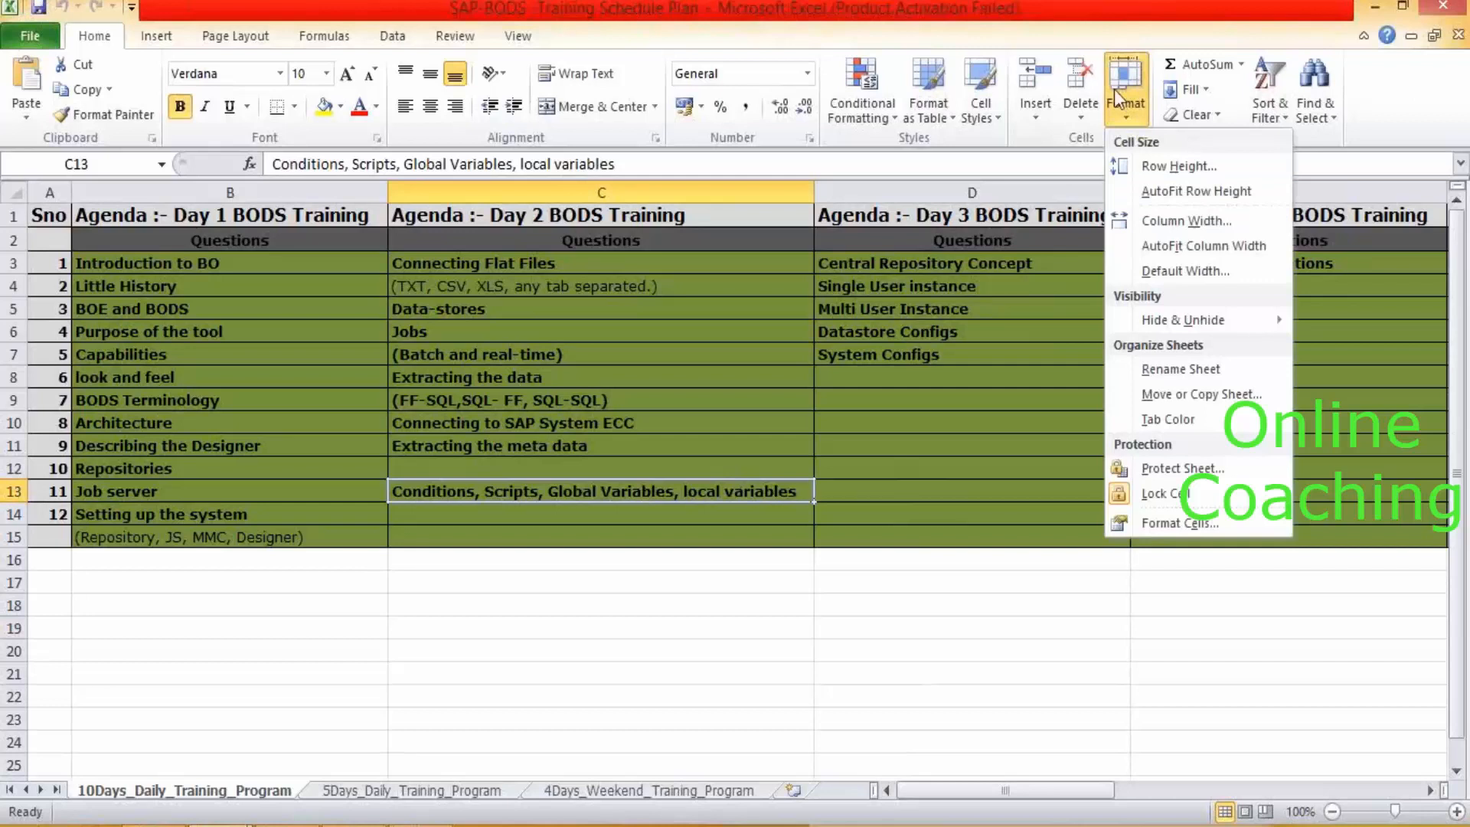
# Switch to the Book1 workbook and open a new blank worksheet.
pyautogui.click(1091, 6)
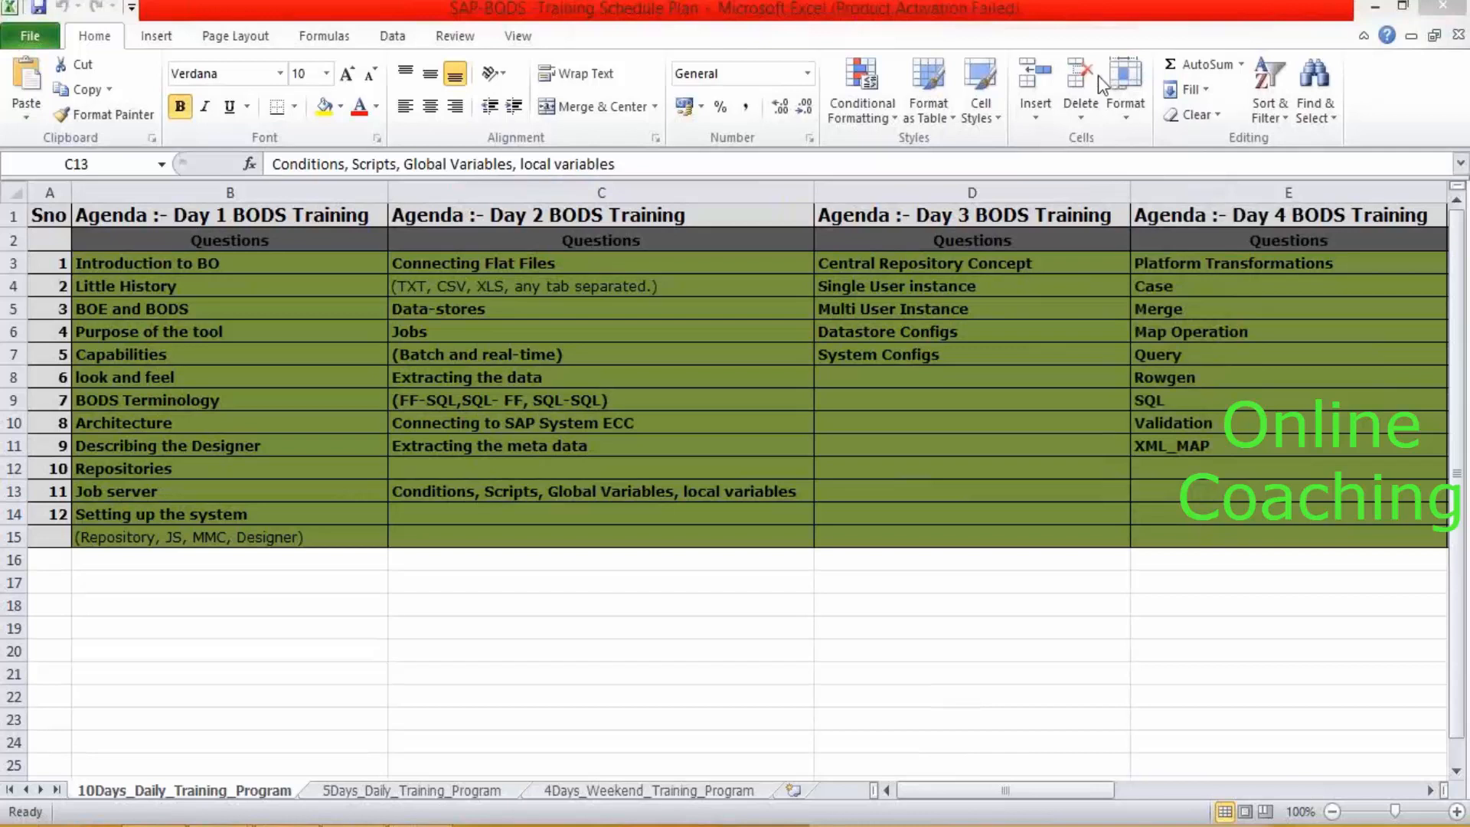
pyautogui.moveTo(219, 826)
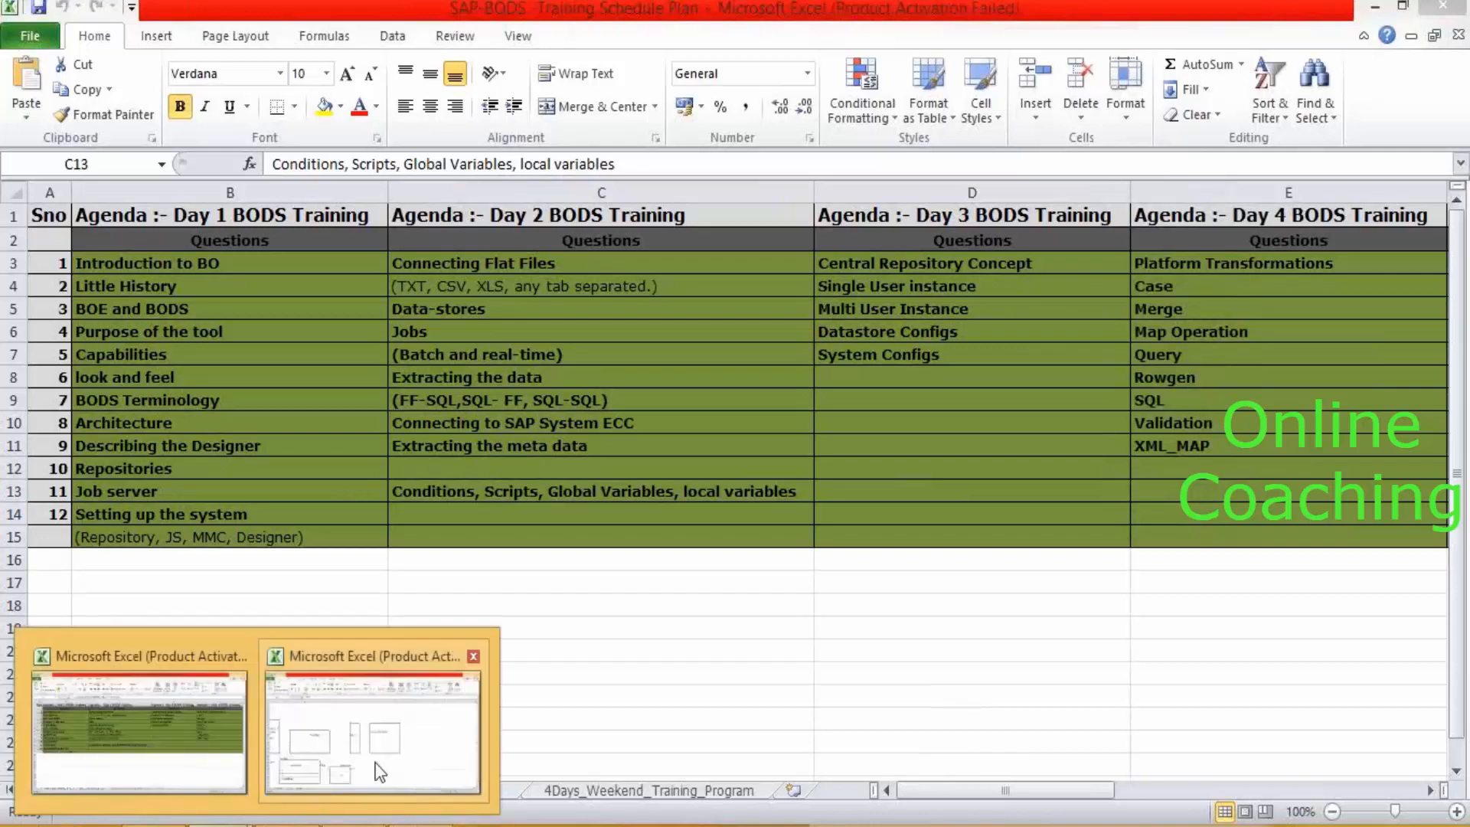
pyautogui.click(374, 762)
pyautogui.click(281, 791)
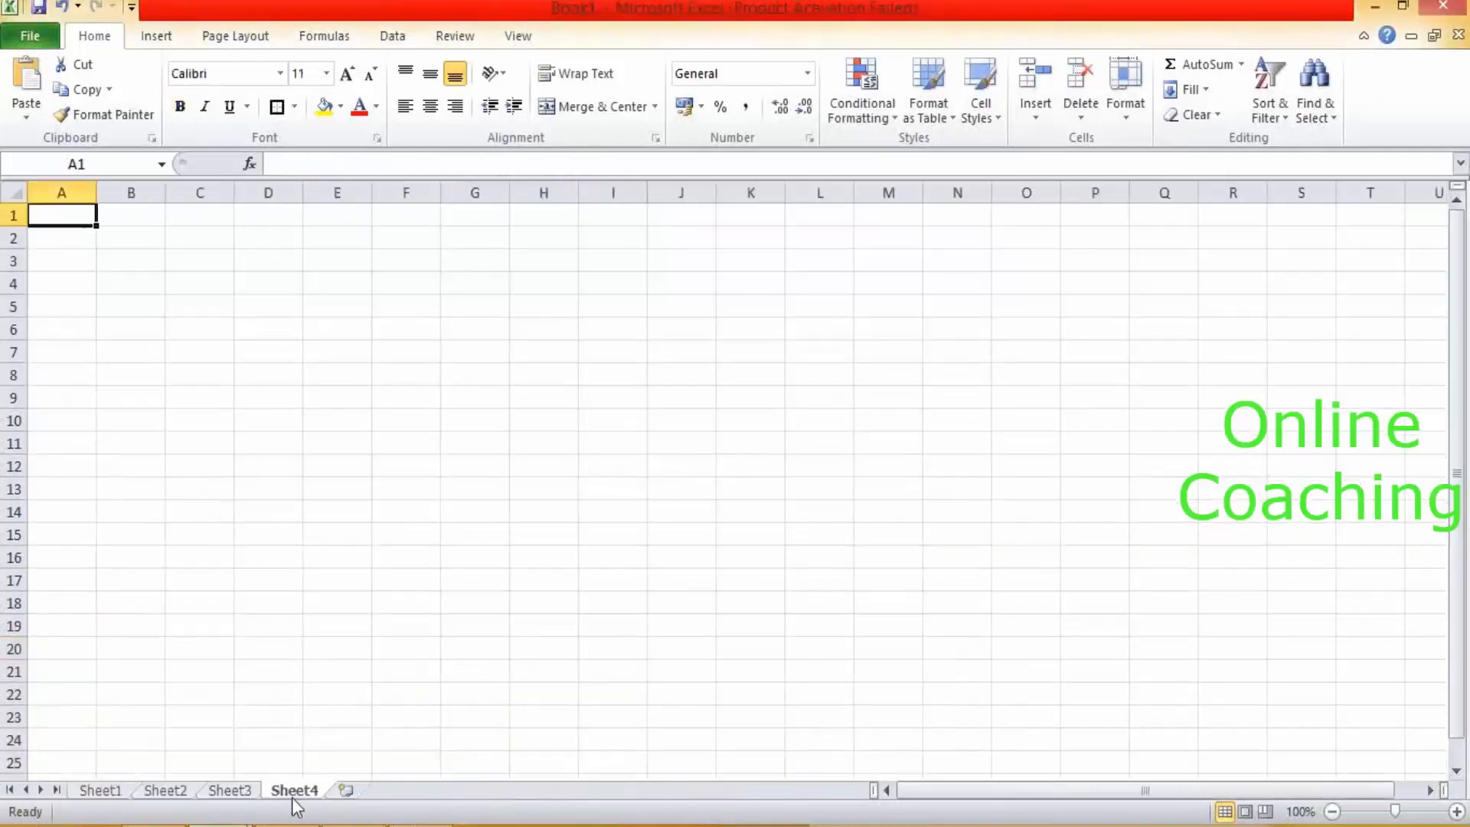
# Enter Conditions in C2, Scripts in C4 and Global Variable in C6, and fit column C's width to the text.
pyautogui.click(206, 245)
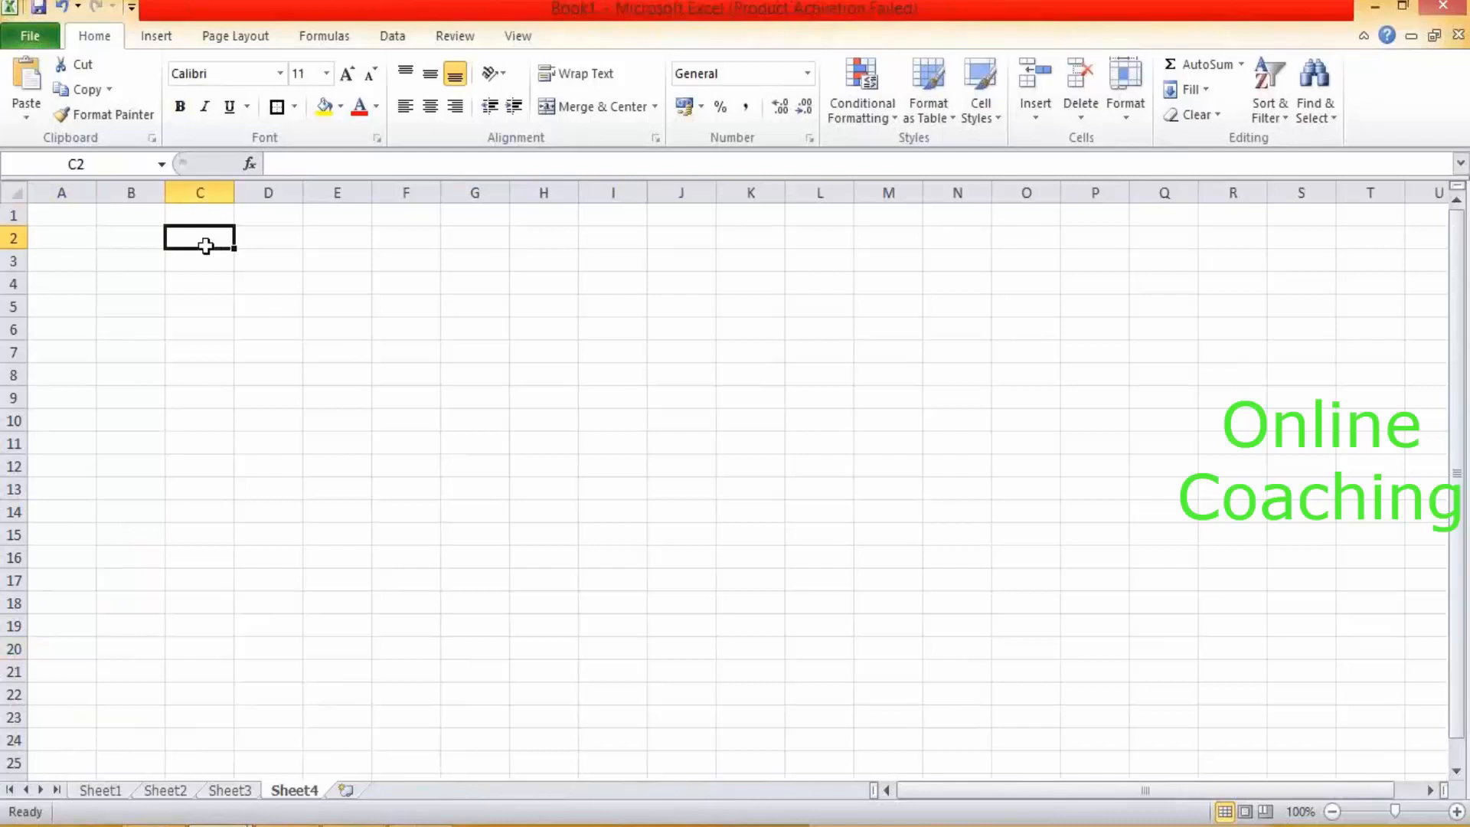
pyautogui.write('Conditions')
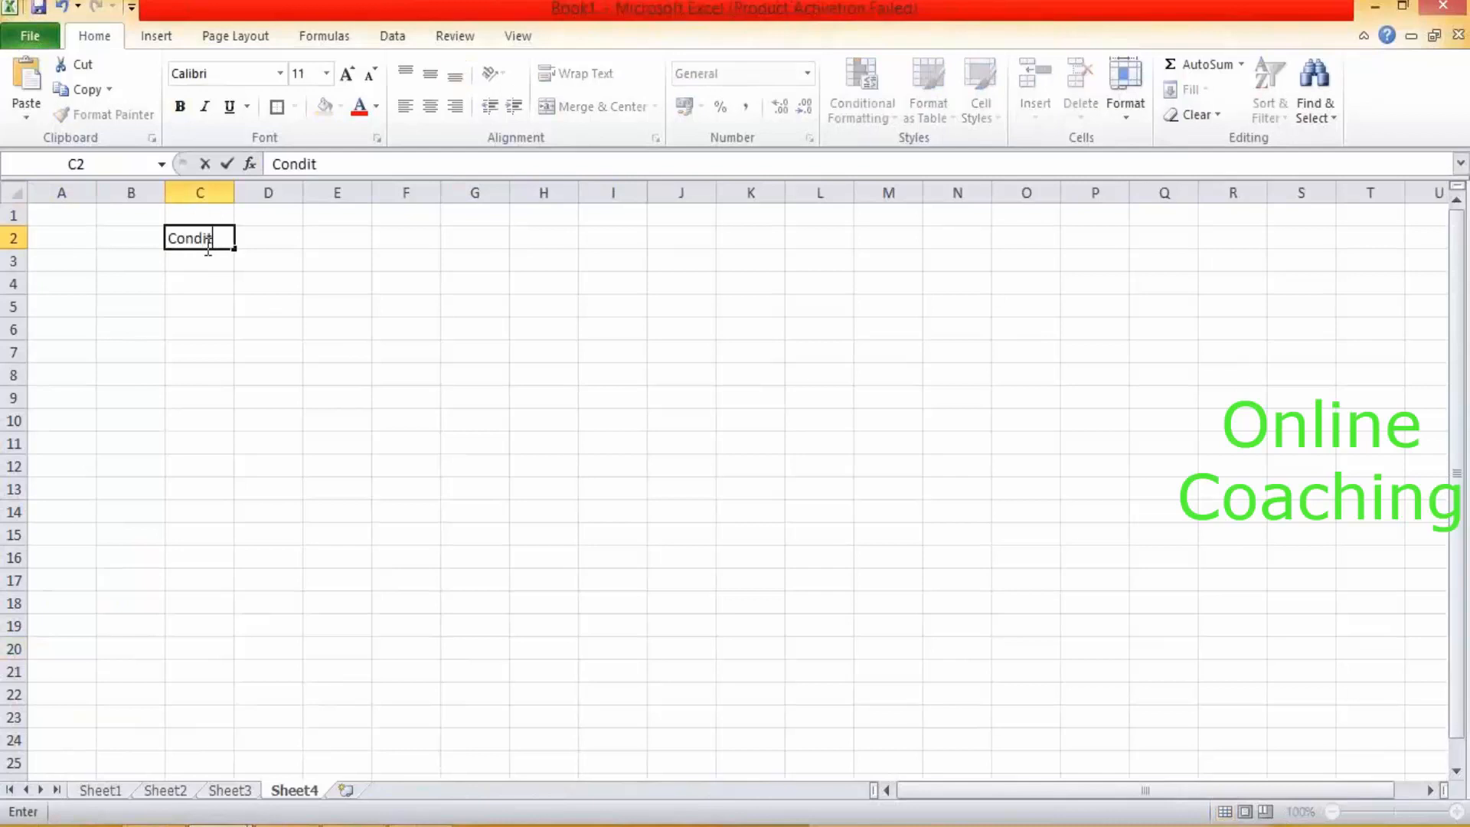
pyautogui.press('Return')
pyautogui.press('Return')
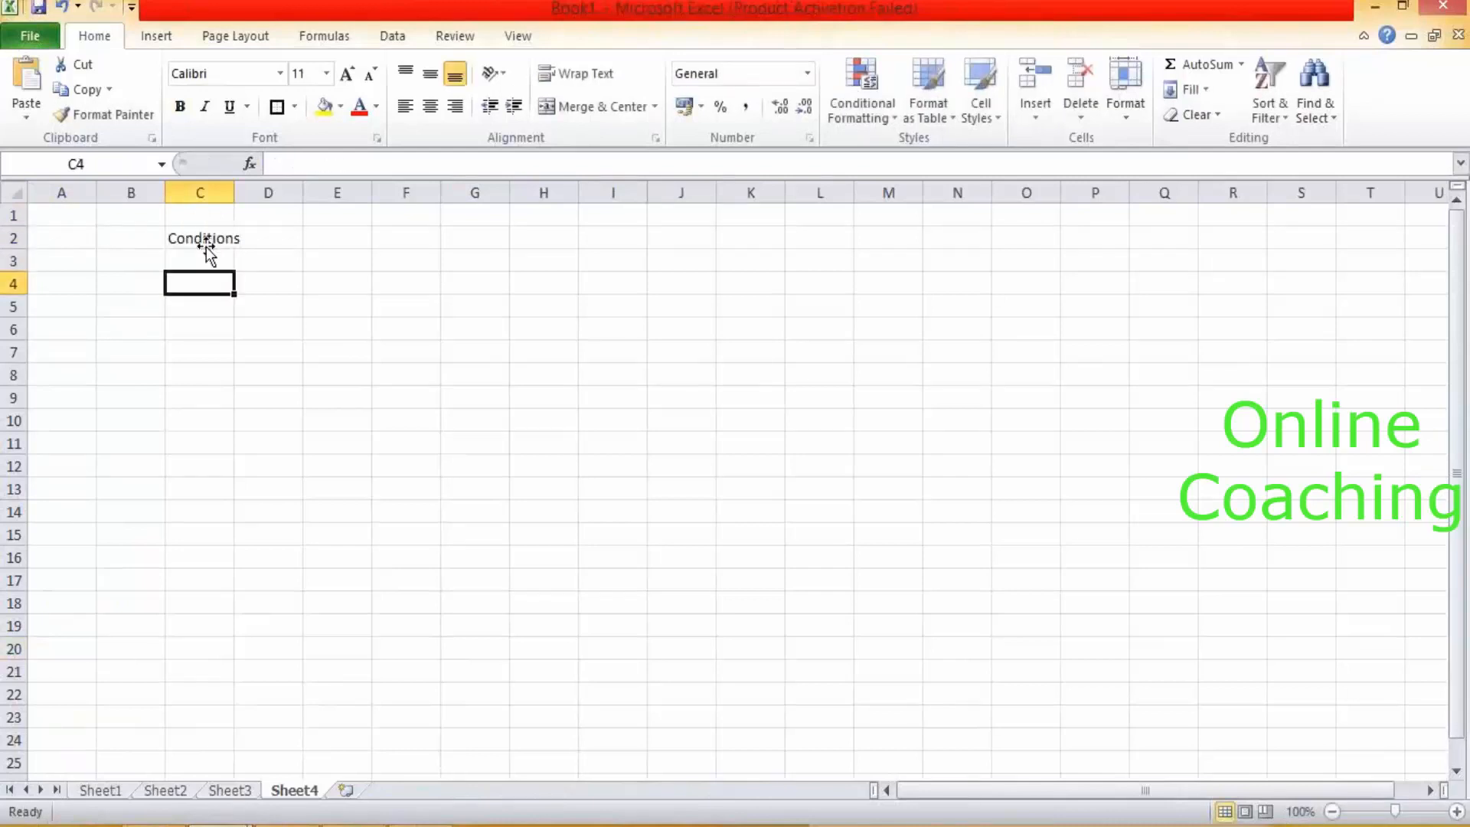
pyautogui.write('Script')
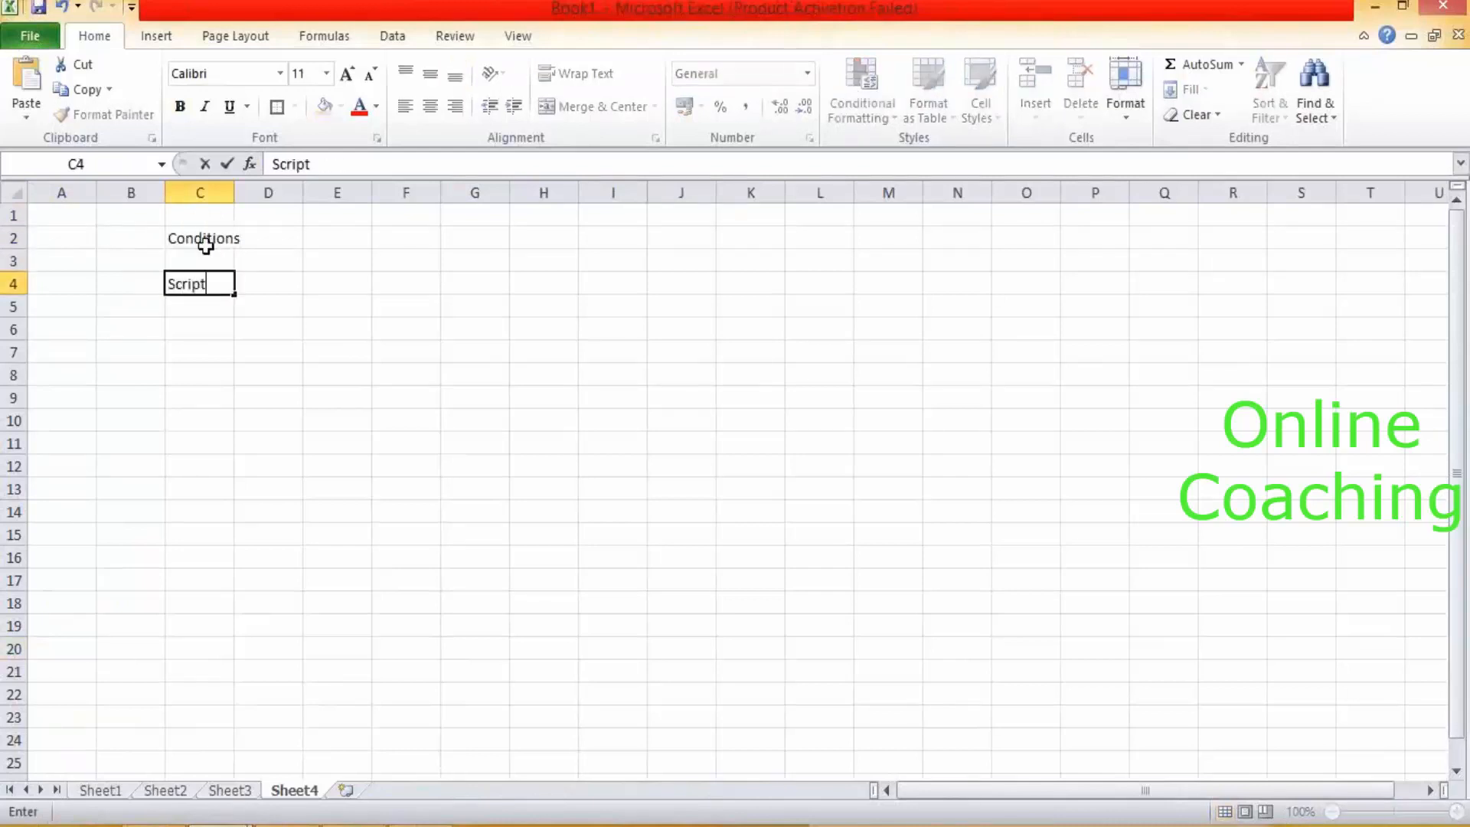
pyautogui.write('s')
pyautogui.press('Return')
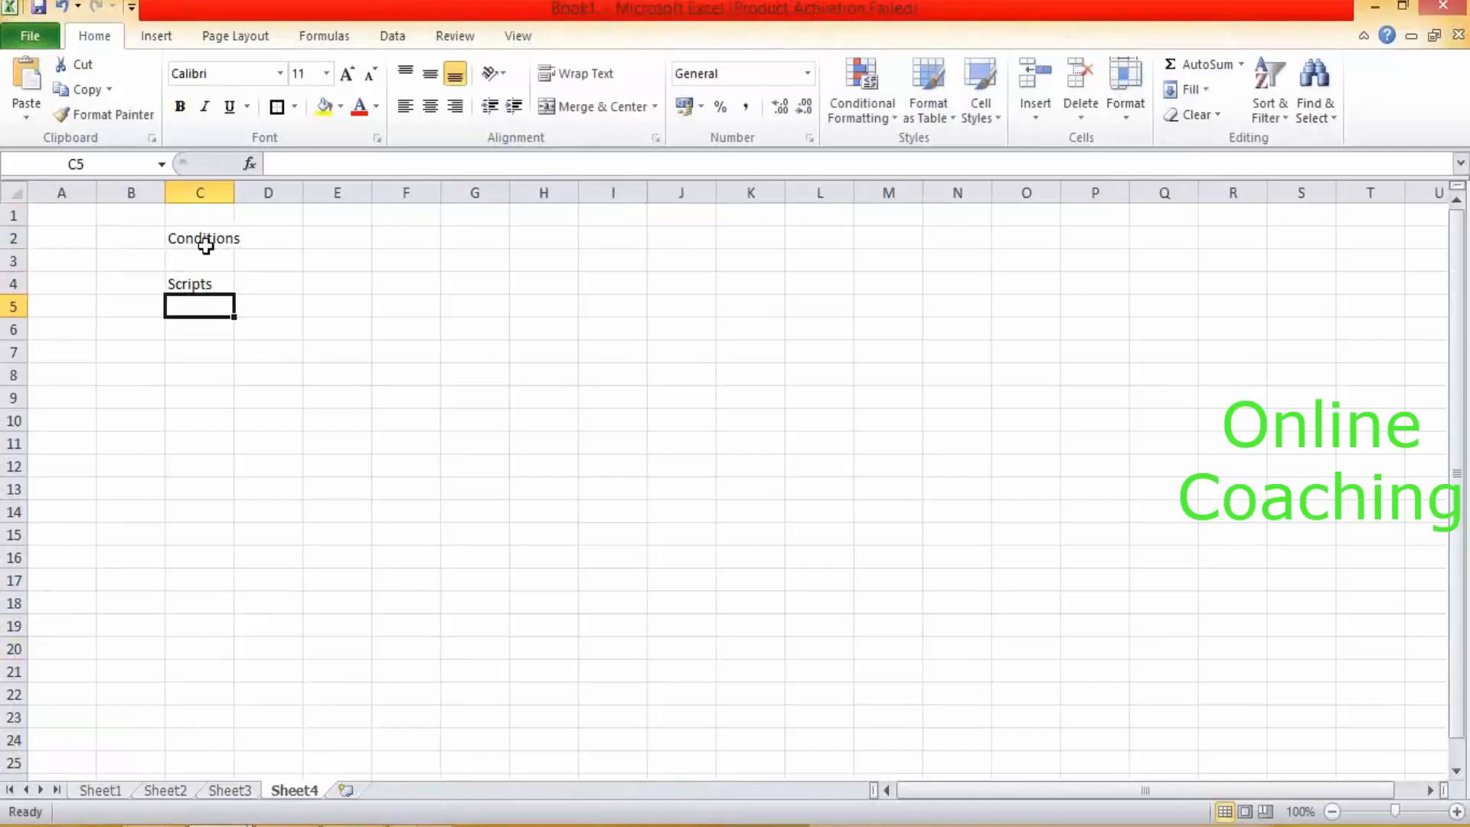
pyautogui.press('Return')
pyautogui.write('G')
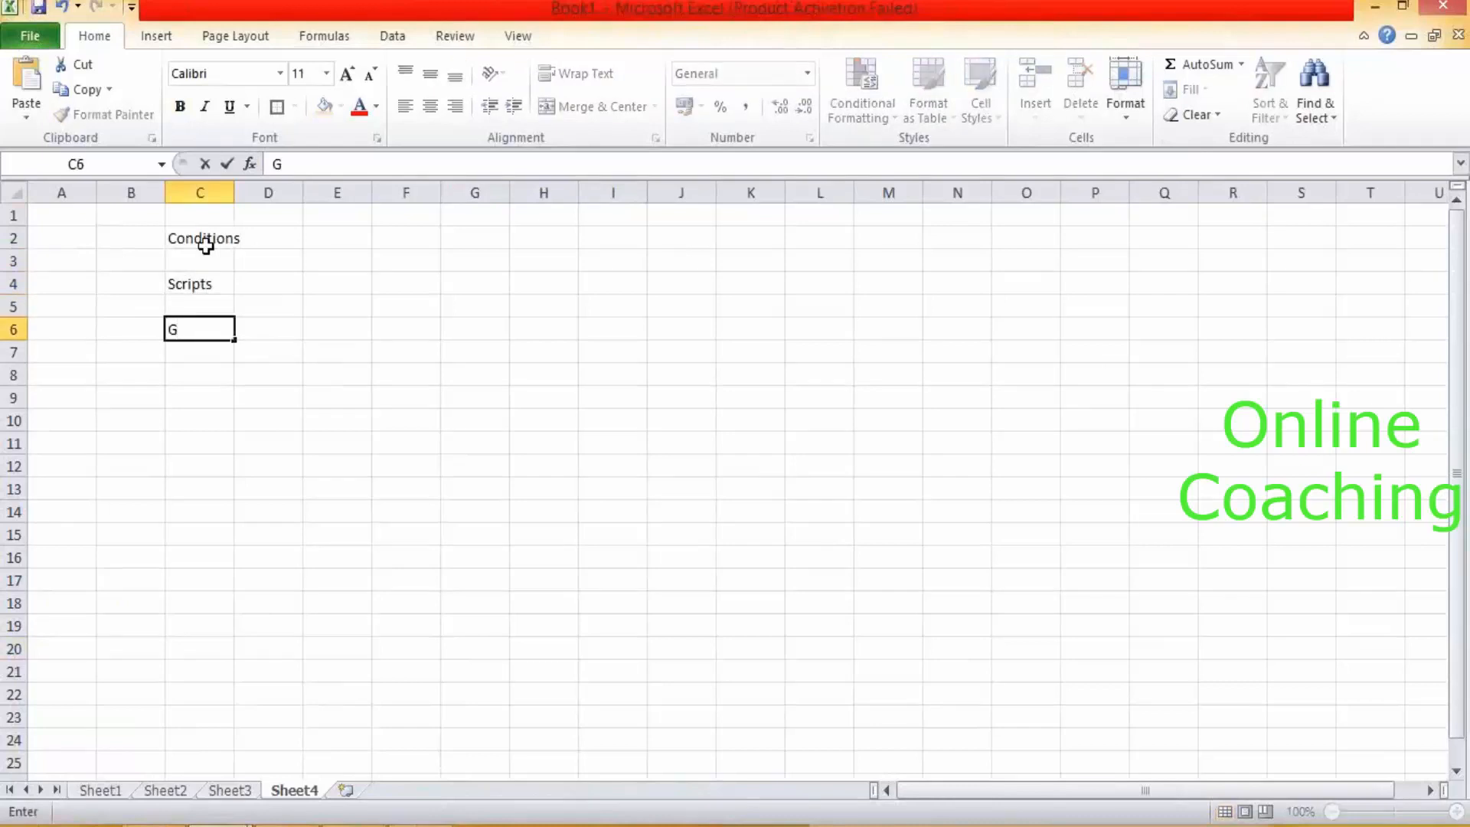
pyautogui.write('lobal Variable')
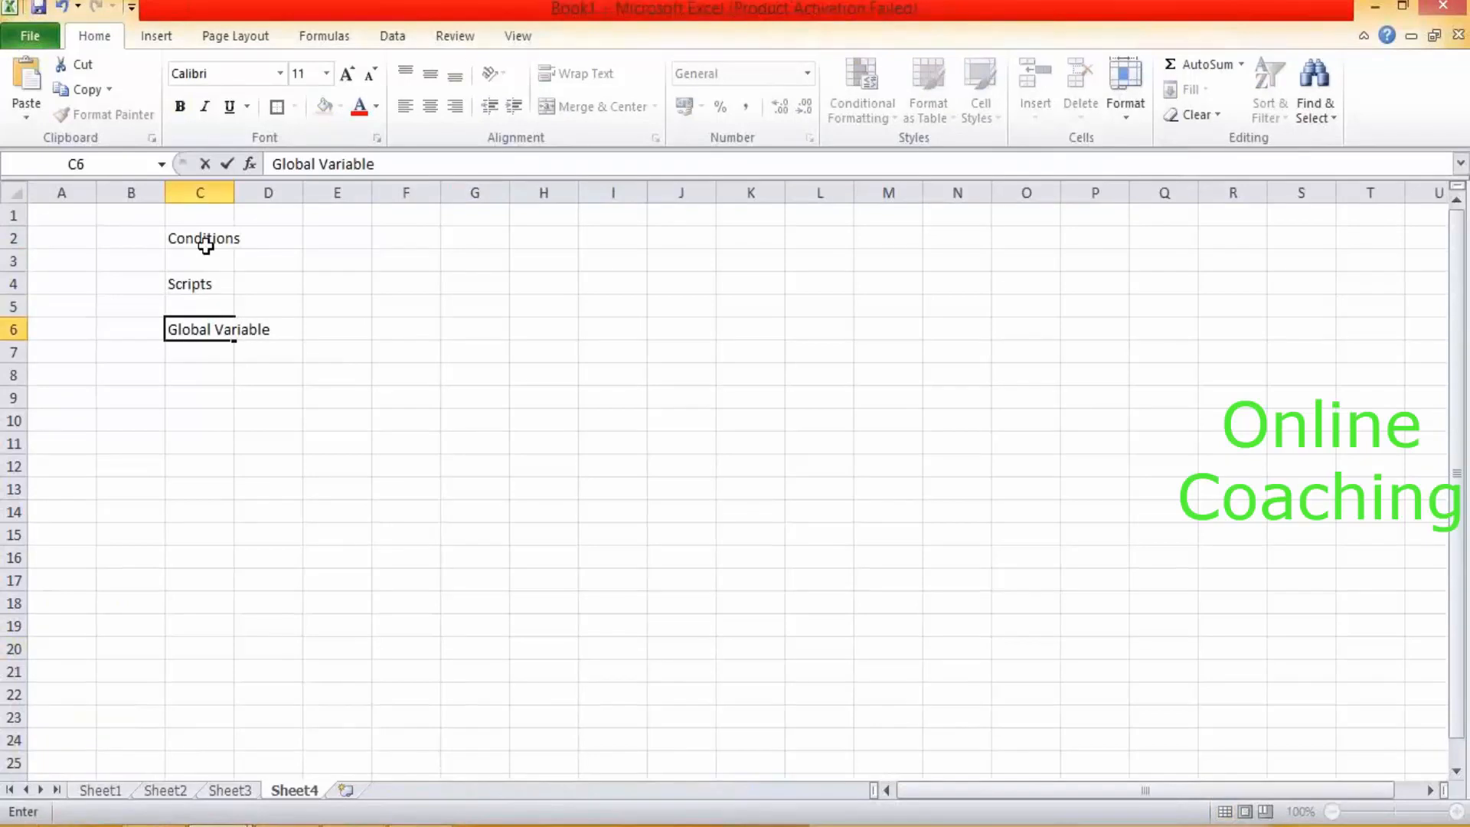
pyautogui.click(479, 259)
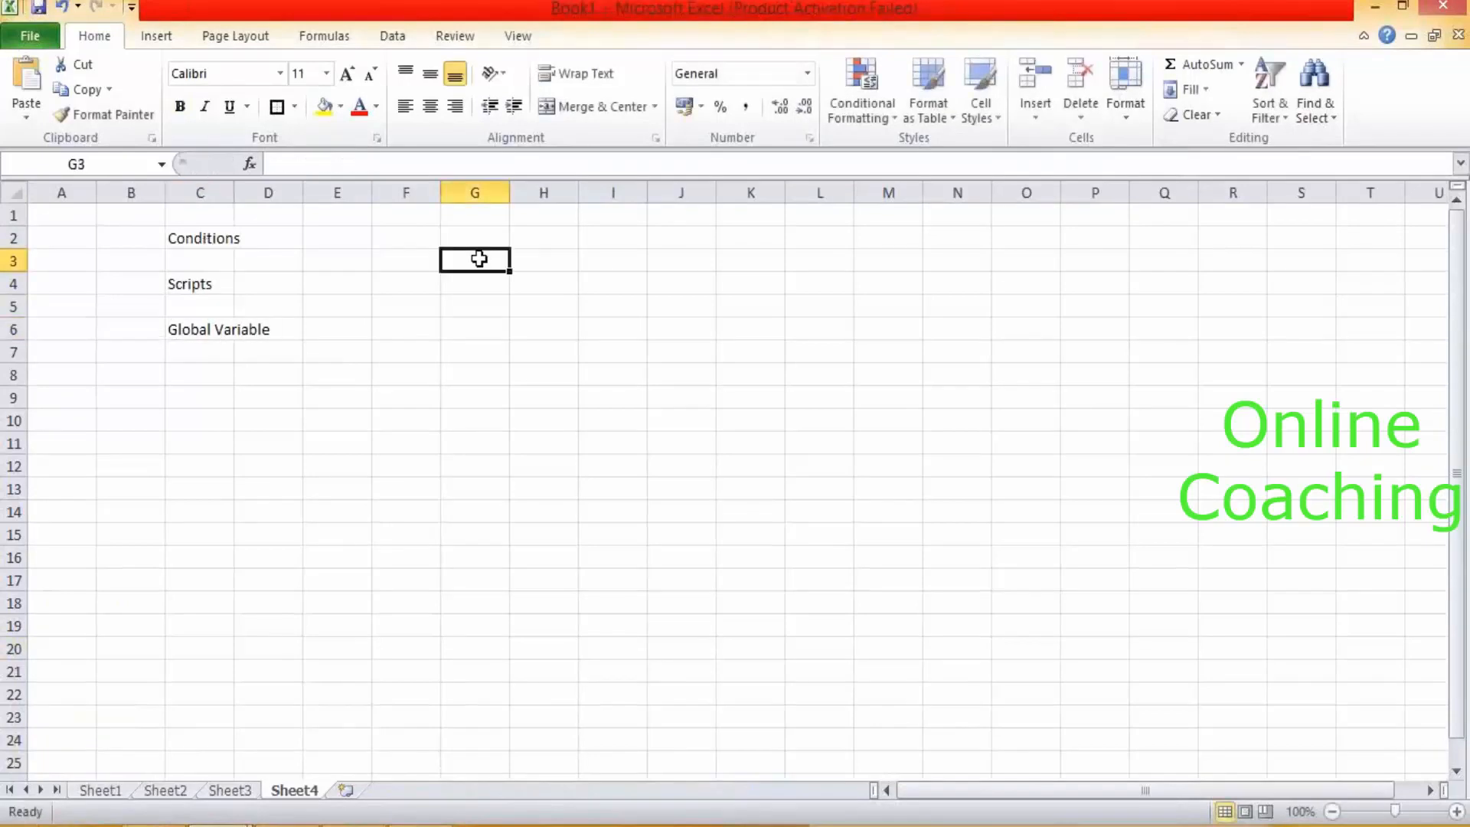
pyautogui.doubleClick(233, 191)
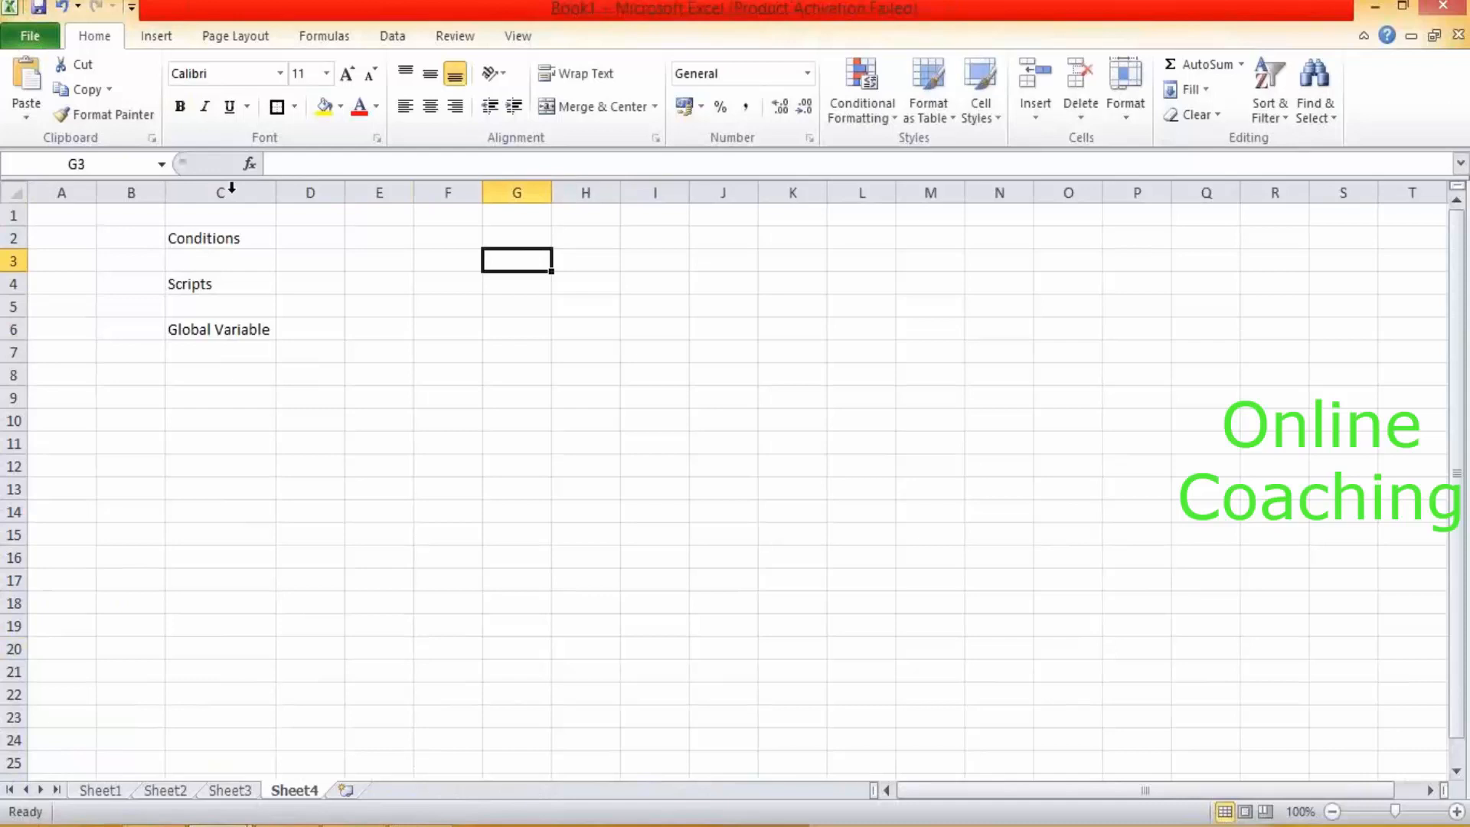
pyautogui.click(300, 239)
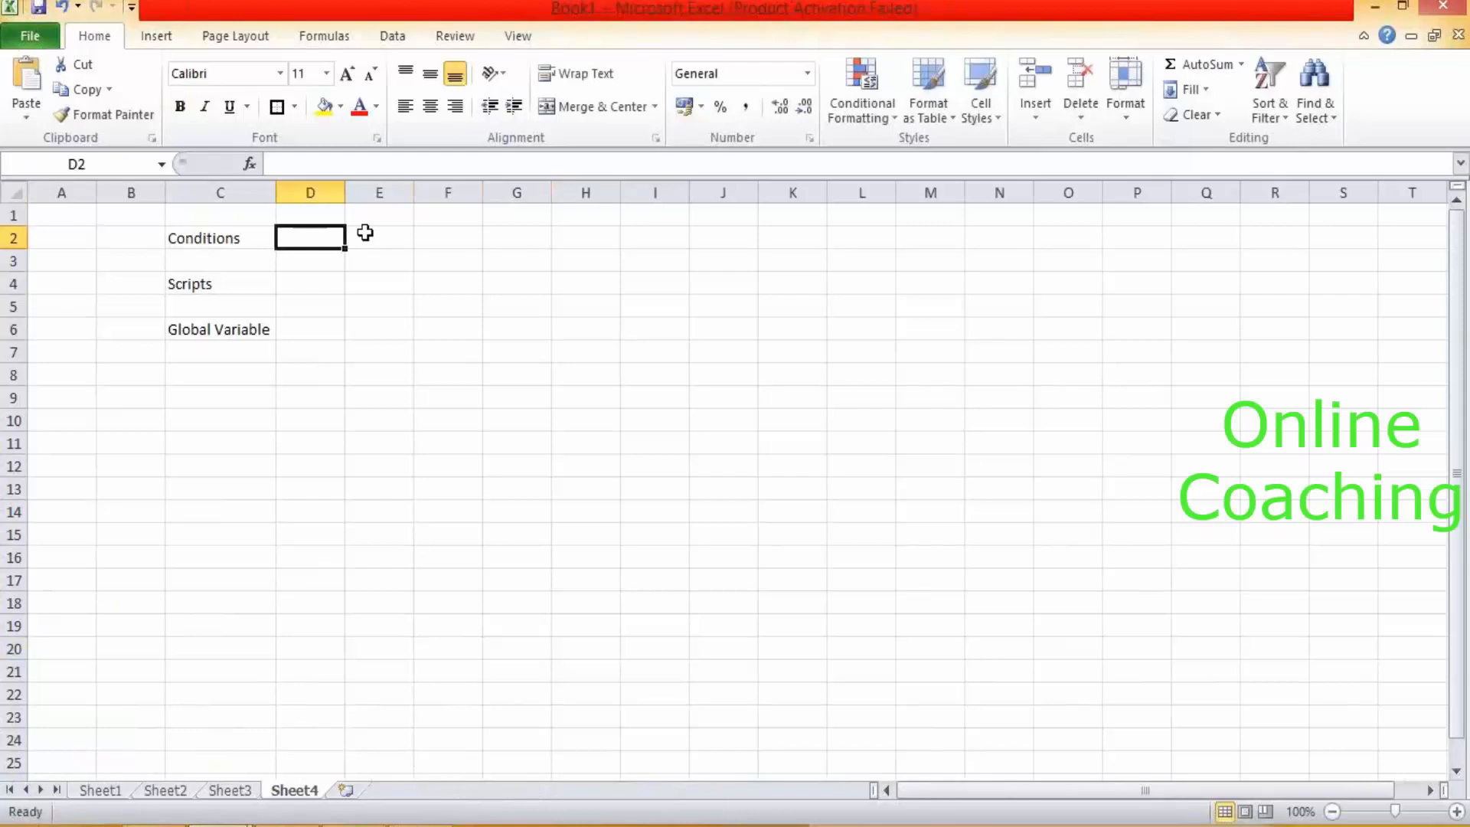
pyautogui.click(317, 284)
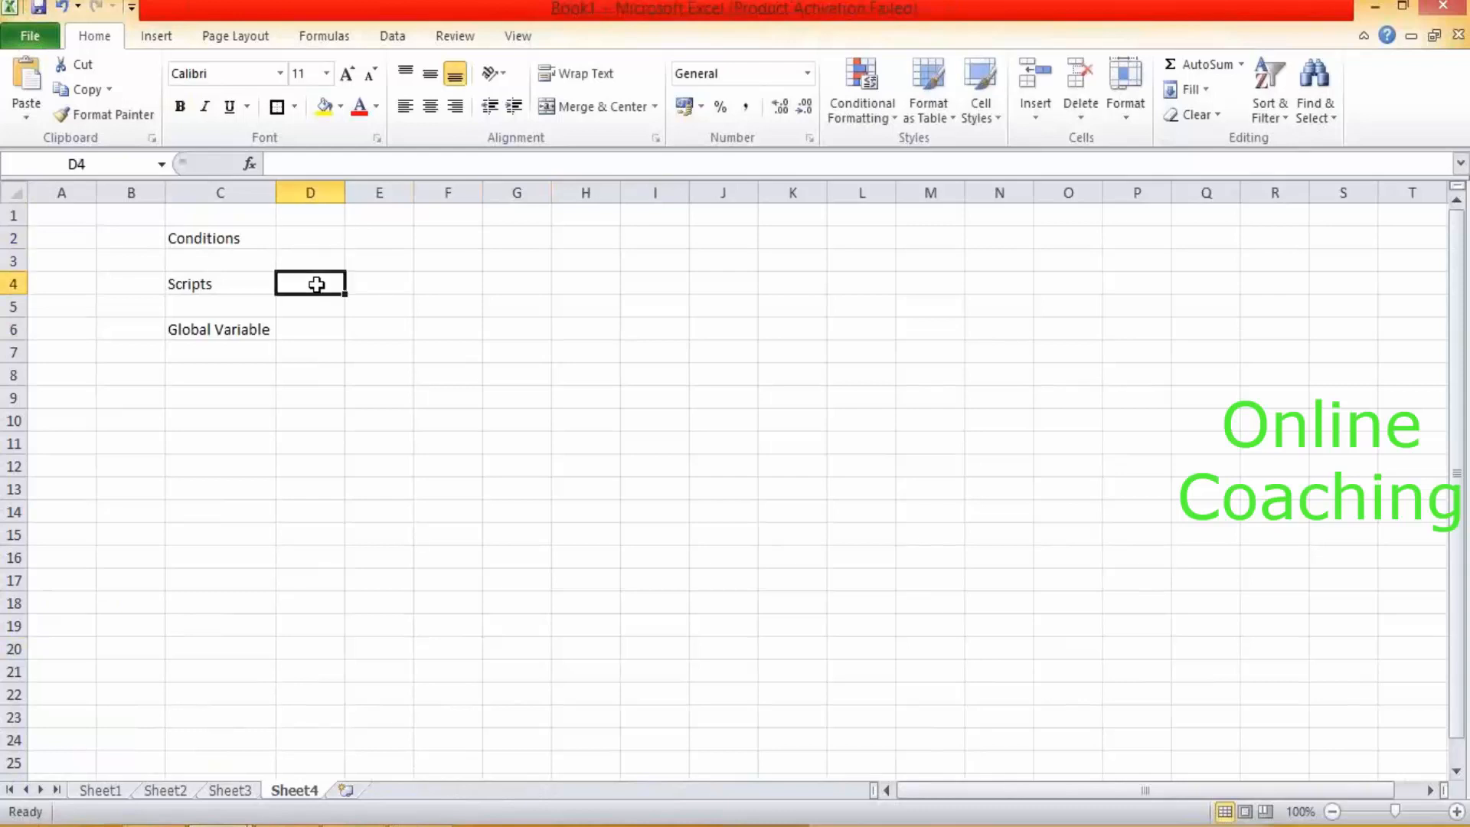
pyautogui.click(318, 328)
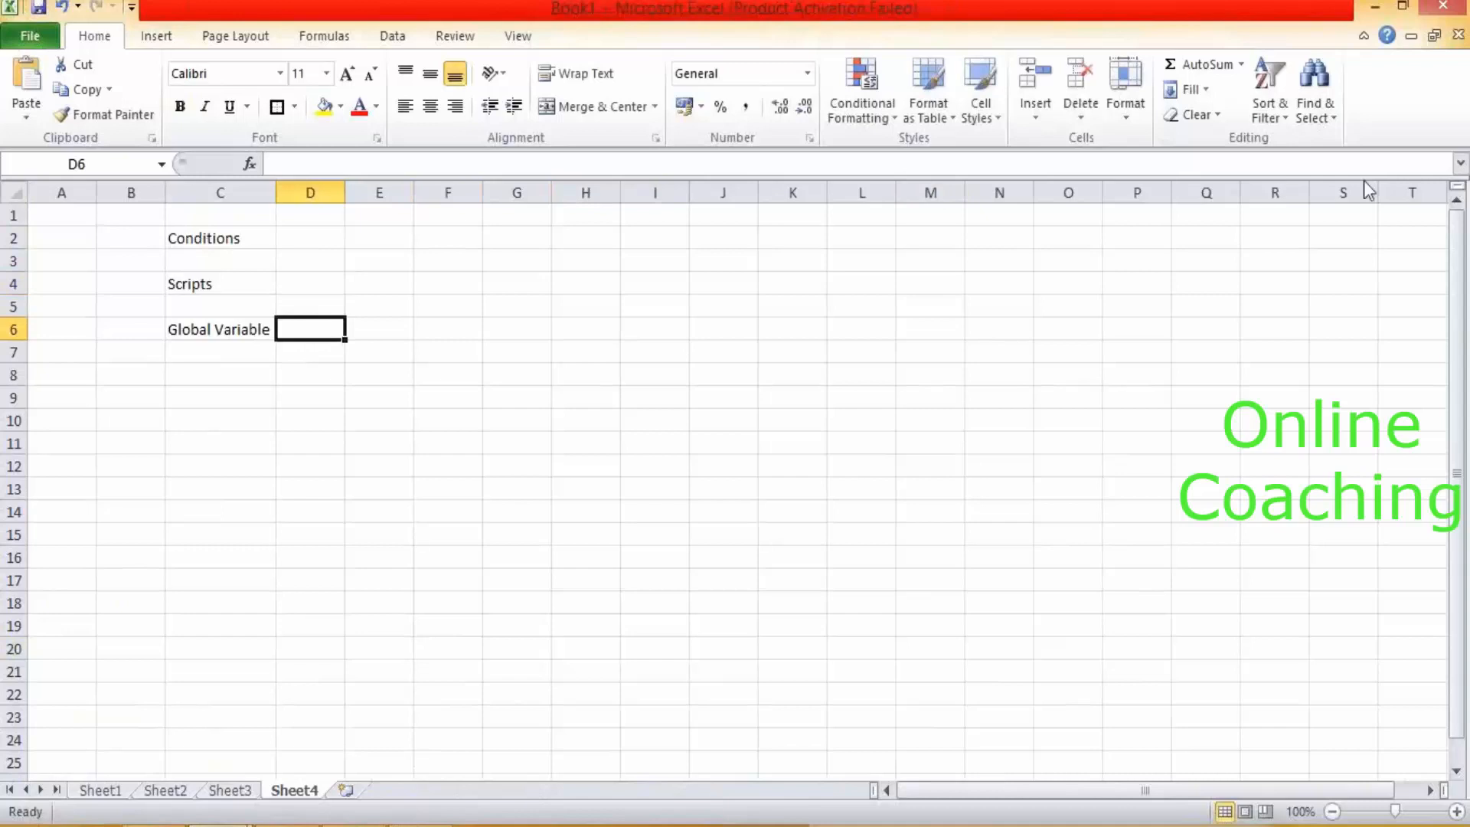
pyautogui.hotkey('alt', 'Tab')
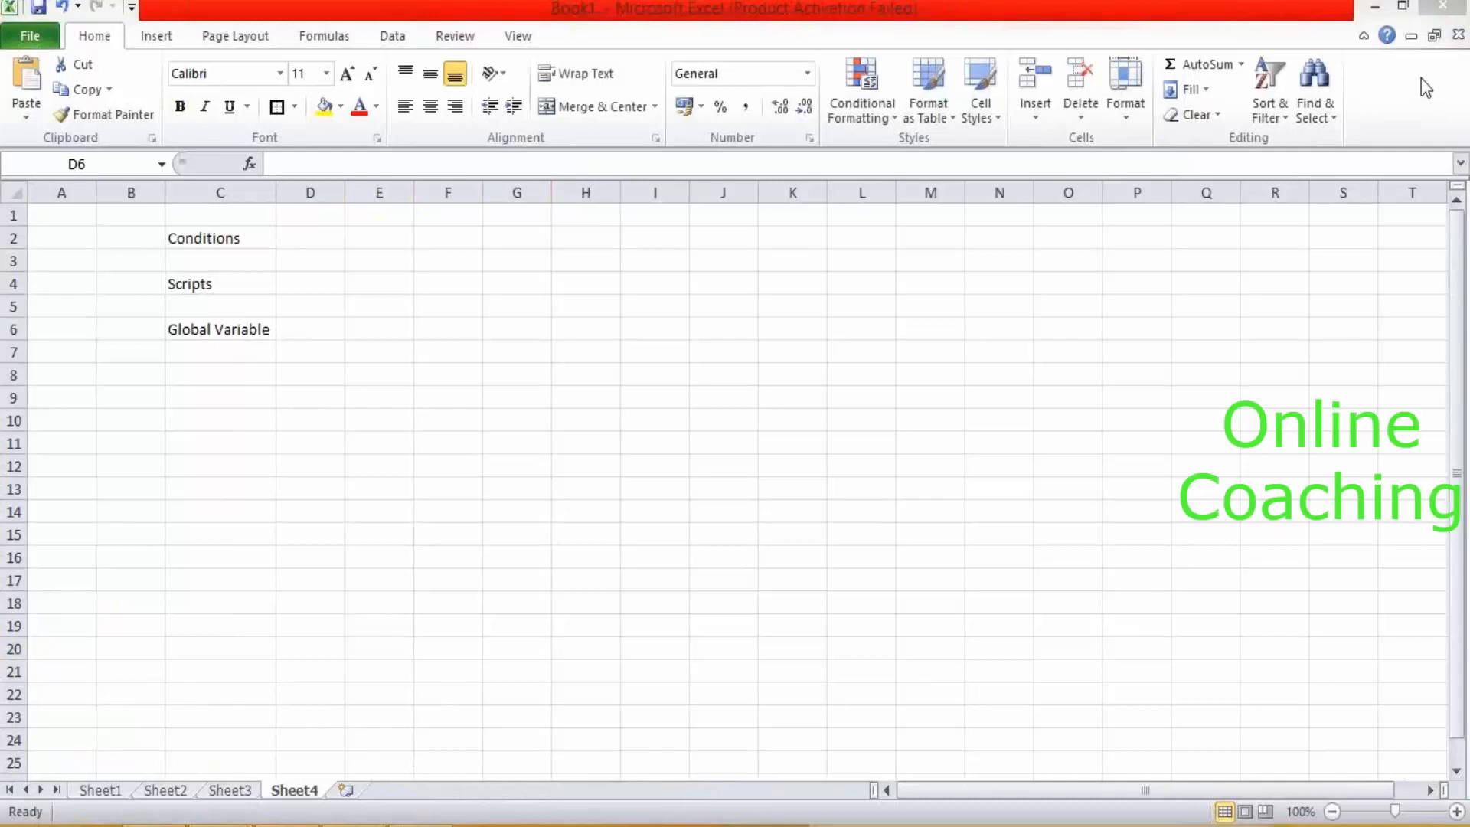
# Outline I5:J9 as a box labelled Extraction in I7, and enter the heading Scenario in H3.
pyautogui.click(639, 311)
pyautogui.click(635, 305)
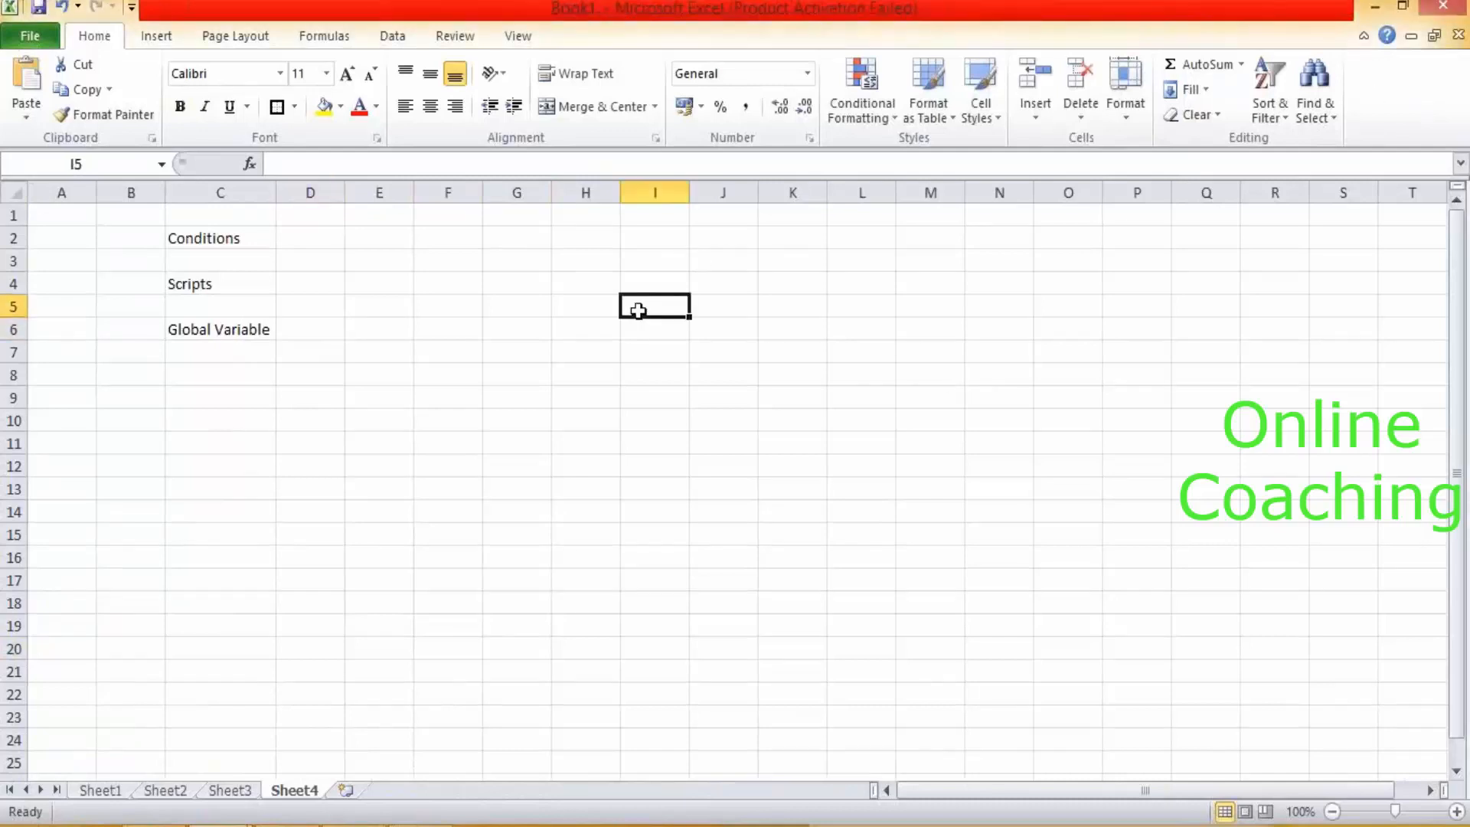
pyautogui.keyDown('shift'); pyautogui.click(738, 387); pyautogui.keyUp('shift')
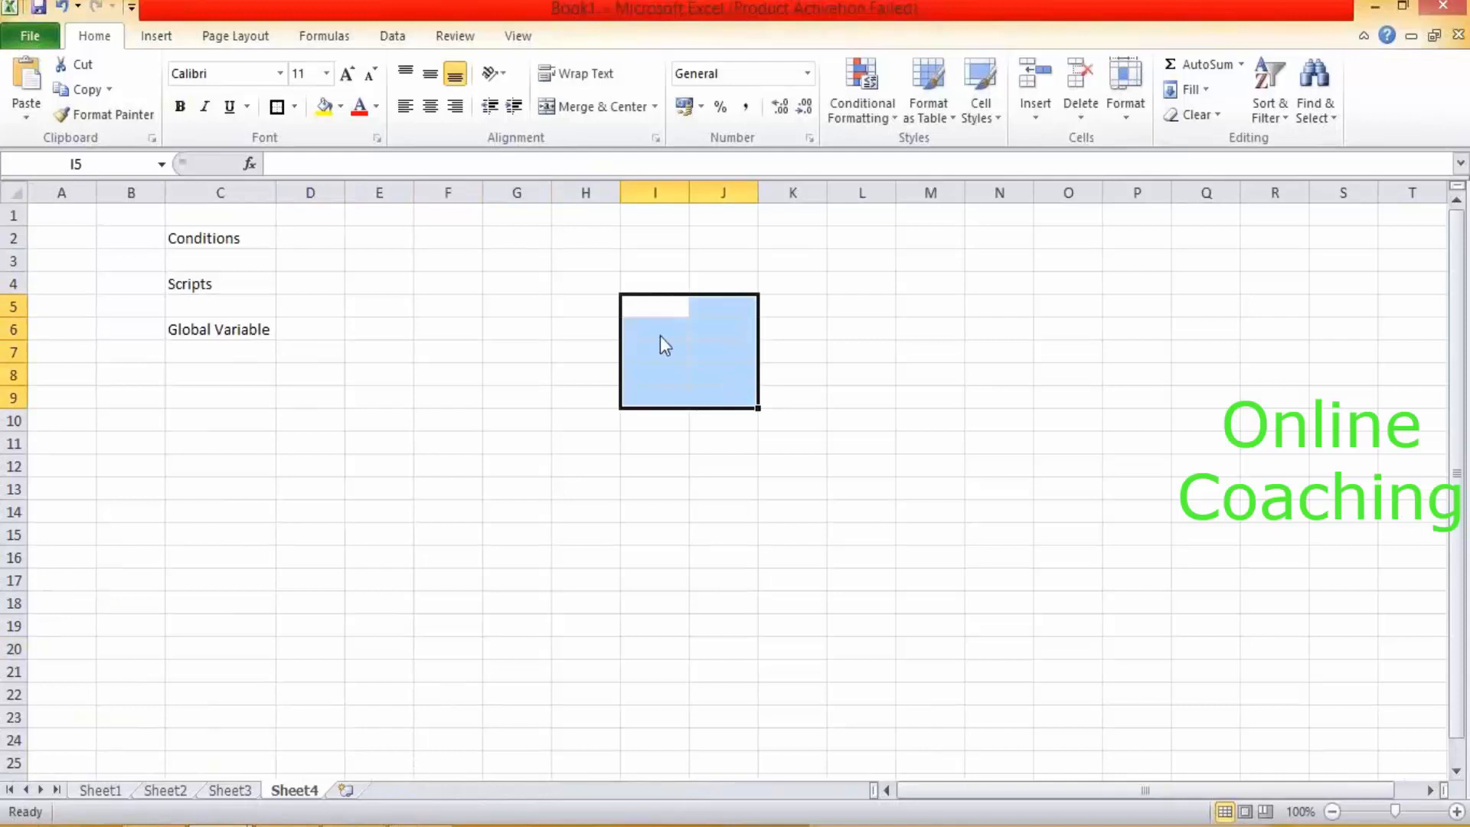
pyautogui.click(283, 111)
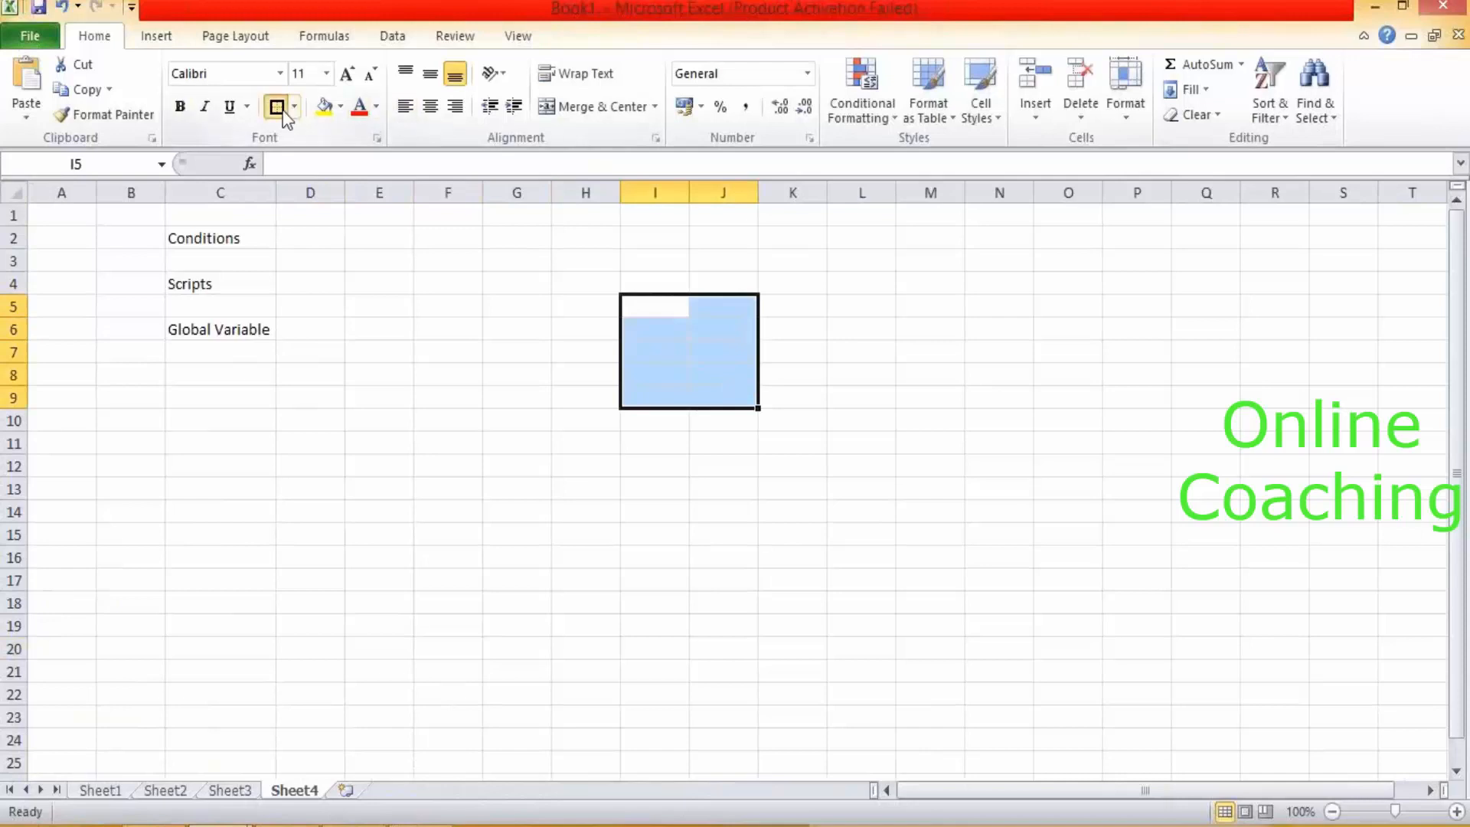
pyautogui.click(682, 352)
pyautogui.write('Extraction')
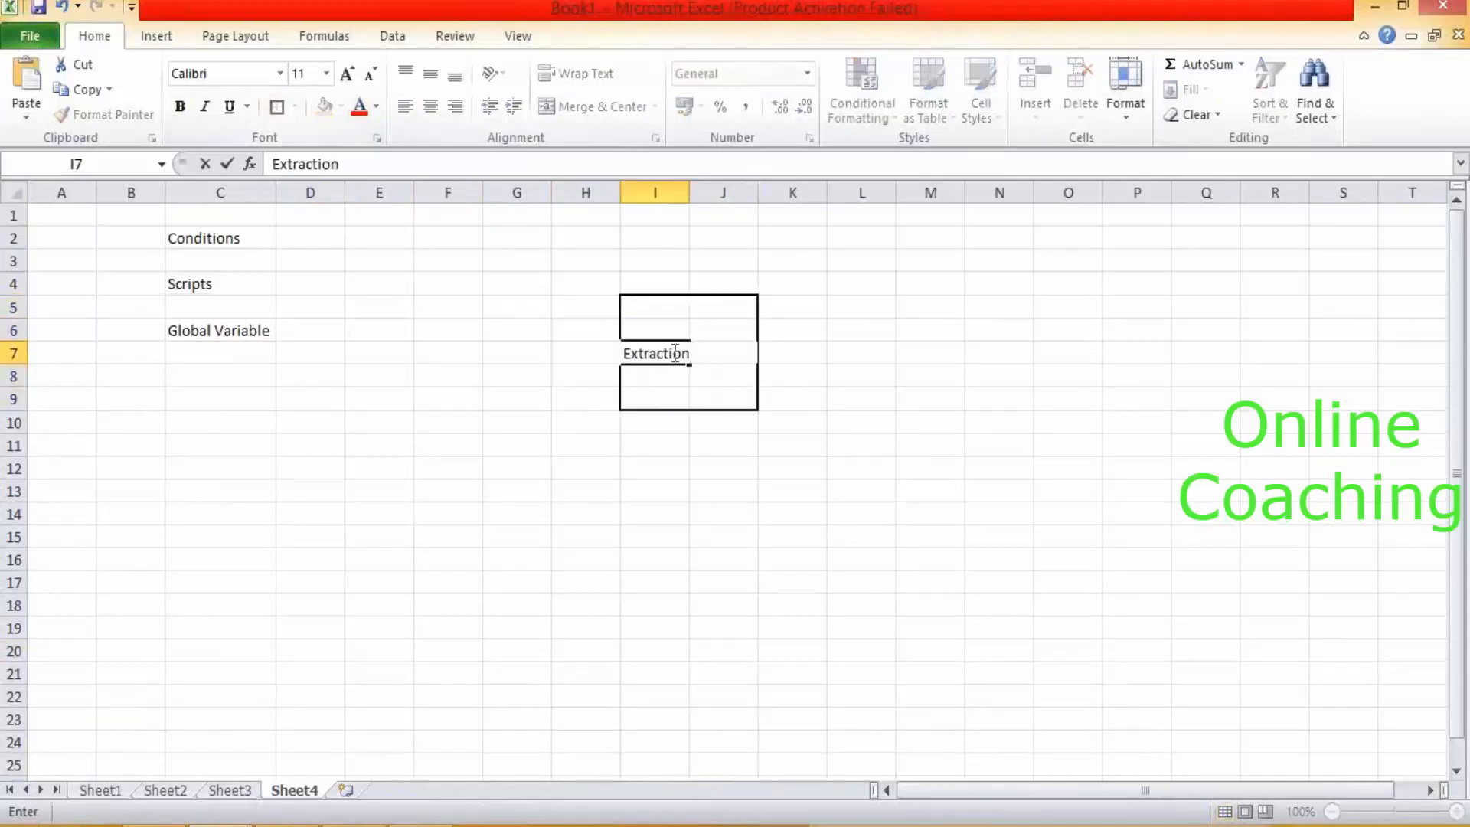
pyautogui.click(578, 262)
pyautogui.write('Scenario')
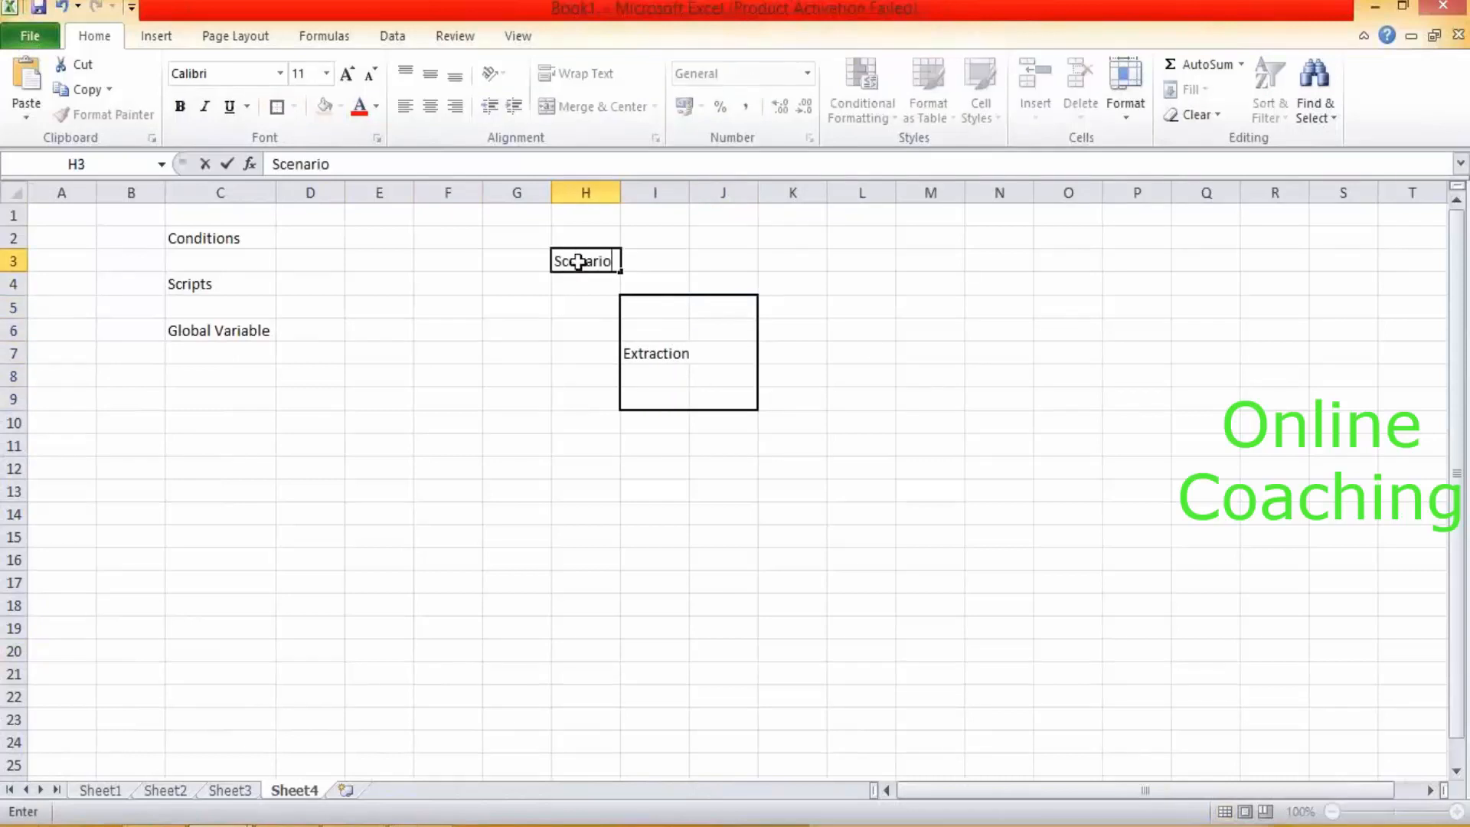
# Outline L11:N15 with a box border and label it Validation in L14.
pyautogui.click(874, 352)
pyautogui.moveTo(879, 442); pyautogui.dragTo(1009, 528)
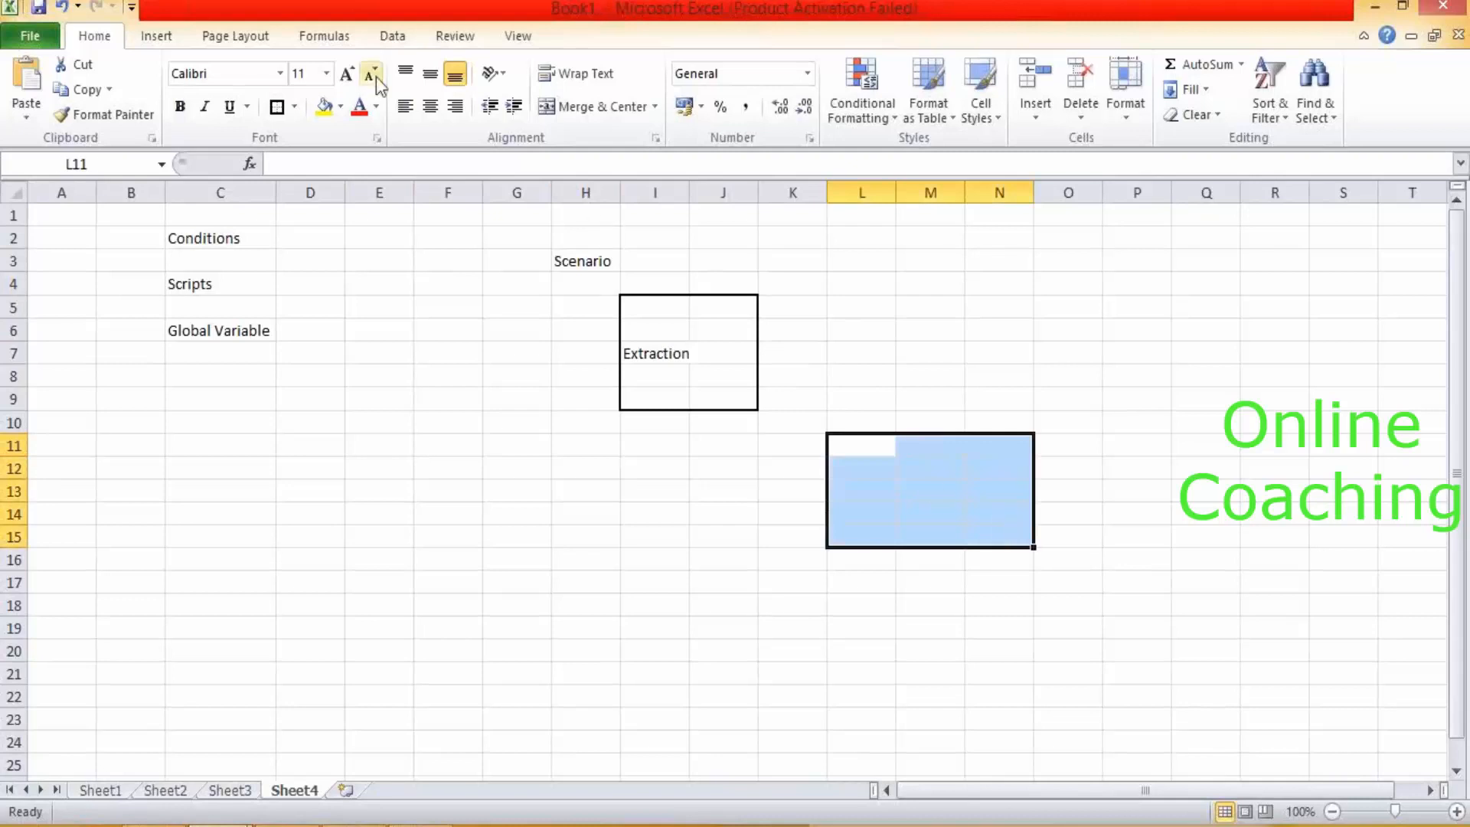
pyautogui.click(277, 106)
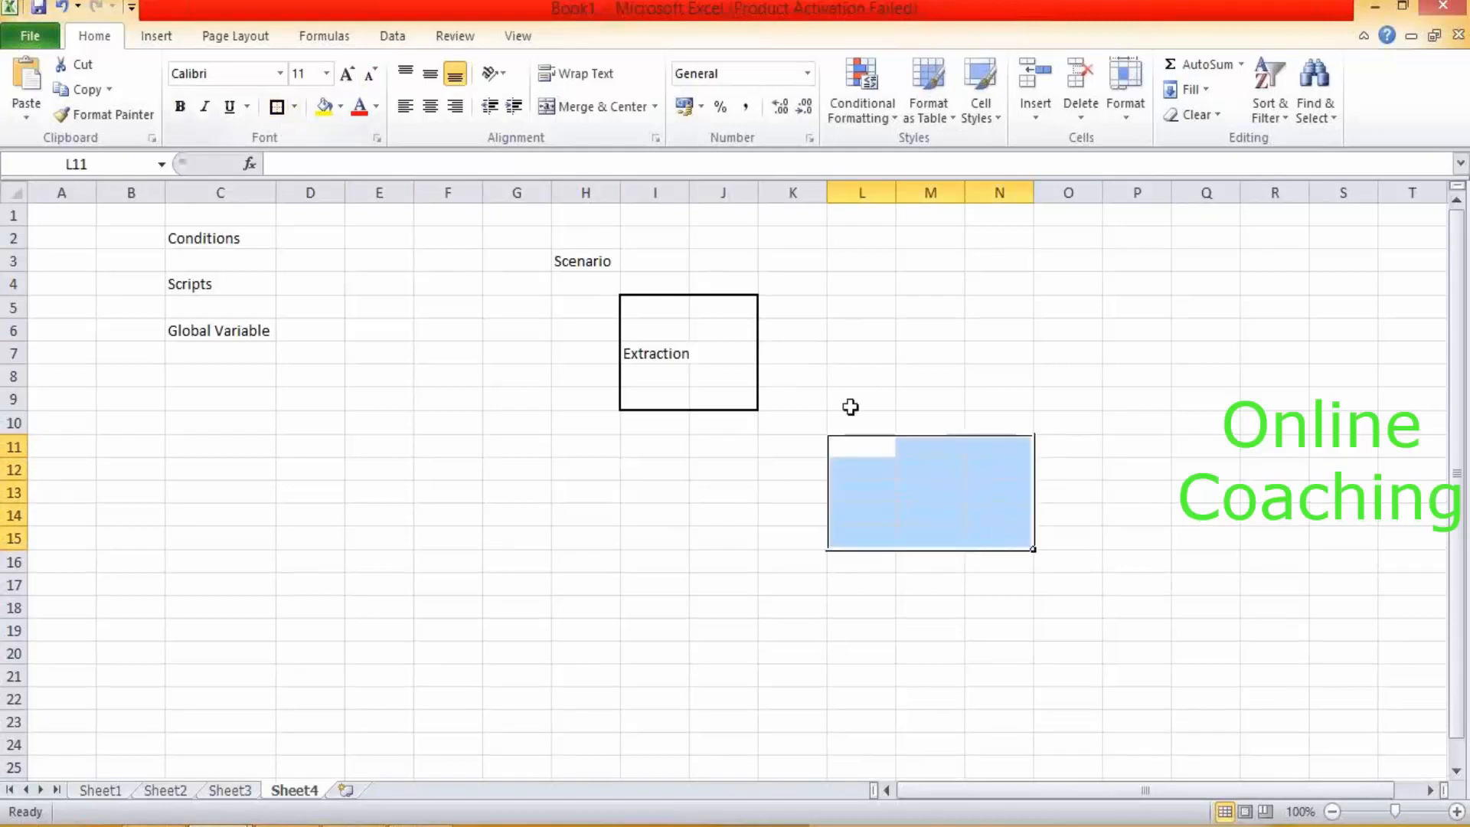
pyautogui.click(886, 511)
pyautogui.write('Validation')
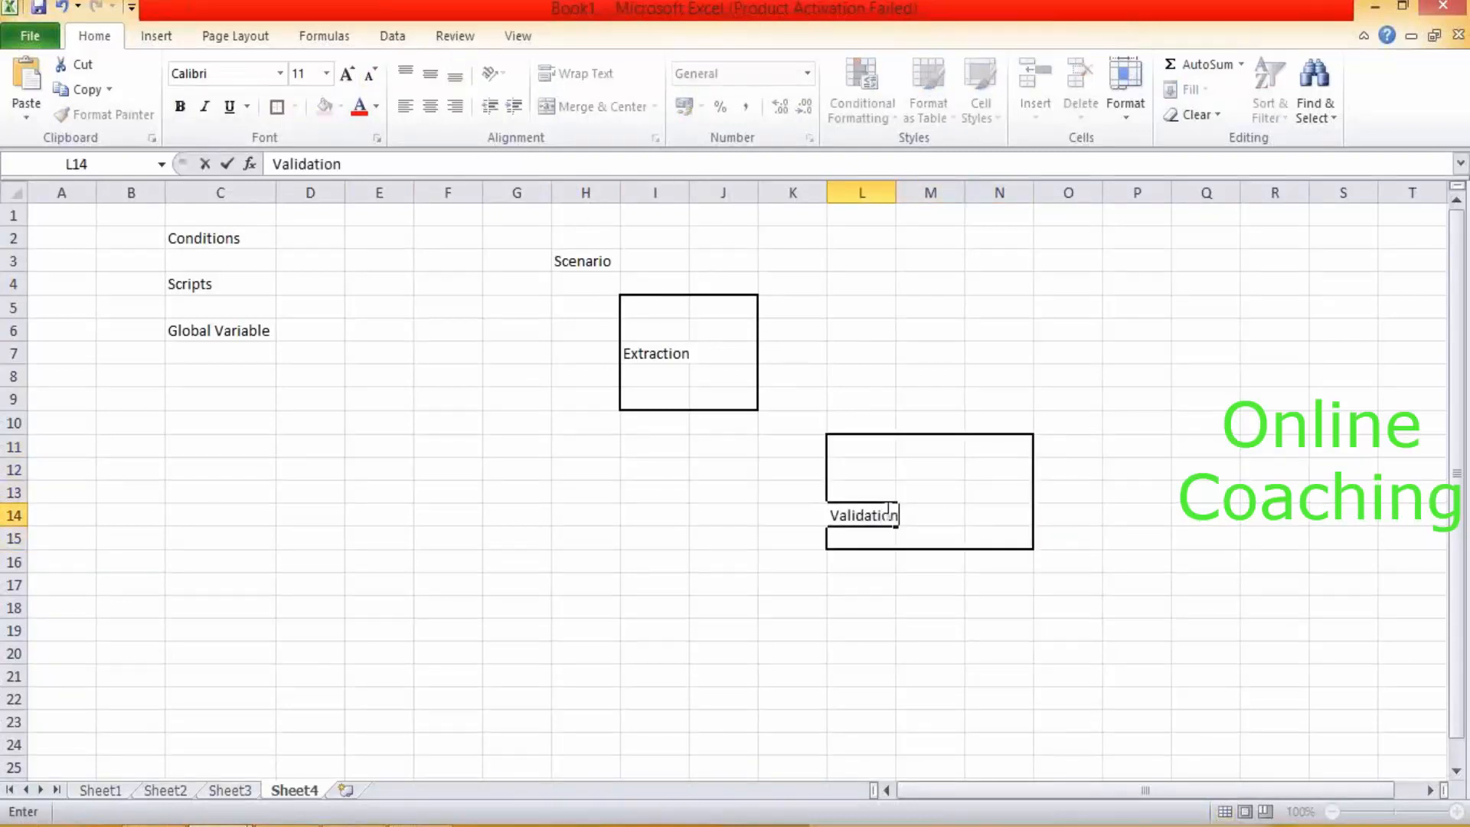
# Outline P15:R19 with a box border and label it Target in Q17.
pyautogui.click(1106, 532)
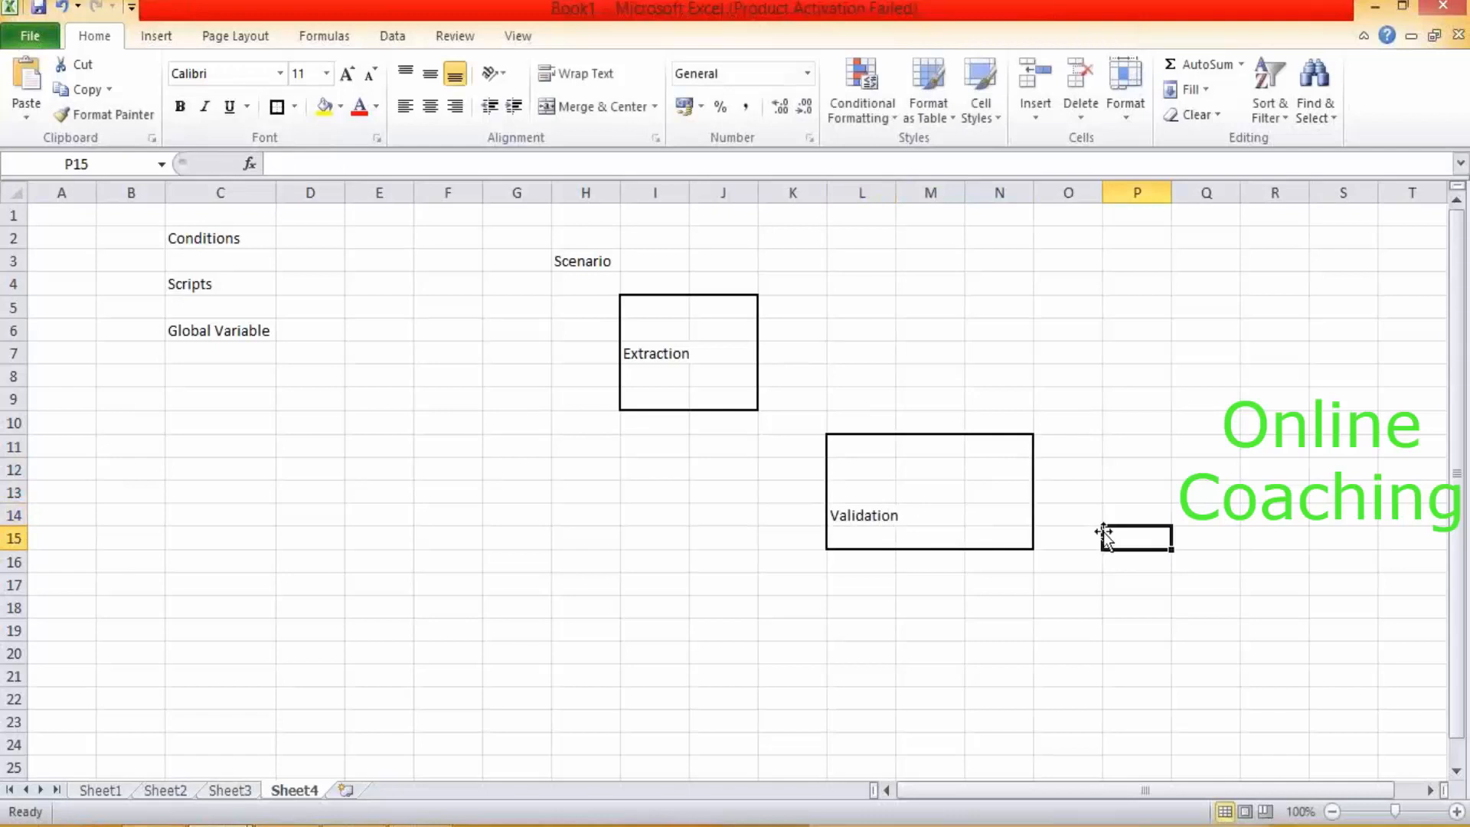
pyautogui.keyDown('shift'); pyautogui.click(1260, 623); pyautogui.keyUp('shift')
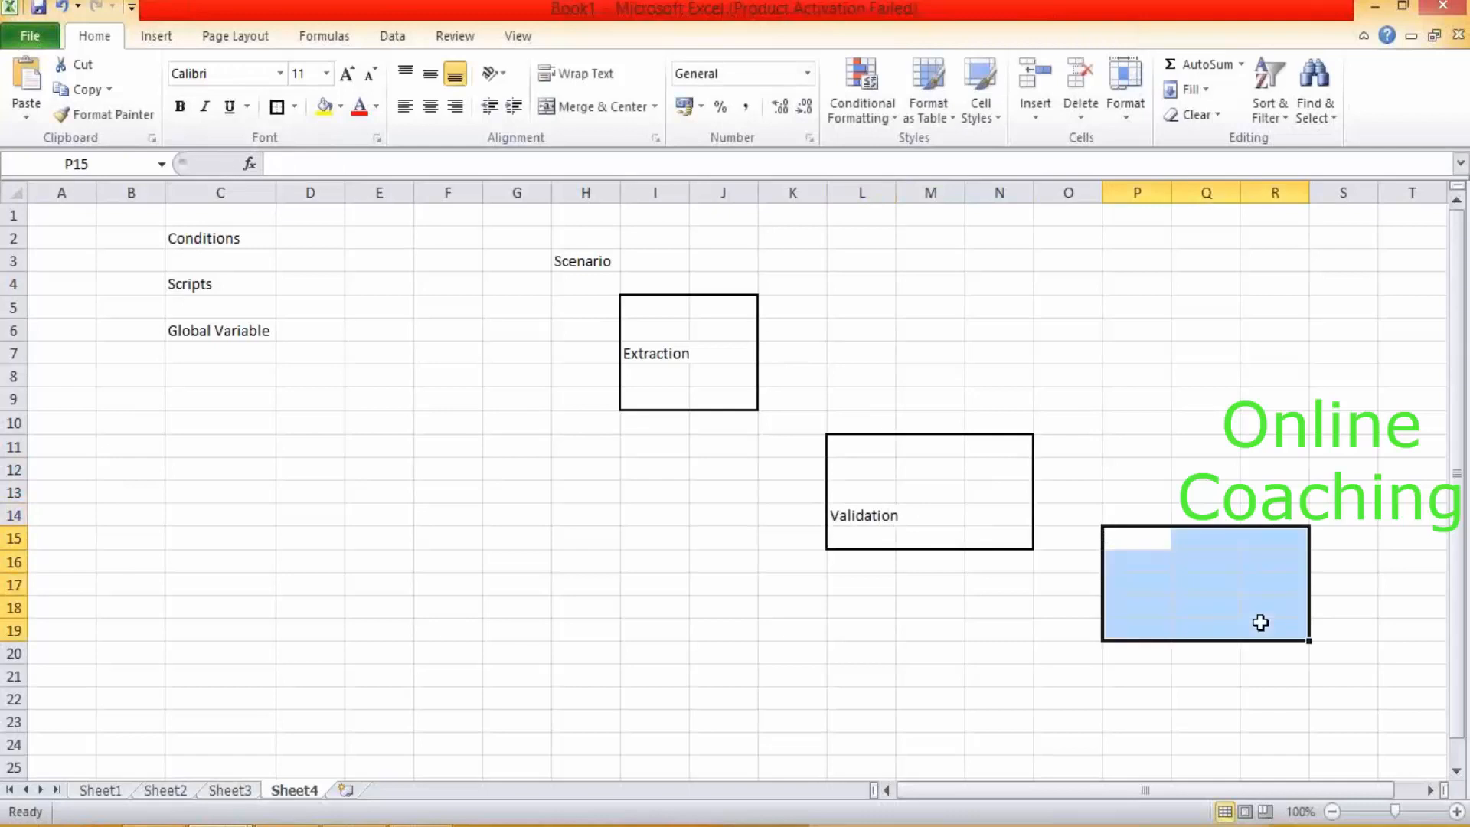
pyautogui.click(277, 107)
pyautogui.click(1177, 586)
pyautogui.write('Ta')
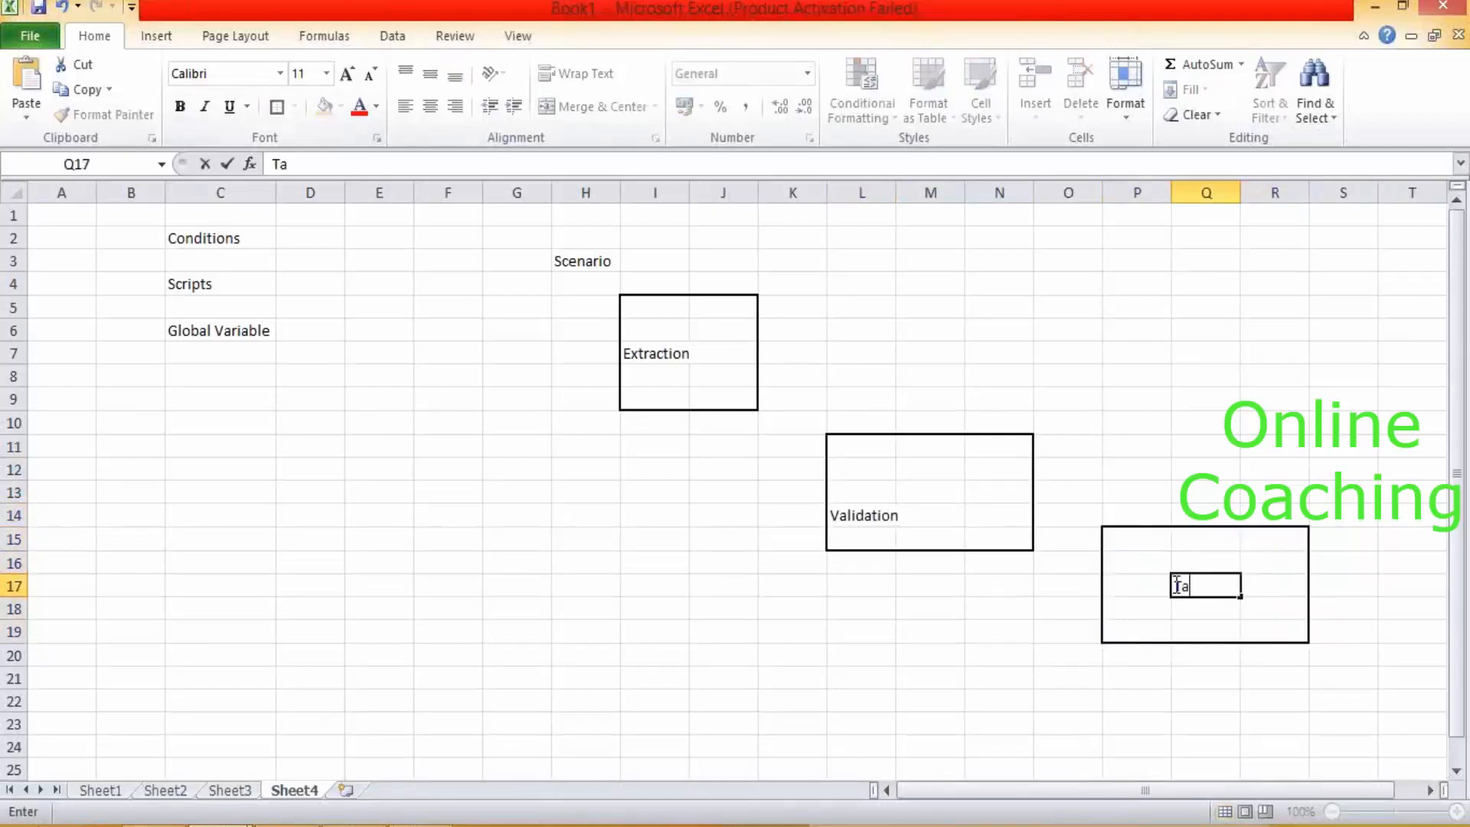
pyautogui.write('rget')
pyautogui.click(1179, 463)
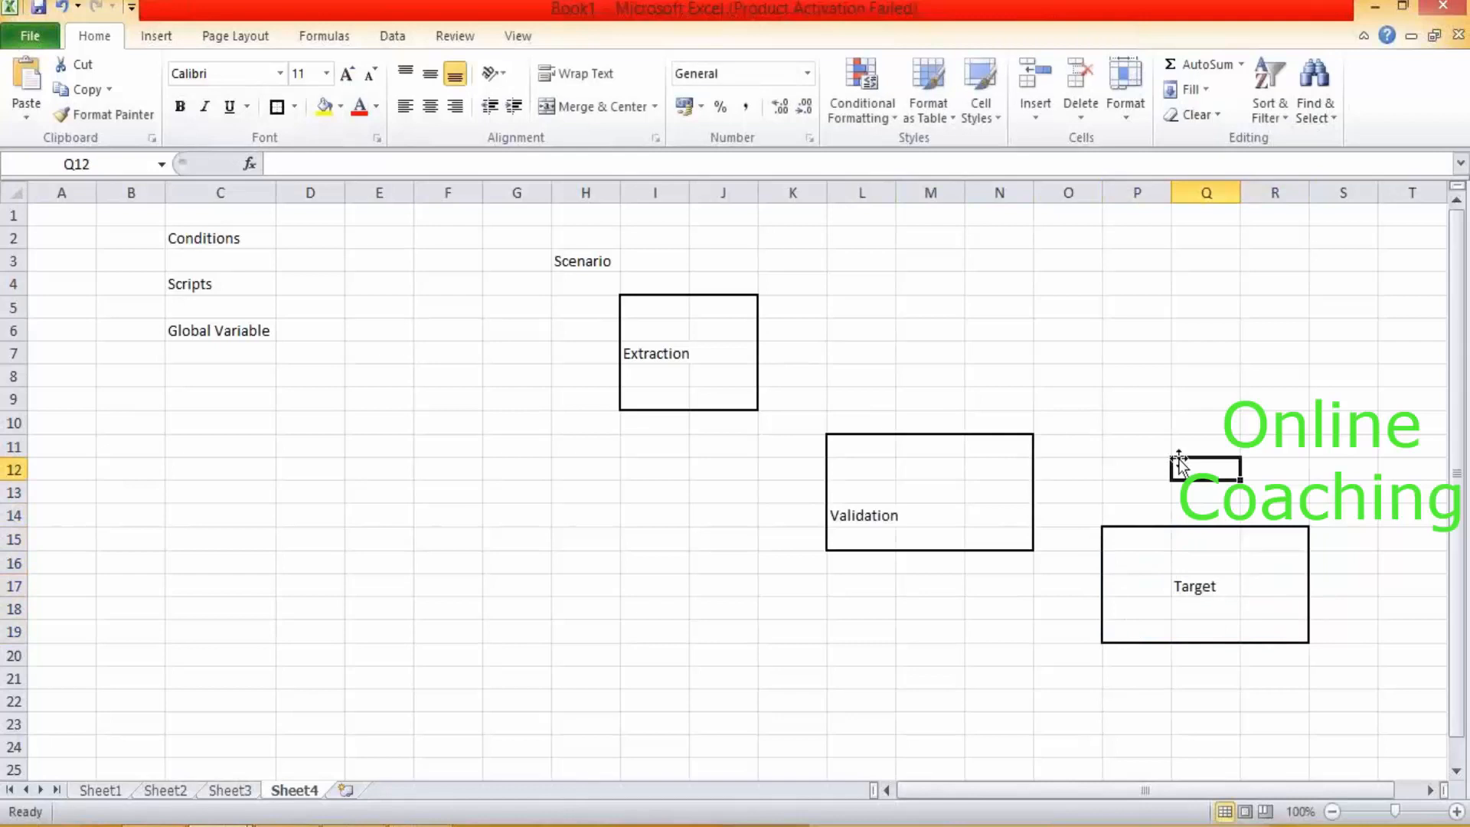
pyautogui.click(709, 288)
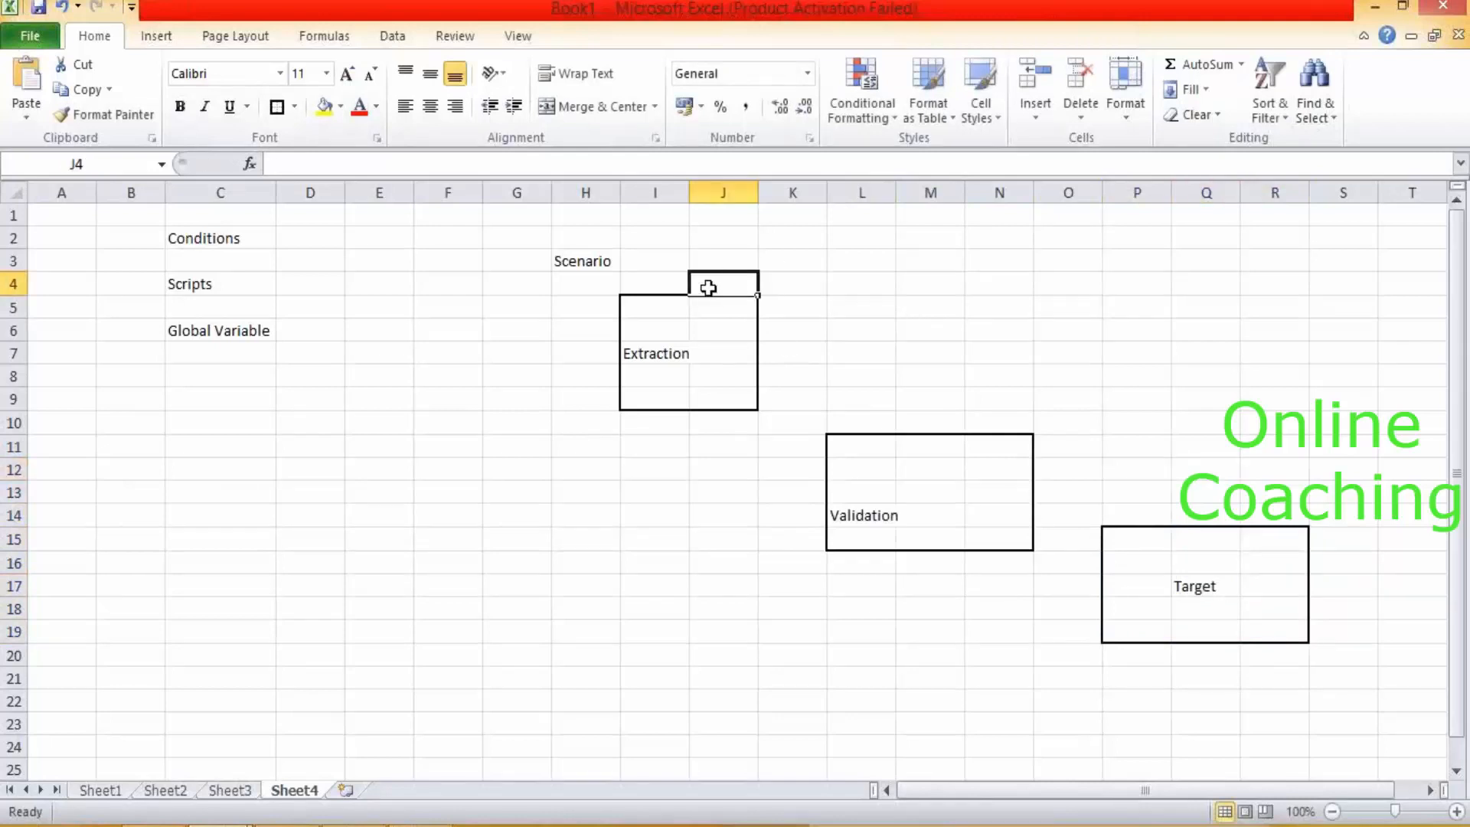
pyautogui.click(947, 403)
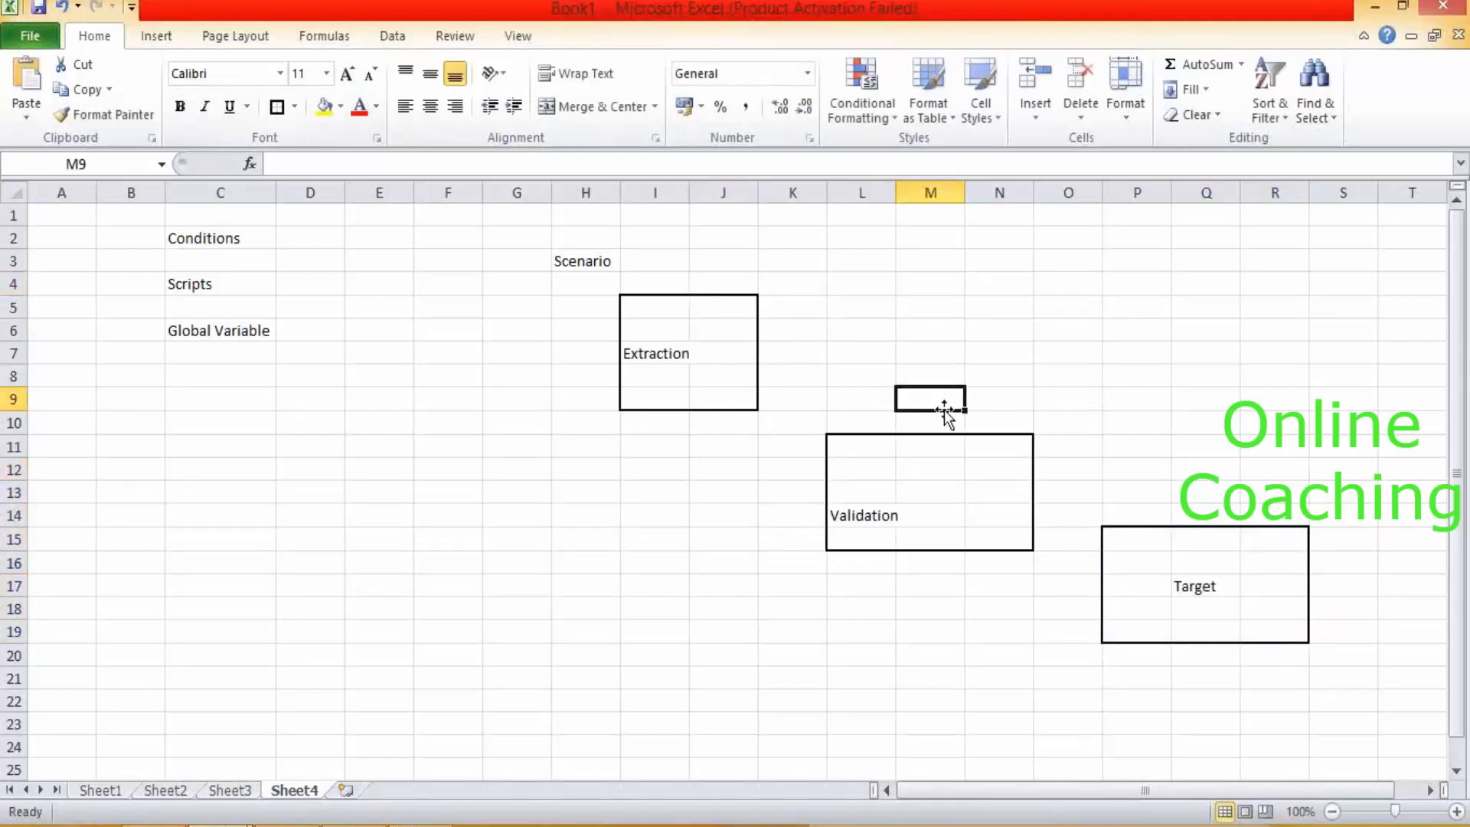
pyautogui.click(1200, 508)
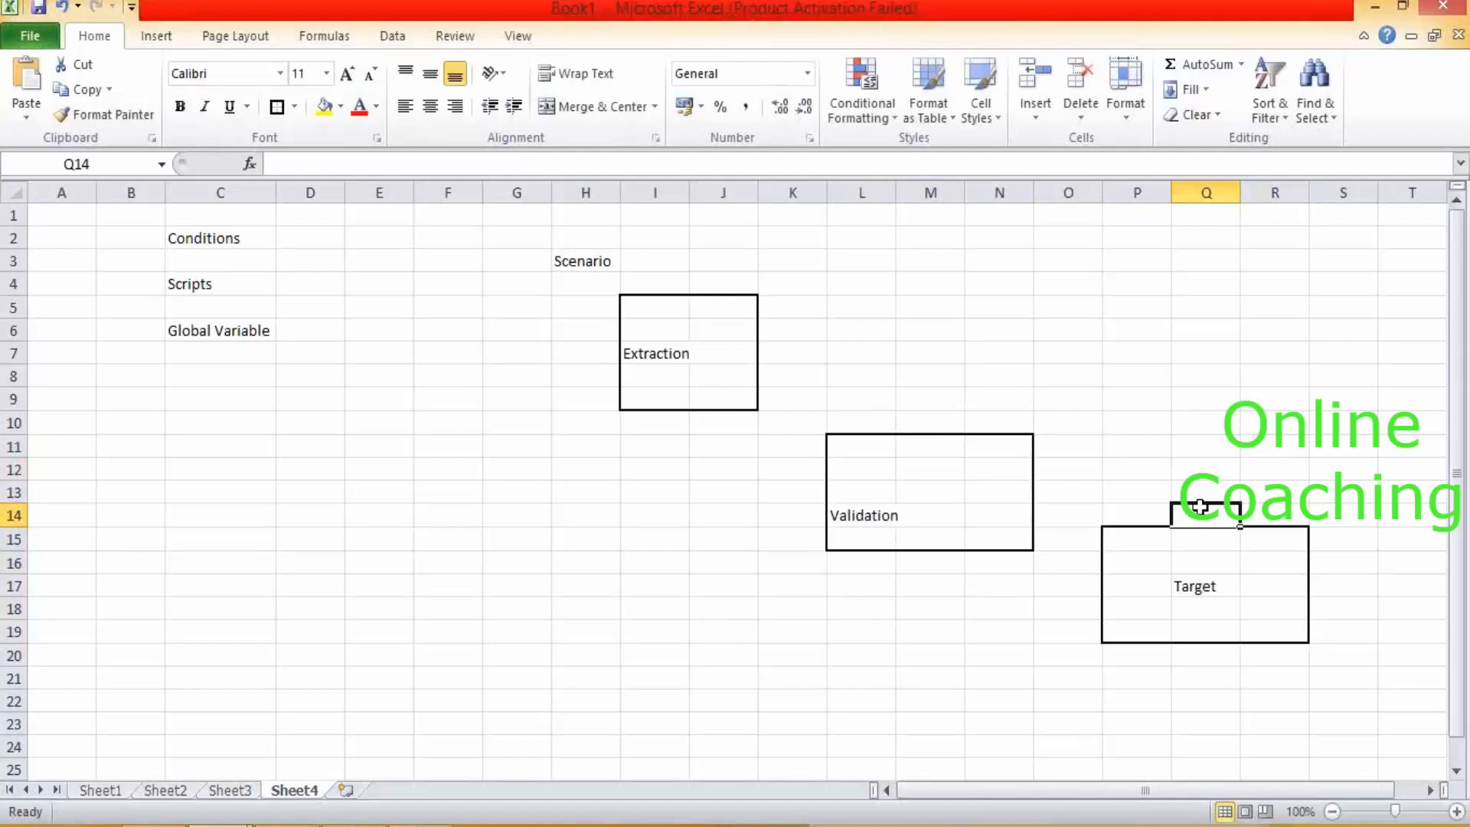
pyautogui.click(820, 10)
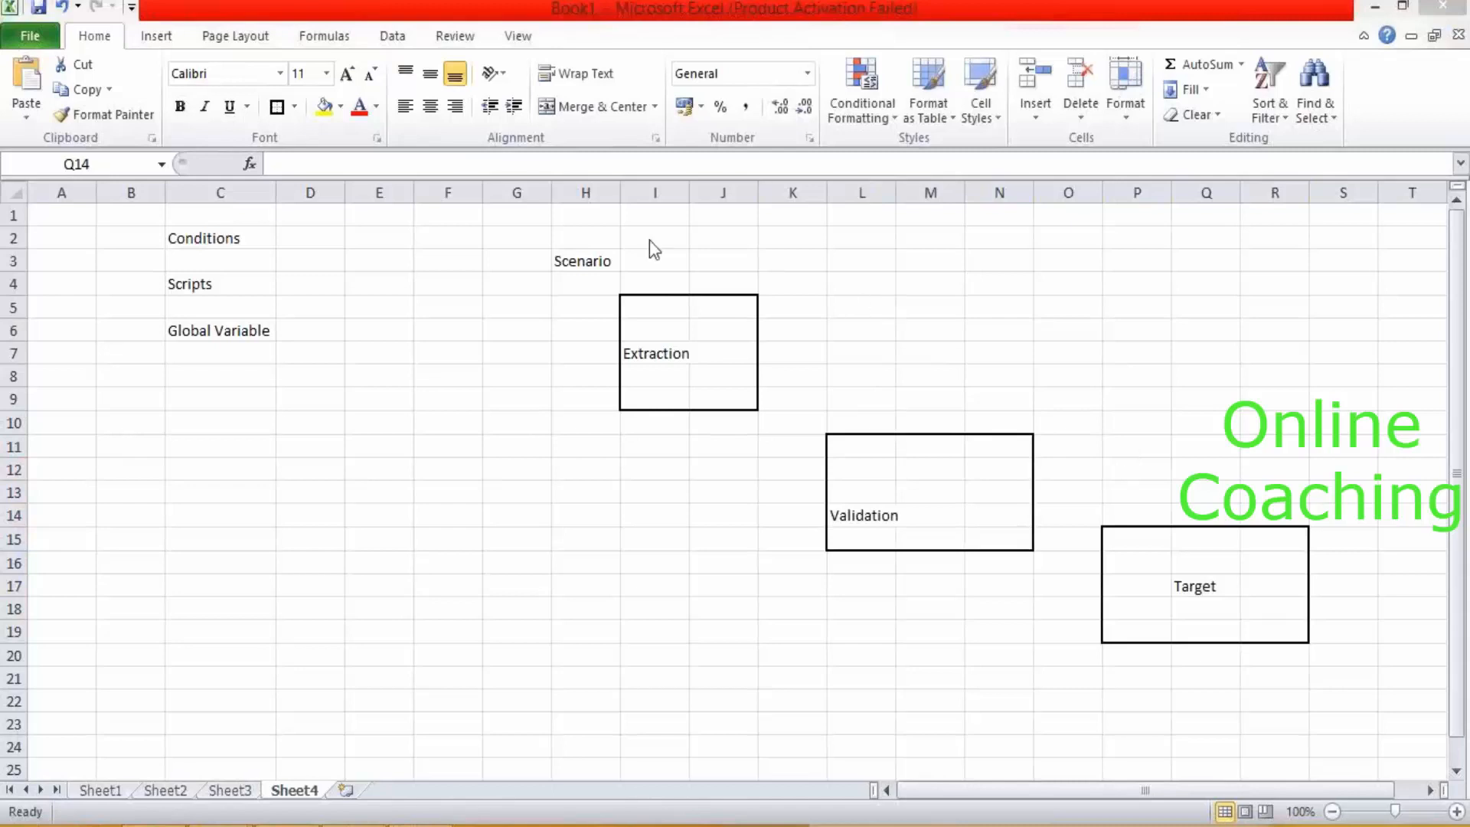
pyautogui.hotkey('ctrl', 'v')
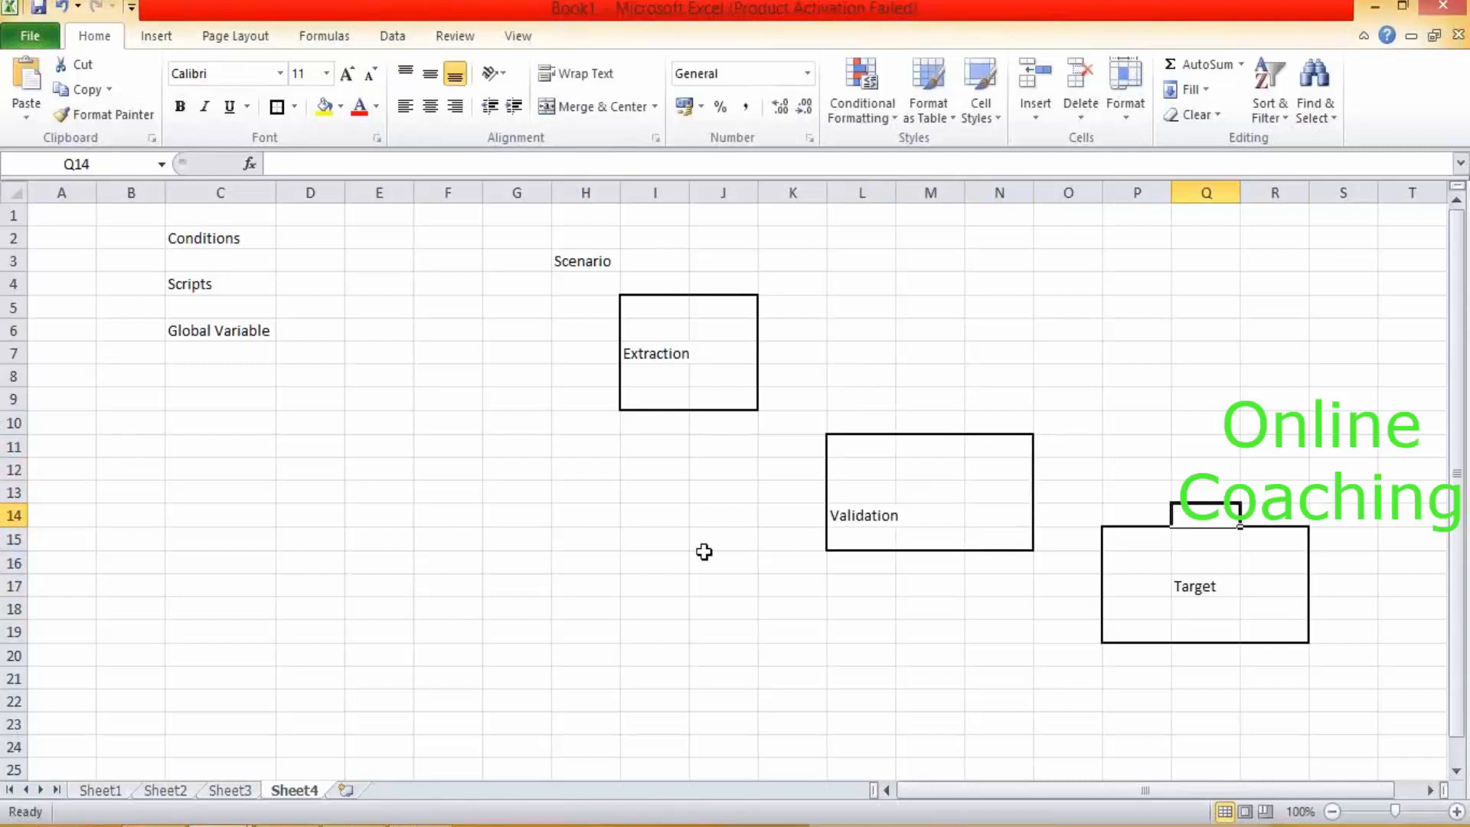
pyautogui.moveTo(582, 230); pyautogui.dragTo(716, 560)
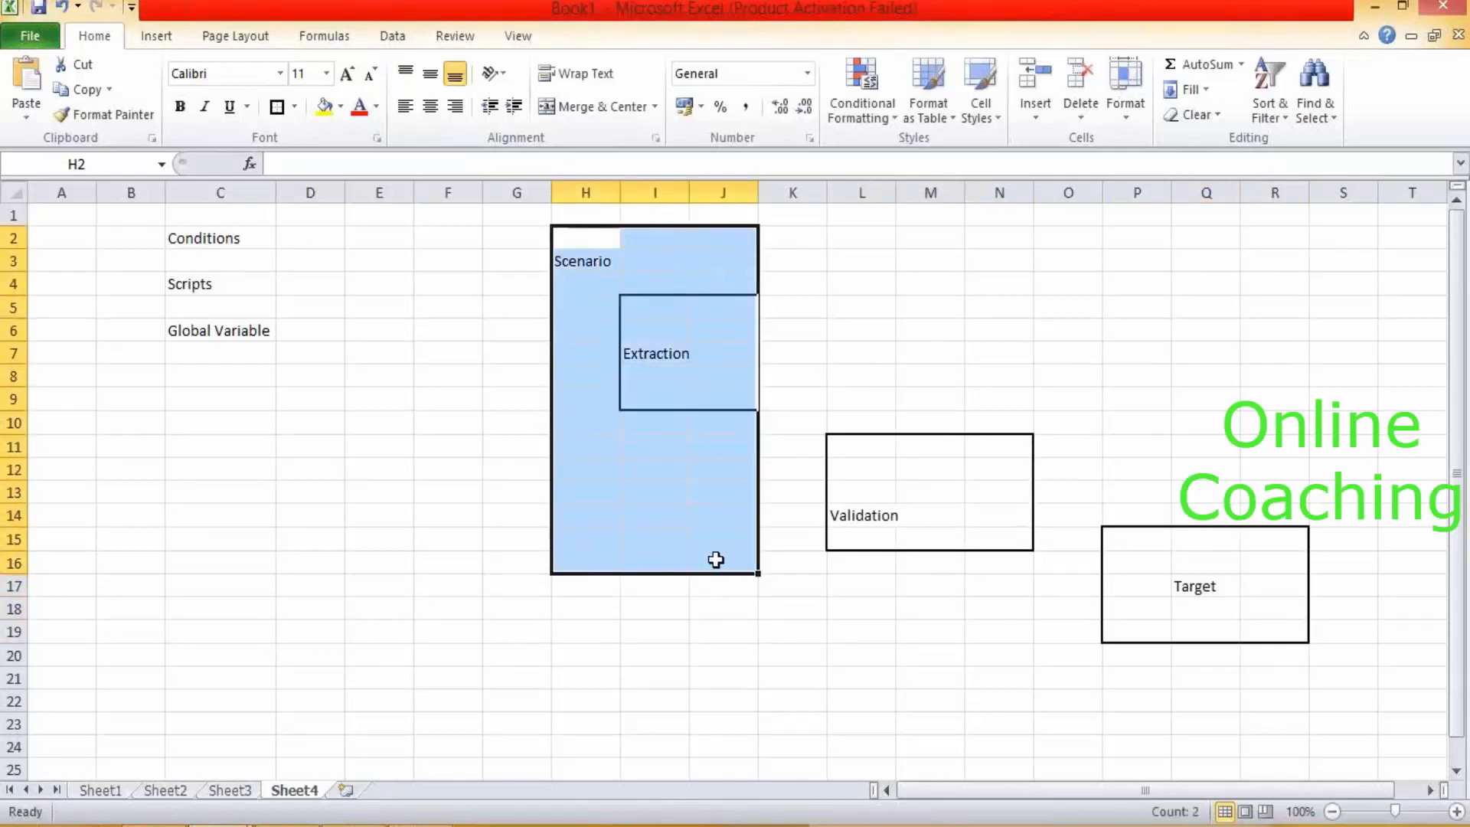
pyautogui.moveTo(797, 328); pyautogui.dragTo(992, 636)
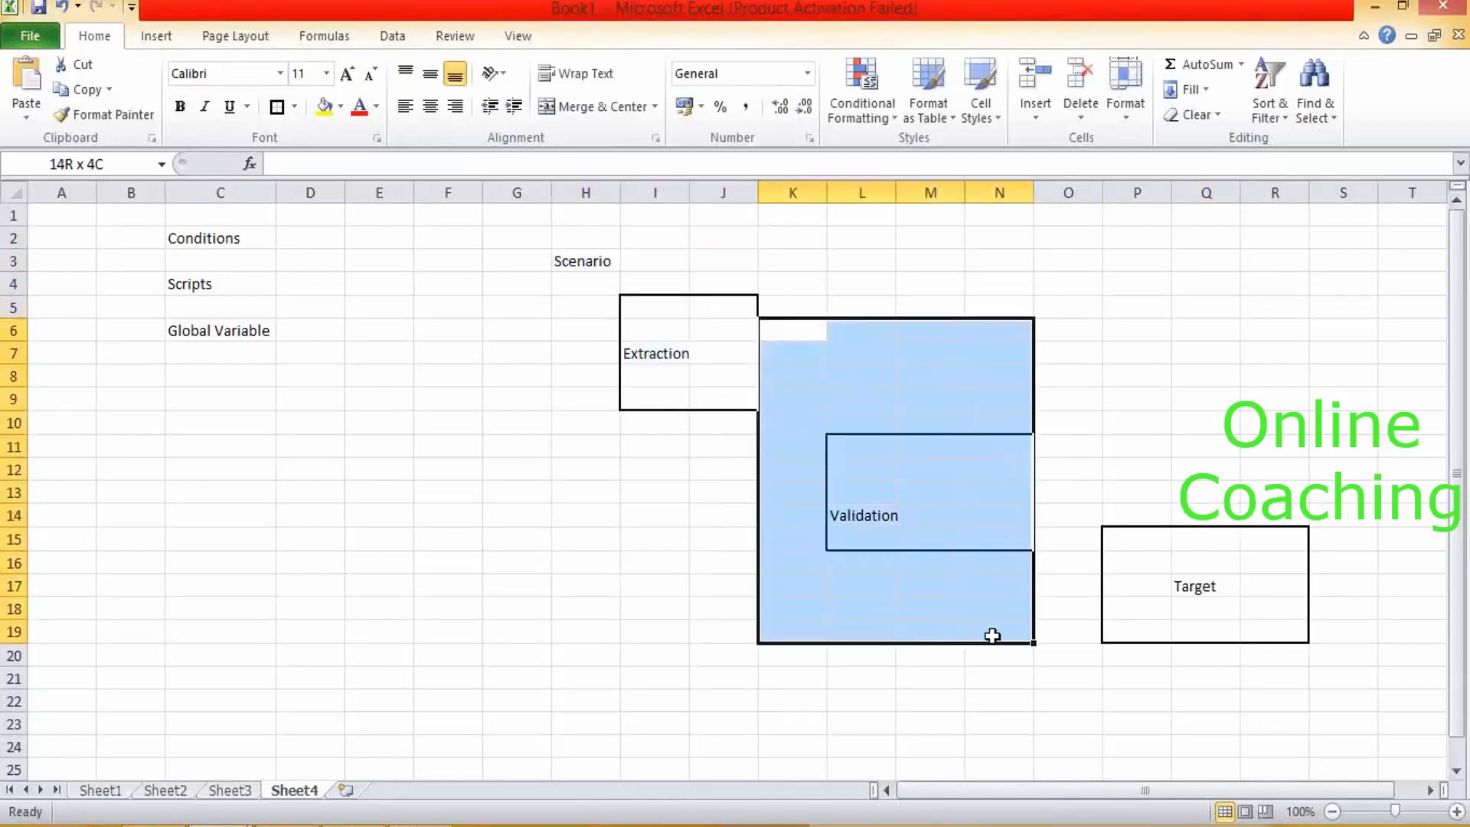
pyautogui.moveTo(1062, 383); pyautogui.dragTo(1295, 694)
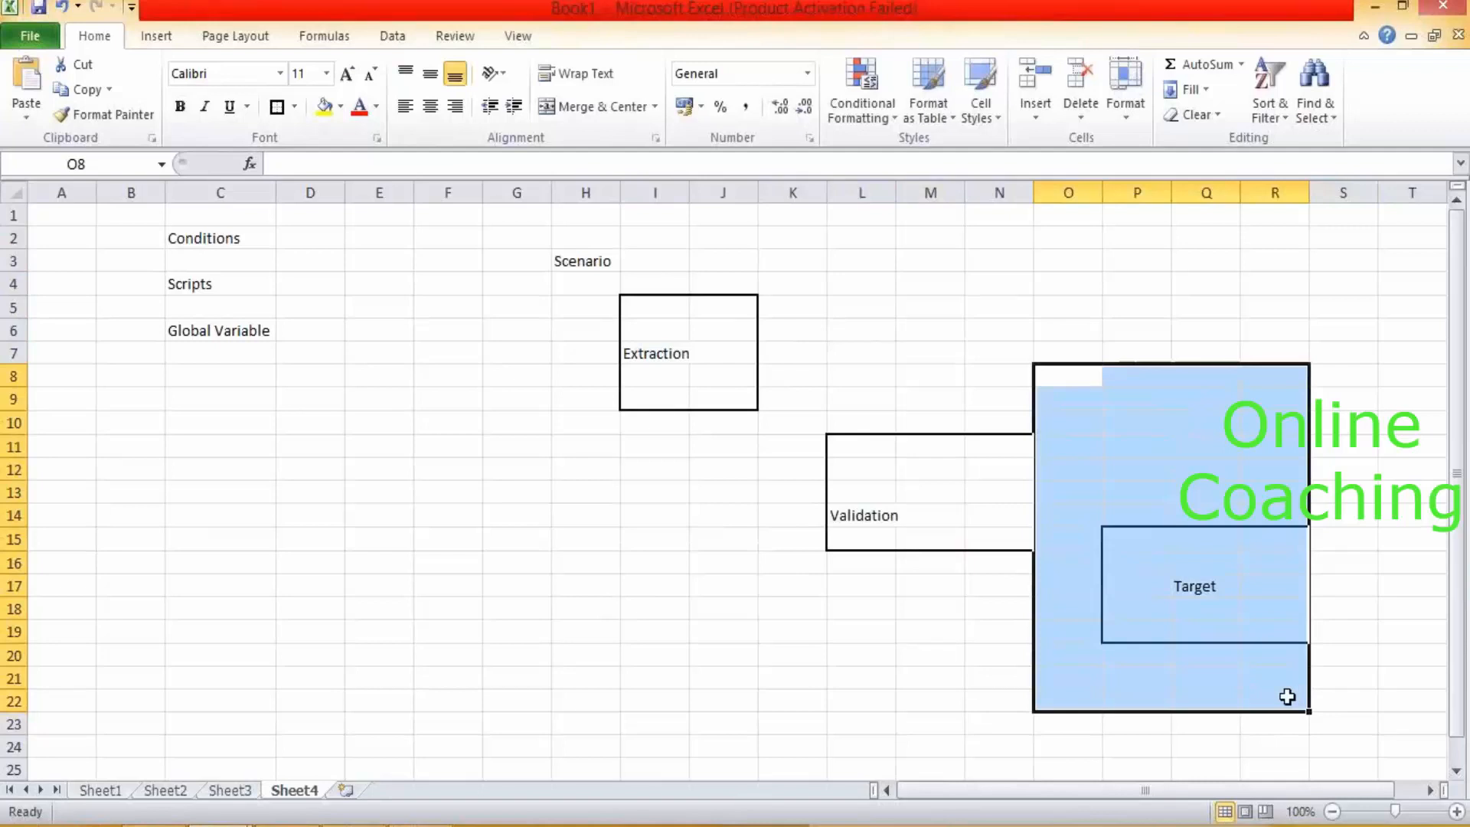
pyautogui.click(694, 307)
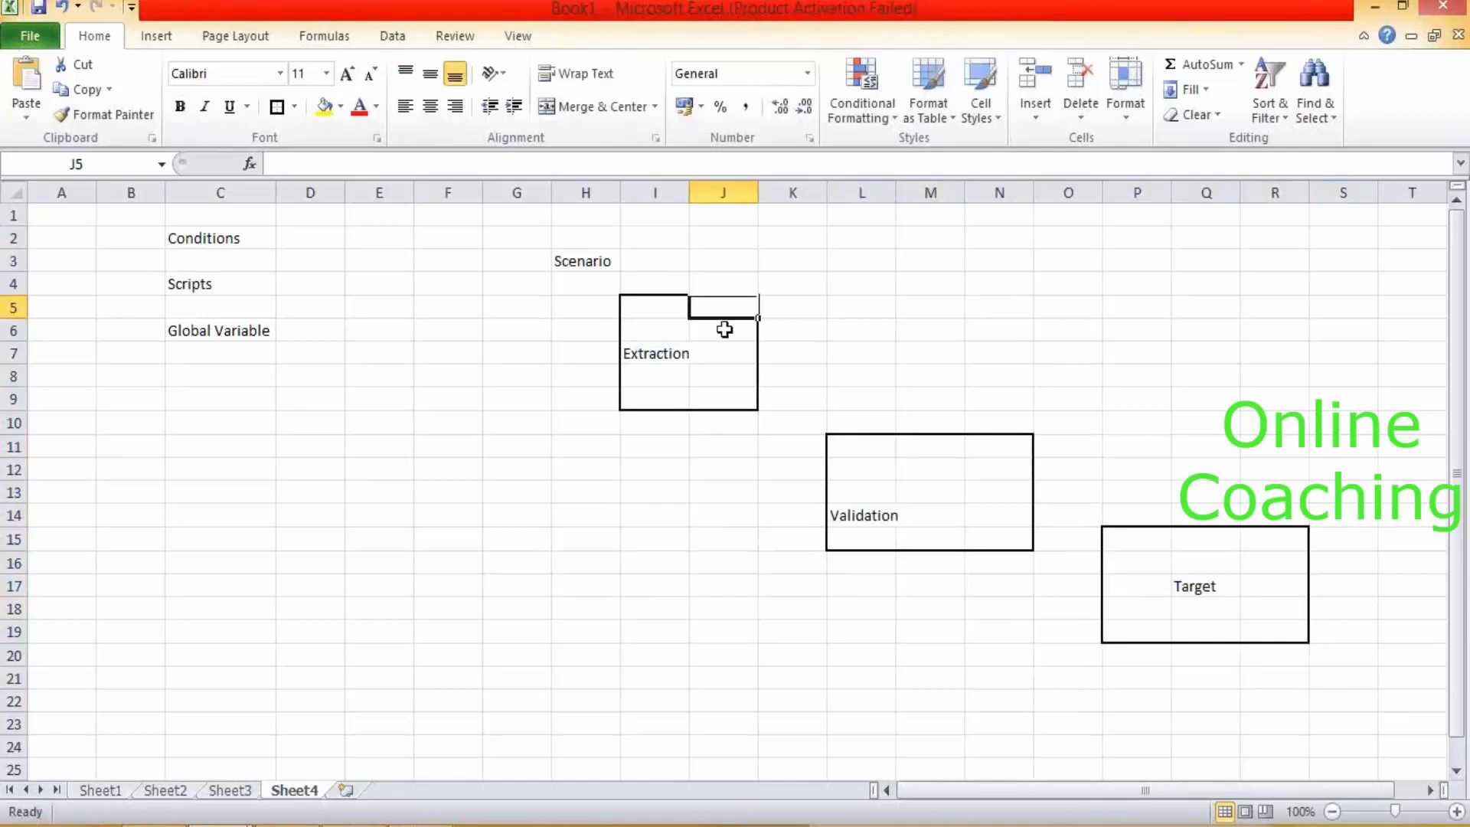
pyautogui.moveTo(536, 309); pyautogui.dragTo(536, 420)
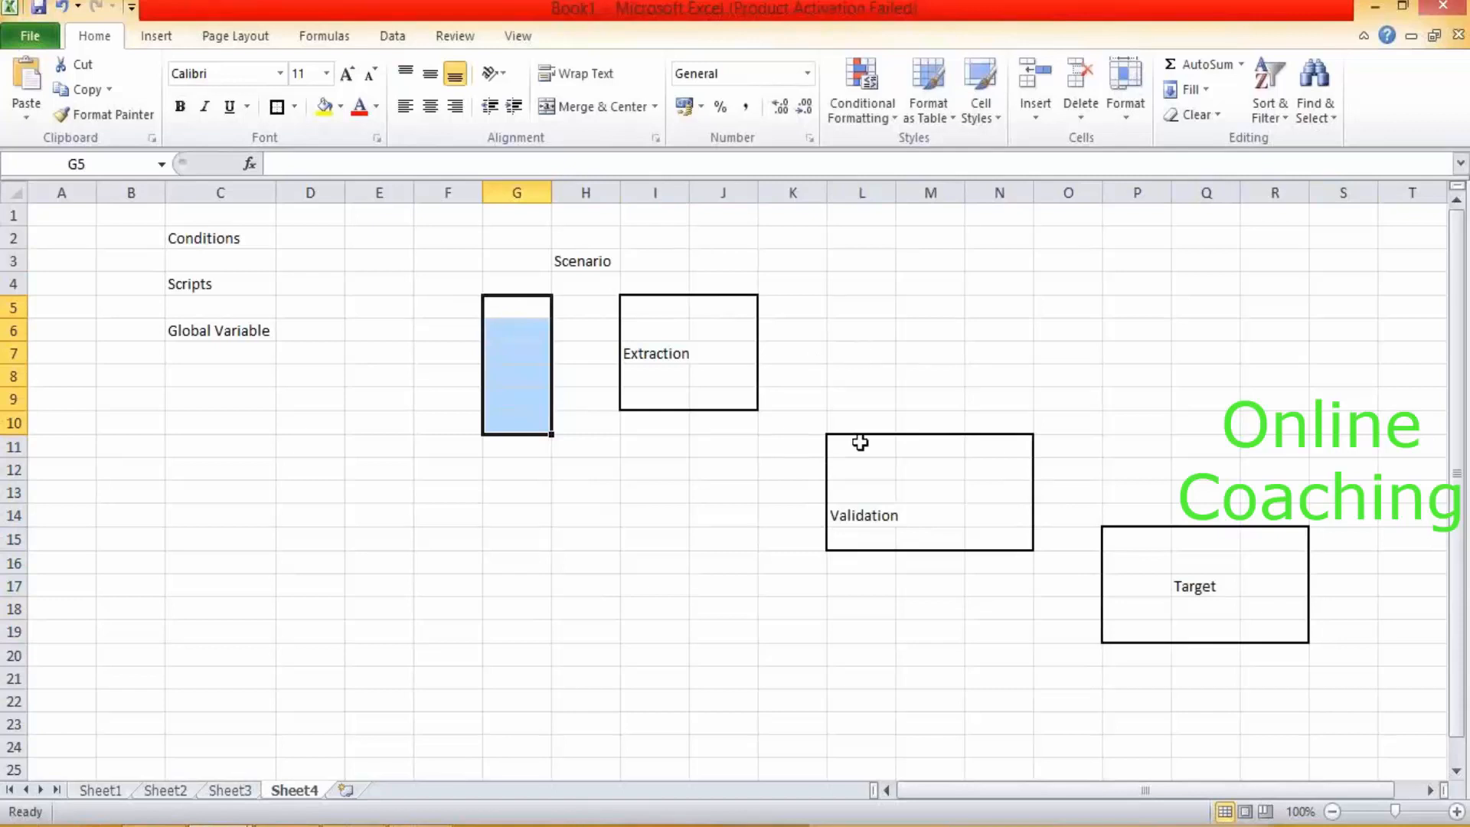
pyautogui.moveTo(860, 438); pyautogui.dragTo(1004, 552)
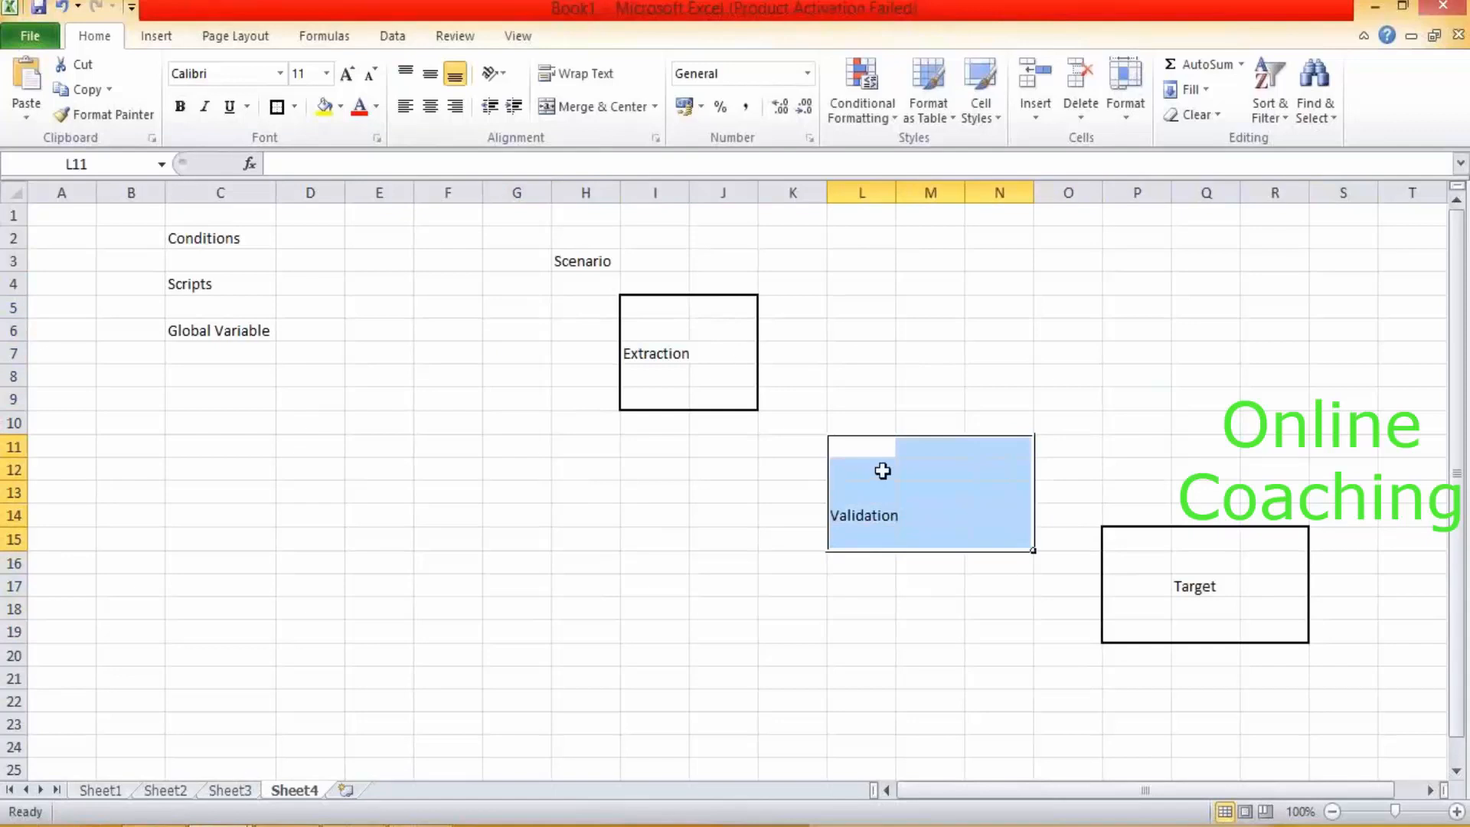
# Mark the Validation, Target and Extraction boxes with an X above each, in M10, Q14 and I4.
pyautogui.click(938, 422)
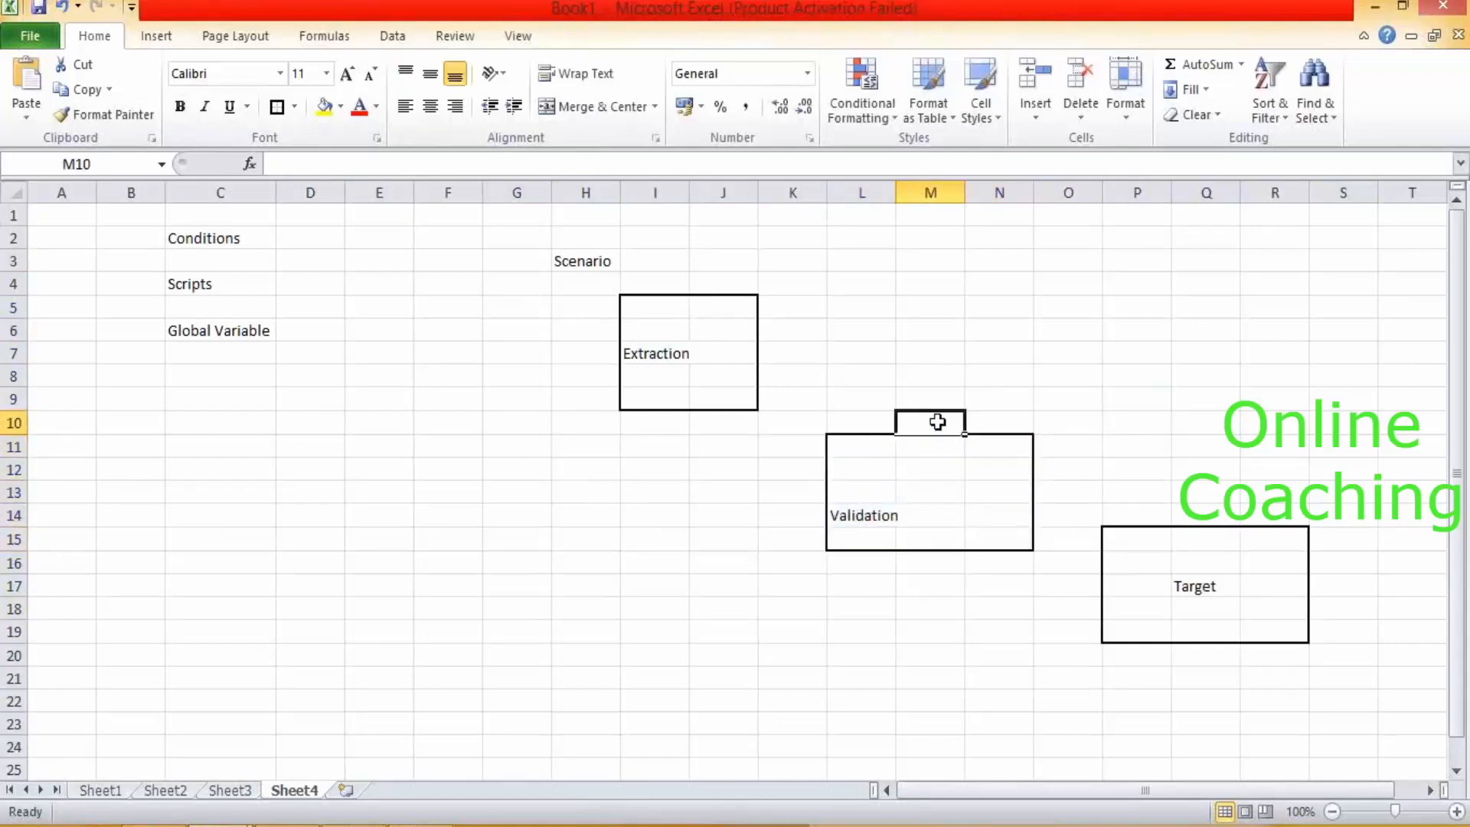
pyautogui.write('X')
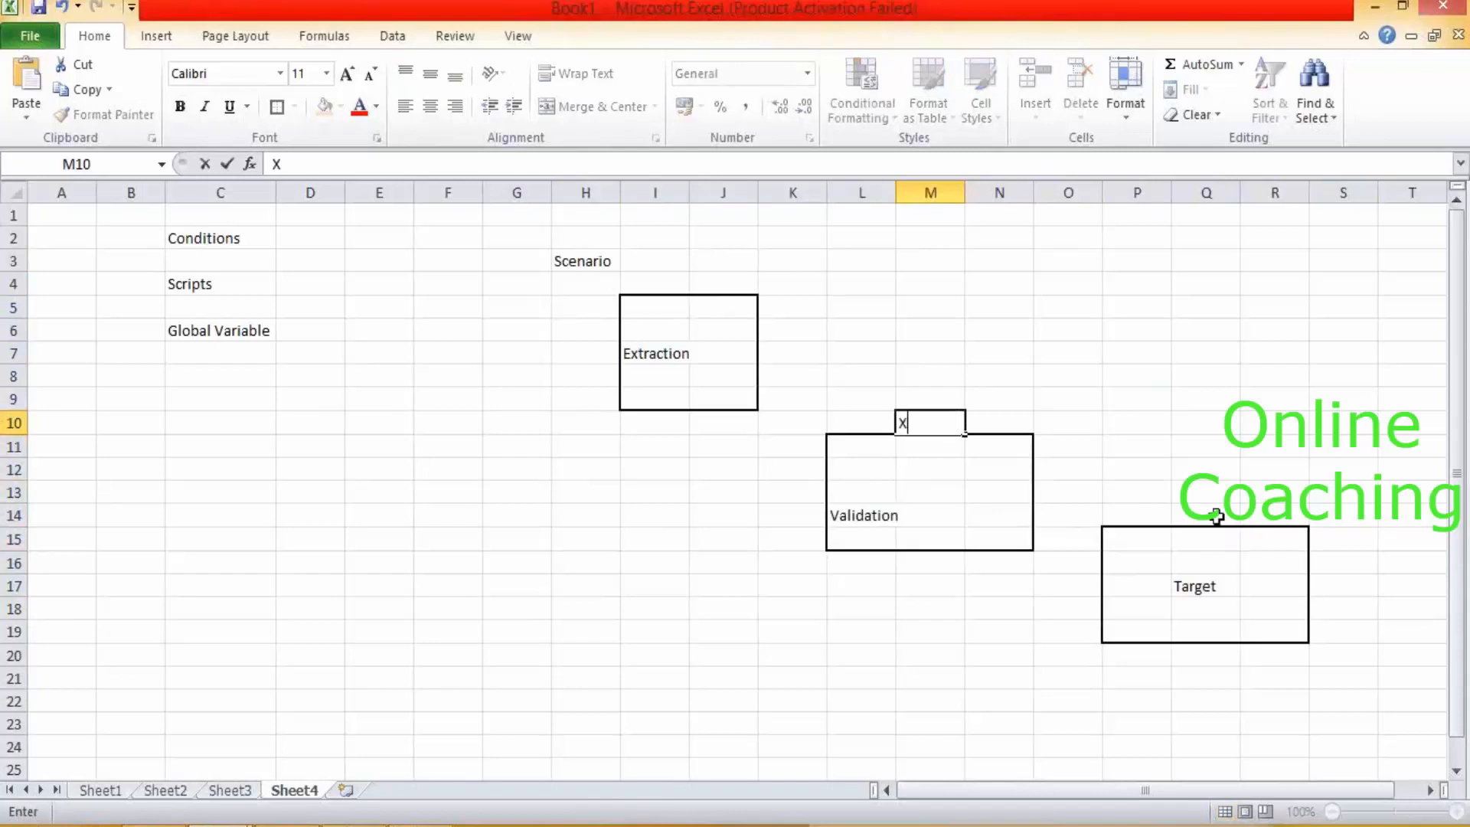
pyautogui.click(1215, 513)
pyautogui.write('X')
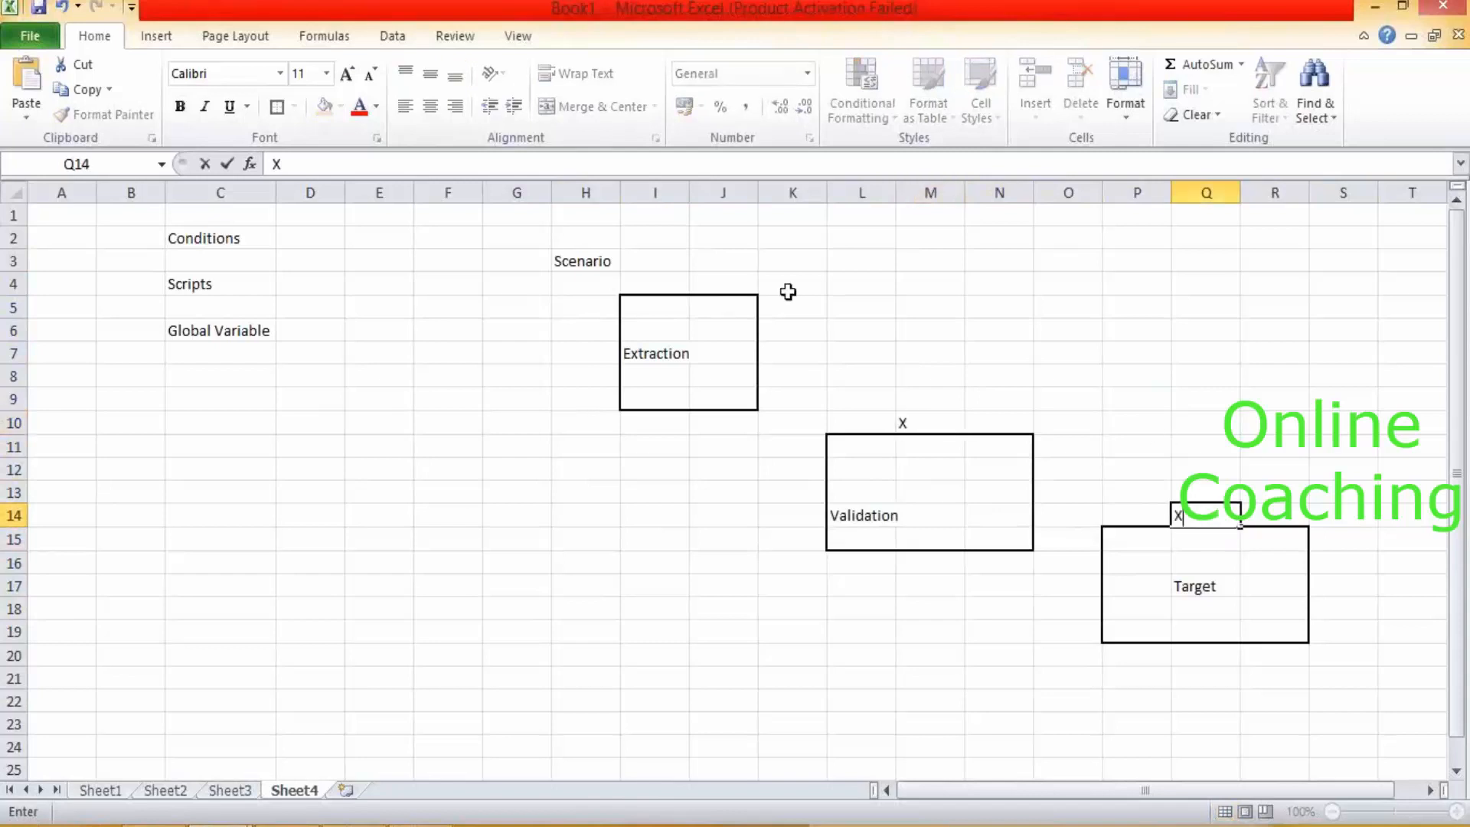
pyautogui.click(687, 282)
pyautogui.write('X')
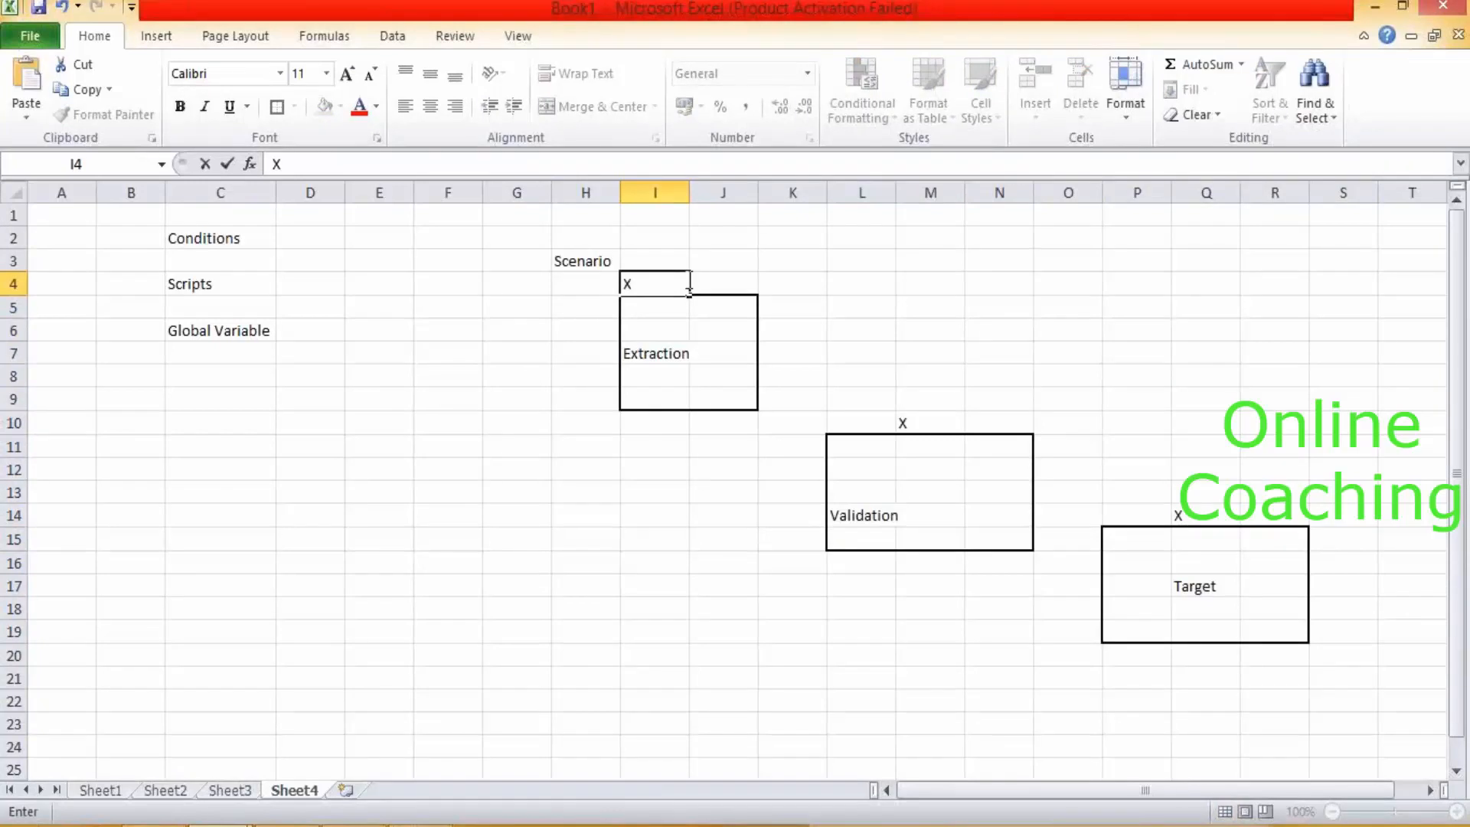
pyautogui.click(783, 26)
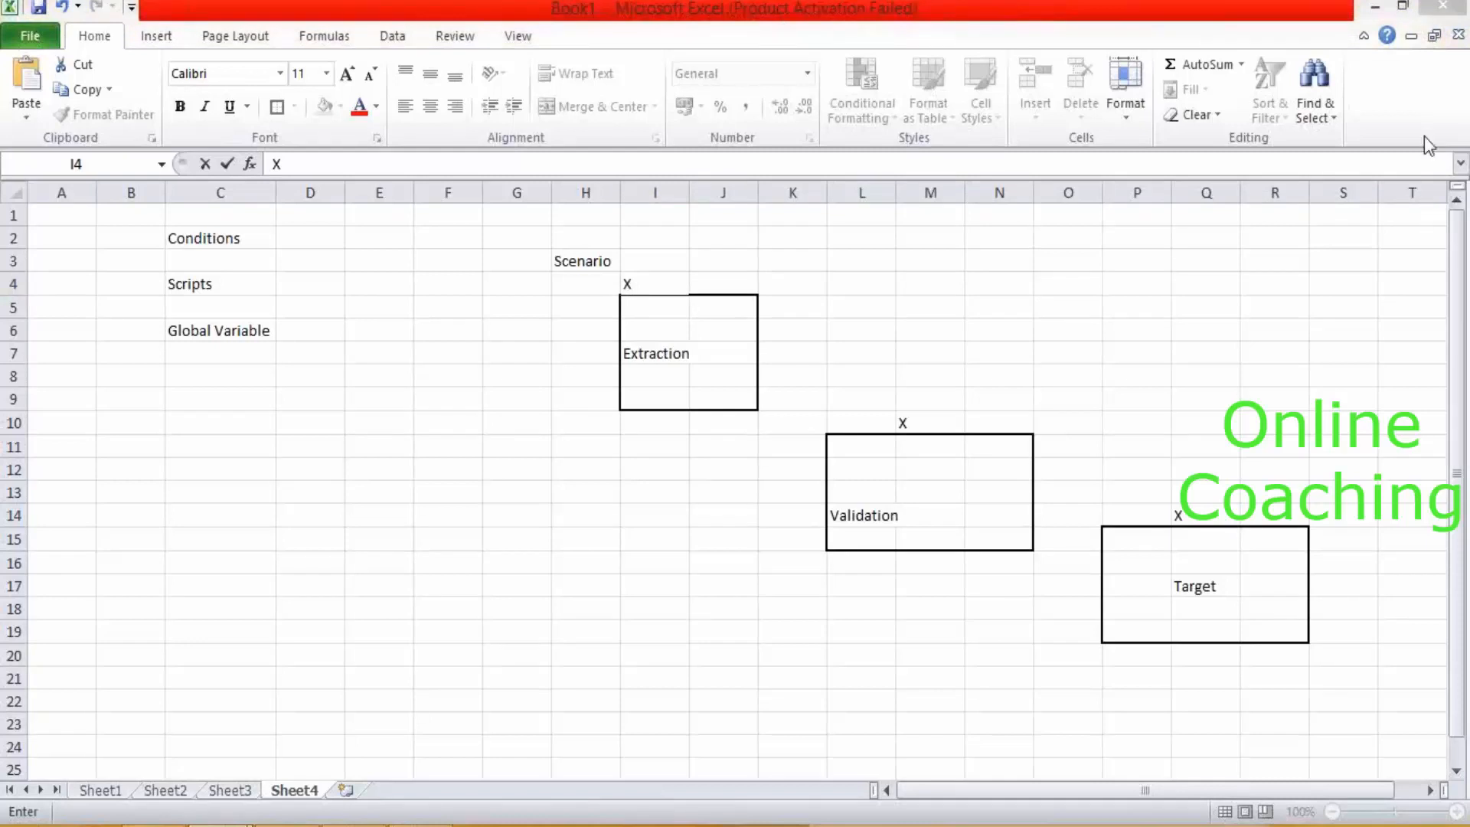
pyautogui.click(978, 327)
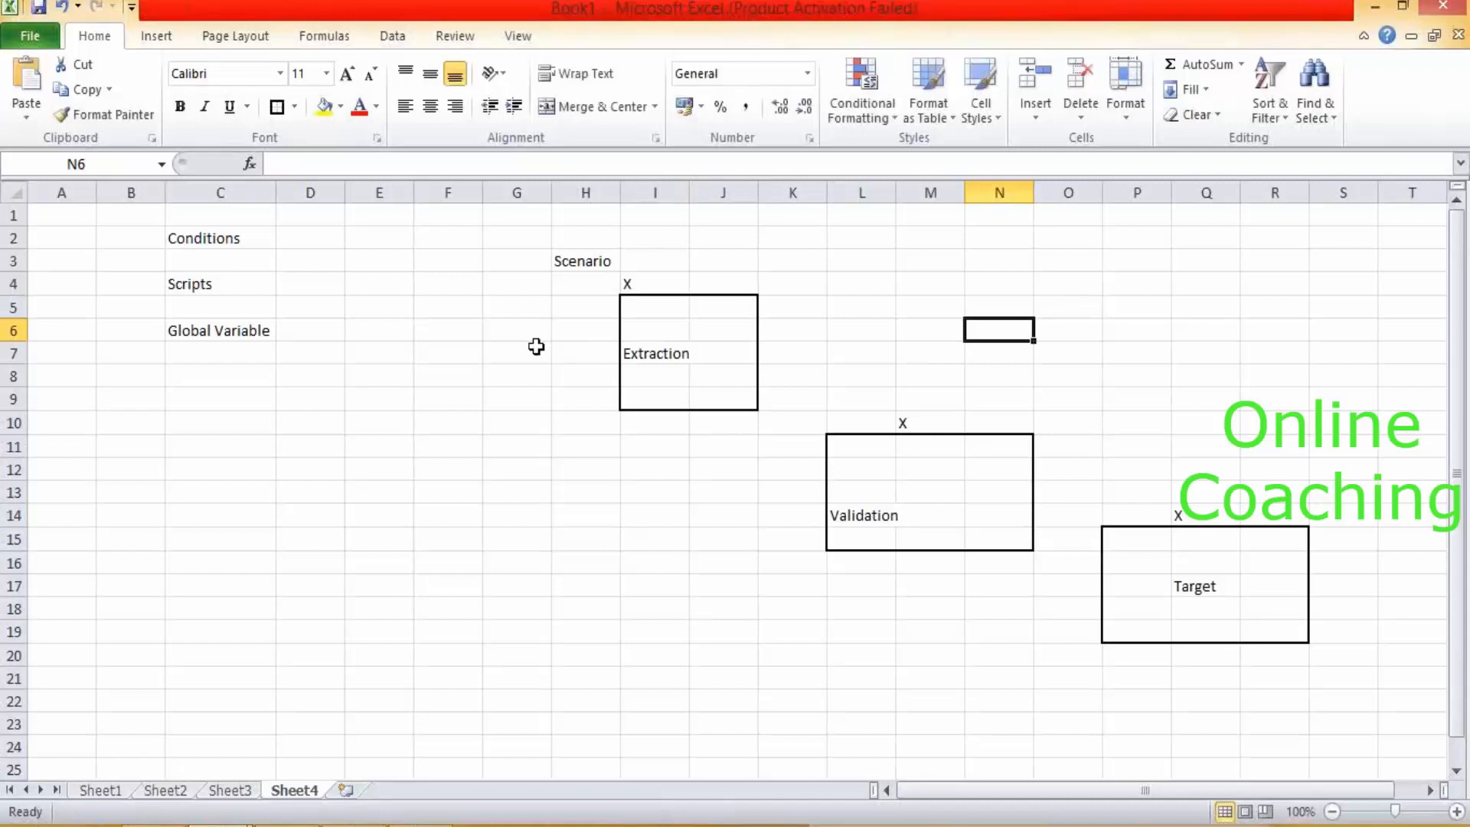
# Enter the job label Job:- SAP BPDM in C10.
pyautogui.click(260, 416)
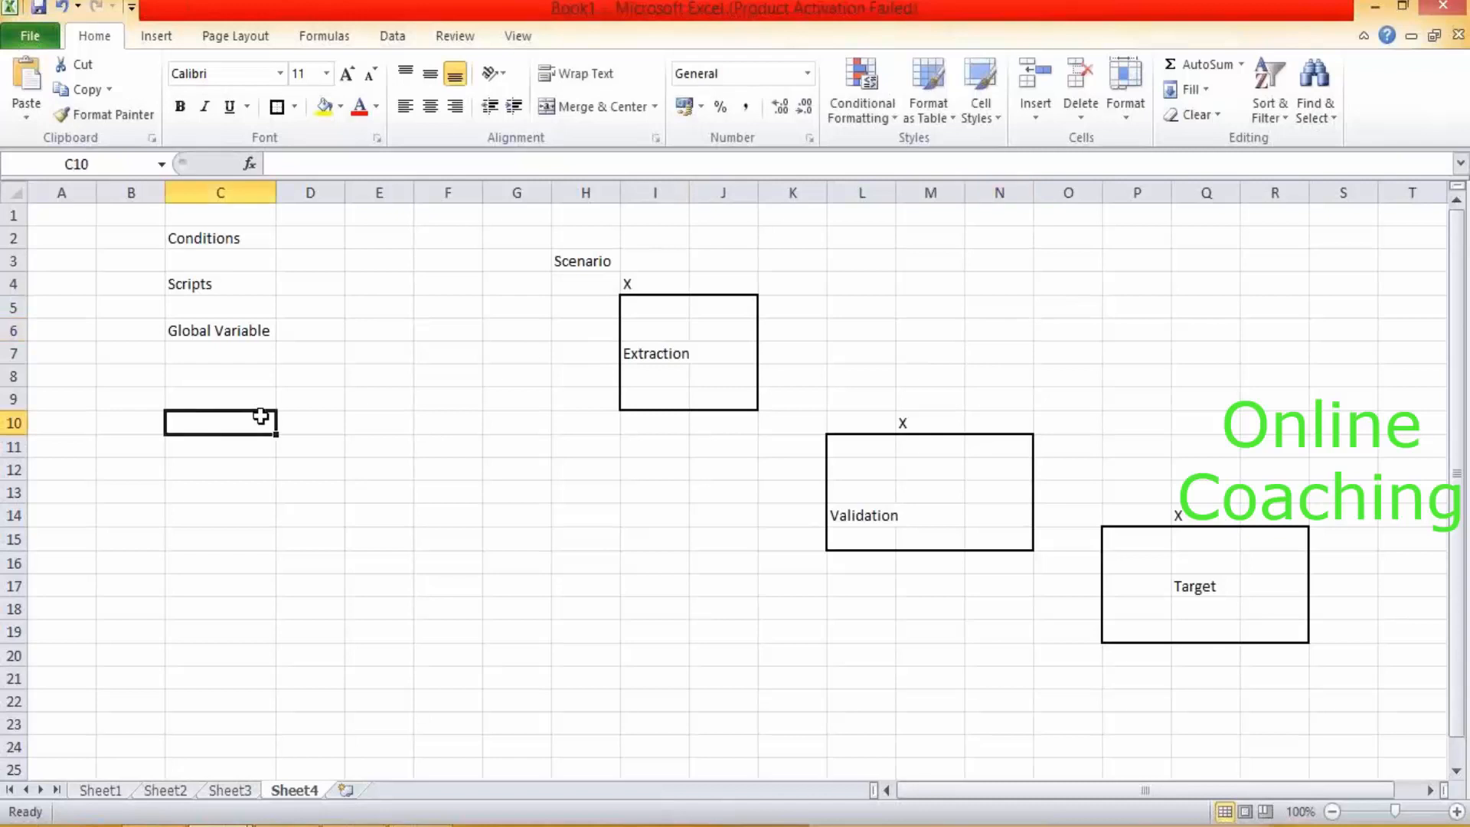
pyautogui.write('Job')
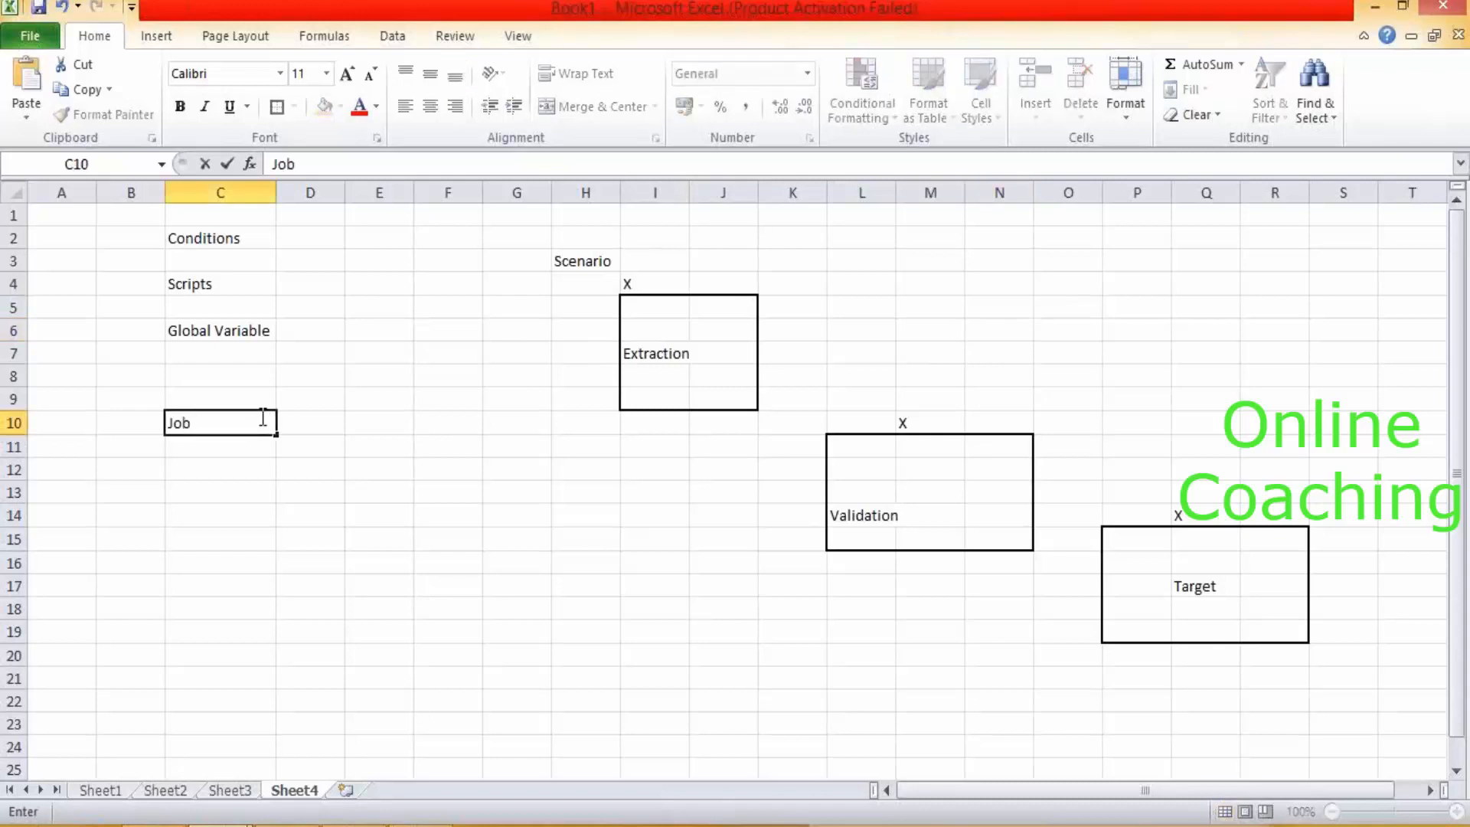
pyautogui.write(':- SAP BPDM')
pyautogui.click(422, 444)
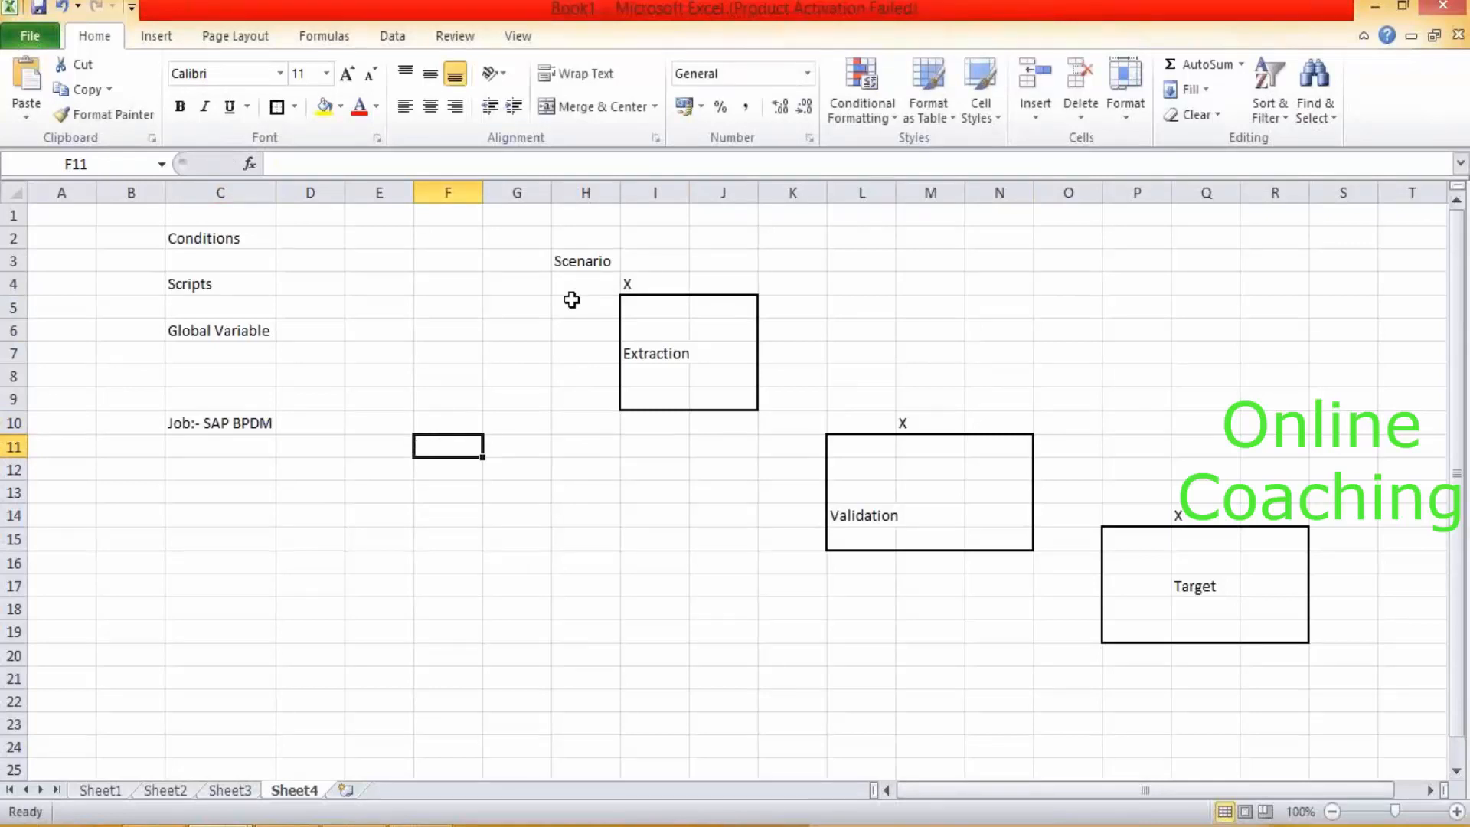
# Enter the heading Controlled Execution in B1 above the list of topics.
pyautogui.click(107, 220)
pyautogui.write('Cont')
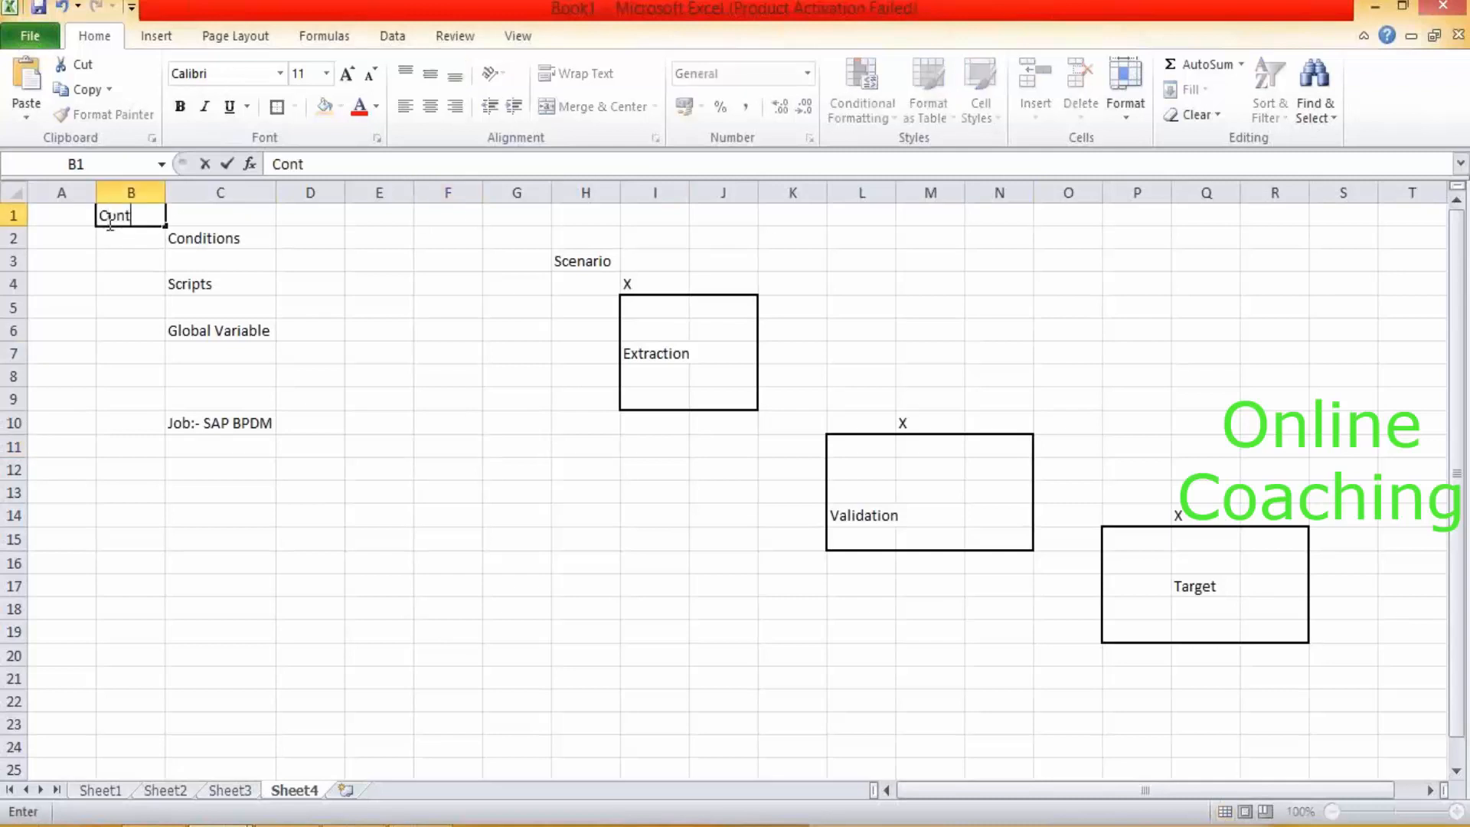
pyautogui.write('rolled Execution')
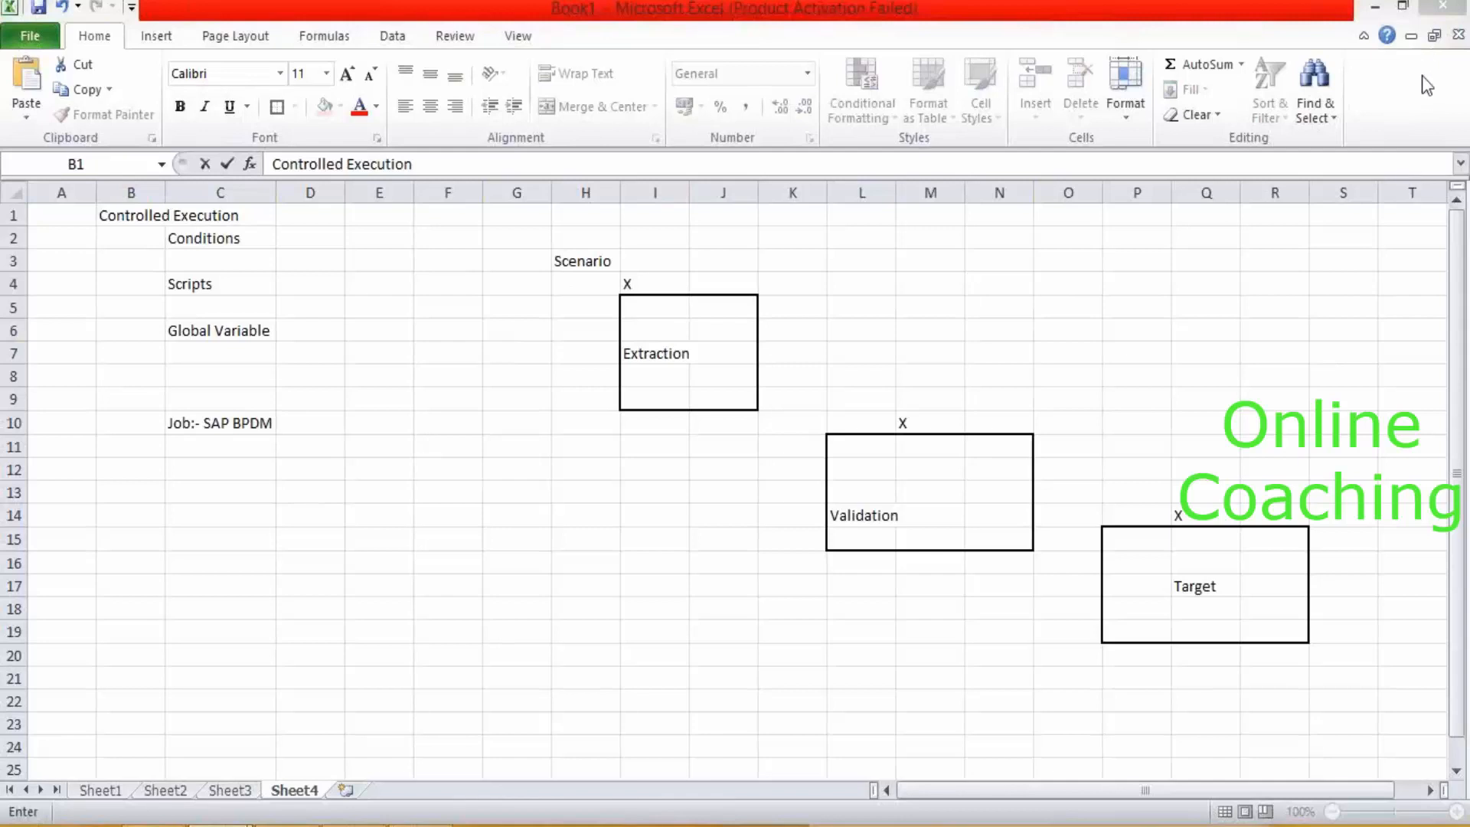
pyautogui.doubleClick(140, 217)
pyautogui.click(389, 333)
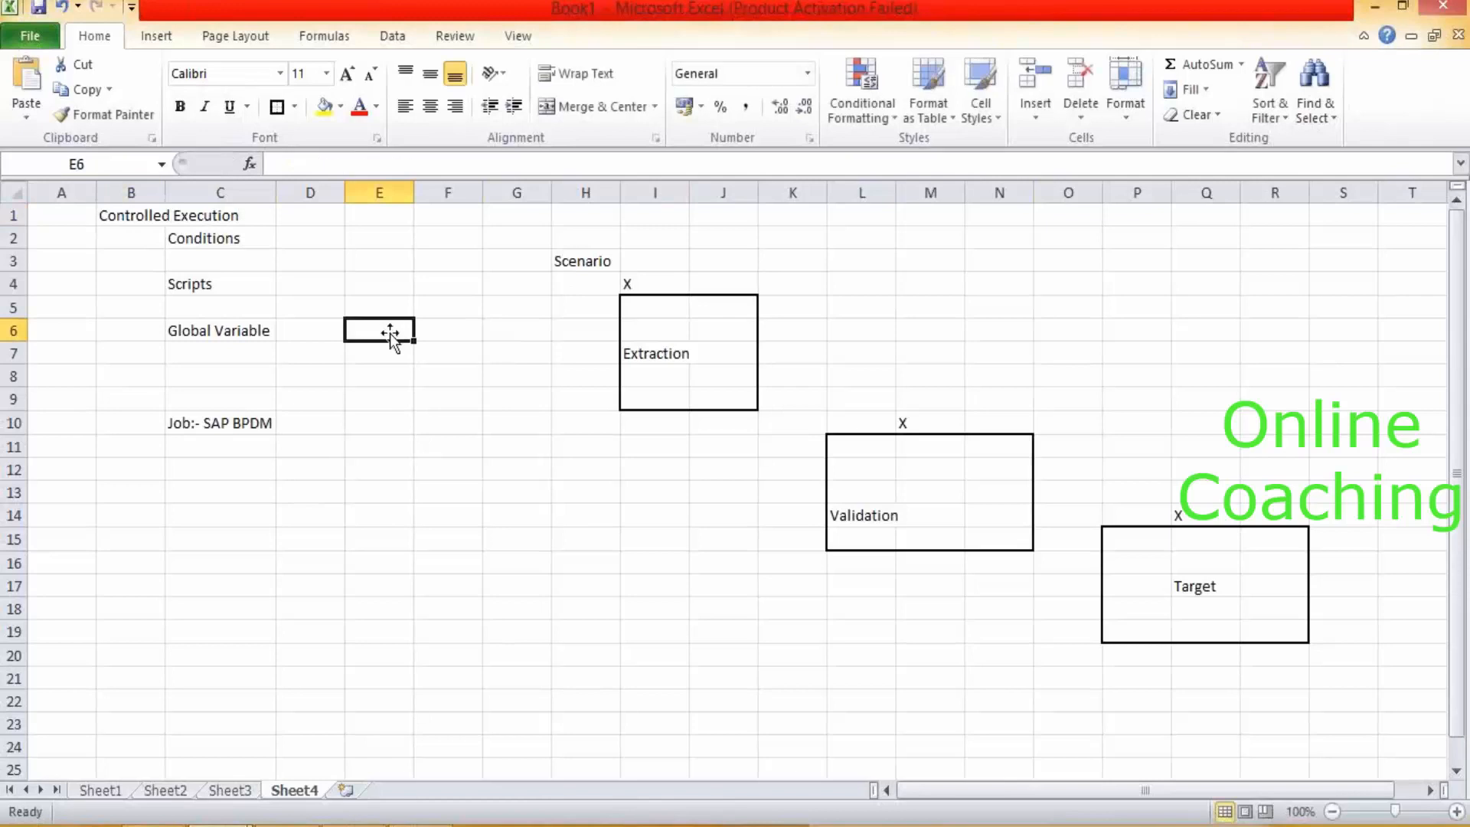
pyautogui.click(715, 353)
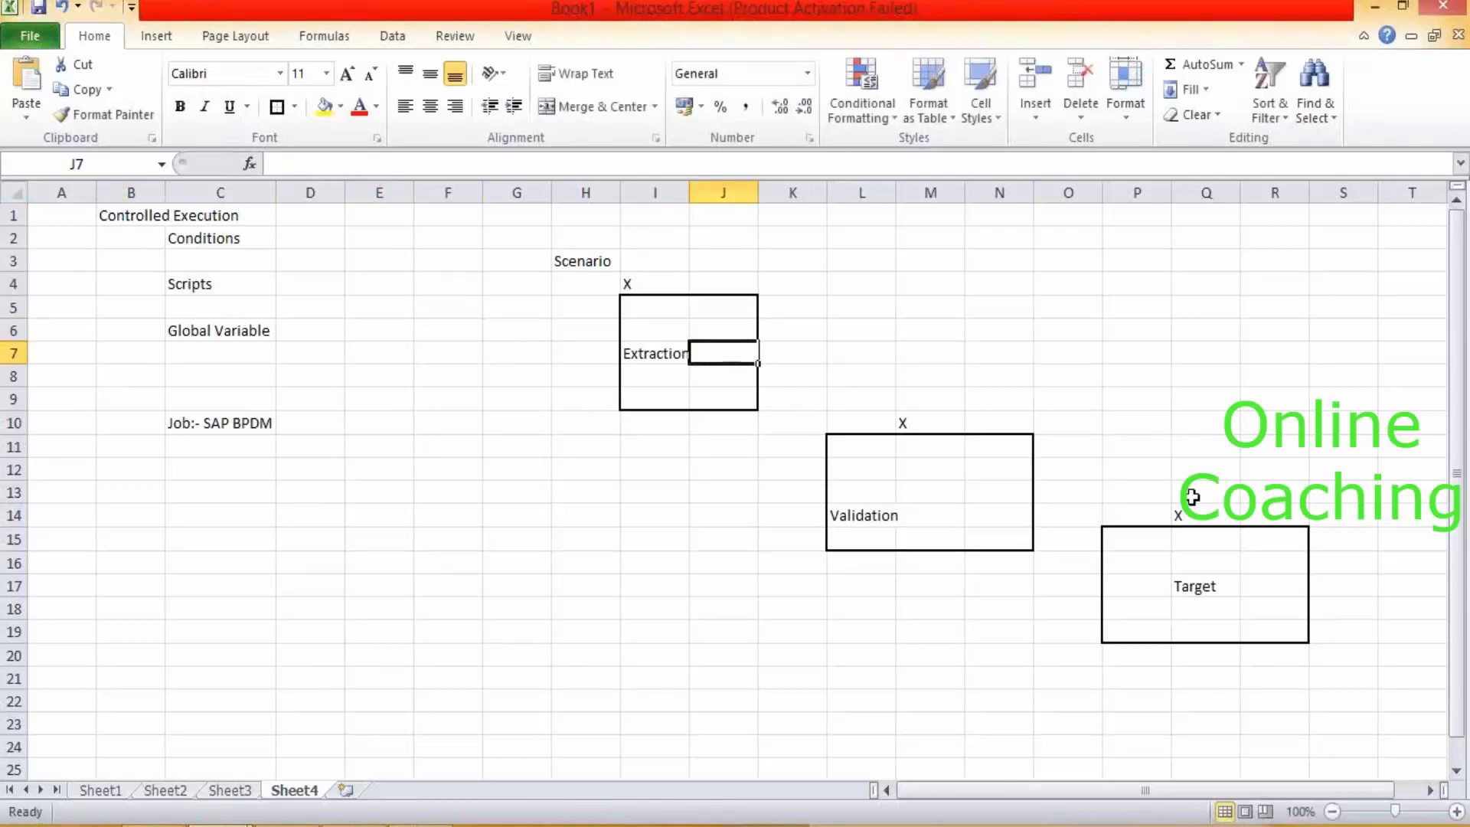
# Enter If then else in D2 beside Conditions.
pyautogui.click(306, 236)
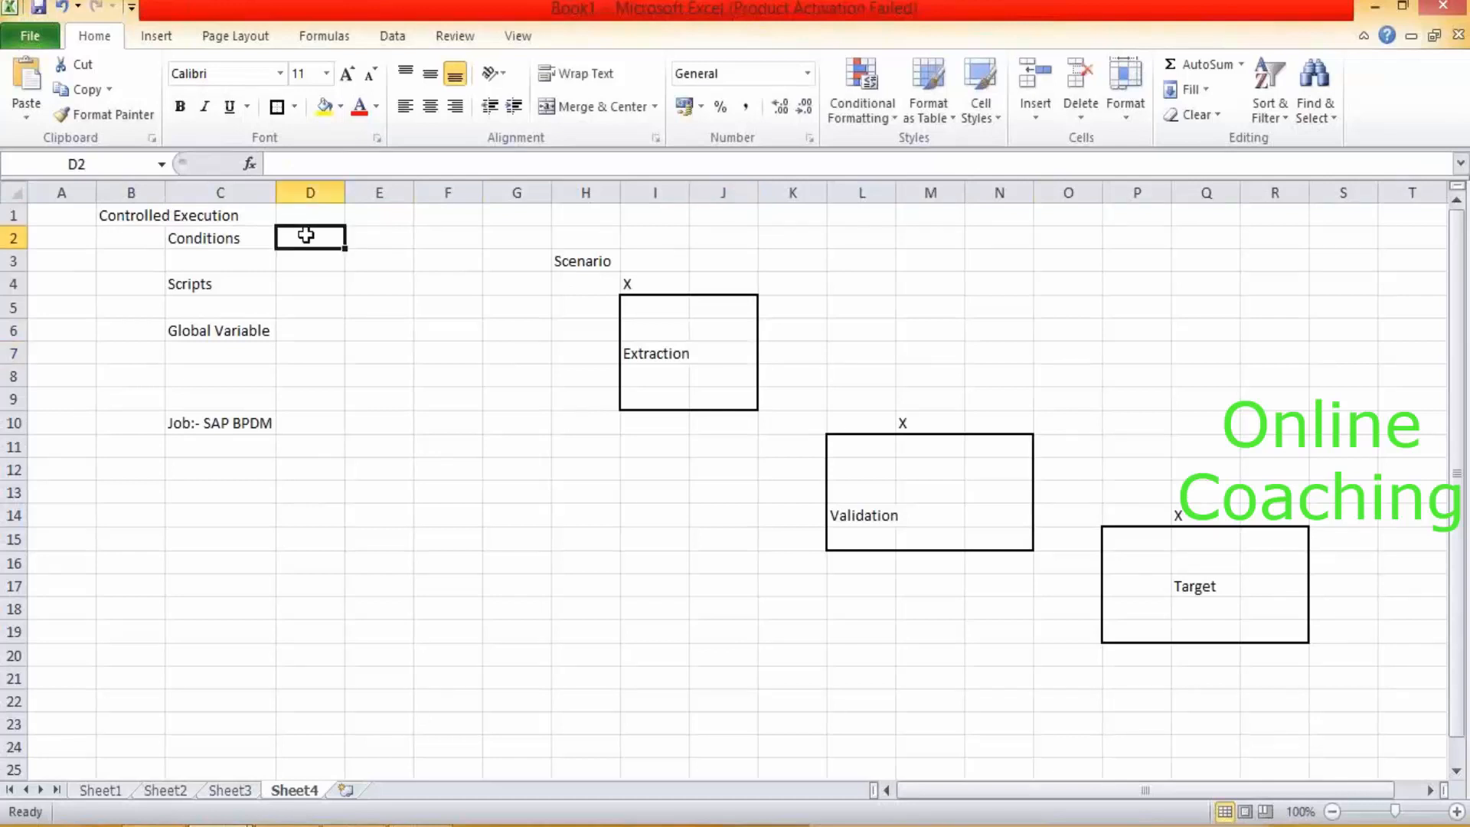
pyautogui.write('If then els')
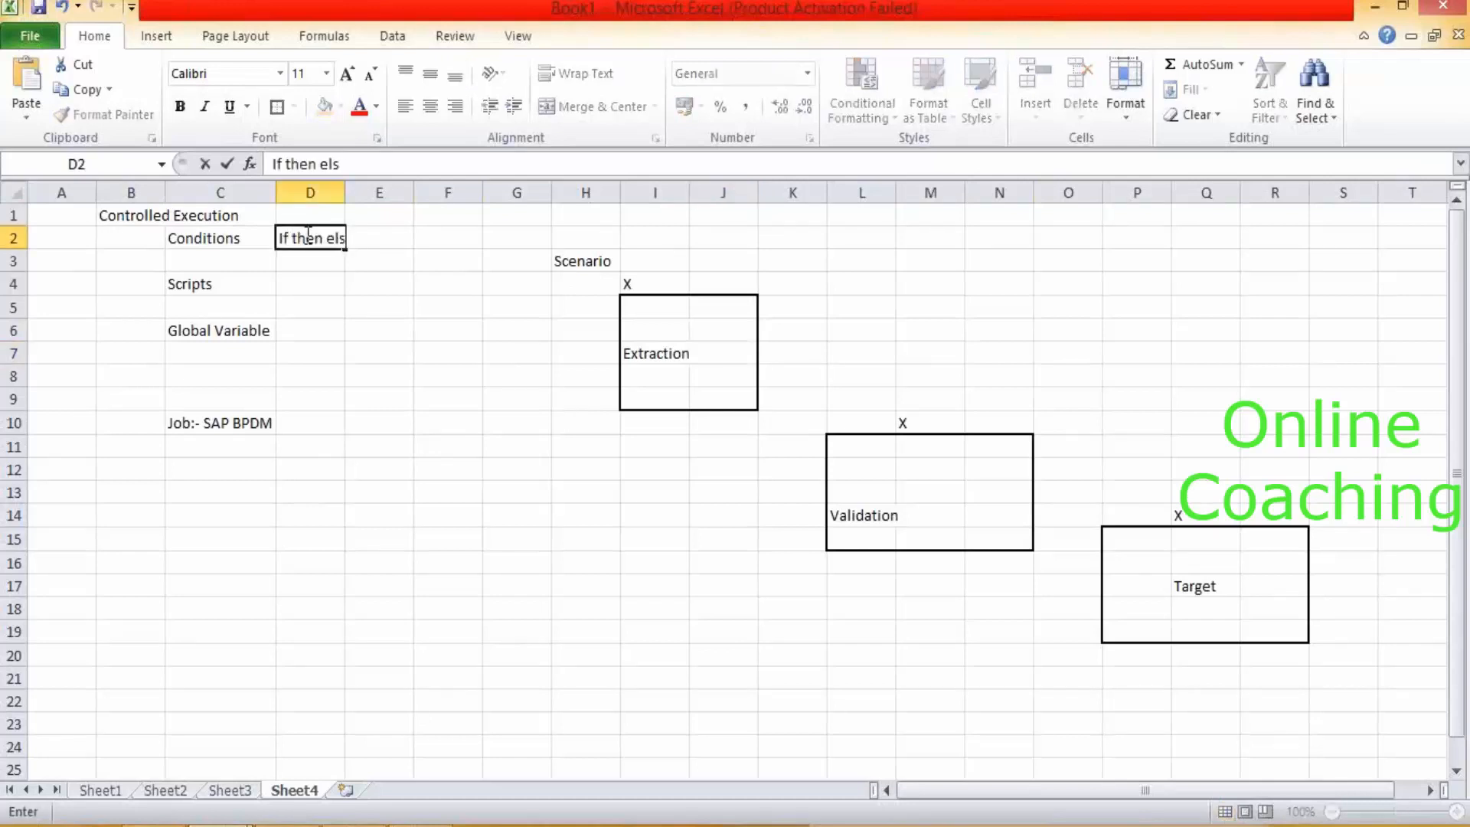
pyautogui.write('e')
pyautogui.click(361, 282)
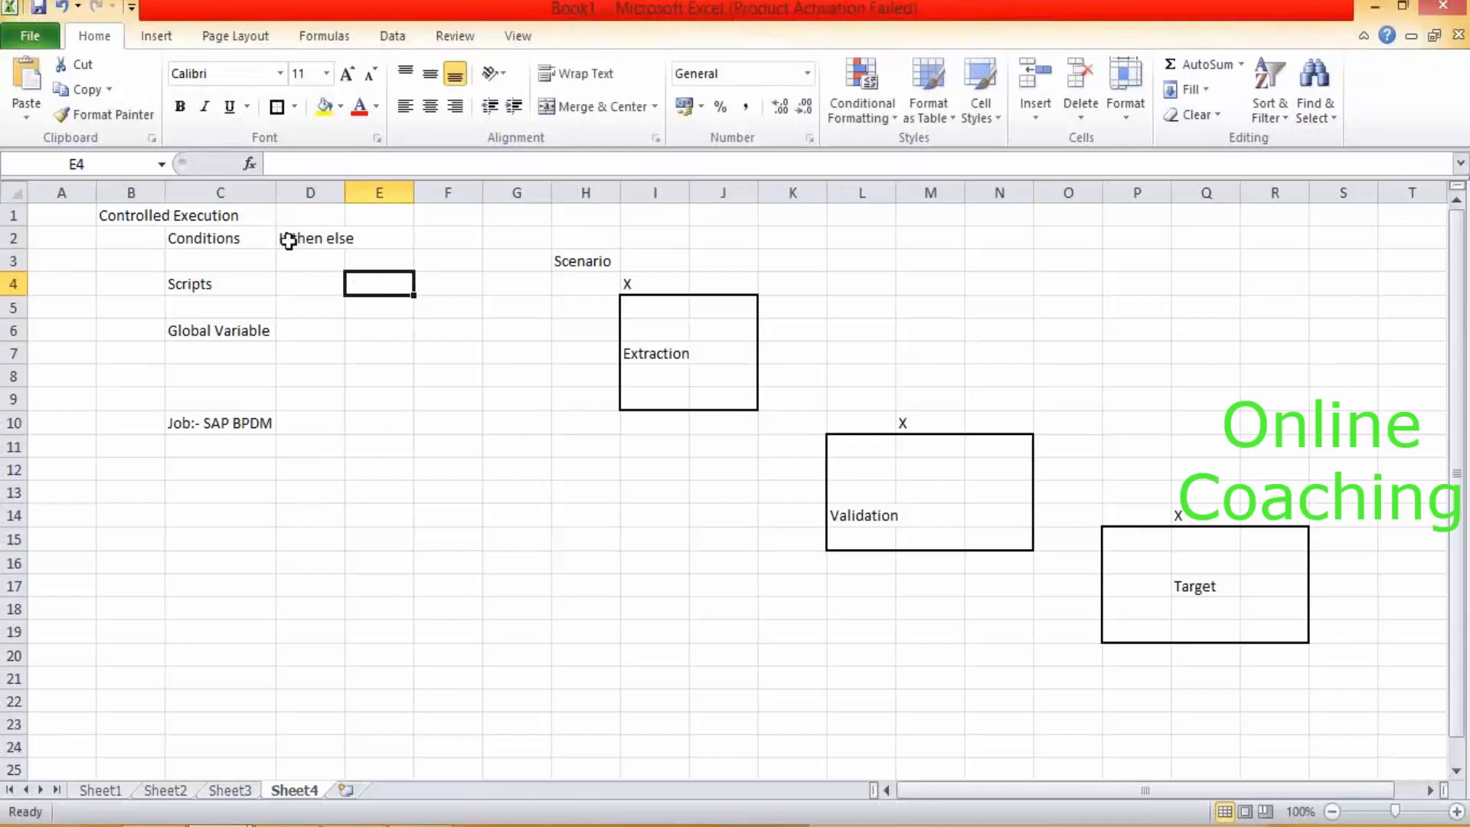
pyautogui.moveTo(653, 310); pyautogui.dragTo(728, 402)
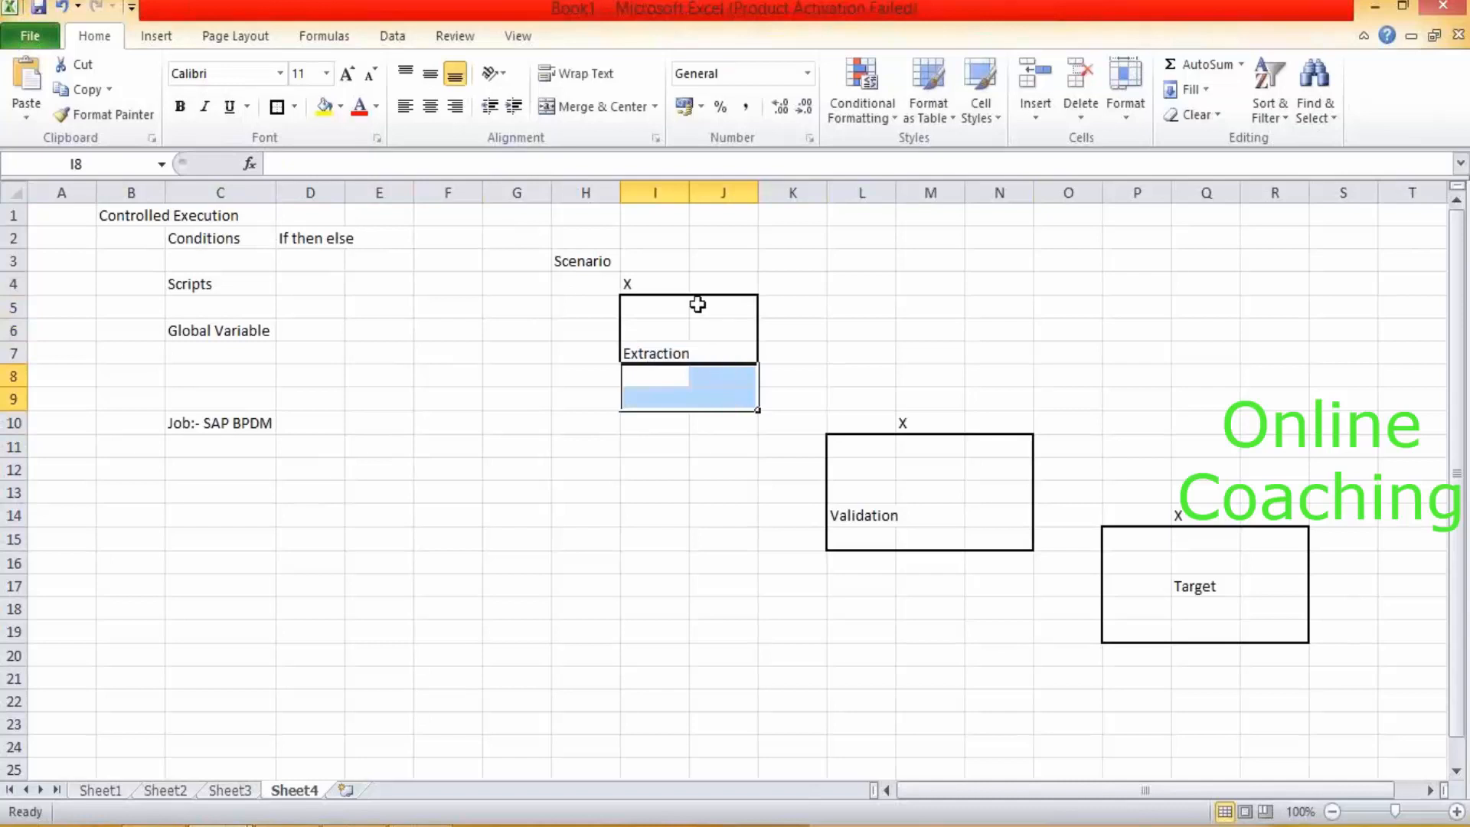
pyautogui.click(665, 304)
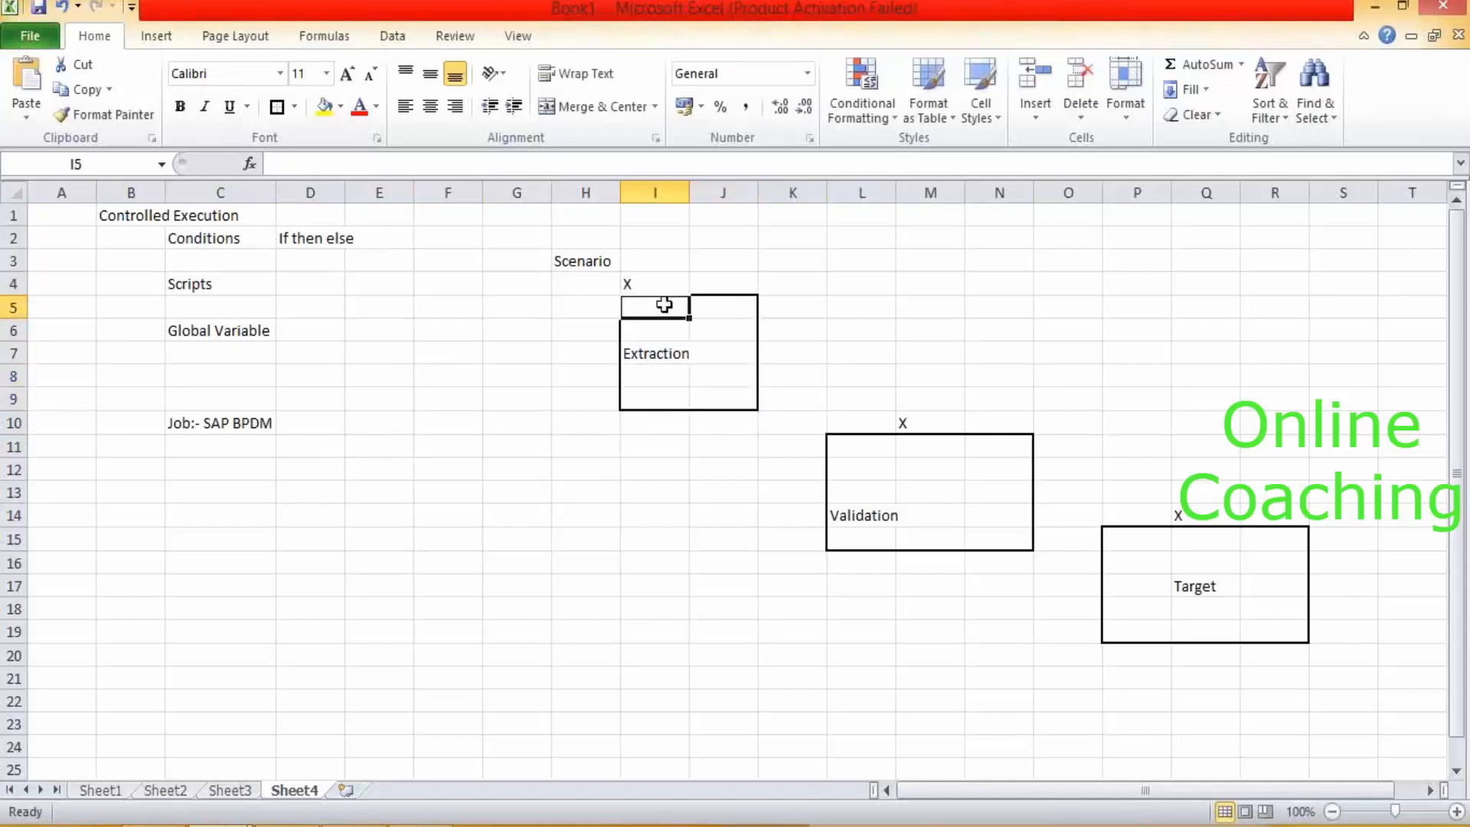
pyautogui.keyDown('shift'); pyautogui.click(758, 344); pyautogui.keyUp('shift')
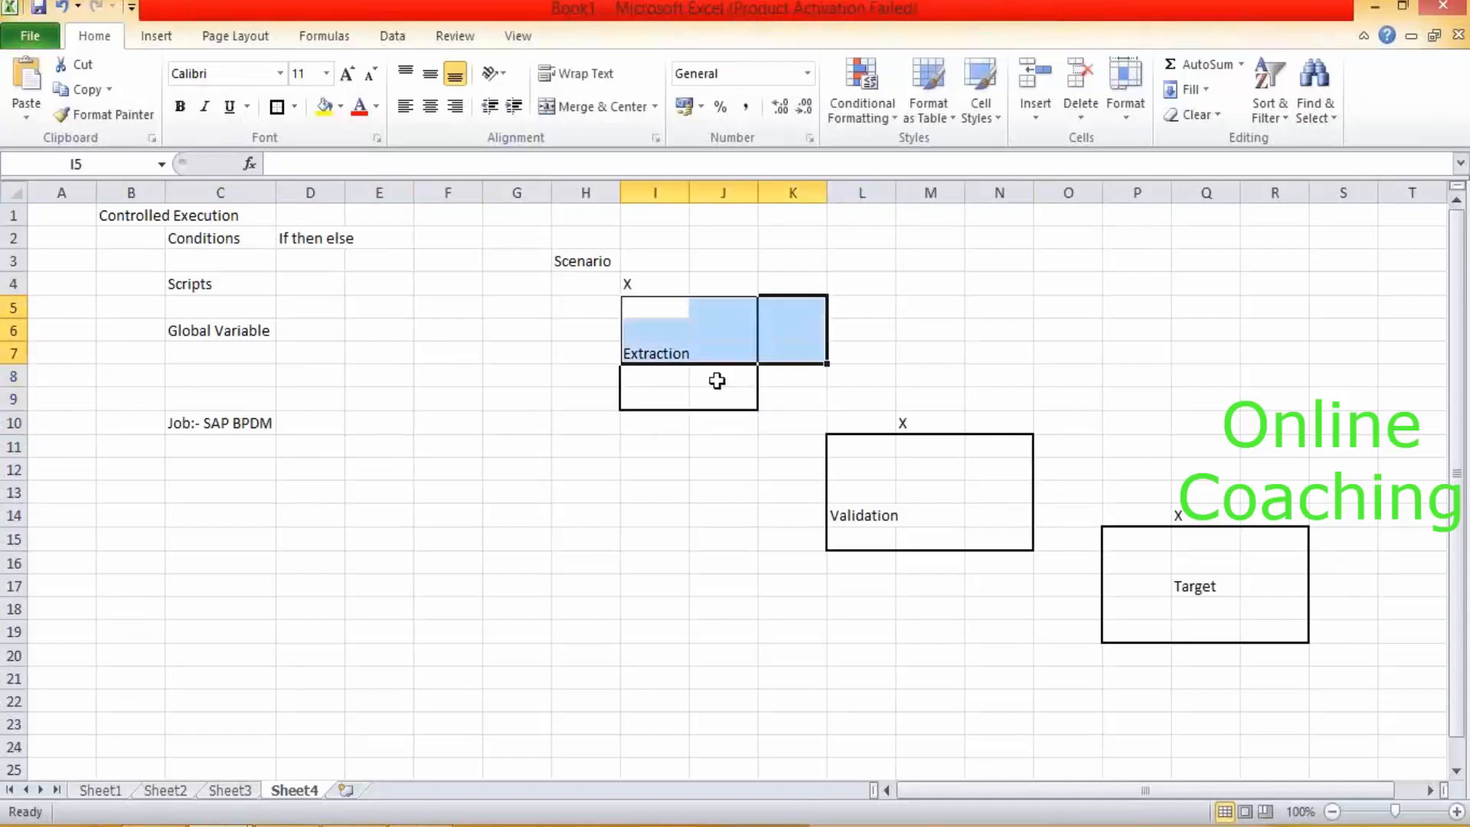
pyautogui.click(716, 381)
pyautogui.moveTo(647, 378); pyautogui.dragTo(732, 394)
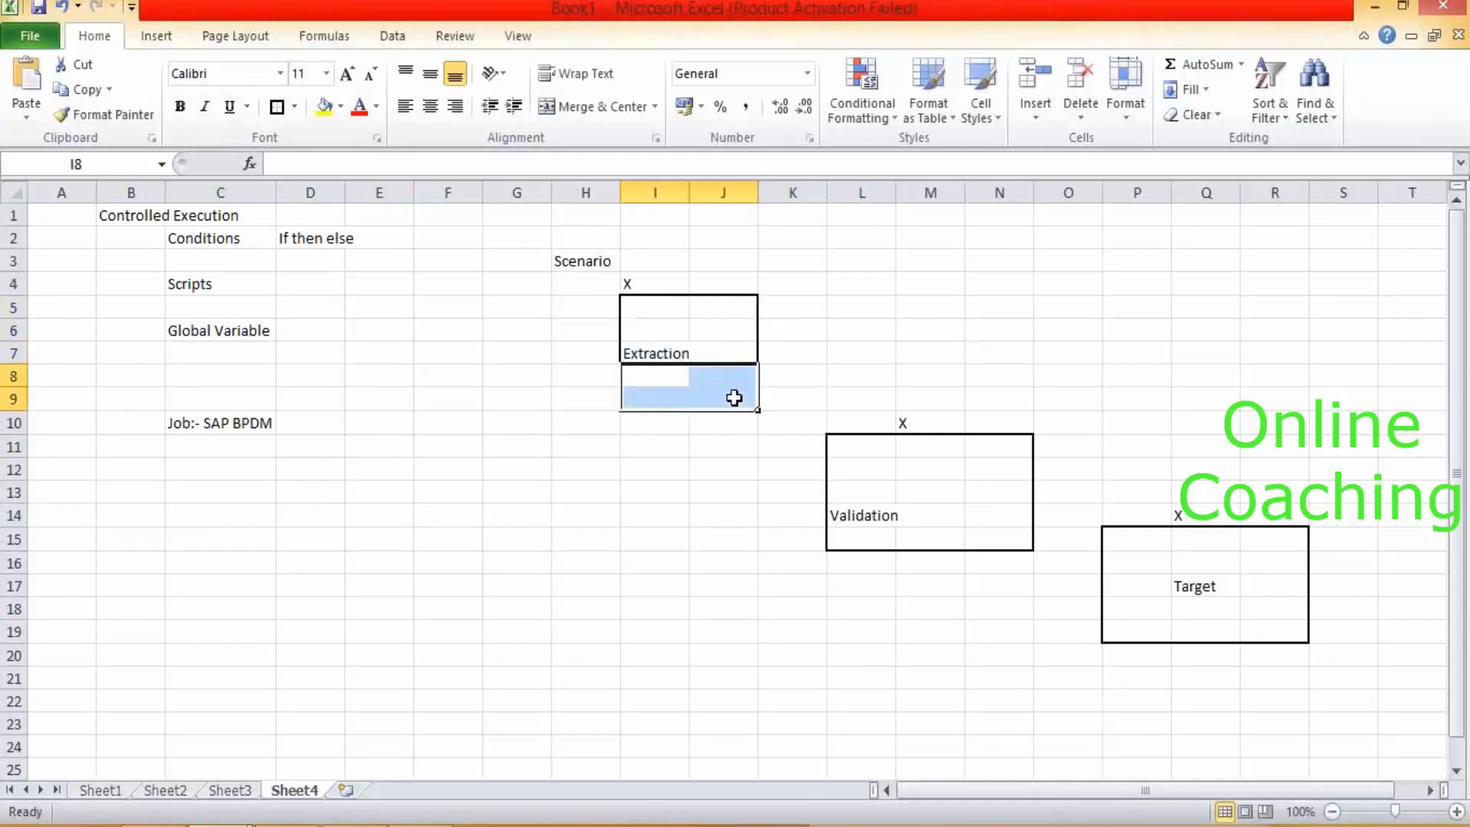
# Enter Define Global Variables in D4 beside Scripts.
pyautogui.click(325, 281)
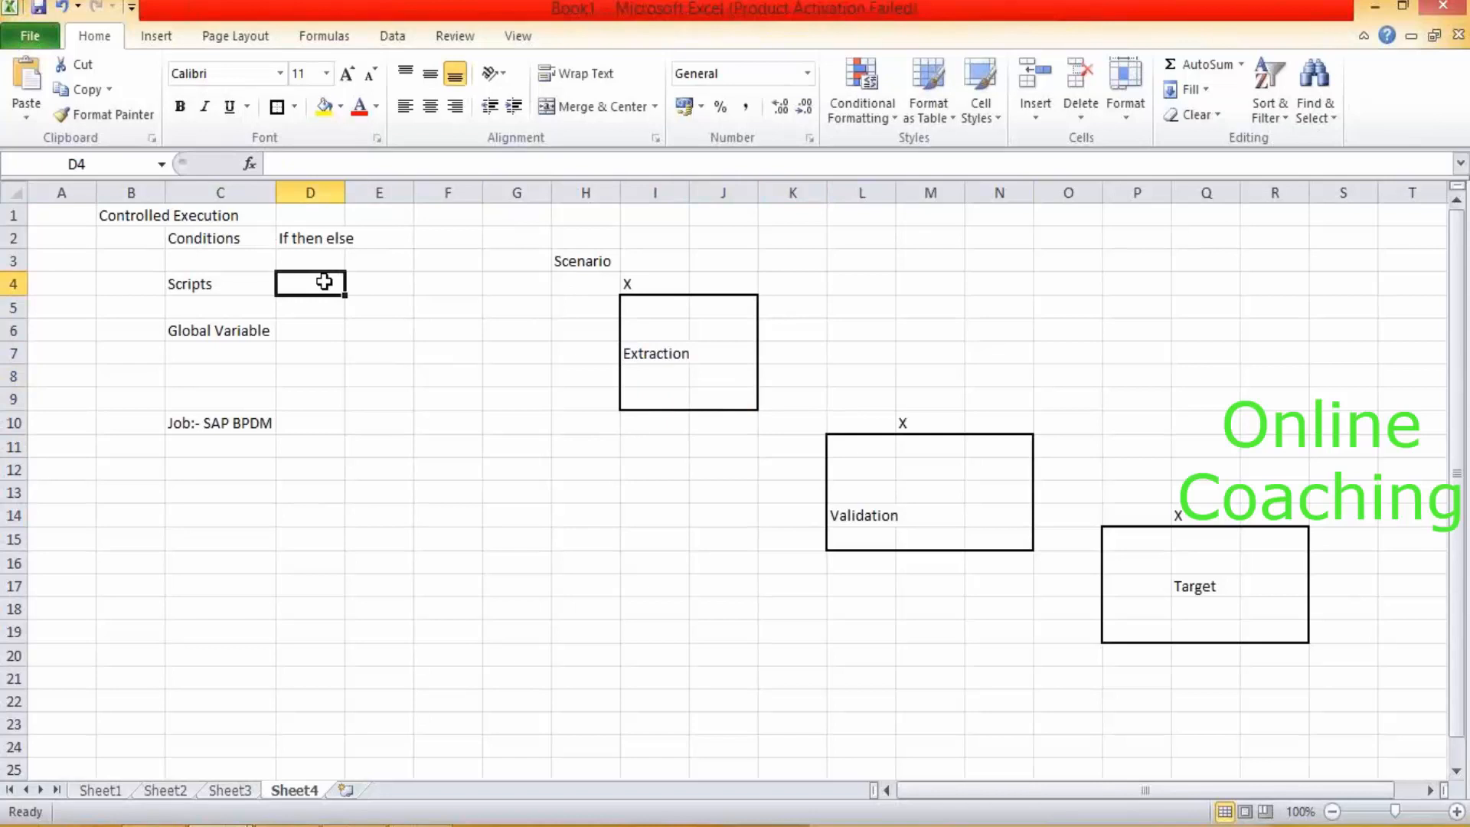
pyautogui.write('Define')
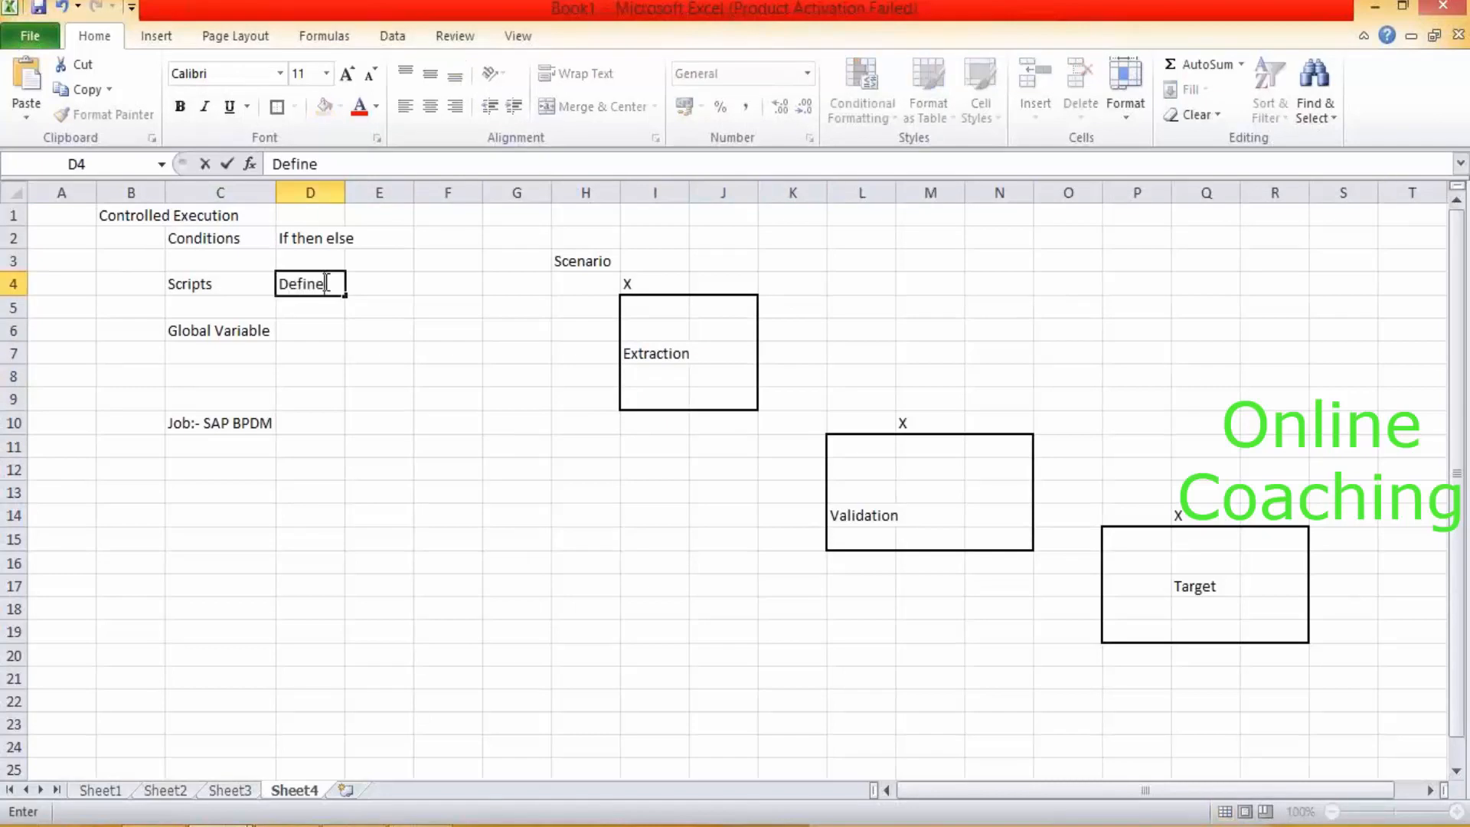
pyautogui.write(' Global V')
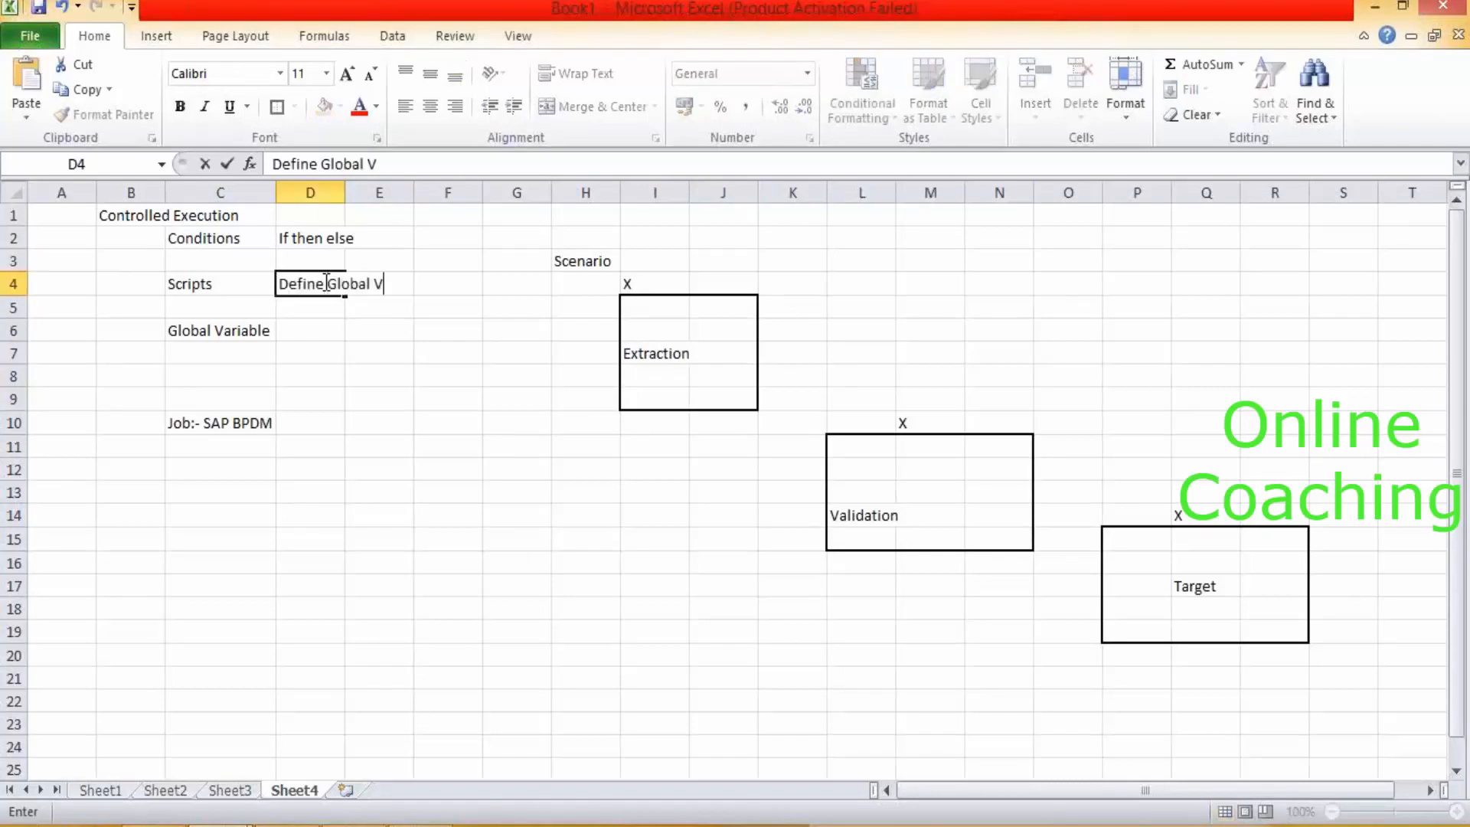
pyautogui.write('ariables')
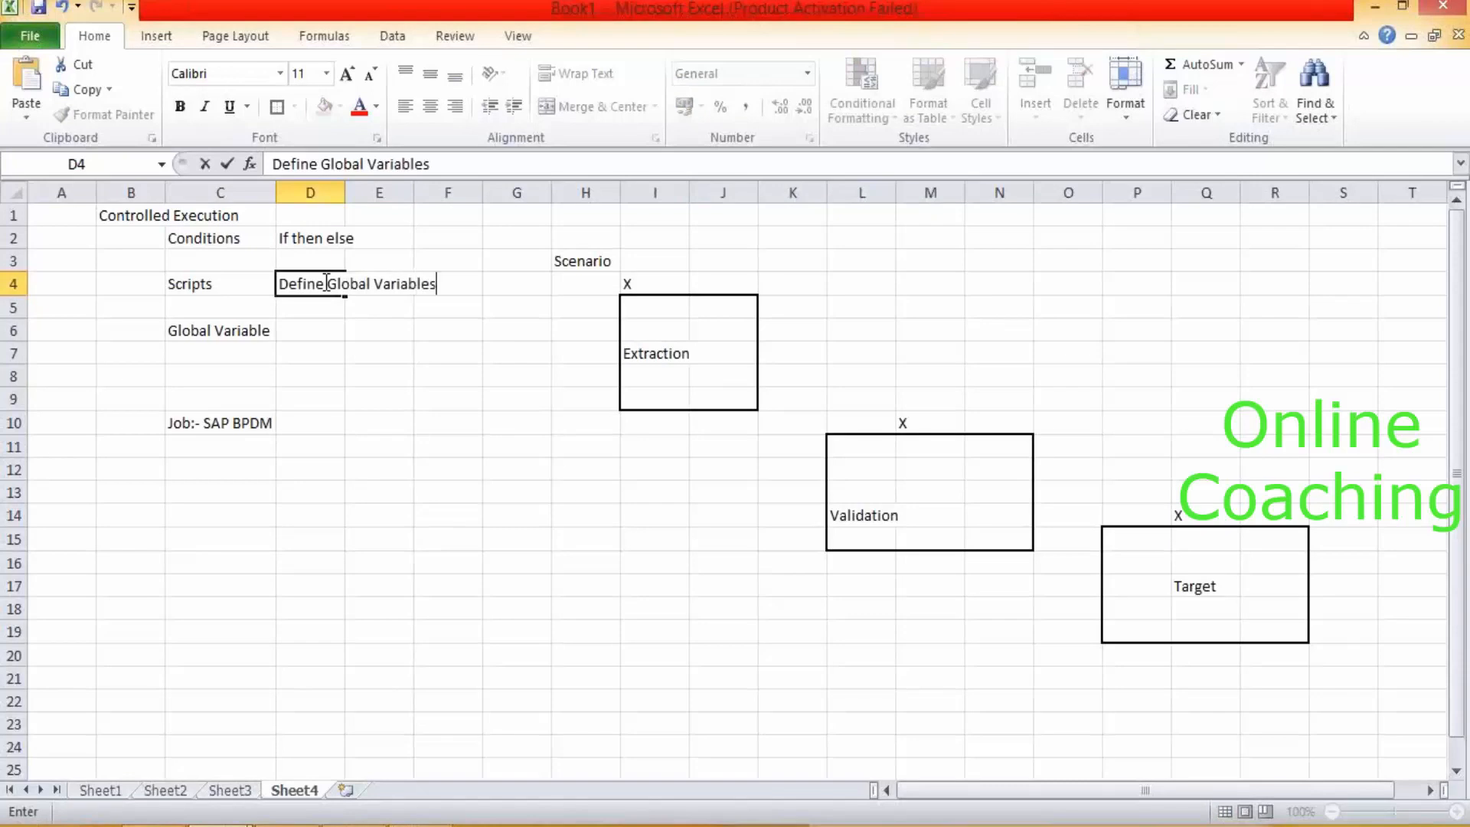
pyautogui.press('Return')
# Enter C++ followed by the person's name in D14, below the job label.
pyautogui.press('Return')
pyautogui.press('Return')
pyautogui.press('Return')
pyautogui.press('Return')
pyautogui.press('Return')
pyautogui.press('Return')
pyautogui.press('Return')
pyautogui.press('Return')
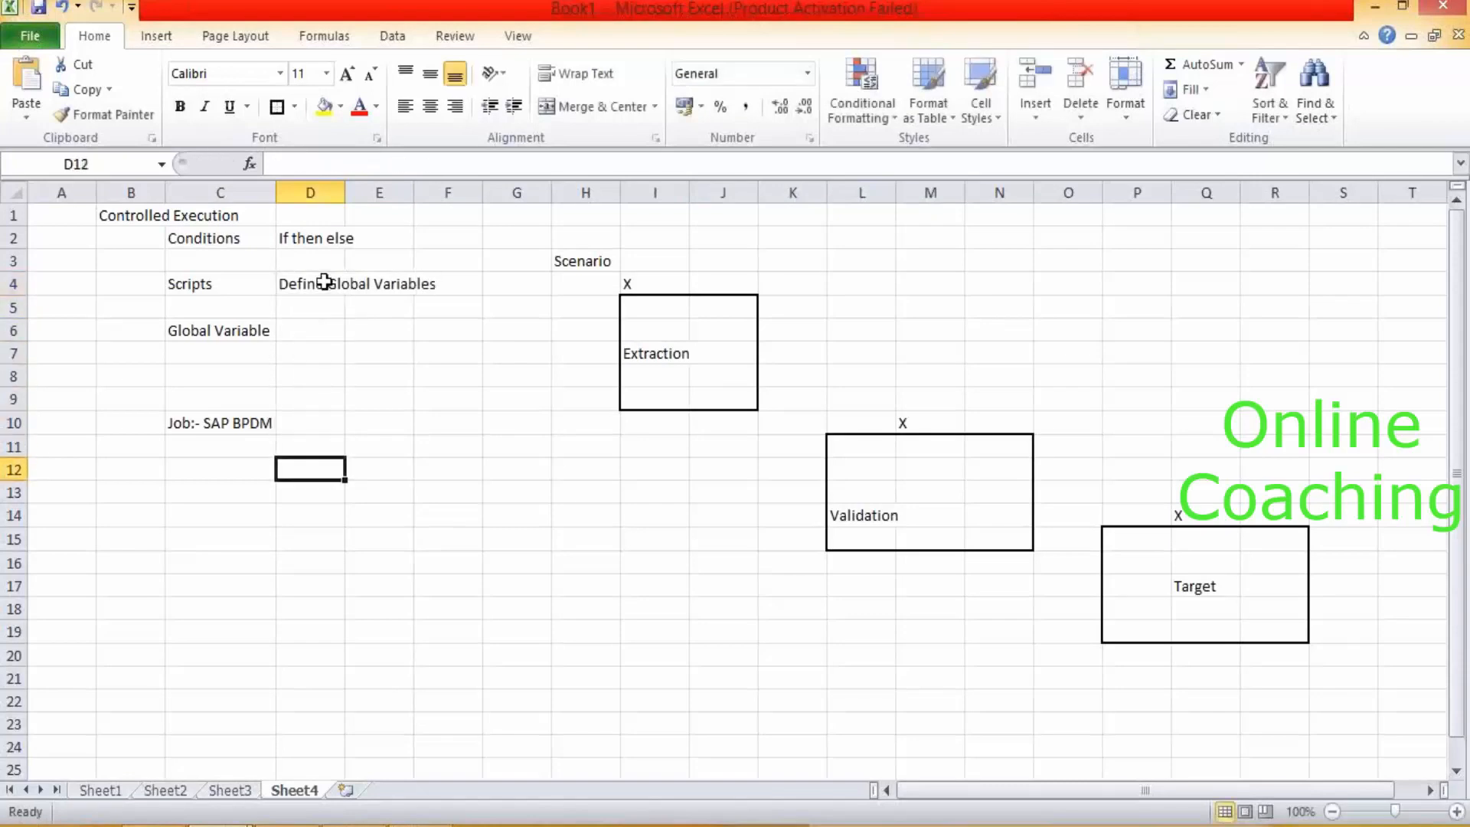
pyautogui.press('Return')
pyautogui.write('C++')
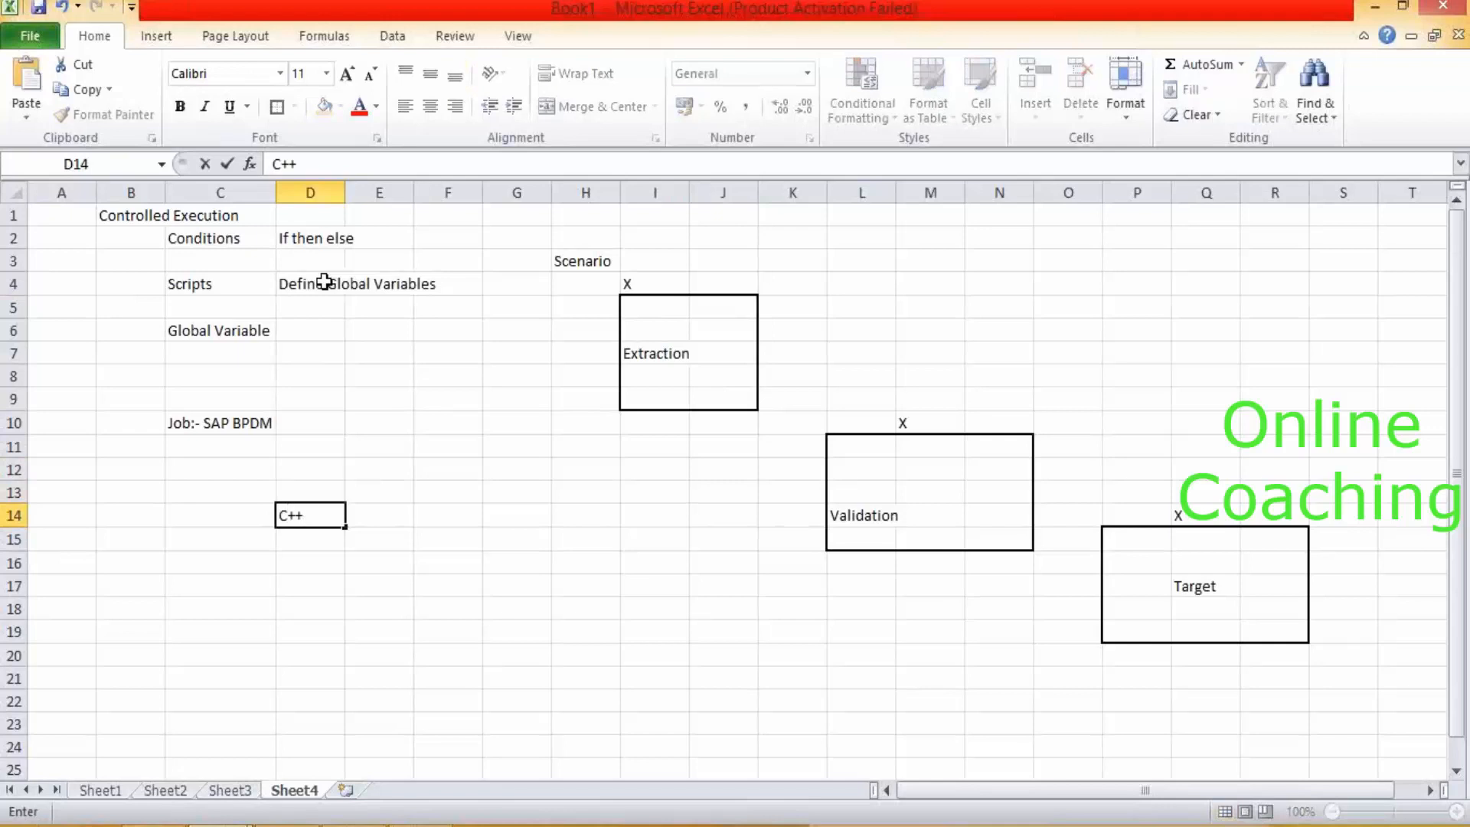
pyautogui.write(' Bala')
pyautogui.click(453, 516)
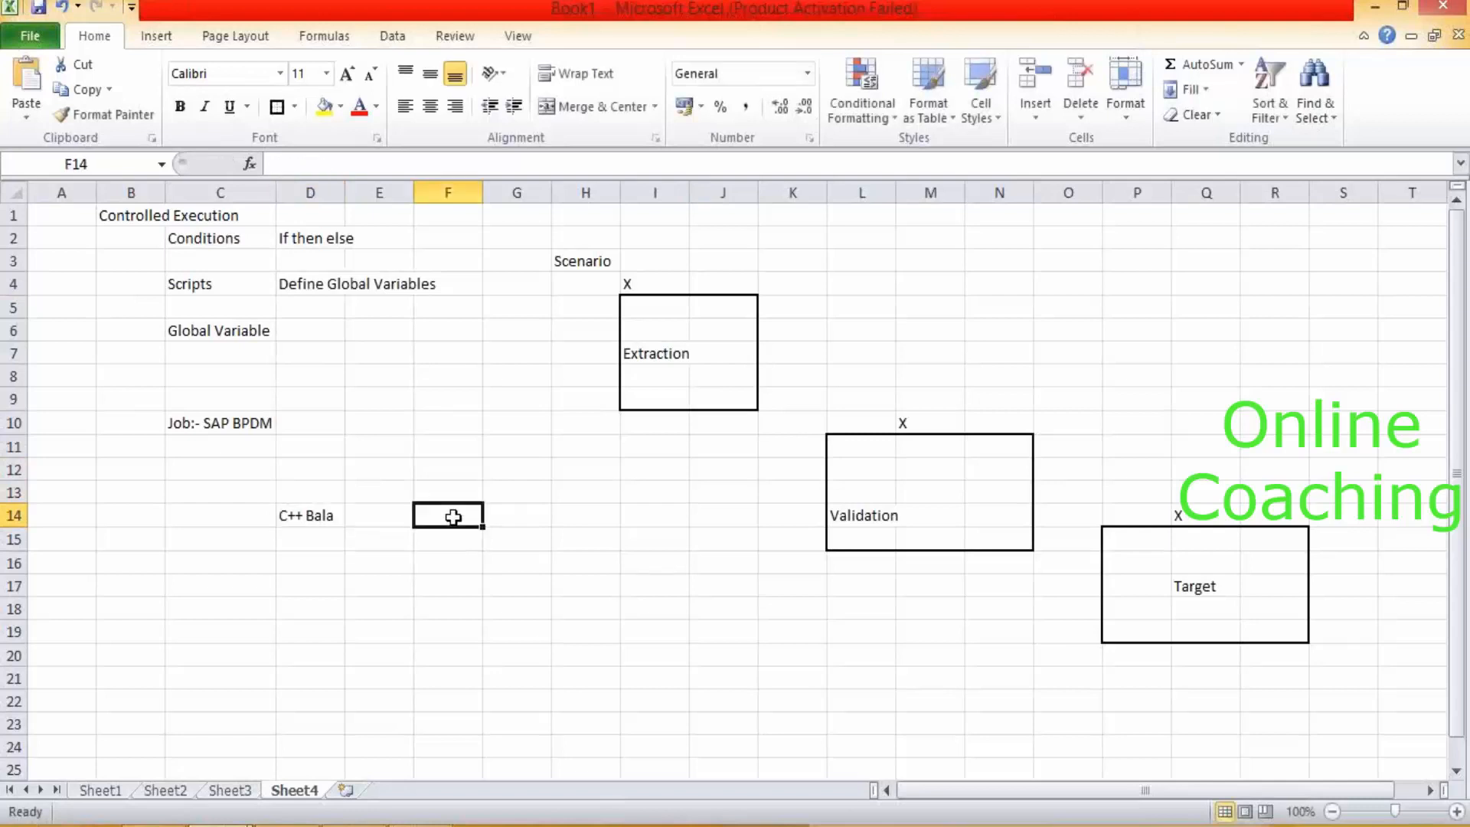
# Enter the notes Create the variable in F14, Initialise in F15 and Call in F17.
pyautogui.write('C')
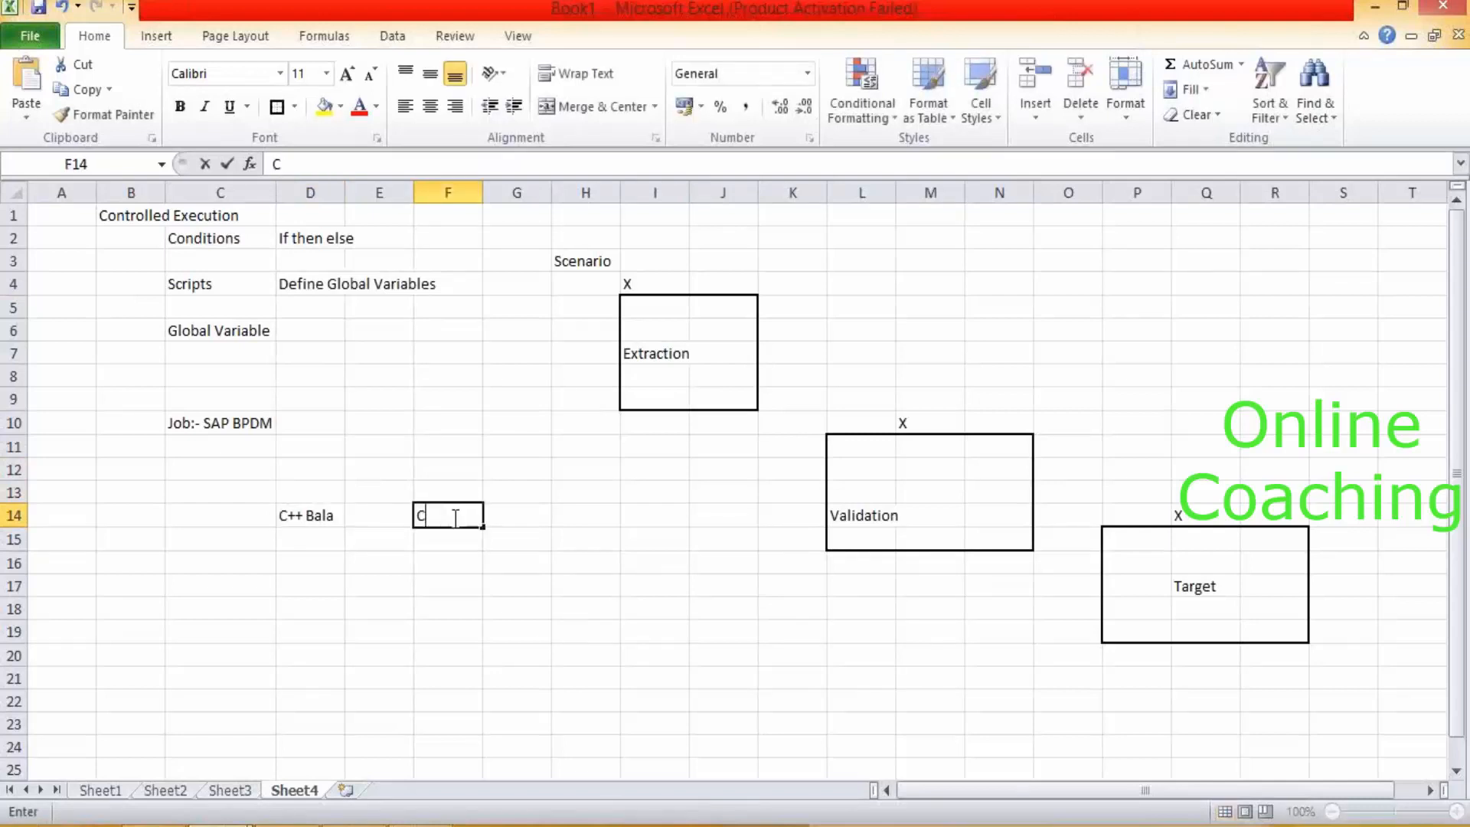
pyautogui.write('reate the variable')
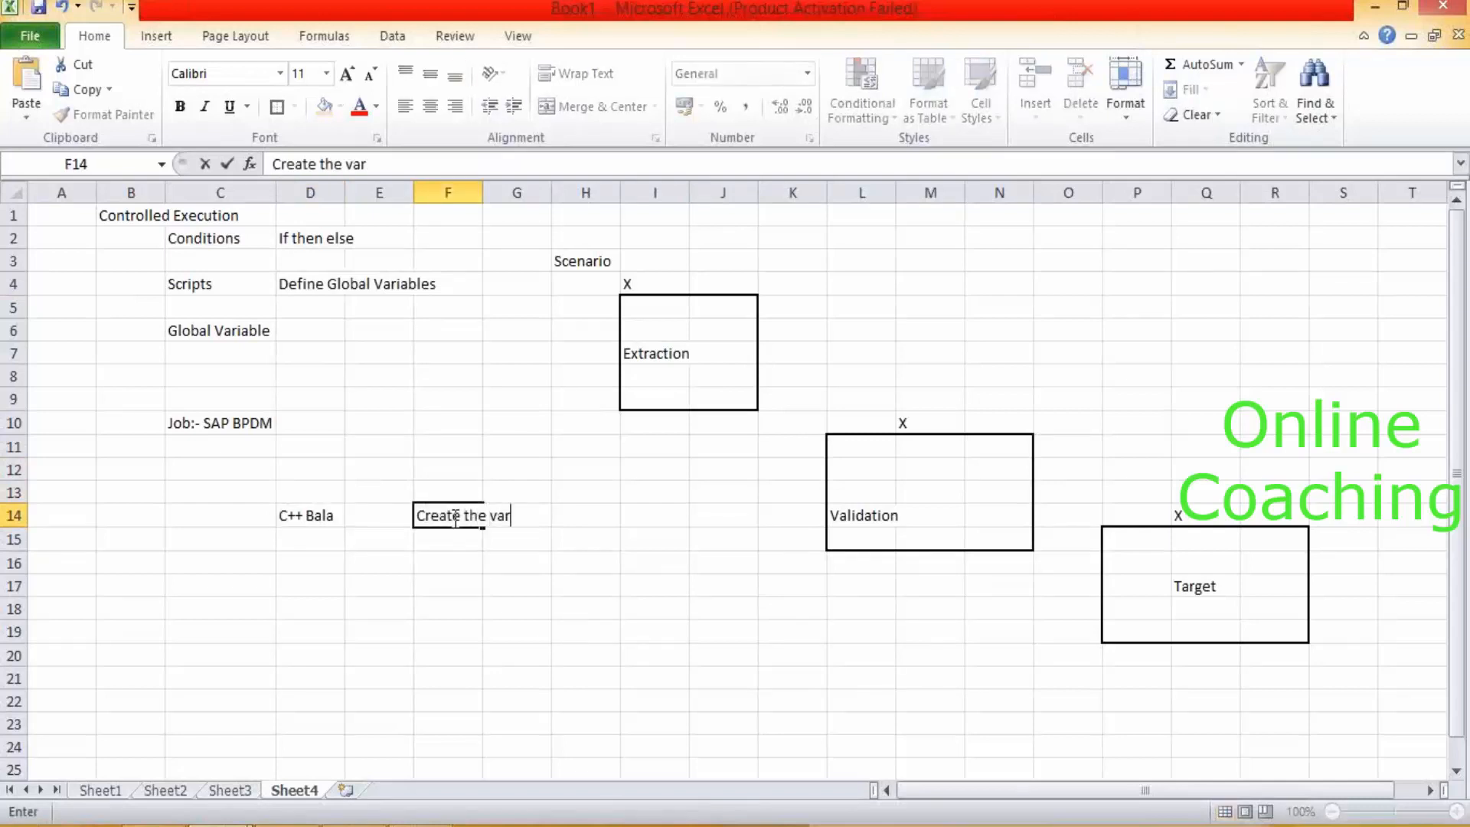
pyautogui.press('Return')
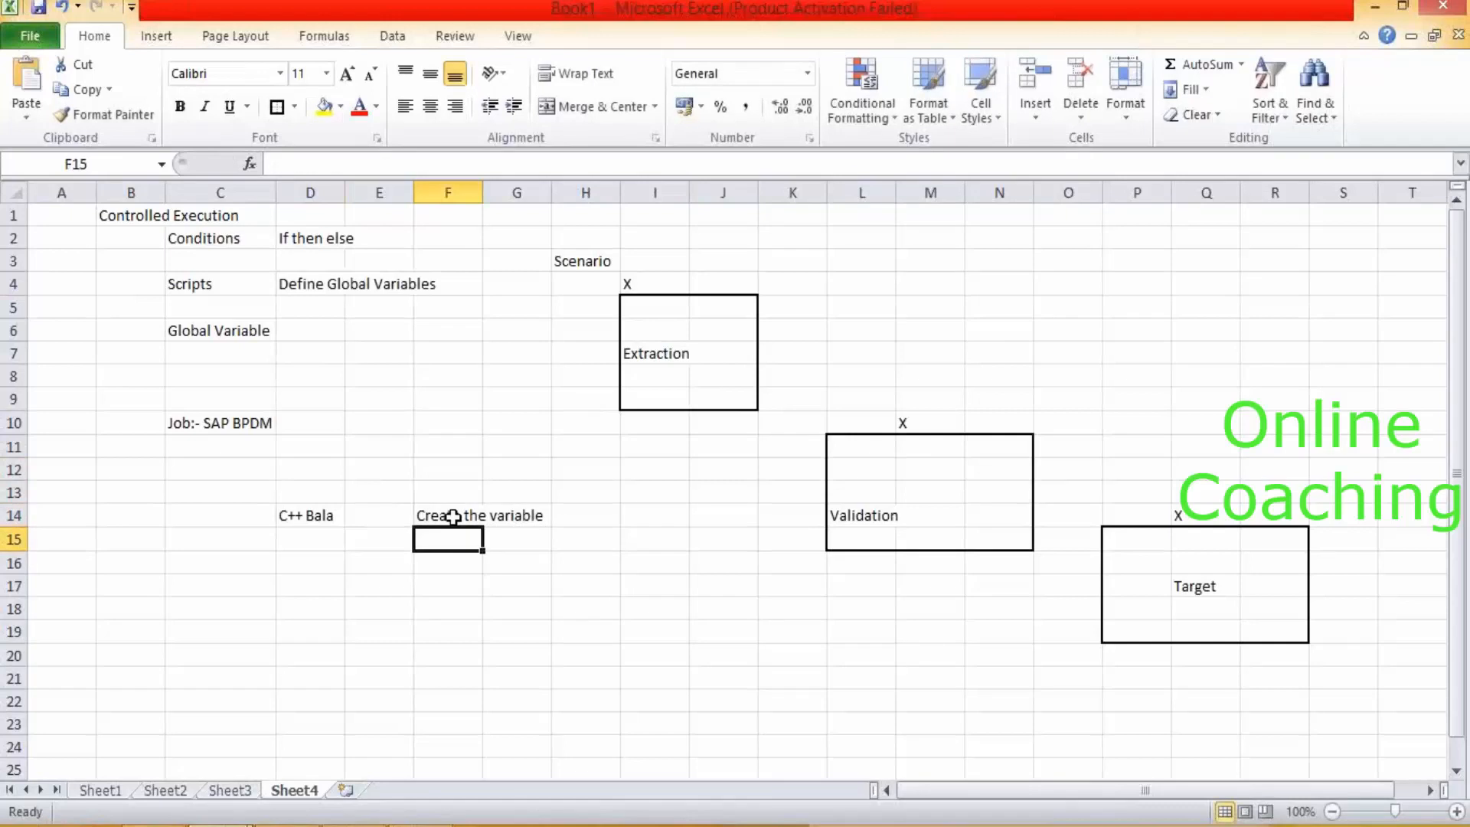
pyautogui.write('Ini')
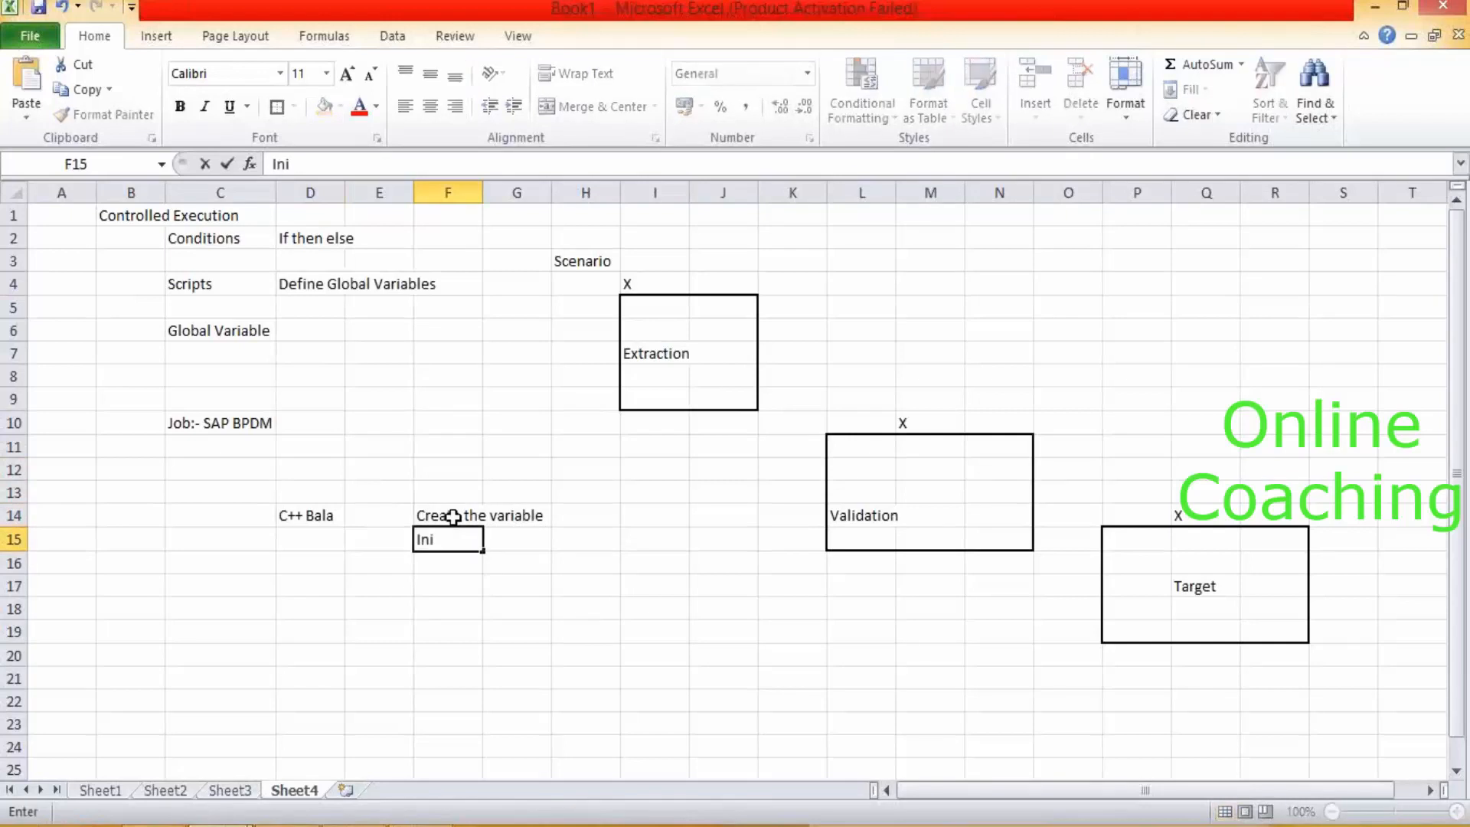
pyautogui.write('tialise')
pyautogui.press('Return')
pyautogui.press('Return')
pyautogui.write('Call')
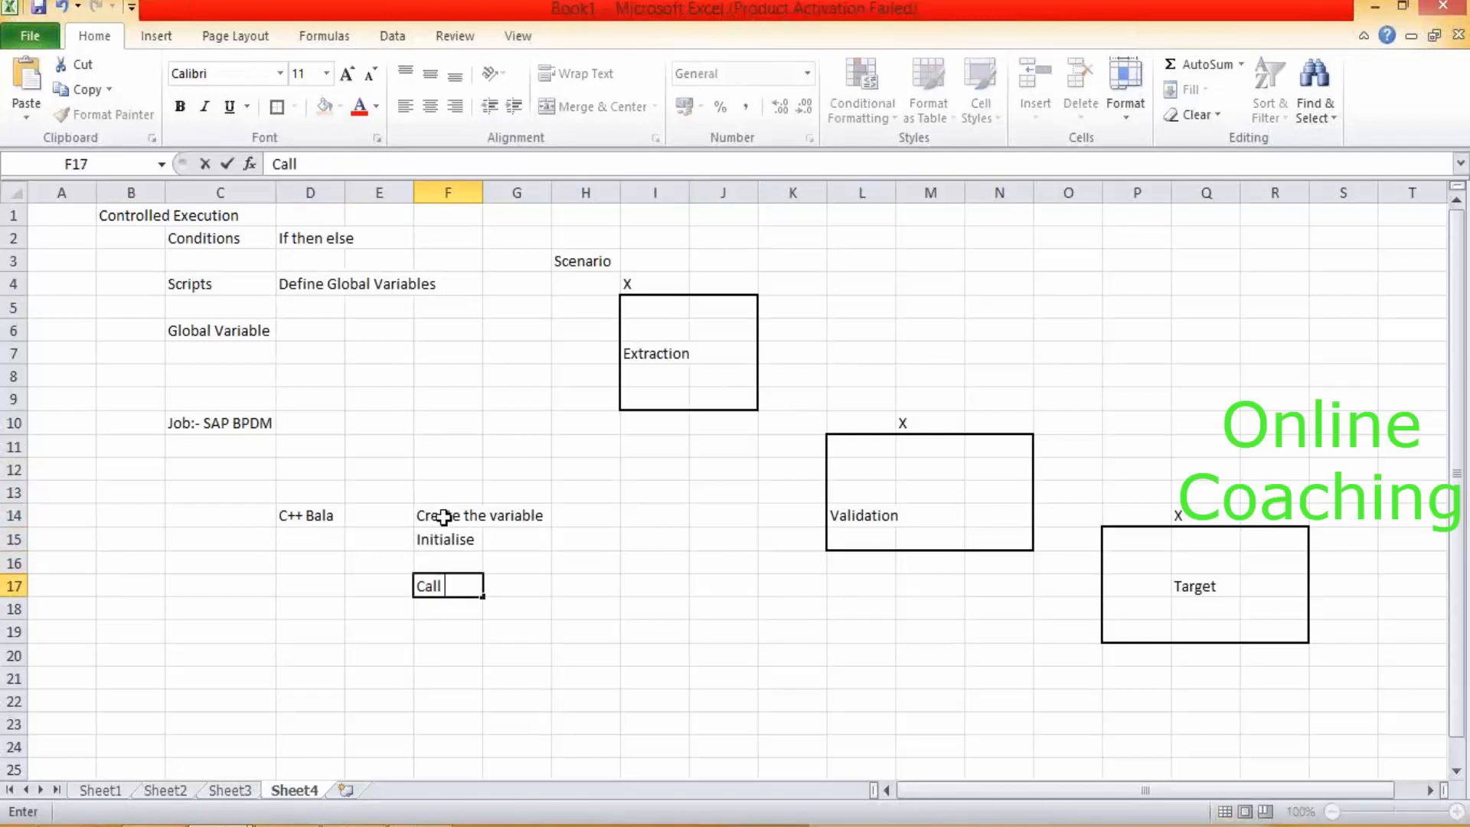
# Copy the variable notes in F14:F17 to D6, beside Global Variable.
pyautogui.moveTo(445, 521); pyautogui.dragTo(473, 580)
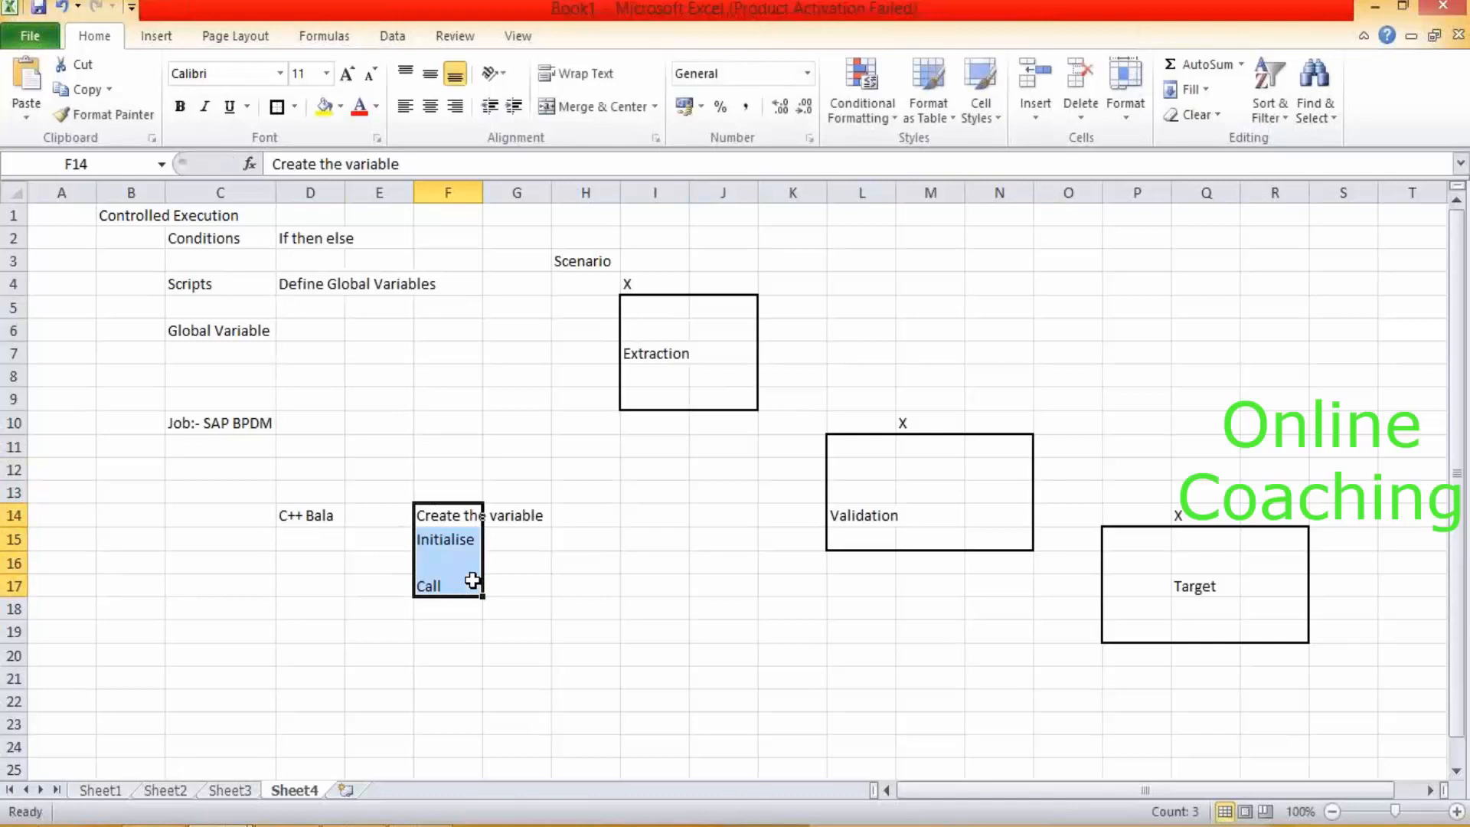
pyautogui.hotkey('ctrl', 'c')
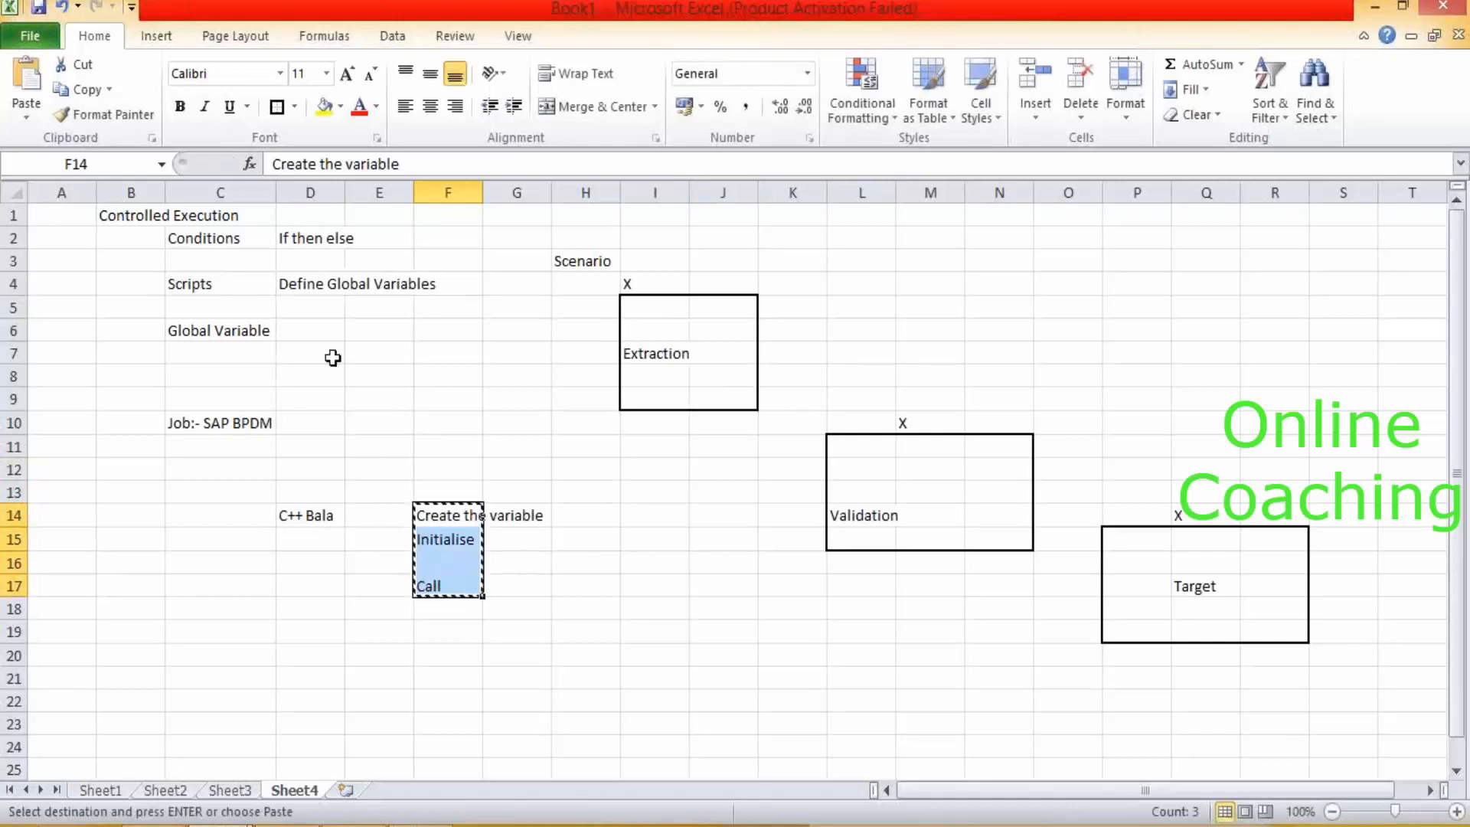
pyautogui.click(318, 336)
pyautogui.hotkey('ctrl', 'v')
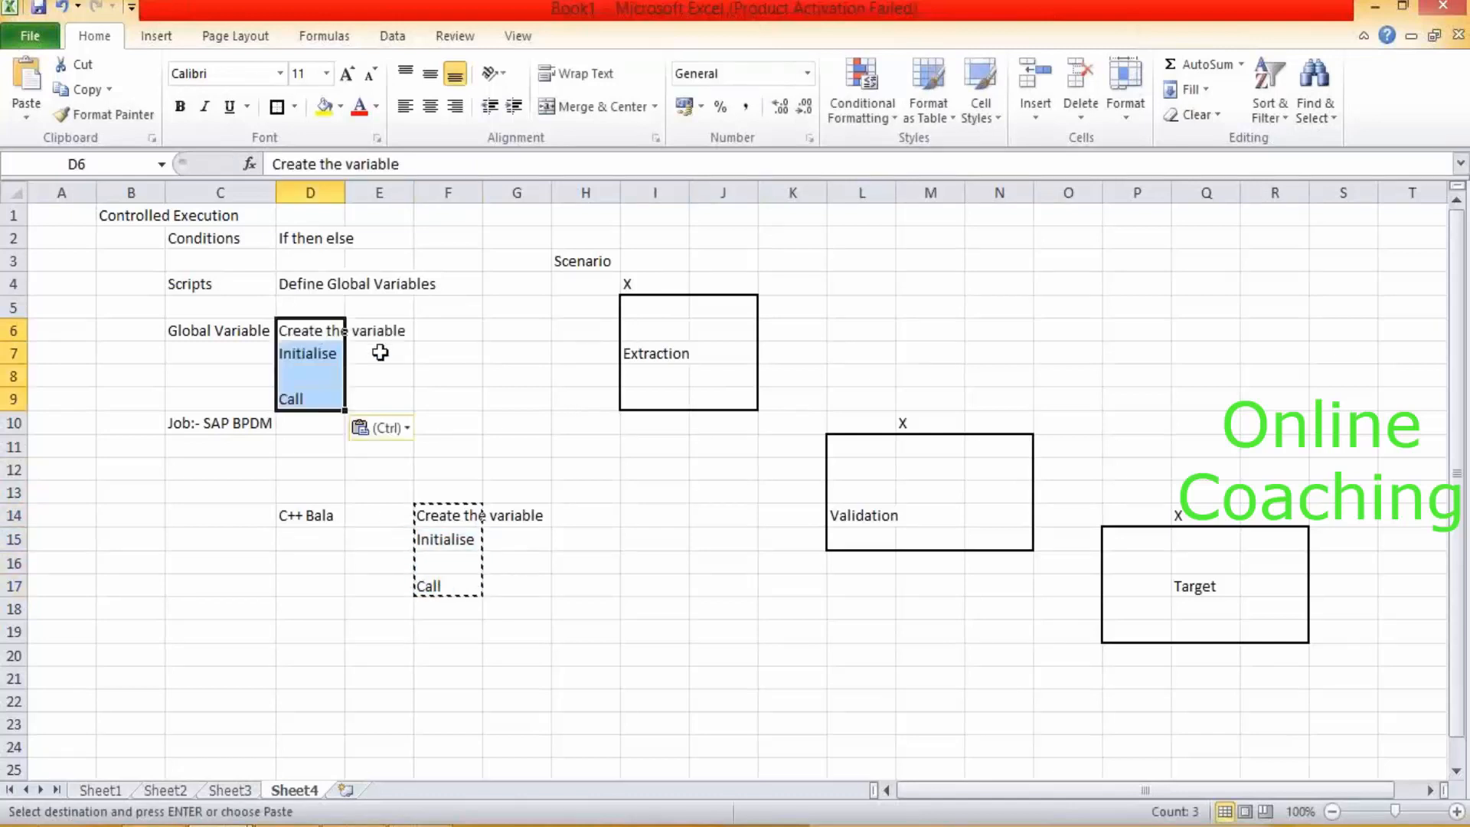
pyautogui.click(406, 354)
pyautogui.click(305, 328)
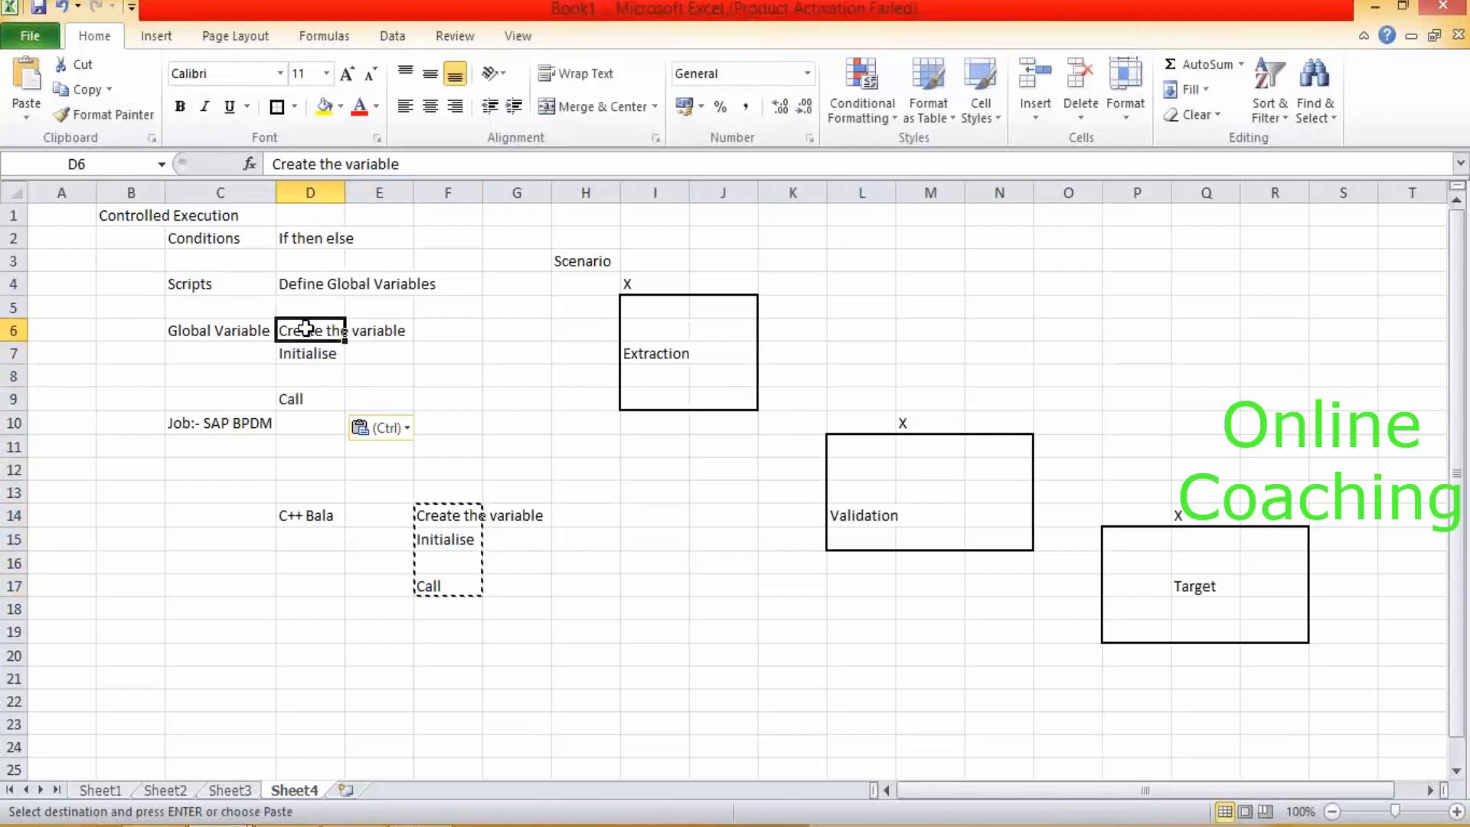
pyautogui.click(300, 292)
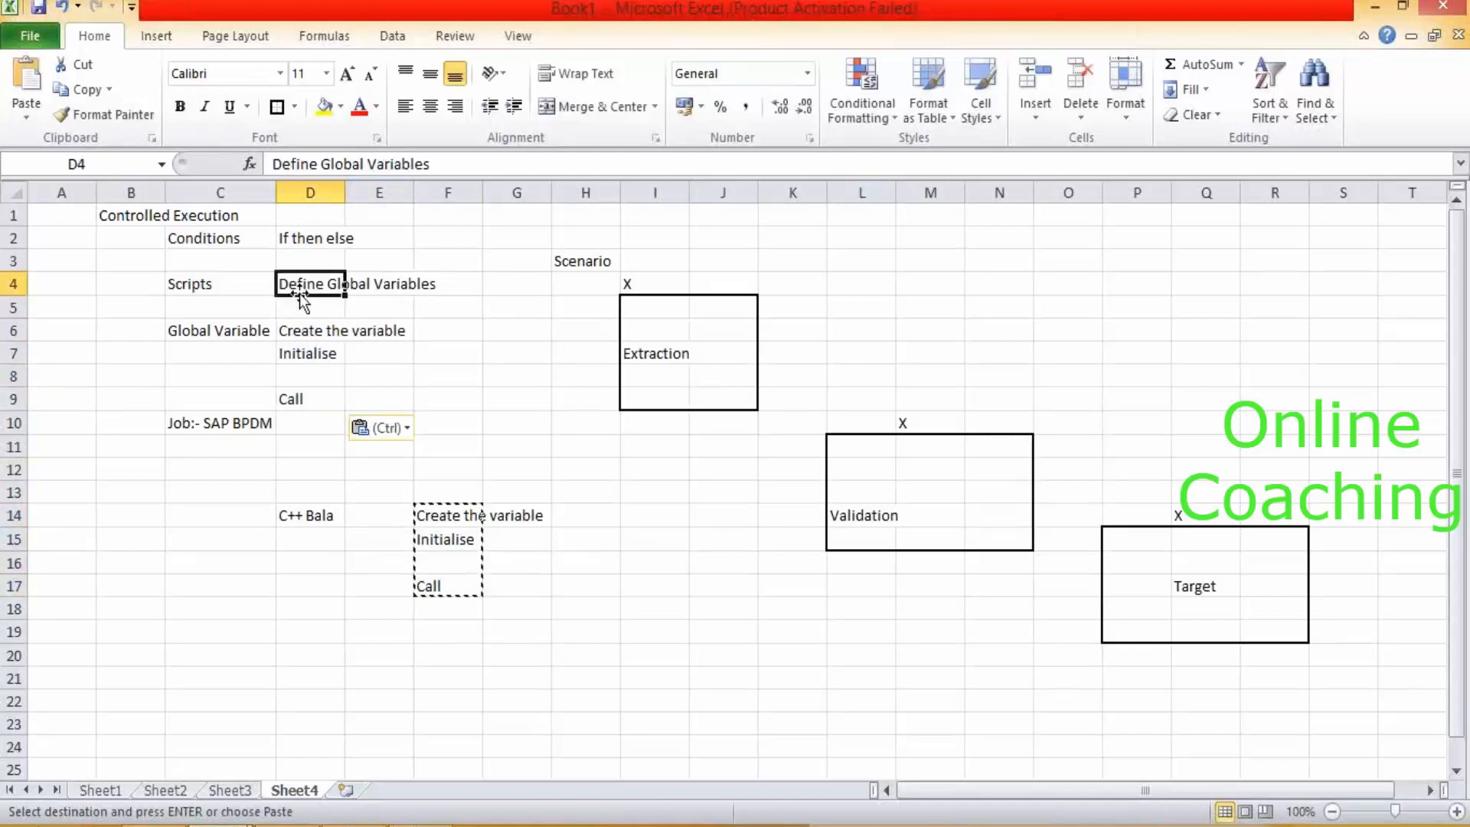
pyautogui.click(300, 240)
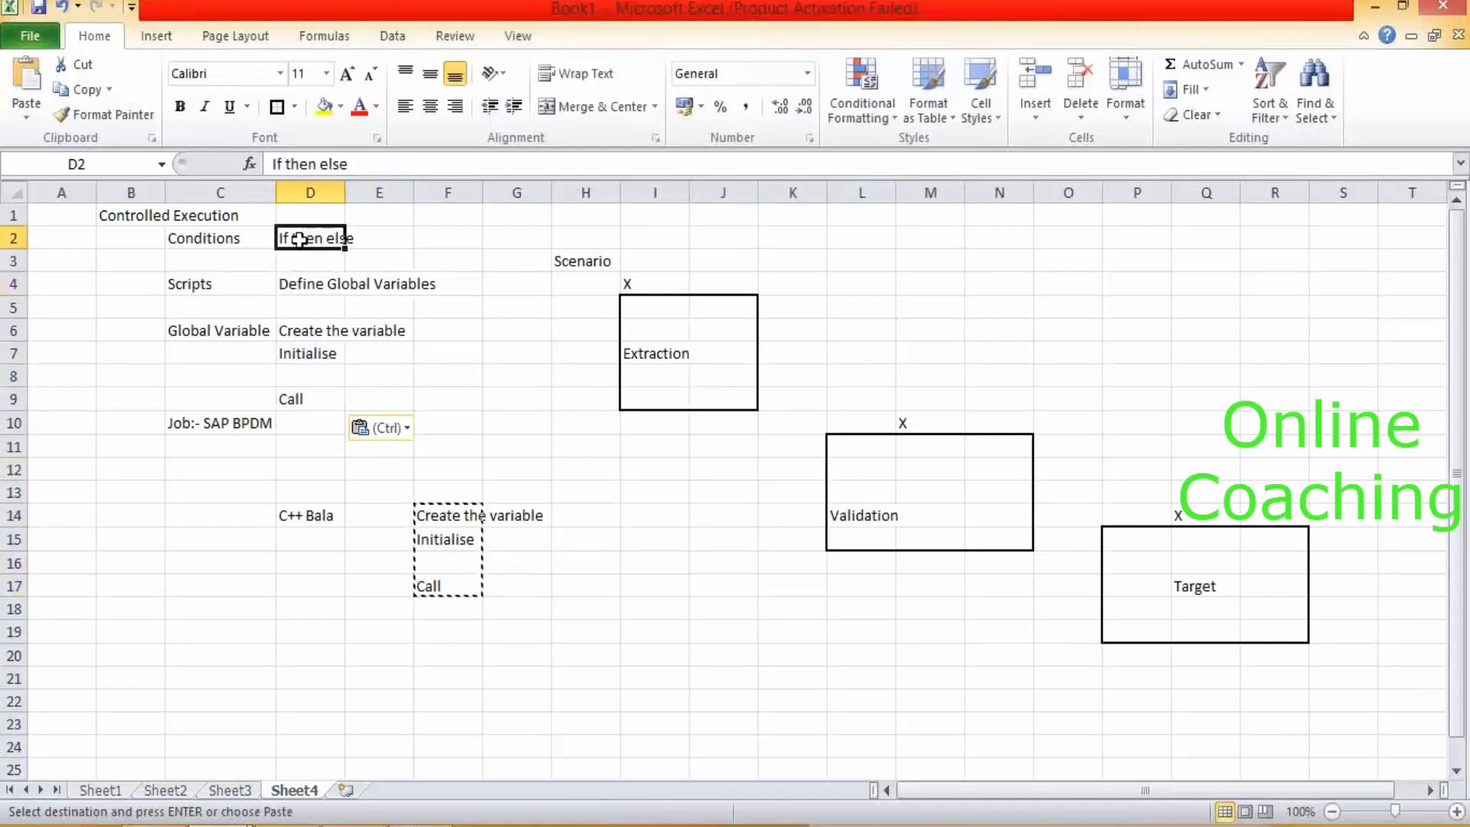
pyautogui.click(427, 239)
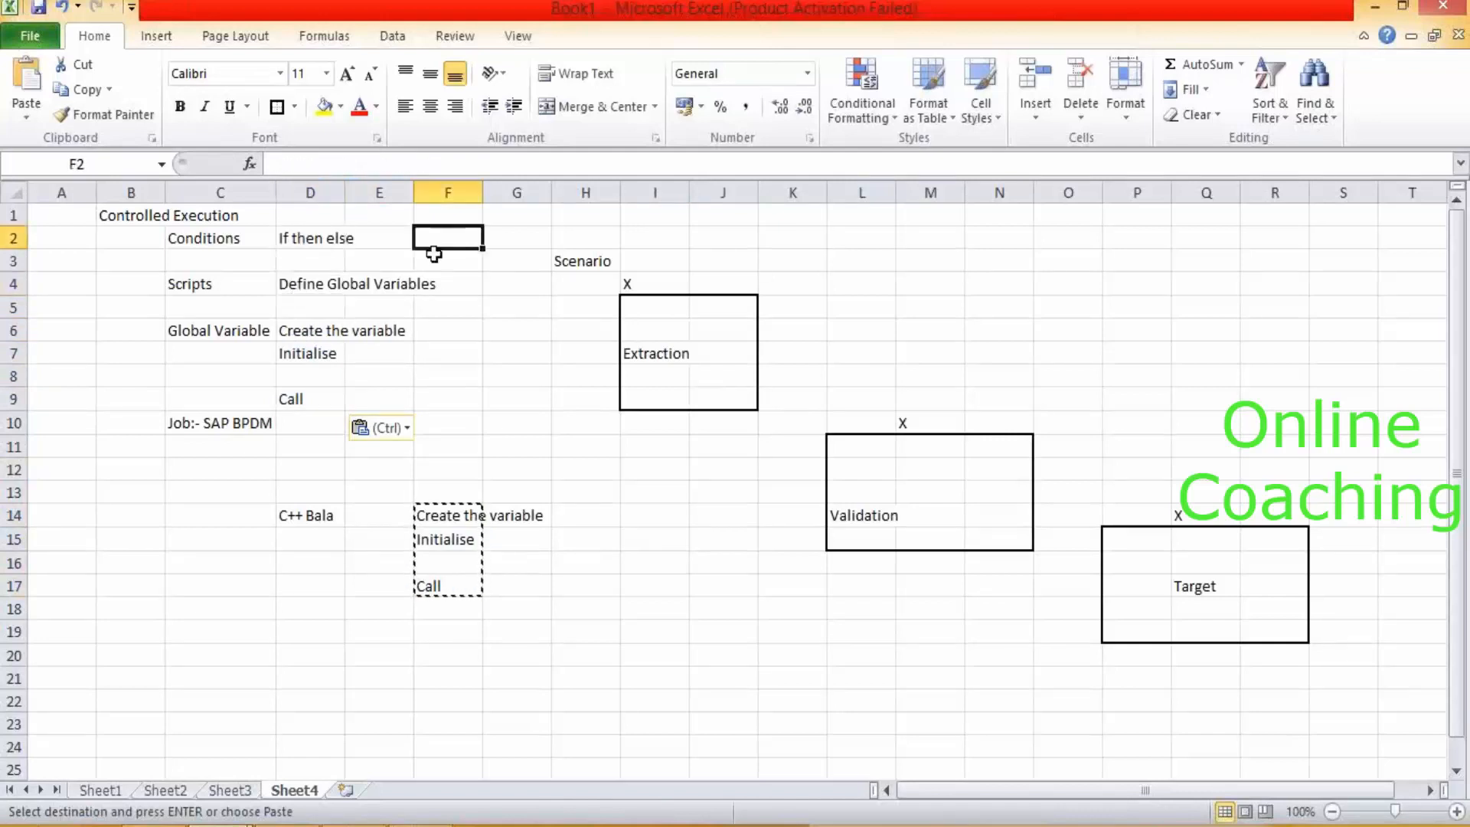
pyautogui.doubleClick(516, 372)
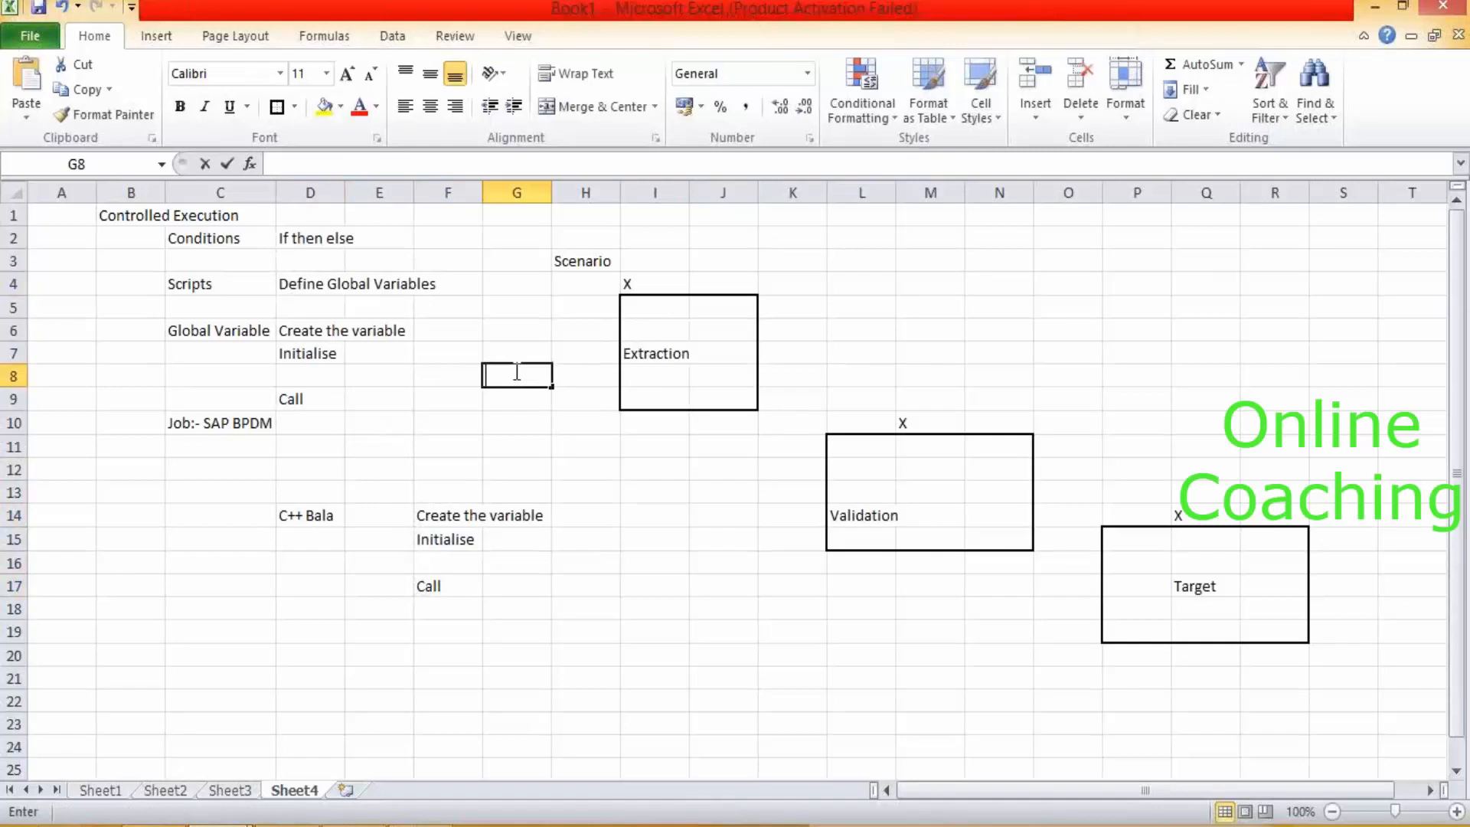
pyautogui.click(129, 210)
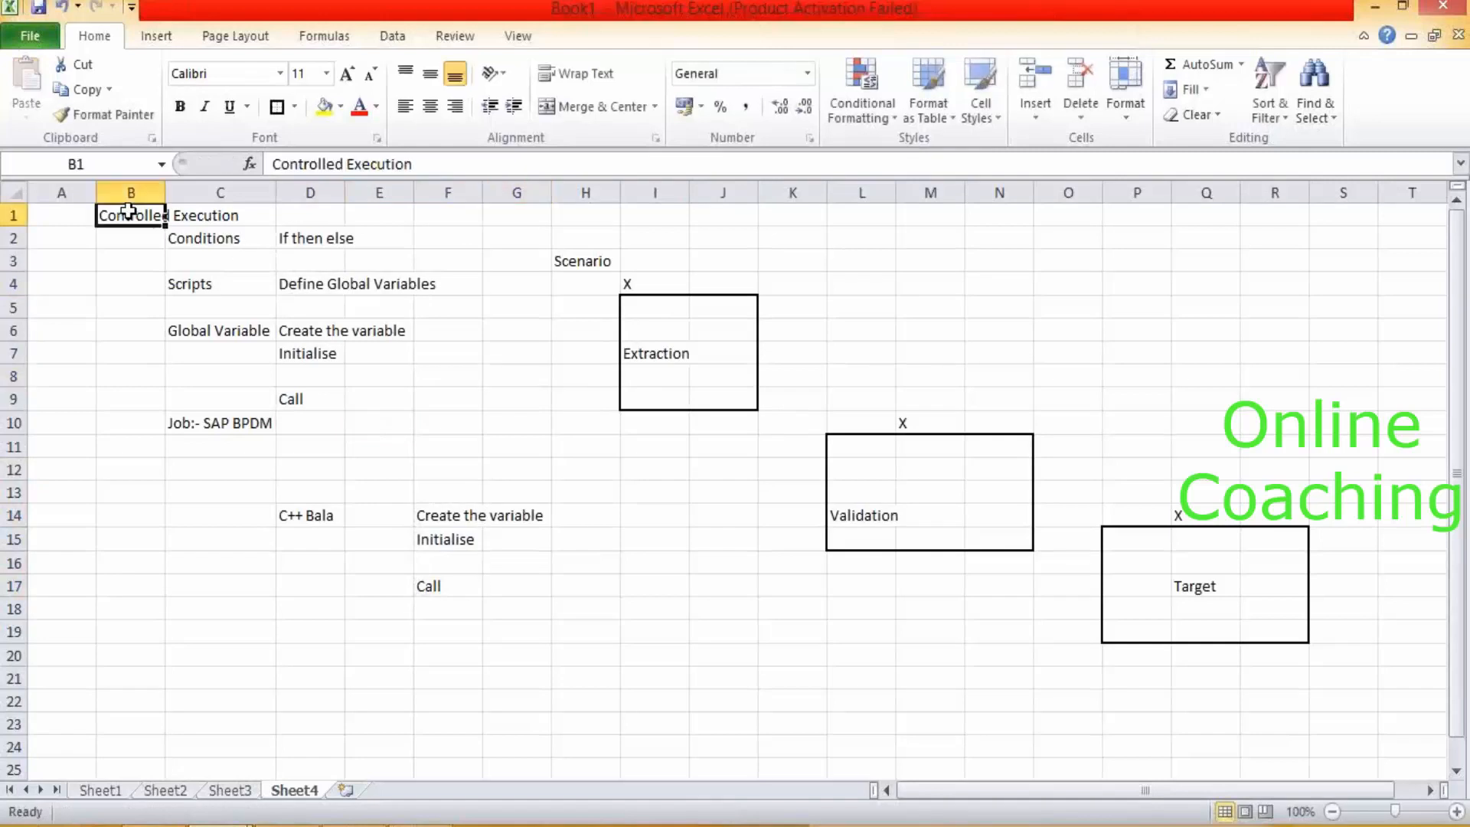
# List MARC, MARD and Join in I19 to I21, one entry per row.
pyautogui.click(654, 626)
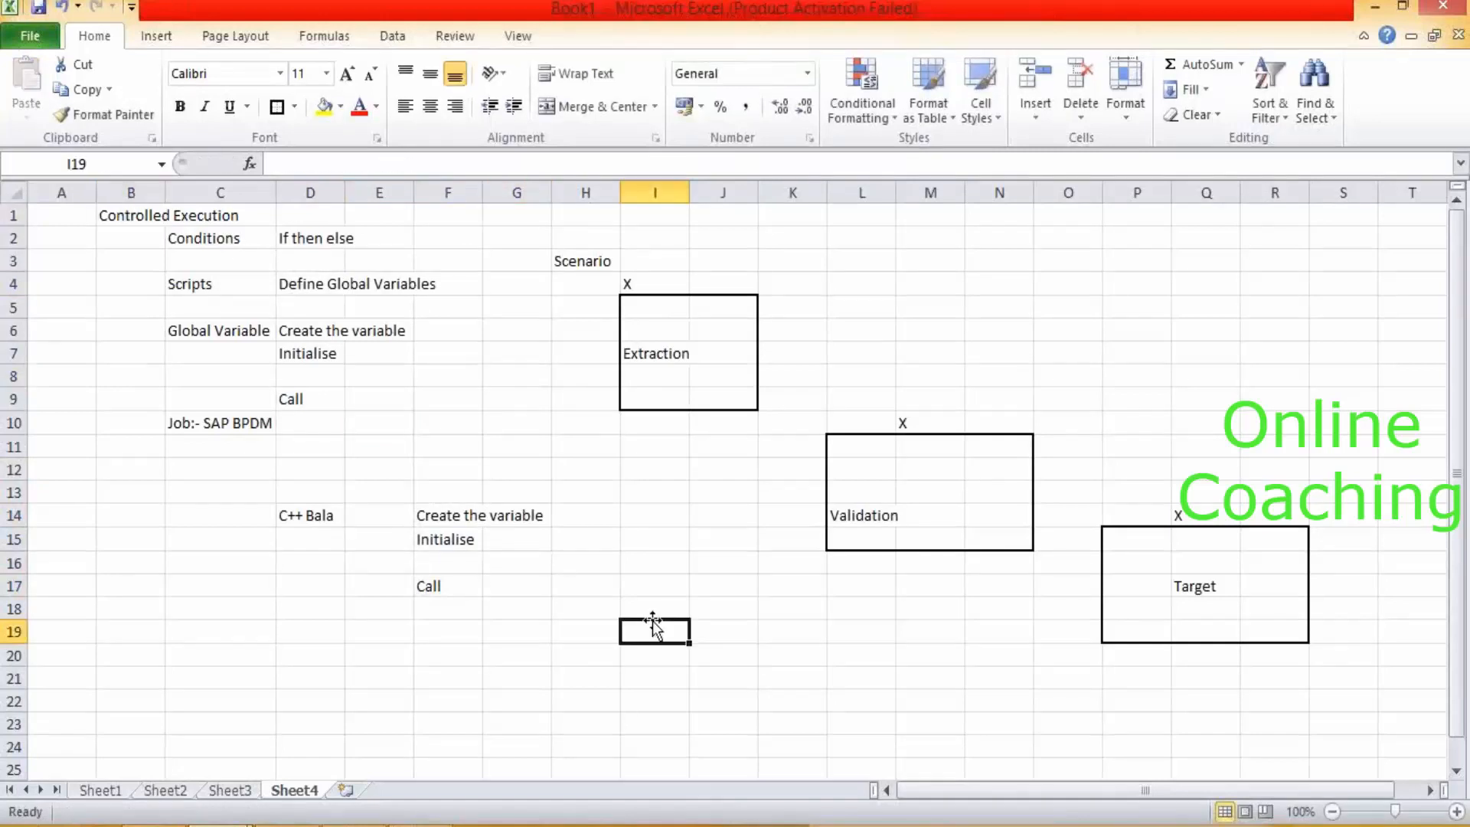
pyautogui.write('MARC')
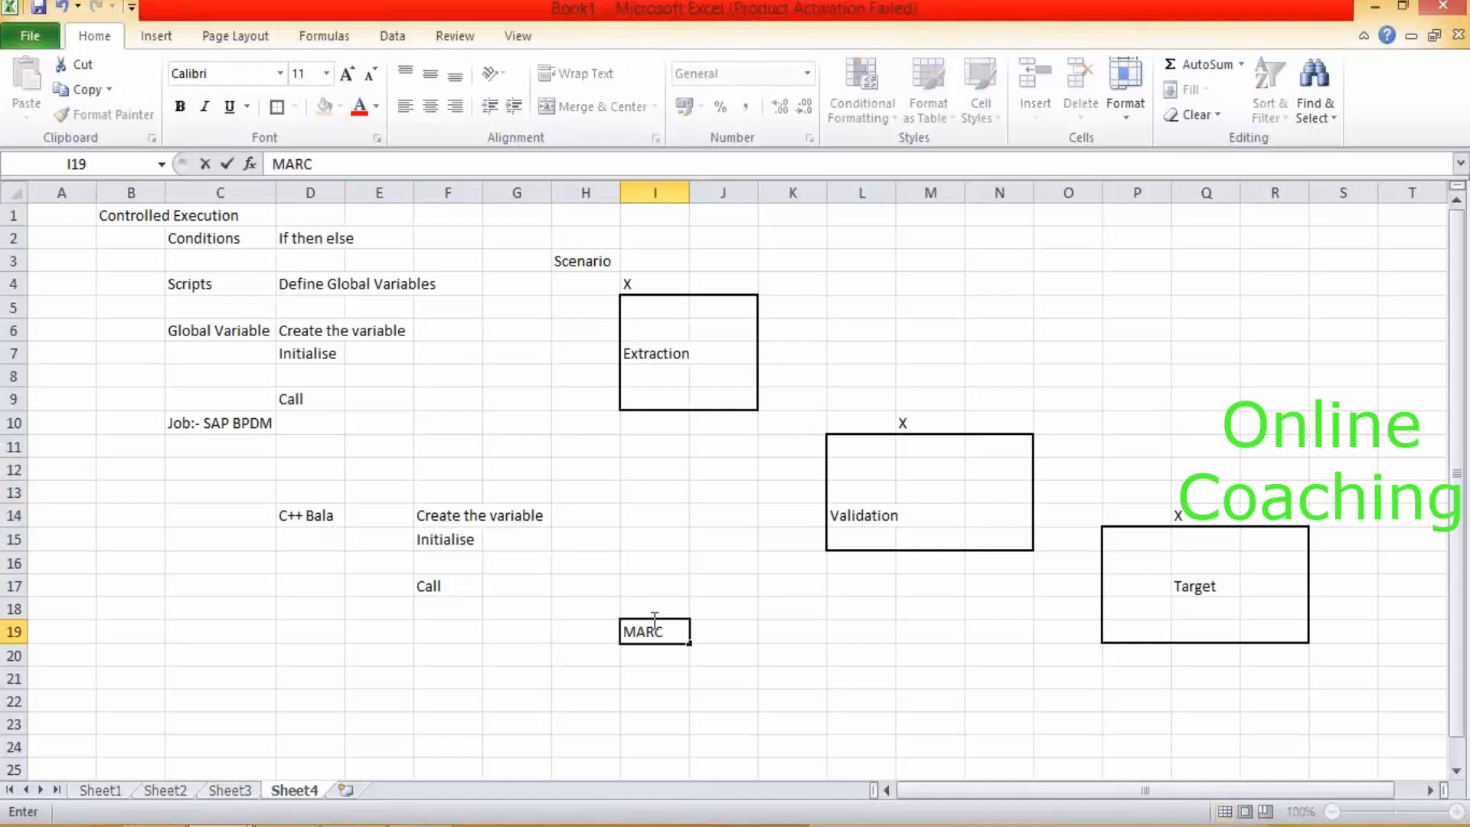
pyautogui.press('Return')
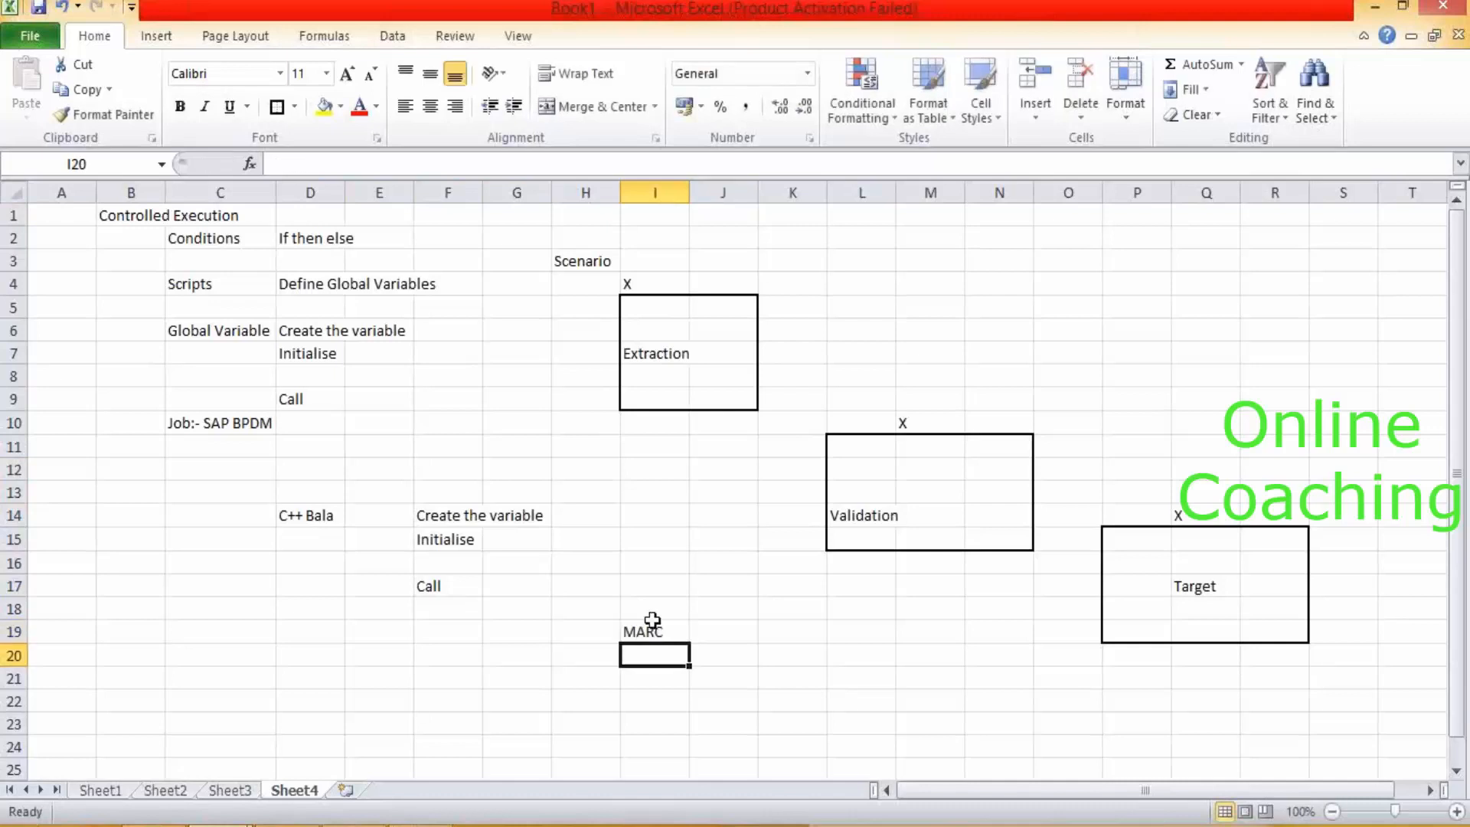
pyautogui.write('MARD')
pyautogui.press('Return')
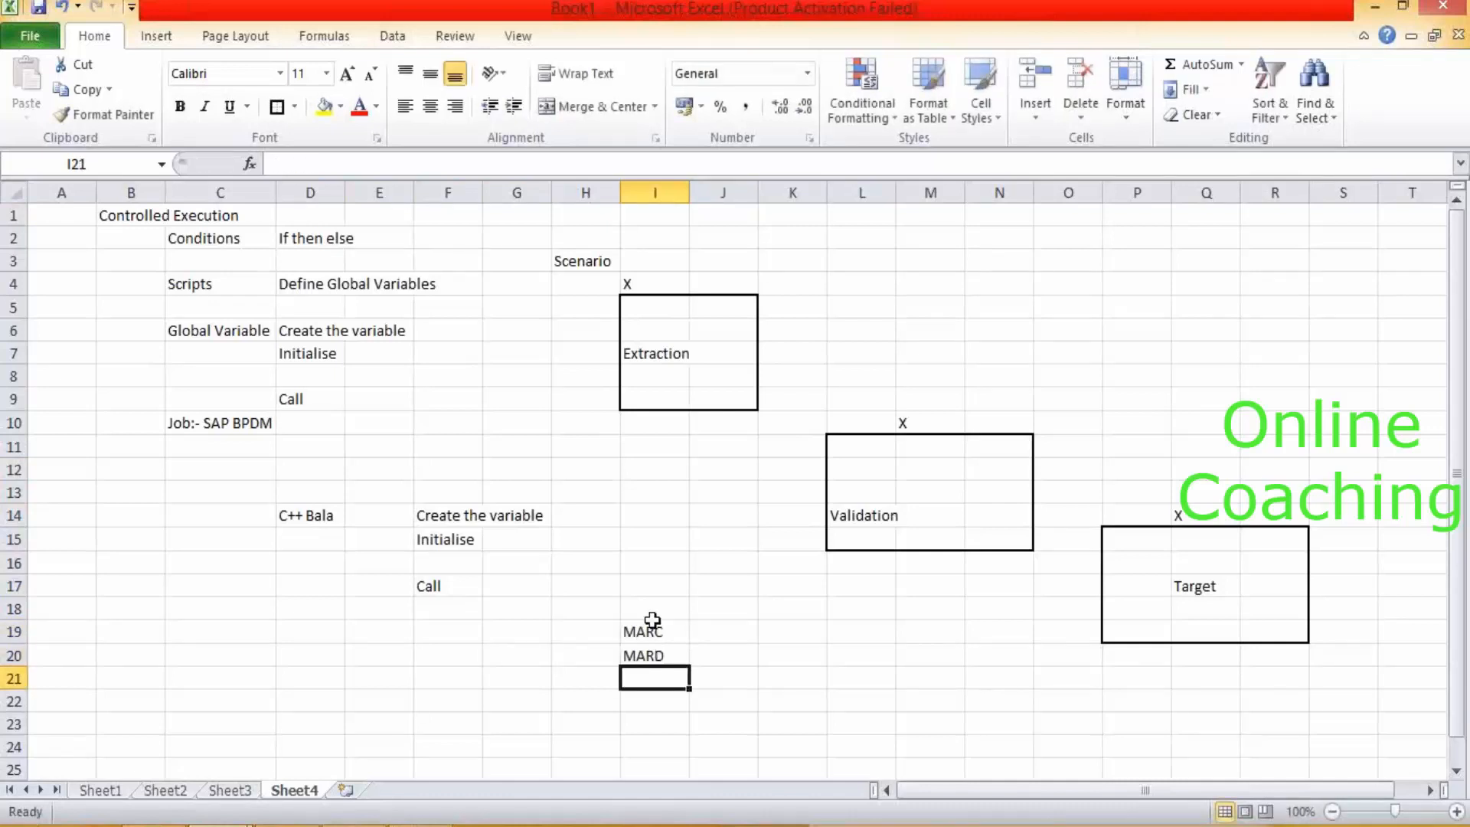
pyautogui.write('Jon')
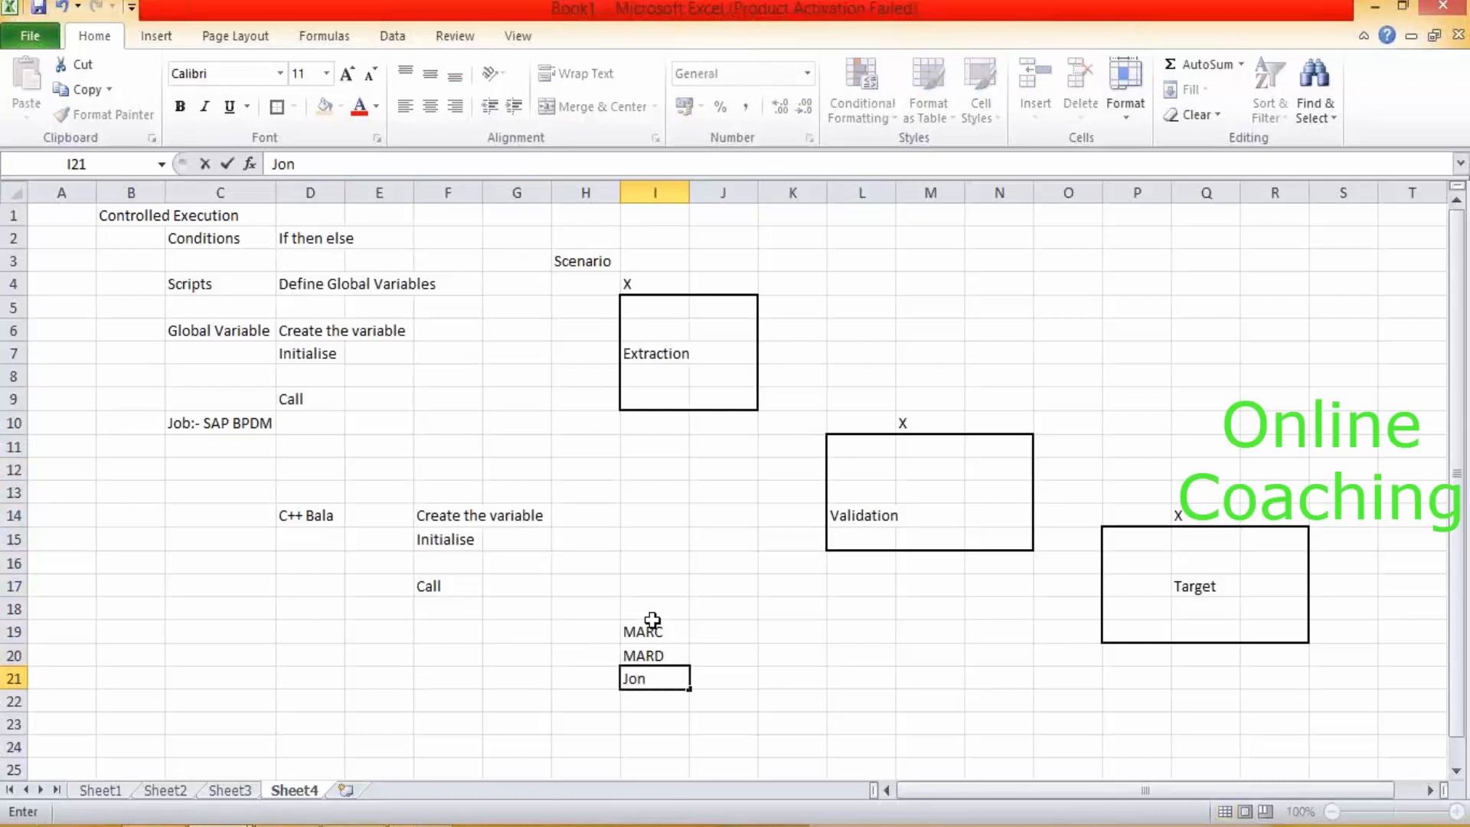
pyautogui.press('BackSpace')
pyautogui.write('in')
pyautogui.click(710, 674)
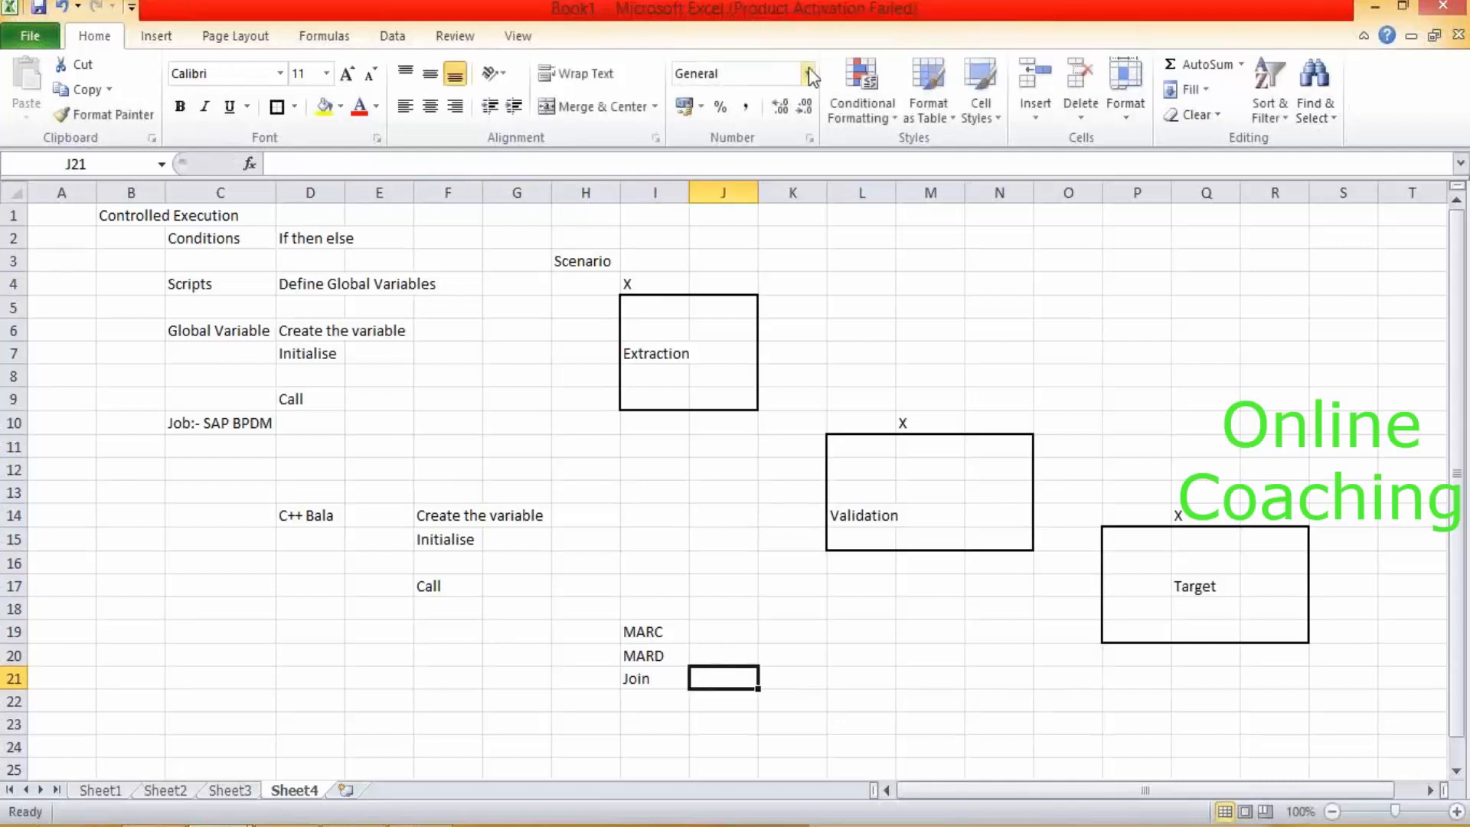
pyautogui.click(820, 22)
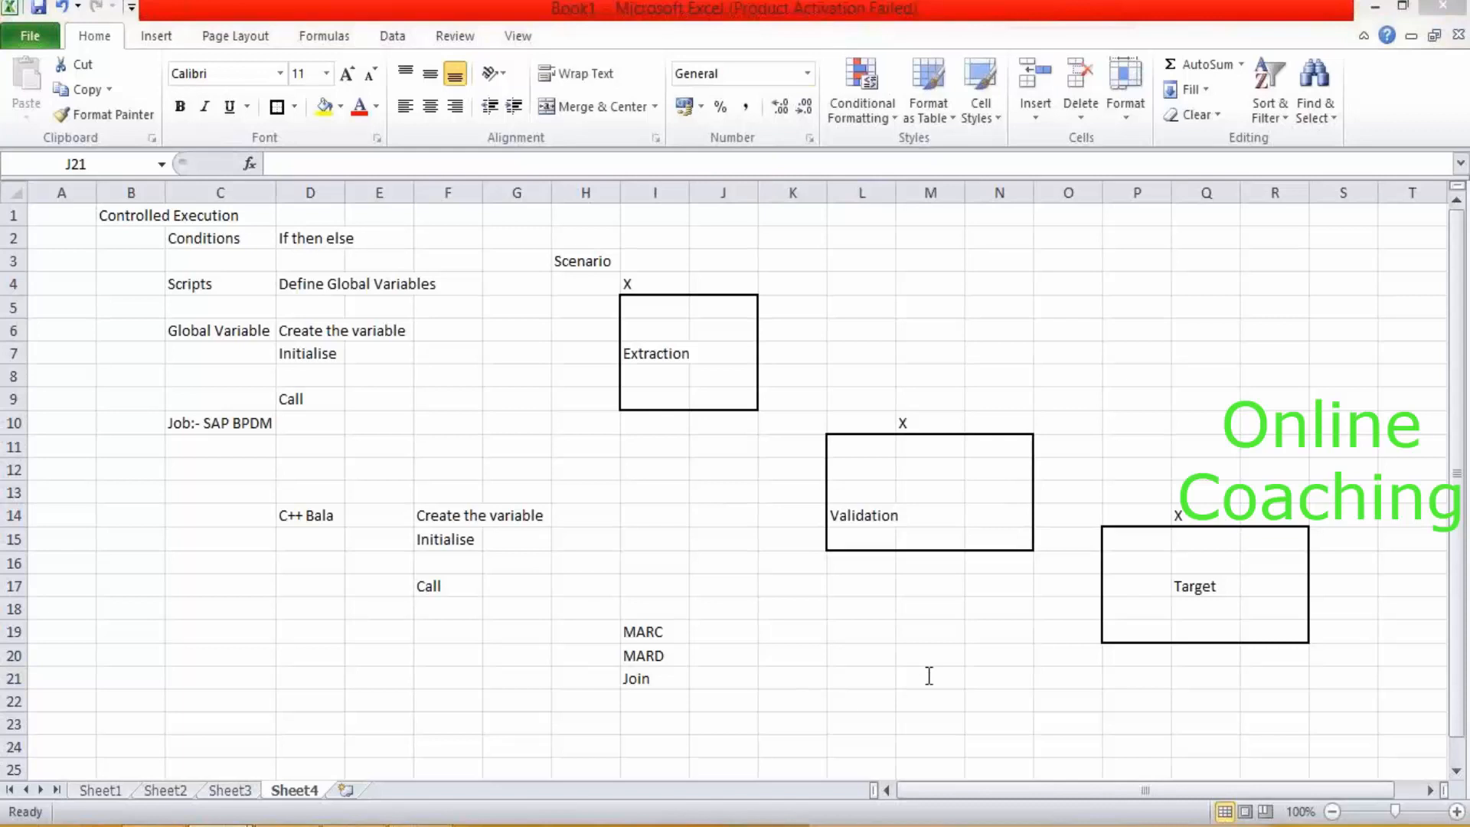
pyautogui.click(664, 607)
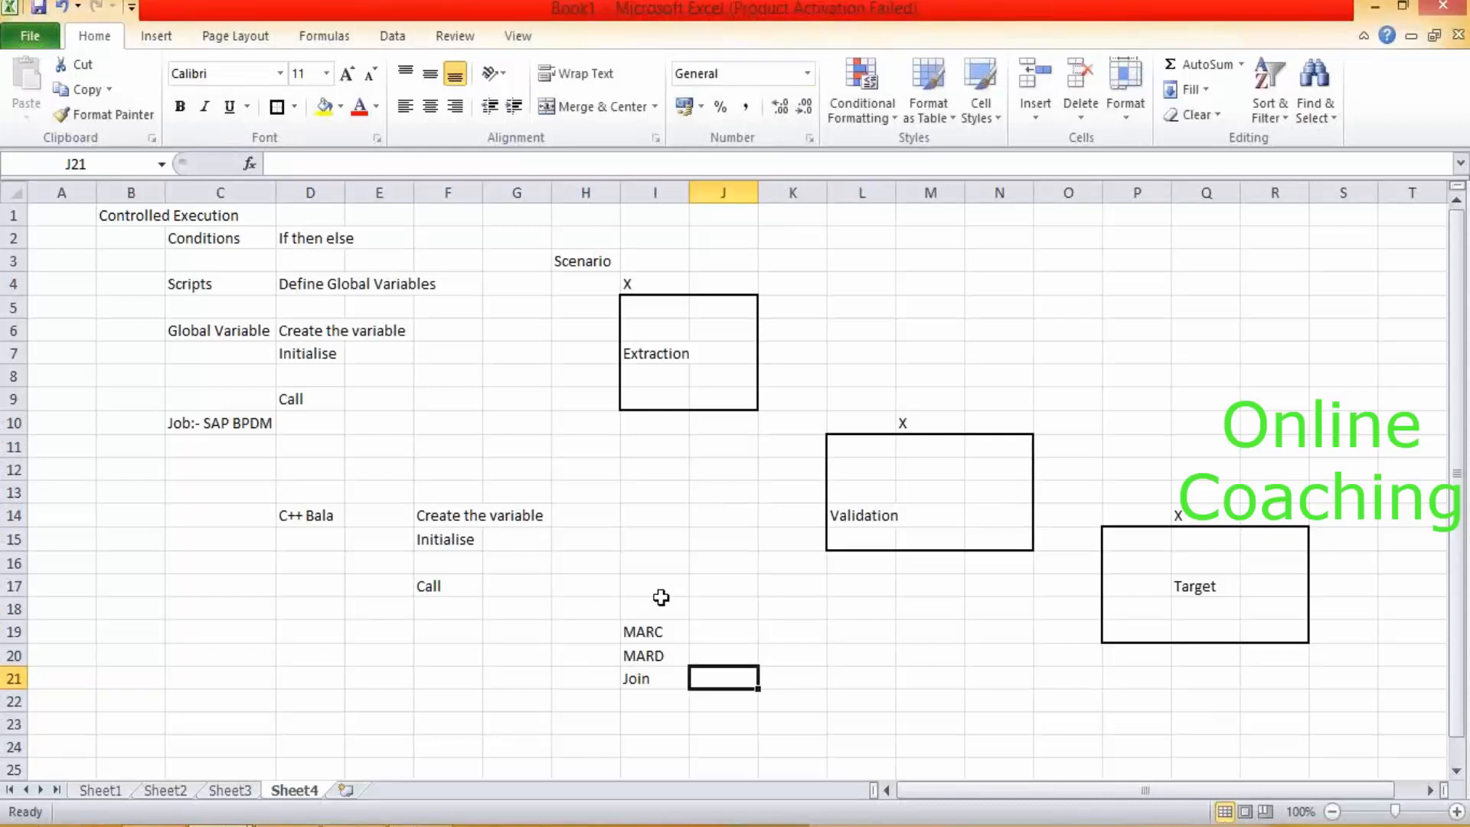
pyautogui.click(663, 607)
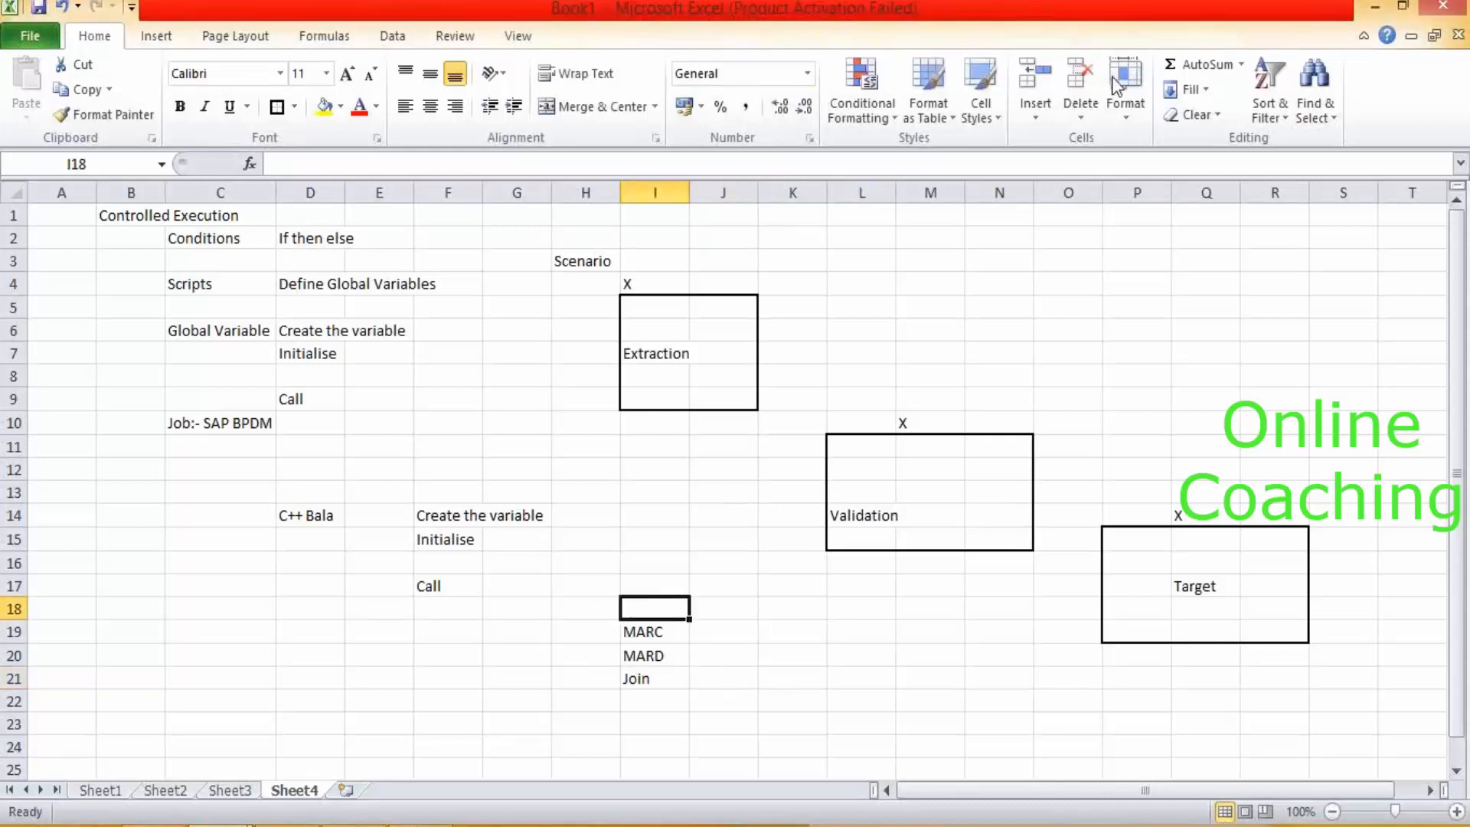
pyautogui.hotkey('alt', 'Tab')
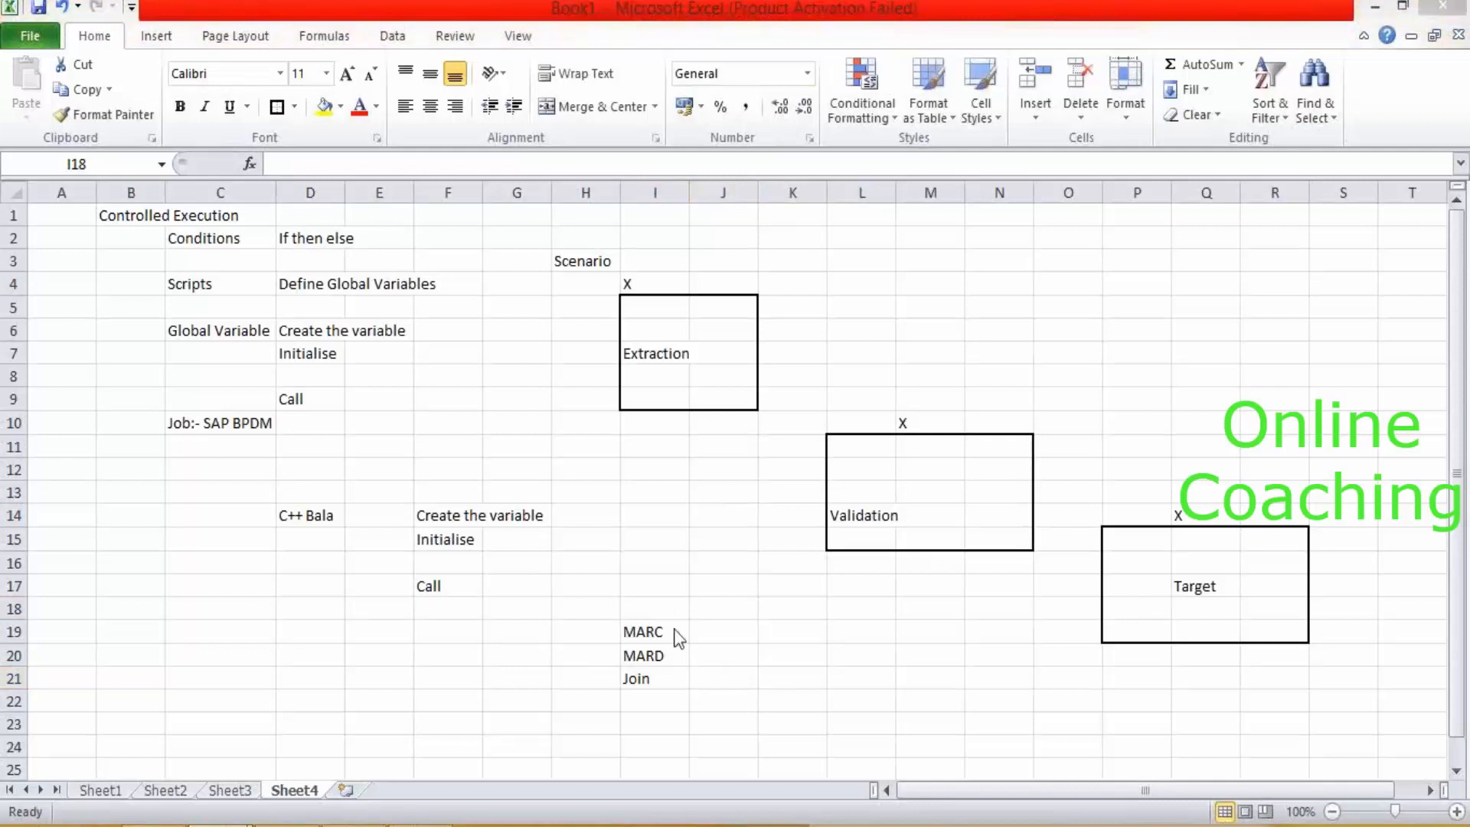
# Add a new worksheet and enter Job in F5 and Source Path in G6.
pyautogui.click(345, 791)
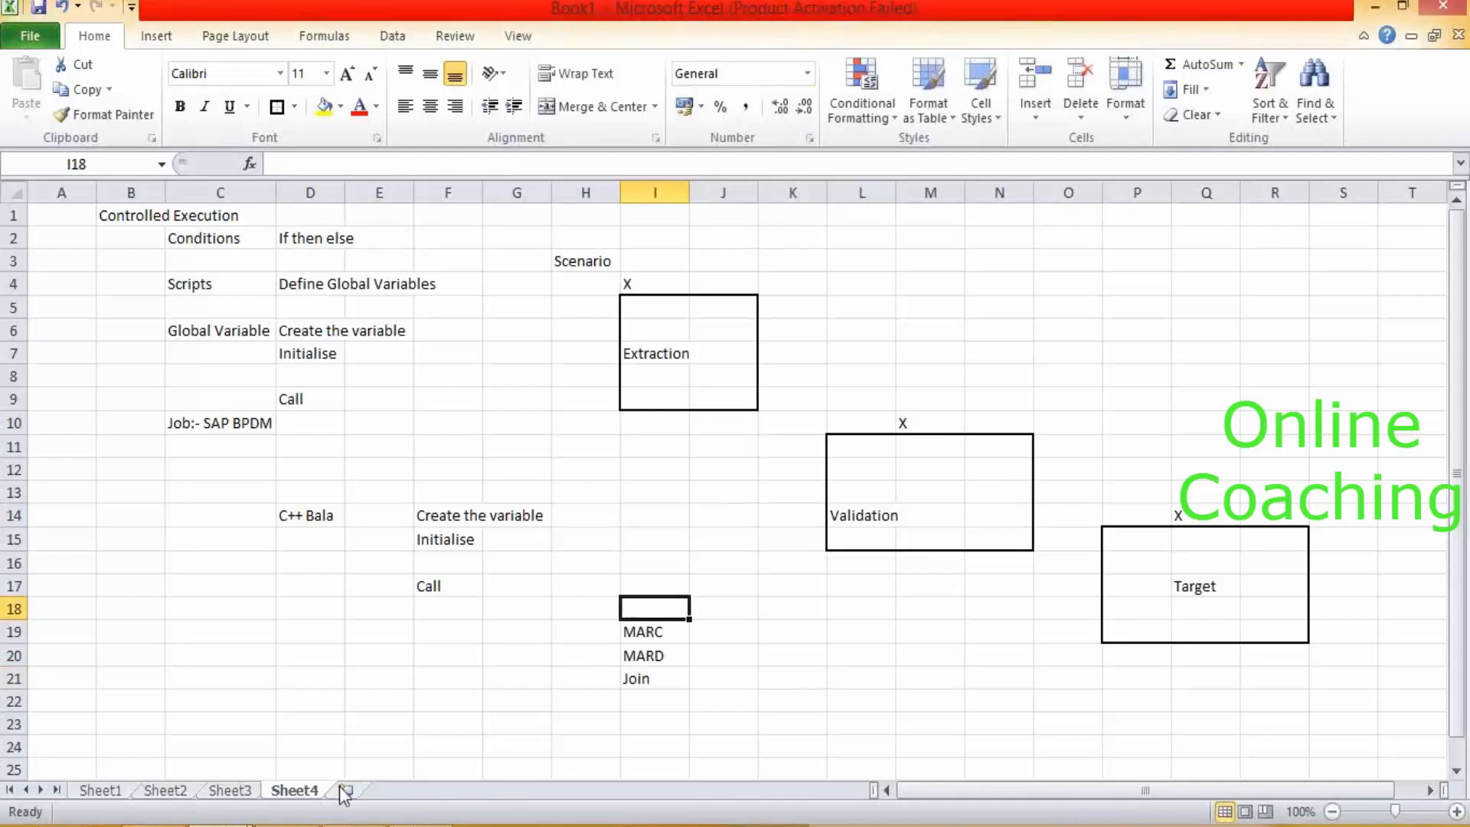
pyautogui.click(345, 791)
pyautogui.click(424, 310)
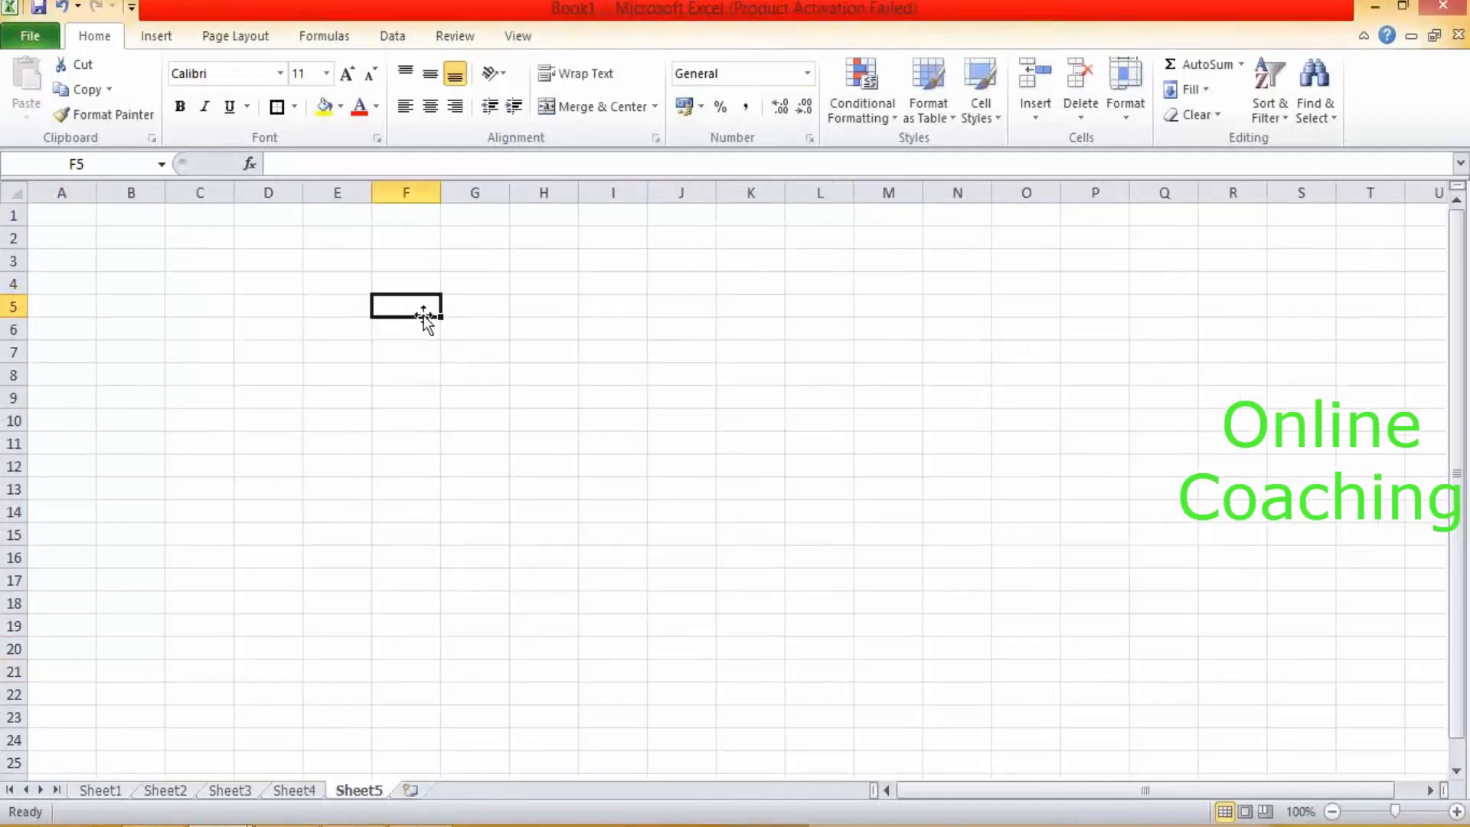
pyautogui.write('Job')
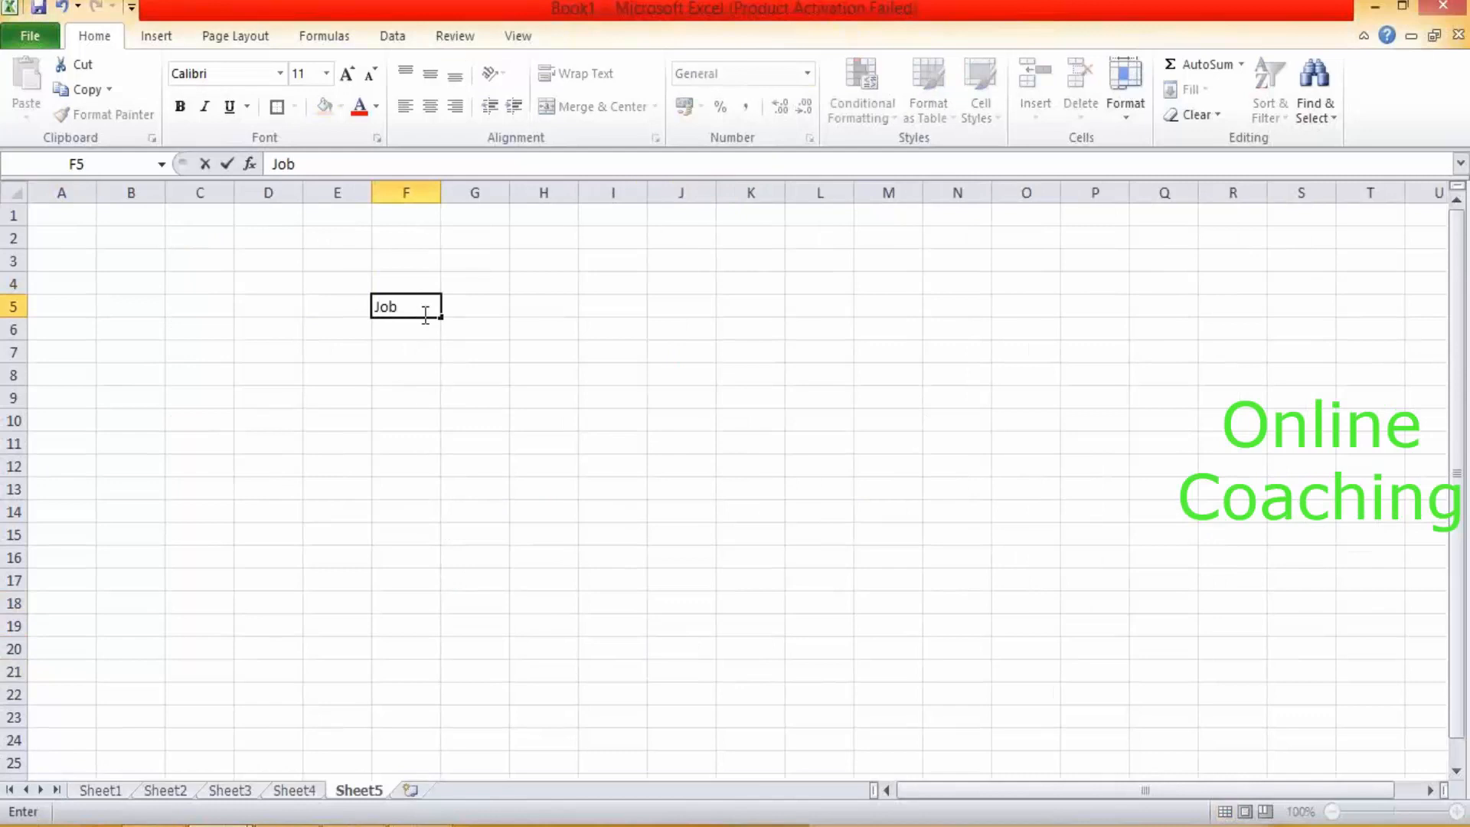
pyautogui.click(481, 325)
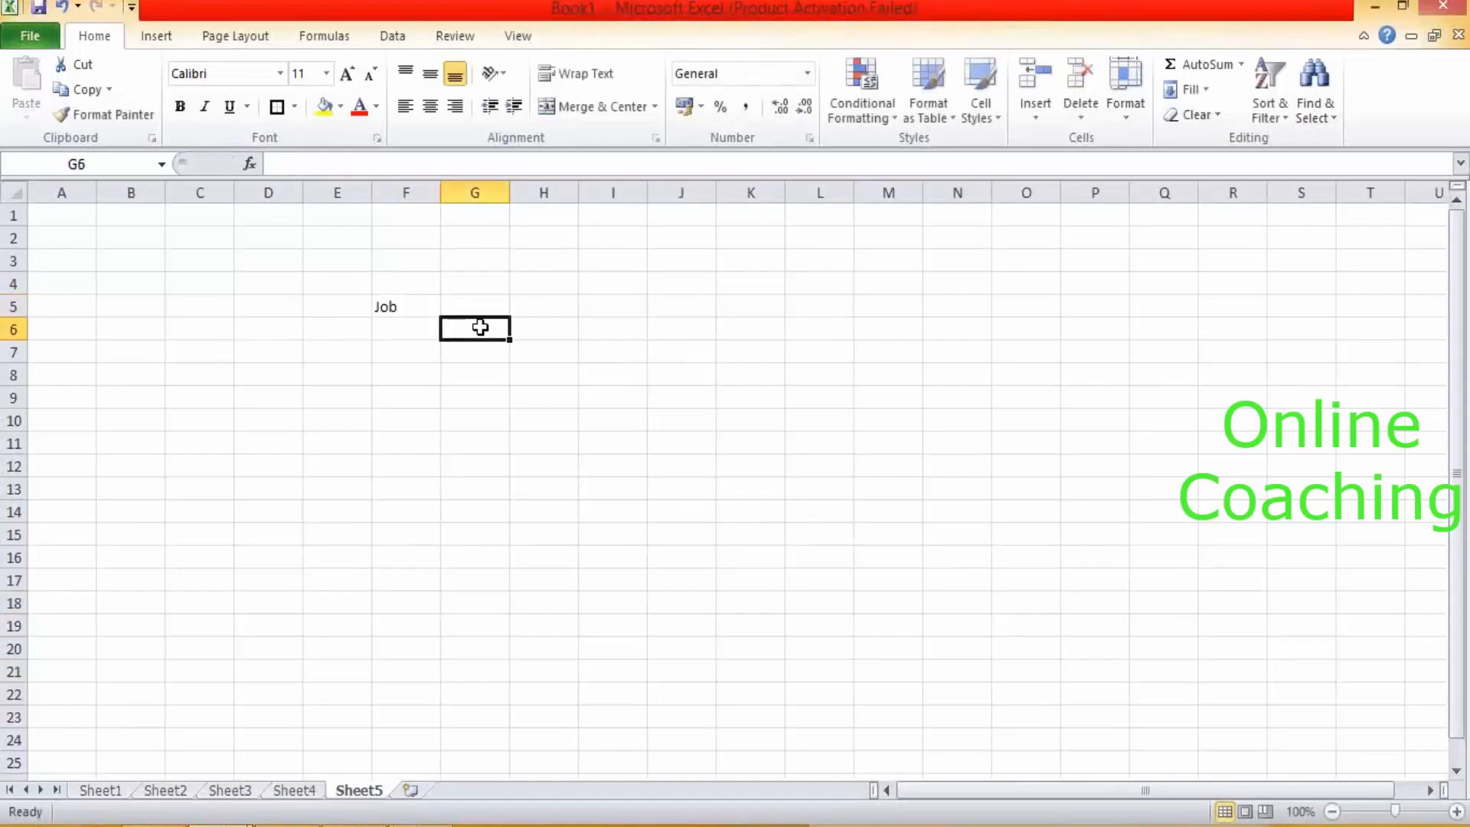
pyautogui.write('Sourc')
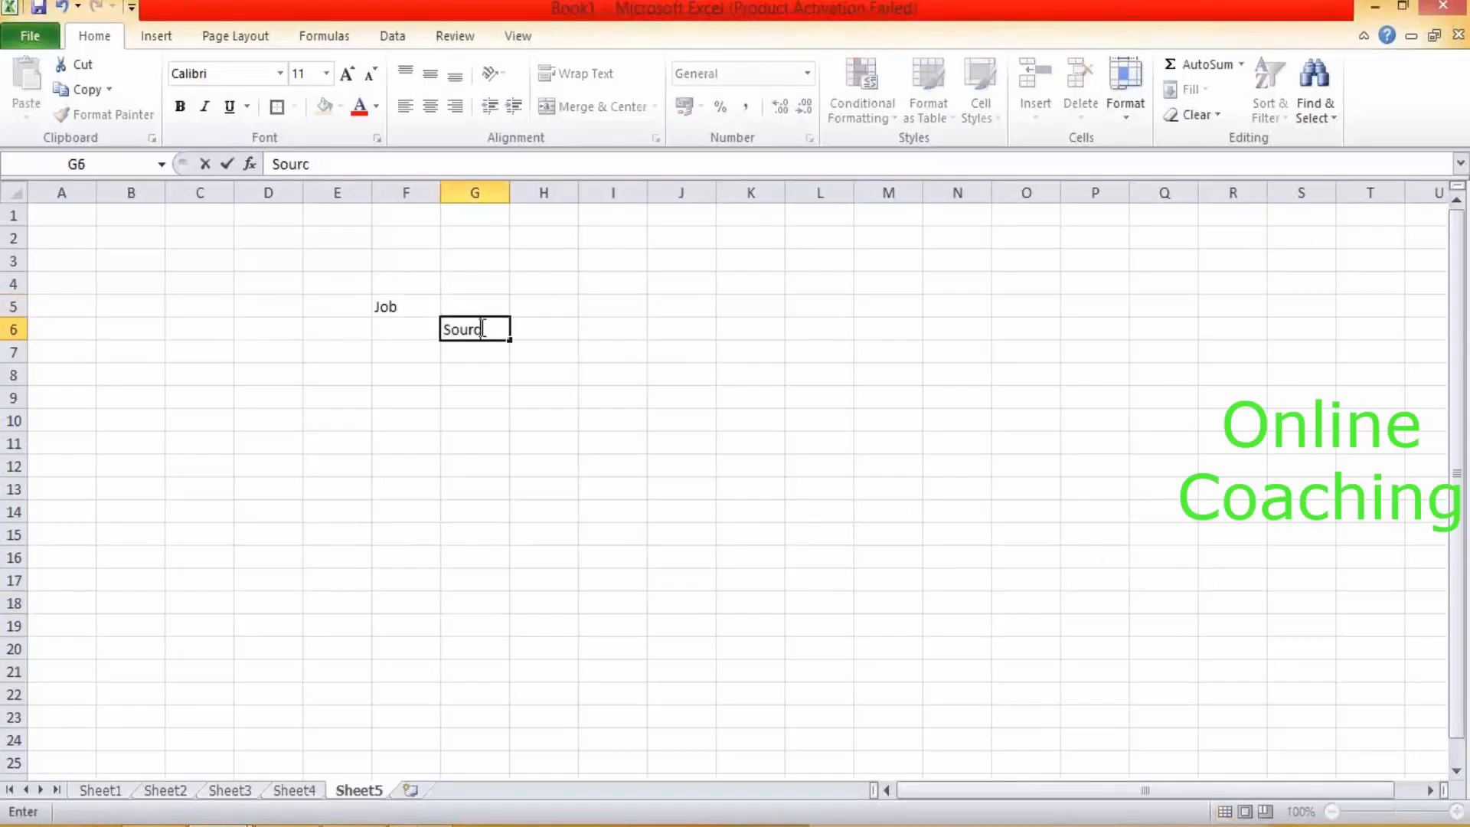
pyautogui.write('e Path')
# Enter the values 15 in F8 and 20 in F10.
pyautogui.click(402, 376)
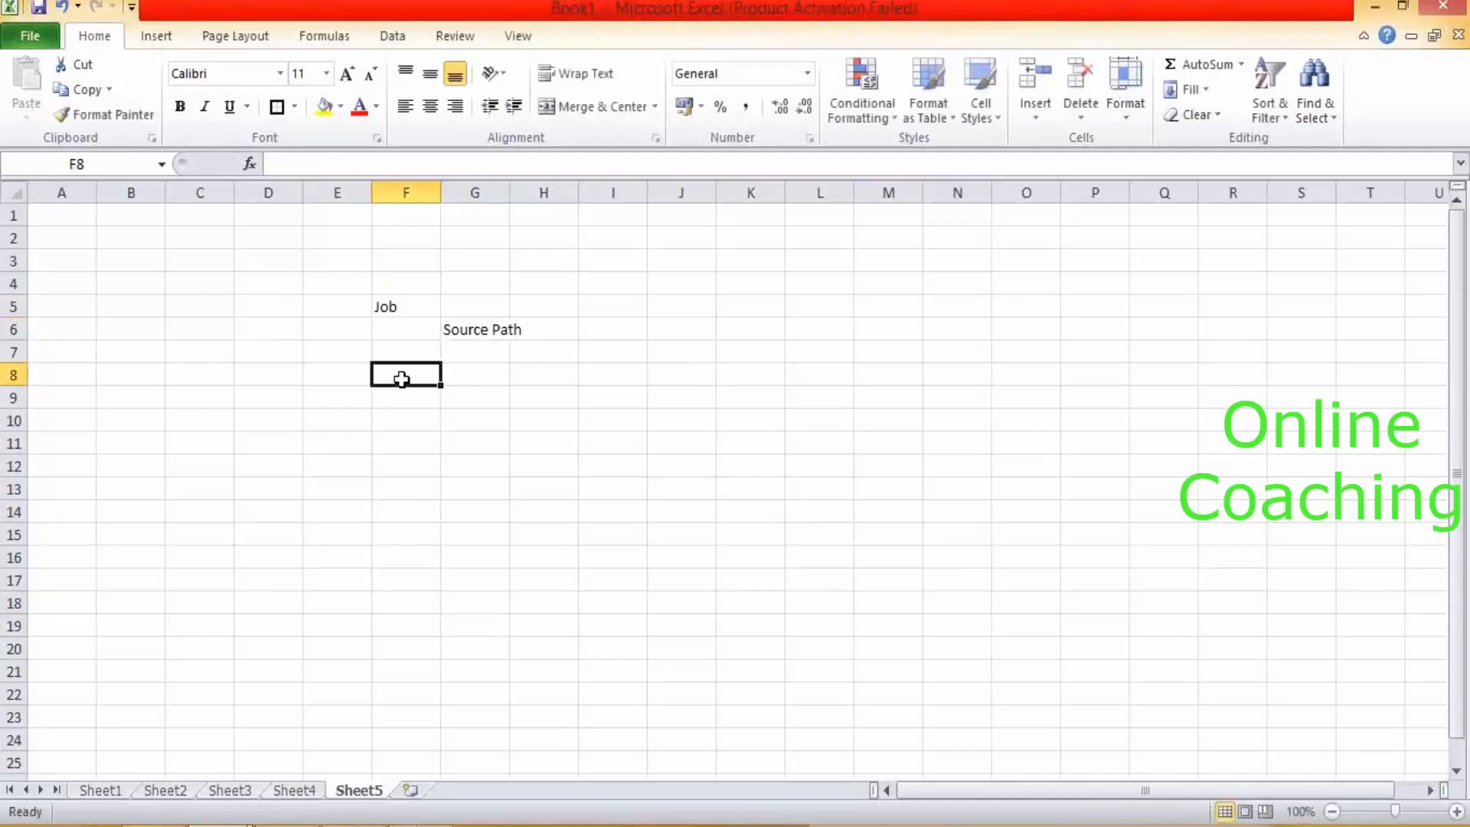
pyautogui.write('15')
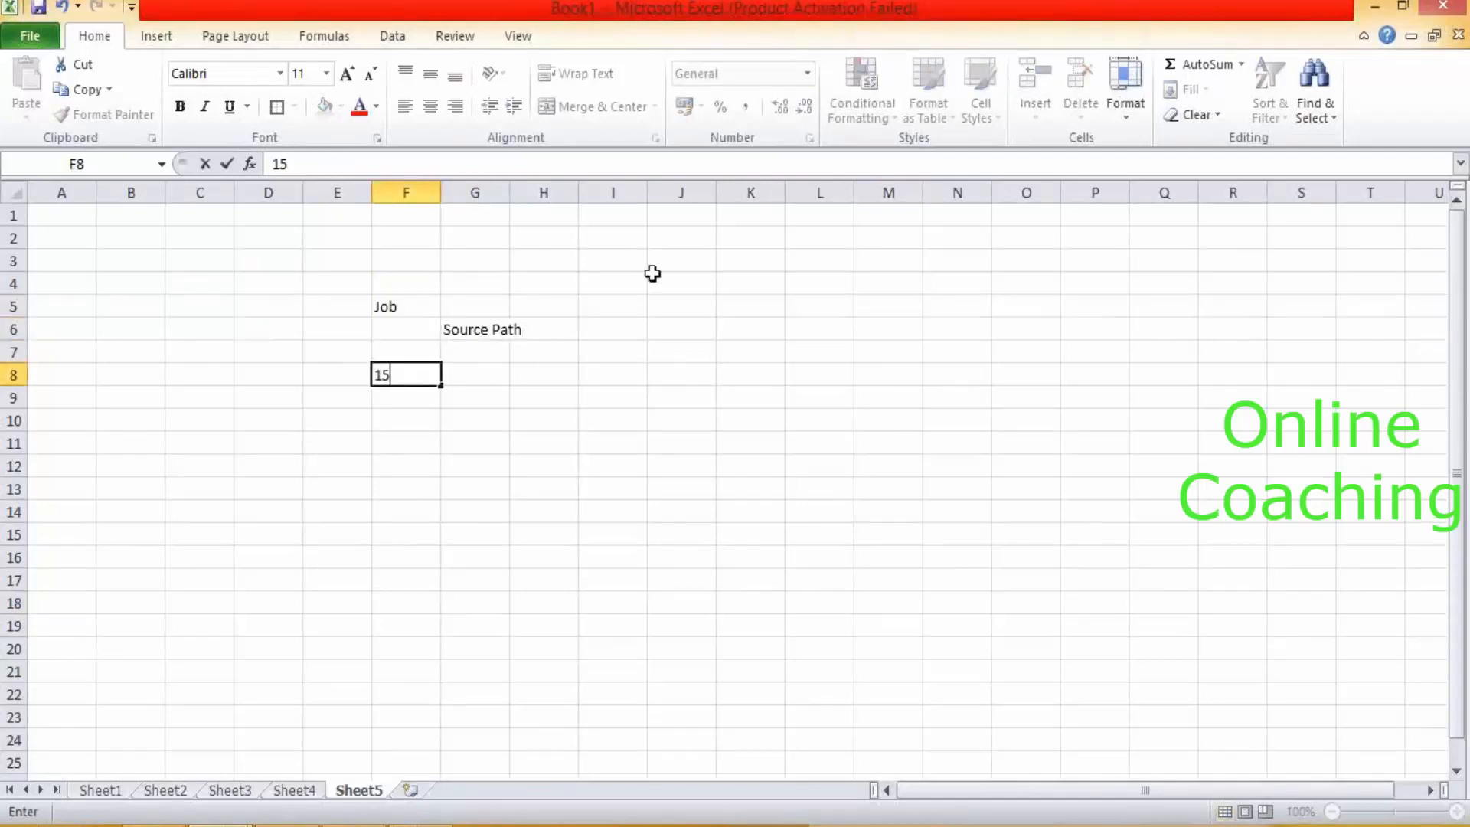
pyautogui.click(407, 426)
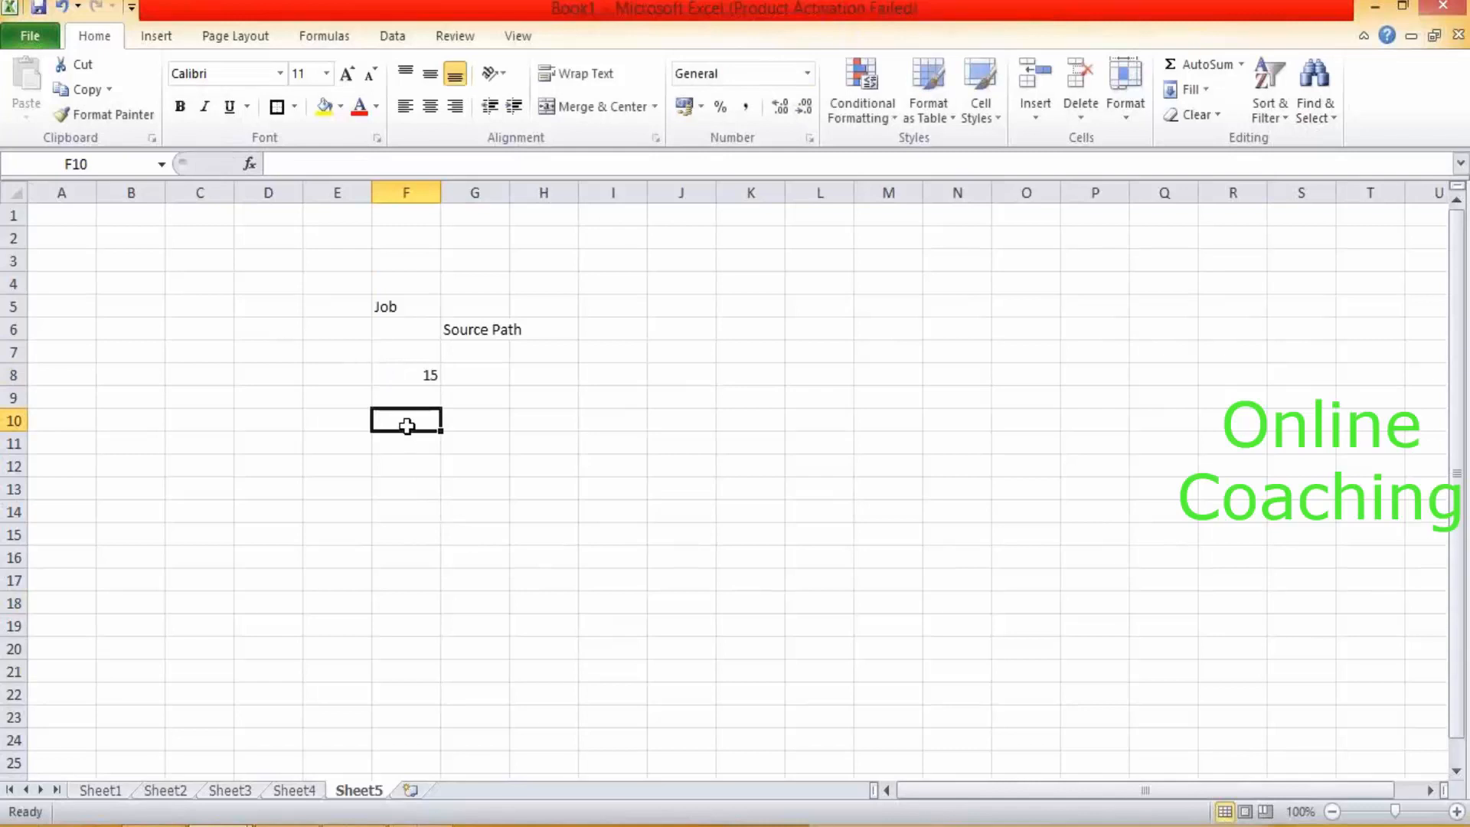
pyautogui.write('20')
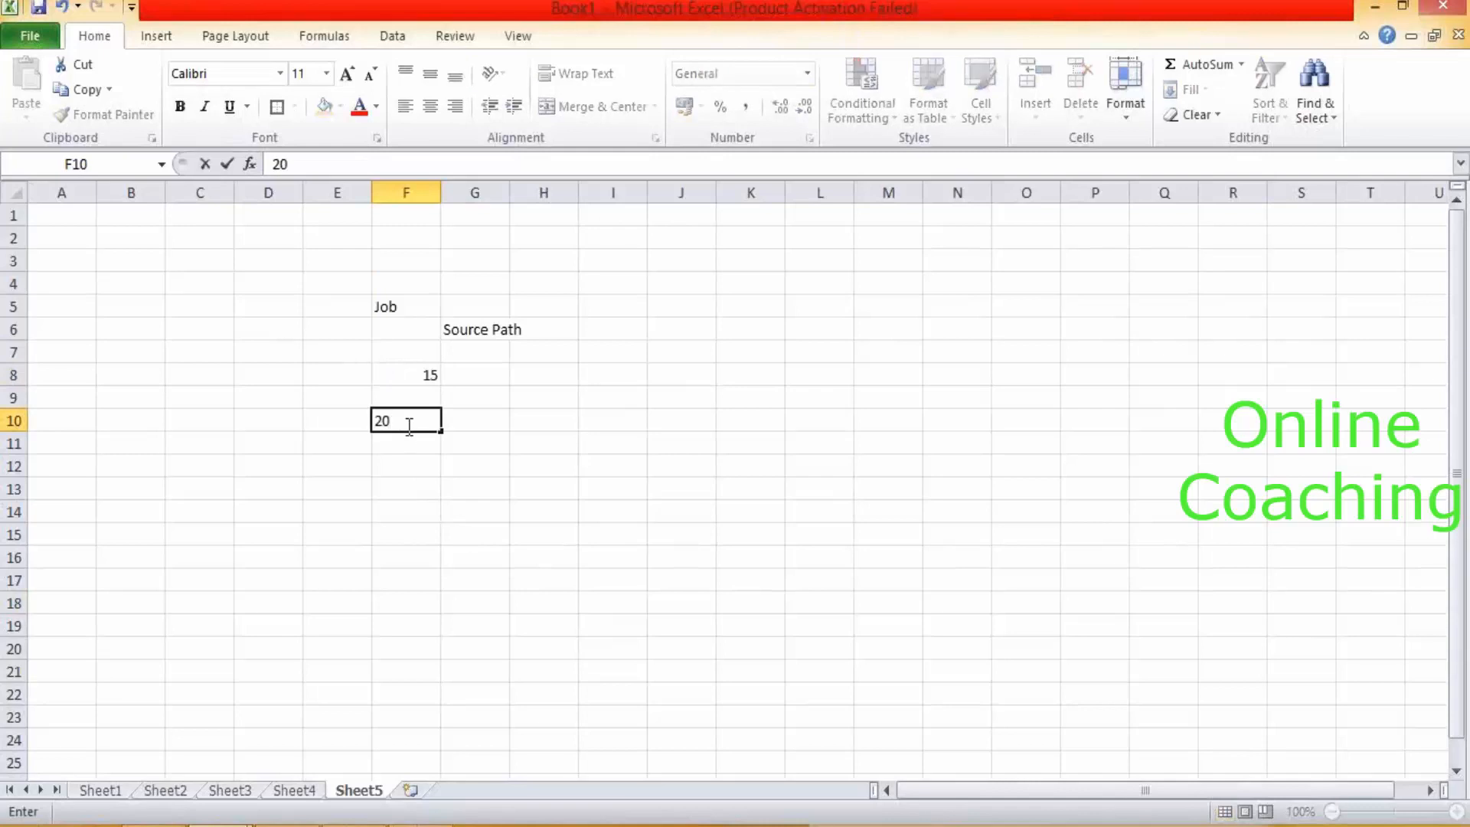
# Label the two values by entering Sourece in E8 and Target in E10.
pyautogui.click(352, 377)
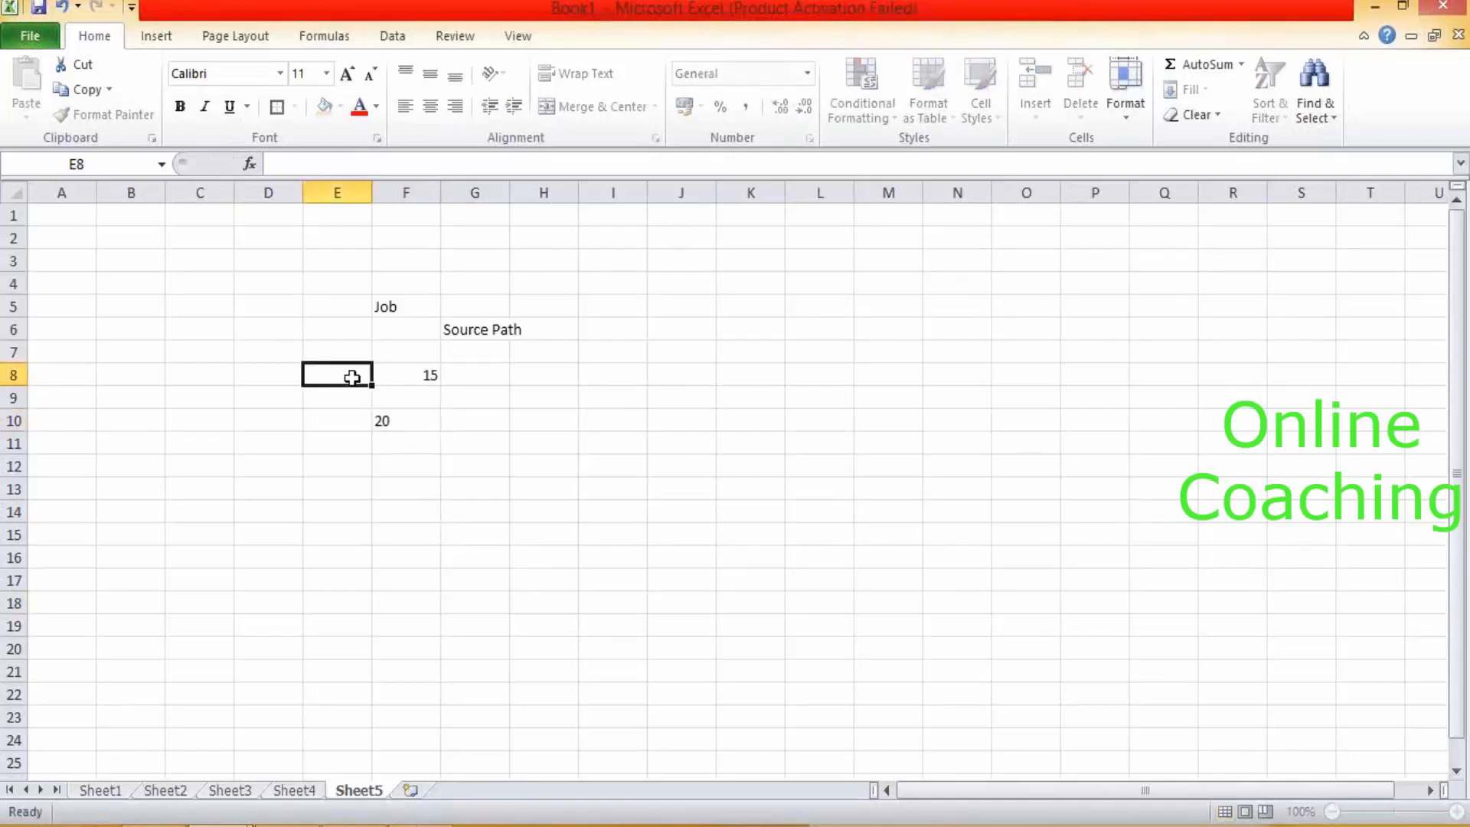
pyautogui.write('Sourece')
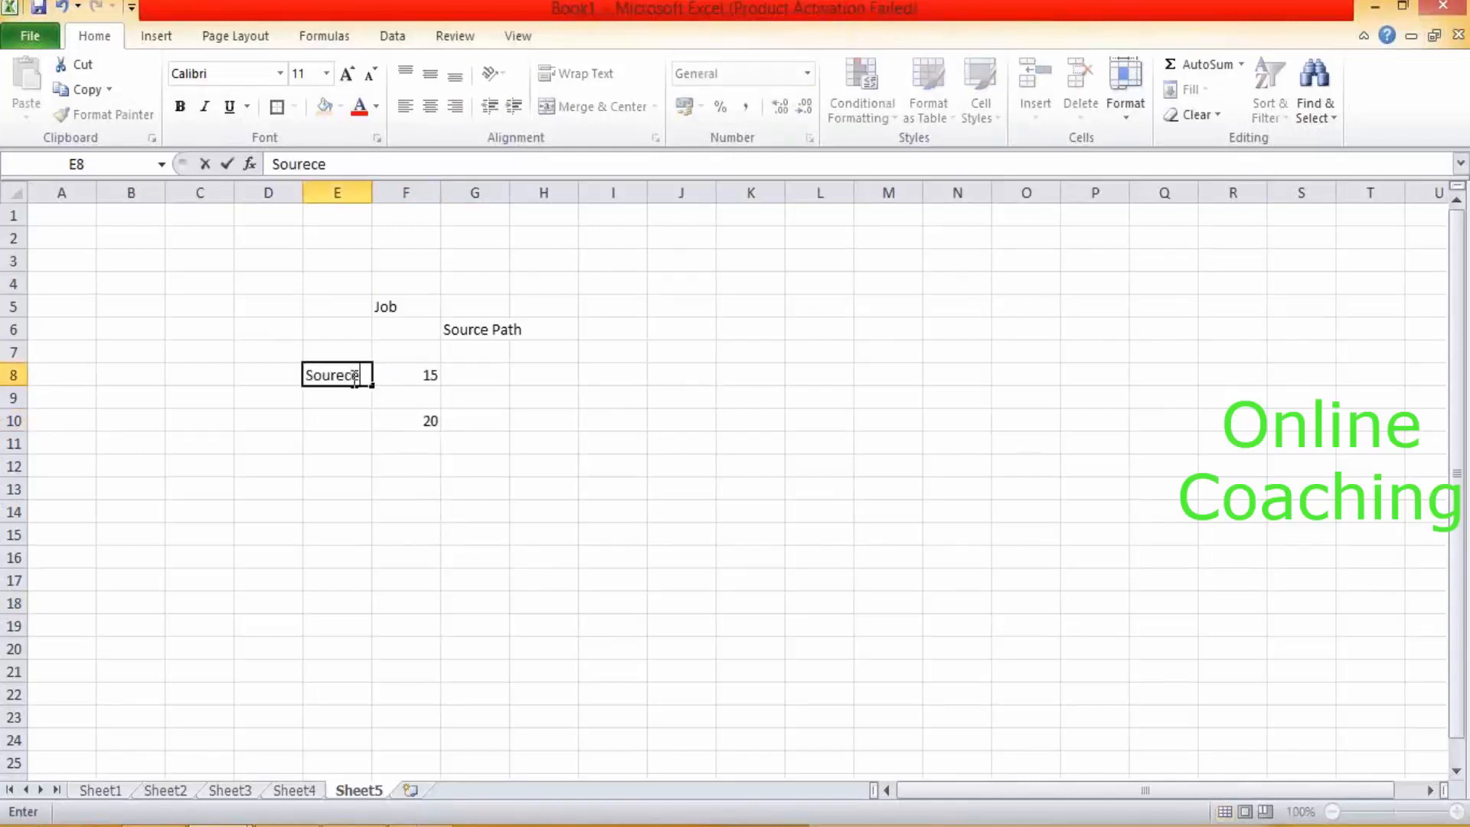
pyautogui.click(341, 428)
pyautogui.write('Tar')
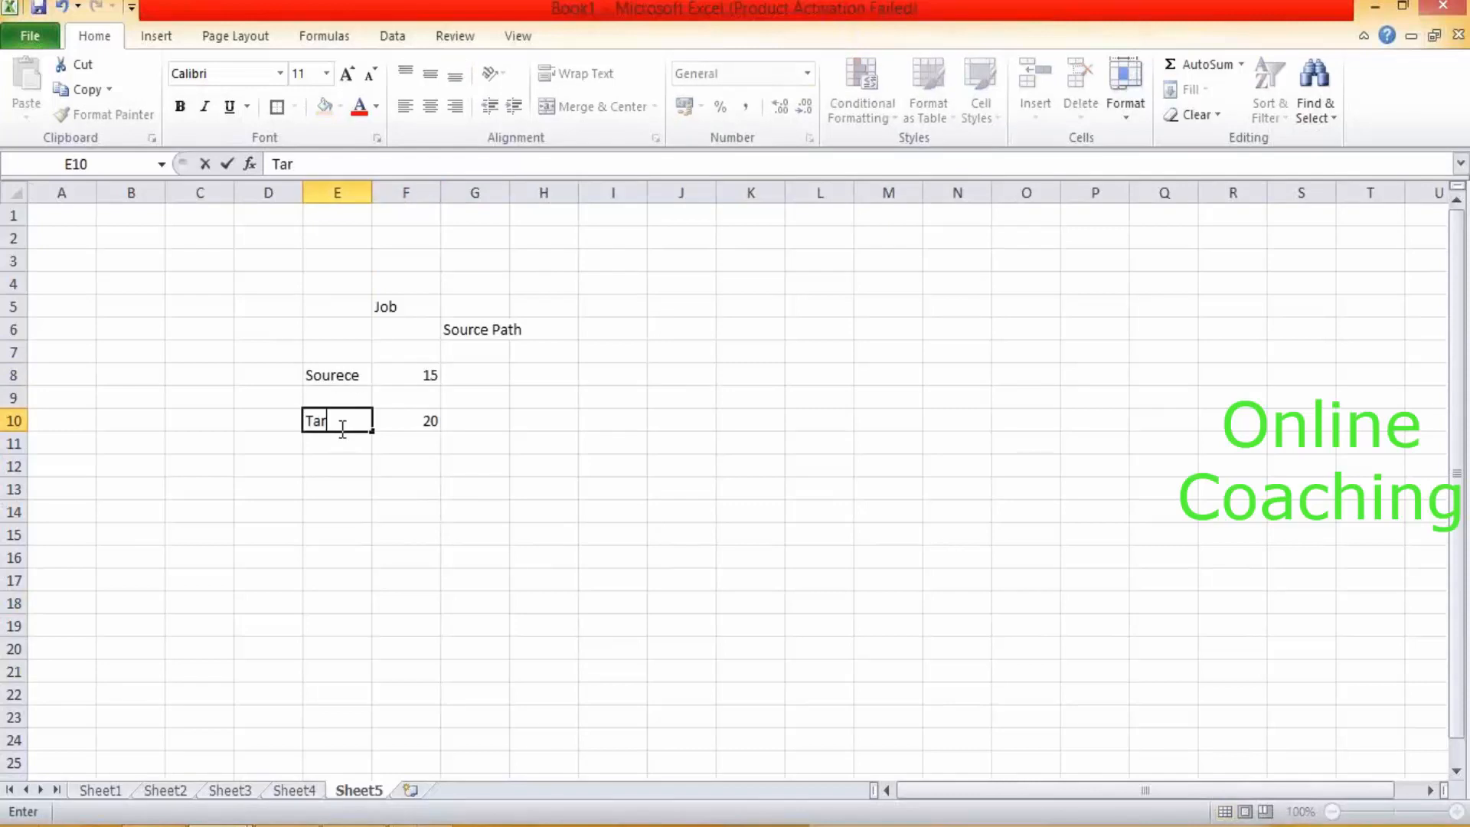
pyautogui.write('get')
pyautogui.click(574, 356)
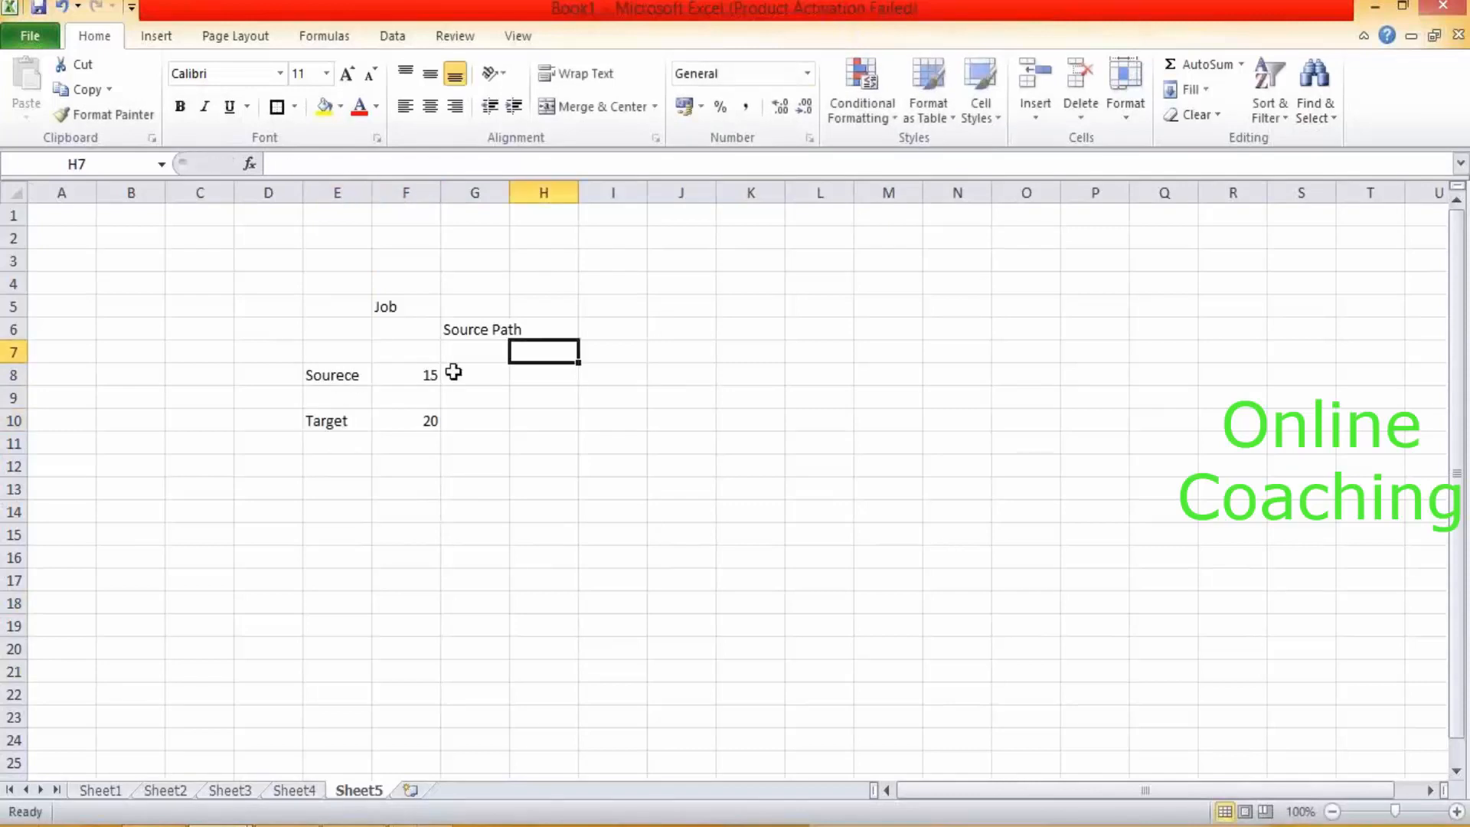
# Enter the source directory path C:\\inboundDir\ in C8, on the Sourece row.
pyautogui.click(423, 375)
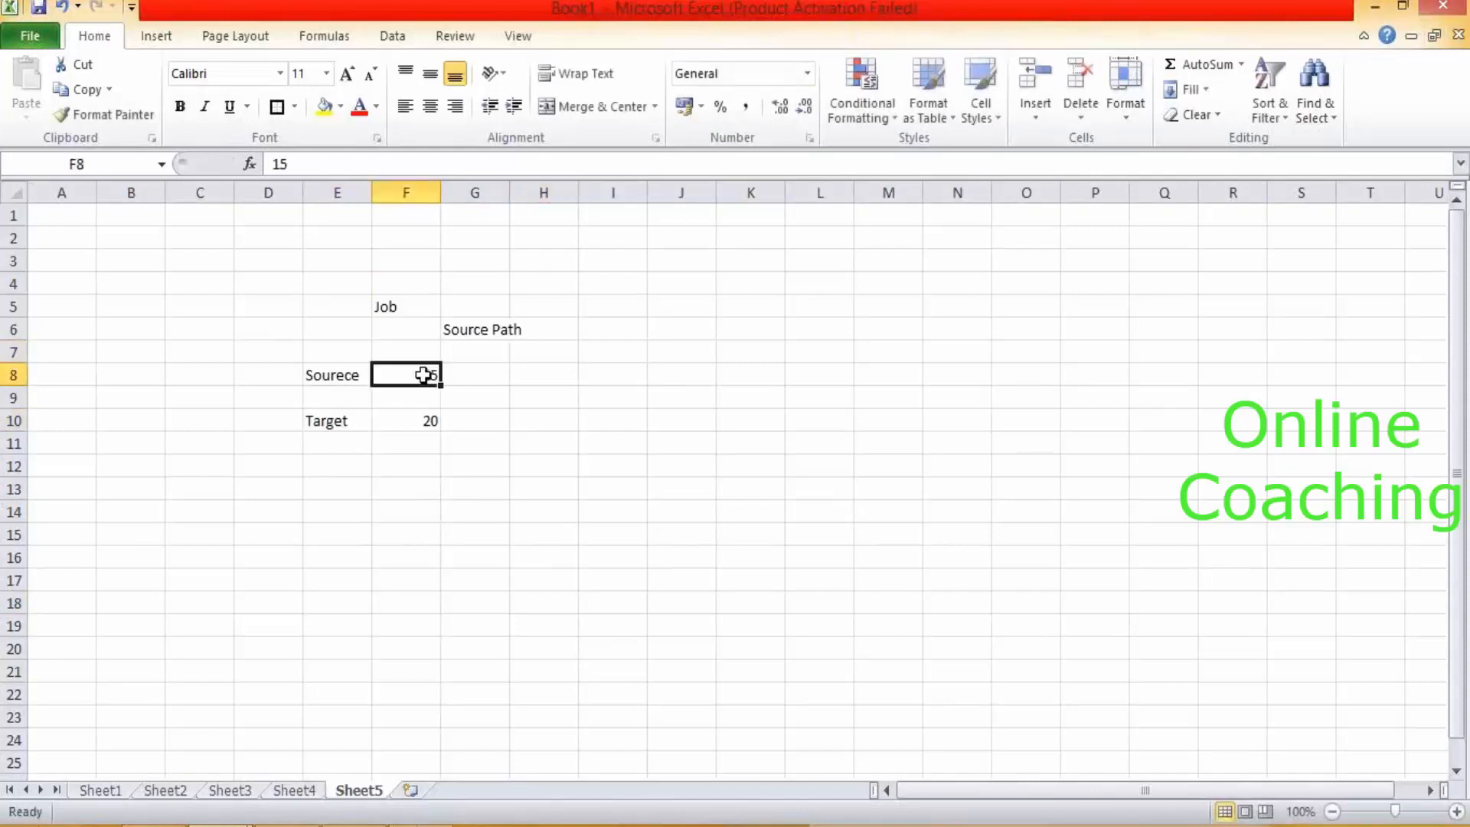
pyautogui.click(197, 370)
pyautogui.write('C:')
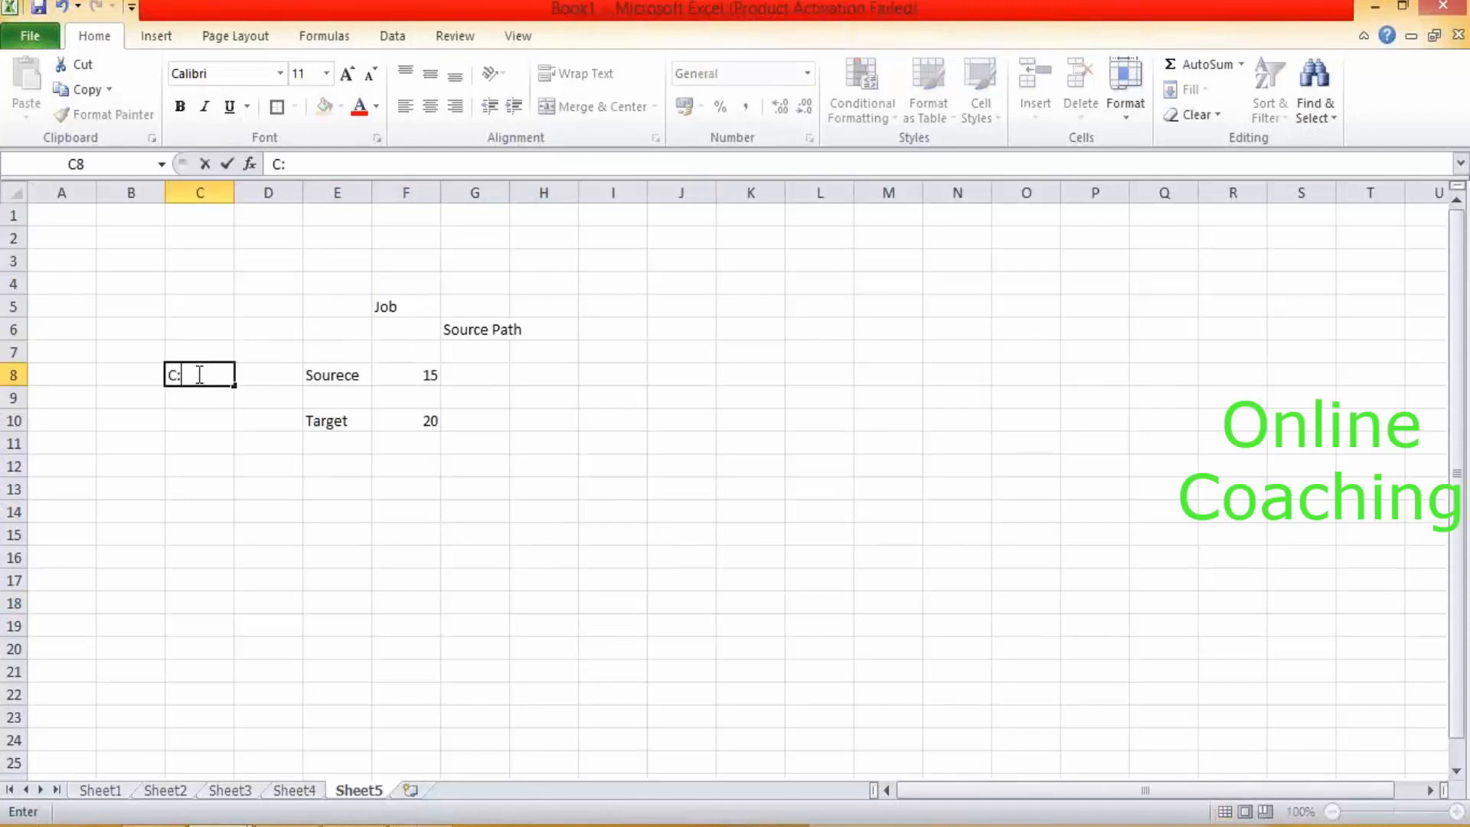
pyautogui.write('\\\\inbound')
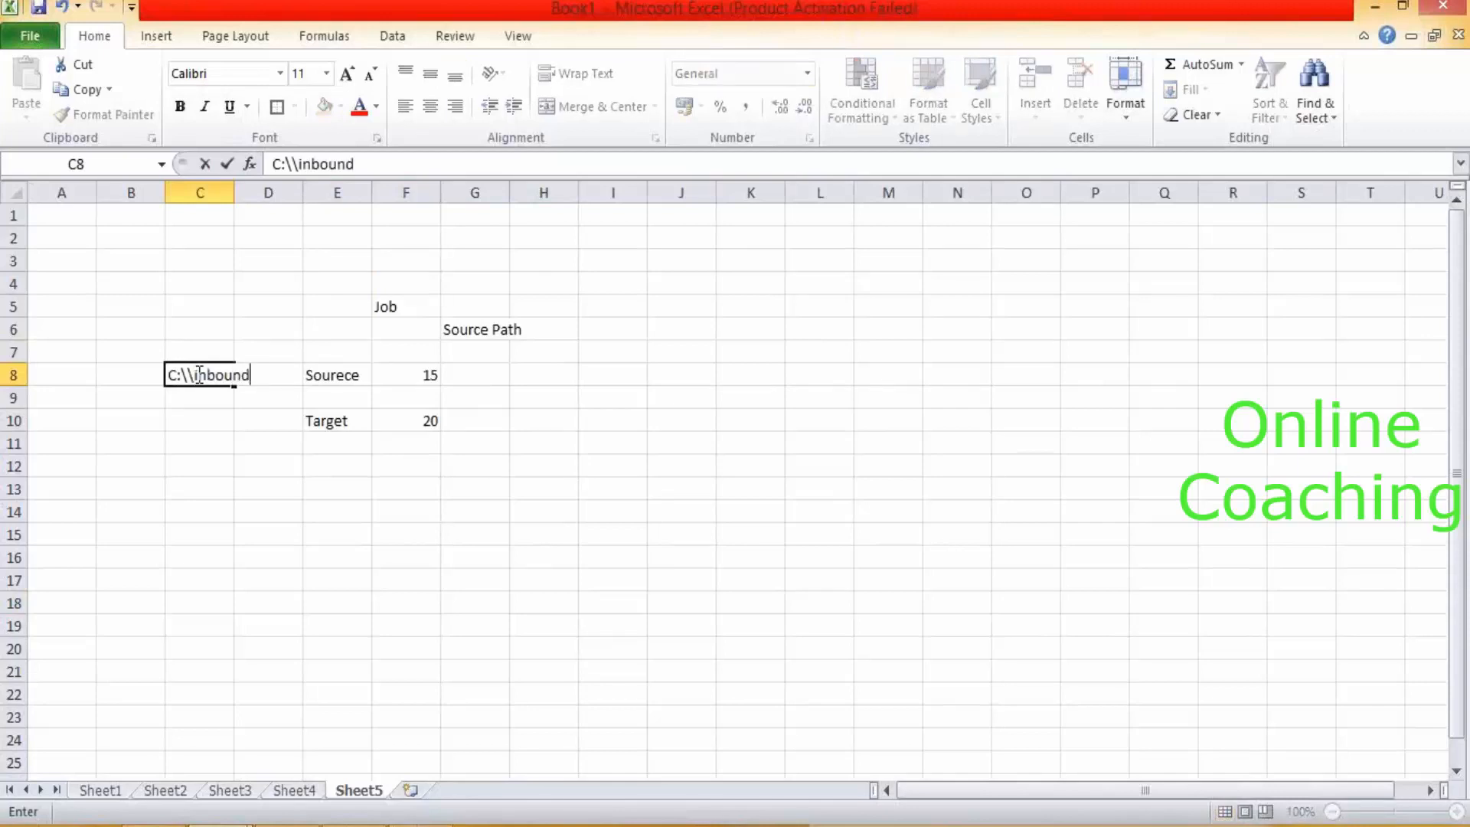
pyautogui.write('Dir\\')
pyautogui.click(443, 378)
pyautogui.click(211, 383)
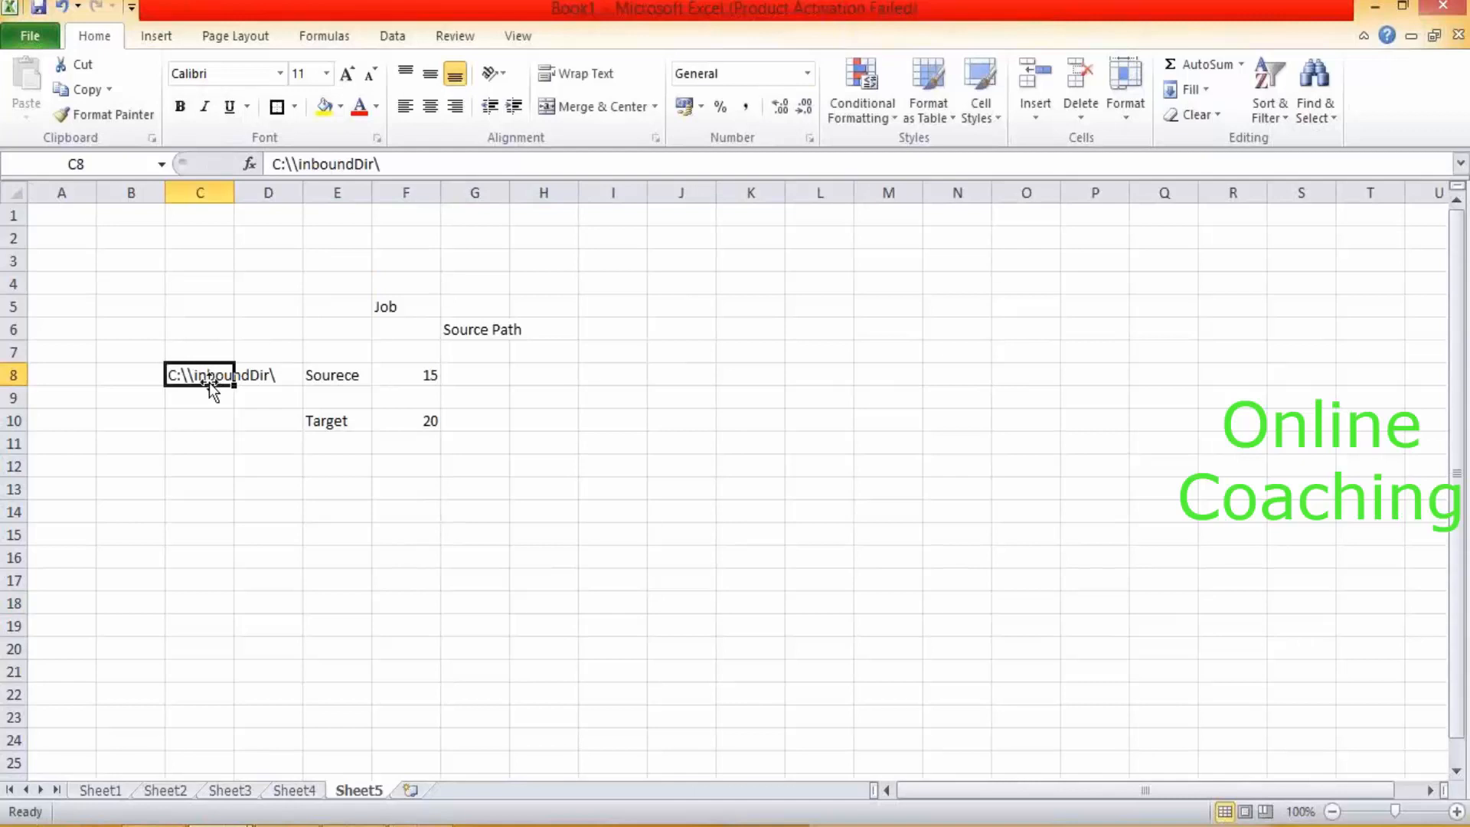
pyautogui.click(341, 383)
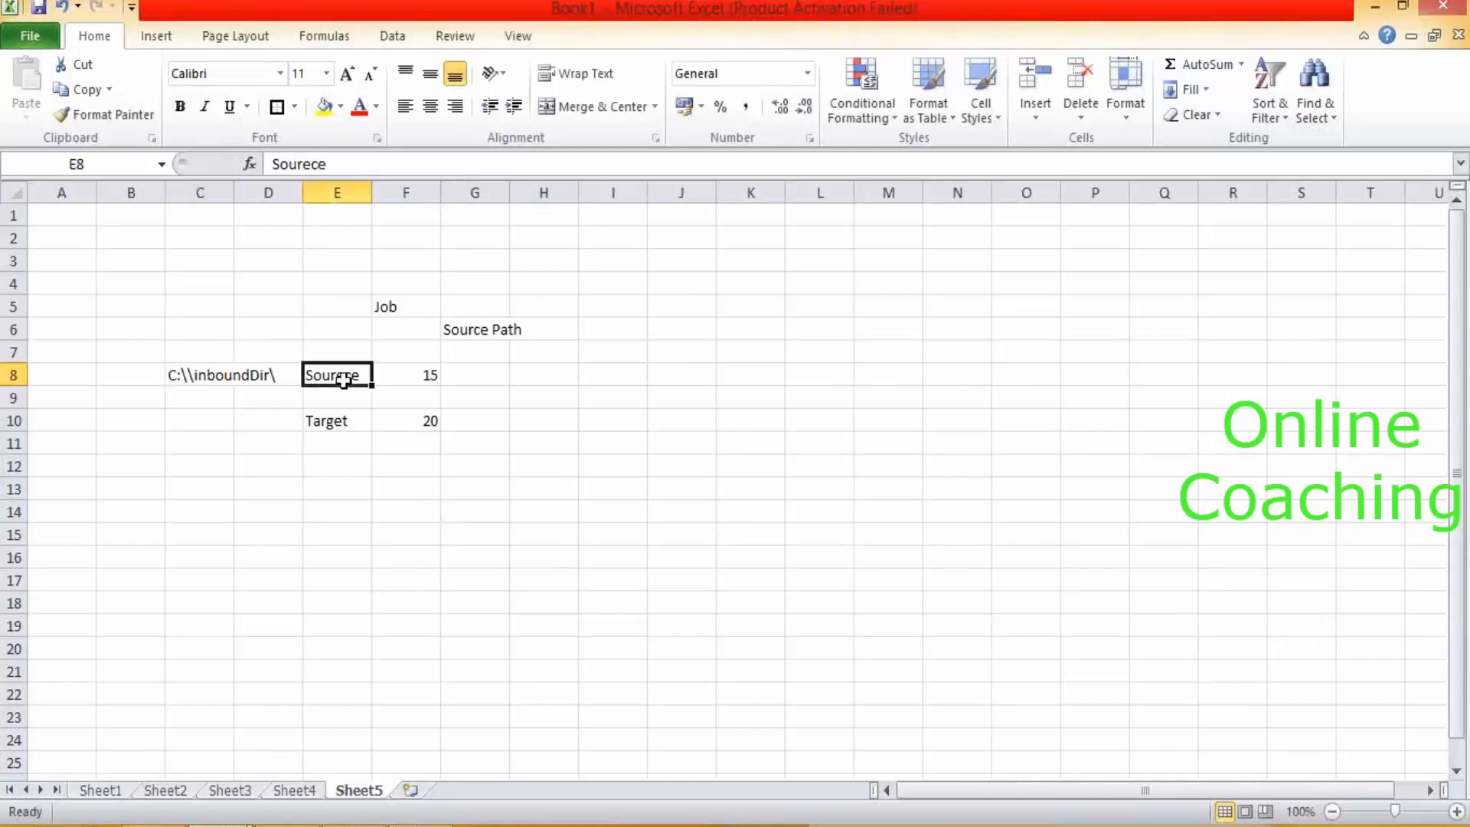
pyautogui.click(346, 441)
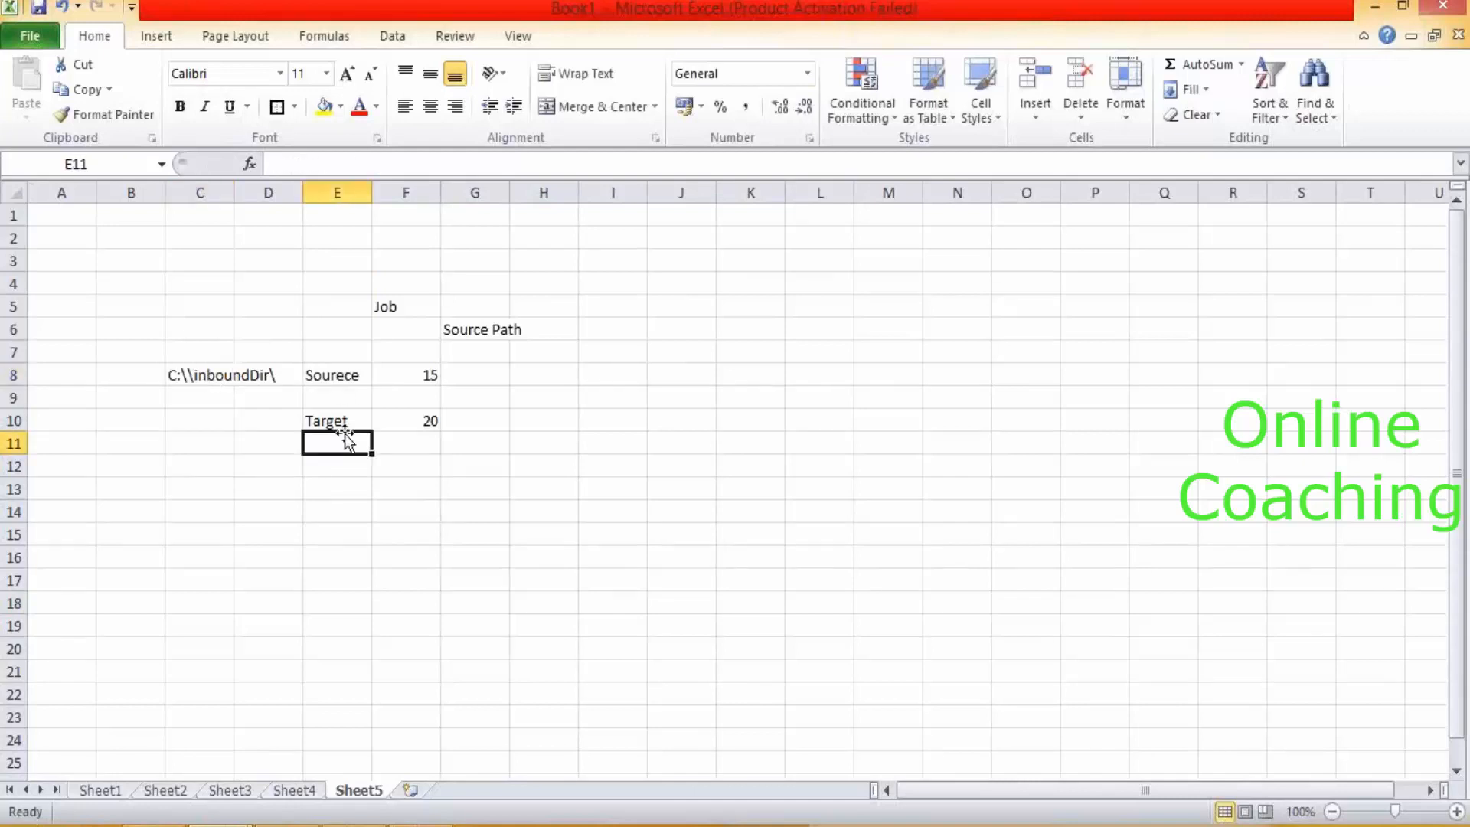
# Enter the global variable name $GV_INPATH in B8, next to the directory path.
pyautogui.click(138, 375)
pyautogui.write('$GV')
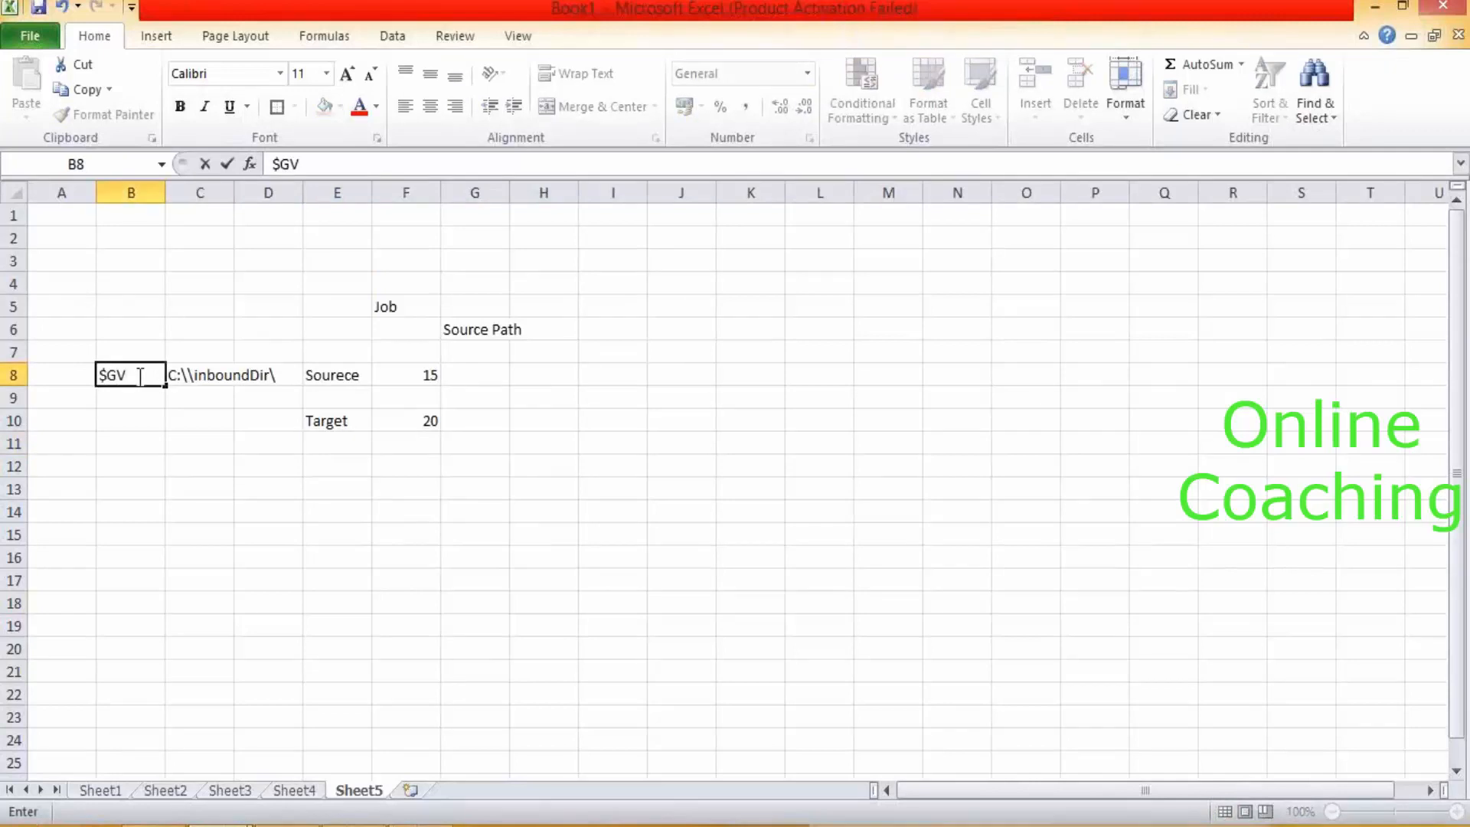
pyautogui.write('_INPAS')
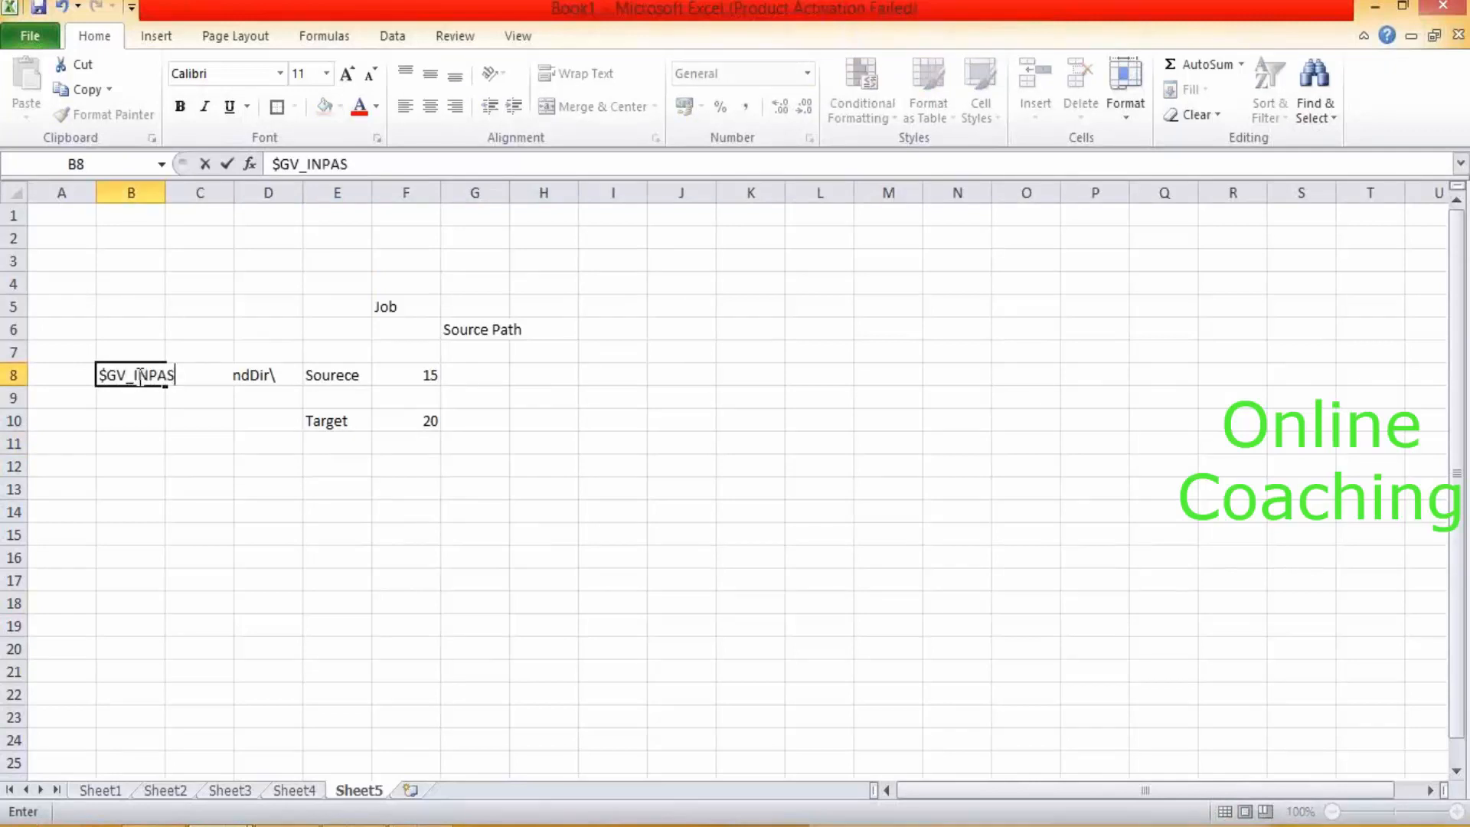
pyautogui.press('BackSpace')
pyautogui.press('BackSpace')
pyautogui.write('ATH')
pyautogui.click(172, 506)
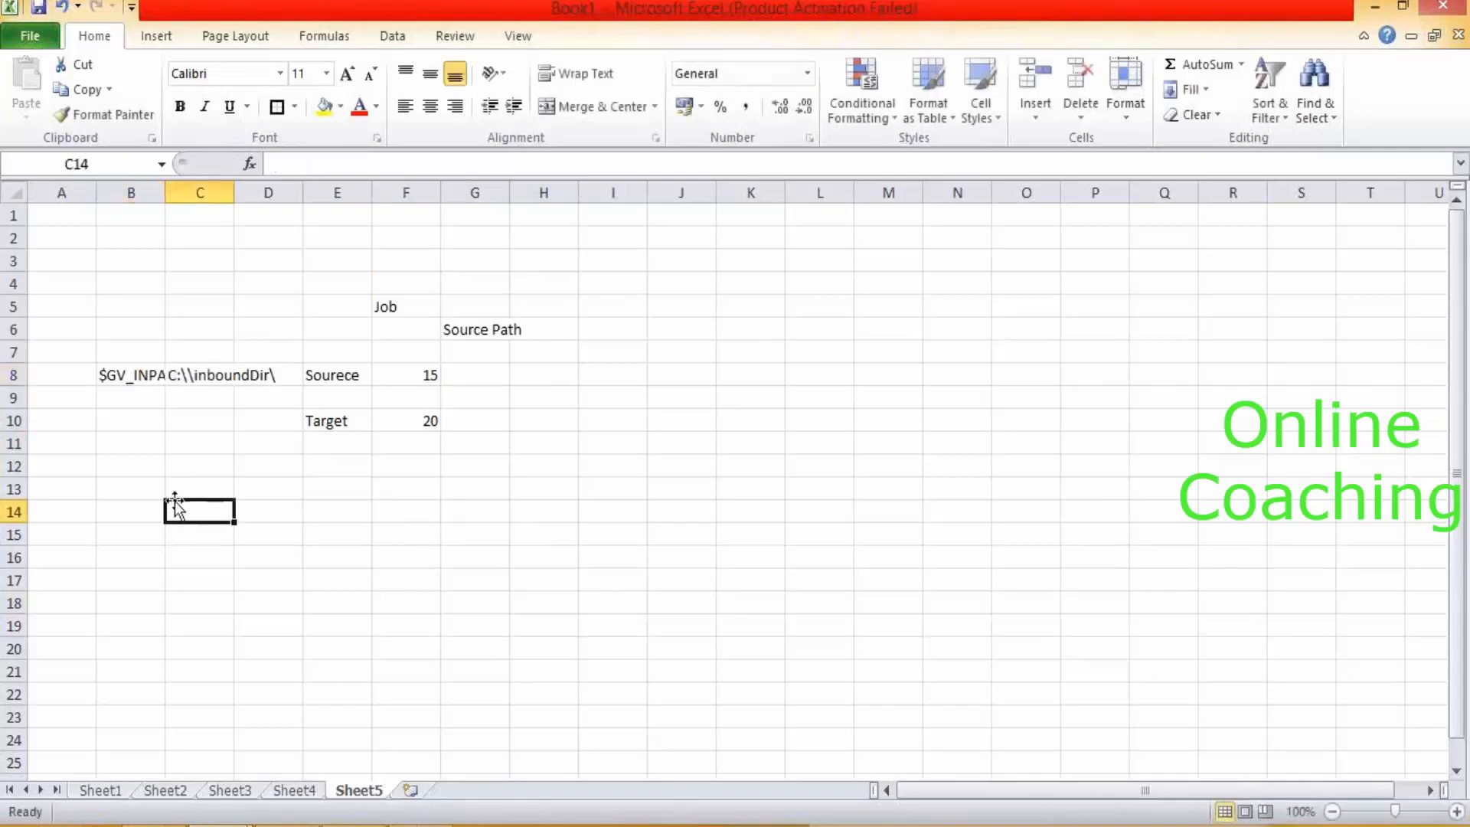
# Move the variable name from B8 to A8.
pyautogui.click(133, 380)
pyautogui.hotkey('ctrl', 'x')
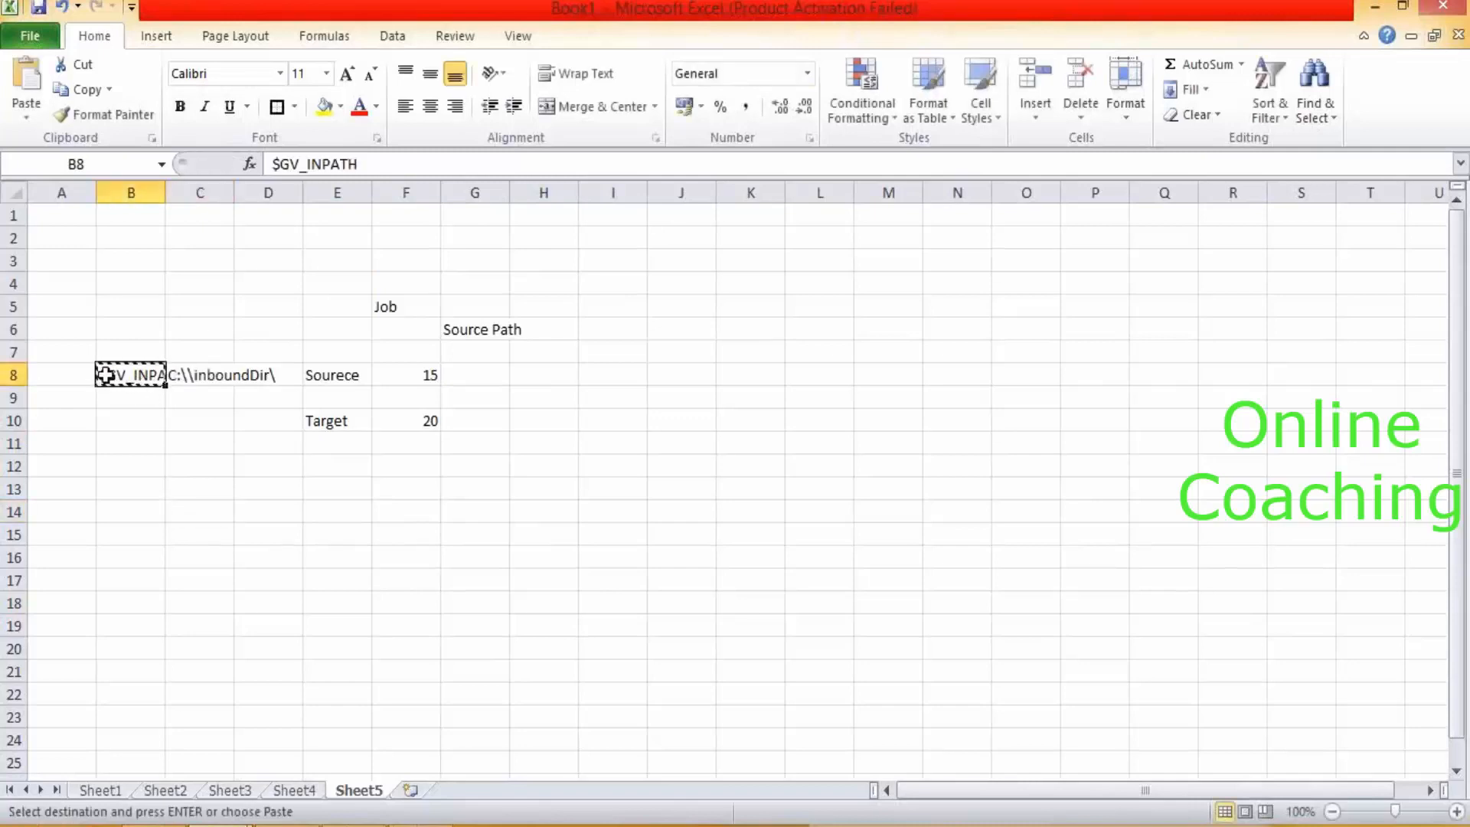
pyautogui.click(72, 375)
pyautogui.hotkey('ctrl', 'v')
pyautogui.click(146, 457)
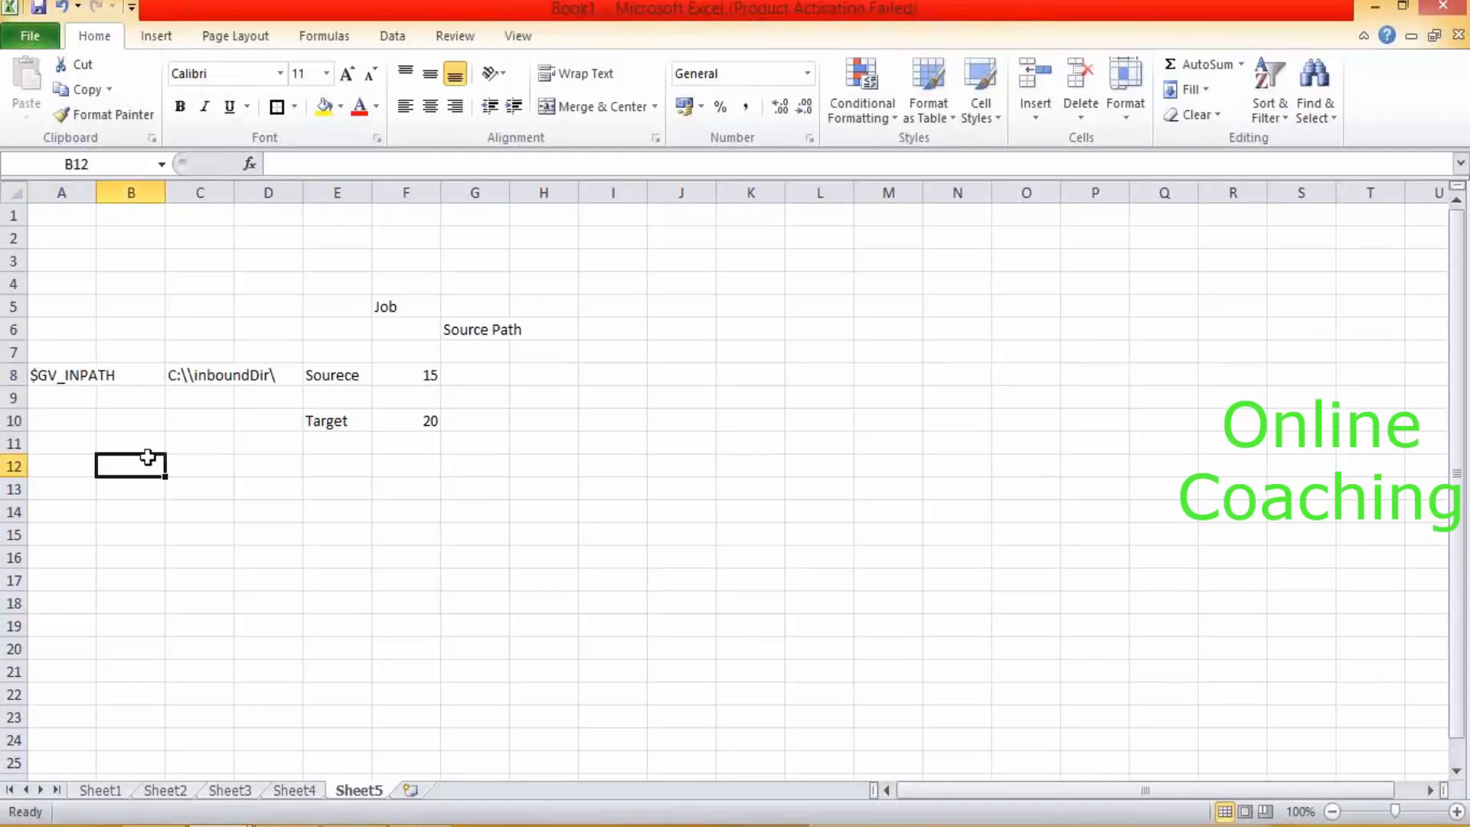
pyautogui.click(209, 376)
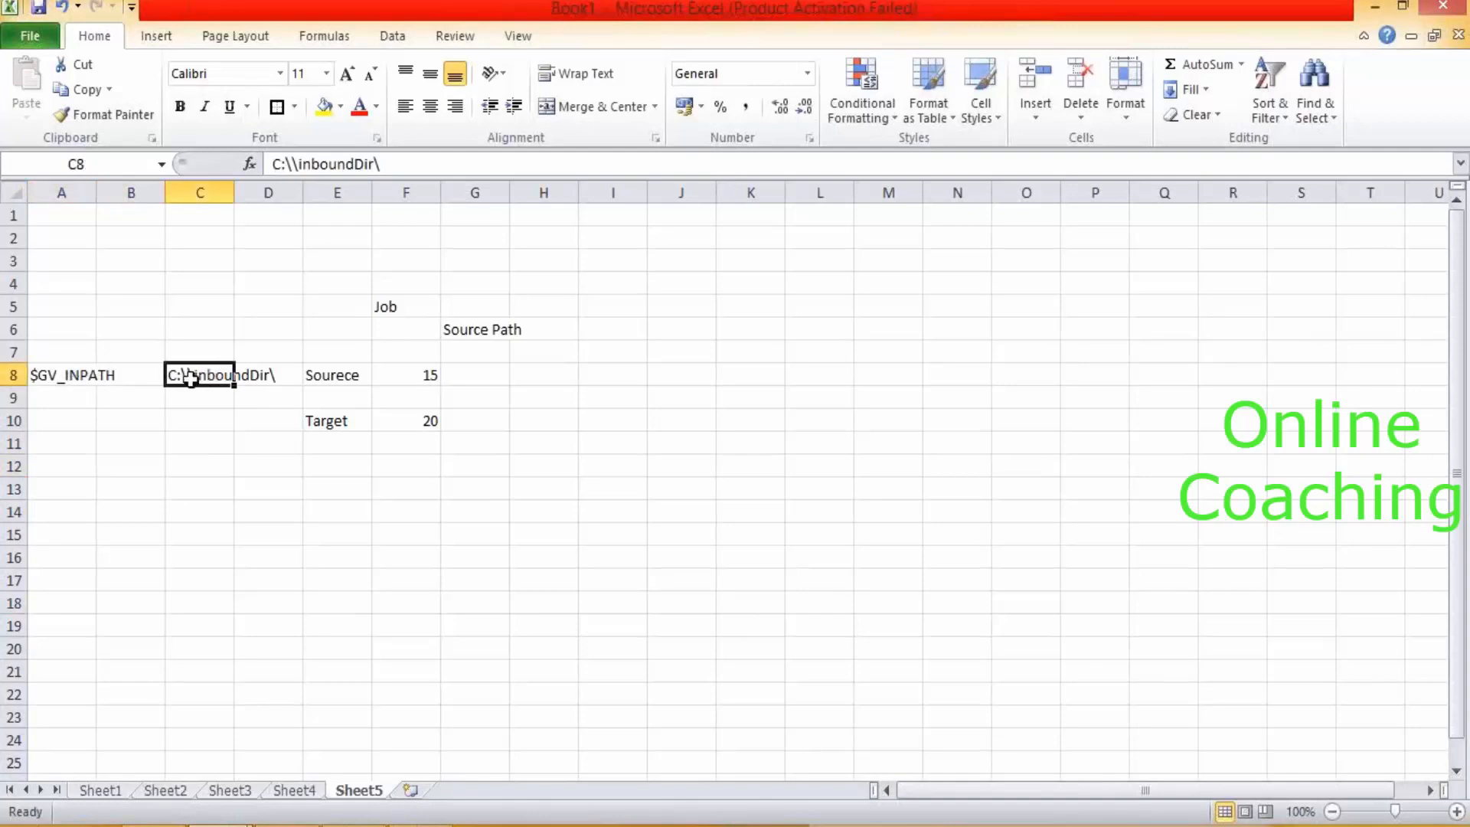
pyautogui.click(66, 369)
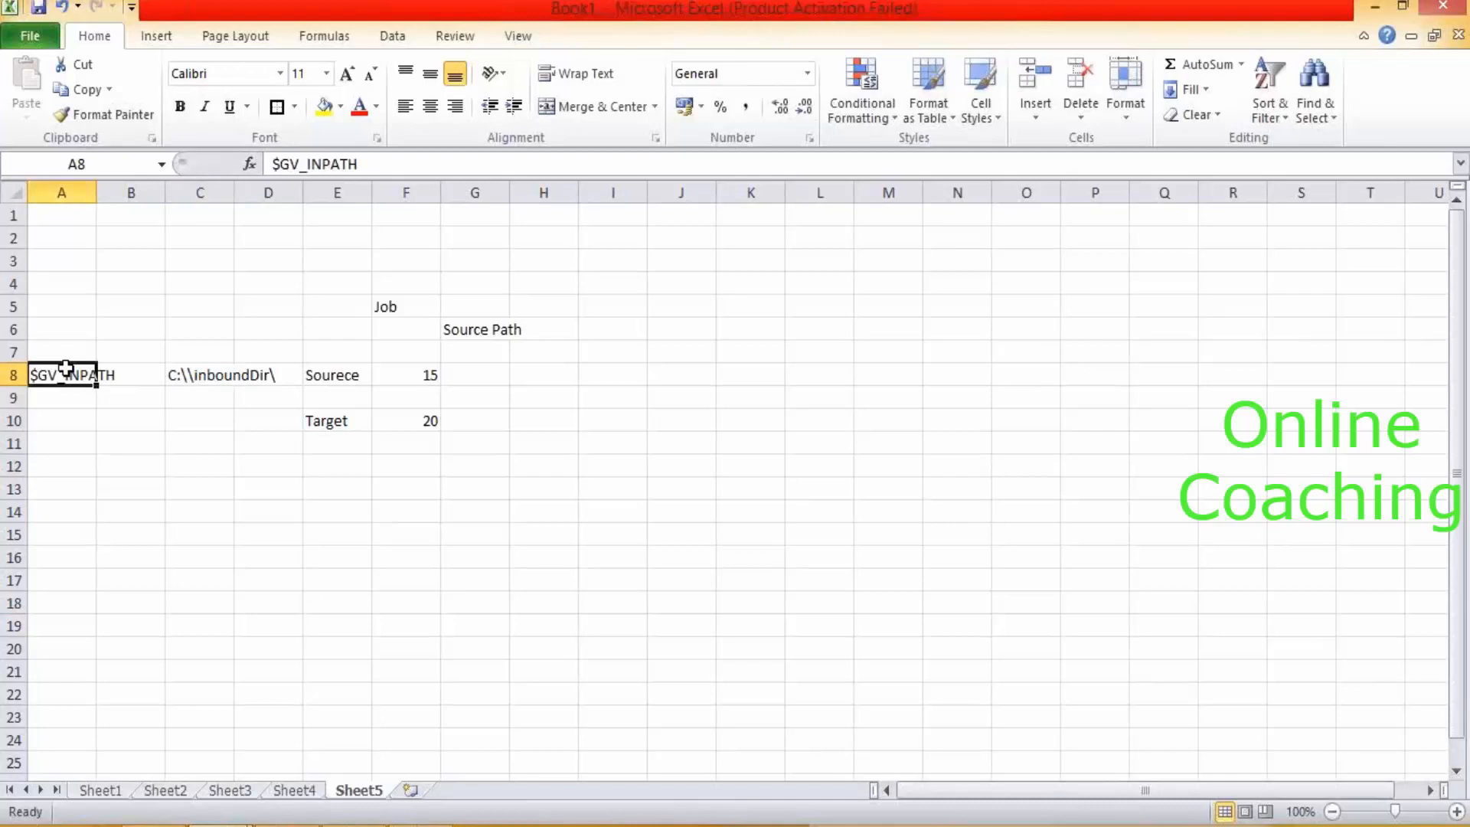
pyautogui.click(346, 374)
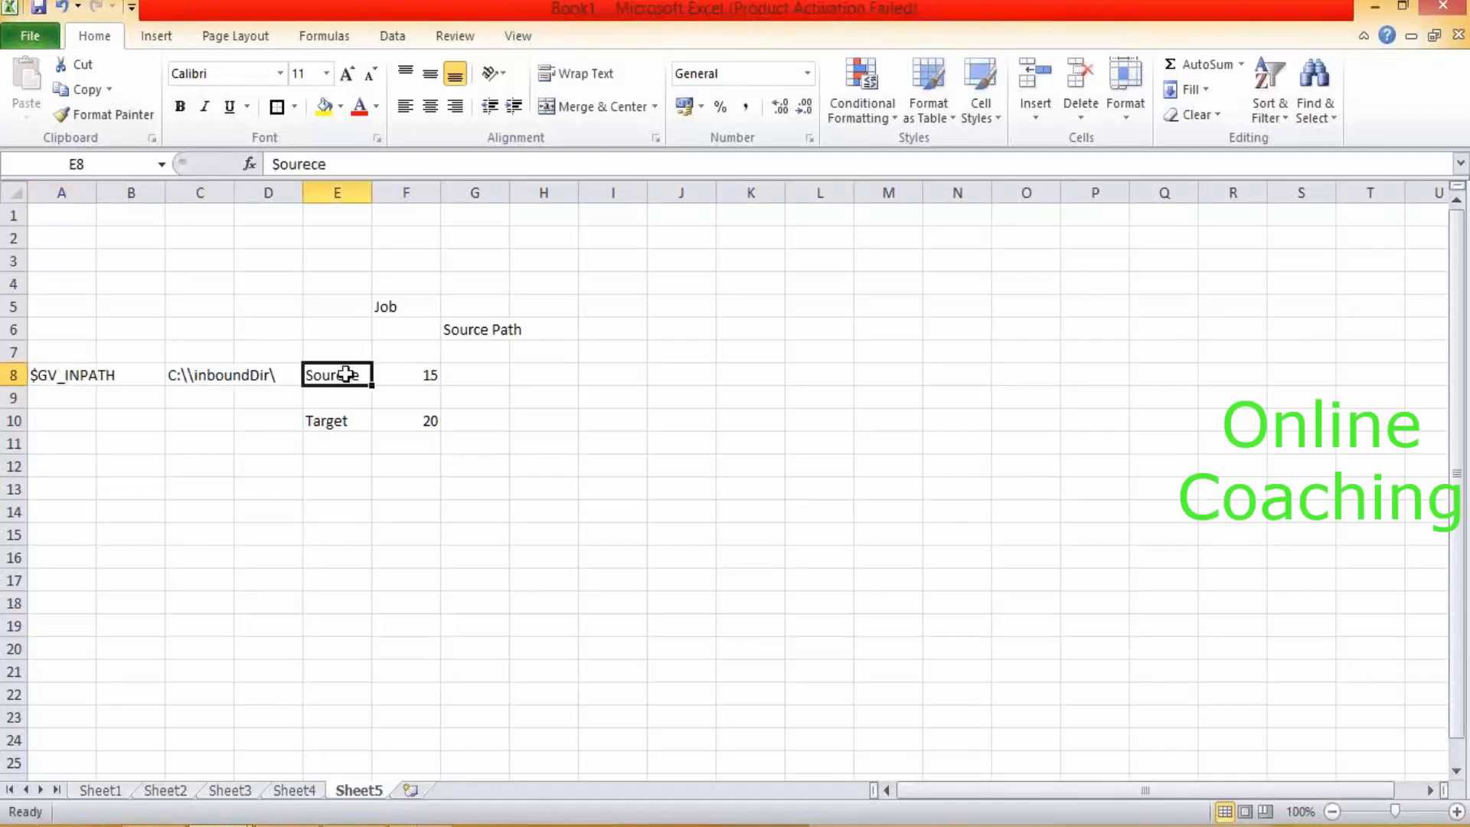
pyautogui.click(329, 420)
pyautogui.click(194, 378)
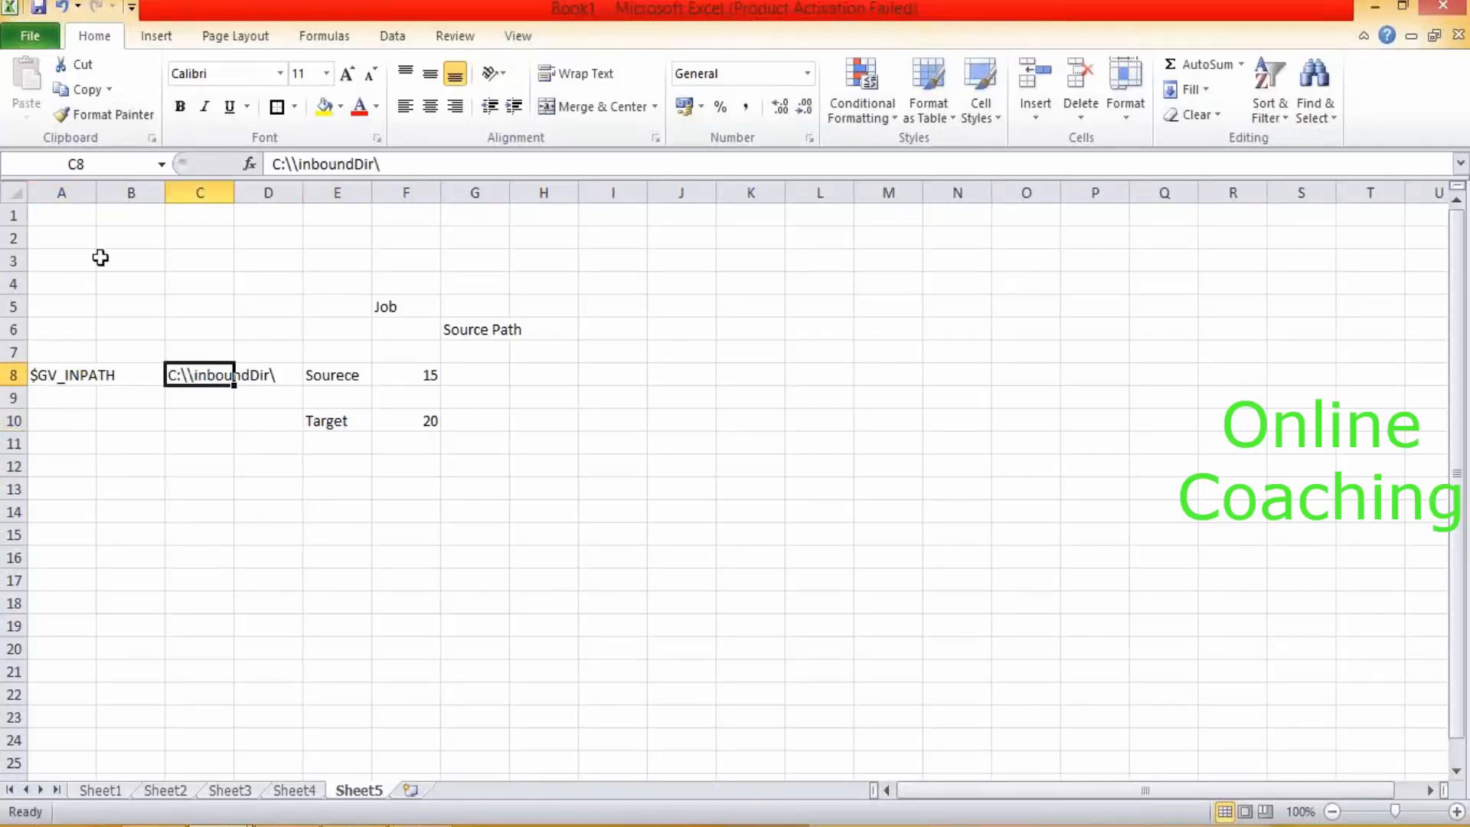
# Enter the variable types Global in C3 and Local in C5.
pyautogui.click(206, 253)
pyautogui.write('z')
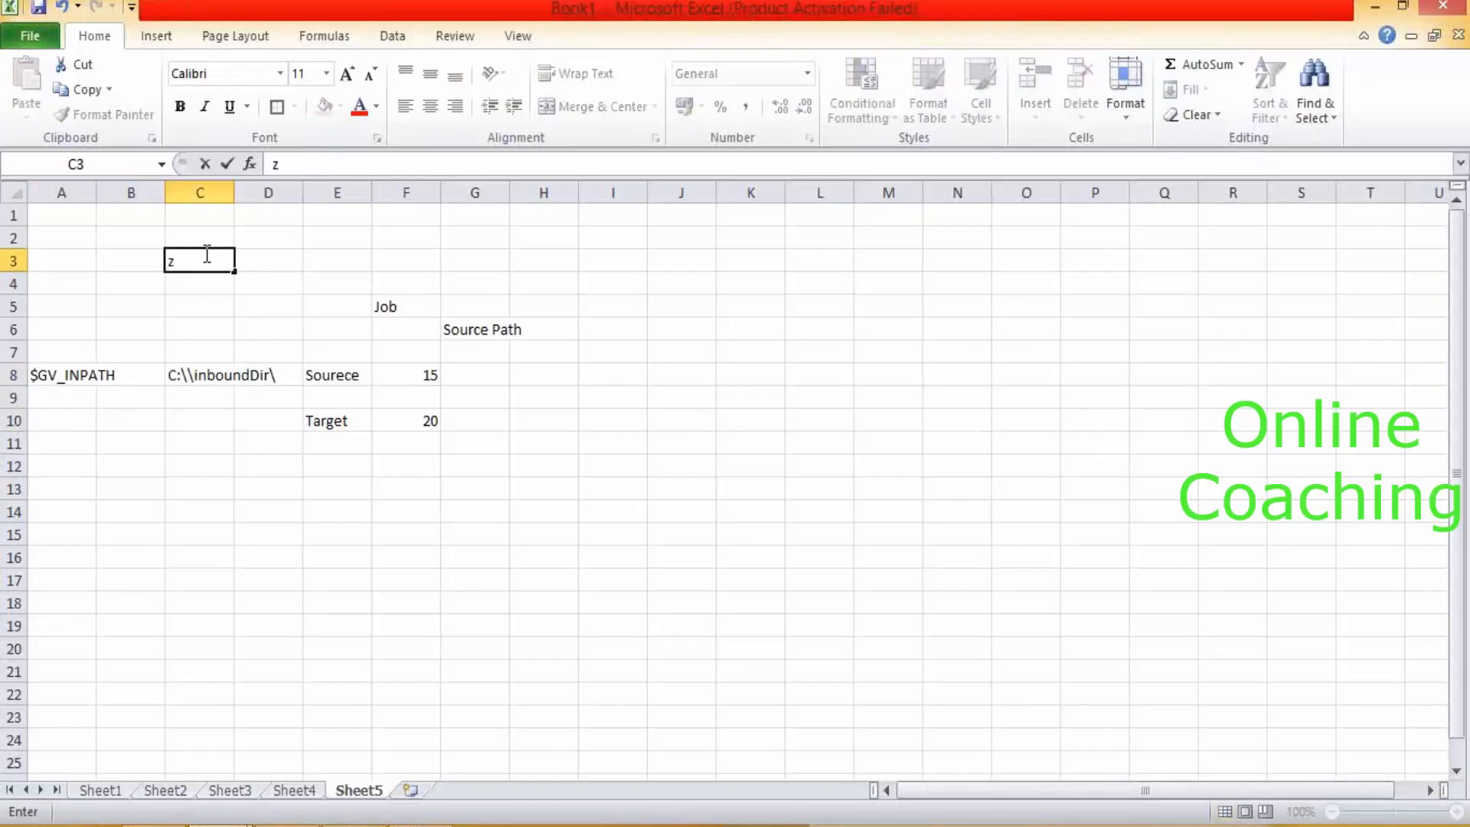
pyautogui.write('Global')
pyautogui.press('BackSpace')
pyautogui.press('BackSpace')
pyautogui.press('BackSpace')
pyautogui.press('BackSpace')
pyautogui.press('BackSpace')
pyautogui.press('BackSpace')
pyautogui.press('BackSpace')
pyautogui.write('Global')
pyautogui.press('Return')
pyautogui.press('Down')
pyautogui.write('Local')
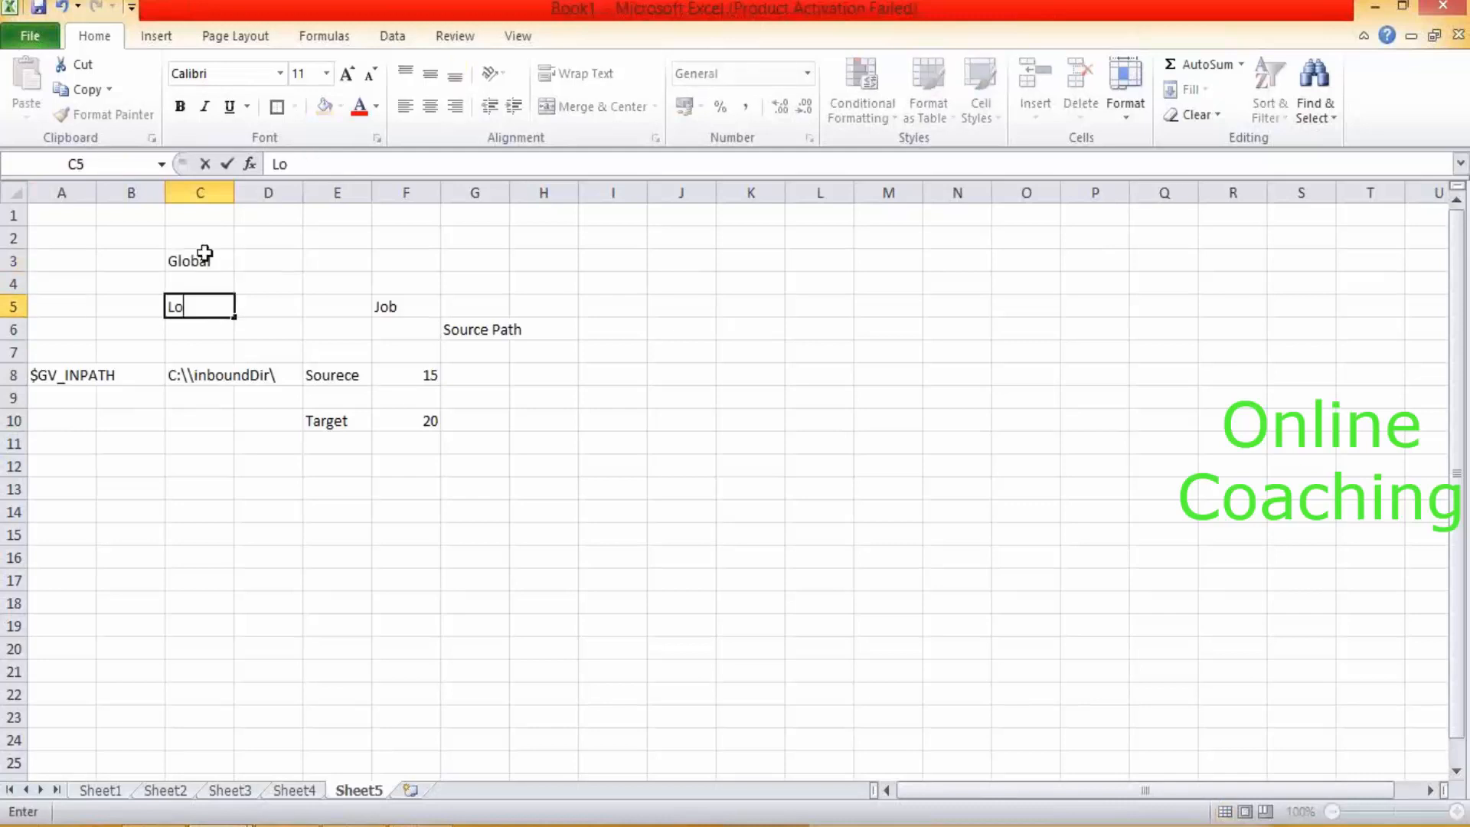
# Note the variable scopes by entering Job level in D3 beside Global and DF in D5 beside Local.
pyautogui.click(241, 264)
pyautogui.write('Job level')
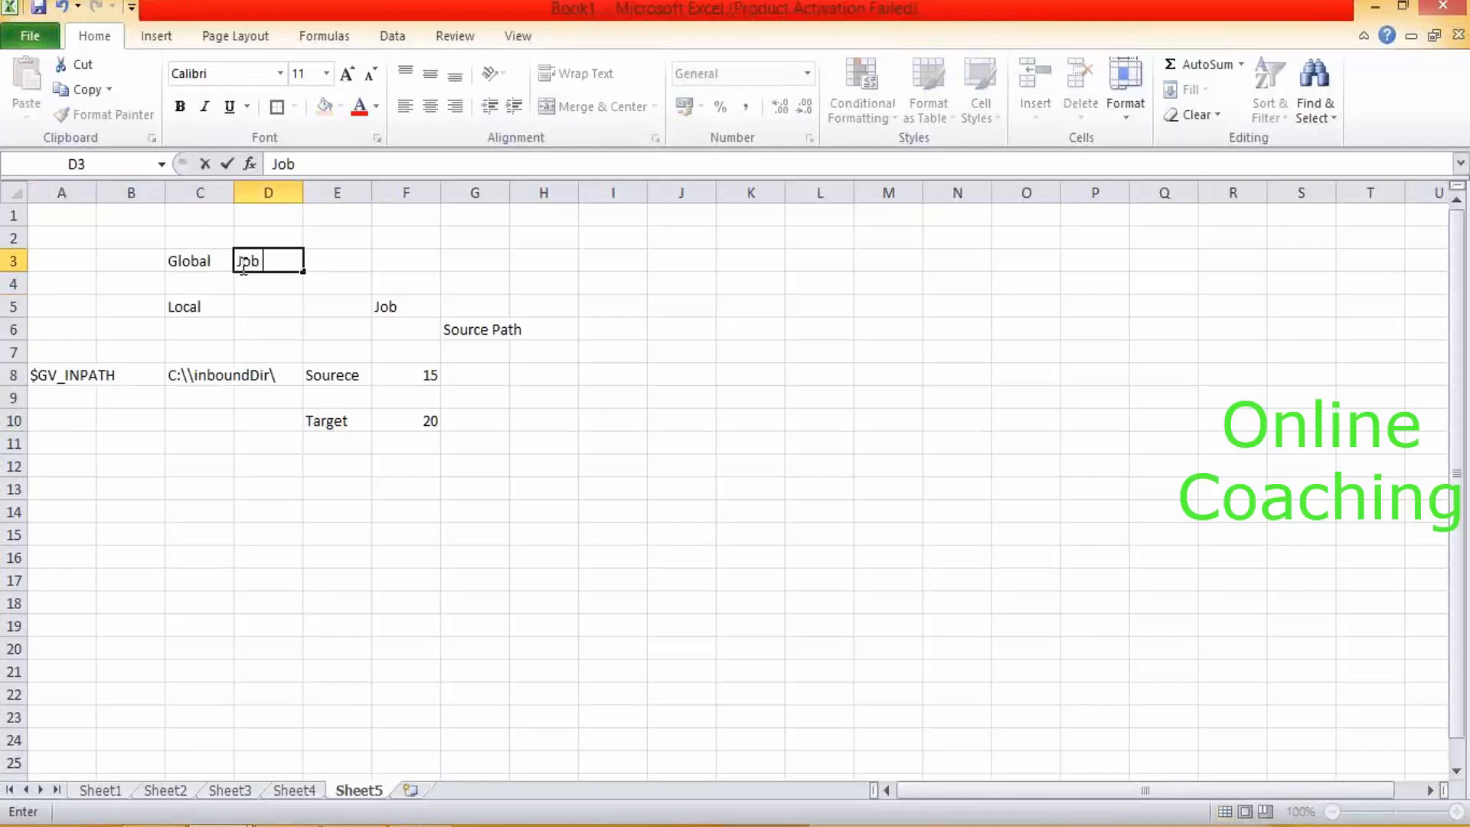
pyautogui.click(358, 261)
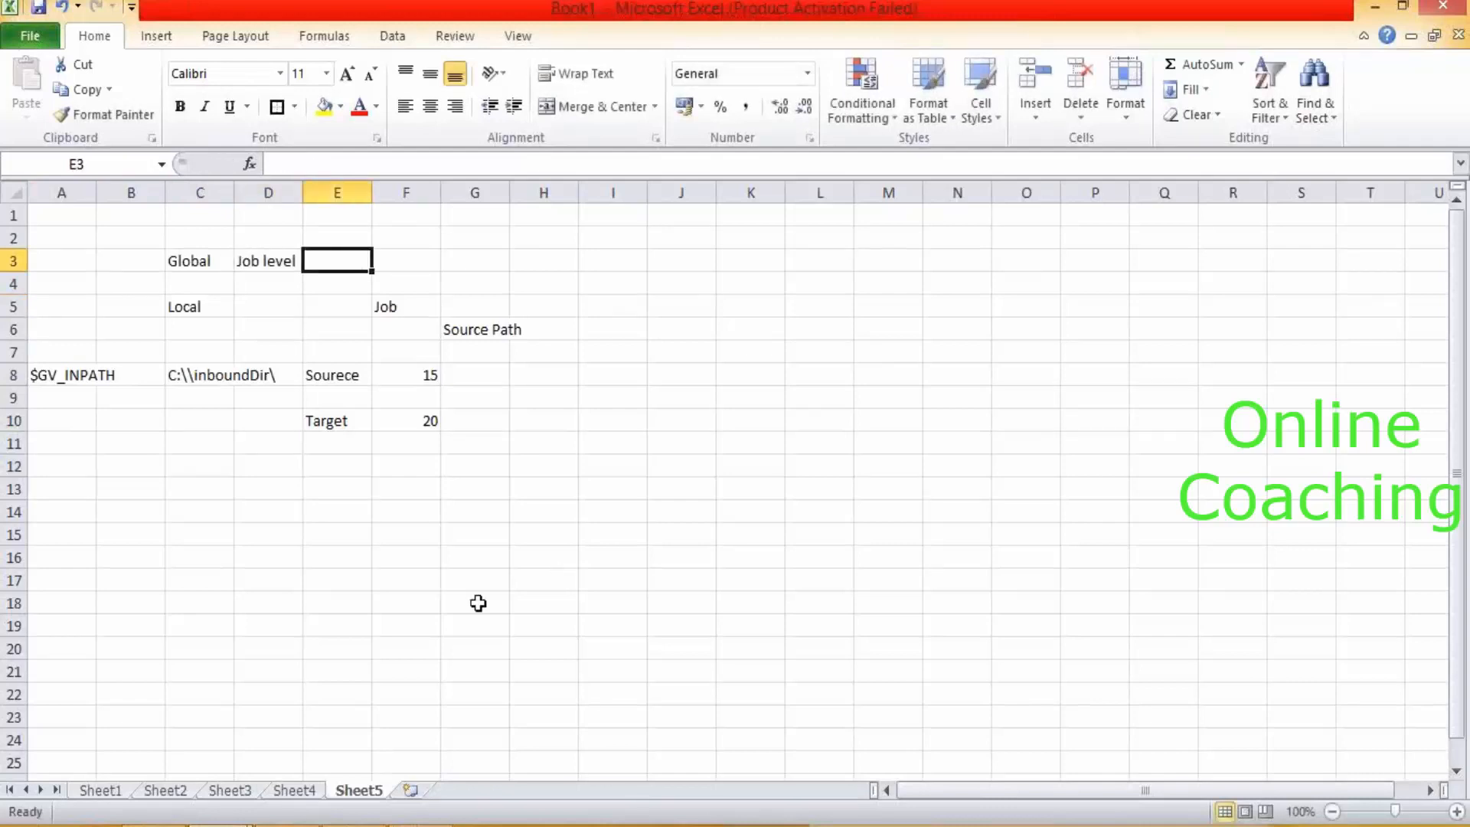
pyautogui.keyDown('shift'); pyautogui.click(408, 635); pyautogui.keyUp('shift')
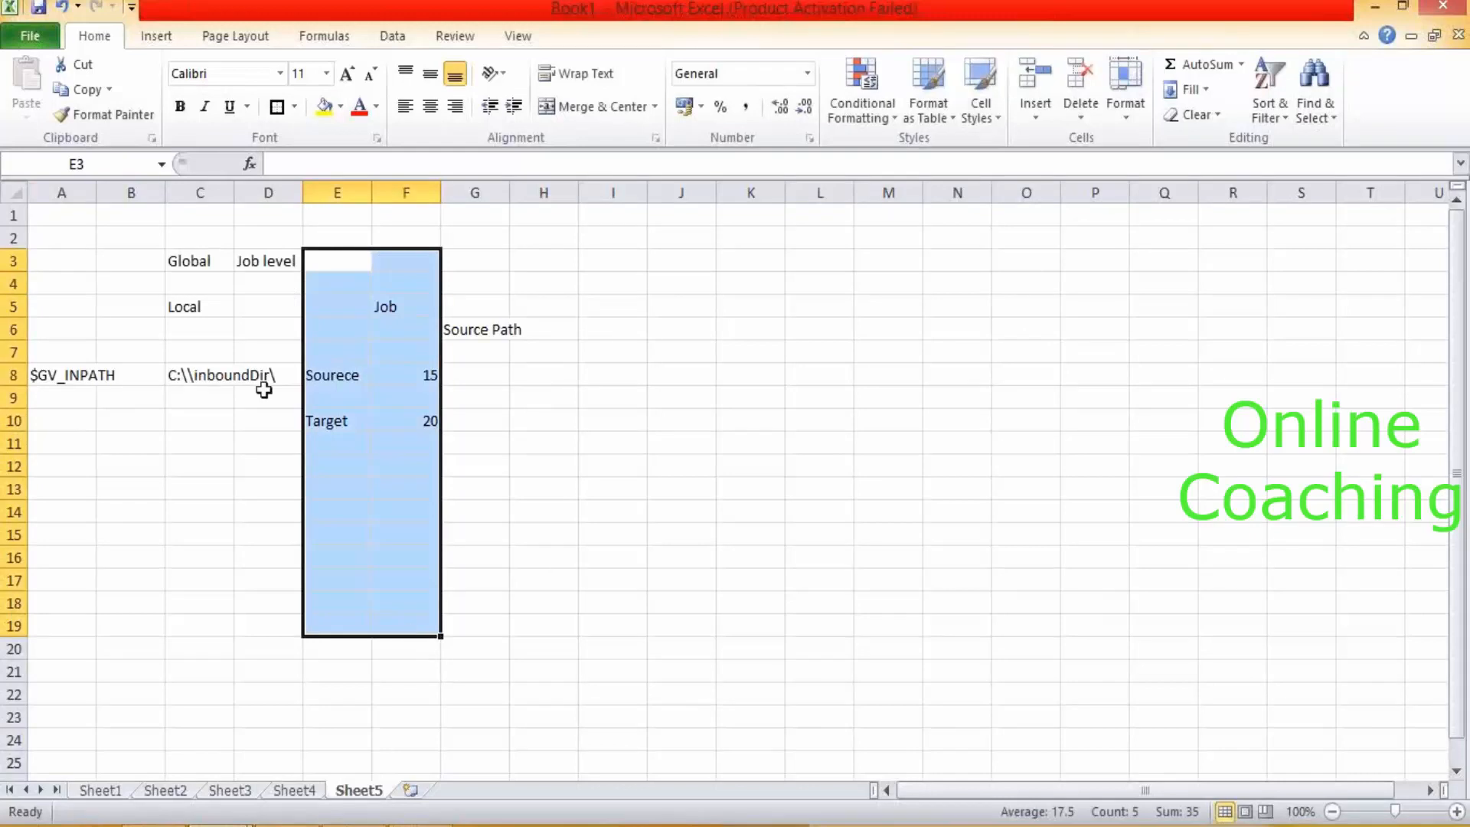
pyautogui.click(219, 305)
pyautogui.click(250, 304)
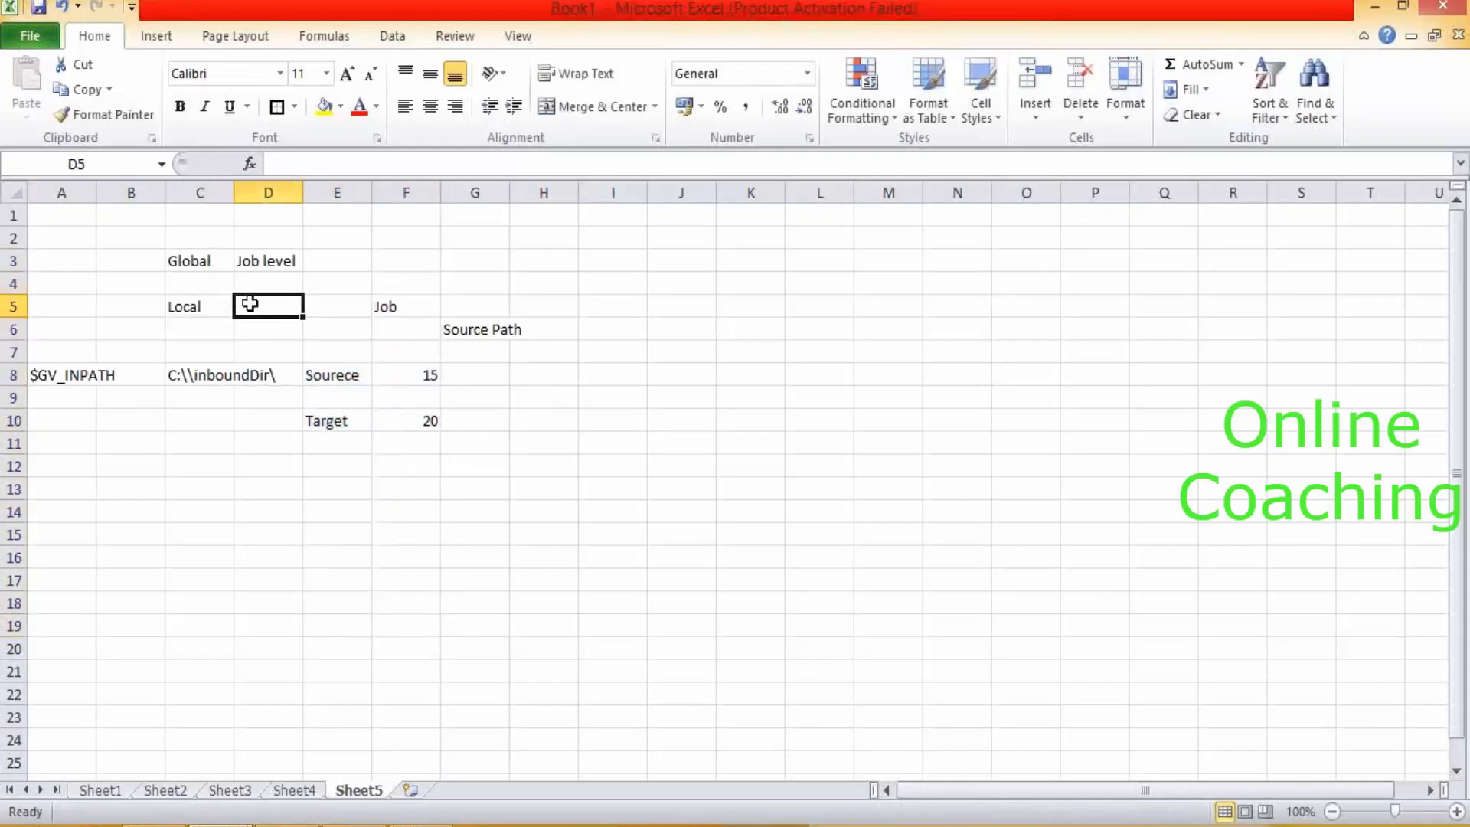
pyautogui.write('FD')
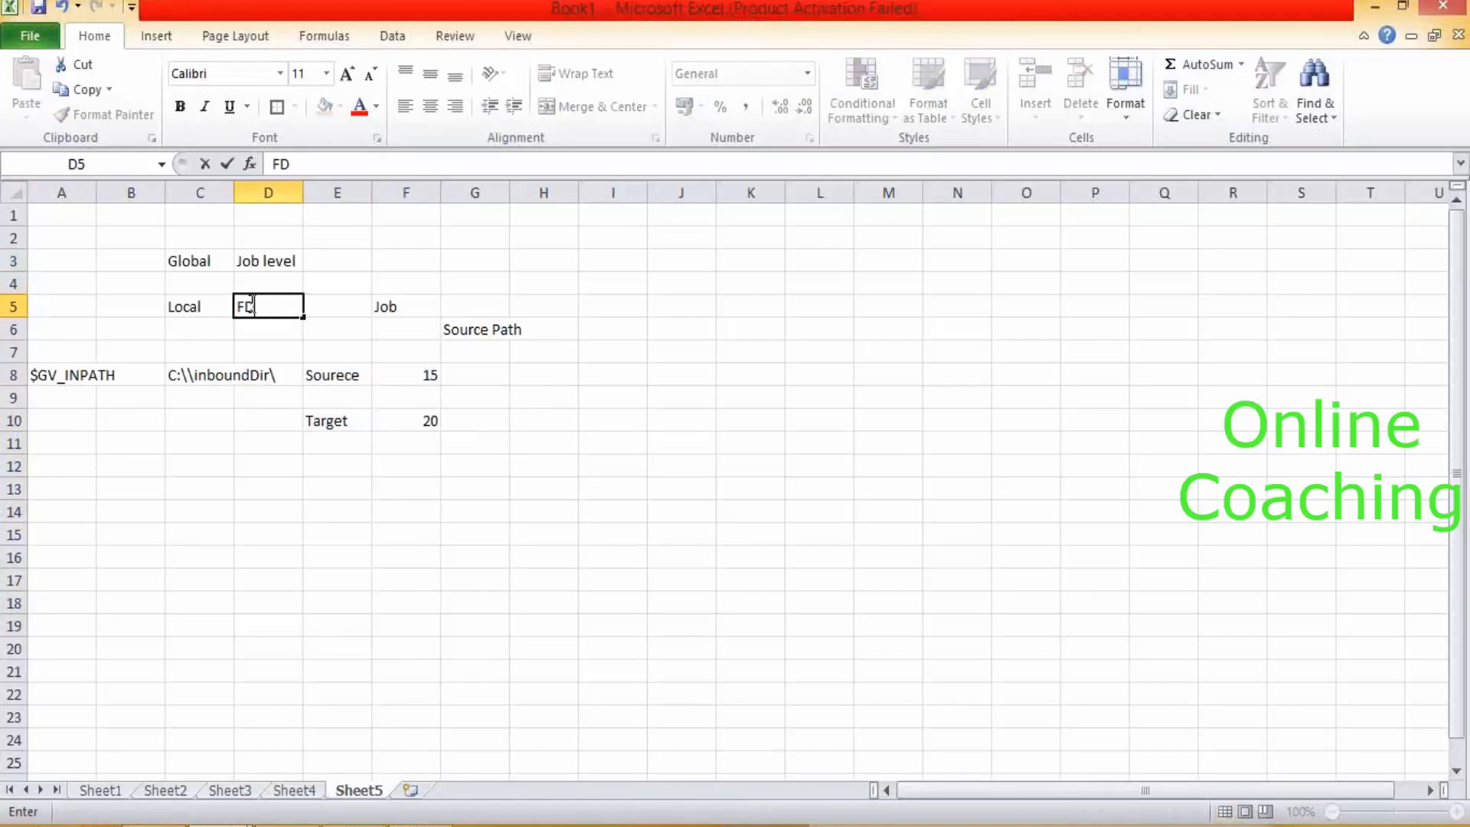
pyautogui.press('BackSpace')
pyautogui.press('BackSpace')
pyautogui.write('DF')
pyautogui.click(613, 420)
# List A, B and C in K7, K10 and K13, leaving two blank rows between entries.
pyautogui.click(753, 348)
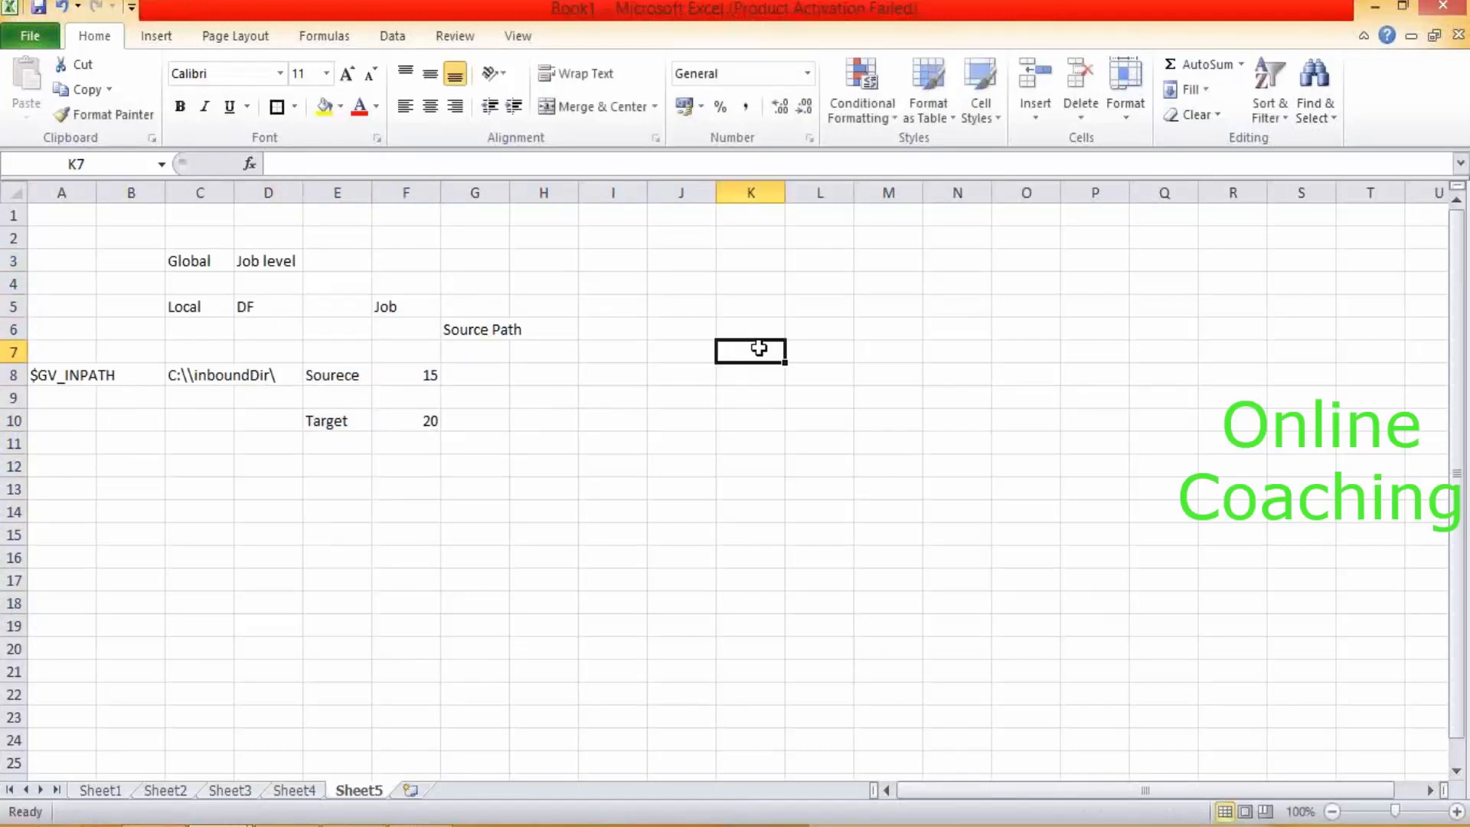
pyautogui.write('A')
pyautogui.press('Return')
pyautogui.press('Return')
pyautogui.press('Return')
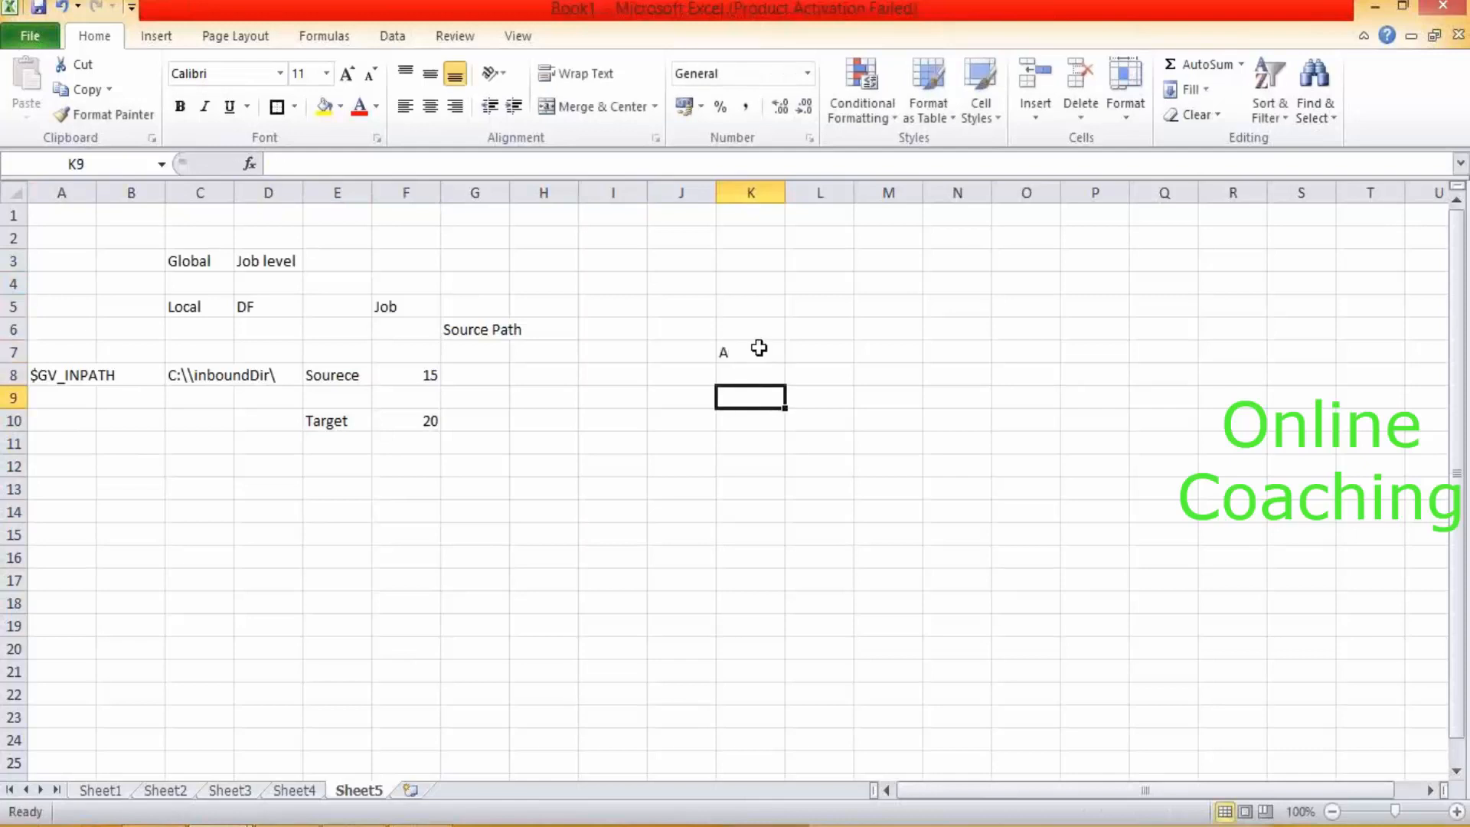
pyautogui.write('B')
pyautogui.press('Return')
pyautogui.press('Return')
pyautogui.press('Return')
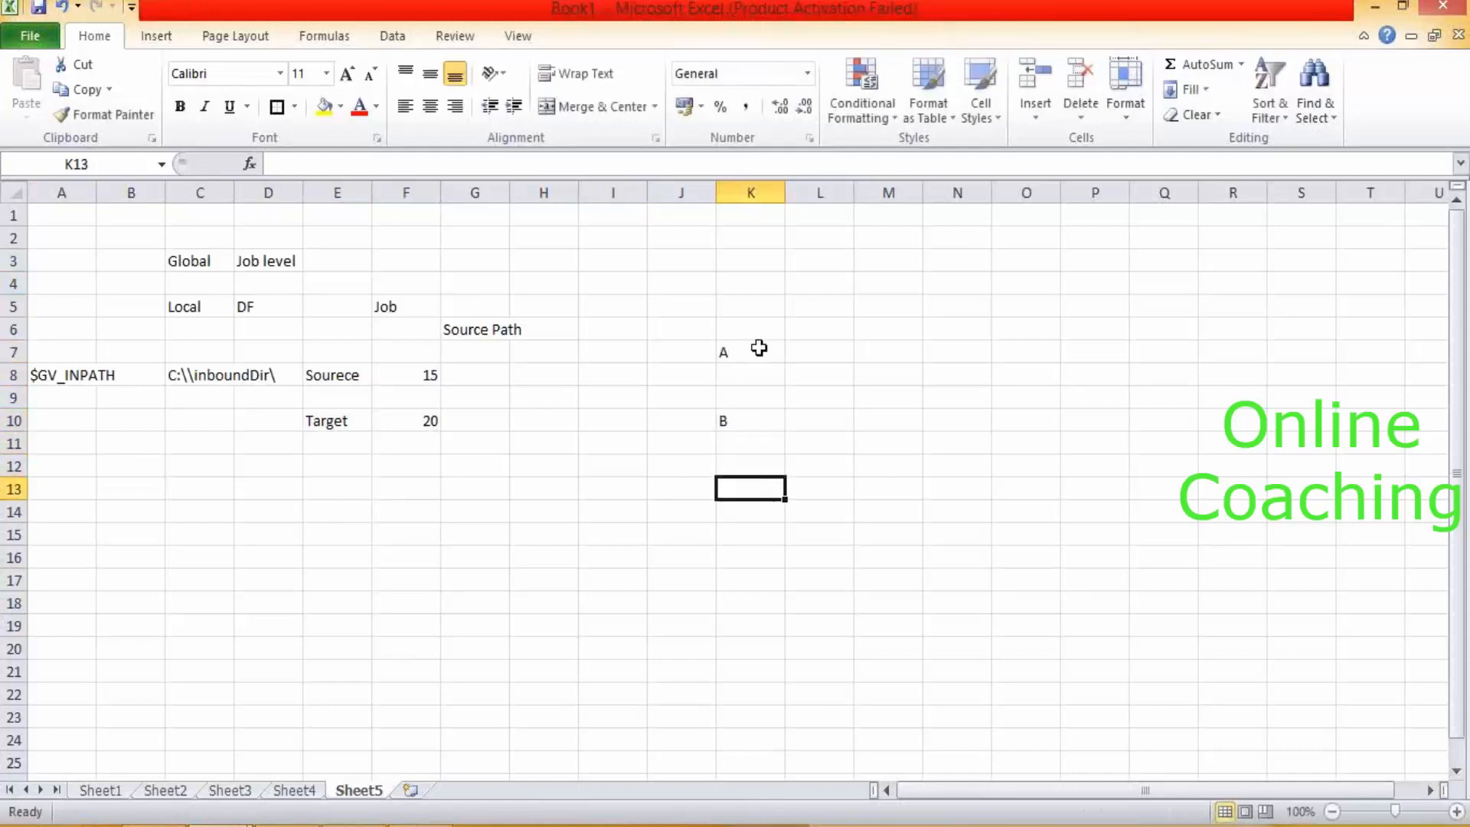
pyautogui.write('C')
pyautogui.press('Return')
# Enter PlantInfo in L7, beside entry A.
pyautogui.click(818, 349)
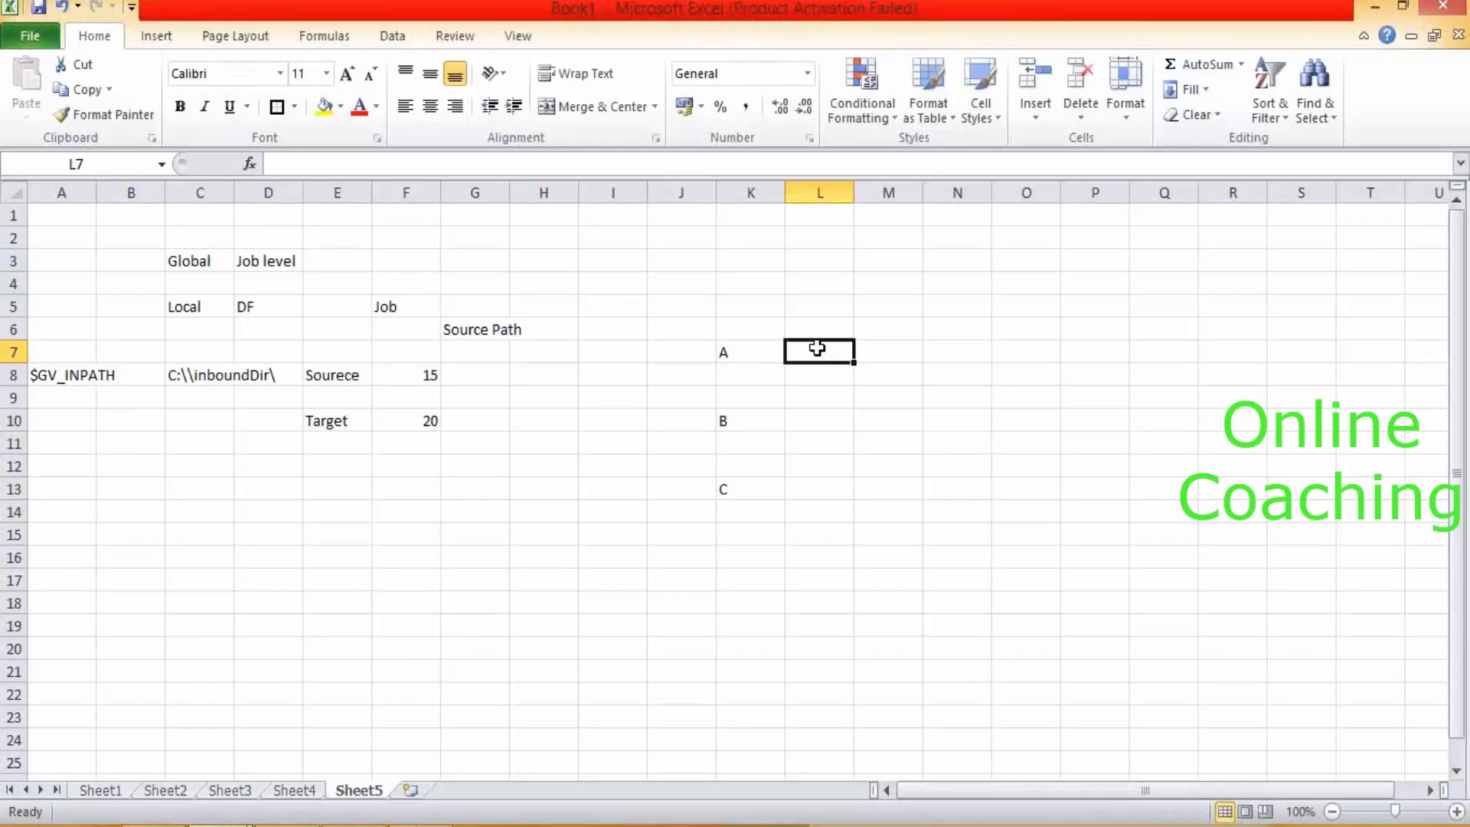
pyautogui.write('P')
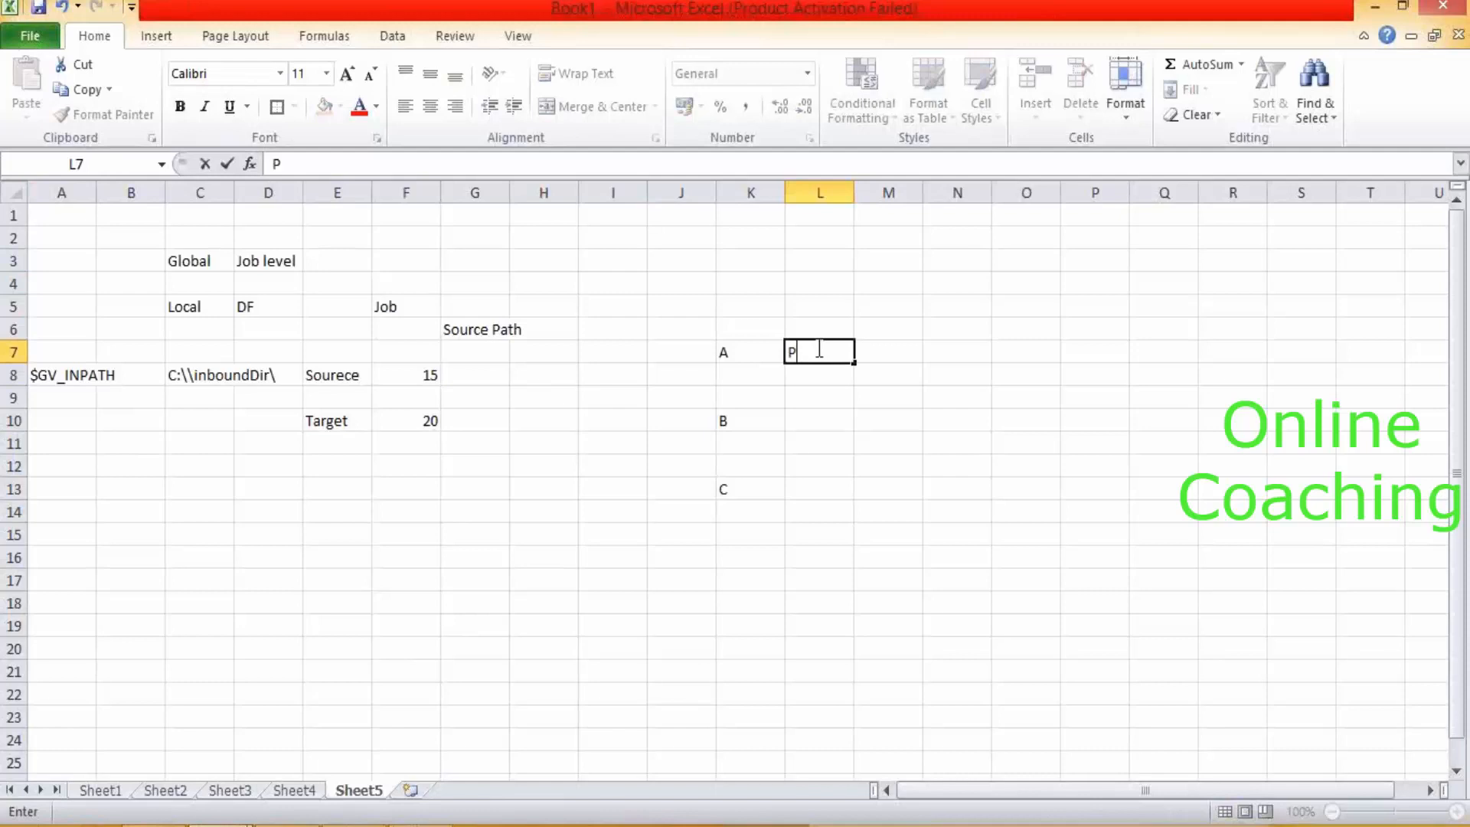
pyautogui.write('lantInfo')
pyautogui.click(909, 355)
pyautogui.moveTo(814, 347); pyautogui.dragTo(815, 396)
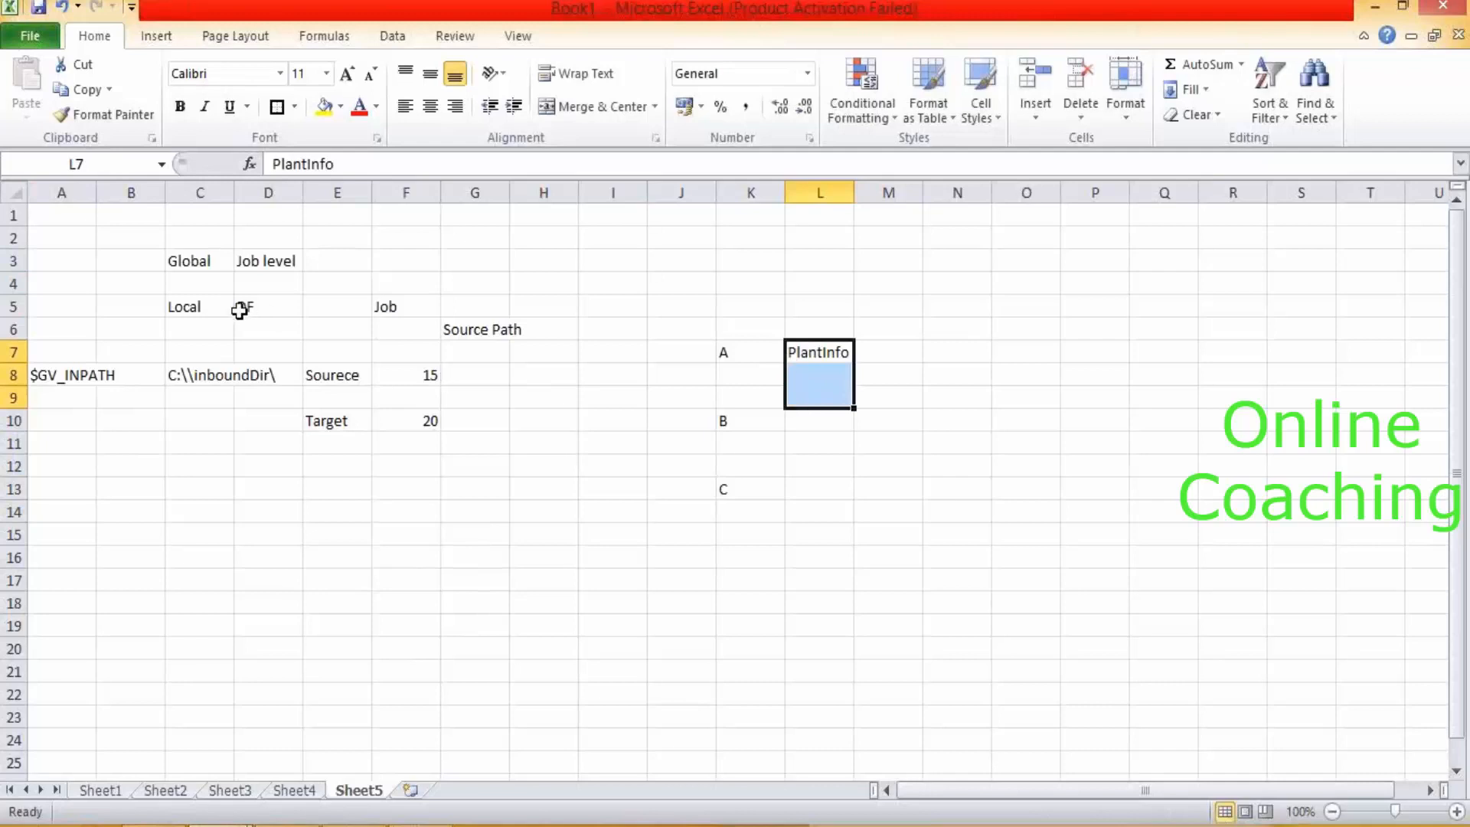
pyautogui.click(820, 439)
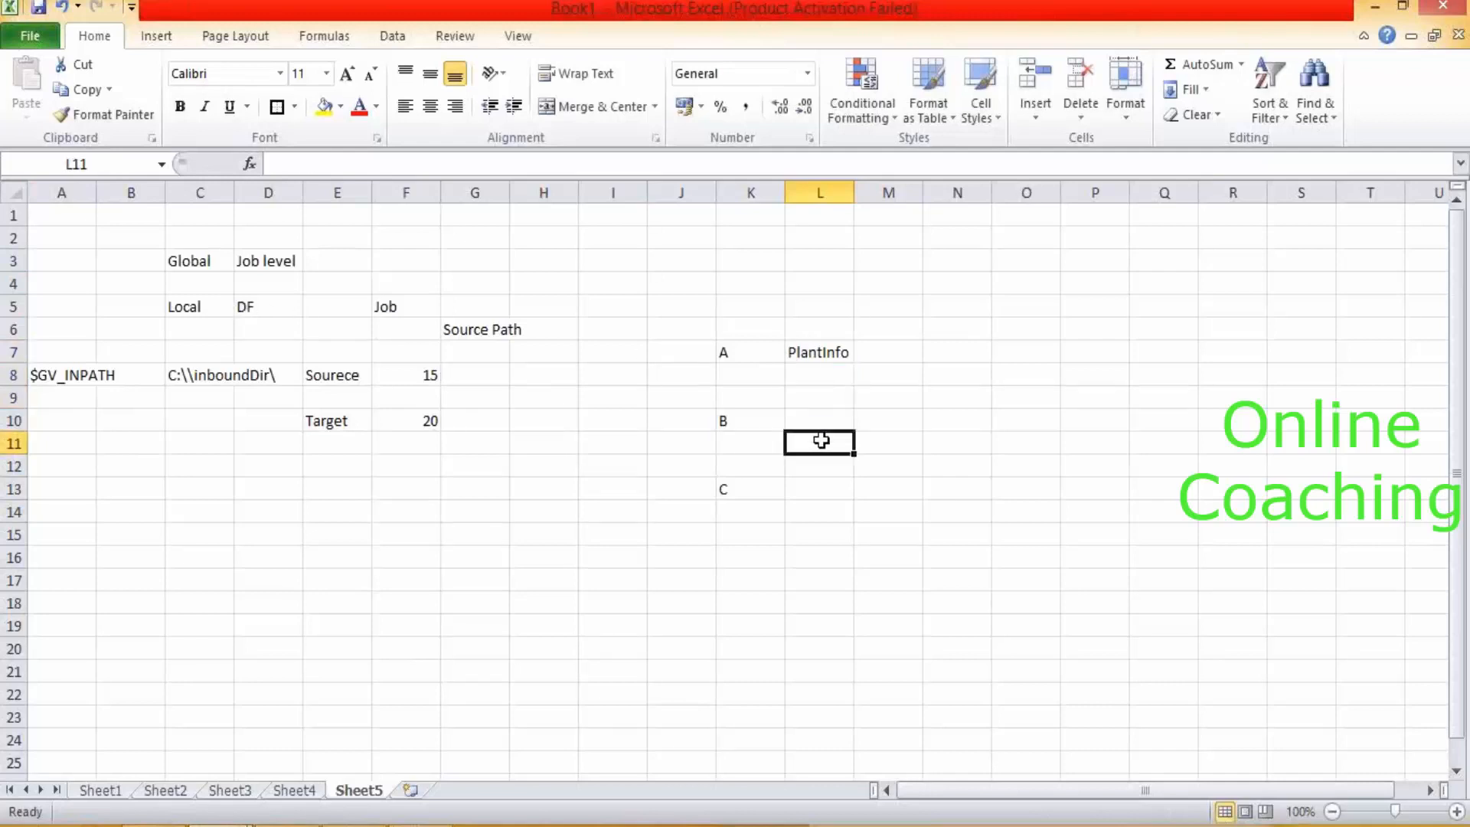
pyautogui.click(812, 420)
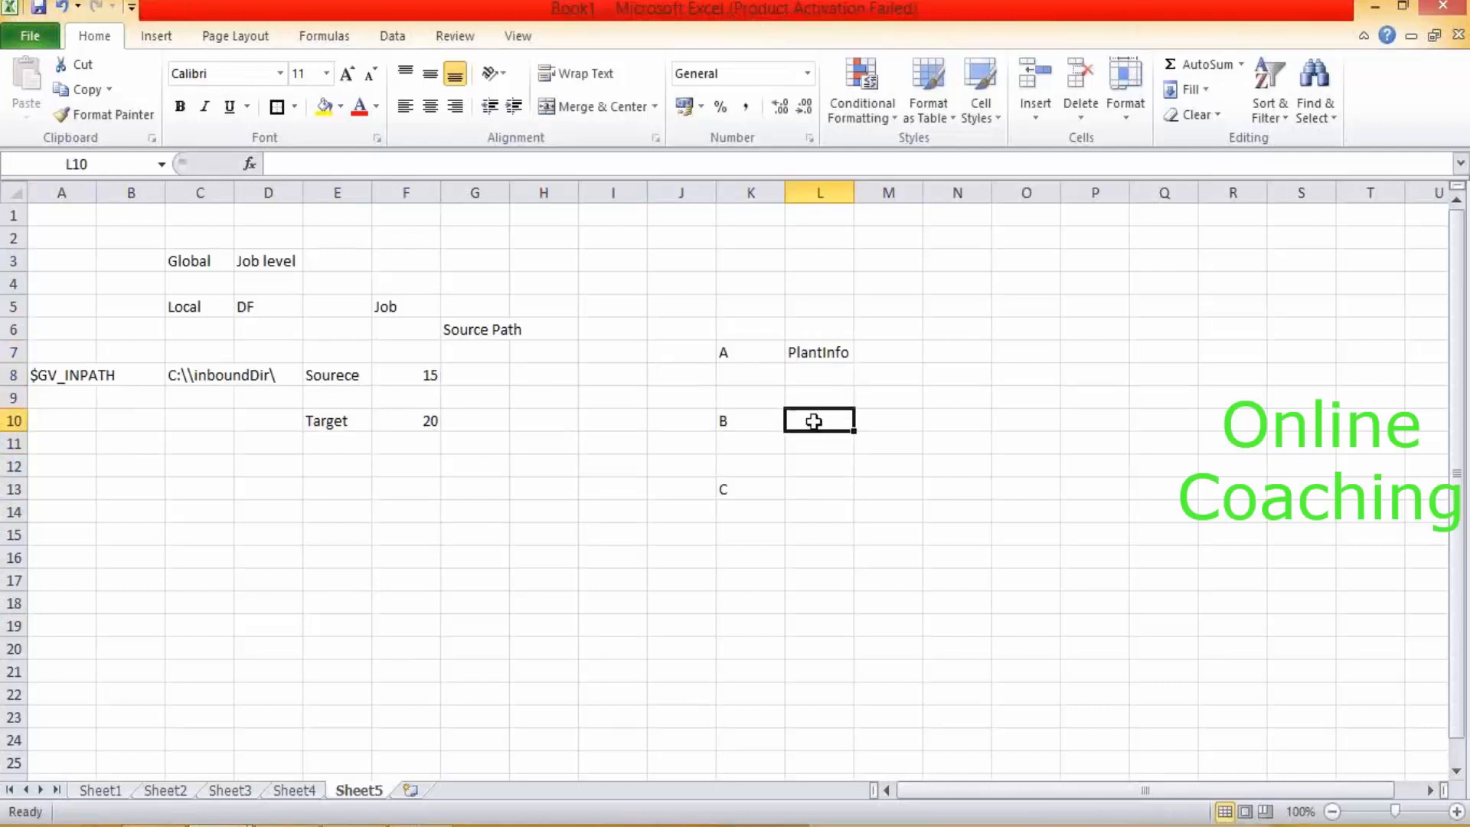
pyautogui.click(814, 491)
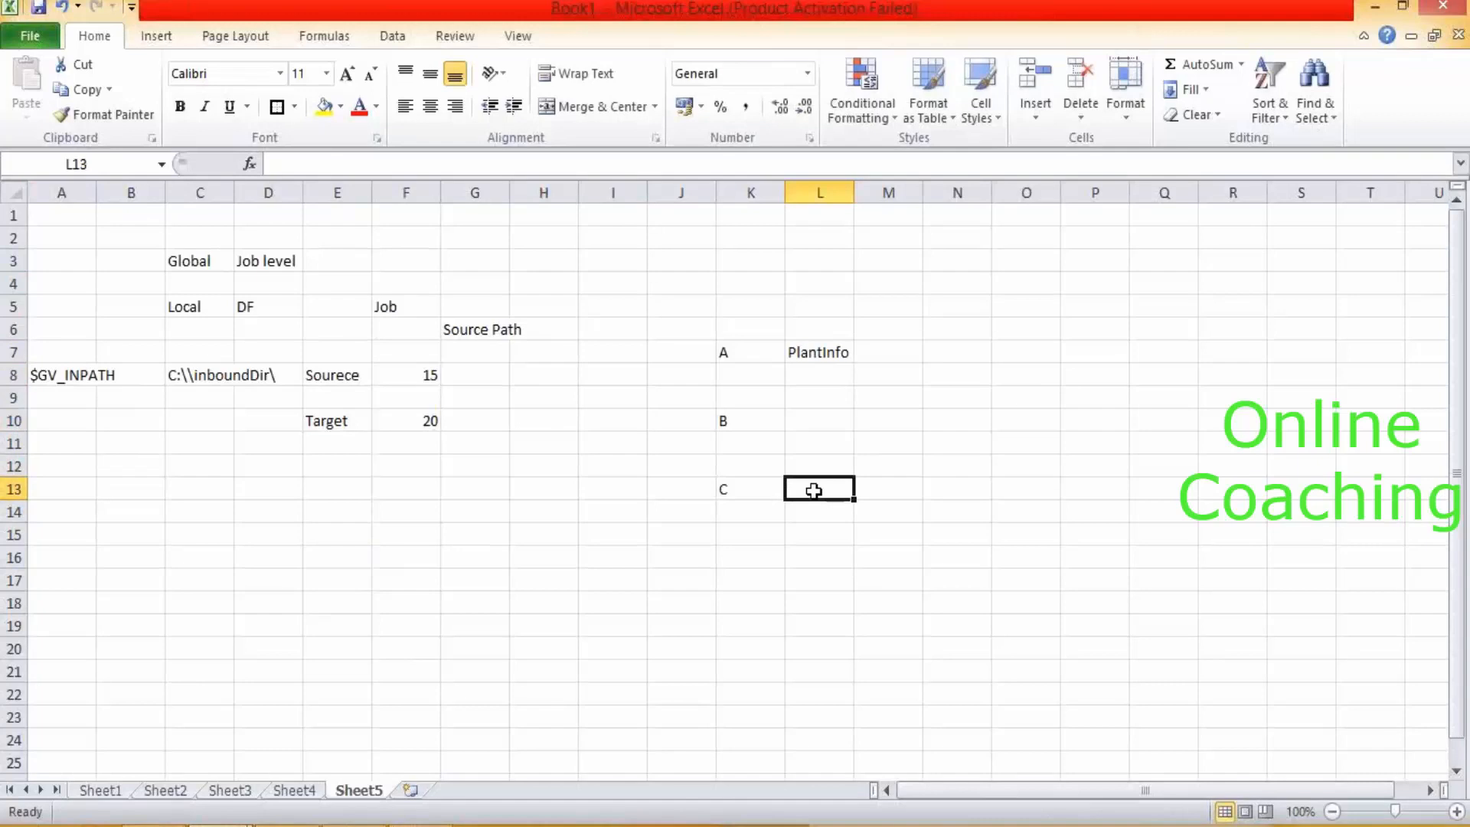
# Enter A, B and C in M7, M10 and M13, in the same rows as the entries in column K.
pyautogui.click(882, 345)
pyautogui.write('A')
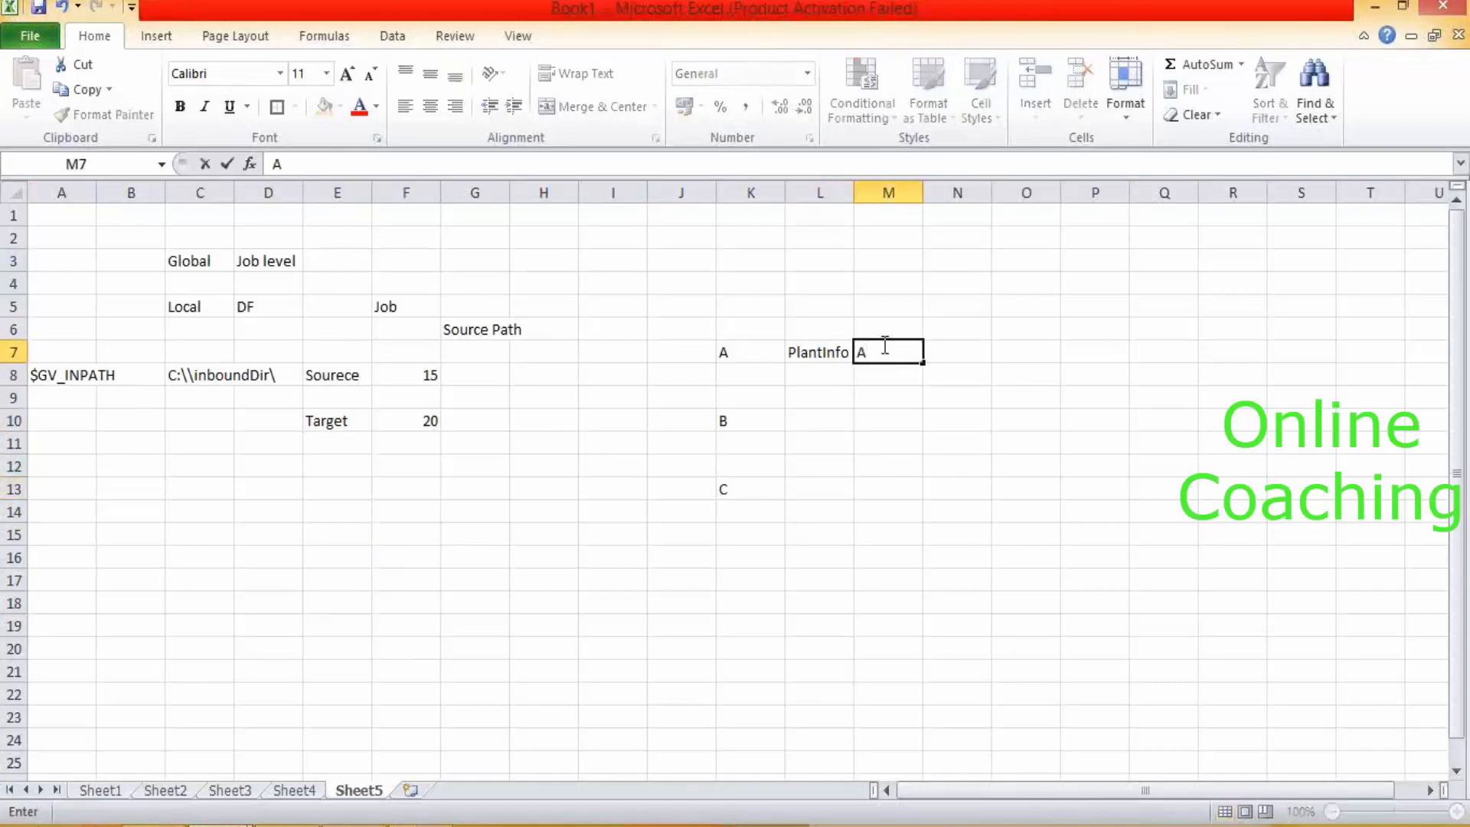
pyautogui.press('Return')
pyautogui.press('Return')
pyautogui.press('Return')
pyautogui.write('A')
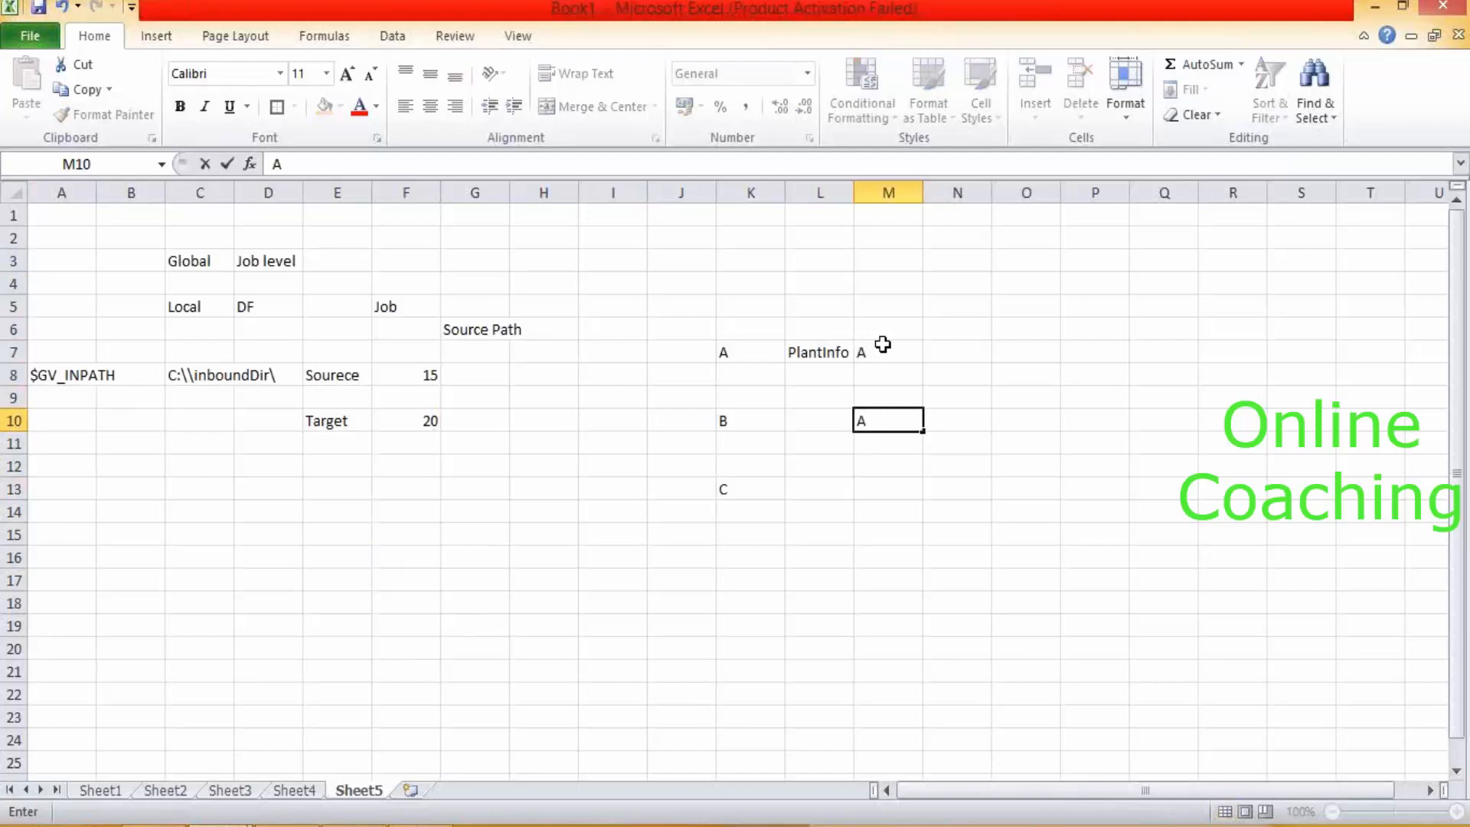
pyautogui.press('BackSpace')
pyautogui.write('B')
pyautogui.press('Return')
pyautogui.press('Return')
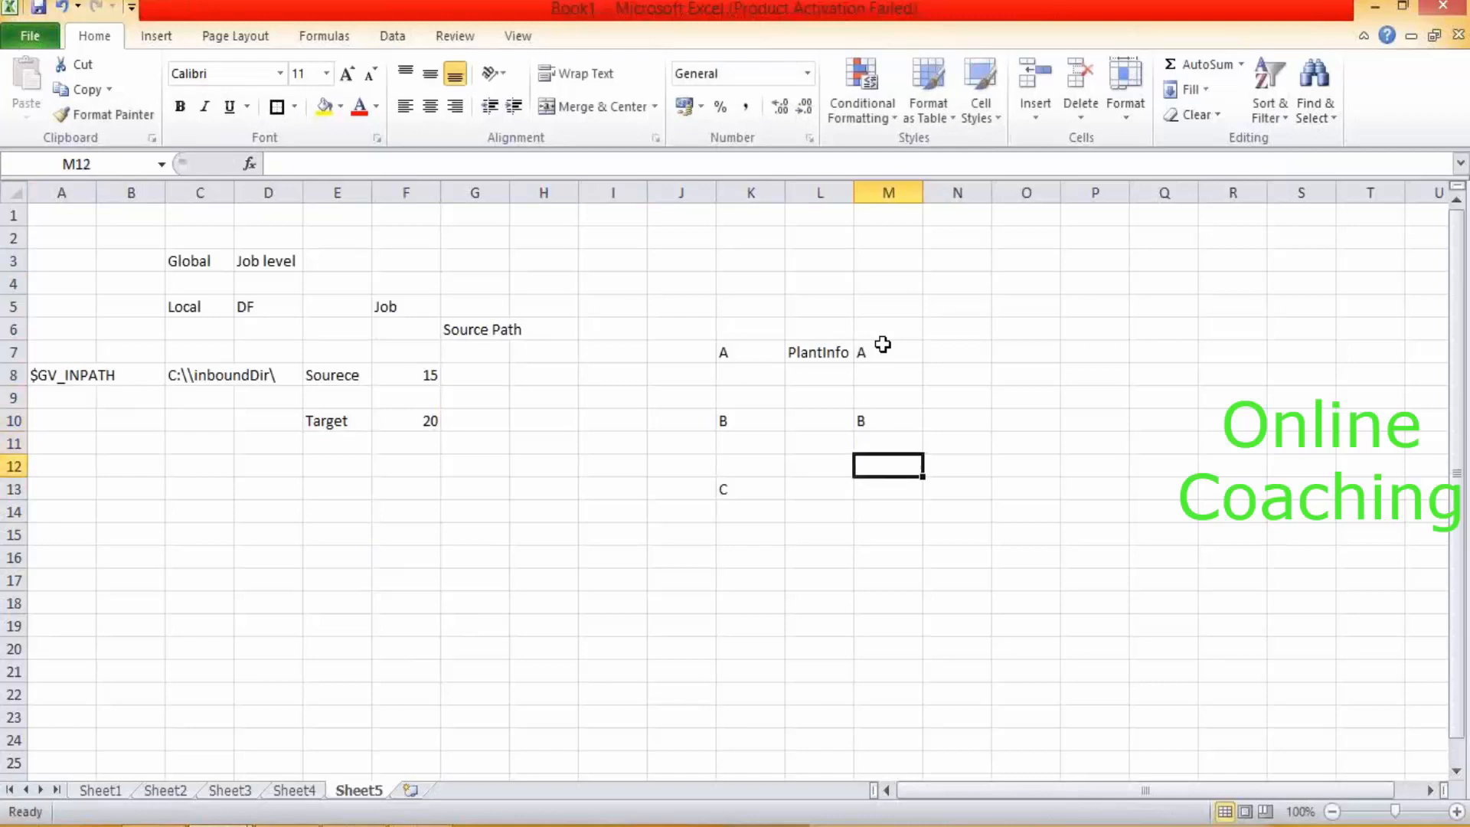
pyautogui.press('Return')
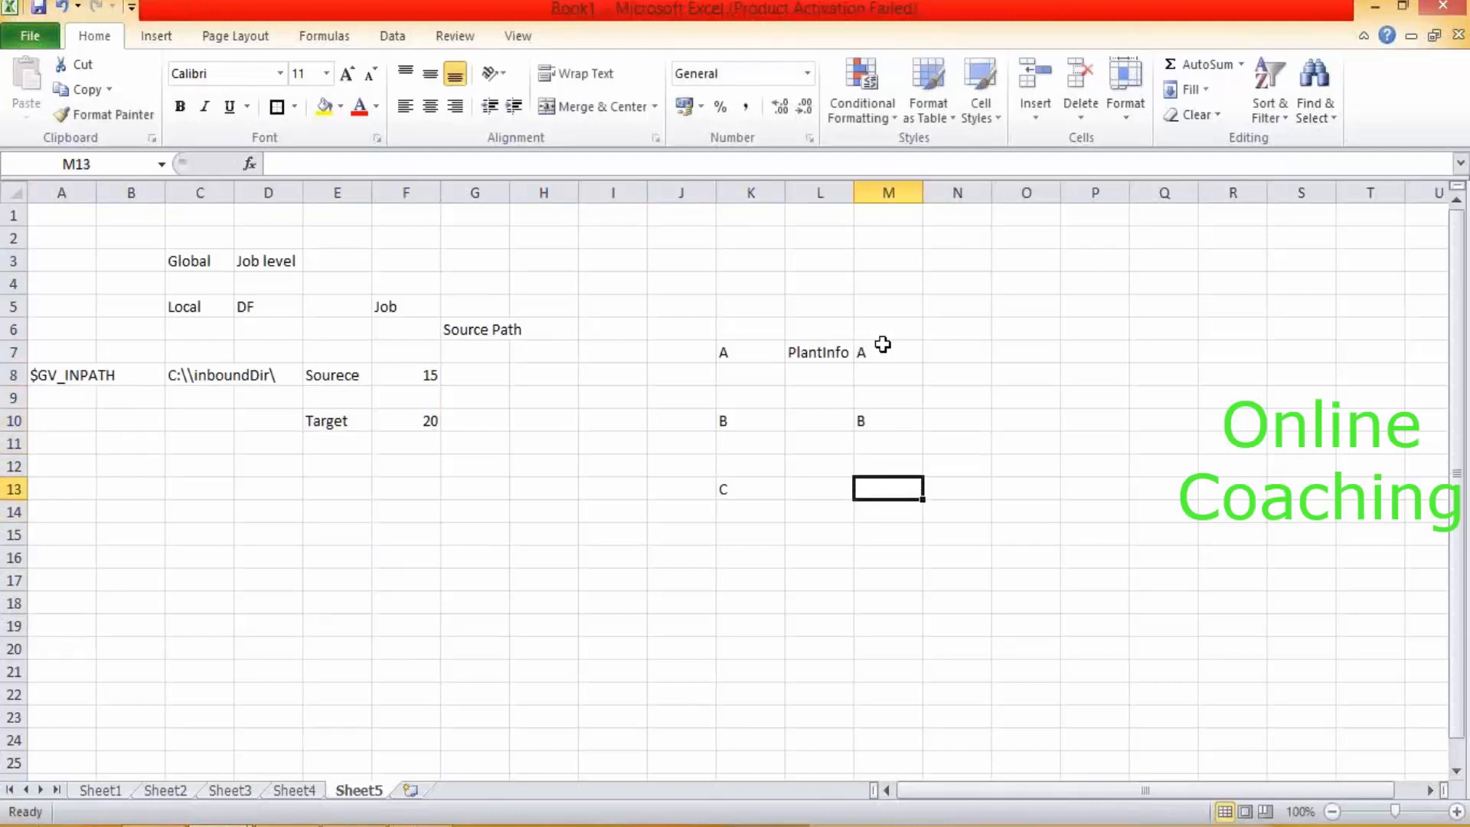
pyautogui.write('C')
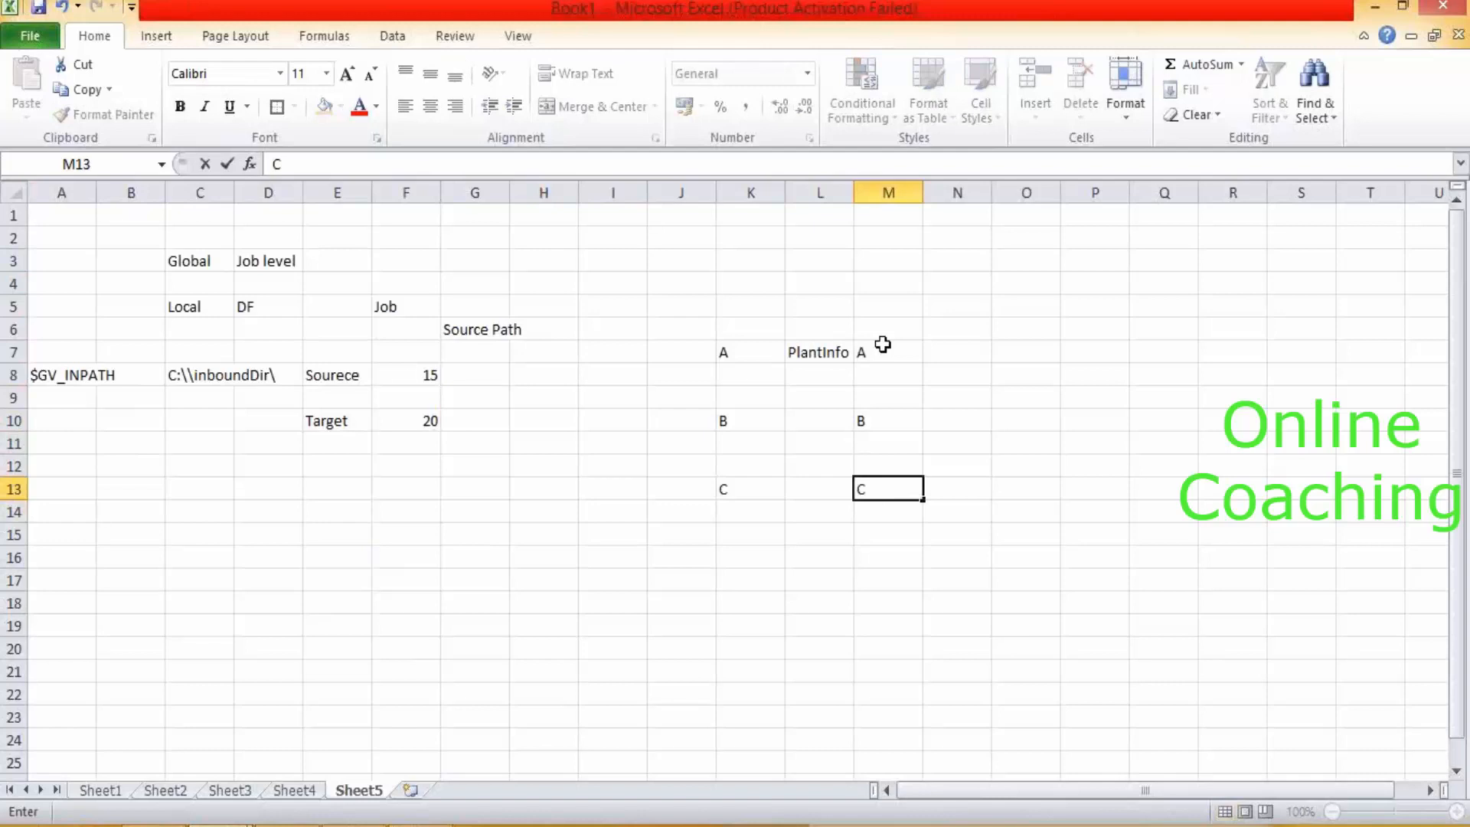
pyautogui.moveTo(891, 352); pyautogui.dragTo(840, 469)
pyautogui.click(744, 420)
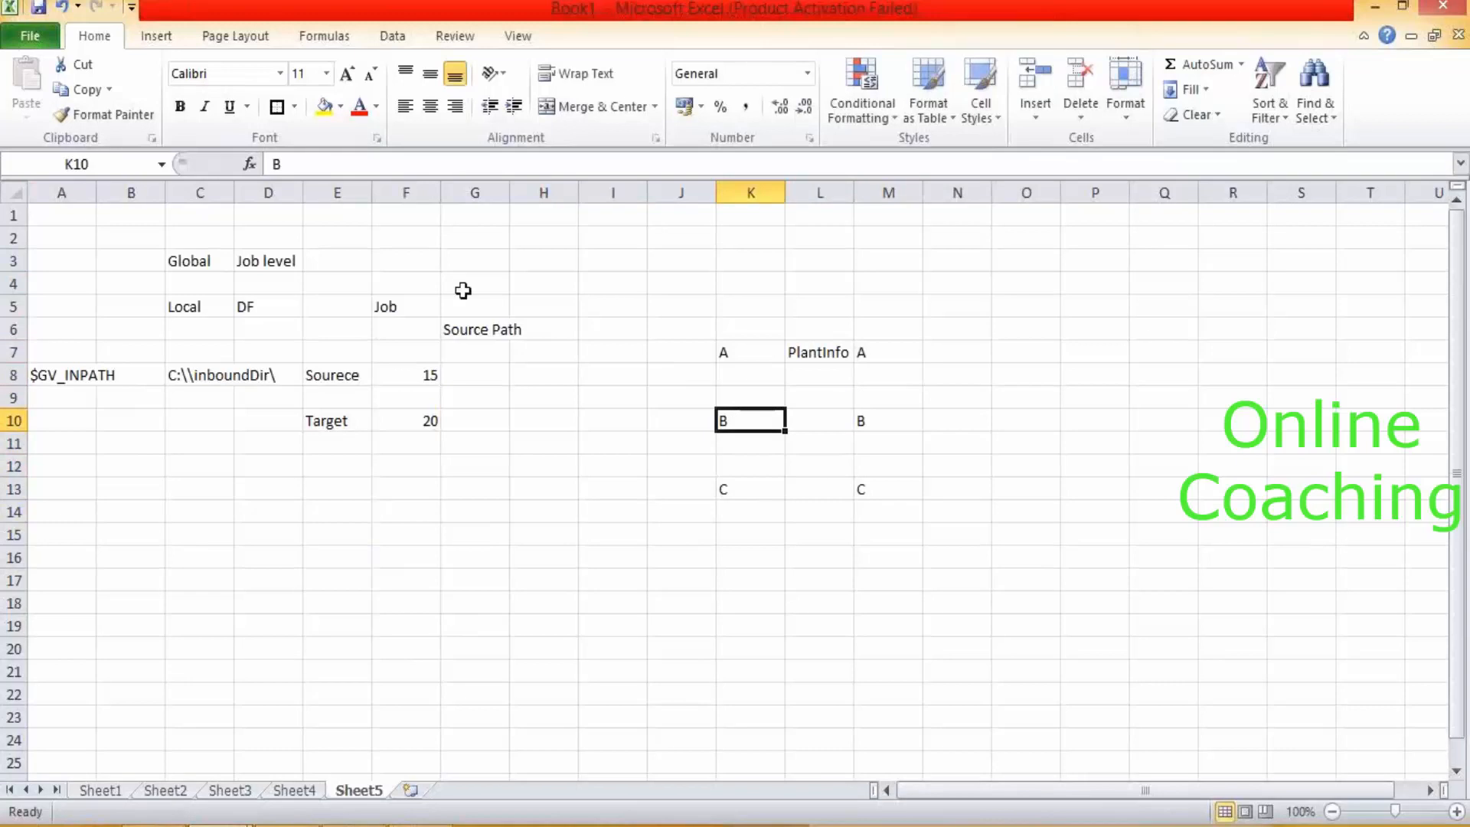
pyautogui.click(270, 259)
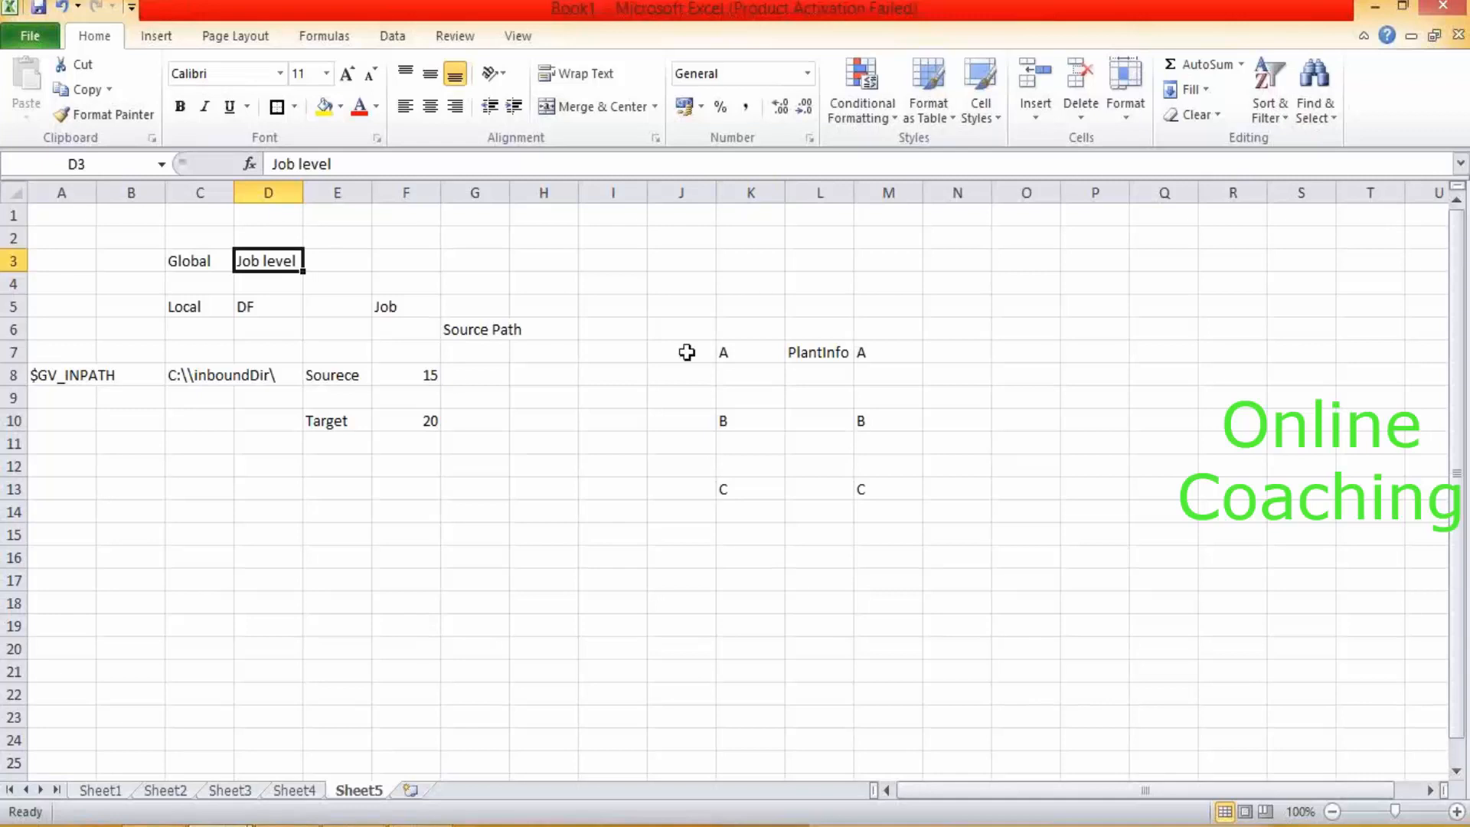
# Clear the plant-information example from the range J7:N15.
pyautogui.moveTo(684, 352); pyautogui.dragTo(924, 544)
pyautogui.press('Delete')
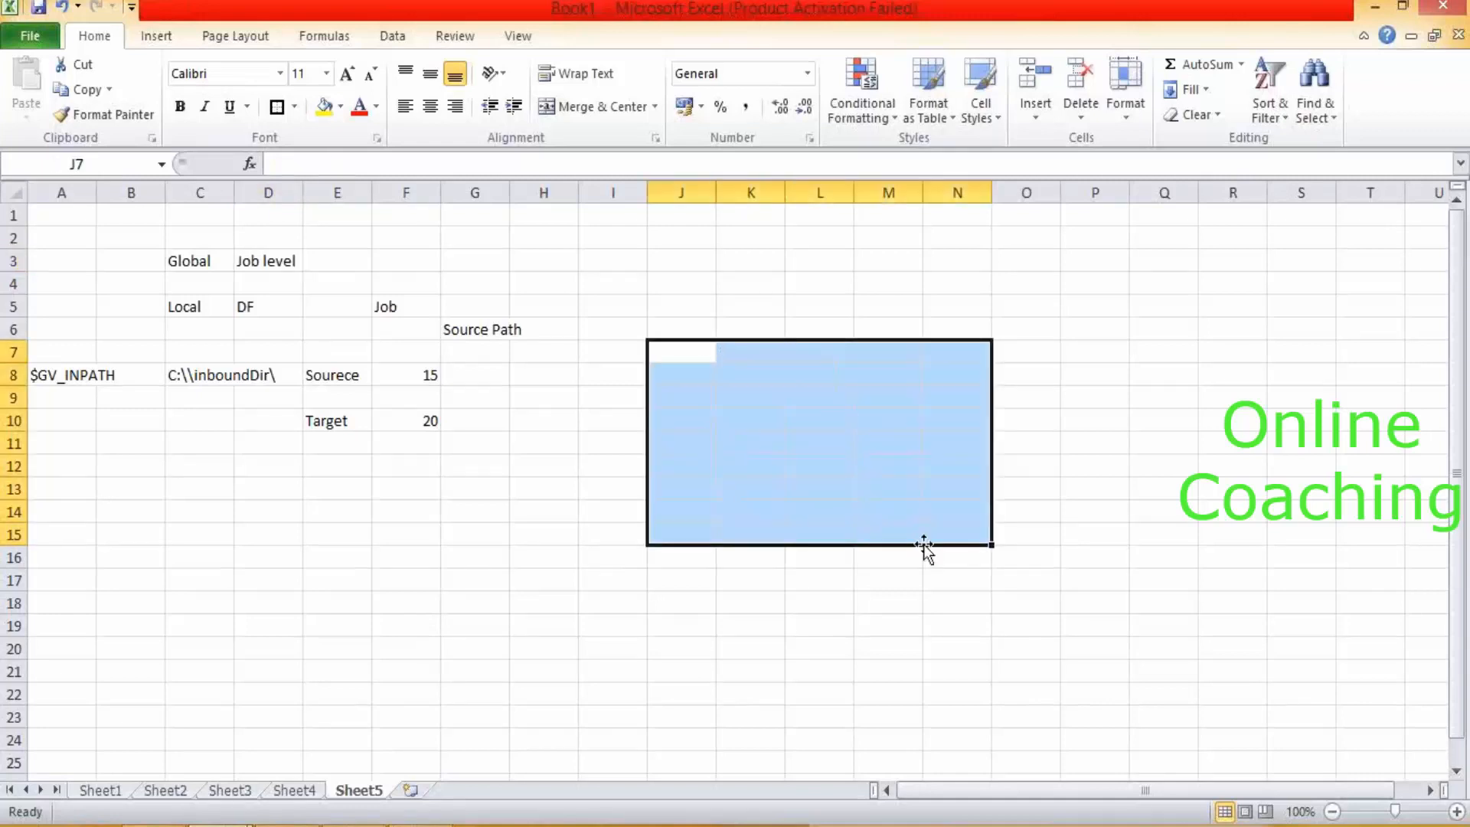
pyautogui.click(830, 13)
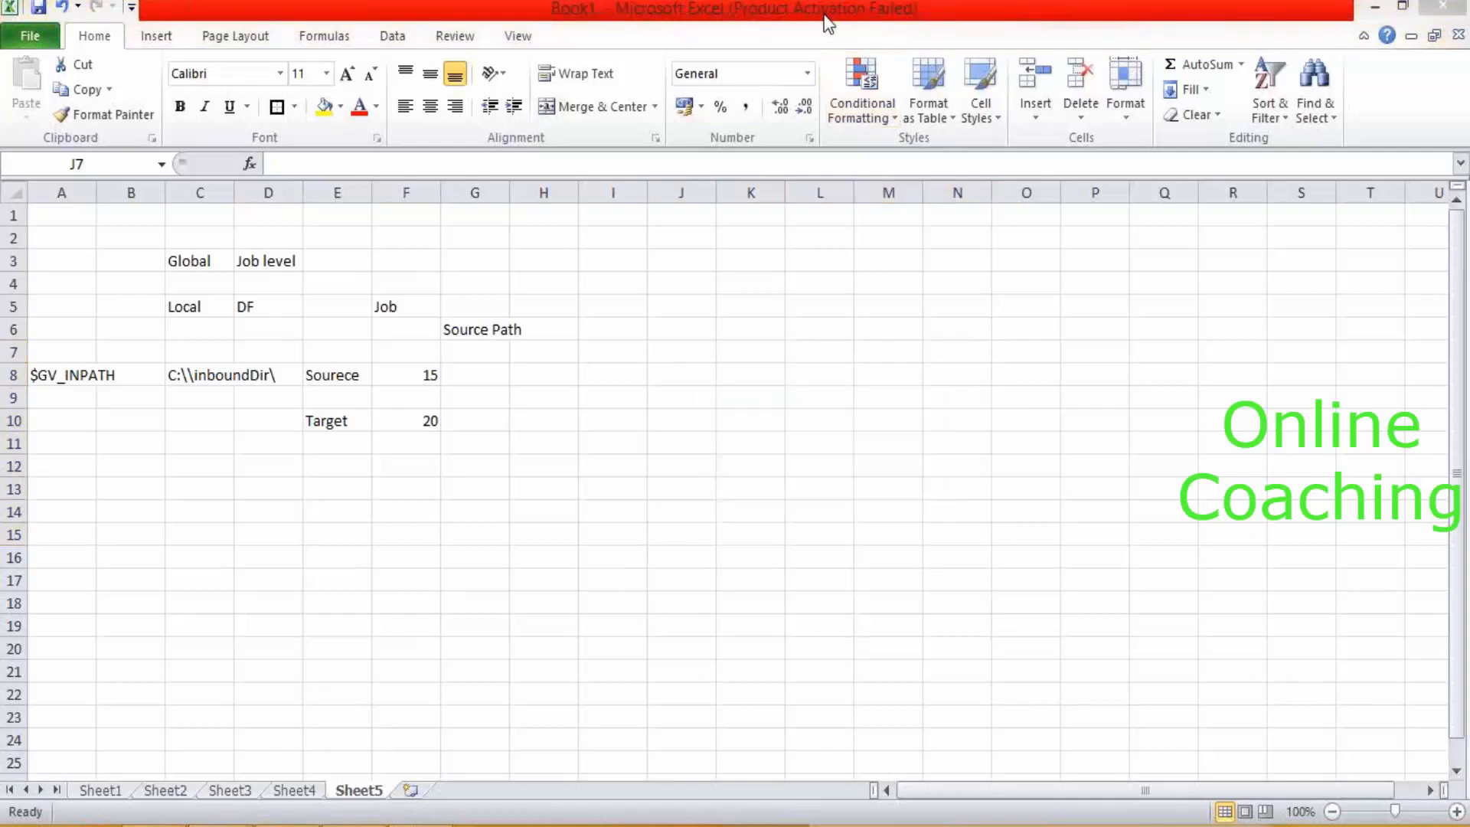
pyautogui.click(726, 482)
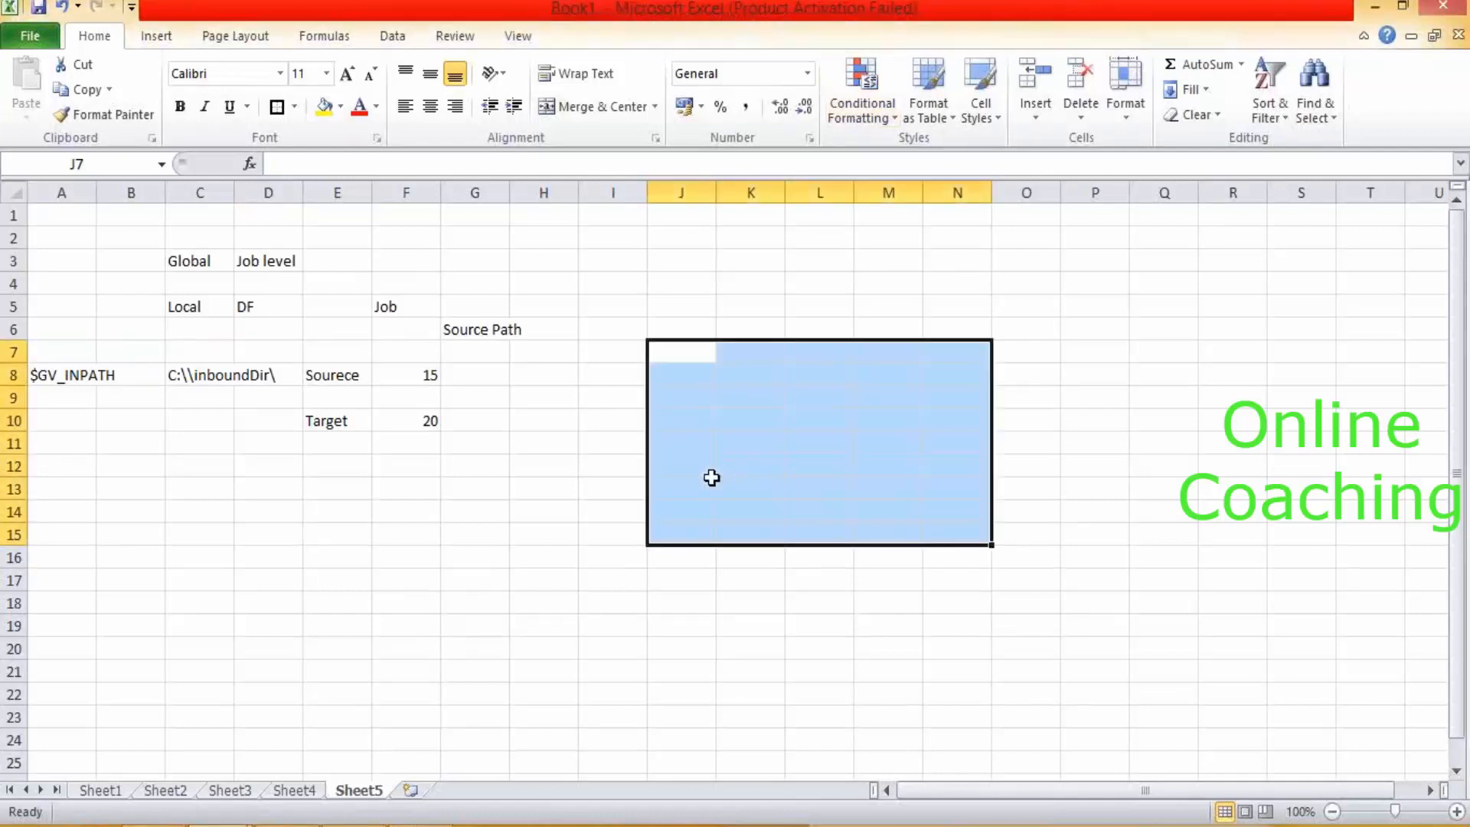
pyautogui.click(634, 467)
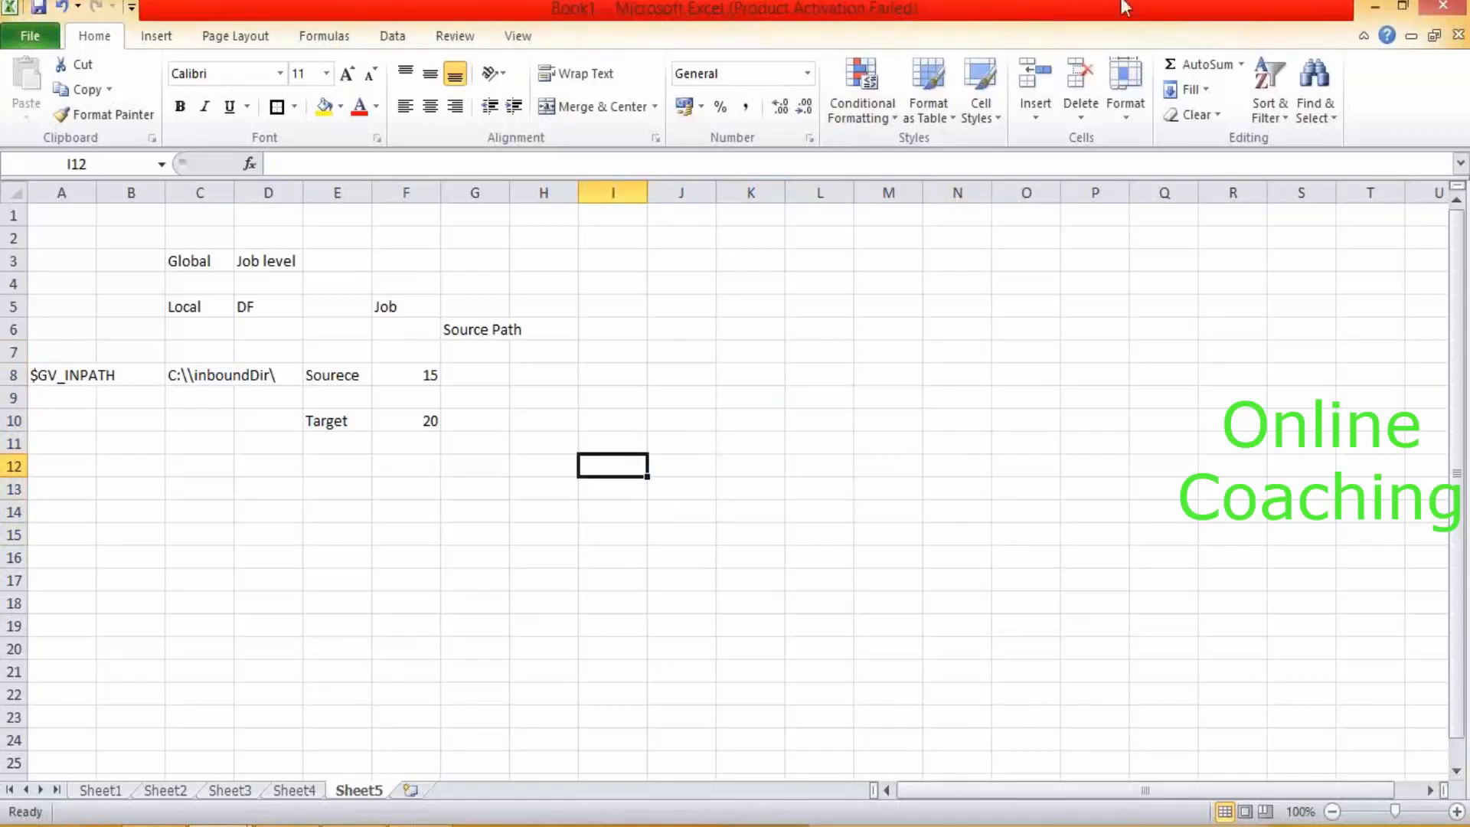
# Switch to the remote desktop session and start Data Services Designer after closing Server Manager.
pyautogui.click(1112, 70)
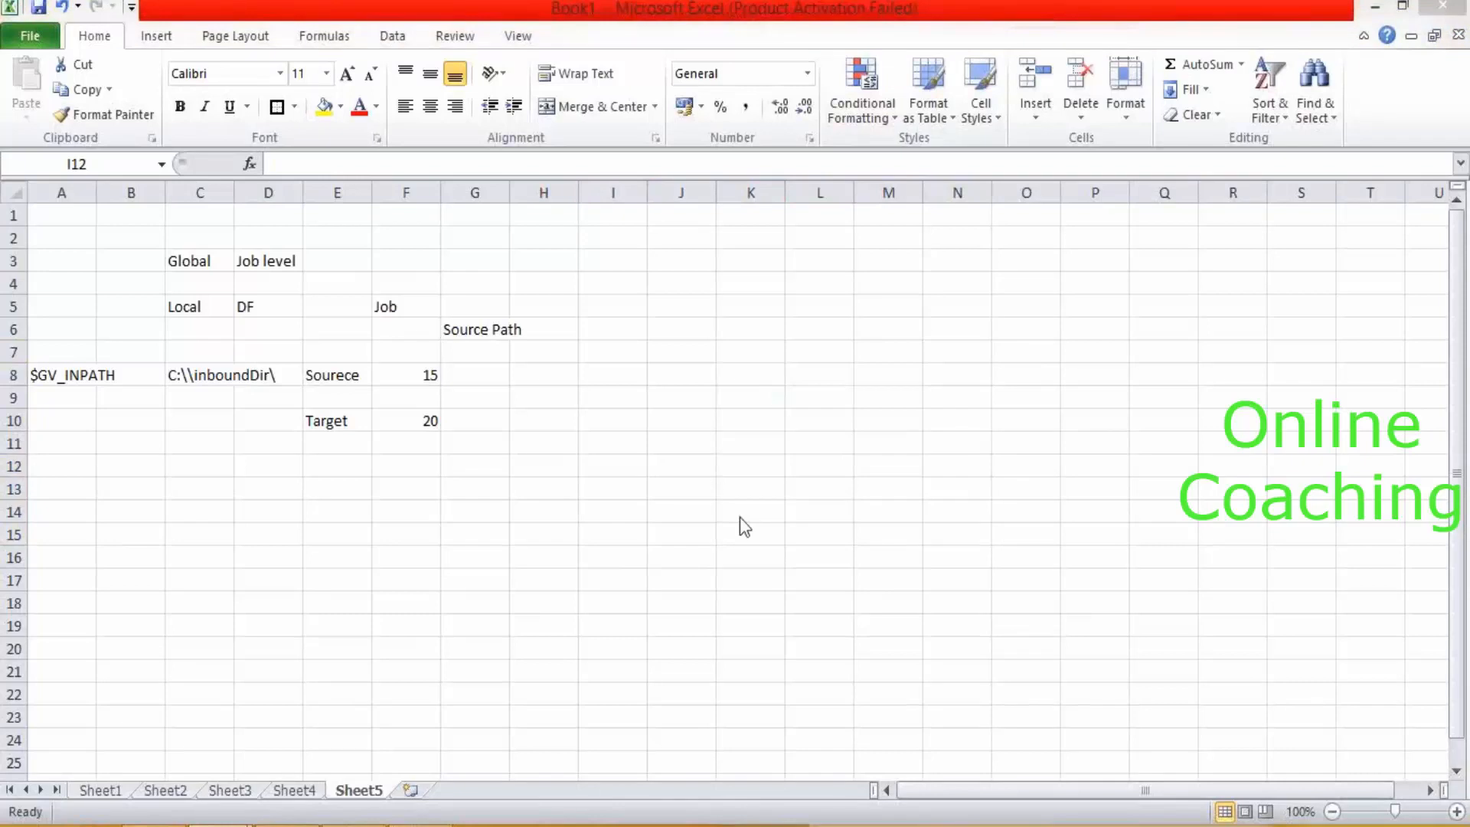
pyautogui.click(421, 825)
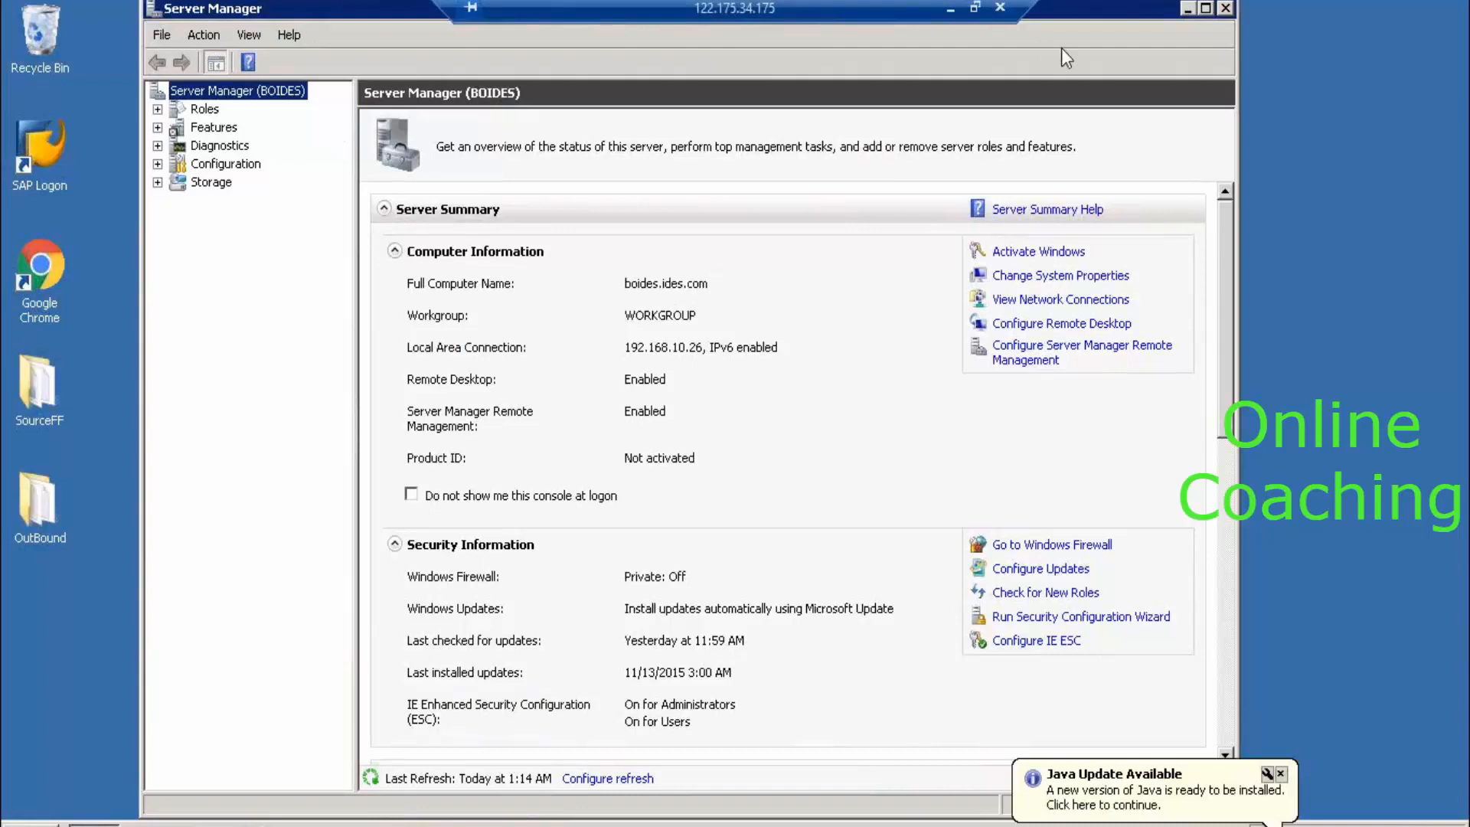
pyautogui.click(1226, 8)
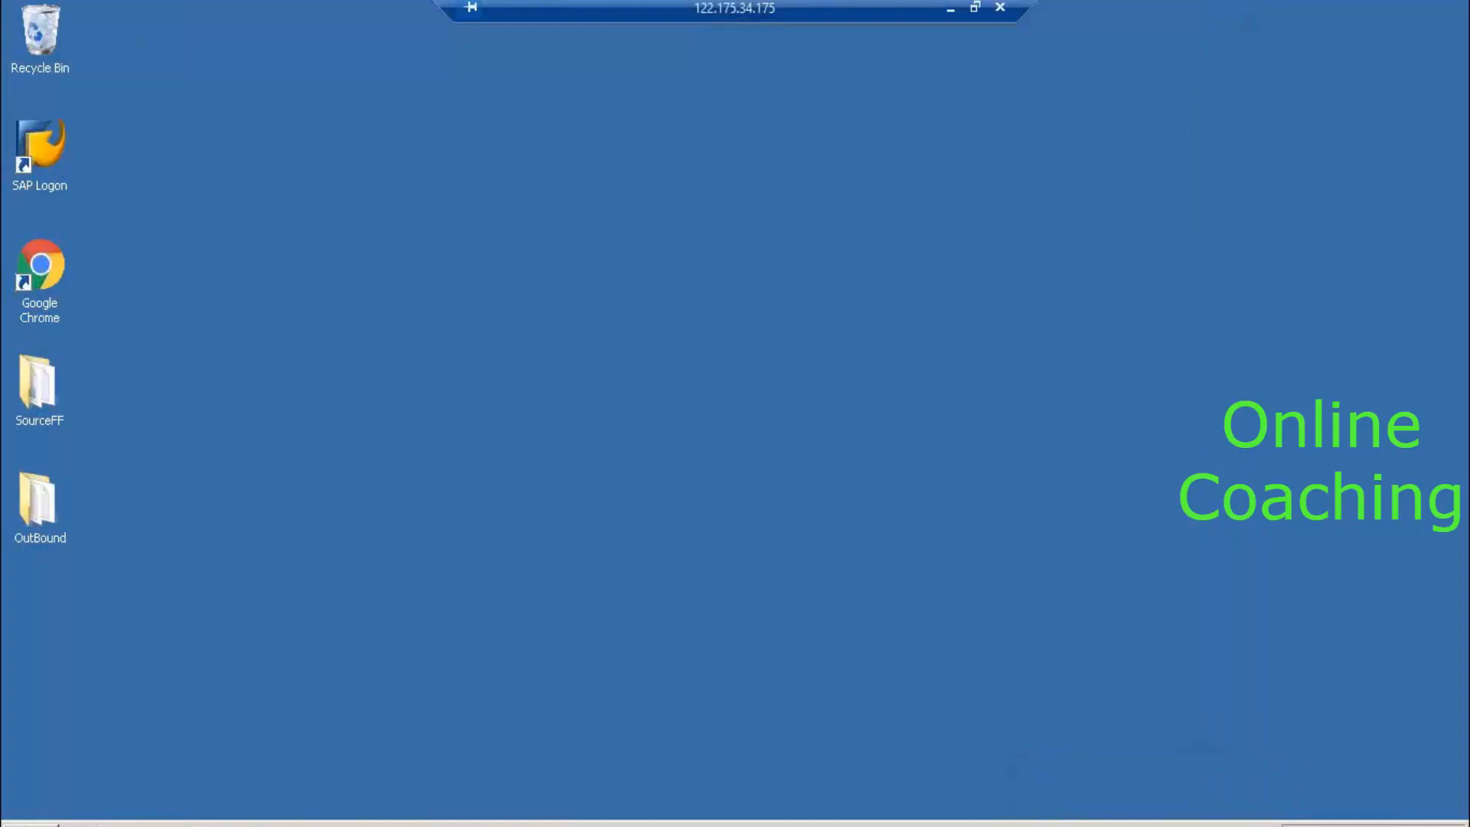
pyautogui.click(30, 824)
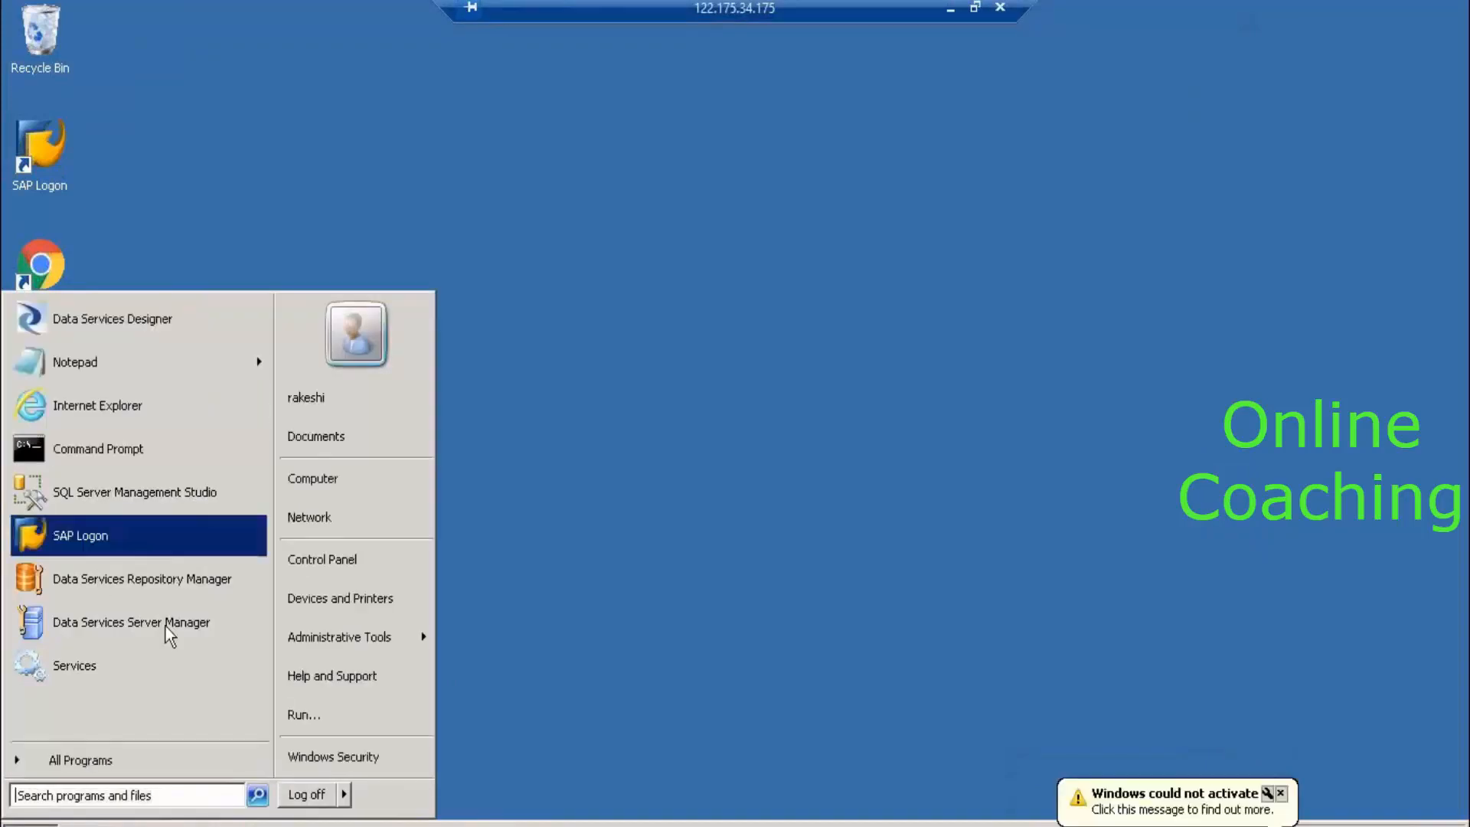
pyautogui.click(174, 323)
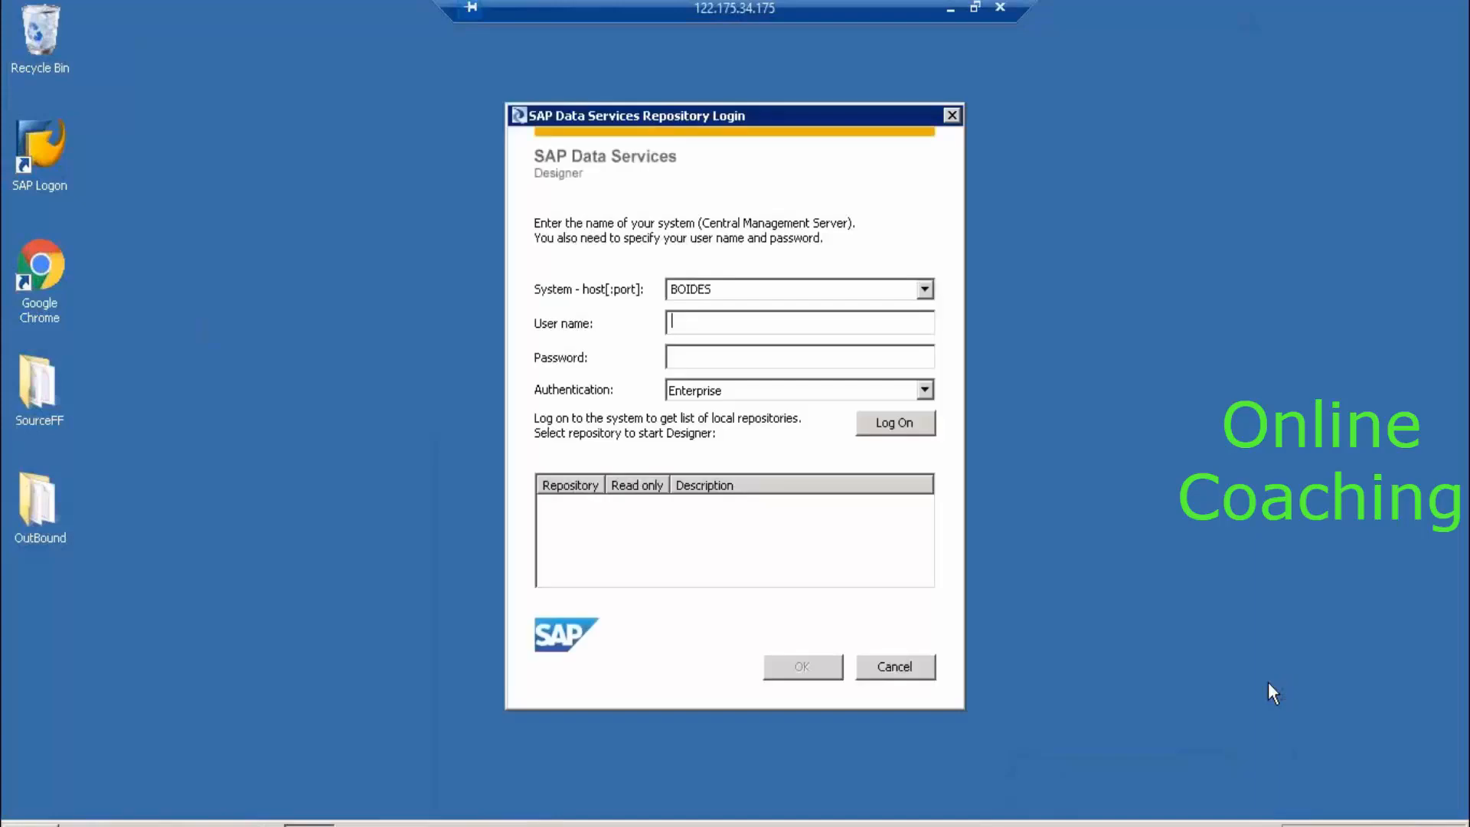
# Log on to the BOIDES system with the account's user name and password.
pyautogui.write('Rakeshi')
pyautogui.press('Tab')
pyautogui.write('•••••••••')
pyautogui.press('Return')
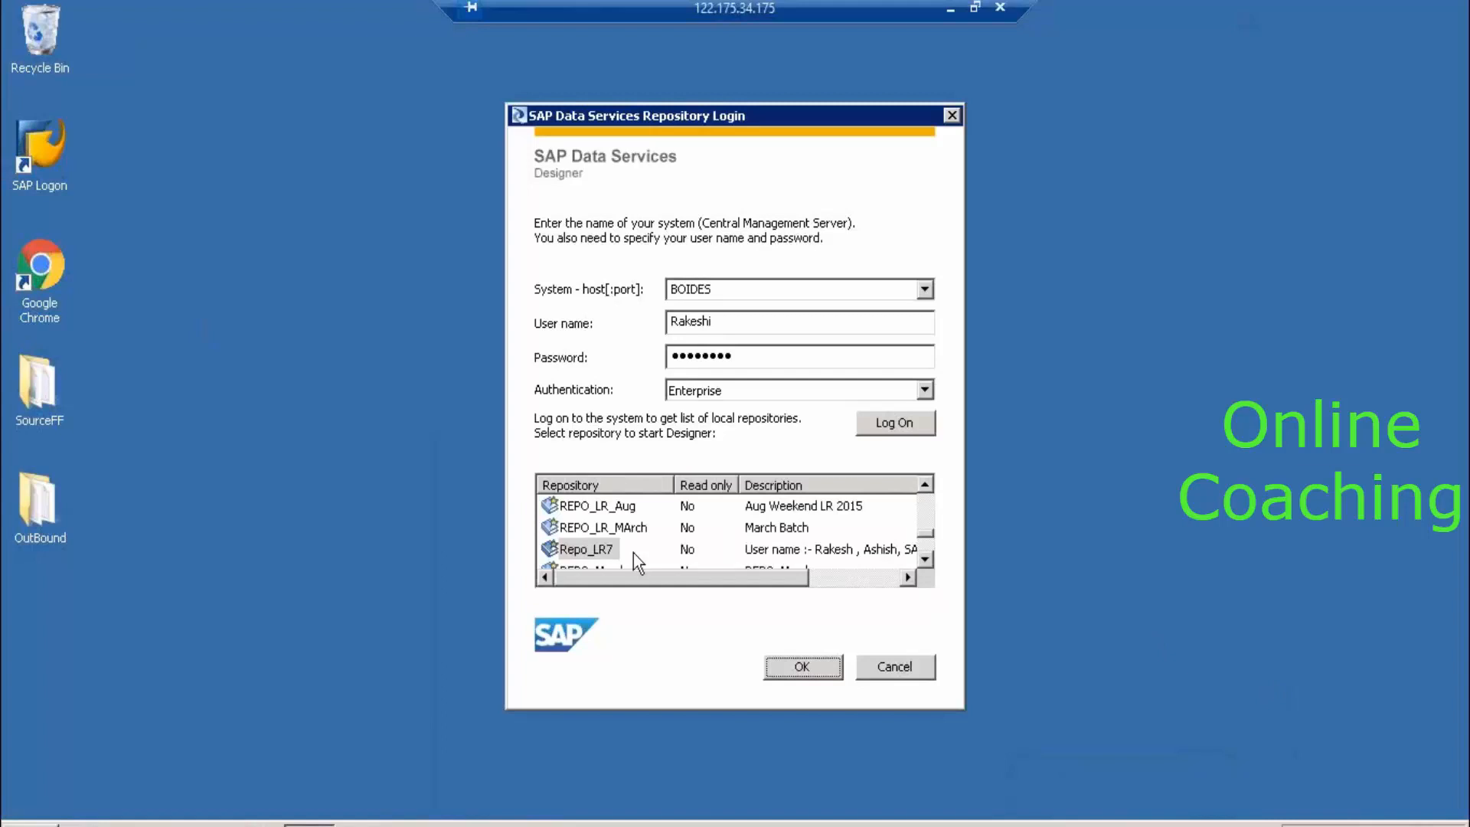
# Select the Repo_LR7 repository and submit its repository password.
pyautogui.click(611, 550)
pyautogui.click(797, 667)
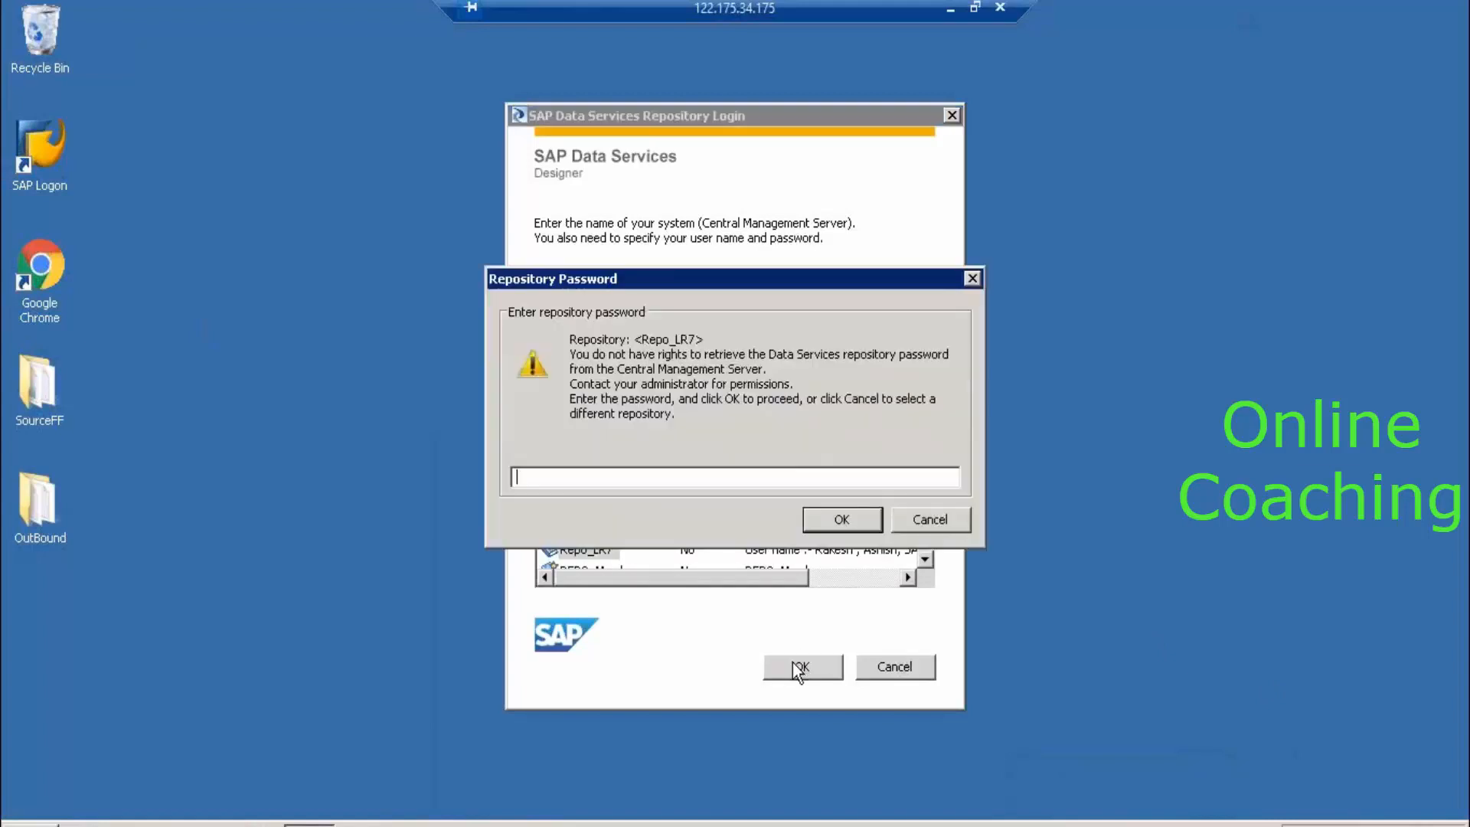
pyautogui.write('*****')
pyautogui.press('Return')
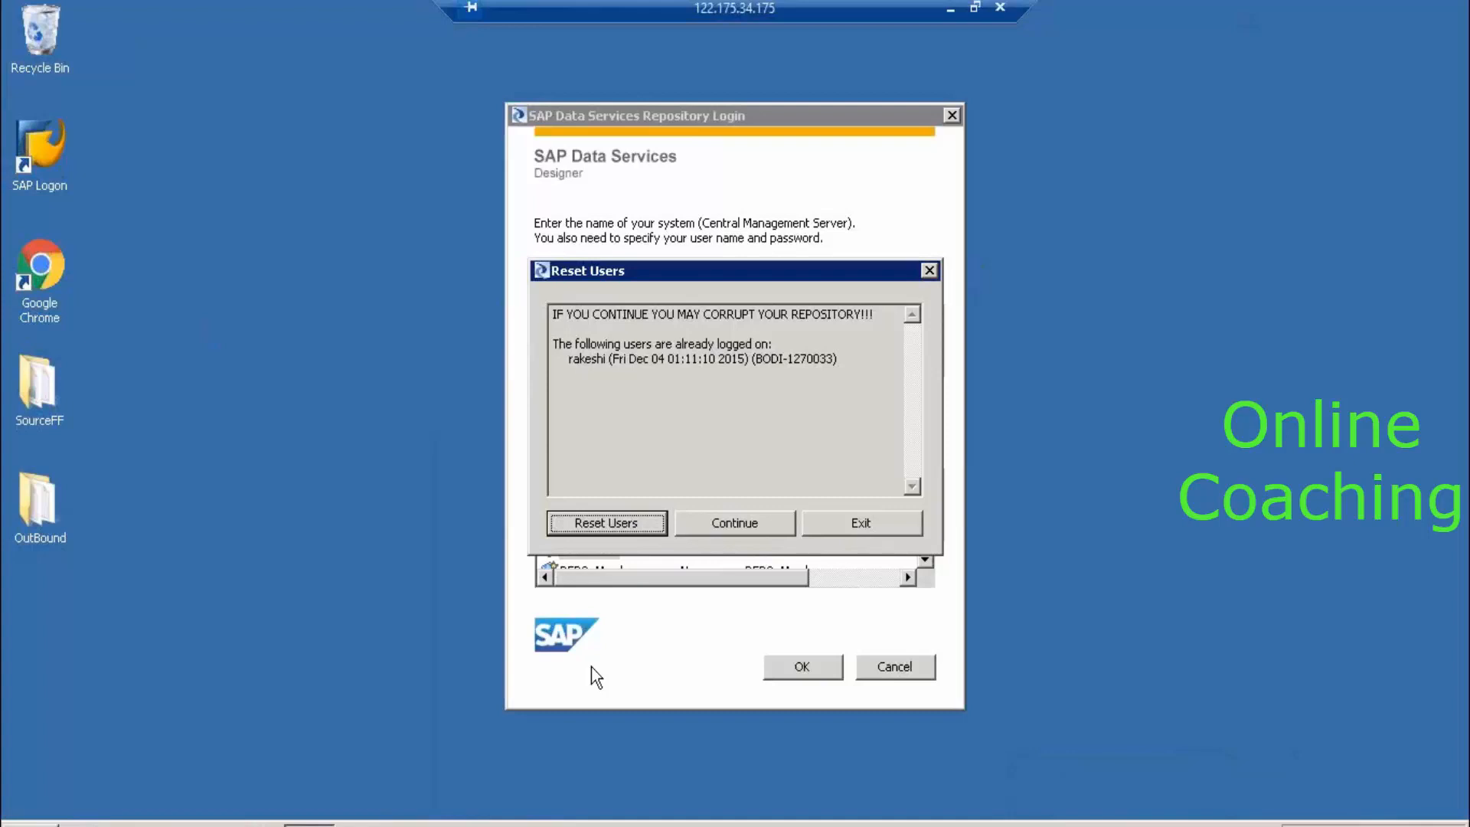
# Check which user is already logged on to the repository and reset the users to enter Designer.
pyautogui.doubleClick(581, 360)
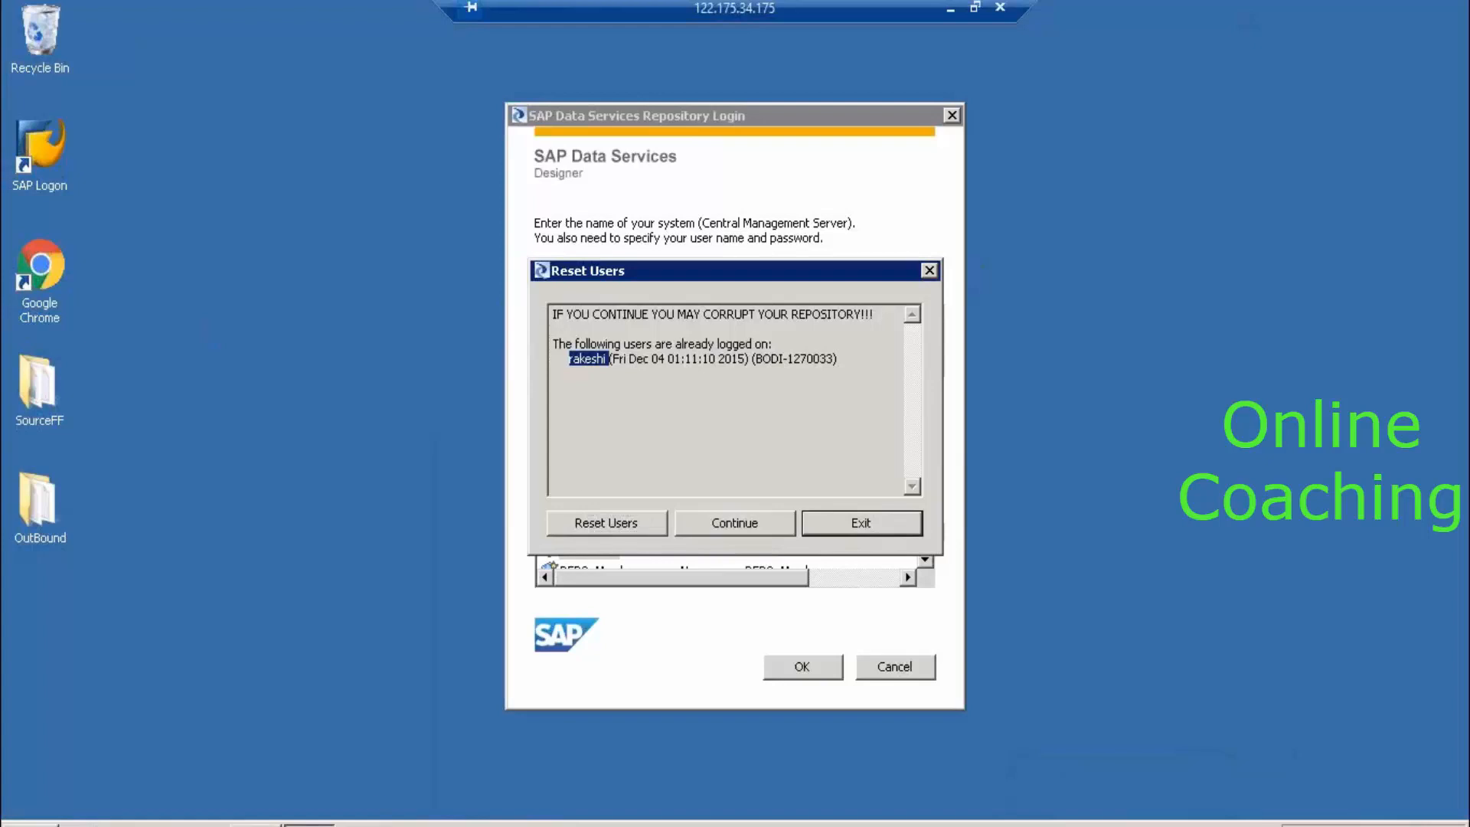
pyautogui.click(256, 825)
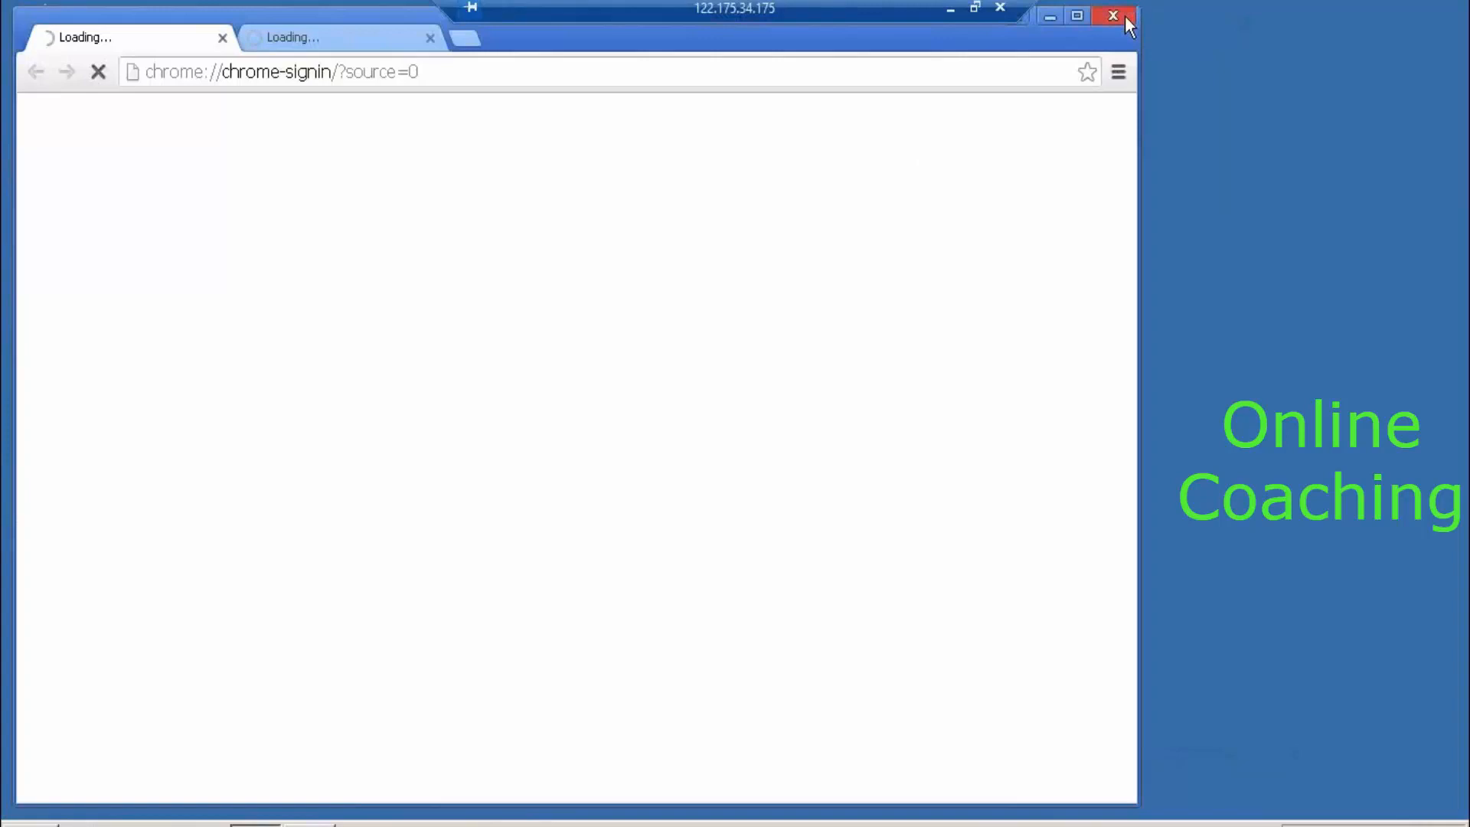
pyautogui.click(1125, 15)
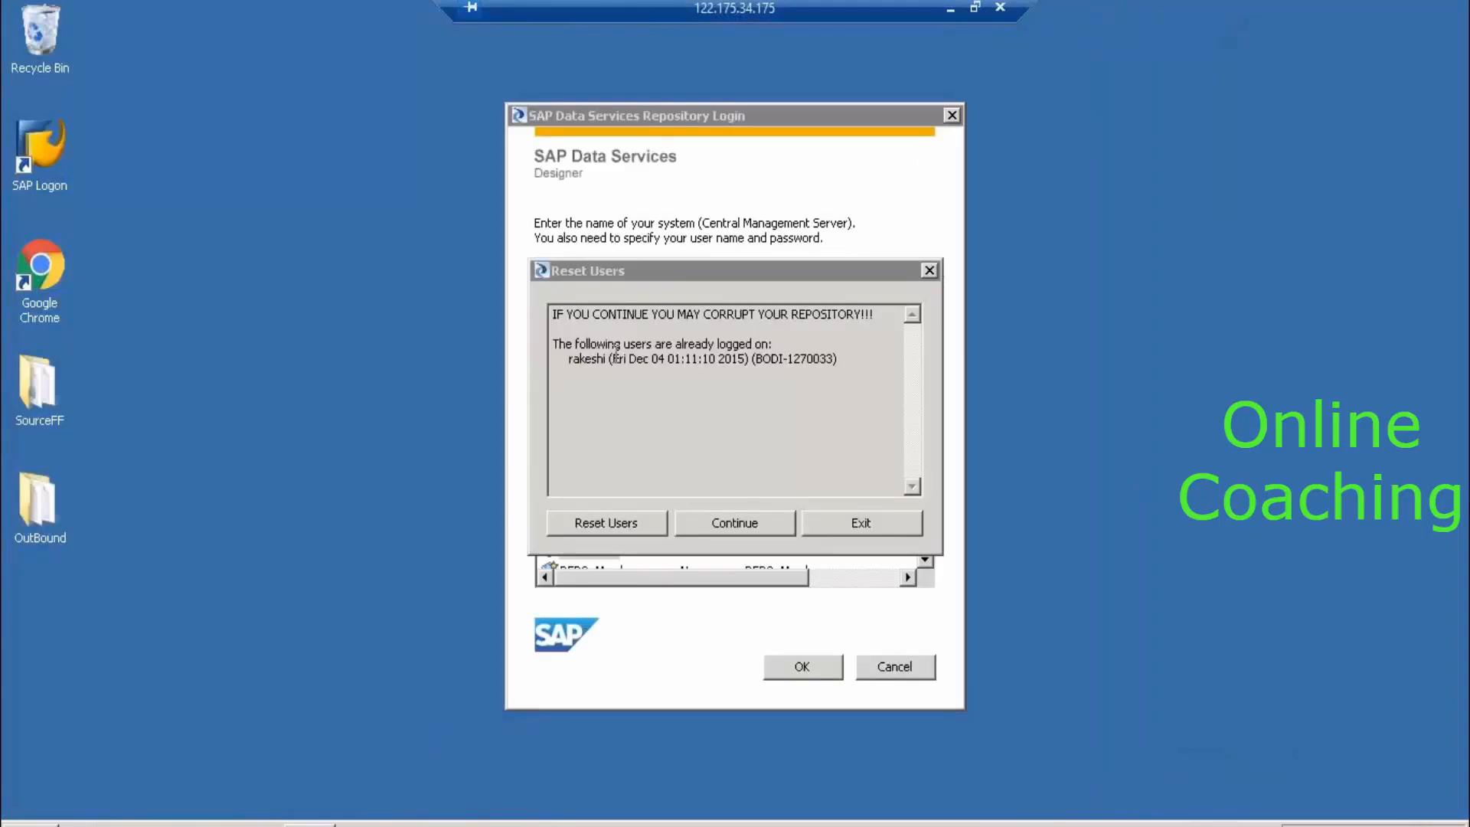
pyautogui.moveTo(567, 355); pyautogui.dragTo(566, 359)
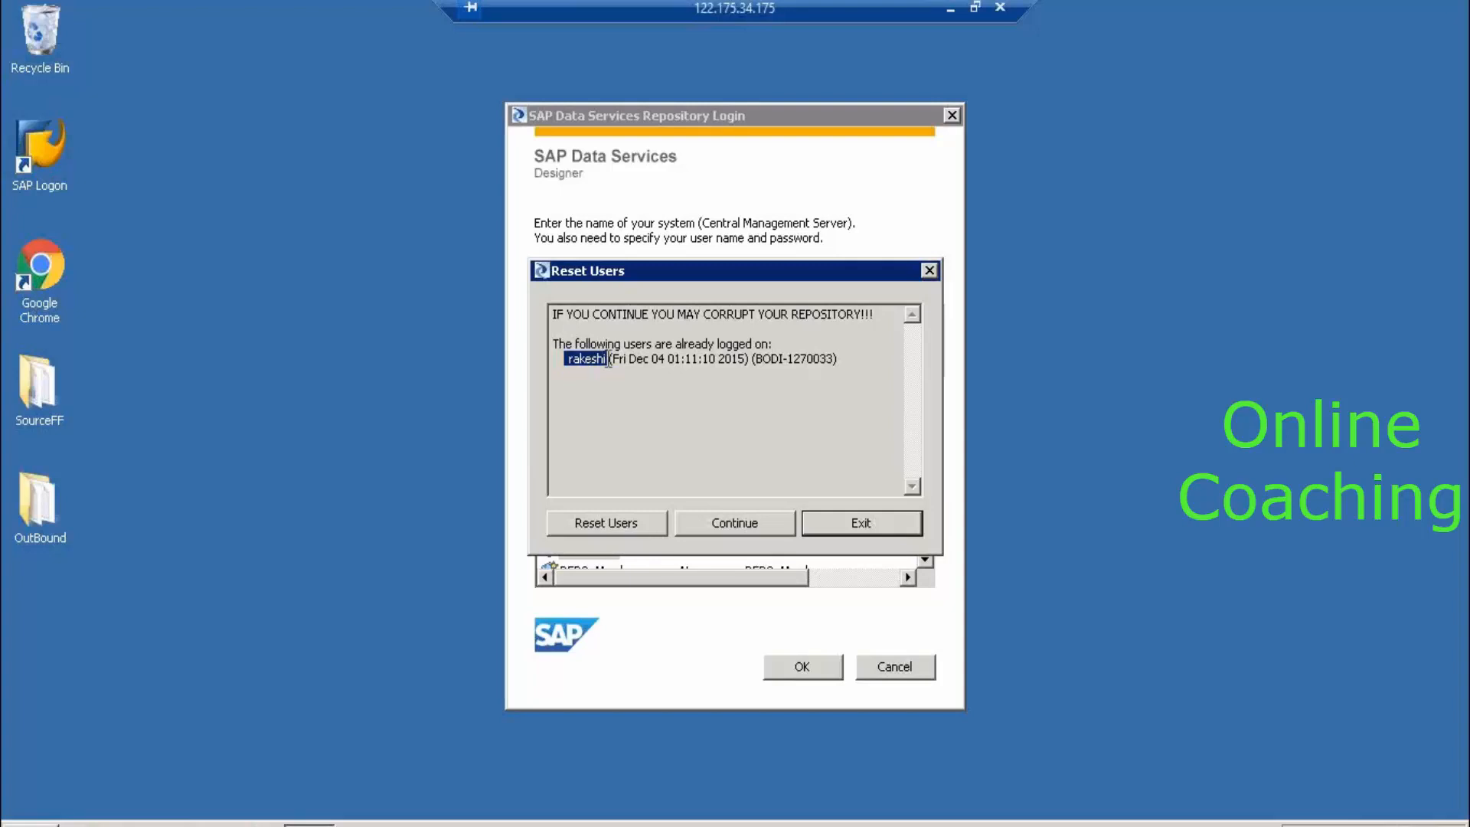
pyautogui.moveTo(608, 359); pyautogui.dragTo(543, 367)
pyautogui.click(620, 527)
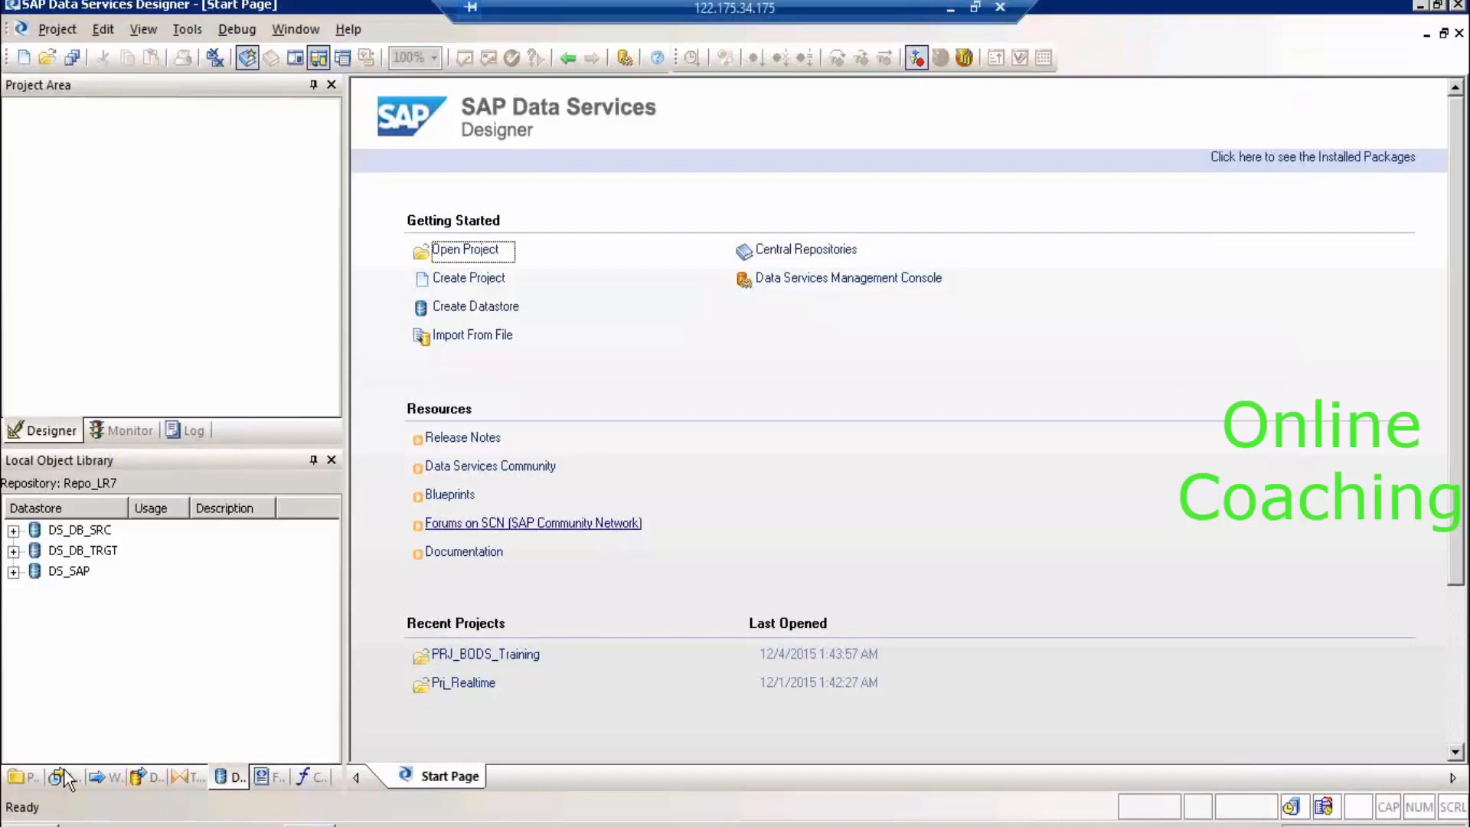
# Open the PRJ_BODS_Training project and add a new batch job named Job_Cond_Scr_GV.
pyautogui.click(33, 778)
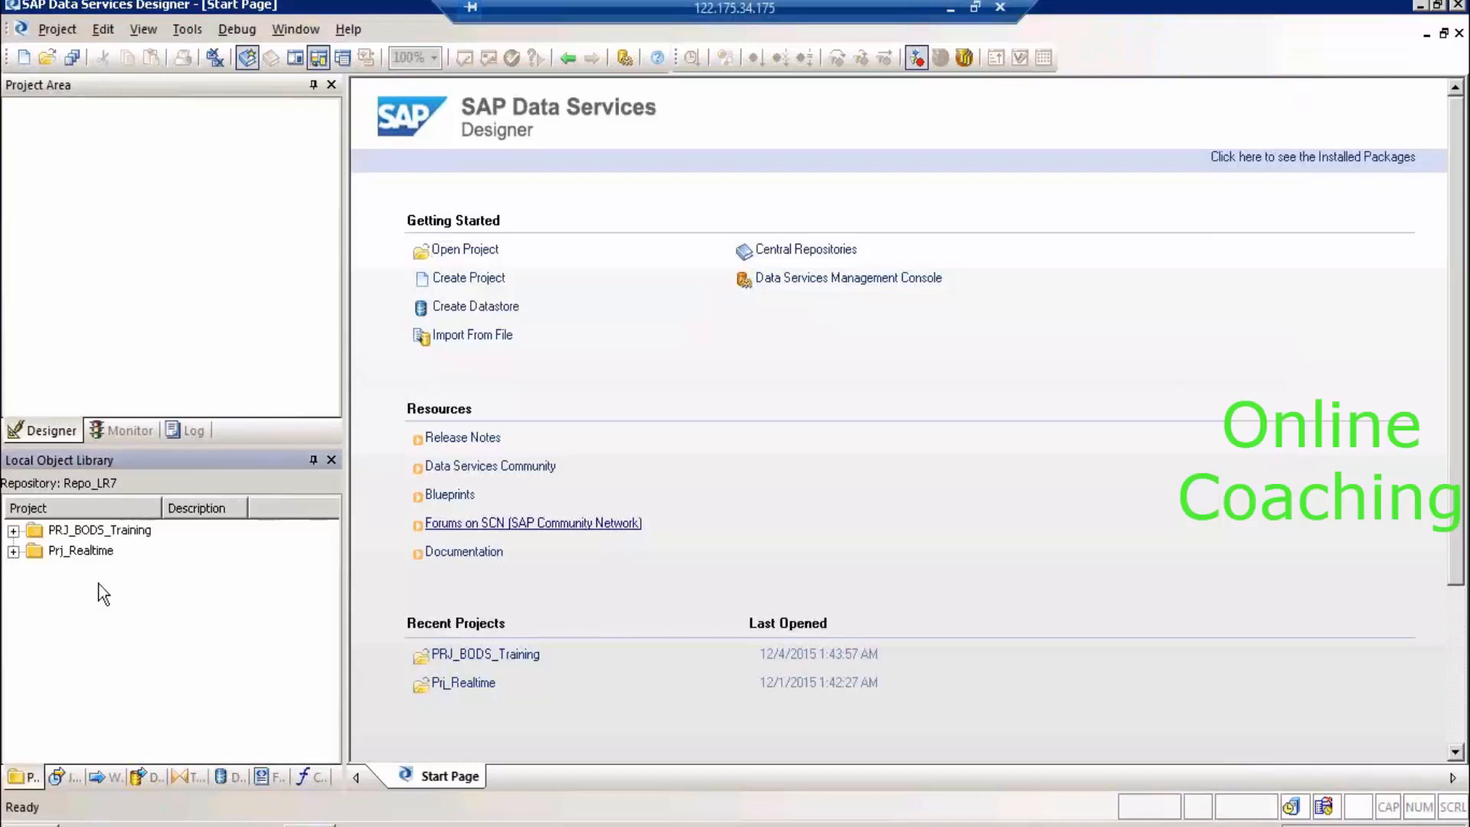
pyautogui.doubleClick(110, 535)
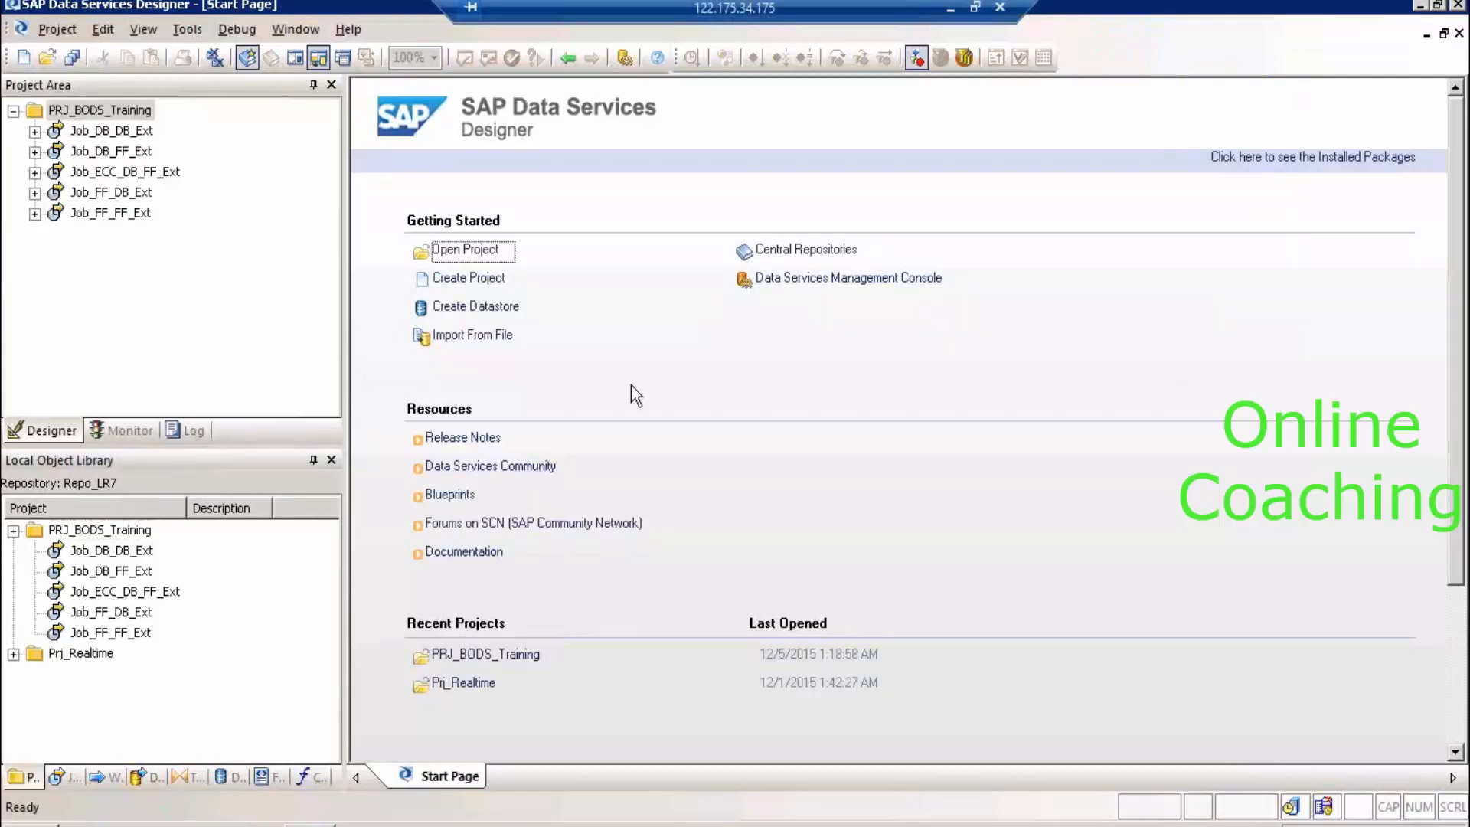
pyautogui.rightClick(143, 114)
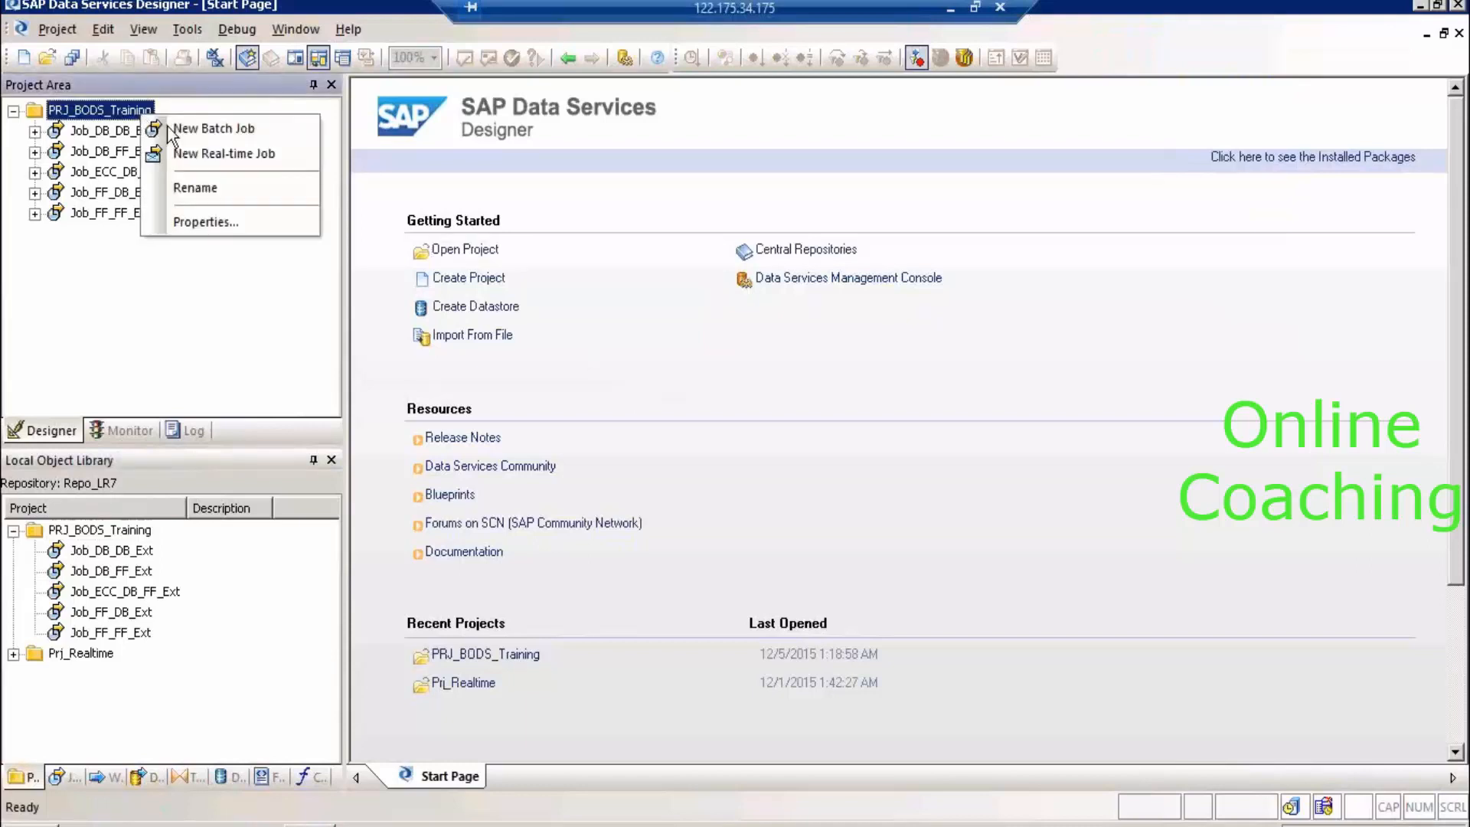
pyautogui.click(171, 131)
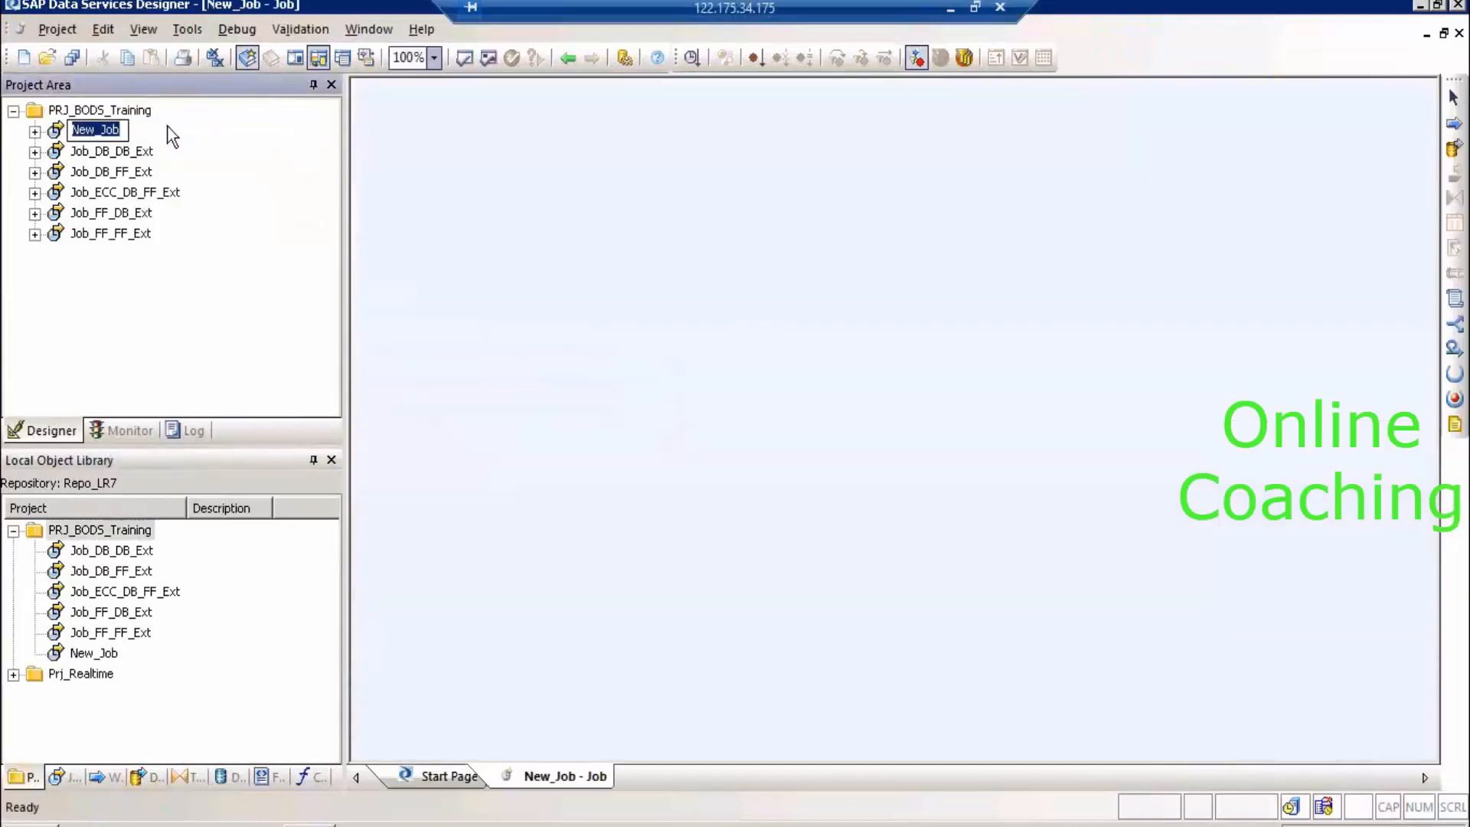
pyautogui.write('Job_Cond_Scr')
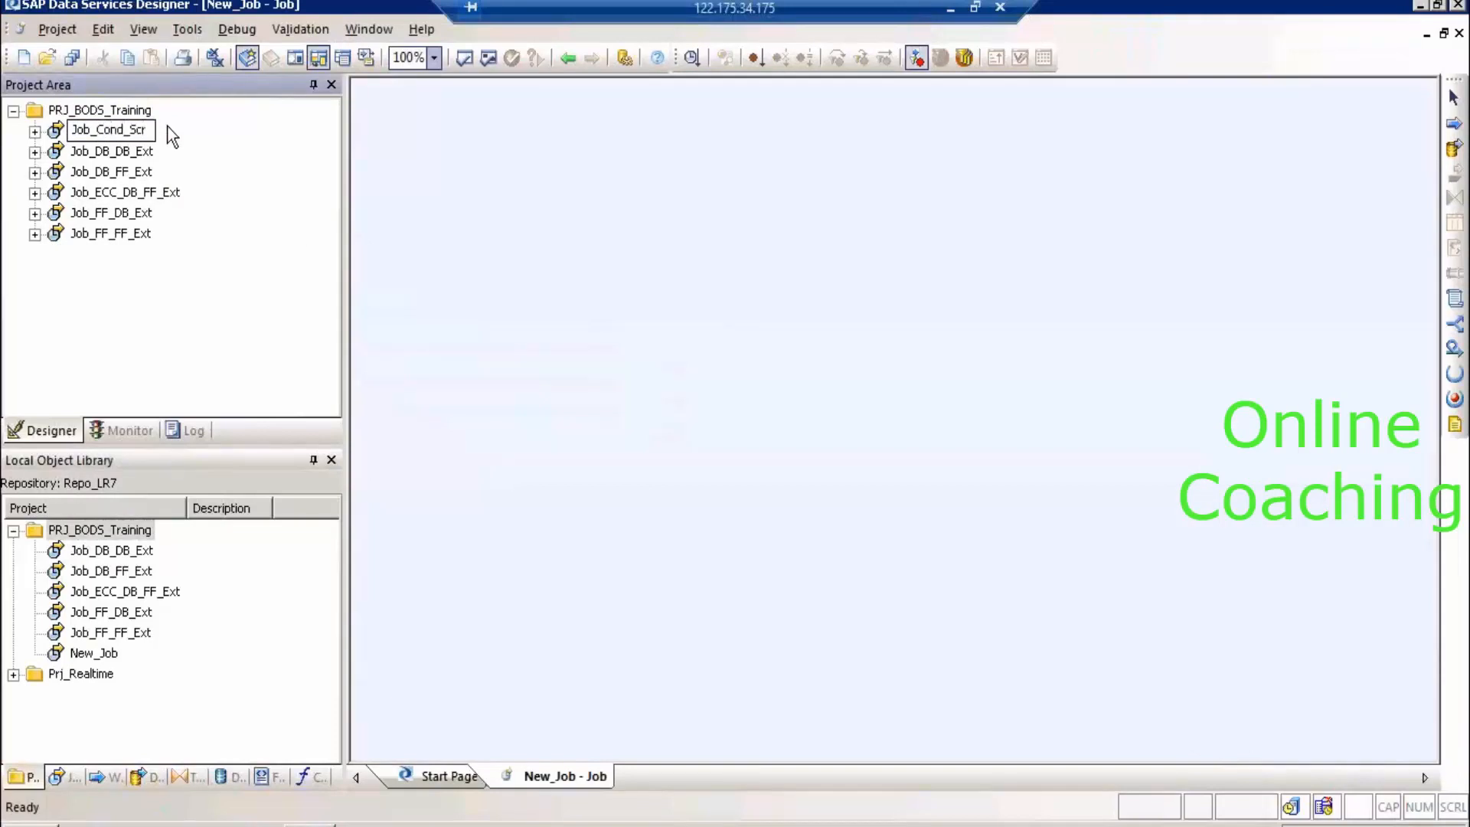
pyautogui.write('_GV')
pyautogui.click(356, 186)
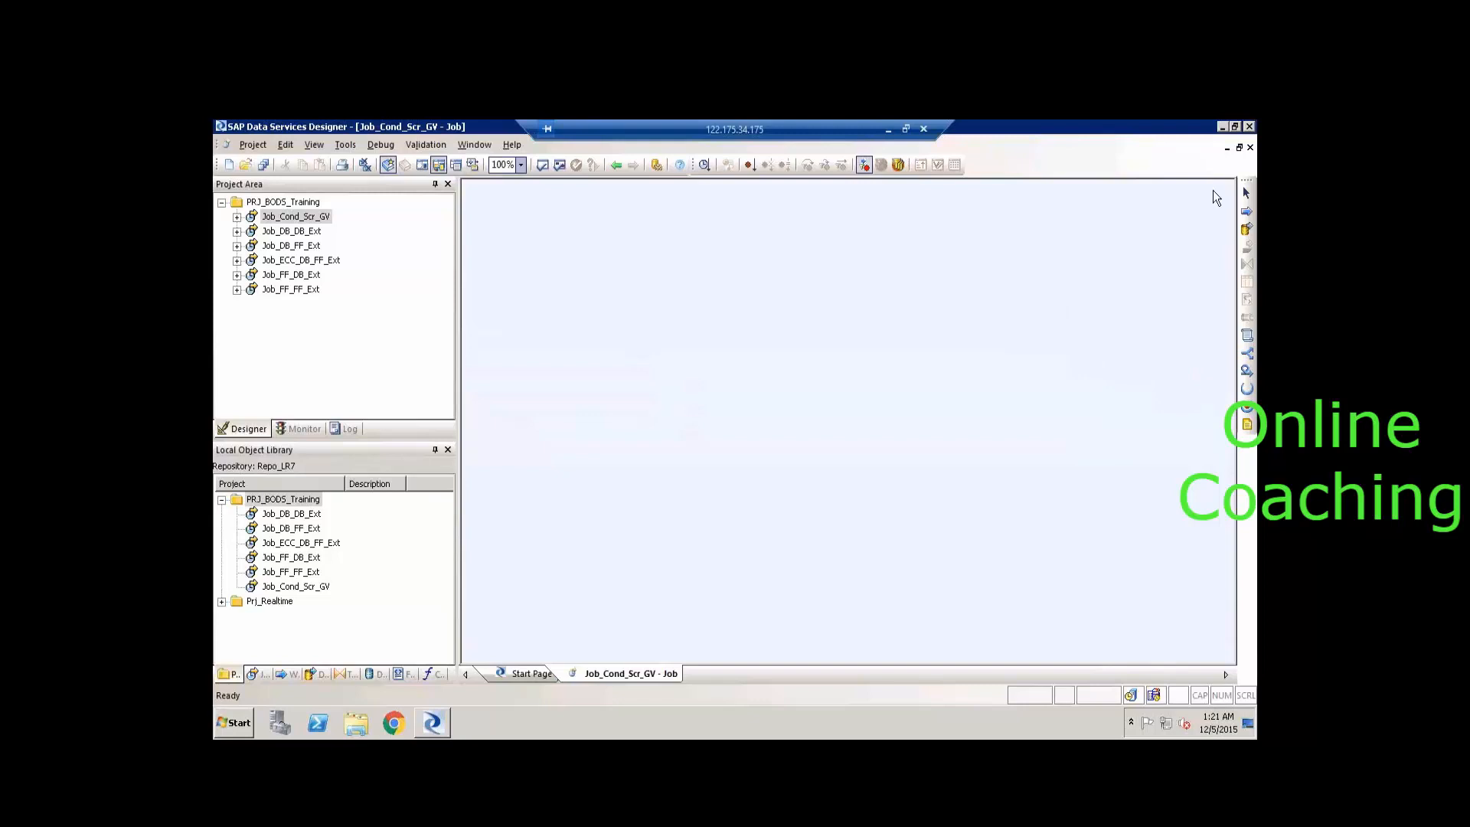
# Place a conditional in the Job_Cond_Scr_GV workspace and name it Cond_Mara.
pyautogui.click(1245, 360)
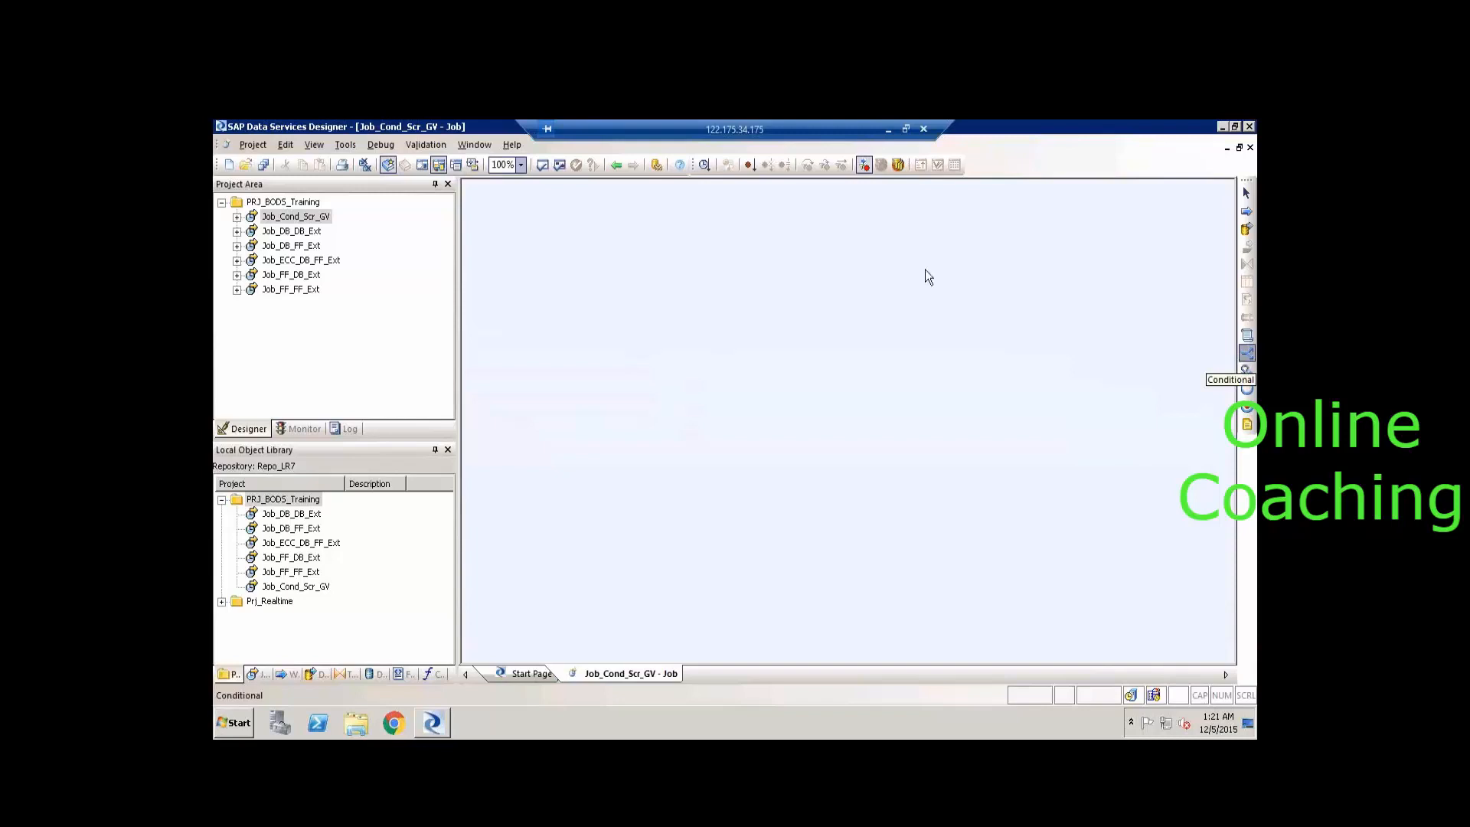
pyautogui.click(618, 280)
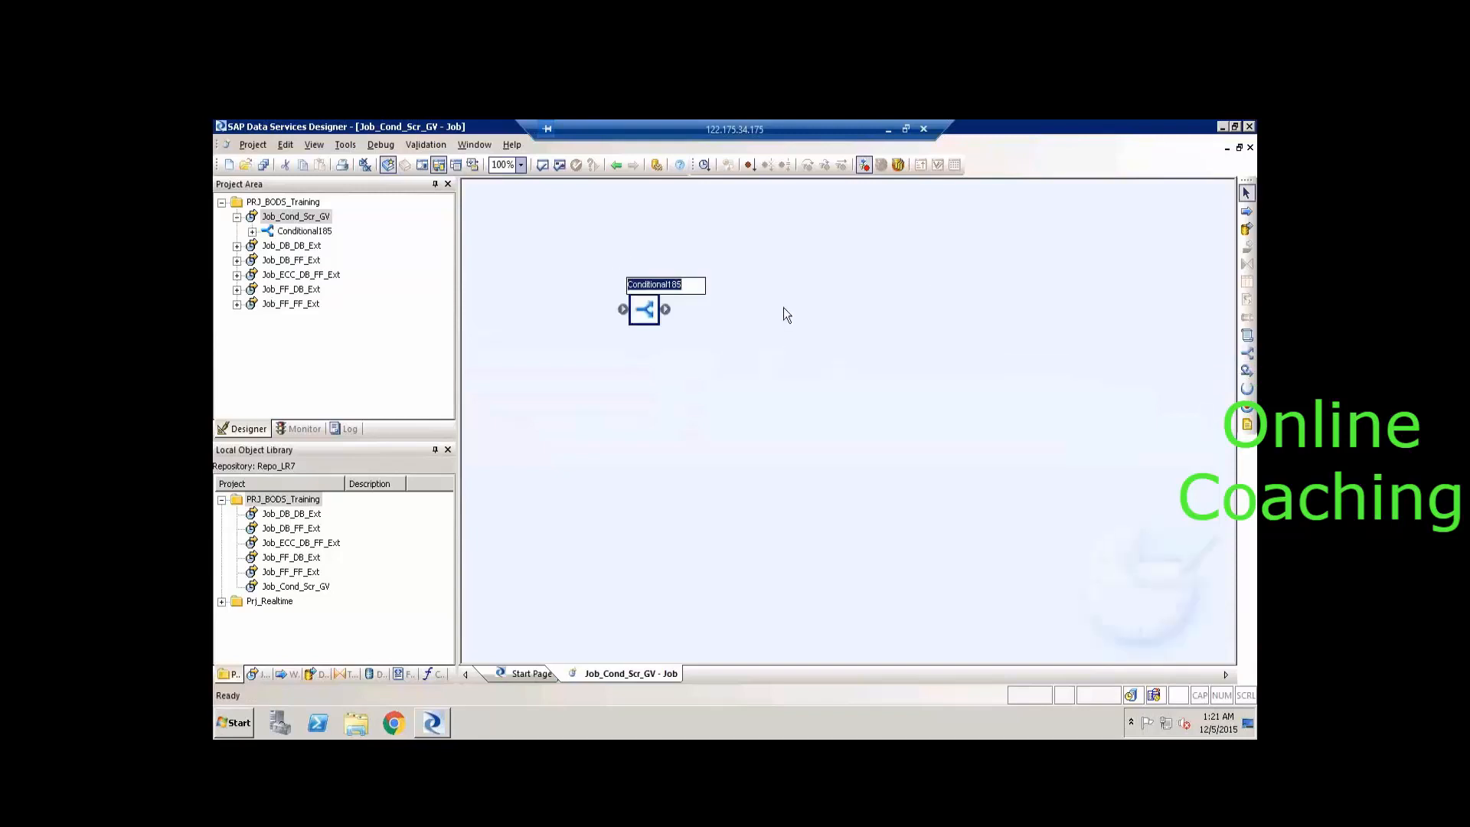
pyautogui.write('Con')
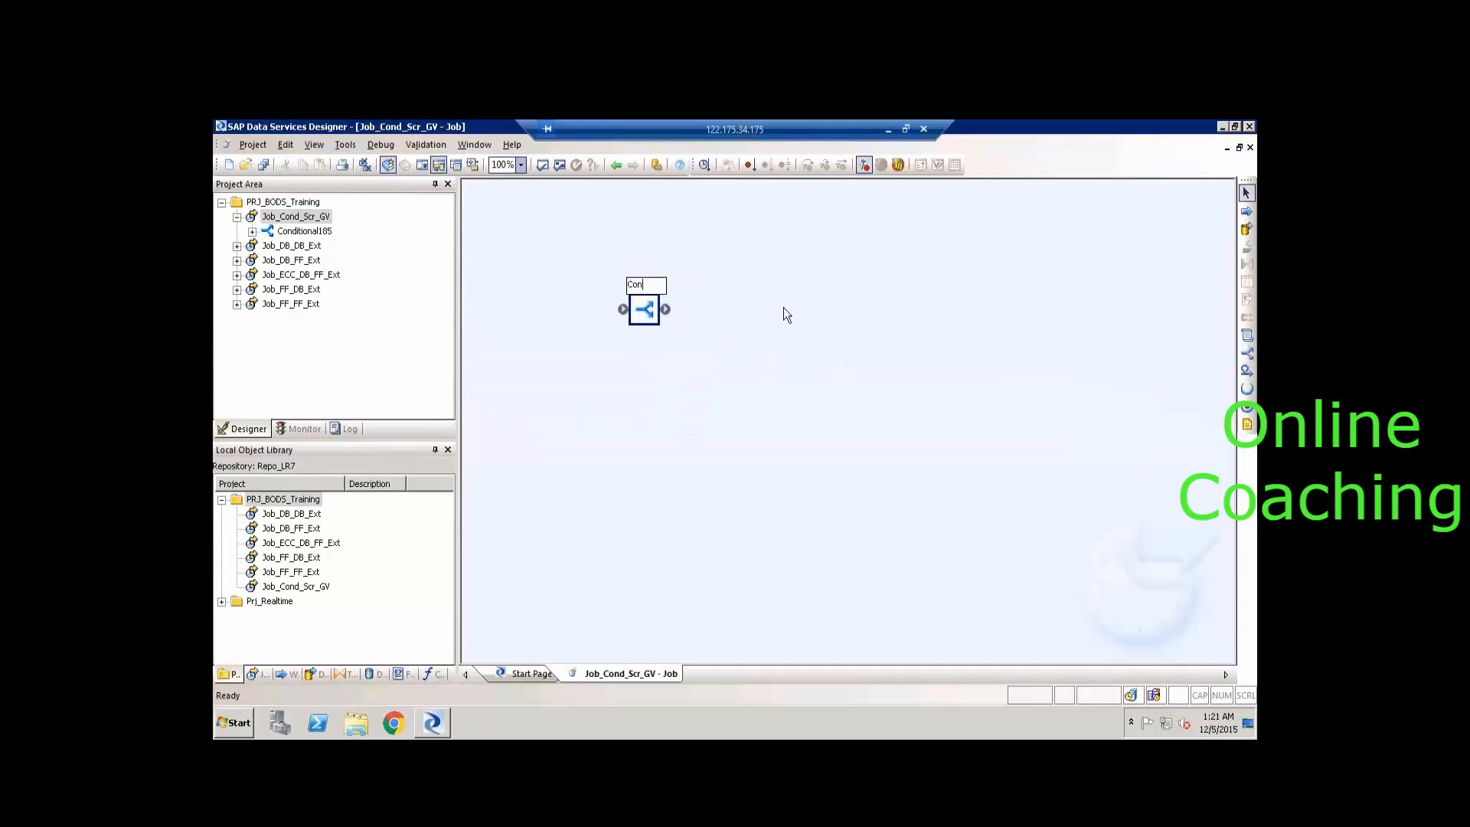
pyautogui.write('d_Mara')
# Place a second conditional in the job workspace, down and to the right of Cond_Mara, and name it Cond_Marc.
pyautogui.click(1246, 353)
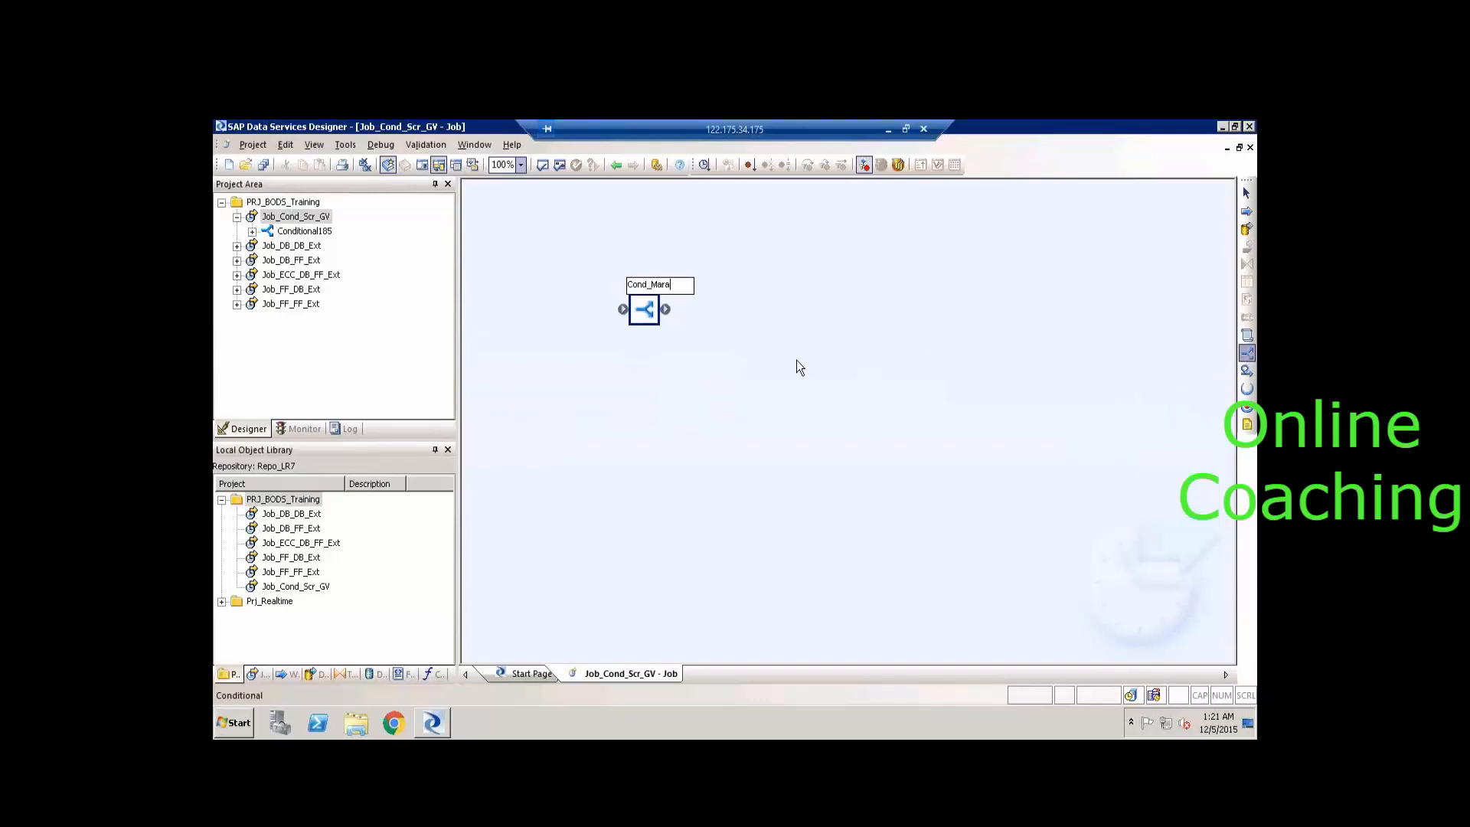
pyautogui.click(741, 353)
pyautogui.write('Cond')
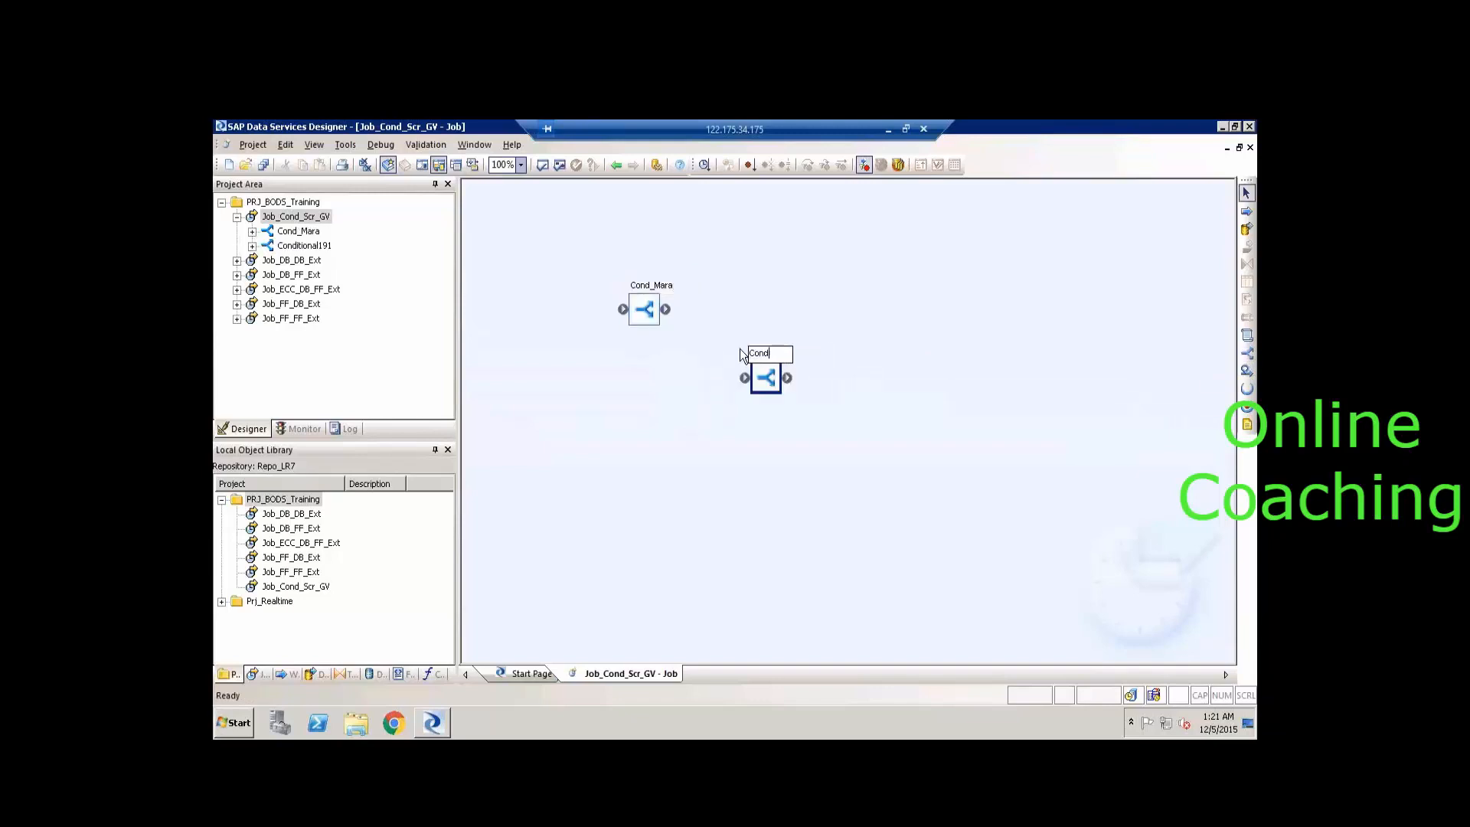
pyautogui.write('_Marc')
# Add a third conditional named Cond_Join and link Cond_Mara, Cond_Marc and Cond_Join in sequence.
pyautogui.click(1247, 353)
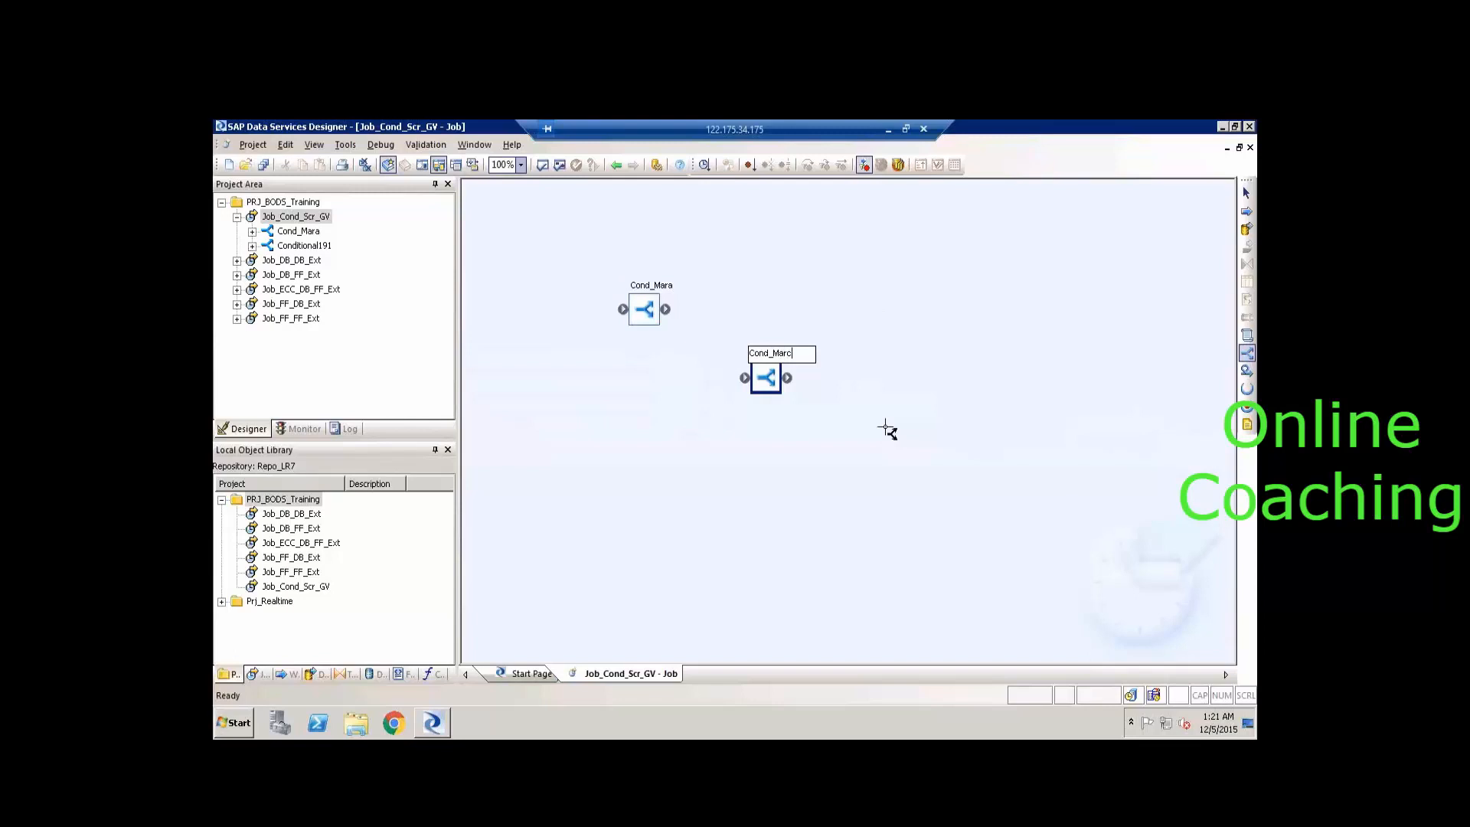
pyautogui.click(886, 428)
pyautogui.write('Cond_Joni')
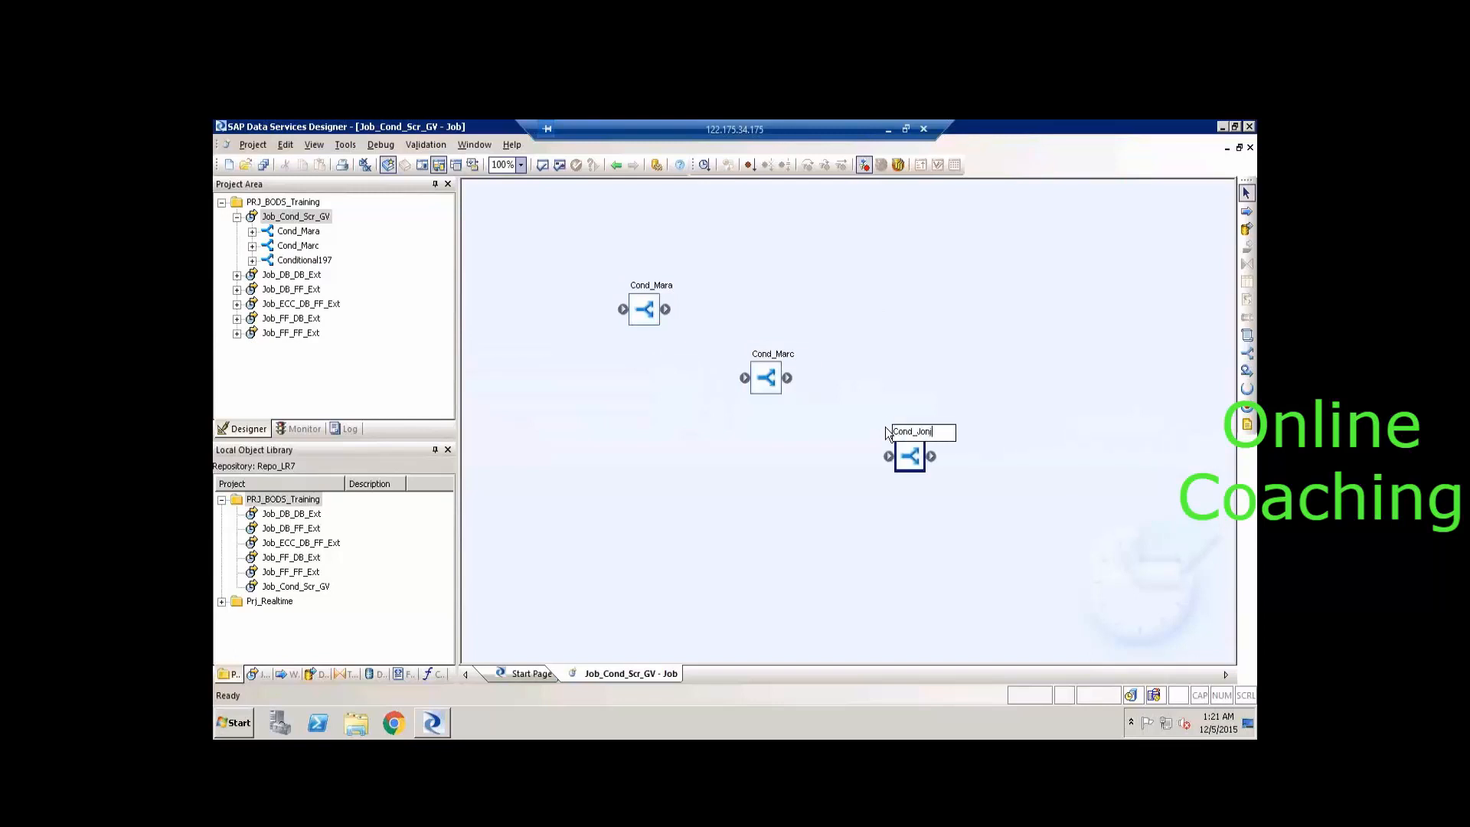
pyautogui.press('BackSpace')
pyautogui.press('BackSpace')
pyautogui.write('in')
pyautogui.press('Return')
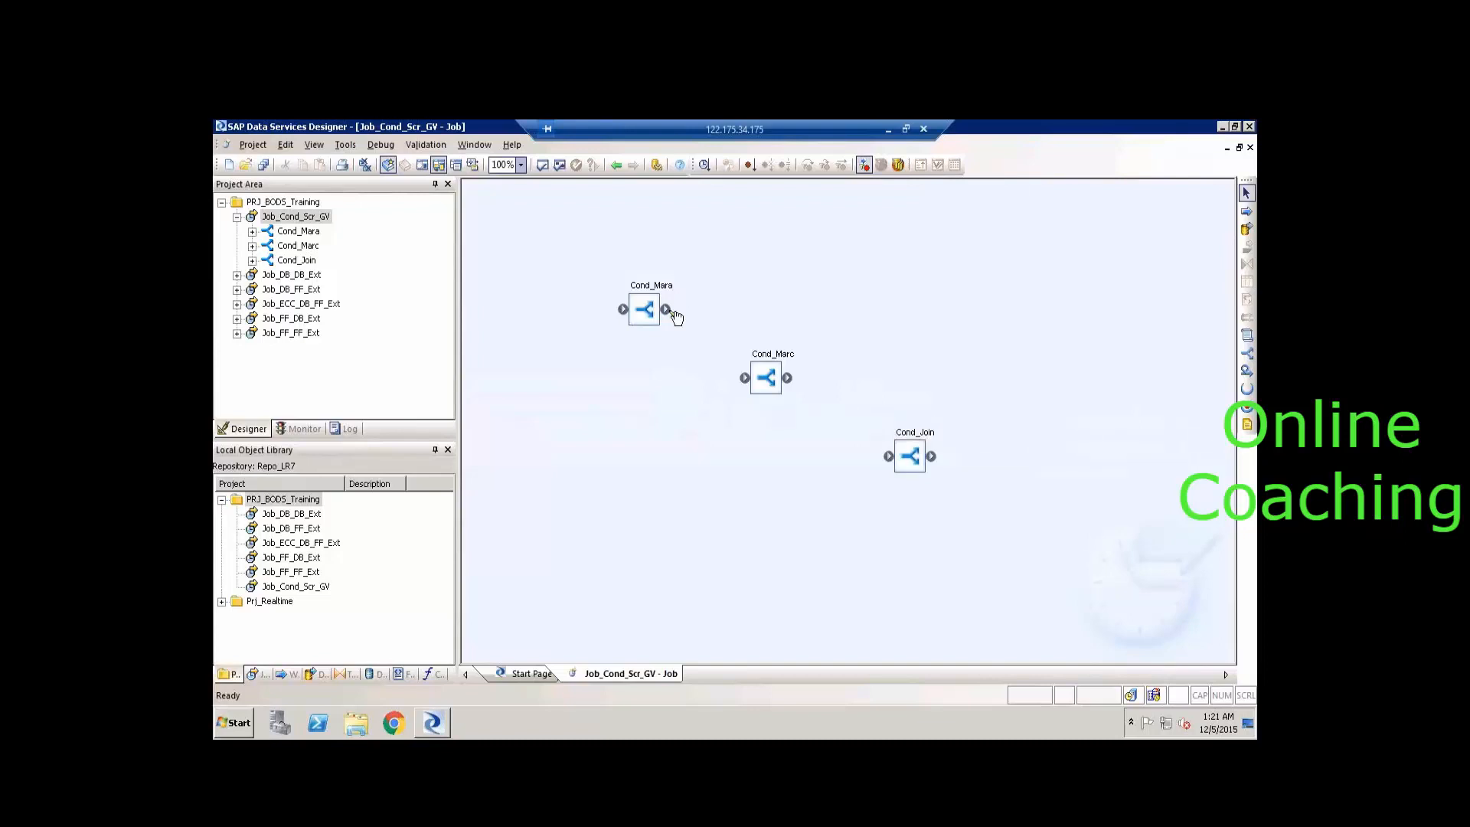
pyautogui.moveTo(667, 310); pyautogui.dragTo(886, 457)
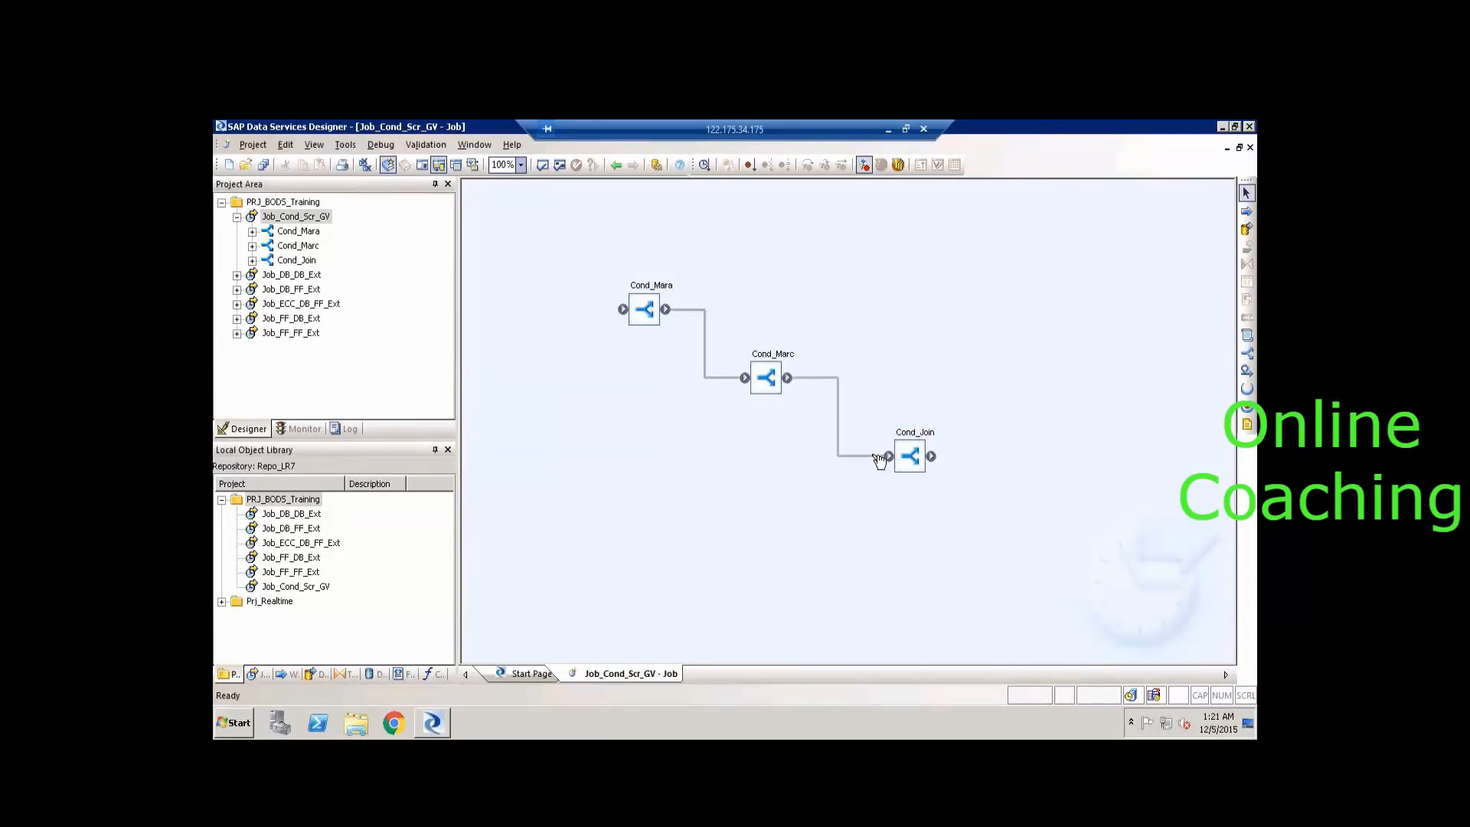
pyautogui.moveTo(765, 385); pyautogui.dragTo(773, 387)
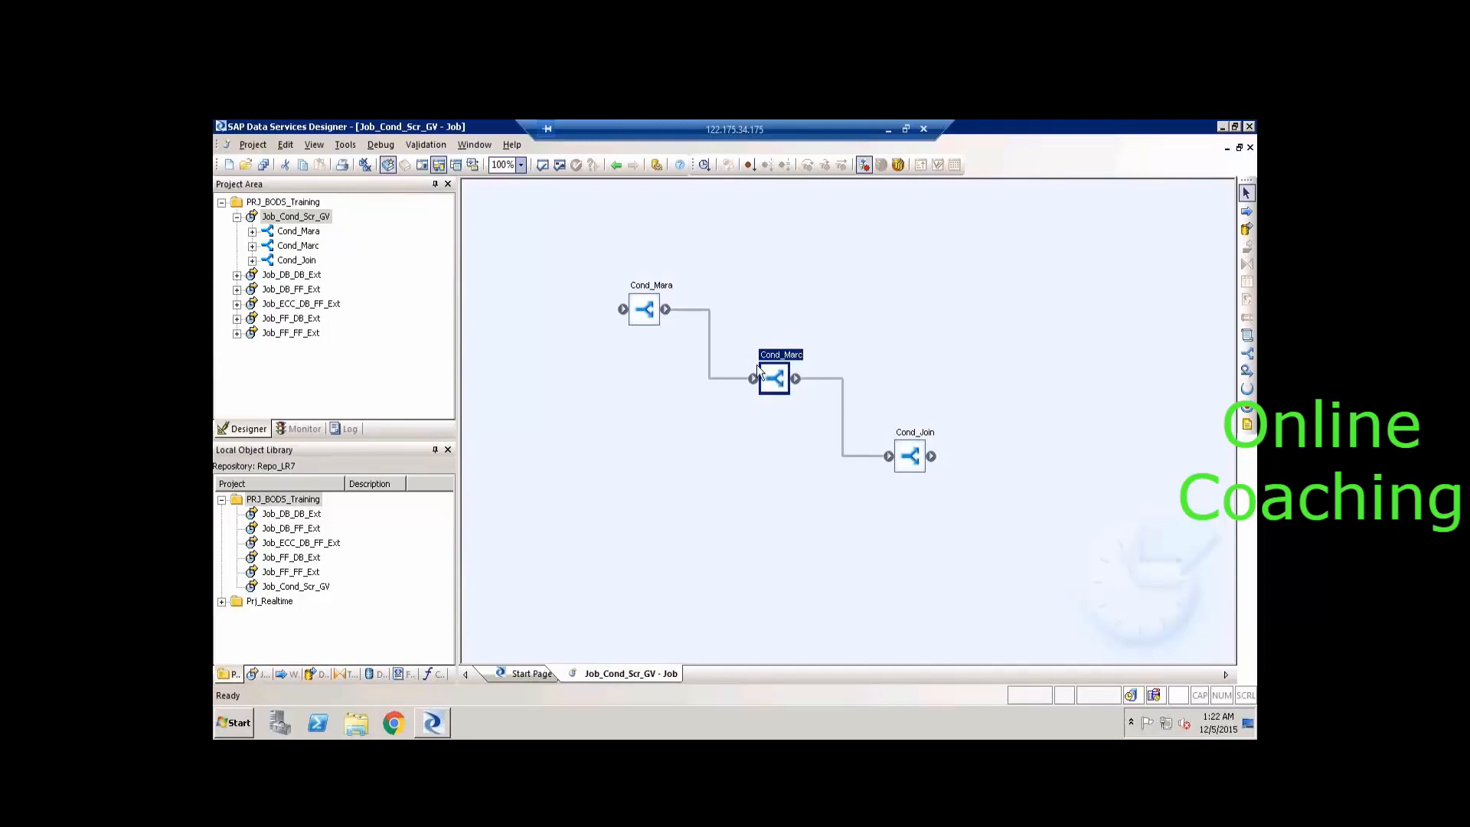
# Examine the If, Then and Else areas of the Cond_Mara and Cond_Marc conditionals and return to the job workspace.
pyautogui.doubleClick(660, 290)
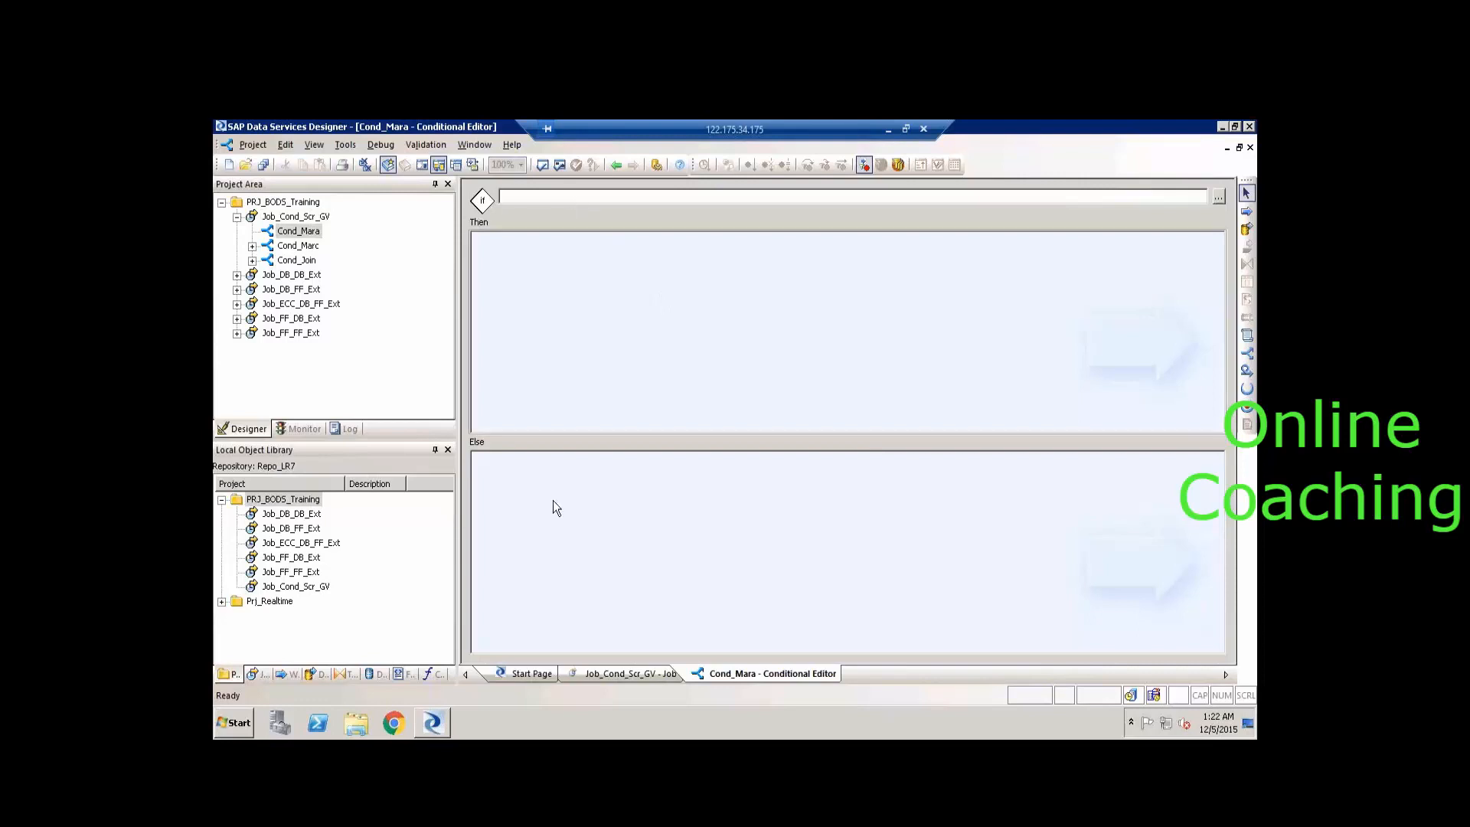
pyautogui.click(533, 200)
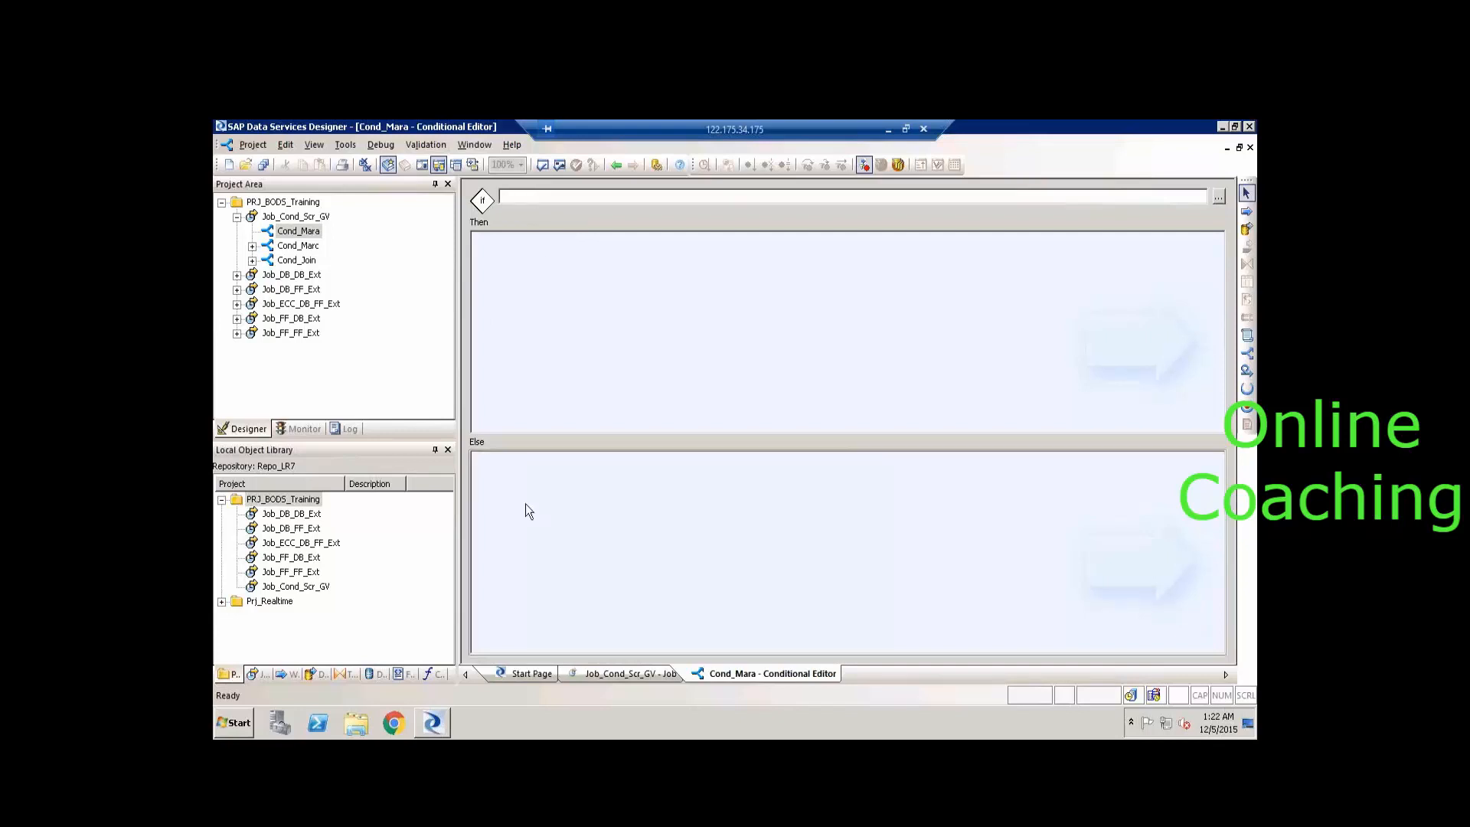
pyautogui.click(615, 166)
pyautogui.doubleClick(777, 360)
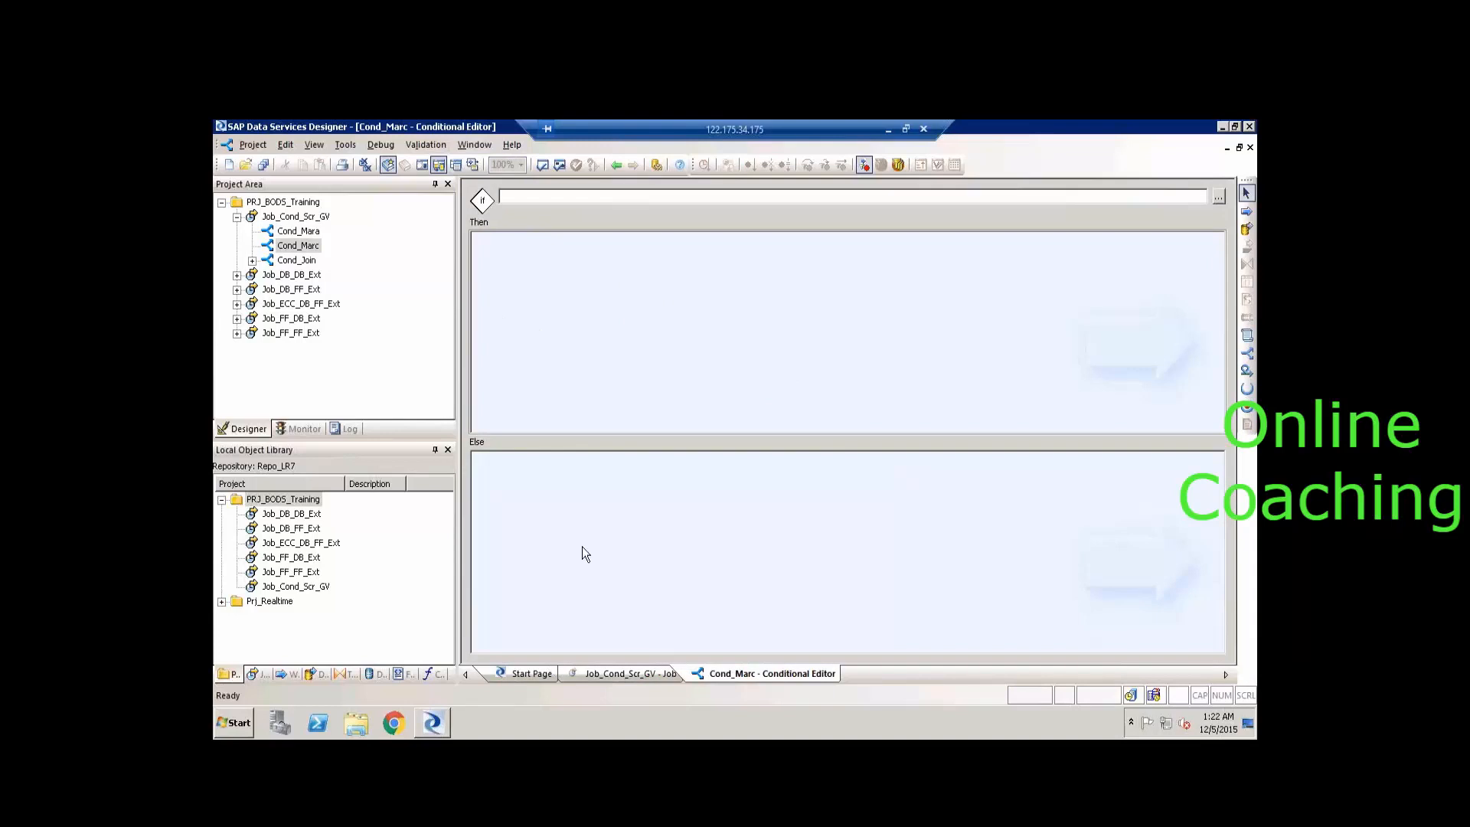
pyautogui.click(618, 168)
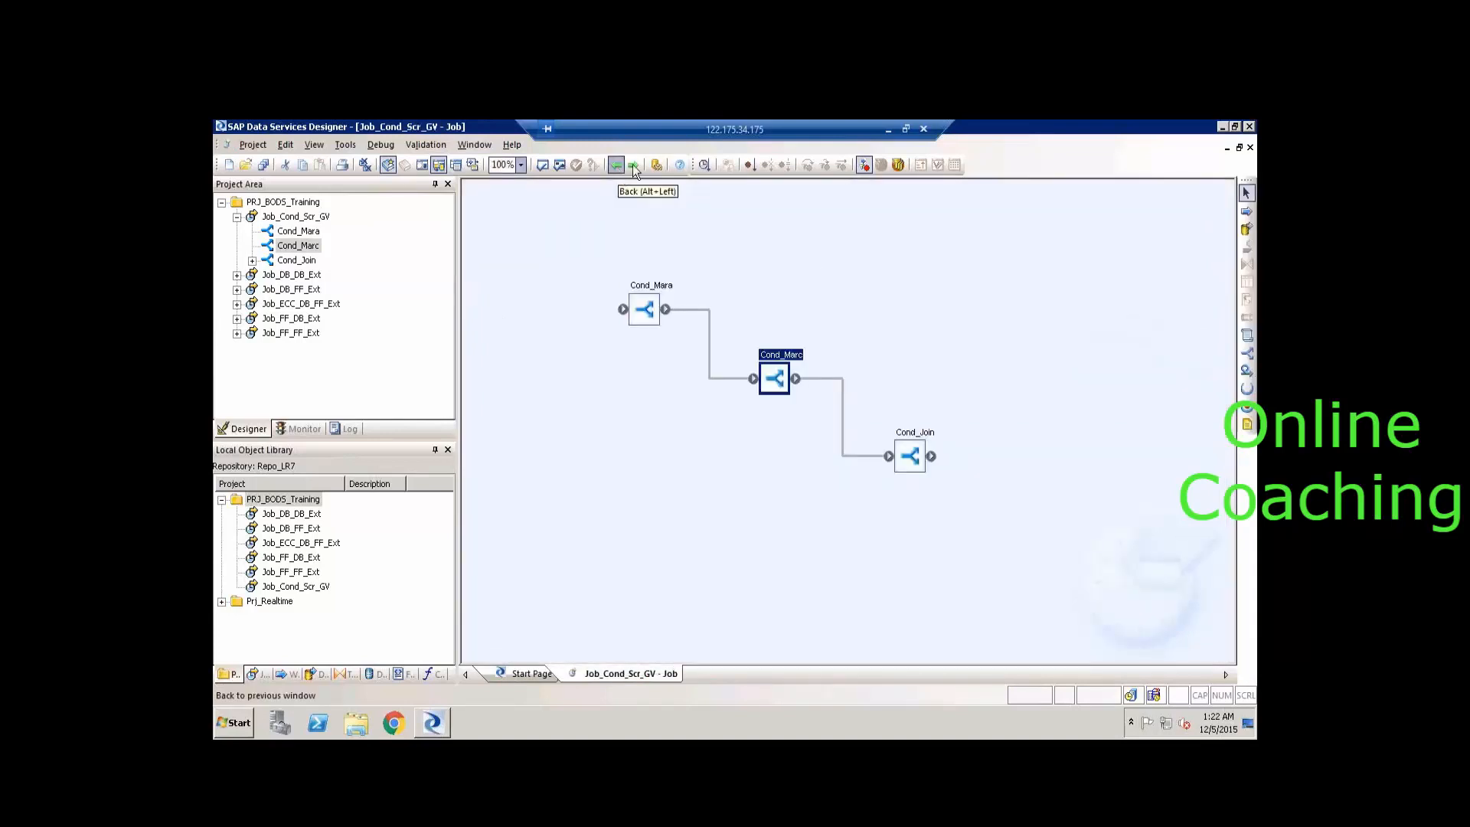
# Place a script ahead of Cond_Mara, name it Scr_initial and connect it to Cond_Mara.
pyautogui.click(1245, 338)
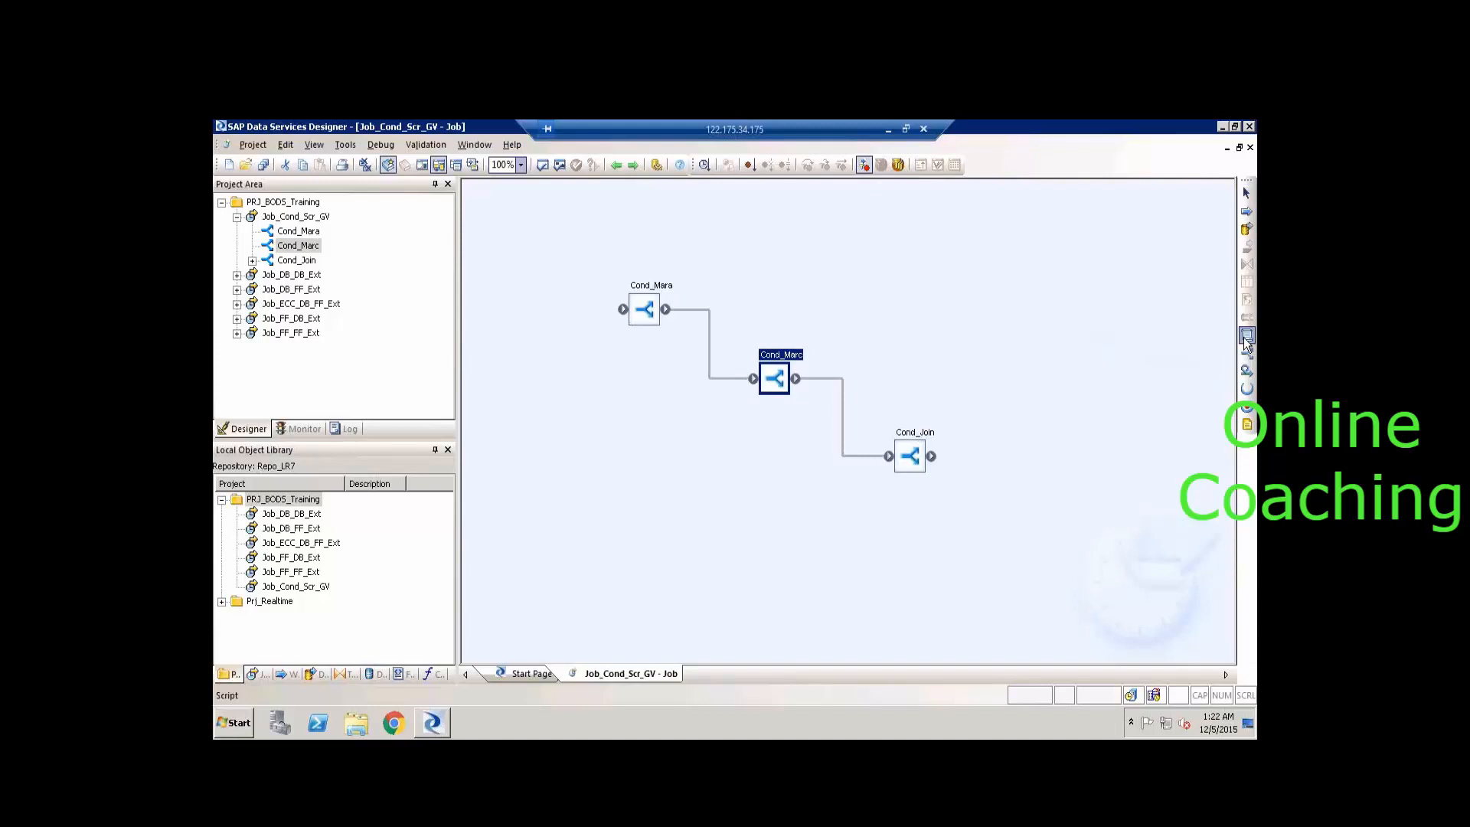
pyautogui.click(526, 236)
pyautogui.click(556, 361)
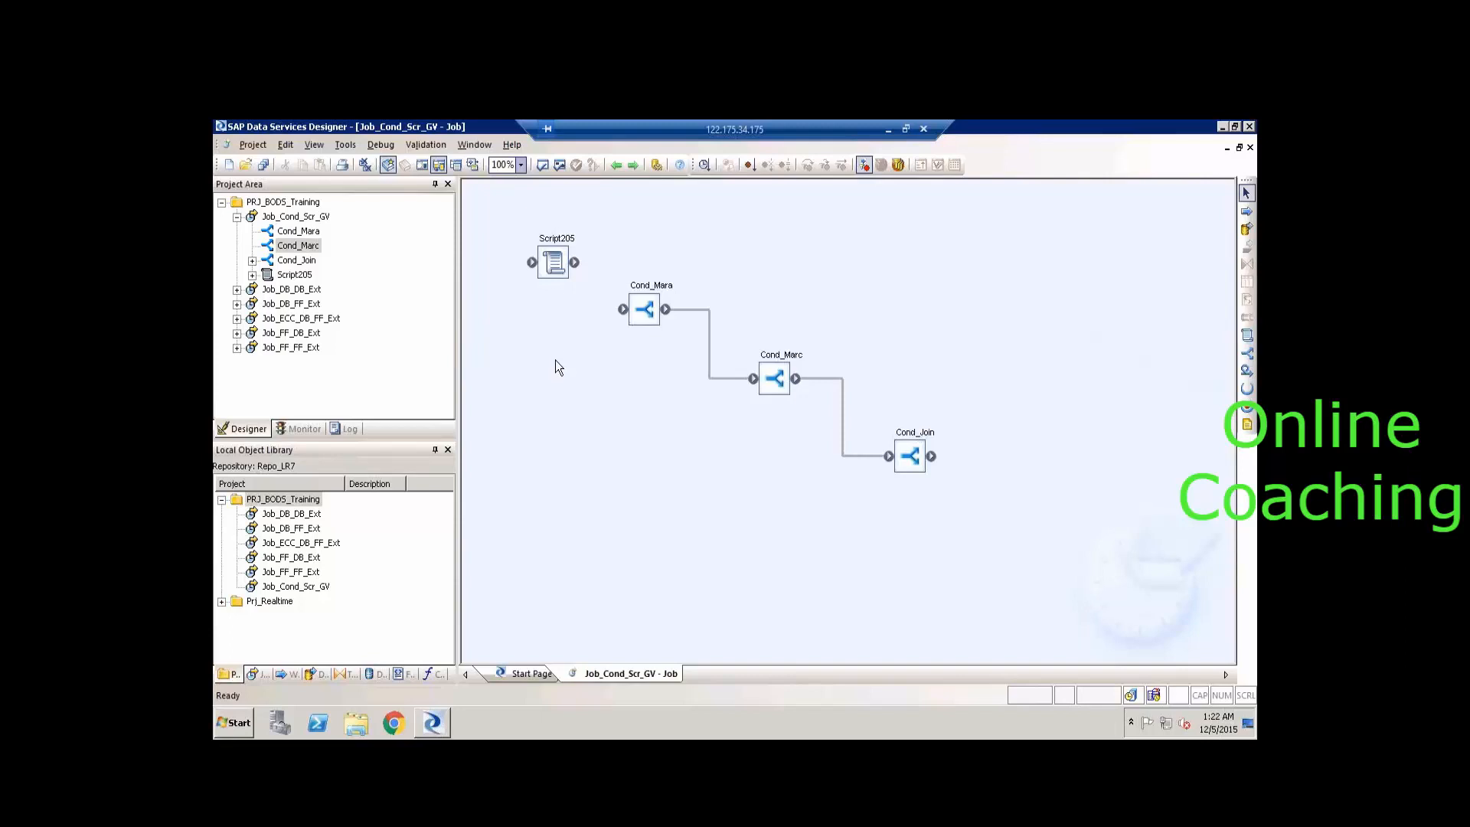
pyautogui.click(547, 277)
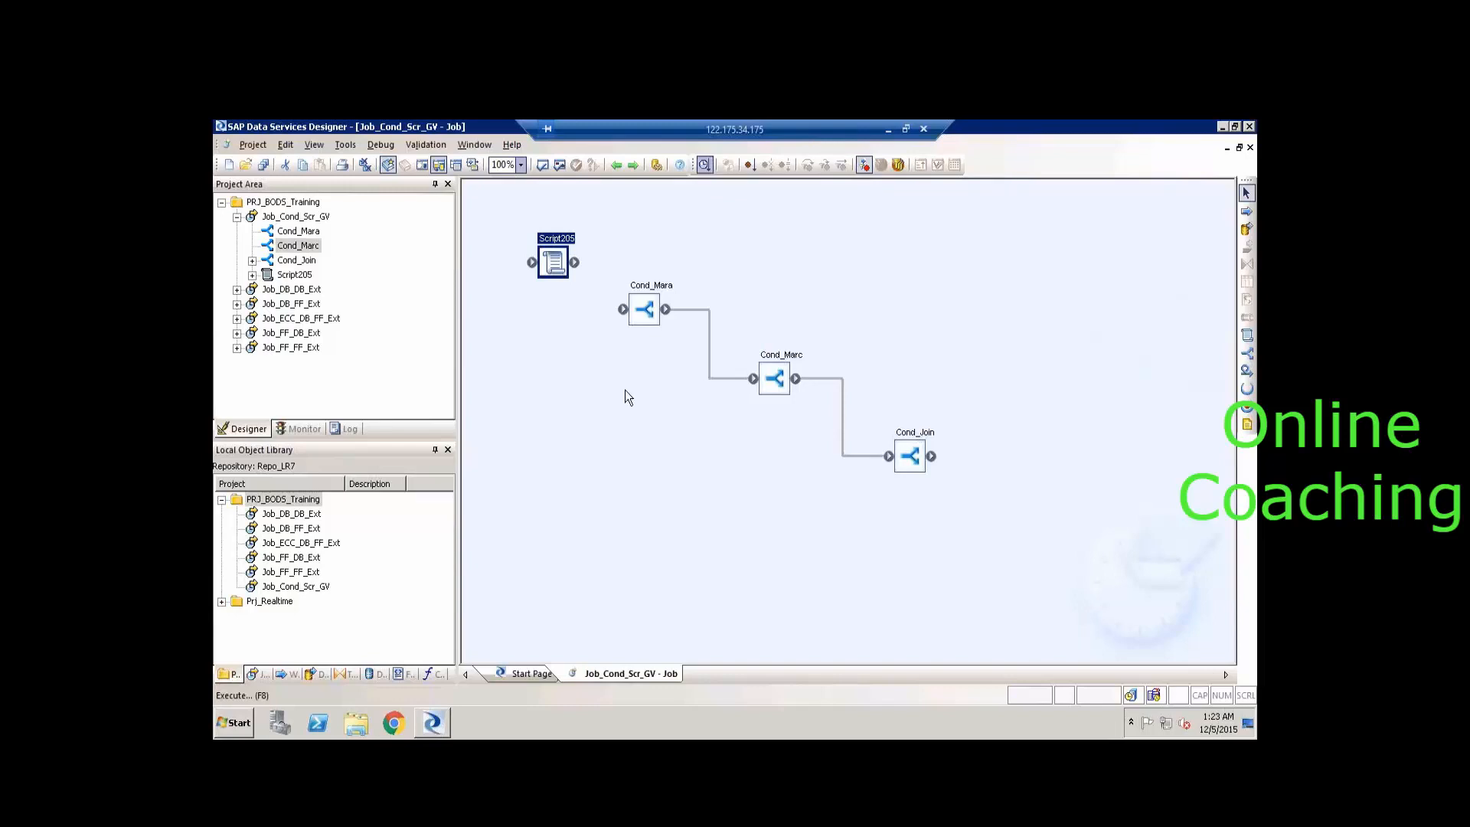
pyautogui.click(586, 274)
pyautogui.click(554, 263)
pyautogui.click(555, 264)
pyautogui.write('Sc')
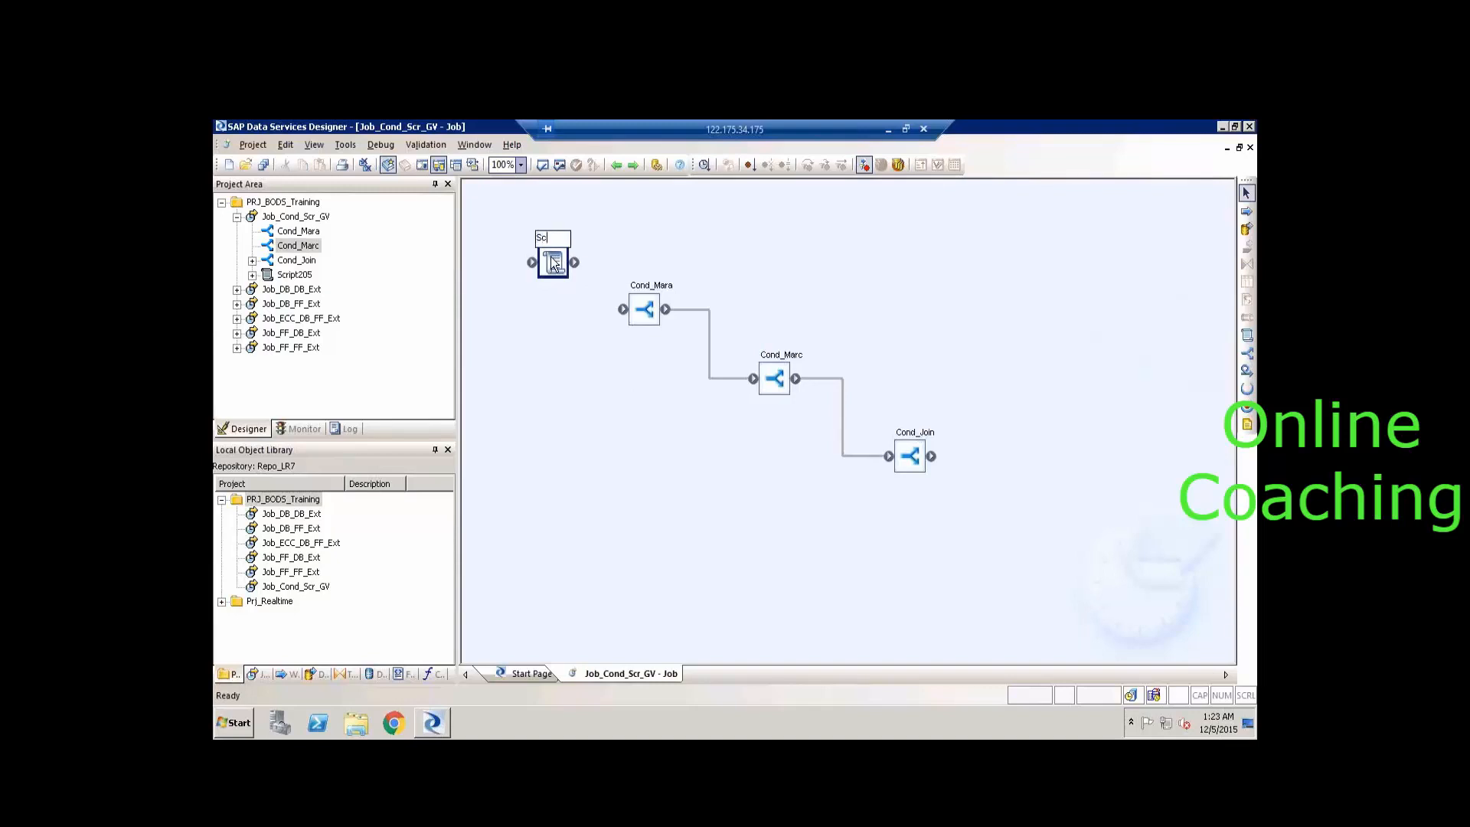
pyautogui.write('r_inm')
pyautogui.press('BackSpace')
pyautogui.write('itial')
pyautogui.click(595, 297)
pyautogui.moveTo(575, 263); pyautogui.dragTo(626, 314)
# Try out the print and sql functions in the Scr_initial script, clear the text and return to the job workspace.
pyautogui.doubleClick(555, 253)
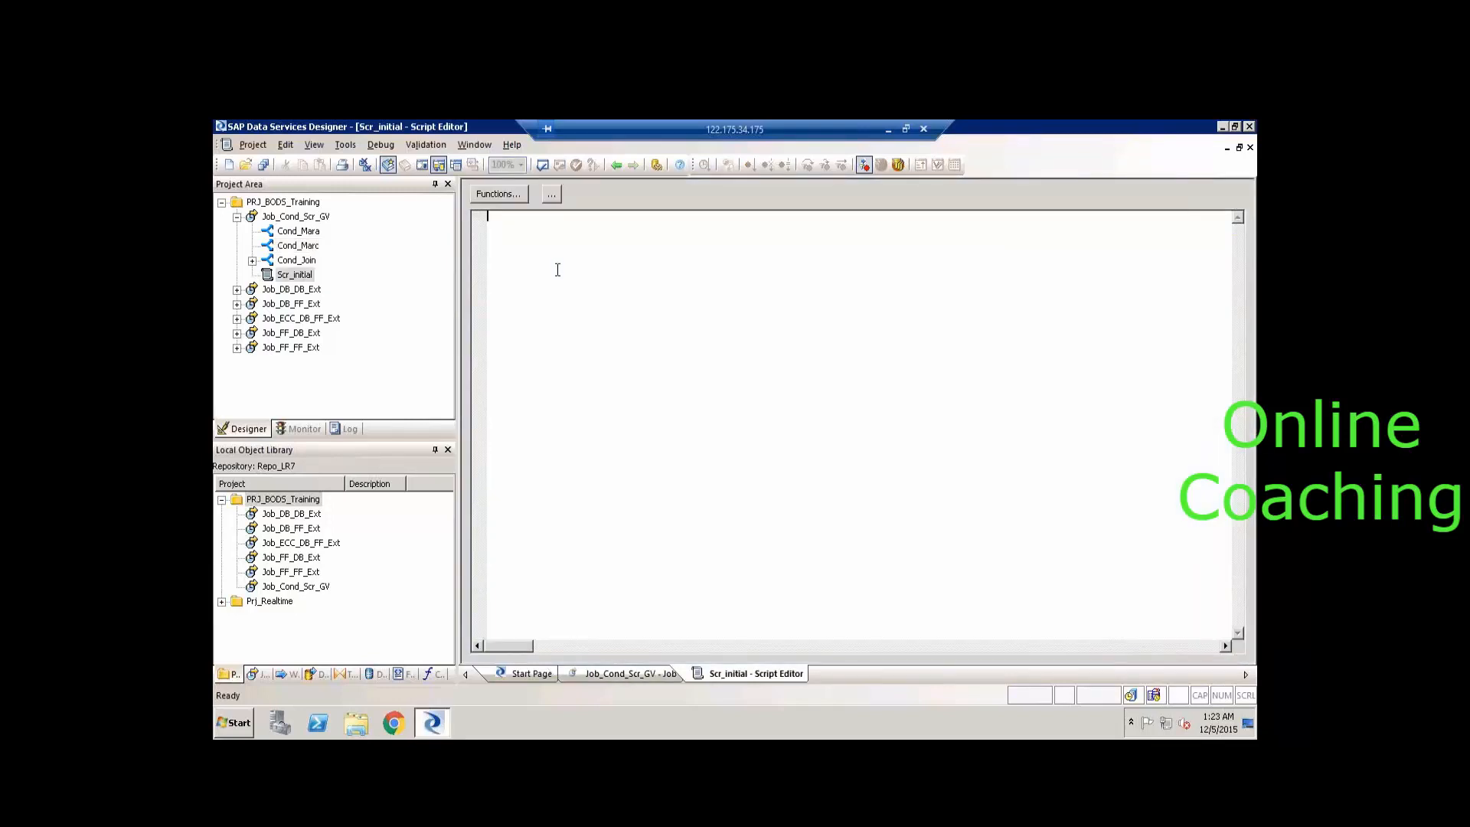
pyautogui.write('print')
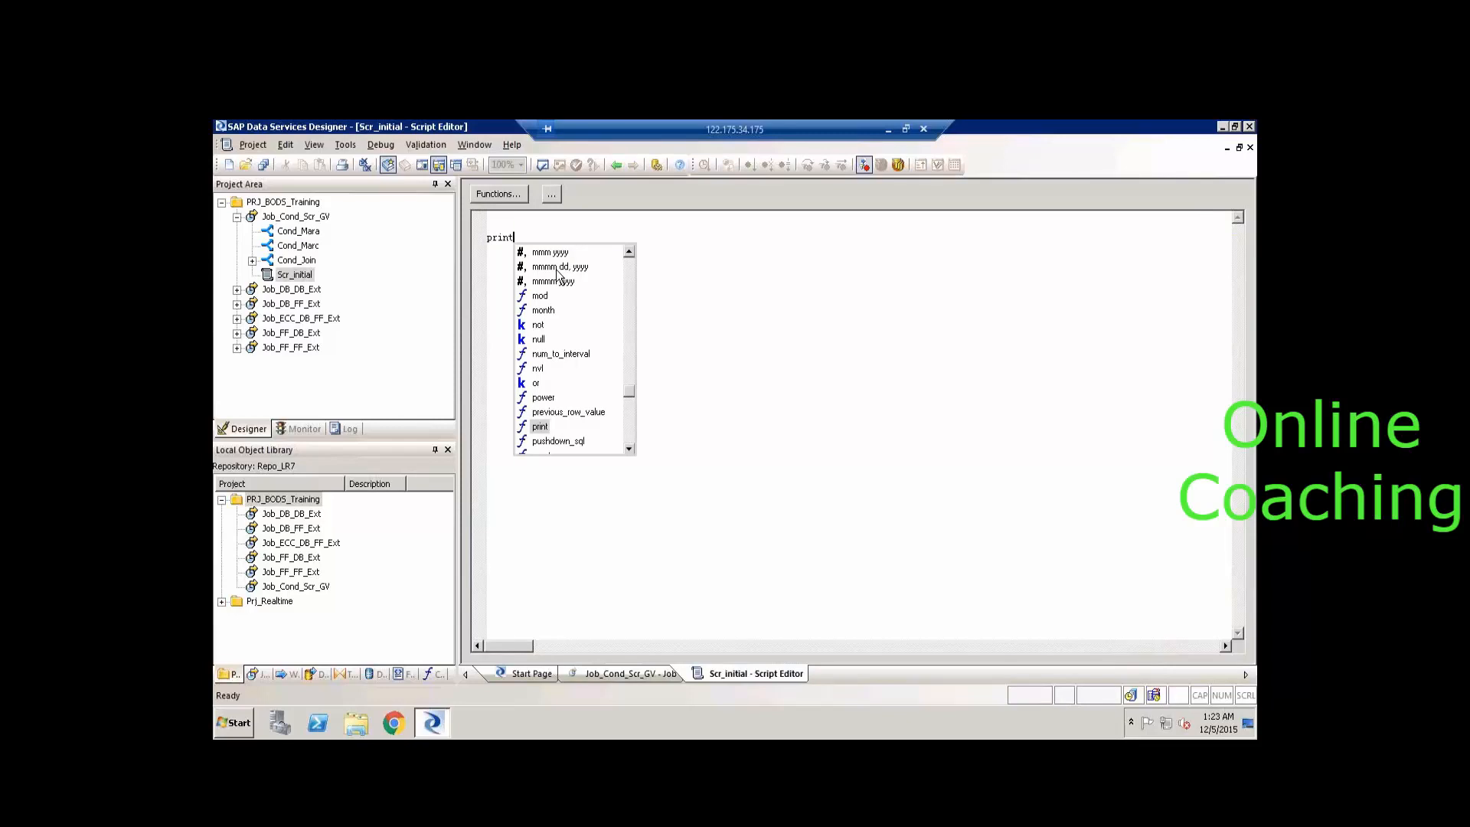
pyautogui.press('BackSpace')
pyautogui.press('BackSpace')
pyautogui.press('BackSpace')
pyautogui.press('BackSpace')
pyautogui.press('BackSpace')
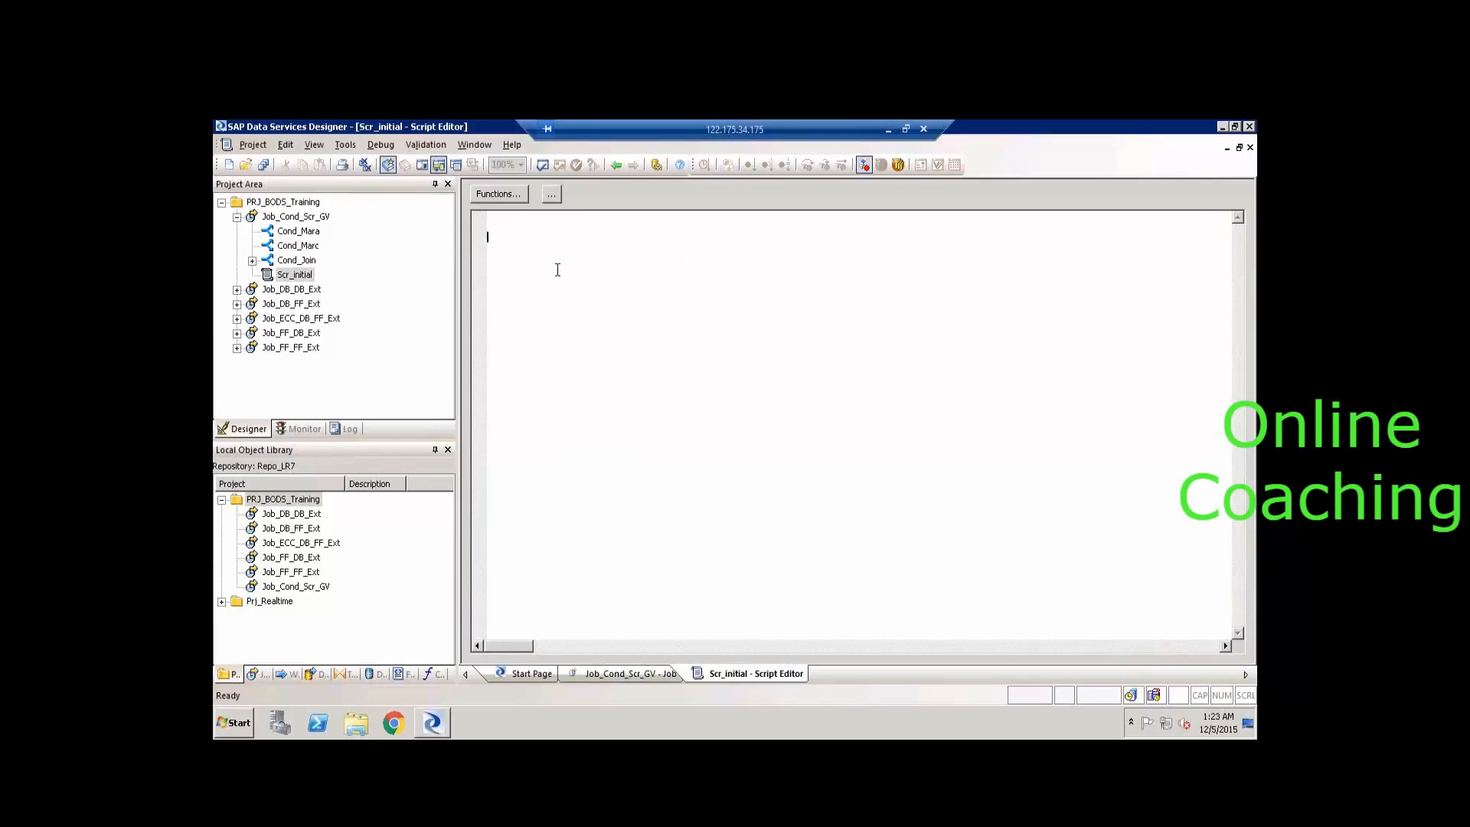
pyautogui.write('sql')
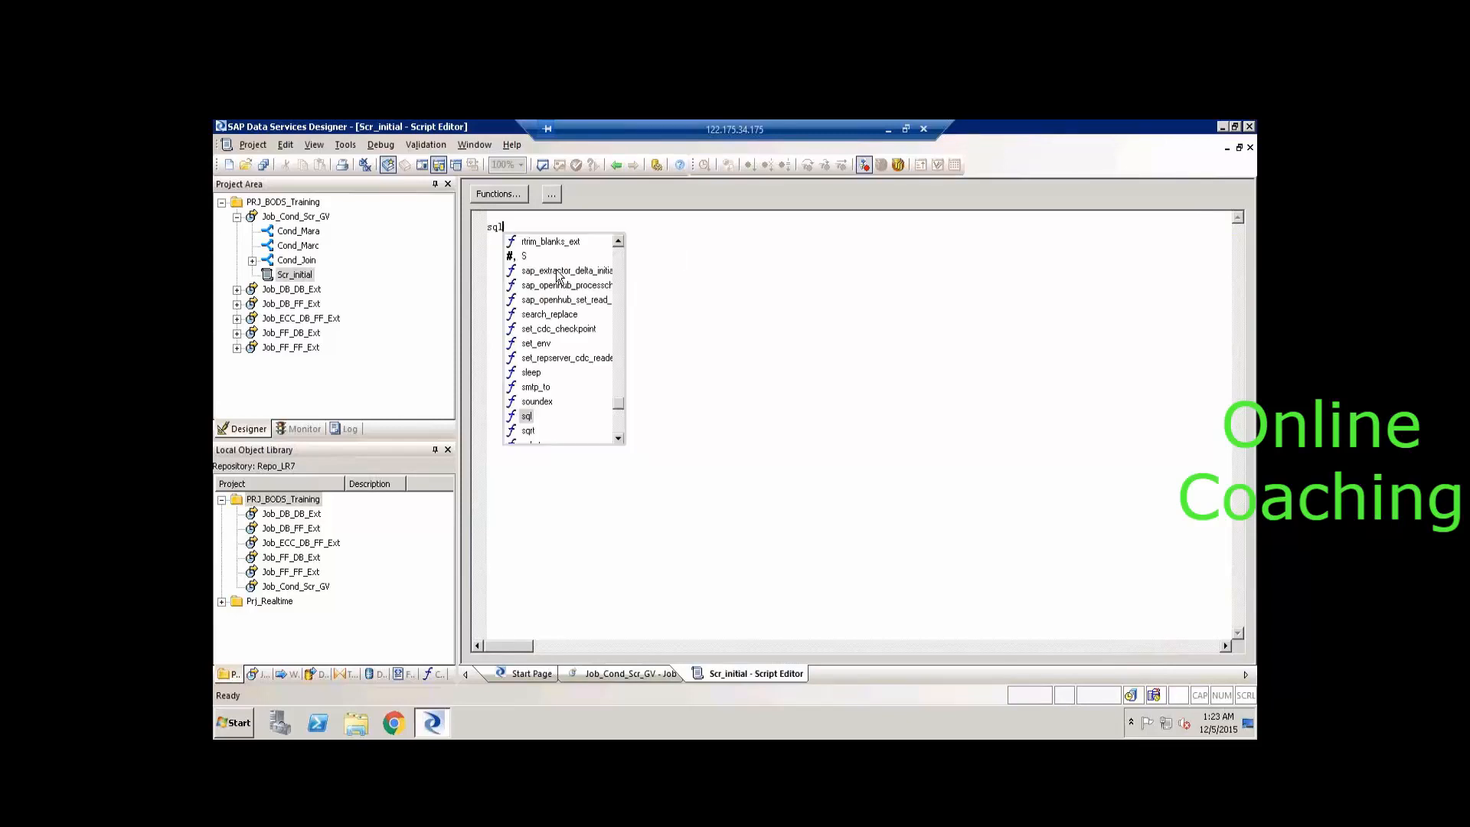
pyautogui.press('Escape')
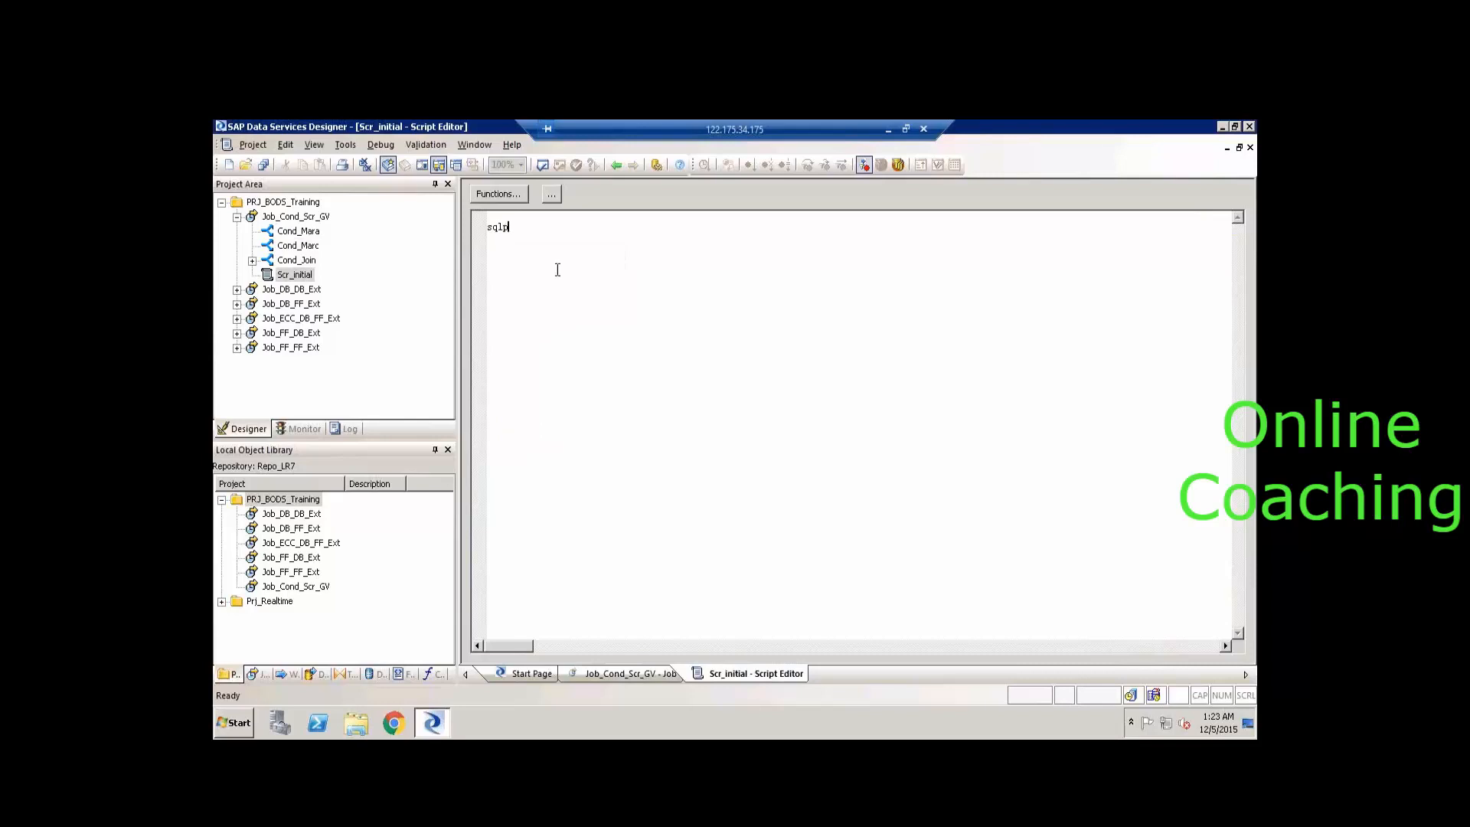
pyautogui.write('push')
pyautogui.press('BackSpace')
pyautogui.press('BackSpace')
pyautogui.press('BackSpace')
pyautogui.press('BackSpace')
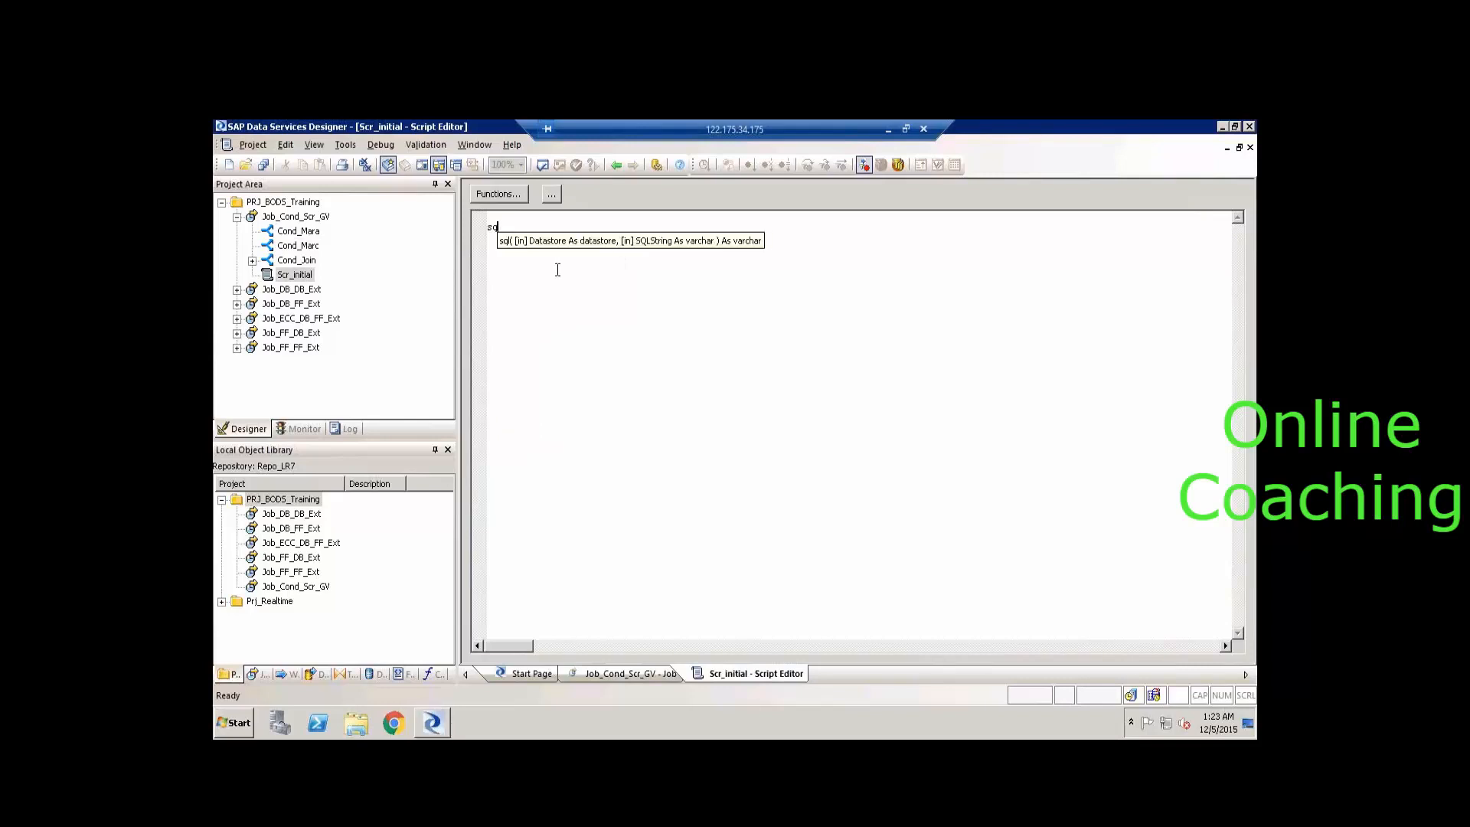
pyautogui.press('BackSpace')
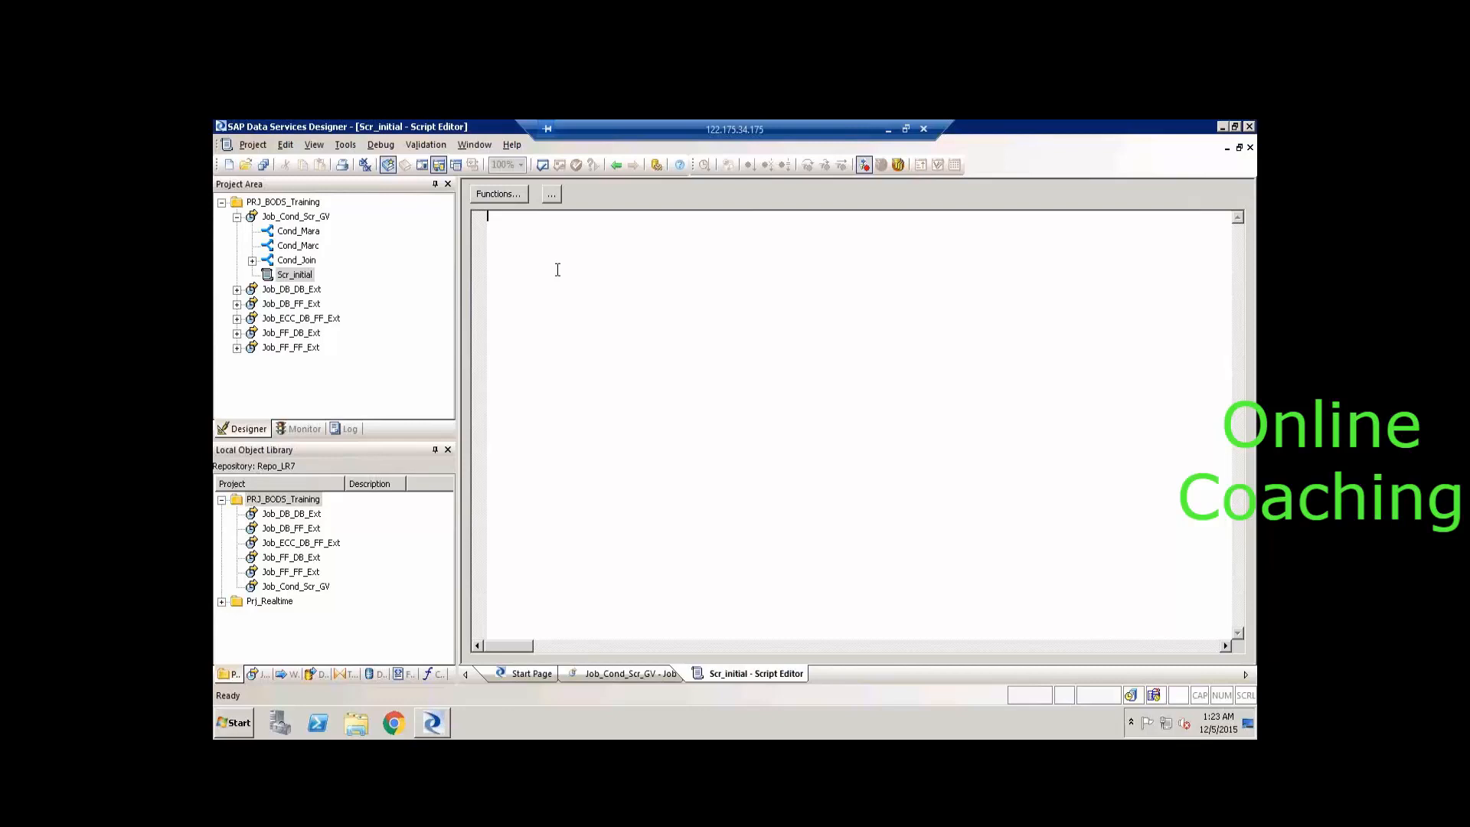
pyautogui.click(616, 167)
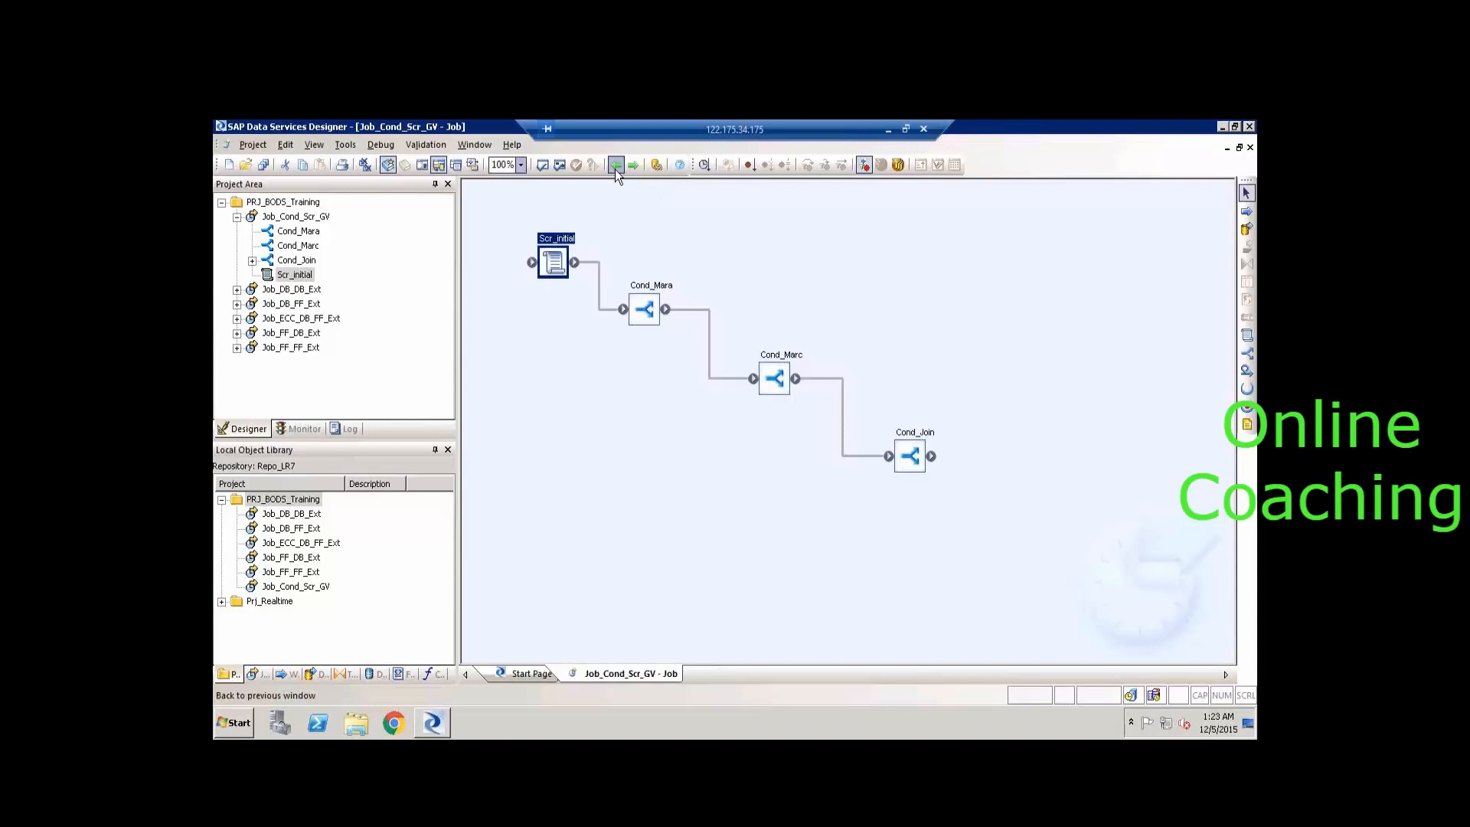
# Check whether the Variables command is offered for the Job_Cond_Scr_GV job and for the Cond_Mara conditional.
pyautogui.click(309, 219)
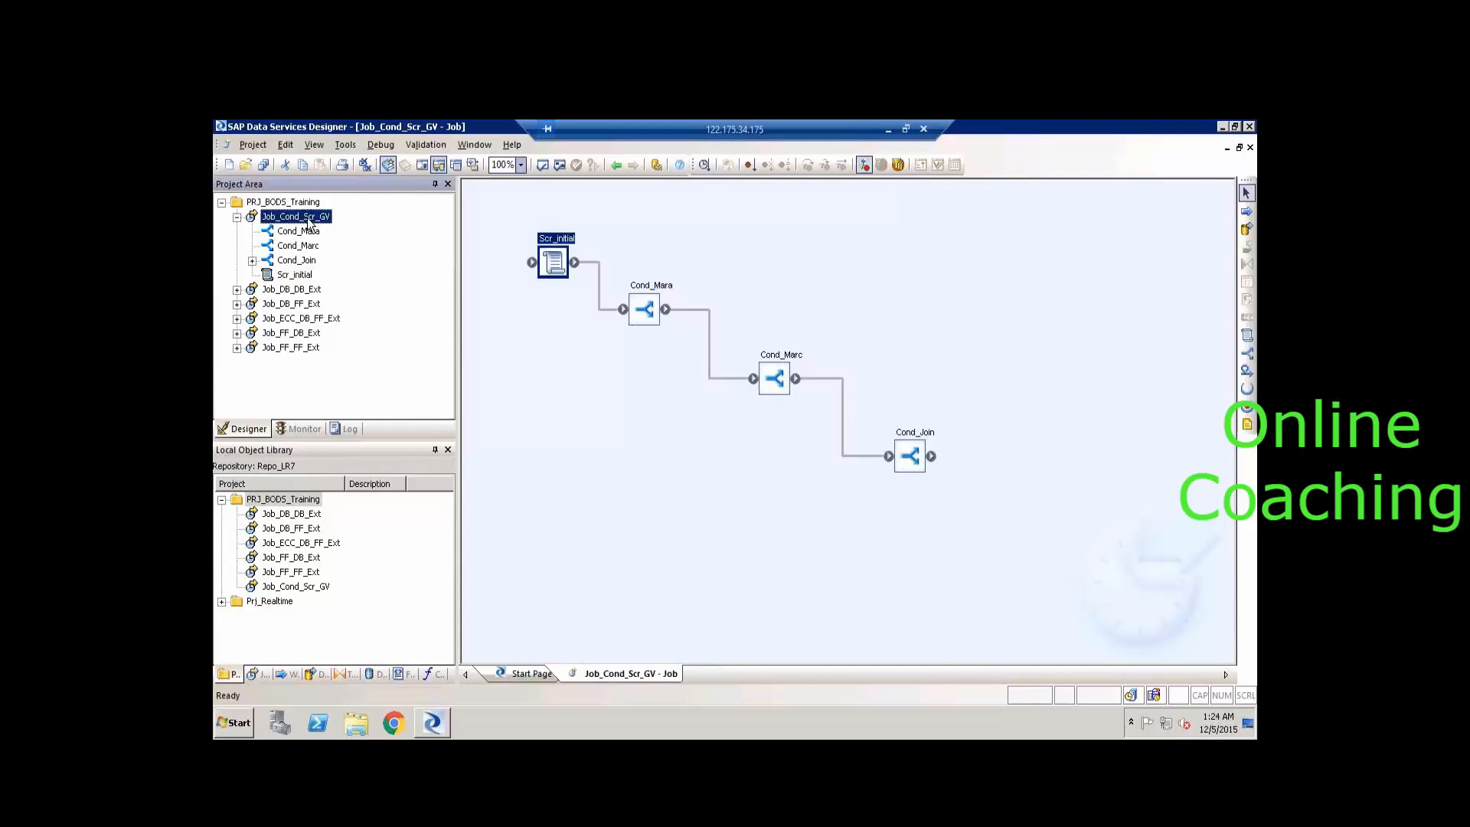
pyautogui.click(346, 146)
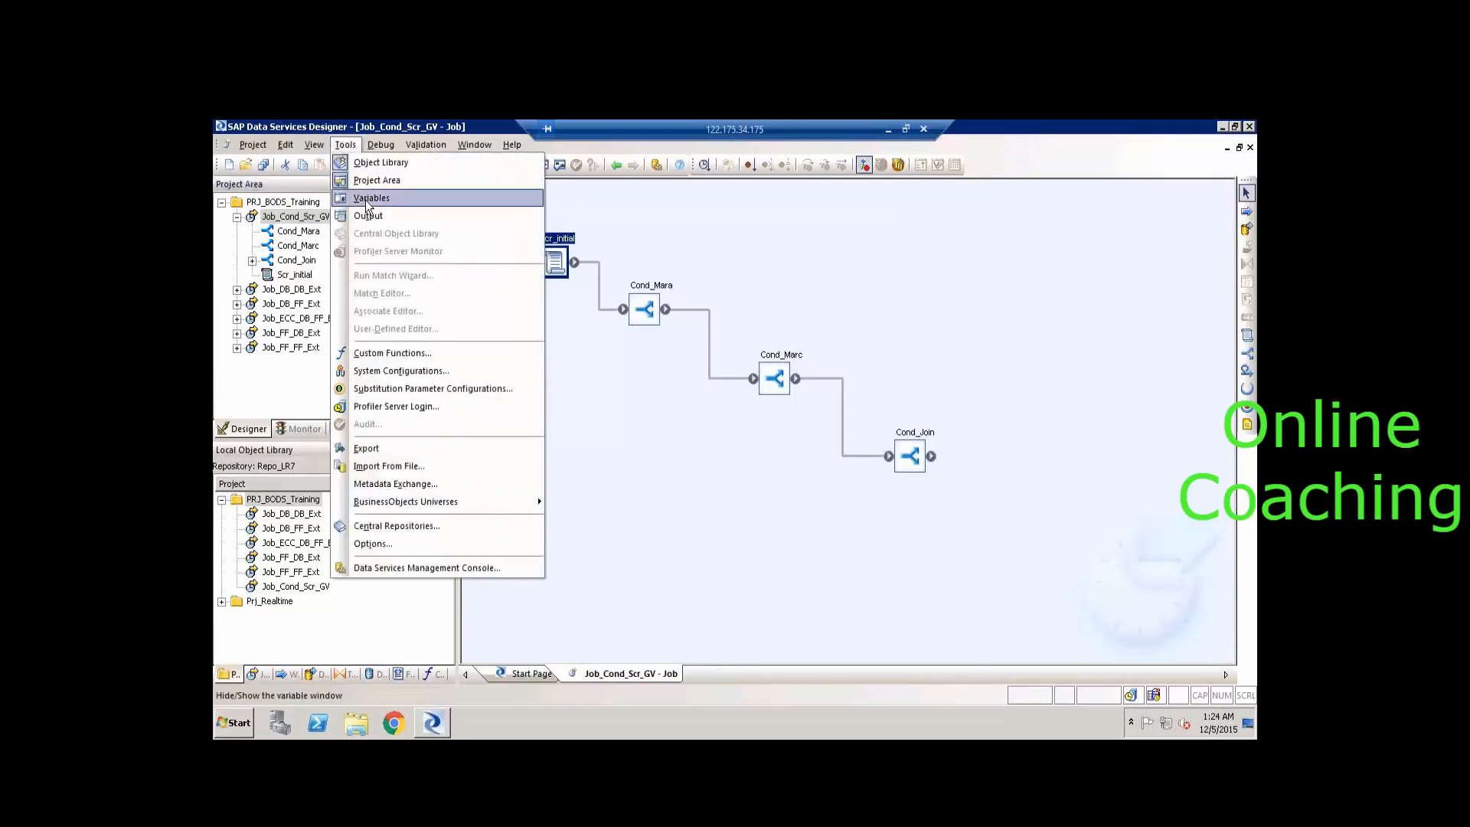
pyautogui.click(666, 410)
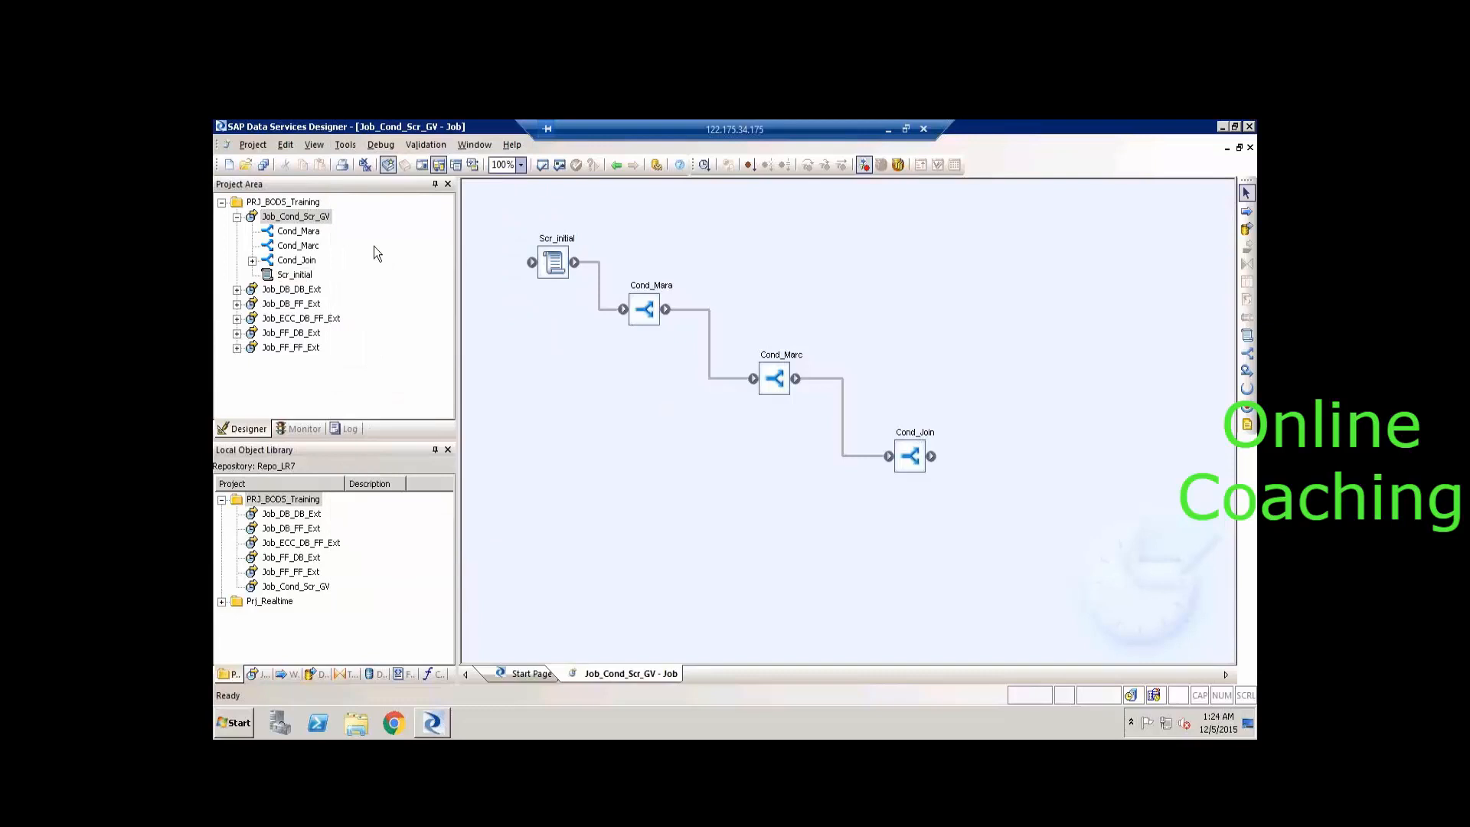
pyautogui.click(304, 232)
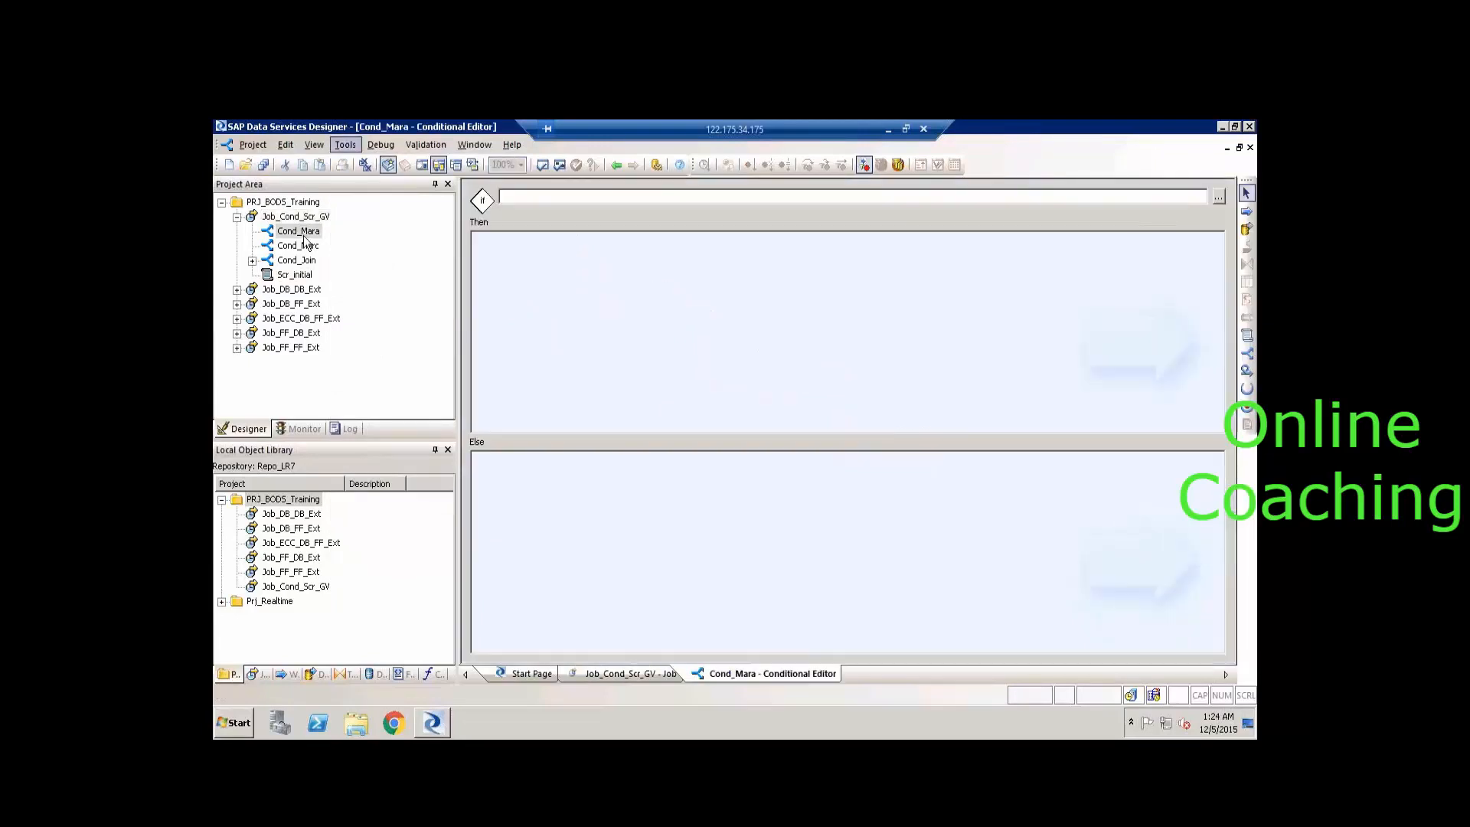
pyautogui.click(344, 152)
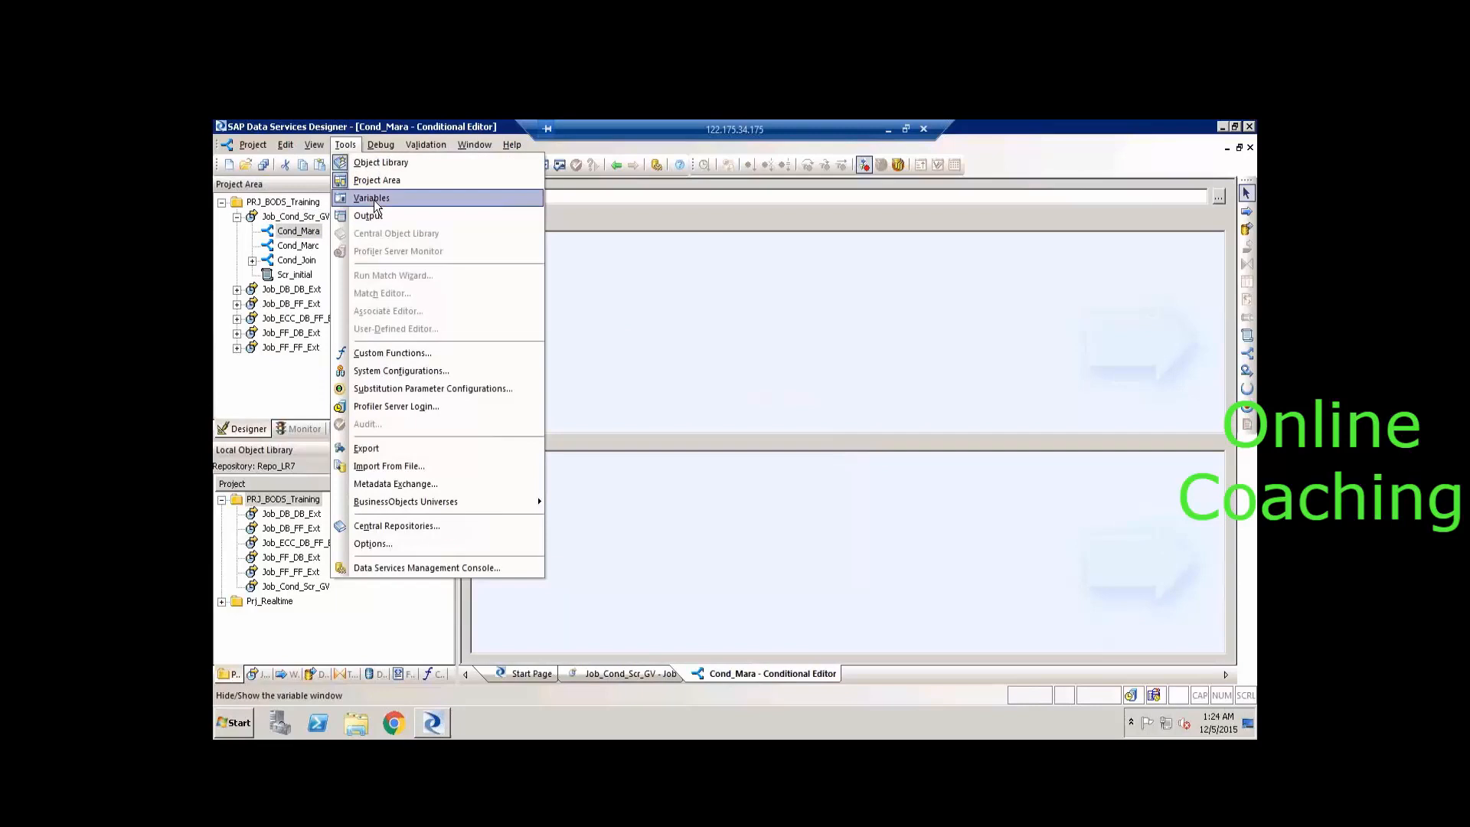
pyautogui.click(587, 276)
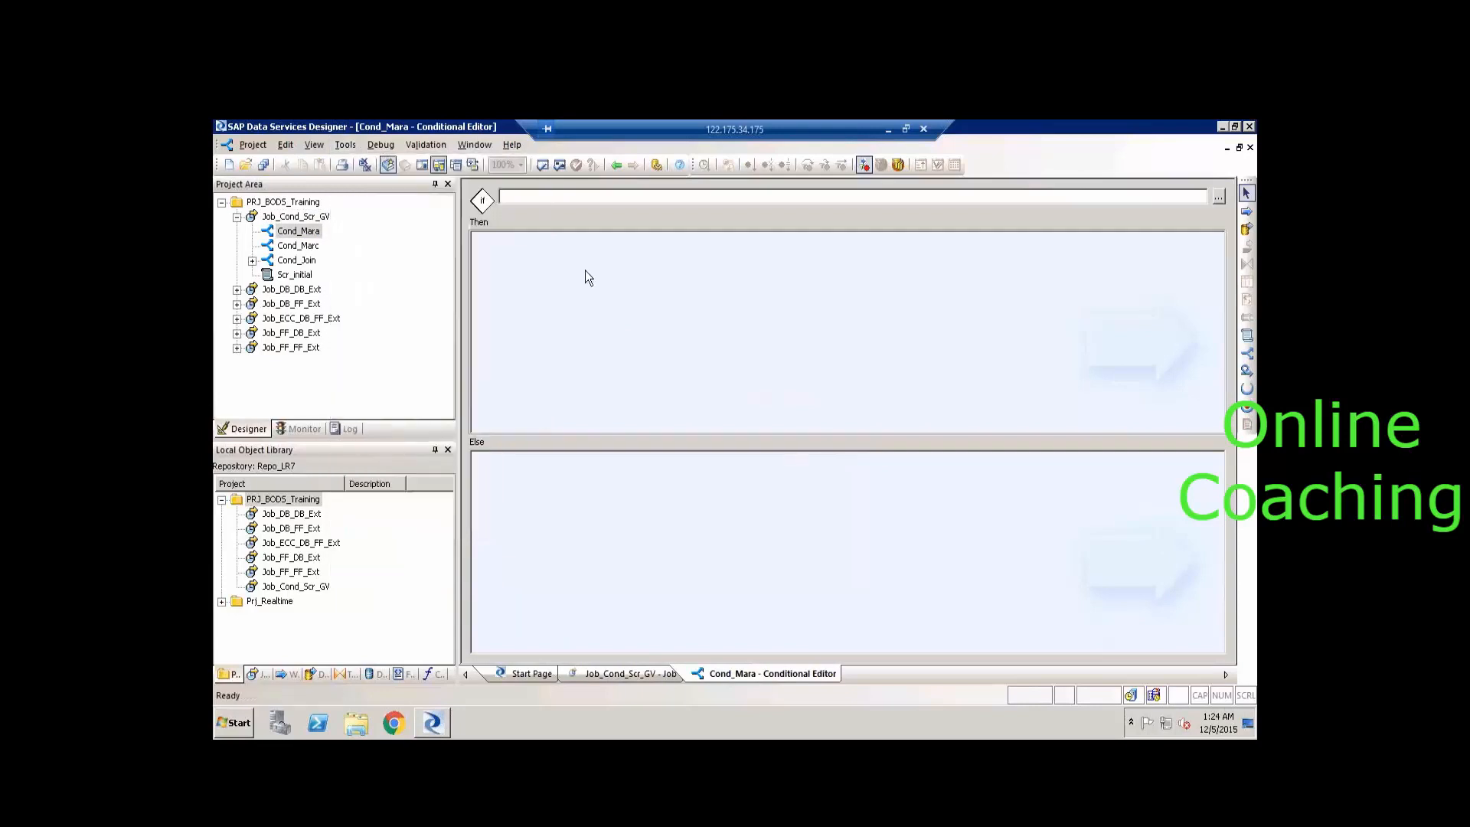
pyautogui.click(320, 216)
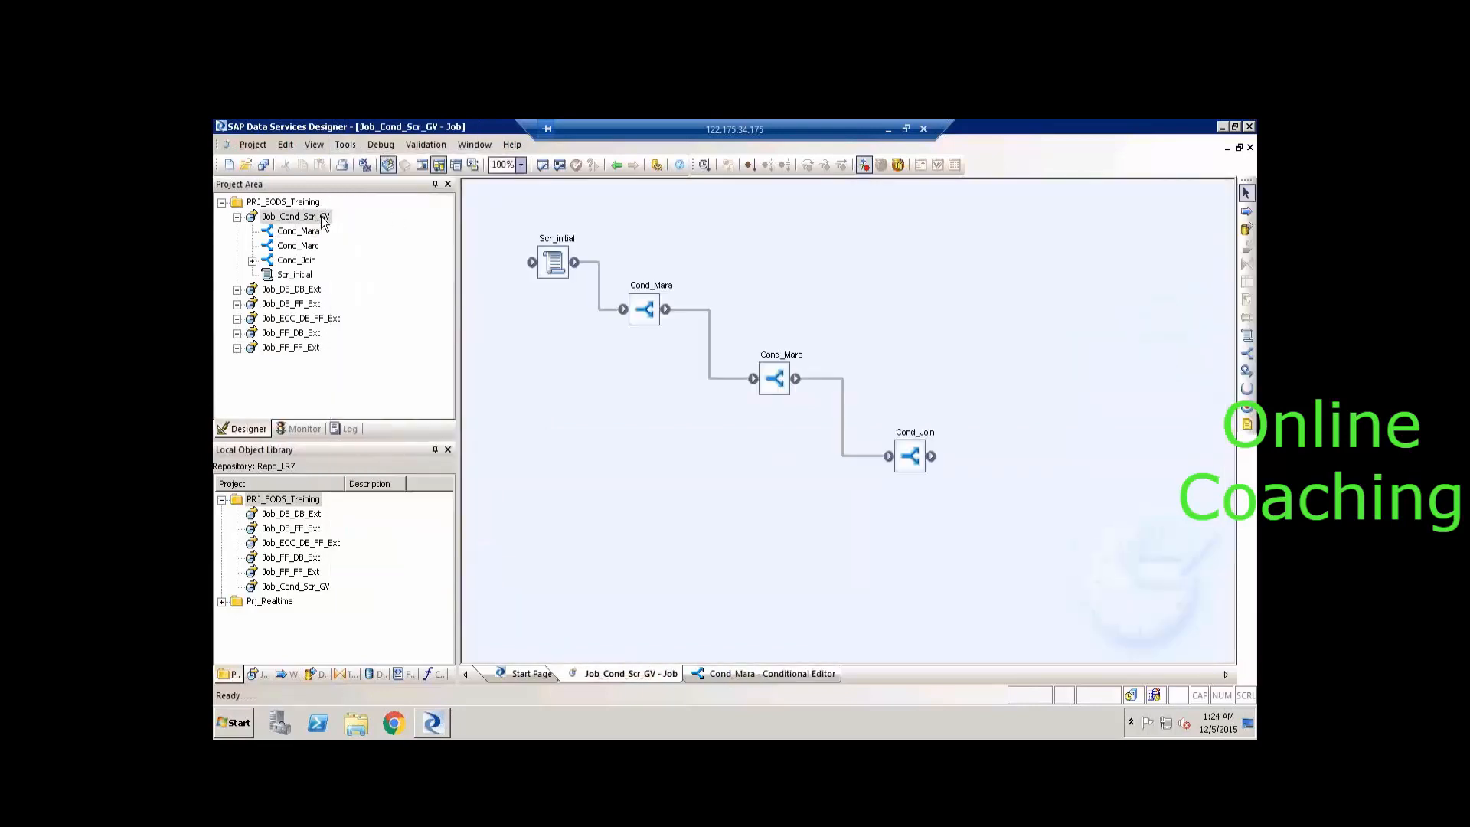
pyautogui.click(346, 145)
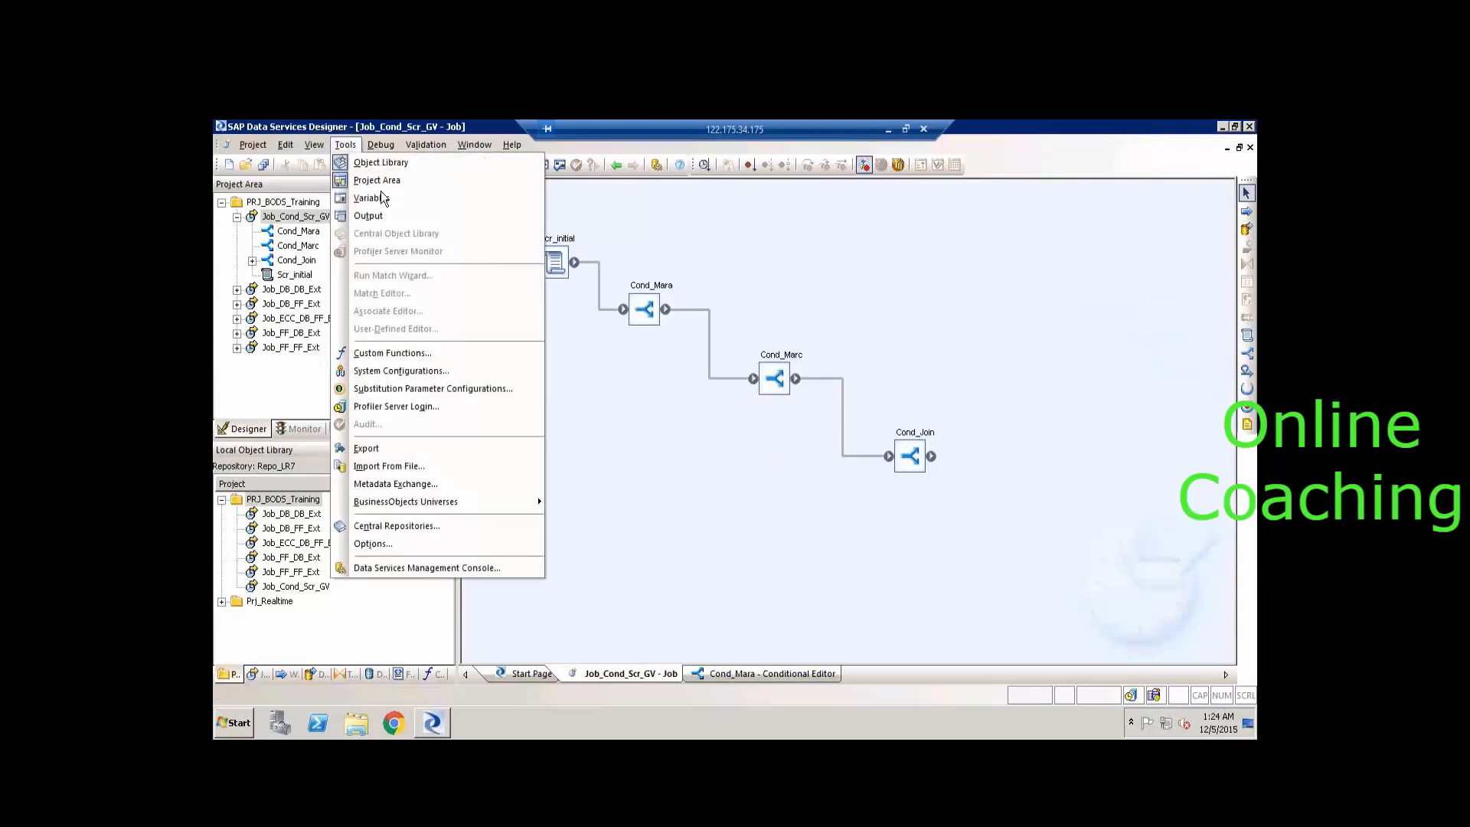
pyautogui.click(600, 420)
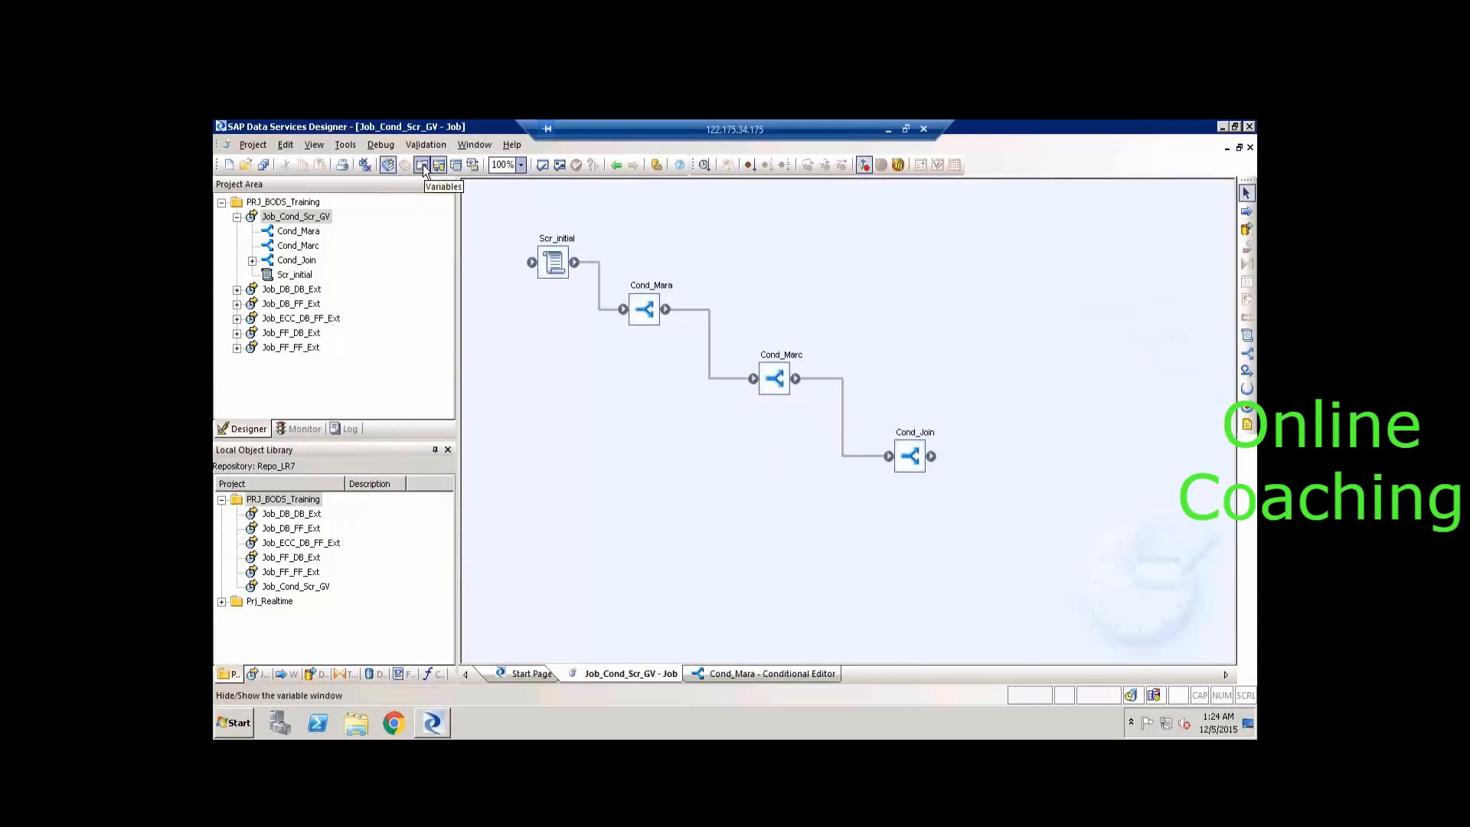
# Show the Variables and Parameters window for Job_Cond_Scr_GV and dock it beside the workspace with auto-hide enabled.
pyautogui.click(422, 164)
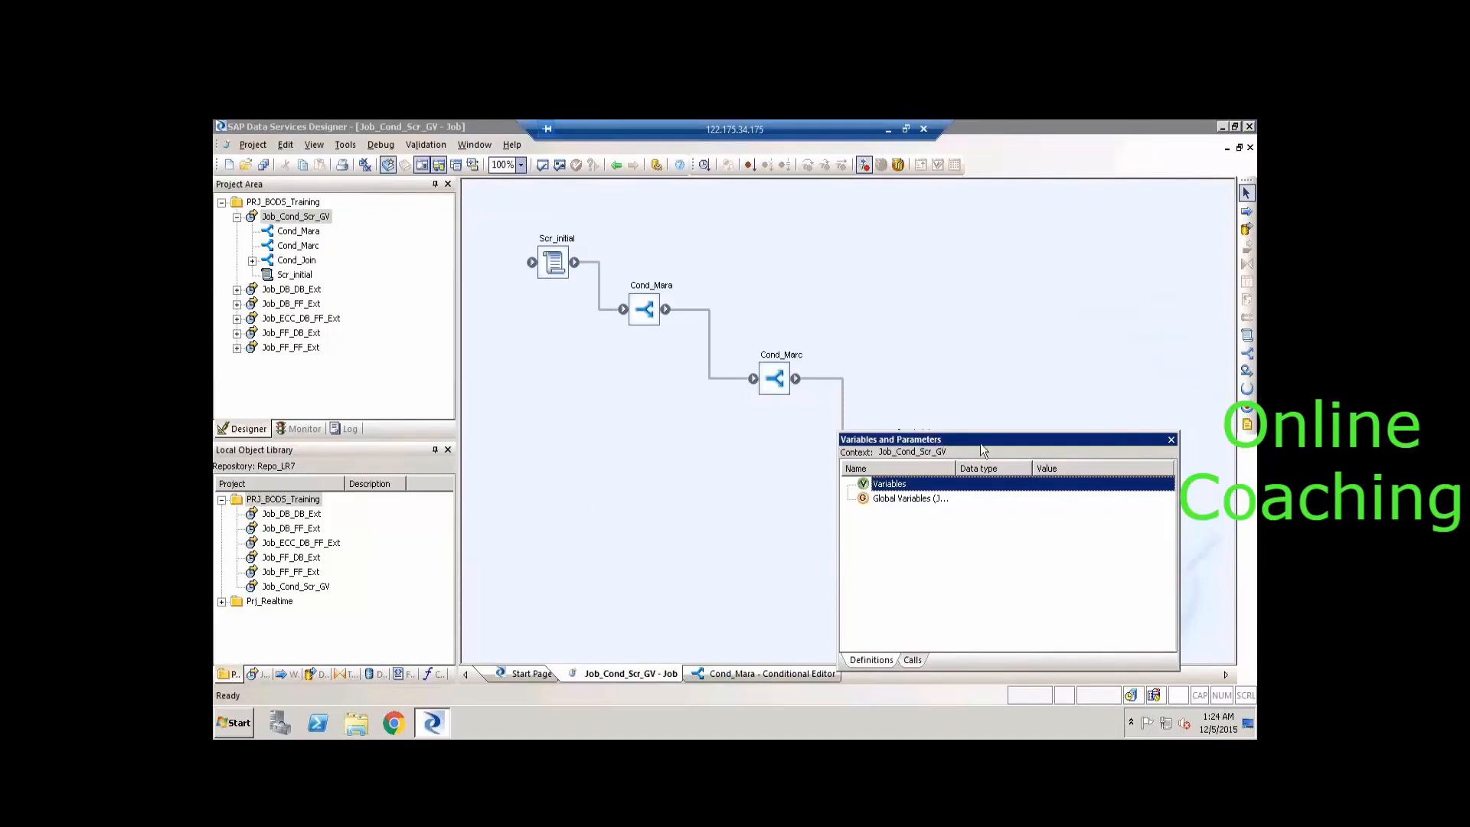
pyautogui.moveTo(980, 441); pyautogui.dragTo(1203, 431)
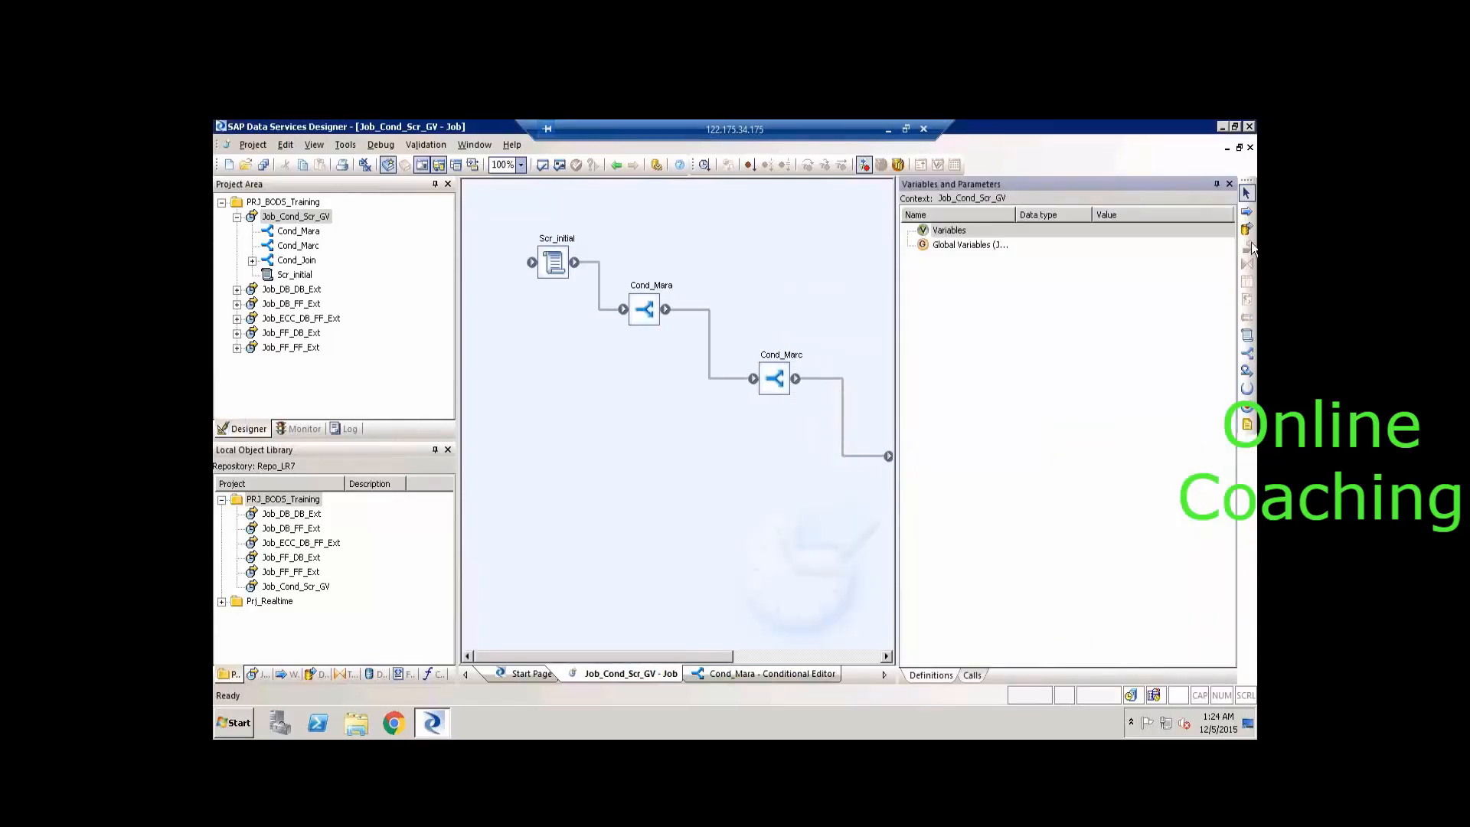
pyautogui.click(1217, 185)
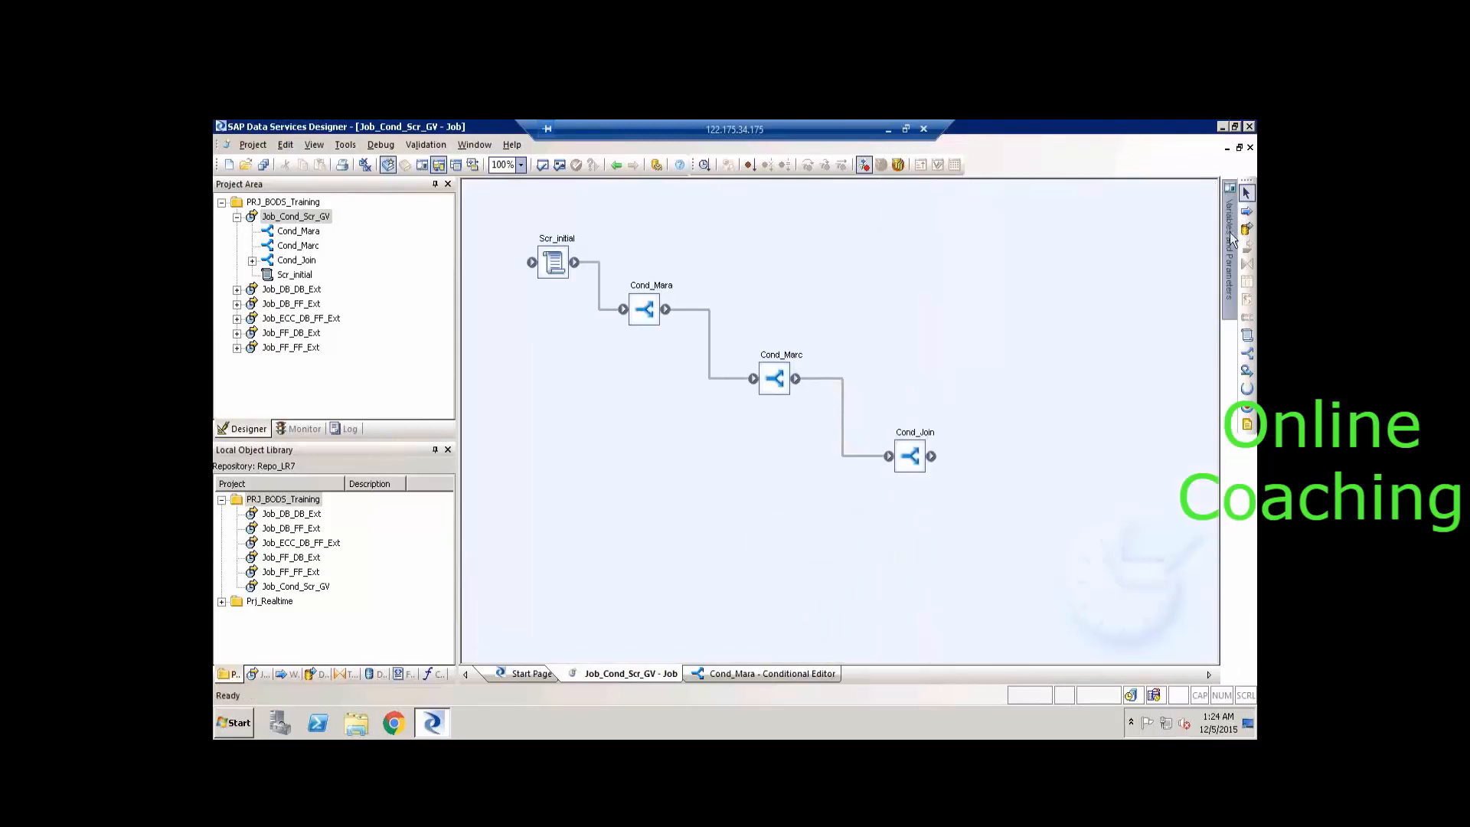
# Pin the Variables and Parameters window open and insert a new global variable for Job_Cond_Scr_GV.
pyautogui.moveTo(1231, 240)
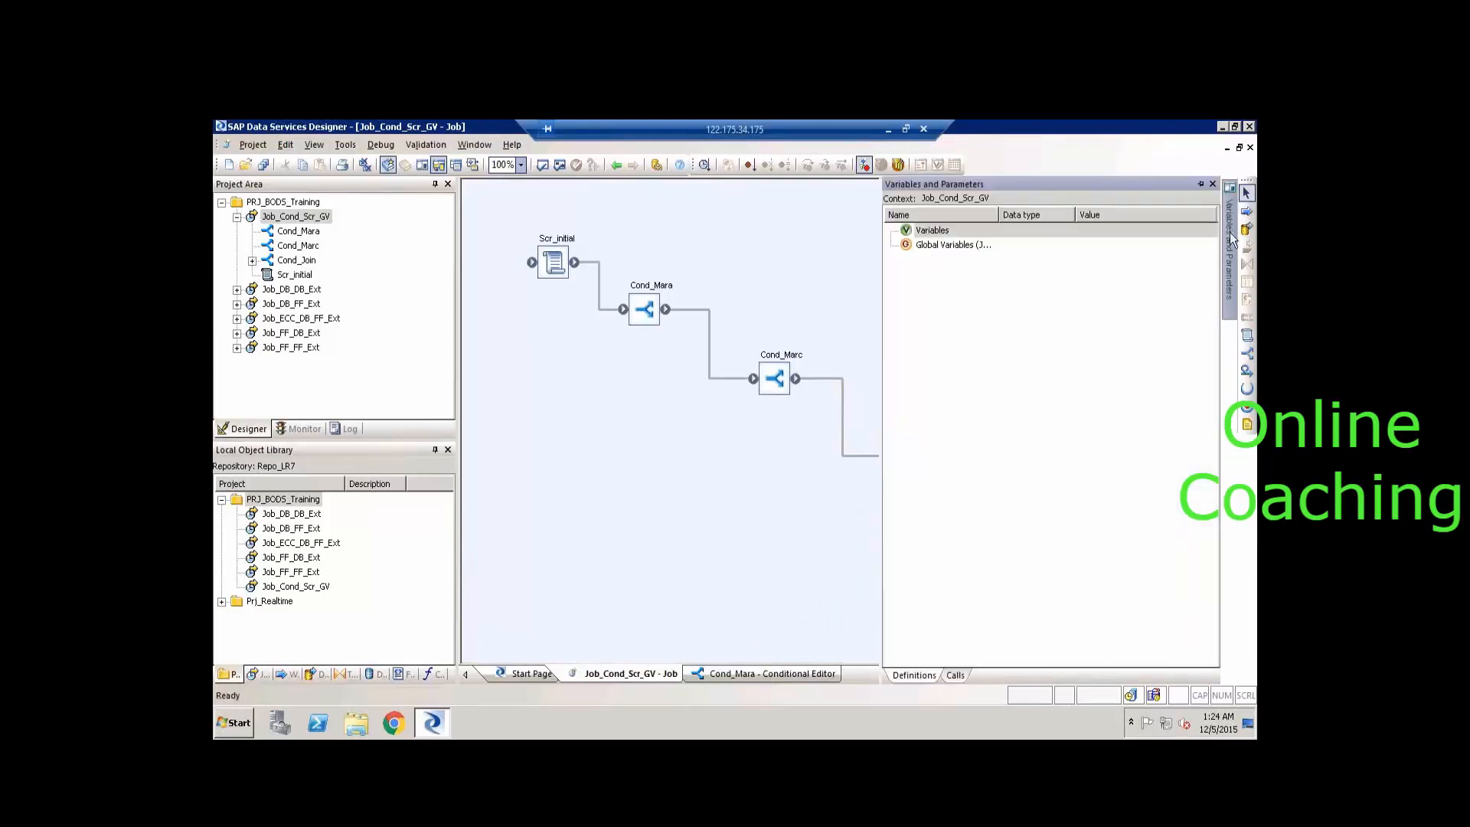
pyautogui.click(1200, 185)
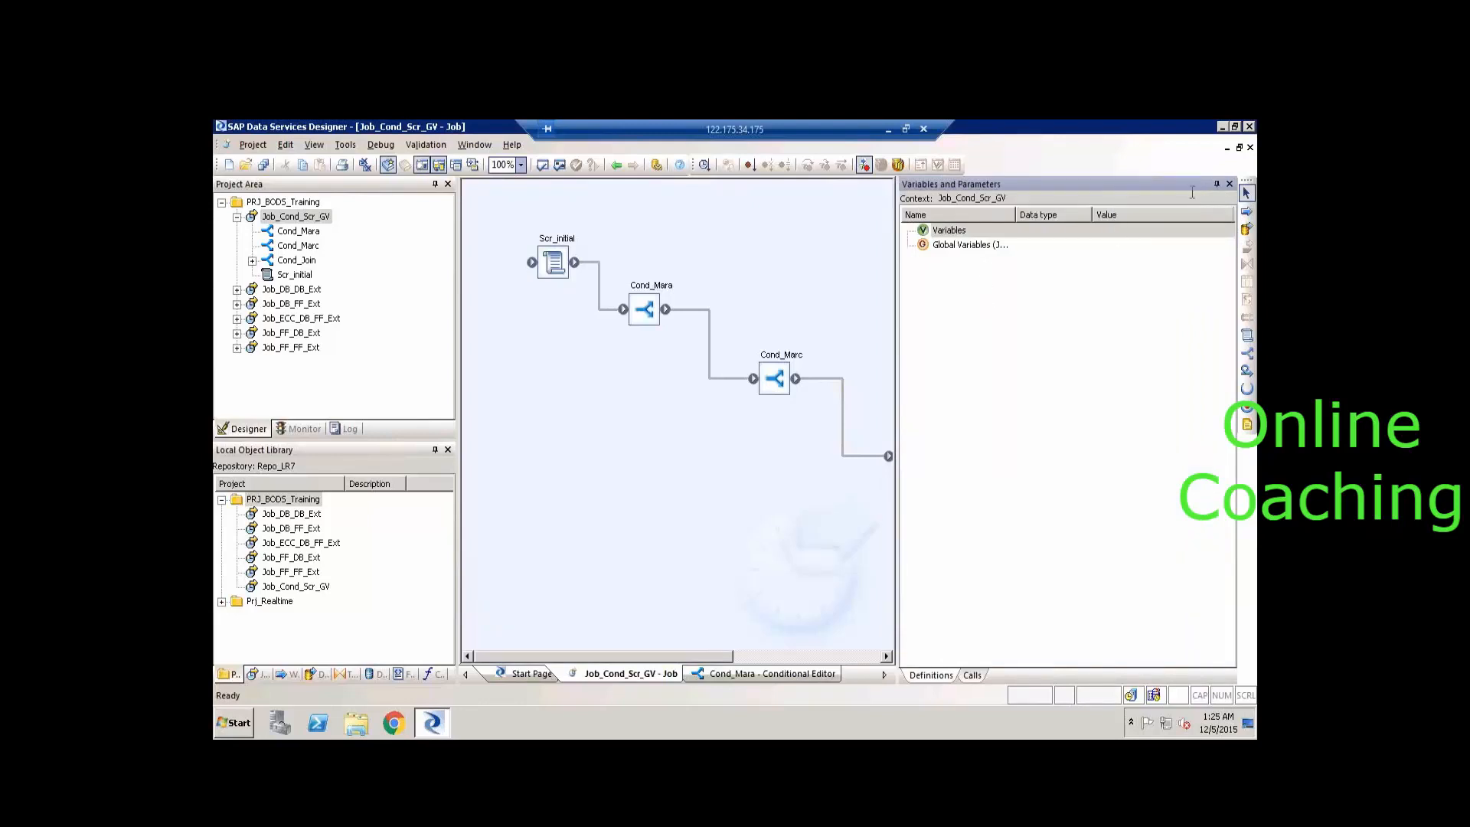
pyautogui.click(956, 230)
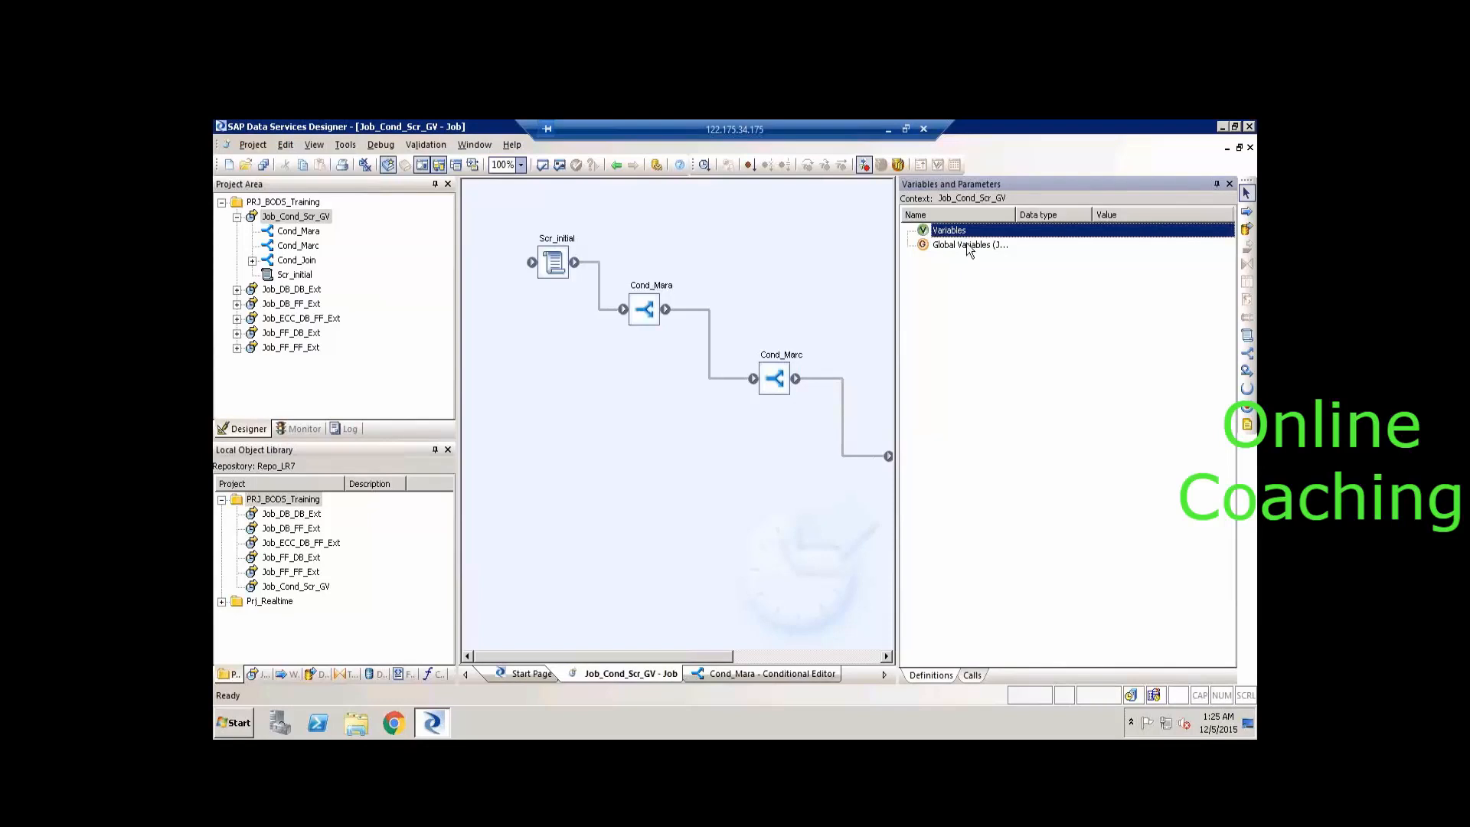
pyautogui.click(967, 245)
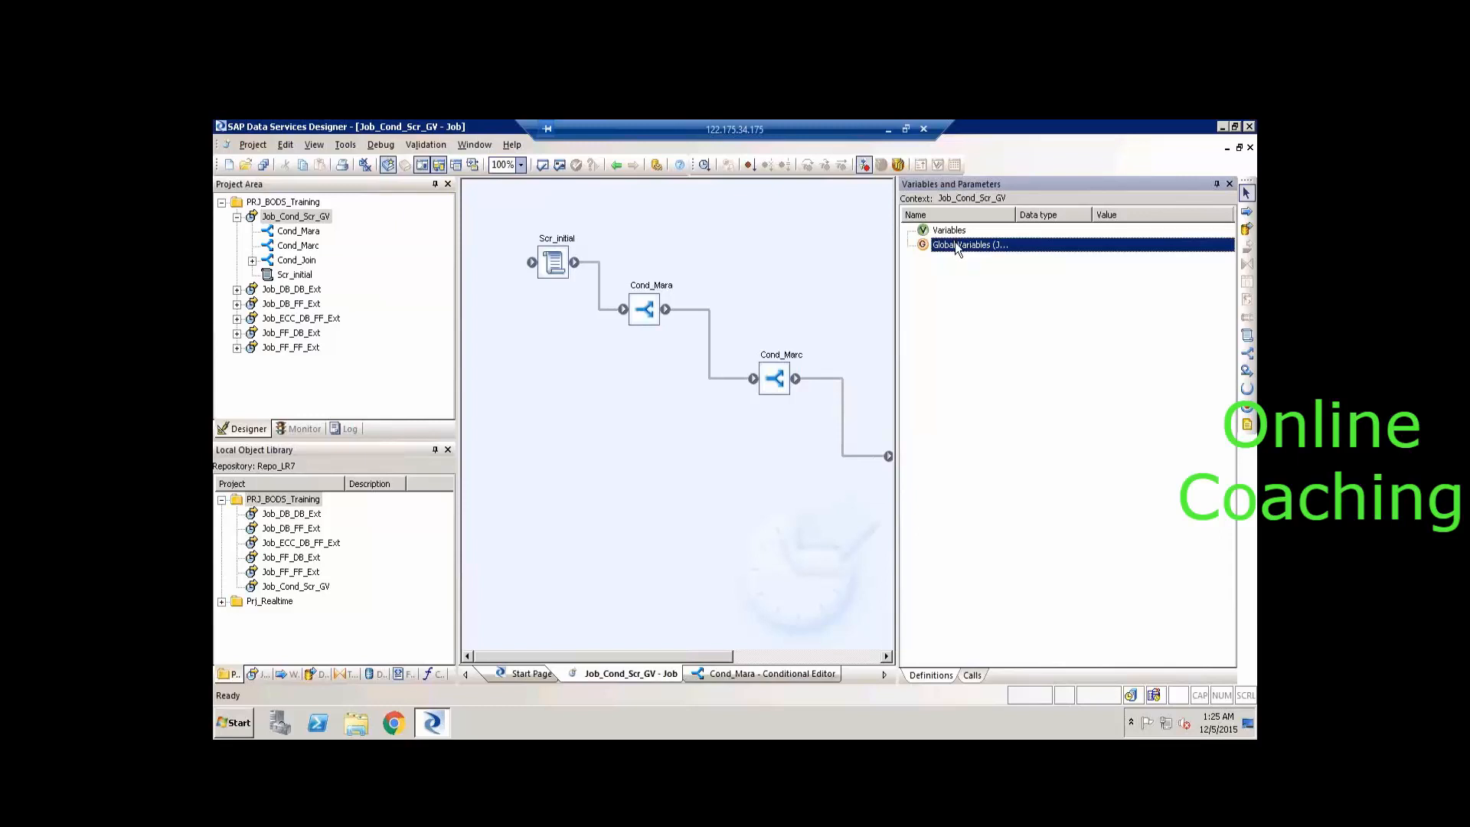
pyautogui.rightClick(956, 249)
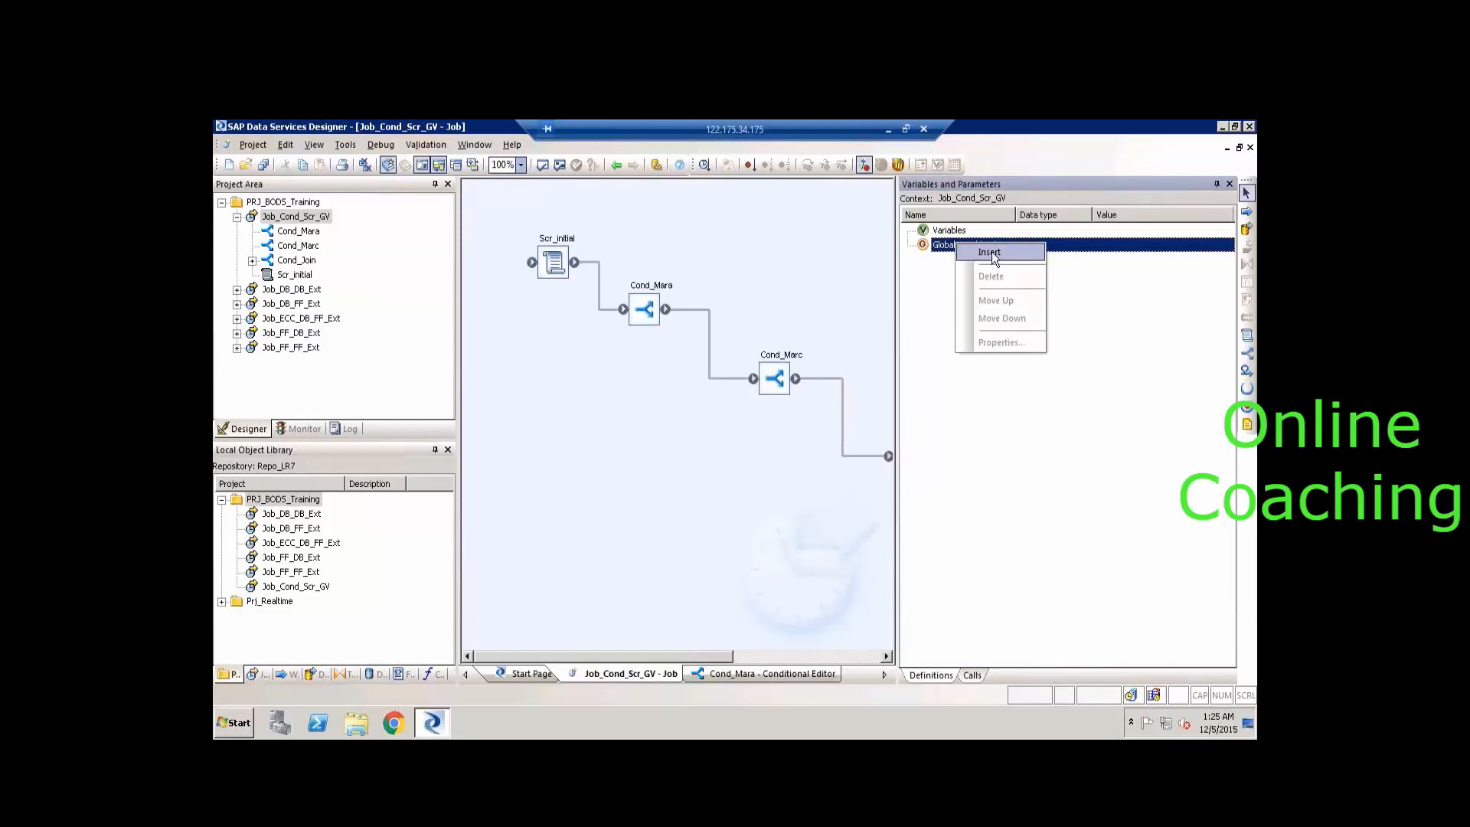
pyautogui.click(990, 253)
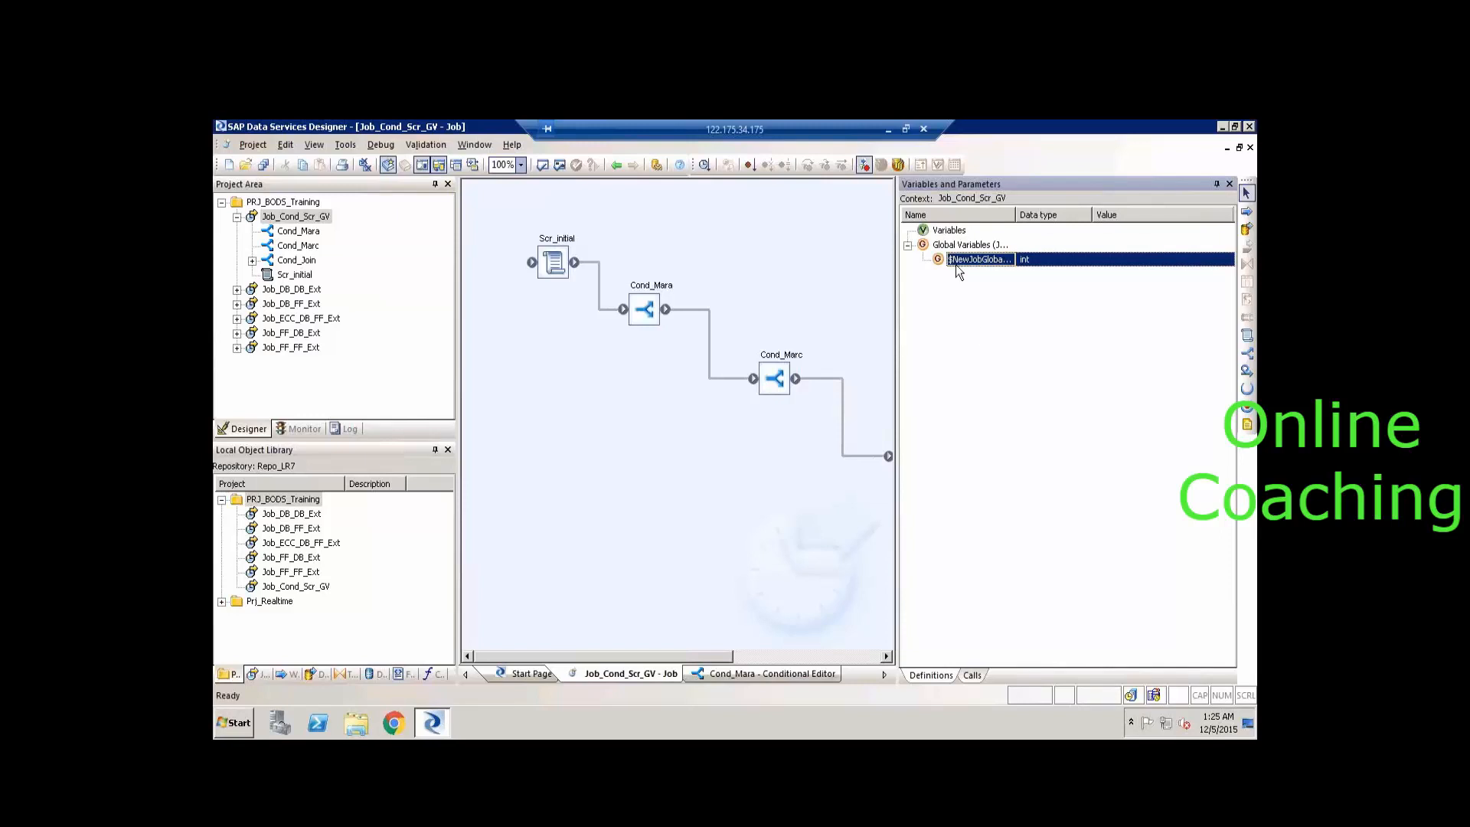
# Insert a new local variable under Variables for Job_Cond_Scr_GV.
pyautogui.click(957, 232)
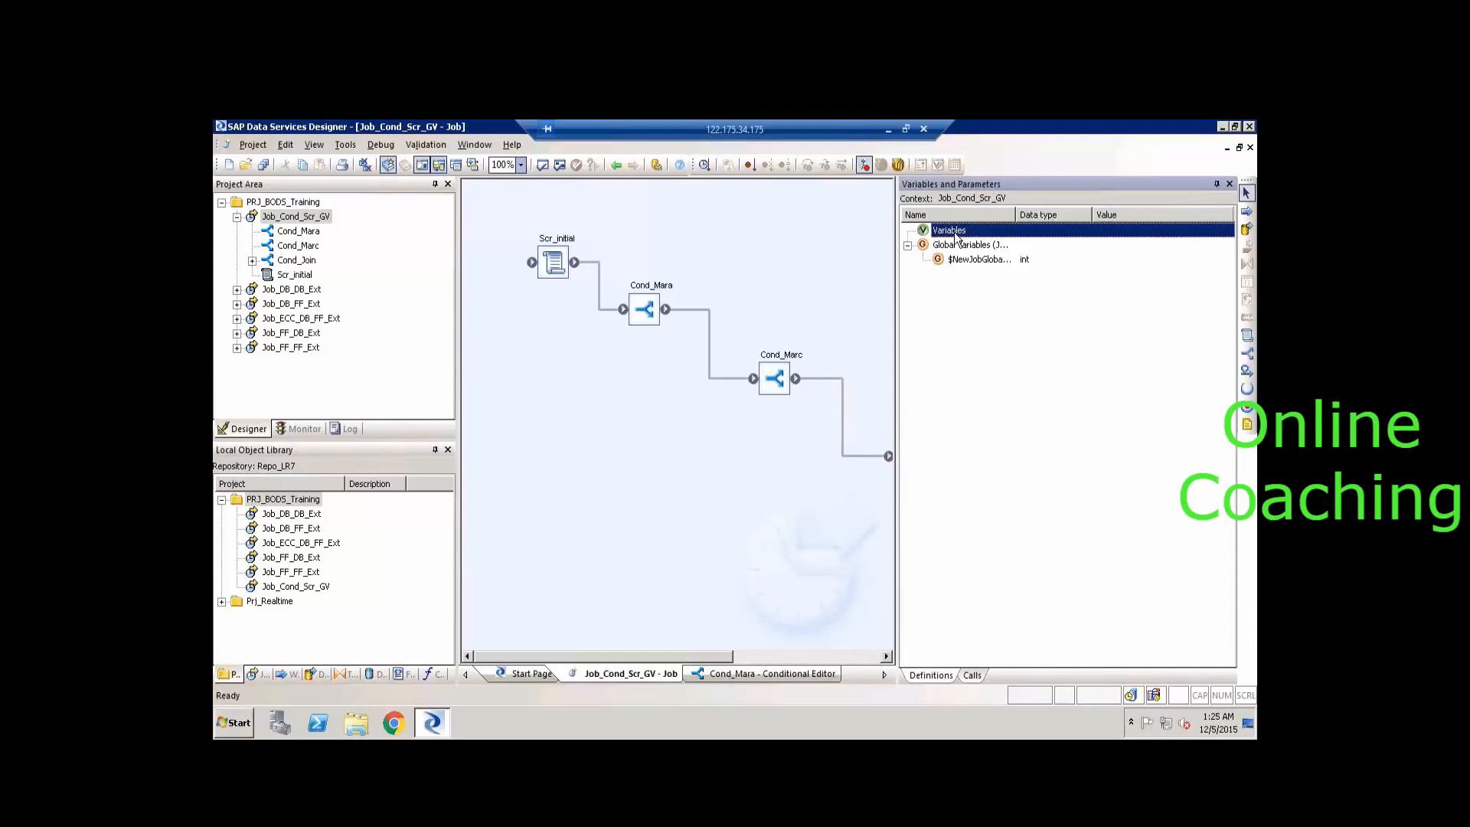
pyautogui.rightClick(954, 232)
pyautogui.click(982, 240)
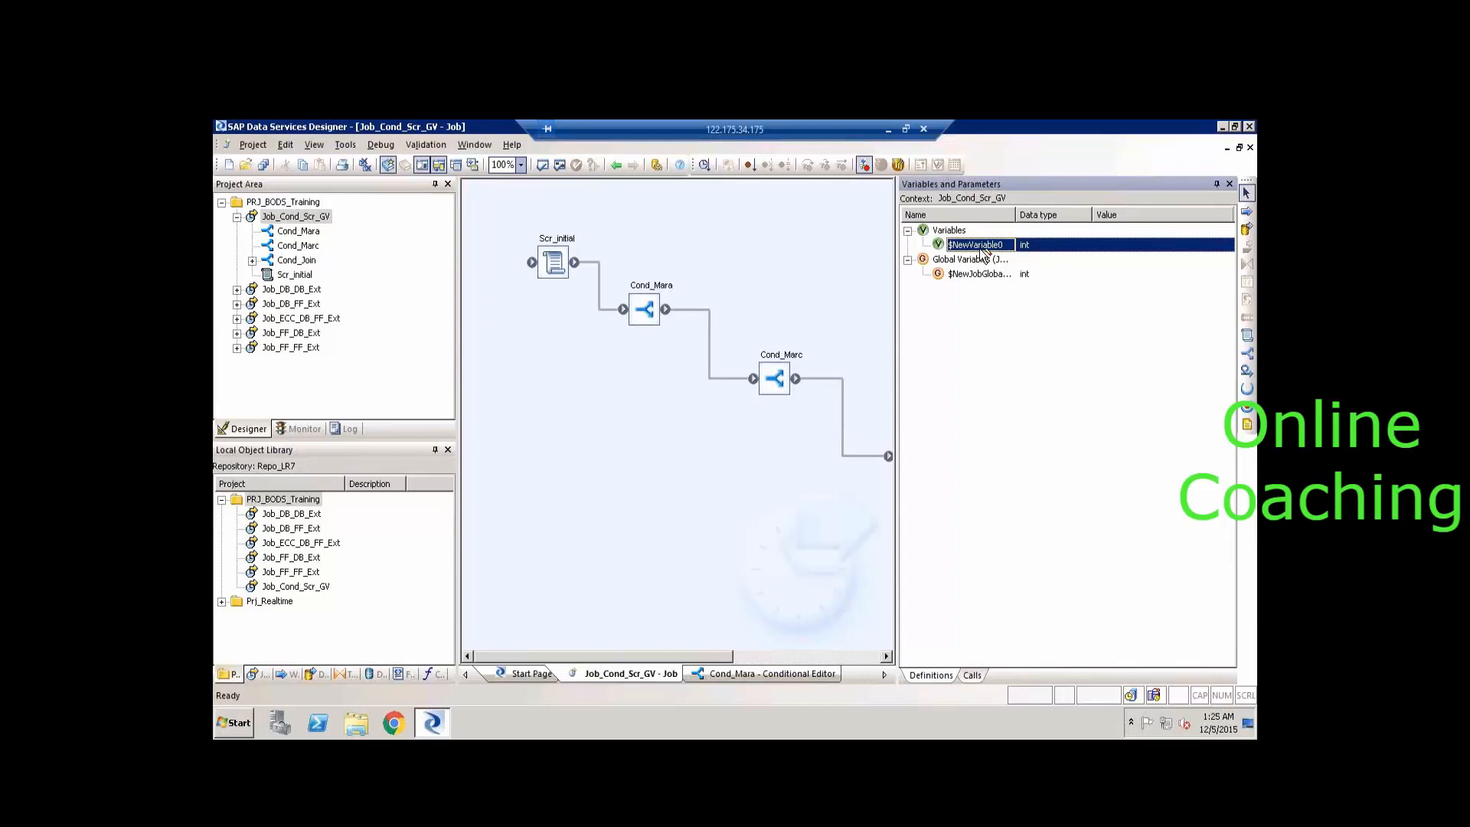
pyautogui.click(969, 277)
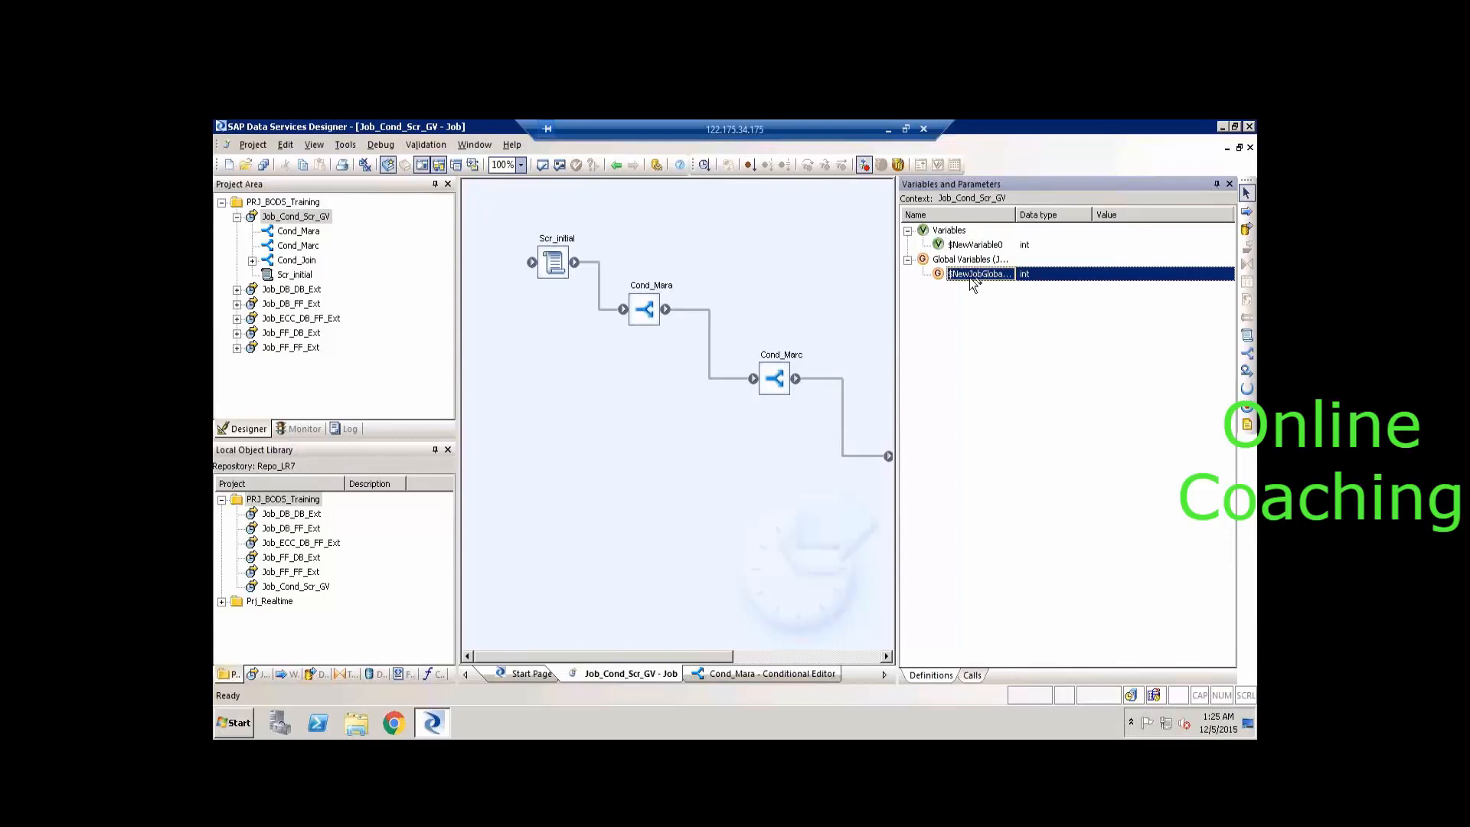
pyautogui.doubleClick(969, 277)
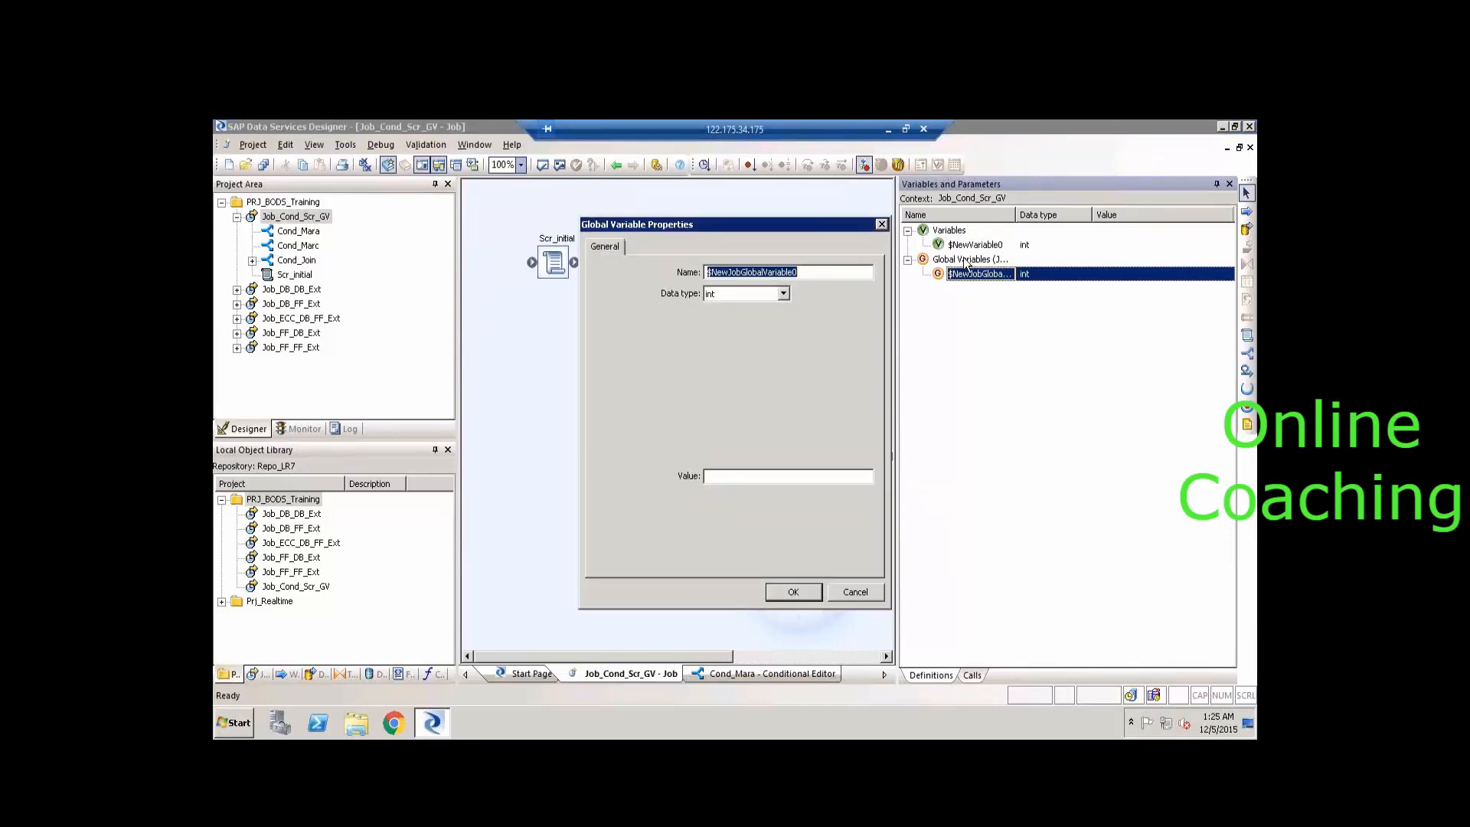
pyautogui.click(855, 592)
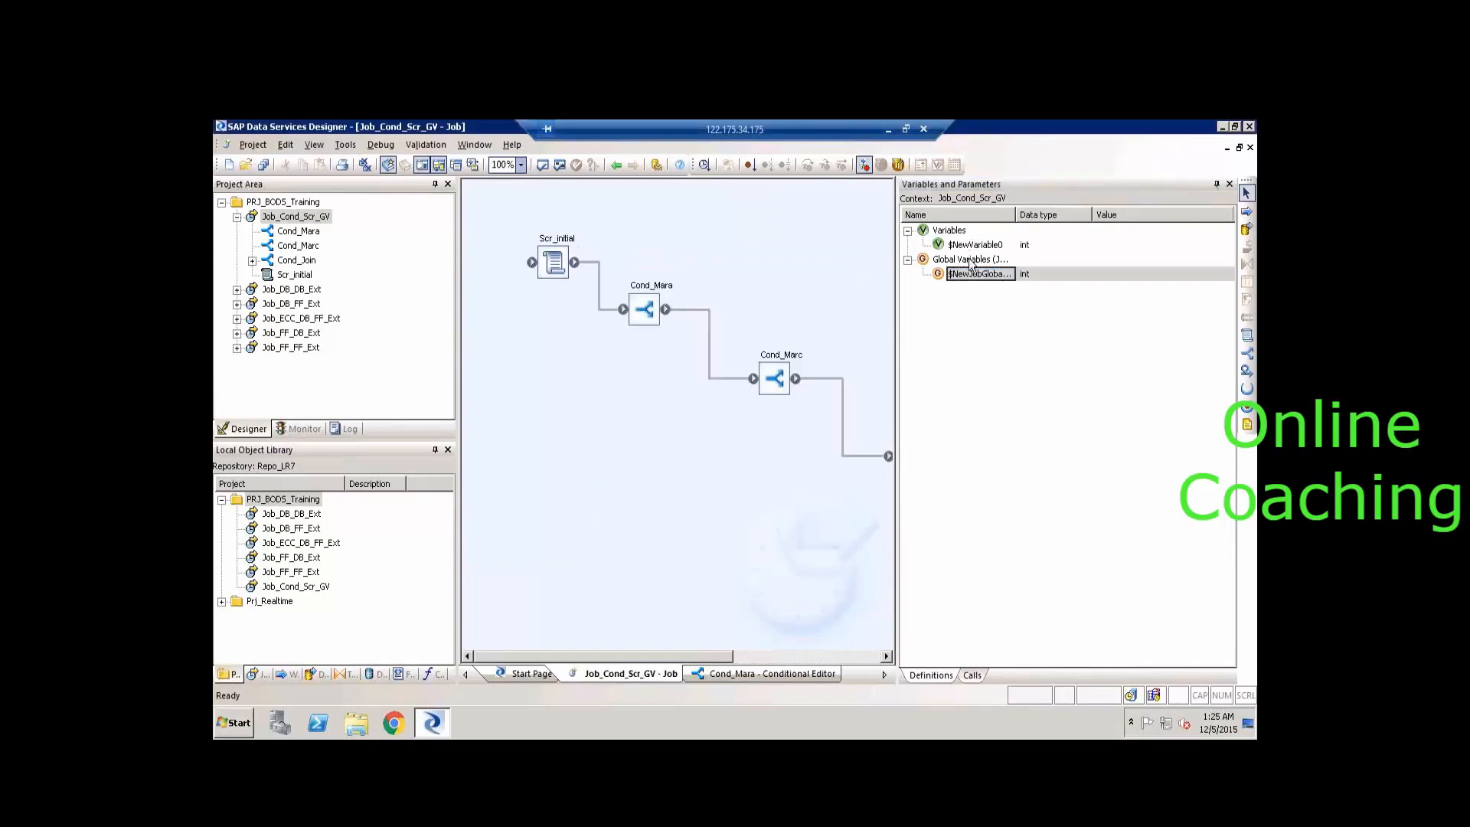
pyautogui.click(971, 262)
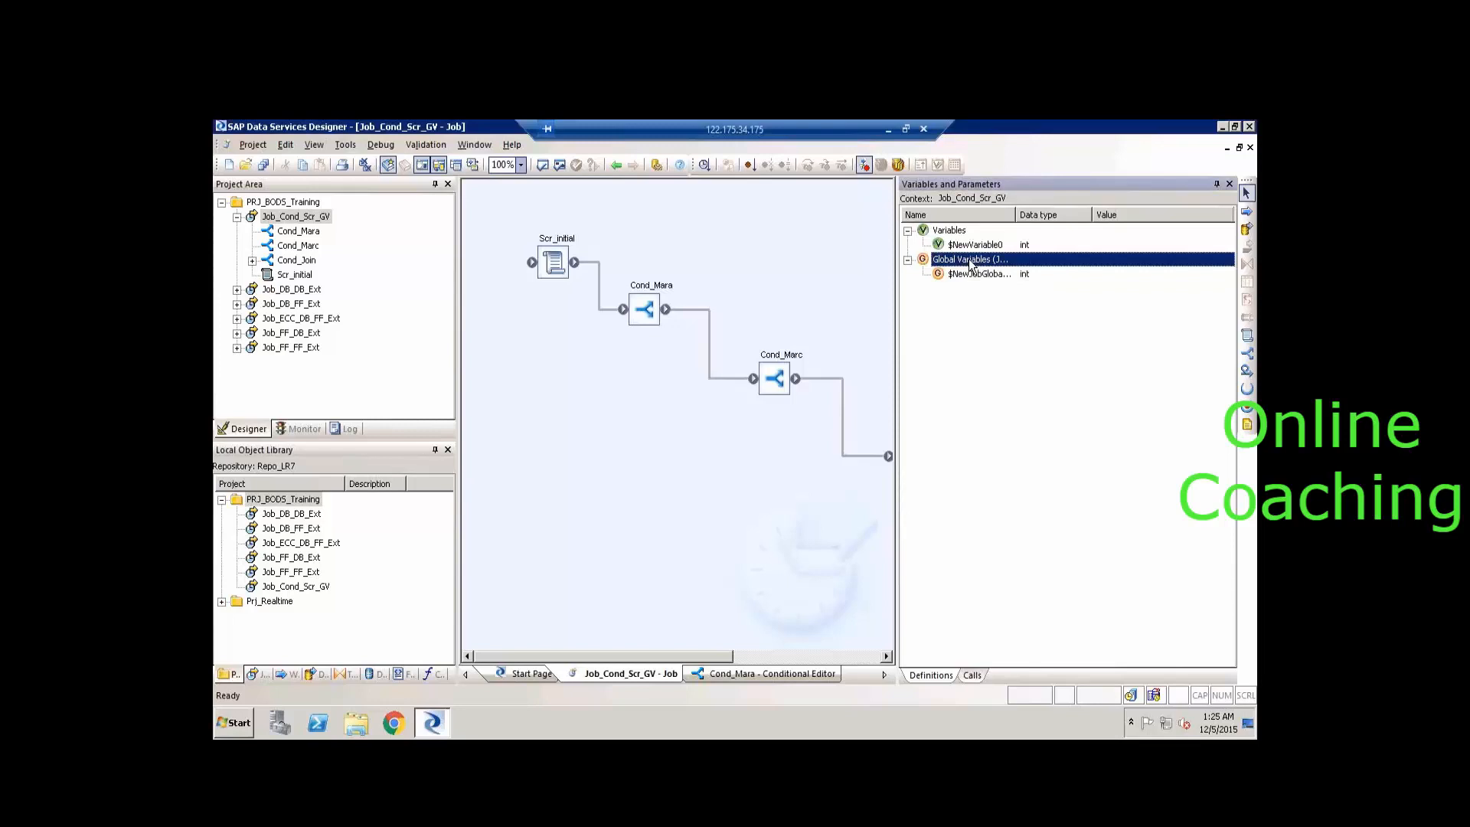
pyautogui.rightClick(971, 264)
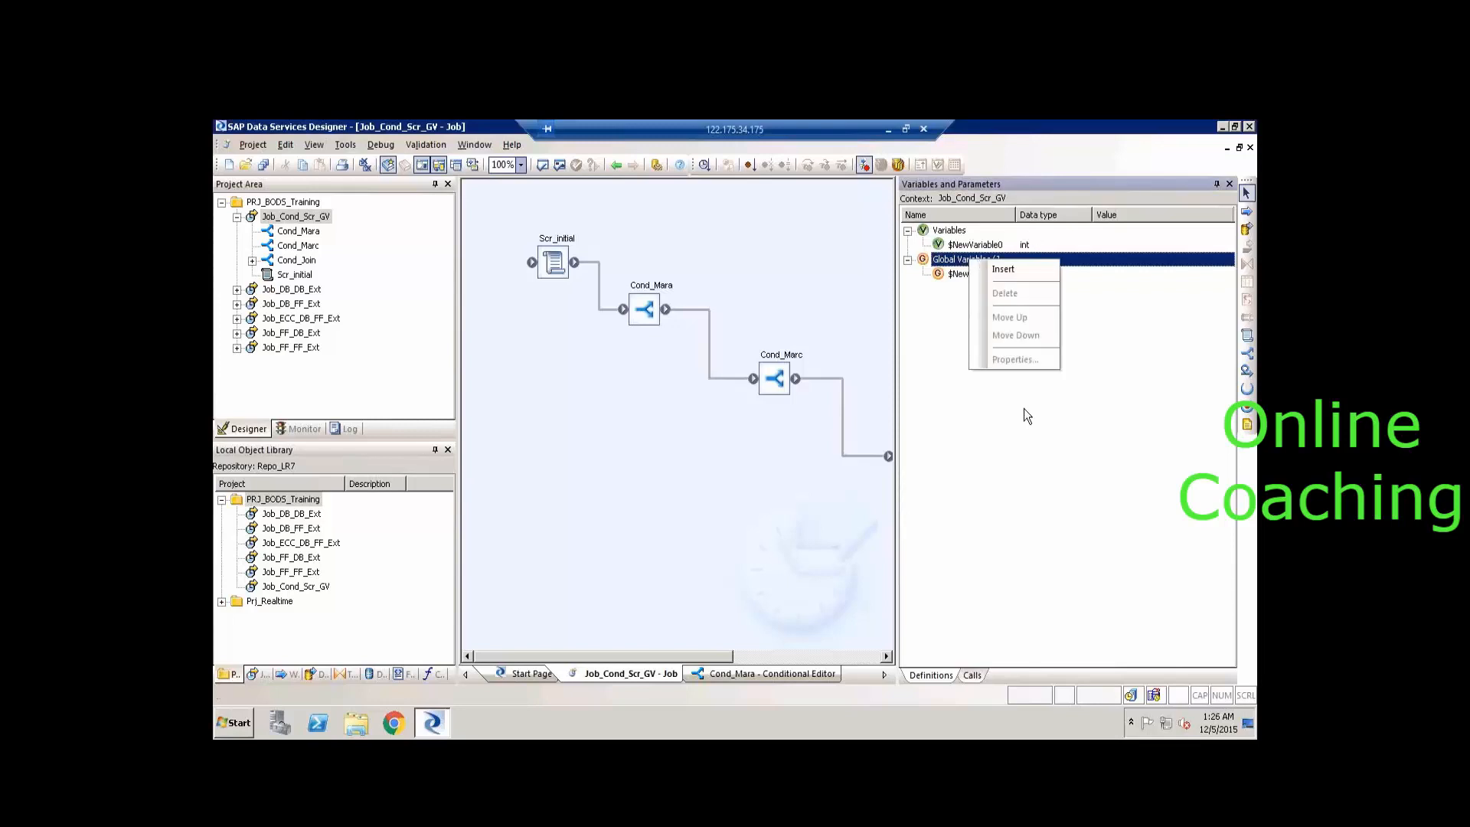
pyautogui.click(987, 441)
# Rename the new global variable to $GV_MARA and set its data type to varchar with length 1.
pyautogui.click(980, 279)
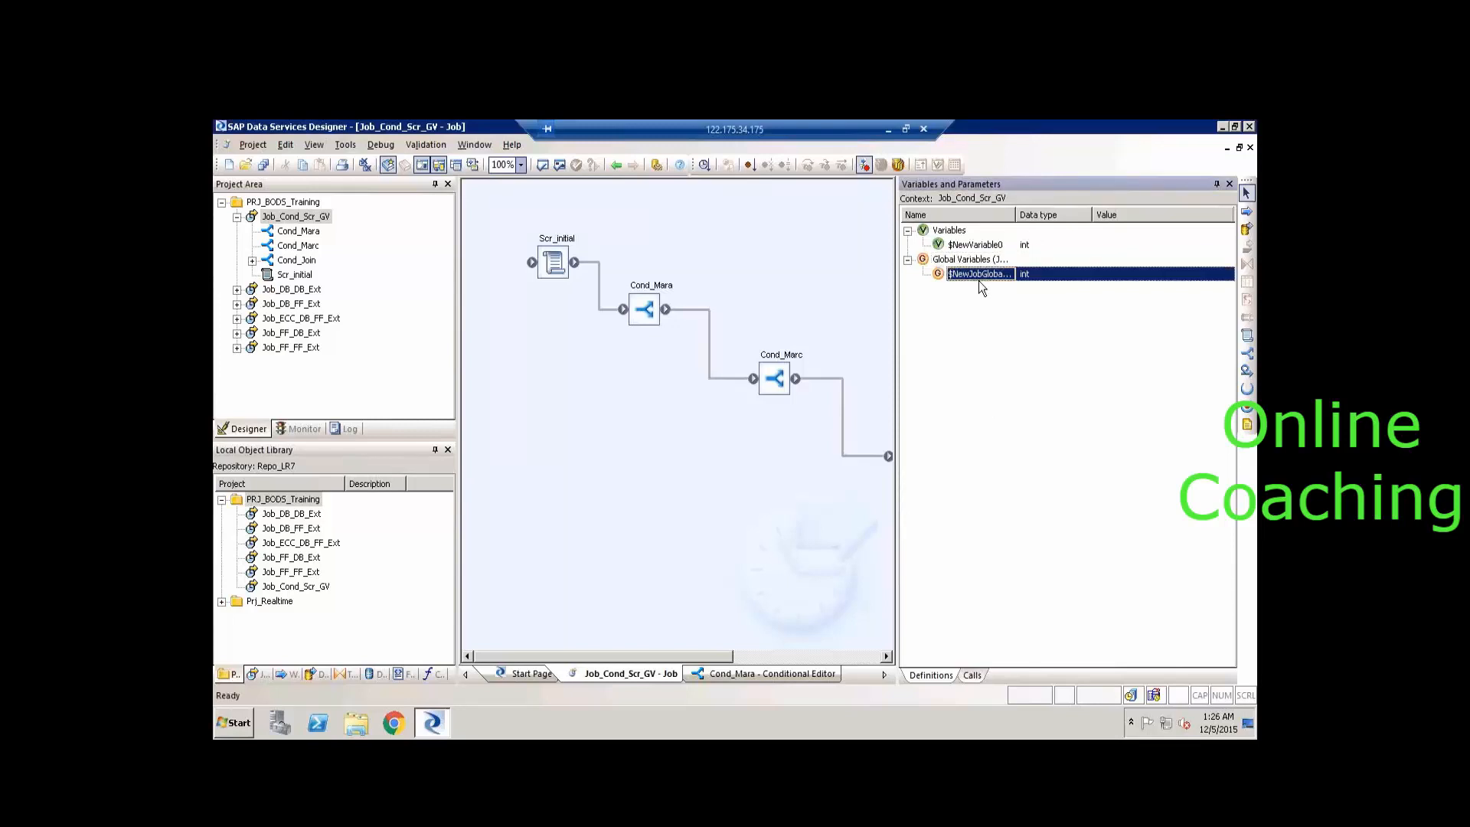
pyautogui.doubleClick(980, 279)
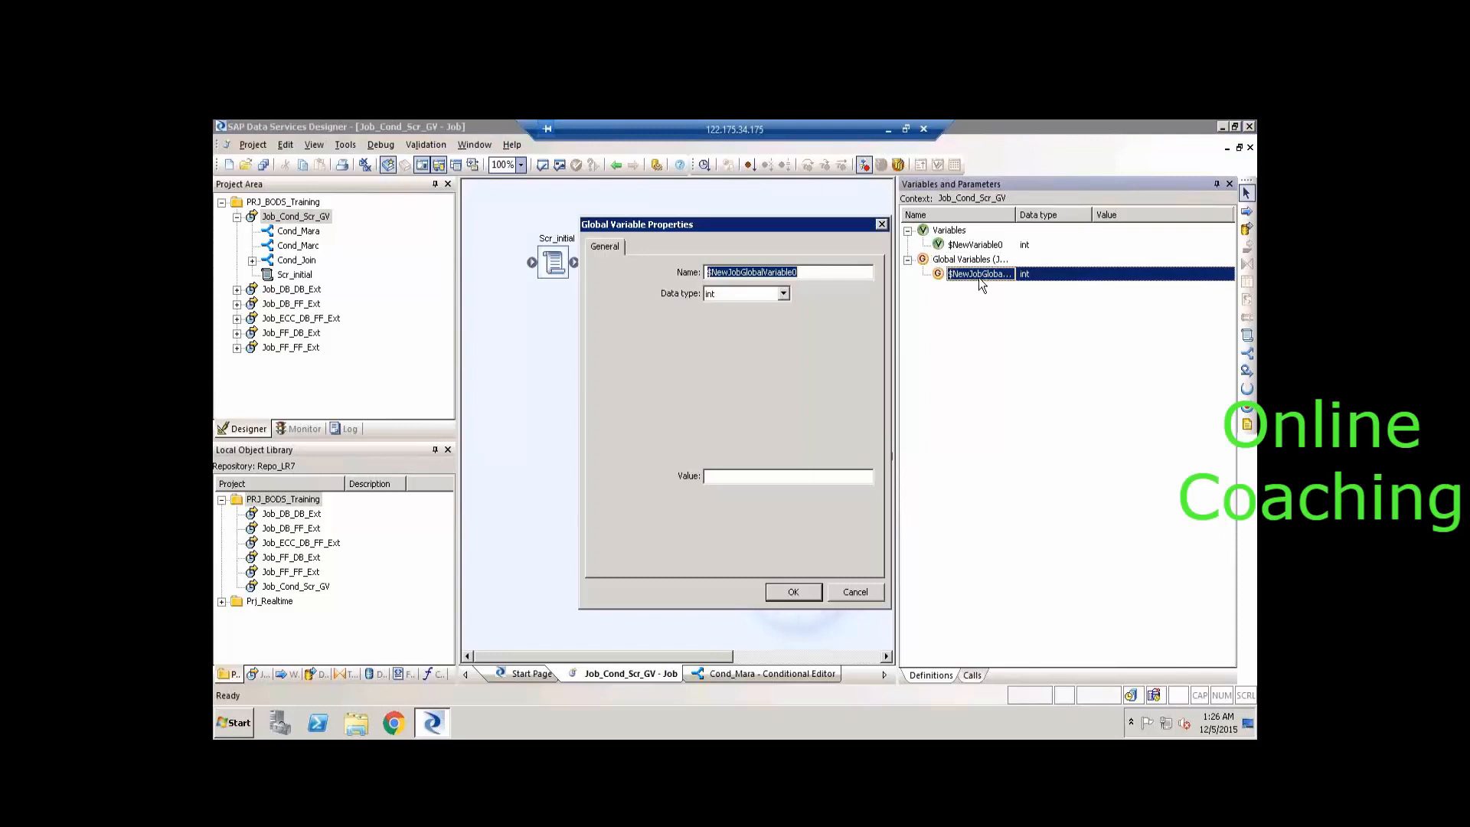
pyautogui.write('$GV_MARA')
pyautogui.press('Tab')
pyautogui.press('v')
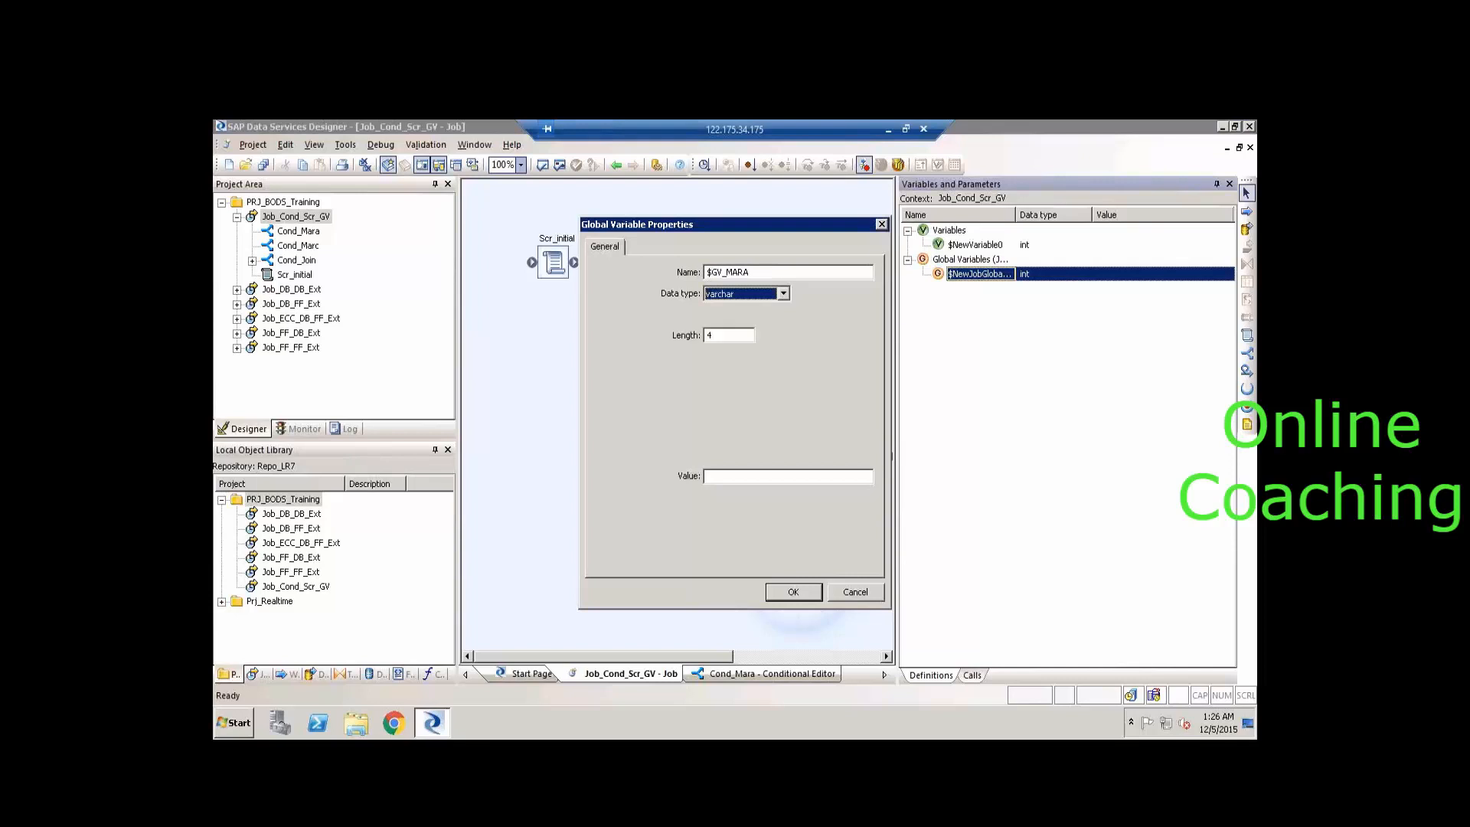
pyautogui.press('Tab')
pyautogui.write('1')
pyautogui.click(793, 592)
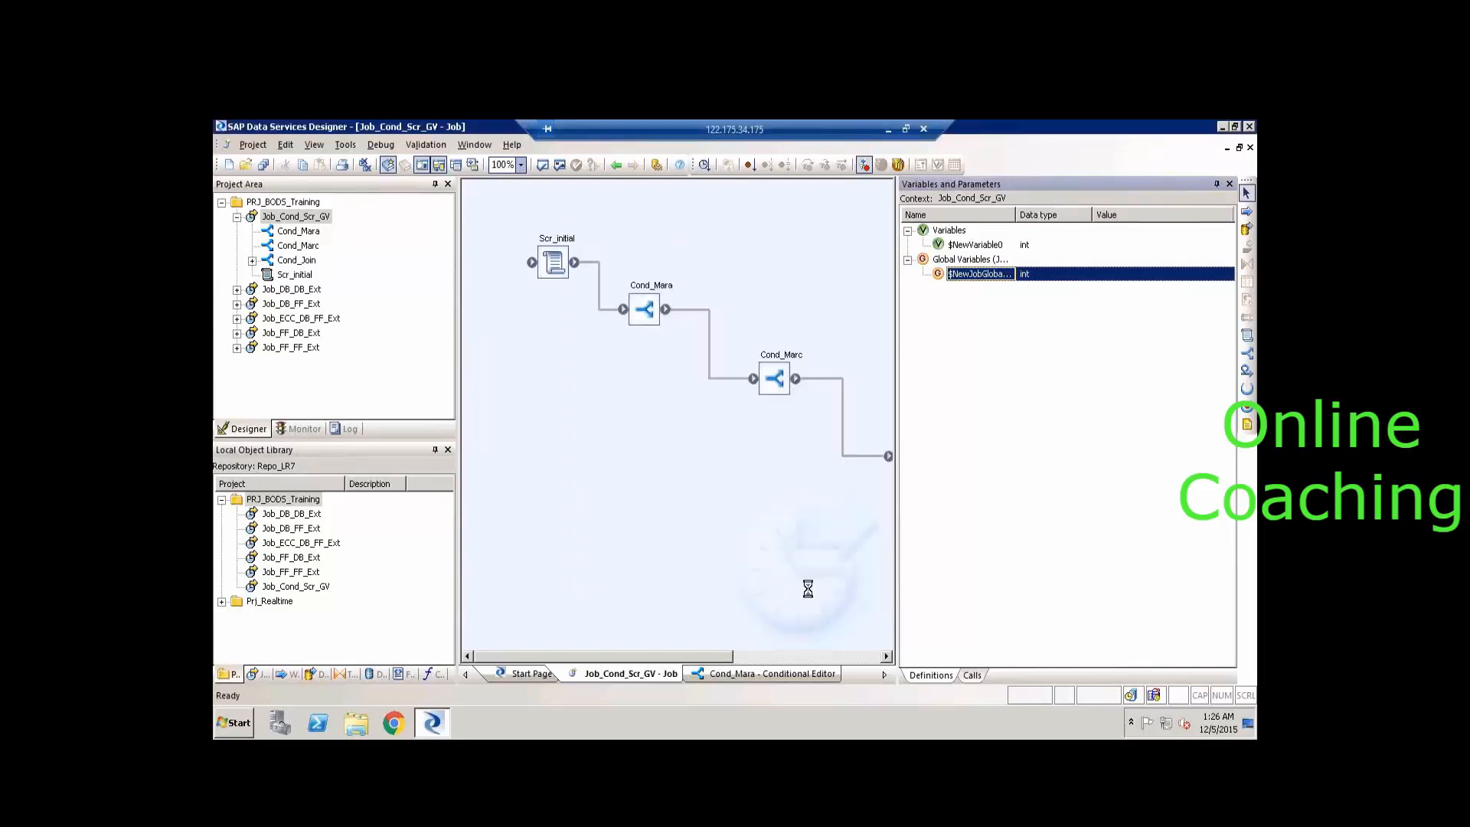
# Insert a second global variable named $GV_MARC with data type varchar and length 1.
pyautogui.rightClick(966, 265)
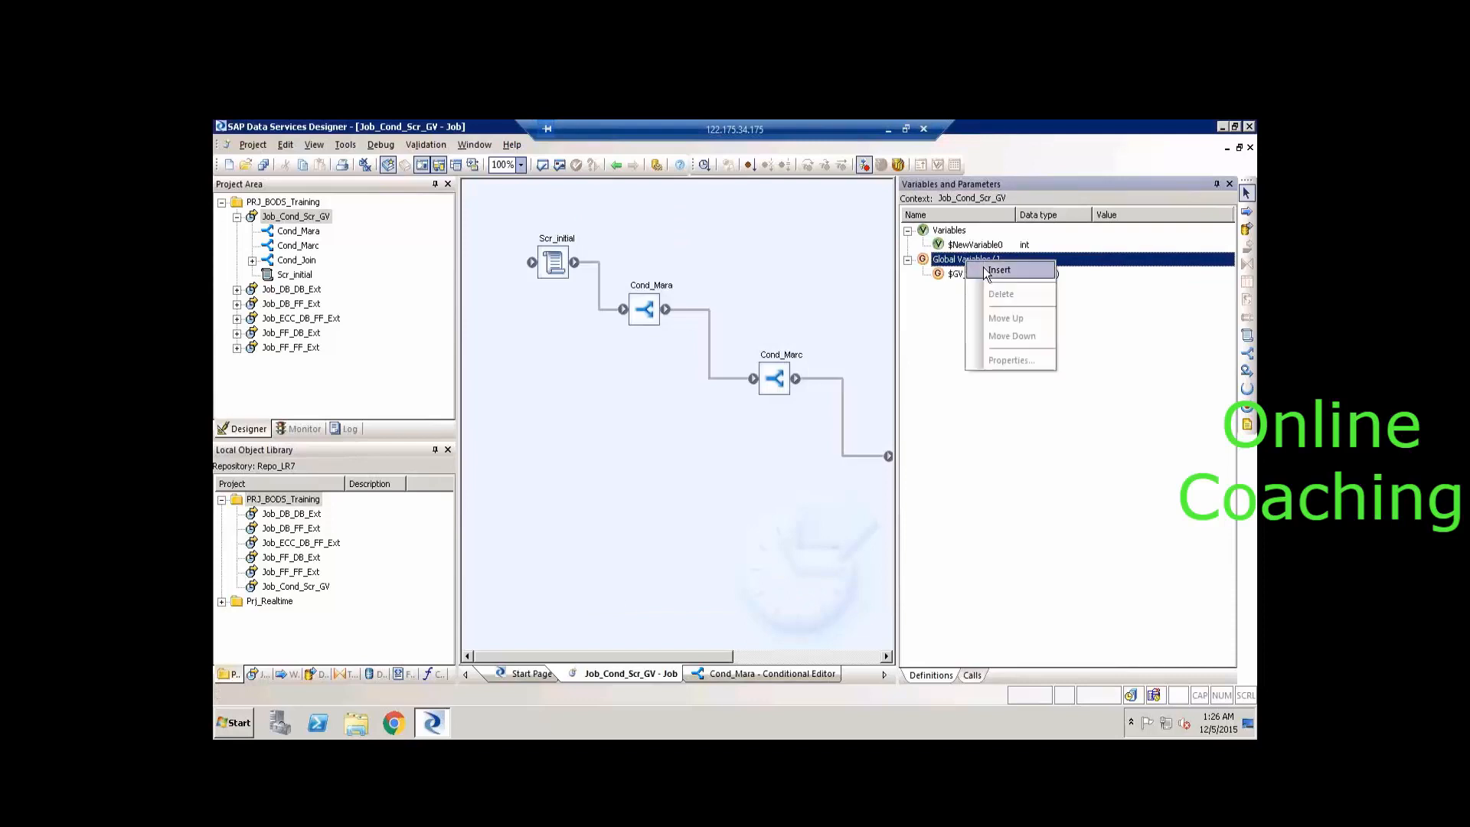
pyautogui.click(986, 275)
pyautogui.doubleClick(968, 290)
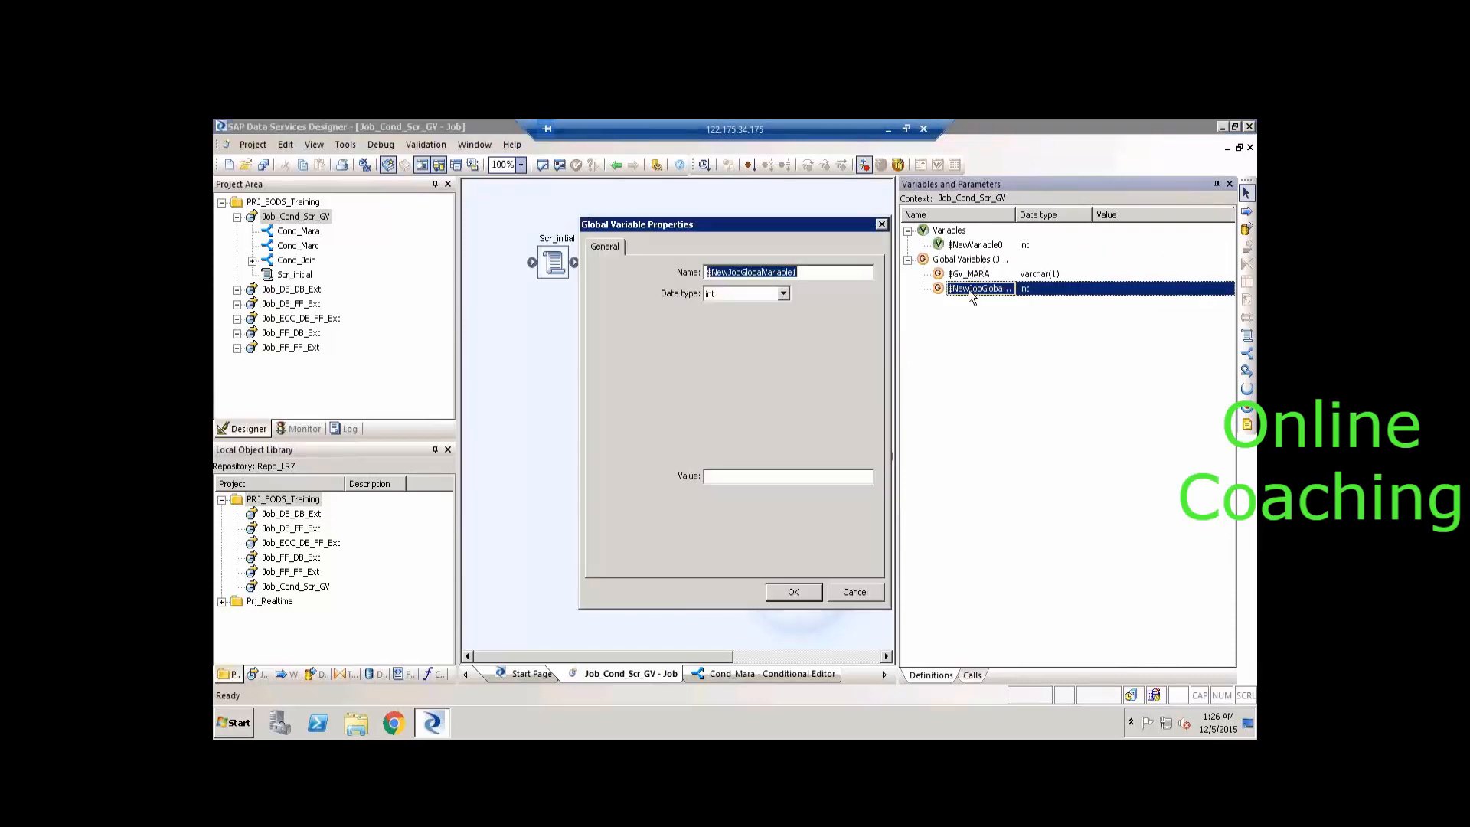
pyautogui.write('$GV_MARC')
pyautogui.press('Tab')
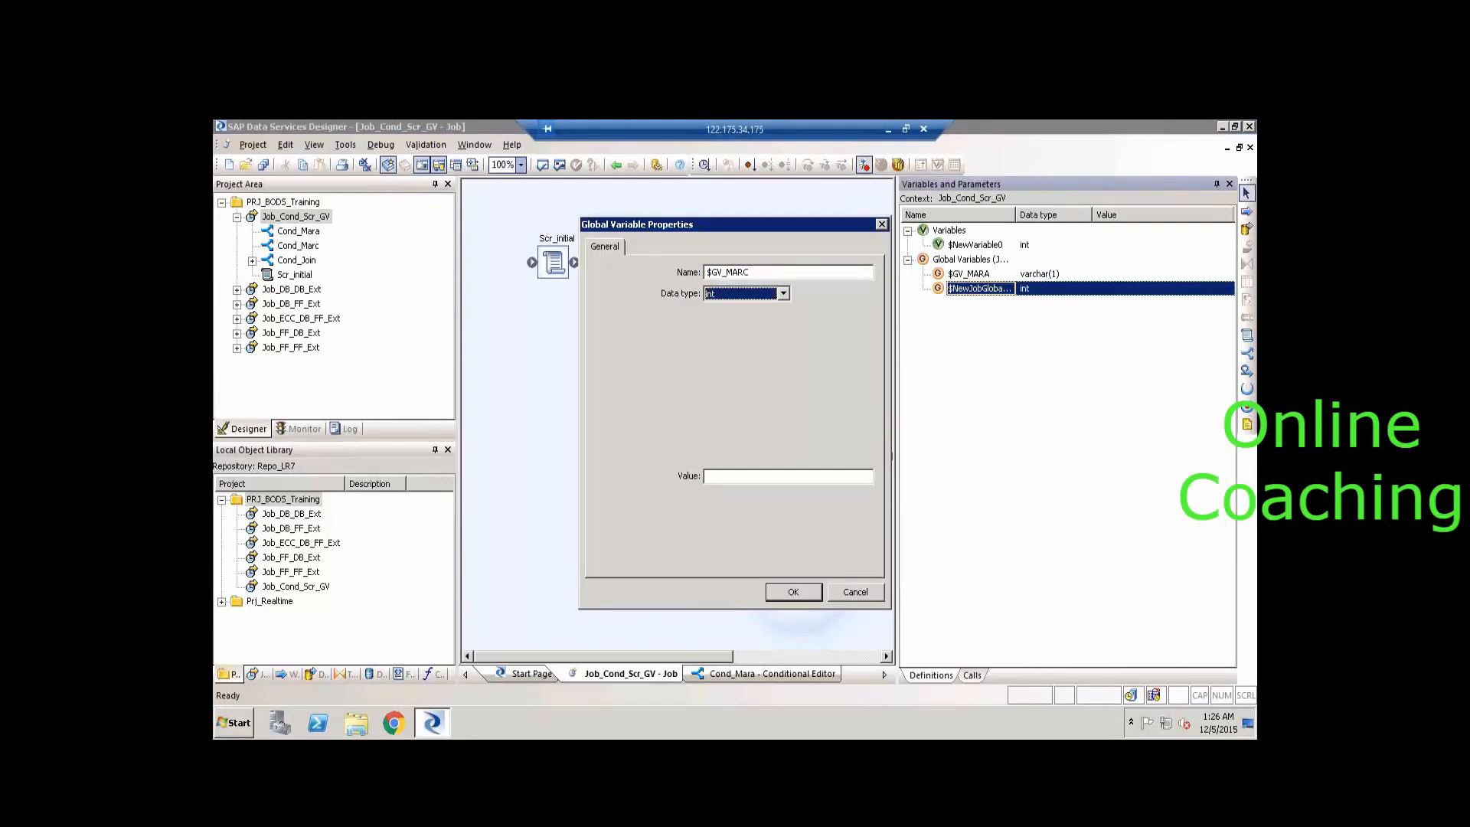
pyautogui.press('v')
pyautogui.press('Tab')
pyautogui.write('1')
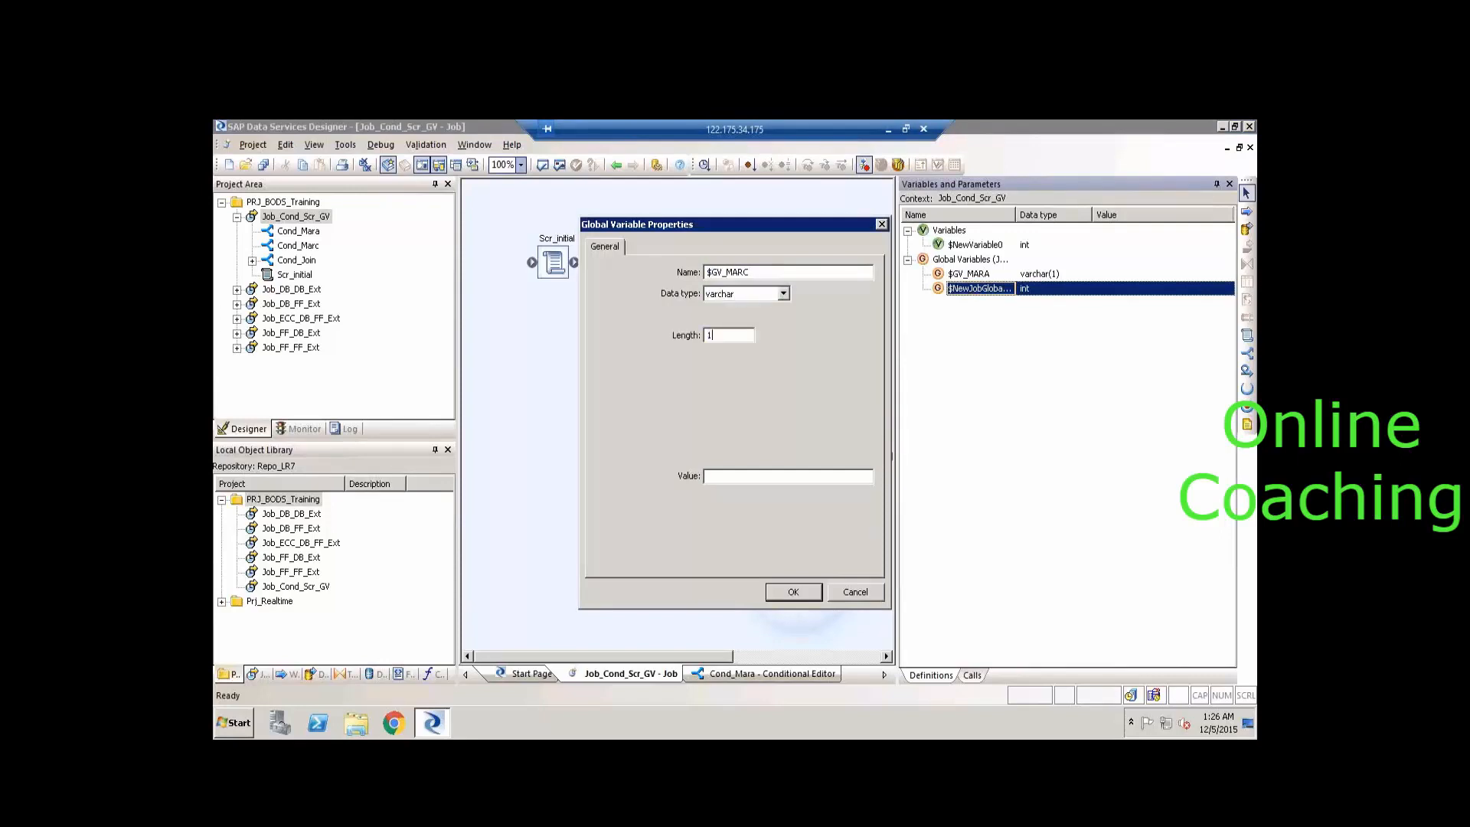
pyautogui.press('Return')
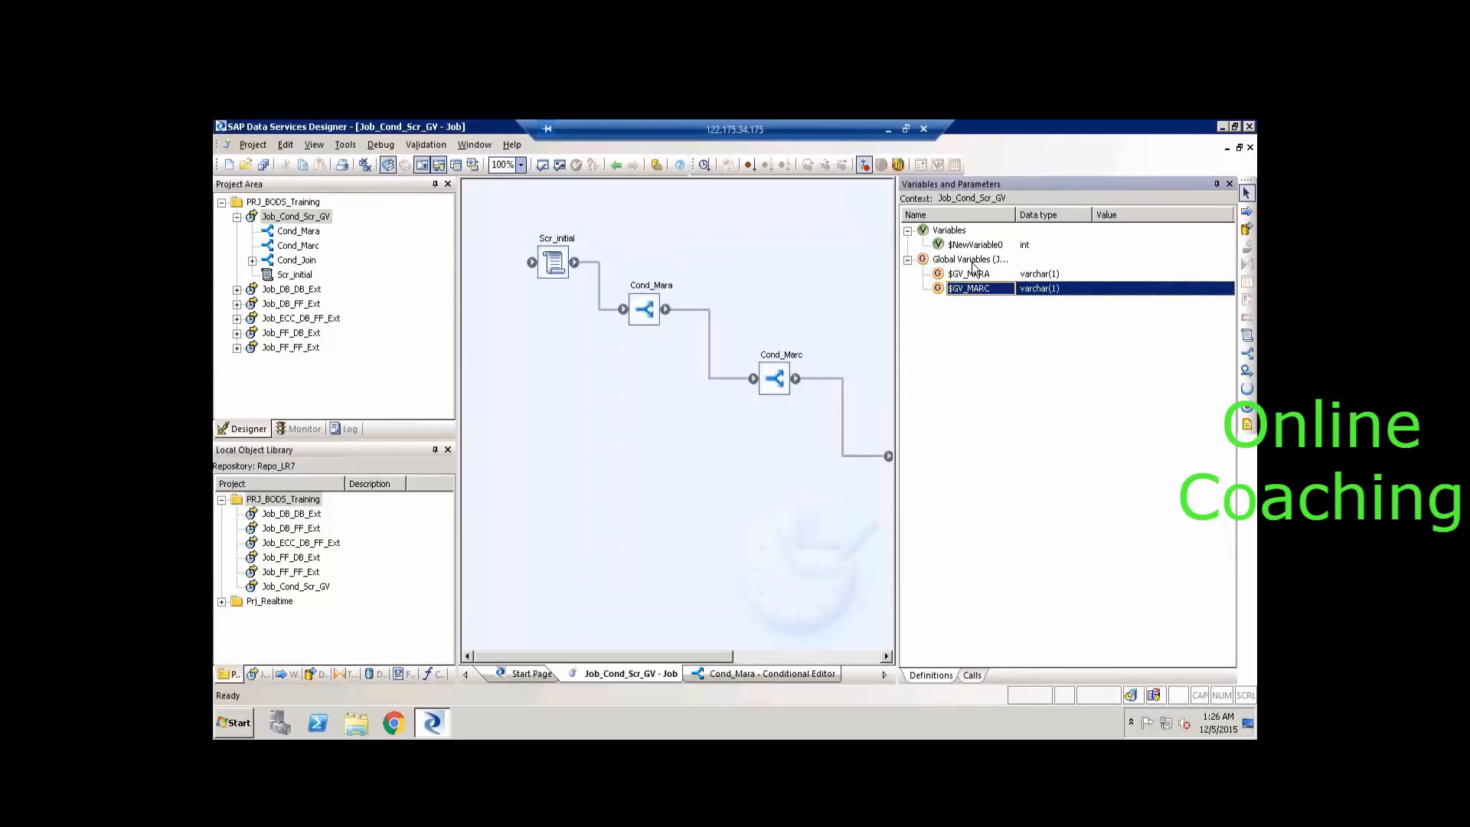
# Insert a third global variable named $GV_MARD as varchar of length 1, then narrow and auto-hide the Variables and Parameters window.
pyautogui.rightClick(974, 262)
pyautogui.click(988, 274)
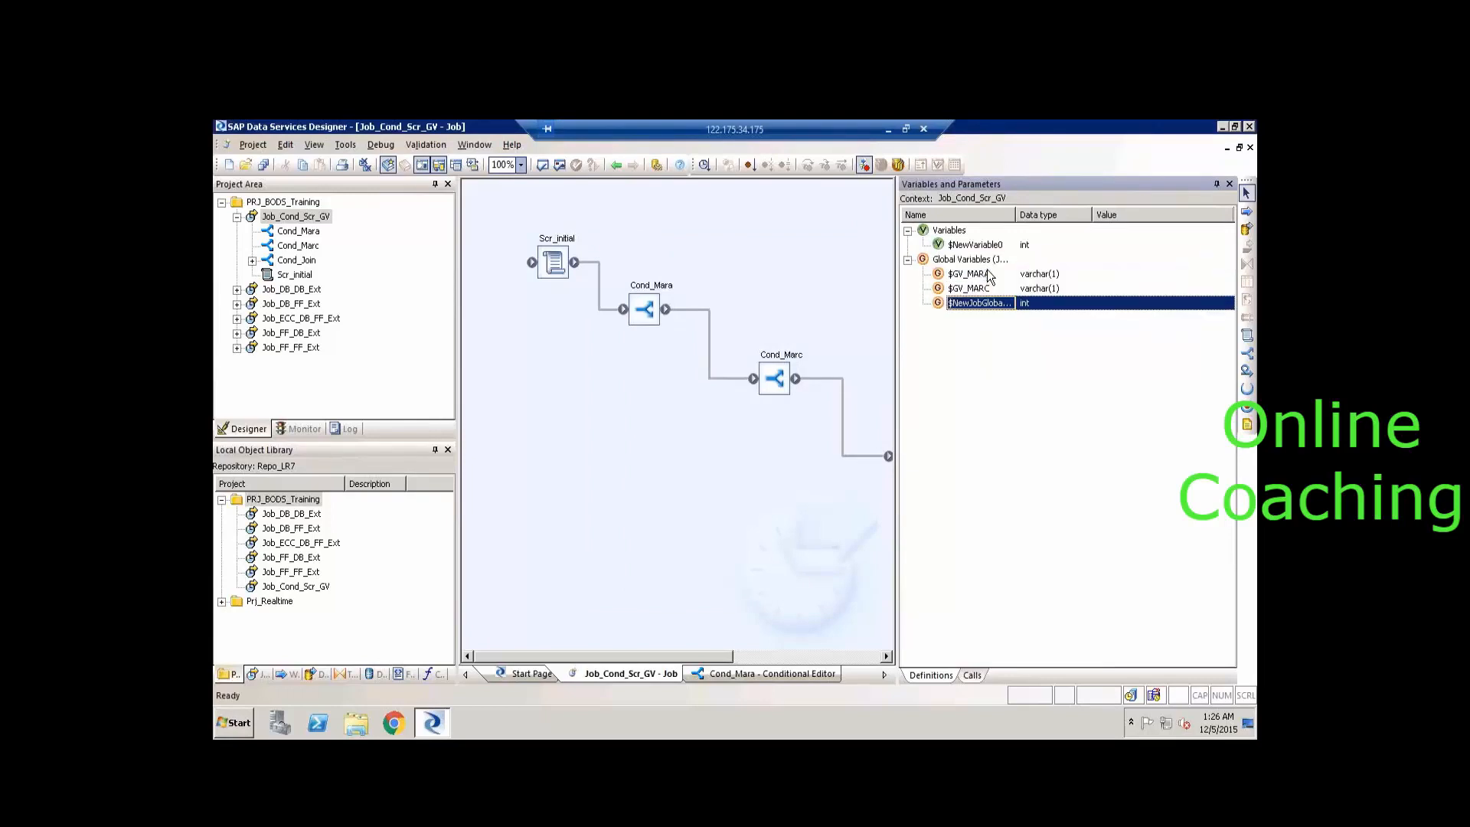
pyautogui.press('Return')
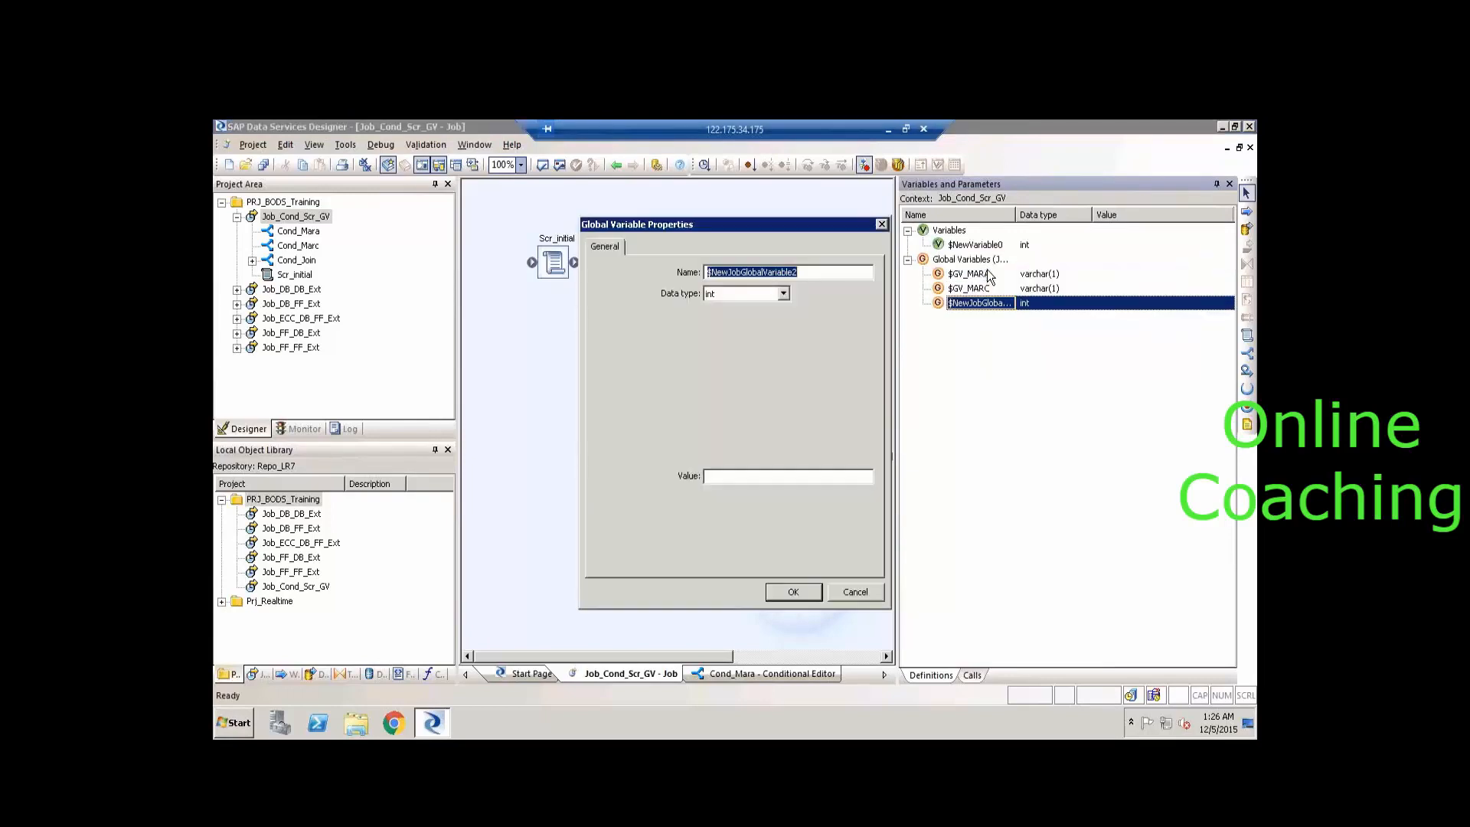
pyautogui.write('$GV_MARD')
pyautogui.press('Tab')
pyautogui.press('v')
pyautogui.press('Tab')
pyautogui.write('1')
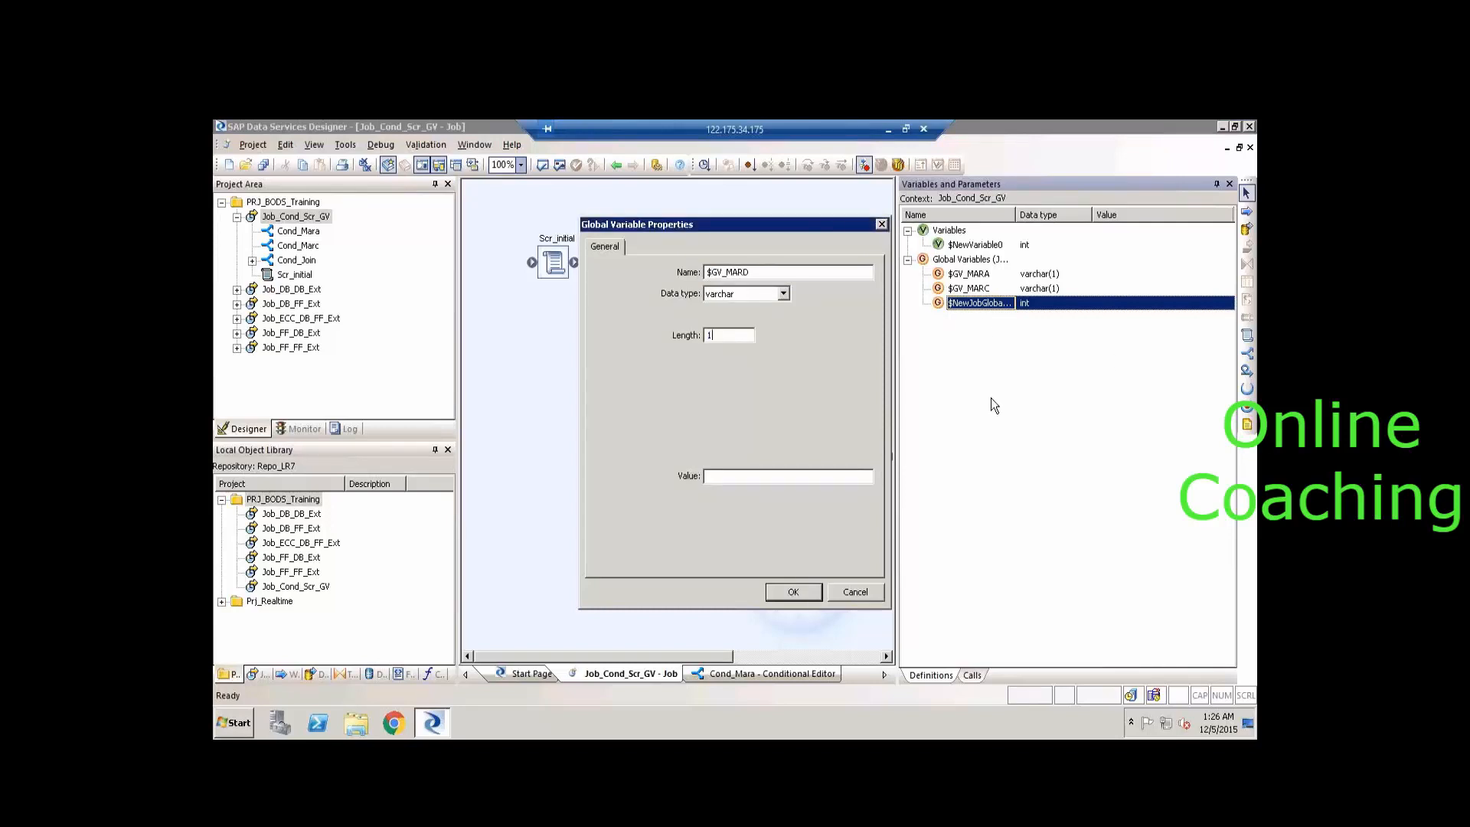
pyautogui.click(793, 592)
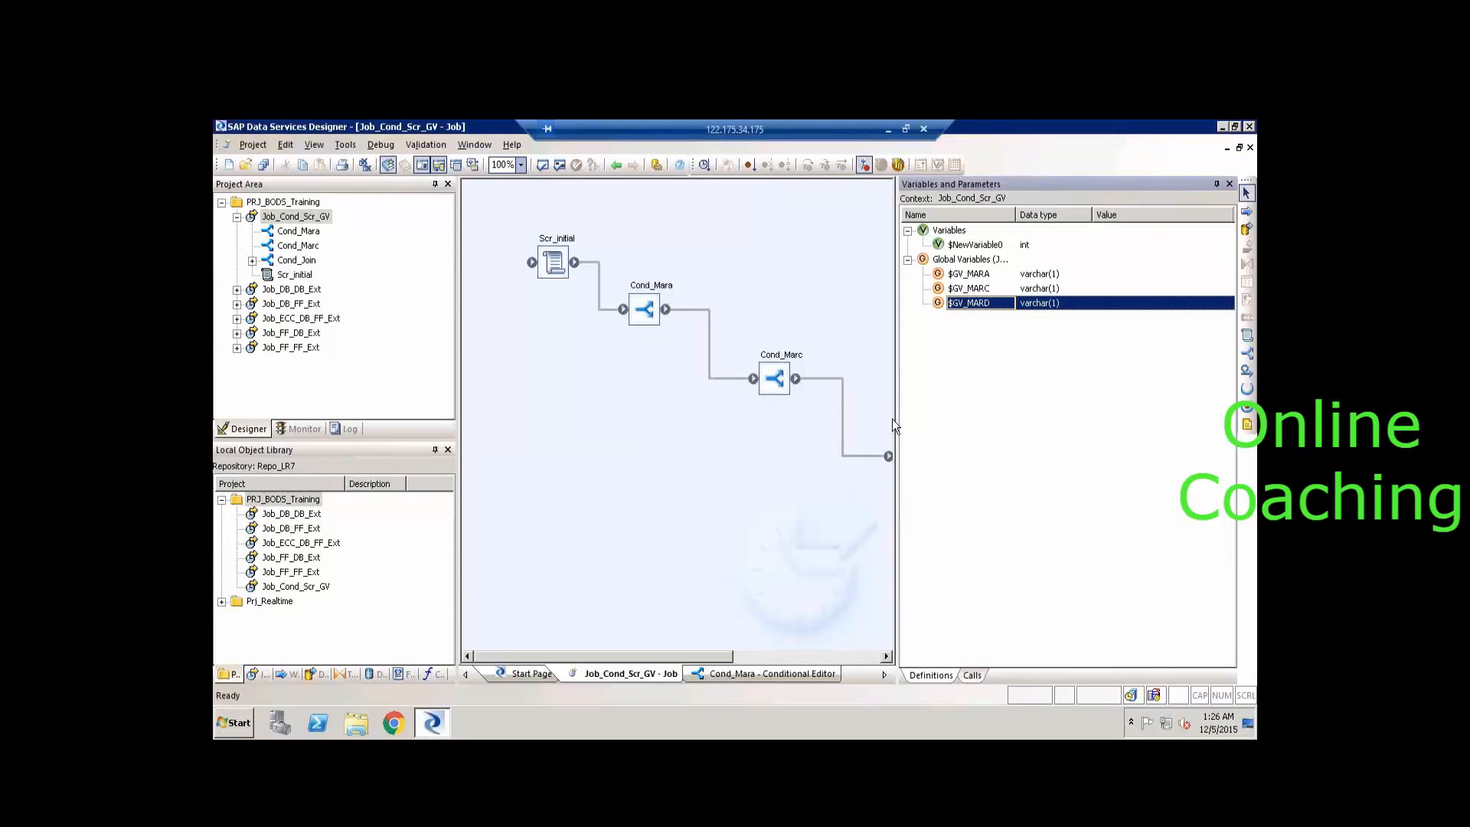
pyautogui.moveTo(896, 421); pyautogui.dragTo(974, 429)
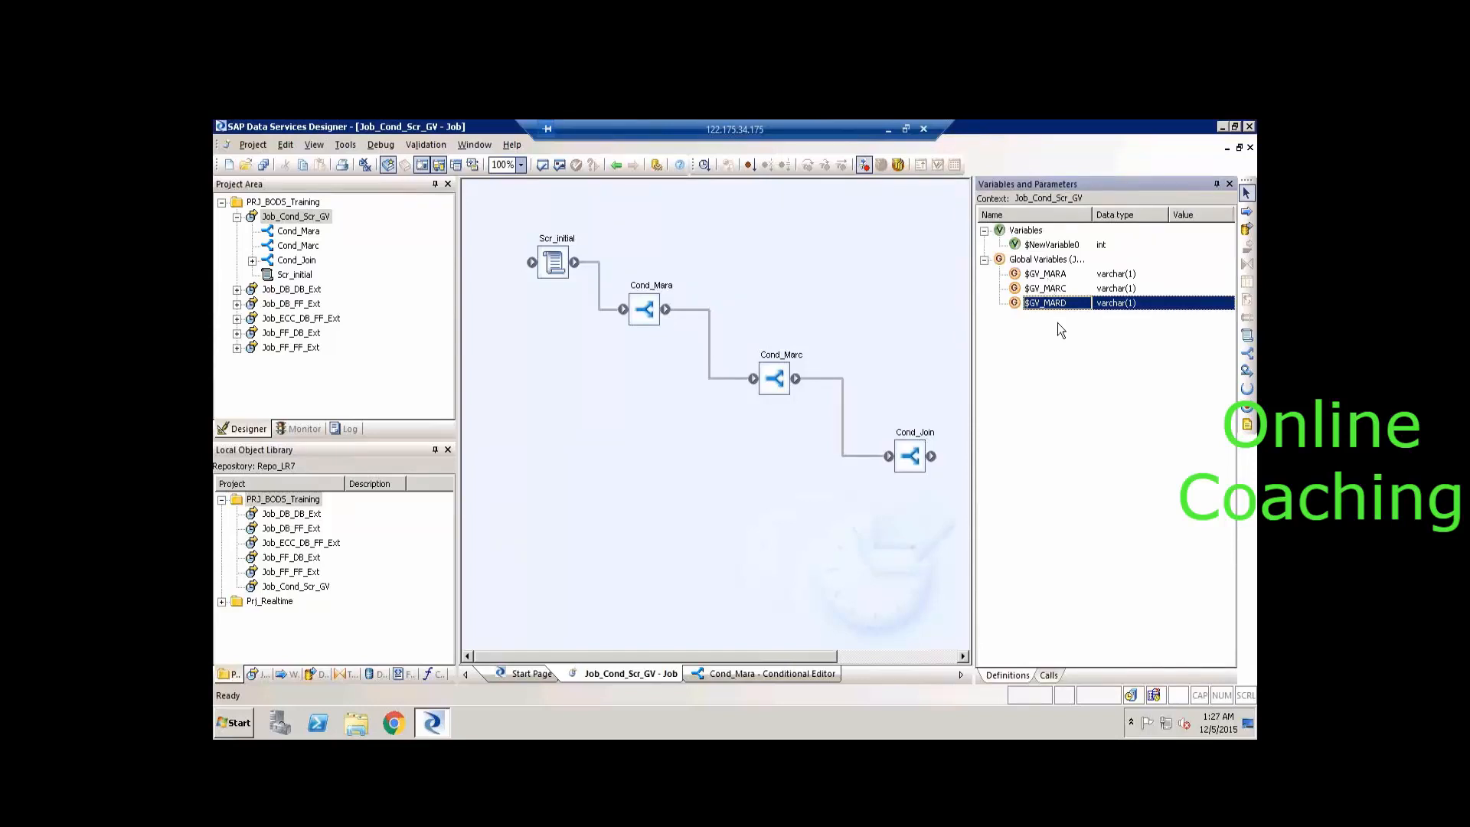
pyautogui.click(1216, 185)
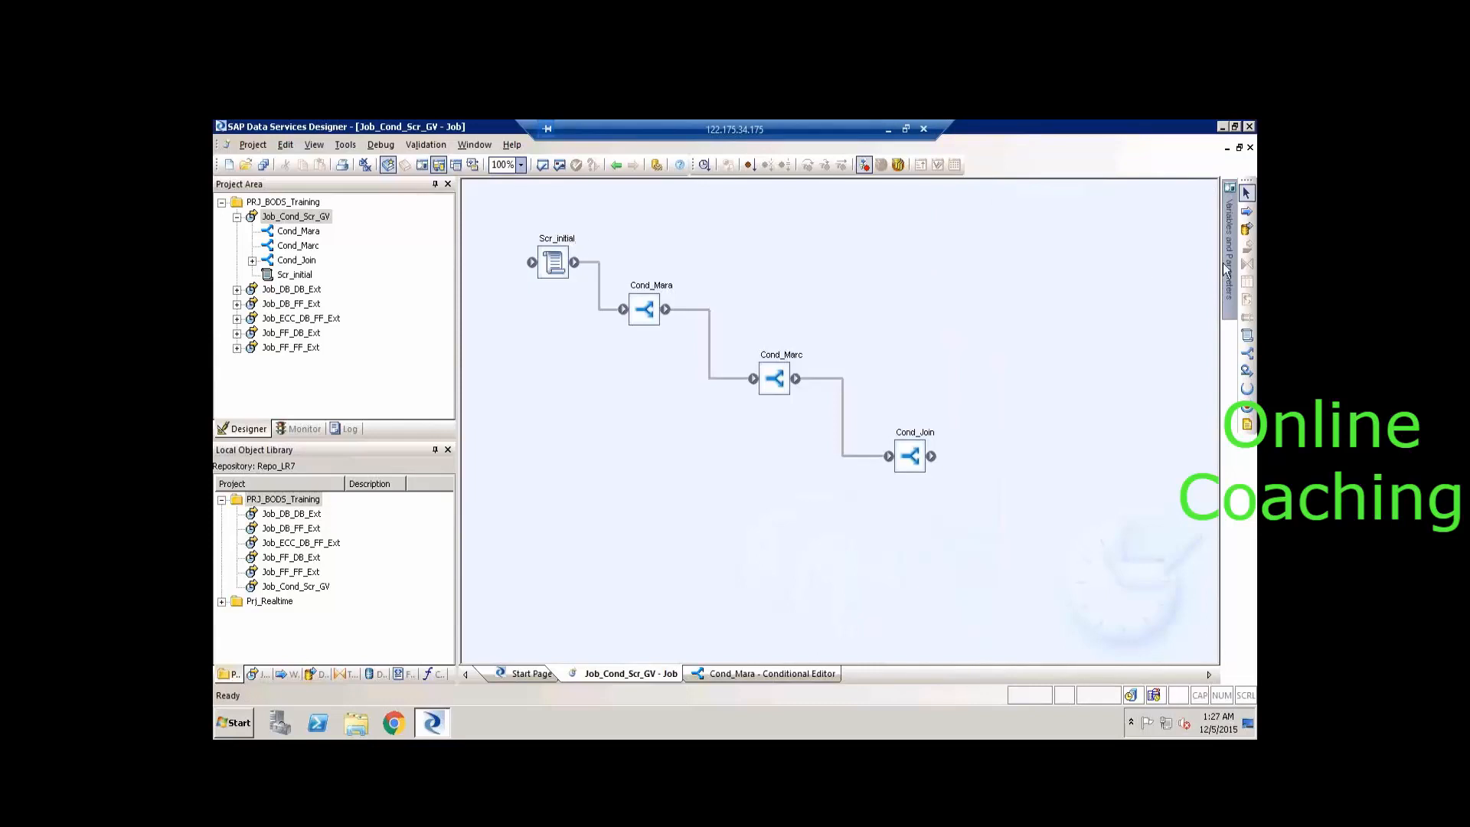
# Set the value of the global variable $GV_MARA to 'Y'.
pyautogui.moveTo(1226, 270)
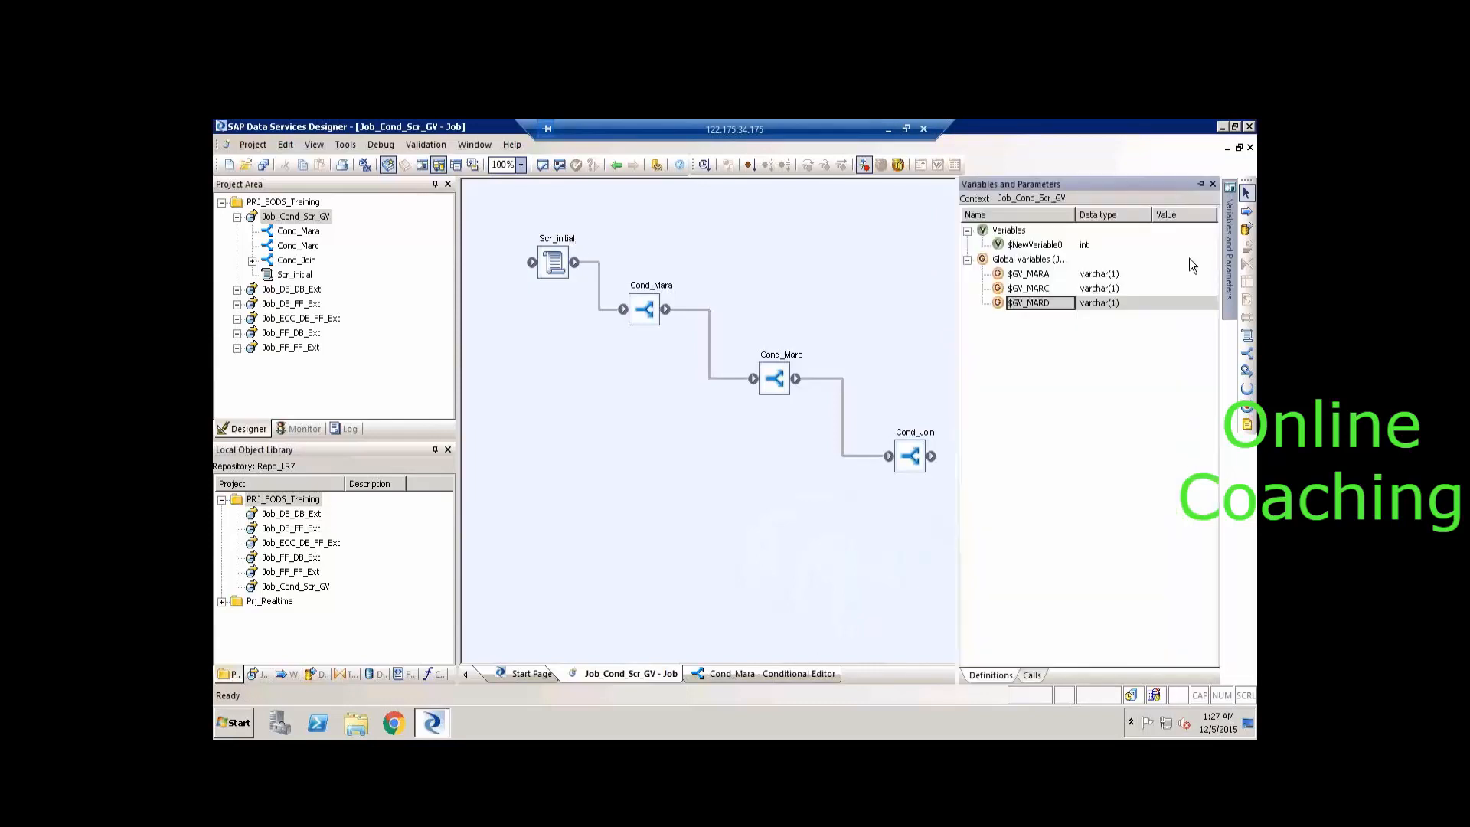
pyautogui.click(1031, 277)
pyautogui.doubleClick(1031, 278)
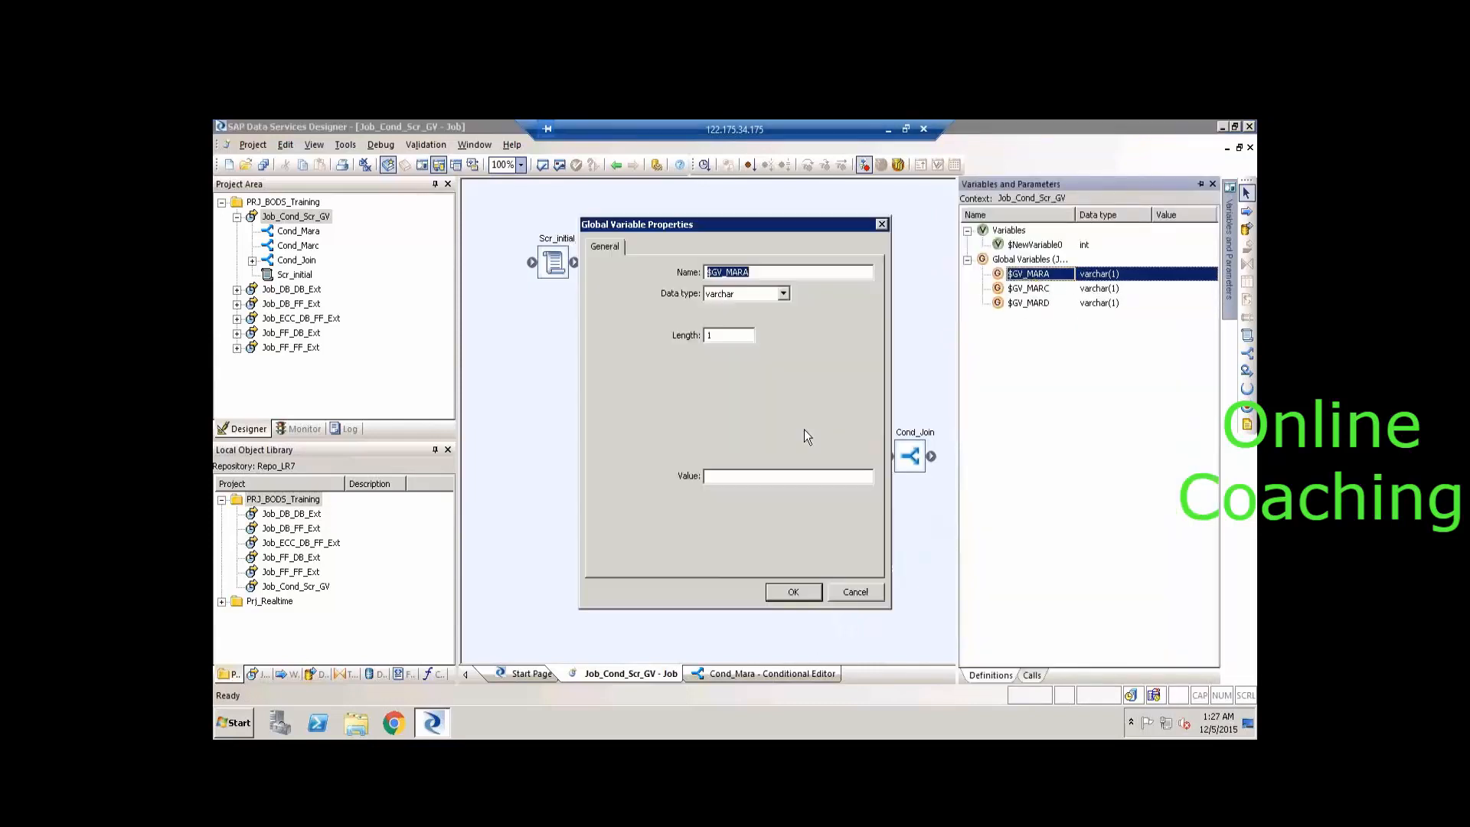
pyautogui.click(771, 478)
pyautogui.write("'Y'")
pyautogui.click(795, 590)
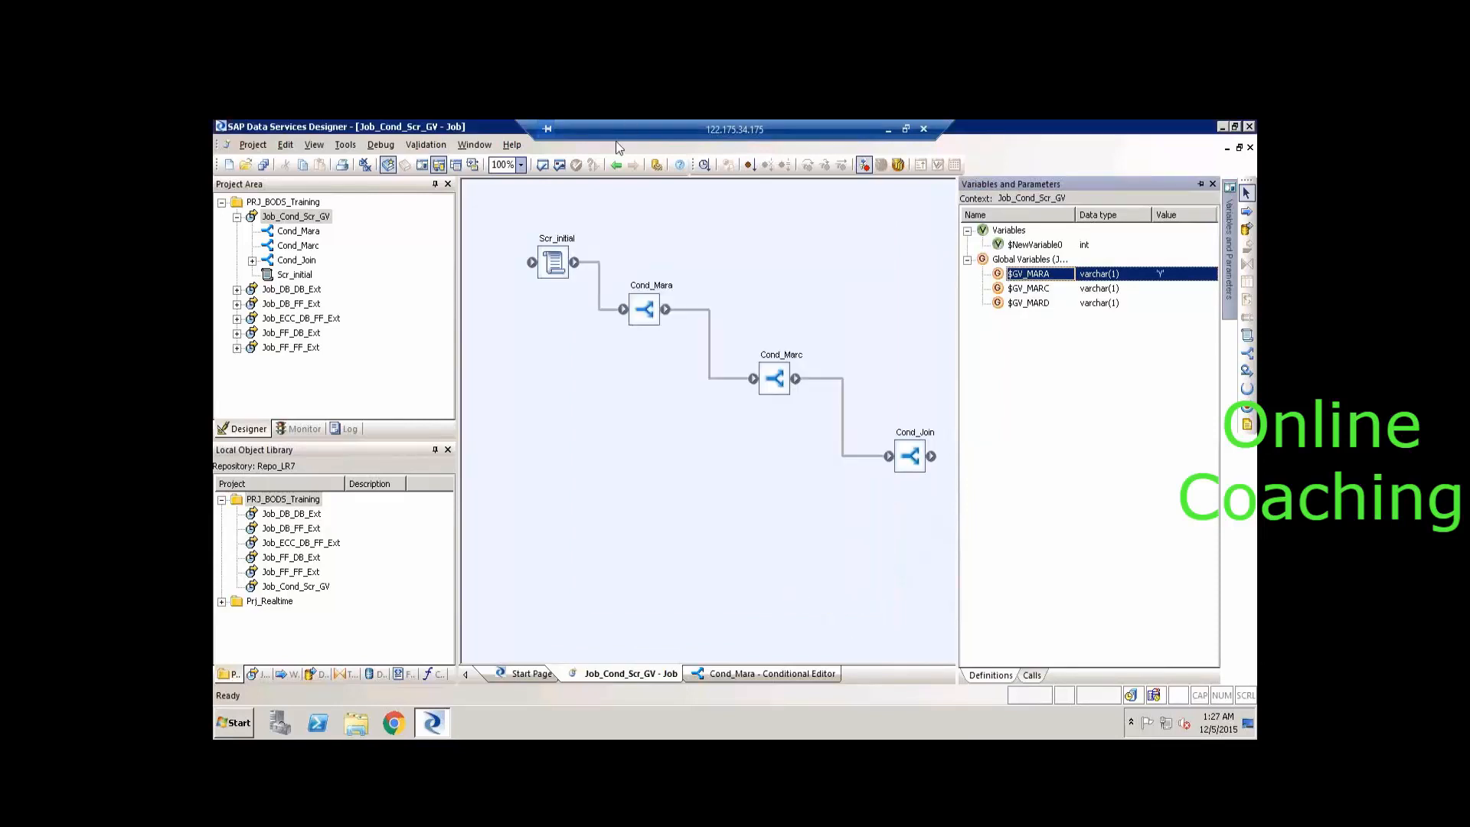
# Open the Scr_initial script and add the comments "## Declaring the global Variables" and "# CR 12000 Added one more segment".
pyautogui.doubleClick(555, 245)
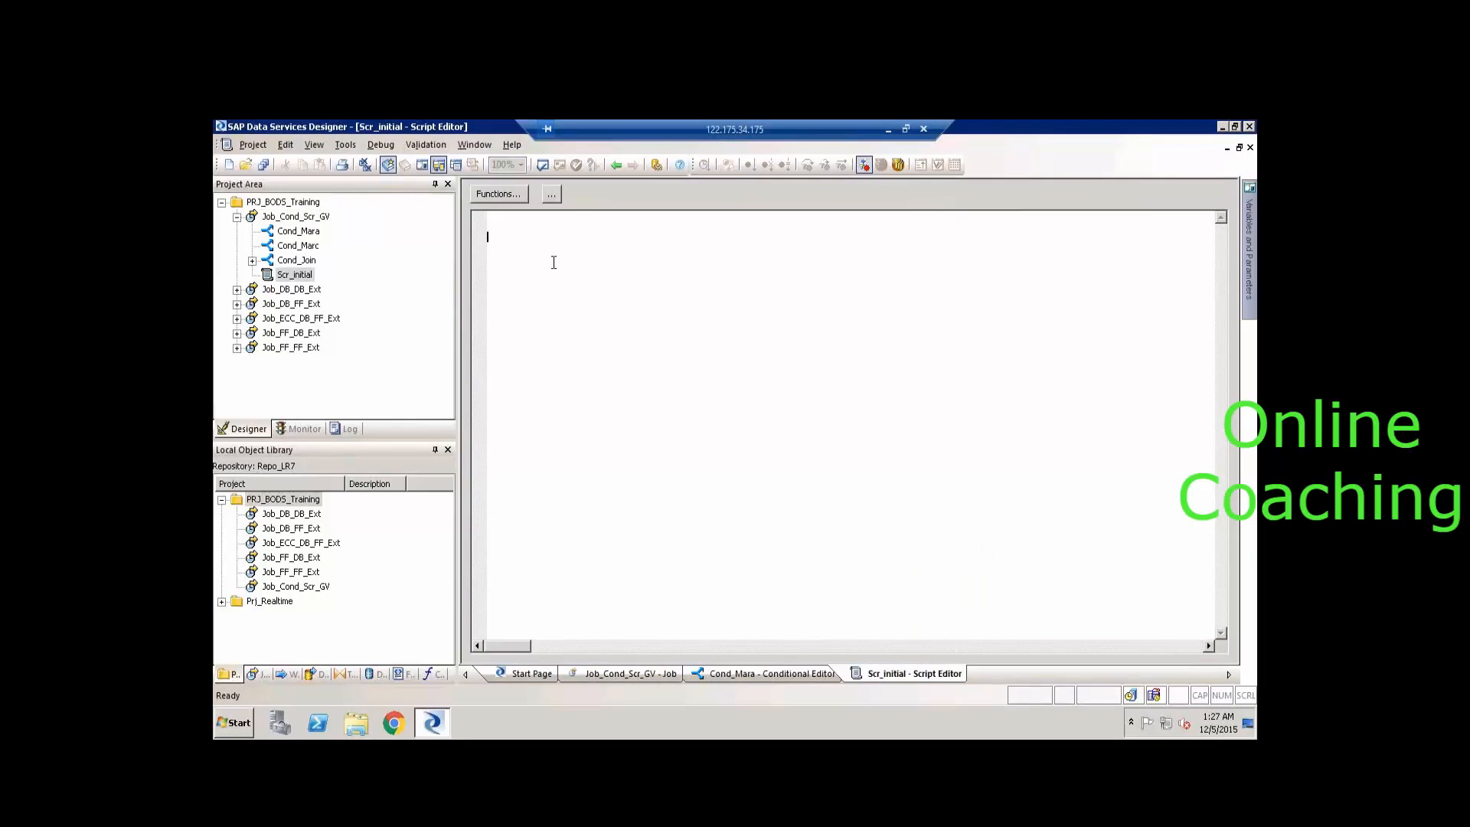
pyautogui.write('## Declaring the global Variables')
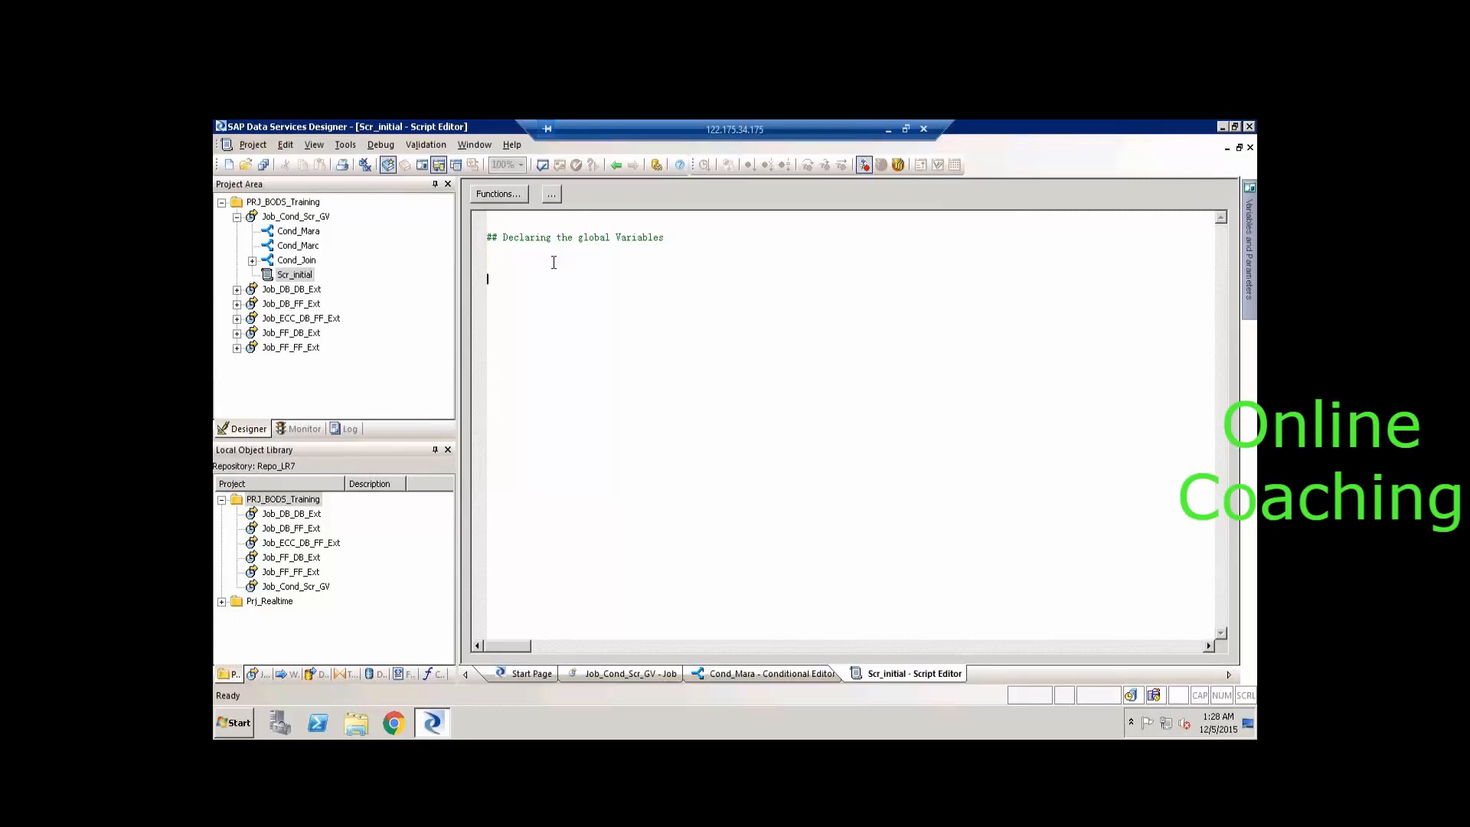
pyautogui.write('# ')
pyautogui.write('CR 12000')
pyautogui.write('  Added one mo')
pyautogui.write('re segment ')
# Extend the change note with the comment "## changed on 5/12/15" and a "# Done by" comment giving the developer's name.
pyautogui.write('##')
pyautogui.write(' changed on')
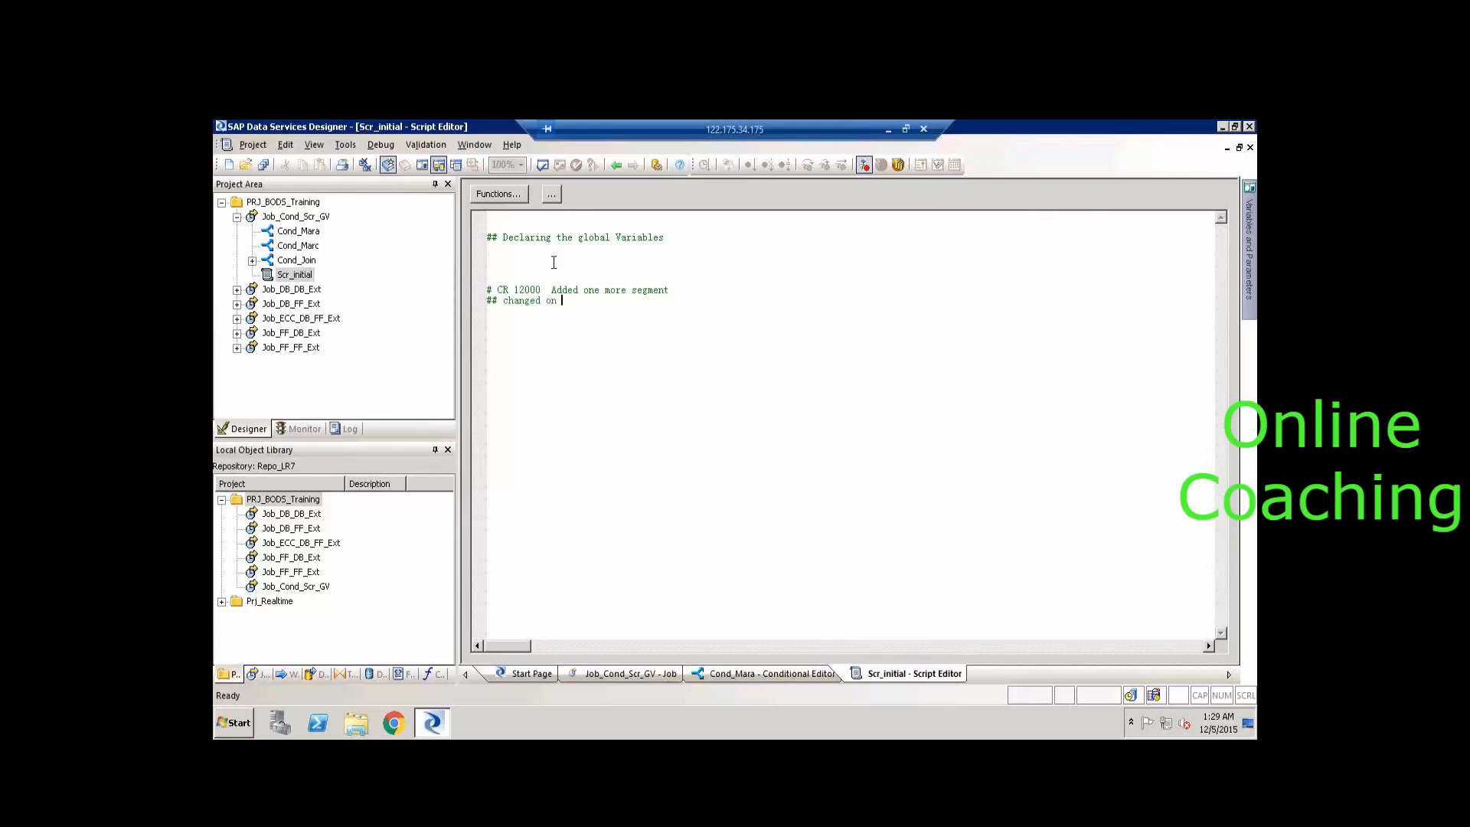
pyautogui.write(' 5/12/15')
pyautogui.press('Return')
pyautogui.write('# D')
pyautogui.write('one by Rake')
pyautogui.write('sh')
# Add the assignment $GV_MARA = 'Y'; beneath the "## Declaring the global Variables" comment in the Scr_initial script.
pyautogui.write('$')
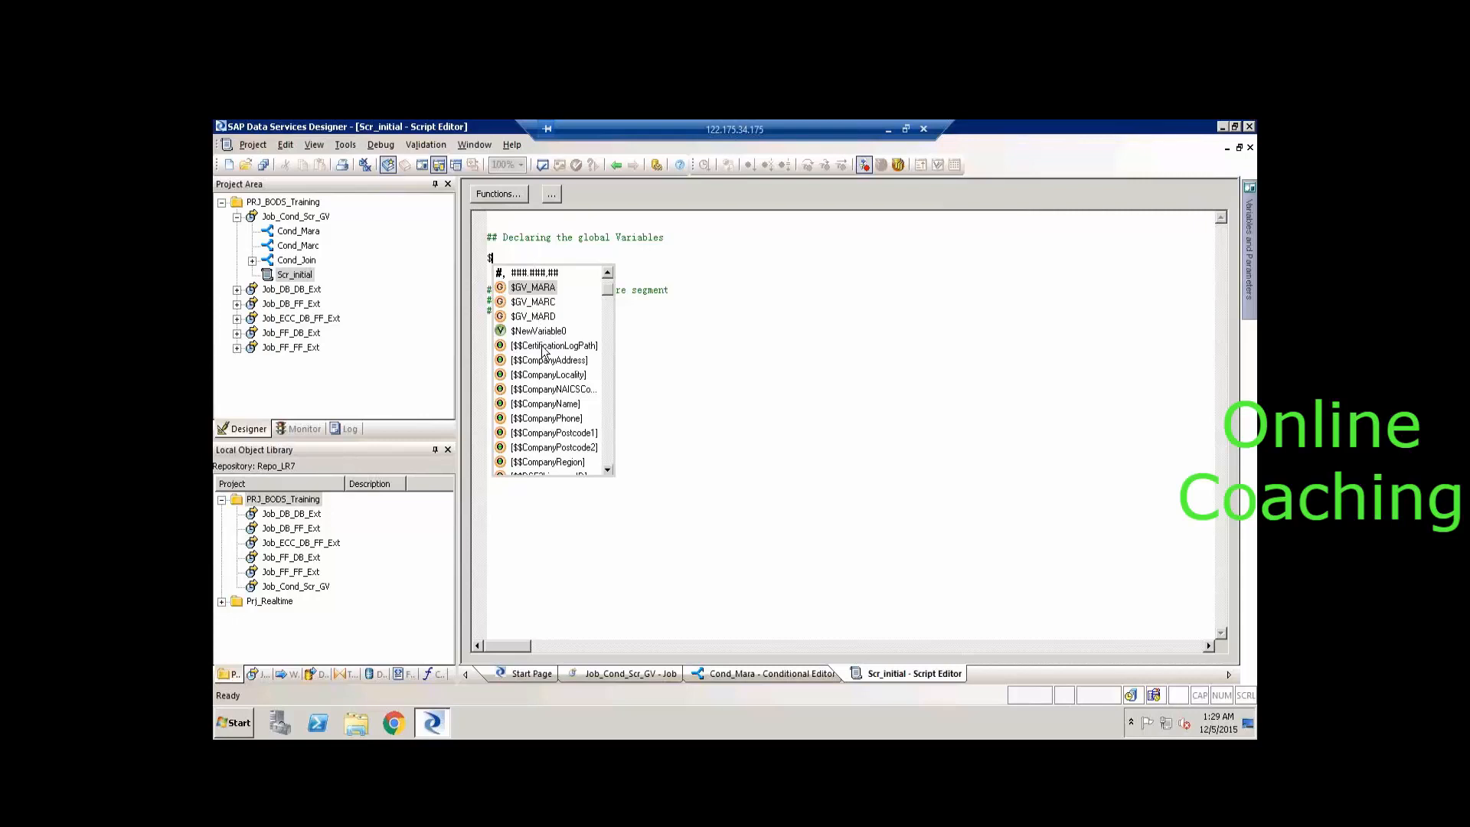
pyautogui.doubleClick(518, 287)
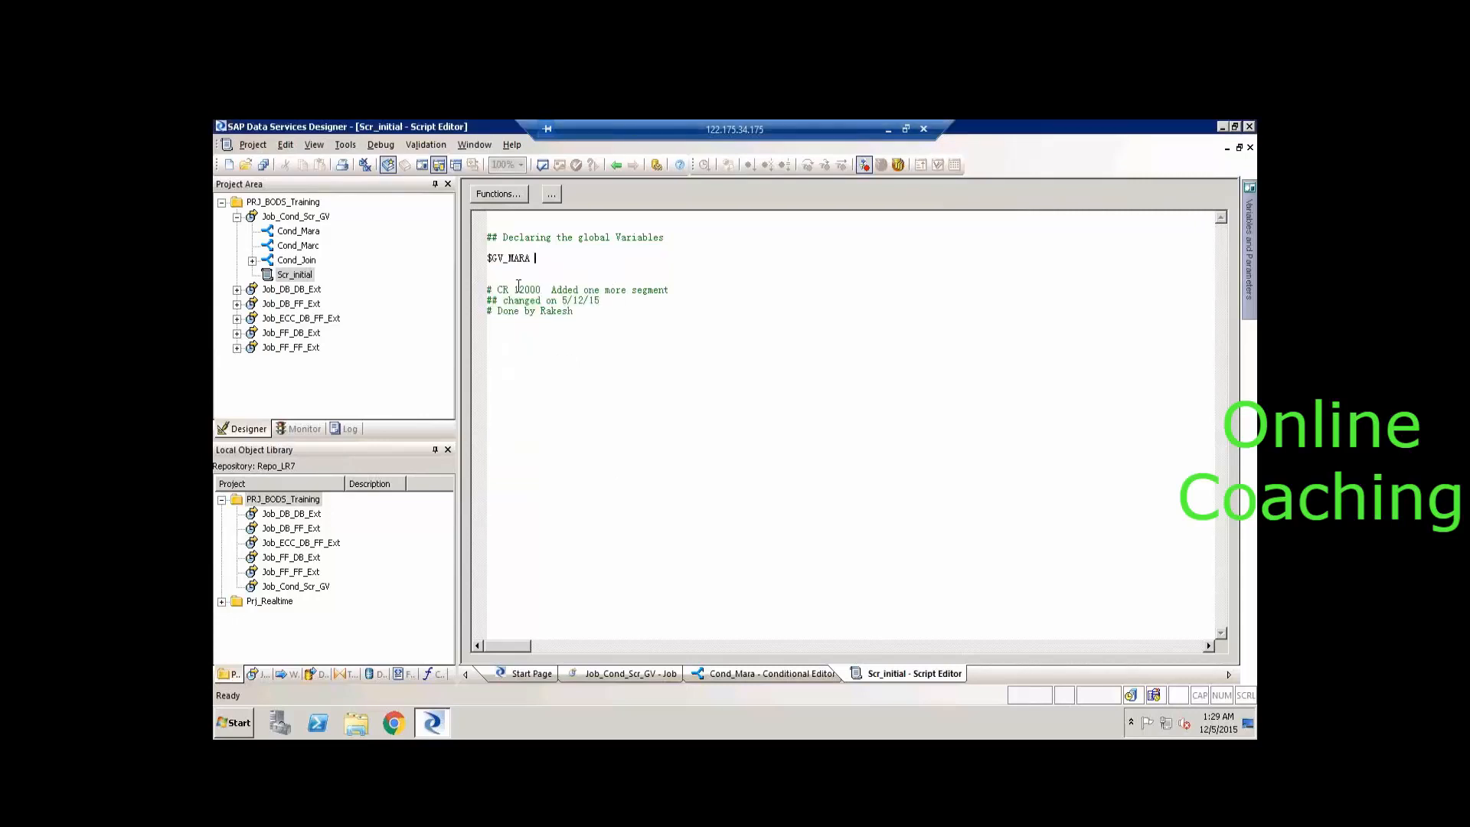
pyautogui.write("= 'Y'")
pyautogui.press('Return')
pyautogui.press('BackSpace')
pyautogui.write(';')
pyautogui.press('Return')
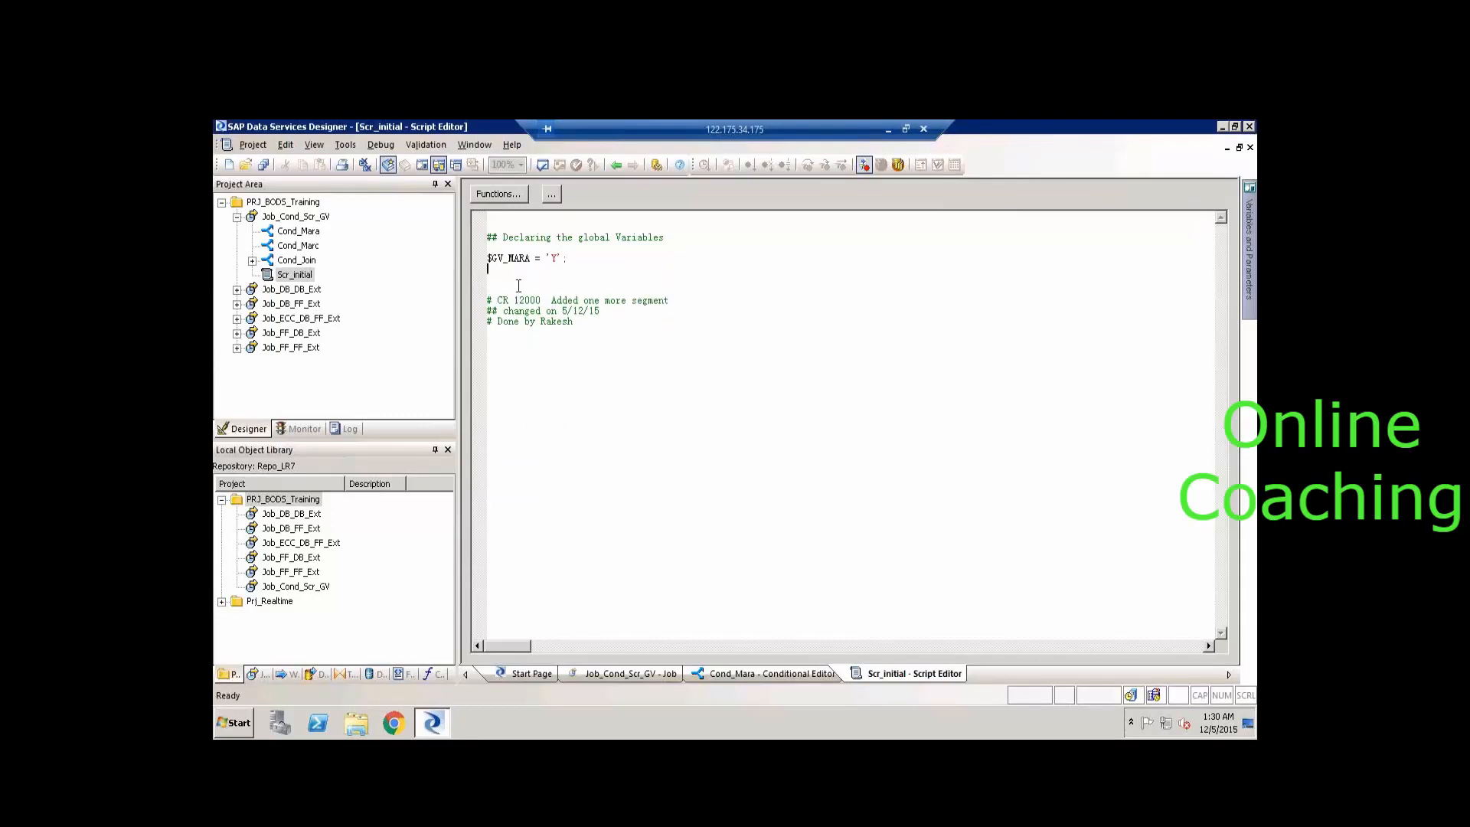
# Add the assignment $GV_MARC = 'Y'; on the line below the $GV_MARA assignment.
pyautogui.write('$GV')
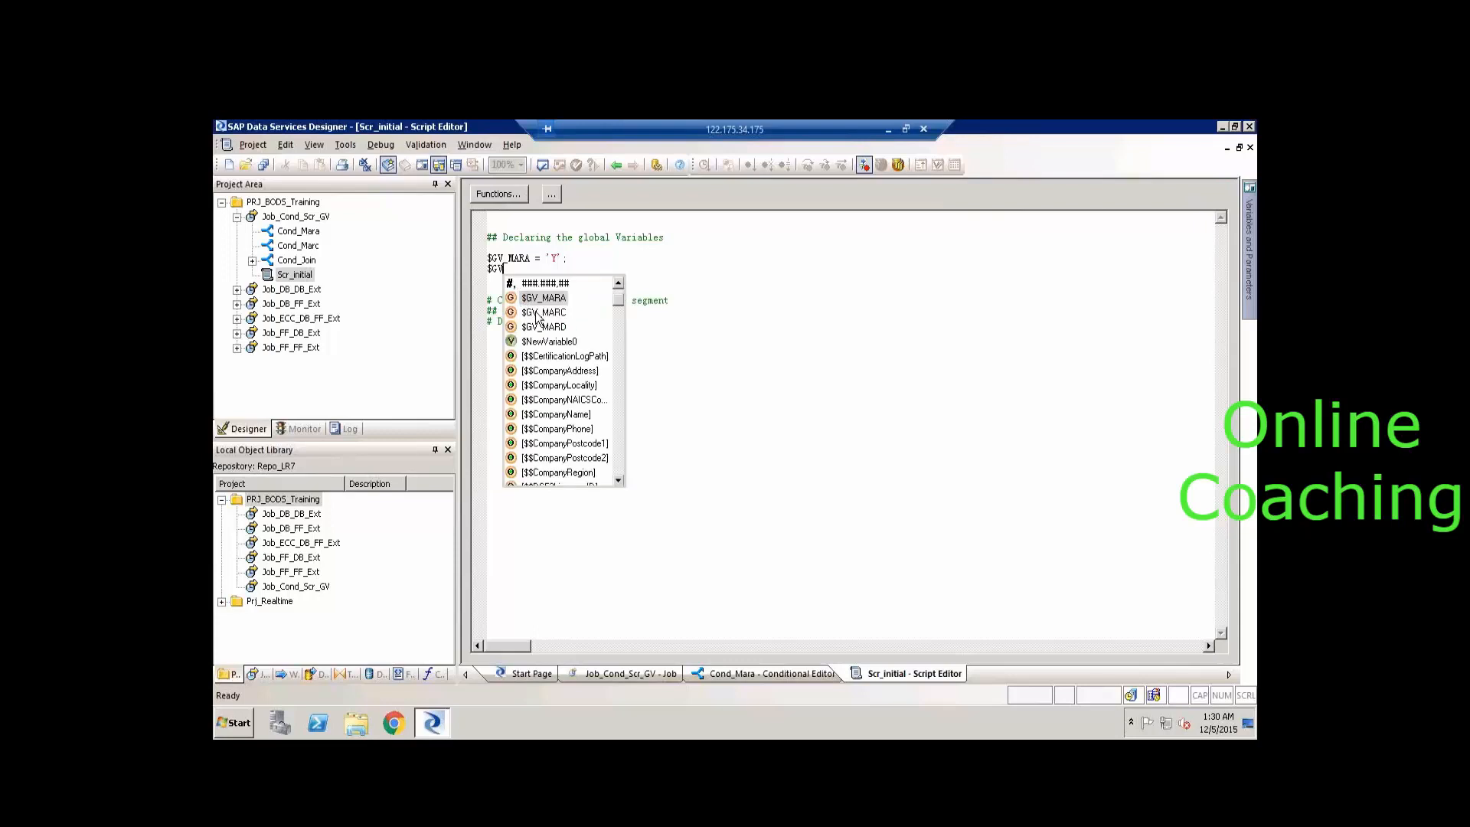
pyautogui.click(539, 312)
pyautogui.doubleClick(537, 313)
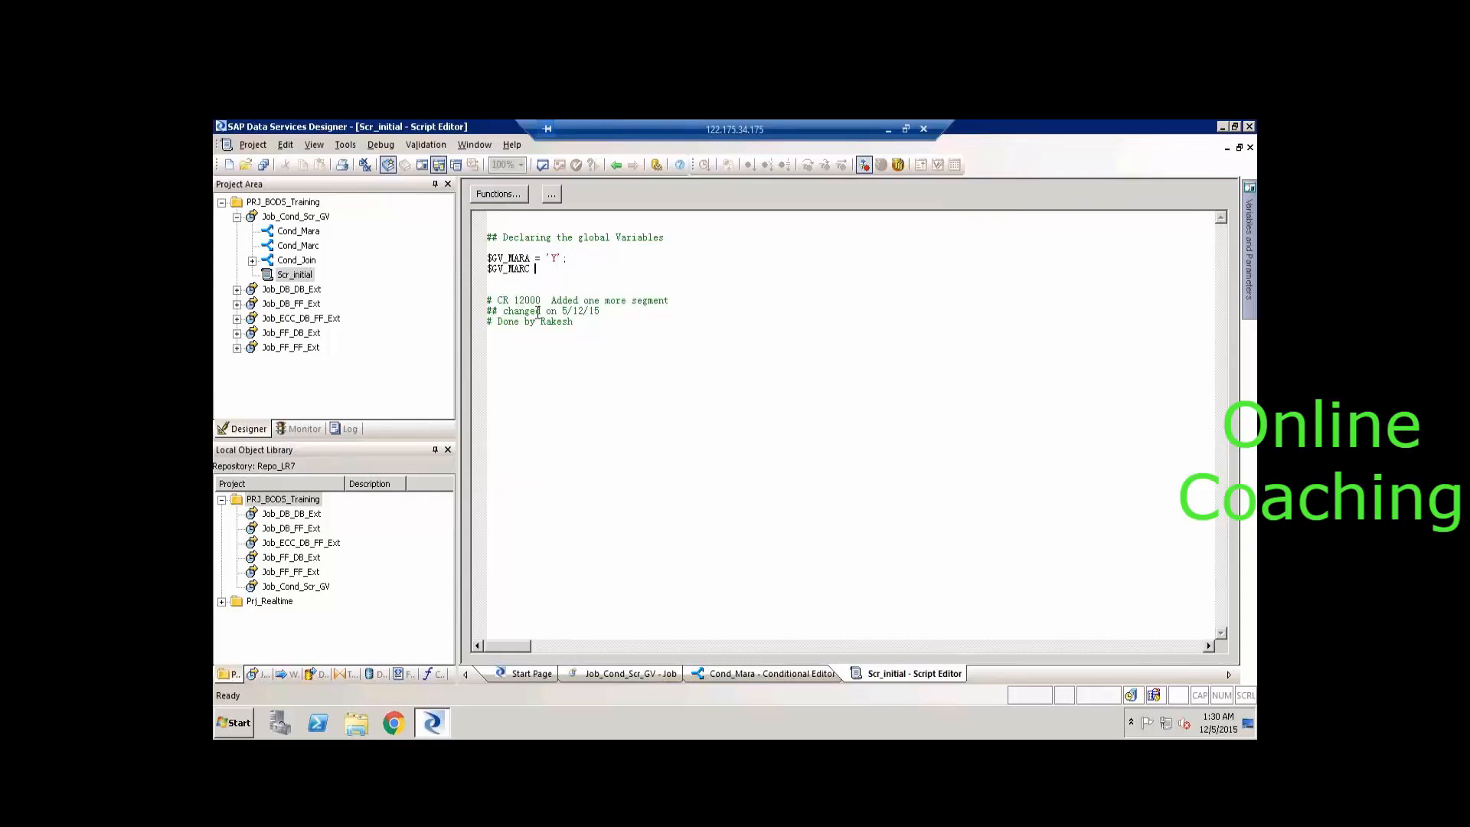
pyautogui.write("= 'Y';")
pyautogui.press('Return')
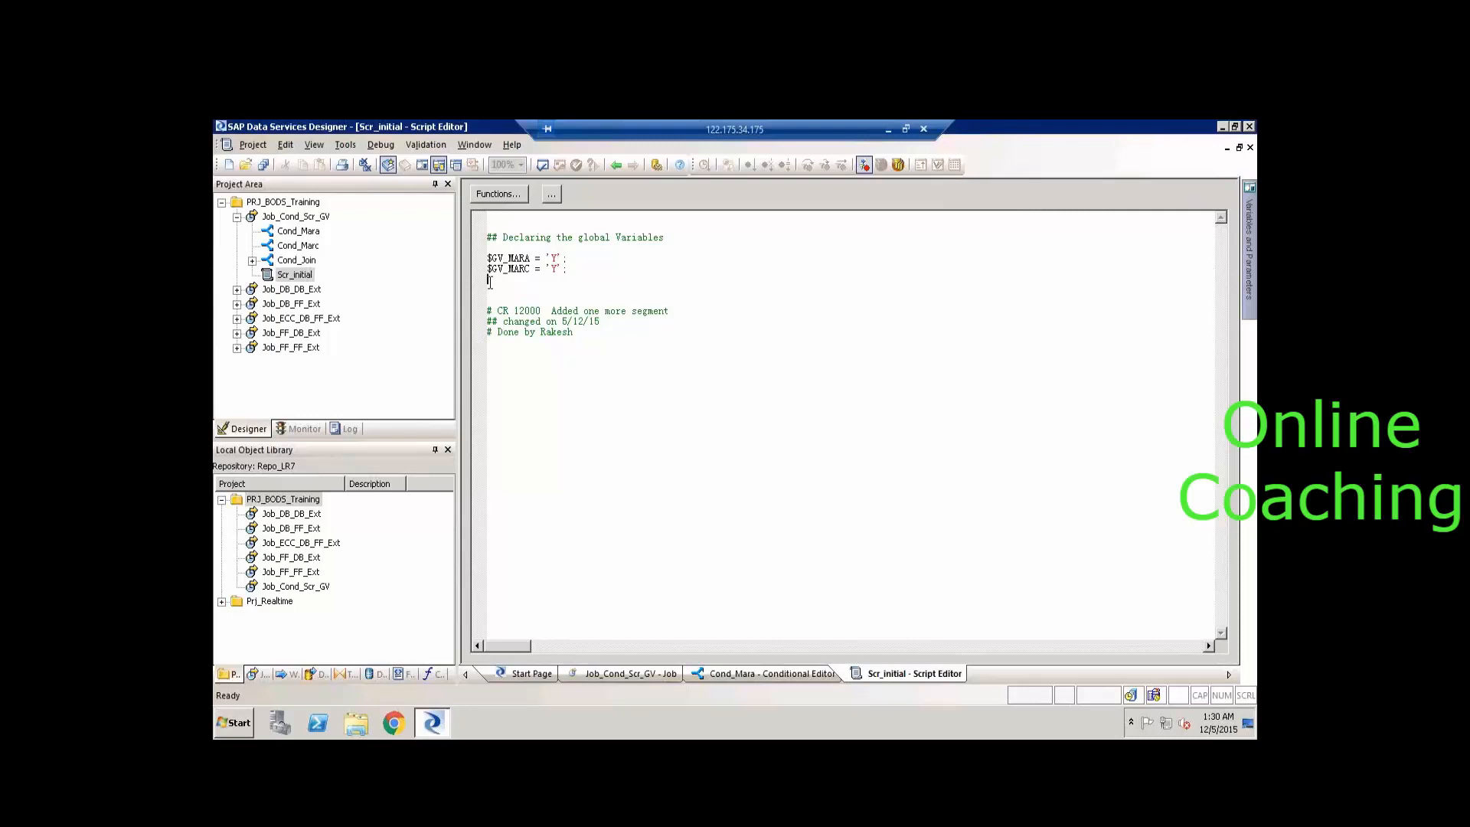
# Add a third assignment, $GV_MARD = 'Y';, below the $GV_MARC line of the script.
pyautogui.write('$GV_')
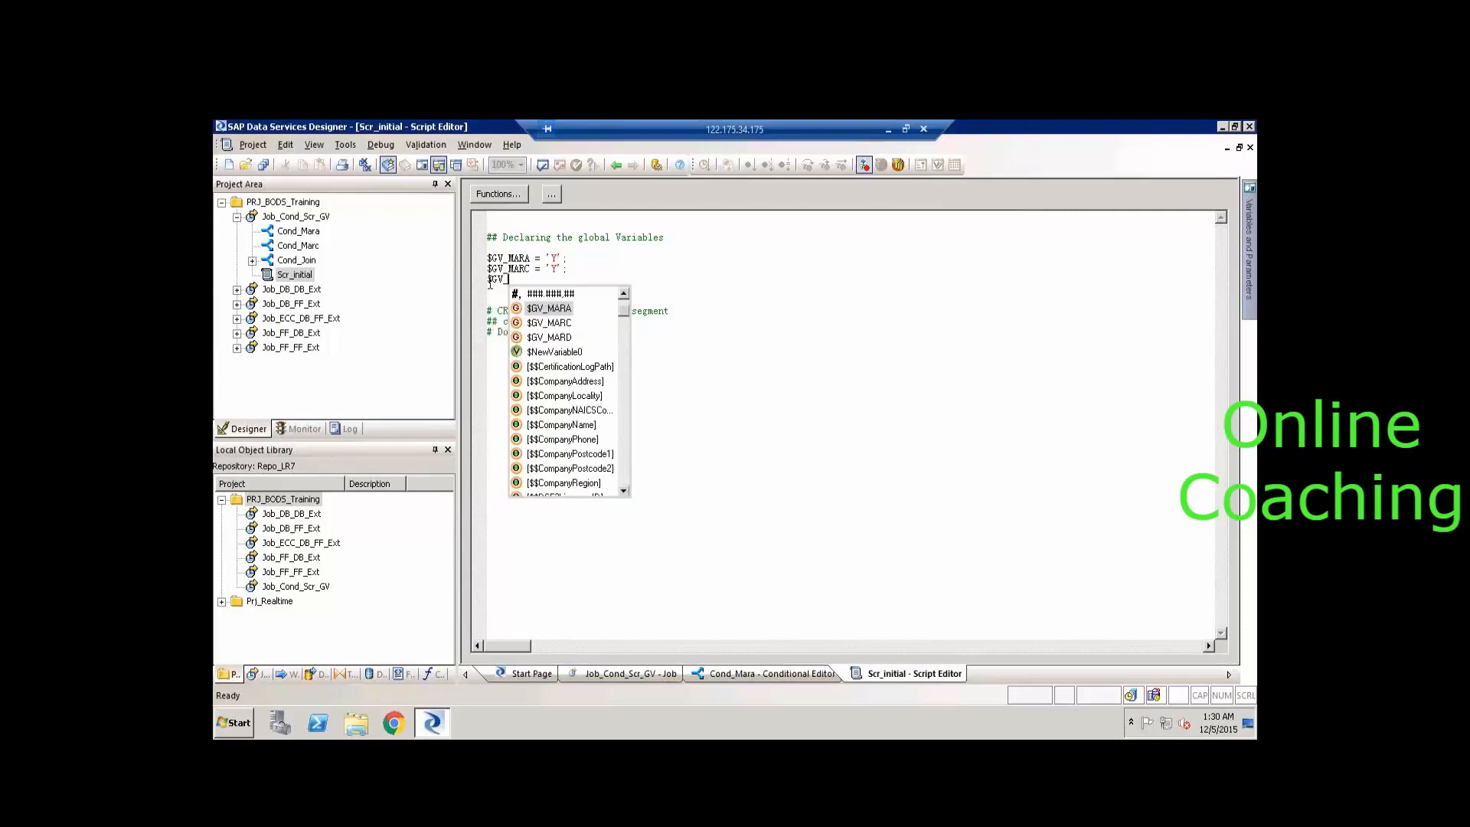
pyautogui.press('Down')
pyautogui.press('Down')
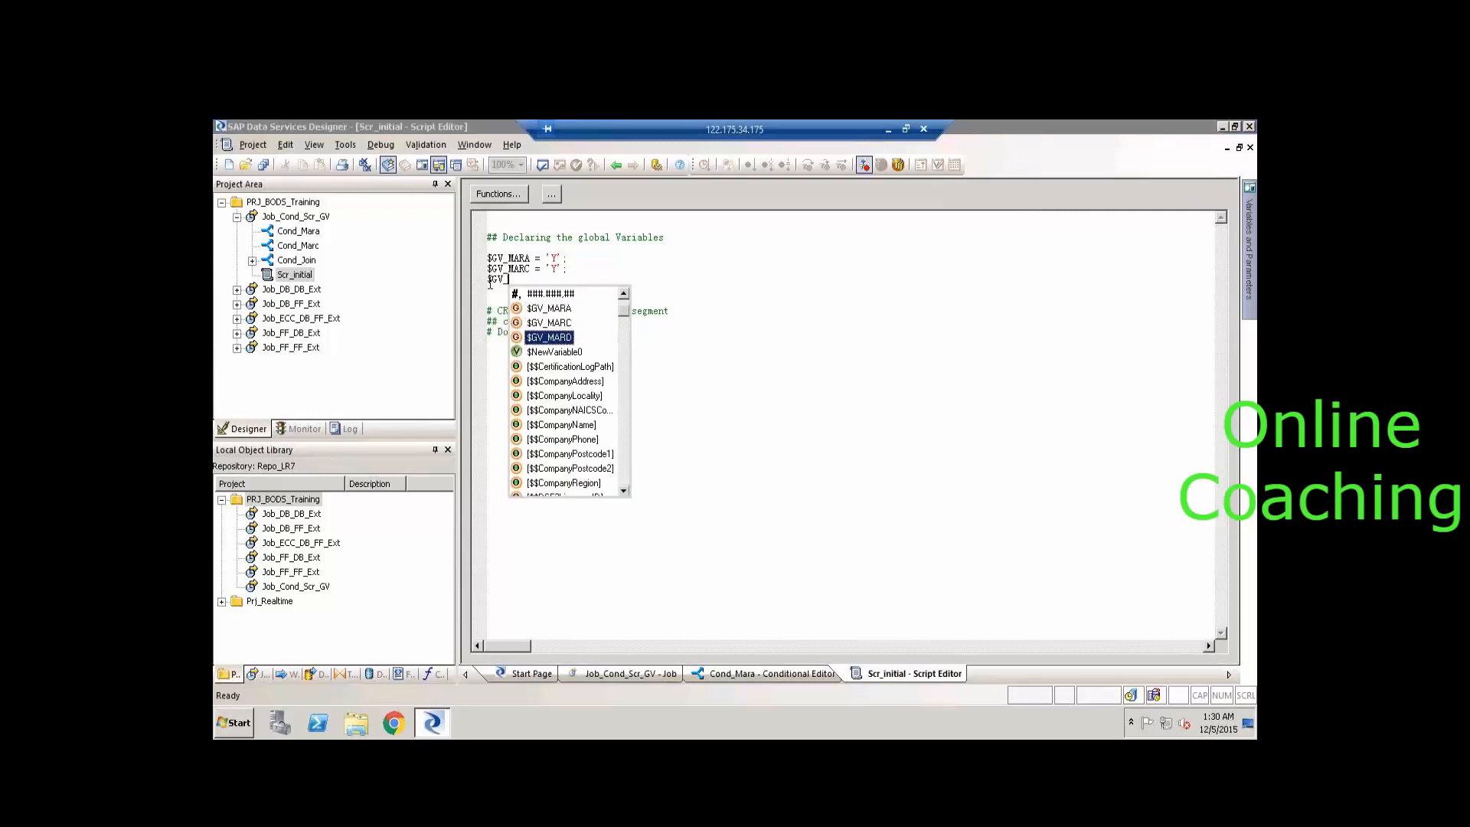
pyautogui.press('Return')
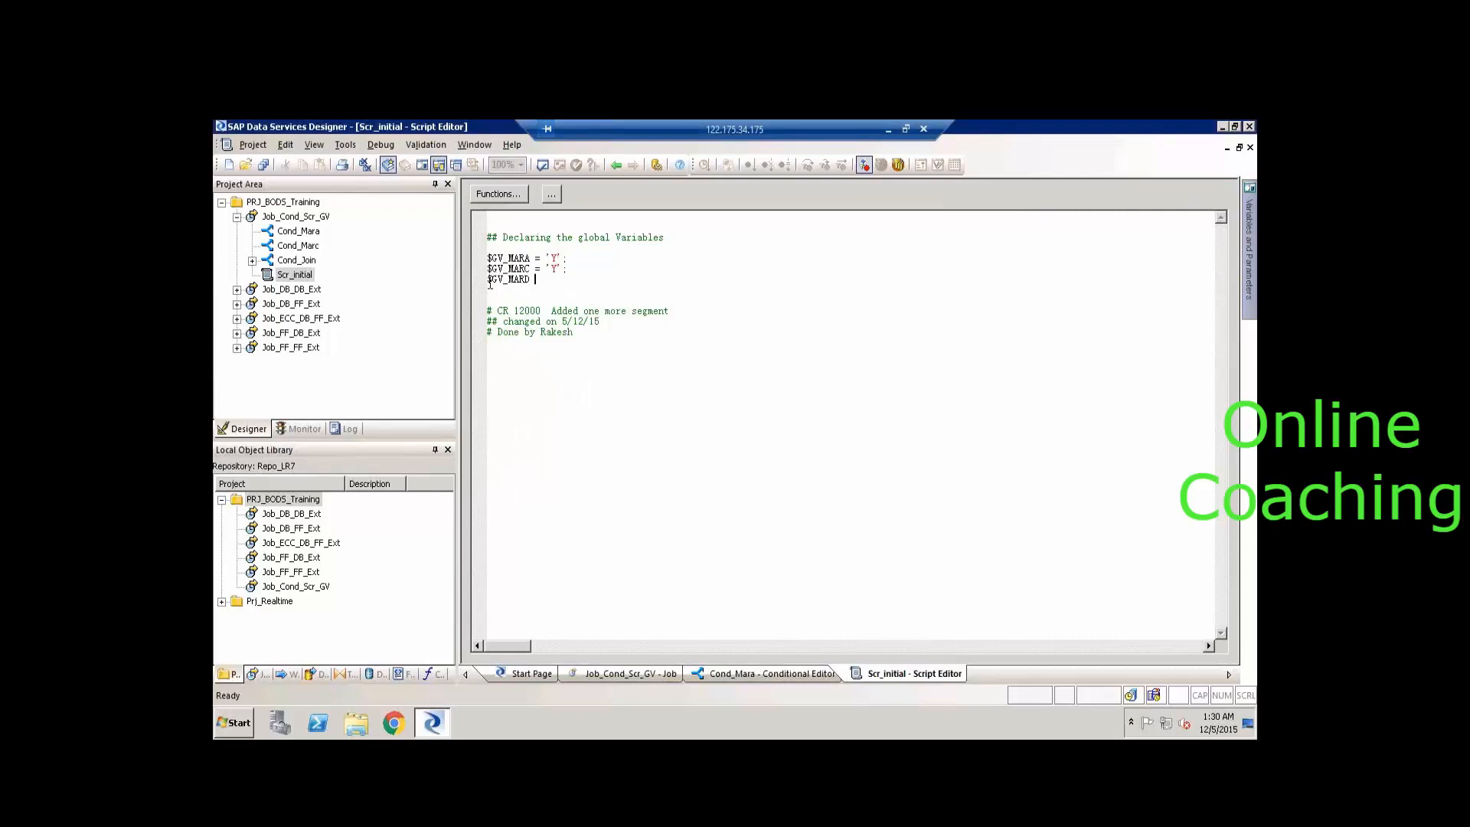
pyautogui.write("= 'Y';")
# Return to the job, open the Cond_Mara conditional and set its If expression to $GV_MARA = 'Y'.
pyautogui.click(611, 168)
pyautogui.click(611, 168)
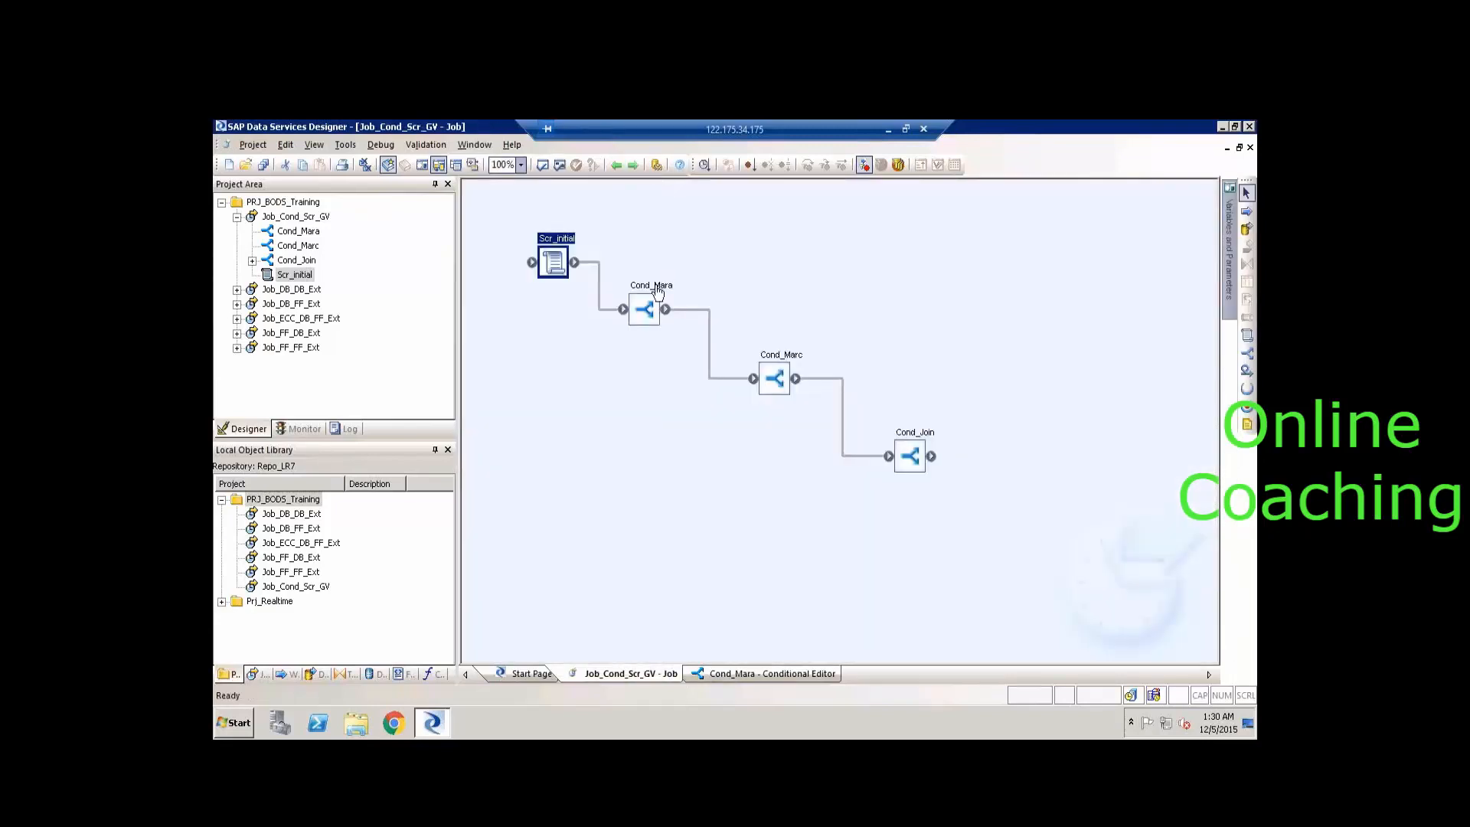
pyautogui.doubleClick(657, 289)
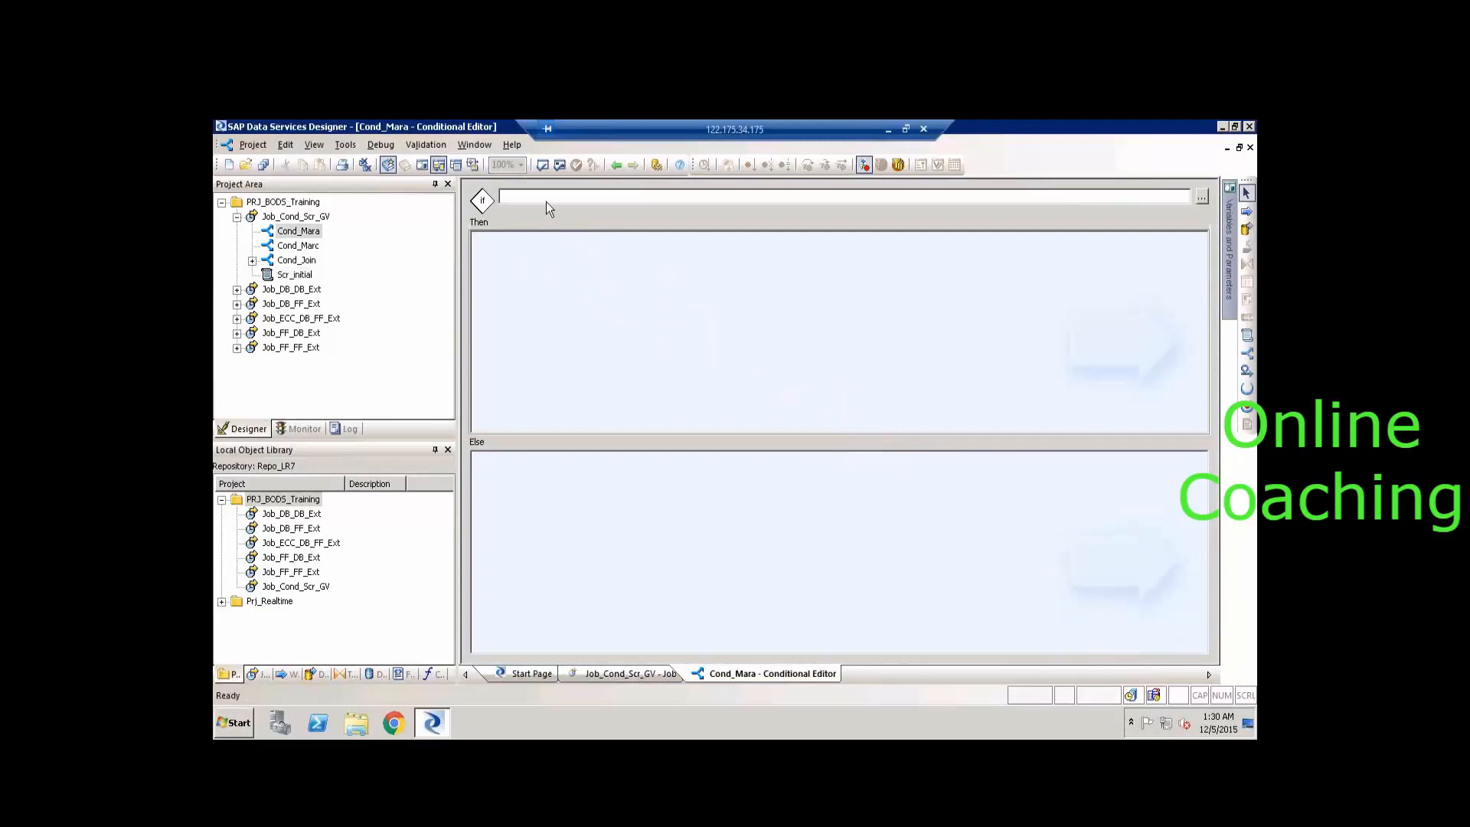
pyautogui.click(548, 200)
pyautogui.write('$G')
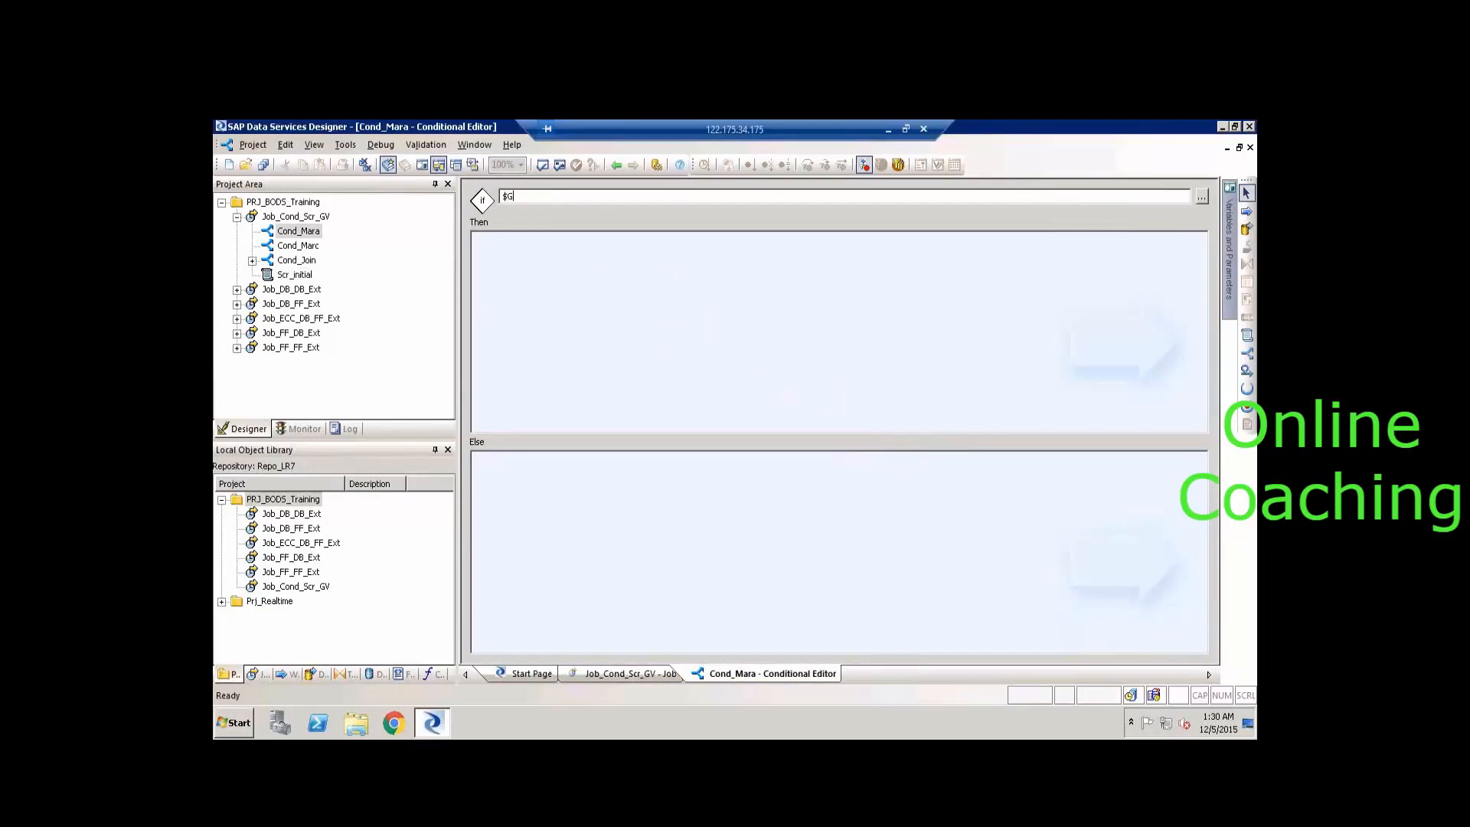
pyautogui.write("V_MARA = 'Y")
pyautogui.click(603, 307)
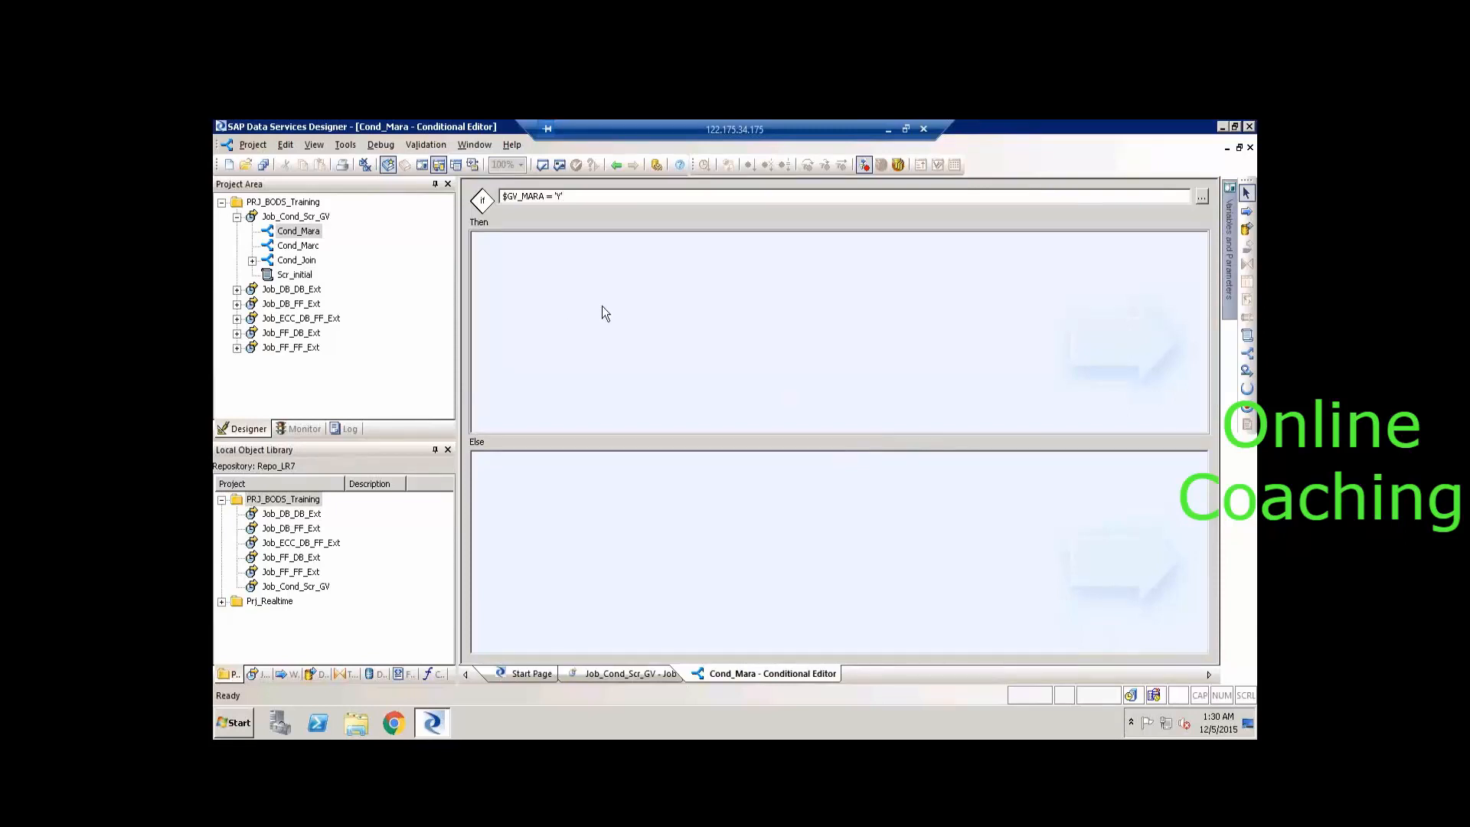
pyautogui.click(603, 534)
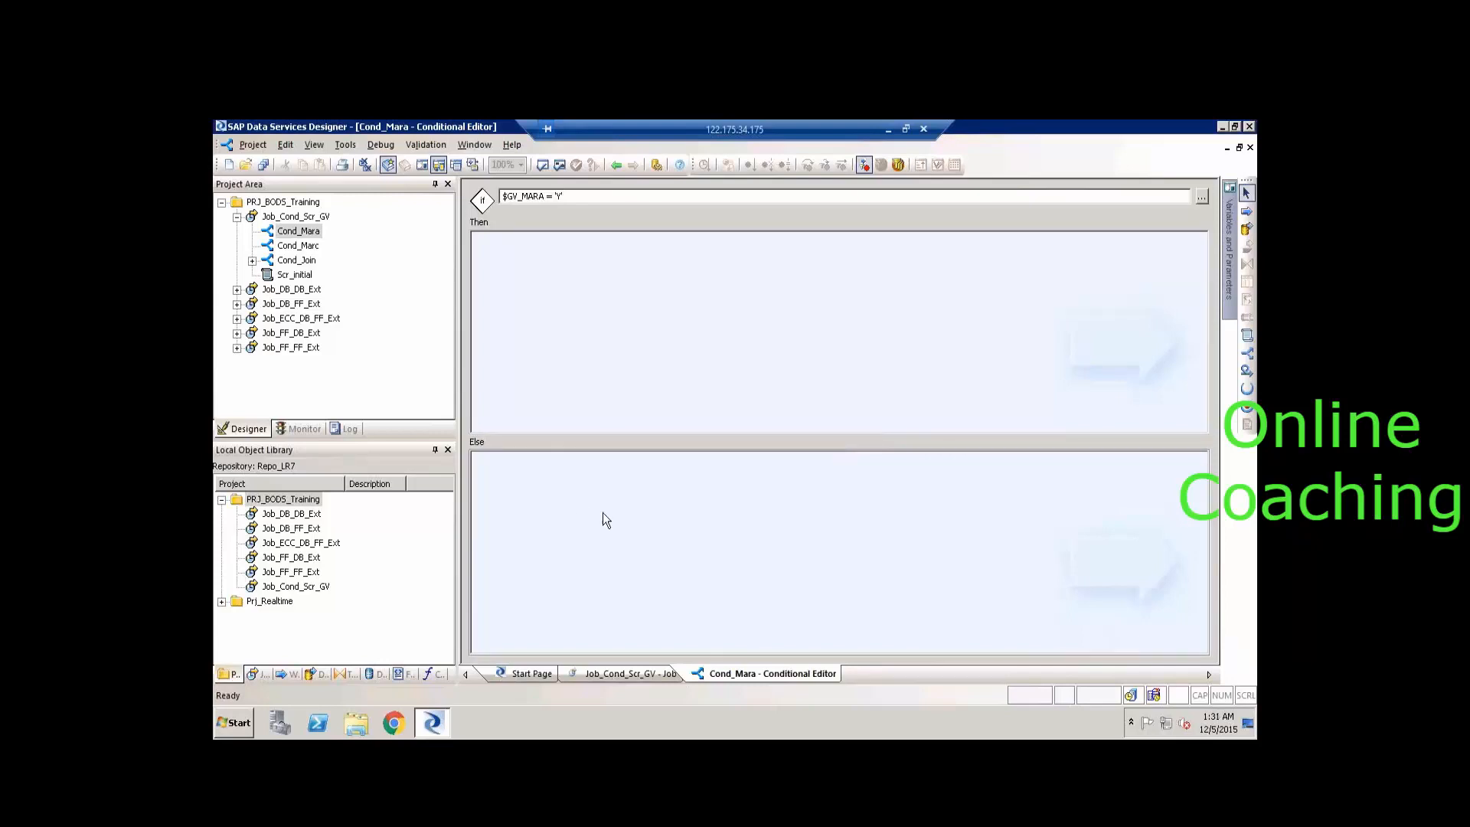
# Set the If expression of the Cond_Marc conditional to $GV_MARC = 'Y' and return to the job.
pyautogui.click(617, 167)
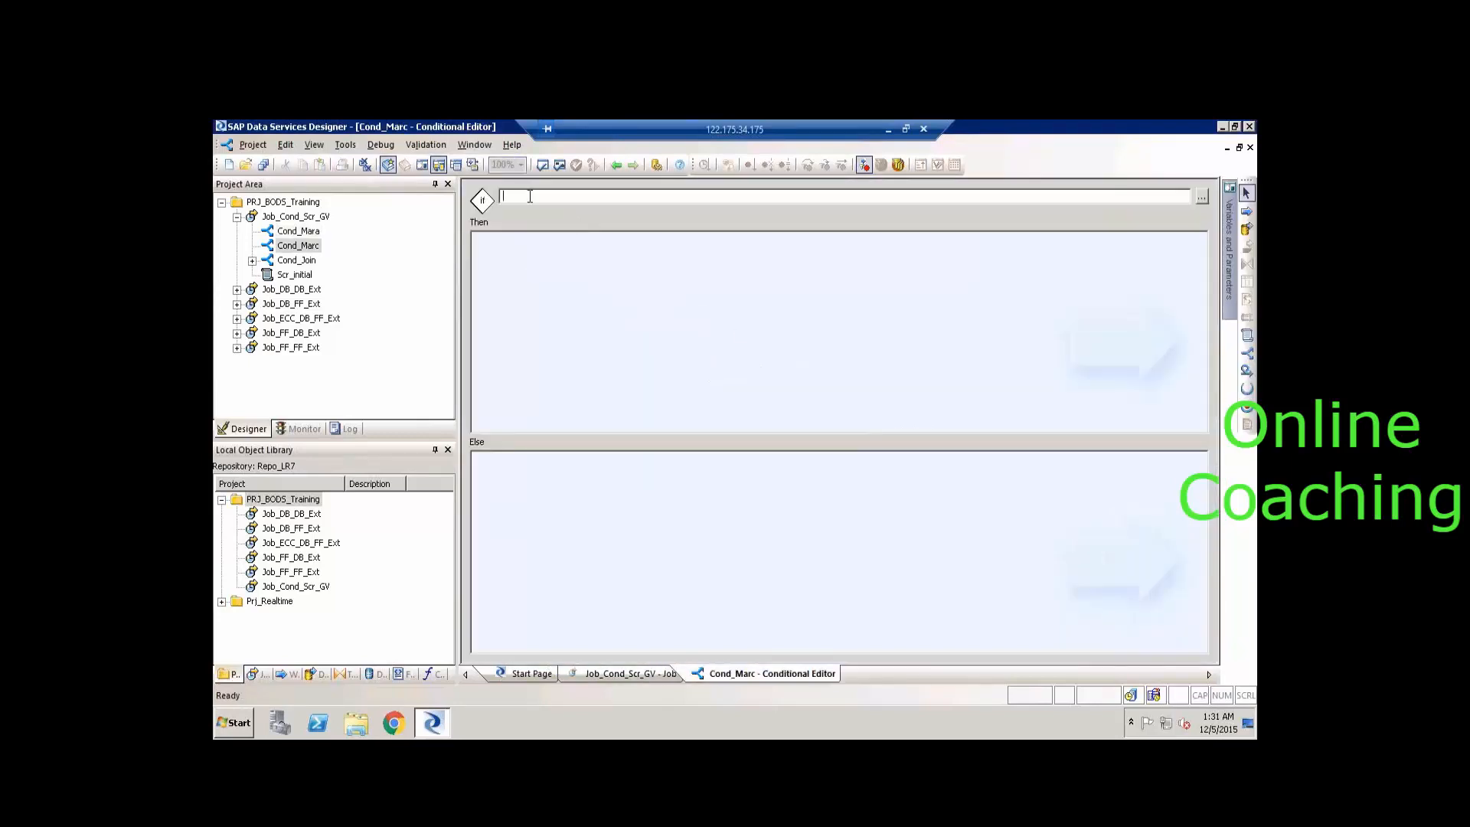
pyautogui.write("$GV_MARC = 'Y")
pyautogui.click(617, 167)
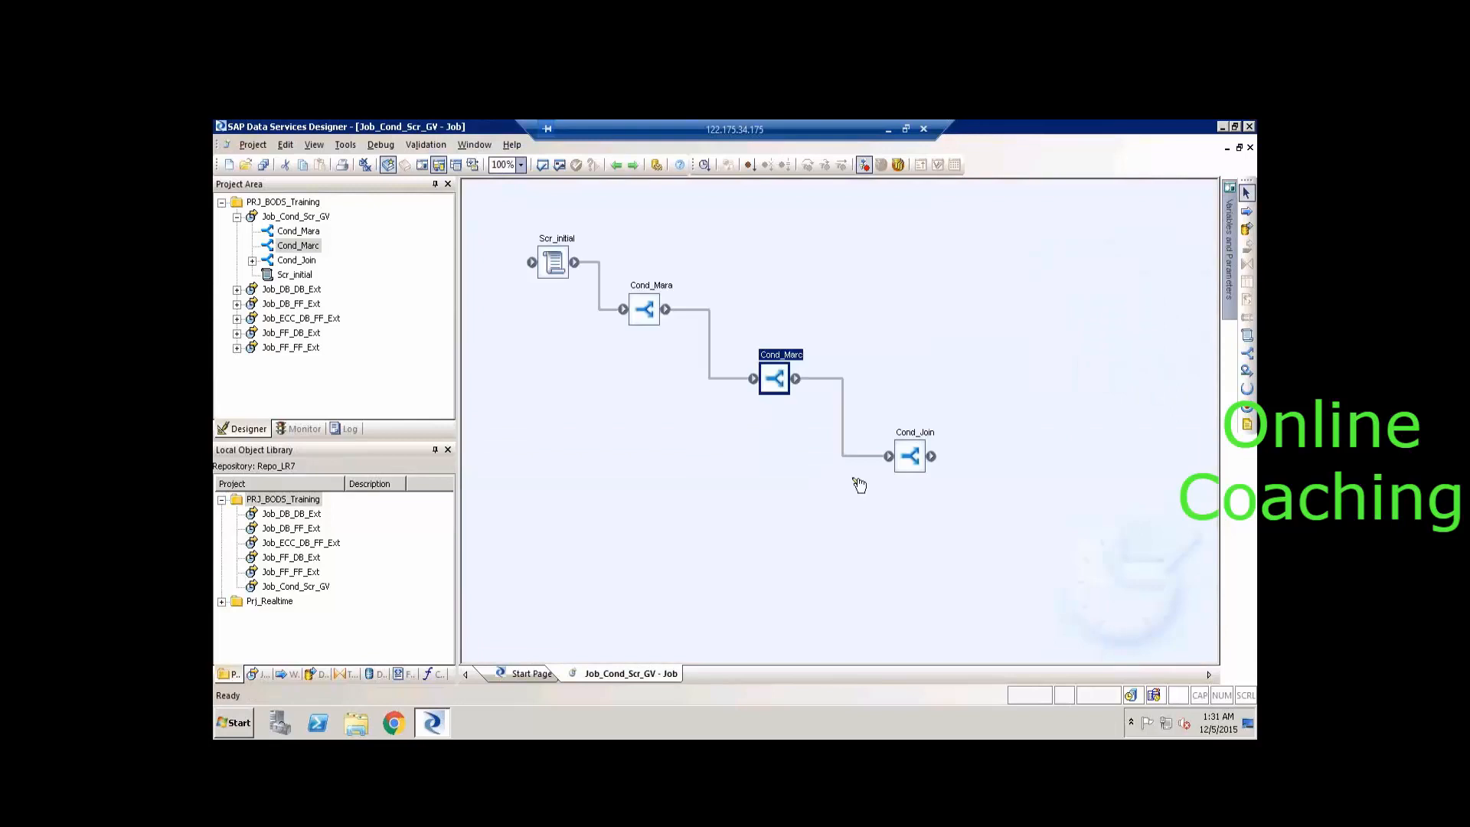
pyautogui.doubleClick(920, 434)
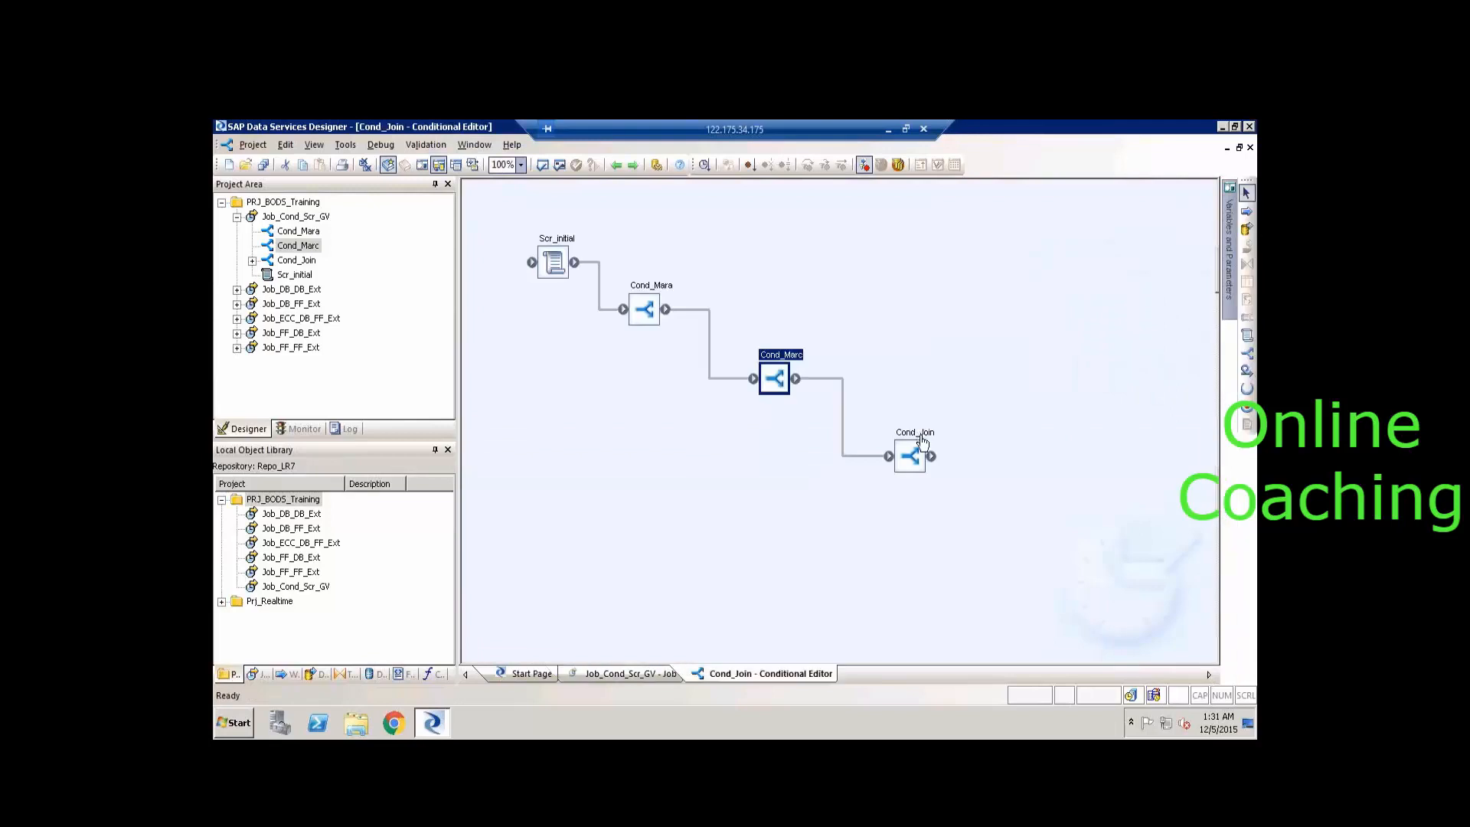
pyautogui.click(589, 197)
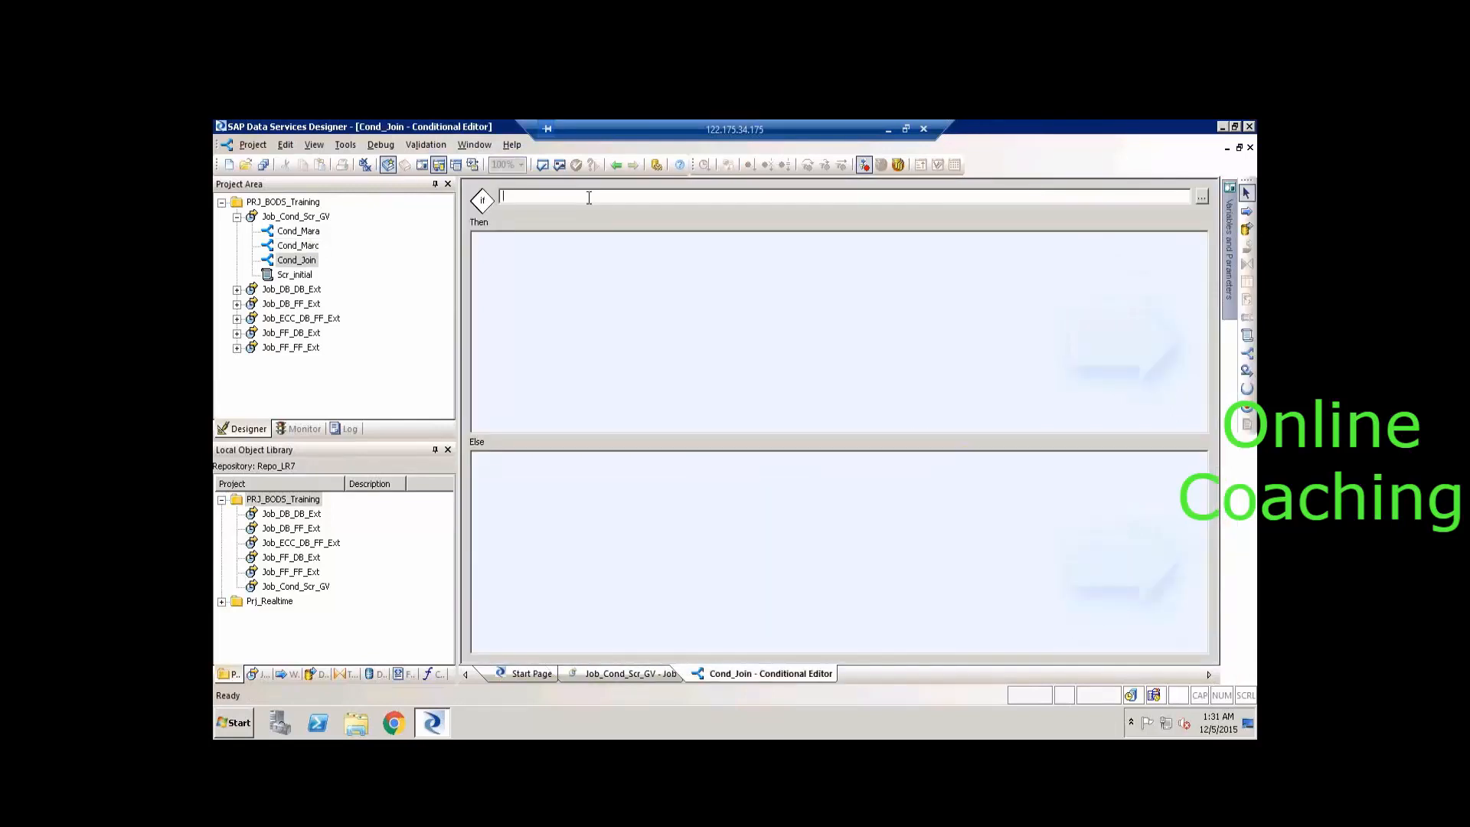
pyautogui.click(310, 217)
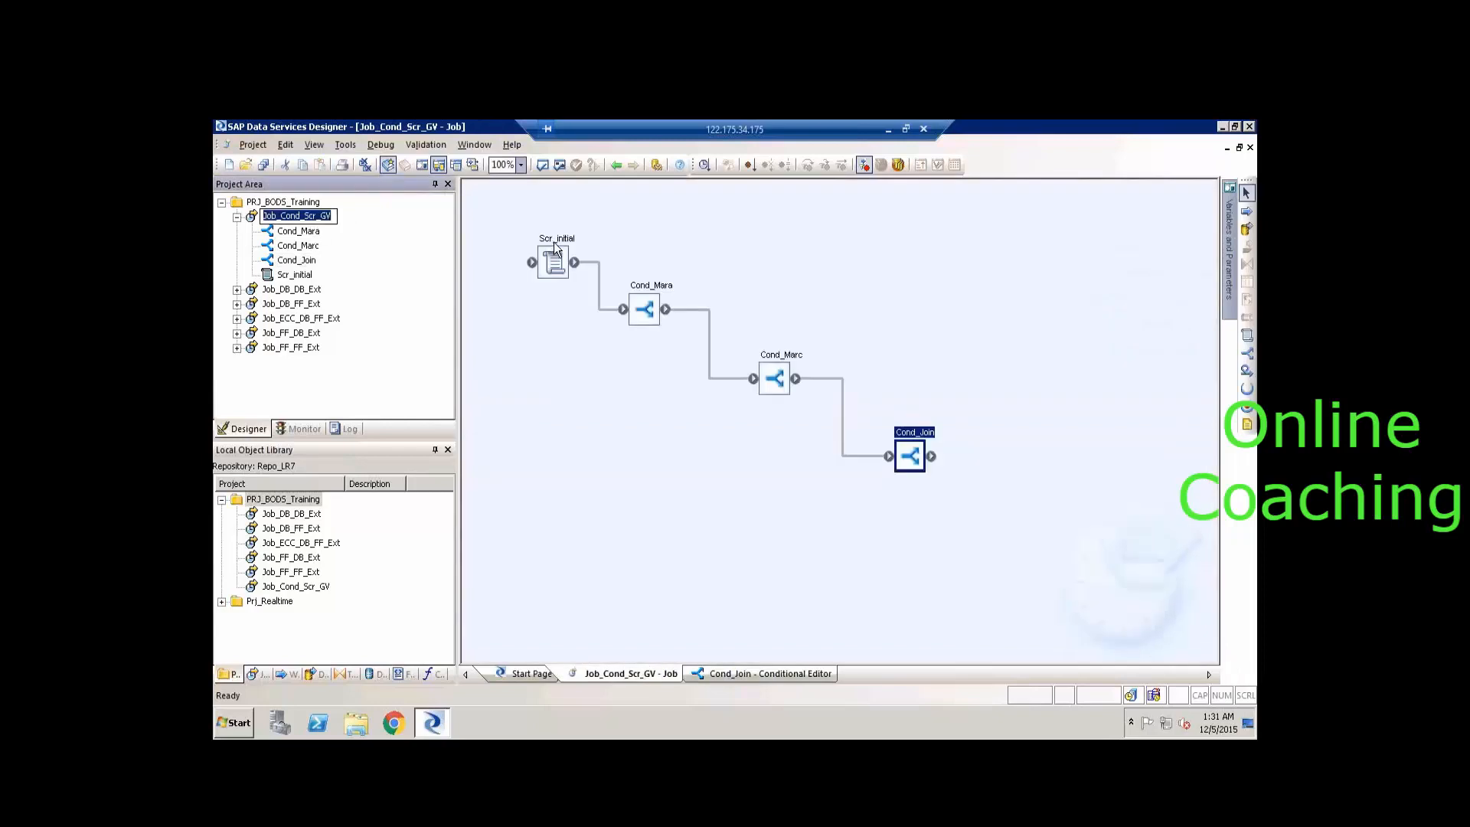
# Reopen the Scr_initial script and rename the global variable $GV_MARD as $GV_Join.
pyautogui.doubleClick(554, 244)
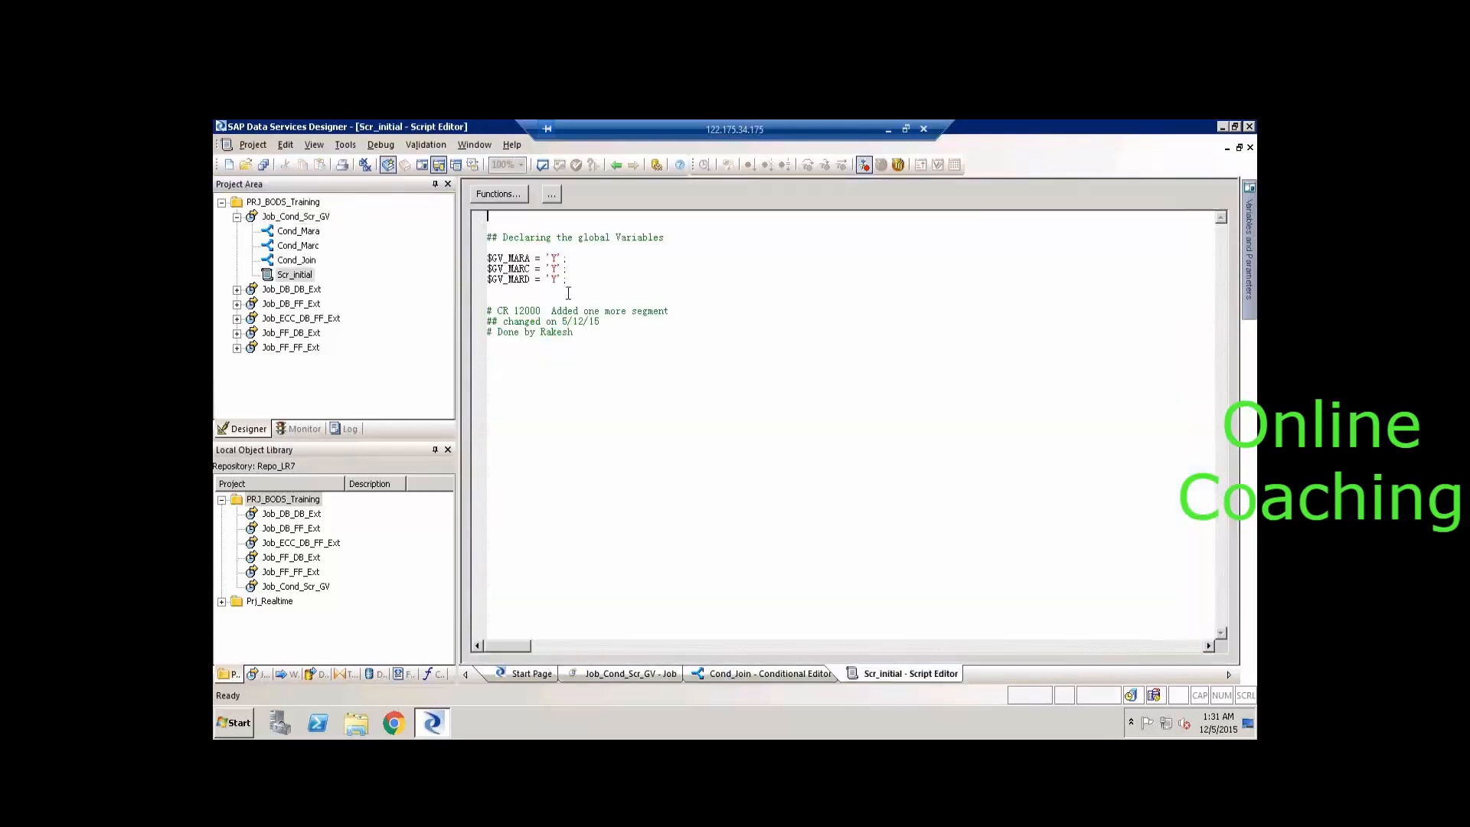
pyautogui.moveTo(530, 280); pyautogui.dragTo(446, 291)
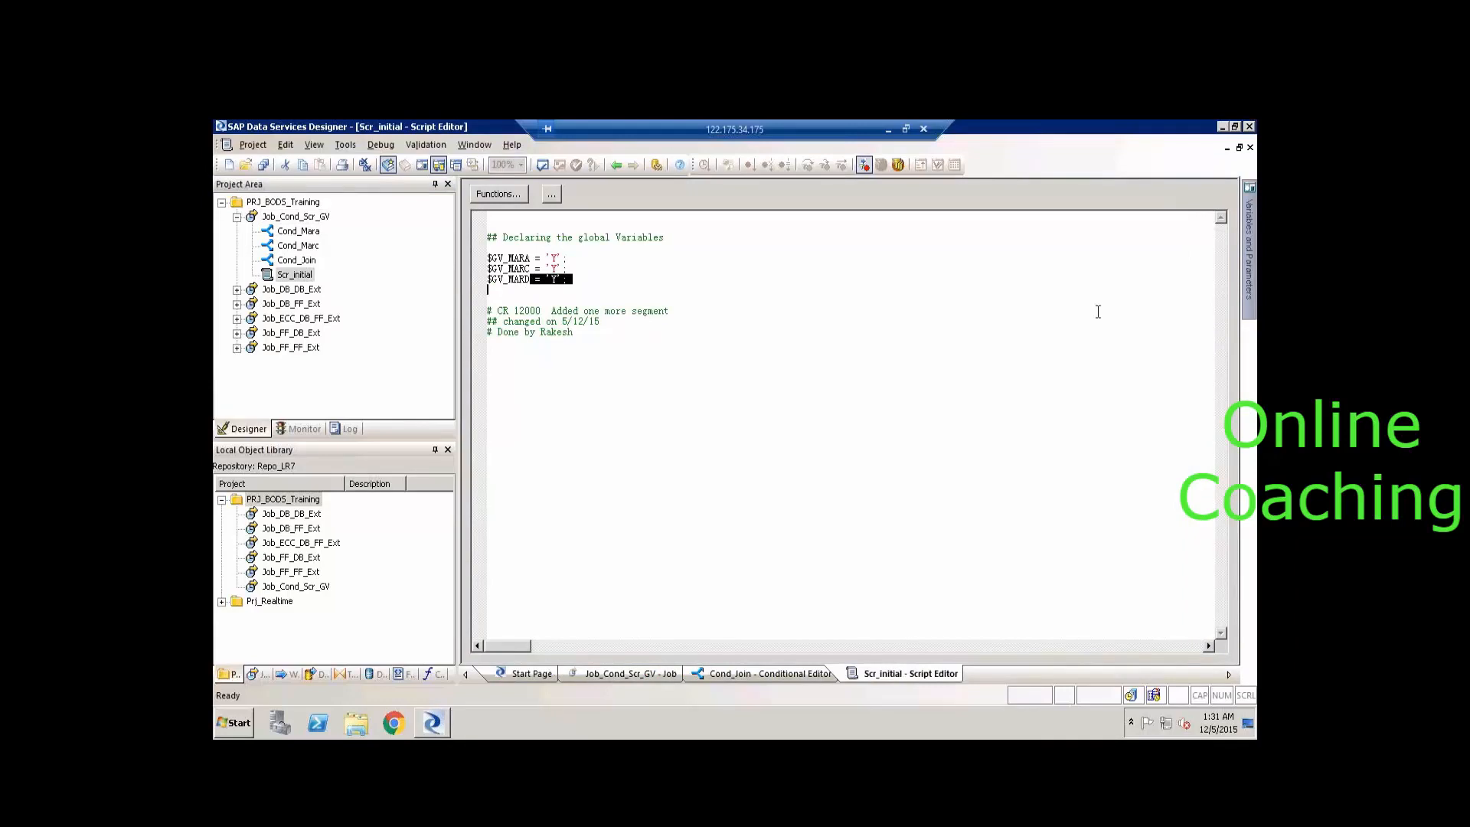
pyautogui.click(1252, 269)
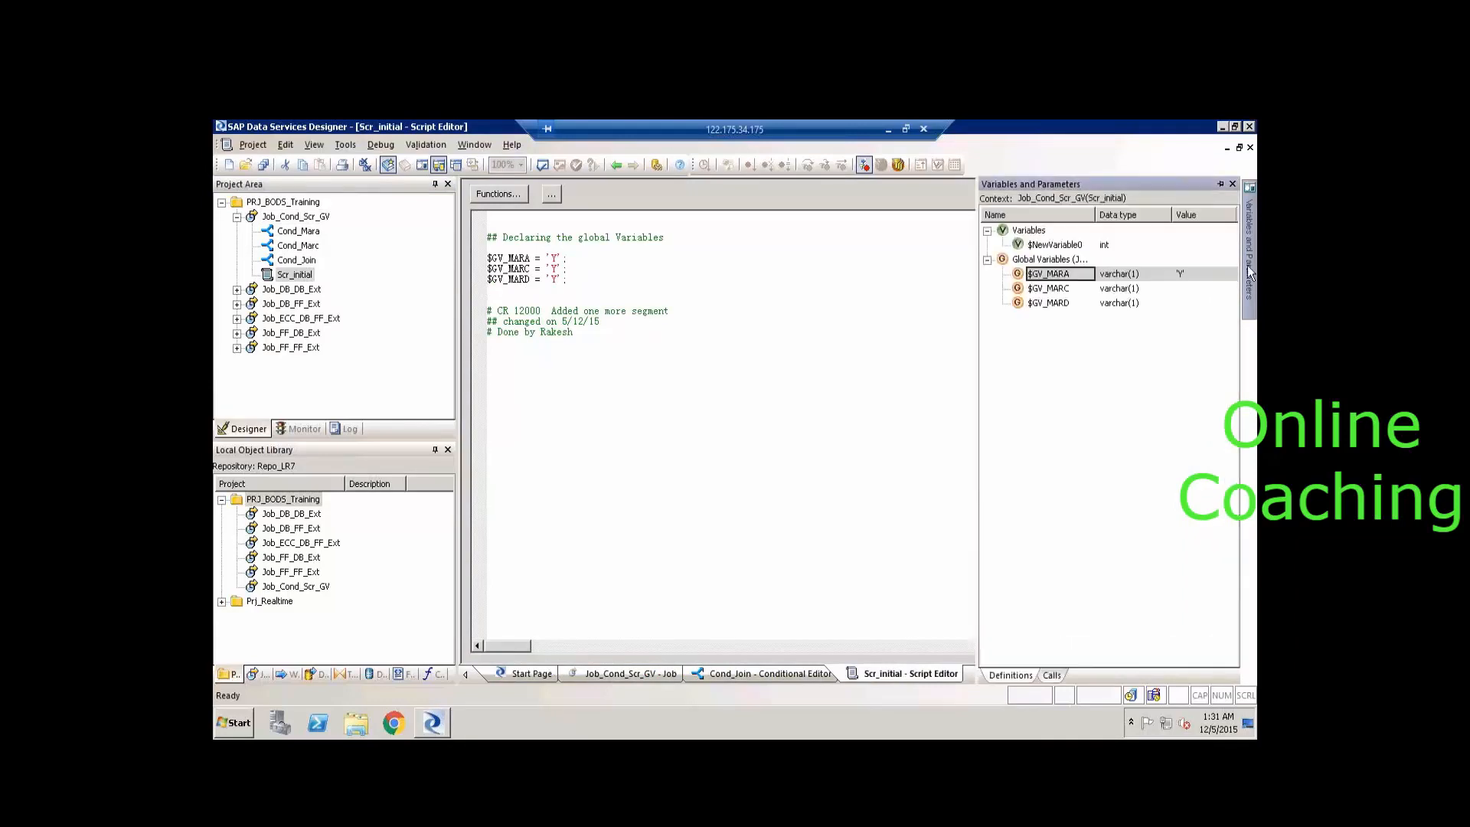
pyautogui.doubleClick(1046, 304)
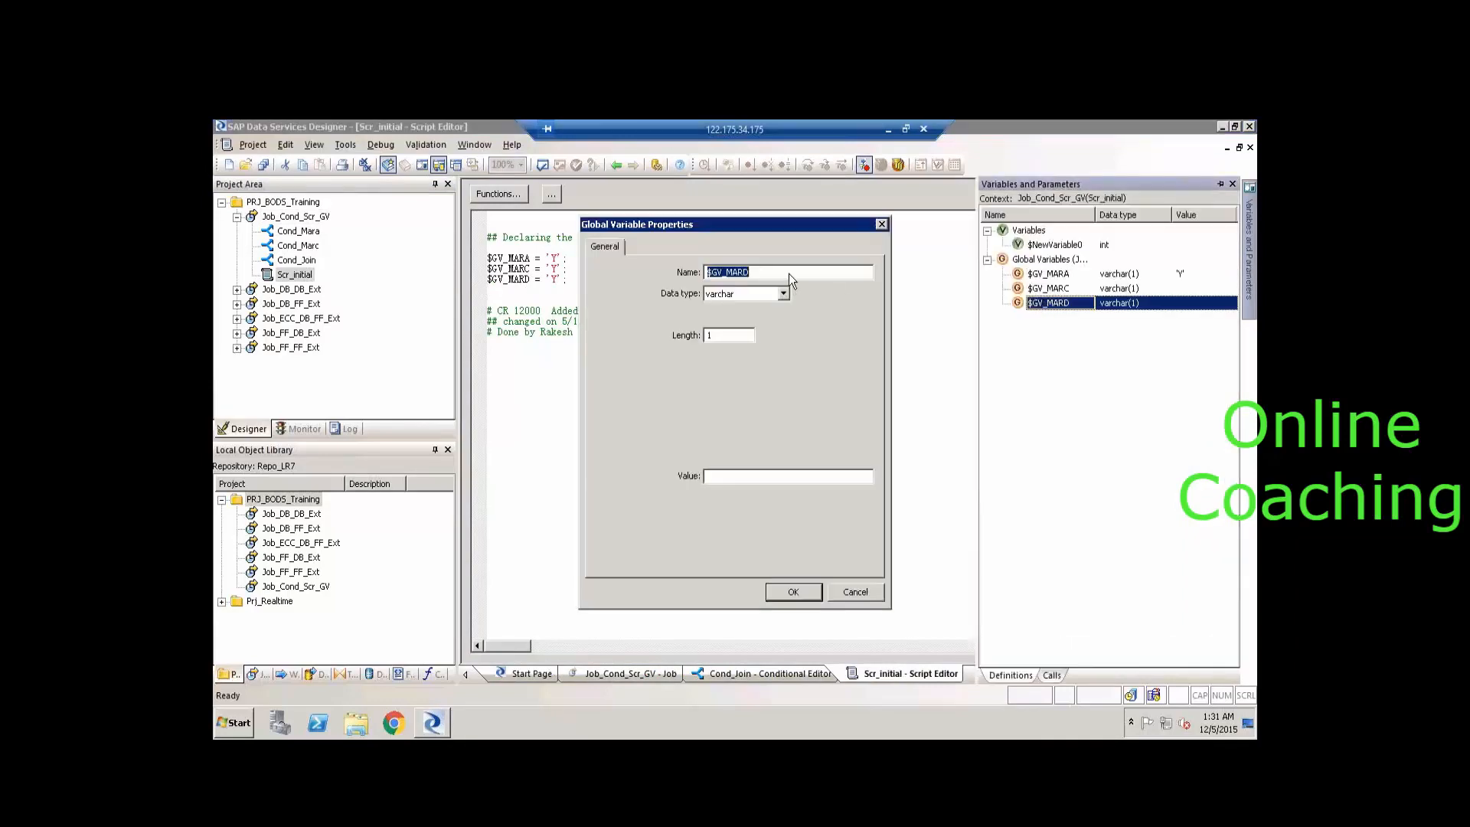
pyautogui.click(789, 273)
pyautogui.press('BackSpace')
pyautogui.press('BackSpace')
pyautogui.press('BackSpace')
pyautogui.press('BackSpace')
pyautogui.press('BackSpace')
pyautogui.write('_Jo')
pyautogui.click(794, 592)
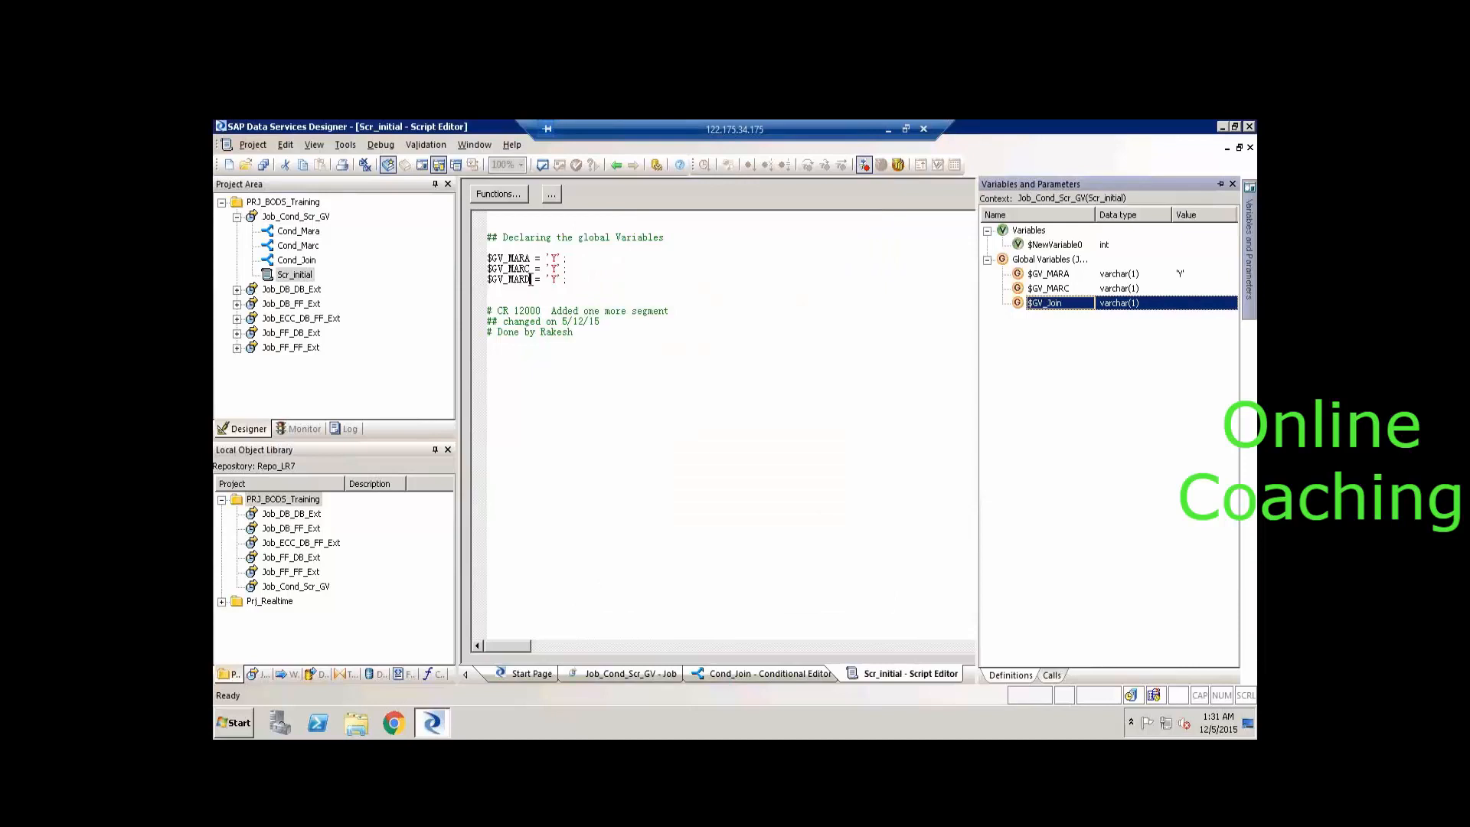
# Replace $GV_MARD with $GV_Join in the third assignment of the script and remove the extra space before the equals sign.
pyautogui.moveTo(530, 280); pyautogui.dragTo(464, 287)
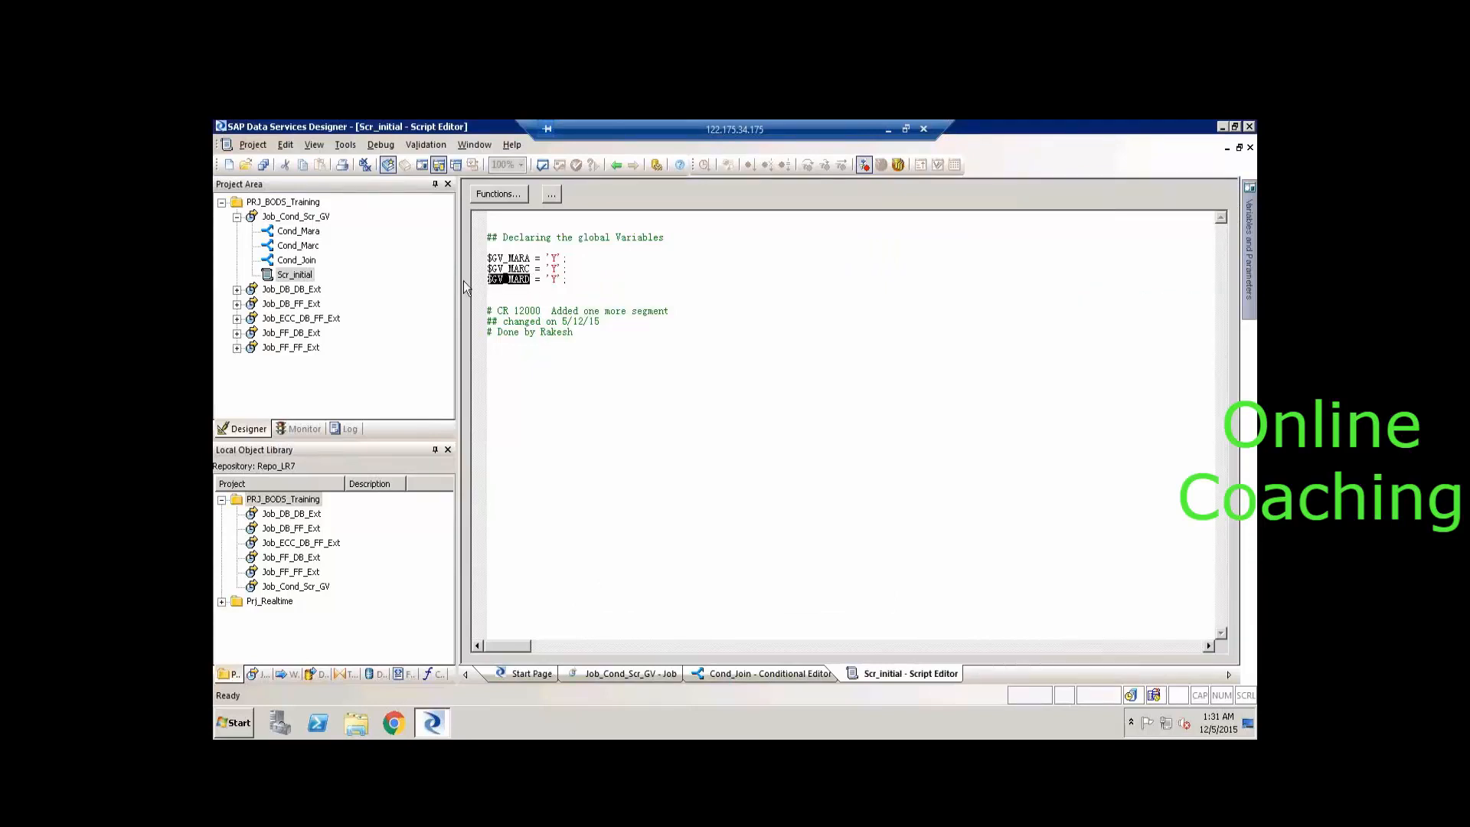
pyautogui.write('GV_')
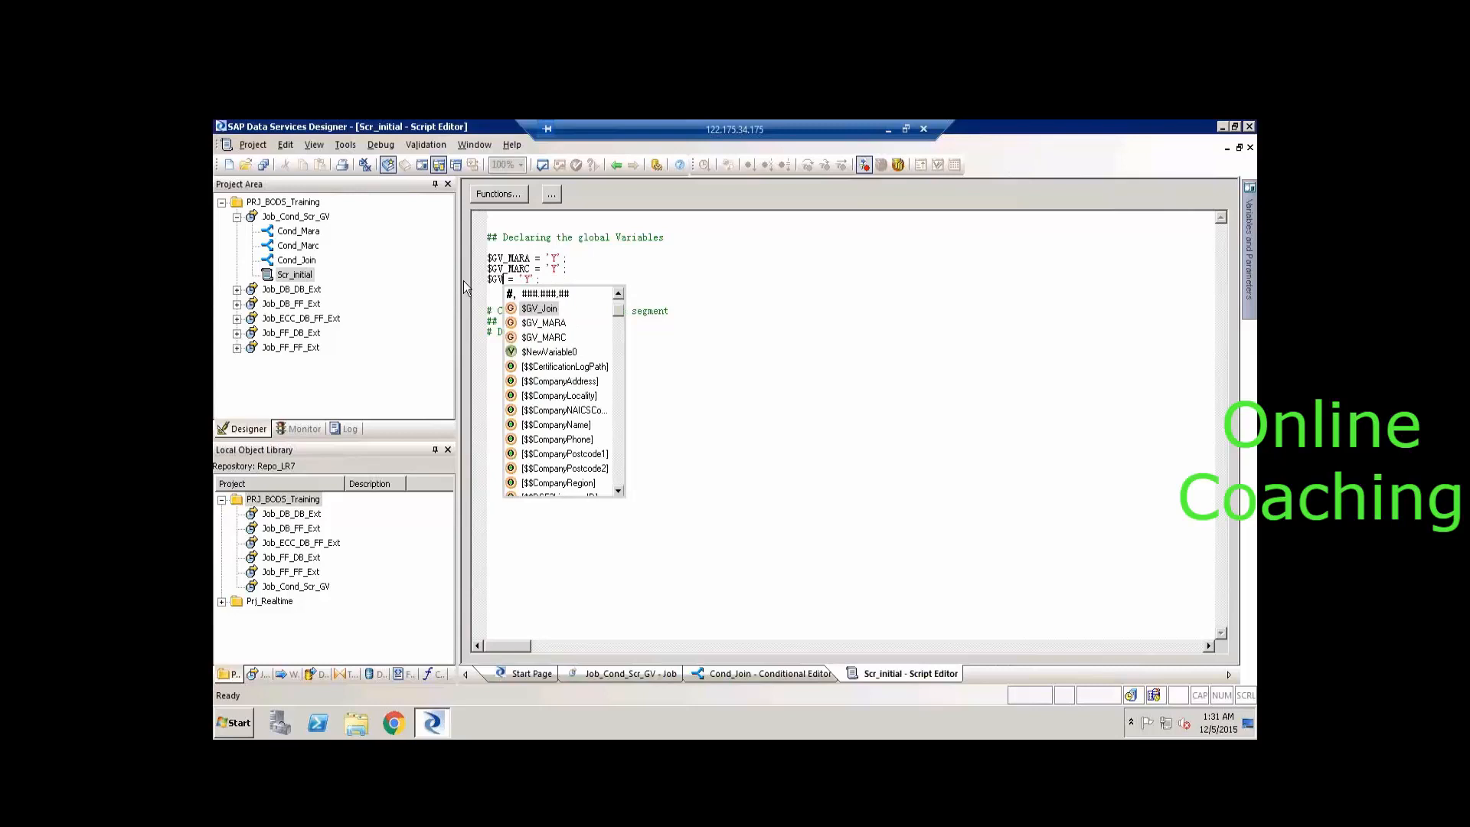
pyautogui.press('Return')
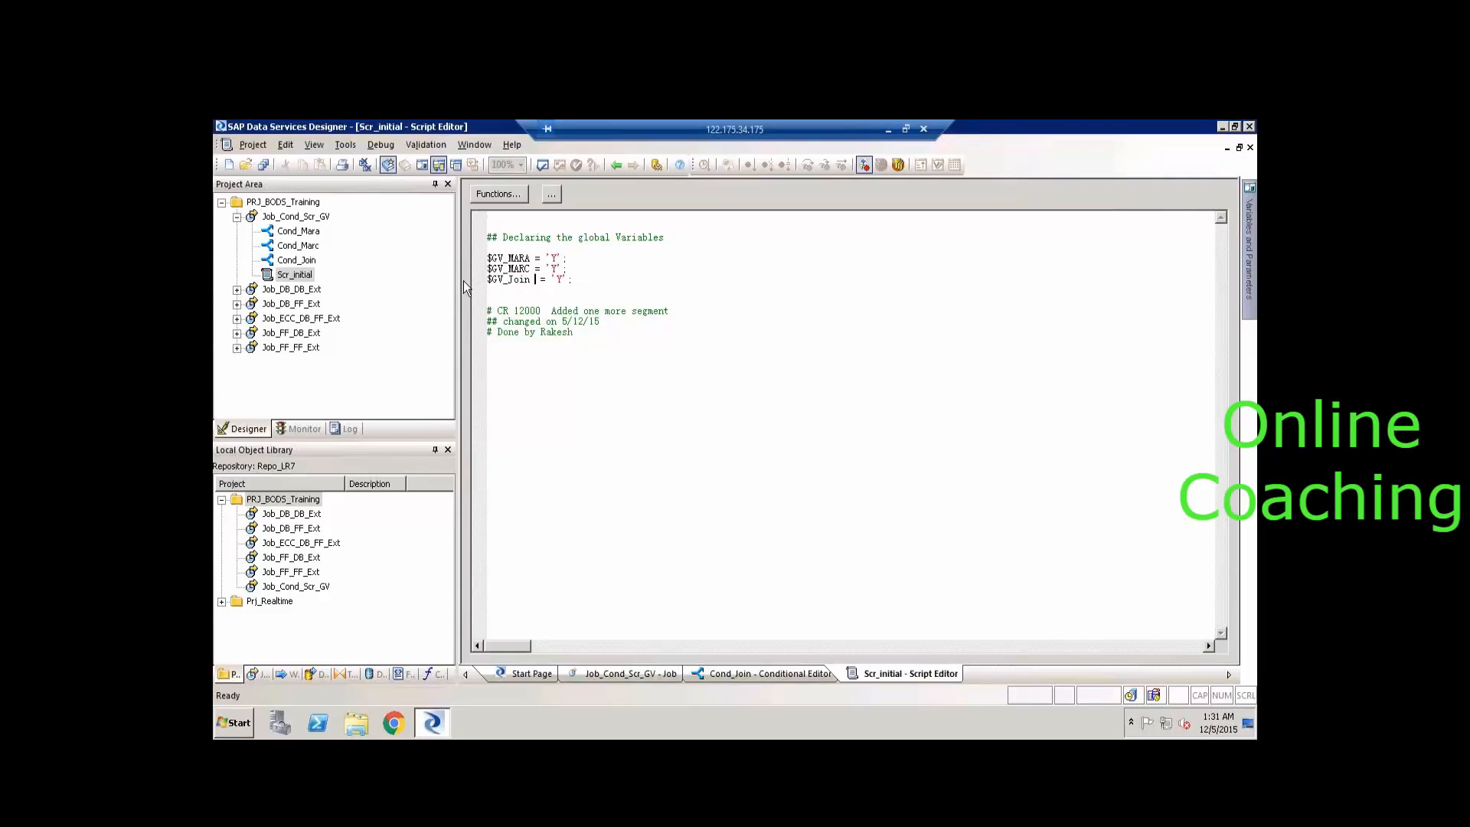
pyautogui.press('Delete')
# Set the If expression of the Cond_Join conditional to $GV_Join = 'Y' and go back to the previous window.
pyautogui.click(301, 261)
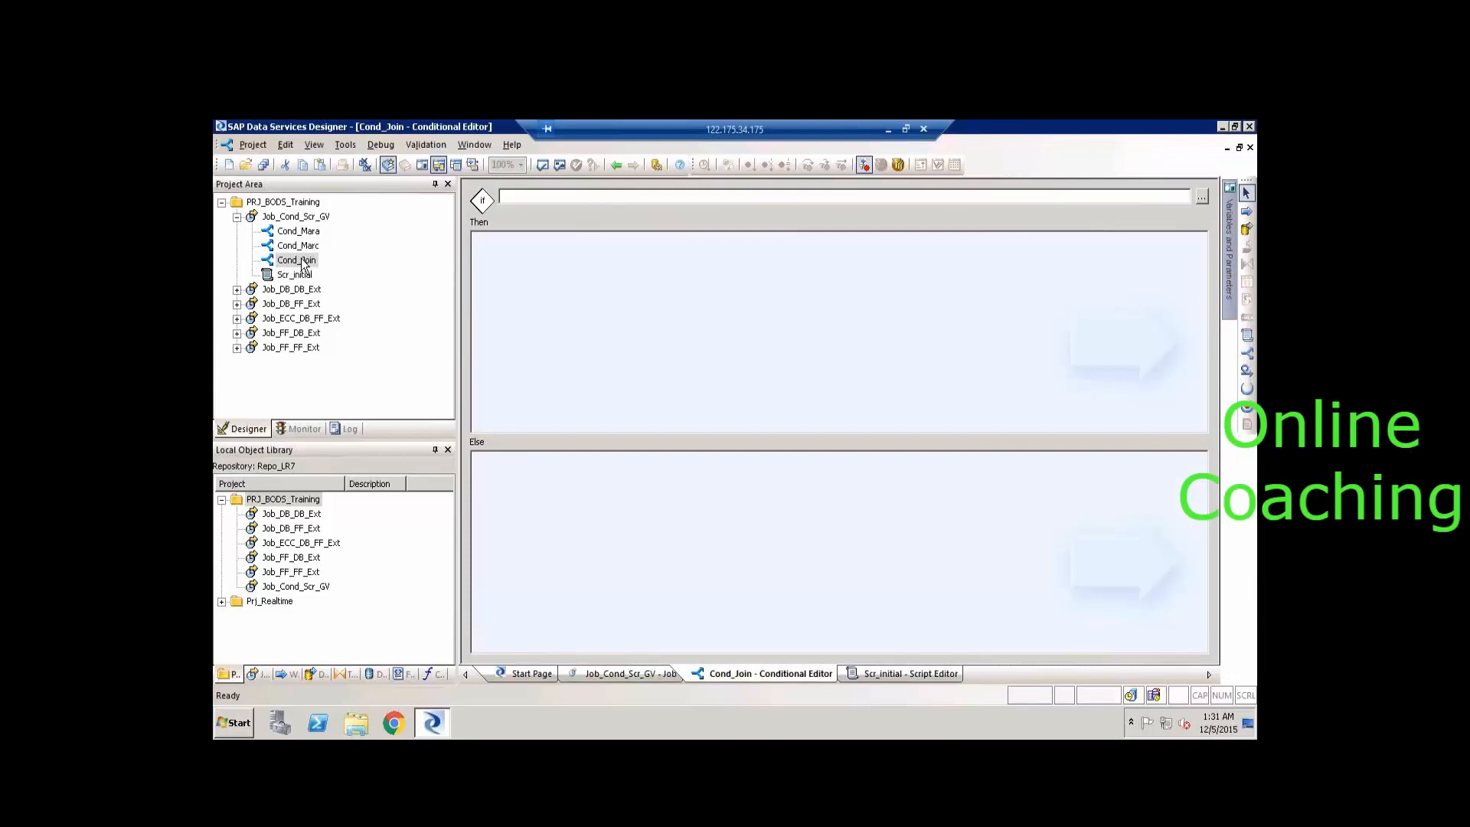
pyautogui.click(539, 196)
pyautogui.write("$GV_Join = 'Y")
pyautogui.click(616, 165)
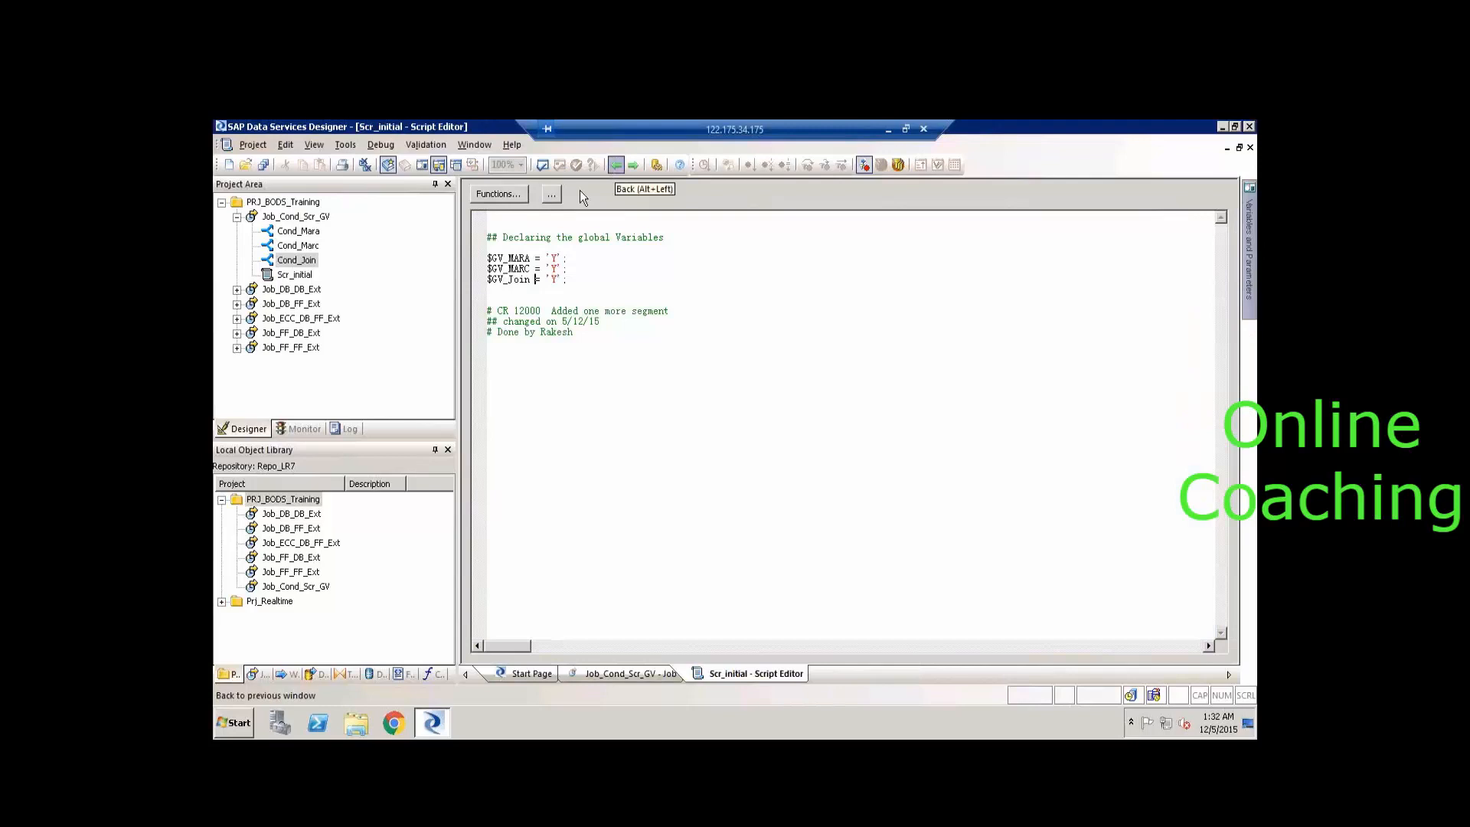
# Open the DF_ECC_DB_FF_Ext data flow from the object library and move its MARA source roughly level with the QT_Ext query.
pyautogui.click(315, 674)
pyautogui.click(222, 499)
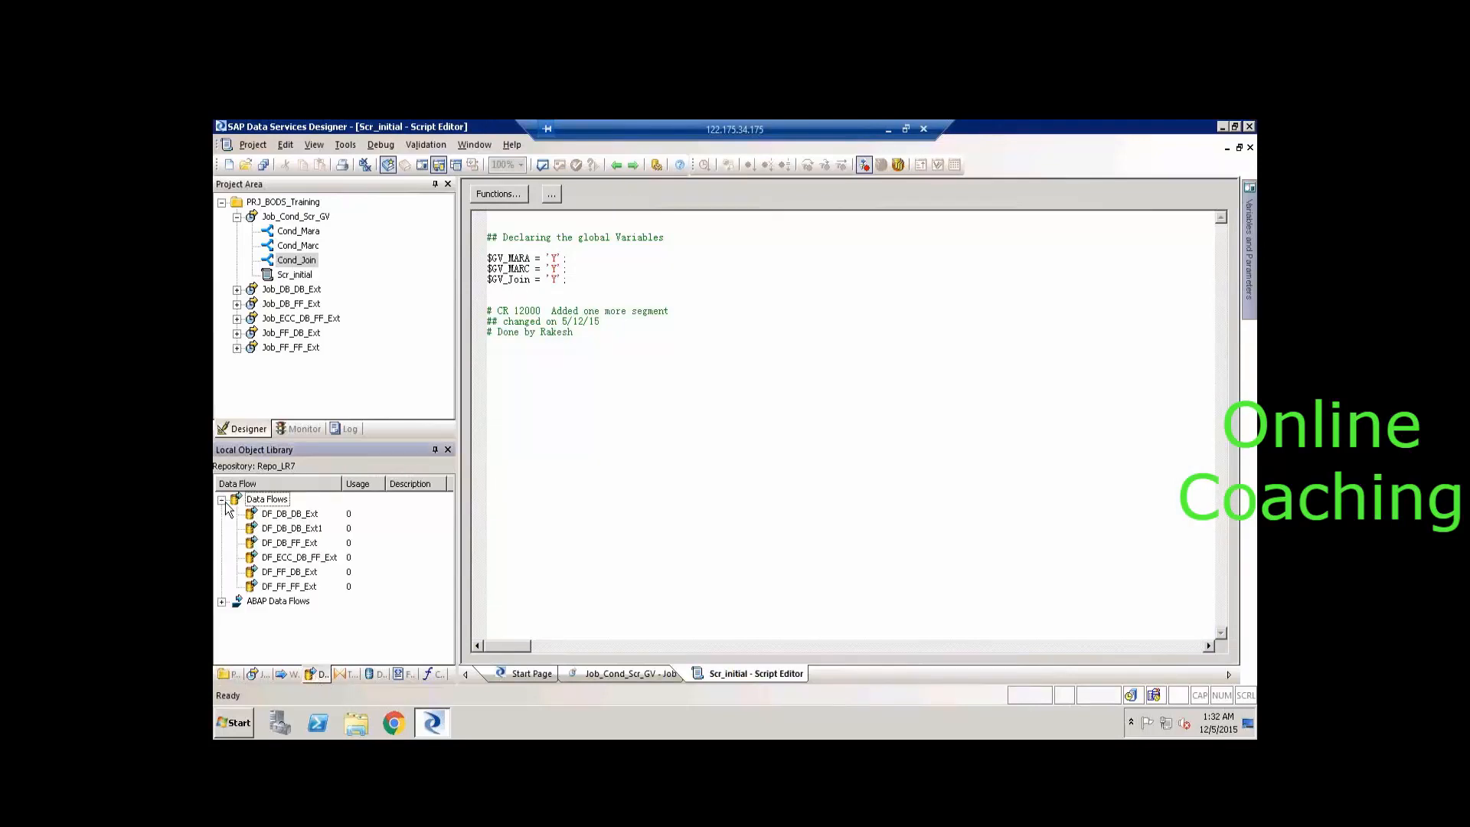
pyautogui.click(311, 563)
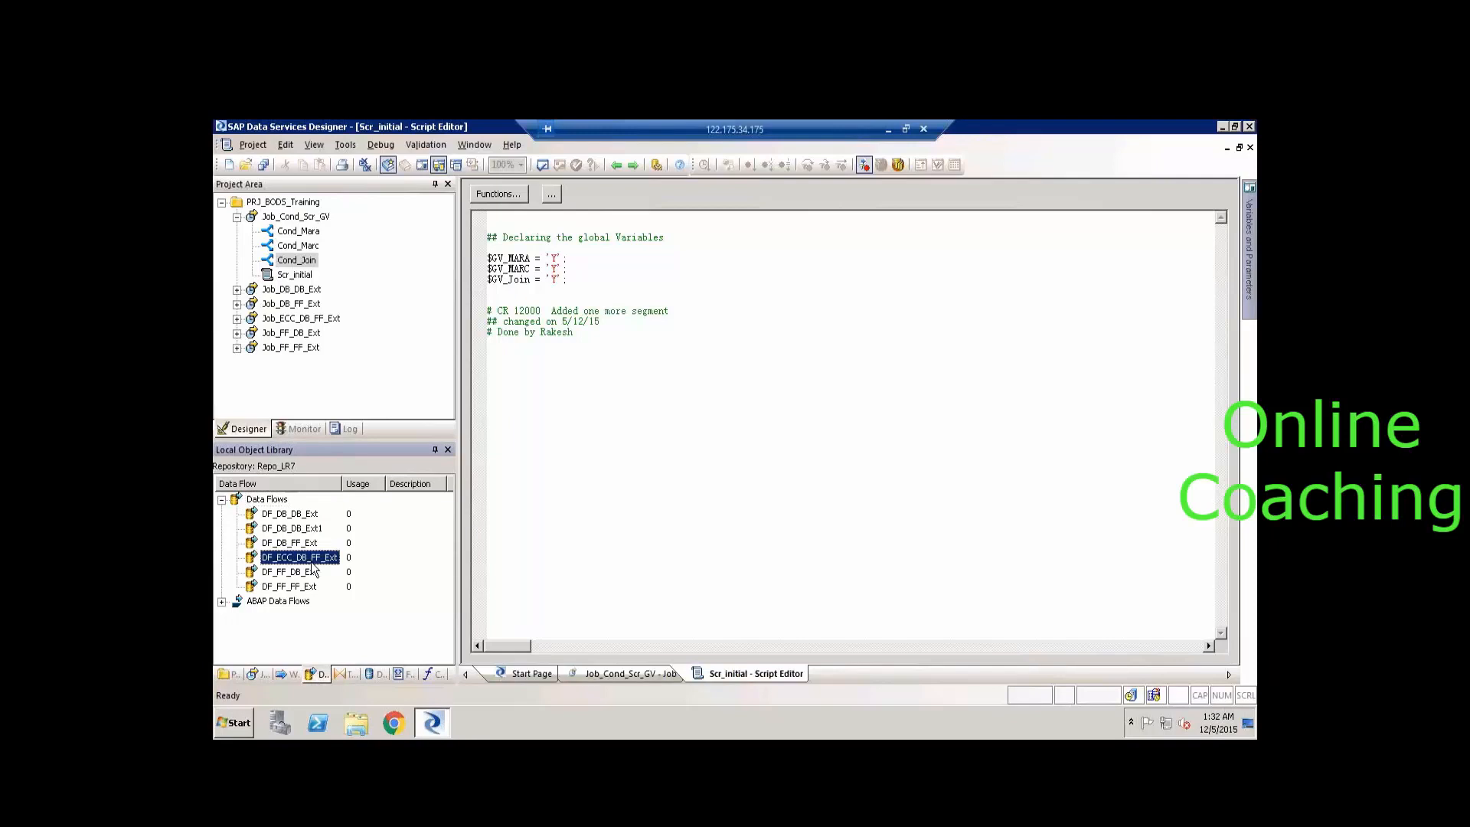
pyautogui.doubleClick(311, 568)
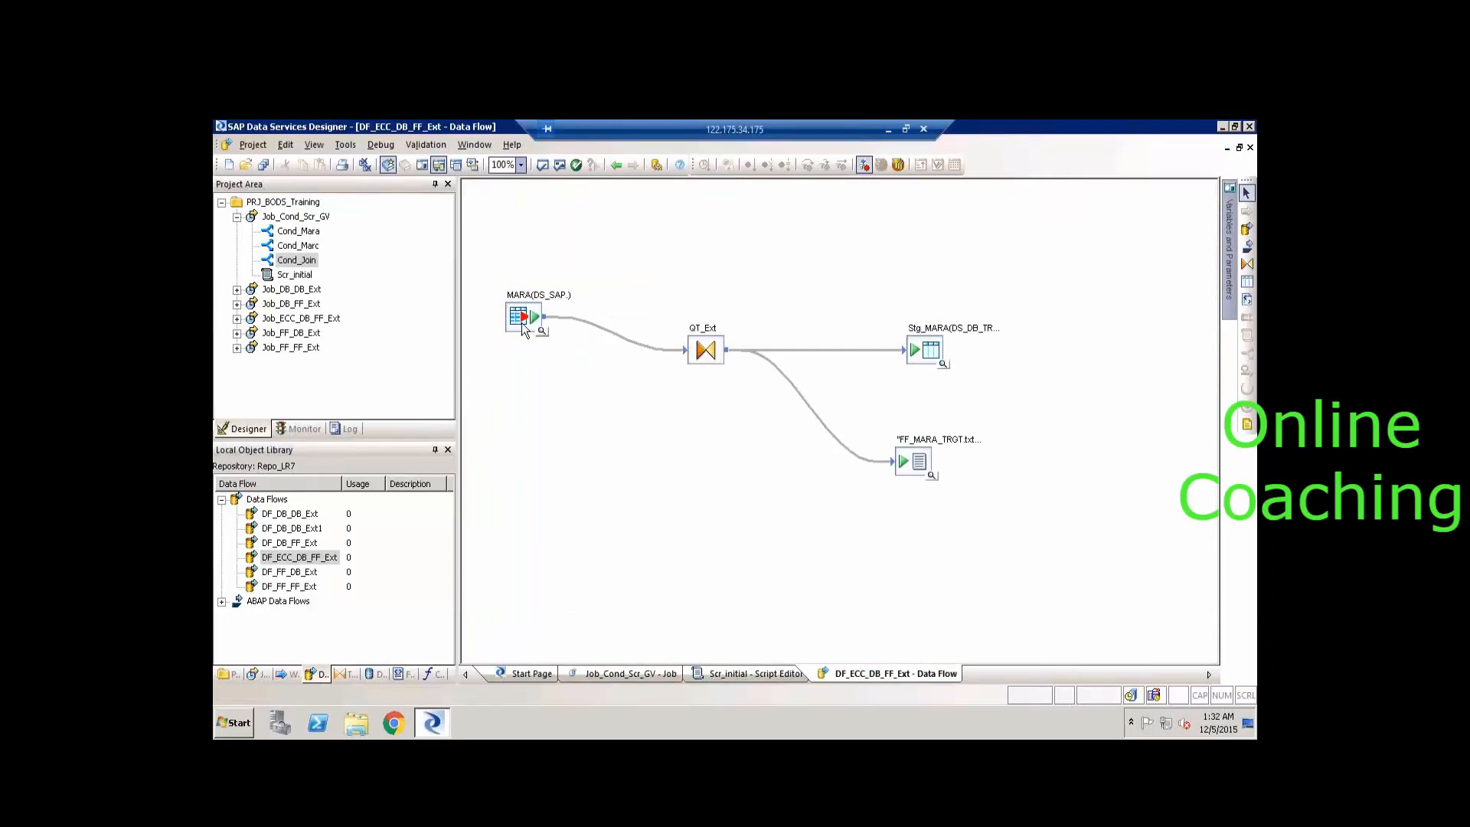
pyautogui.moveTo(521, 322); pyautogui.dragTo(518, 353)
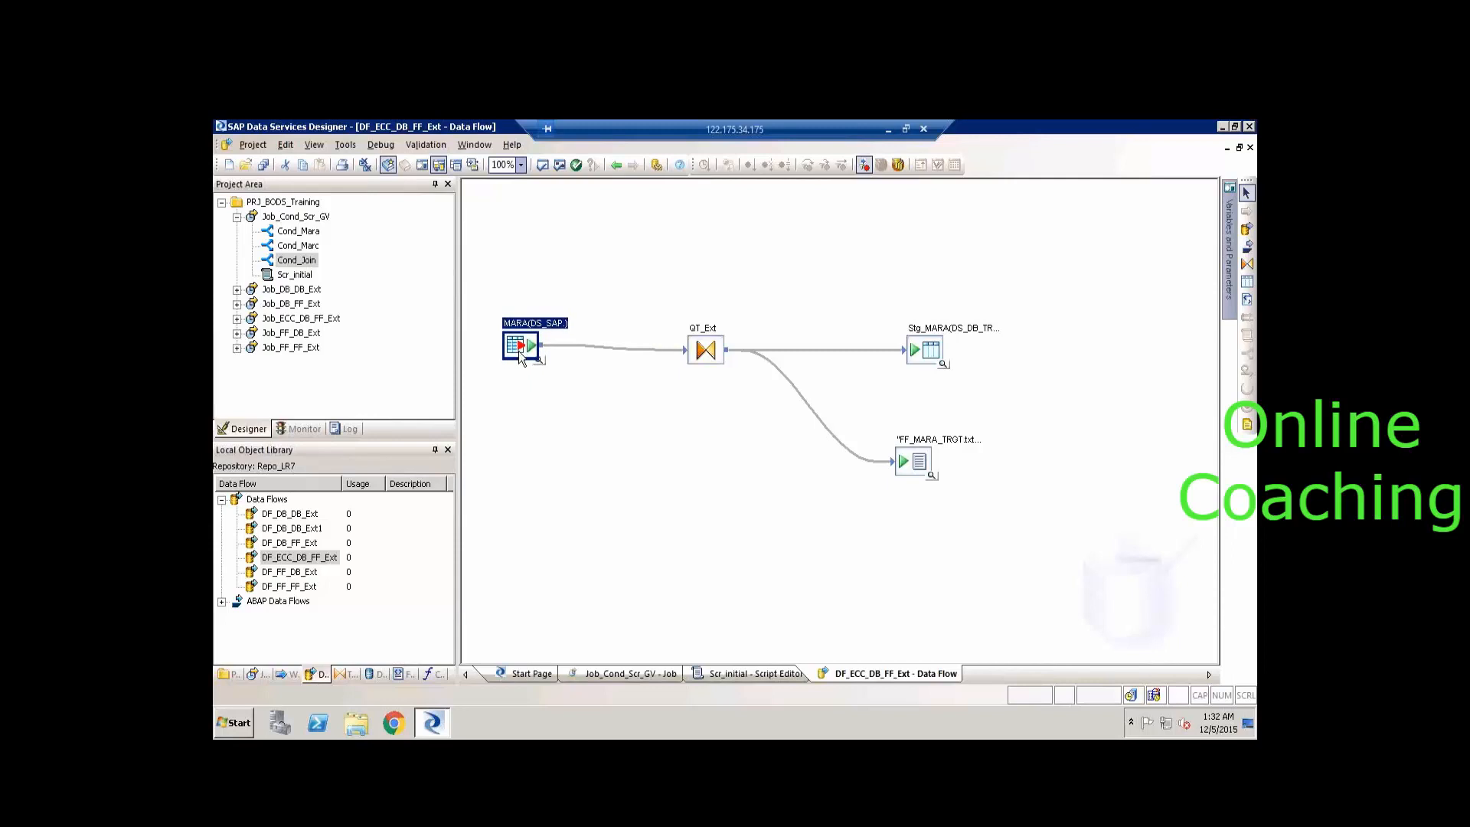
pyautogui.click(345, 145)
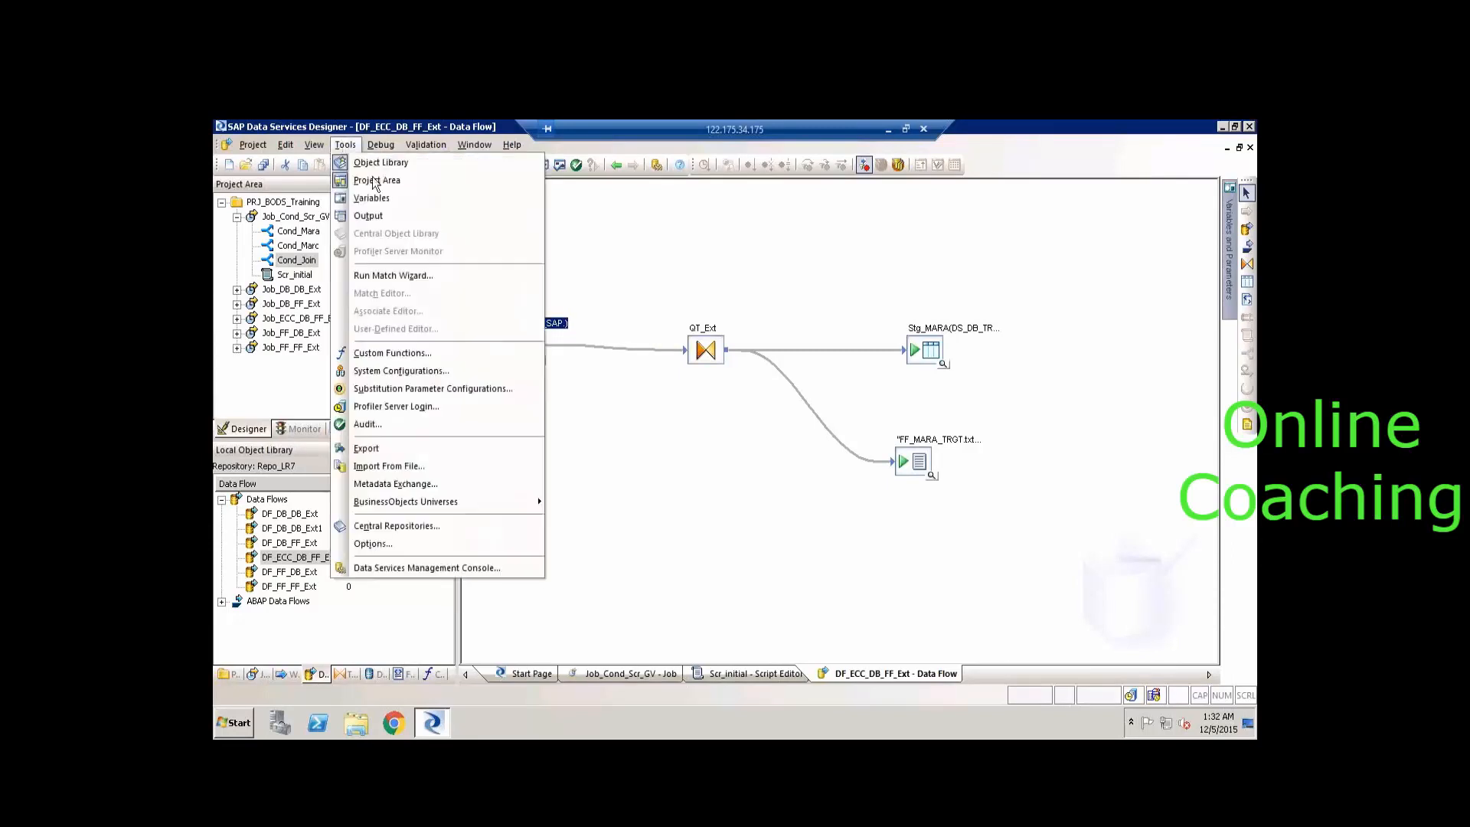
pyautogui.press('Escape')
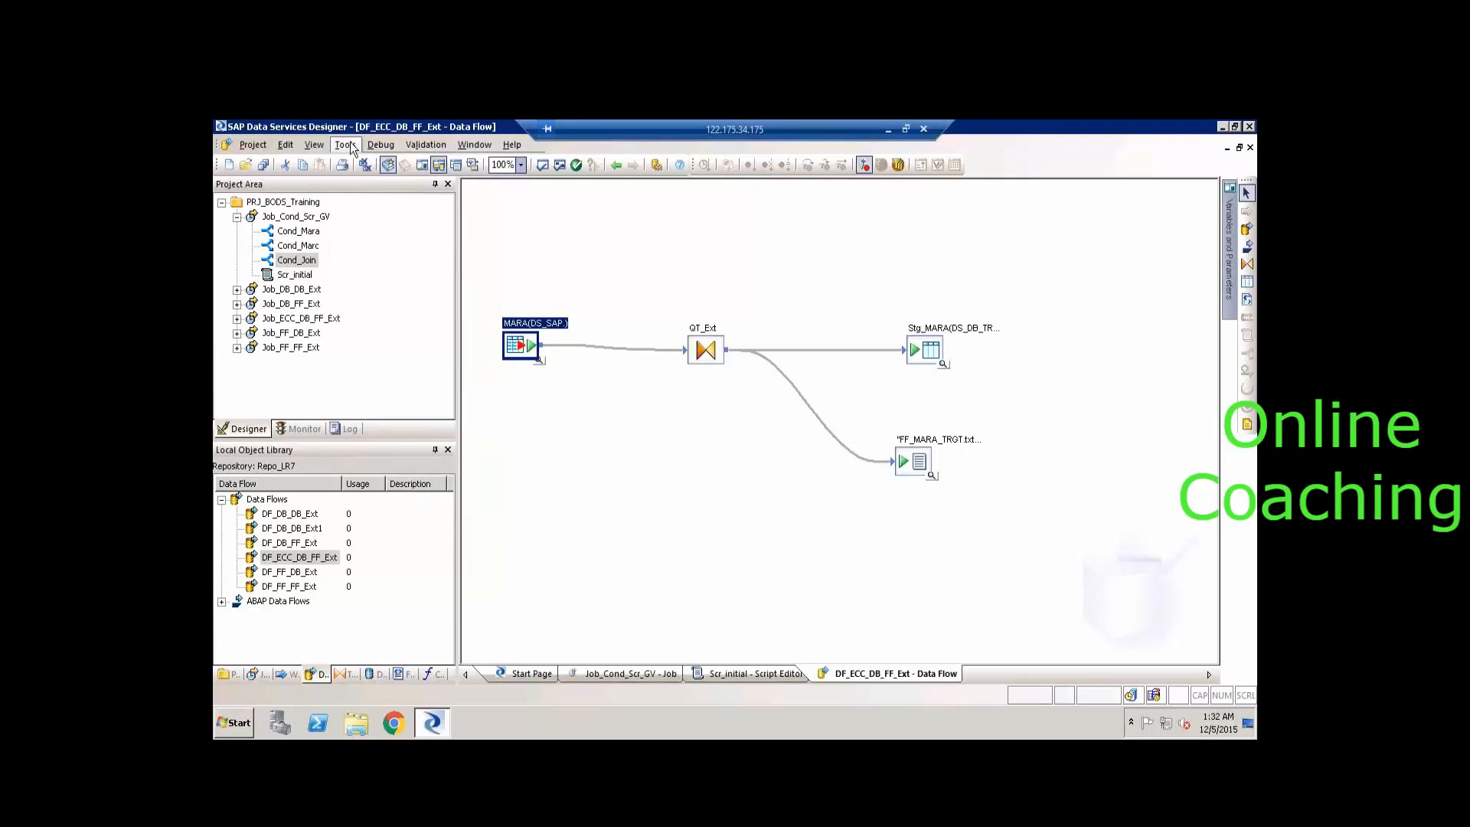
# Set the data flow line type to Horizontal/Vertical in the Designer graphics options and accept overwriting the job server option parameters.
pyautogui.click(286, 145)
pyautogui.click(345, 145)
pyautogui.click(346, 147)
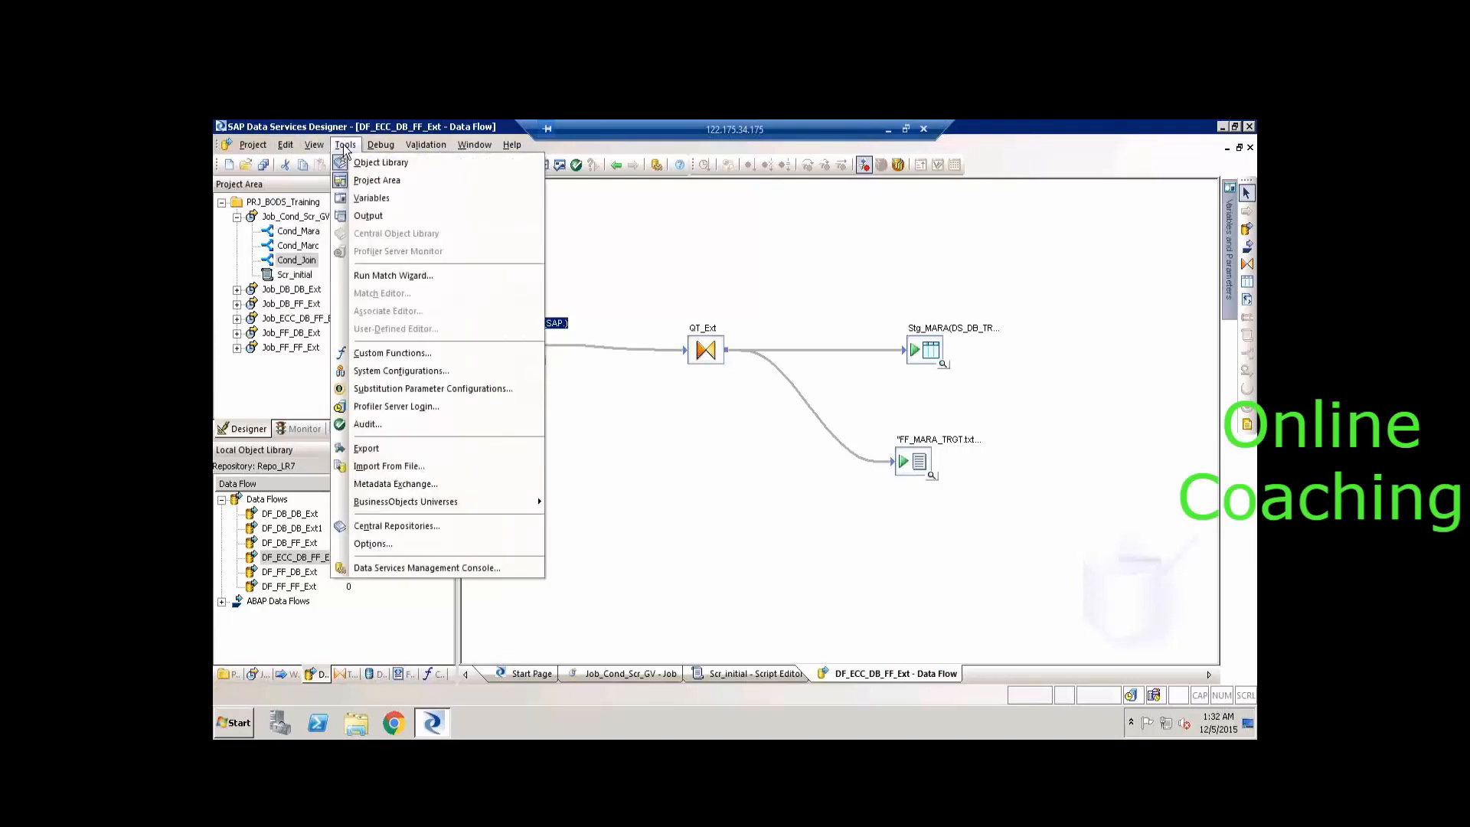
pyautogui.click(370, 545)
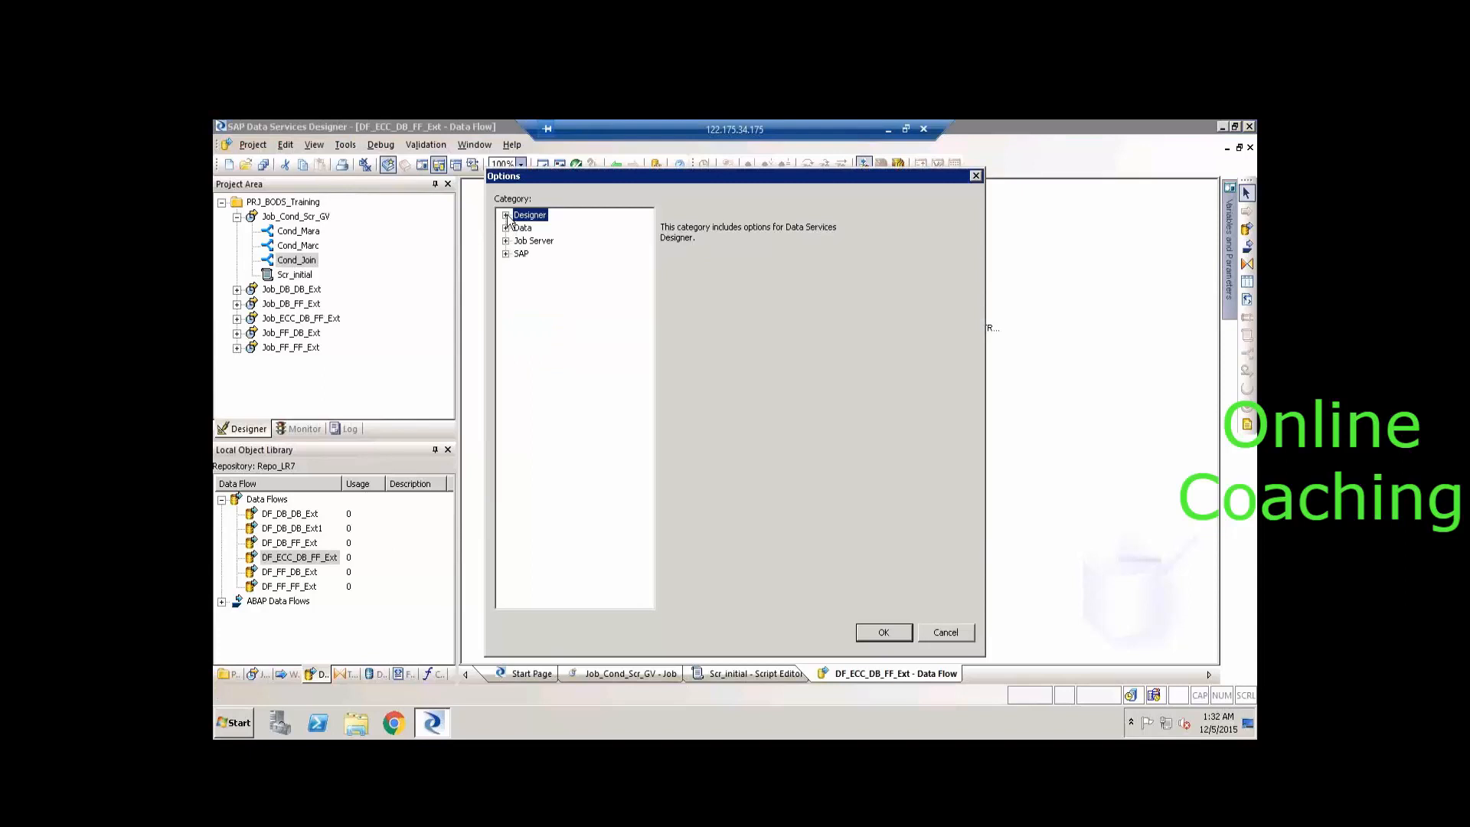
pyautogui.click(506, 216)
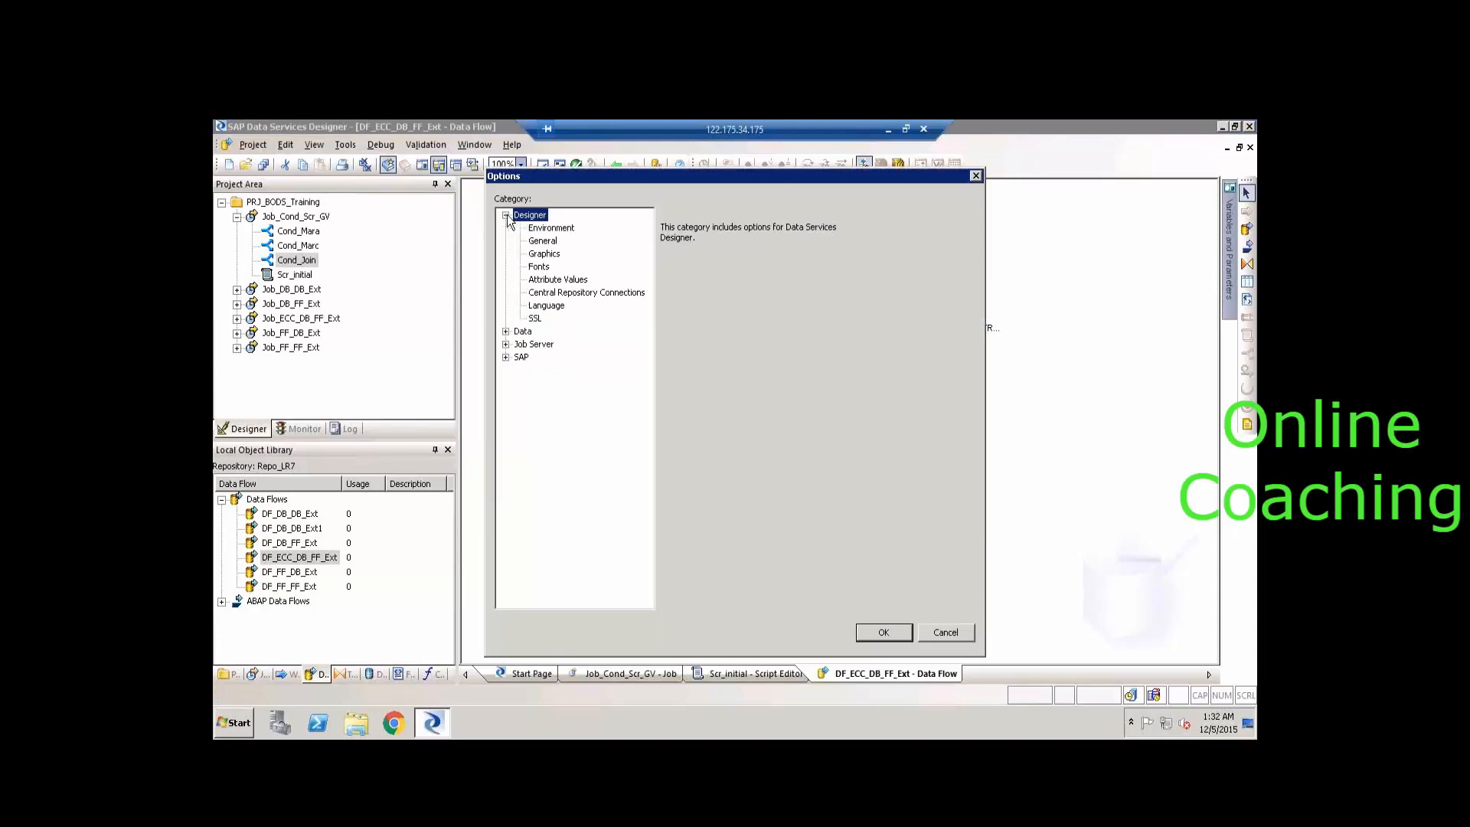
pyautogui.click(545, 255)
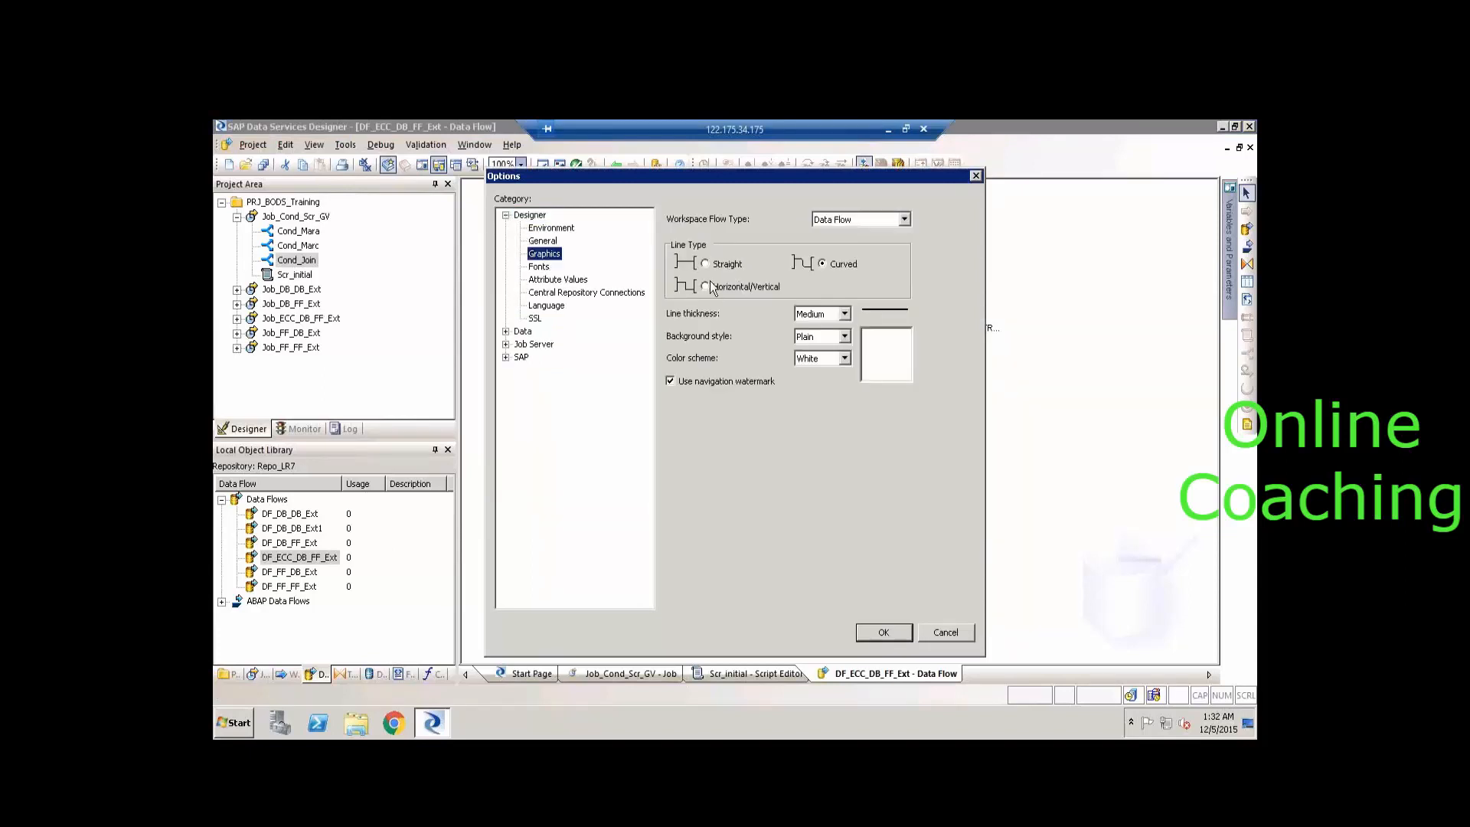
pyautogui.click(900, 630)
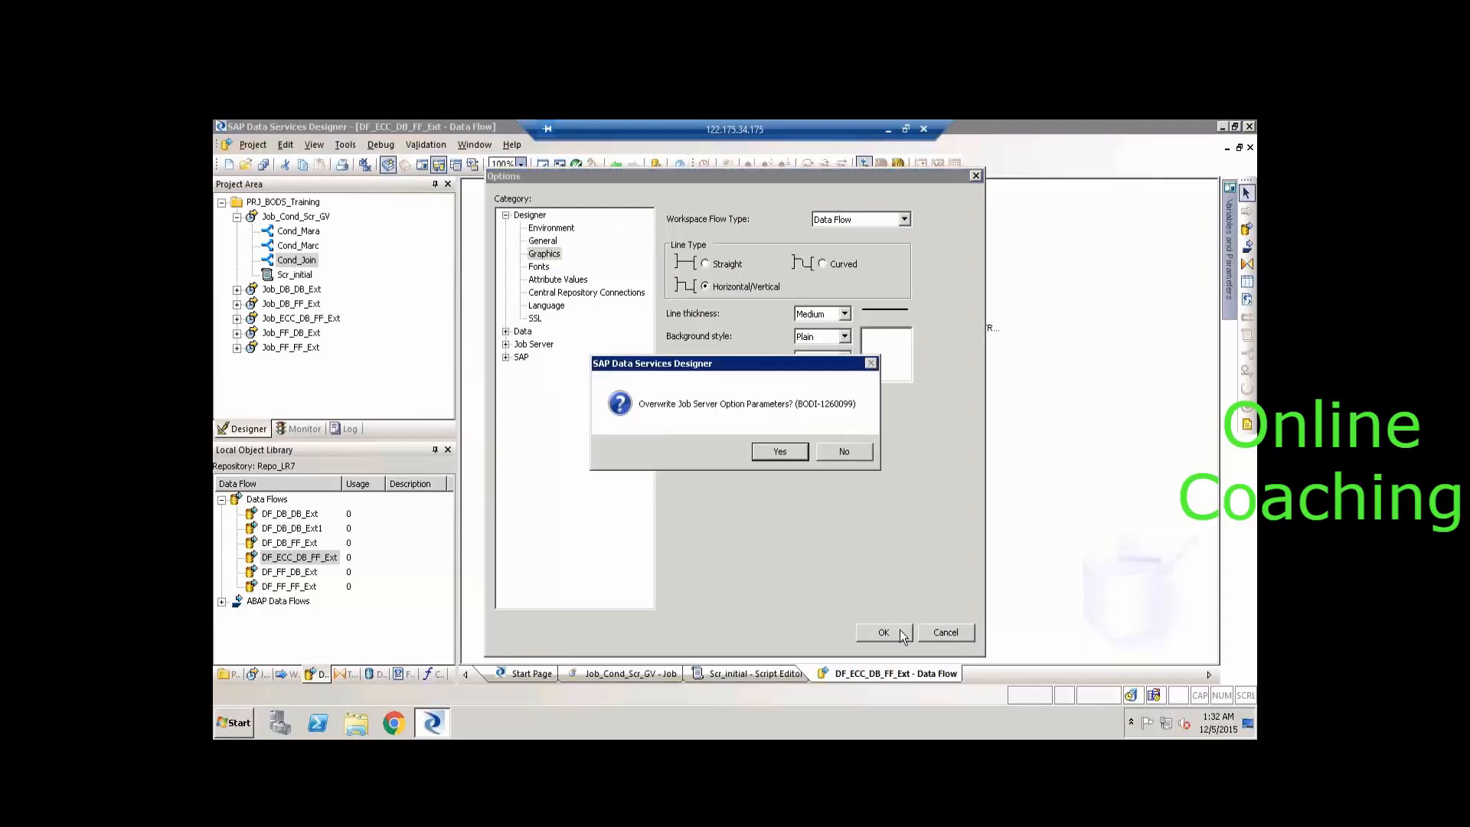
pyautogui.click(764, 457)
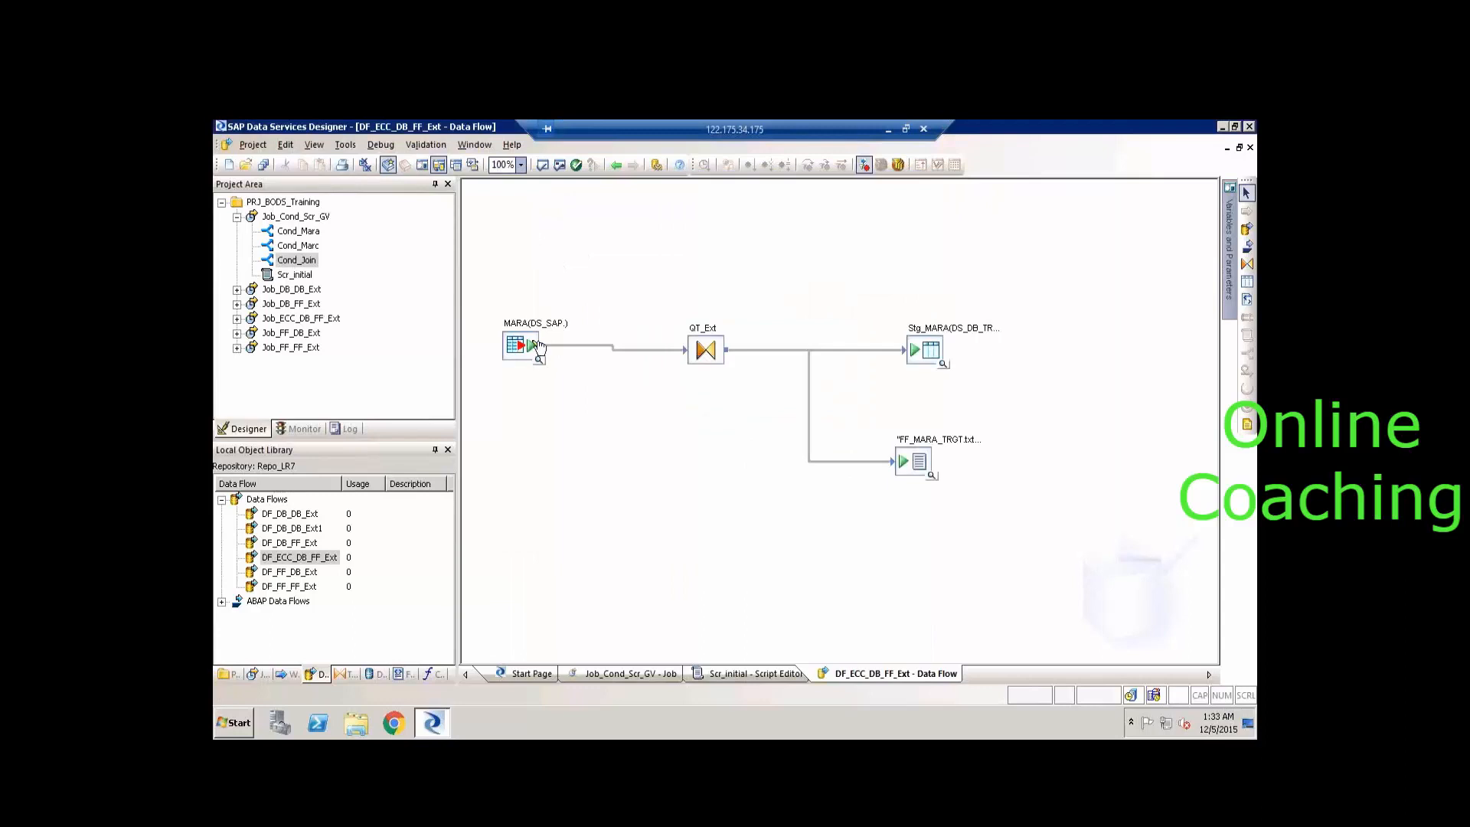
# Move the MARA source level with the QT_Ext query and leave the DF_ECC_DB_FF_Ext data flow.
pyautogui.moveTo(532, 341); pyautogui.dragTo(527, 345)
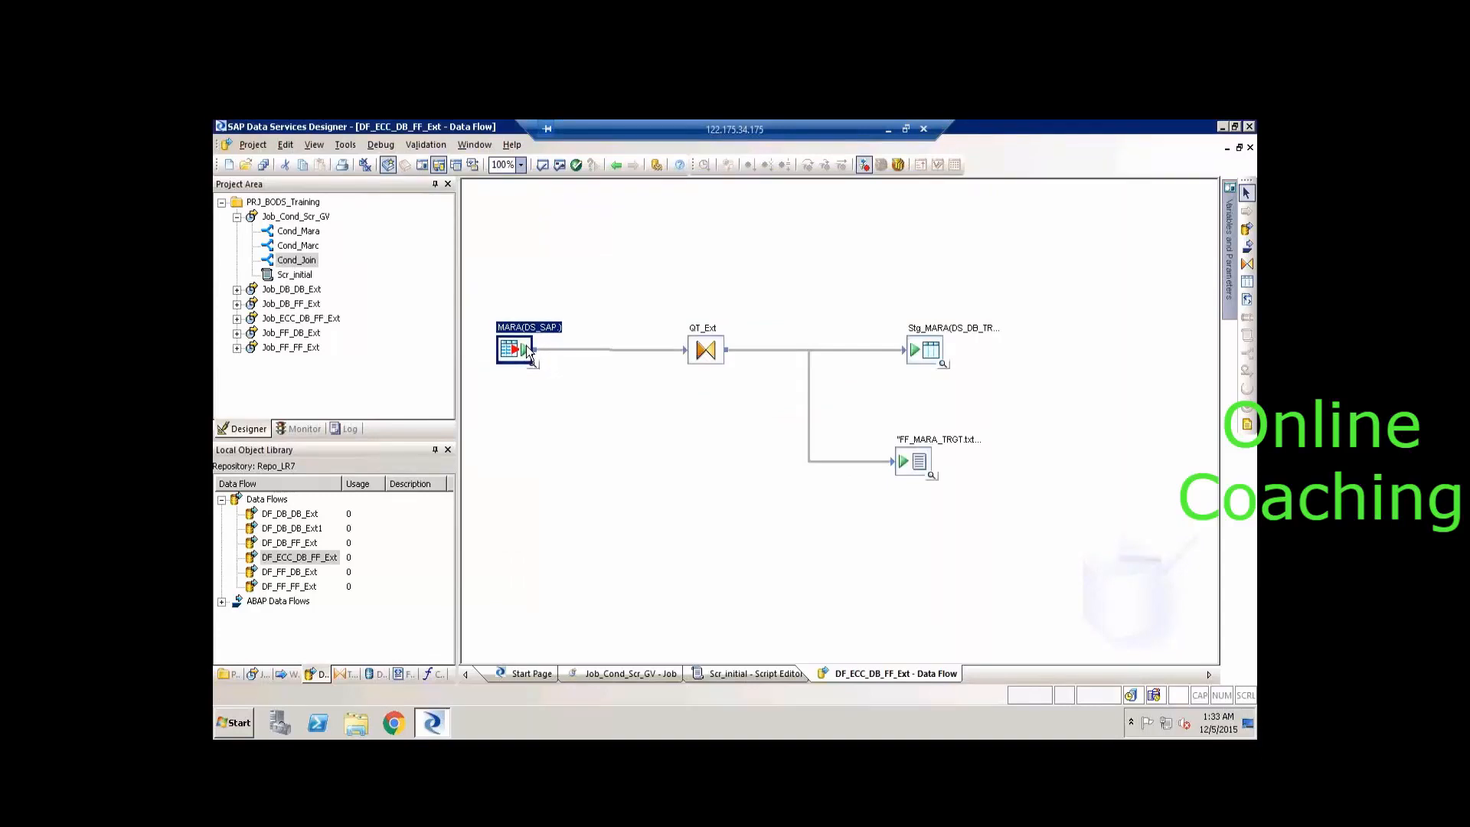
pyautogui.click(513, 273)
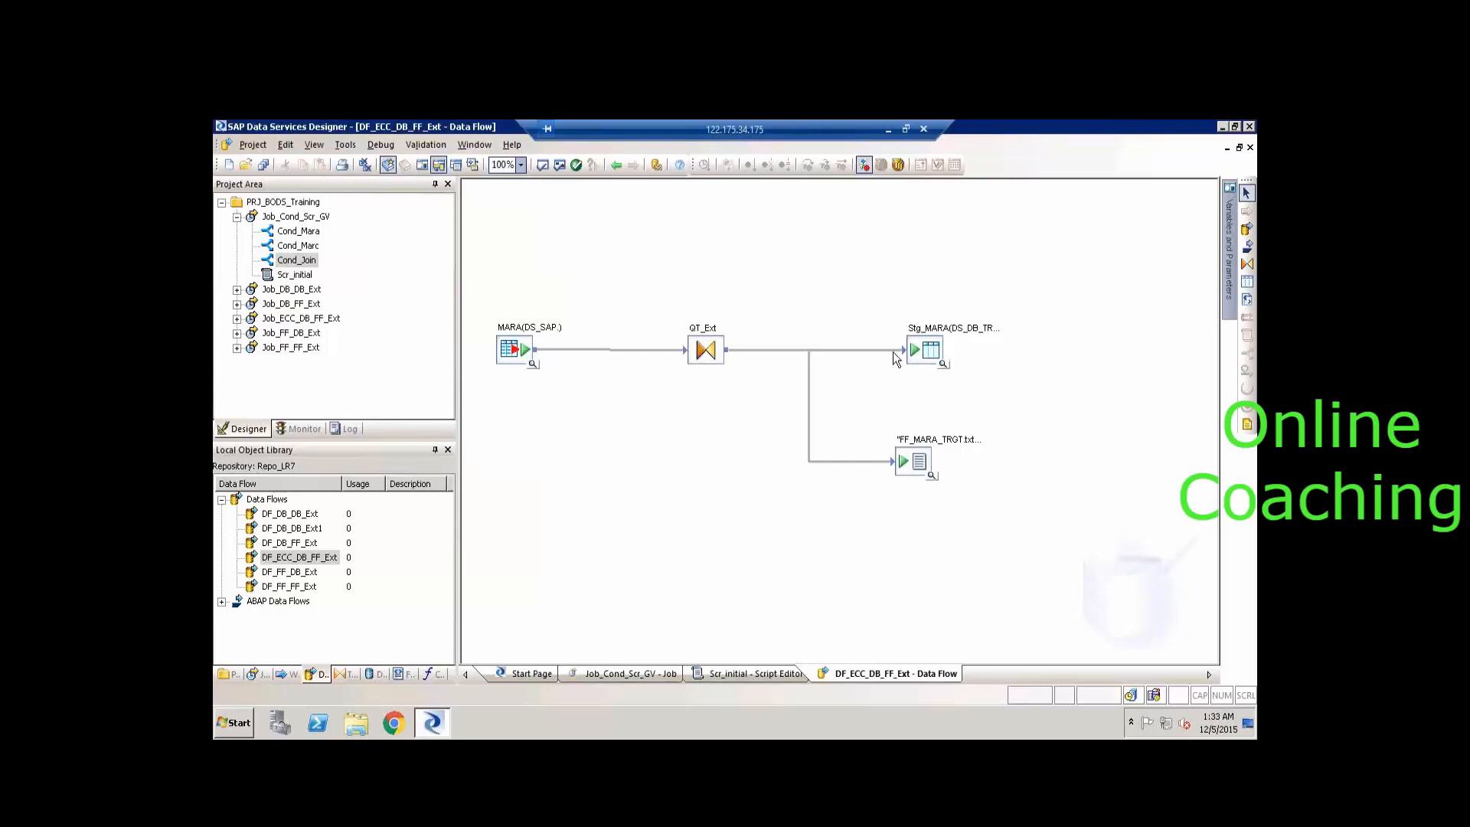
pyautogui.click(617, 167)
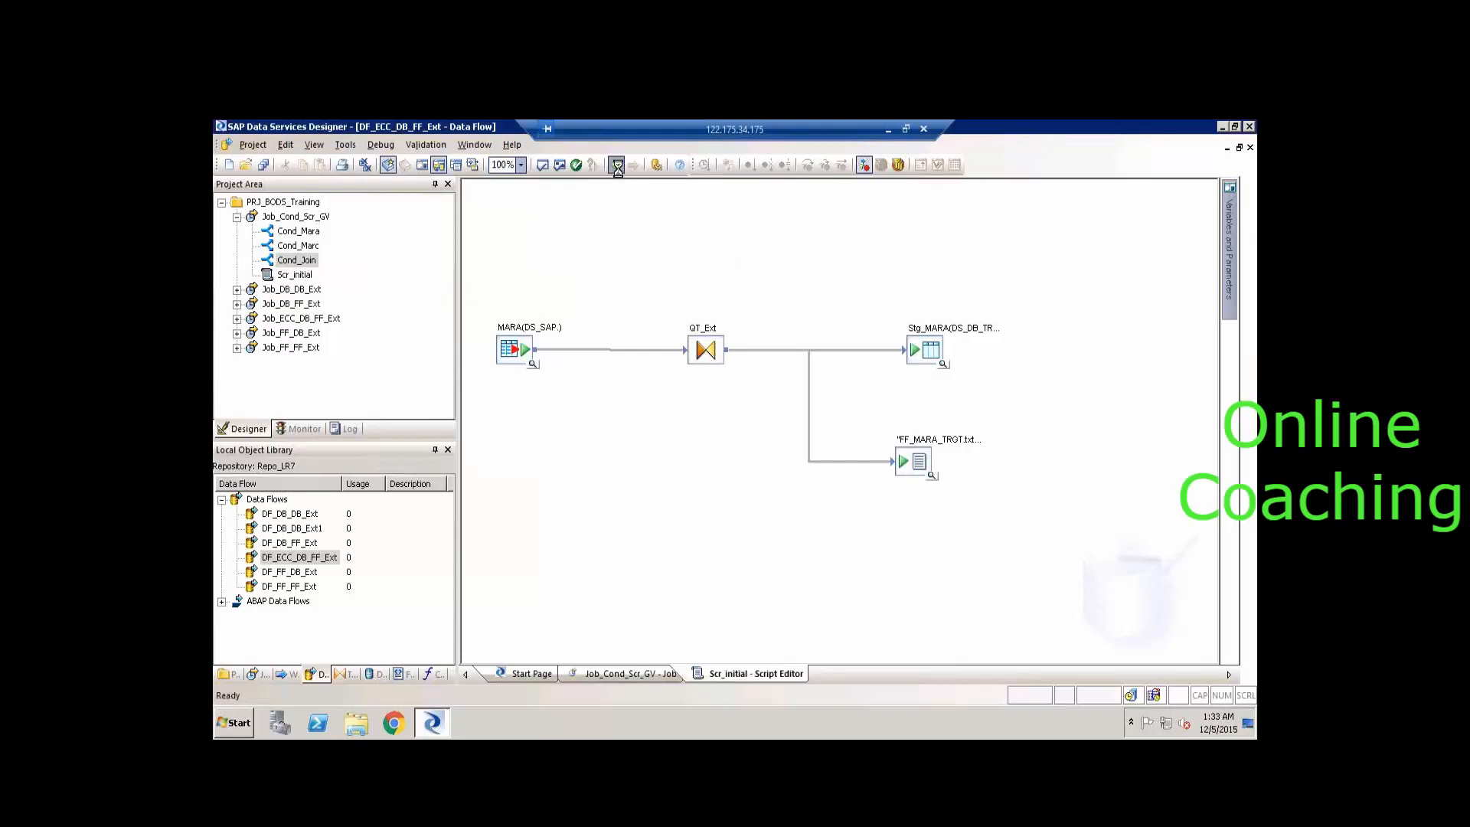
# Open the Cond_Mara conditional of Job_Cond_Scr_GV and place the DF_ECC_DB_FF_Ext data flow in its Then branch.
pyautogui.click(313, 216)
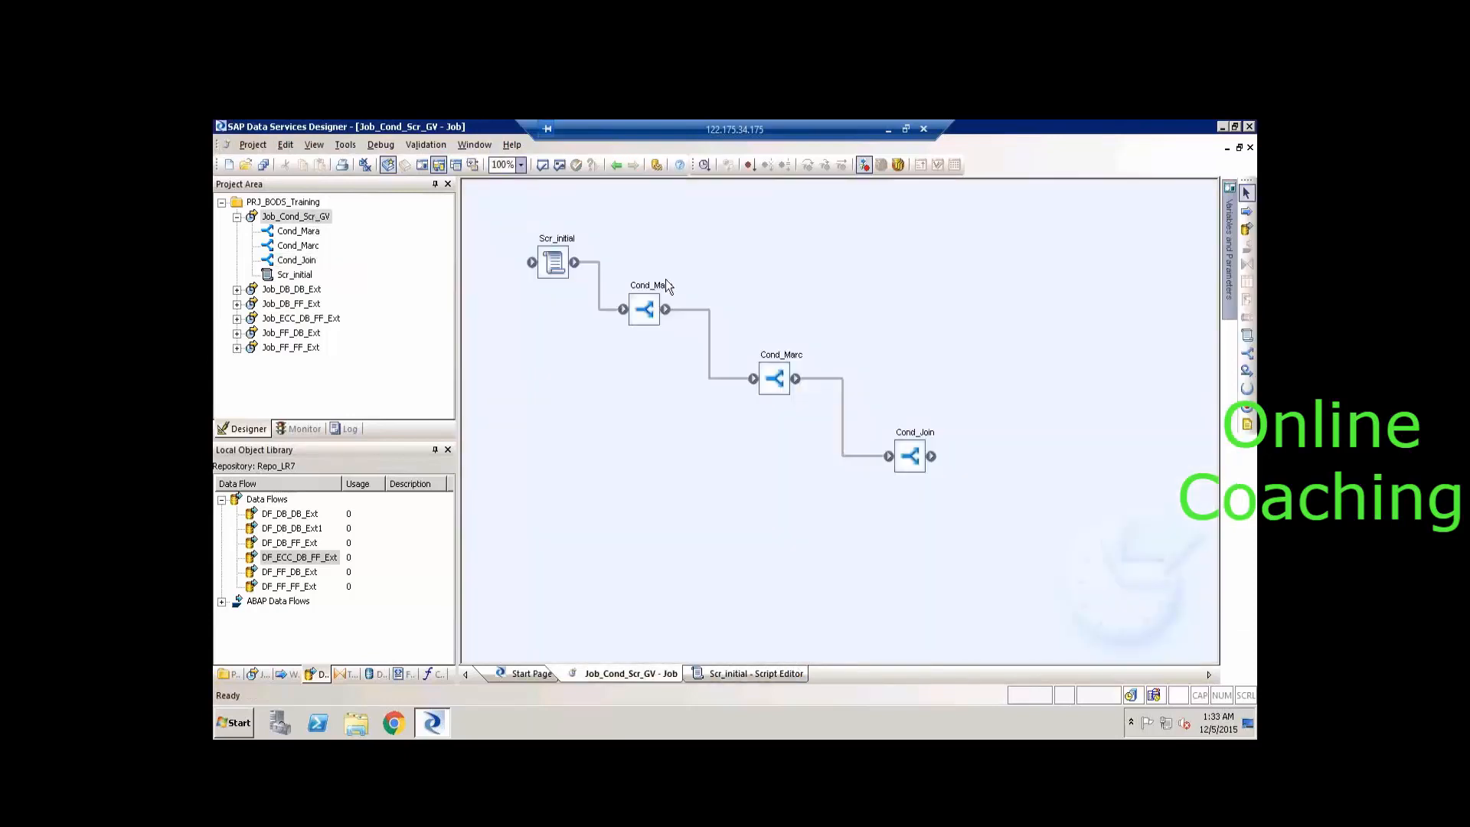
pyautogui.doubleClick(664, 284)
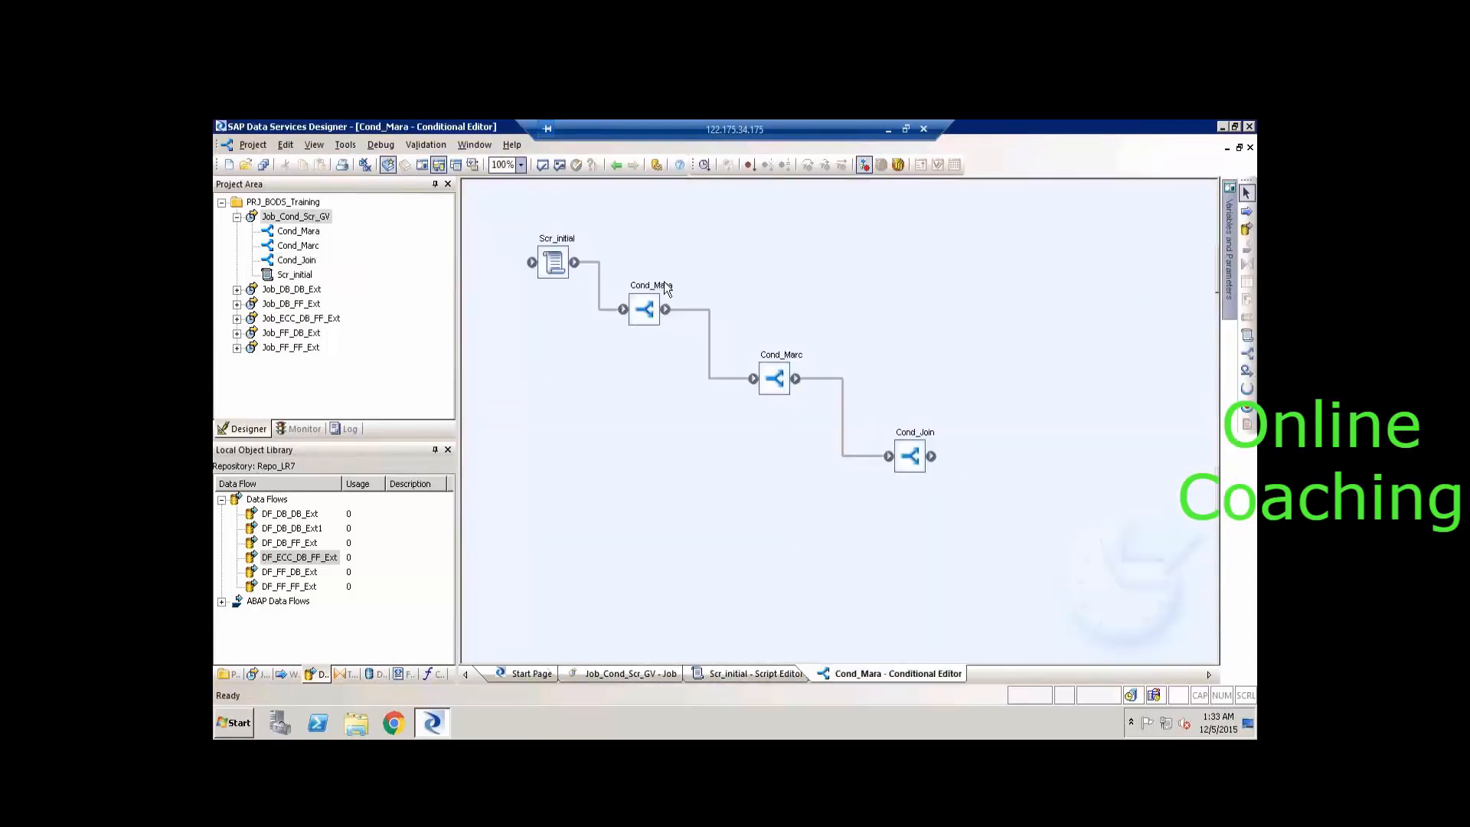
pyautogui.click(290, 561)
pyautogui.moveTo(279, 559); pyautogui.dragTo(573, 286)
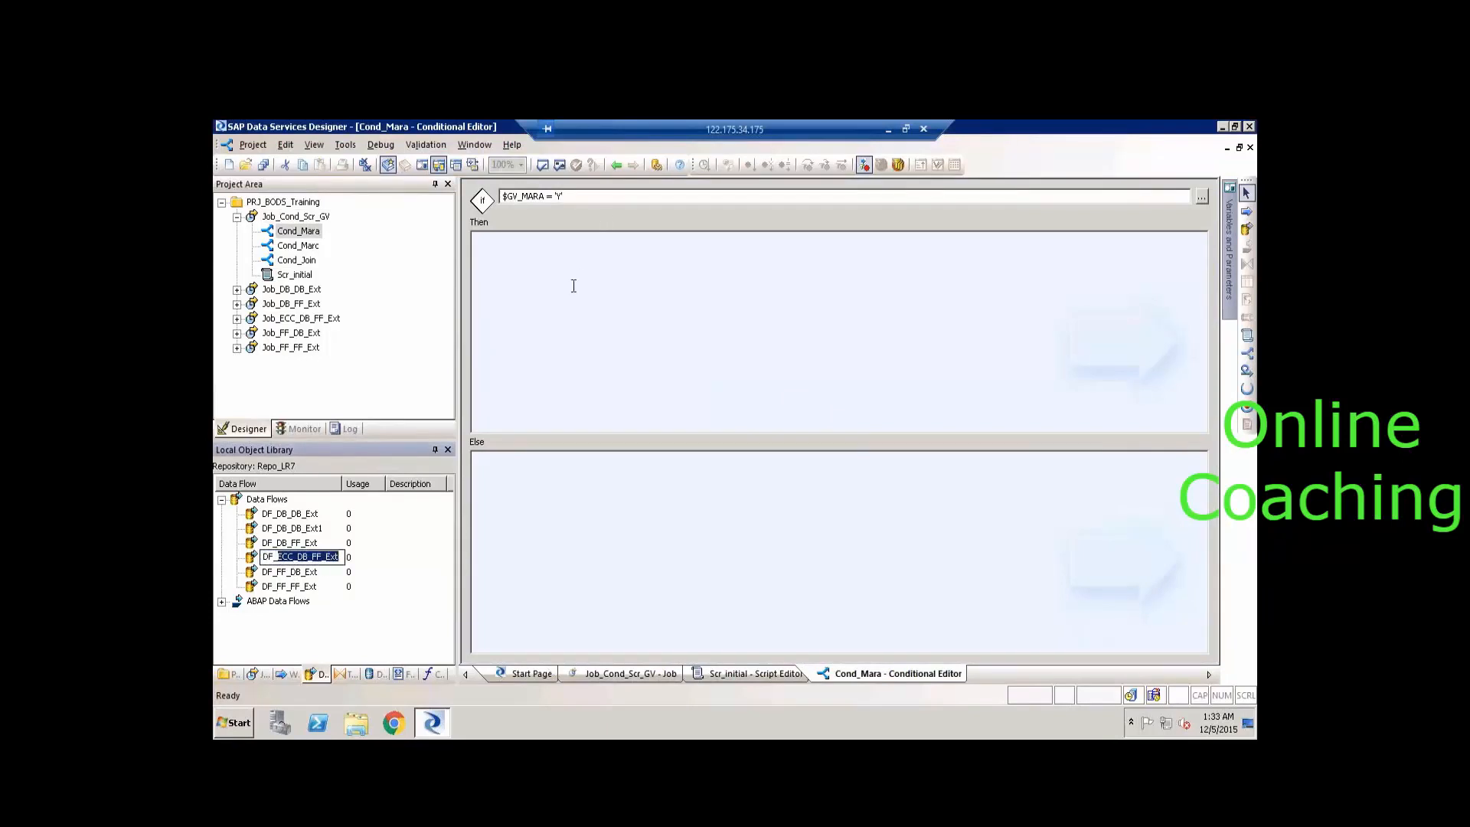
pyautogui.click(379, 583)
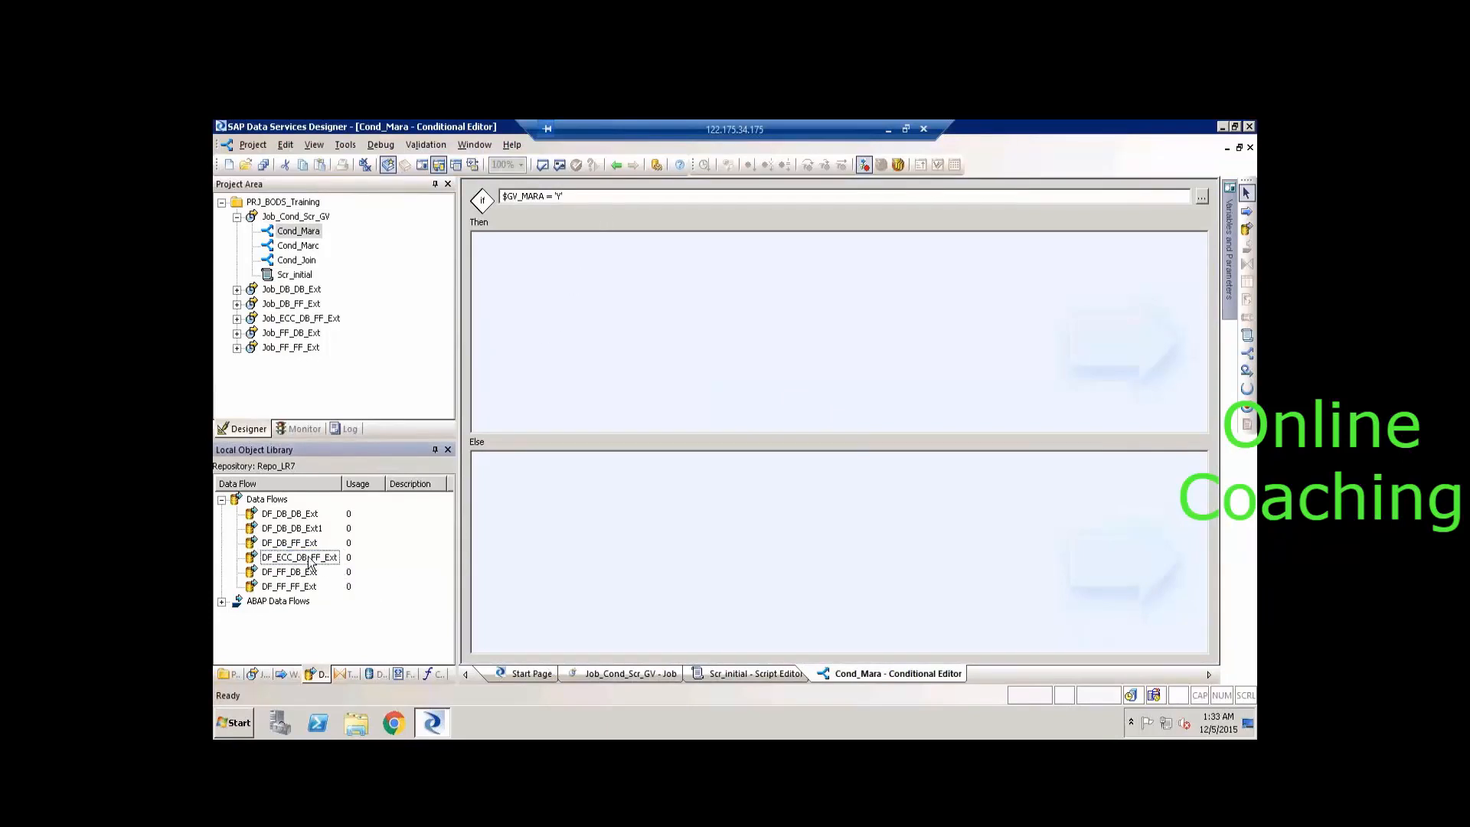
pyautogui.moveTo(300, 557); pyautogui.dragTo(586, 318)
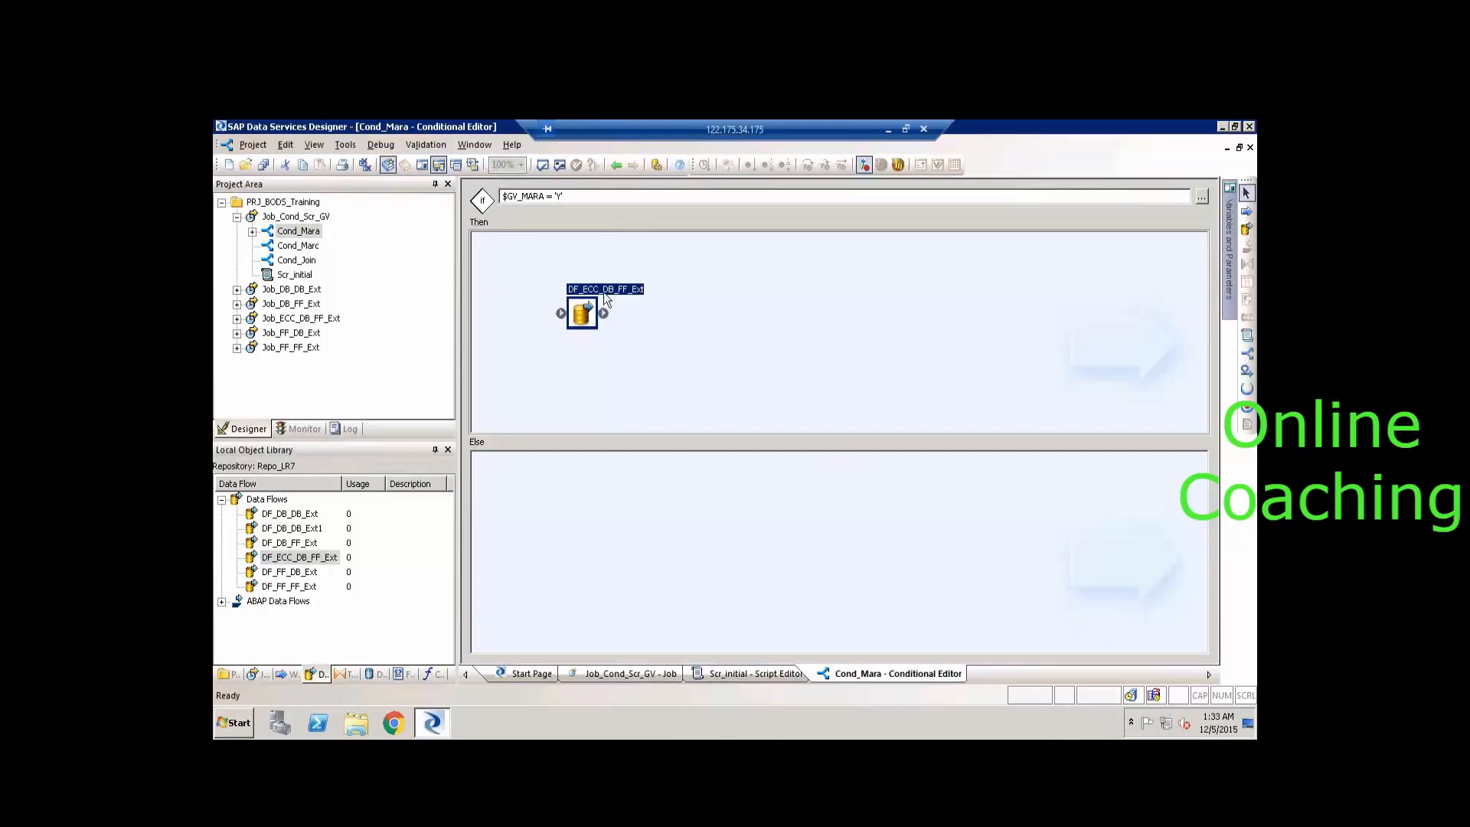
# Open DF_ECC_DB_FF_Ext from the Then branch of Cond_Mara and delete its FF_MARA_TRGT flat file target.
pyautogui.doubleClick(605, 297)
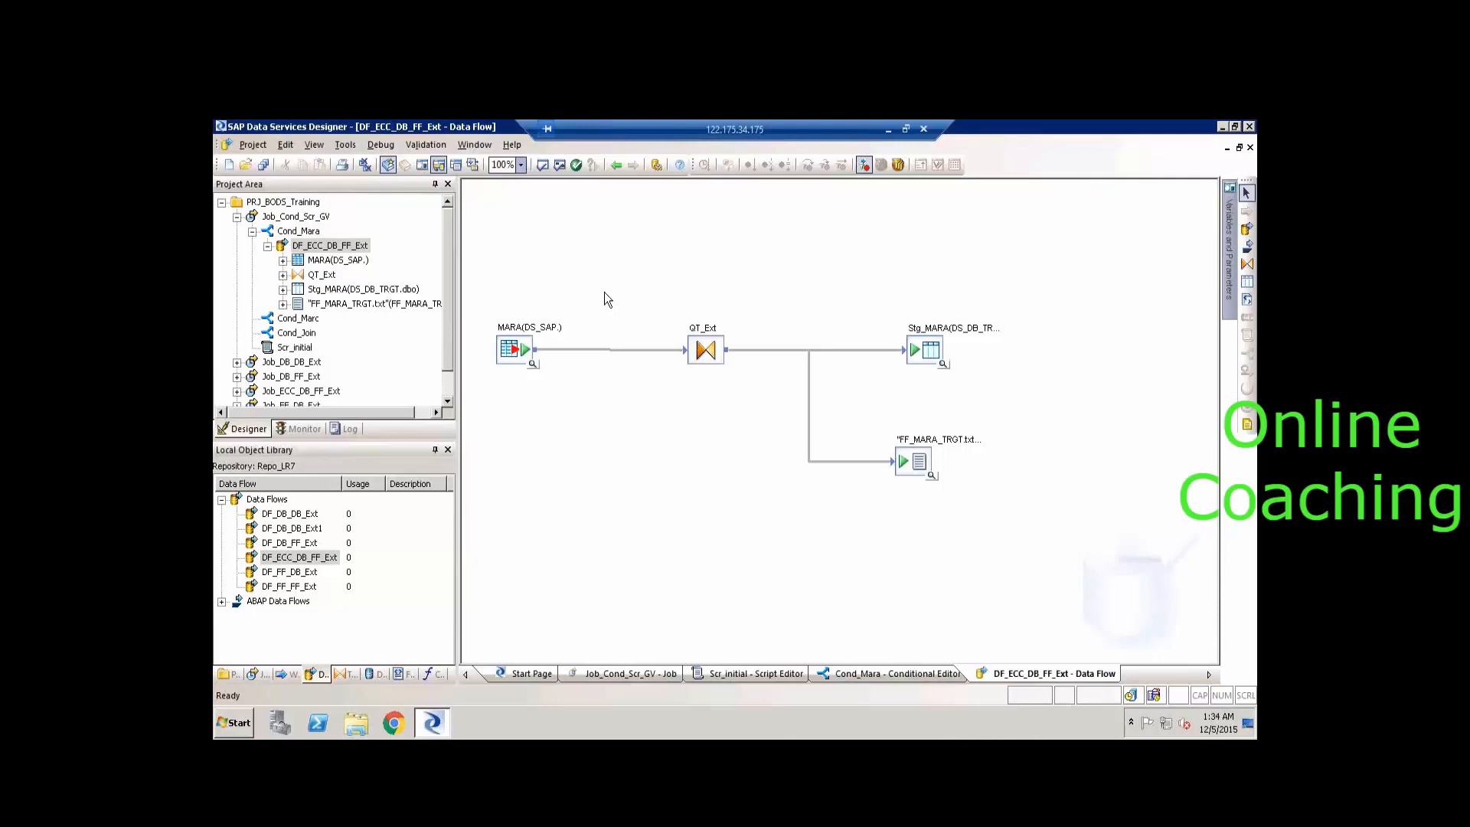
pyautogui.click(617, 164)
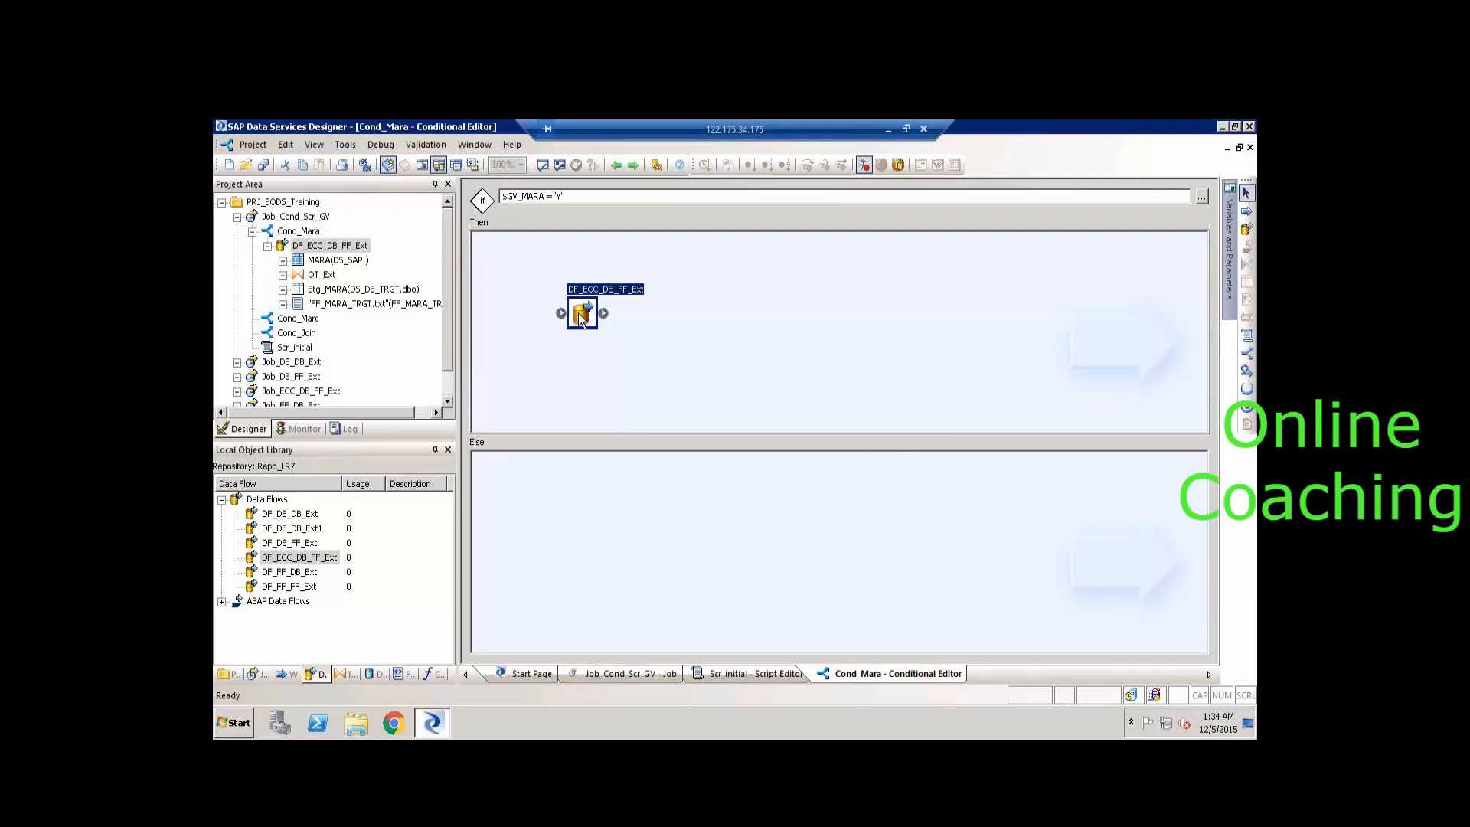
pyautogui.doubleClick(632, 289)
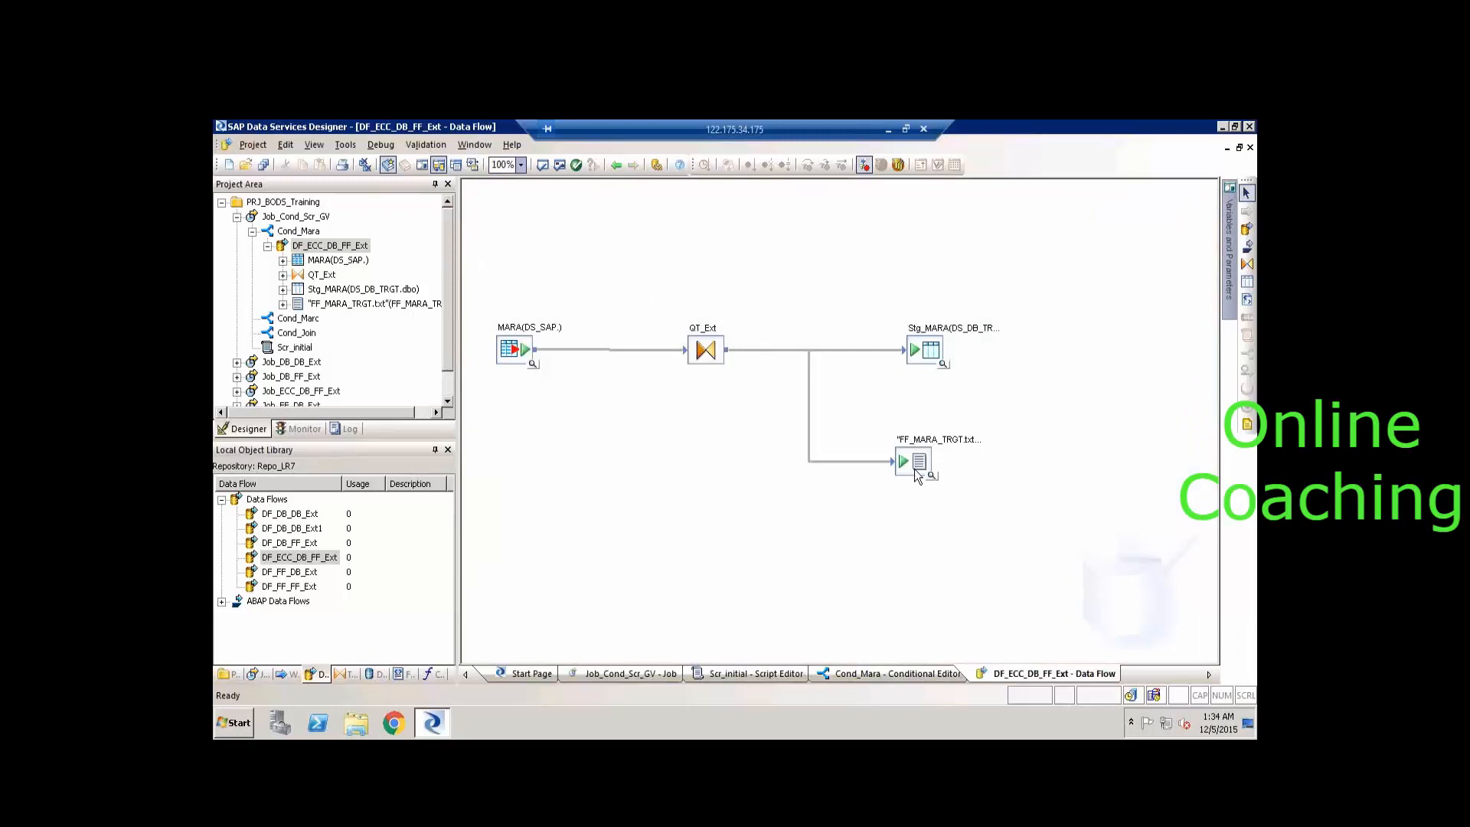
pyautogui.click(915, 470)
pyautogui.press('Delete')
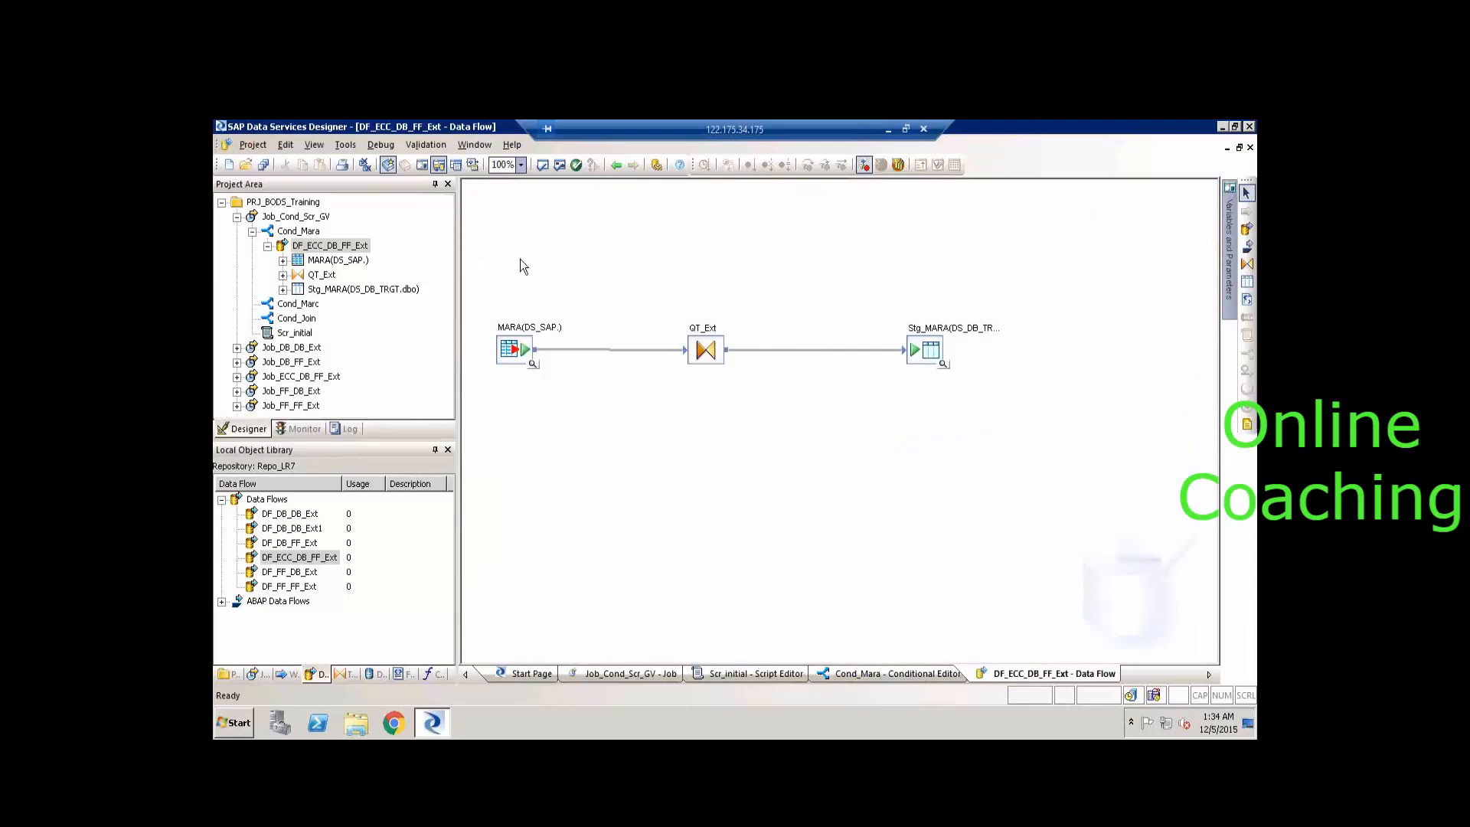
# Open the DF_ECC_DB_FF_Ext data flow through Job_ECC_DB_FF_Ext to check whether the deletion also affects that job.
pyautogui.click(236, 217)
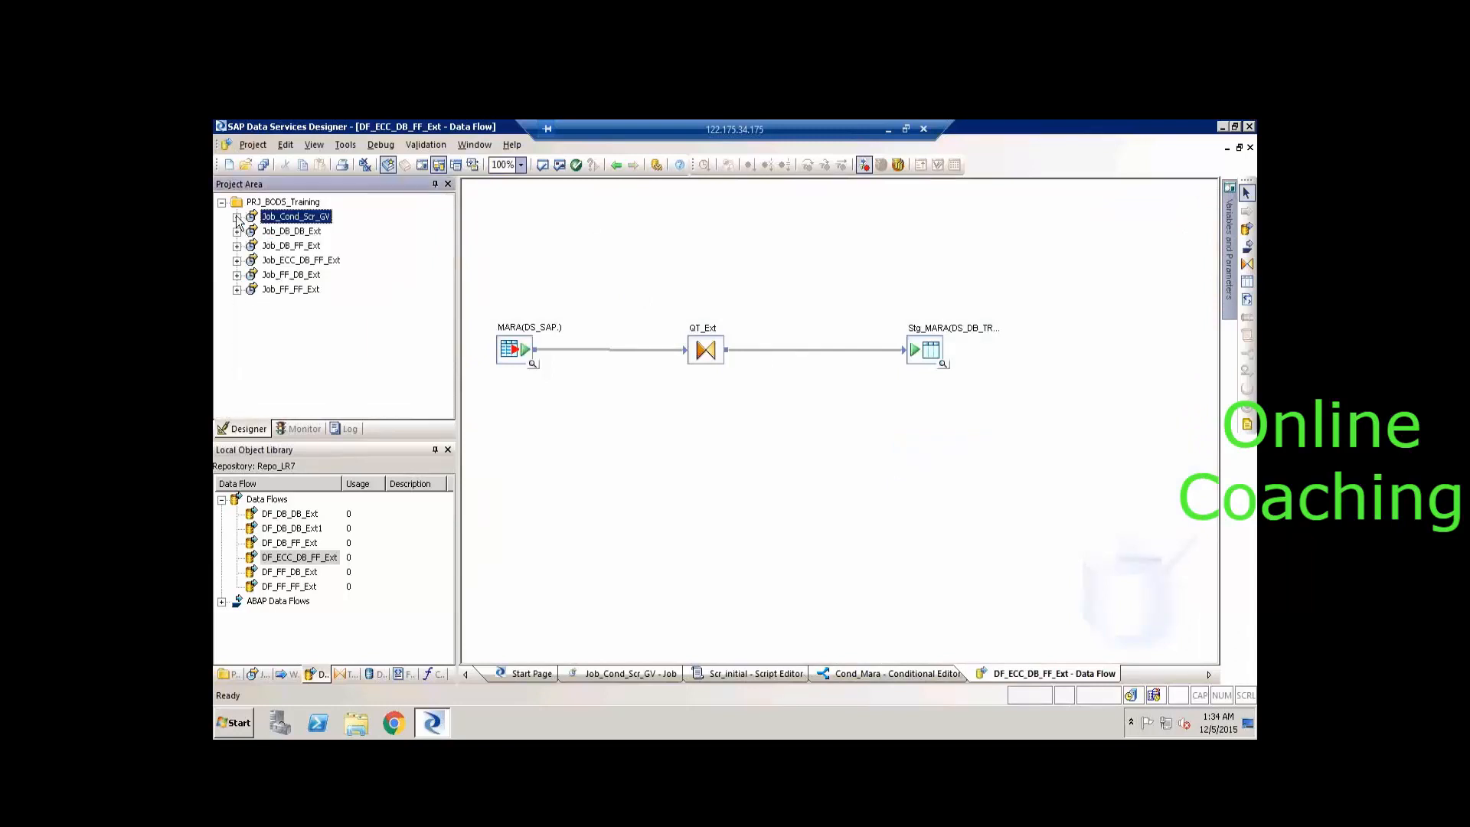
pyautogui.click(305, 262)
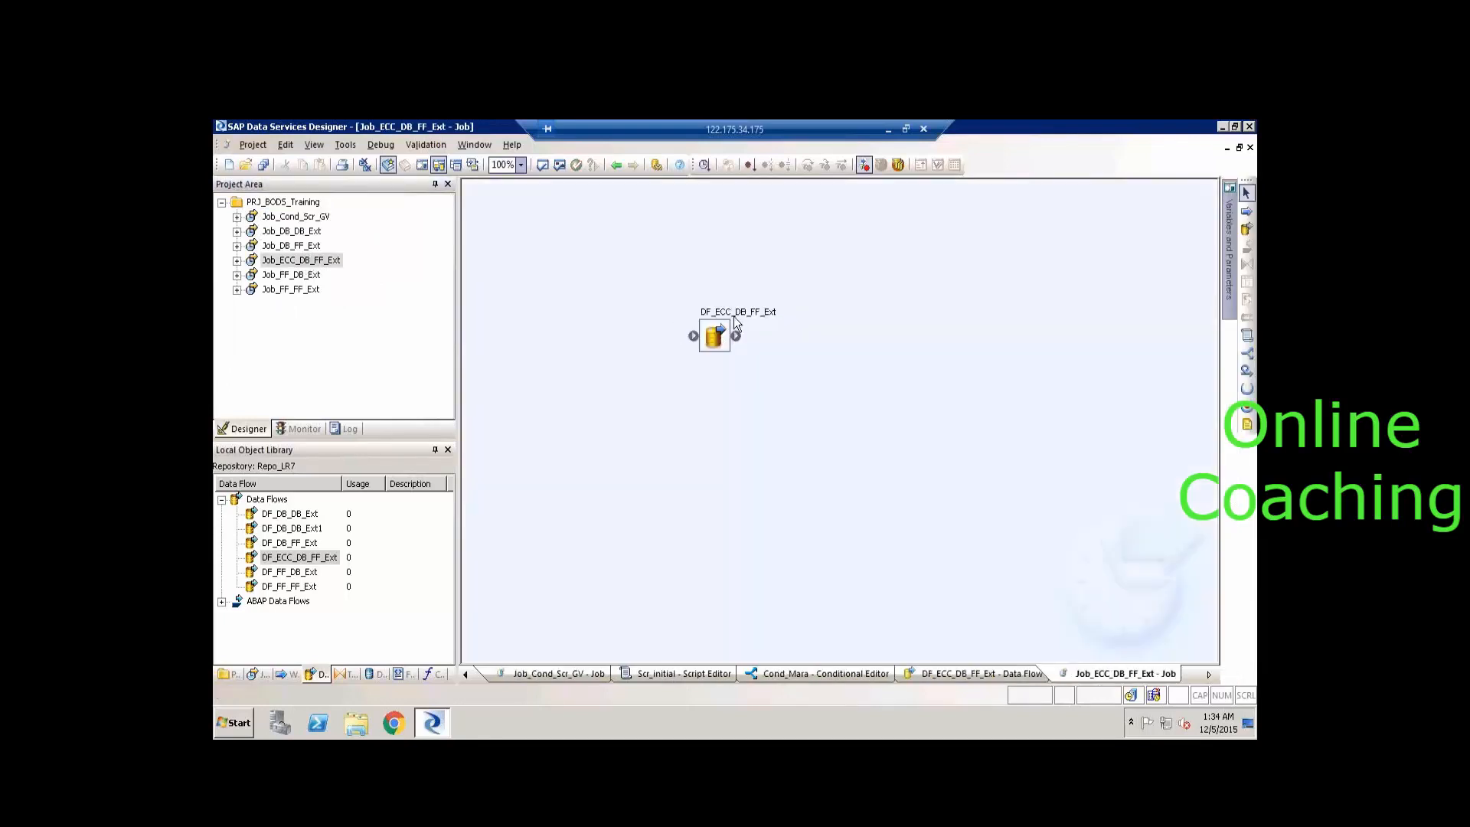
pyautogui.doubleClick(735, 321)
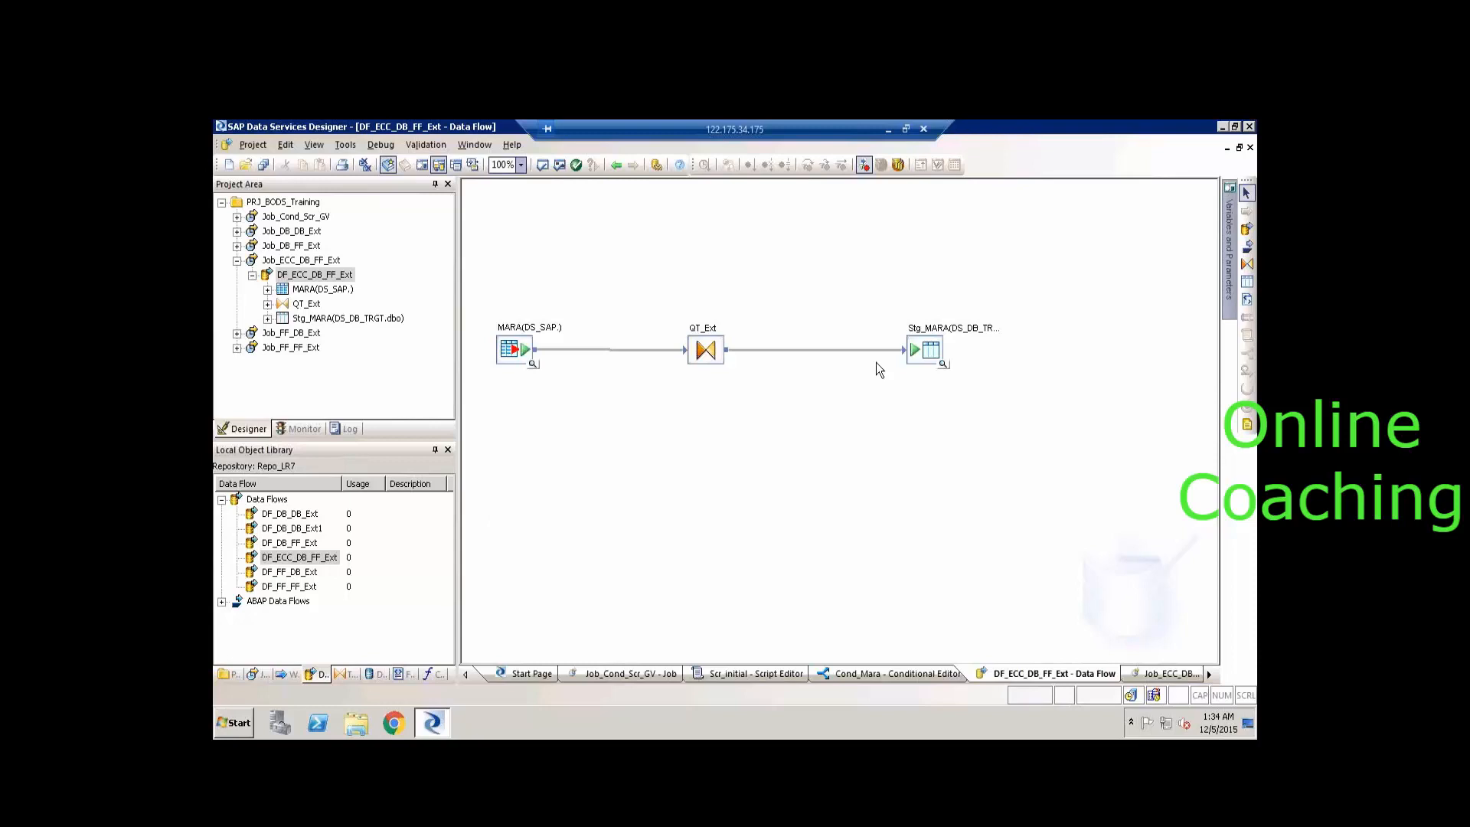
# Recover the deleted FF_MARA_TRGT flat file target, connect QT_Ext to it and save the data flow.
pyautogui.rightClick(960, 420)
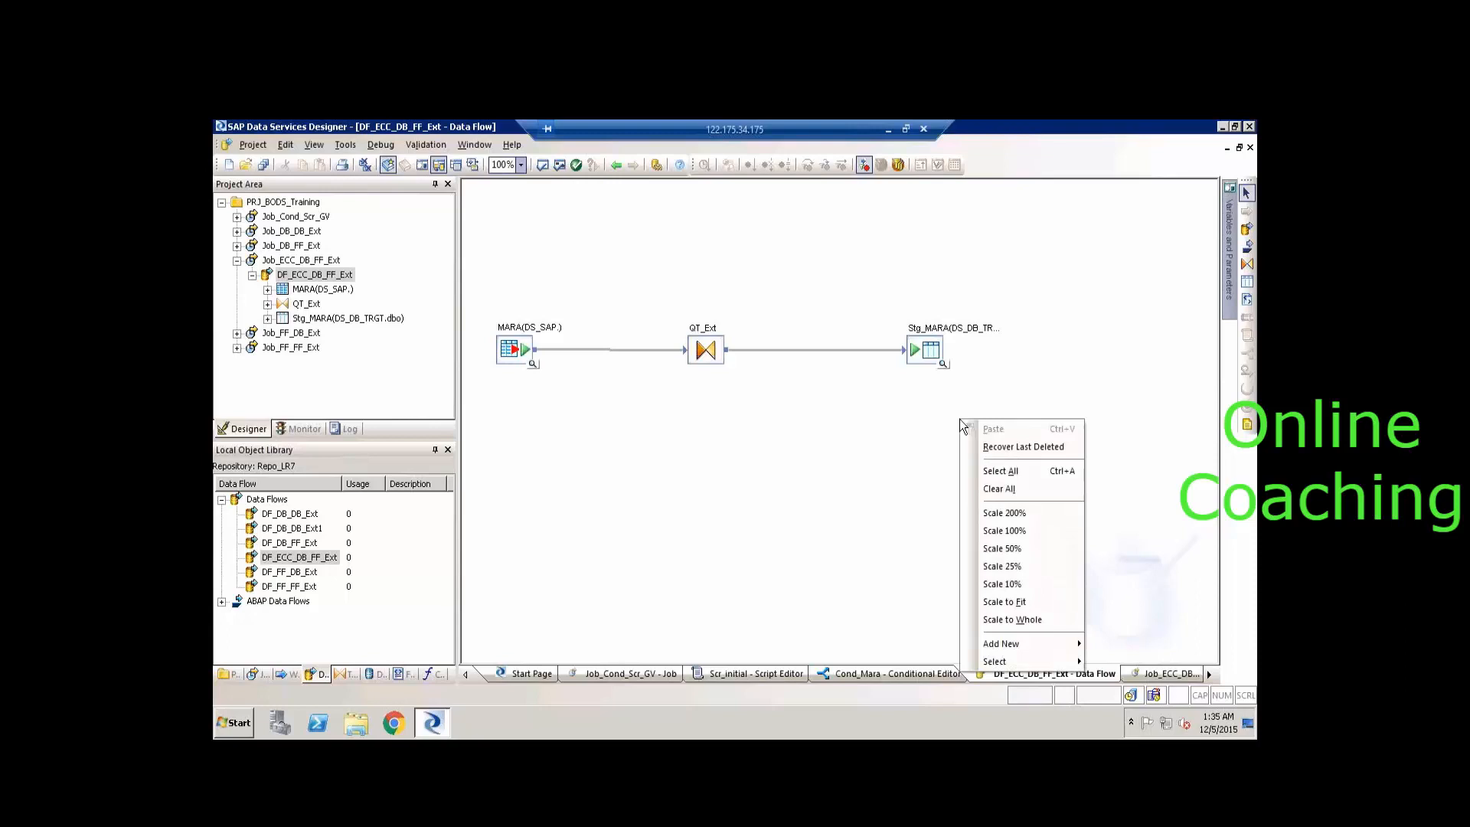
pyautogui.click(1021, 452)
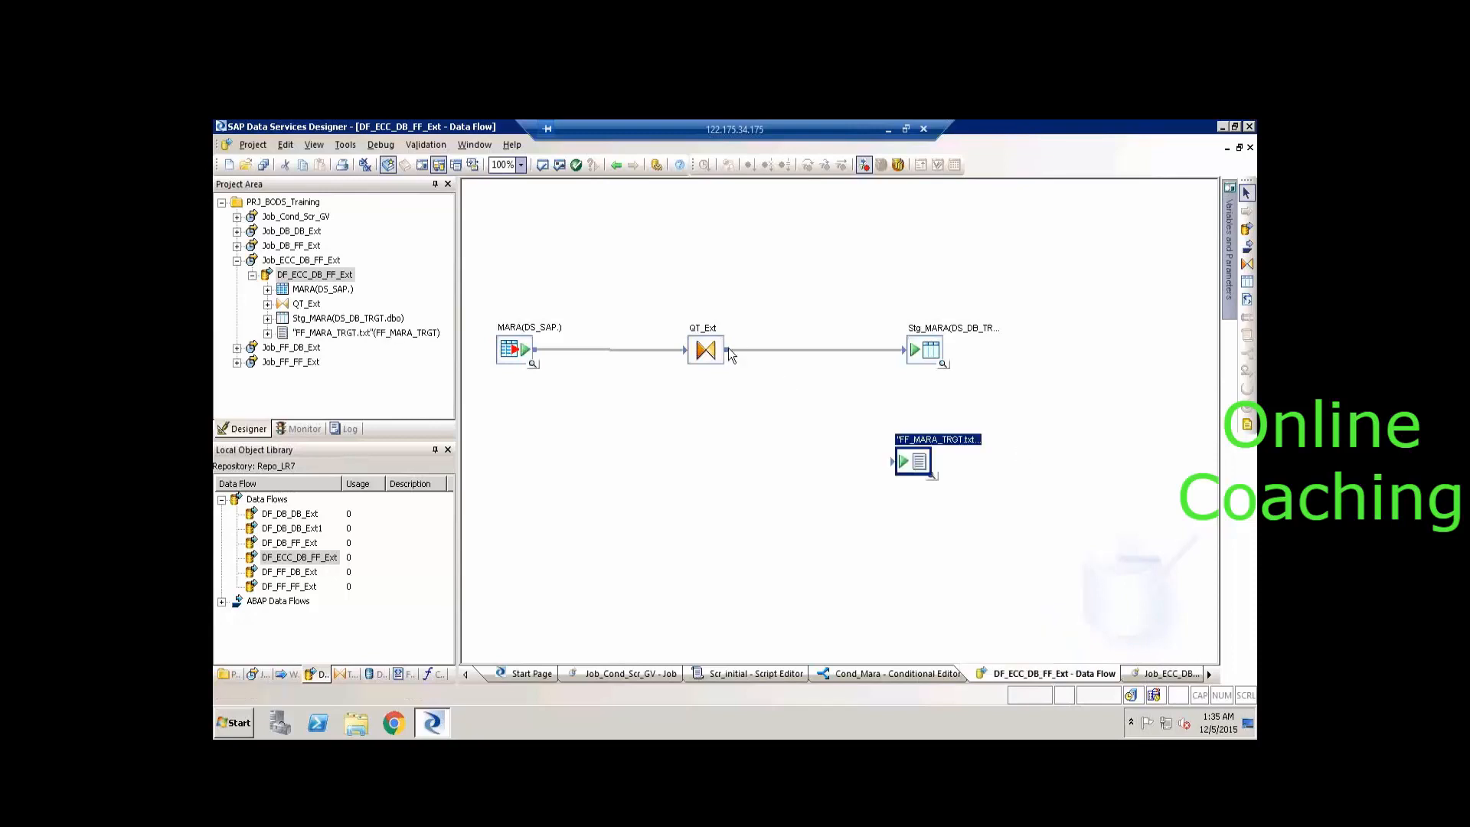
pyautogui.moveTo(731, 355)
pyautogui.mouseDown()
pyautogui.moveTo(886, 482)
pyautogui.moveTo(895, 467)
pyautogui.mouseUp()
pyautogui.click(263, 165)
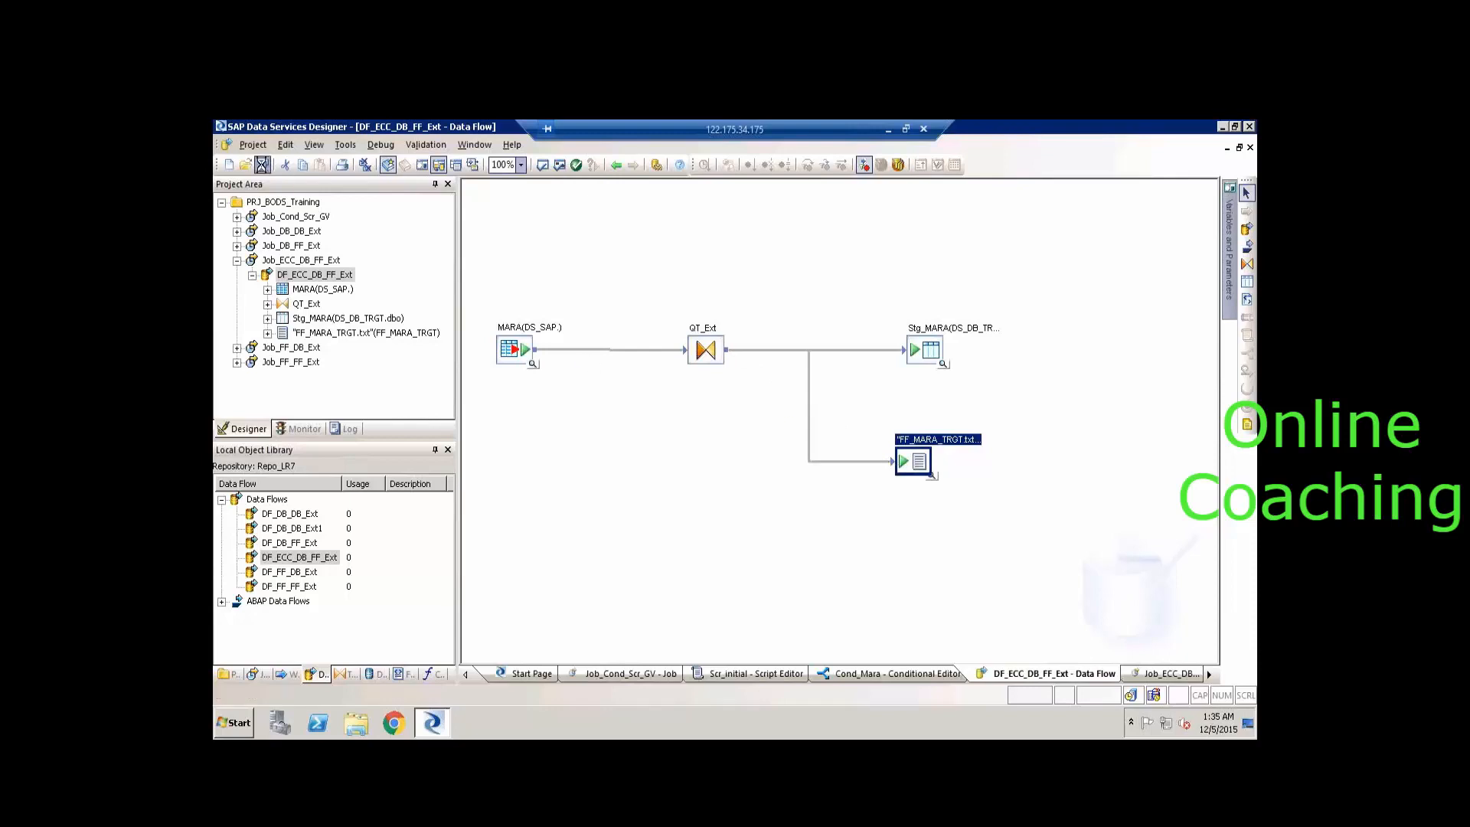
pyautogui.click(633, 504)
# Reopen Cond_Mara from Job_Cond_Scr_GV and delete the DF_ECC_DB_FF_Ext data flow from its Then branch.
pyautogui.click(236, 261)
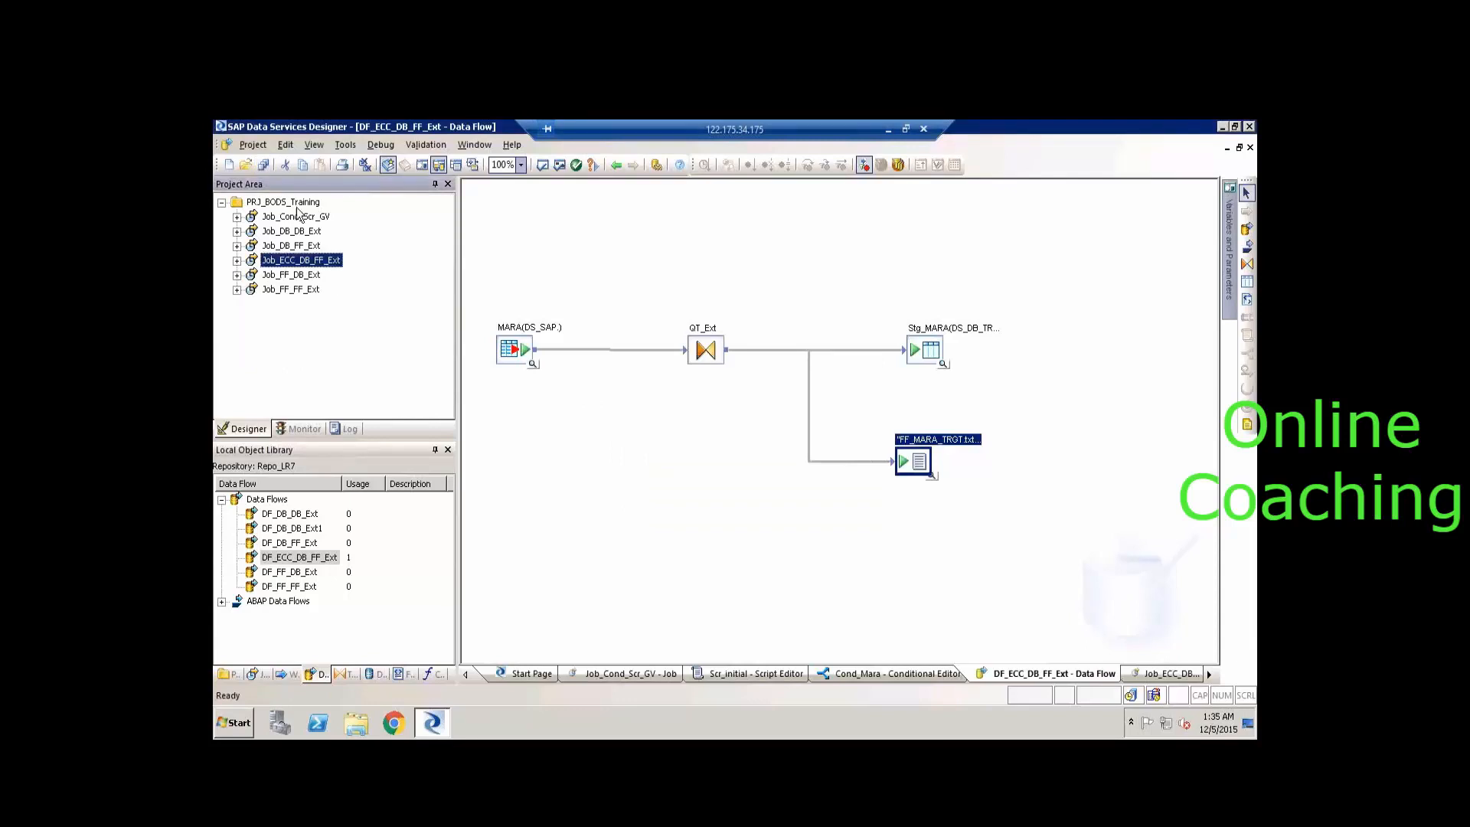
pyautogui.click(299, 216)
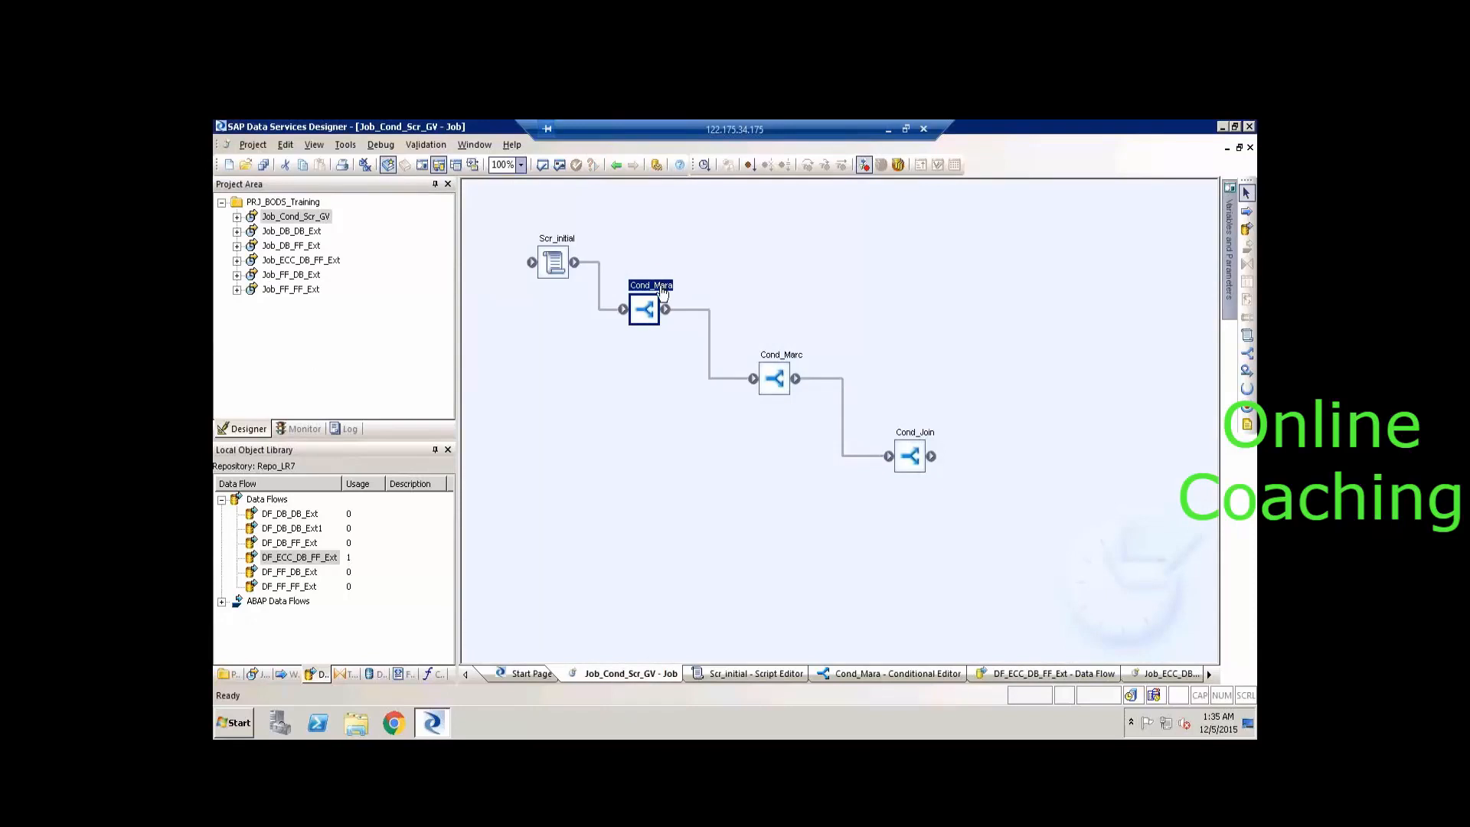
pyautogui.doubleClick(662, 291)
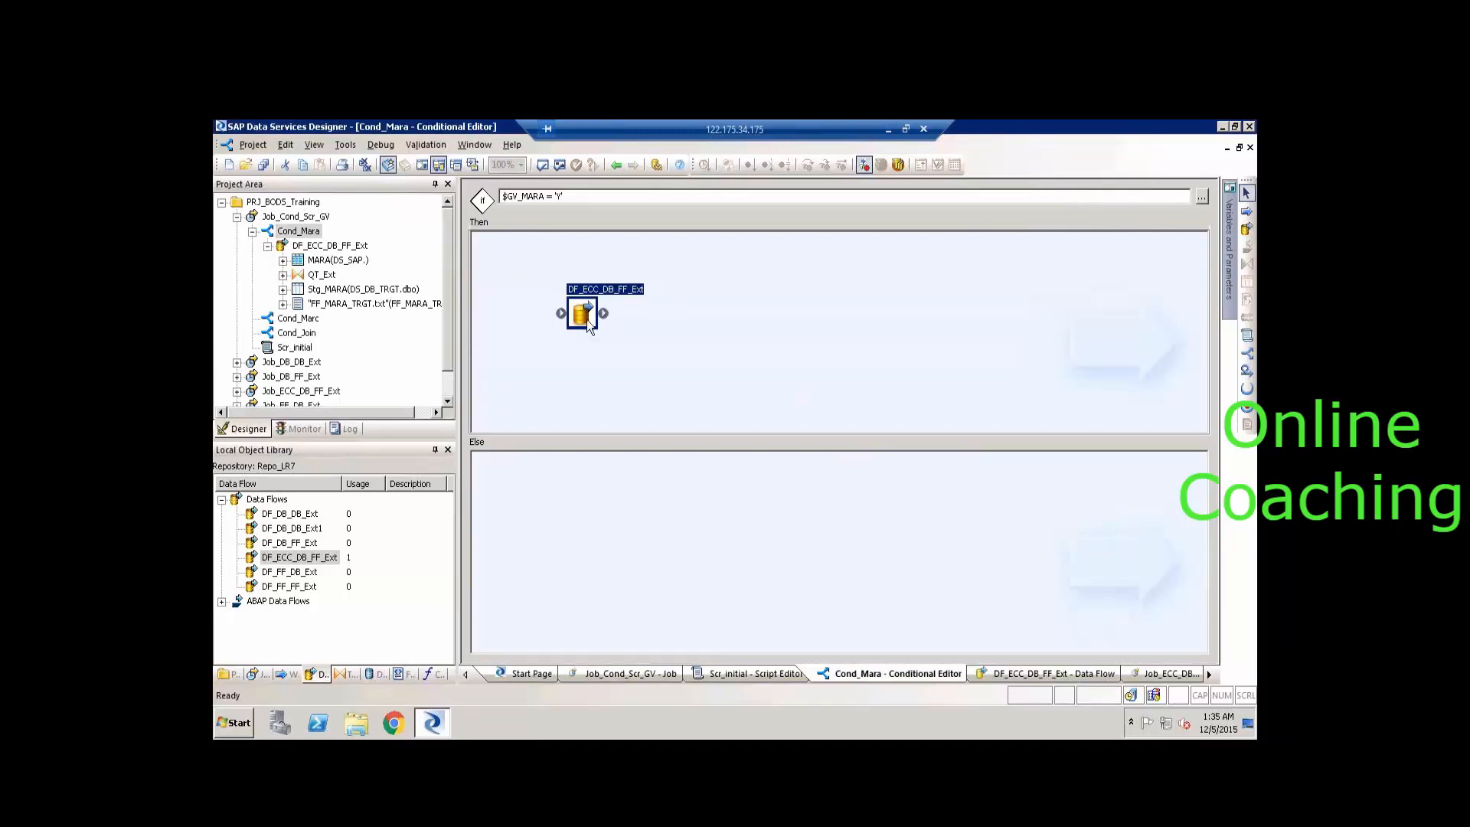
pyautogui.press('Delete')
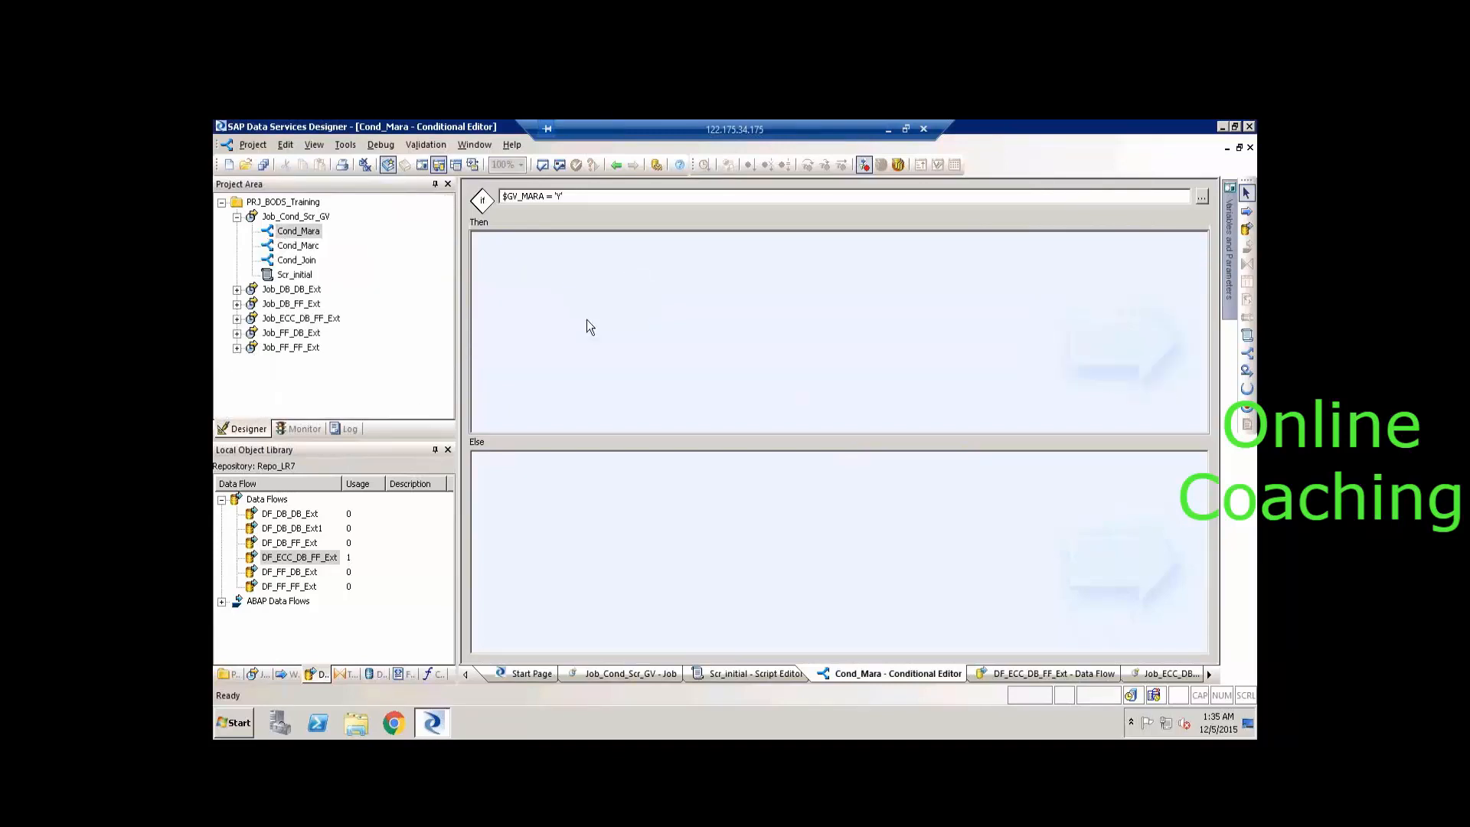
# Replicate the DF_ECC_DB_FF_Ext data flow under the name DF_MARA and place the copy in the Then branch of Cond_Mara.
pyautogui.click(328, 561)
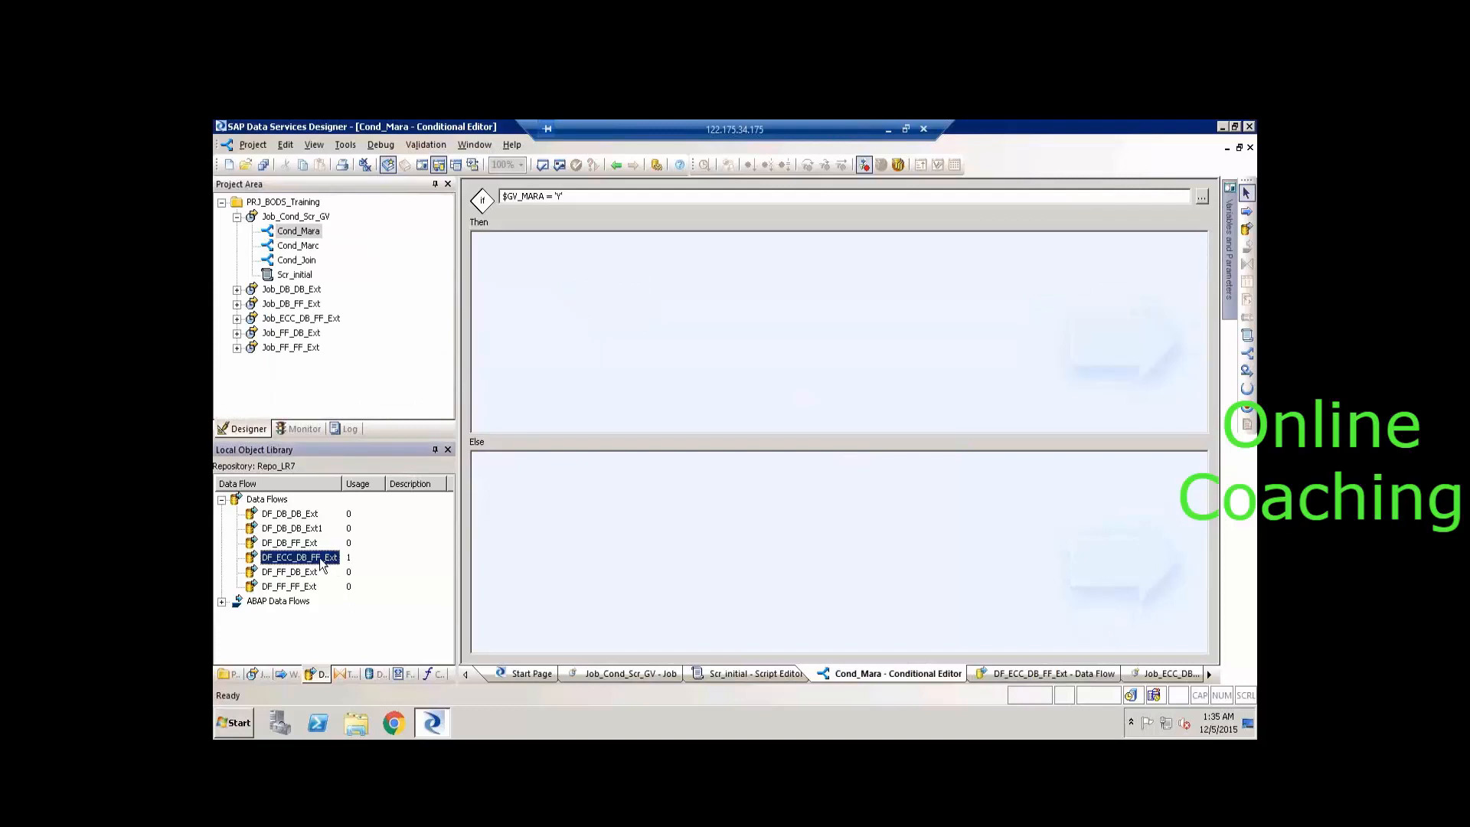
pyautogui.rightClick(322, 563)
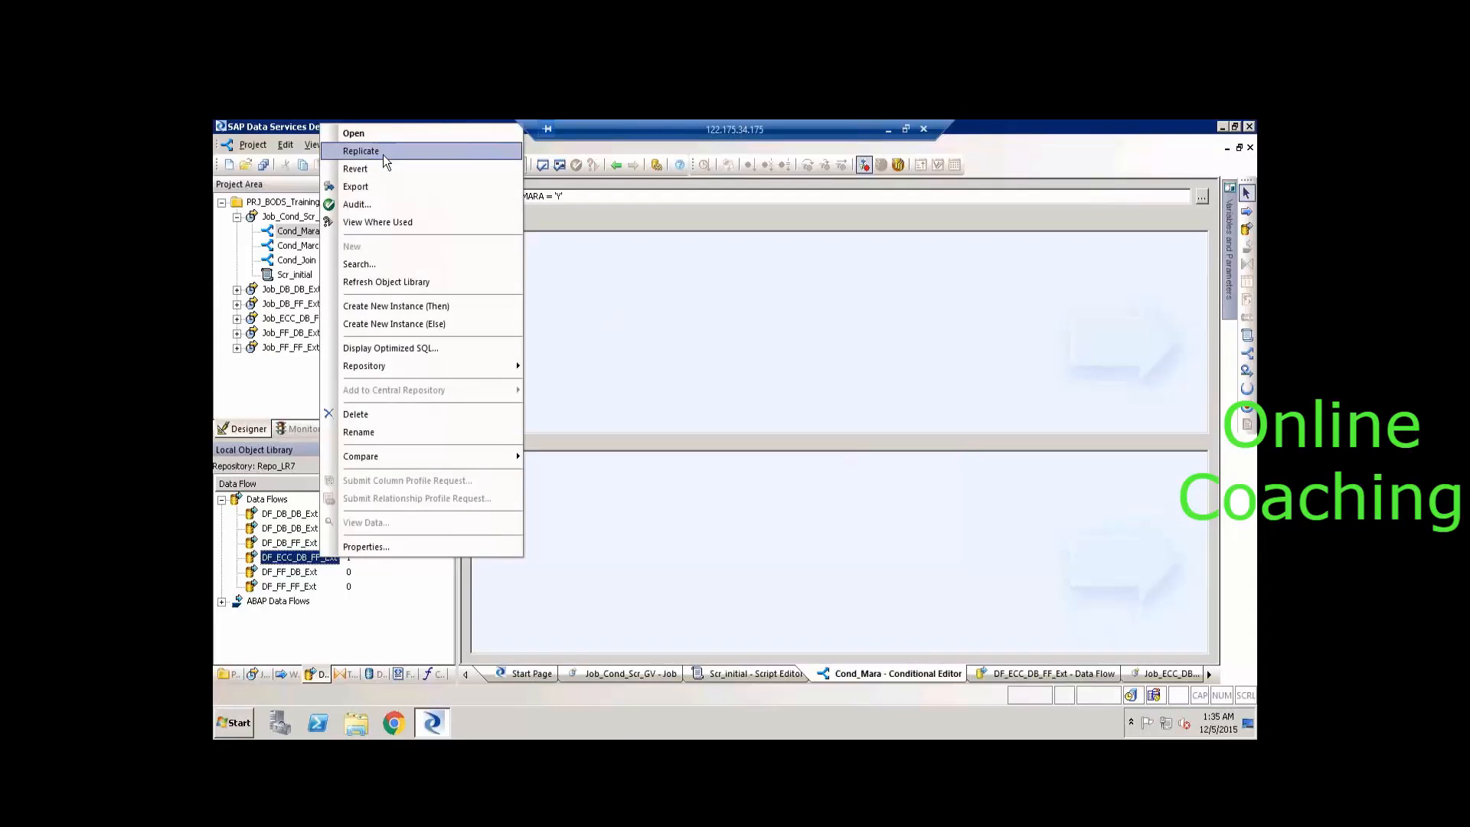
pyautogui.click(386, 159)
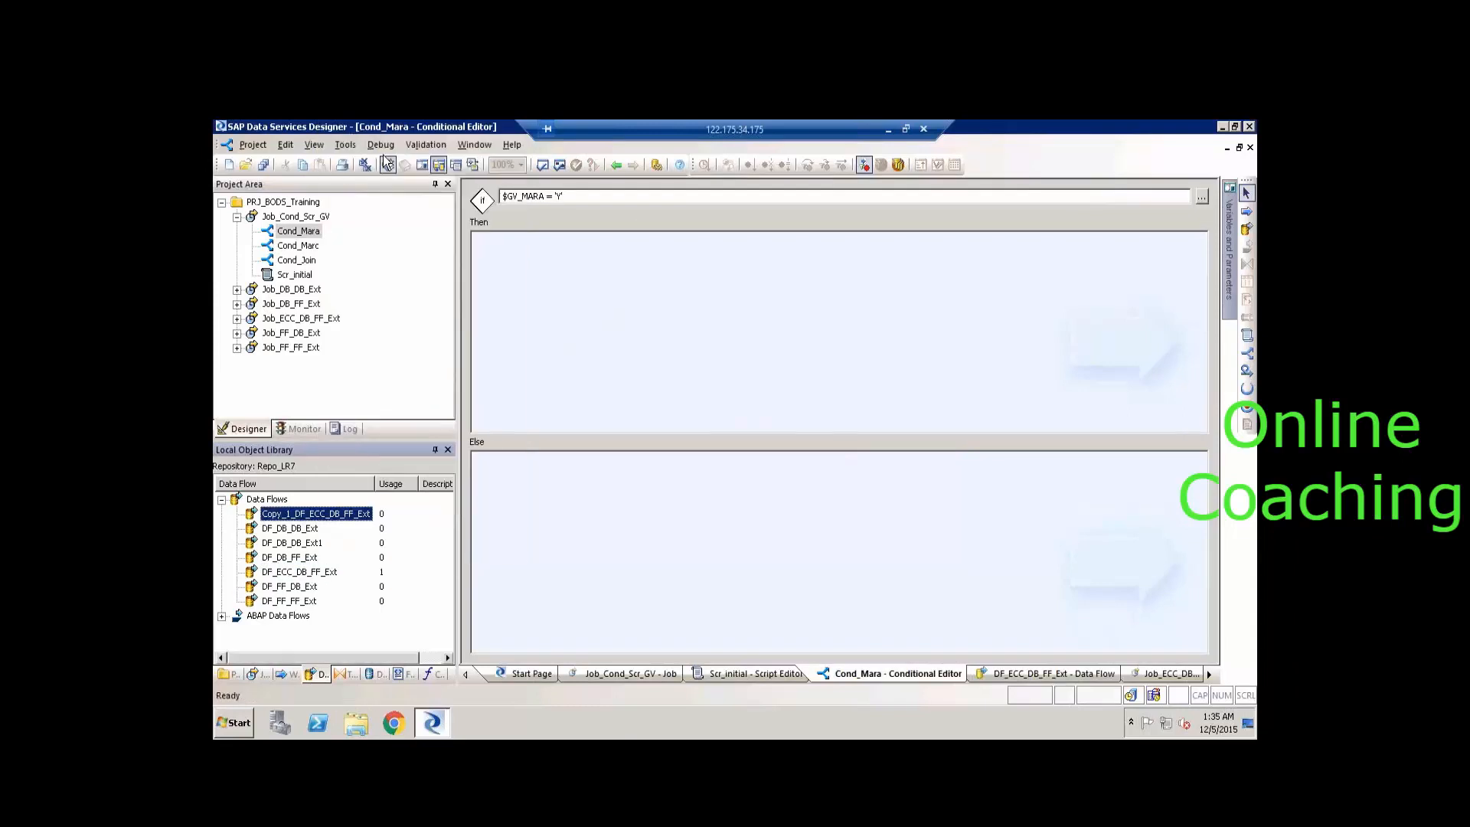
pyautogui.click(298, 520)
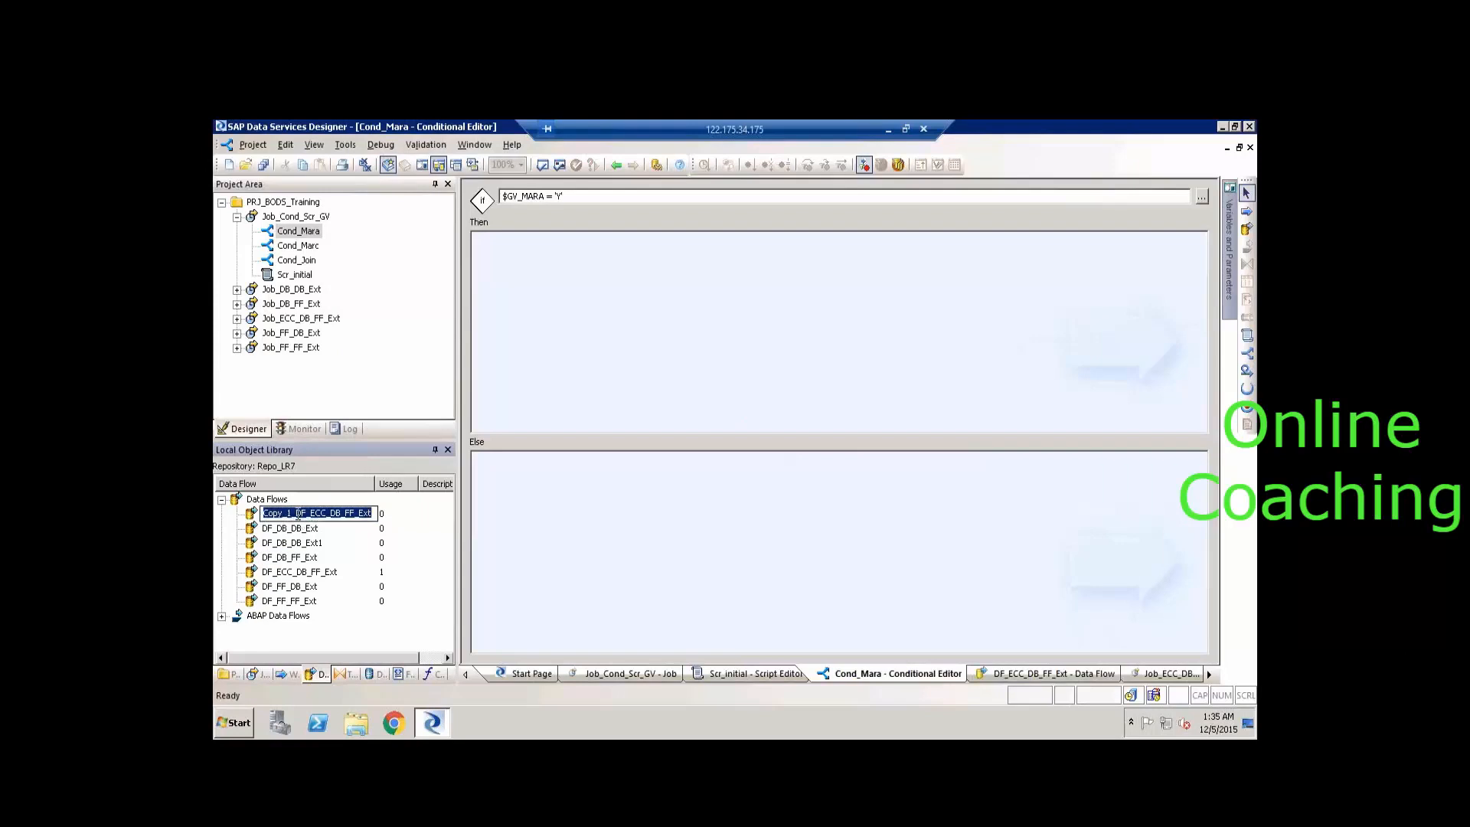
pyautogui.write('DF_MARA')
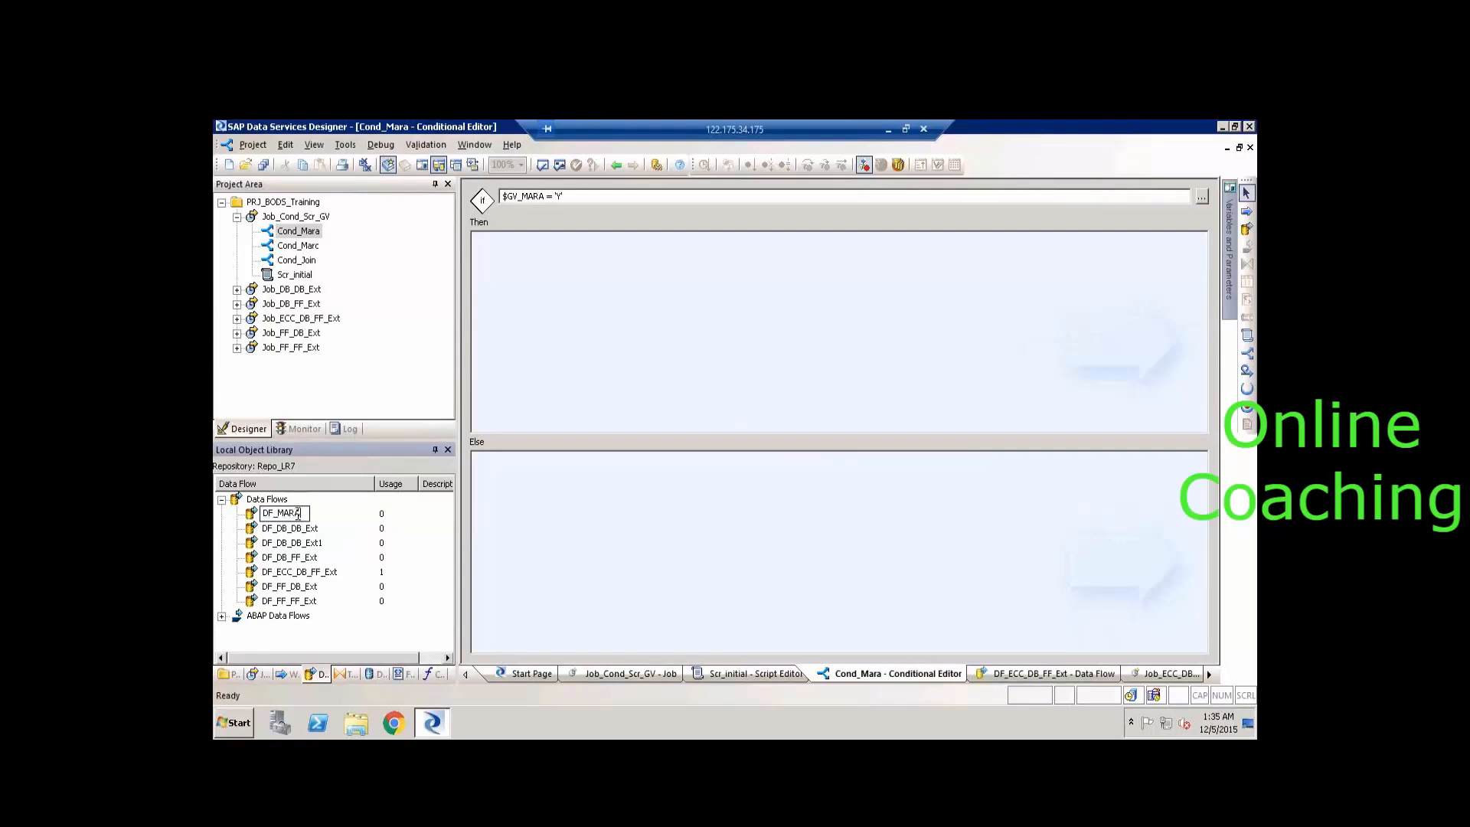
pyautogui.click(498, 577)
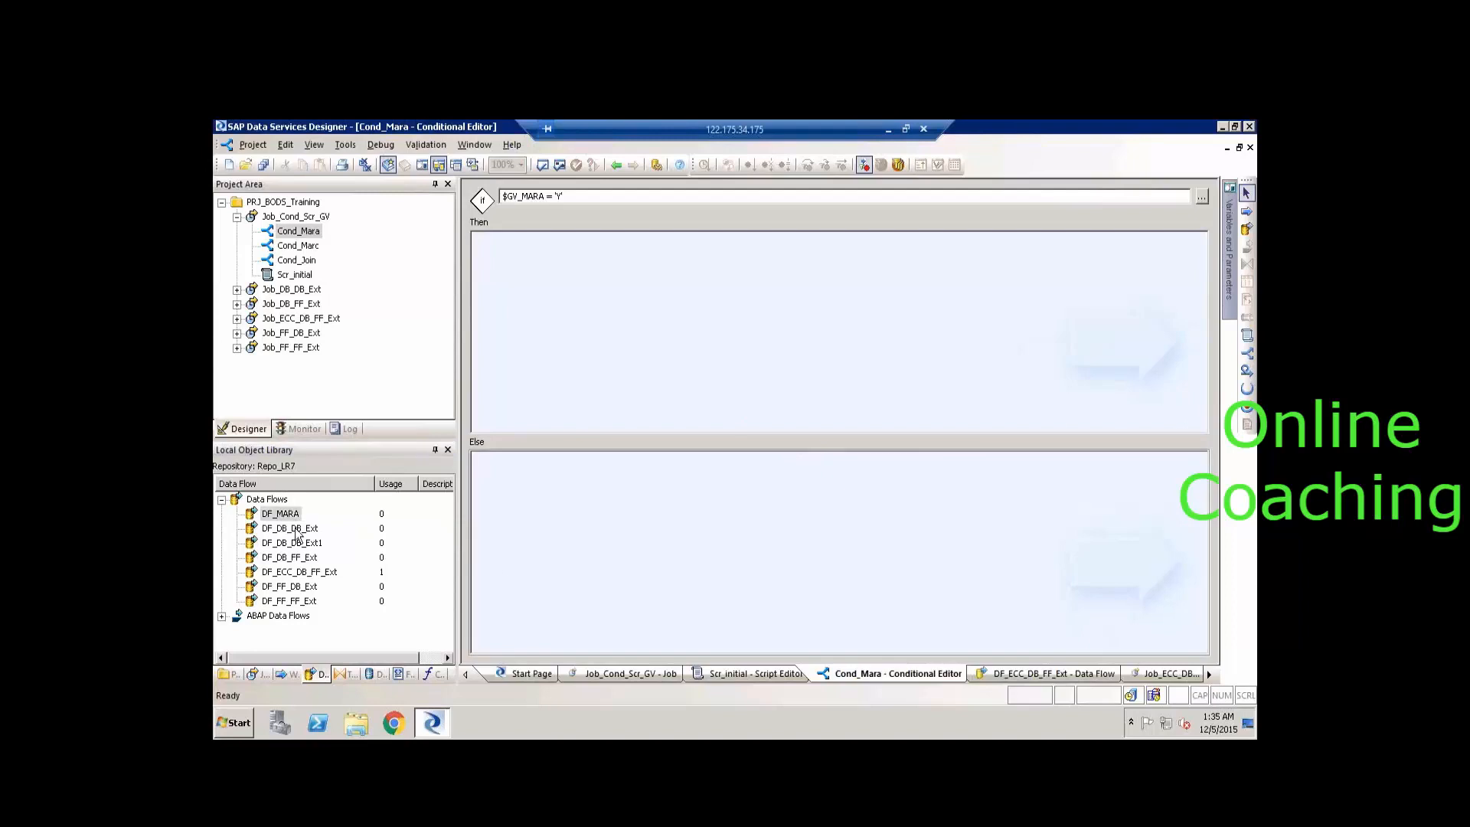
pyautogui.moveTo(289, 515); pyautogui.dragTo(580, 290)
pyautogui.click(628, 294)
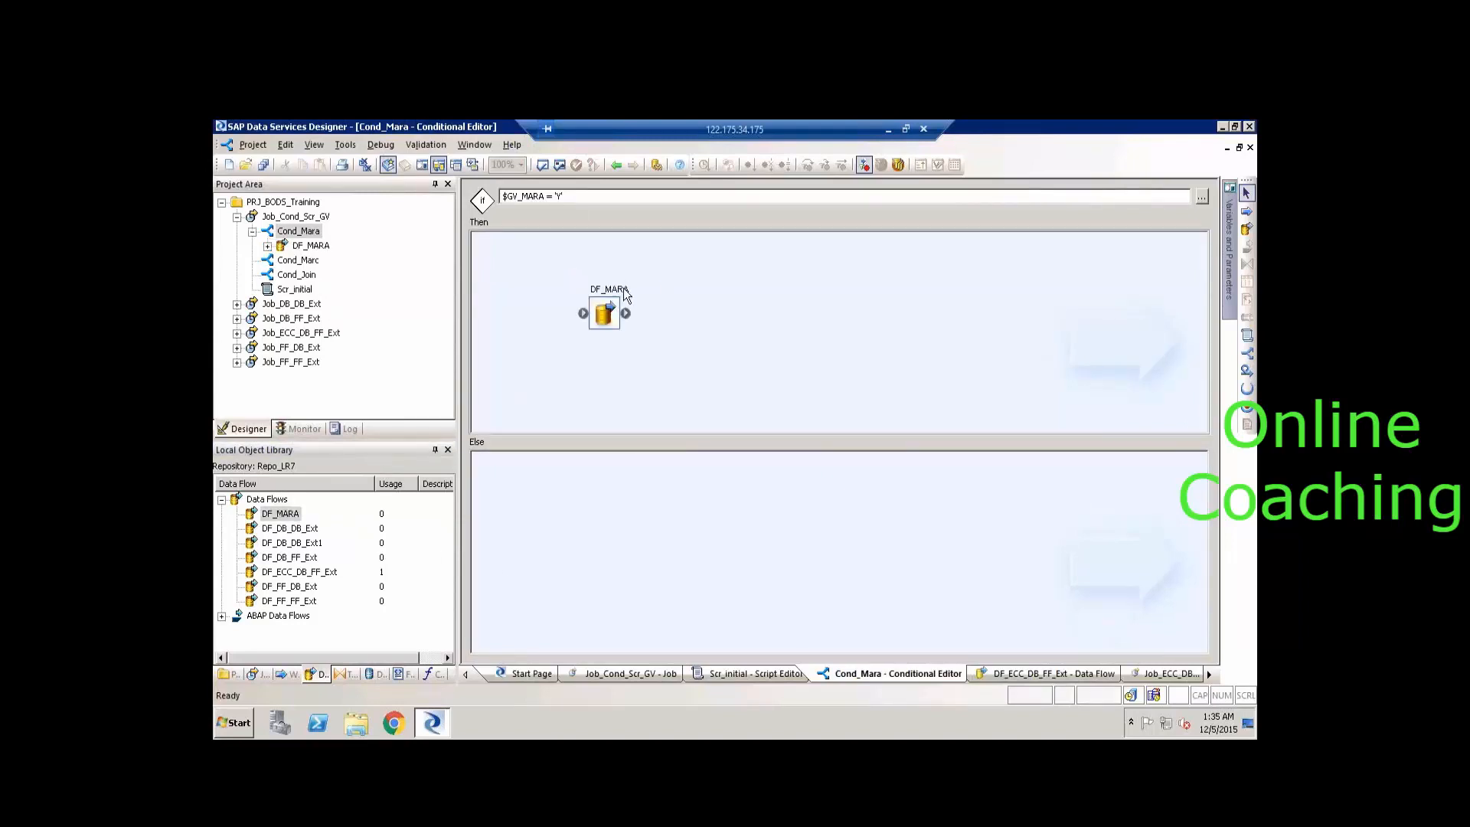
# Delete the FF_MARA_TRGT flat file target from the DF_MARA data flow and save all changed objects.
pyautogui.doubleClick(604, 310)
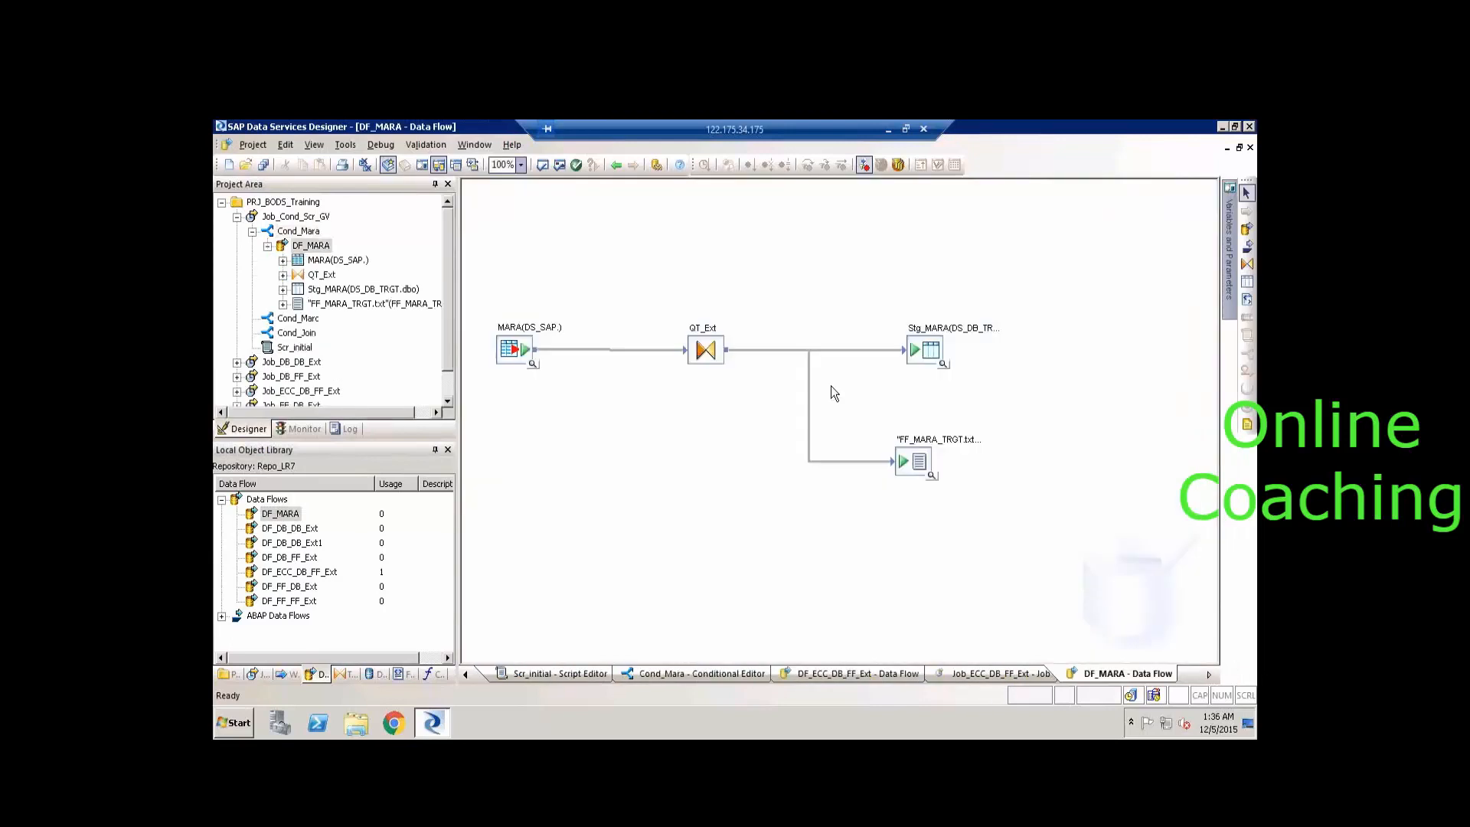
pyautogui.click(917, 462)
pyautogui.press('Delete')
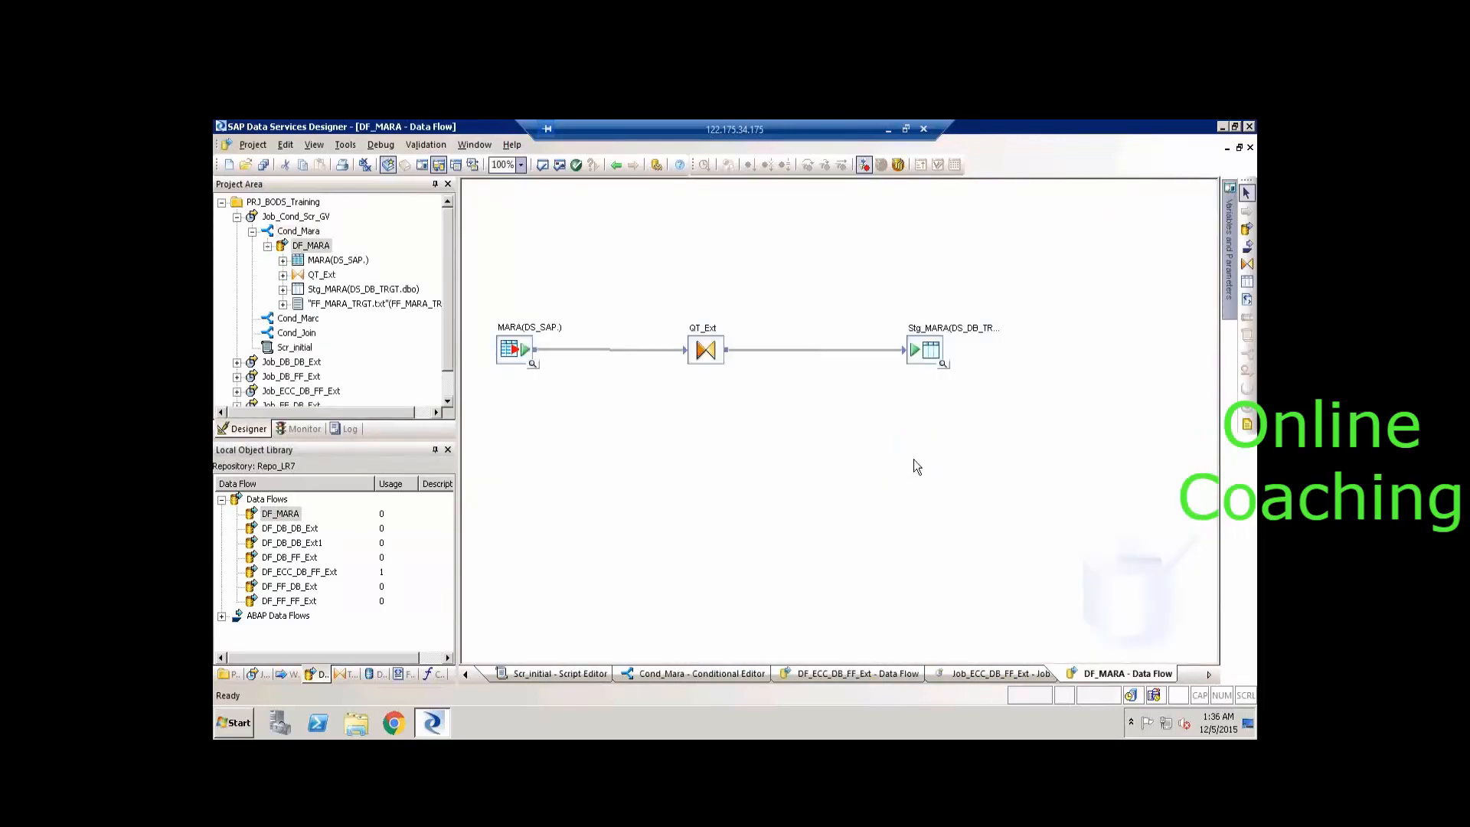
pyautogui.click(263, 165)
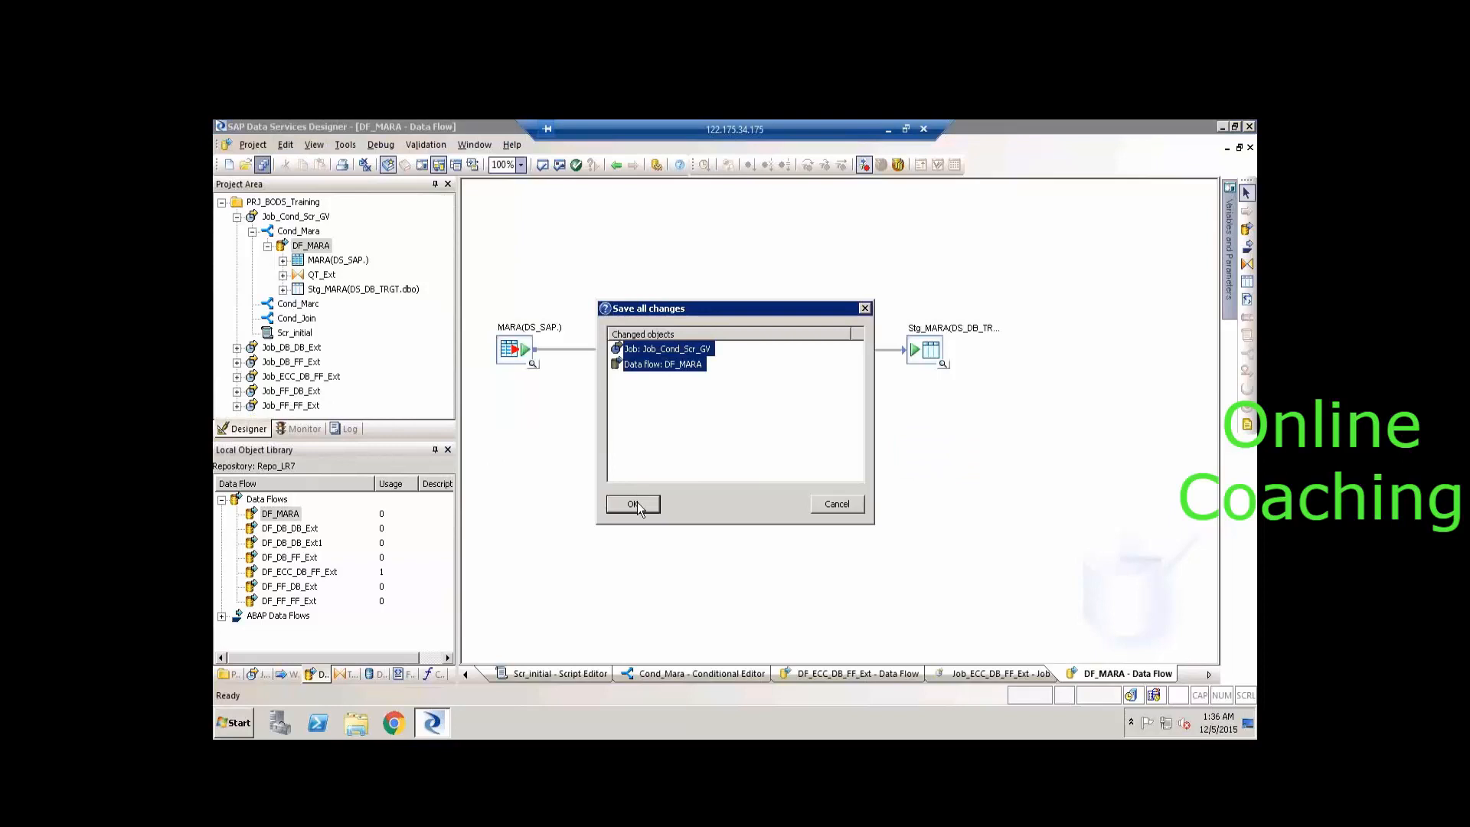
pyautogui.click(637, 503)
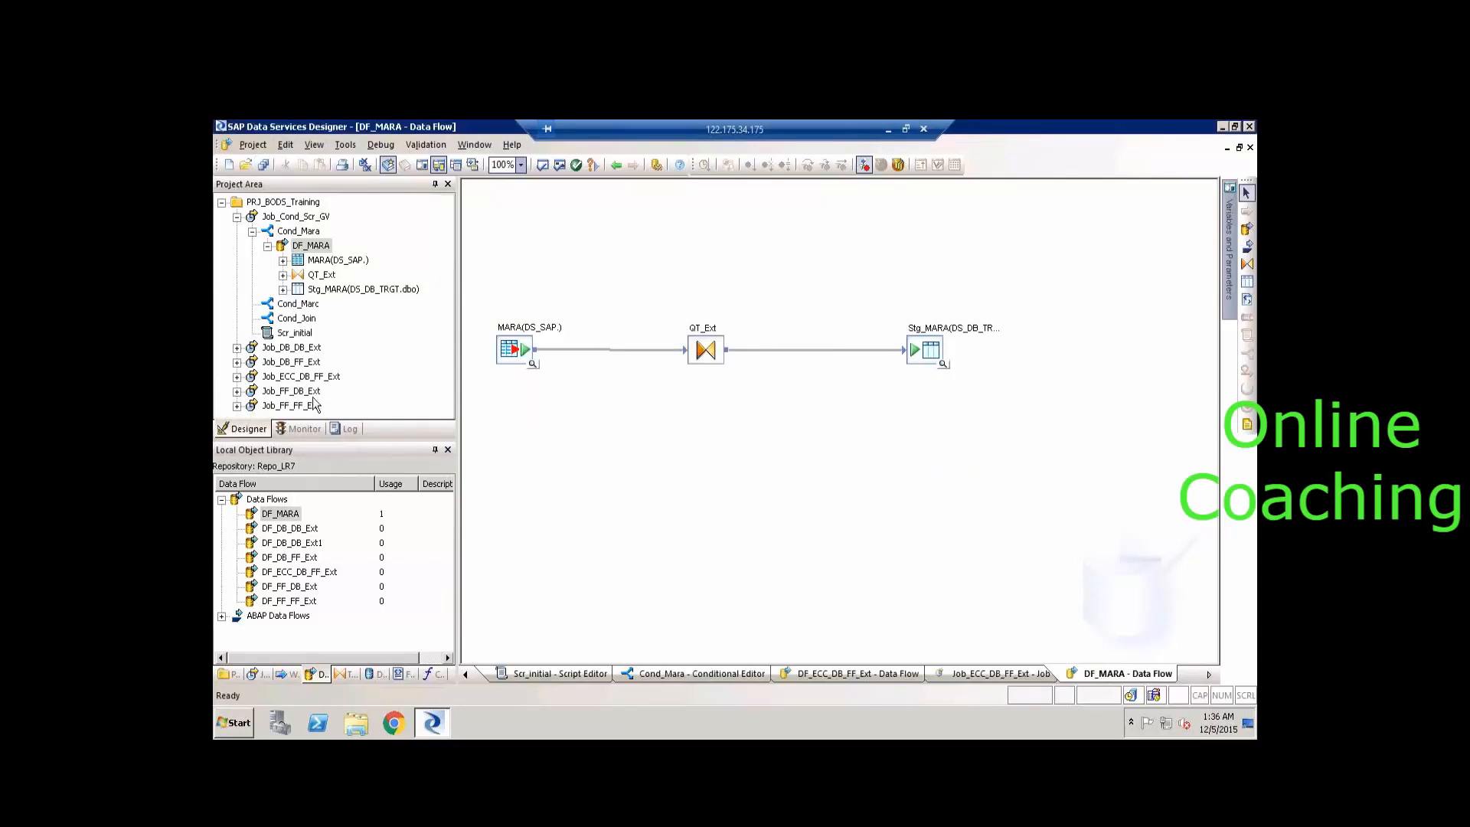
# Compare the original DF_ECC_DB_FF_Ext data flow in Job_ECC_DB_FF_Ext with the DF_MARA copy inside Cond_Mara.
pyautogui.click(304, 376)
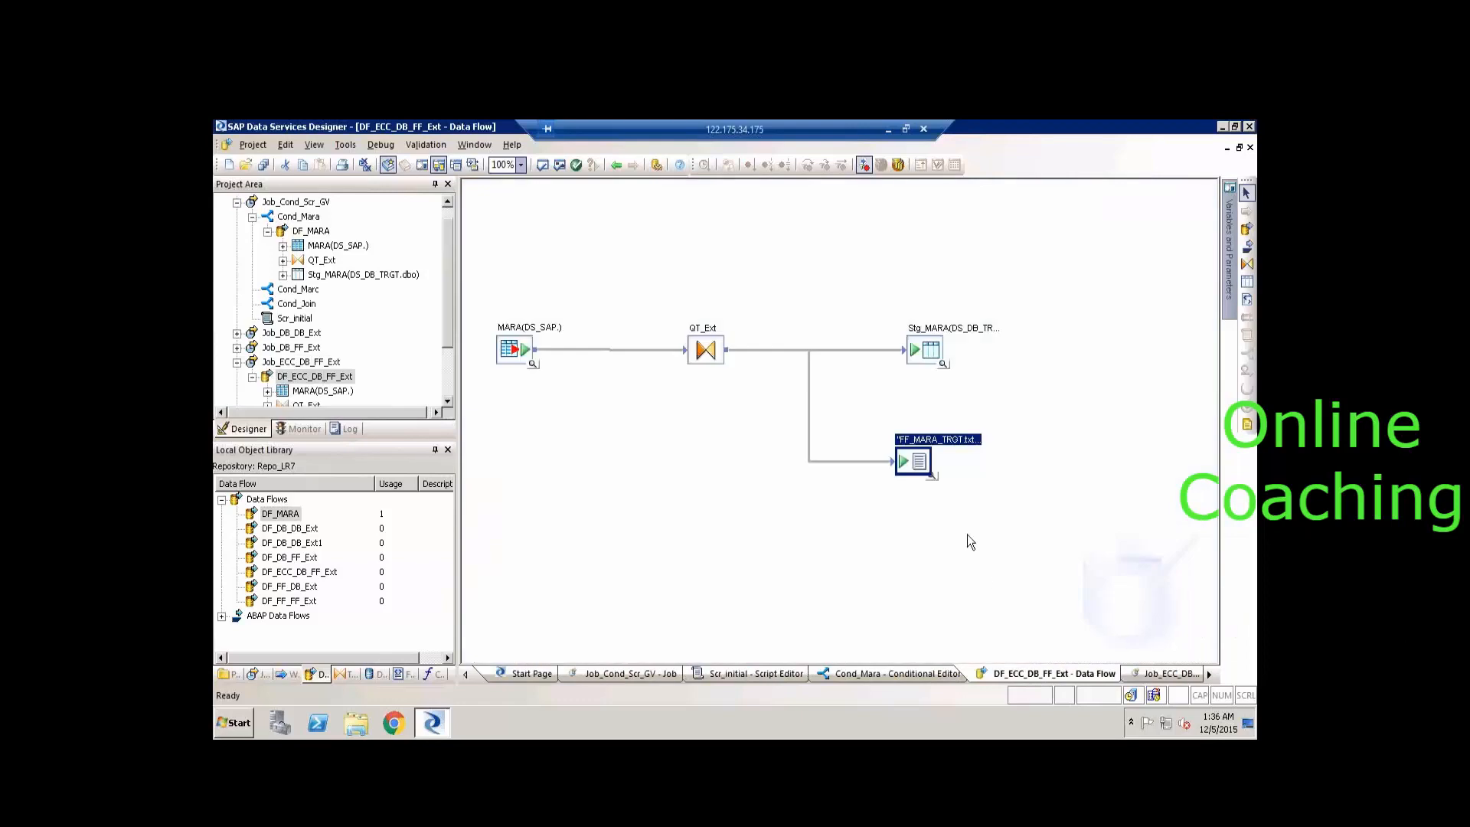
pyautogui.click(307, 203)
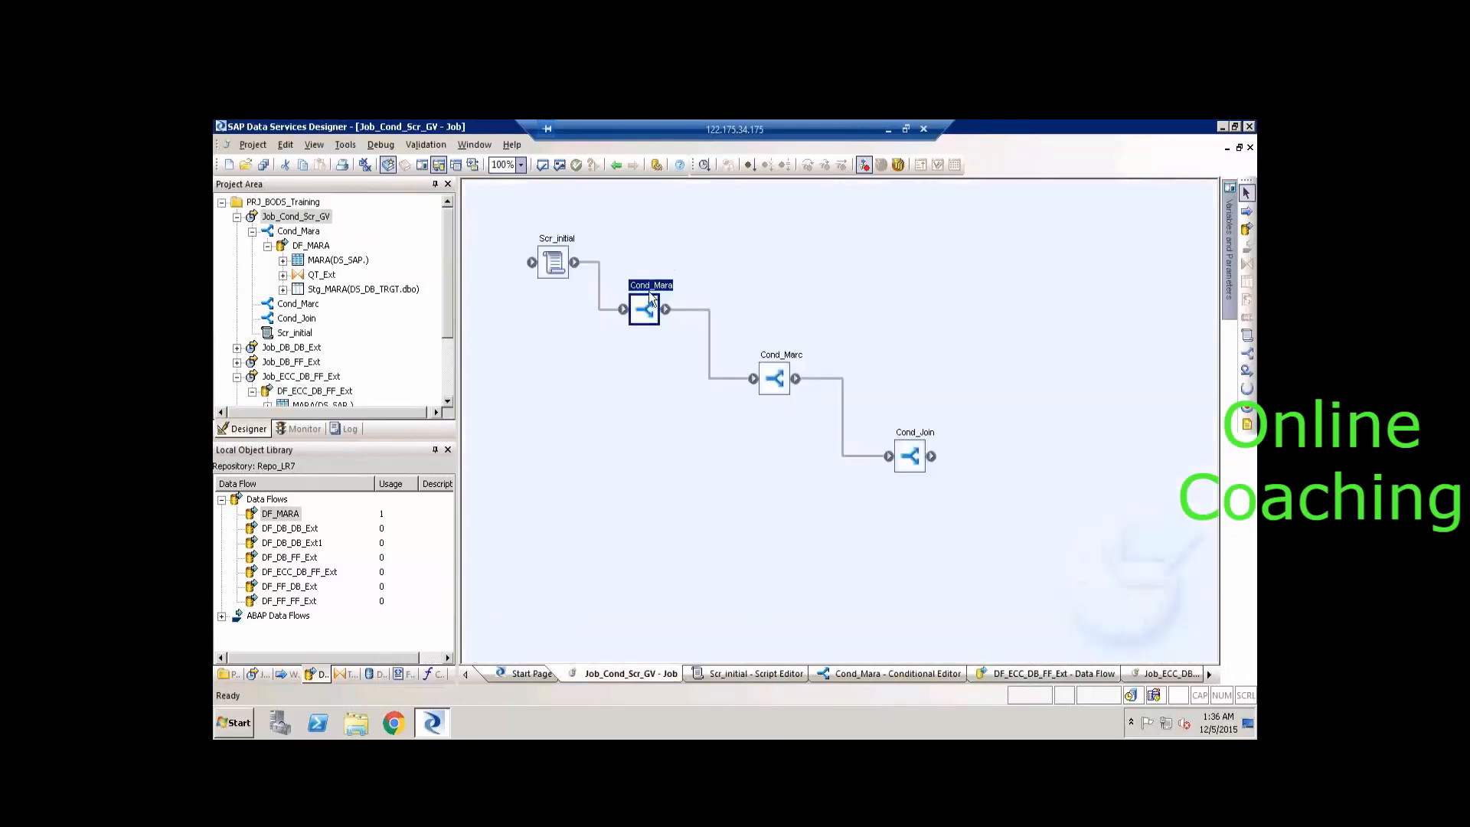
pyautogui.doubleClick(647, 306)
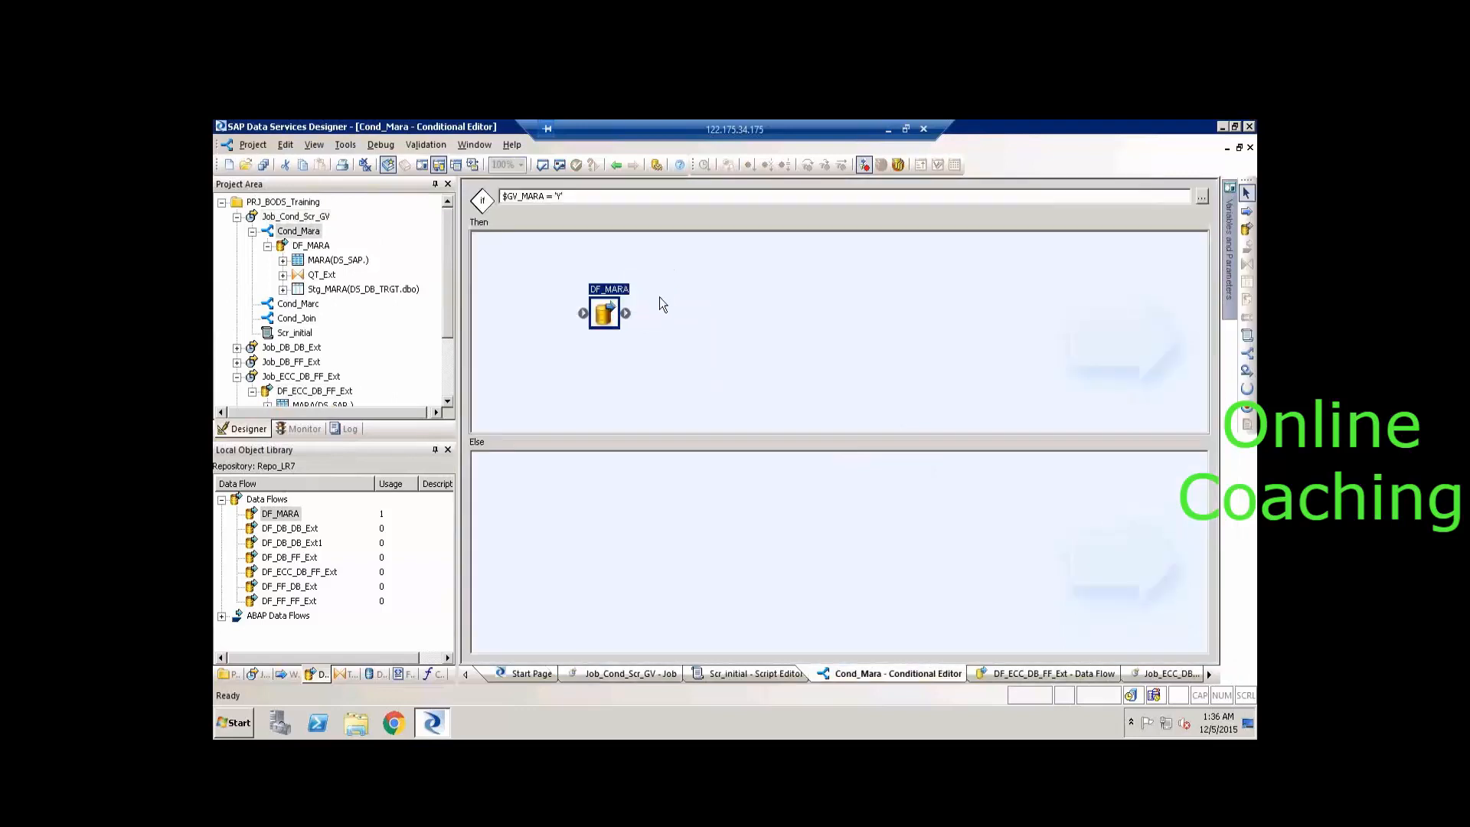
pyautogui.doubleClick(612, 301)
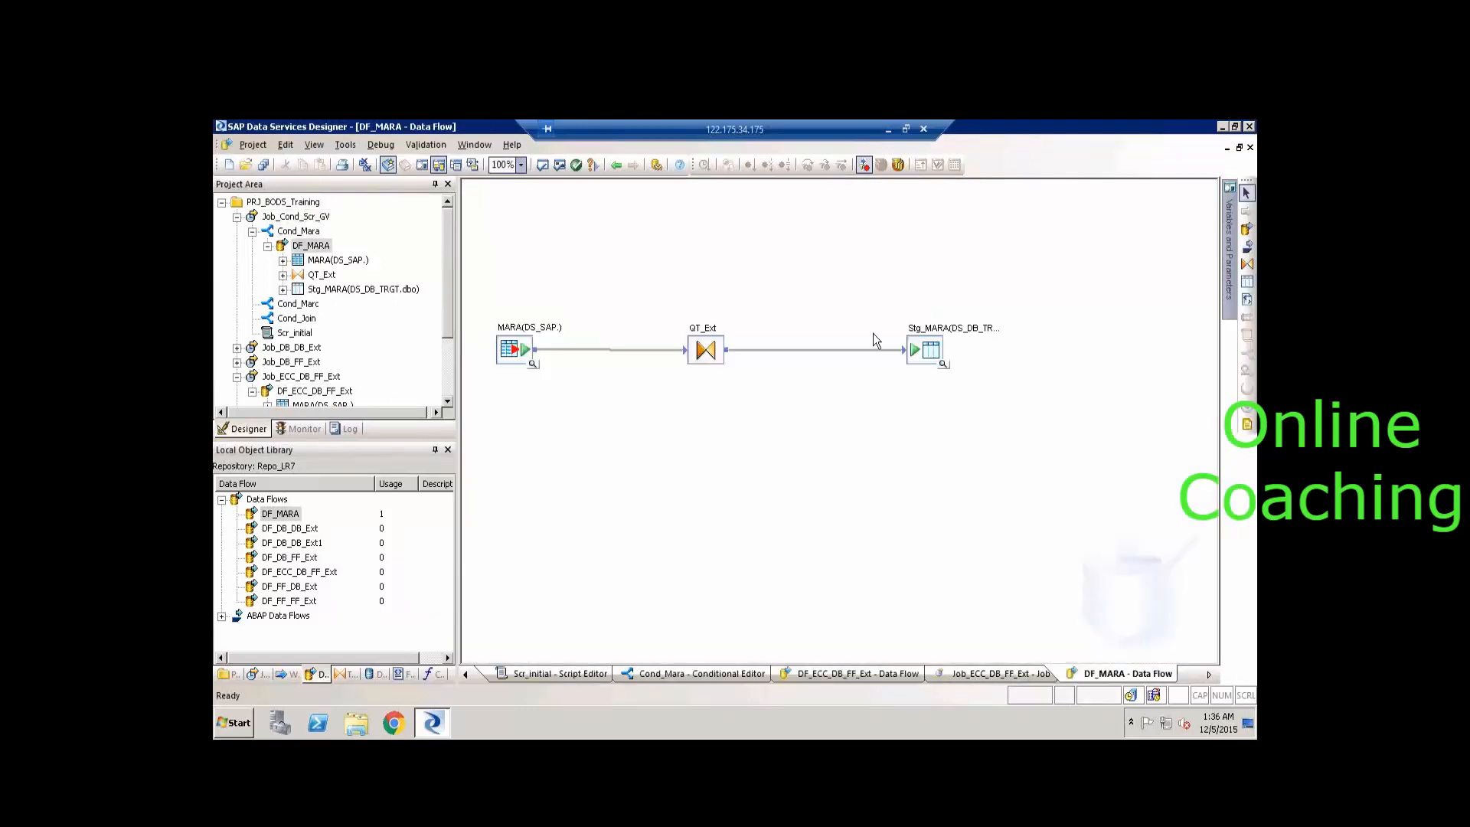
# Map the VPSTA column from MARA into the output of DF_MARA's QT_Ext query and review its WHERE condition.
pyautogui.doubleClick(708, 337)
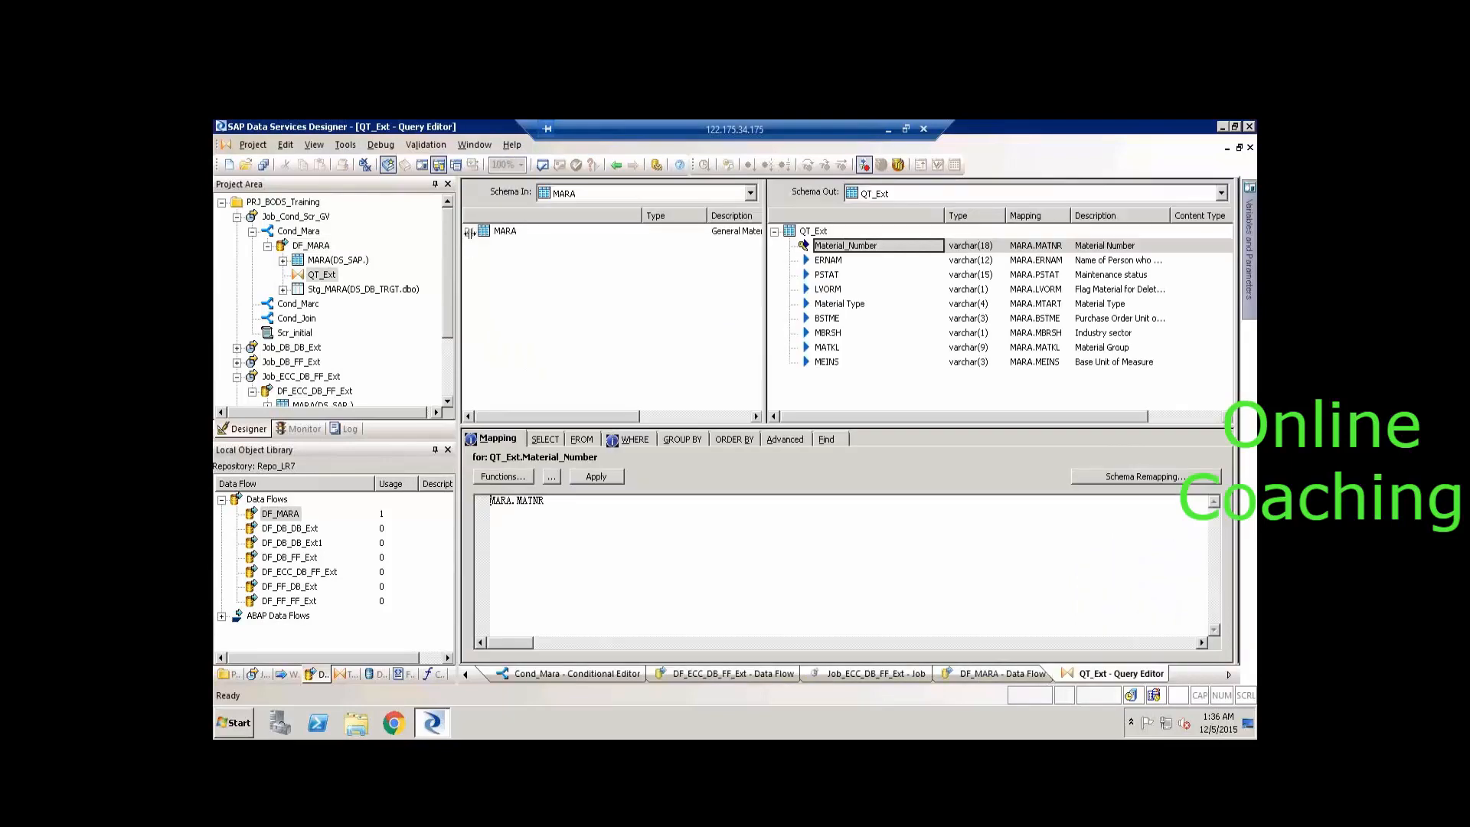
pyautogui.click(469, 231)
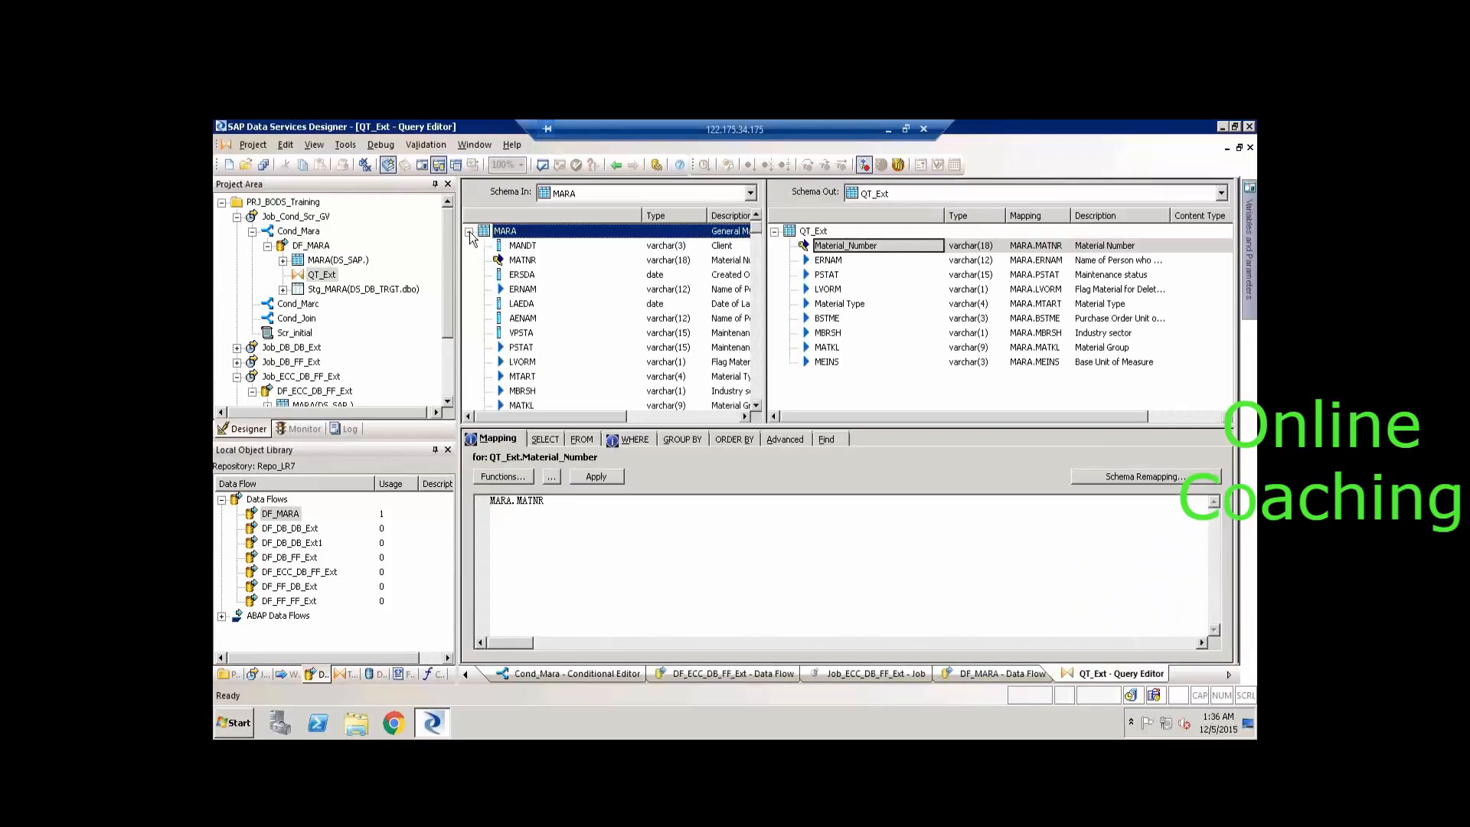
pyautogui.click(526, 332)
pyautogui.moveTo(834, 397)
pyautogui.mouseDown()
pyautogui.moveTo(846, 395)
pyautogui.moveTo(830, 383)
pyautogui.mouseUp()
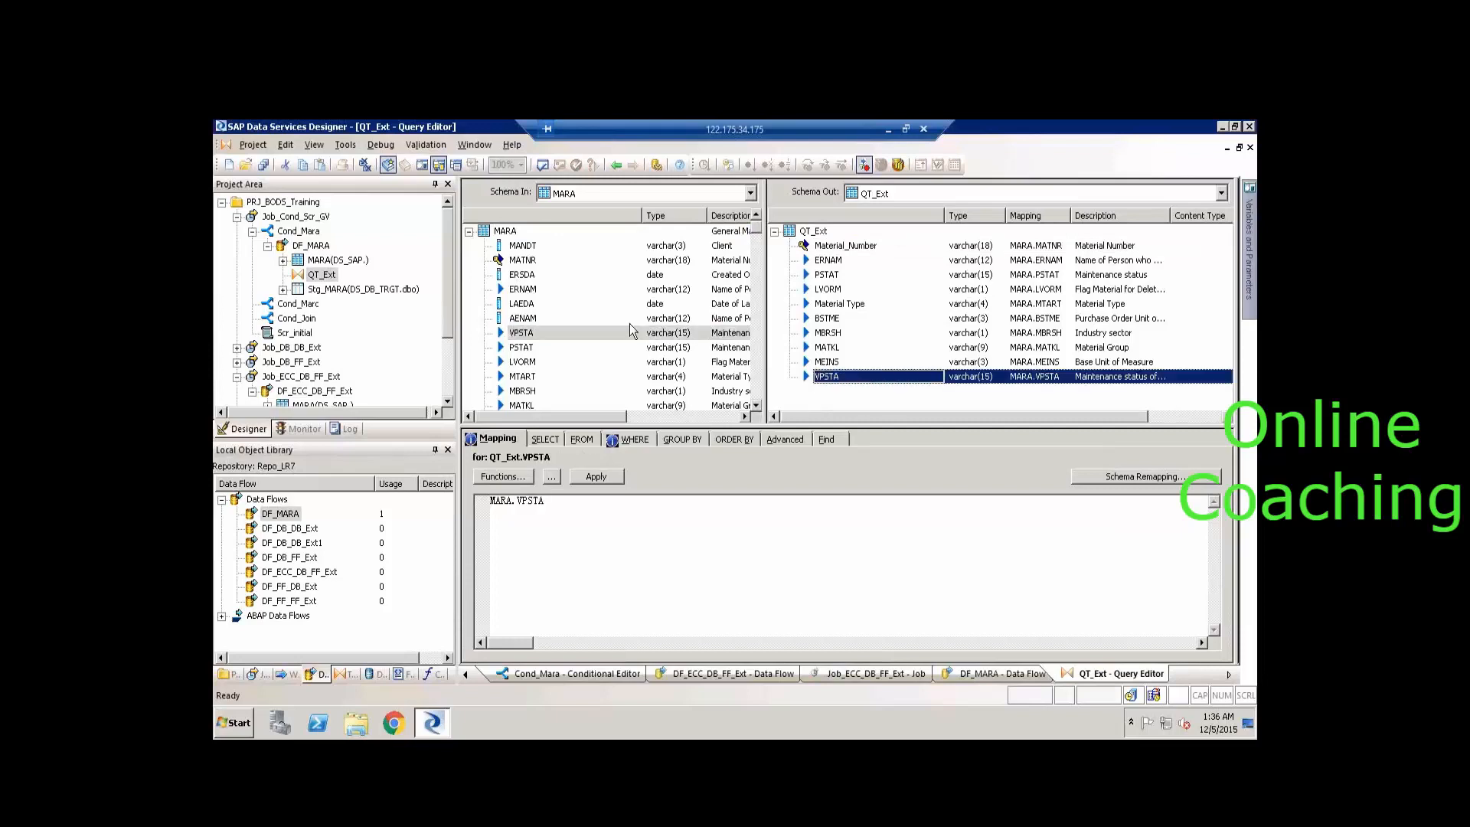
pyautogui.click(640, 444)
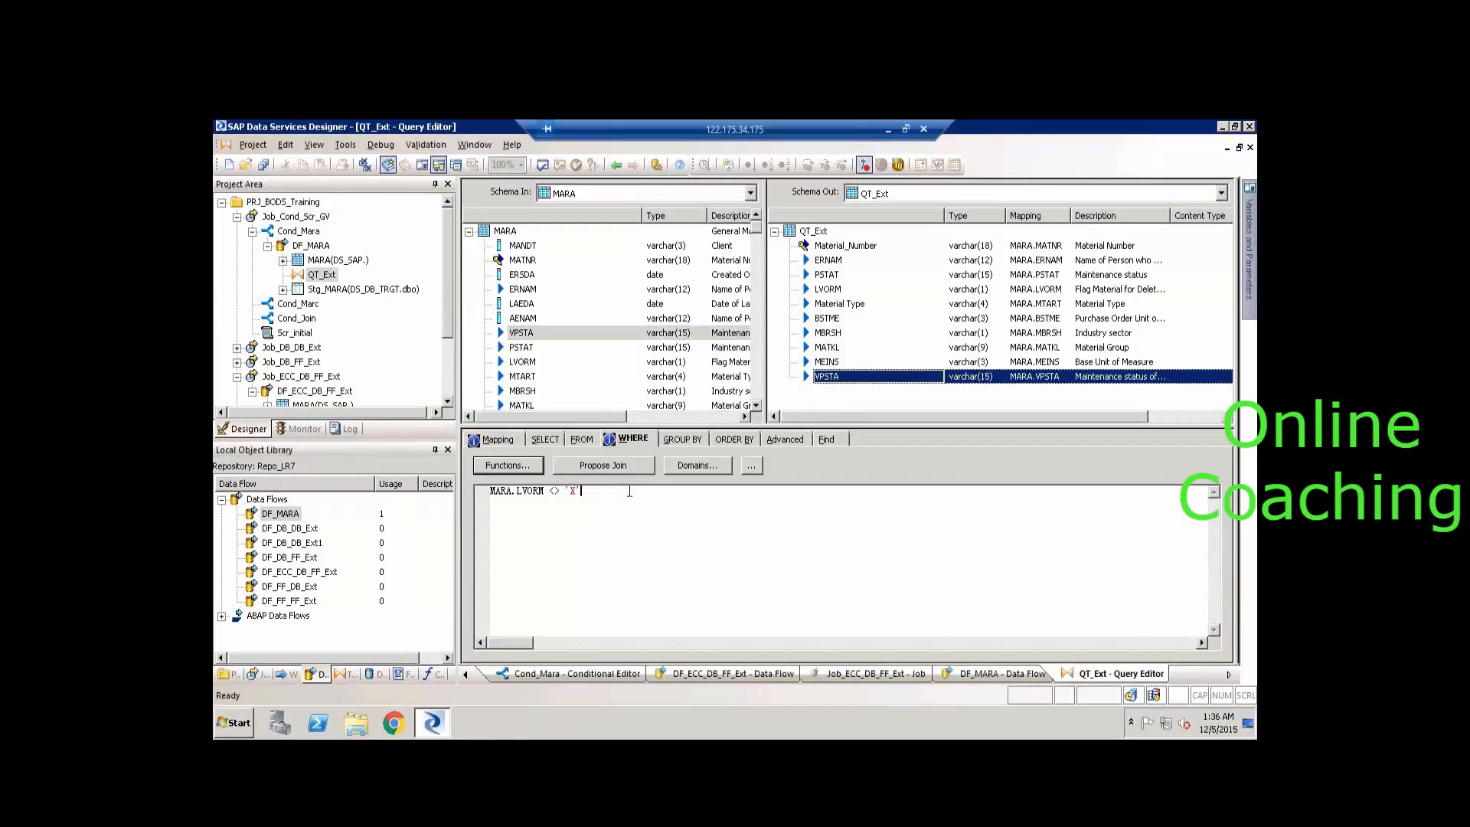
pyautogui.click(615, 165)
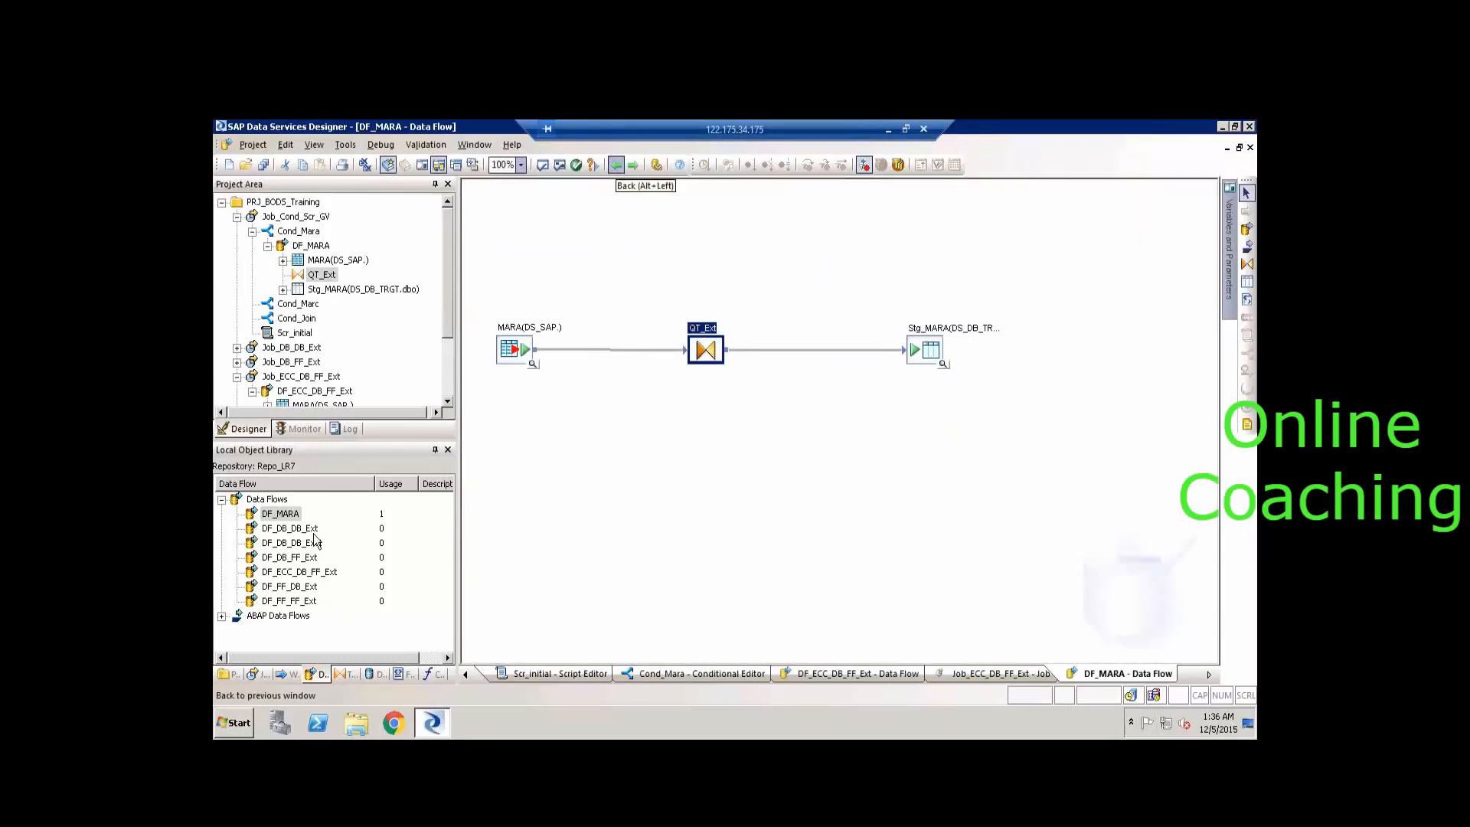
pyautogui.click(287, 576)
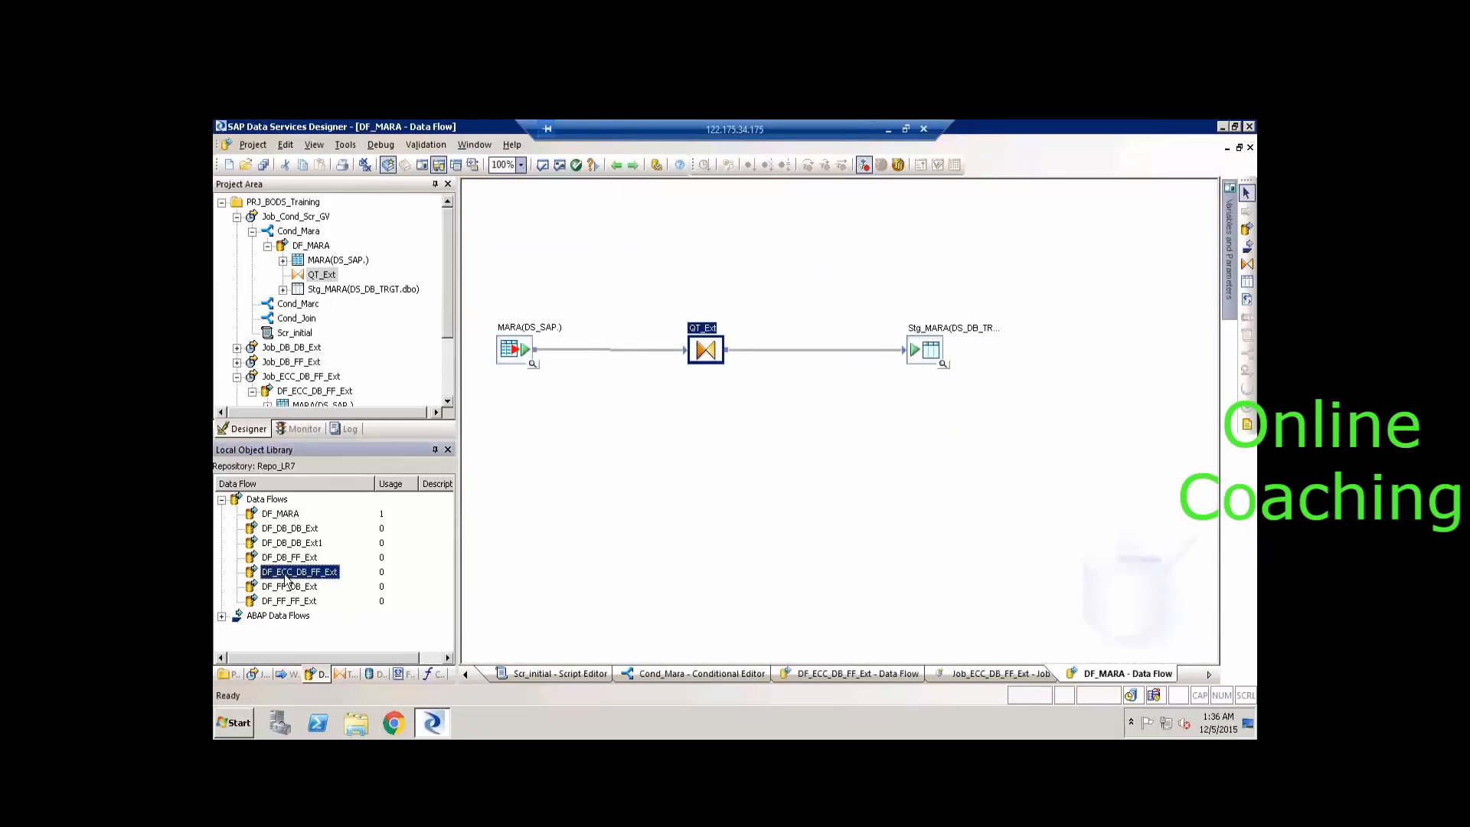
pyautogui.rightClick(286, 580)
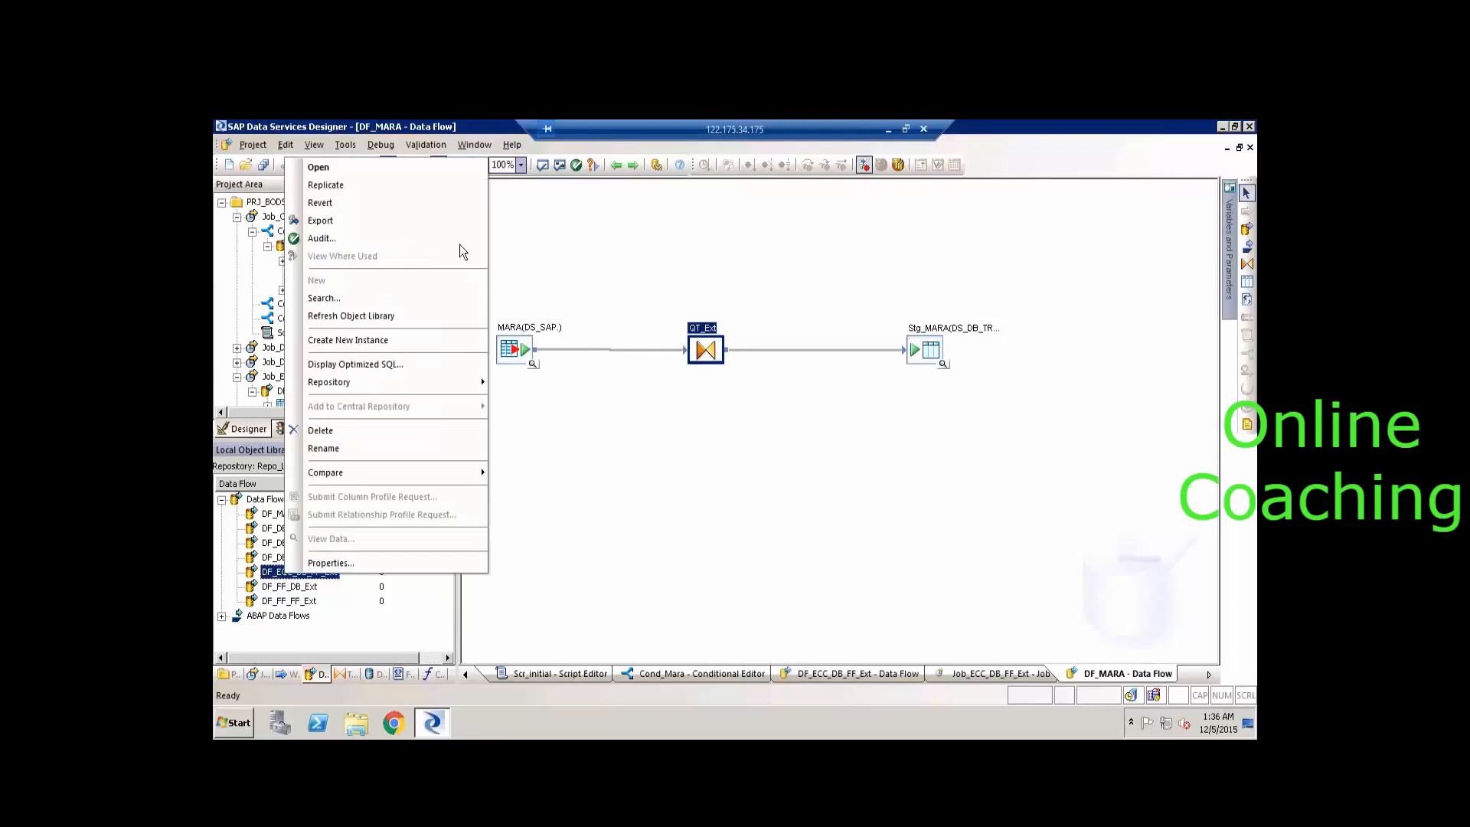
pyautogui.click(608, 265)
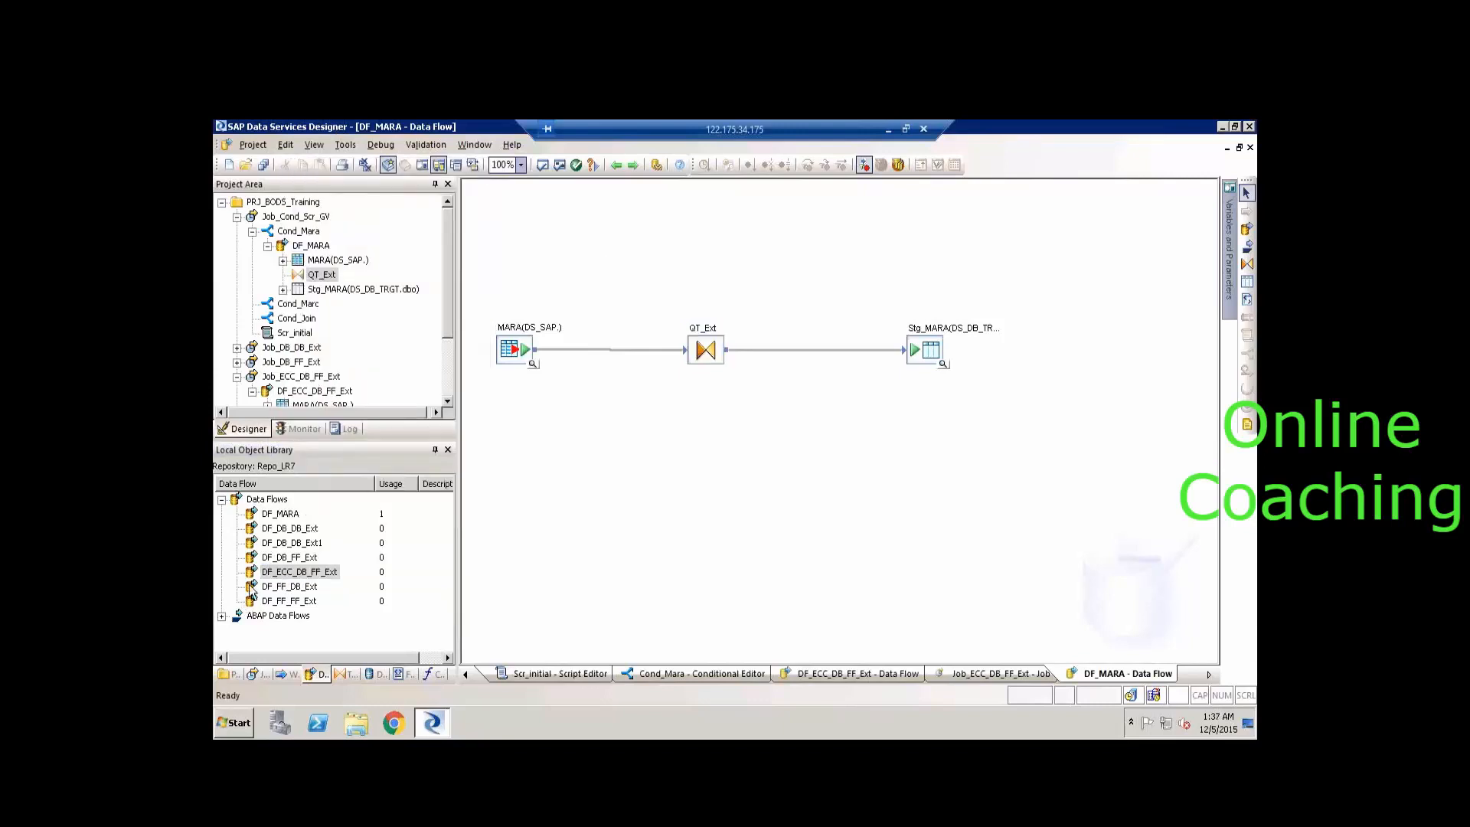
pyautogui.click(285, 515)
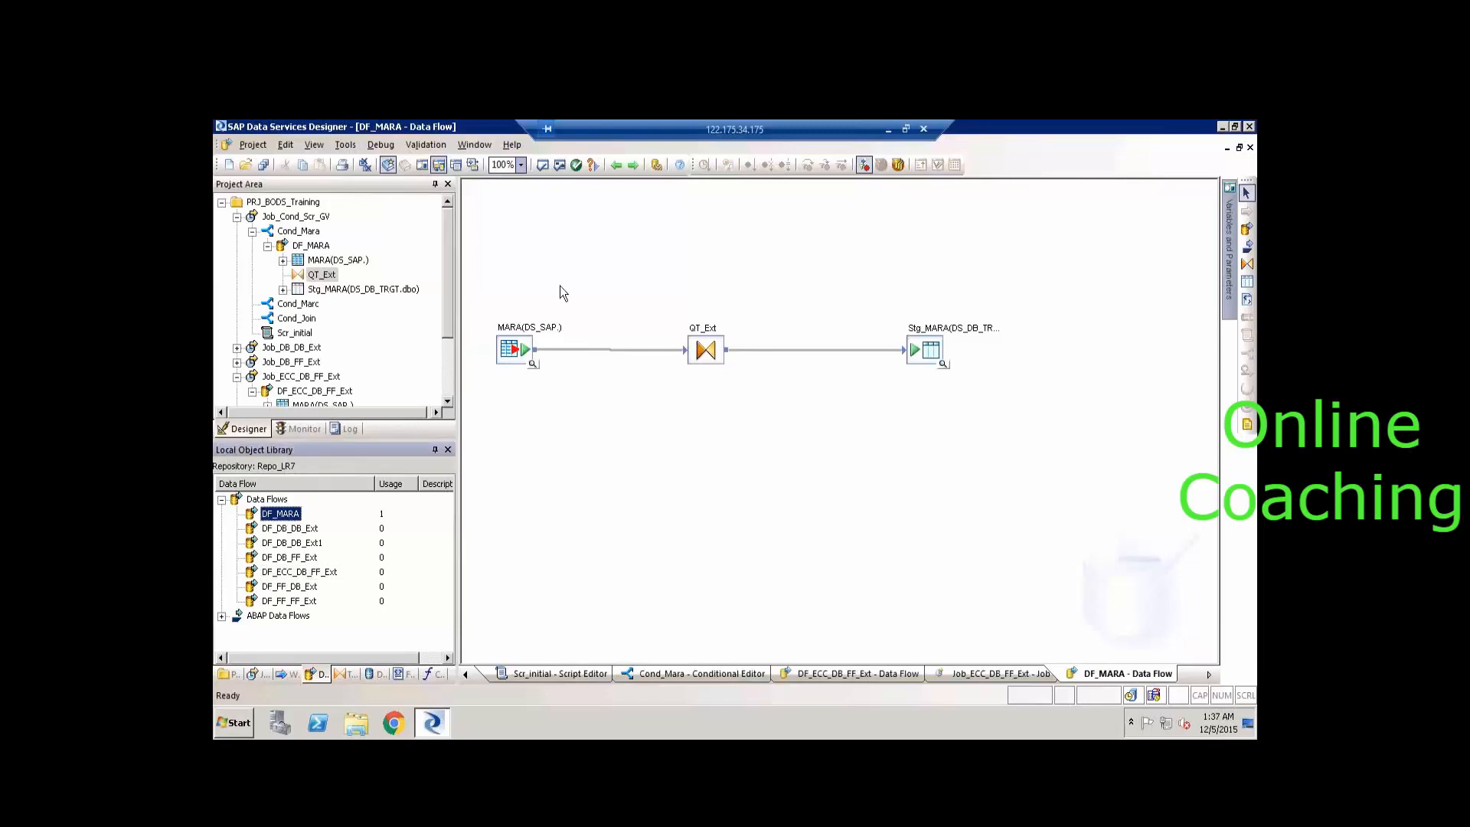
pyautogui.click(611, 271)
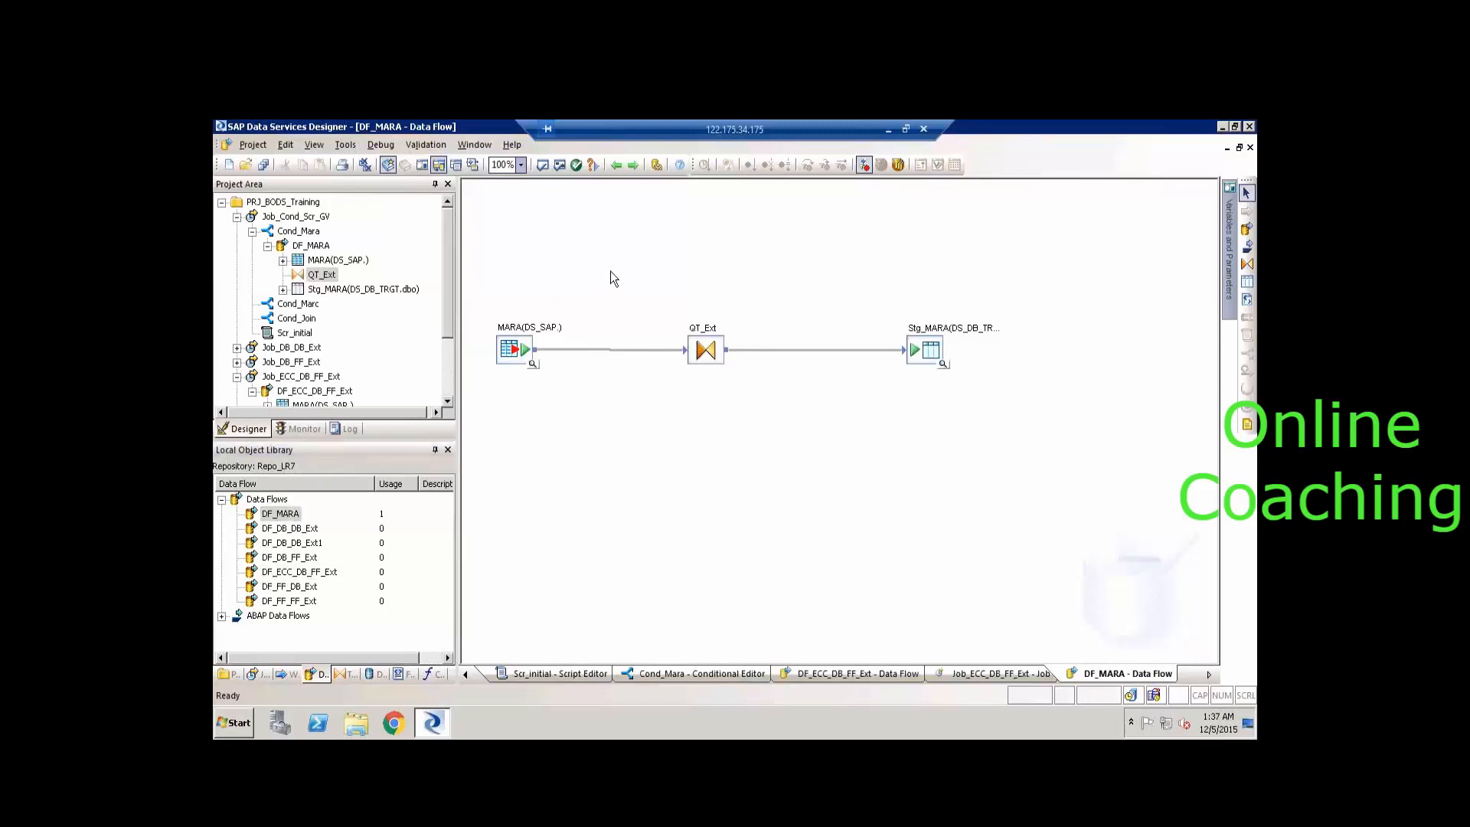
# Add a script named Scr_Print to the Else branch of Cond_Mara.
pyautogui.click(615, 173)
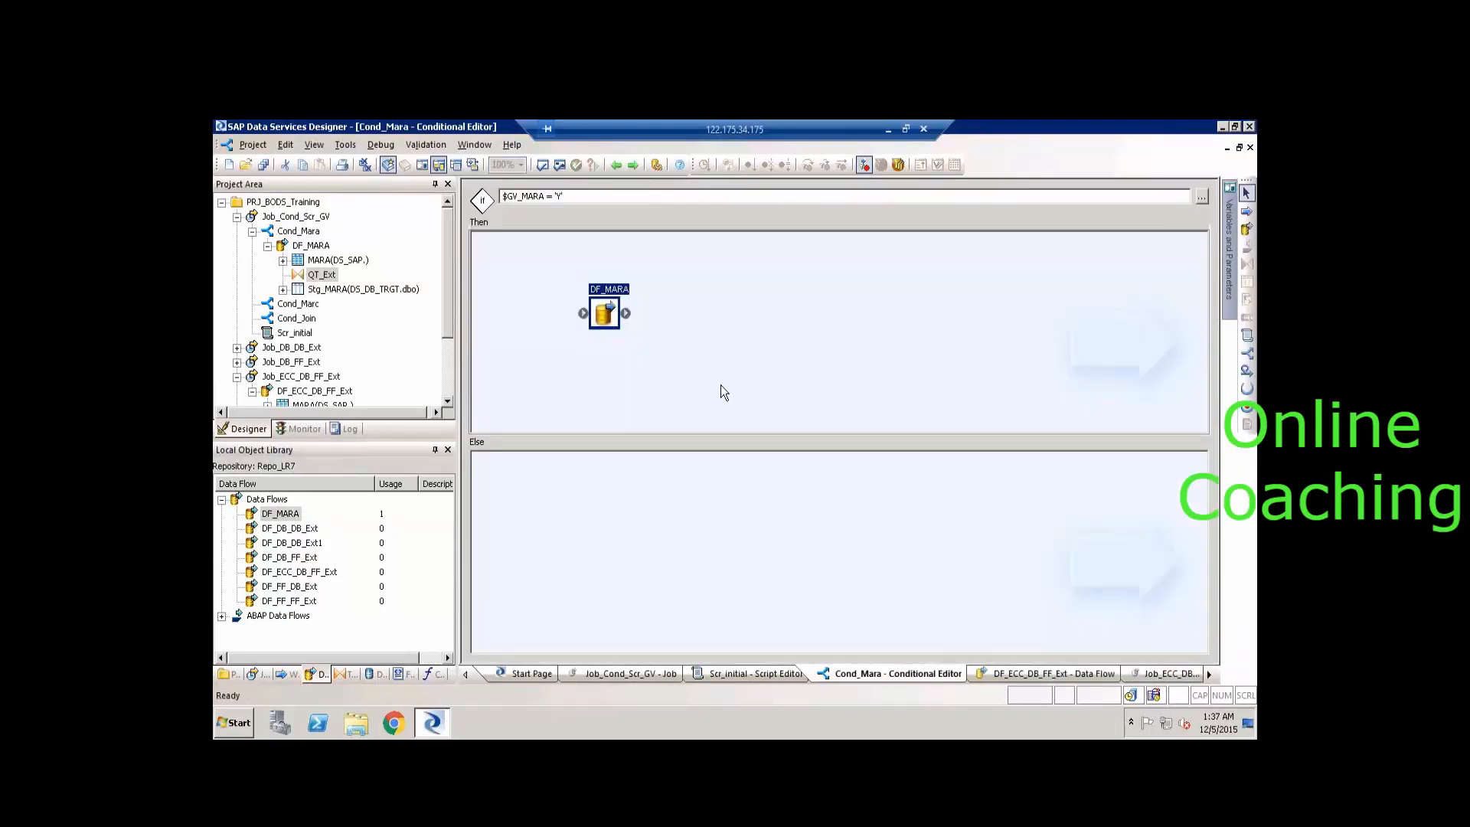
pyautogui.click(1246, 335)
pyautogui.click(625, 515)
pyautogui.write('Scr_')
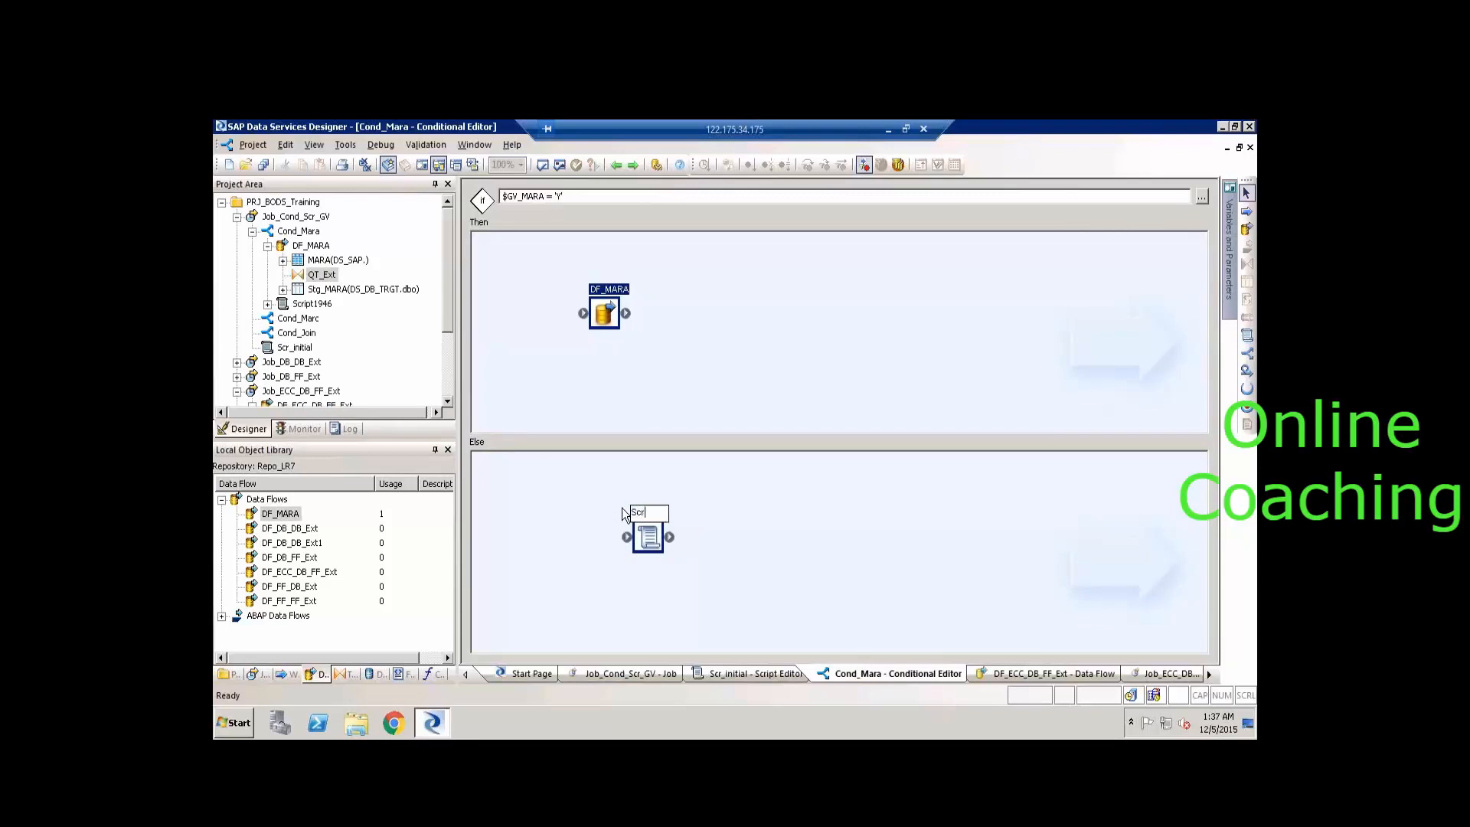
pyautogui.write('Print')
pyautogui.press('Return')
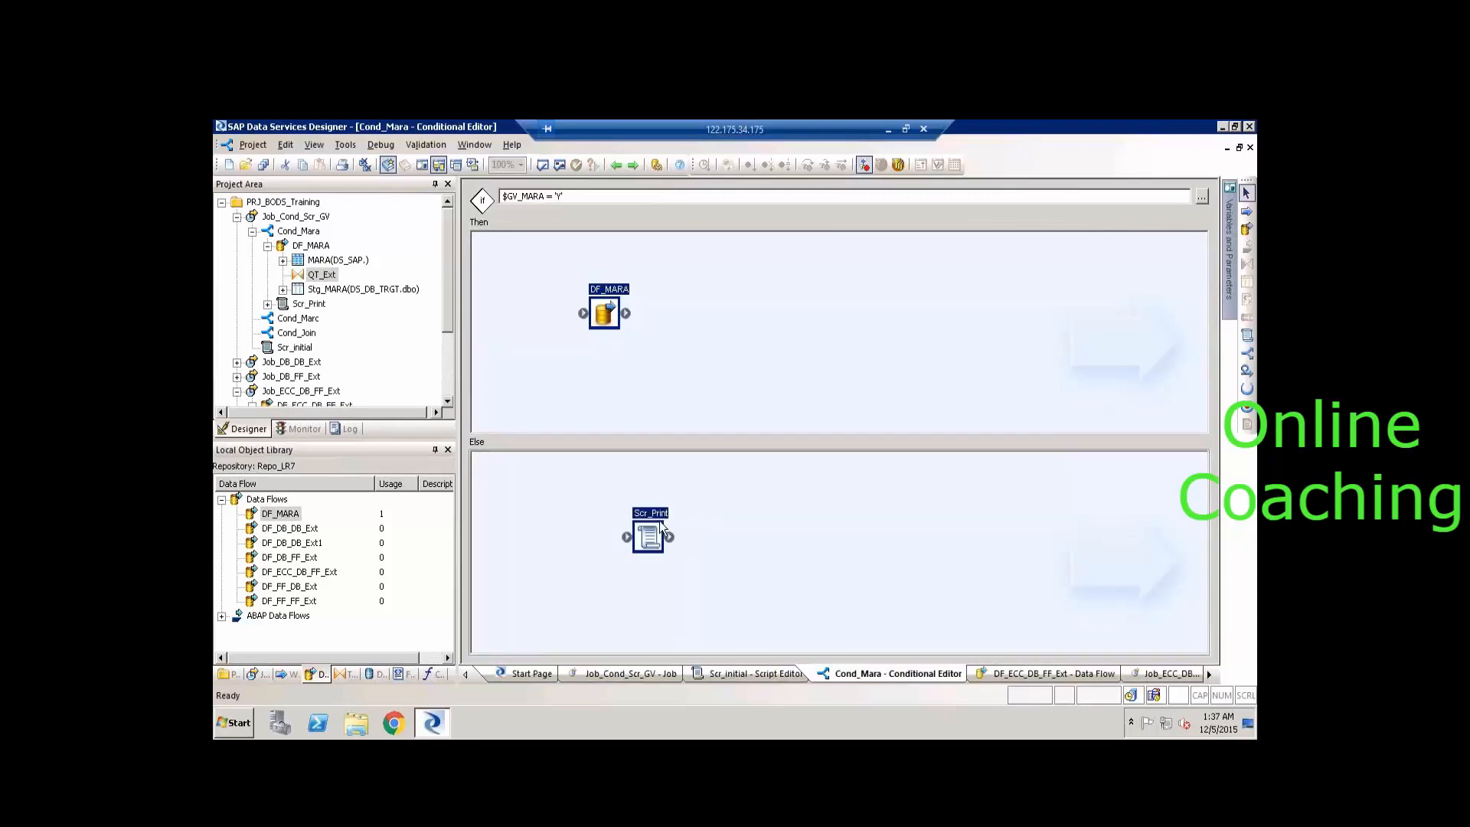
# Write a Print statement in the Scr_Print script and return to the Cond_Mara conditional.
pyautogui.doubleClick(662, 529)
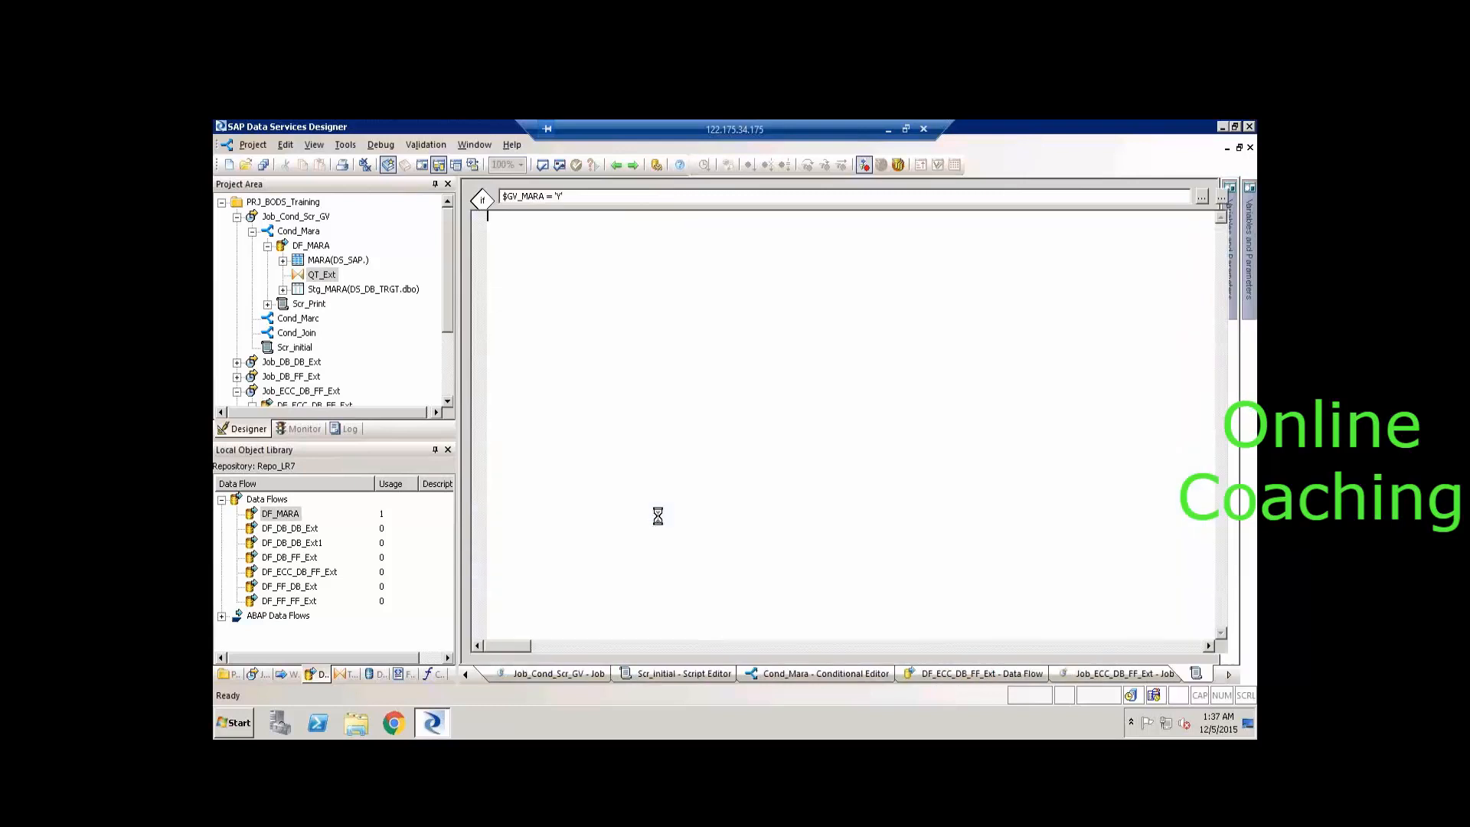
pyautogui.write('Pr')
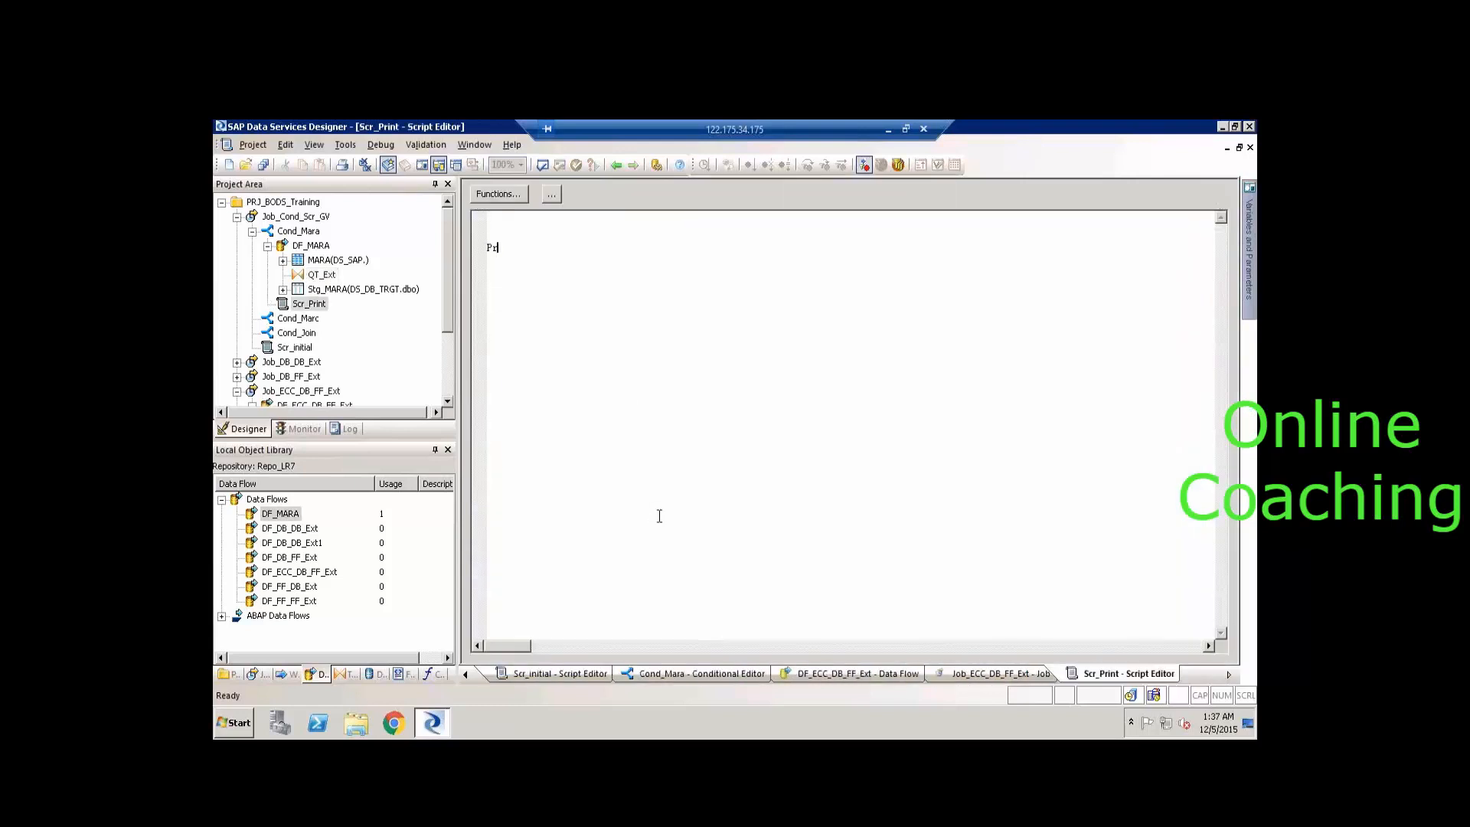
pyautogui.write('int(')
pyautogui.press('Return')
pyautogui.write("' Excludin")
pyautogui.press('BackSpace')
pyautogui.press('BackSpace')
pyautogui.press('BackSpace')
pyautogui.press('BackSpace')
pyautogui.press('BackSpace')
pyautogui.press('BackSpace')
pyautogui.click(617, 165)
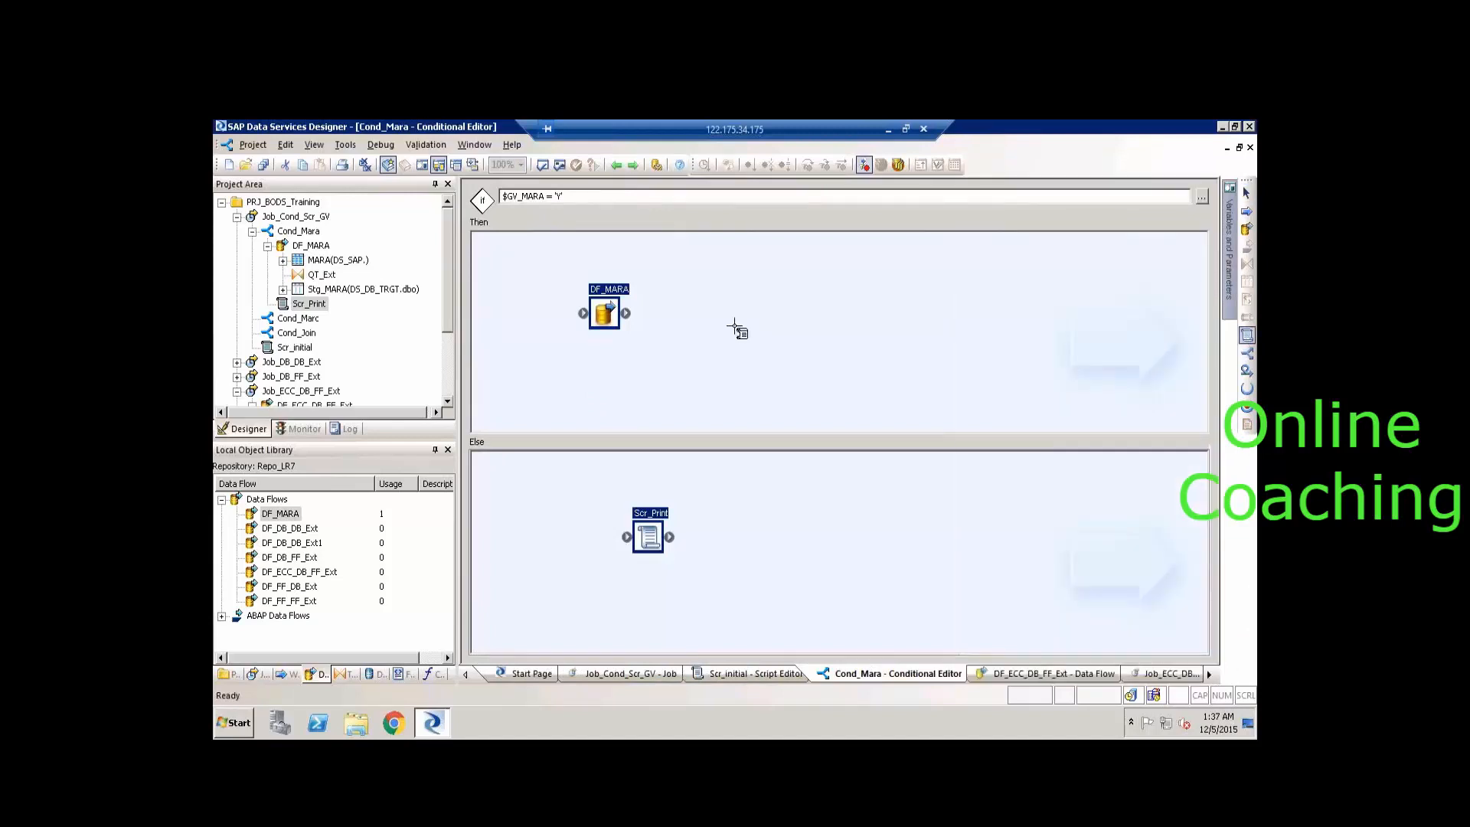
# Add a script named Script_MARA beside DF_MARA in the Then branch of Cond_Mara.
pyautogui.click(737, 333)
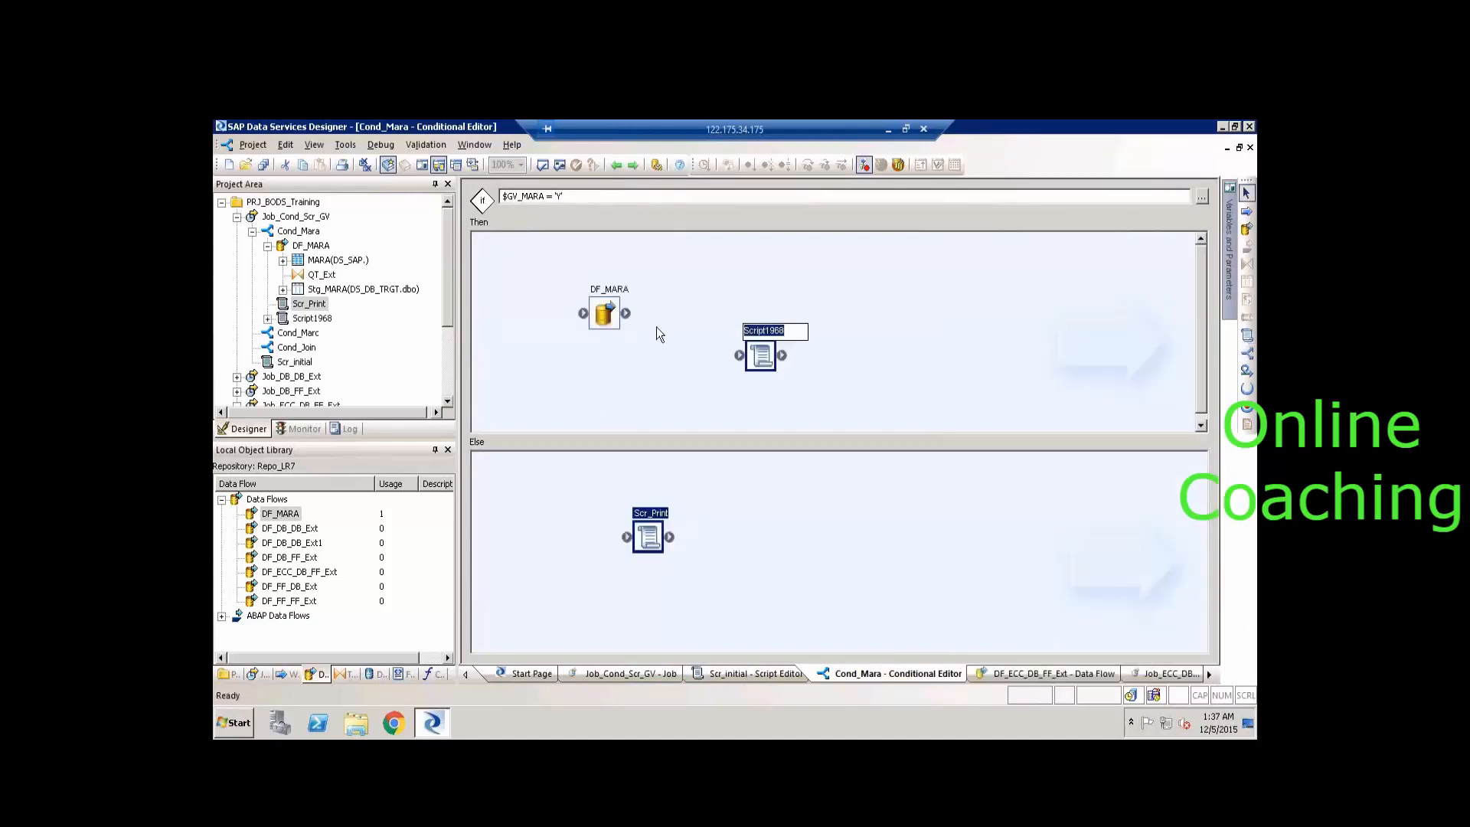
pyautogui.moveTo(627, 313); pyautogui.dragTo(741, 356)
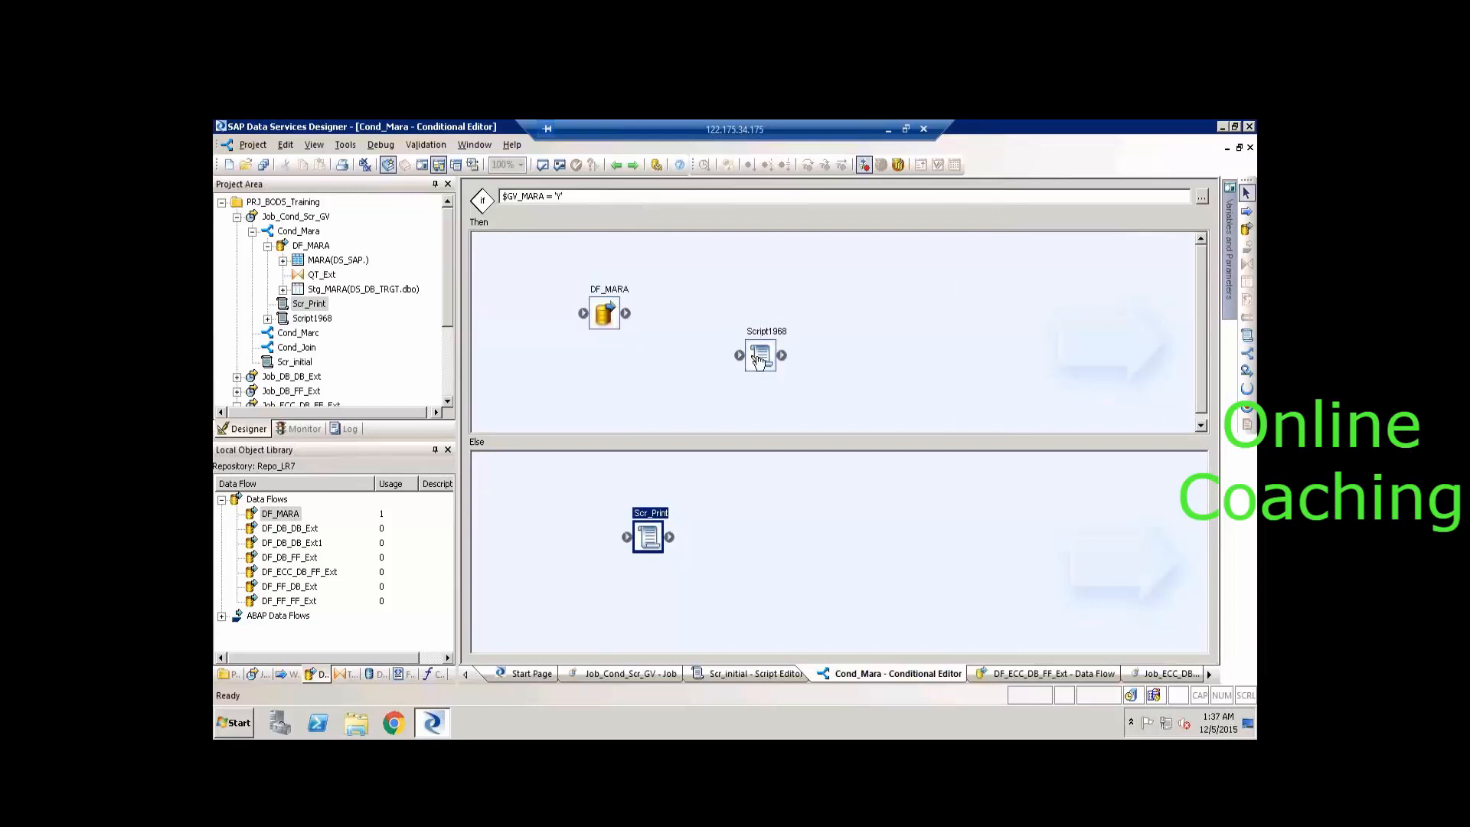
pyautogui.click(753, 363)
pyautogui.press('F2')
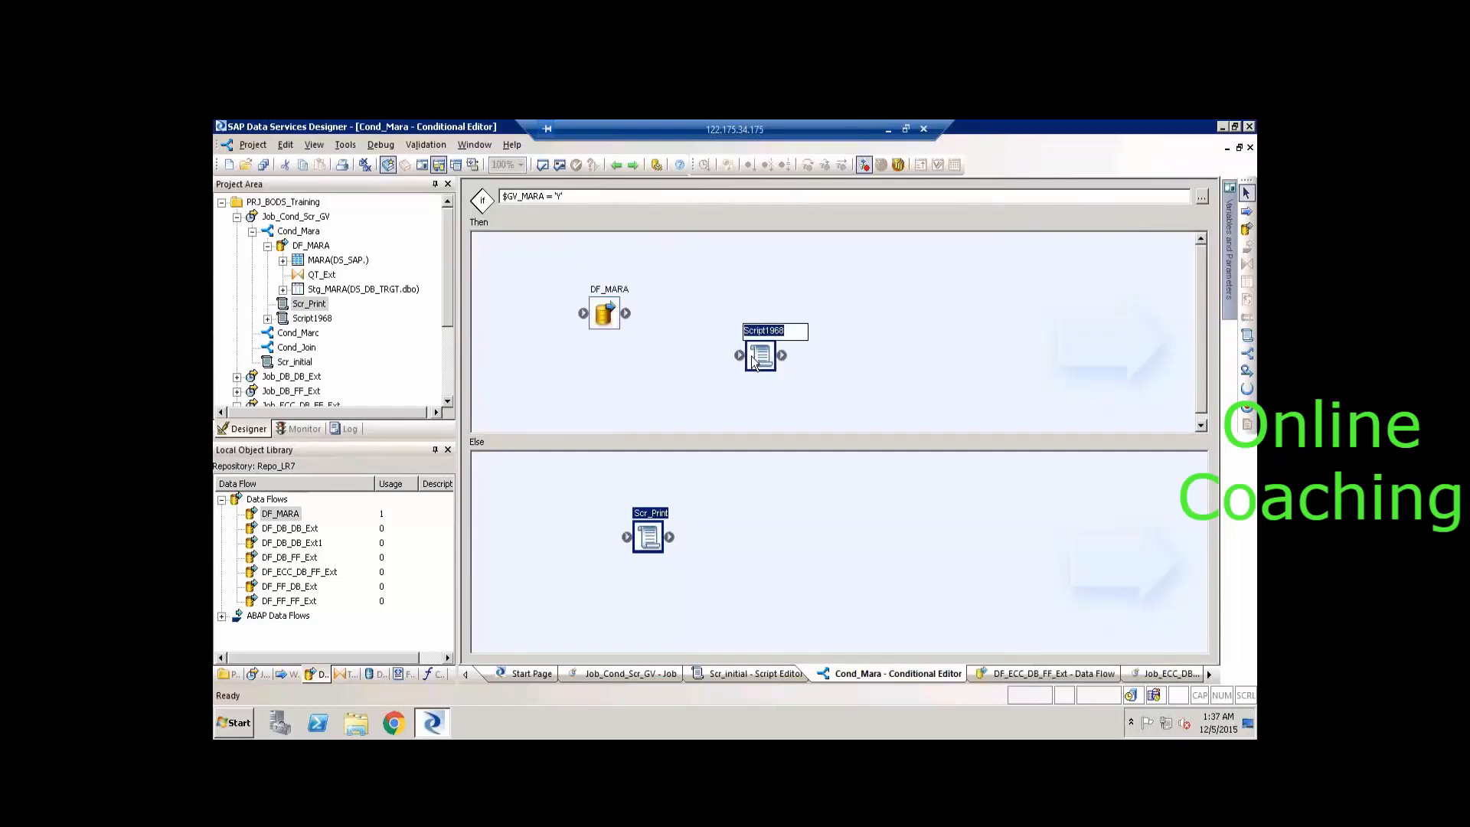
pyautogui.write('Scr')
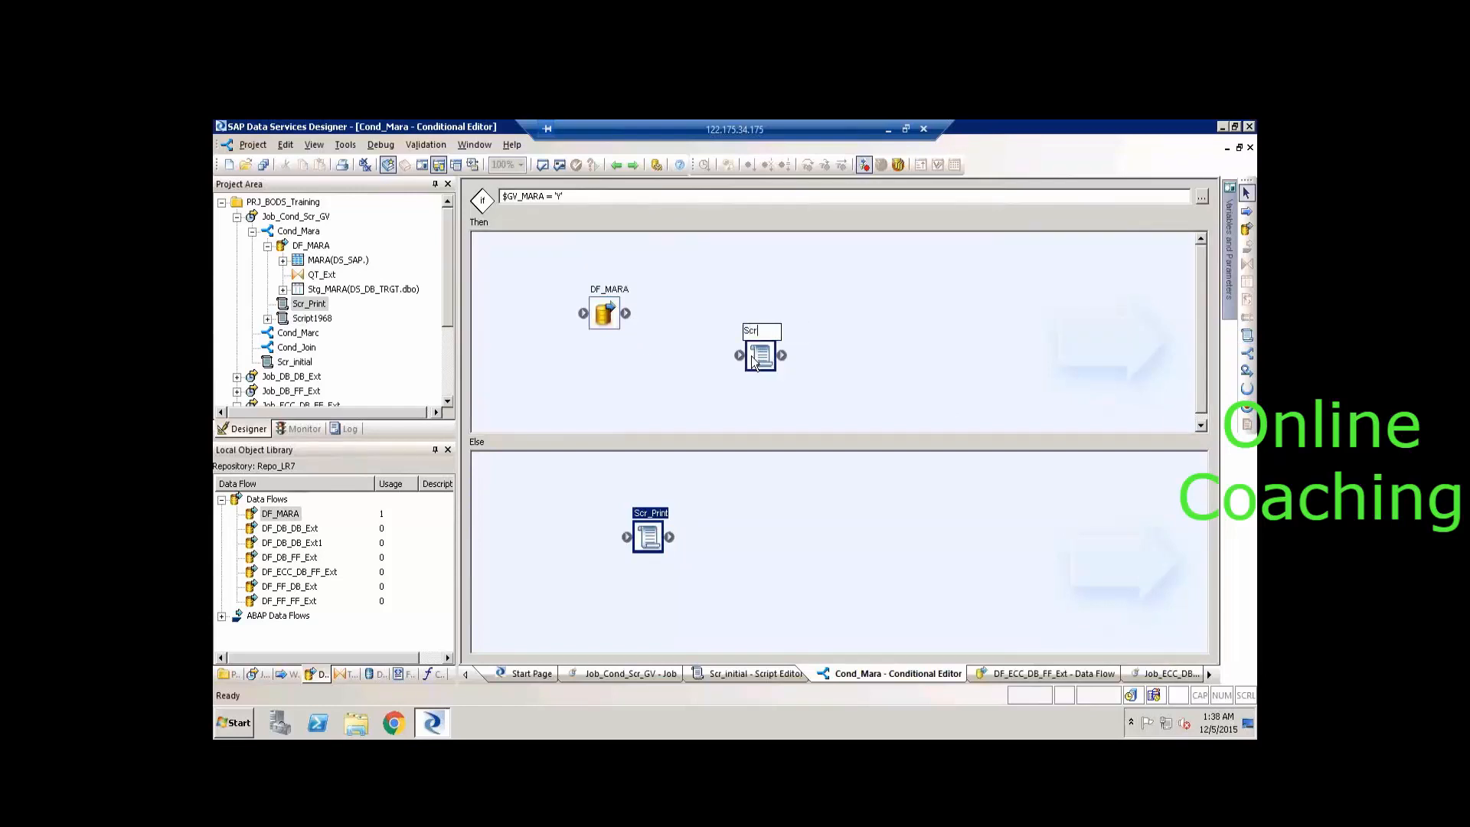
pyautogui.write('ipt_MARA')
pyautogui.press('Return')
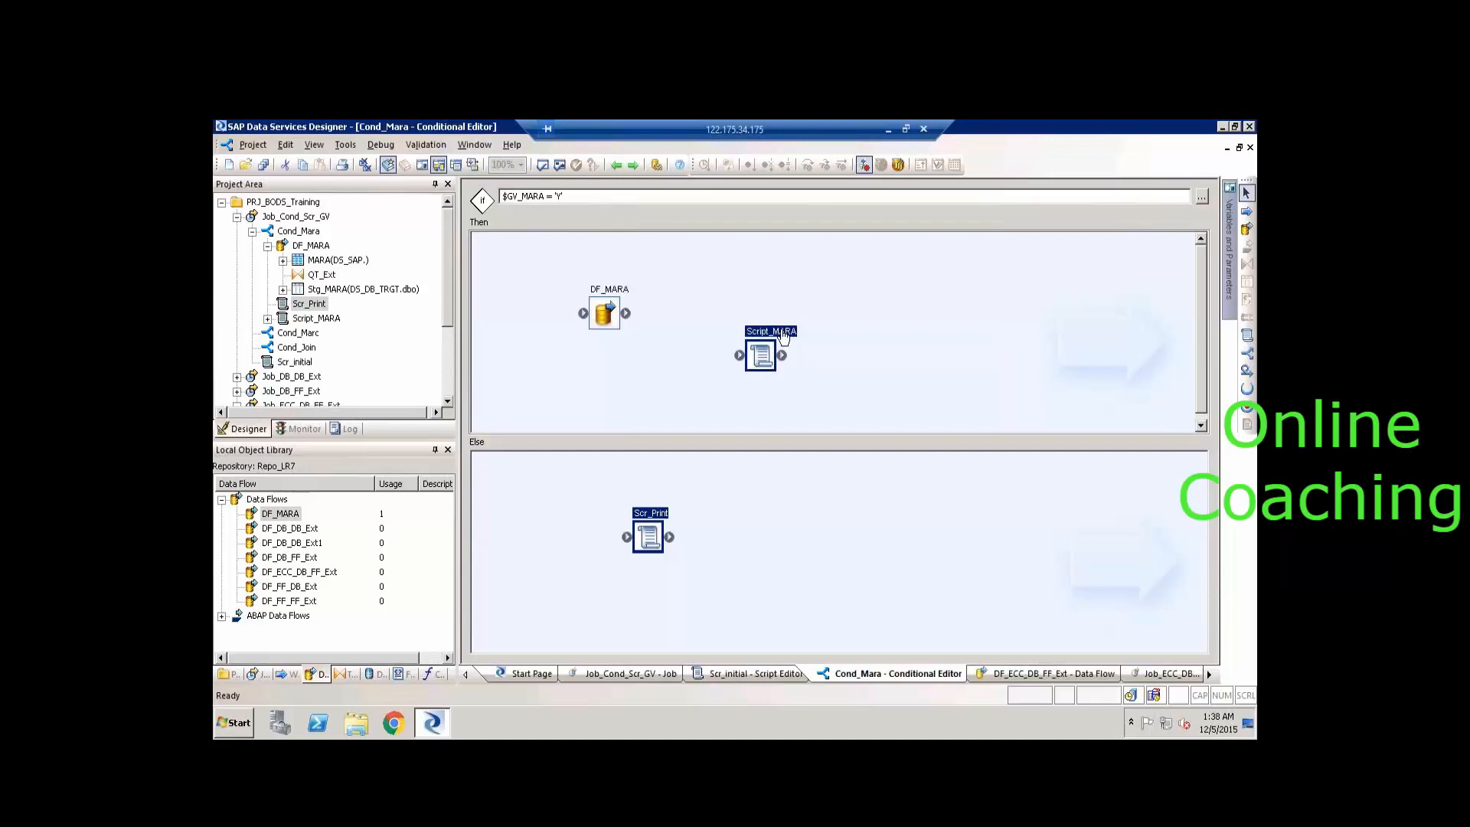
# Write Print ( 'Mara Completed'); in Script_MARA, validate the script and return to Cond_Mara.
pyautogui.doubleClick(782, 337)
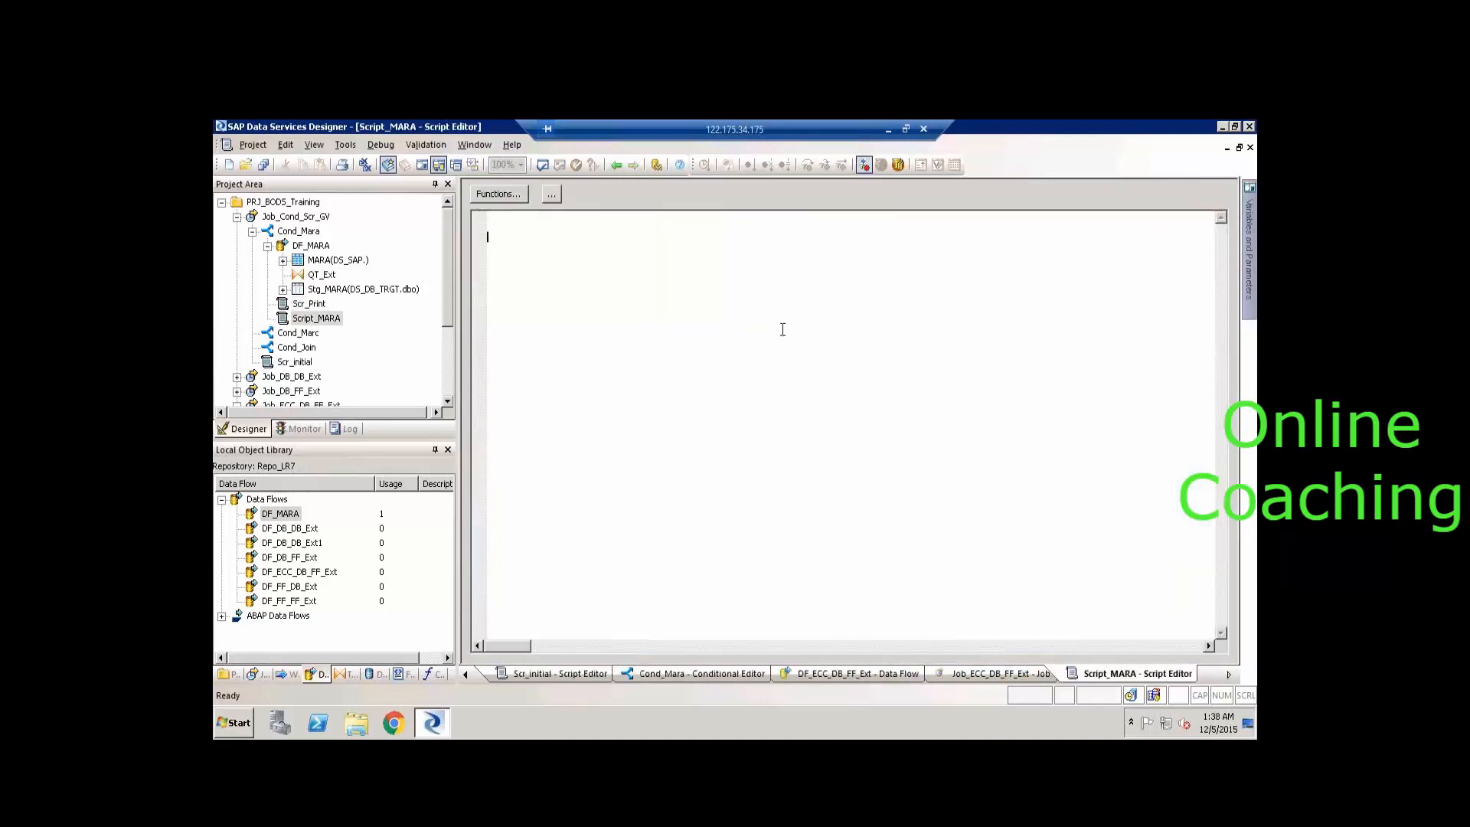
pyautogui.write("Print ( '")
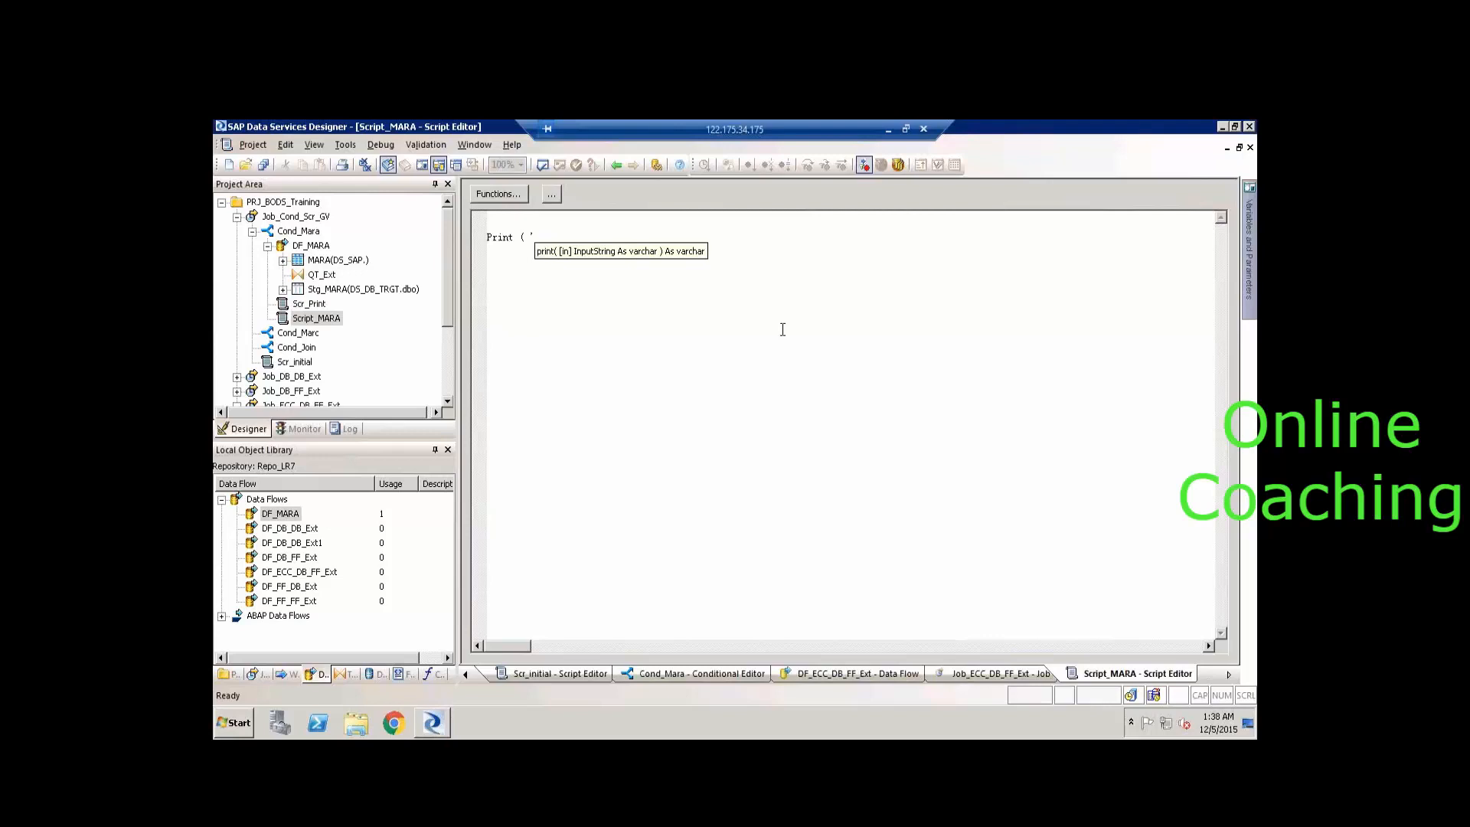
pyautogui.write('Mara Co')
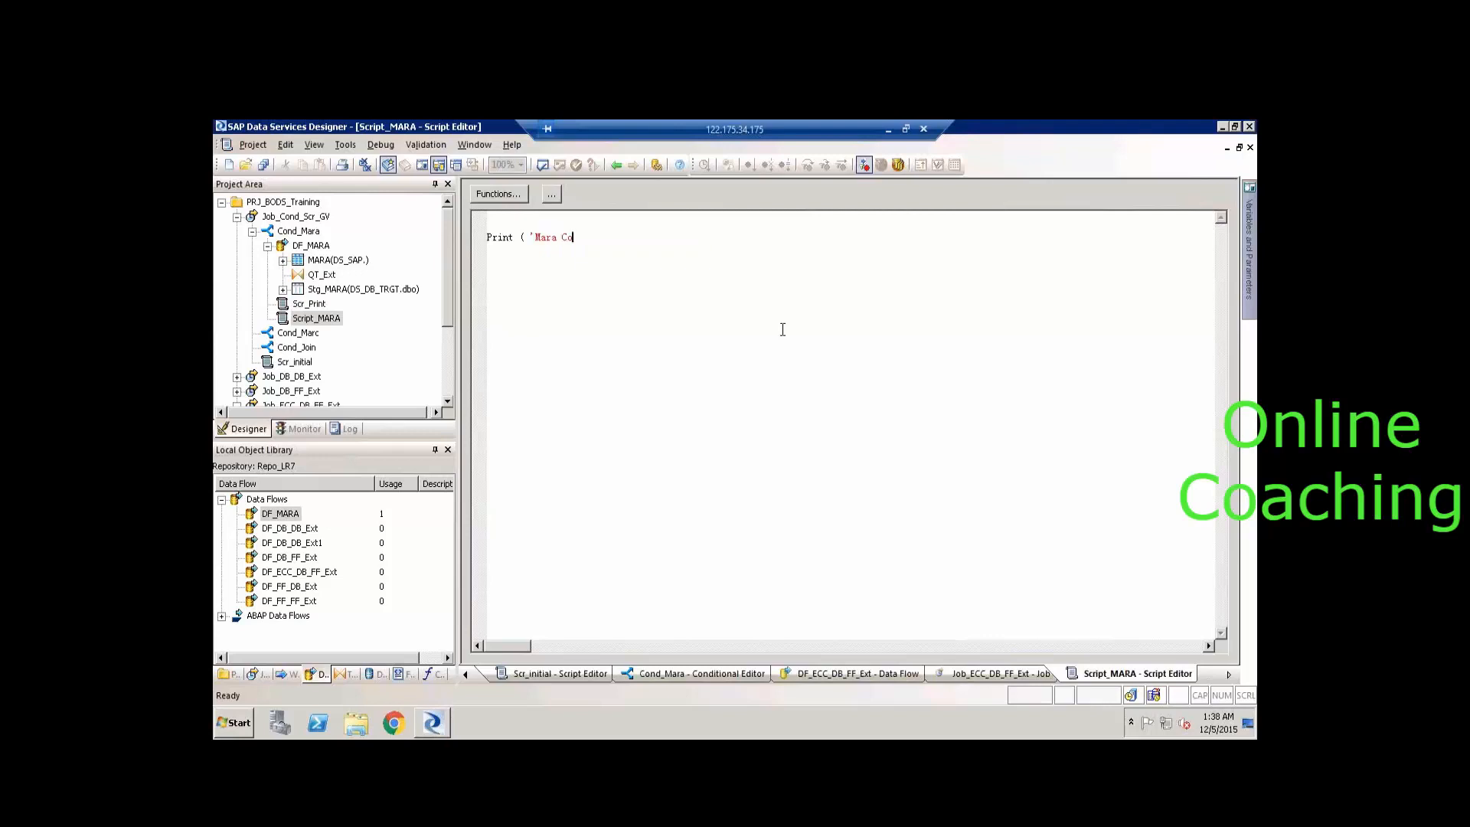
pyautogui.write("mpleted');")
pyautogui.click(543, 166)
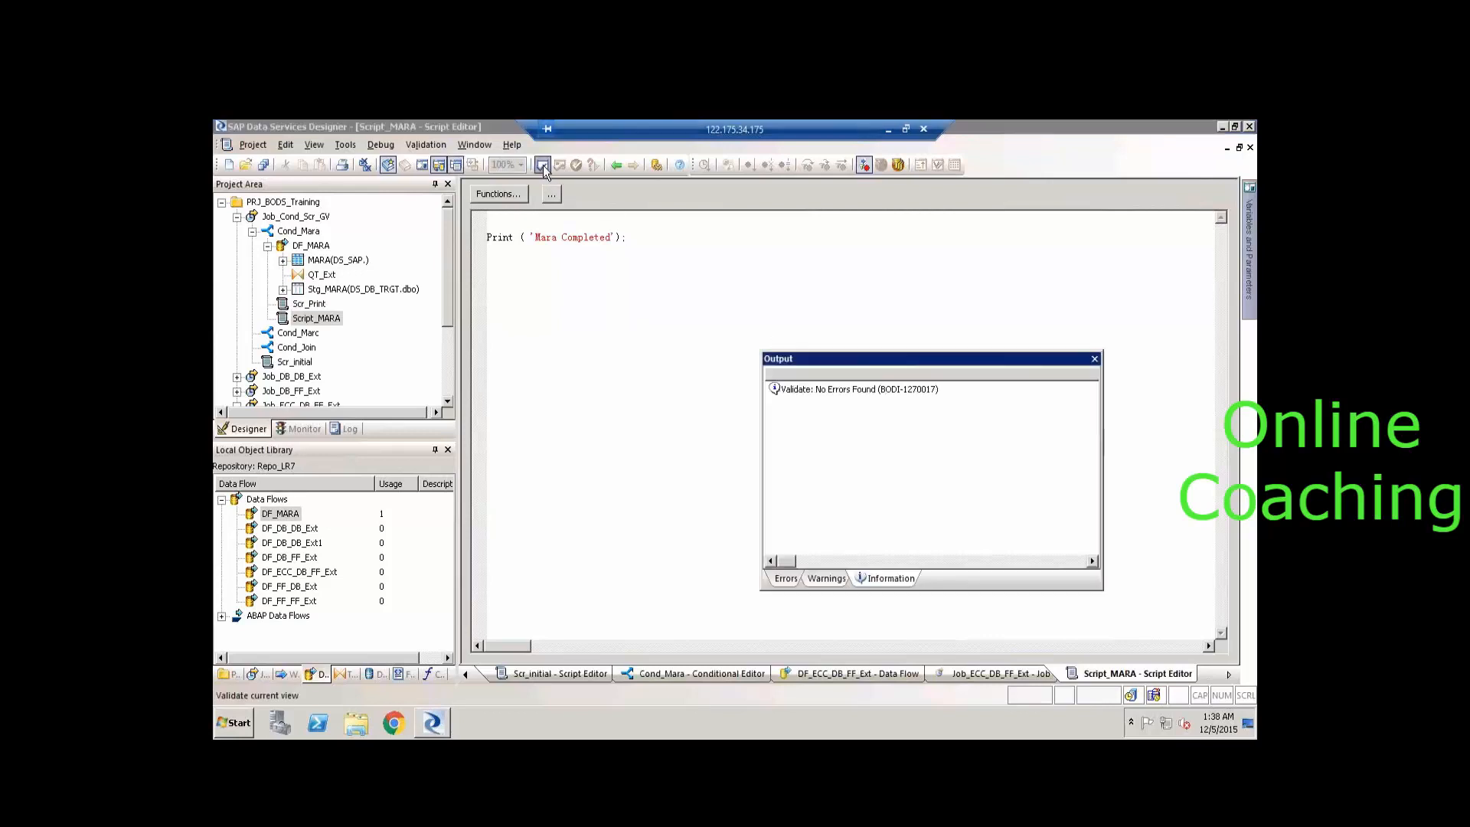
pyautogui.click(1095, 360)
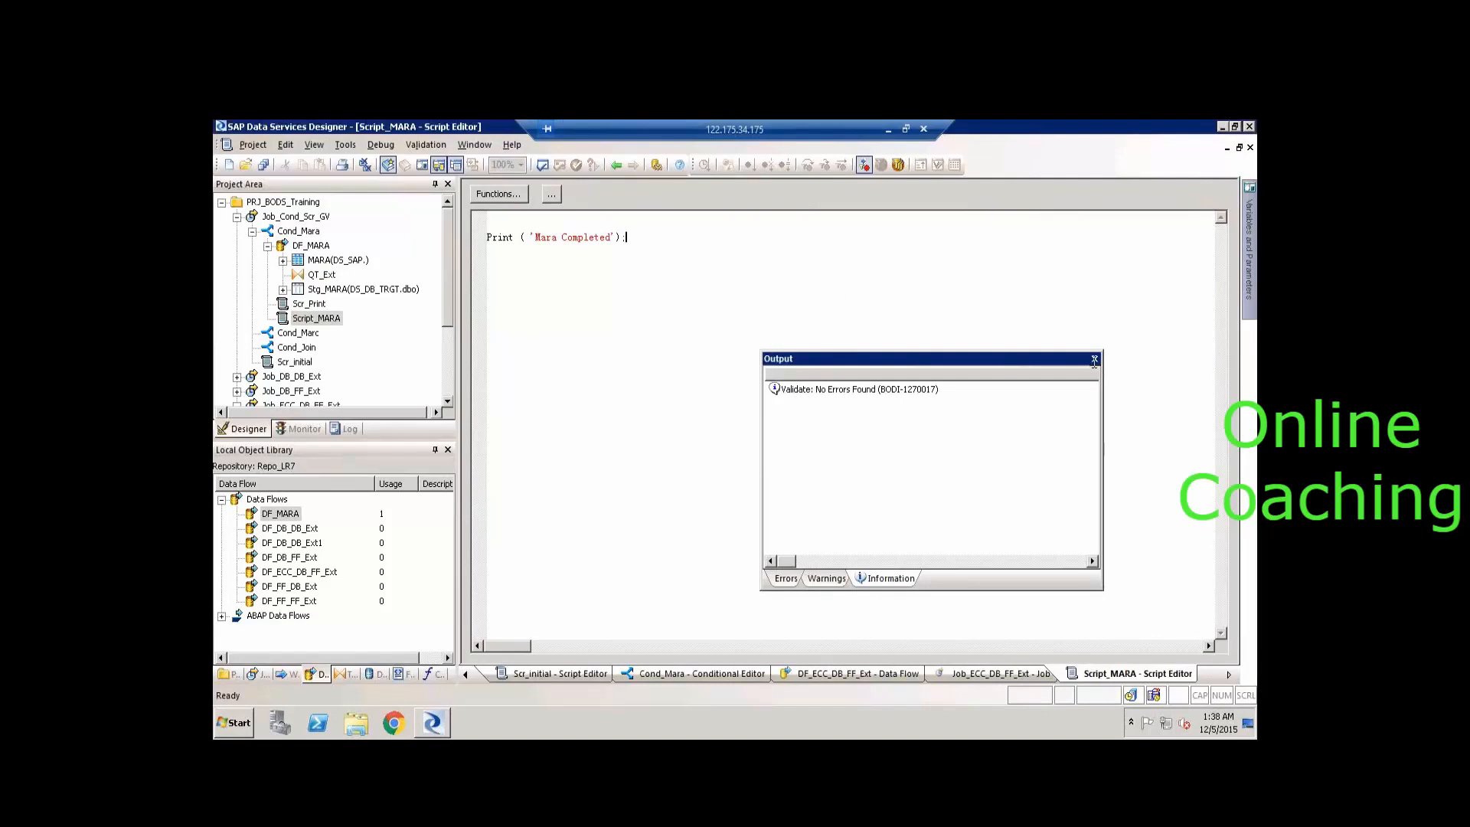
pyautogui.click(616, 166)
pyautogui.click(823, 674)
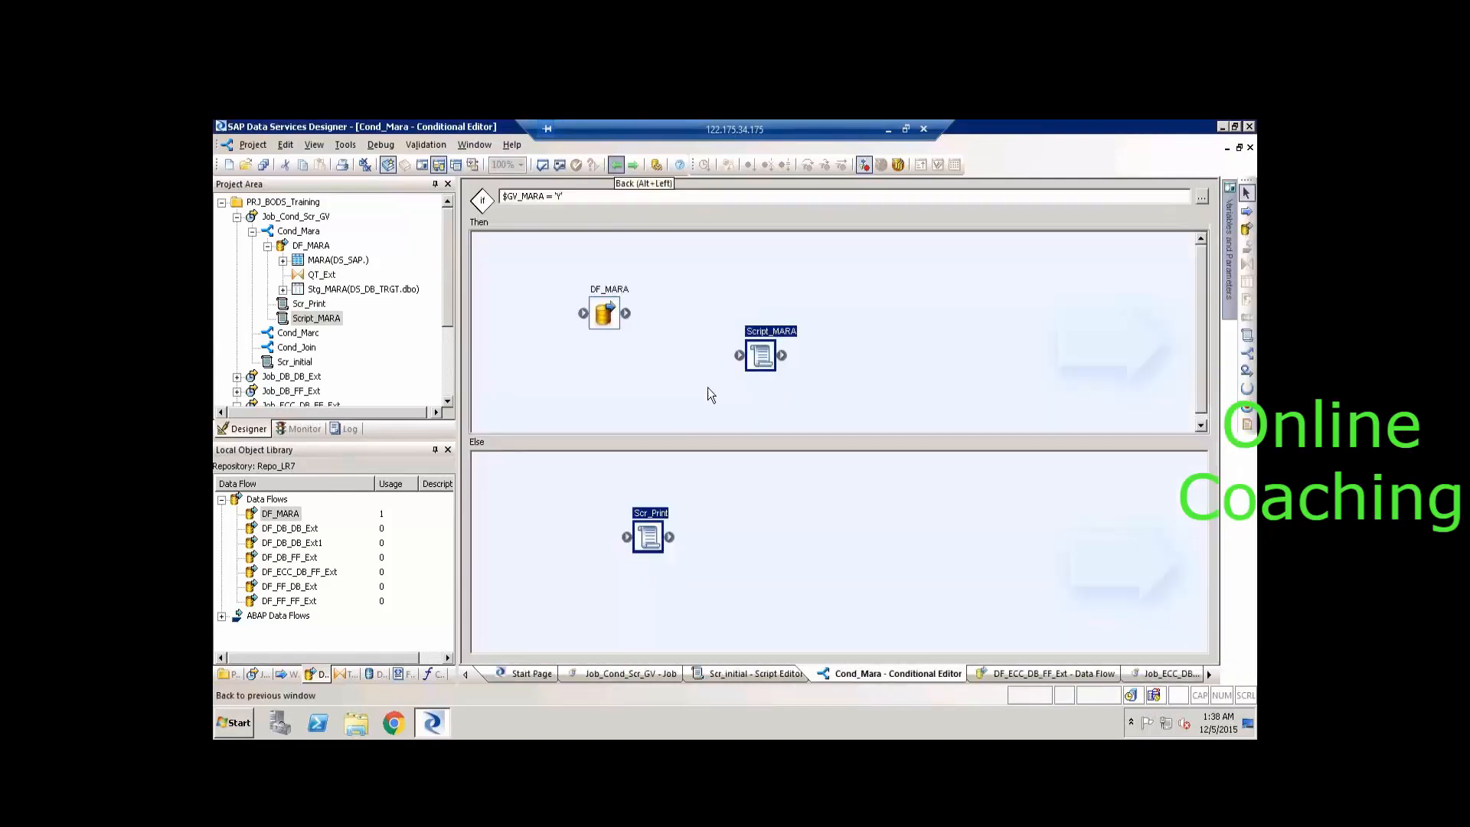
# Check the Print statement in Script_MARA and connect DF_MARA to Script_MARA in the Then branch of Cond_Mara.
pyautogui.doubleClick(765, 334)
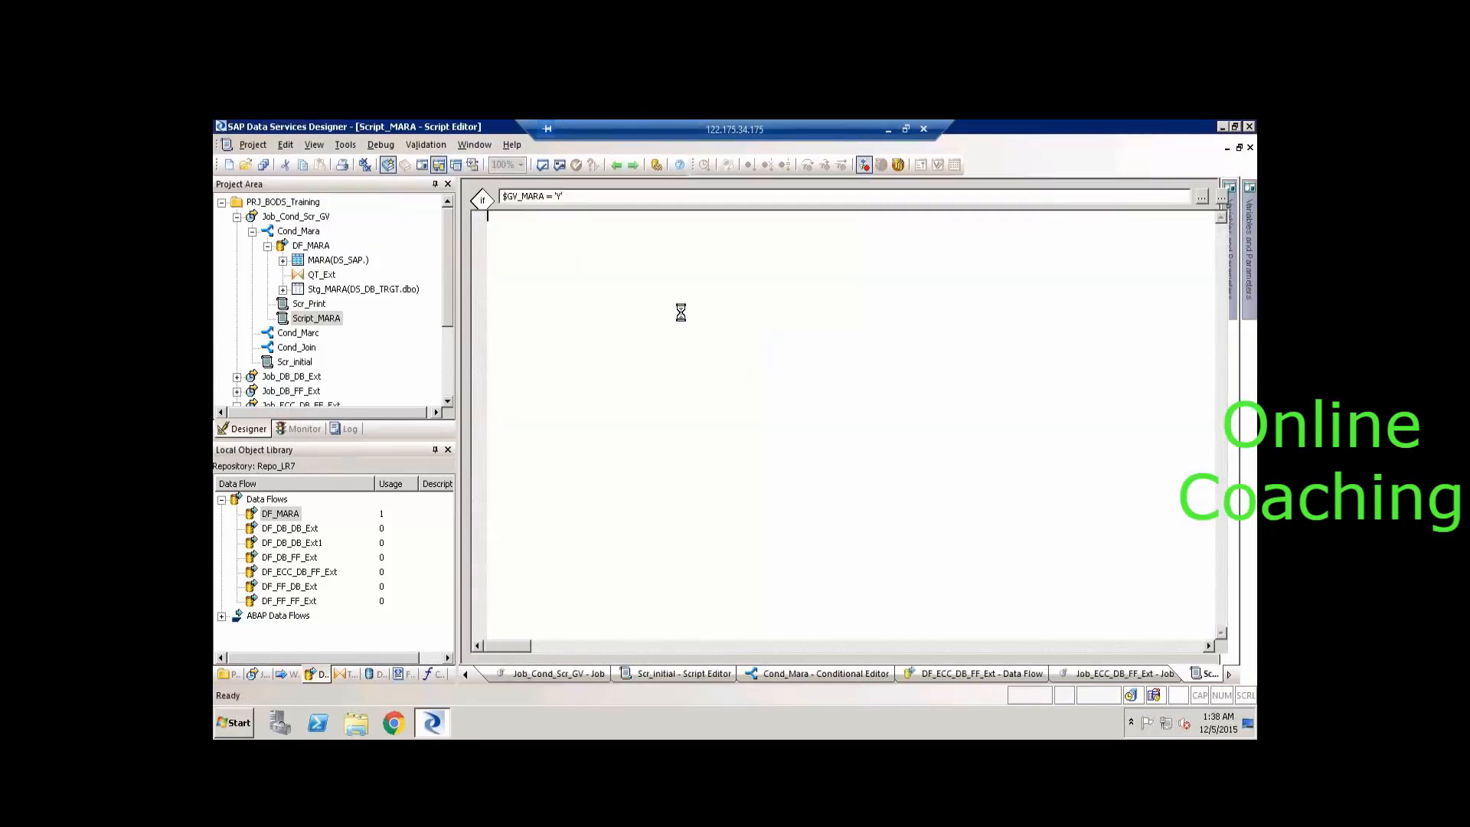
pyautogui.hotkey('ctrl', 'a')
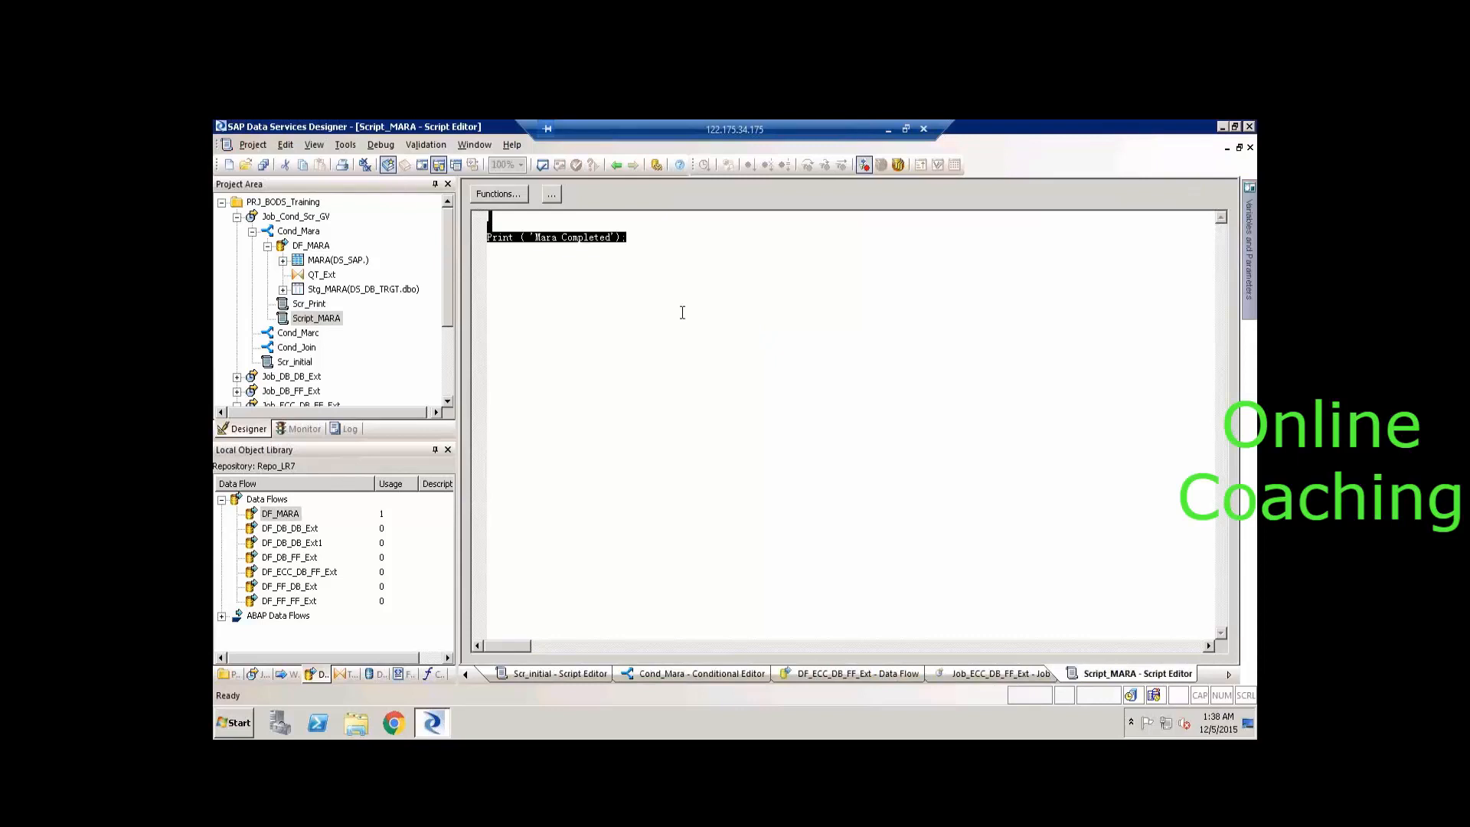
pyautogui.click(619, 165)
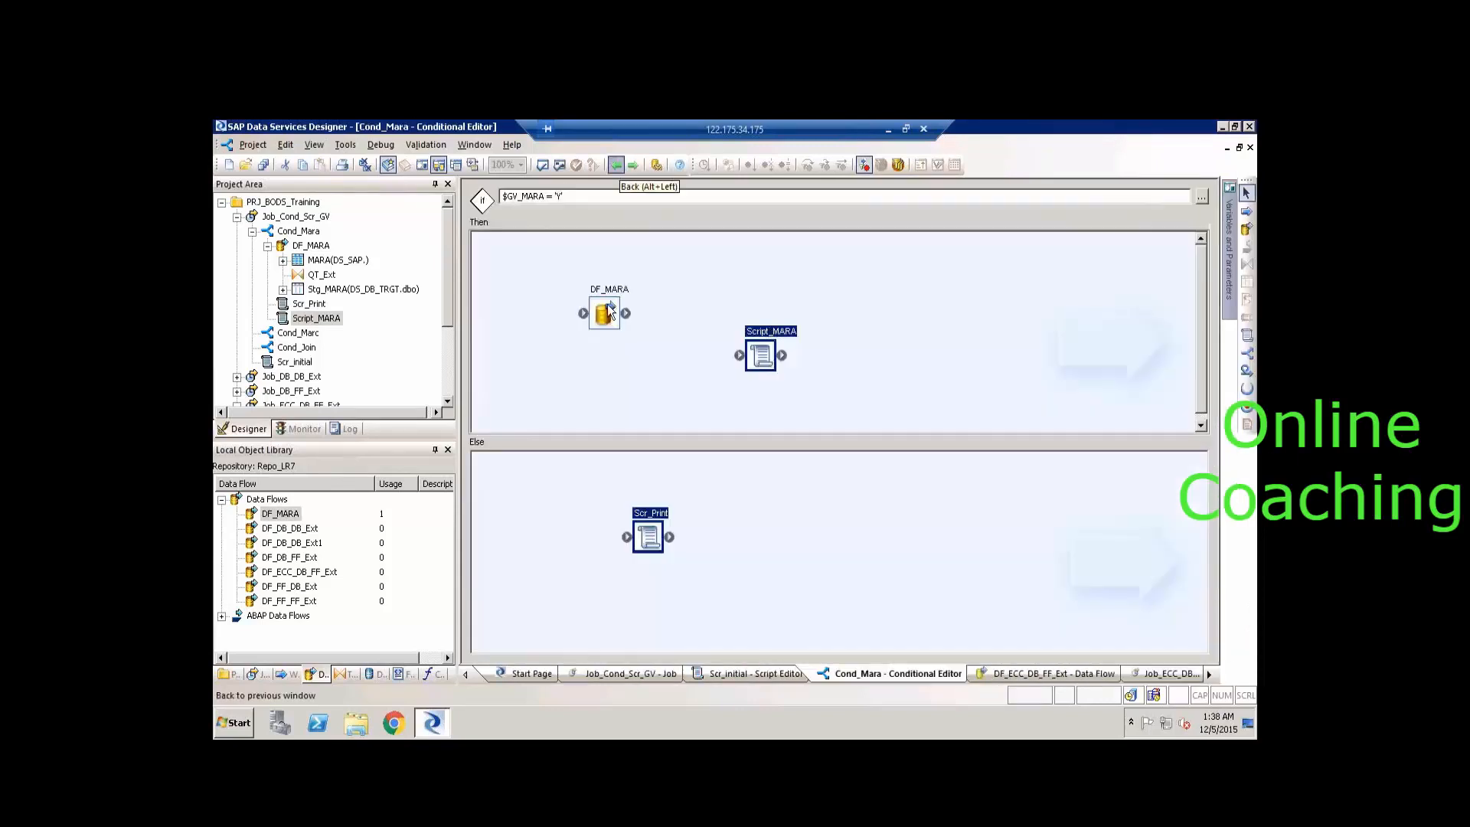
pyautogui.moveTo(743, 360); pyautogui.dragTo(626, 313)
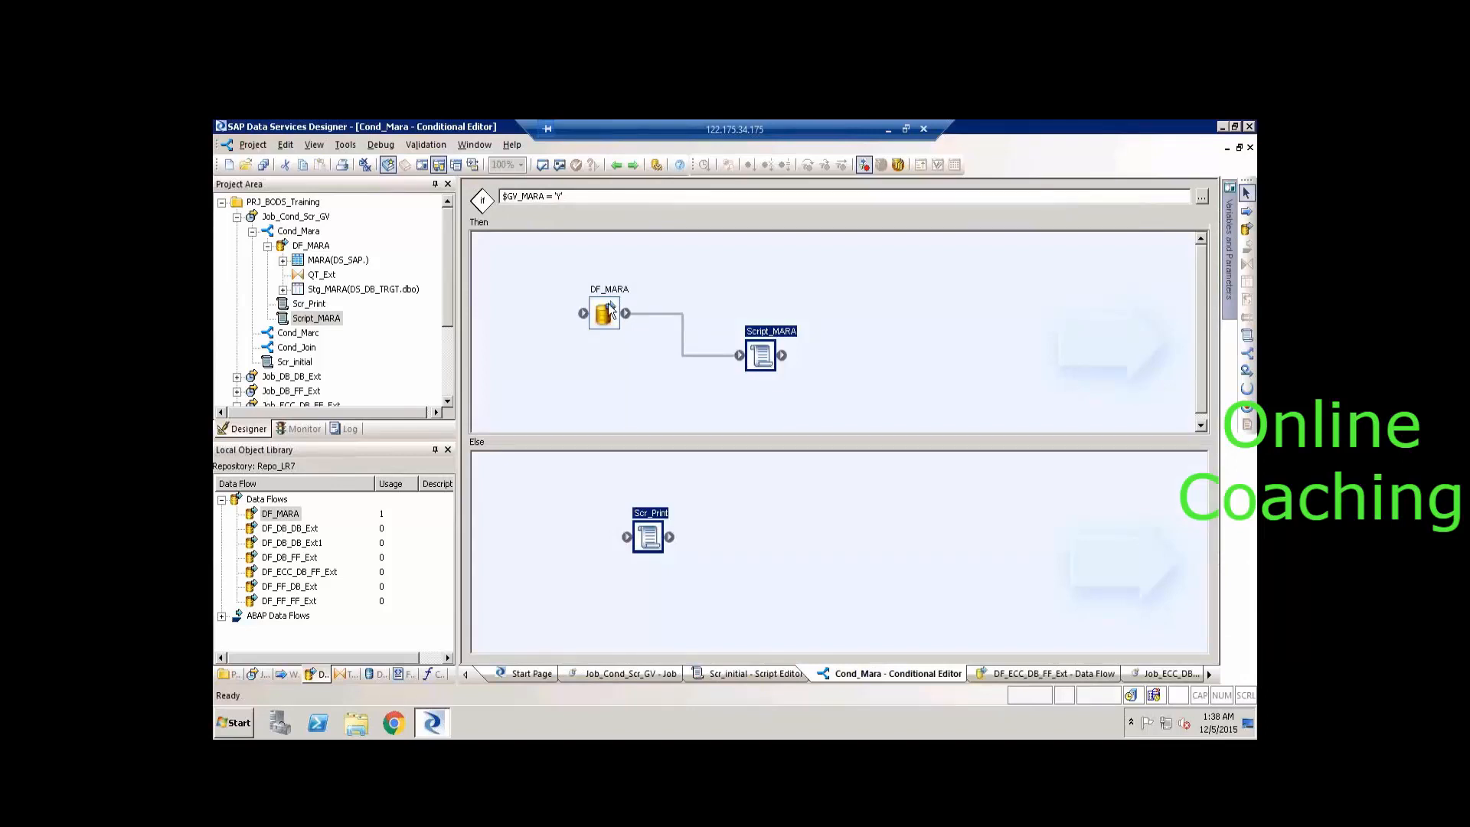
# Review the If condition and Then branch of Cond_Mara, and the global variable assignments in the job's Scr_initial script.
pyautogui.click(572, 197)
pyautogui.hotkey('ctrl', 'a')
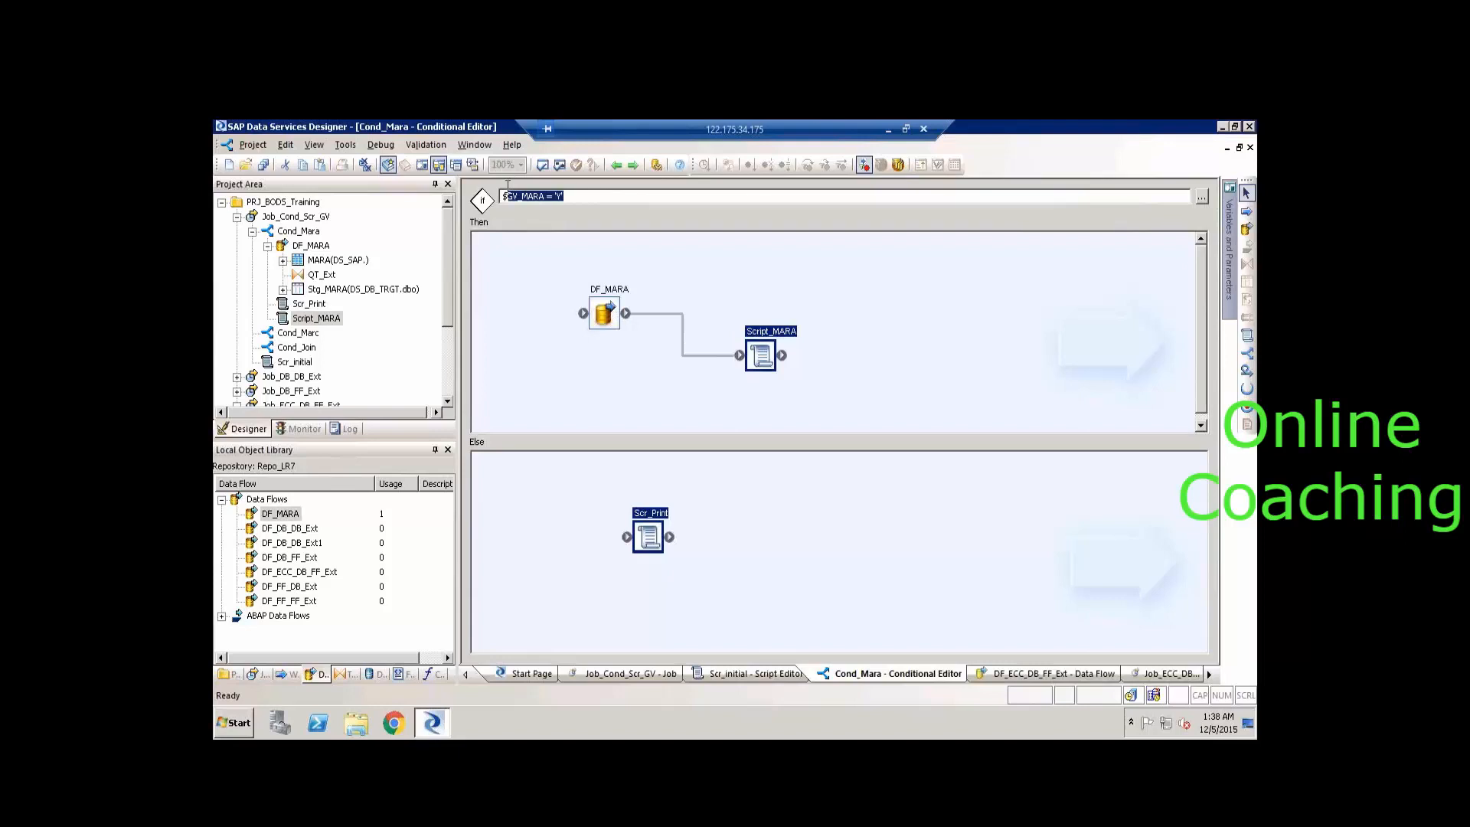
pyautogui.click(602, 314)
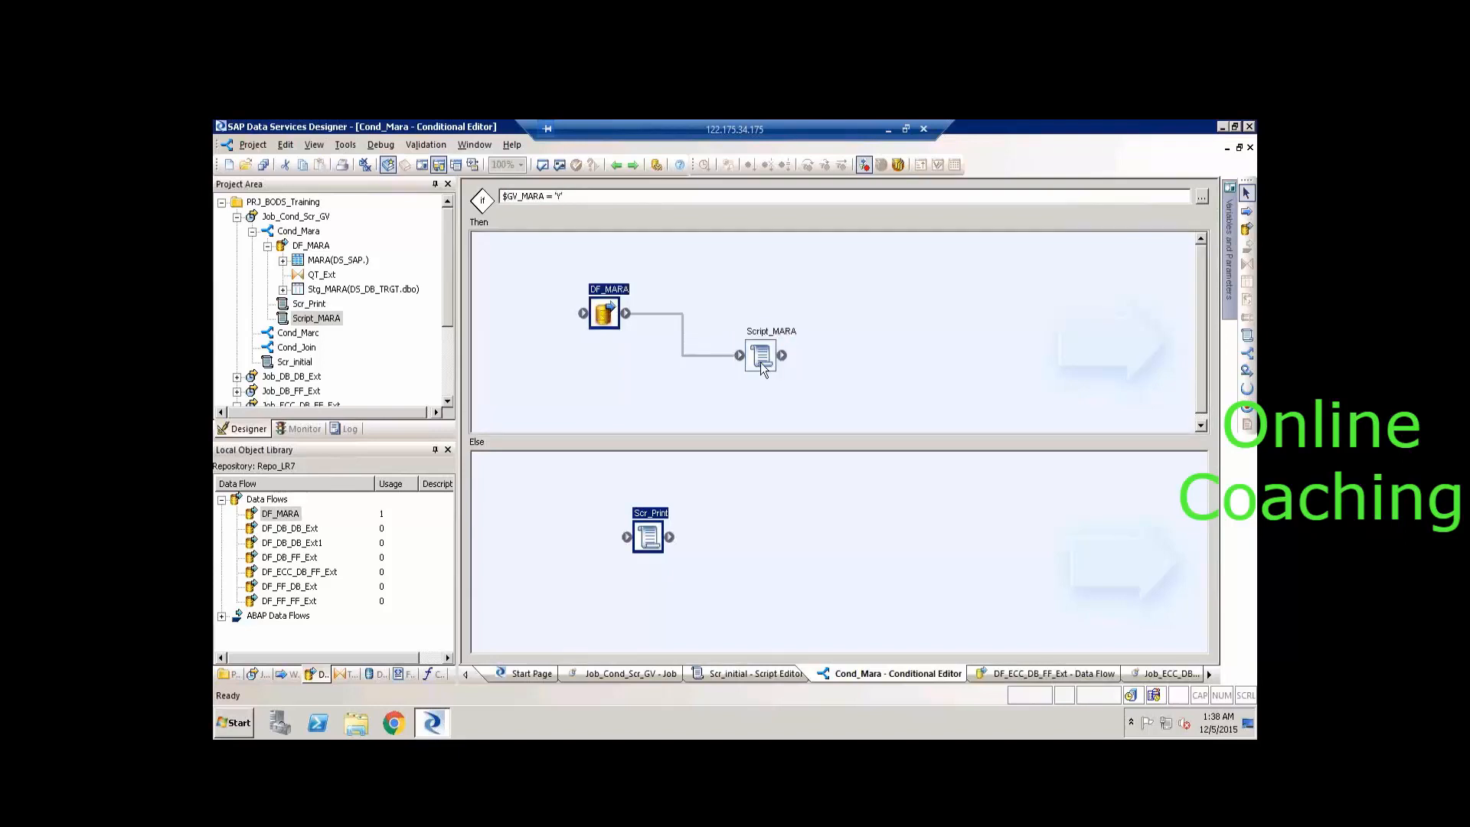
pyautogui.click(761, 363)
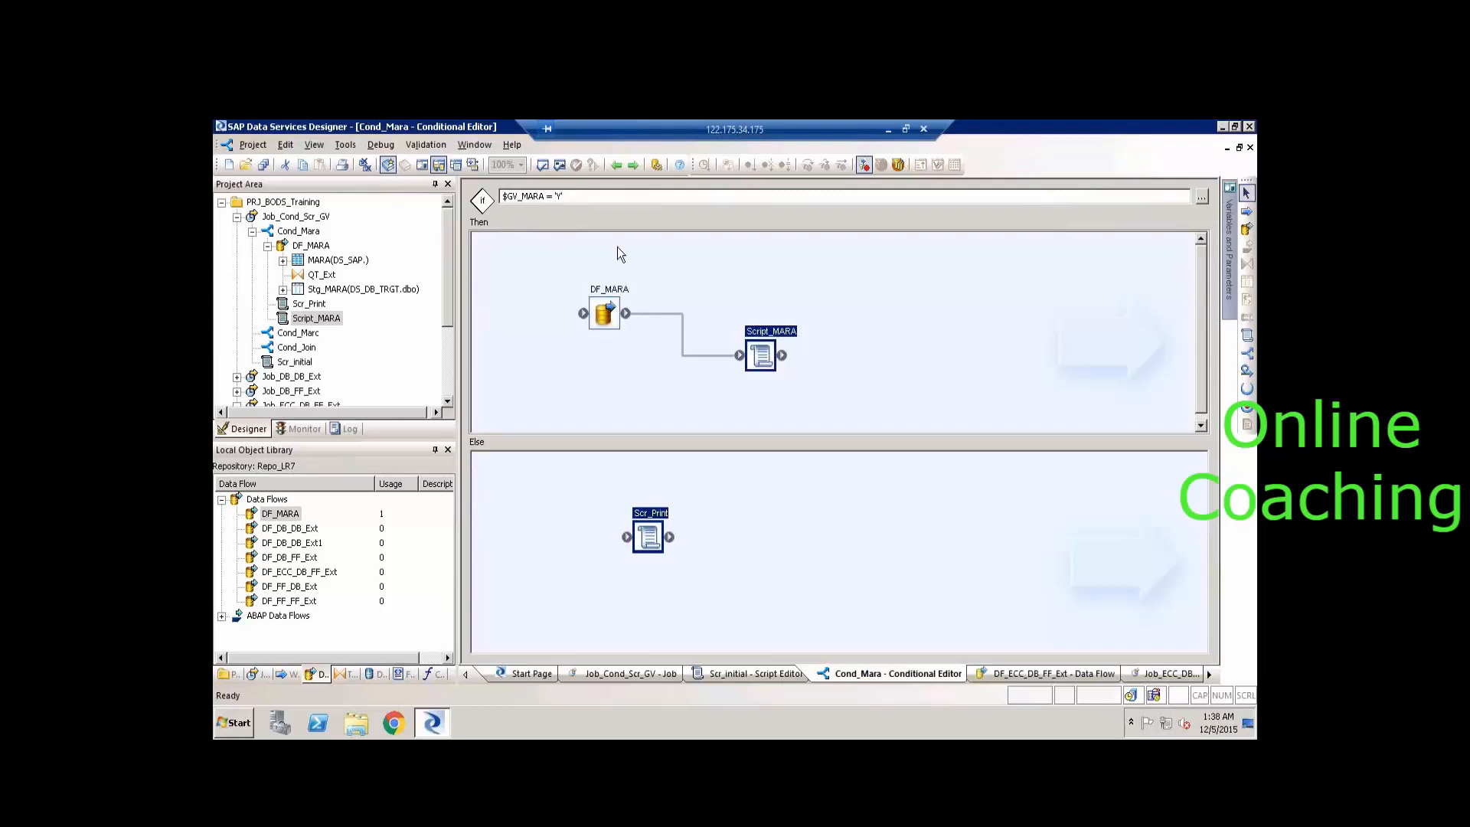
pyautogui.click(562, 197)
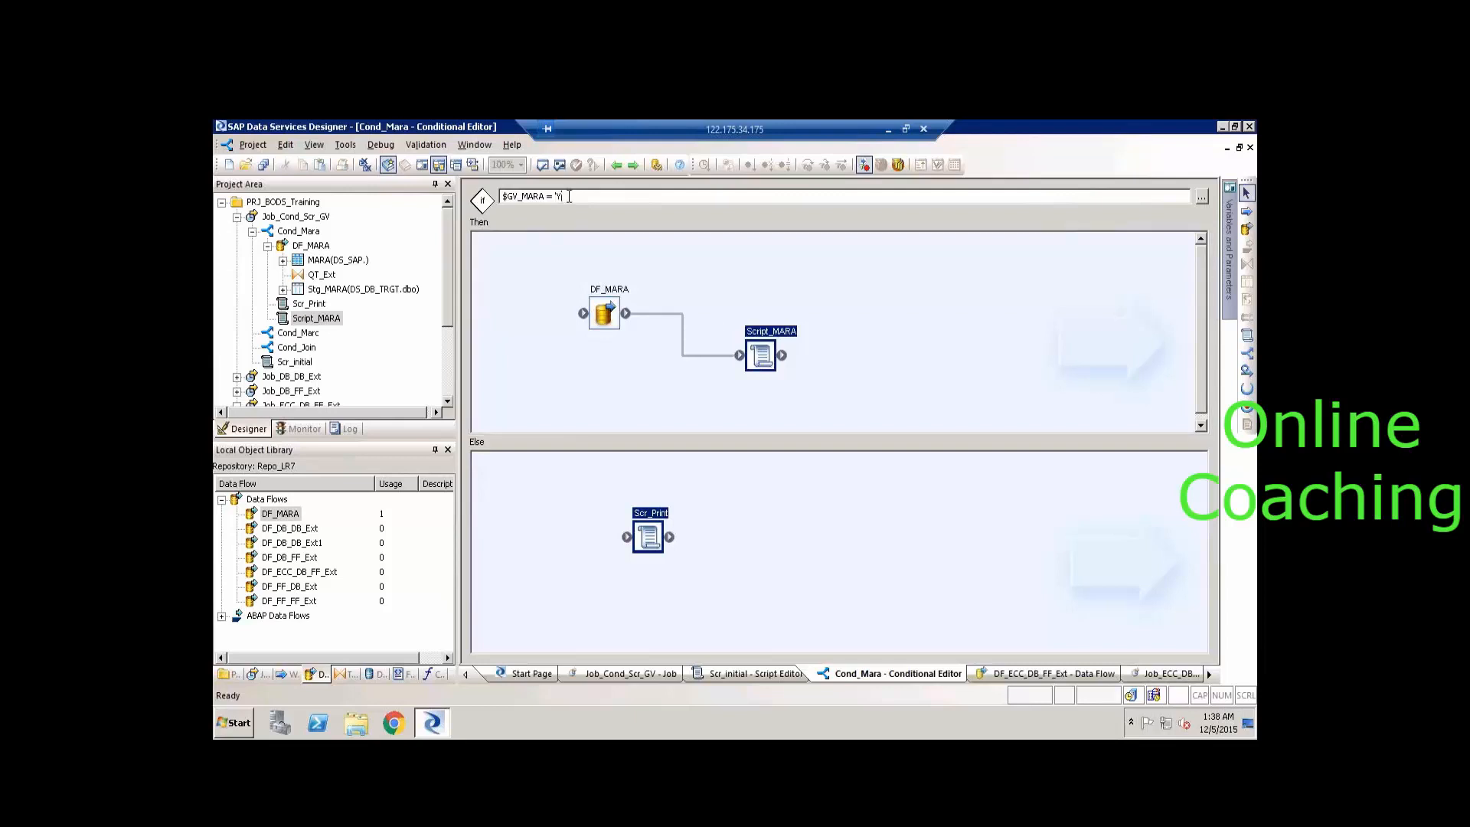
pyautogui.hotkey('ctrl', 'a')
pyautogui.click(306, 218)
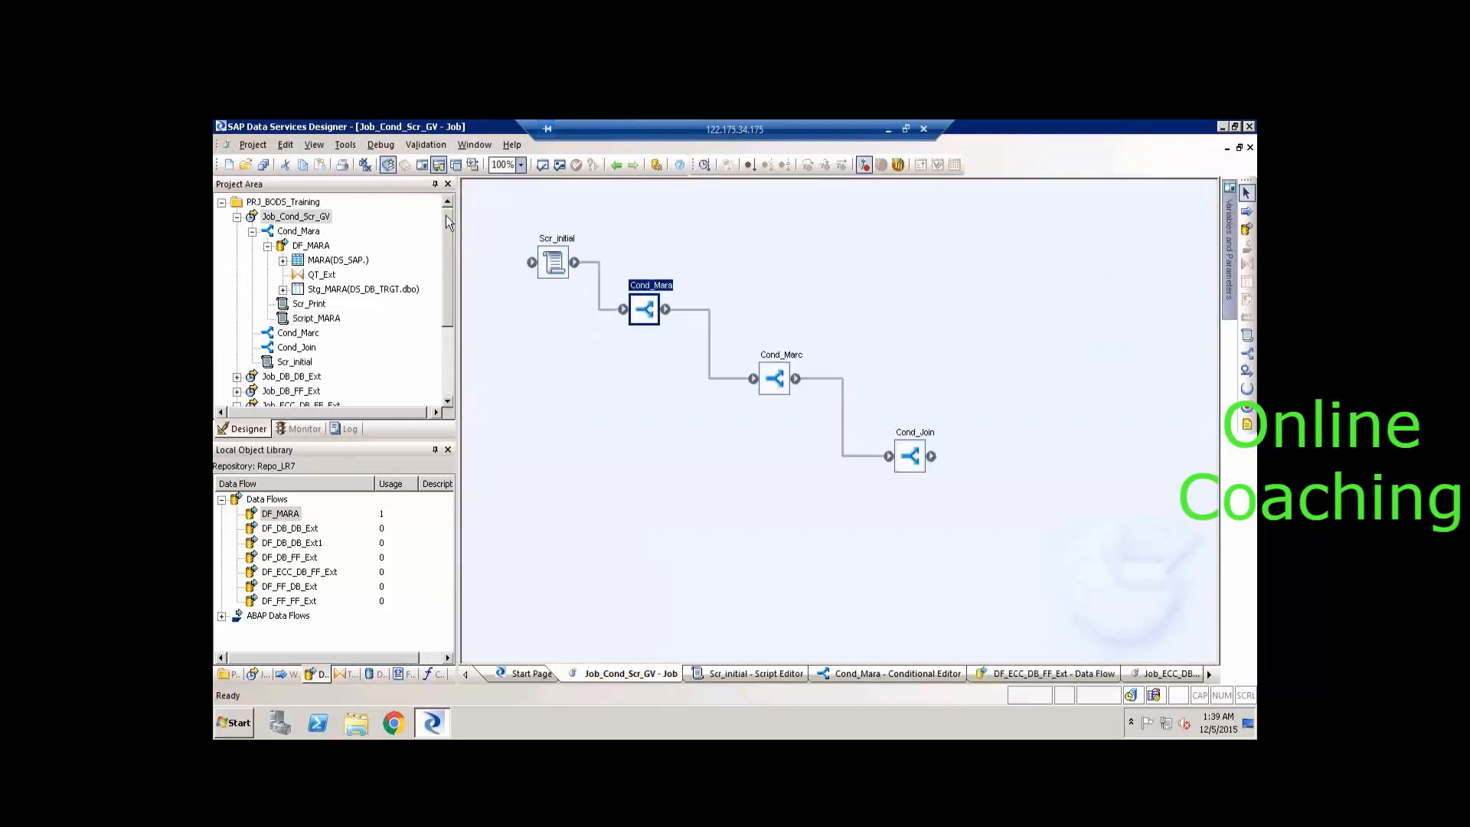
pyautogui.doubleClick(557, 253)
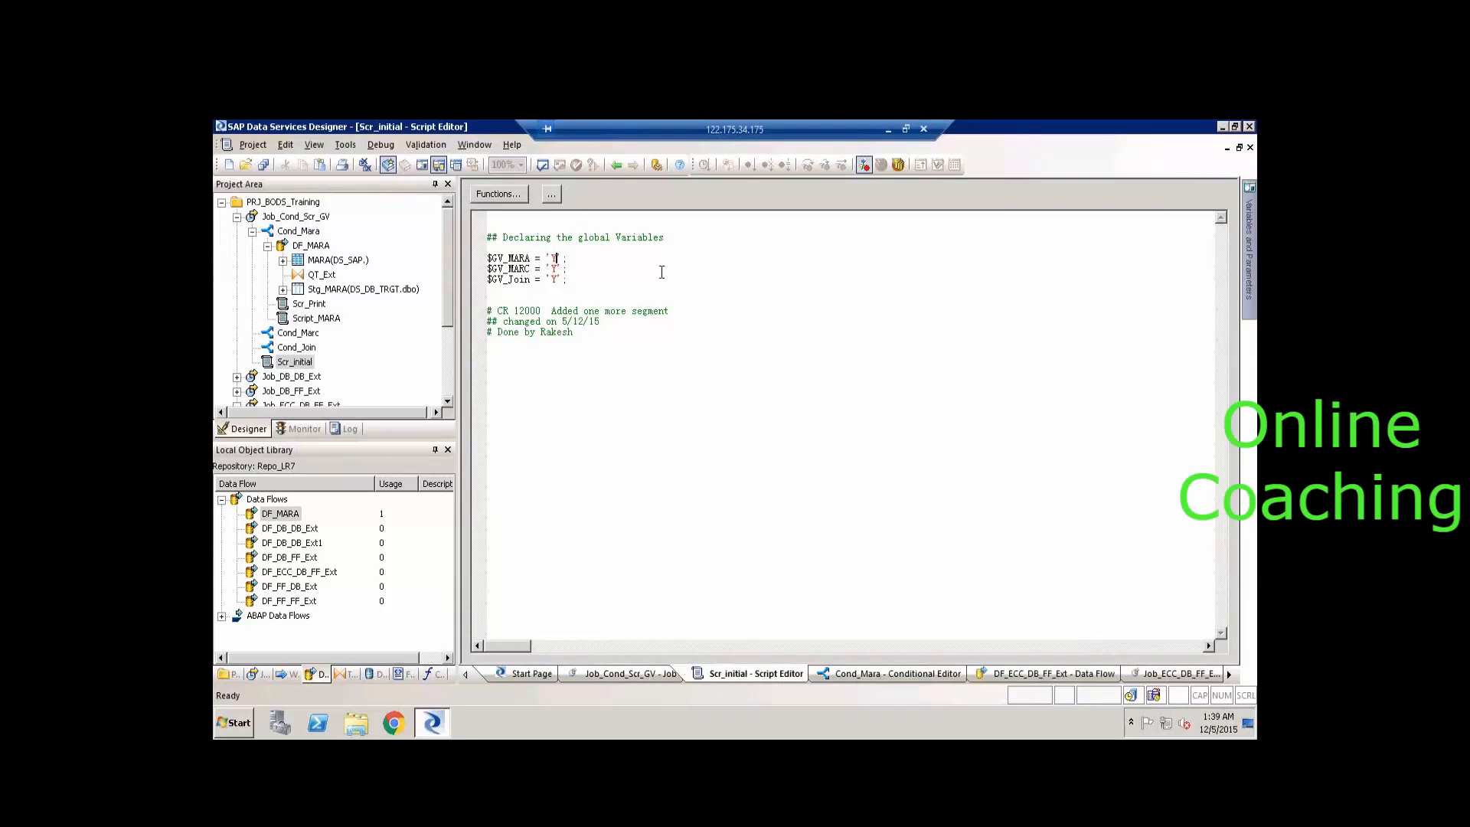
pyautogui.click(618, 165)
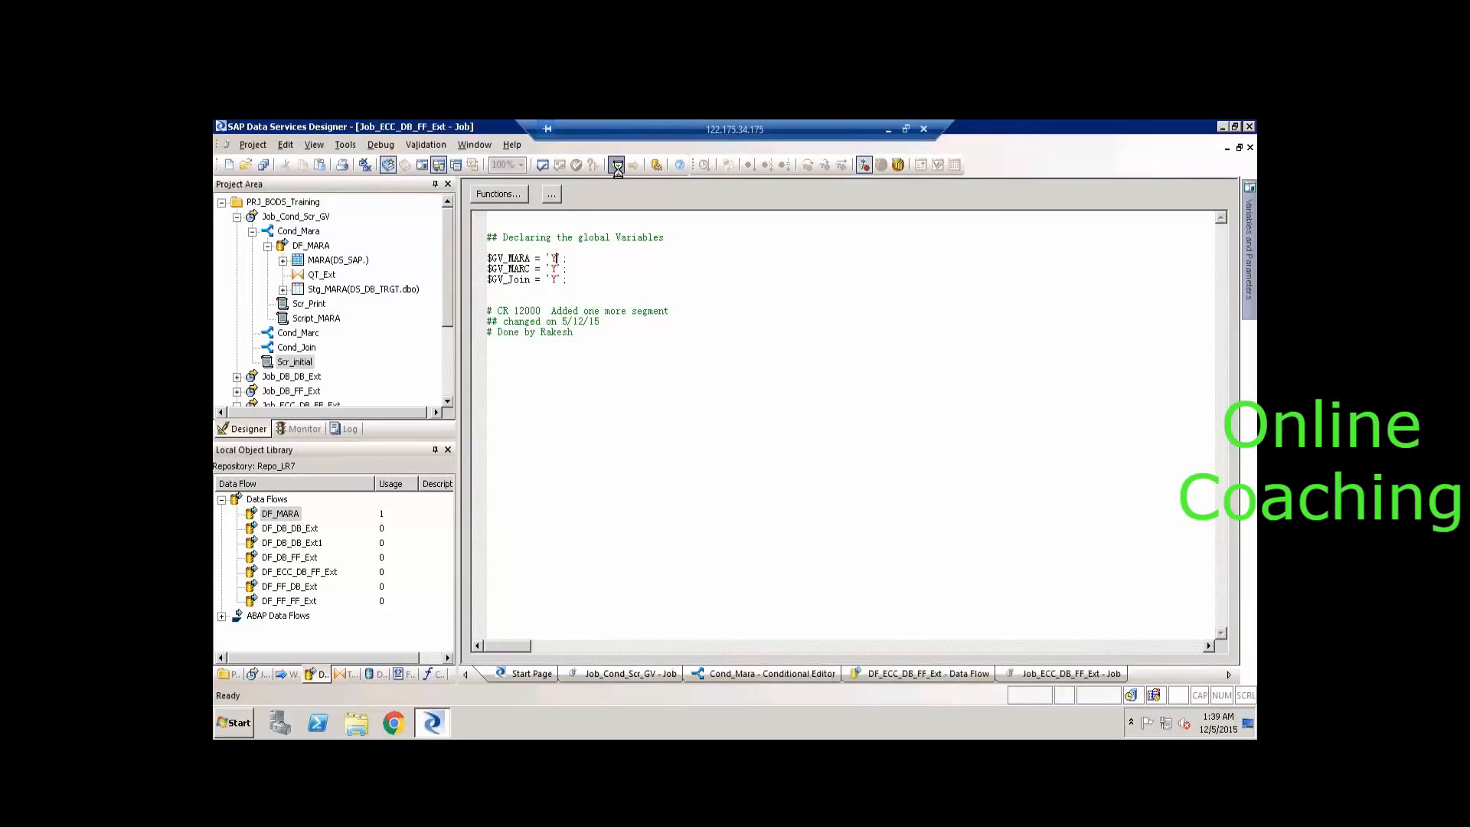
pyautogui.click(617, 165)
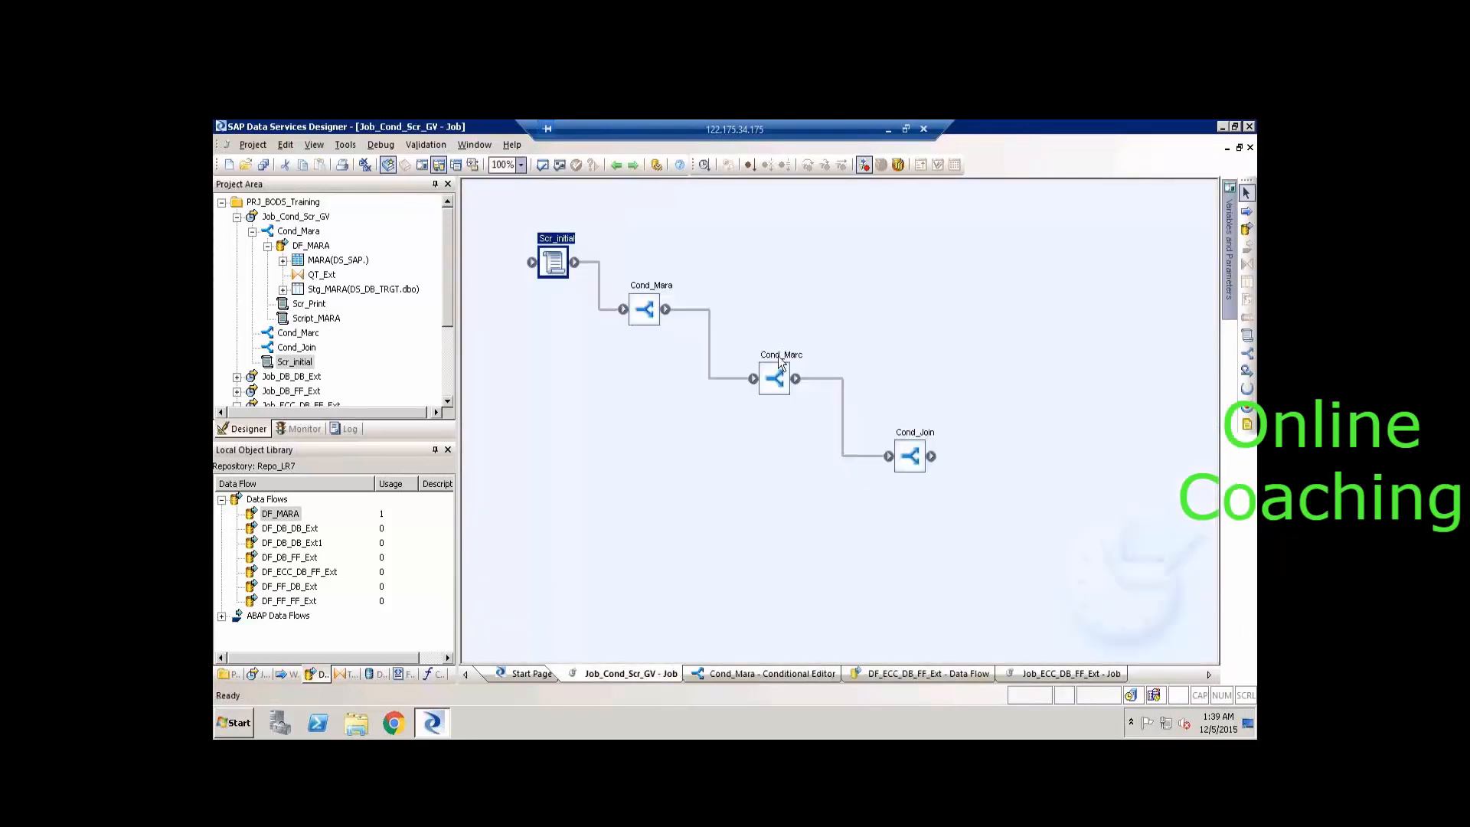
# Open the Cond_Marc conditional and list the tables of the DS_SAP datastore in the object library.
pyautogui.doubleClick(778, 360)
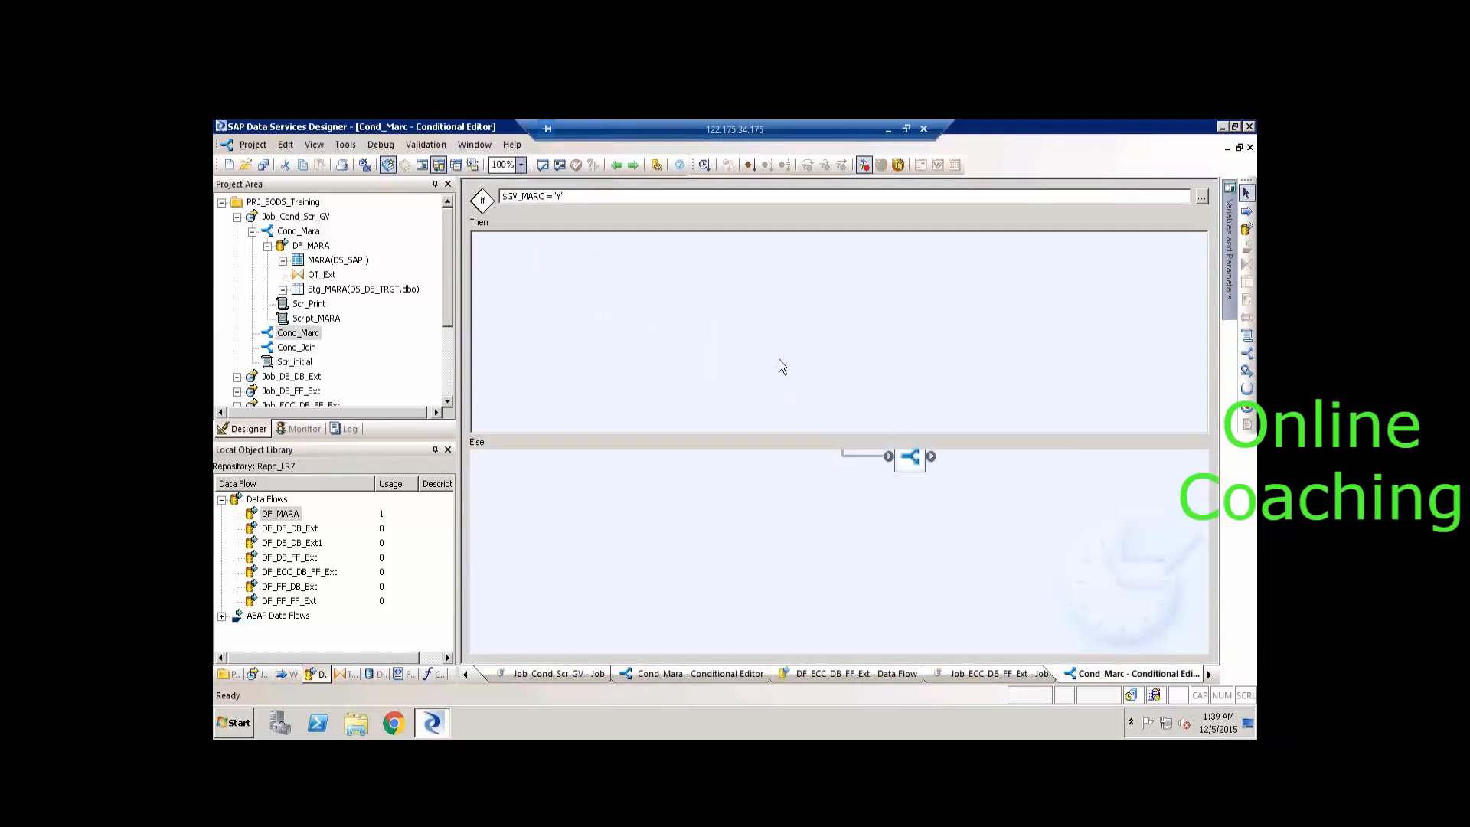
pyautogui.click(373, 675)
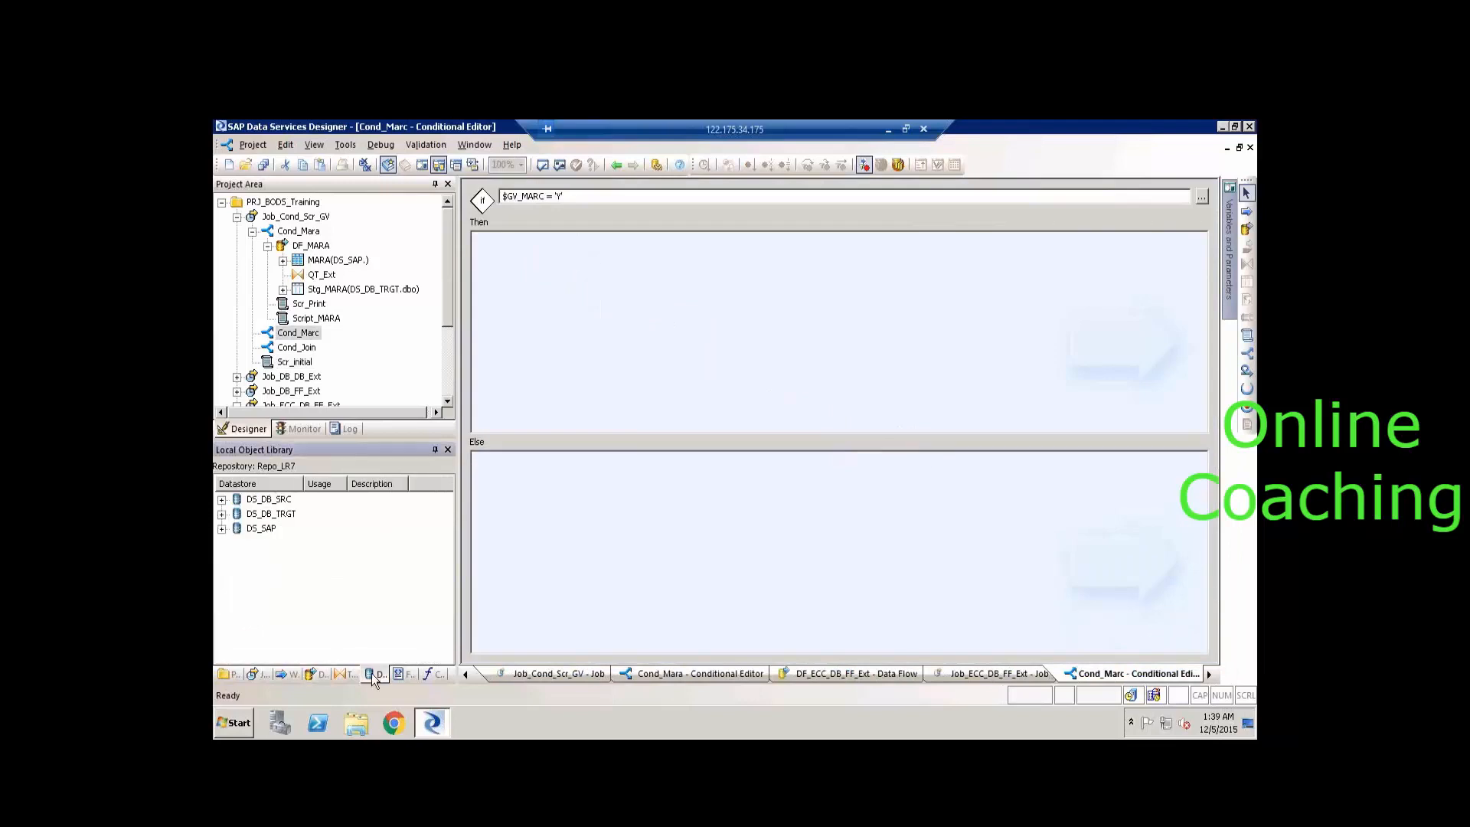
pyautogui.click(223, 528)
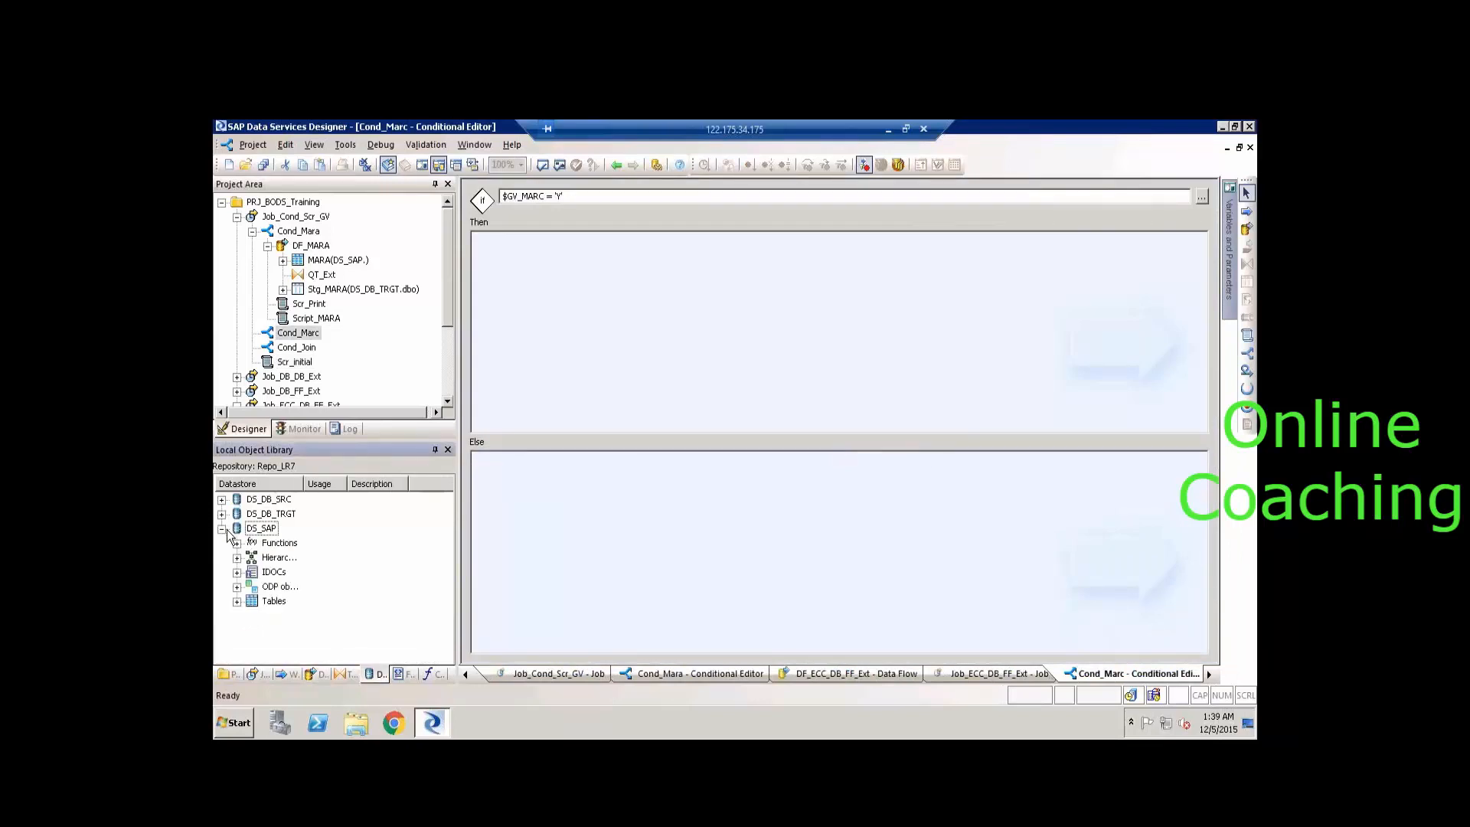
pyautogui.click(237, 602)
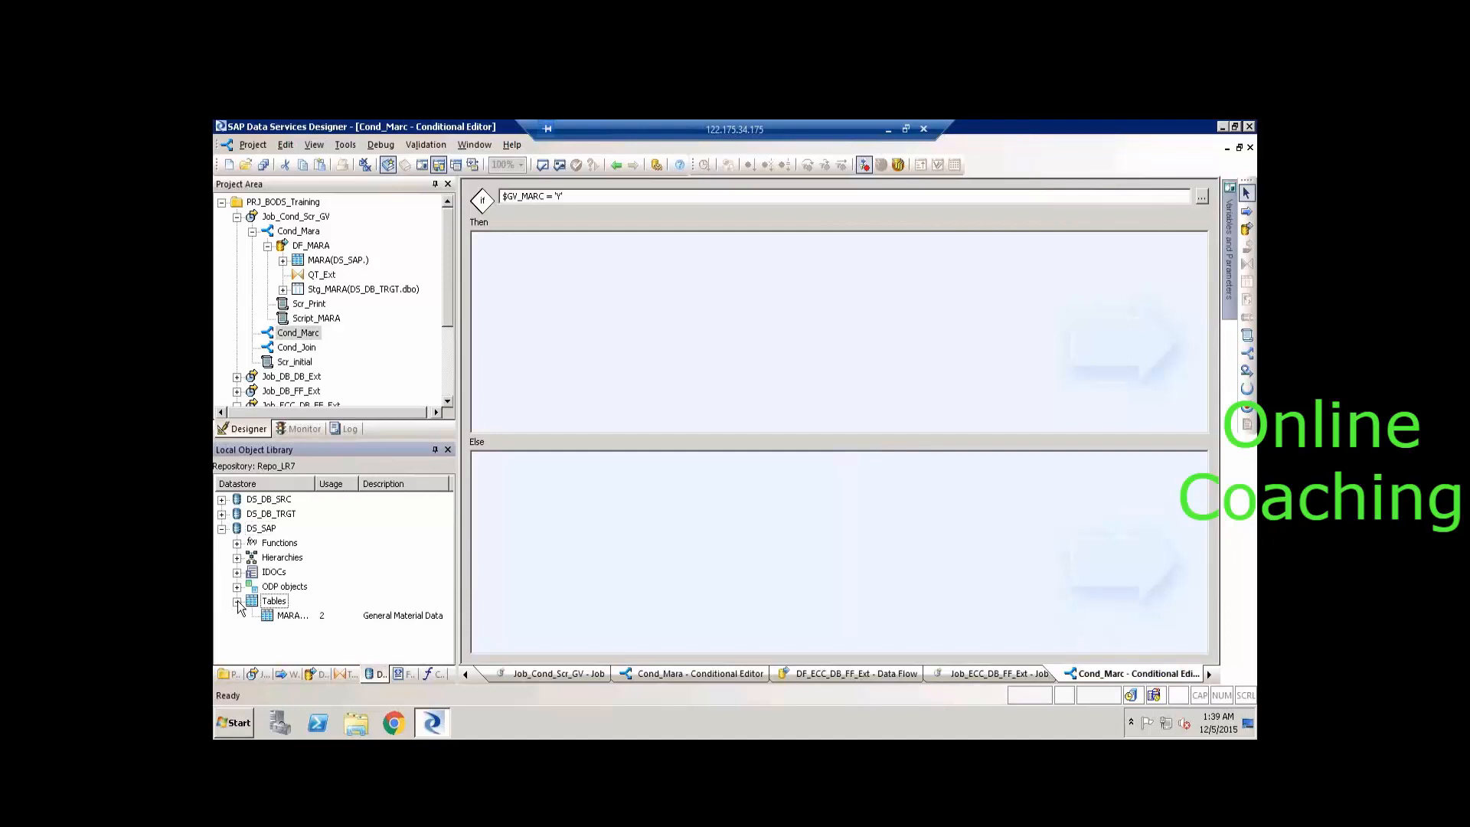
# Search the DS_SAP datastore's external data for tables whose name contains MARC.
pyautogui.click(262, 530)
pyautogui.rightClick(262, 536)
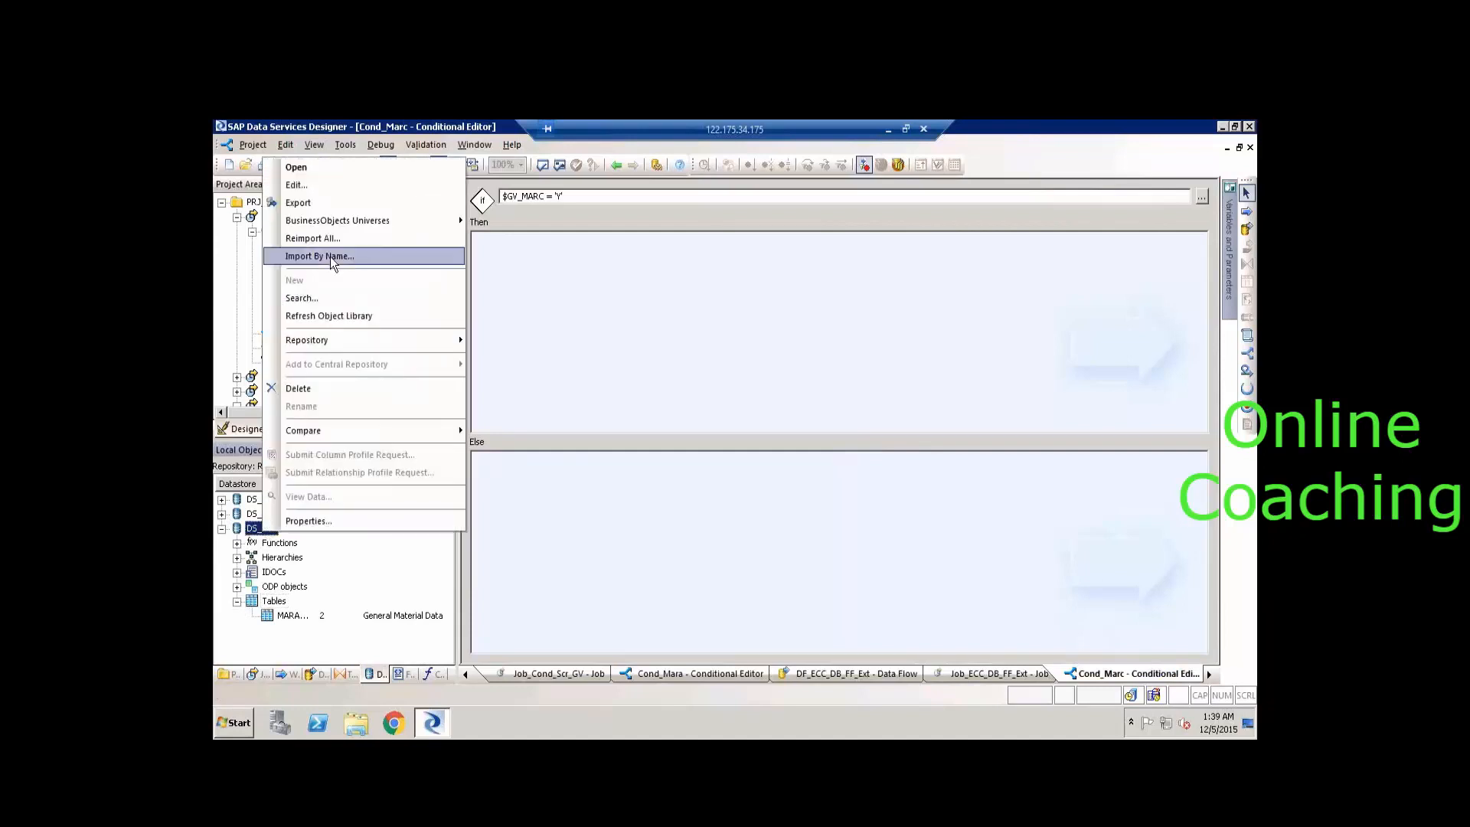
pyautogui.click(324, 298)
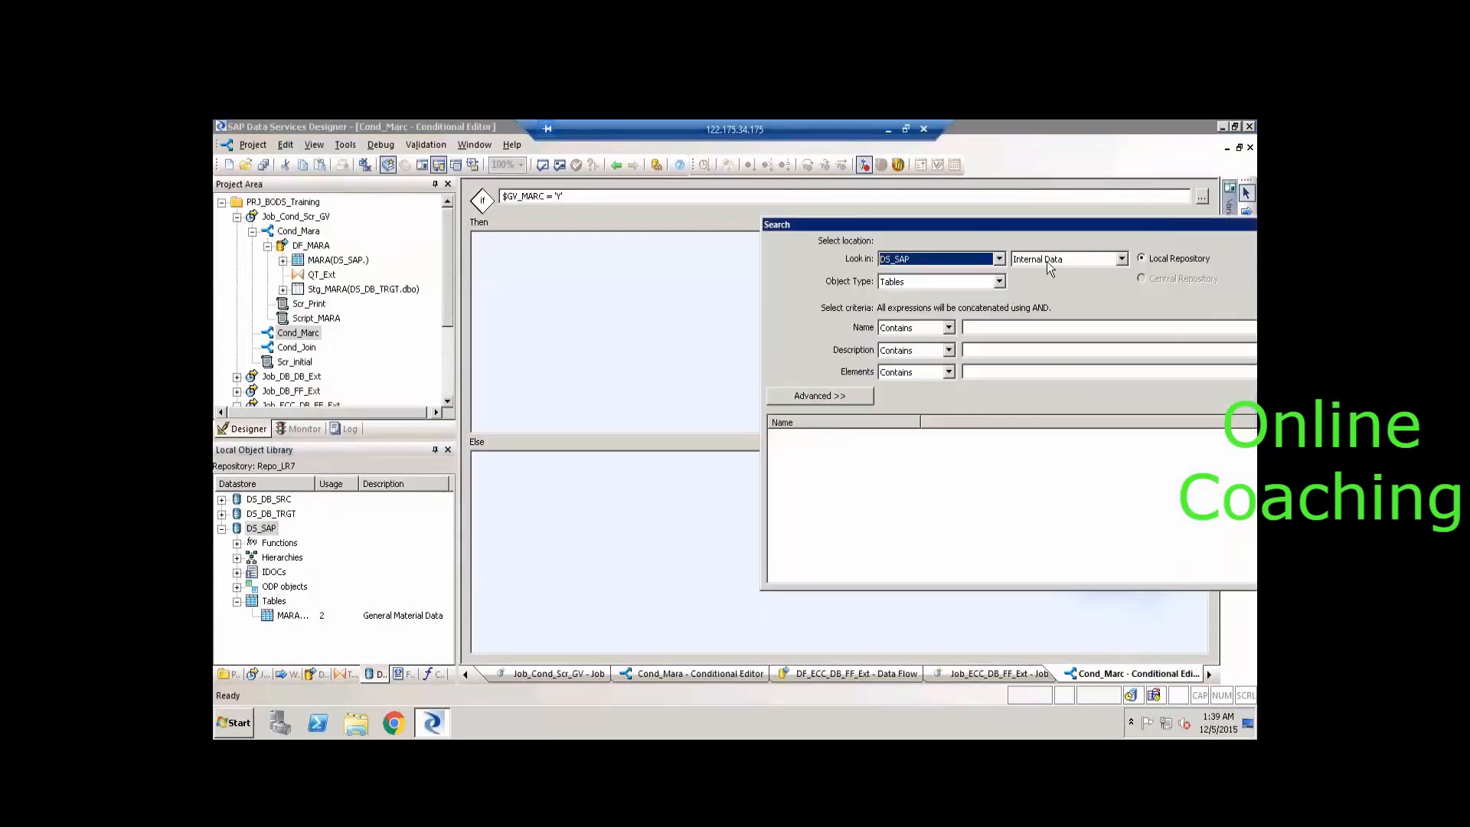
pyautogui.click(1046, 261)
pyautogui.click(1051, 284)
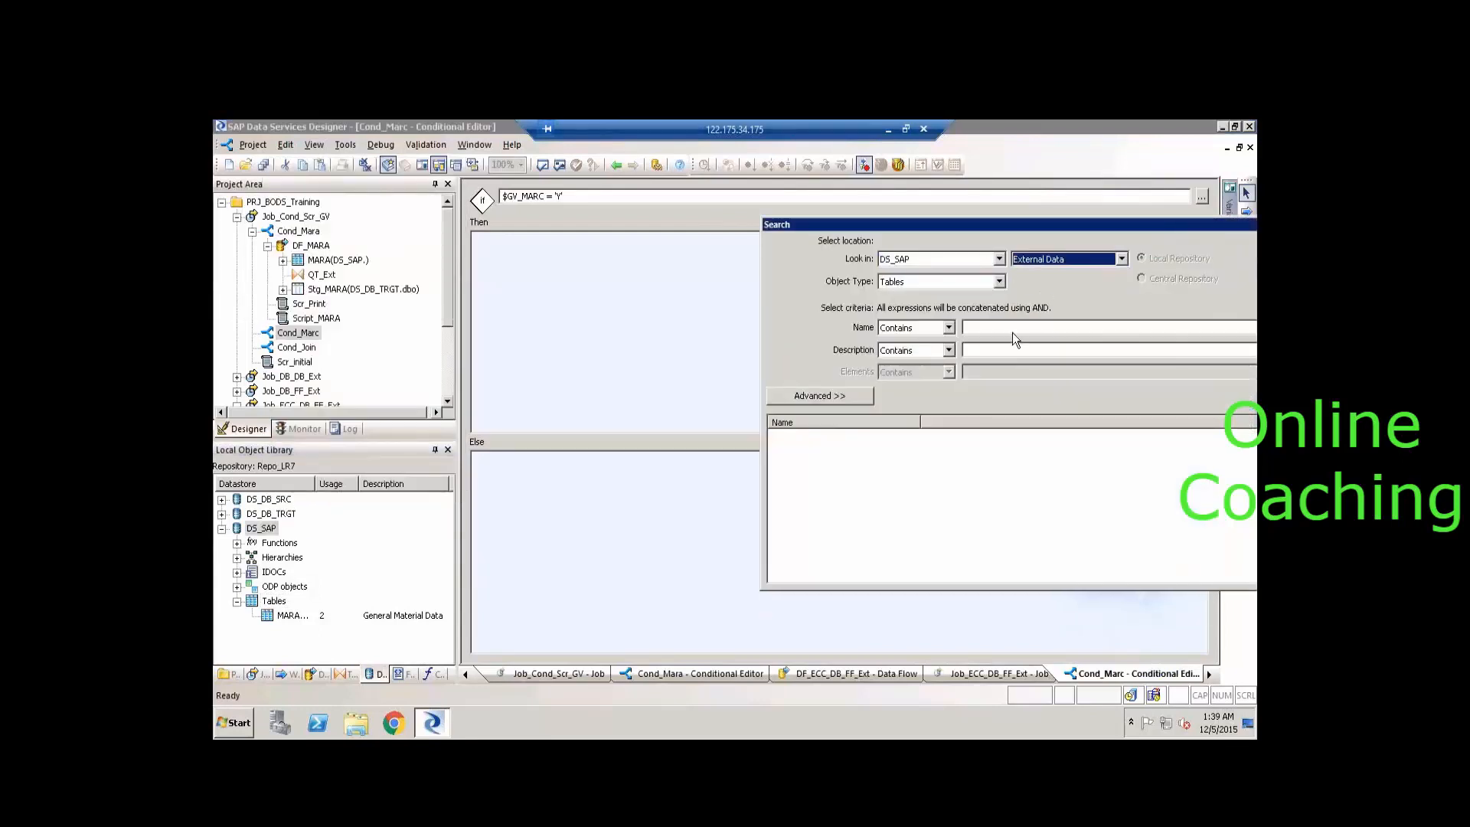
pyautogui.click(1009, 329)
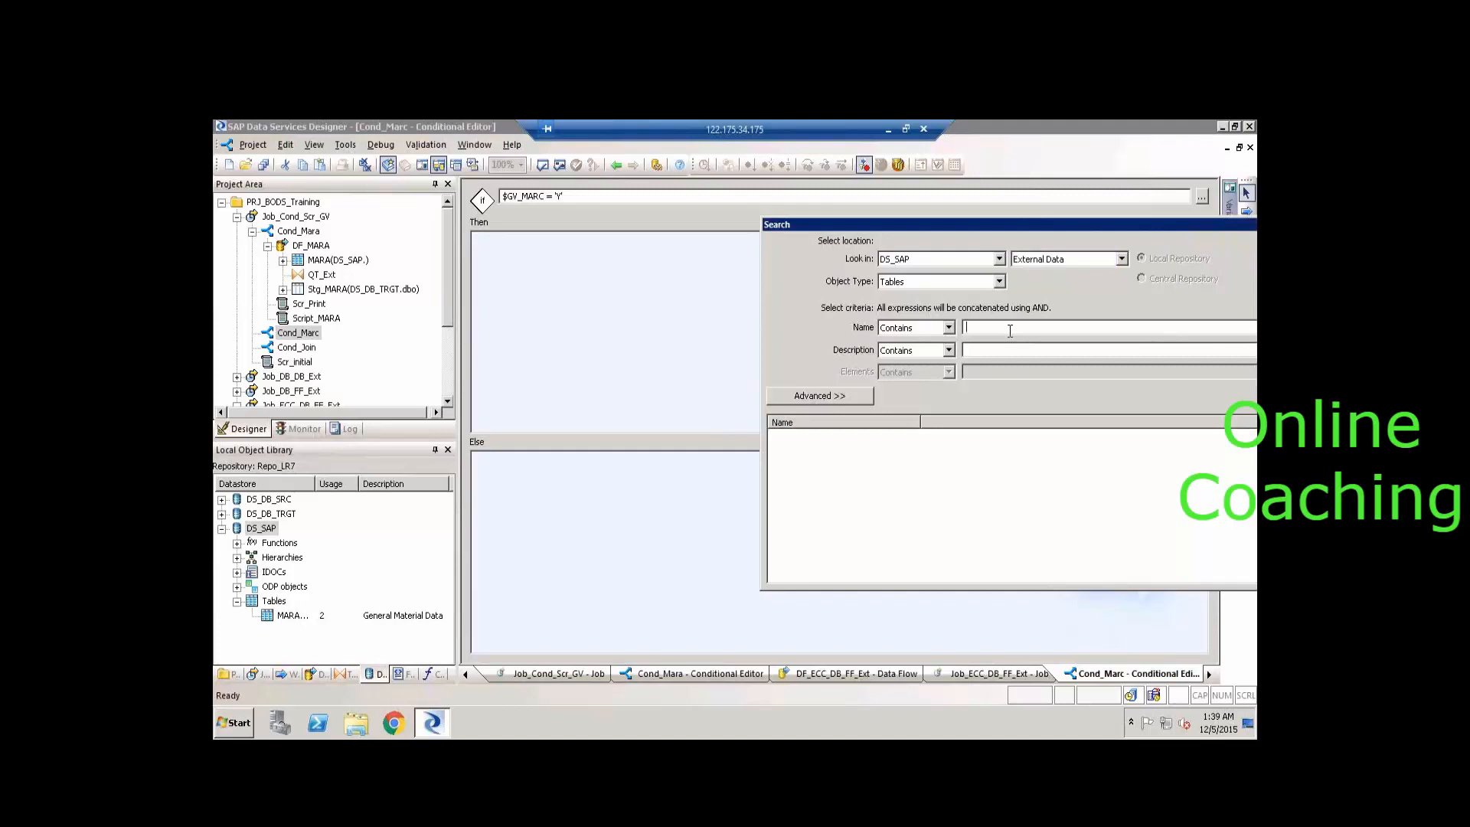
pyautogui.write('MARC')
pyautogui.press('Return')
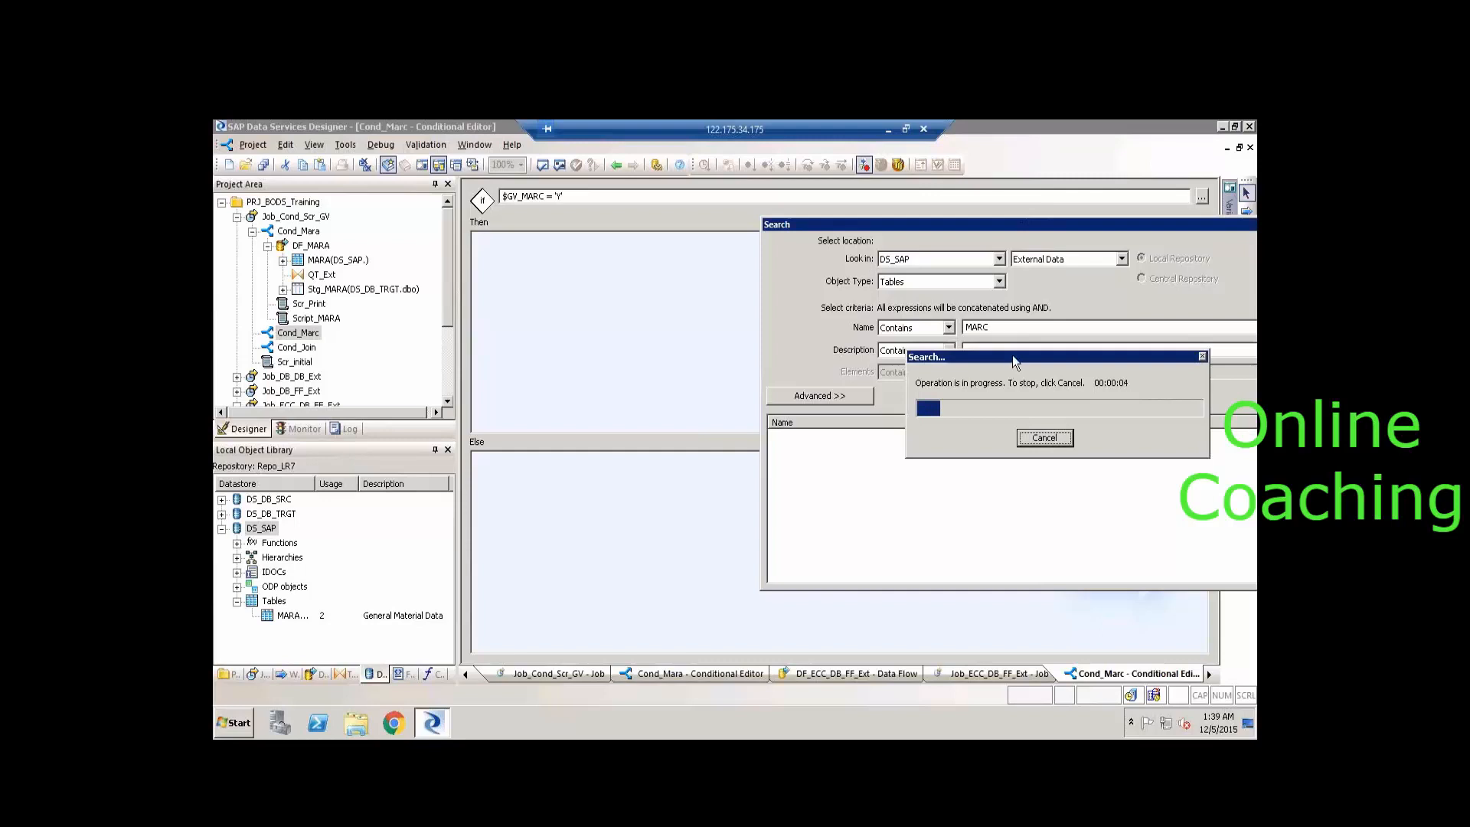
pyautogui.moveTo(1014, 357); pyautogui.dragTo(834, 351)
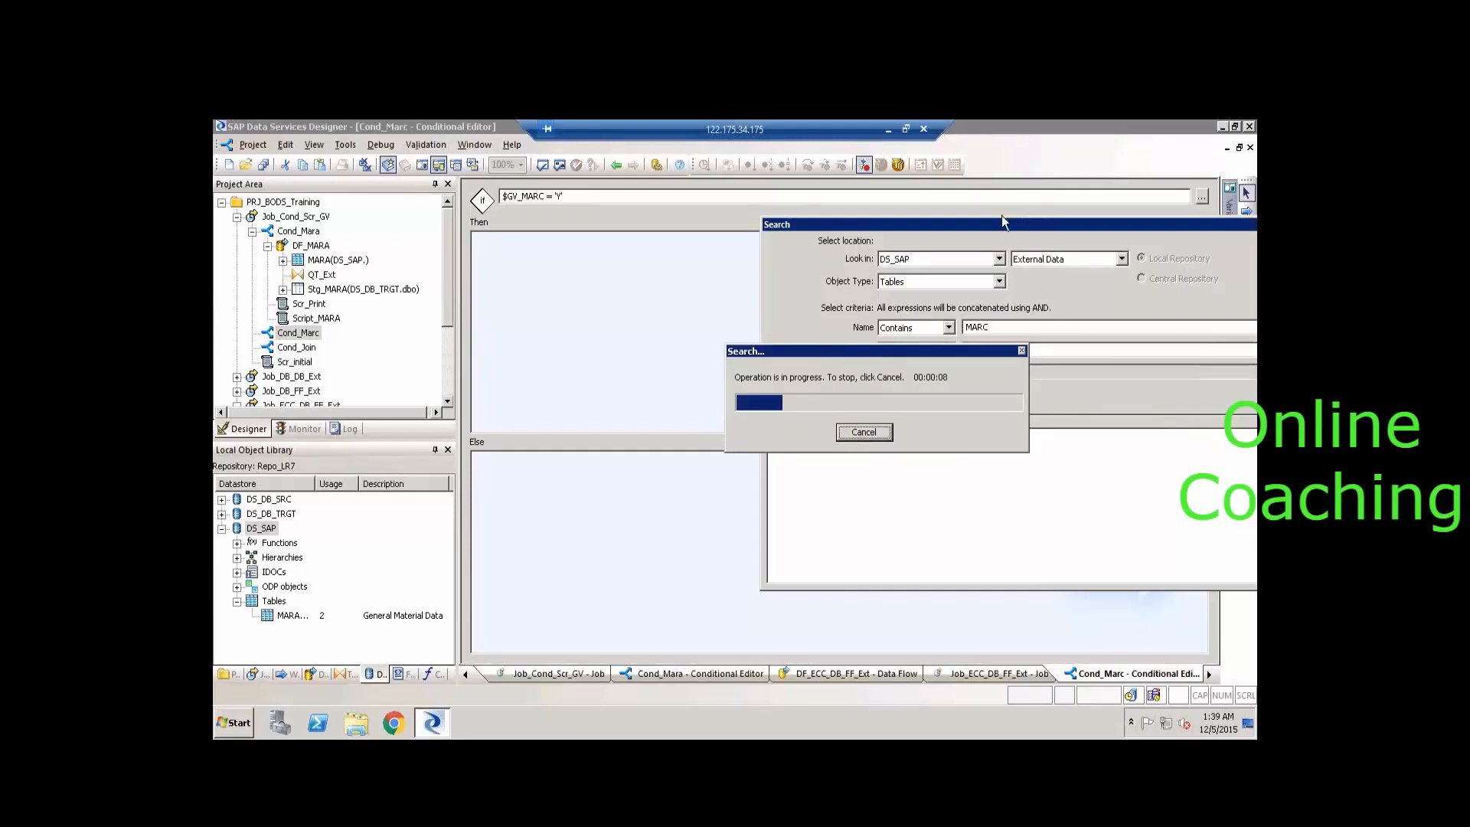
pyautogui.moveTo(911, 356); pyautogui.dragTo(1024, 375)
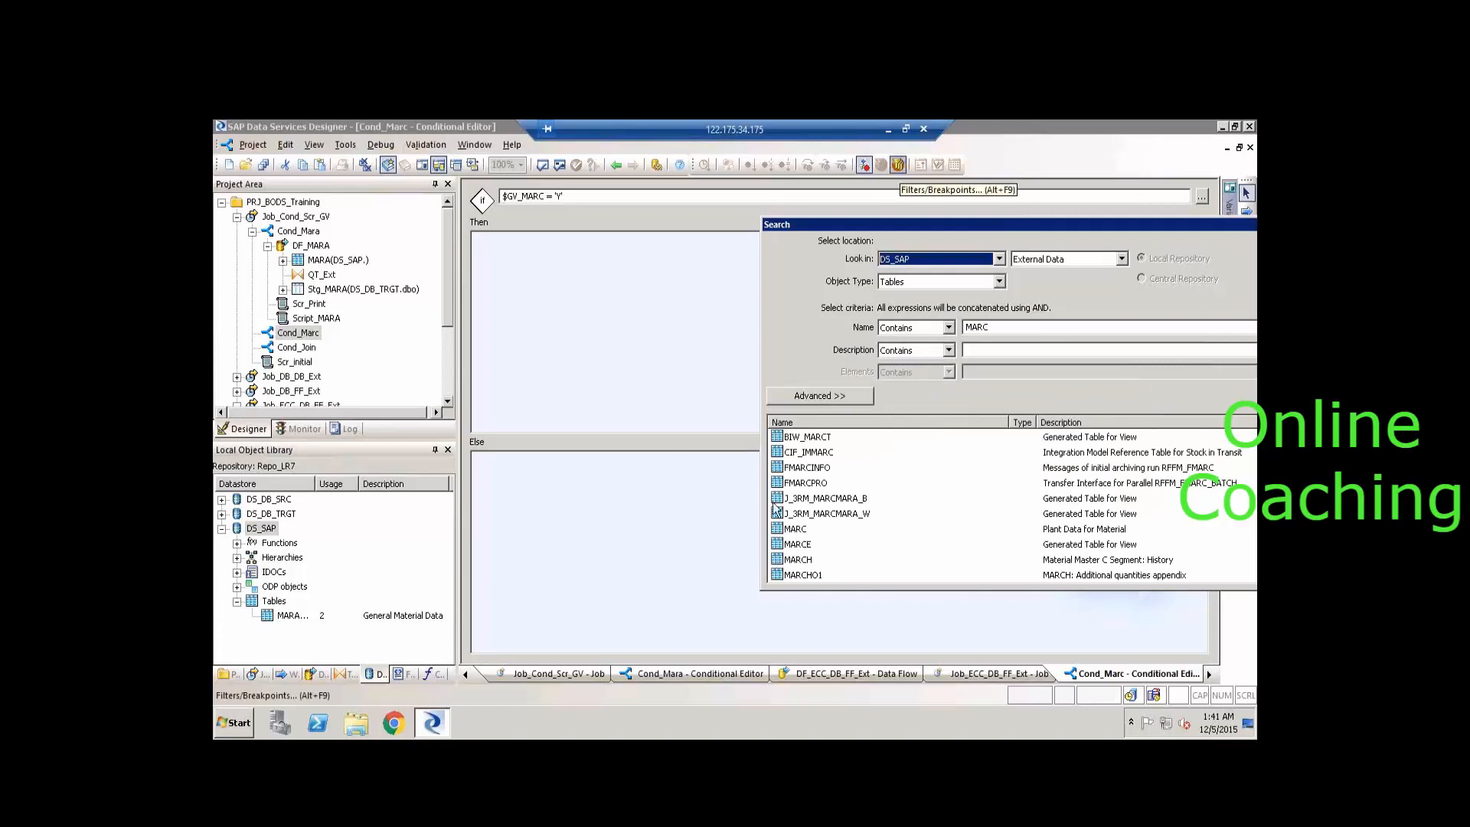
# Import the MARC table (Plant Data for Material) from the search results into DS_SAP and close the search.
pyautogui.click(799, 529)
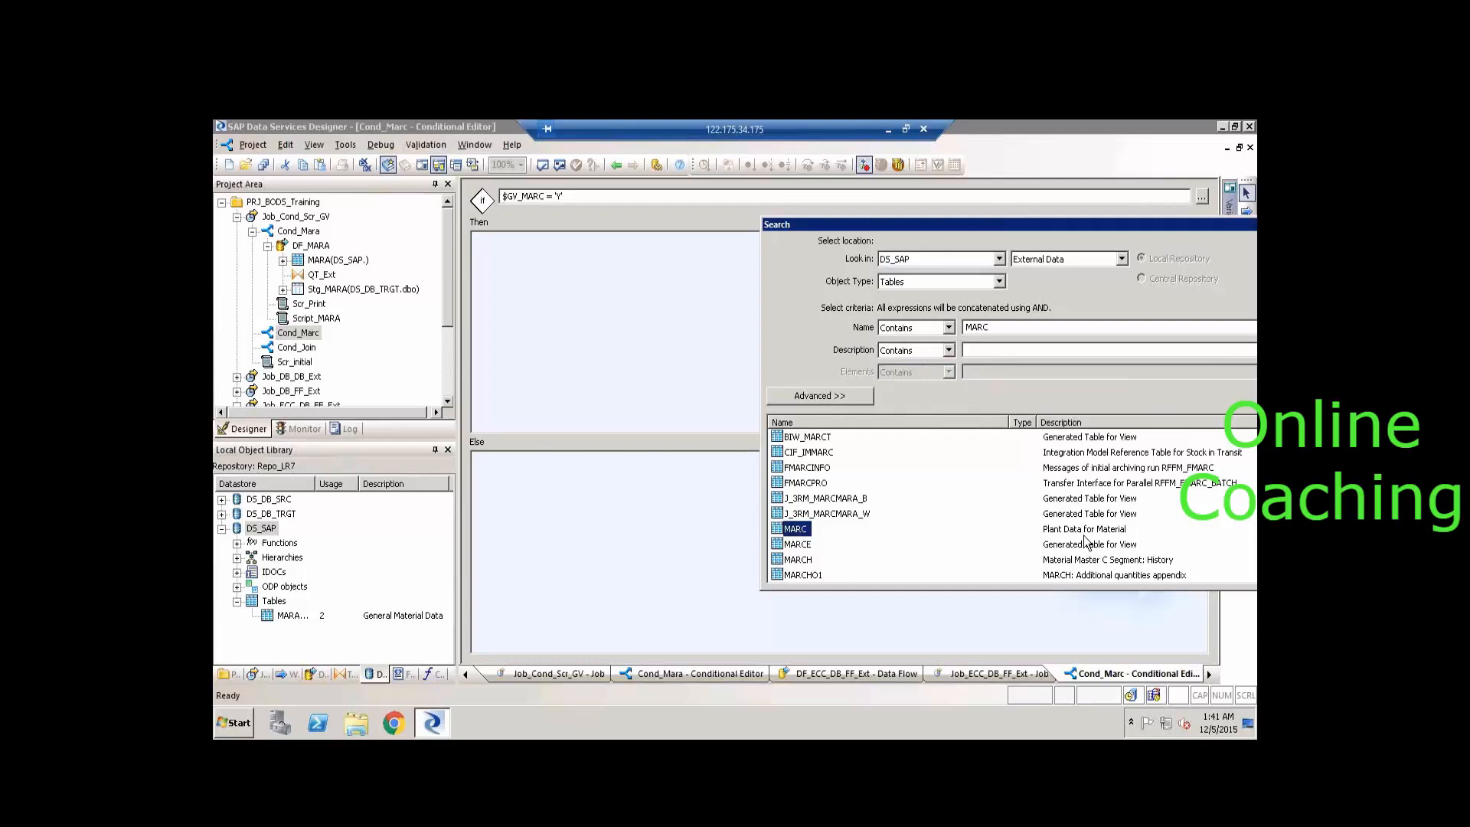
pyautogui.rightClick(800, 534)
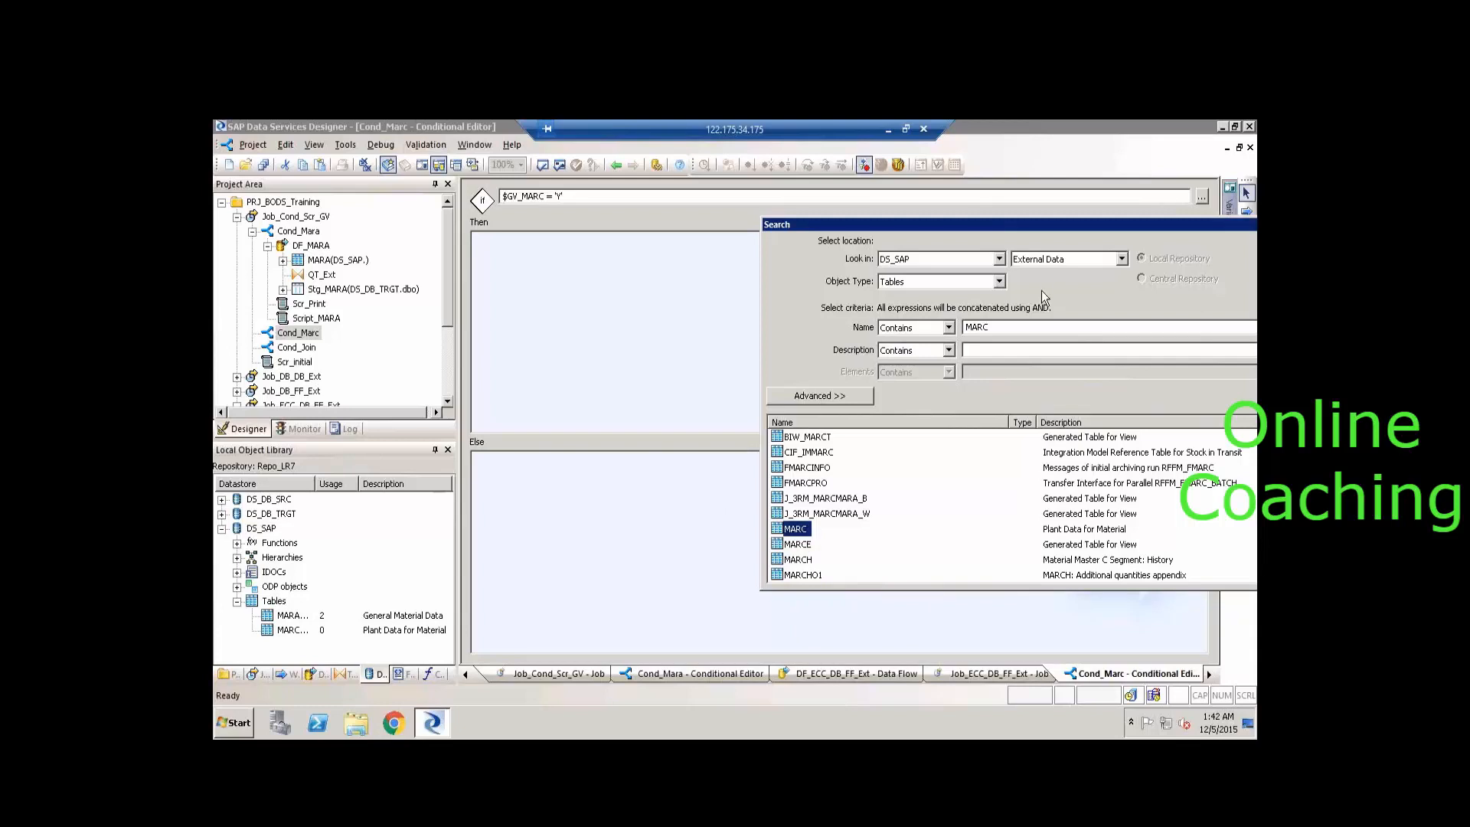
pyautogui.moveTo(1151, 224); pyautogui.dragTo(966, 246)
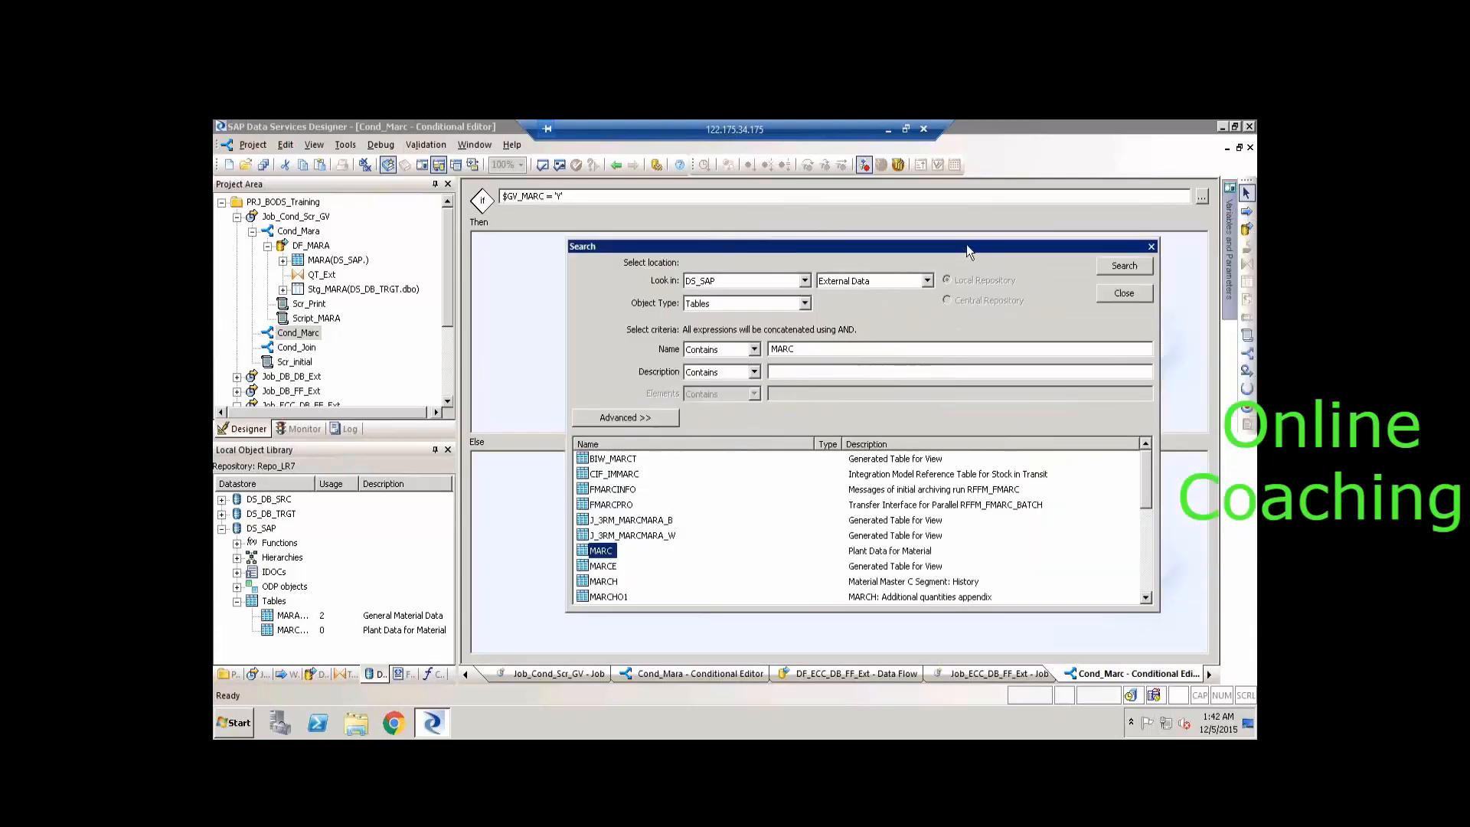
pyautogui.click(1124, 294)
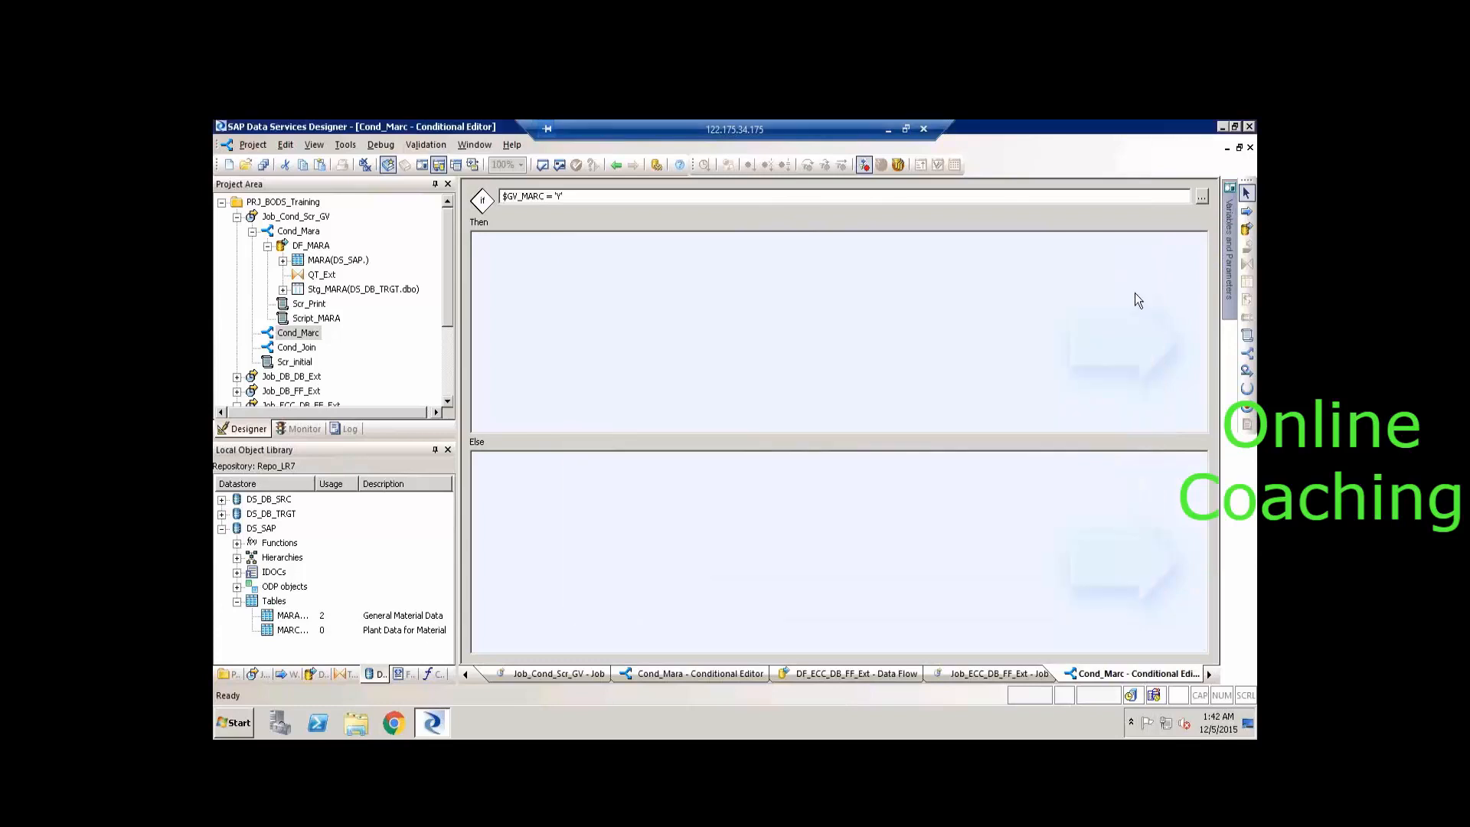
# Add a data flow named DF_MARC to the Then branch of the Cond_Marc conditional.
pyautogui.click(1247, 229)
pyautogui.click(657, 297)
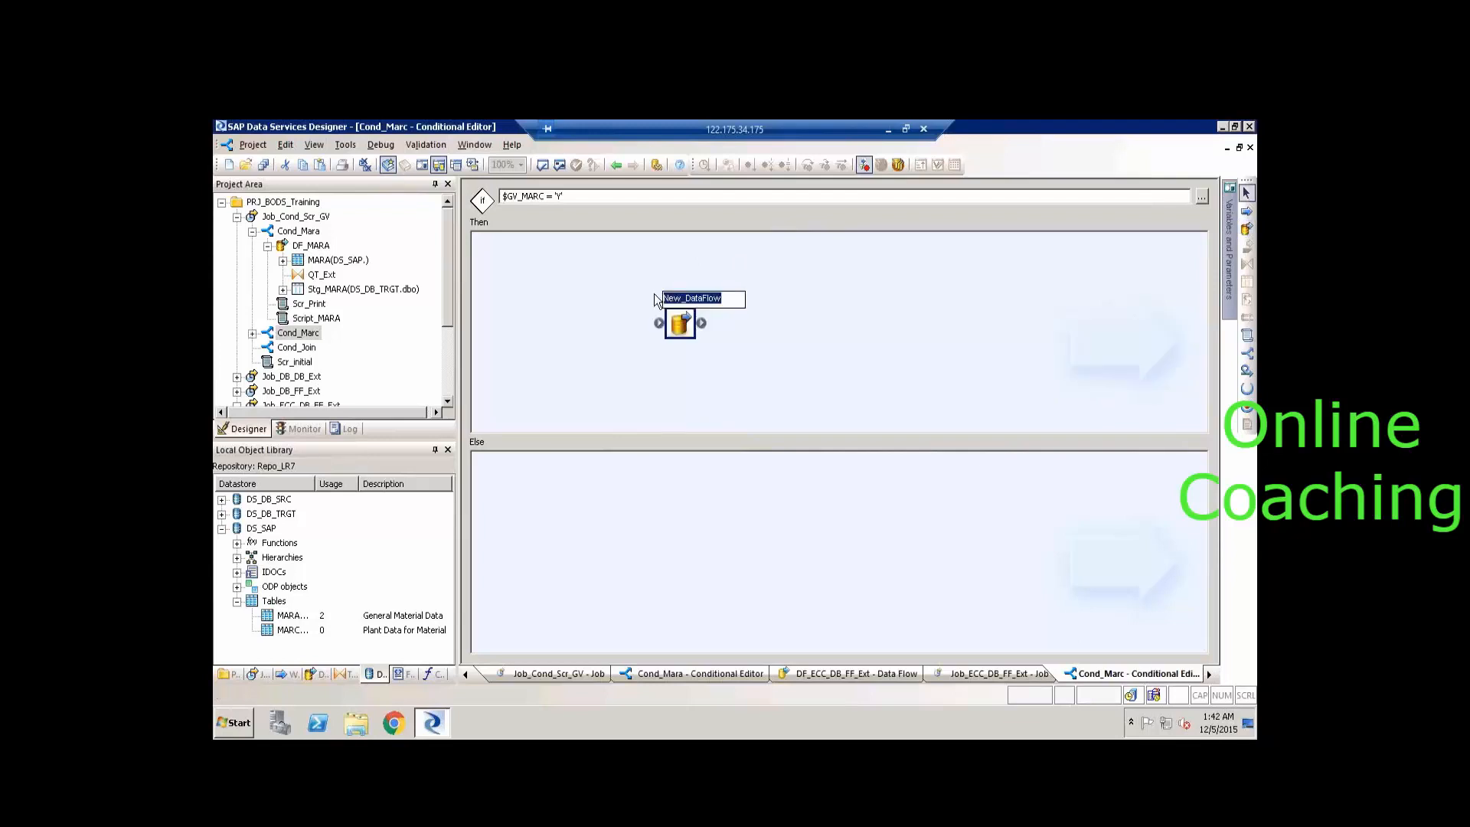
pyautogui.write('DF_')
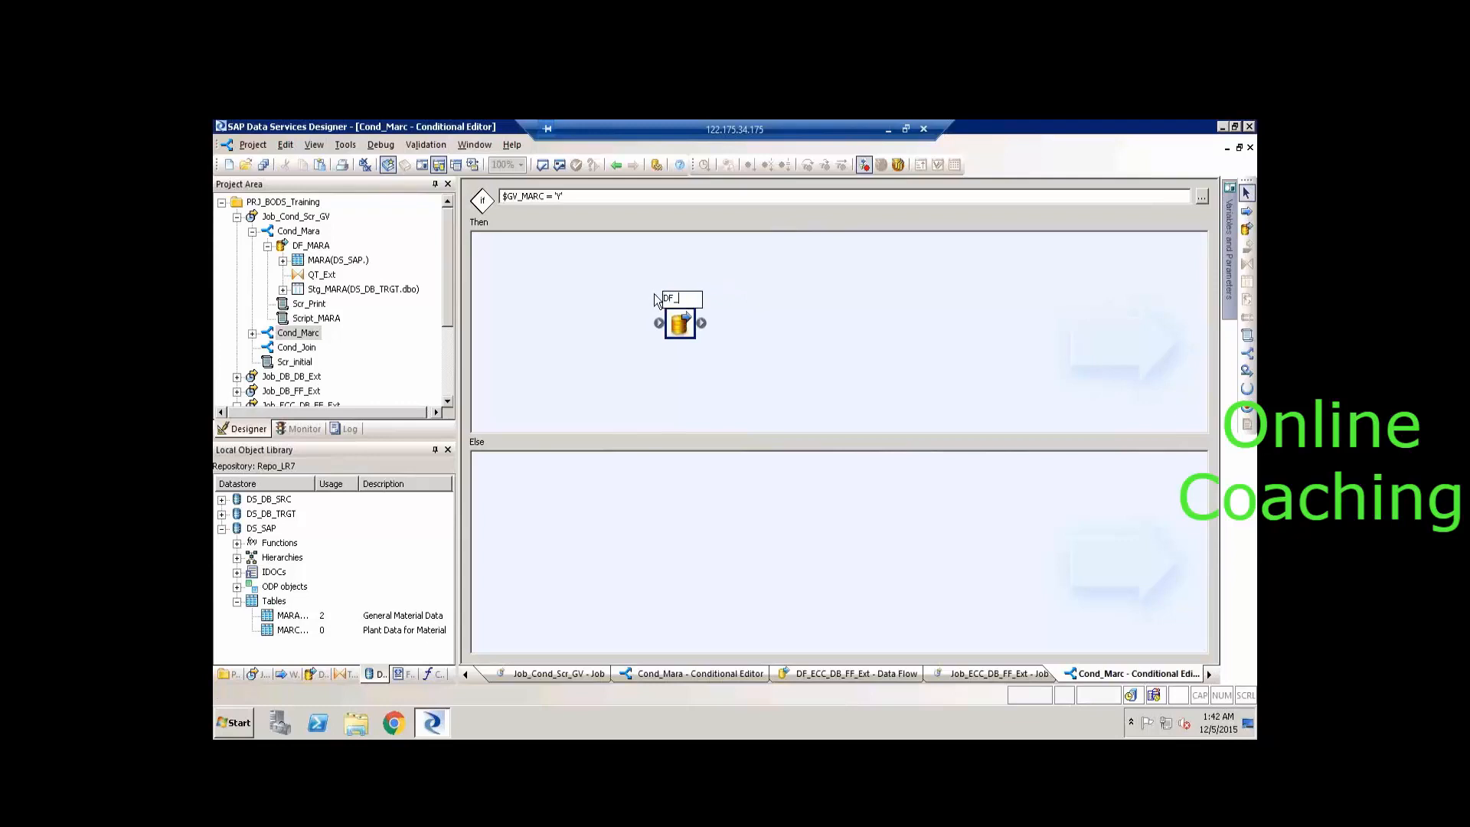
pyautogui.write('MARC')
pyautogui.press('Return')
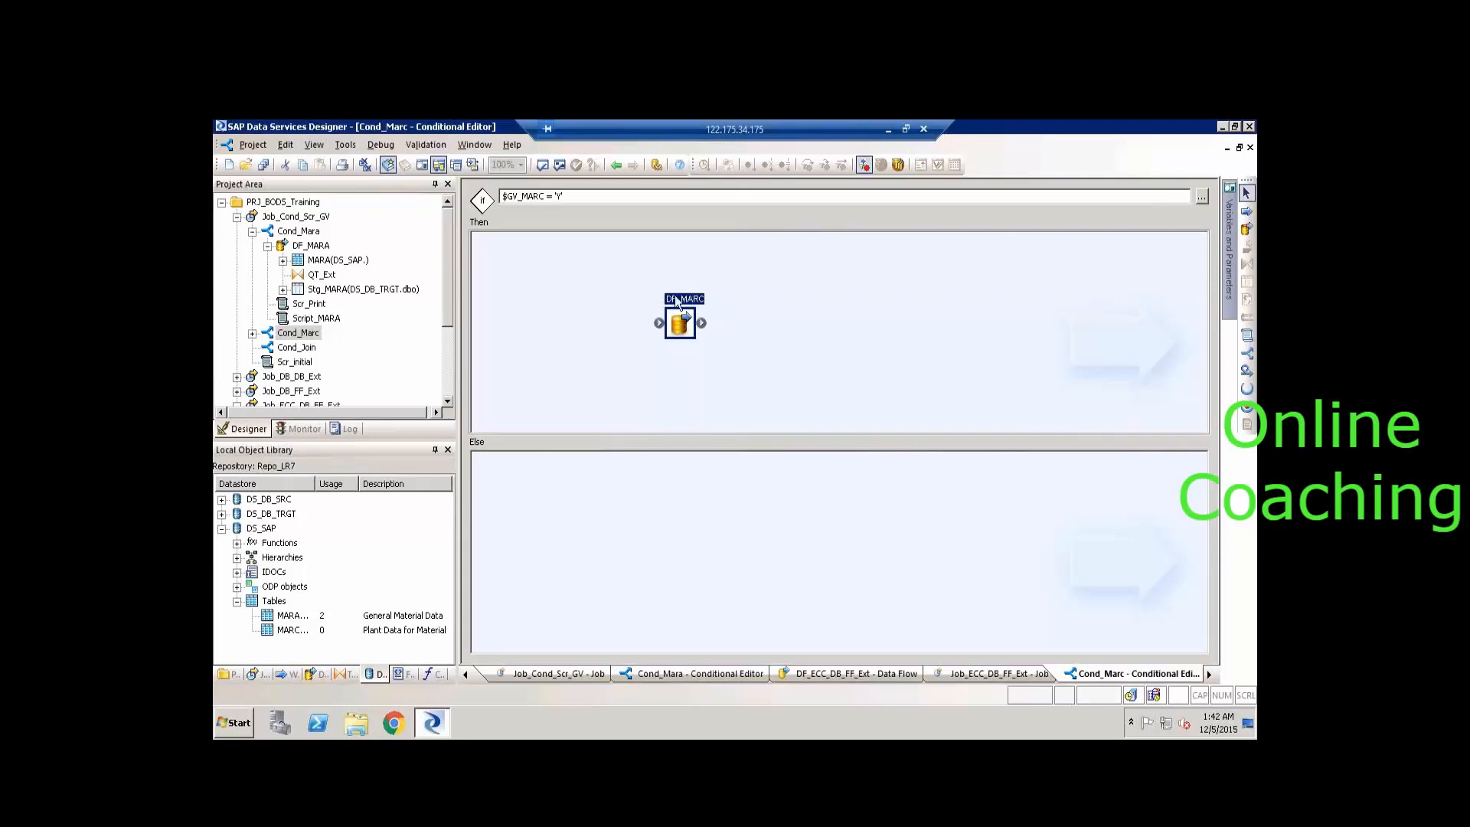
# In DF_MARC, place the DS_SAP table MARC as source and connect it to a new Query transform named QT_Ext.
pyautogui.doubleClick(675, 297)
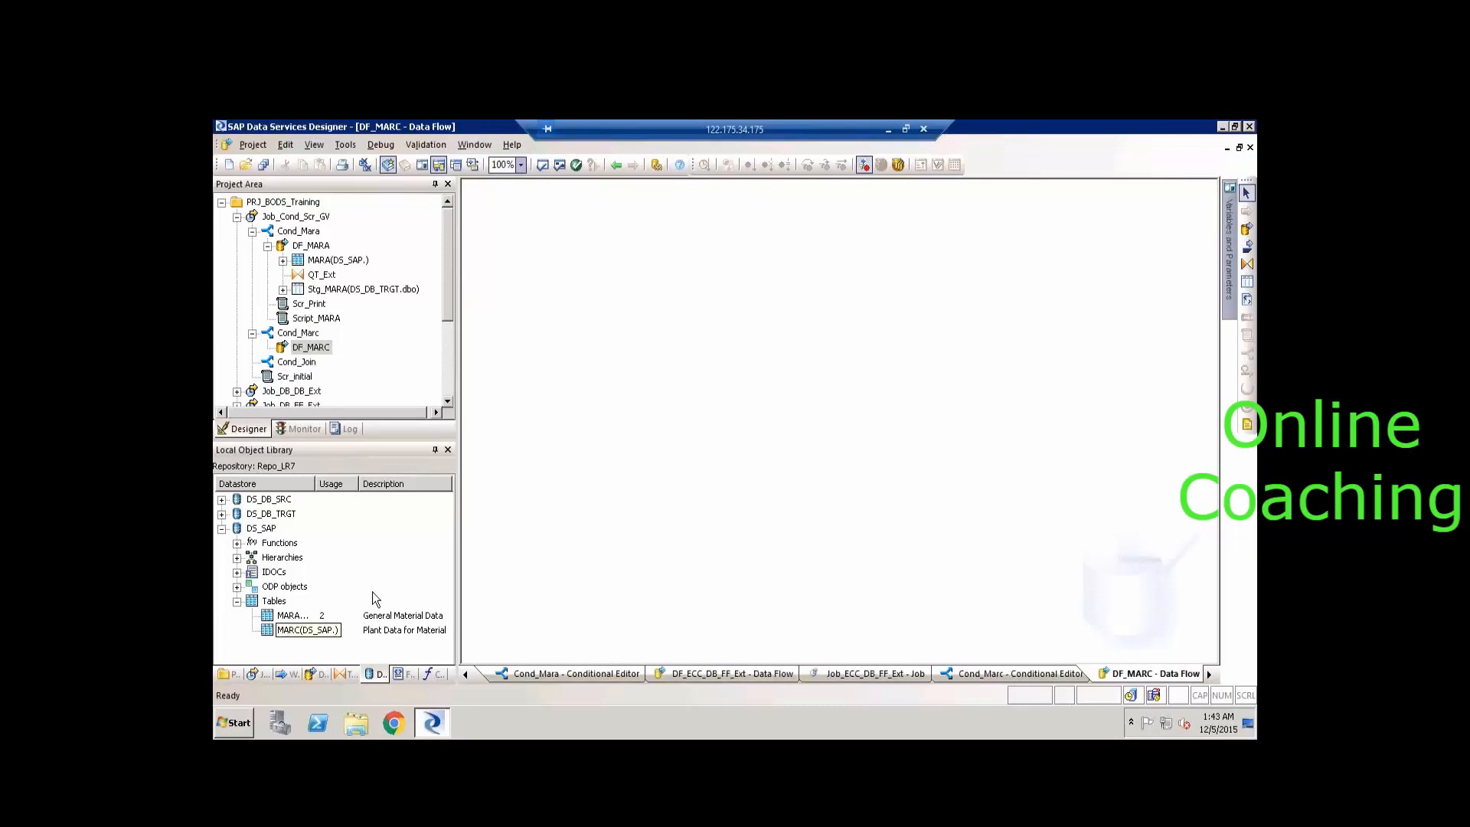
pyautogui.moveTo(306, 630); pyautogui.dragTo(542, 242)
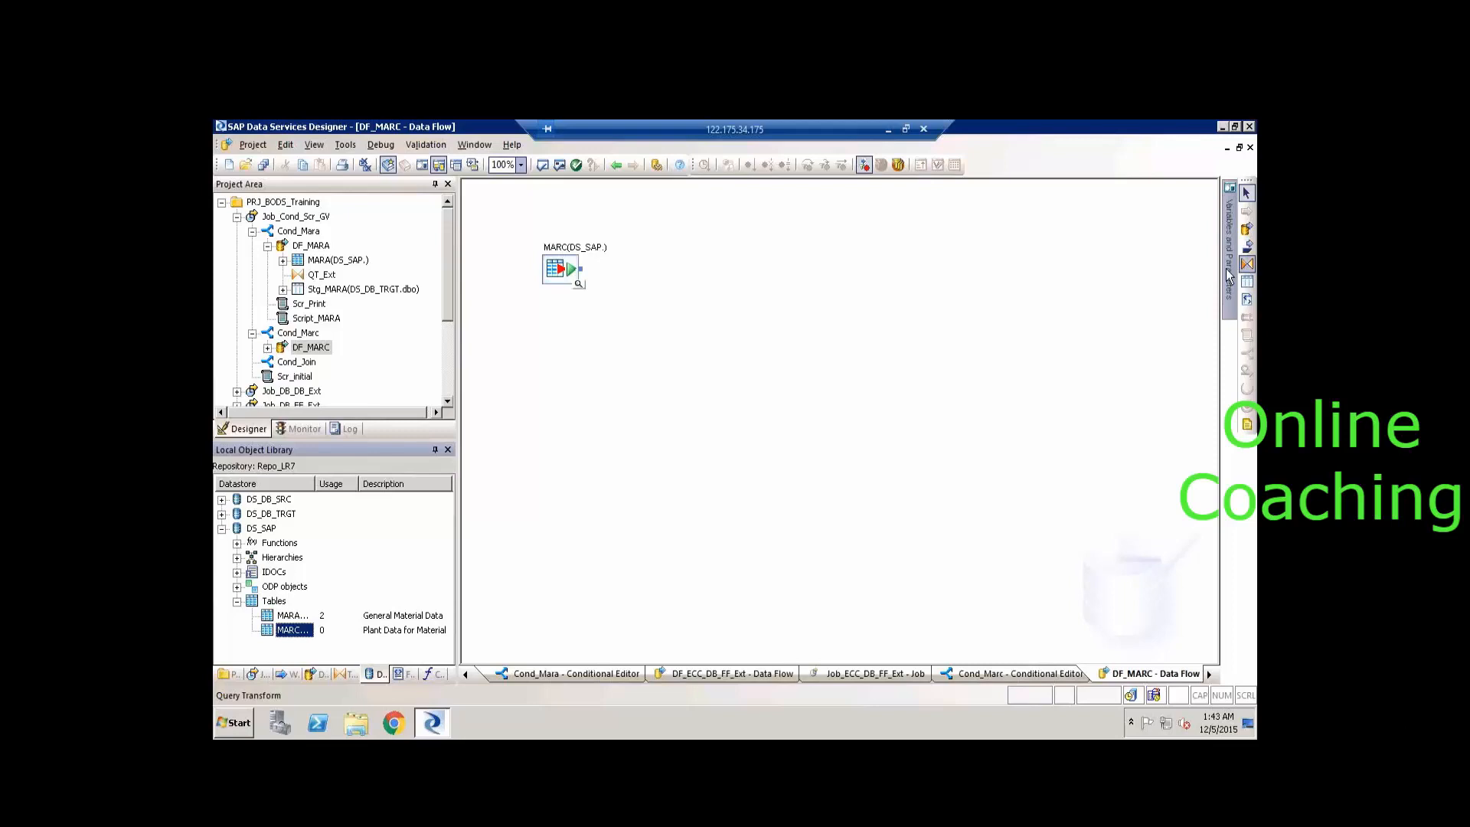
pyautogui.click(684, 311)
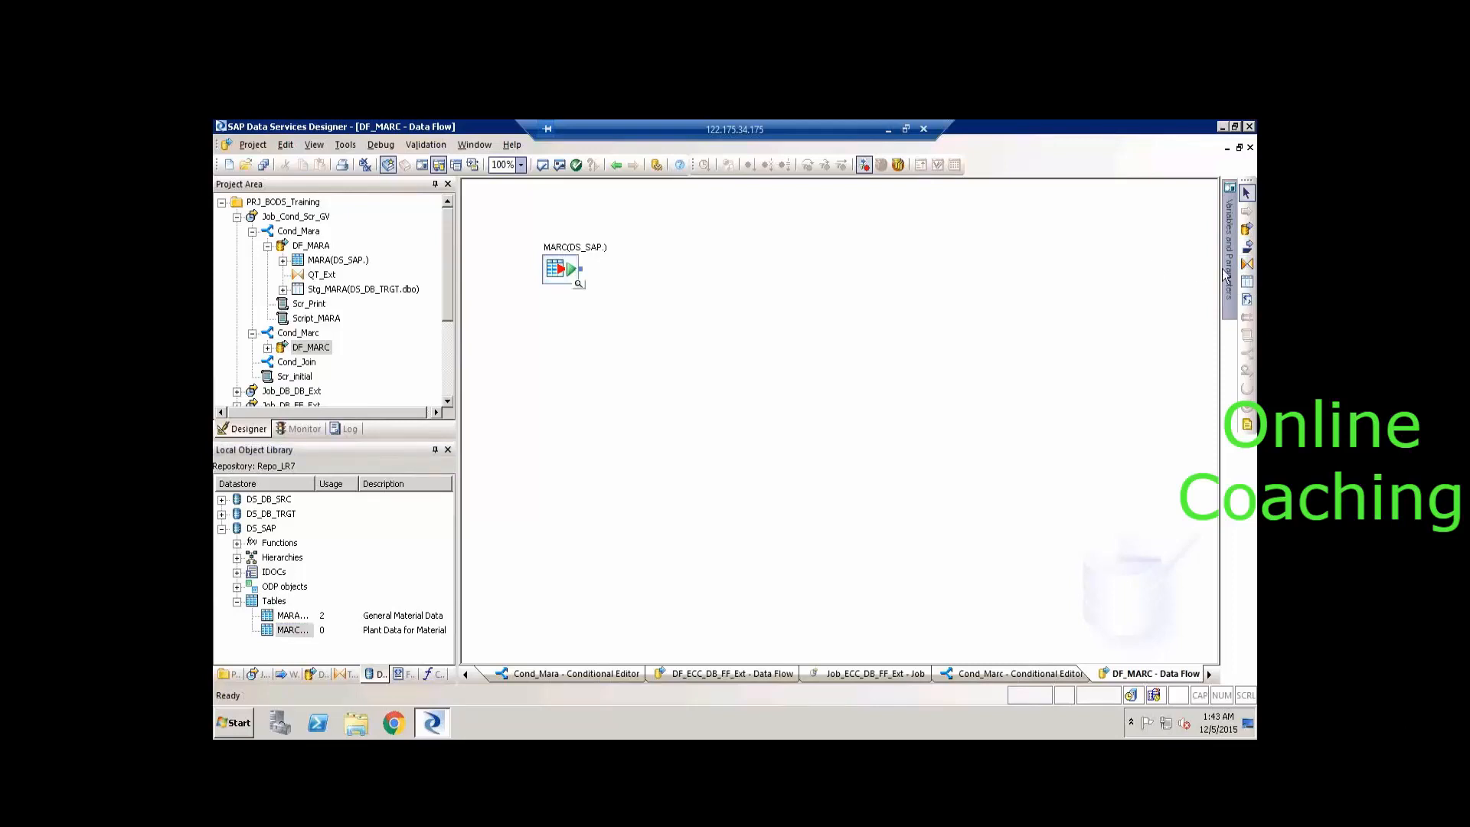
pyautogui.click(1248, 264)
pyautogui.click(692, 304)
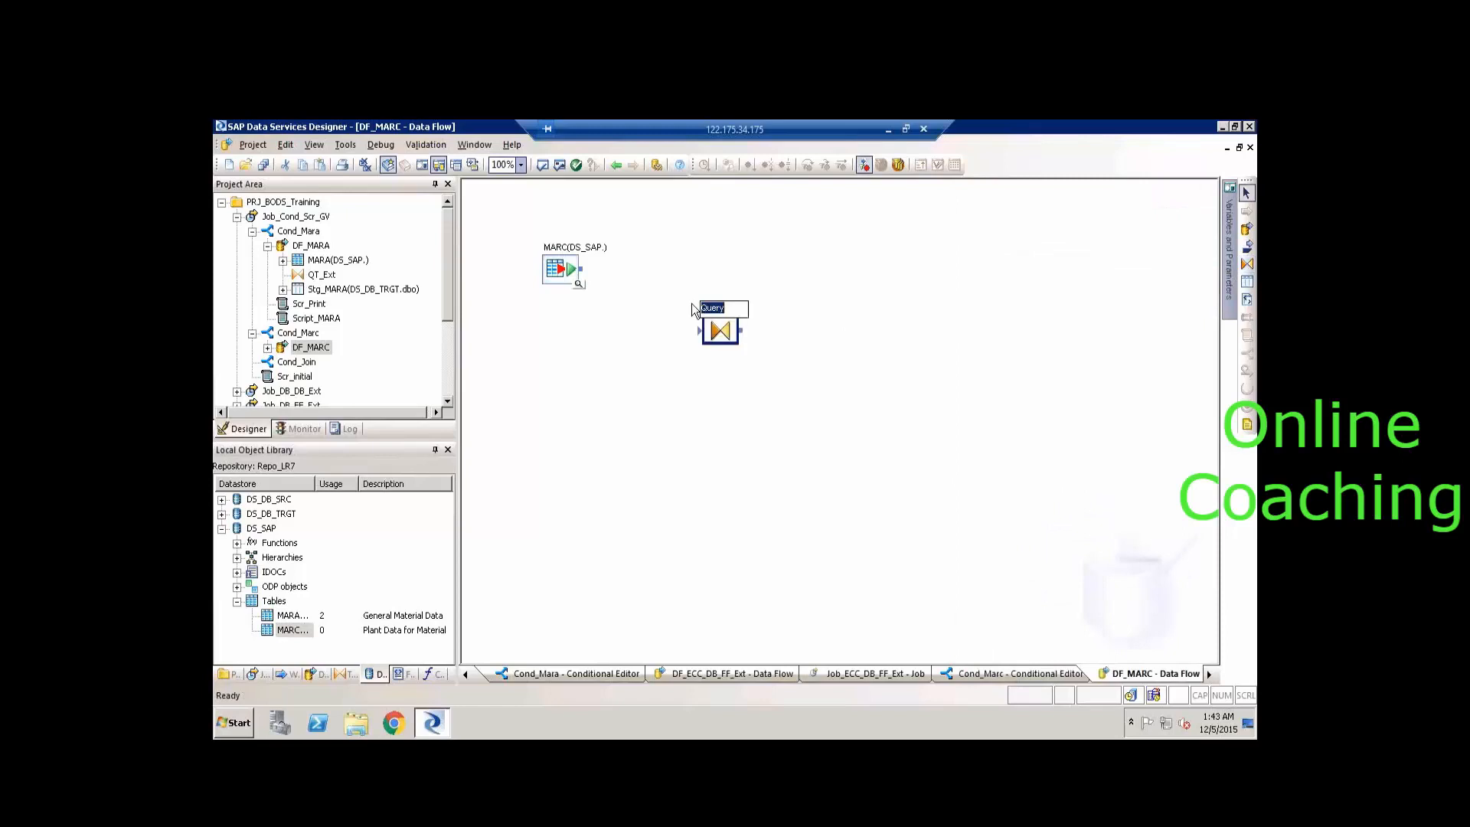
pyautogui.write('QT_Ext')
pyautogui.press('Return')
pyautogui.moveTo(583, 274); pyautogui.dragTo(703, 337)
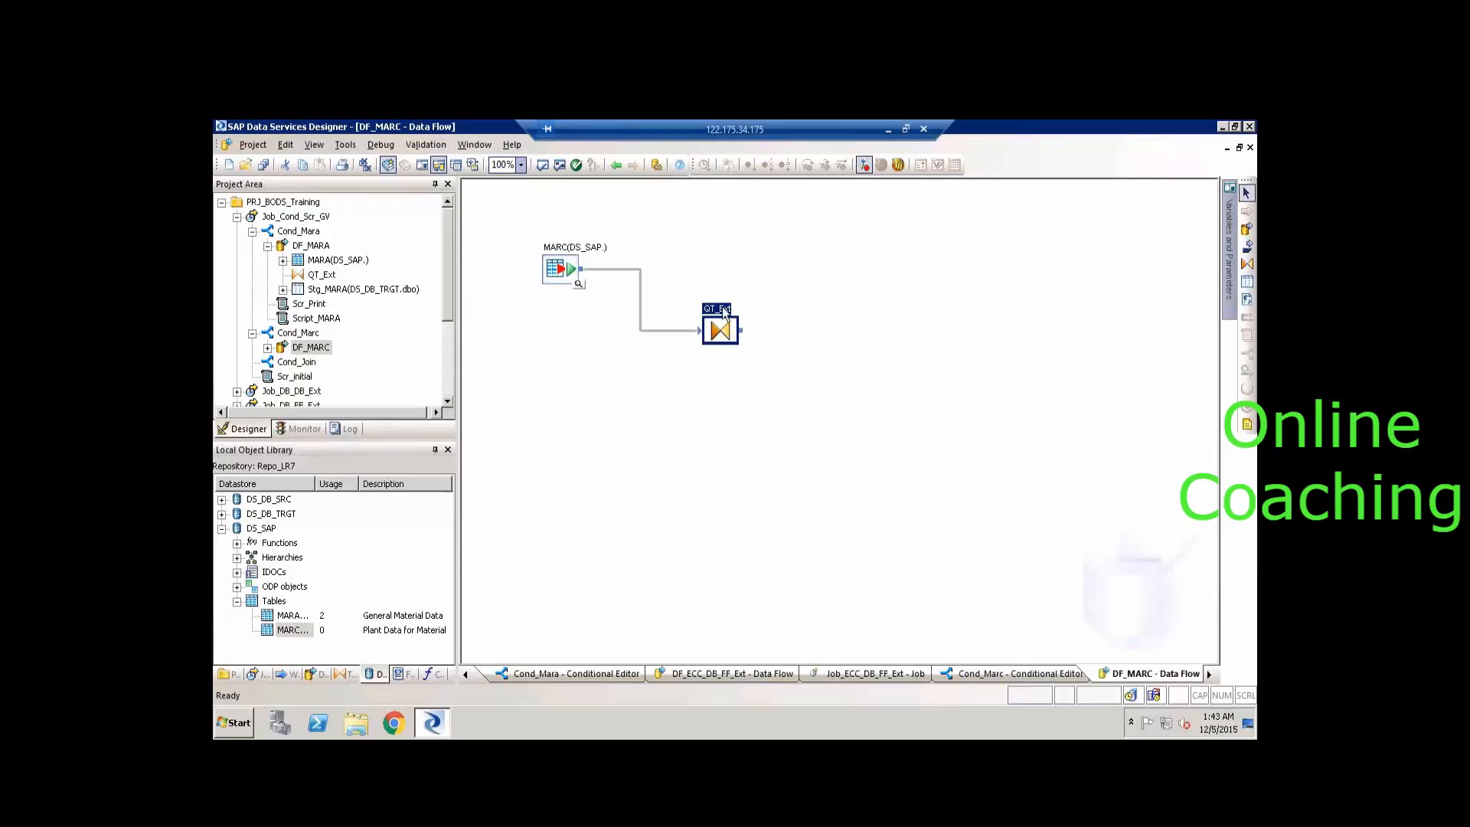
# In the DF_MARC query QT_Ext, map the MARC columns MATNR, WERKS, PSTAT, LVORM and KZKRI to the output schema.
pyautogui.doubleClick(723, 308)
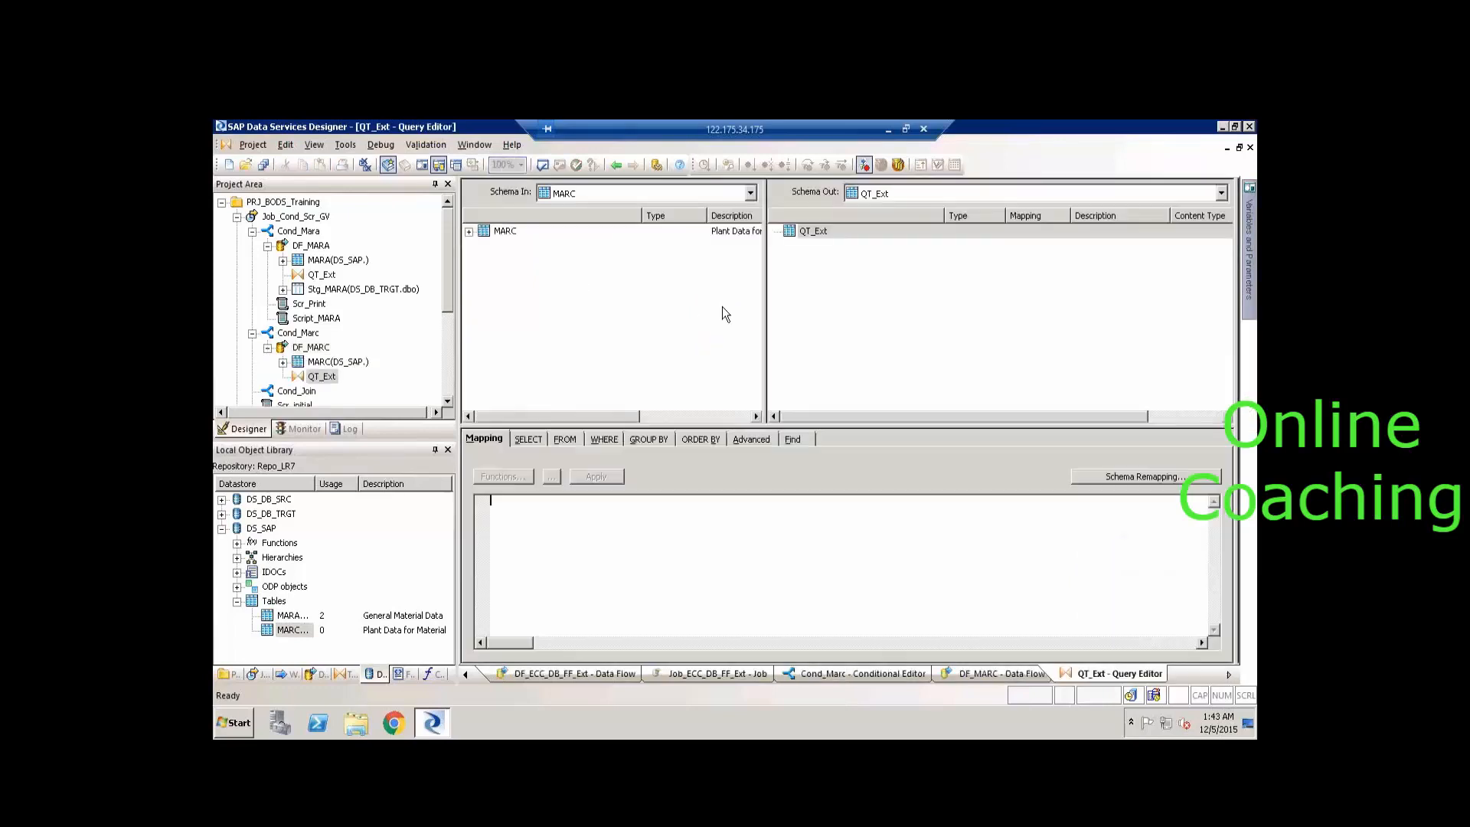
pyautogui.click(469, 232)
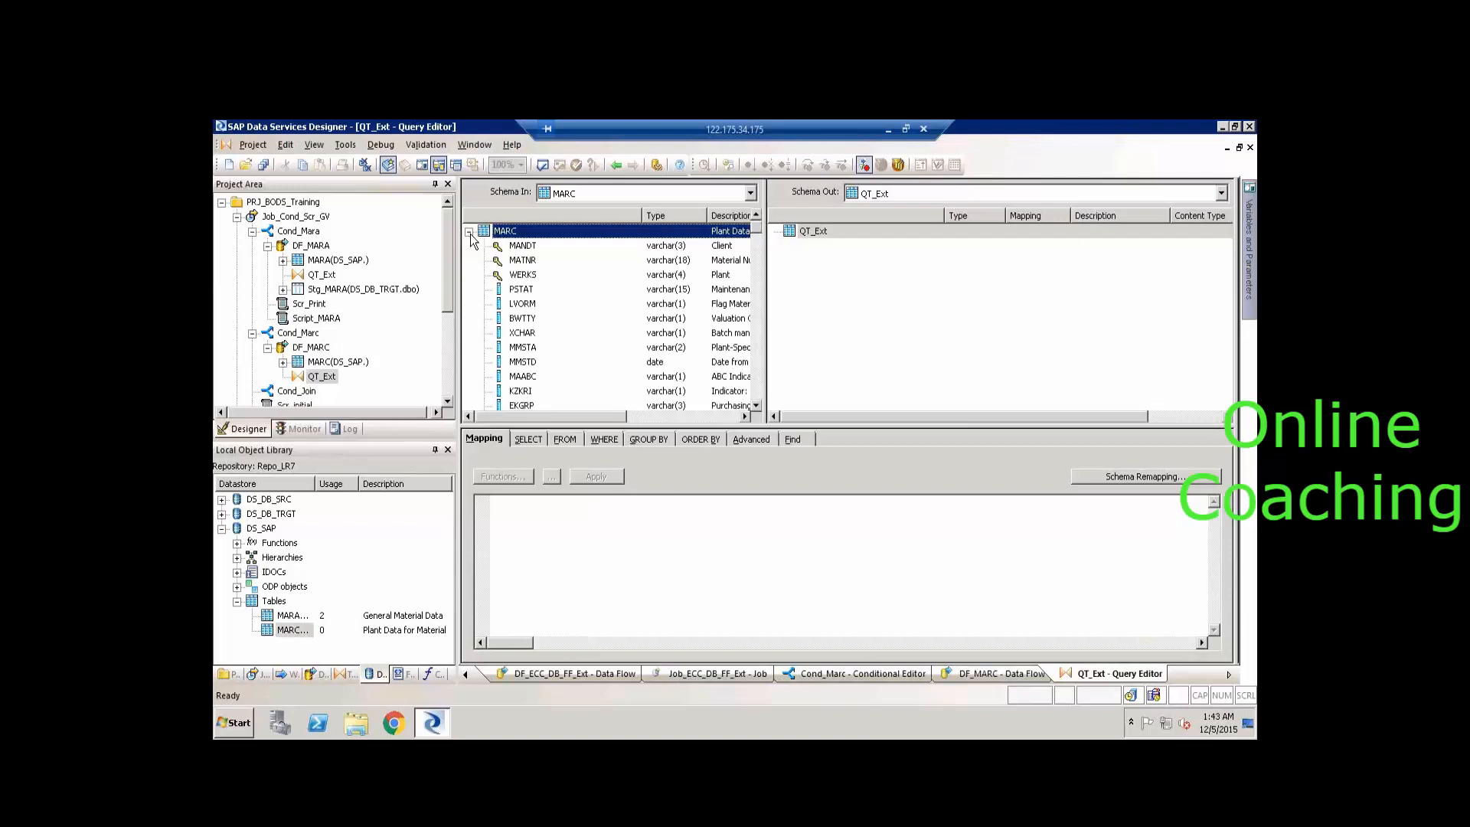
pyautogui.click(524, 262)
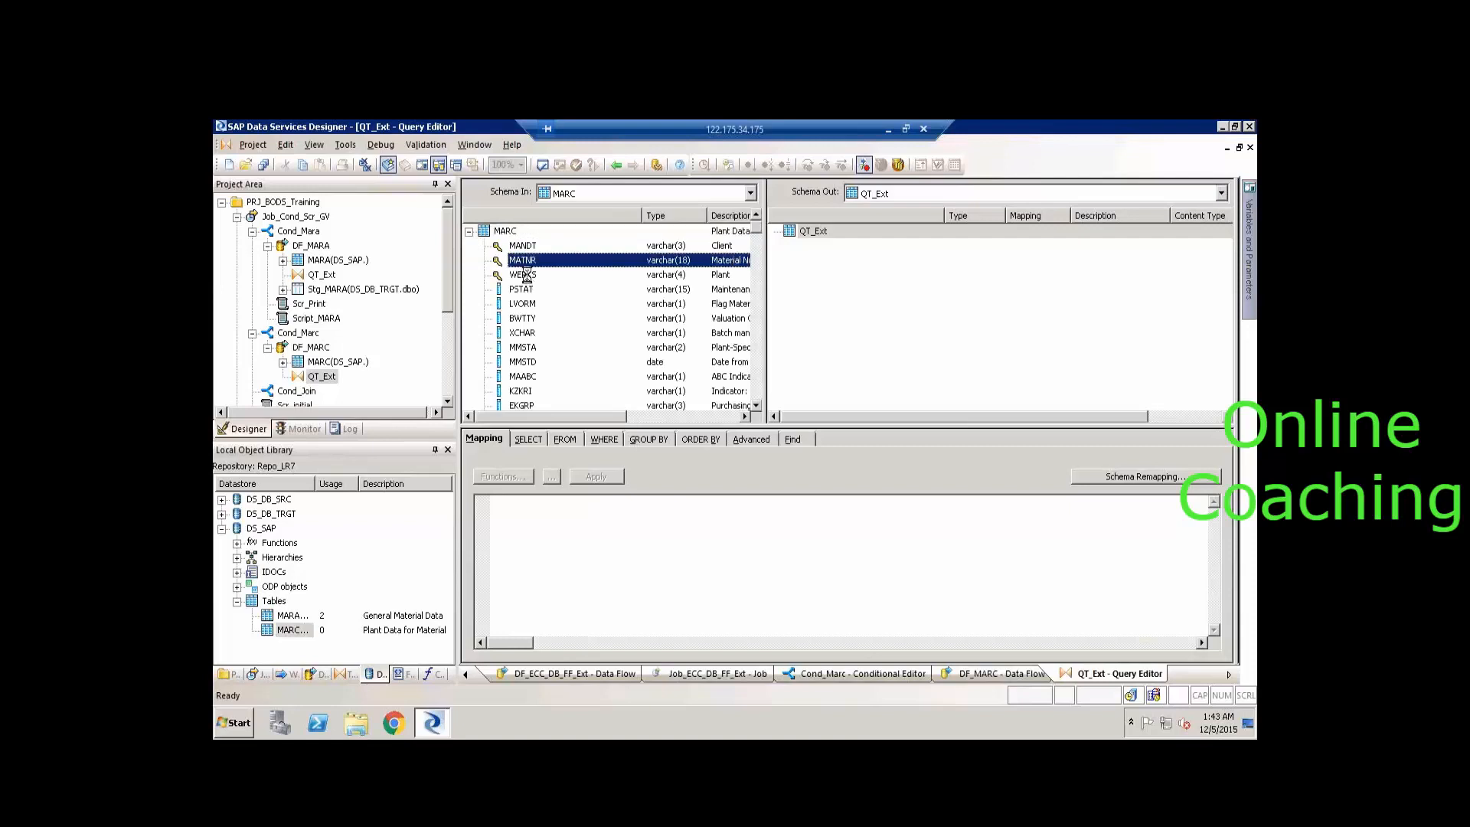
pyautogui.keyDown('ctrl'); pyautogui.click(523, 275); pyautogui.keyUp('ctrl')
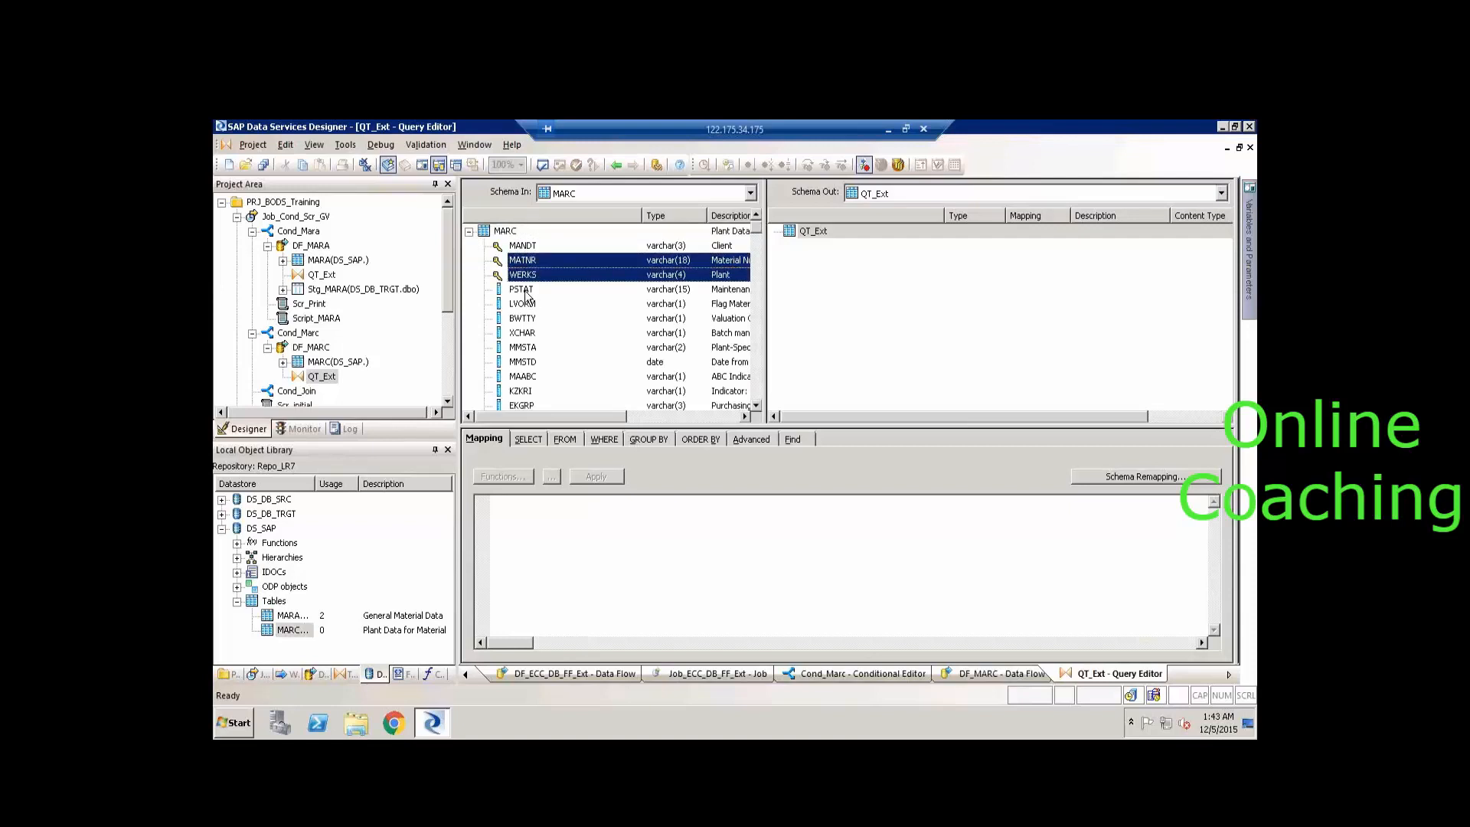
pyautogui.keyDown('ctrl'); pyautogui.click(523, 290); pyautogui.keyUp('ctrl')
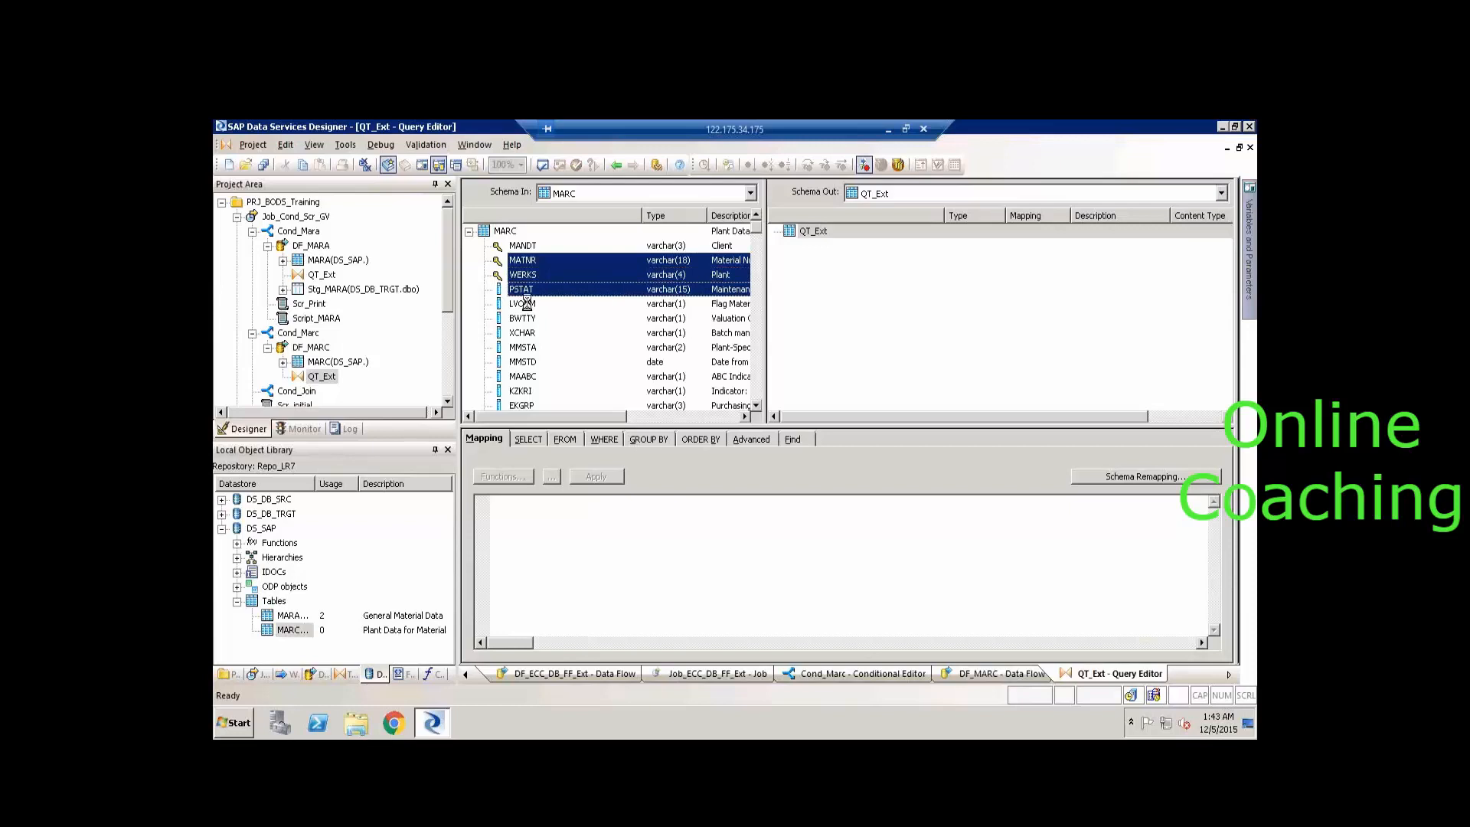
pyautogui.keyDown('ctrl'); pyautogui.click(527, 305); pyautogui.keyUp('ctrl')
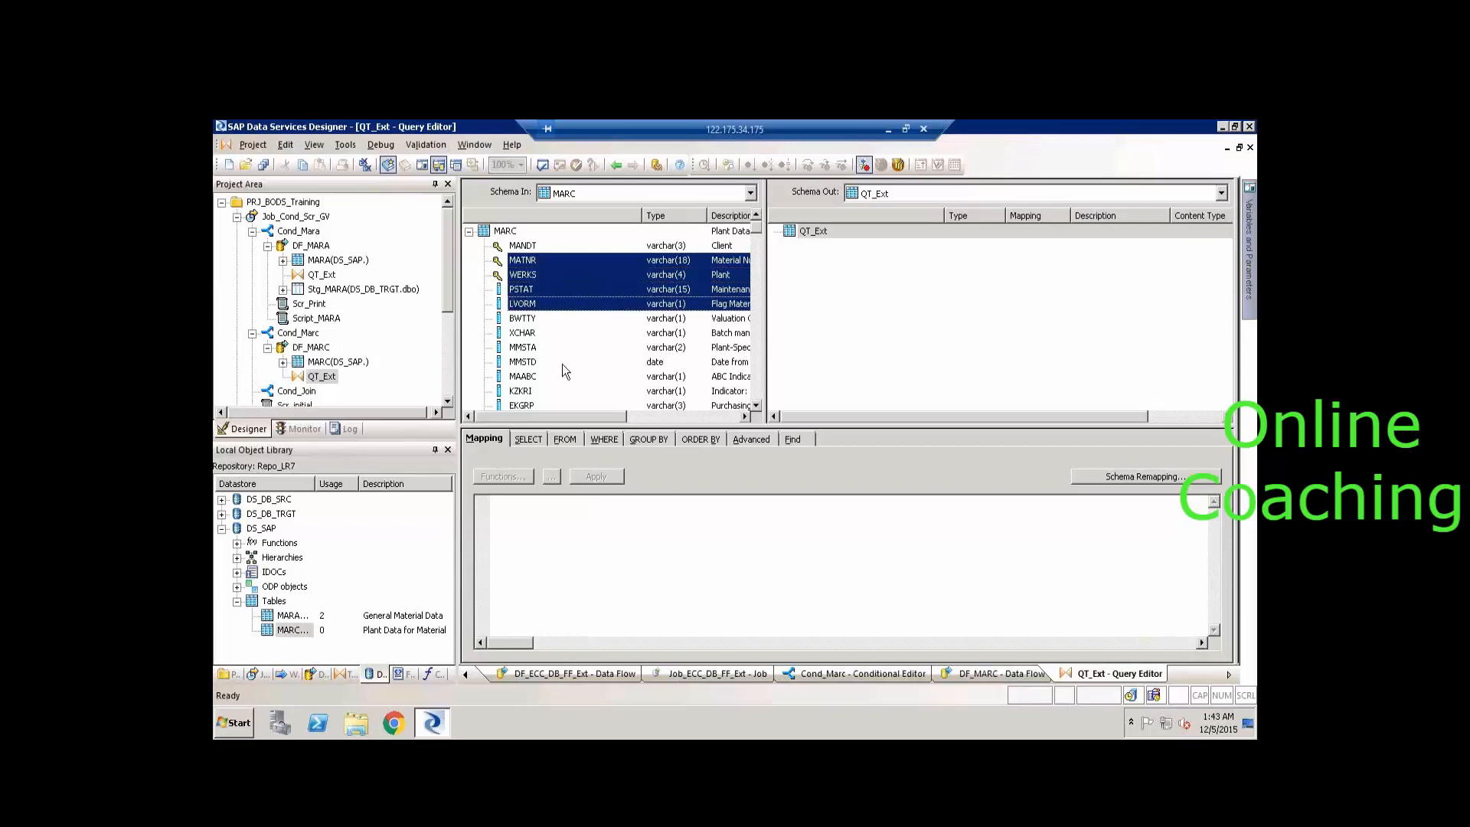
pyautogui.keyDown('ctrl'); pyautogui.click(521, 392); pyautogui.keyUp('ctrl')
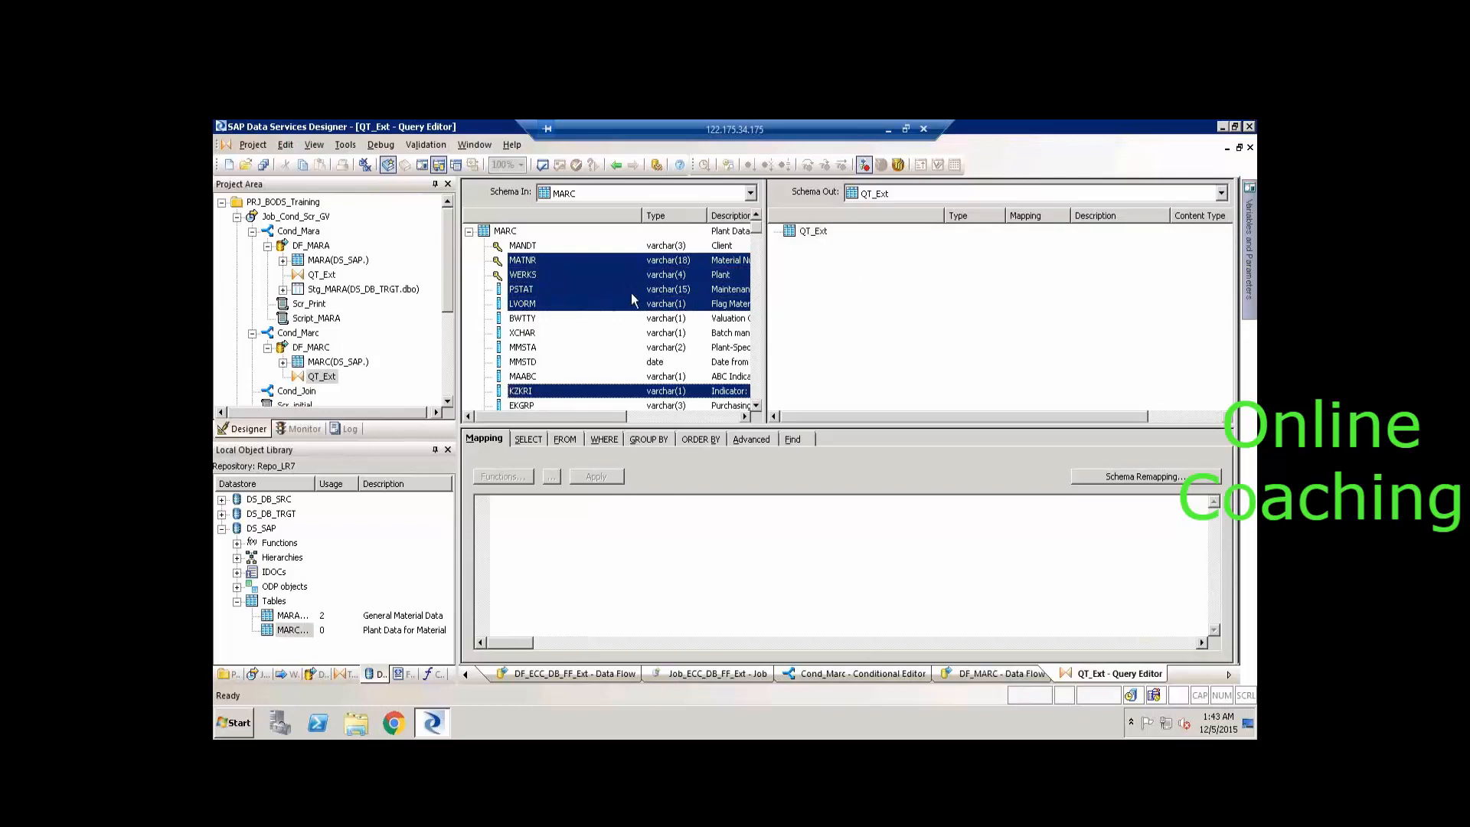
pyautogui.moveTo(631, 293); pyautogui.dragTo(853, 366)
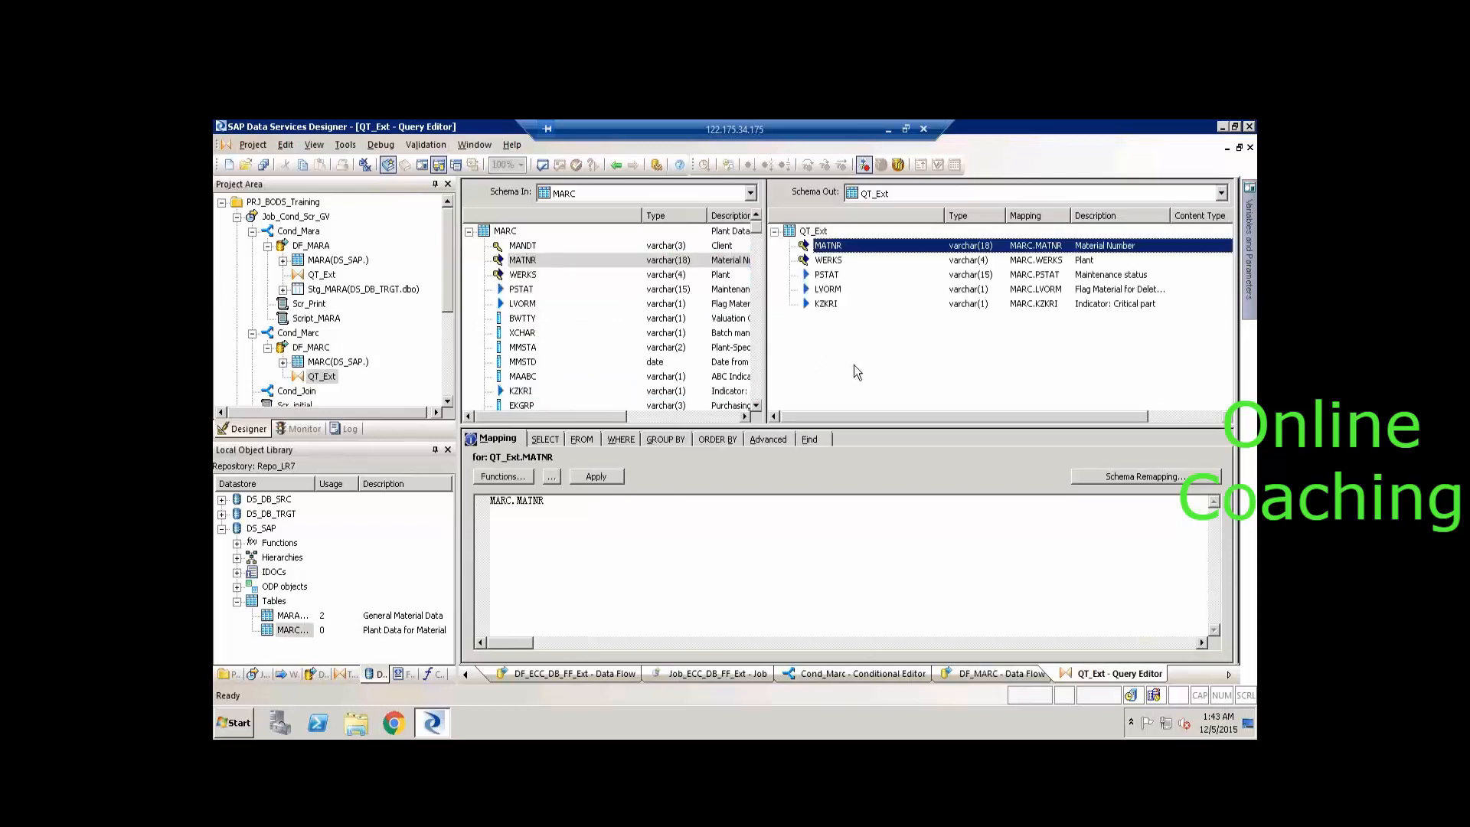
# Set the WHERE condition of QT_Ext to MARC.LVORM <> 'X'.
pyautogui.click(621, 440)
pyautogui.moveTo(543, 308); pyautogui.dragTo(541, 529)
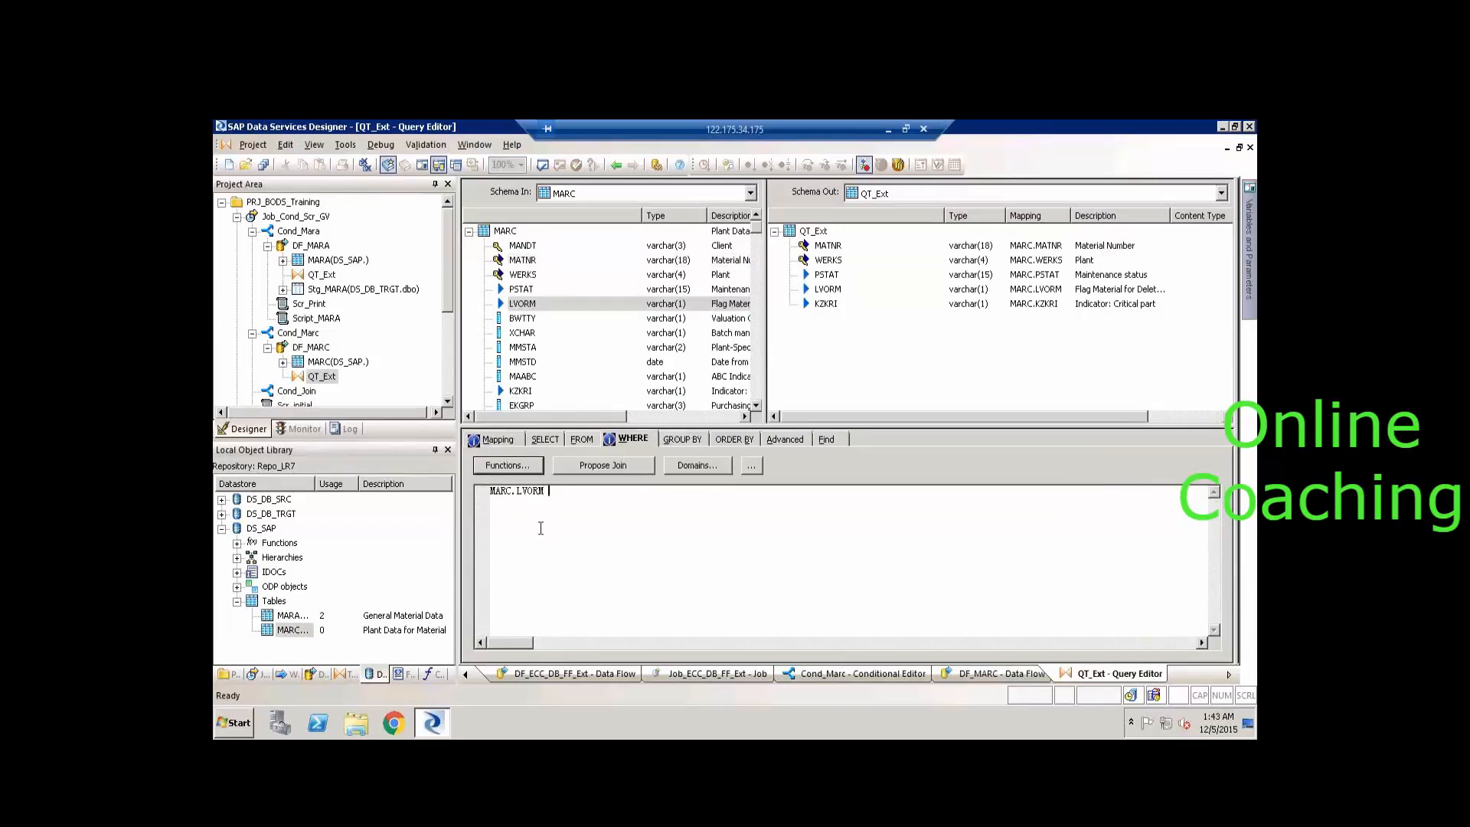
pyautogui.write("<> 'X")
pyautogui.click(848, 383)
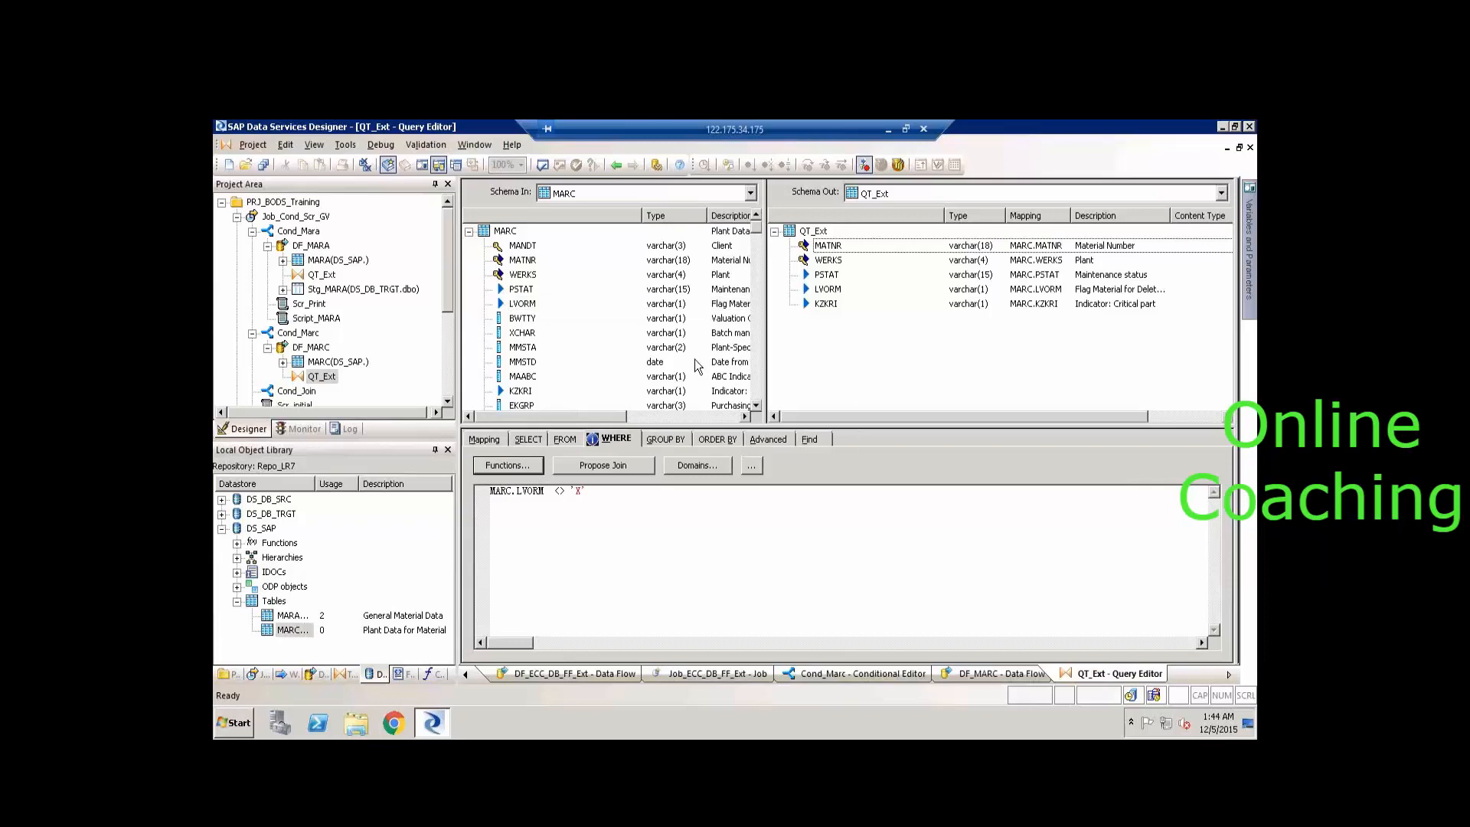
# Add the MARC columns EKGRP, PLIFZ and DISPO to the output schema of QT_Ext.
pyautogui.click(756, 397)
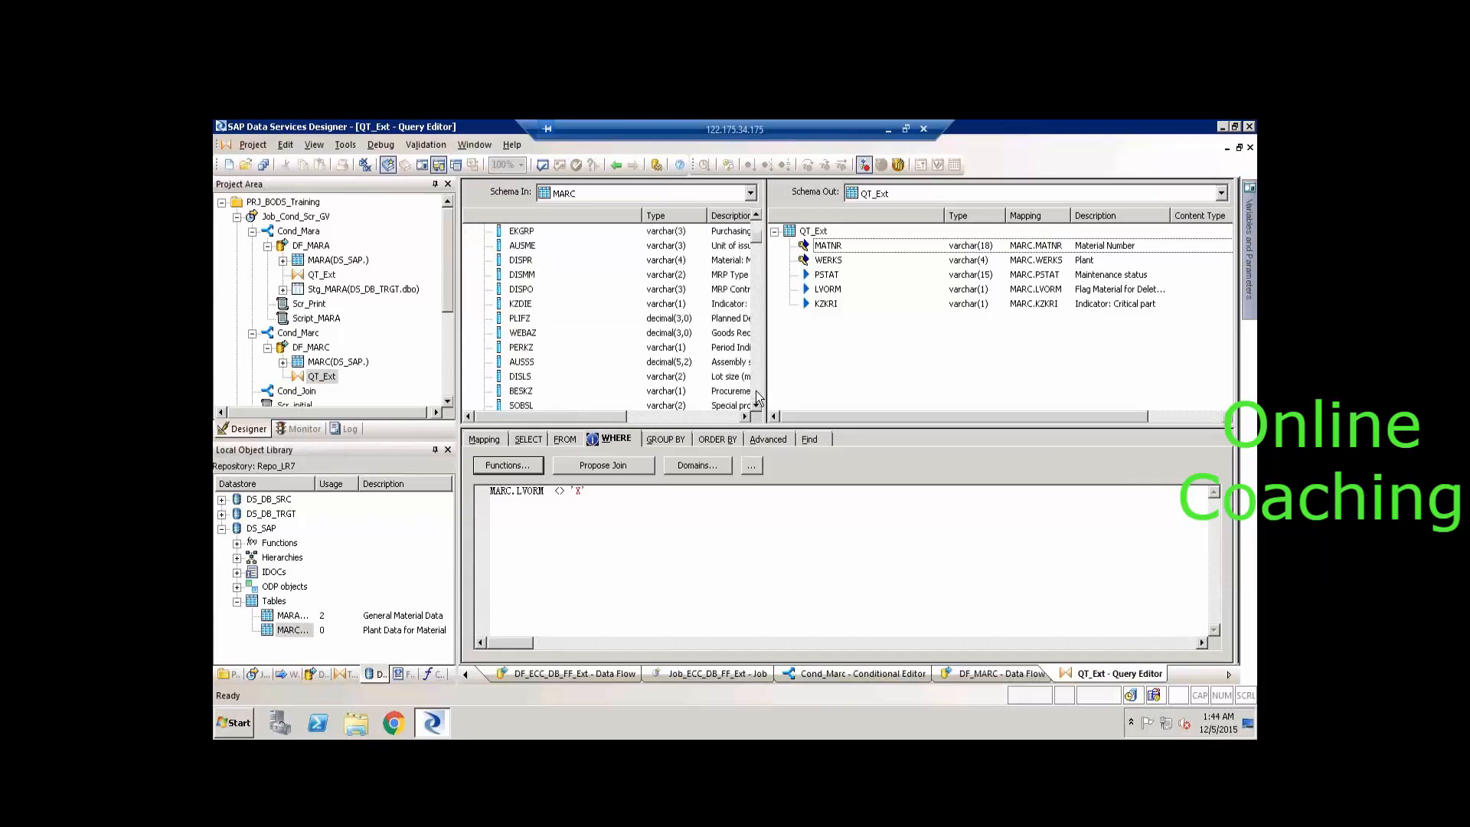
pyautogui.click(525, 234)
pyautogui.moveTo(820, 343); pyautogui.dragTo(817, 335)
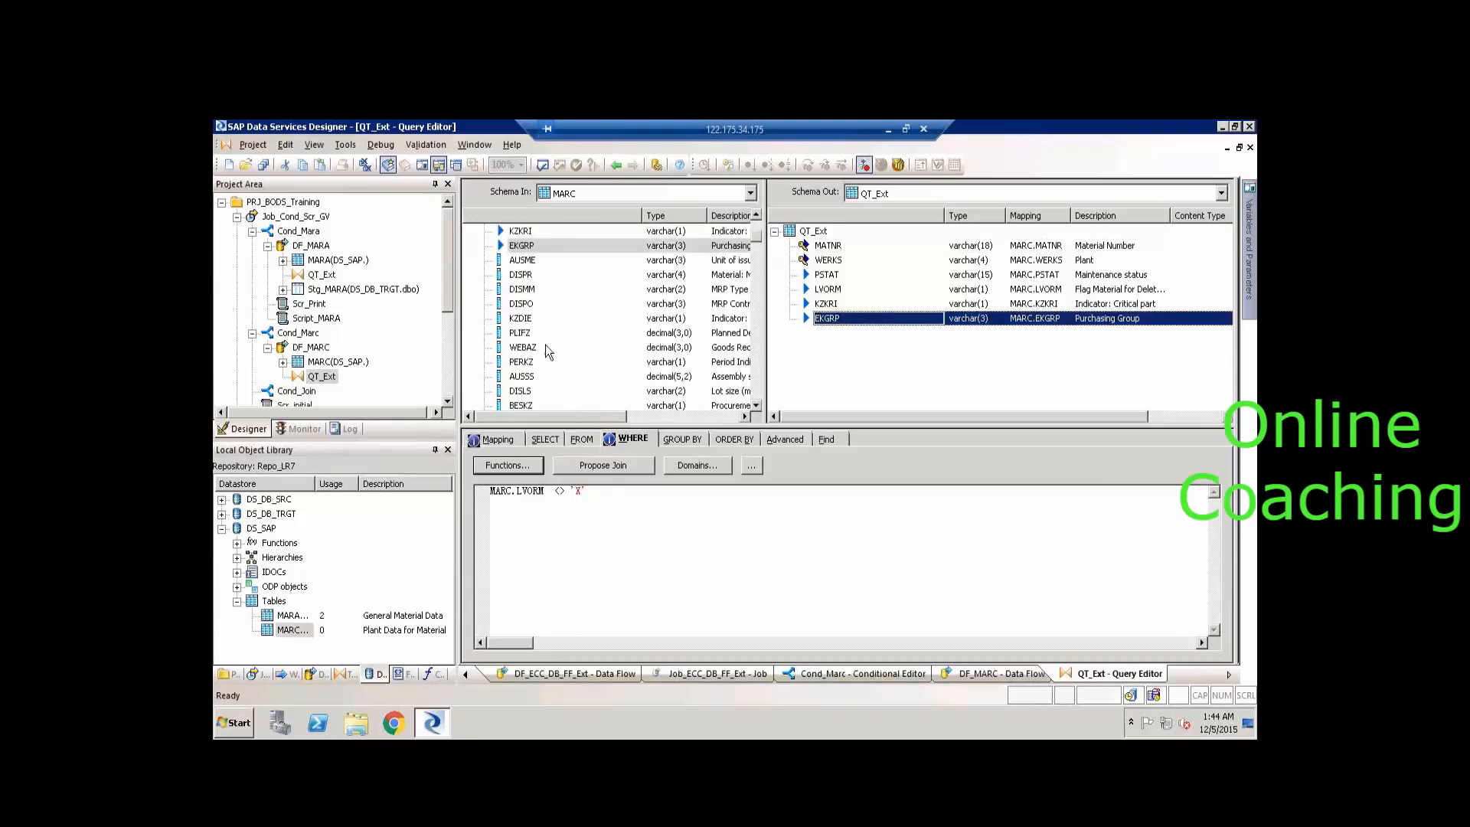
pyautogui.moveTo(787, 372); pyautogui.dragTo(787, 372)
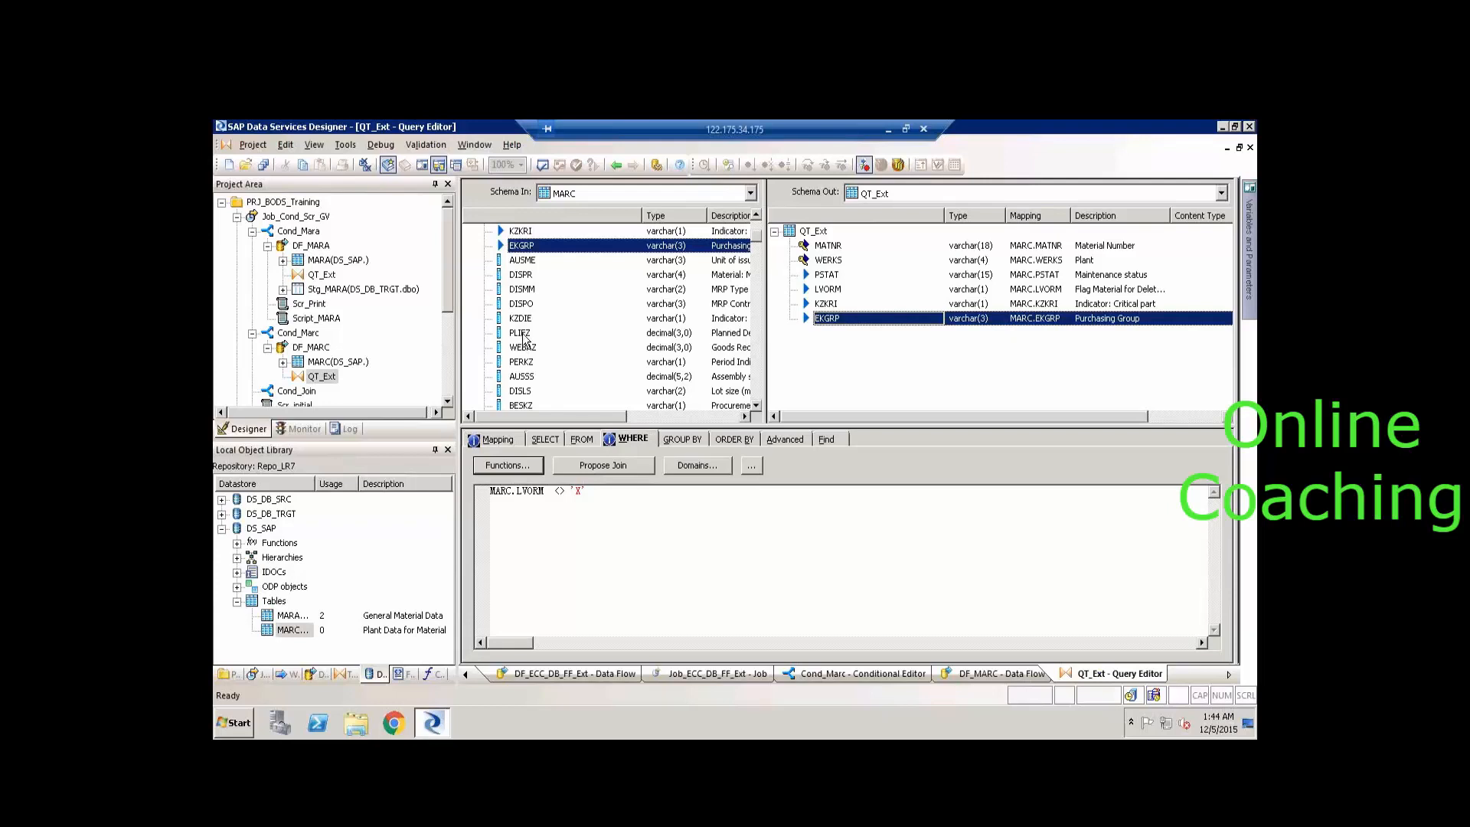
pyautogui.moveTo(525, 334); pyautogui.dragTo(795, 348)
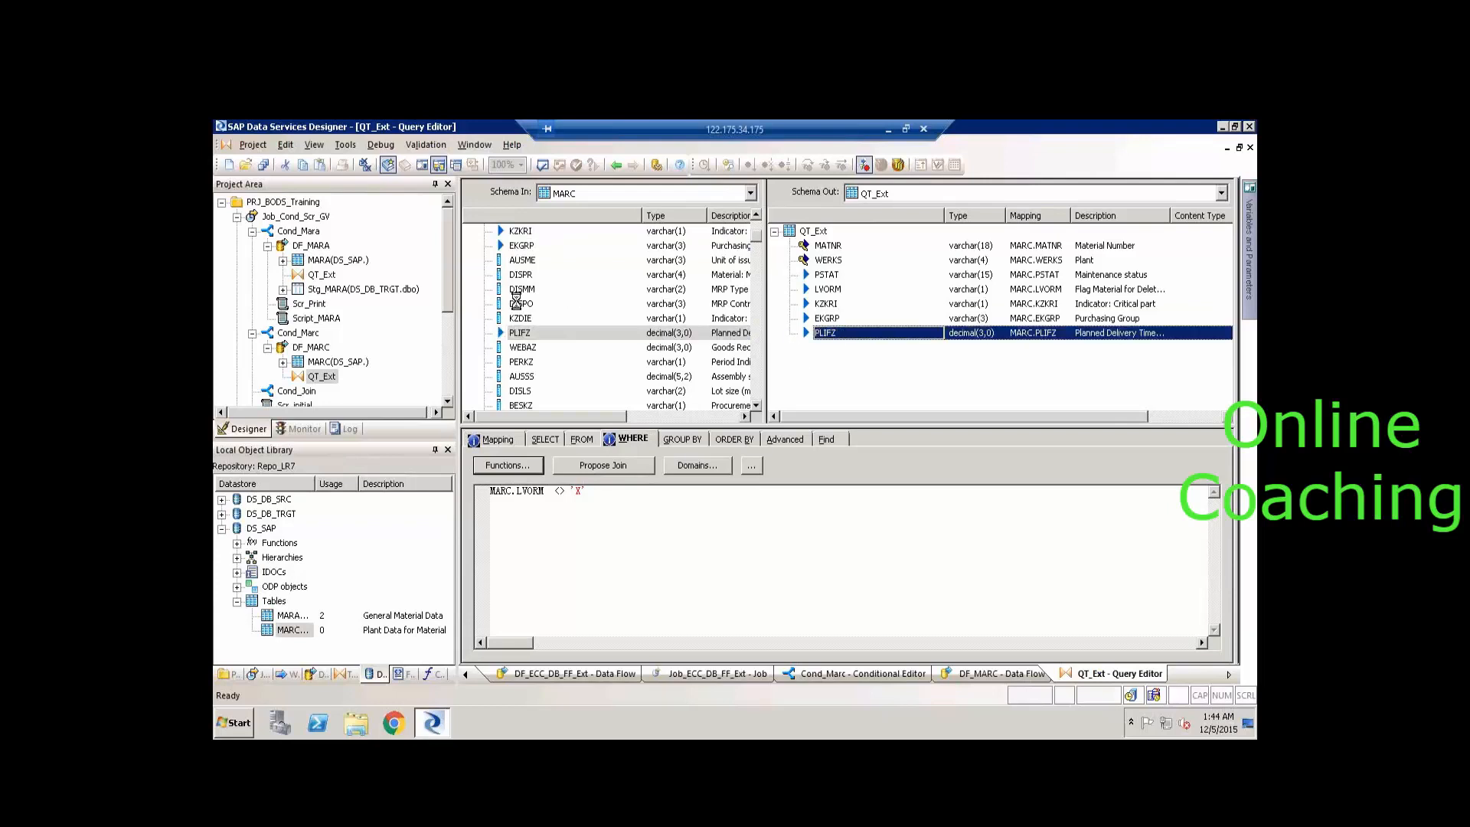
pyautogui.moveTo(521, 303); pyautogui.dragTo(782, 386)
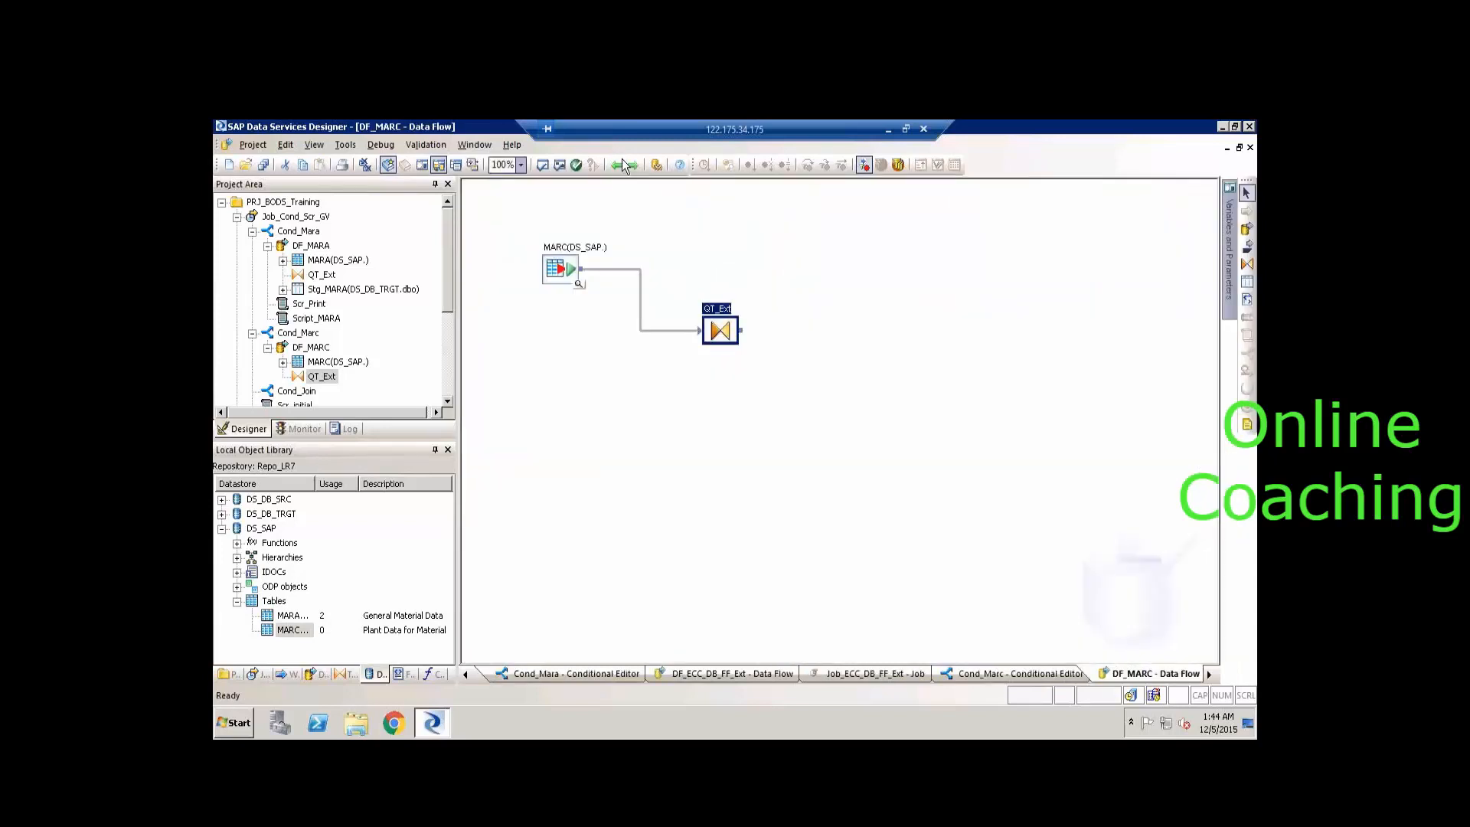
# Add a template table STG_MARC in datastore DS_DB_TRGT to DF_MARC and connect QT_Ext to it.
pyautogui.click(1247, 282)
pyautogui.click(896, 357)
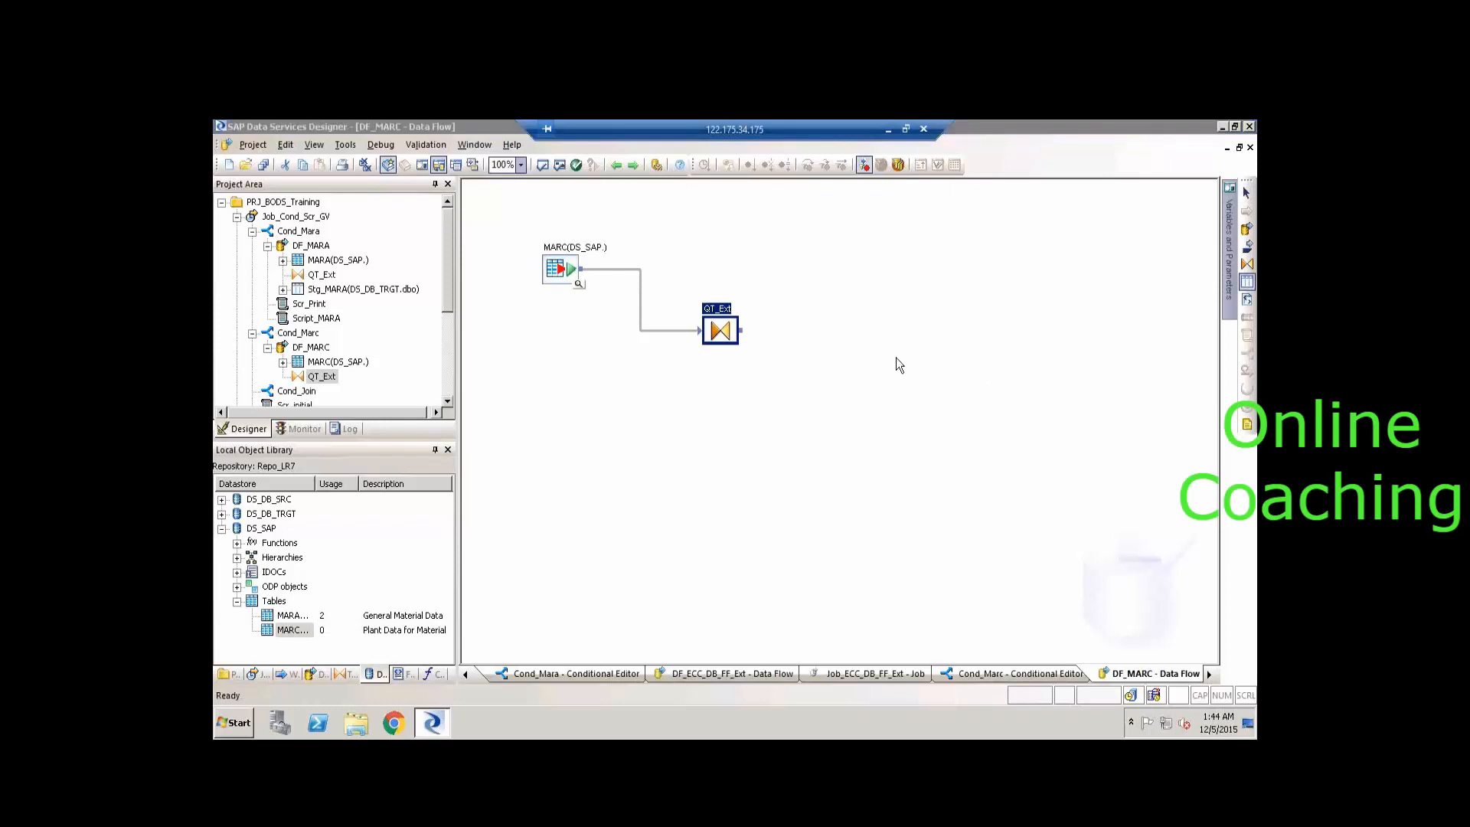
pyautogui.write('STG_MARC')
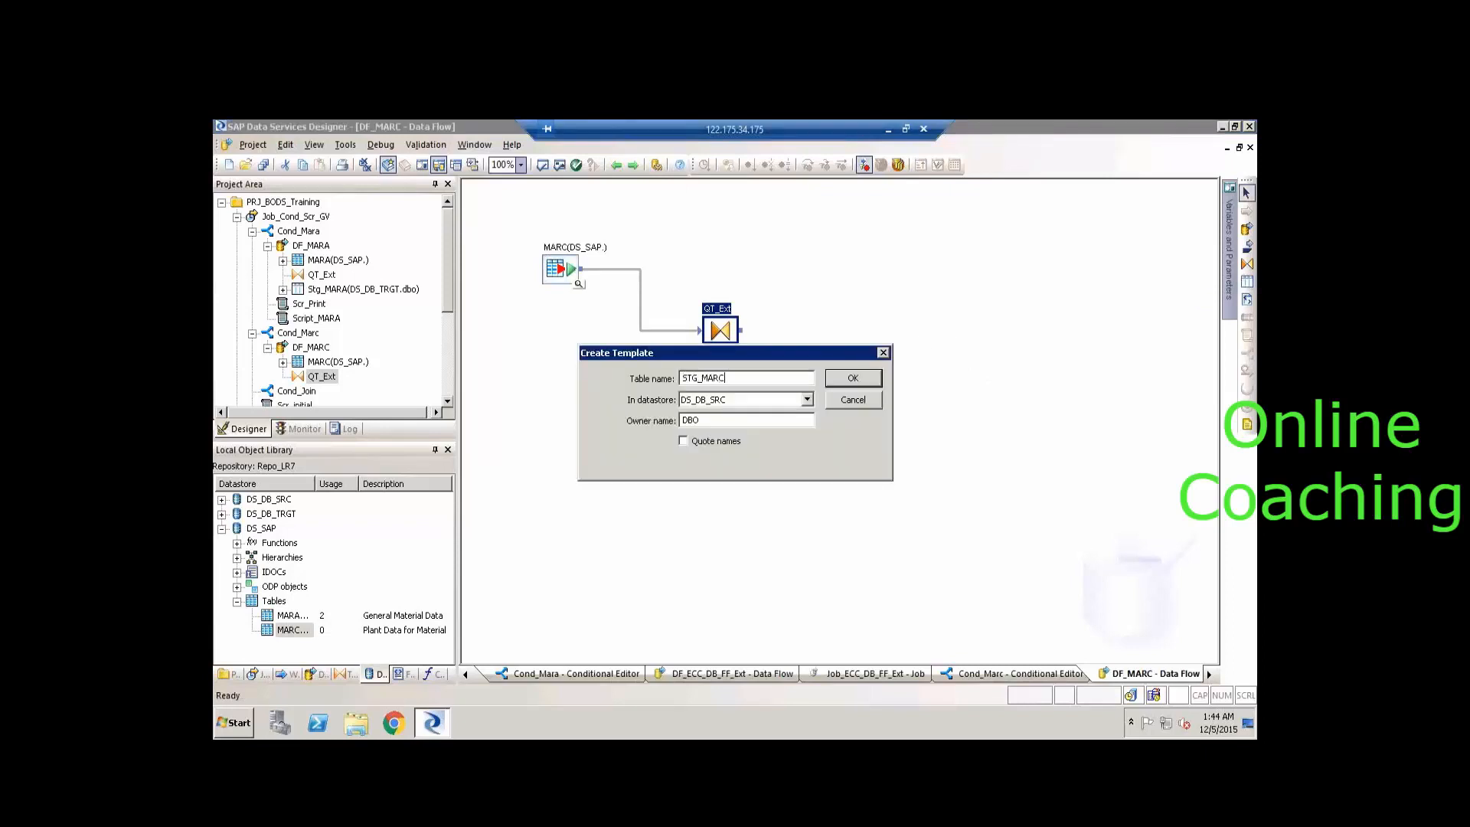
pyautogui.click(717, 402)
pyautogui.click(716, 425)
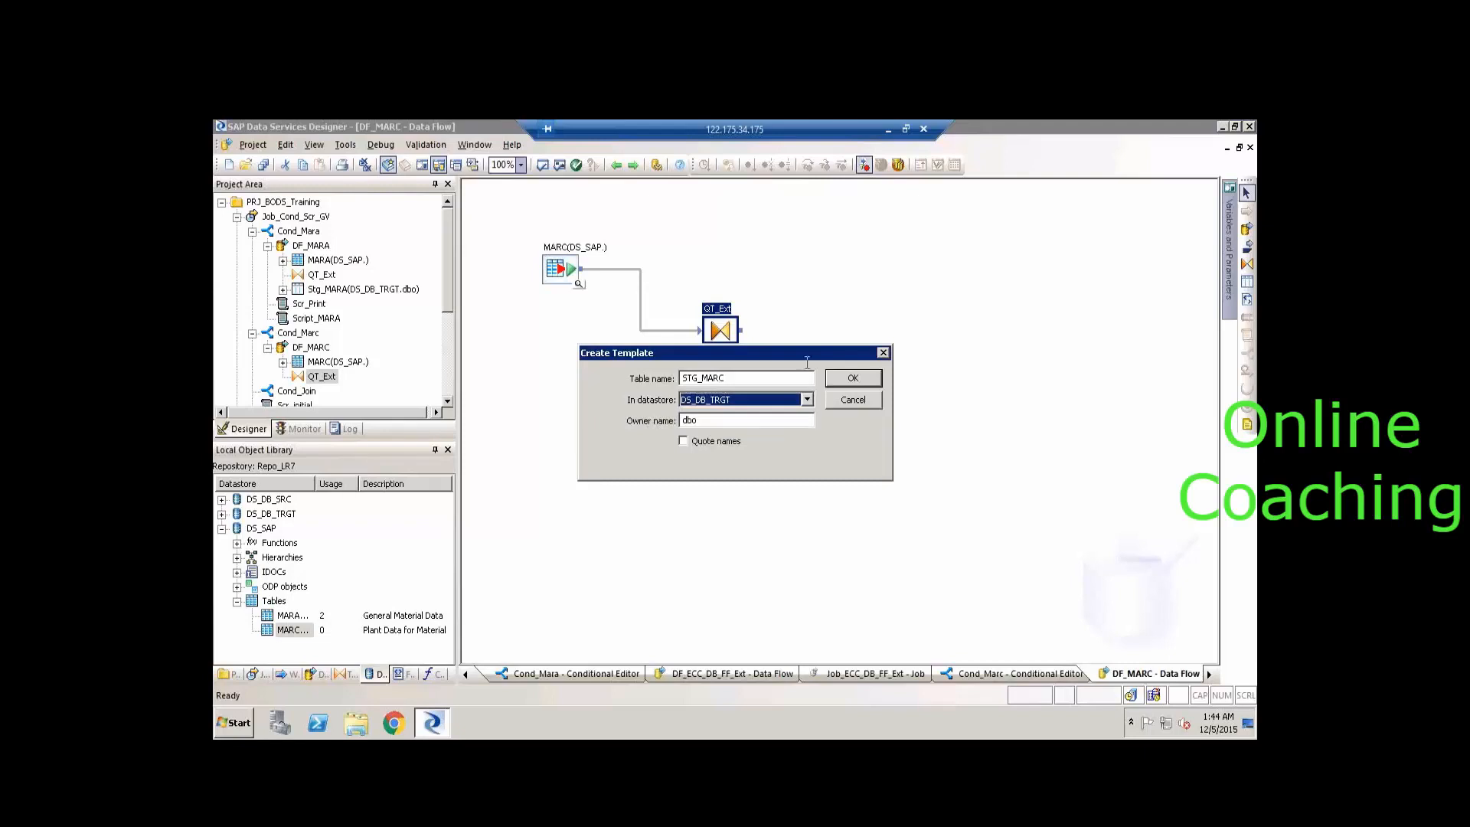
pyautogui.click(852, 379)
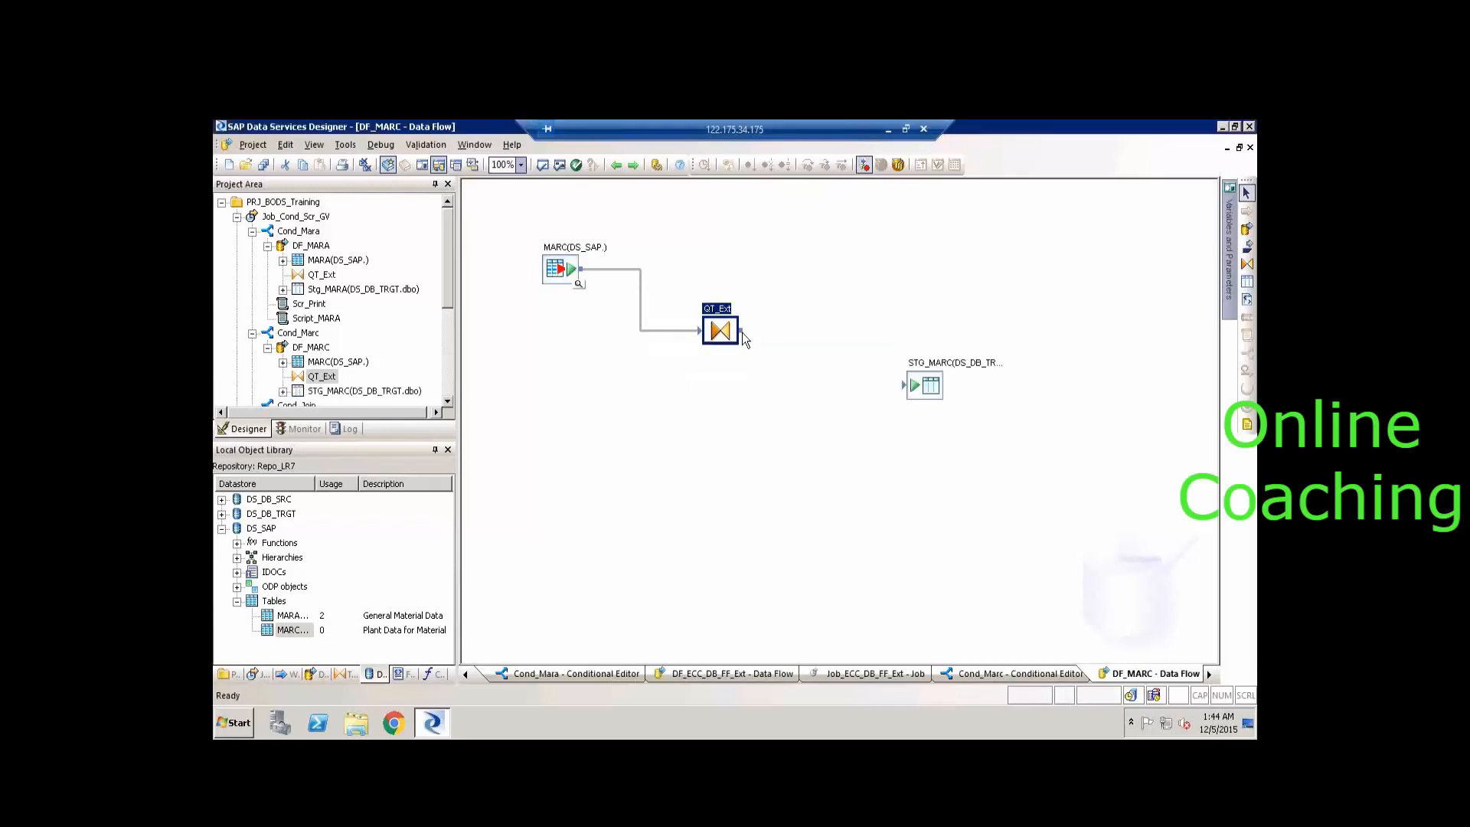
pyautogui.moveTo(744, 334); pyautogui.dragTo(907, 386)
# Save all changed objects and review the schema of the STG_MARC target table.
pyautogui.click(265, 164)
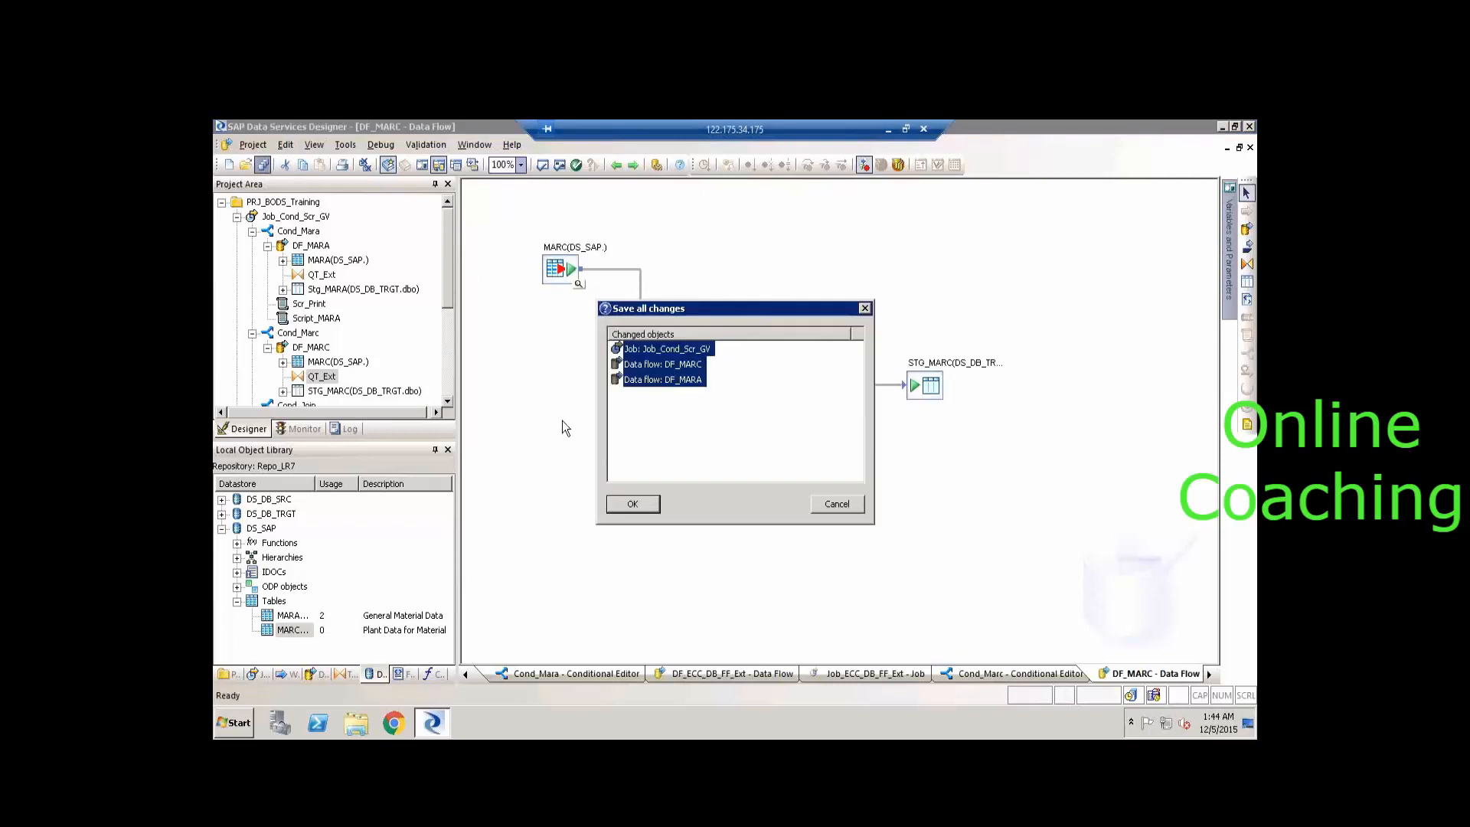
pyautogui.click(631, 498)
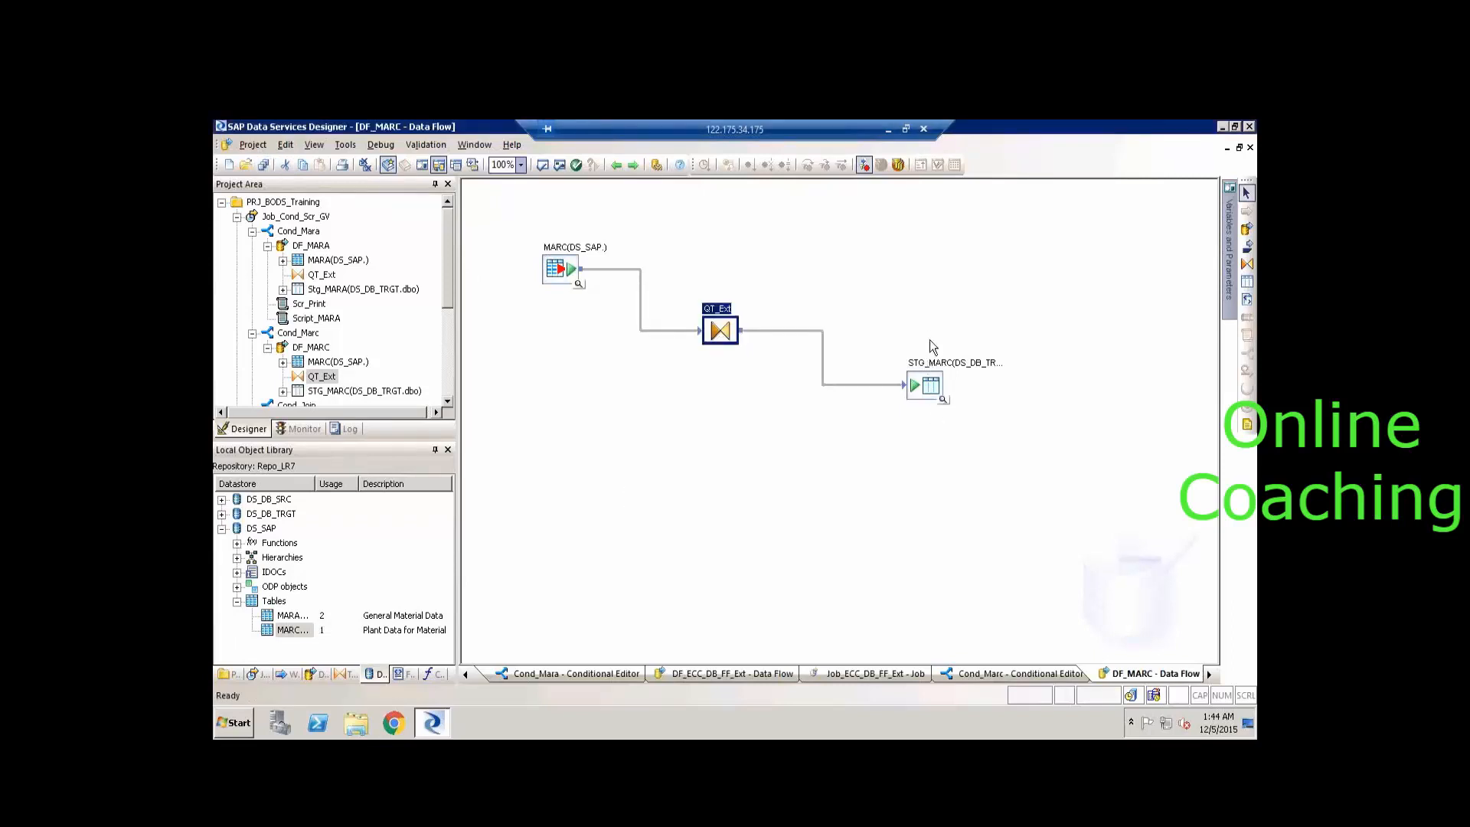
pyautogui.doubleClick(931, 371)
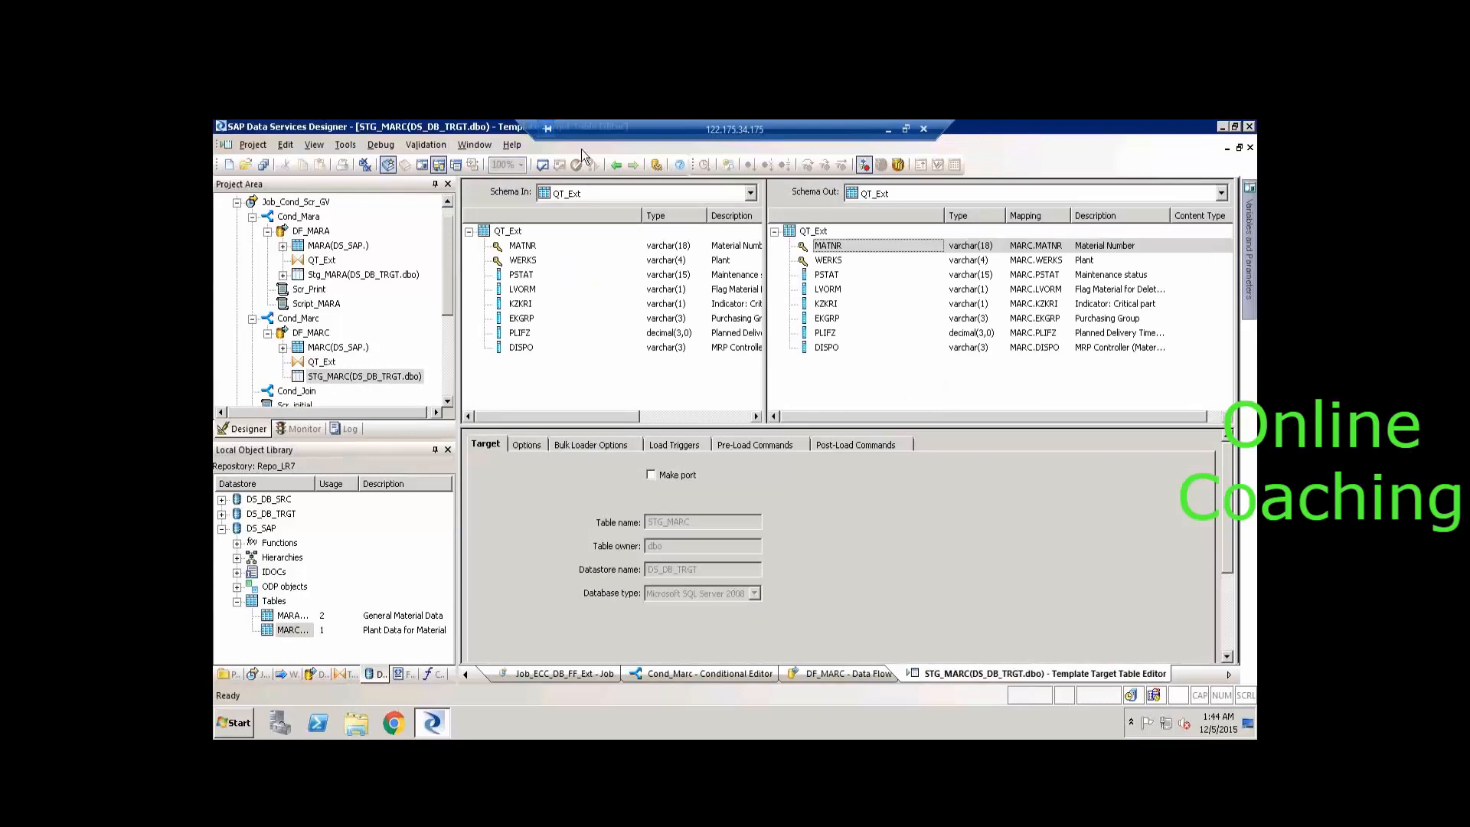
pyautogui.click(615, 166)
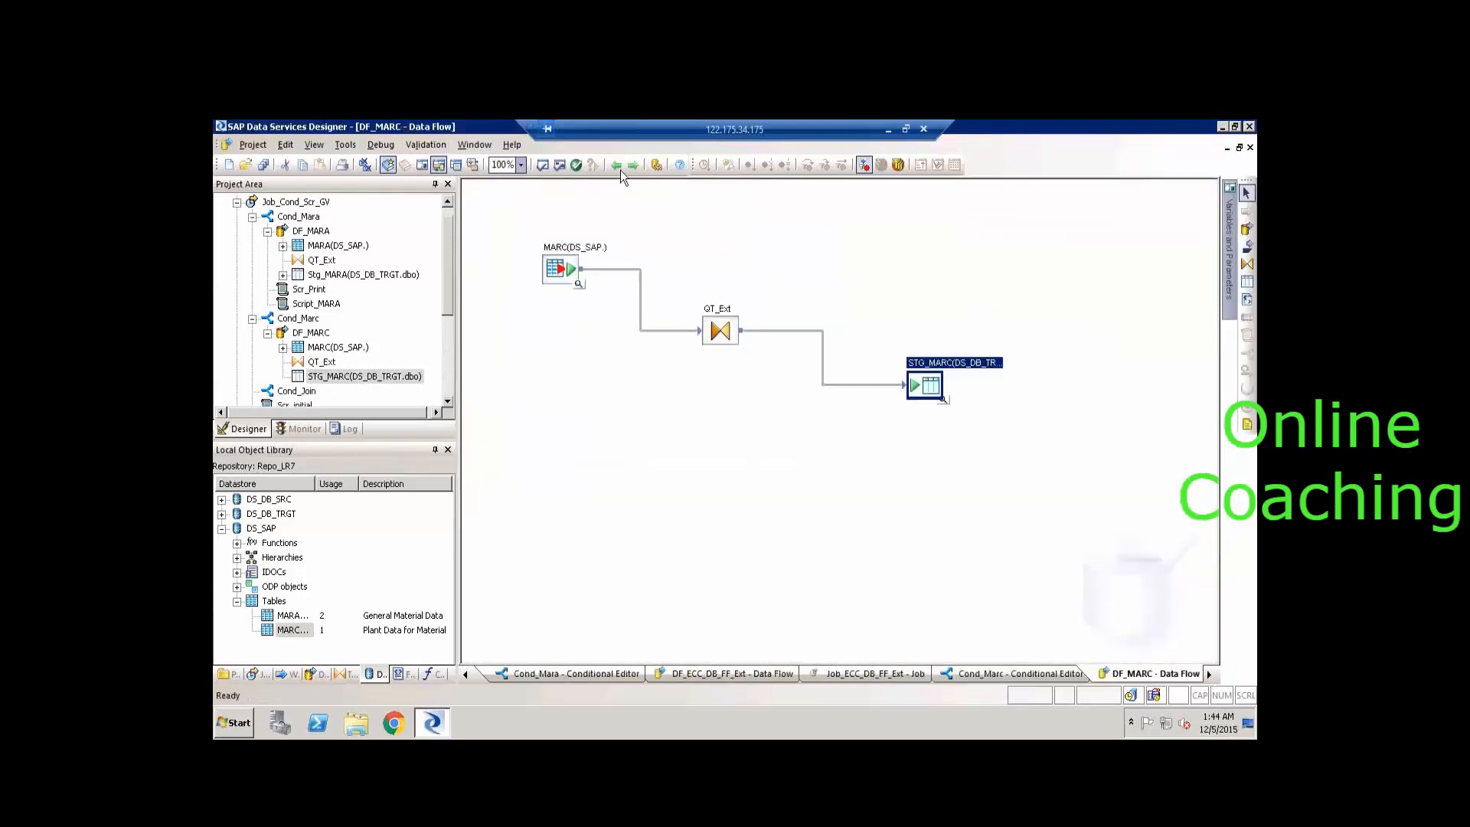
# Create a data flow named DF_Join in the Then branch of the job's Cond_Join conditional.
pyautogui.click(616, 166)
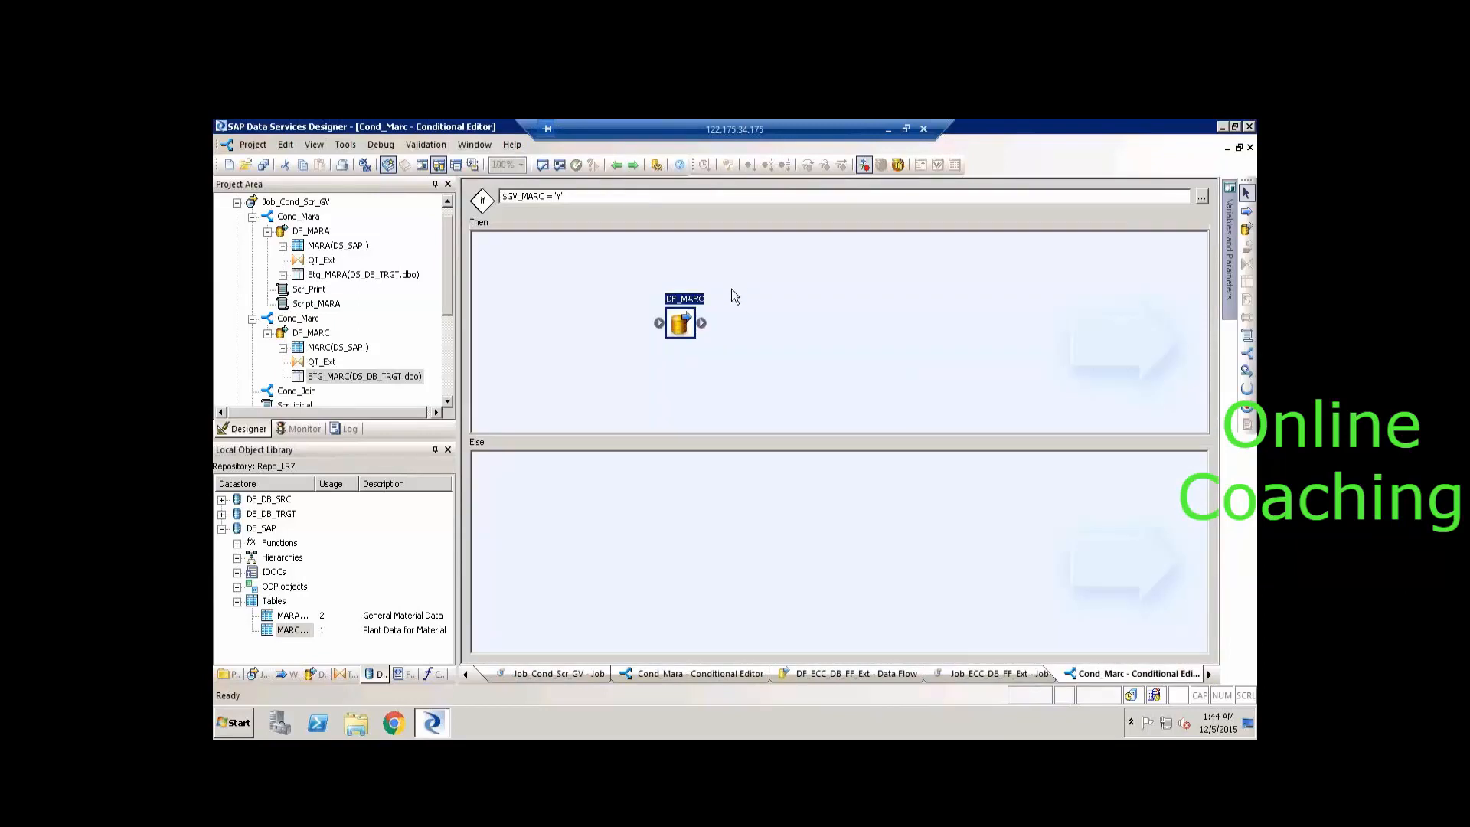
pyautogui.click(617, 166)
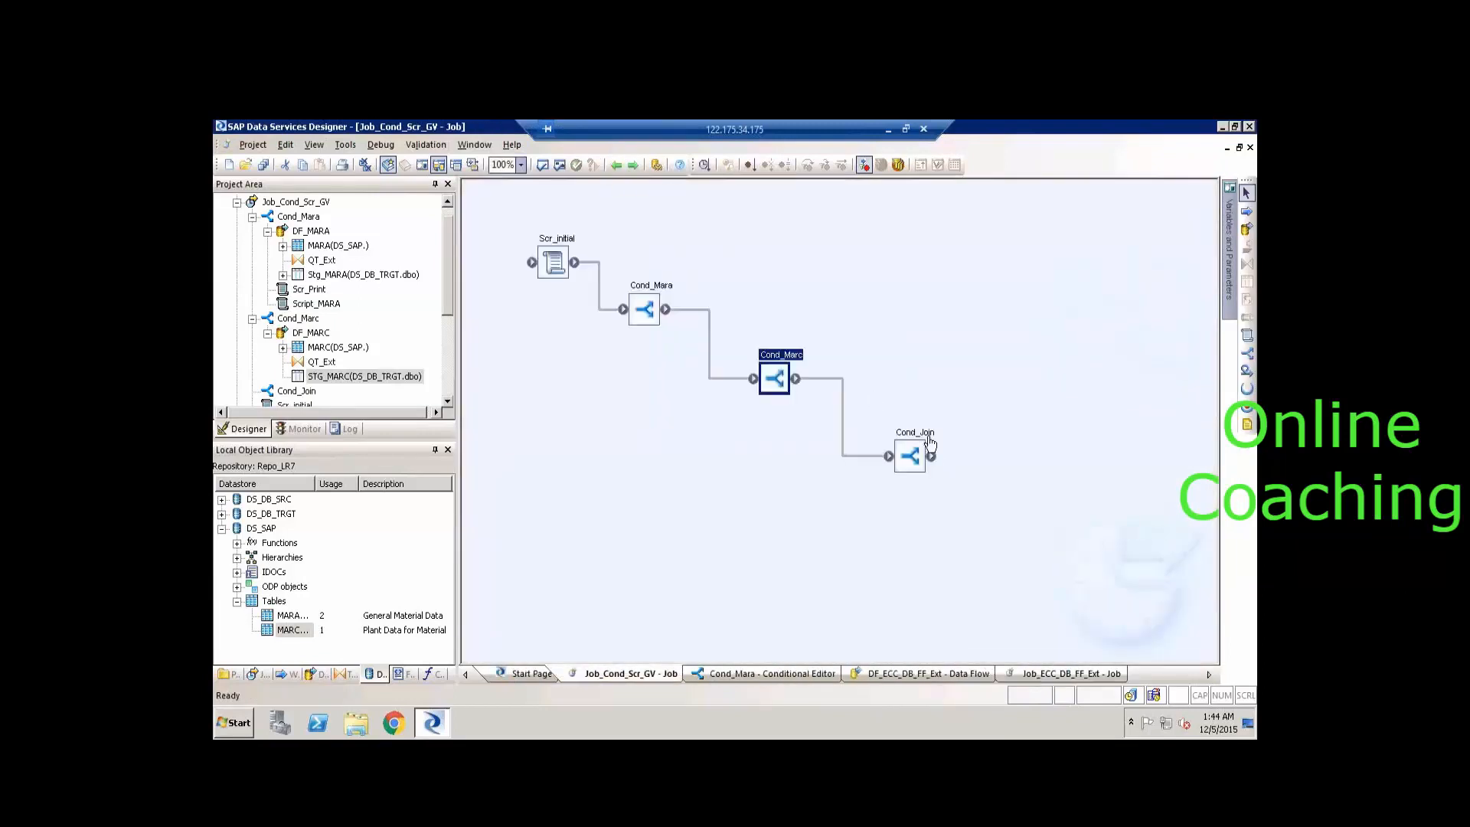
pyautogui.doubleClick(915, 452)
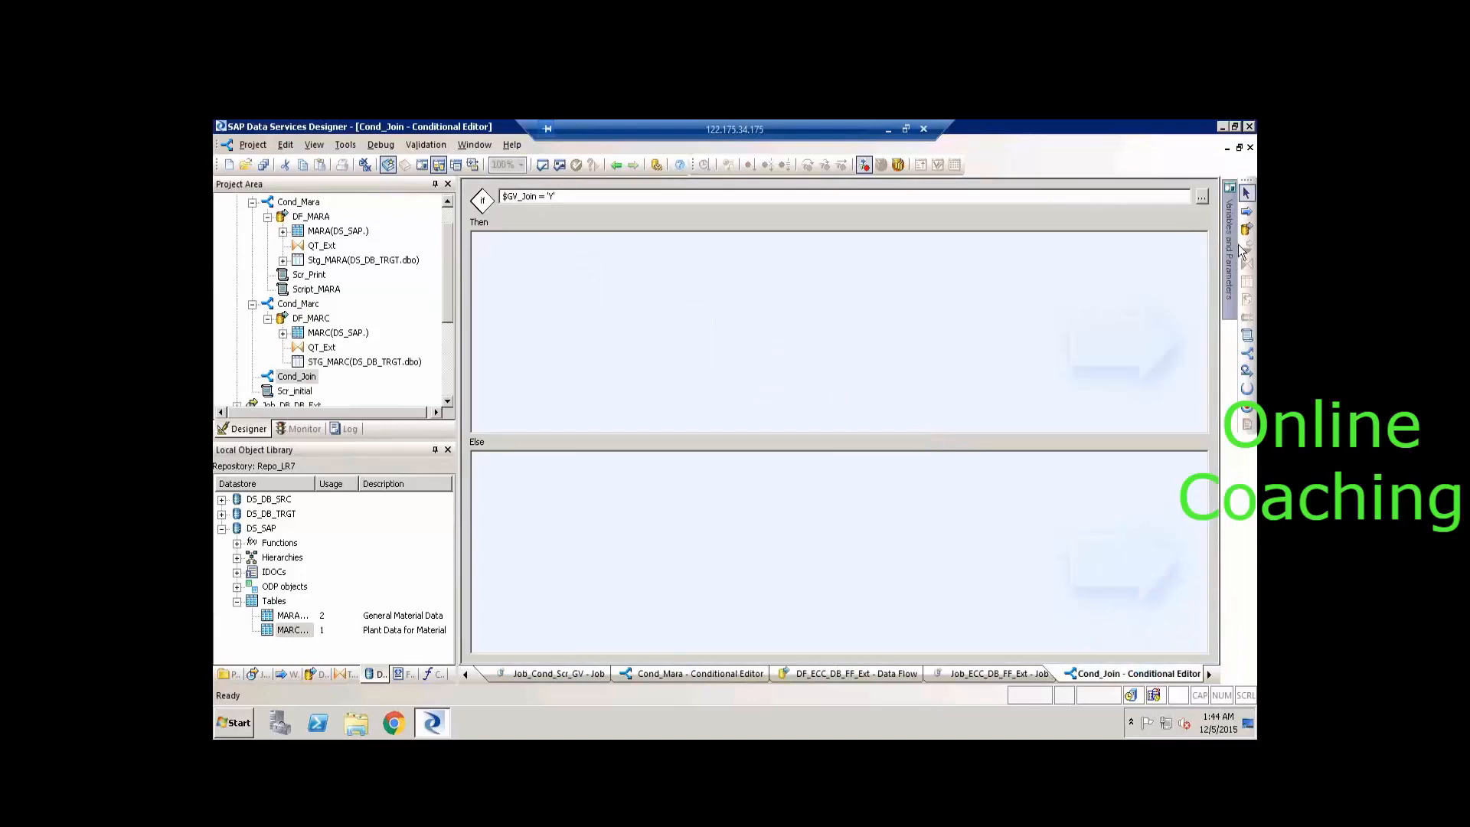
pyautogui.click(1247, 228)
pyautogui.click(633, 323)
pyautogui.write('DF')
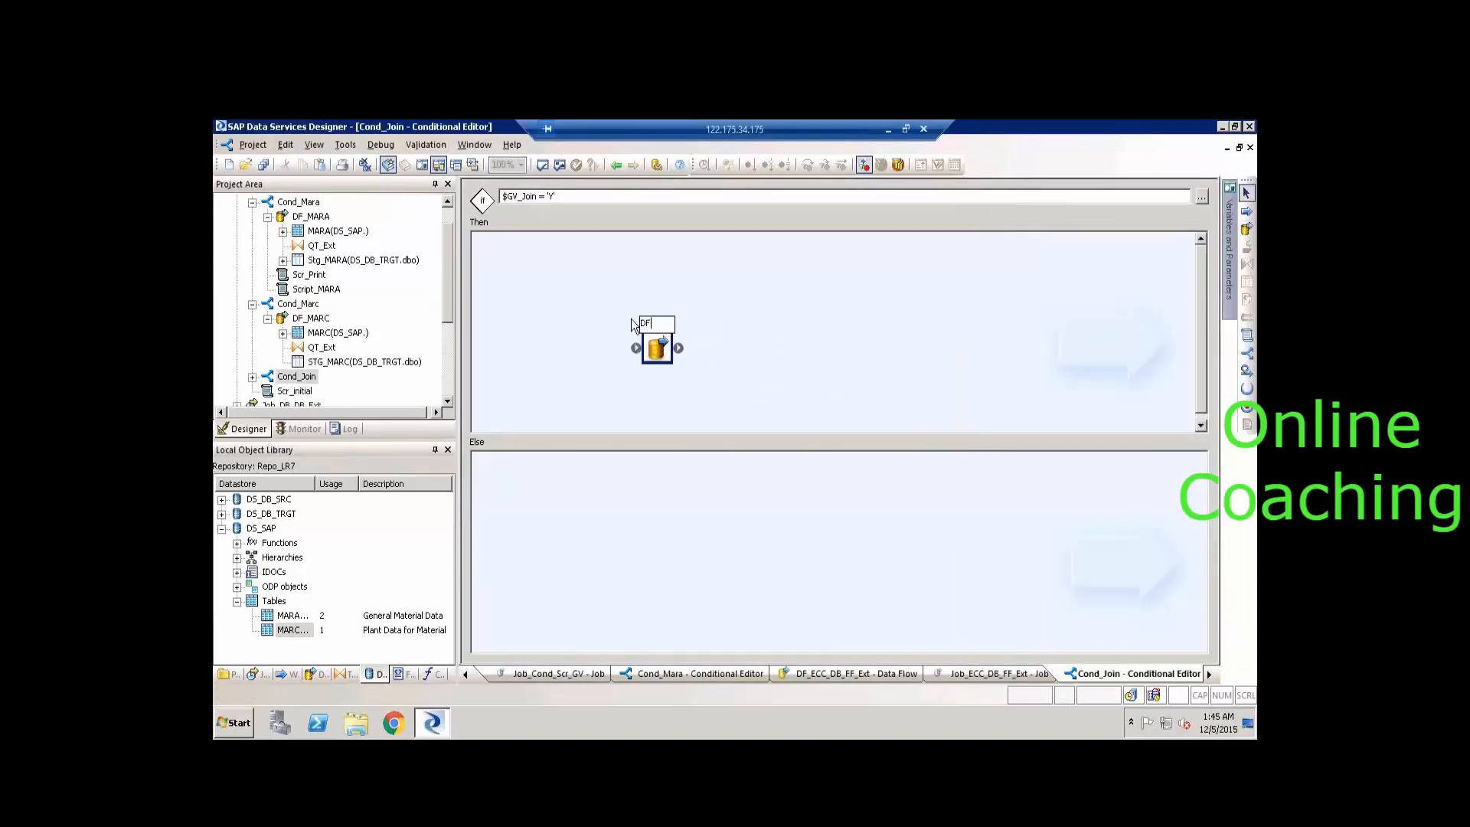
pyautogui.write('_Join')
pyautogui.press('Return')
# In DF_Join, place the DS_DB_TRGT template tables Stg_MARA and STG_MARC as sources.
pyautogui.doubleClick(656, 331)
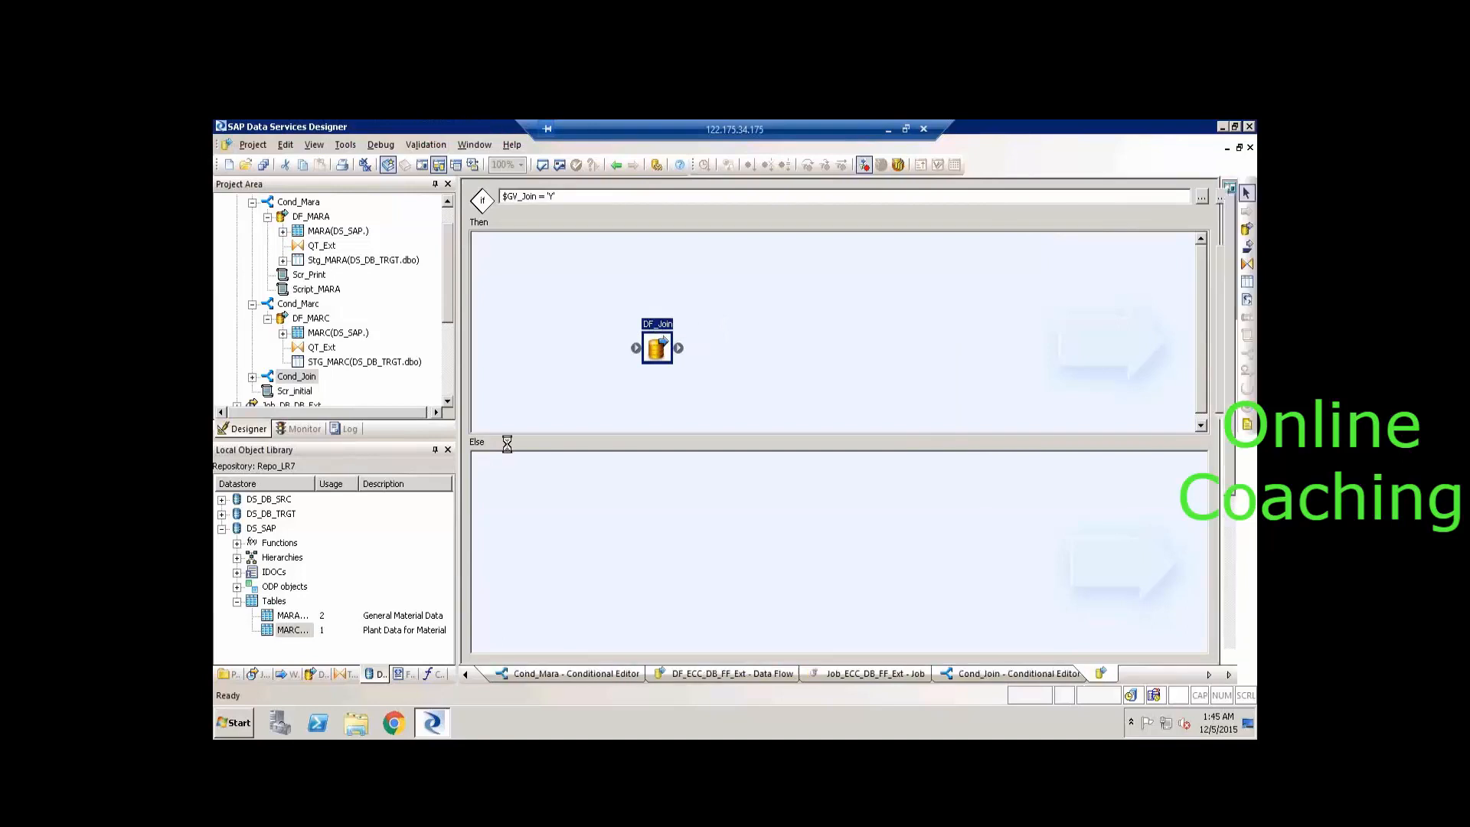
pyautogui.click(222, 514)
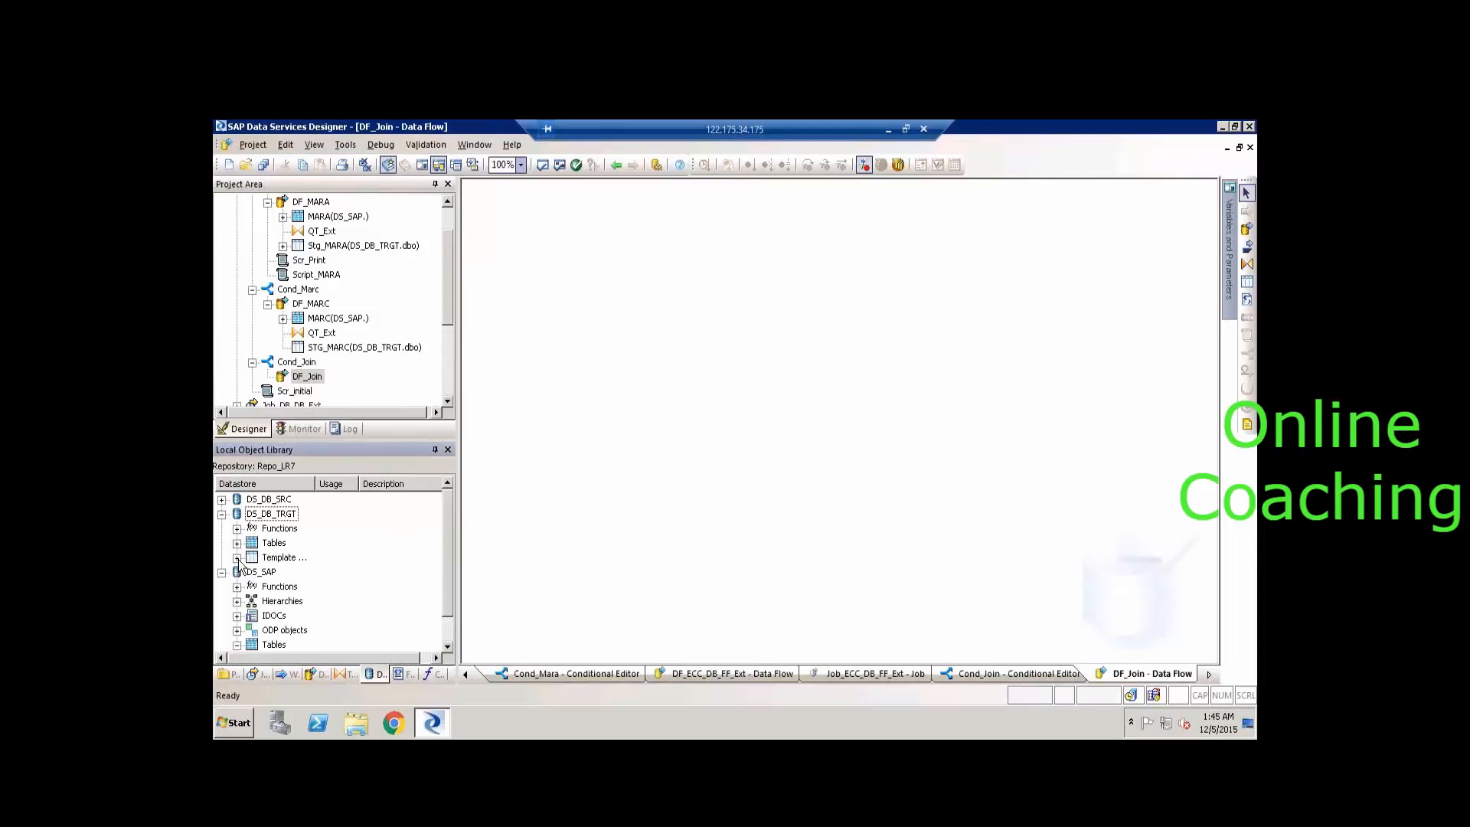
pyautogui.click(237, 558)
pyautogui.click(316, 586)
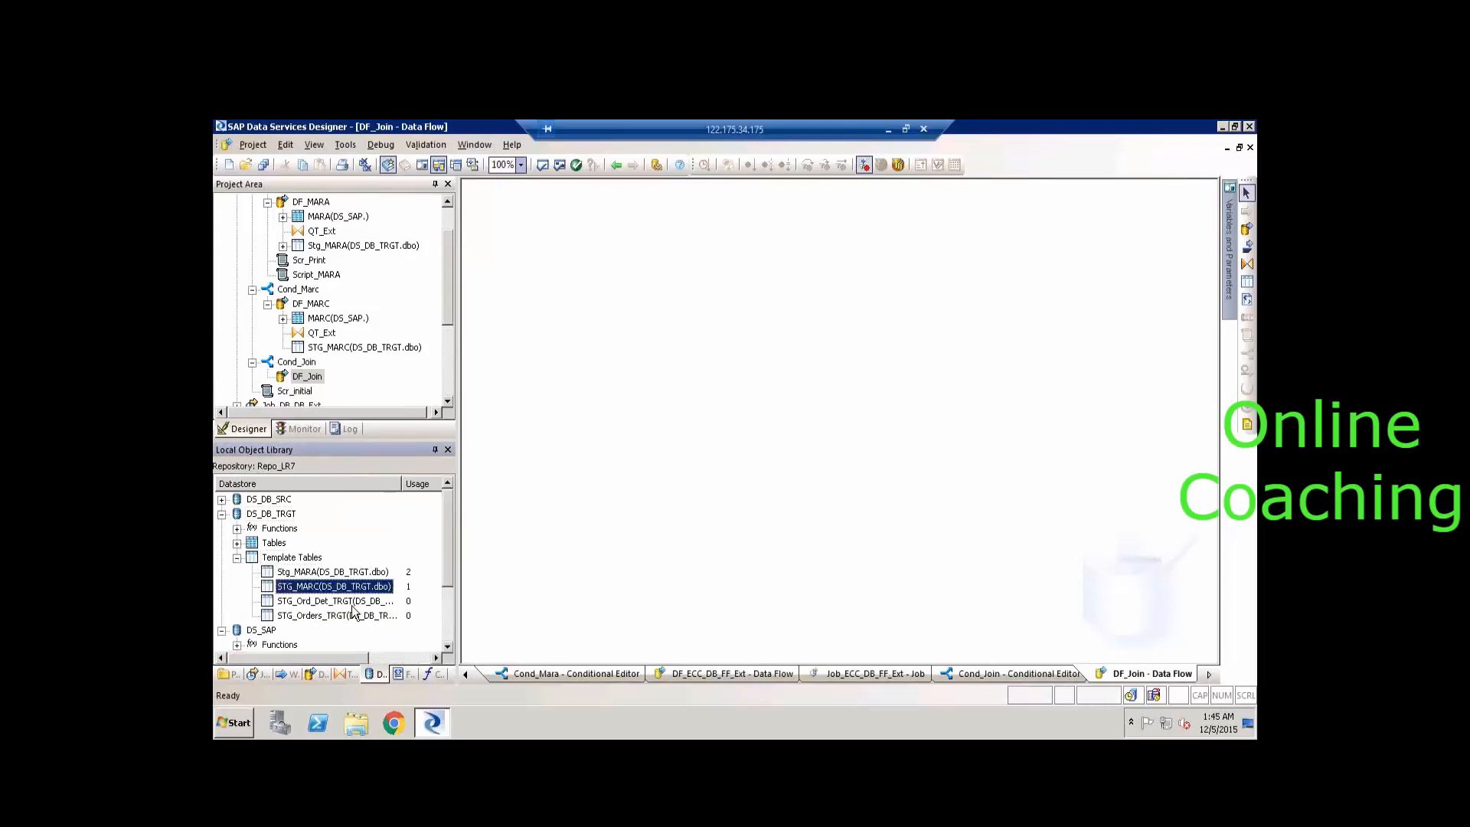
pyautogui.keyDown('ctrl'); pyautogui.click(313, 575); pyautogui.keyUp('ctrl')
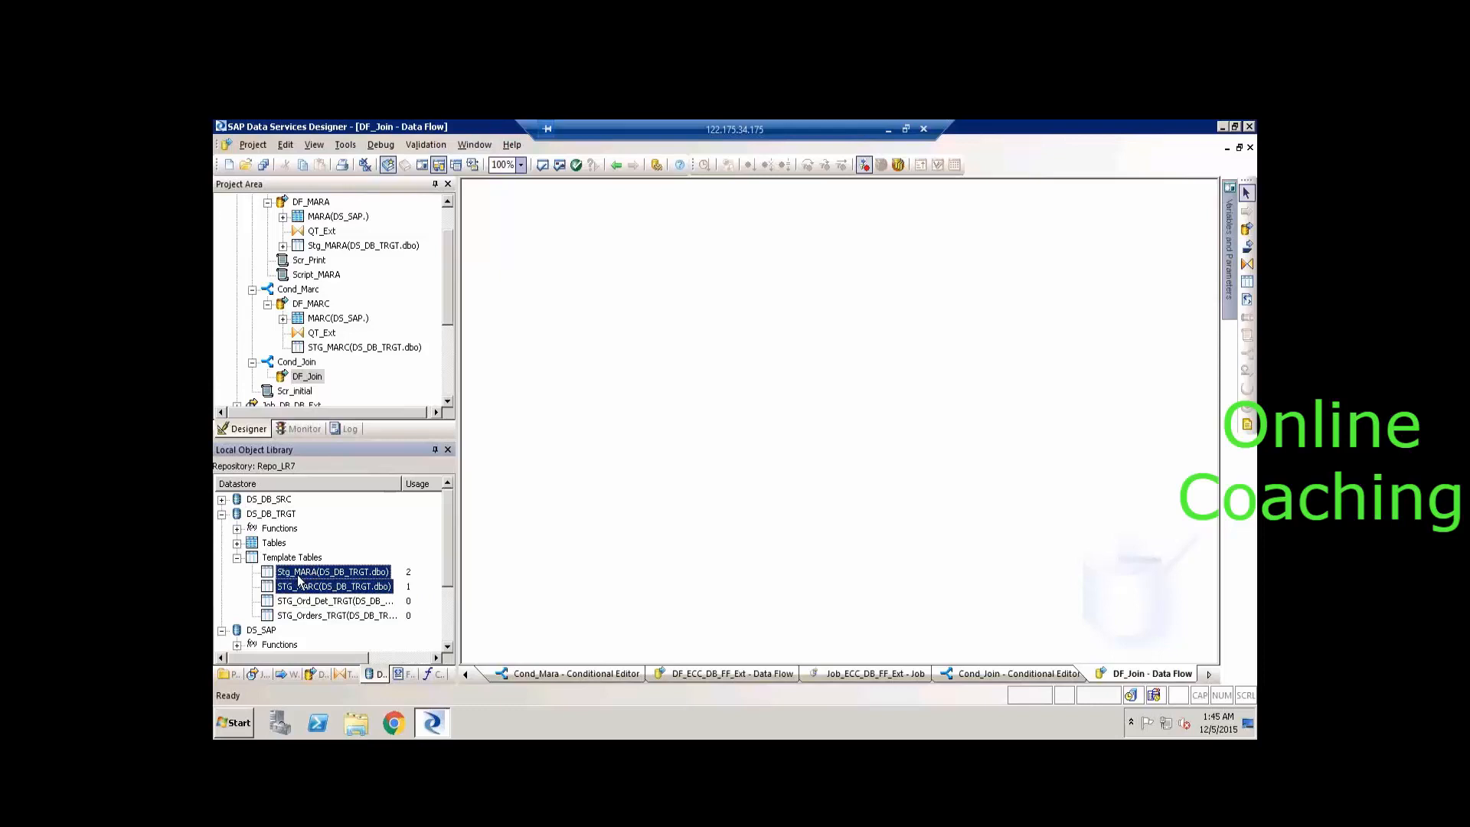
pyautogui.moveTo(333, 584); pyautogui.dragTo(602, 304)
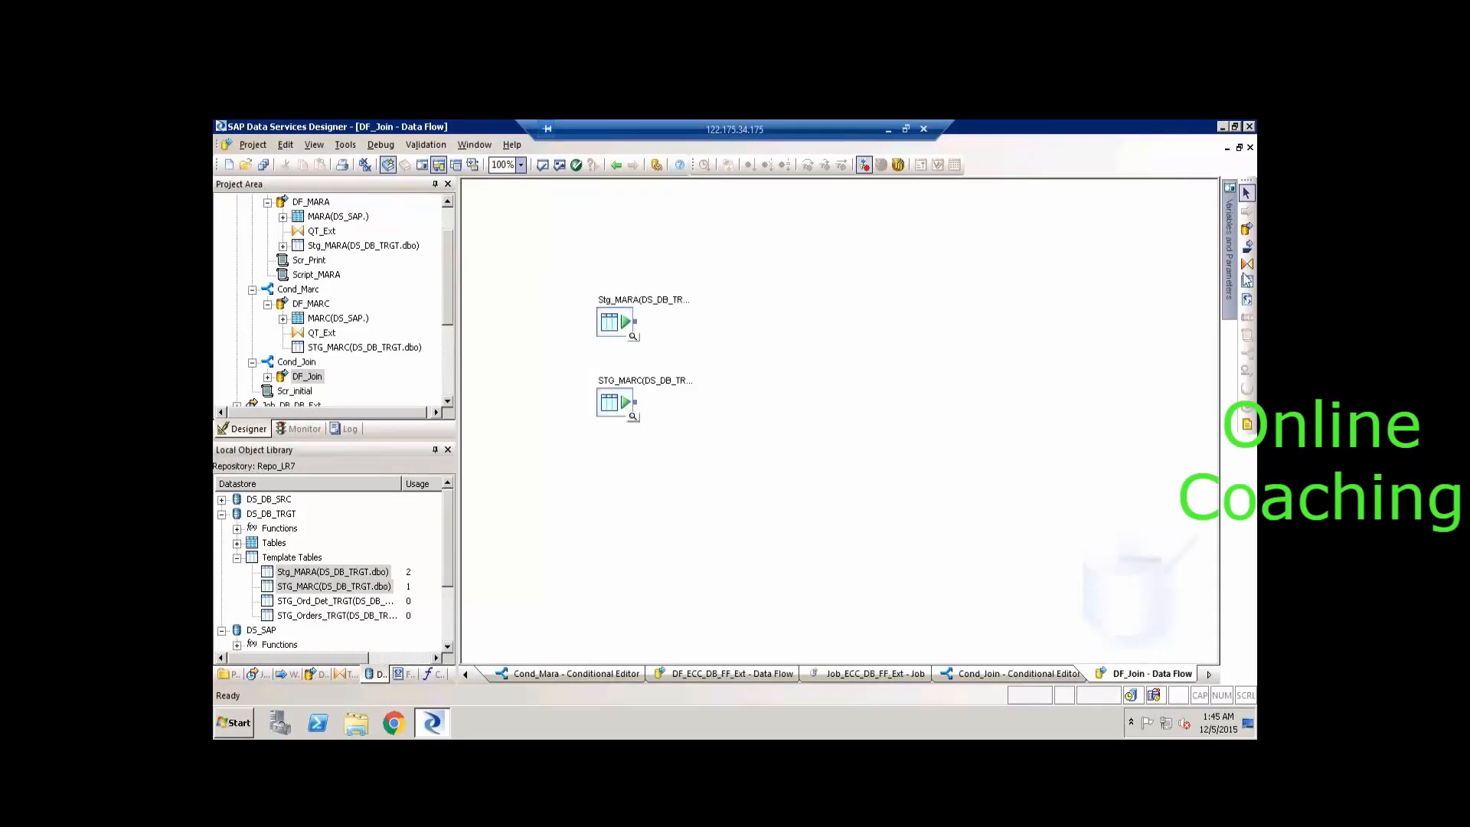
# Add a Query transform named QT_Joinb and connect both source tables Stg_MARA and STG_MARC to it.
pyautogui.click(1248, 263)
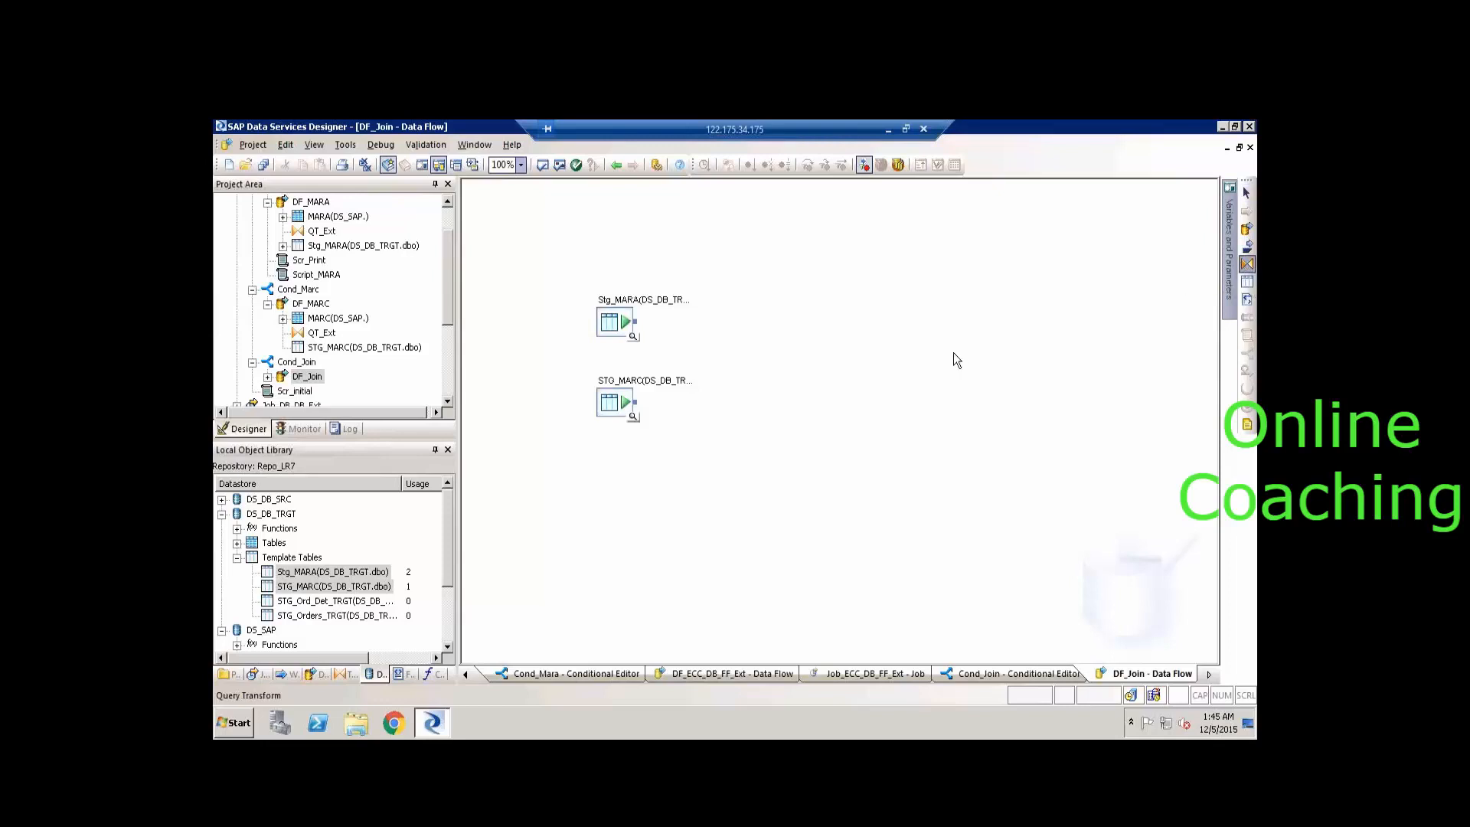
pyautogui.click(796, 342)
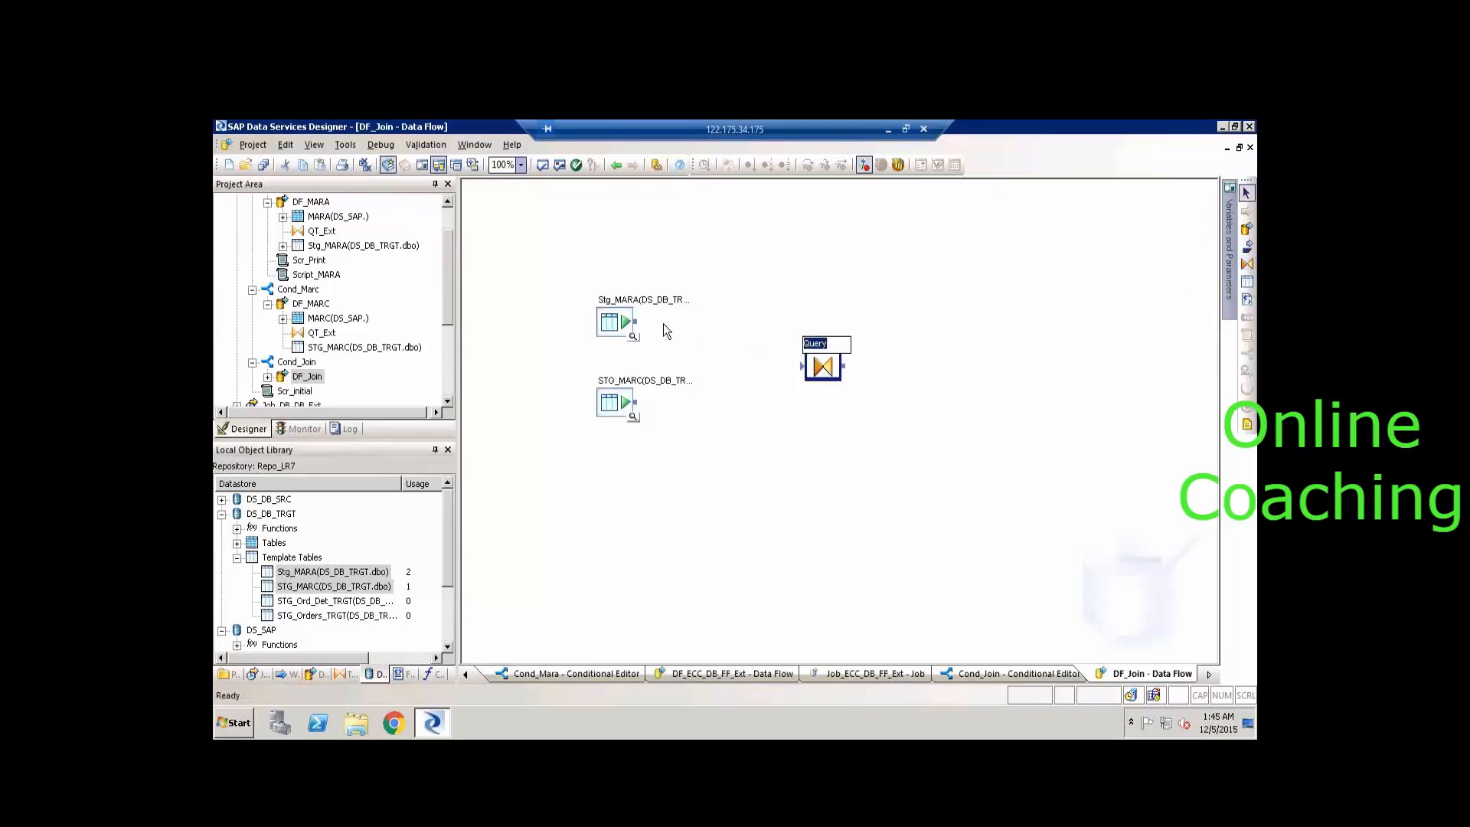
pyautogui.moveTo(635, 322); pyautogui.dragTo(802, 371)
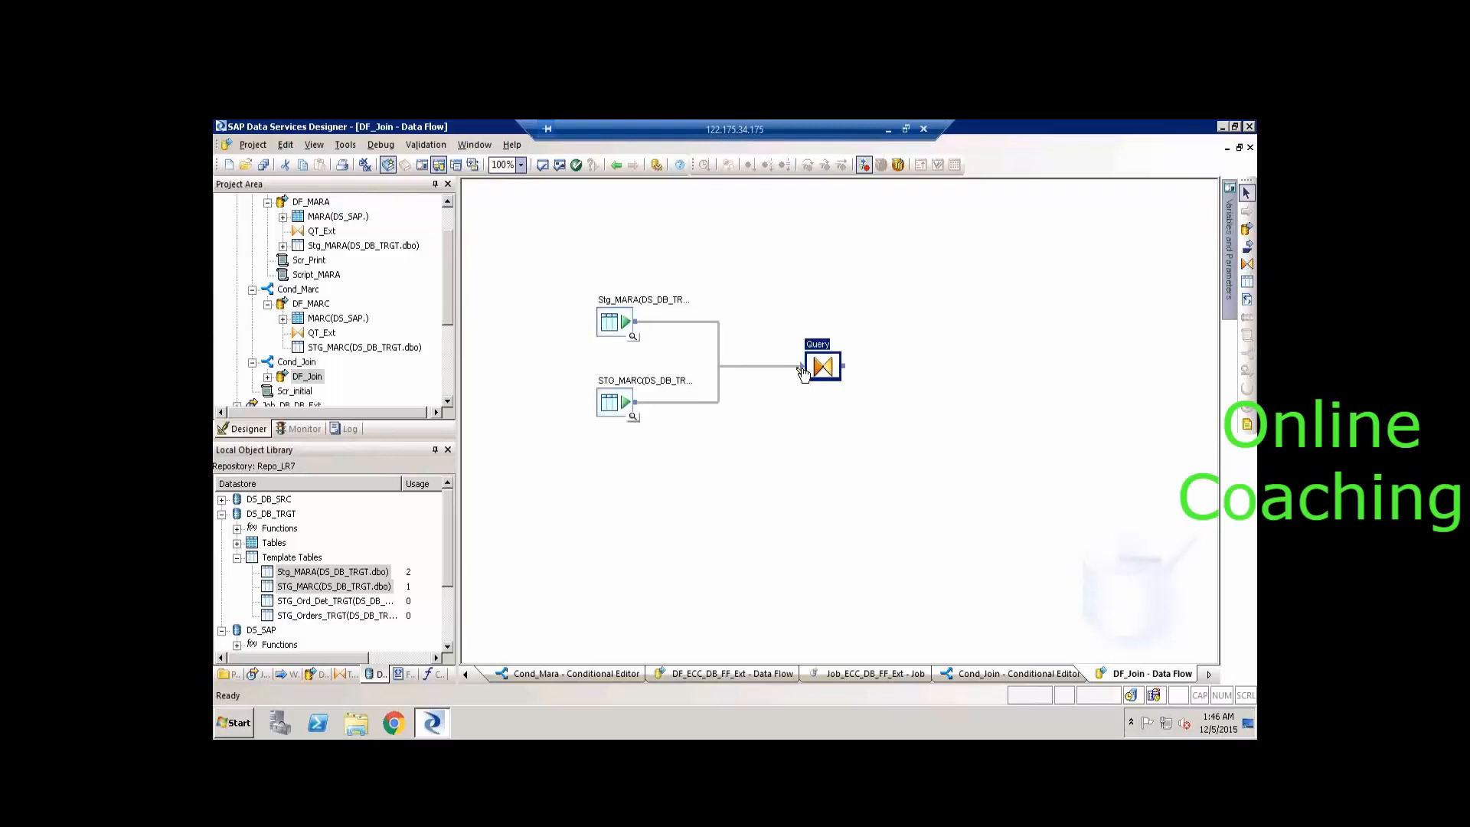
pyautogui.press('F2')
pyautogui.write('QT_Joinb')
pyautogui.press('Return')
# Add a template table Materials_STG in datastore DS_DB_TRGT and connect QT_Joinb to it.
pyautogui.click(1235, 287)
pyautogui.click(1022, 357)
pyautogui.write('M')
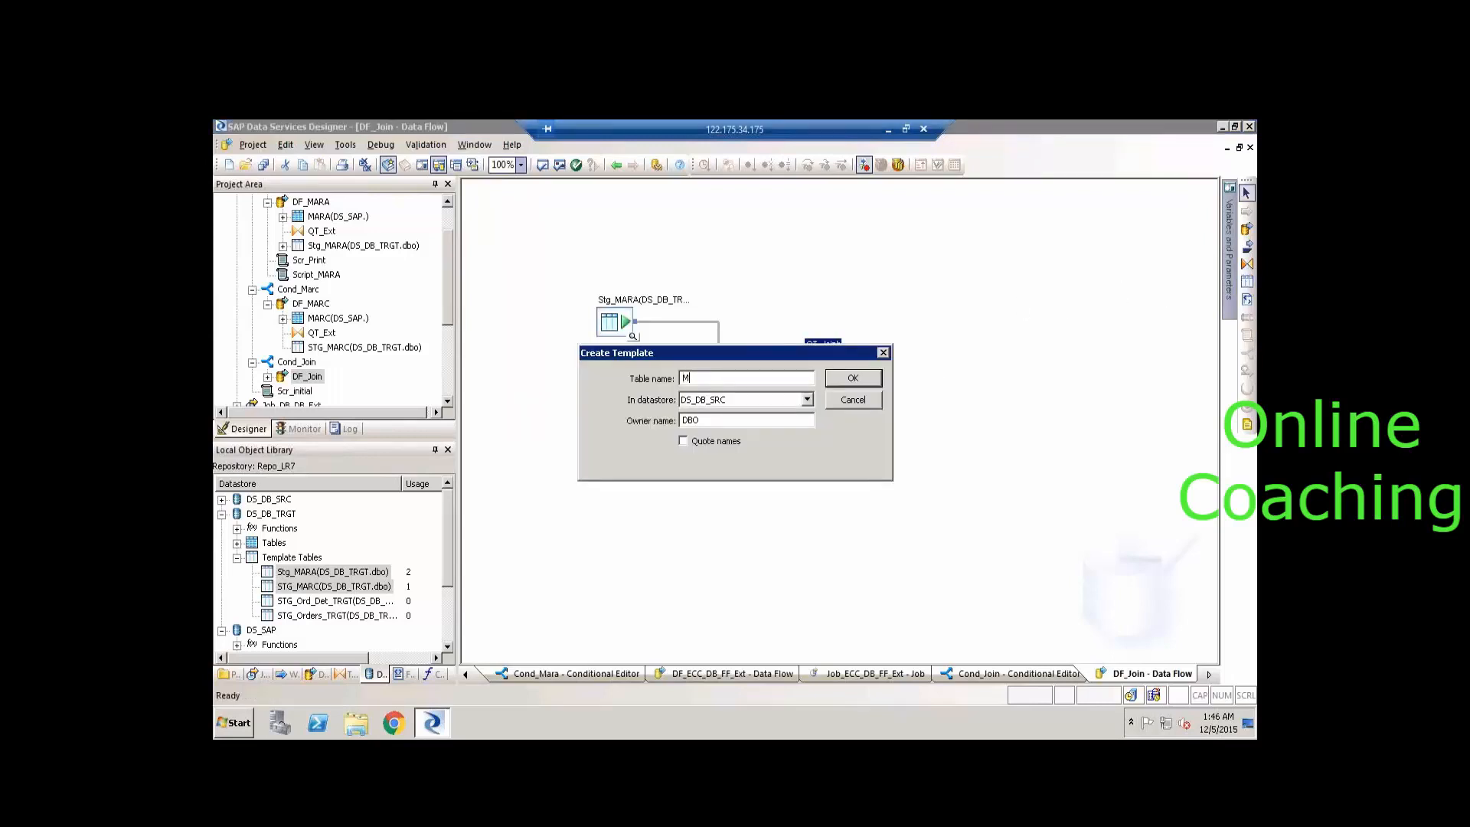
pyautogui.write('z')
pyautogui.press('BackSpace')
pyautogui.write('aterials_STG')
pyautogui.press('Tab')
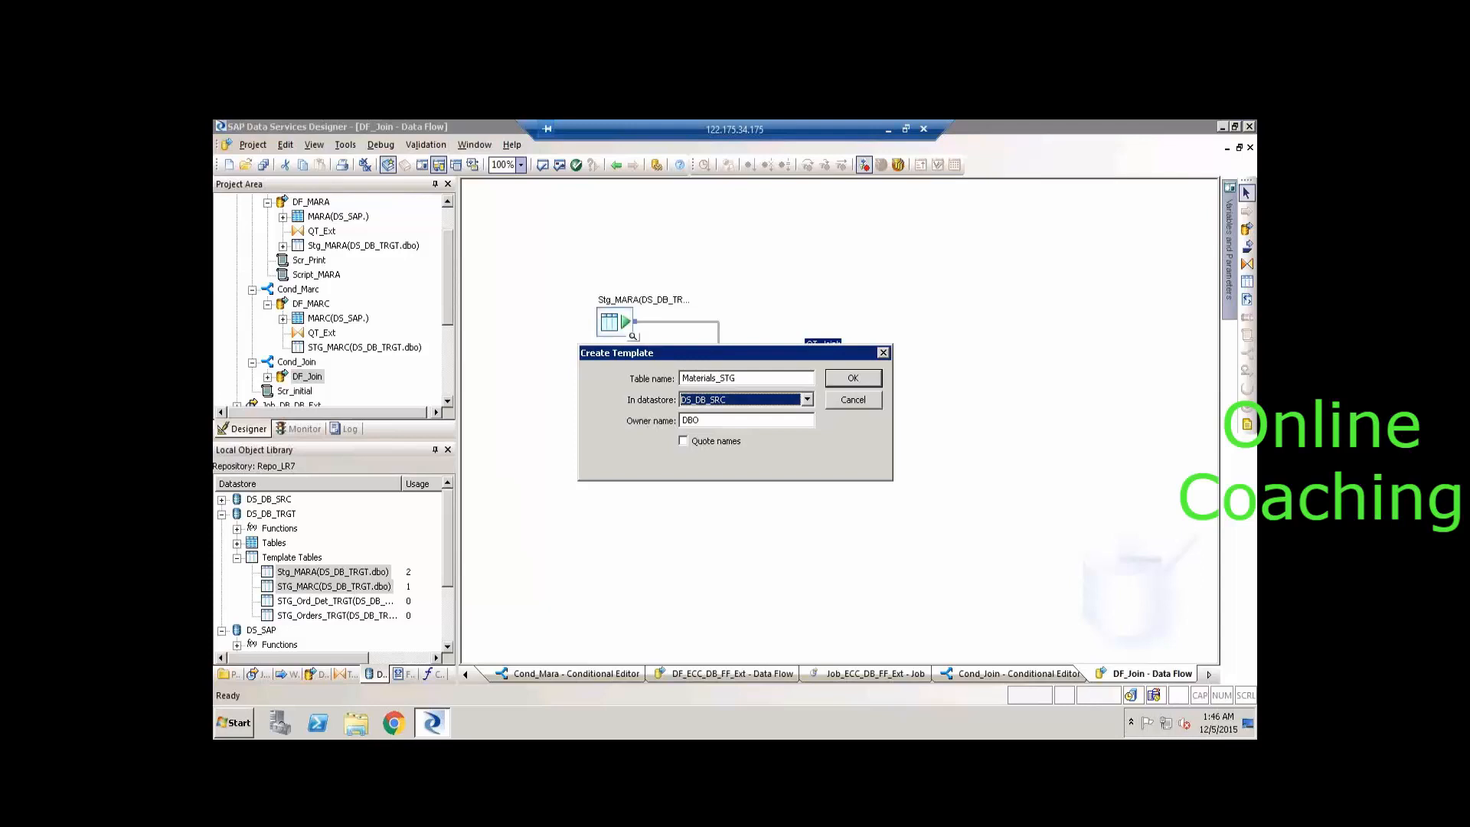
pyautogui.press('Down')
pyautogui.press('Return')
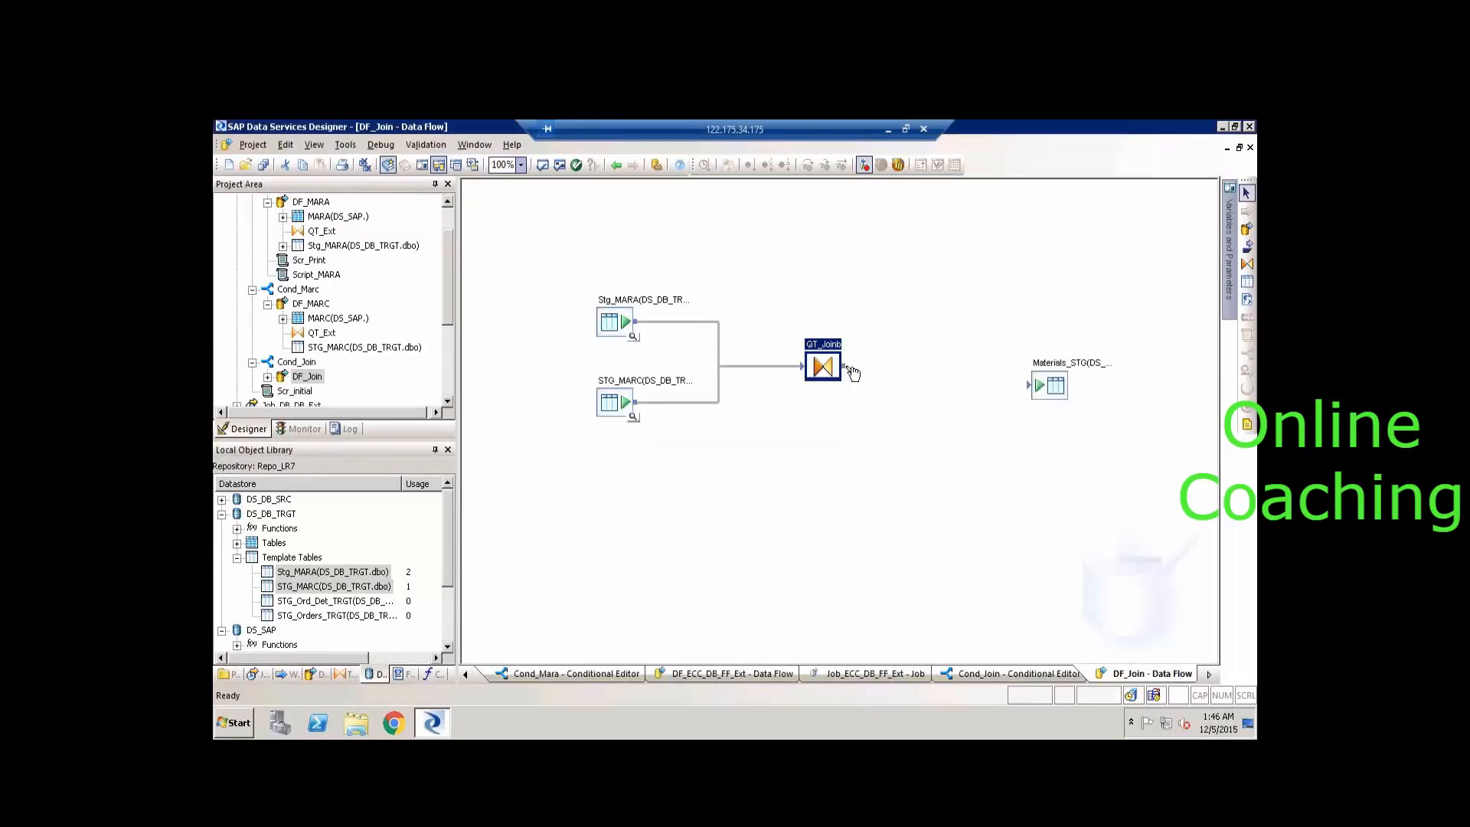
pyautogui.moveTo(844, 366); pyautogui.dragTo(1032, 385)
# In QT_Joinb, map the Stg_MARA columns from Material_Number through MEINS to the output schema.
pyautogui.doubleClick(823, 346)
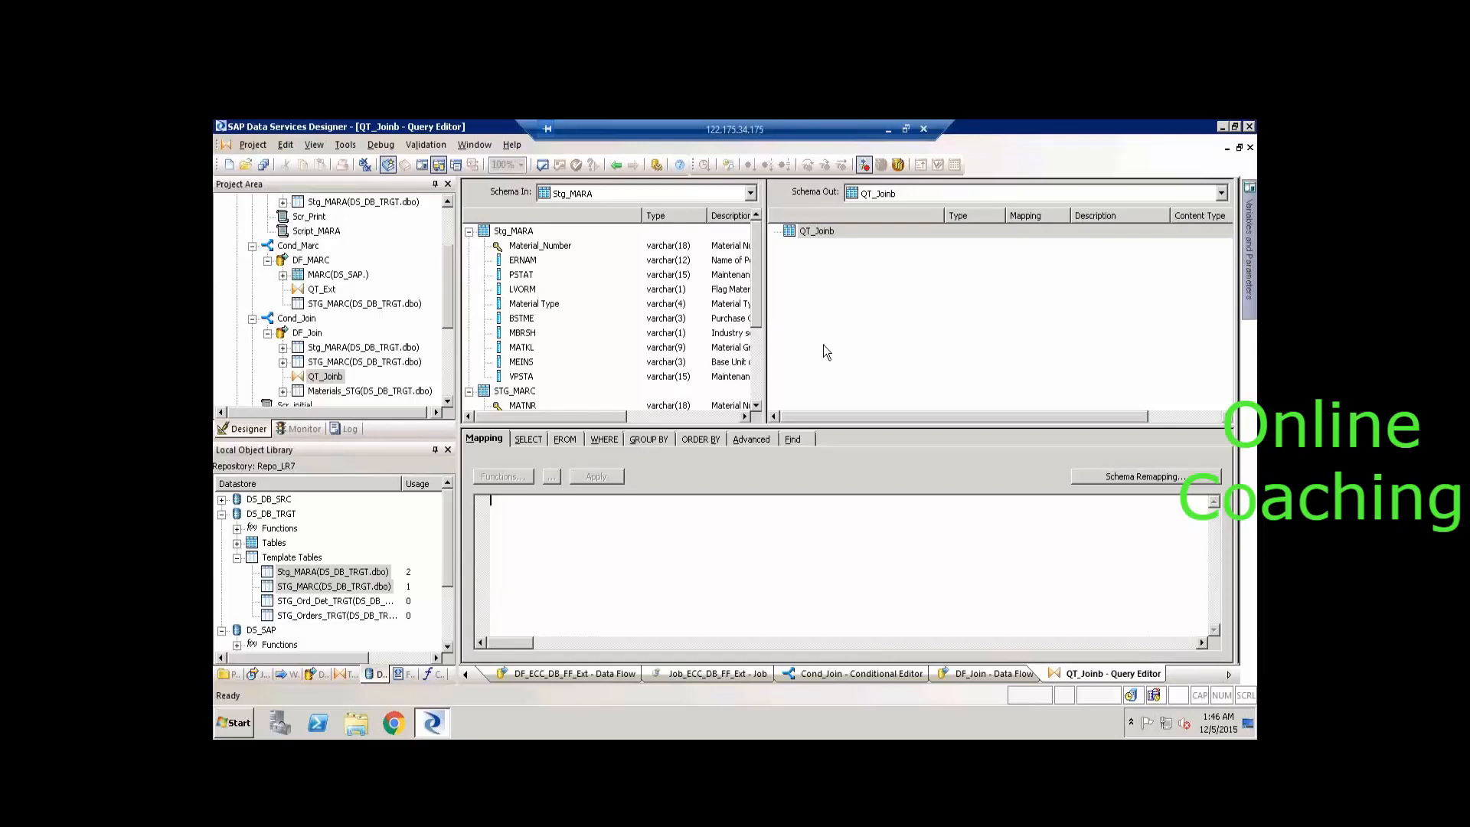
pyautogui.click(545, 247)
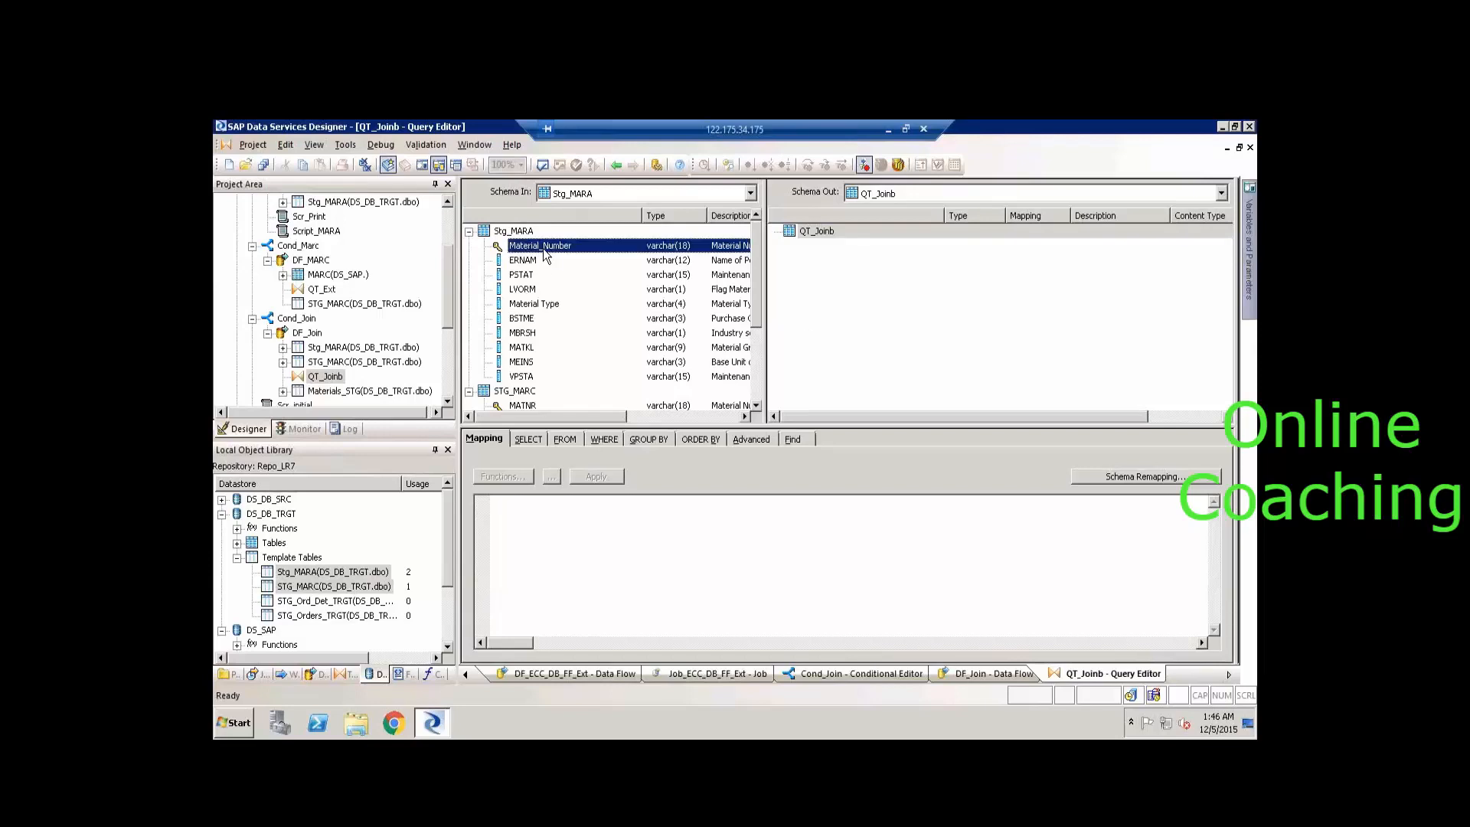
pyautogui.keyDown('shift'); pyautogui.click(521, 362); pyautogui.keyUp('shift')
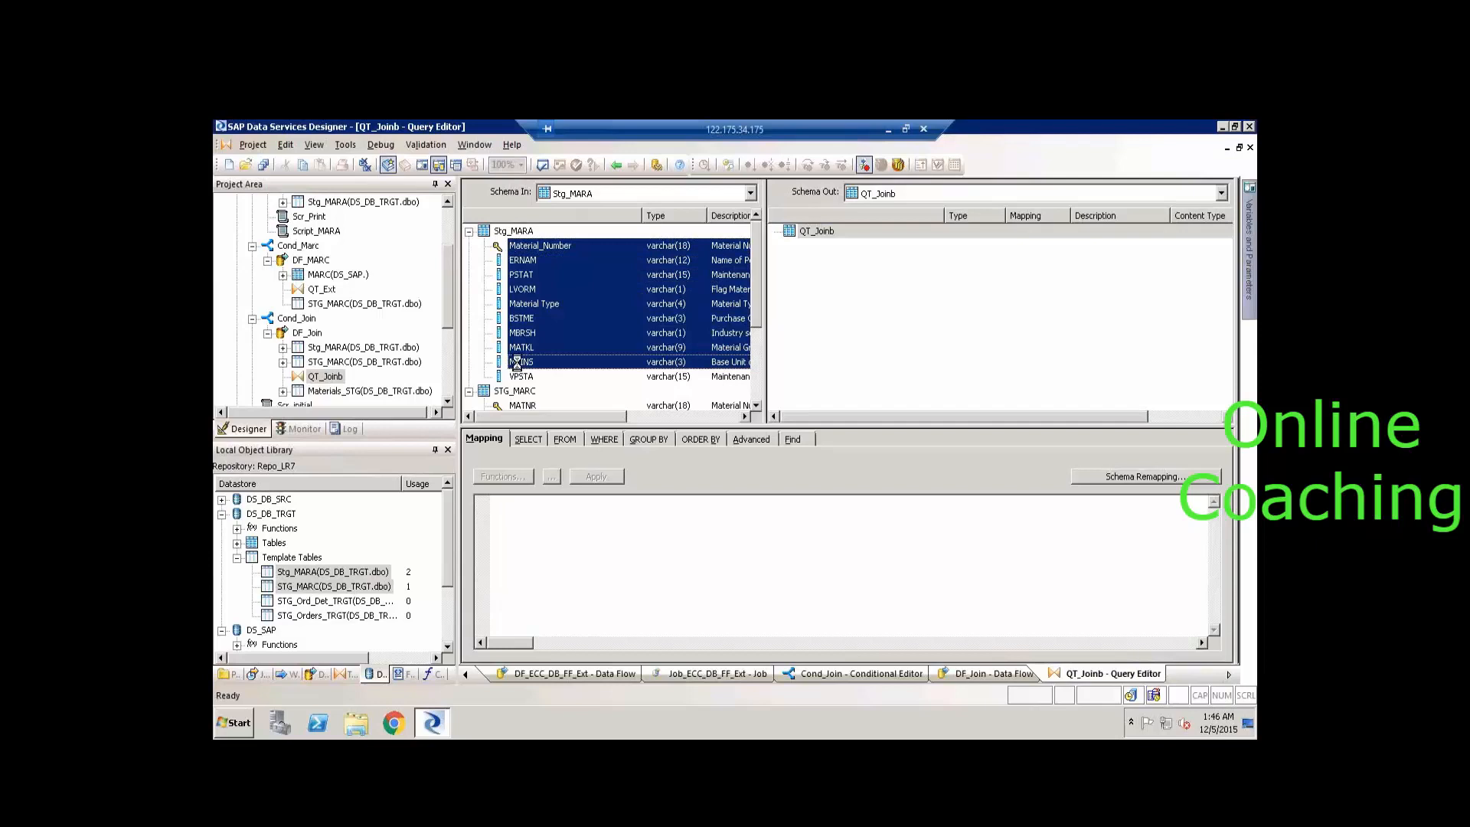
pyautogui.rightClick(519, 367)
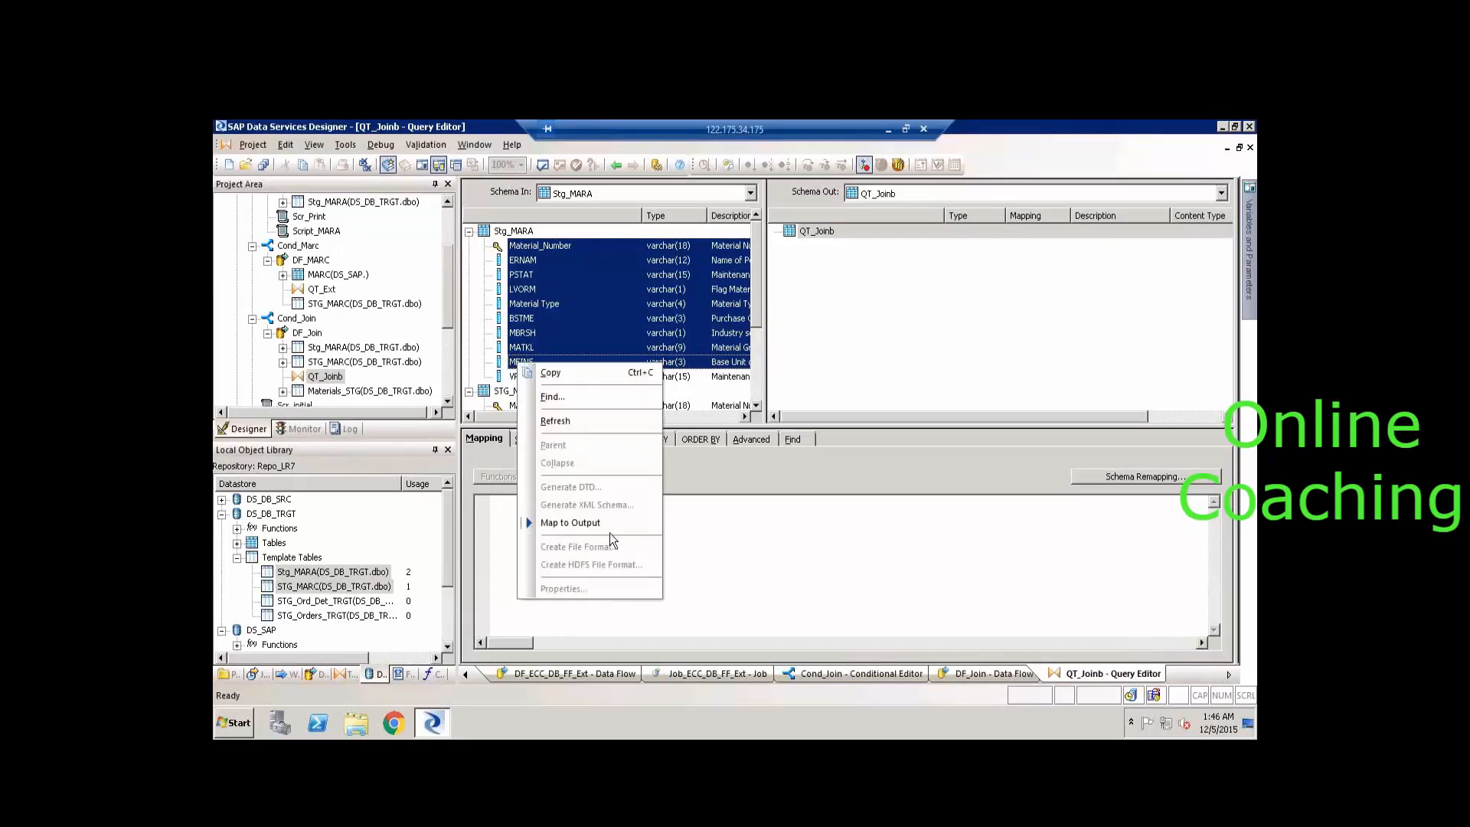
pyautogui.click(610, 528)
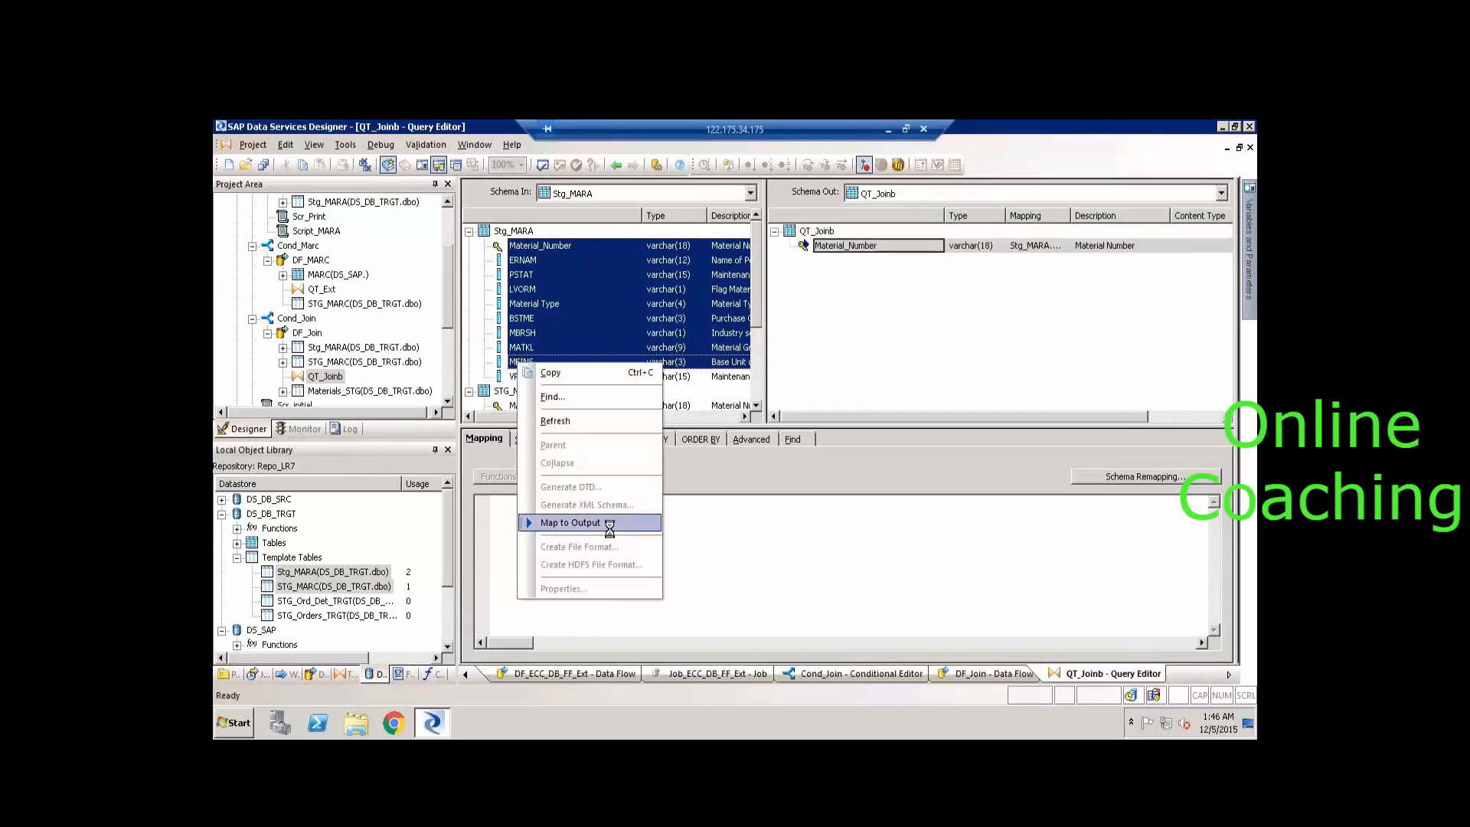
# Map all STG_MARC columns, MATNR through DISPO, to the output schema of QT_Joinb.
pyautogui.click(756, 405)
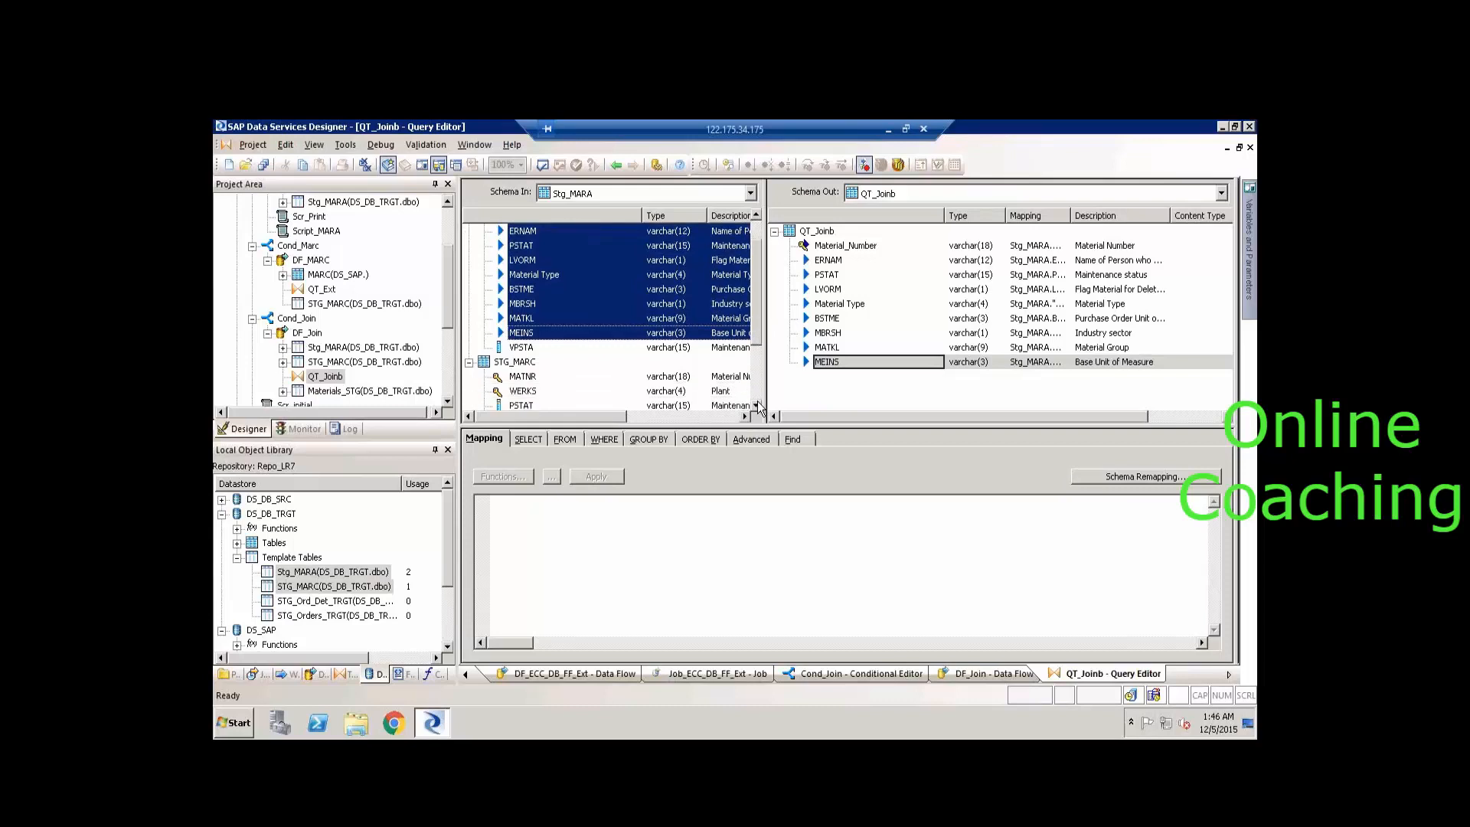
pyautogui.click(757, 405)
pyautogui.click(757, 405)
pyautogui.click(528, 333)
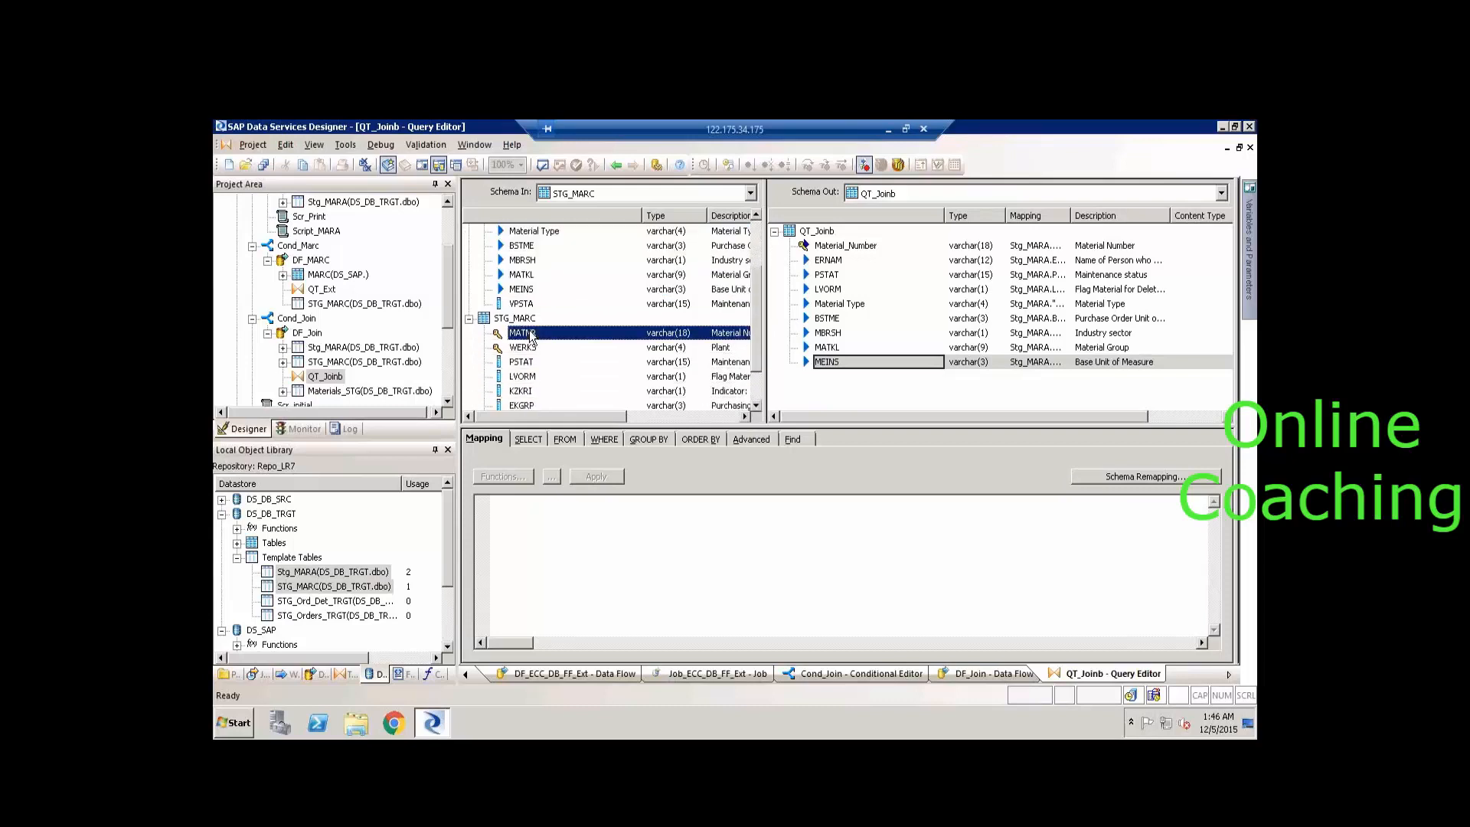
pyautogui.hotkey('shift', 'Down')
pyautogui.hotkey('shift', 'Down')
pyautogui.hotkey('shift', 'Down')
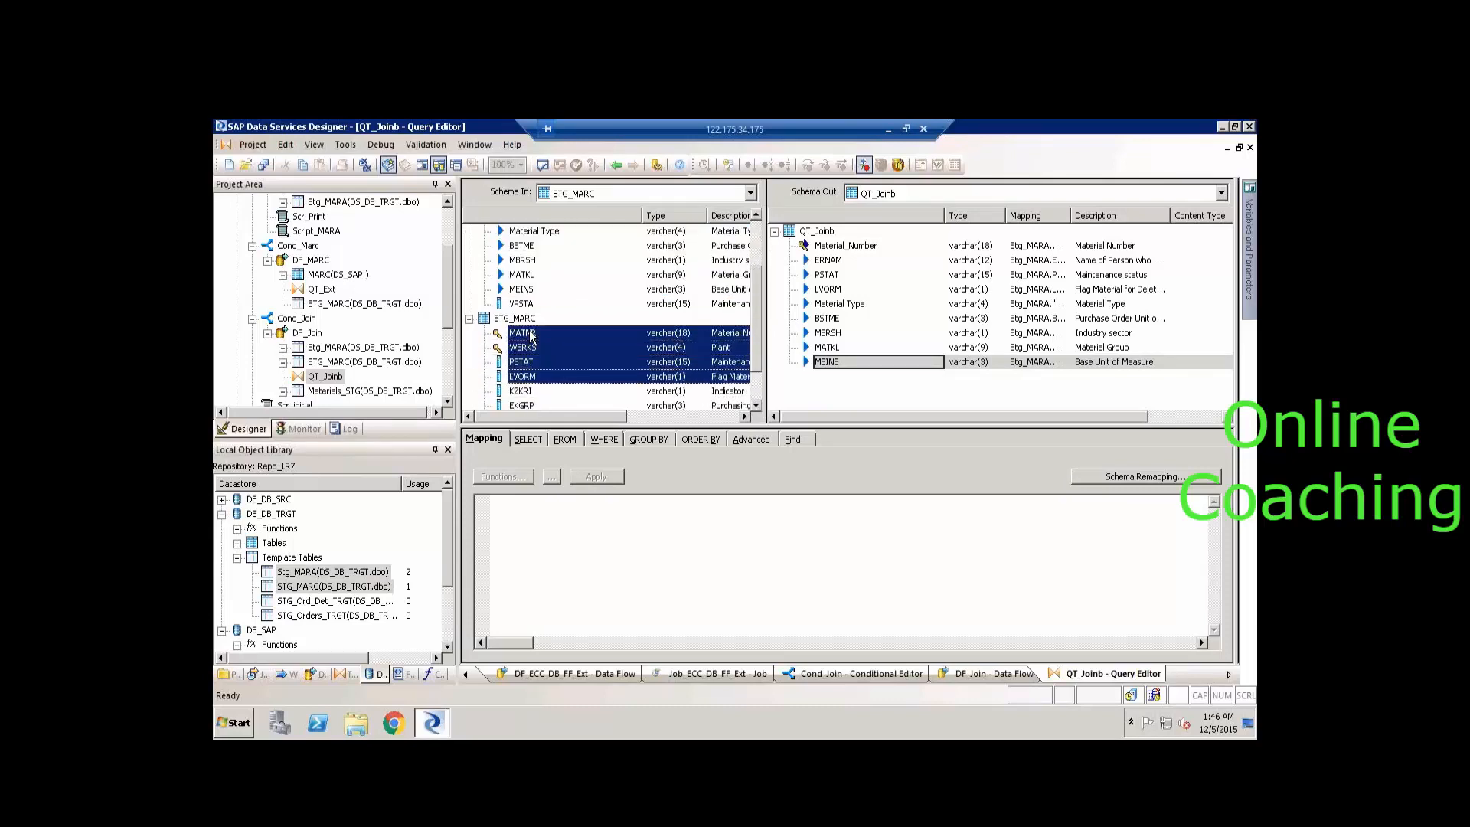
pyautogui.hotkey('shift', 'Down')
pyautogui.hotkey('shift', 'Down')
pyautogui.hotkey('shift', 'Down')
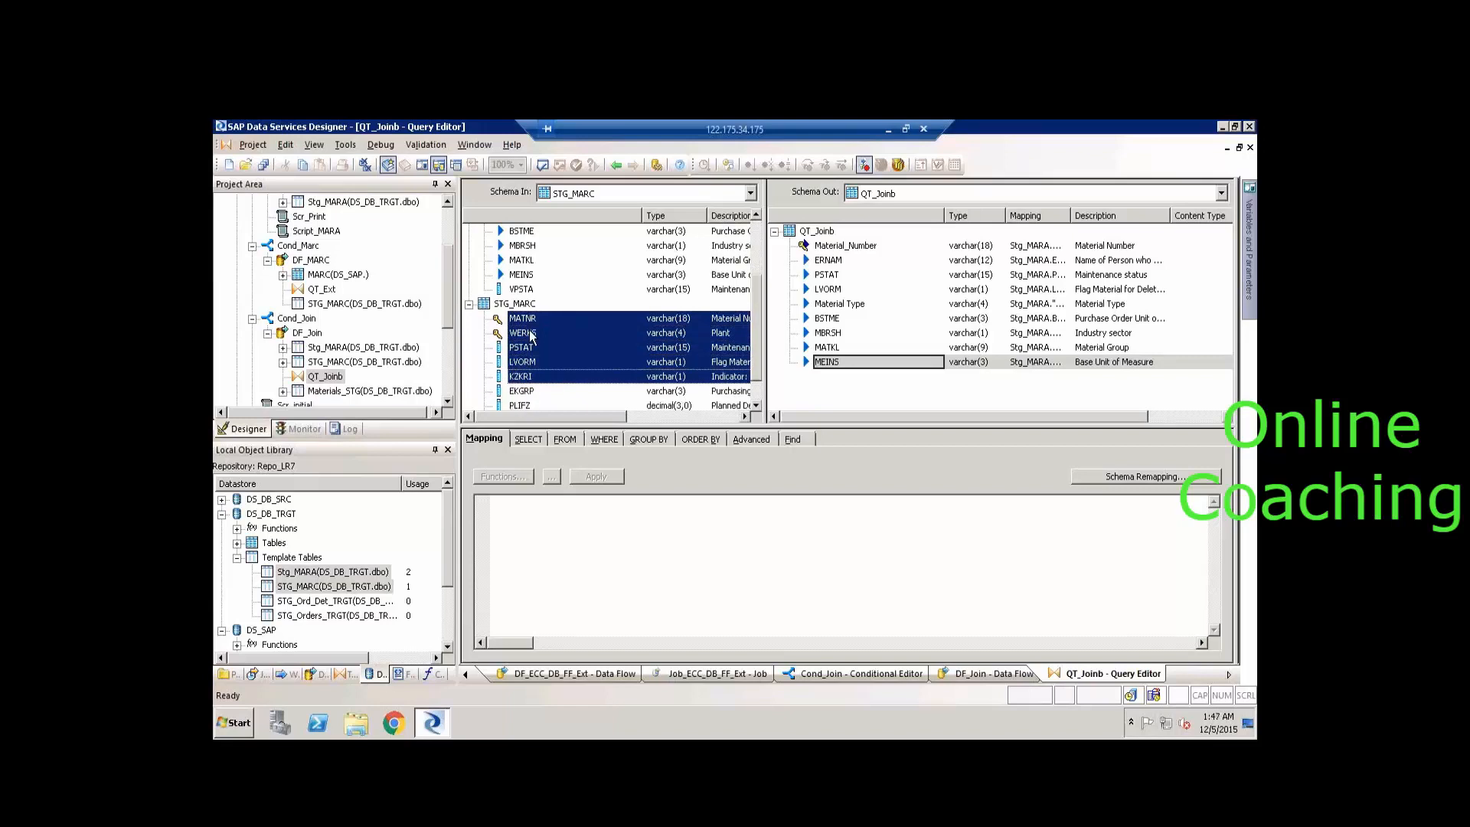
pyautogui.hotkey('shift', 'Down')
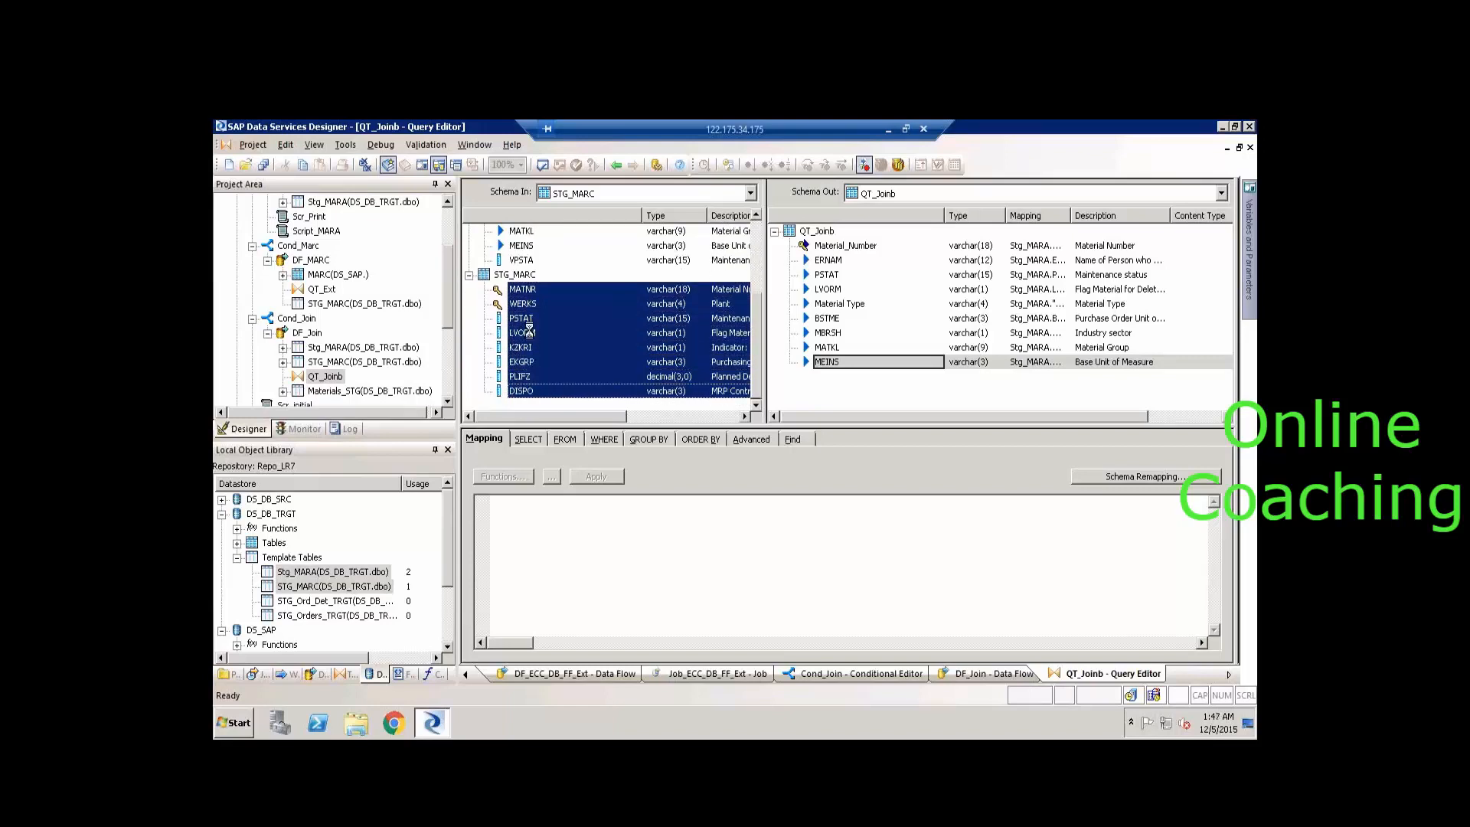
pyautogui.rightClick(531, 334)
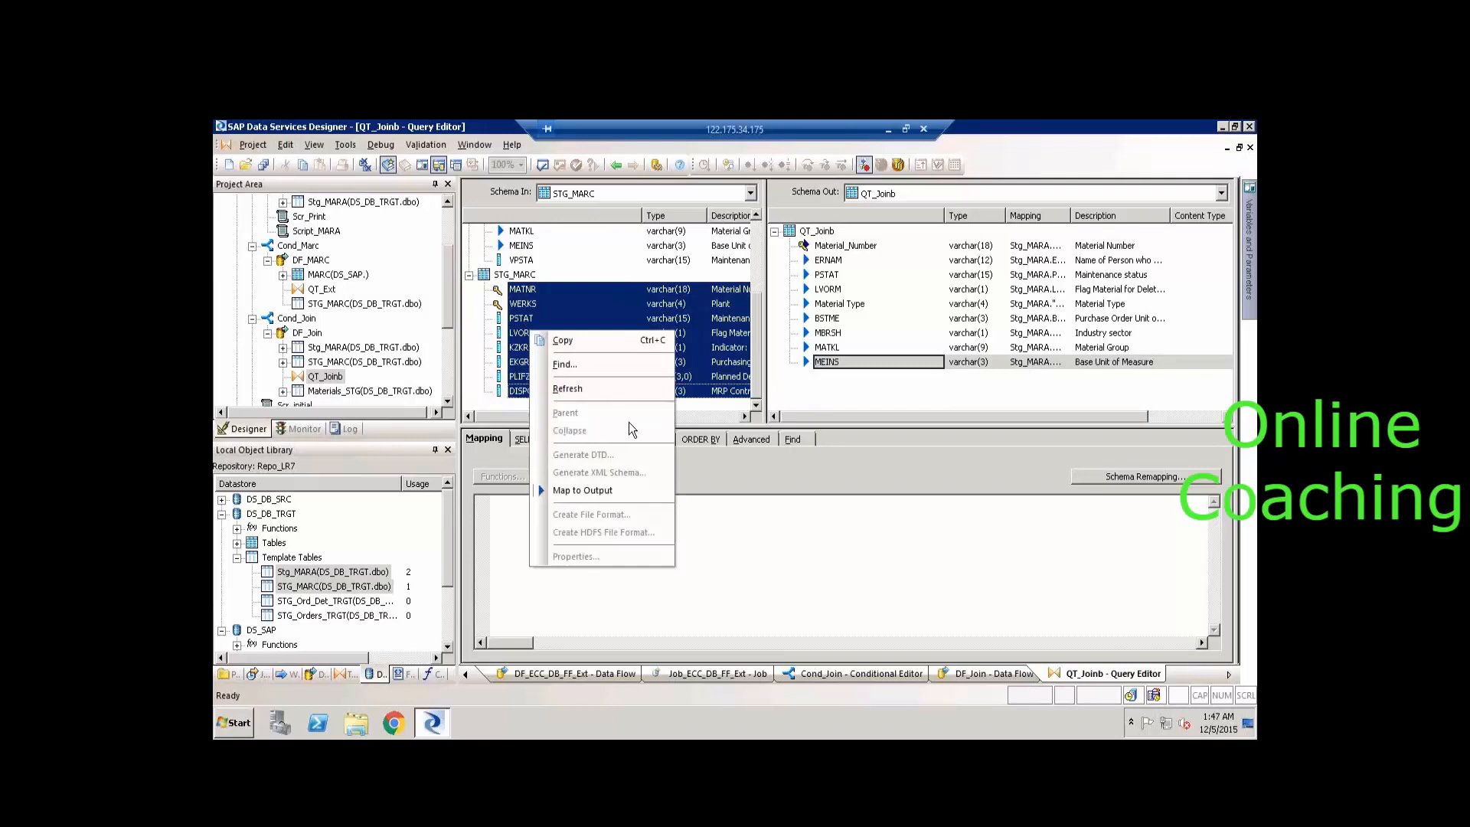
pyautogui.click(592, 491)
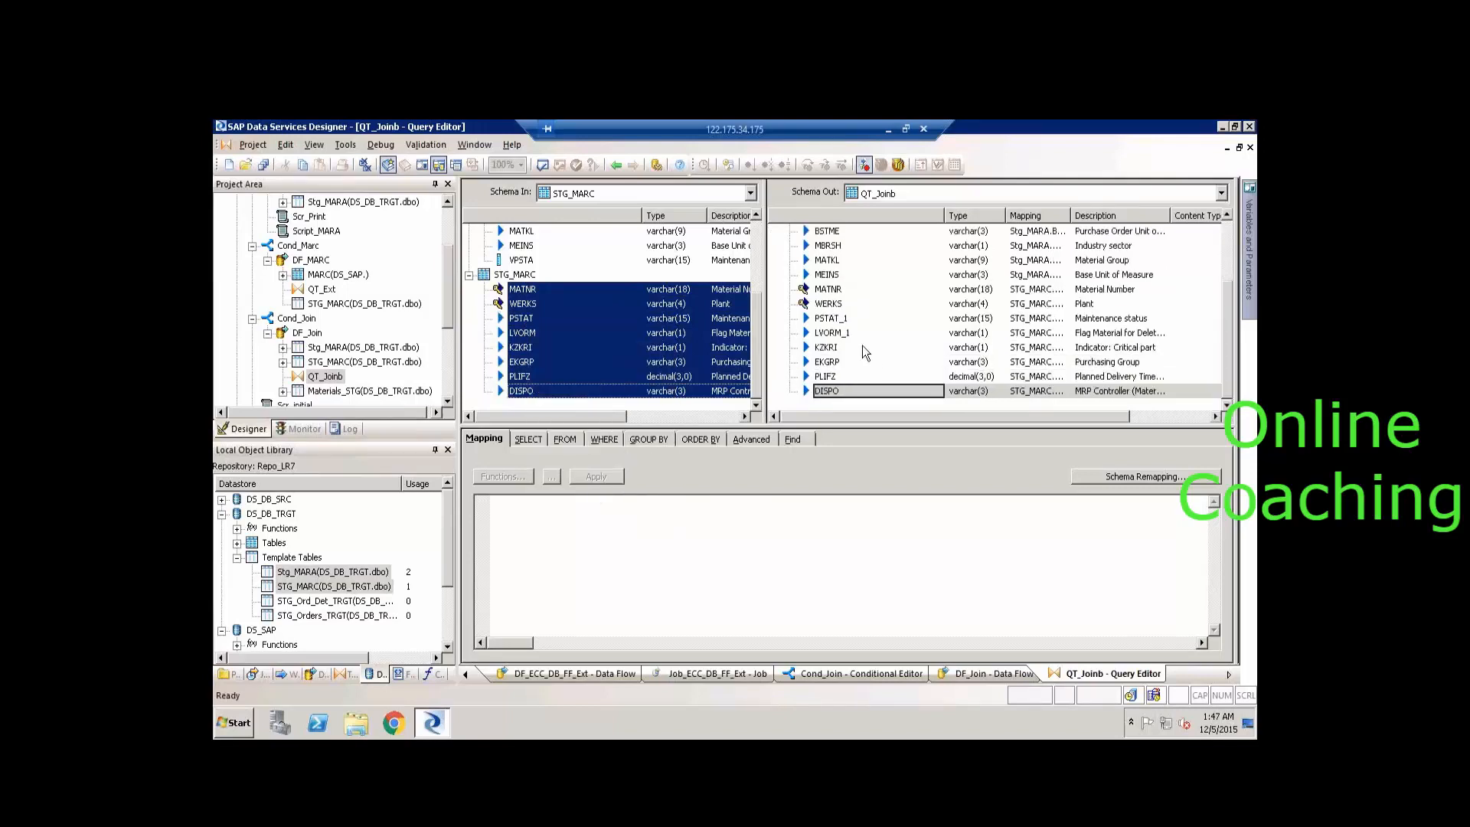
# Delete the duplicate columns PSTAT_1 and LVORM_1 from the output schema of QT_Joinb.
pyautogui.click(831, 320)
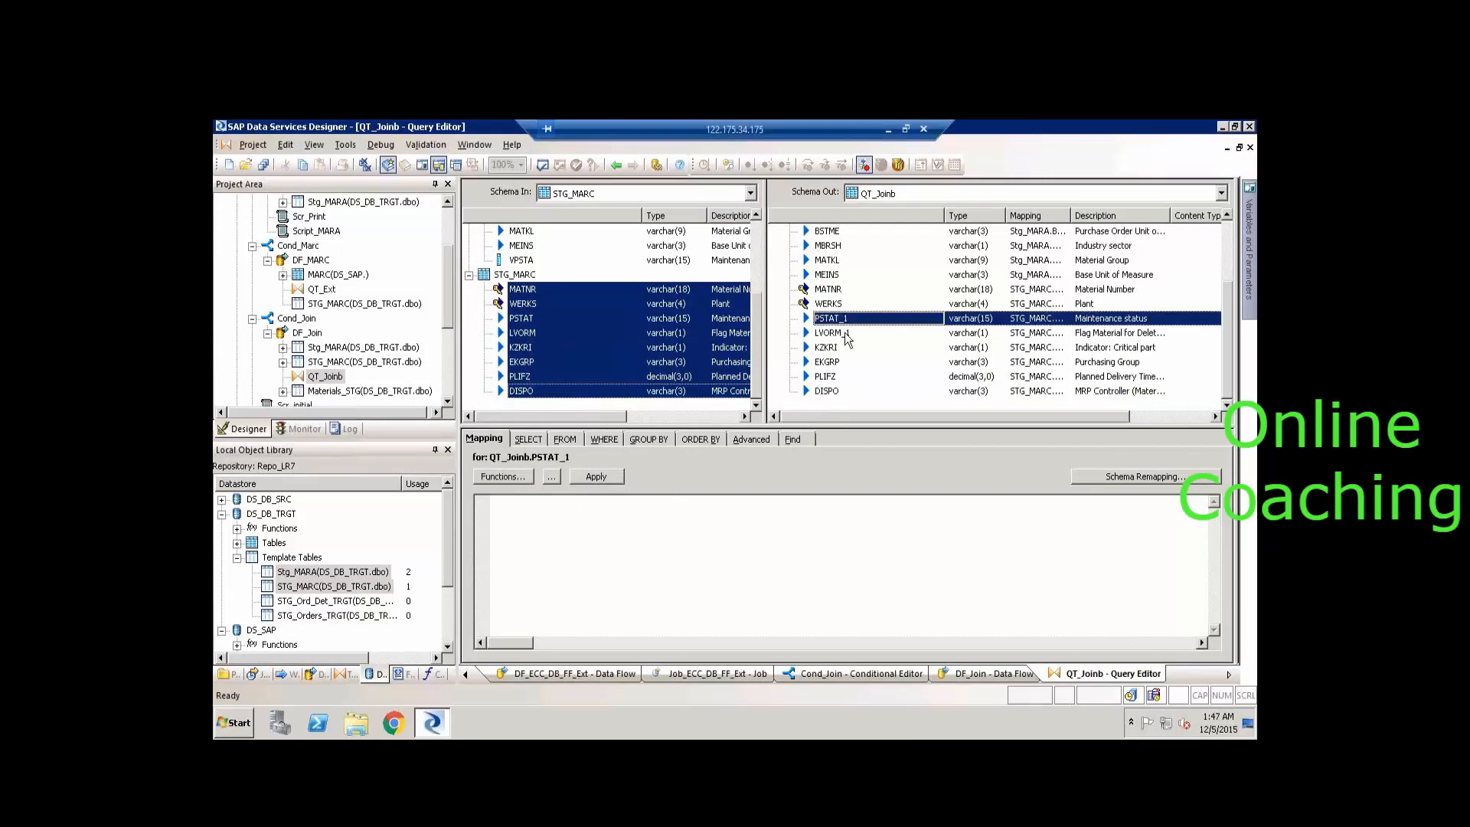
pyautogui.click(1228, 217)
pyautogui.click(1228, 217)
pyautogui.click(1228, 217)
pyautogui.click(1228, 216)
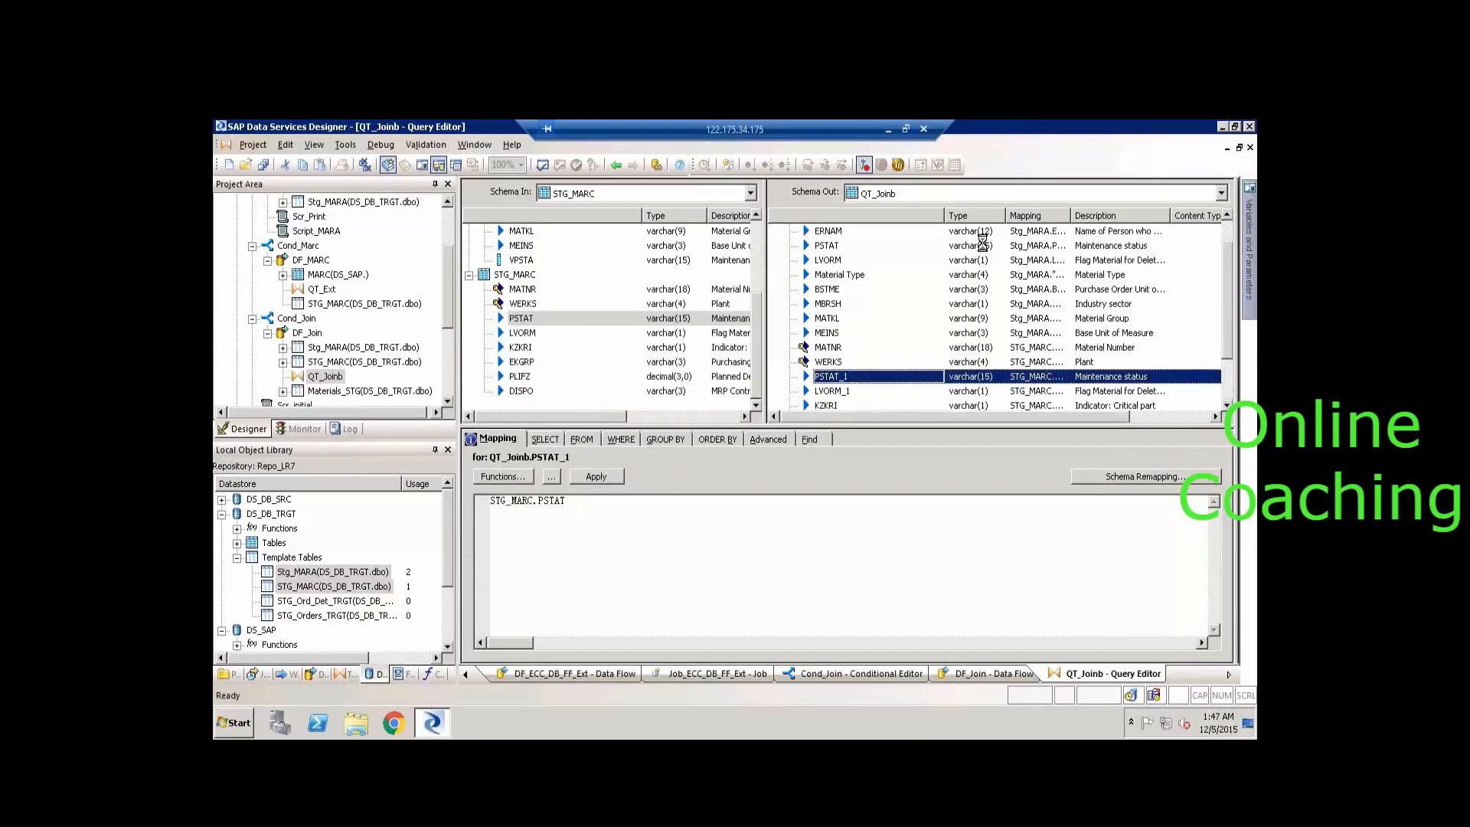
pyautogui.click(856, 246)
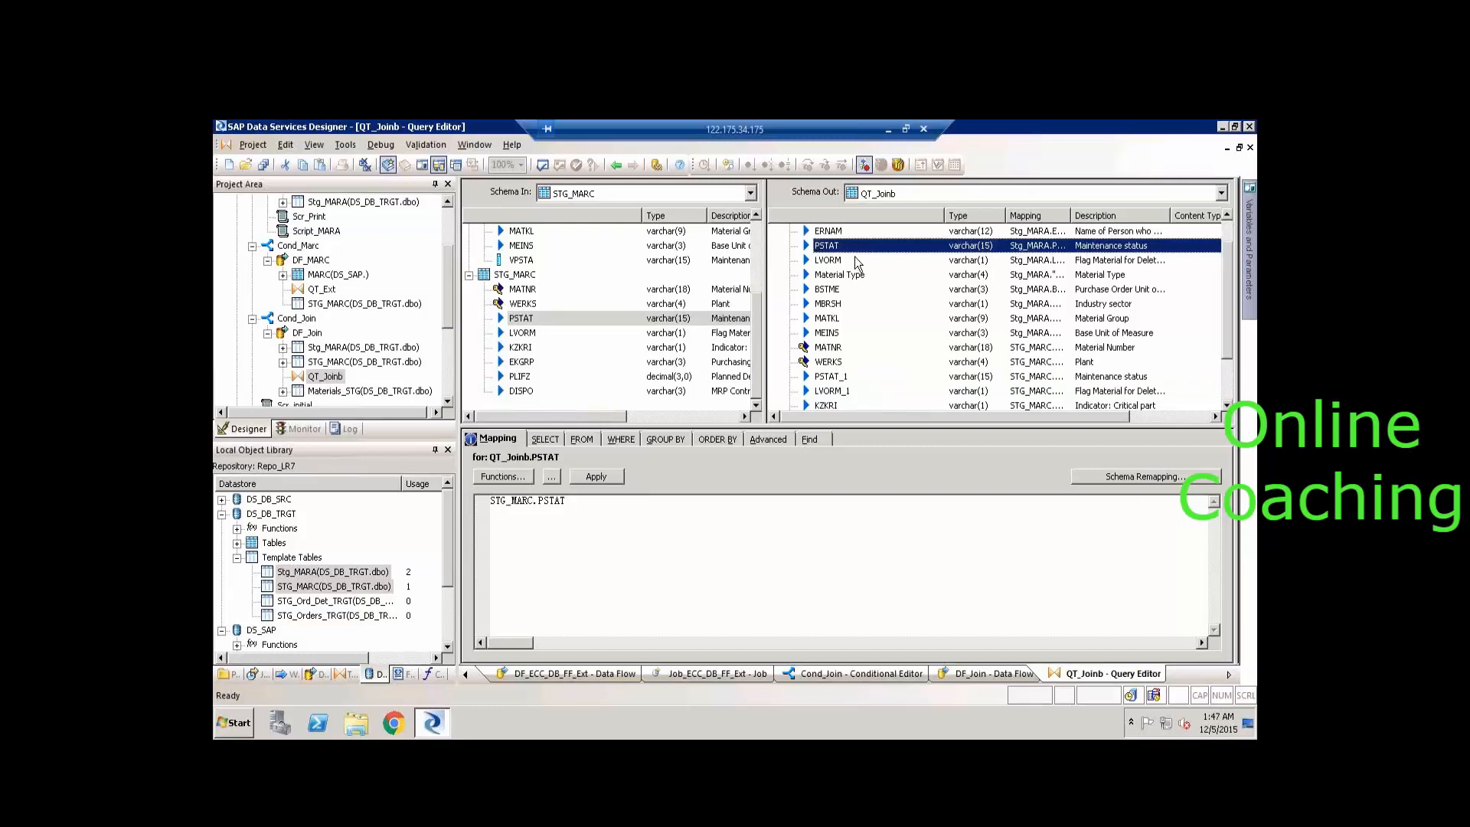
pyautogui.click(858, 261)
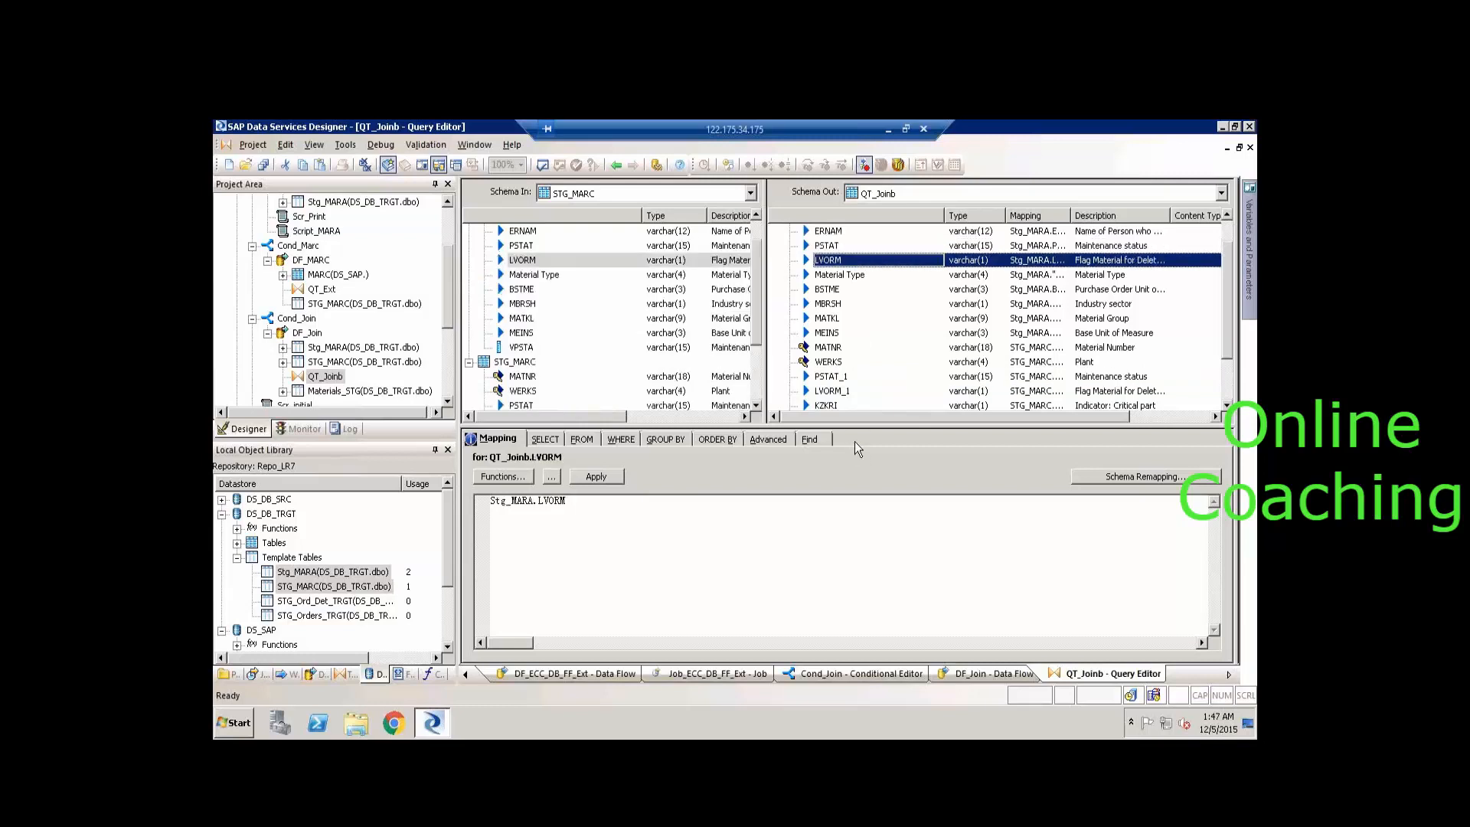
pyautogui.moveTo(855, 427); pyautogui.dragTo(864, 649)
pyautogui.moveTo(858, 557); pyautogui.dragTo(859, 552)
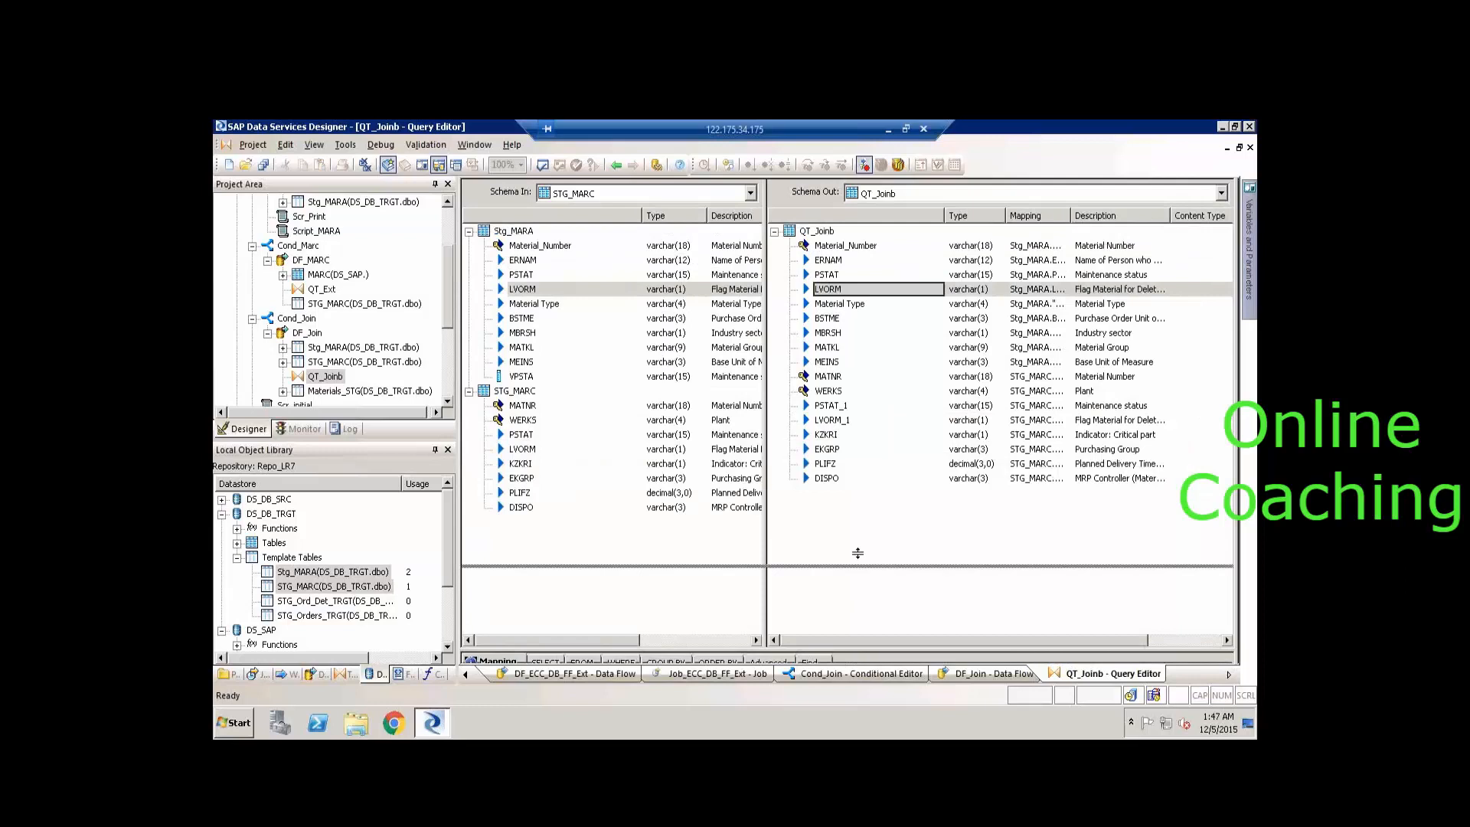
pyautogui.click(841, 408)
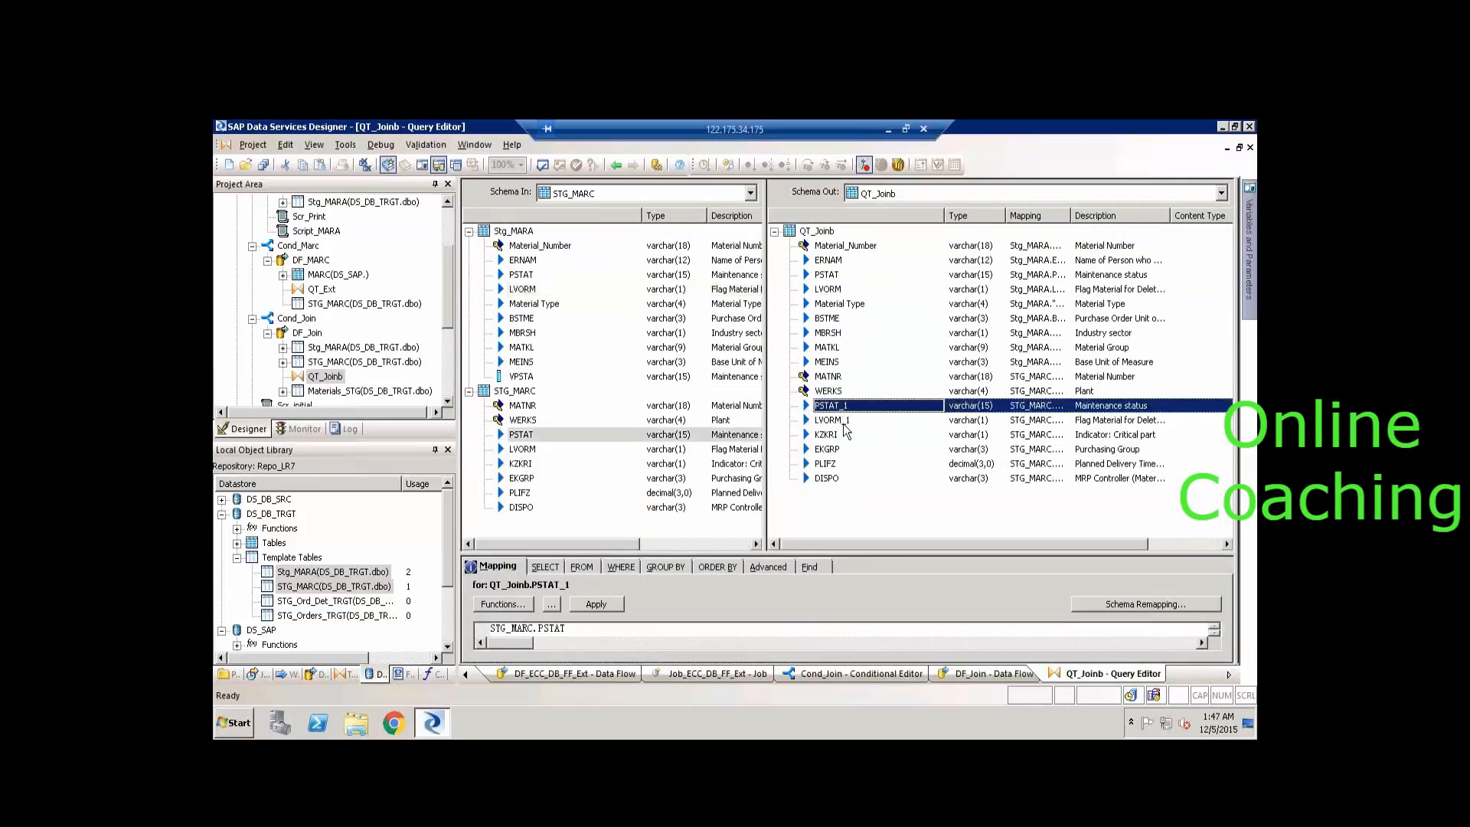
pyautogui.keyDown('ctrl'); pyautogui.click(845, 425); pyautogui.keyUp('ctrl')
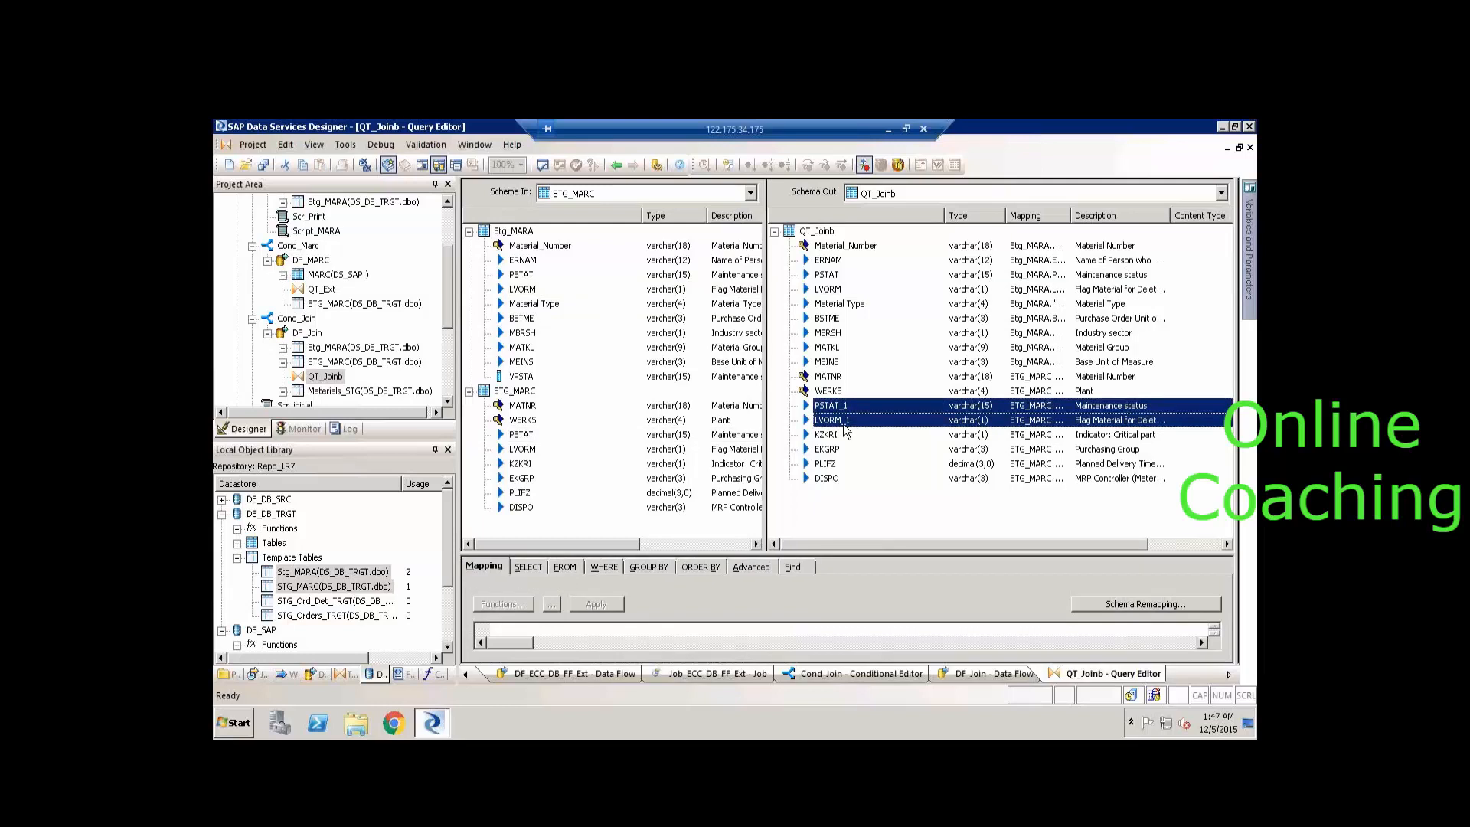
pyautogui.press('Delete')
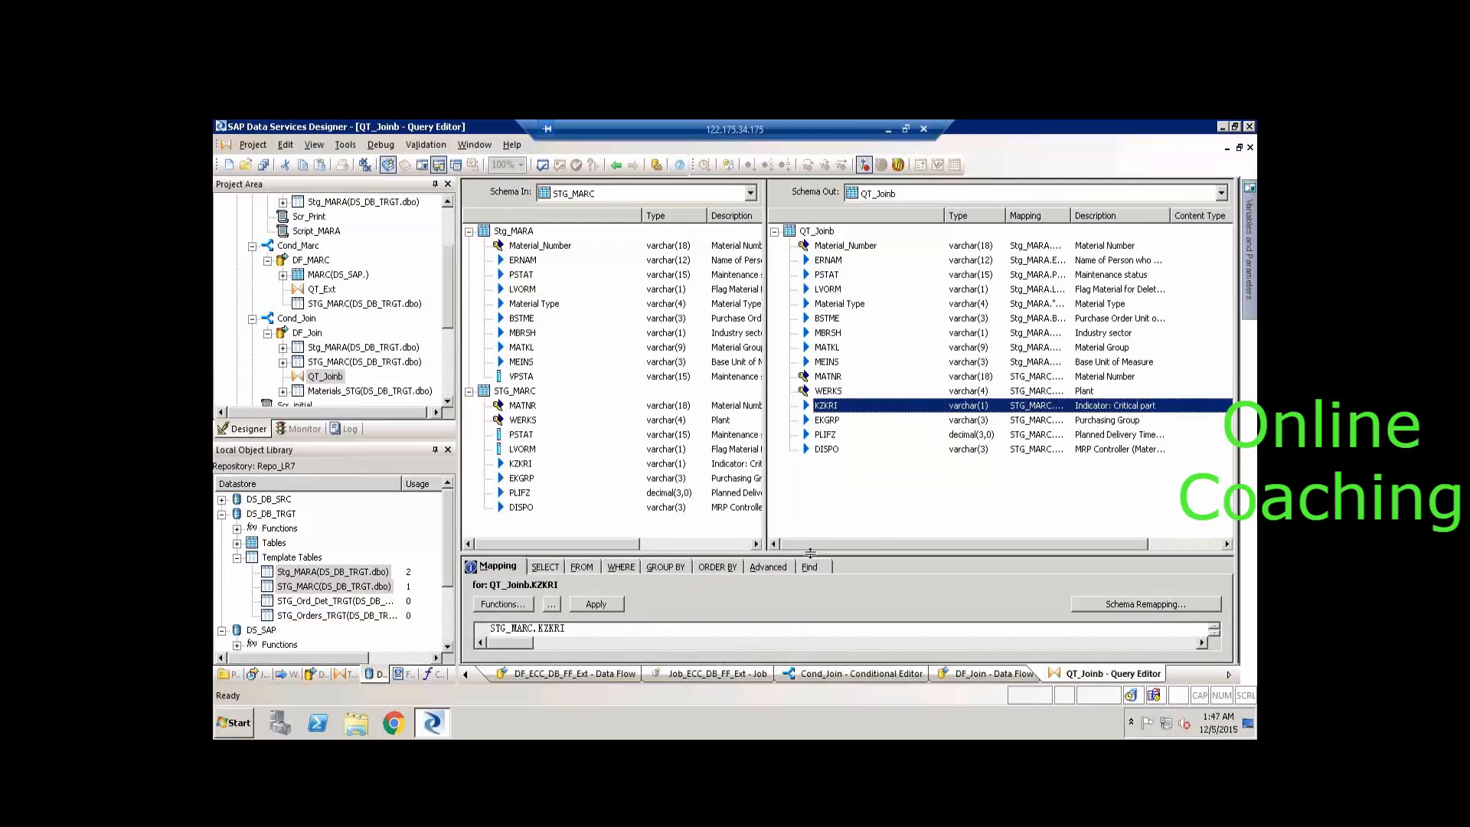
# Set the WHERE condition of QT_Joinb to Stg_MARA.Material_Number = STG_MARC.MATNR.
pyautogui.moveTo(809, 551); pyautogui.dragTo(802, 481)
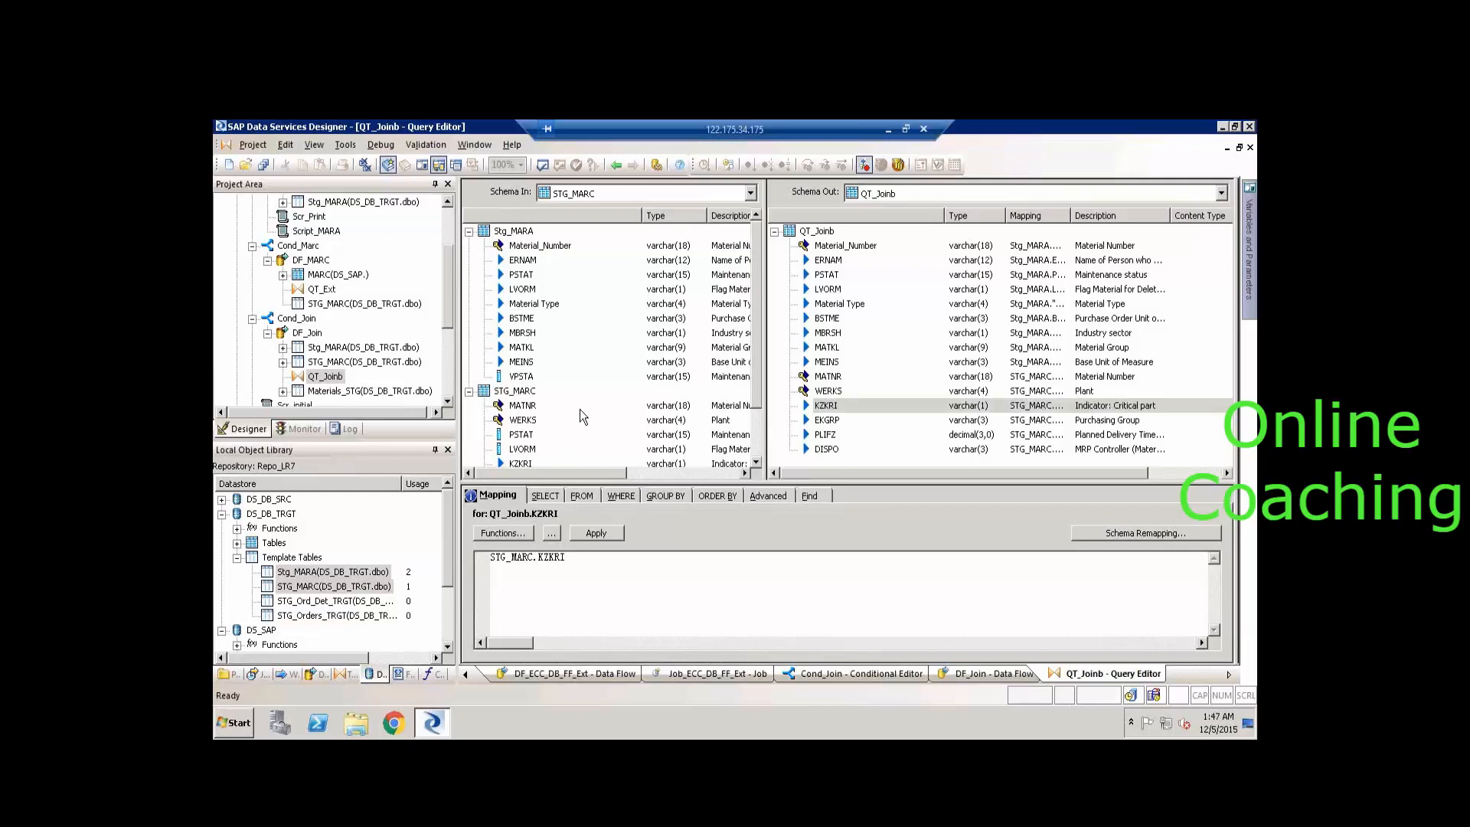
pyautogui.click(621, 496)
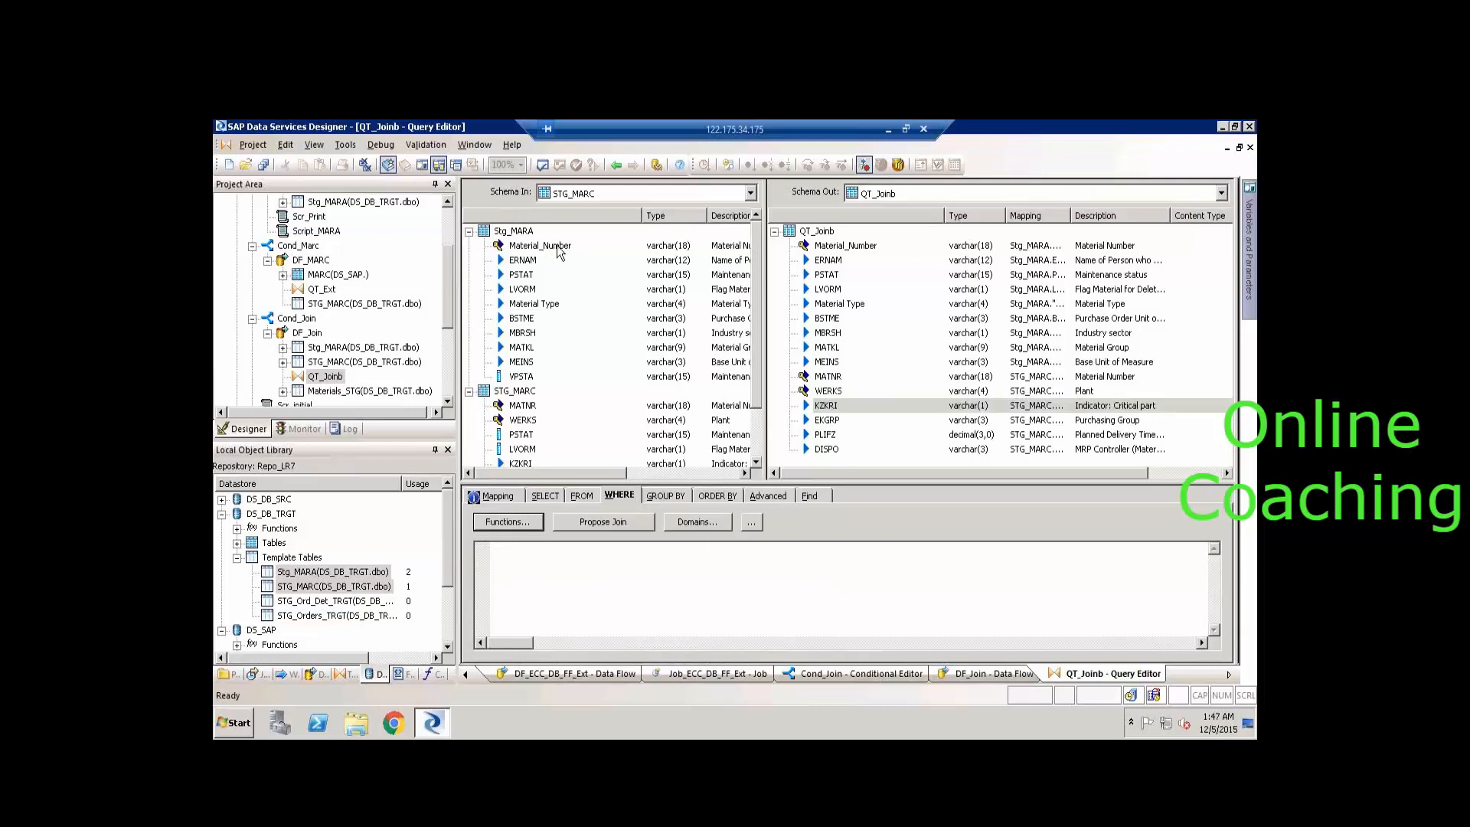
pyautogui.click(581, 250)
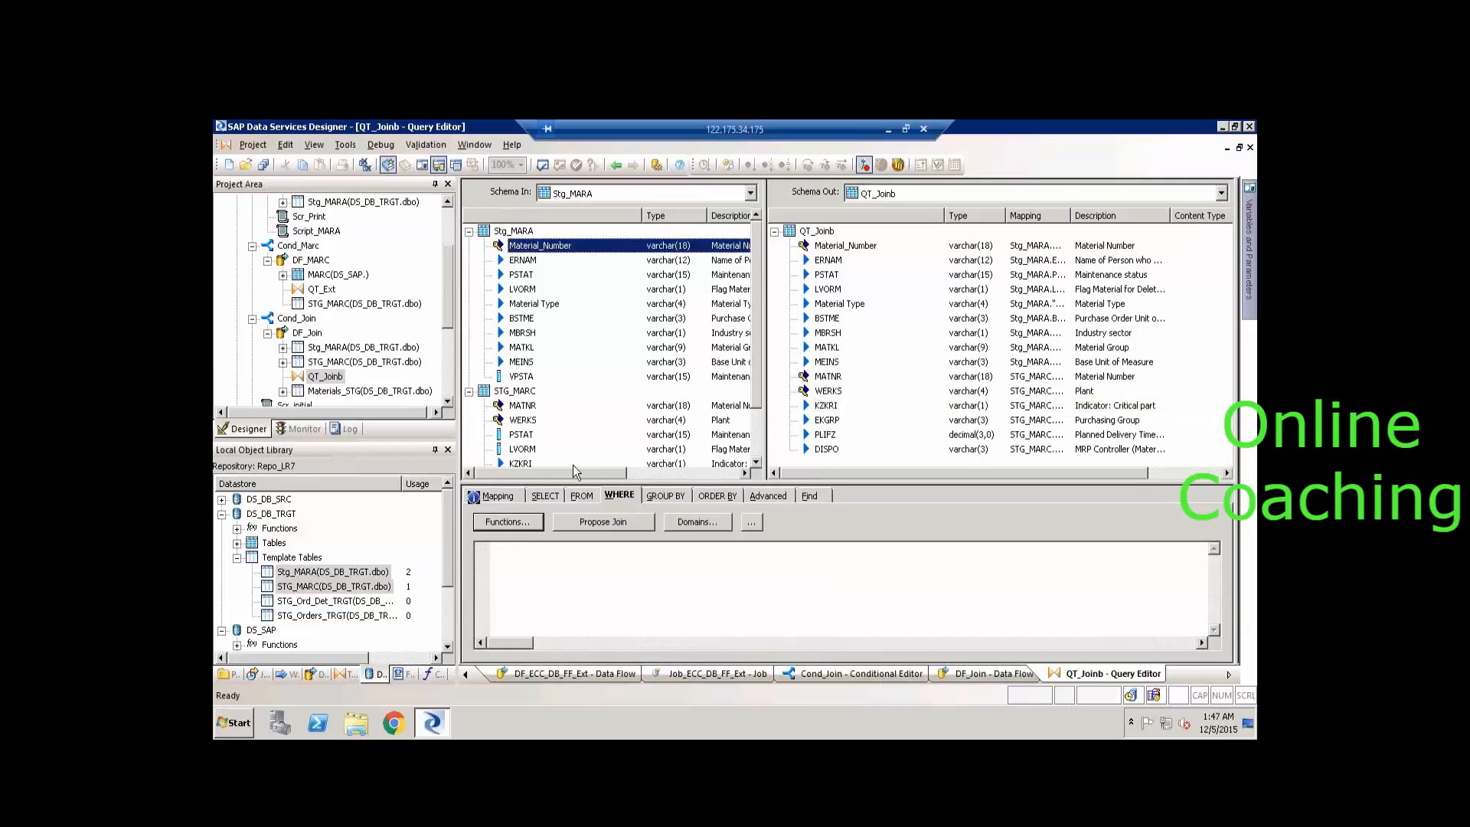
pyautogui.moveTo(530, 246); pyautogui.dragTo(515, 557)
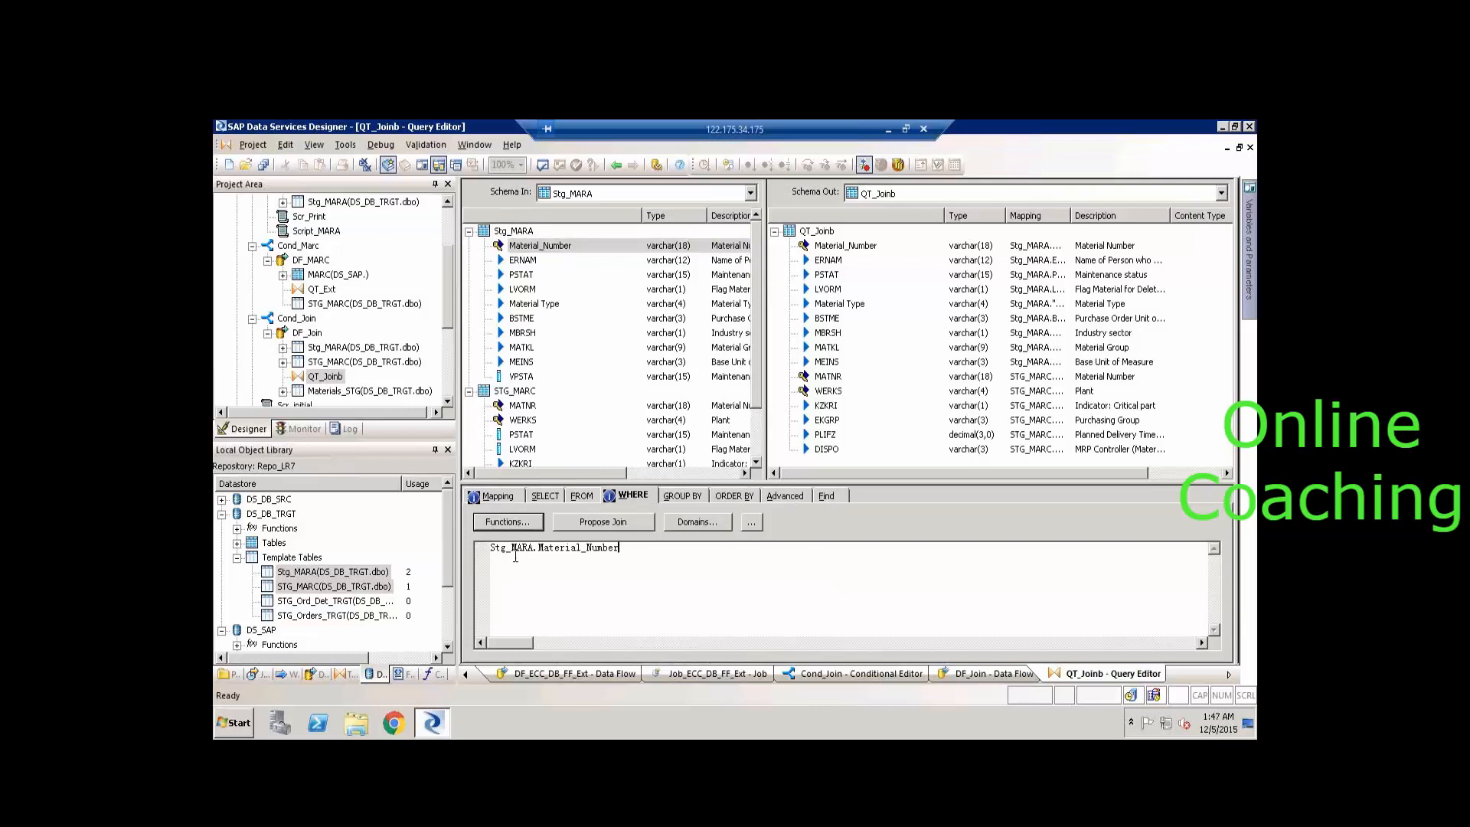
pyautogui.write('=')
pyautogui.moveTo(523, 407); pyautogui.dragTo(673, 557)
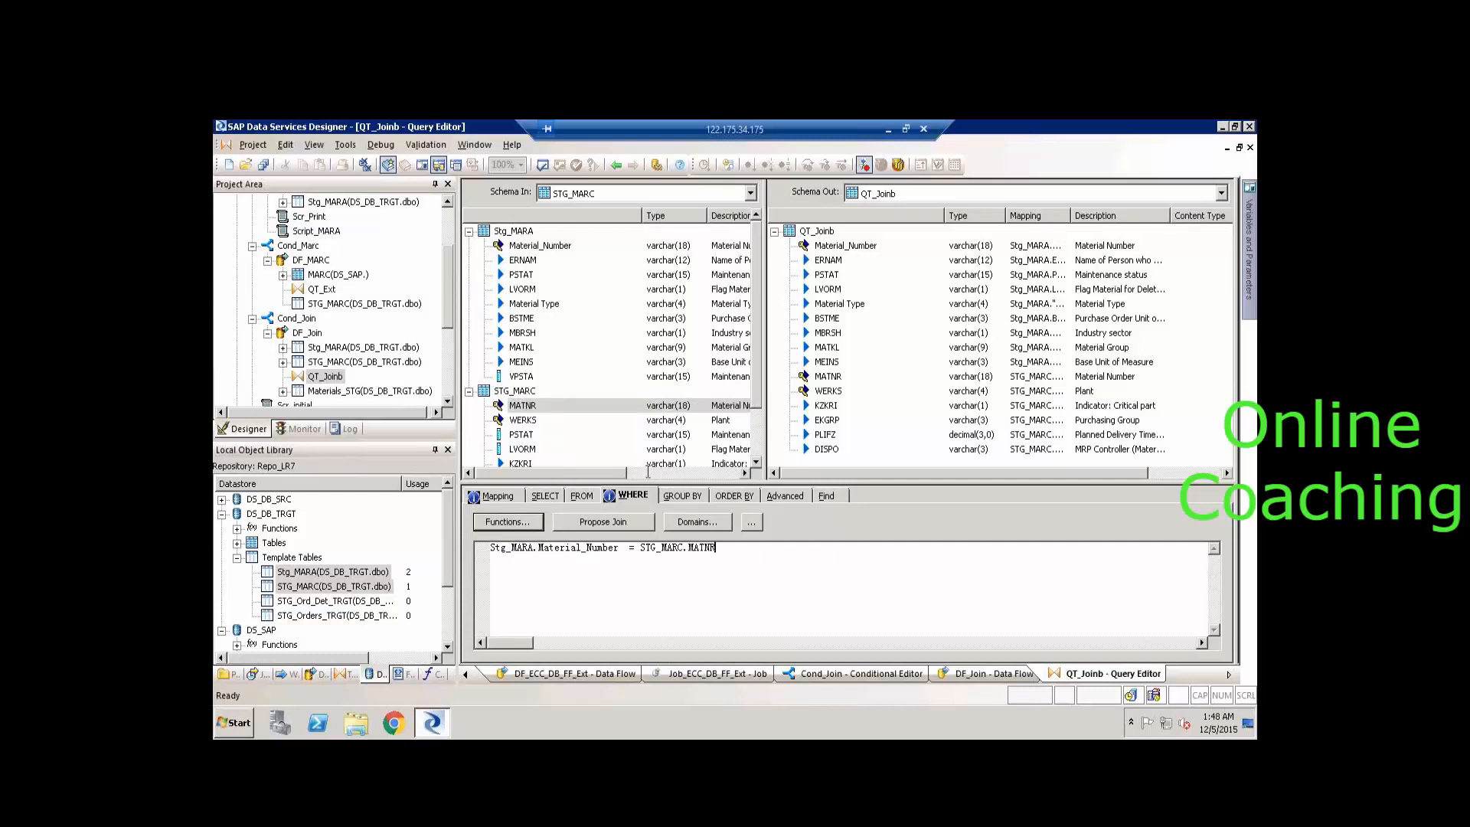
# Validate the QT_Joinb query, return to DF_Join and save all changed objects, including Job_Cond_Scr_GV, DF_Join and DF_MARC.
pyautogui.click(543, 166)
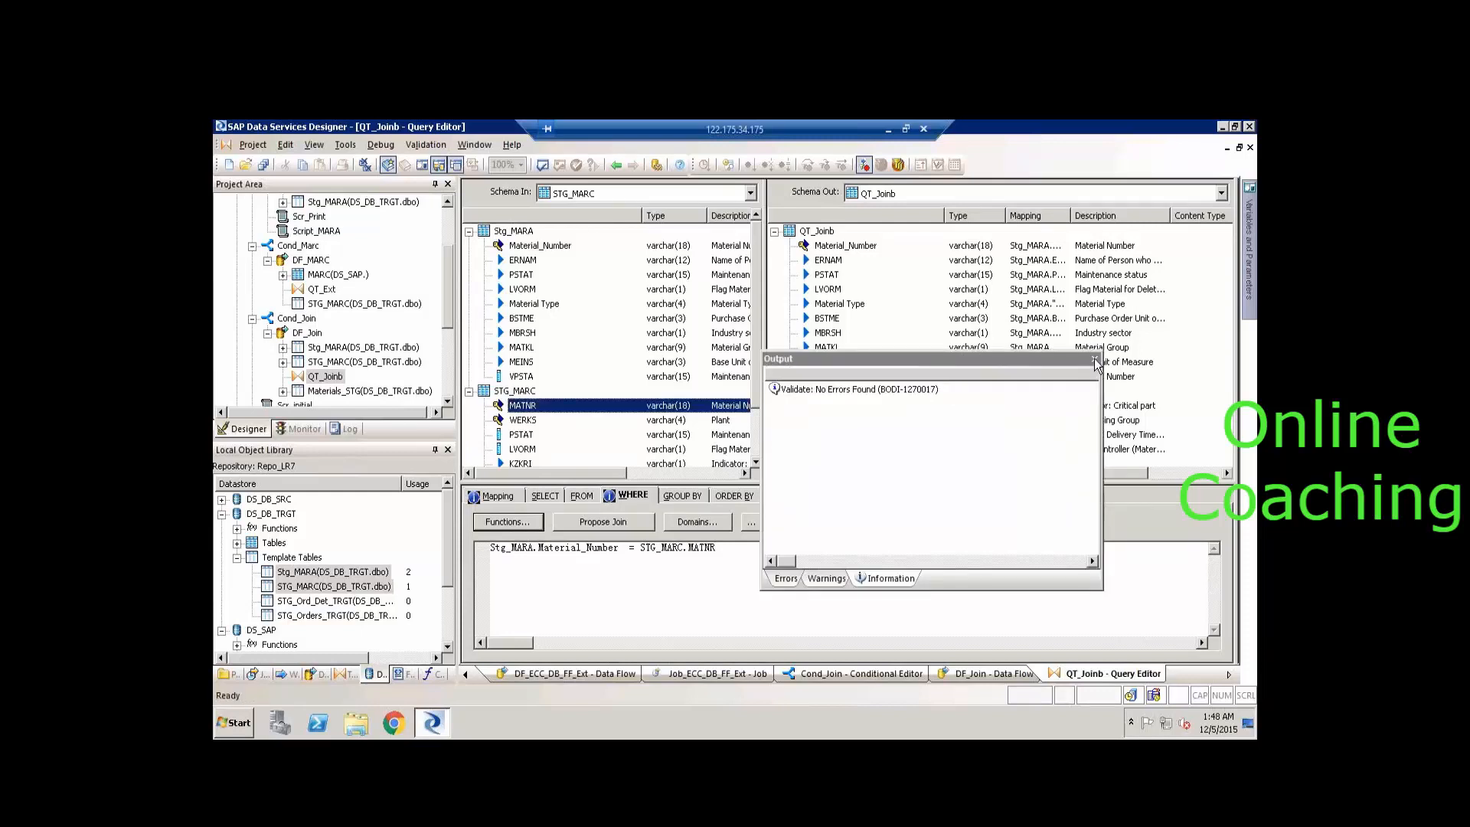
pyautogui.click(1095, 359)
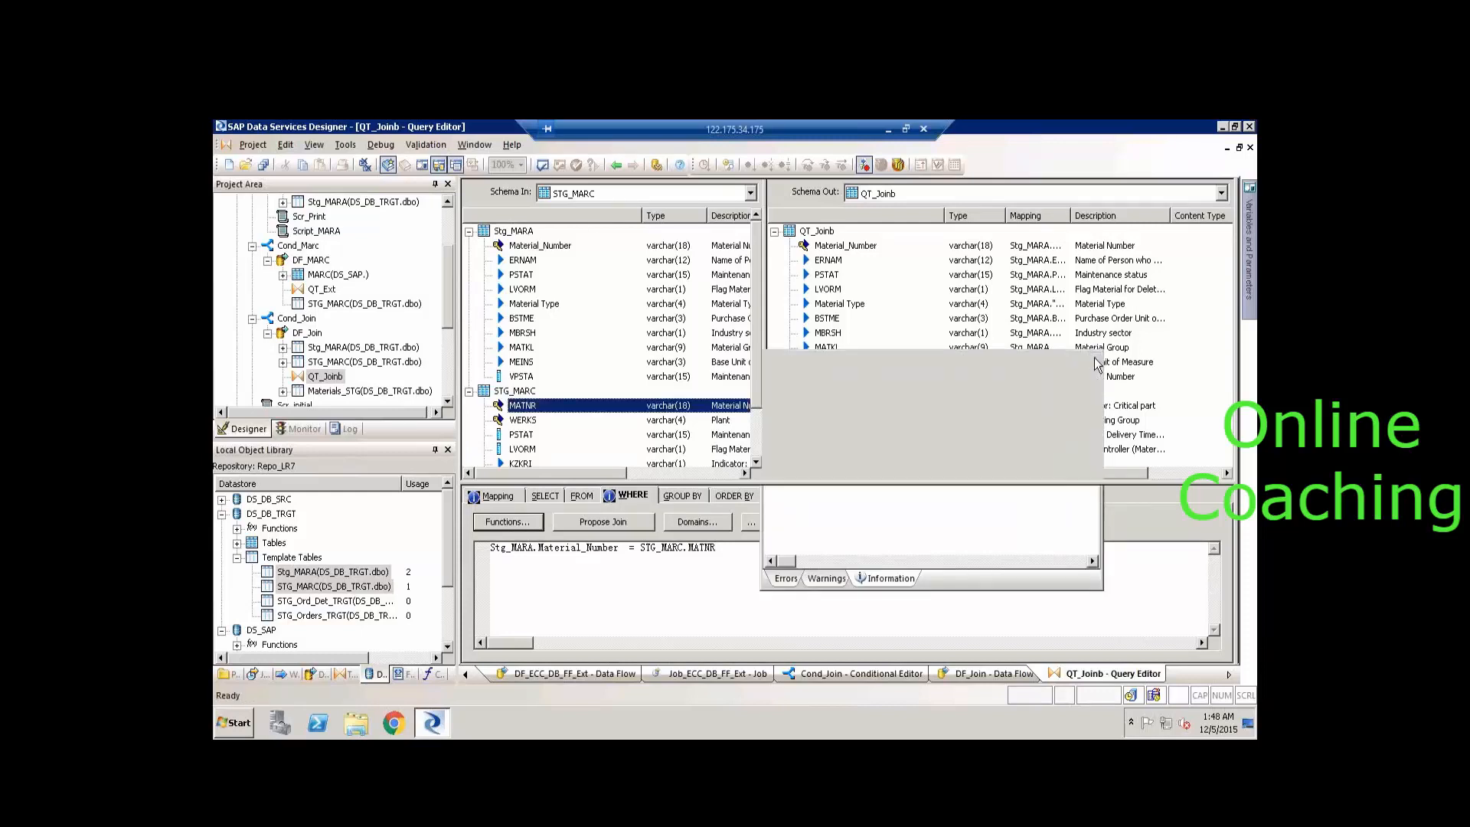
pyautogui.click(617, 166)
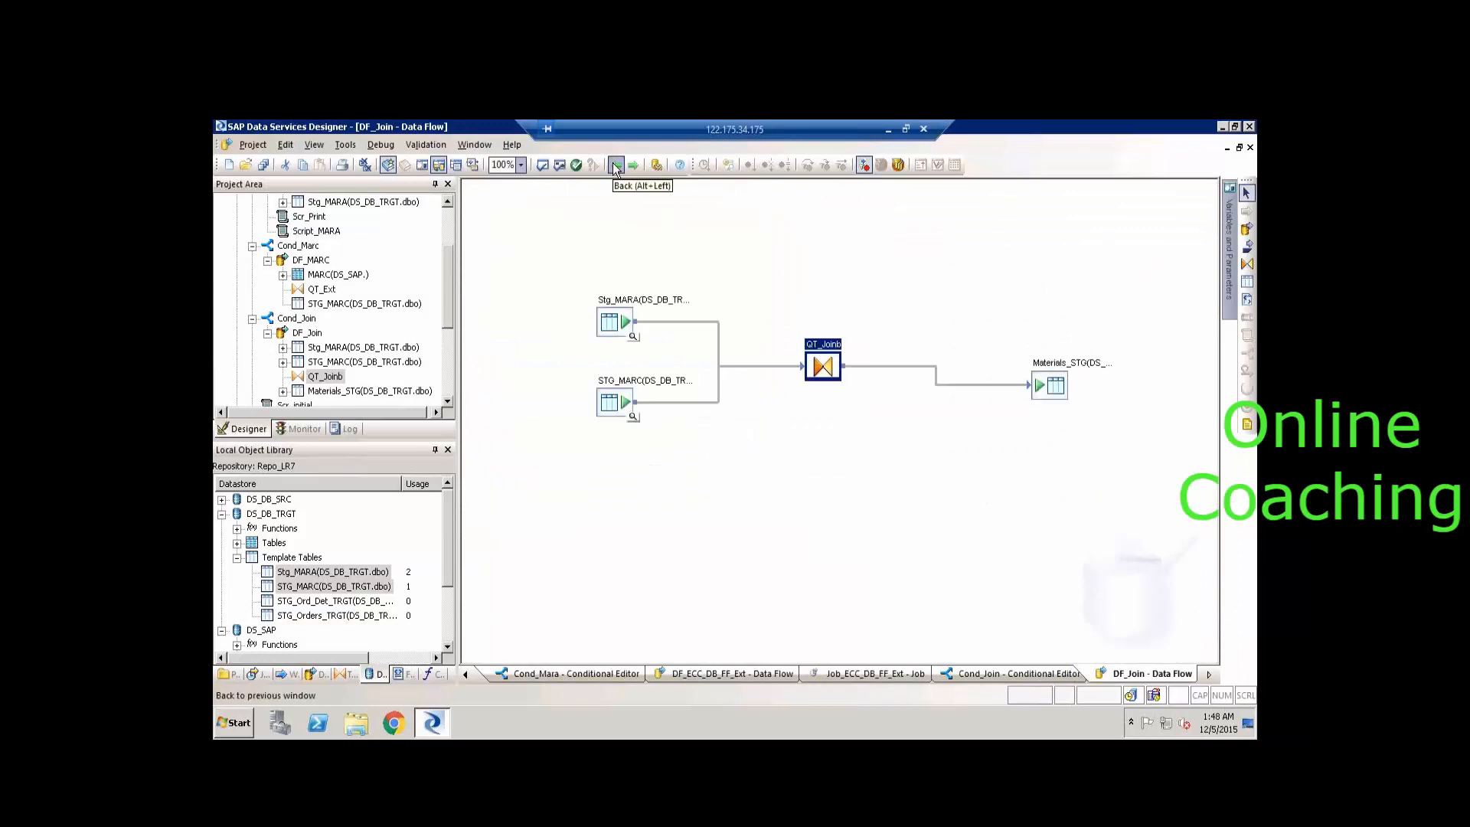
pyautogui.click(264, 164)
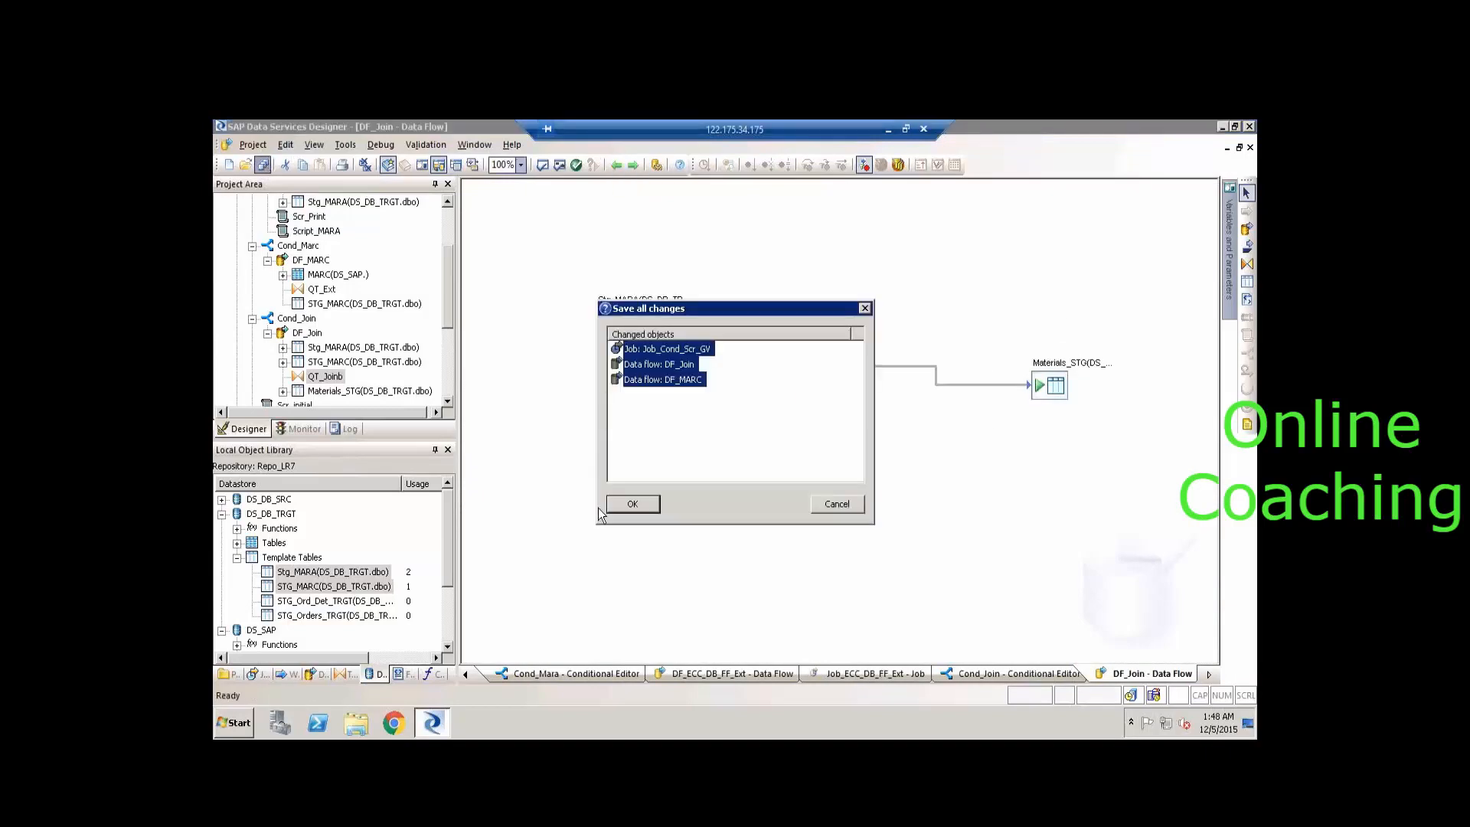
pyautogui.click(630, 498)
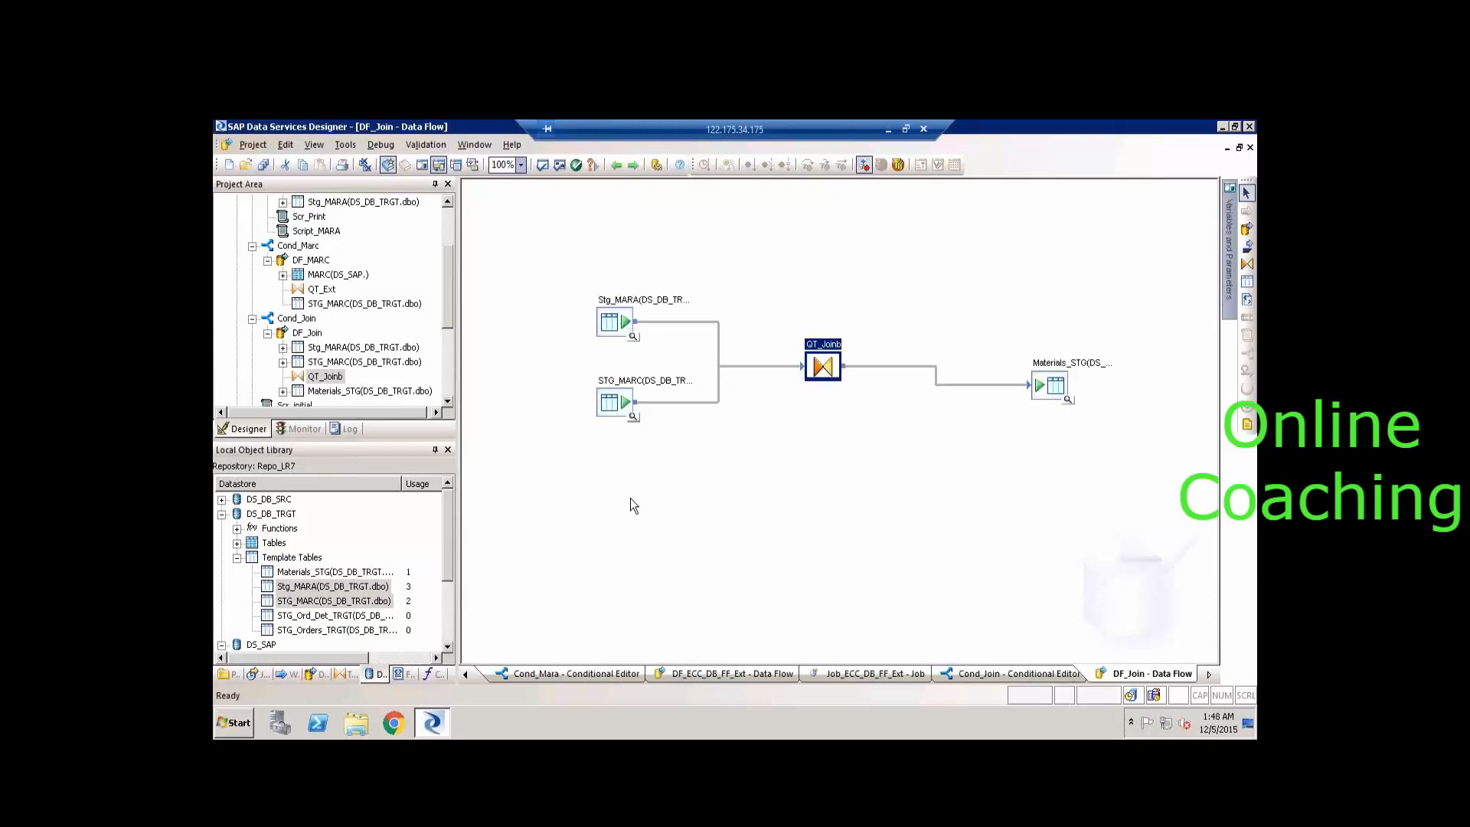
# Go back to the Job_Cond_Scr_GV job level and validate the whole job, closing the validation output.
pyautogui.click(617, 166)
pyautogui.click(617, 166)
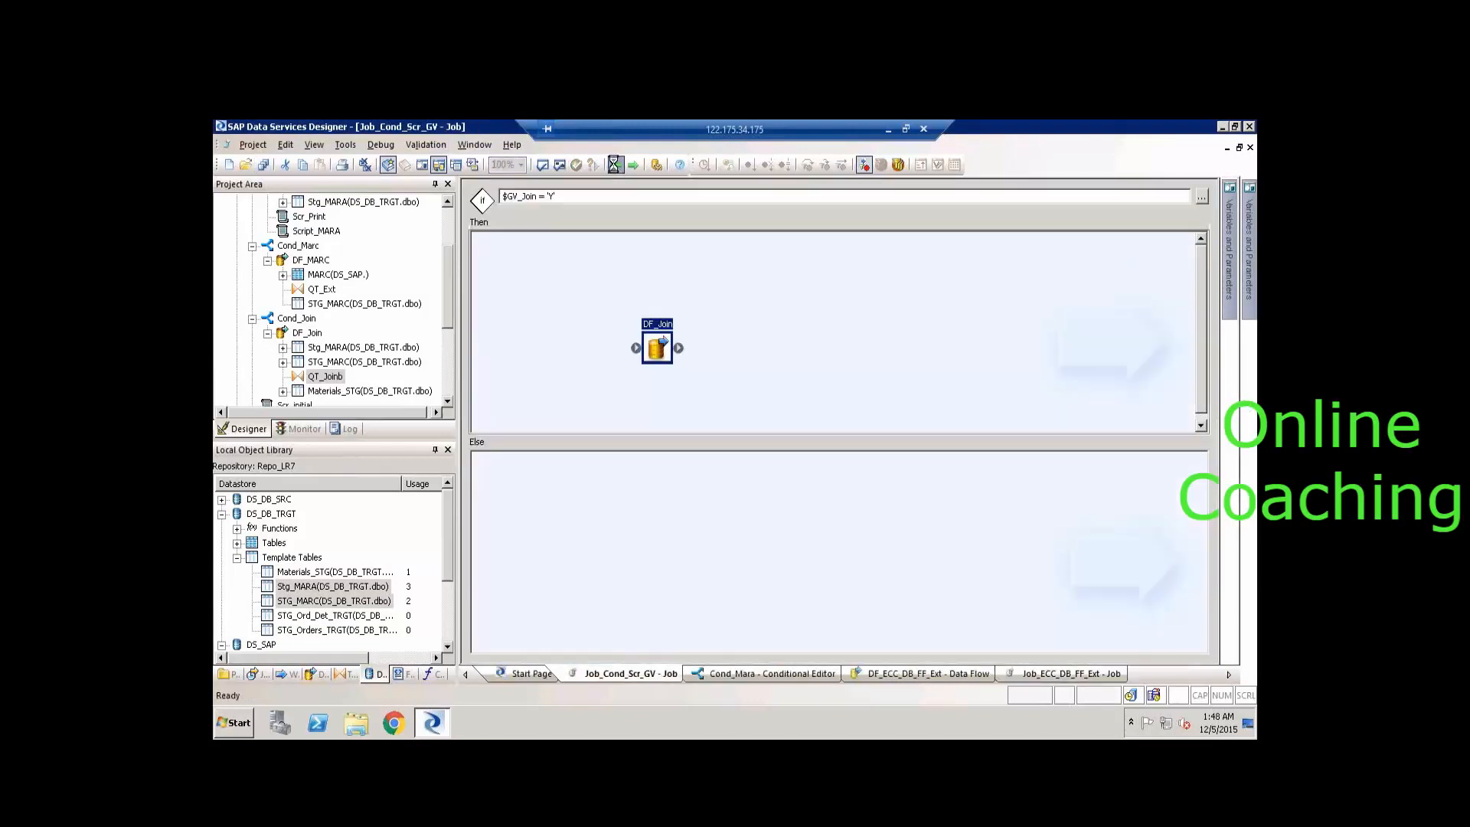
pyautogui.click(556, 164)
pyautogui.click(559, 166)
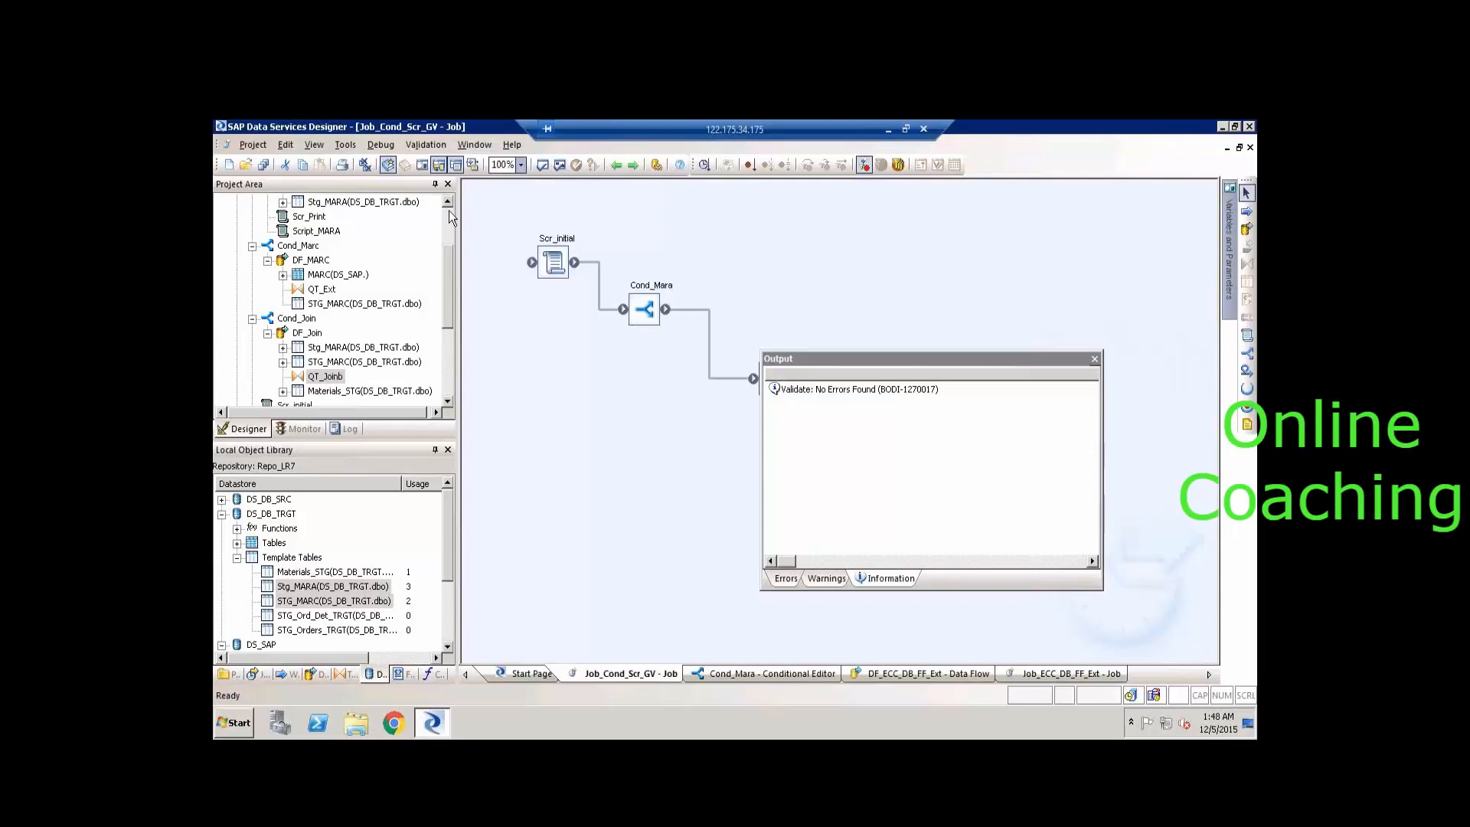
pyautogui.scroll(2, 450, 210)
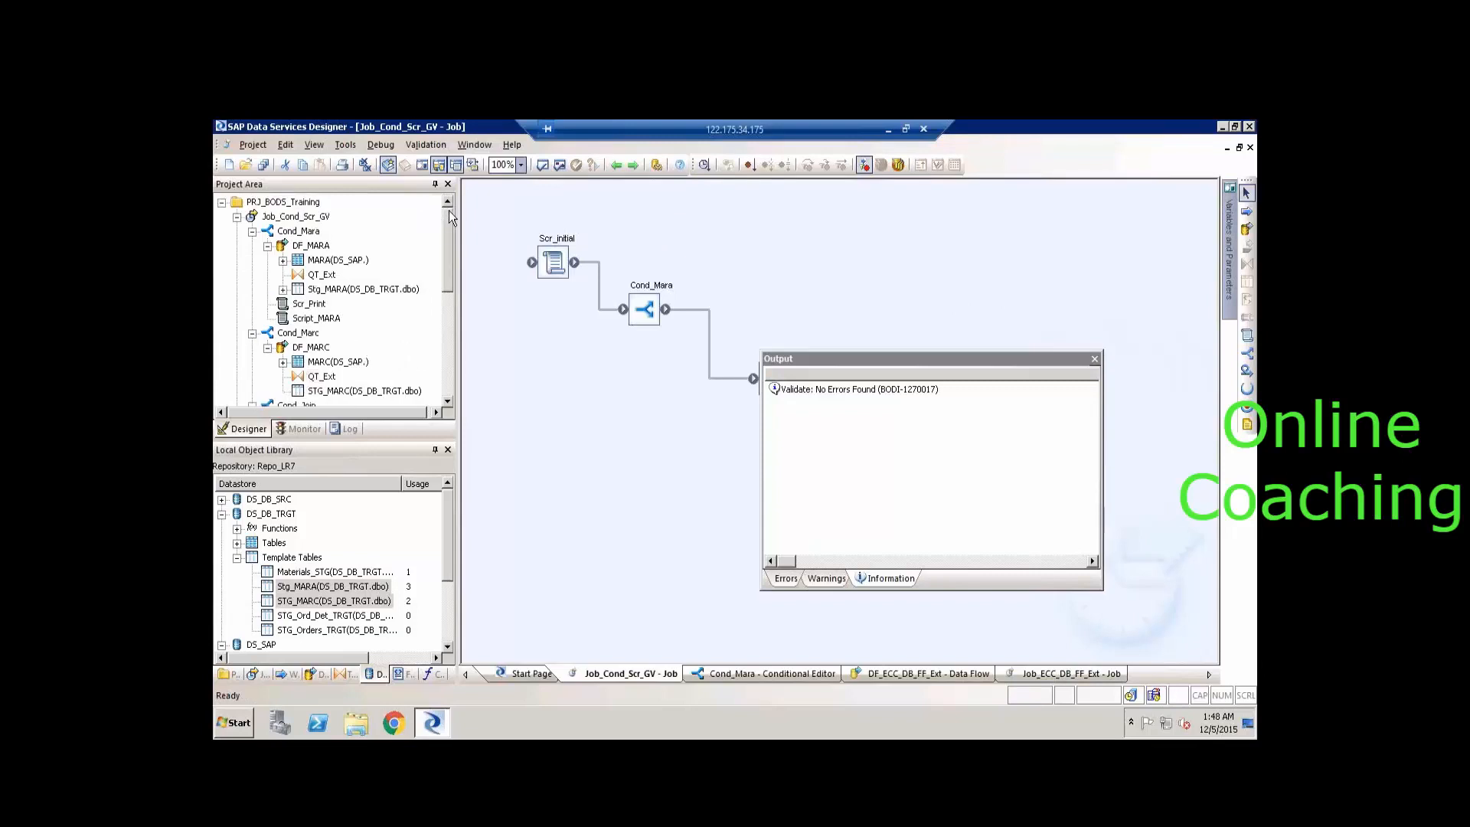
pyautogui.click(1094, 357)
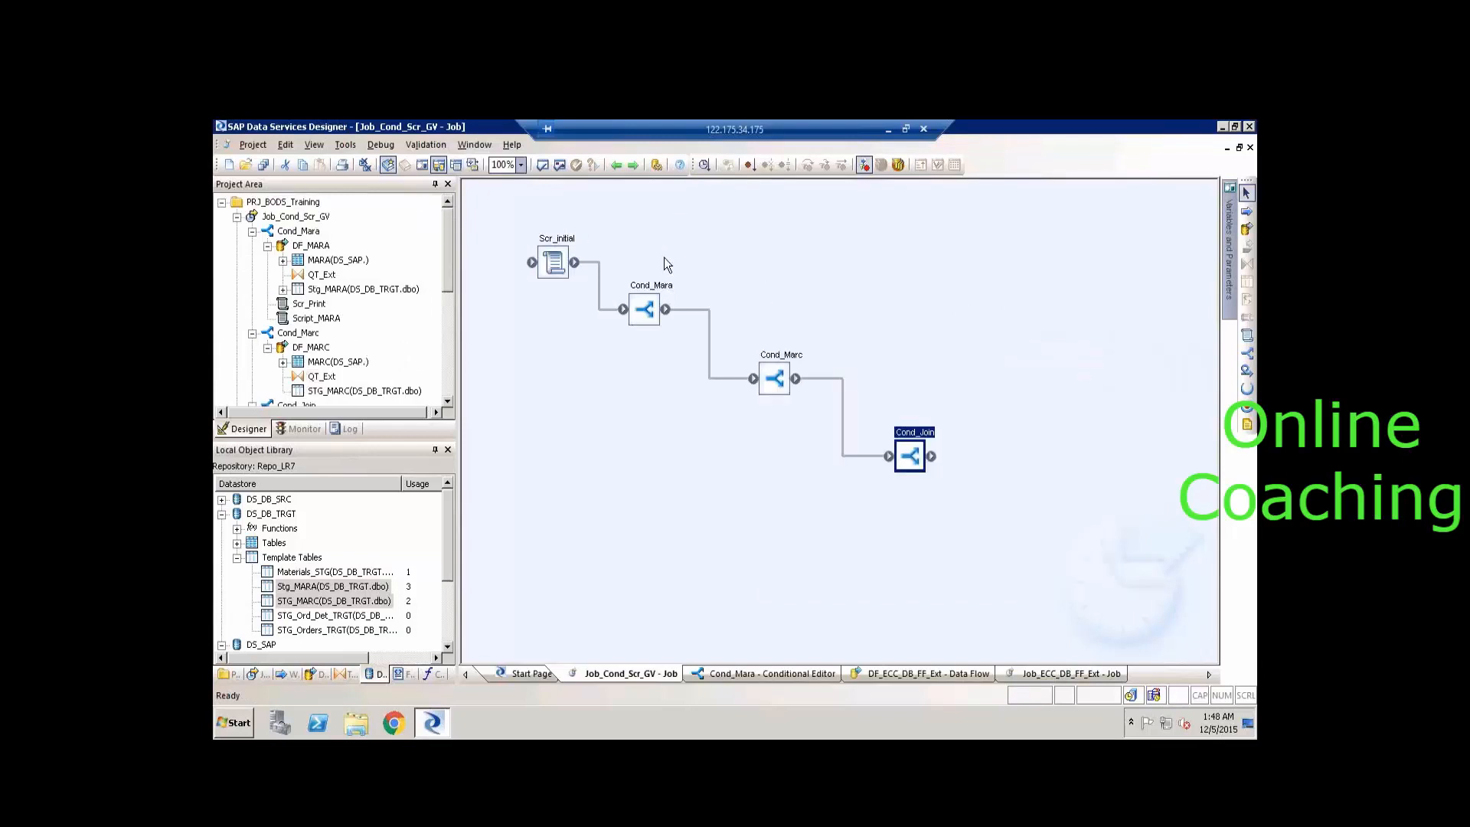
# Review the global variable values in the execution properties of Job_Cond_Scr_GV, without running the job.
pyautogui.click(294, 217)
pyautogui.click(293, 217)
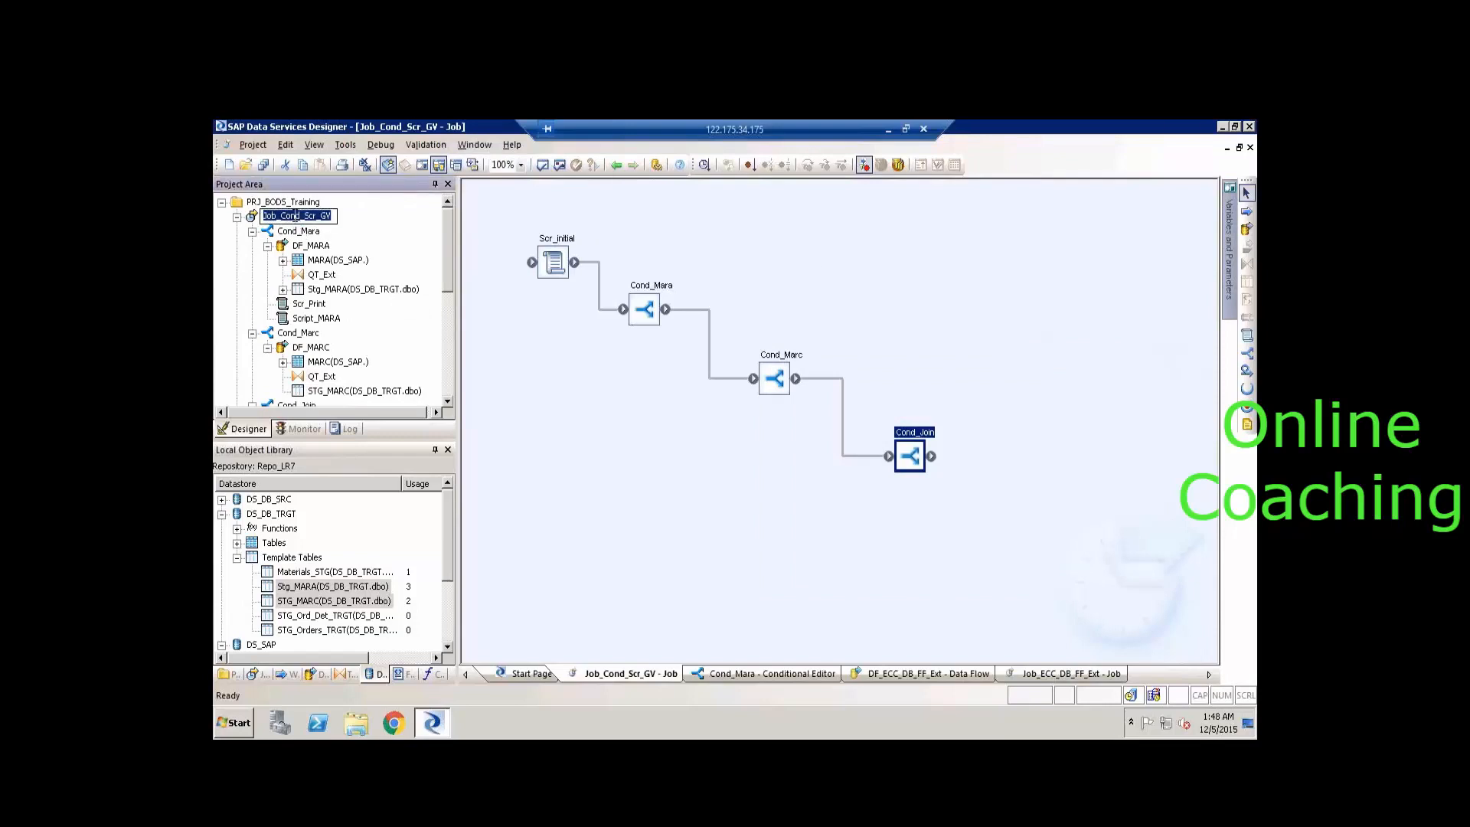
pyautogui.rightClick(294, 217)
pyautogui.press('Escape')
pyautogui.press('Escape')
pyautogui.rightClick(324, 216)
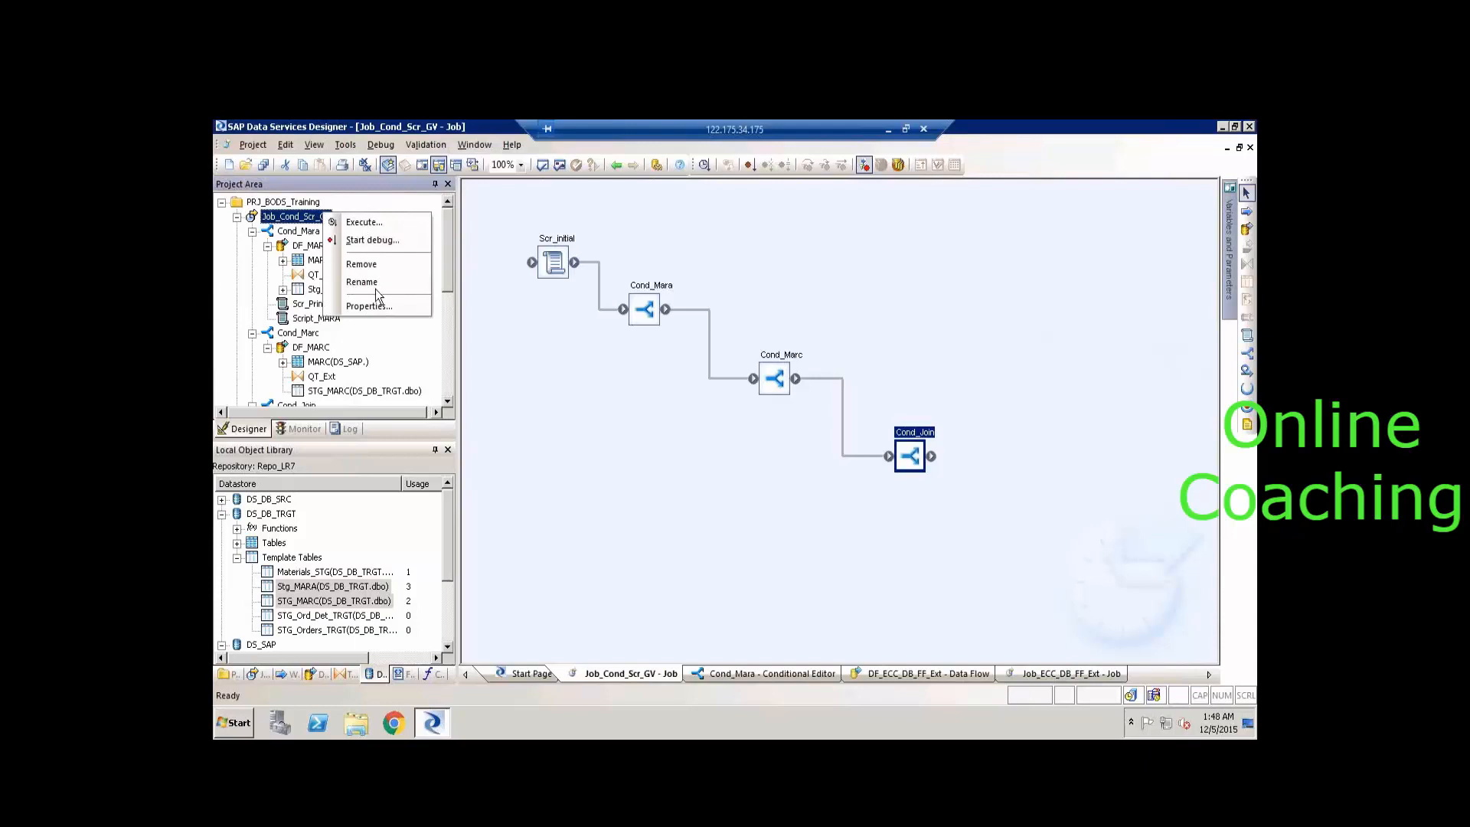
pyautogui.click(389, 222)
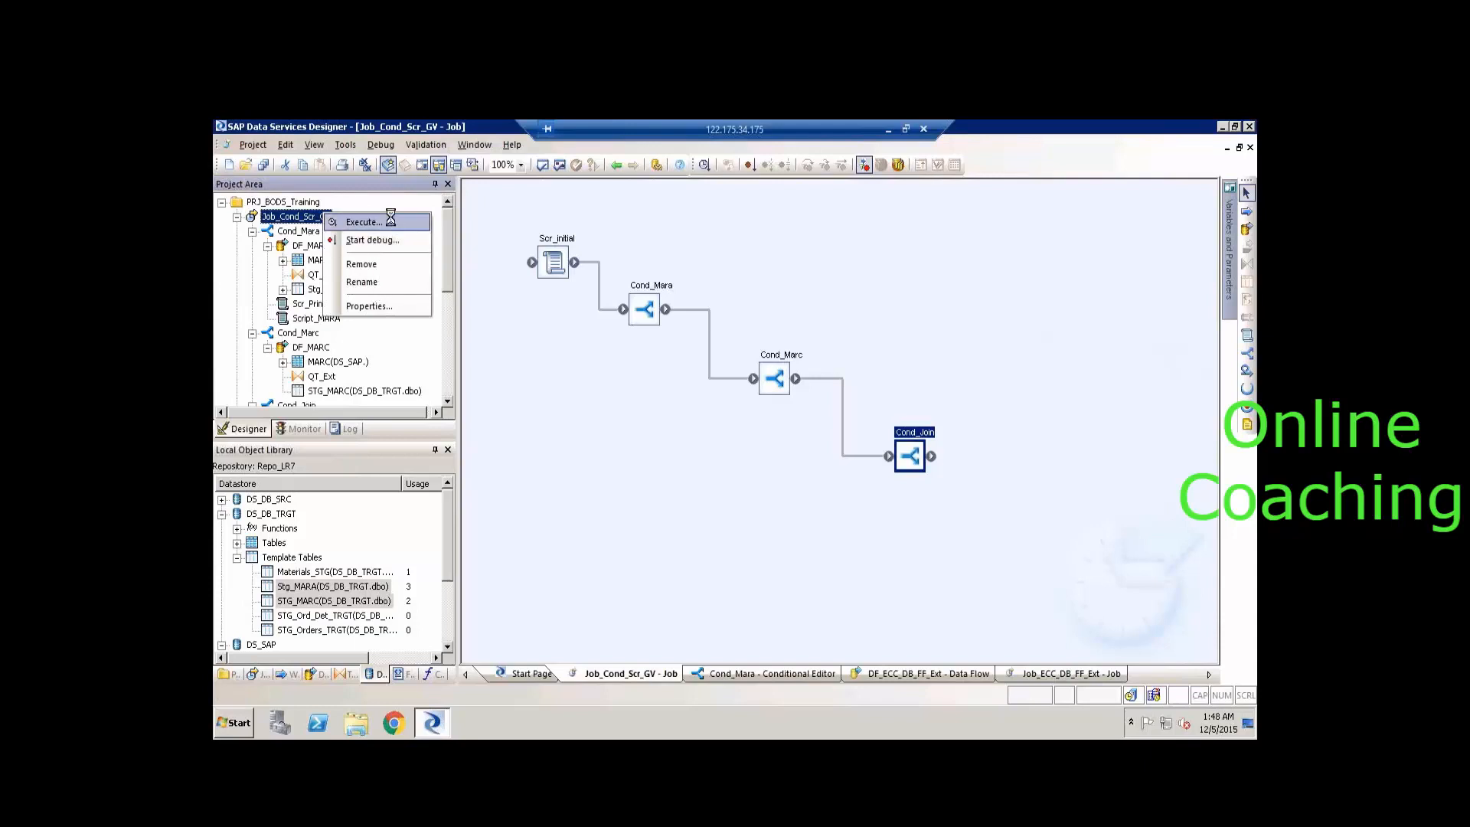
pyautogui.click(633, 503)
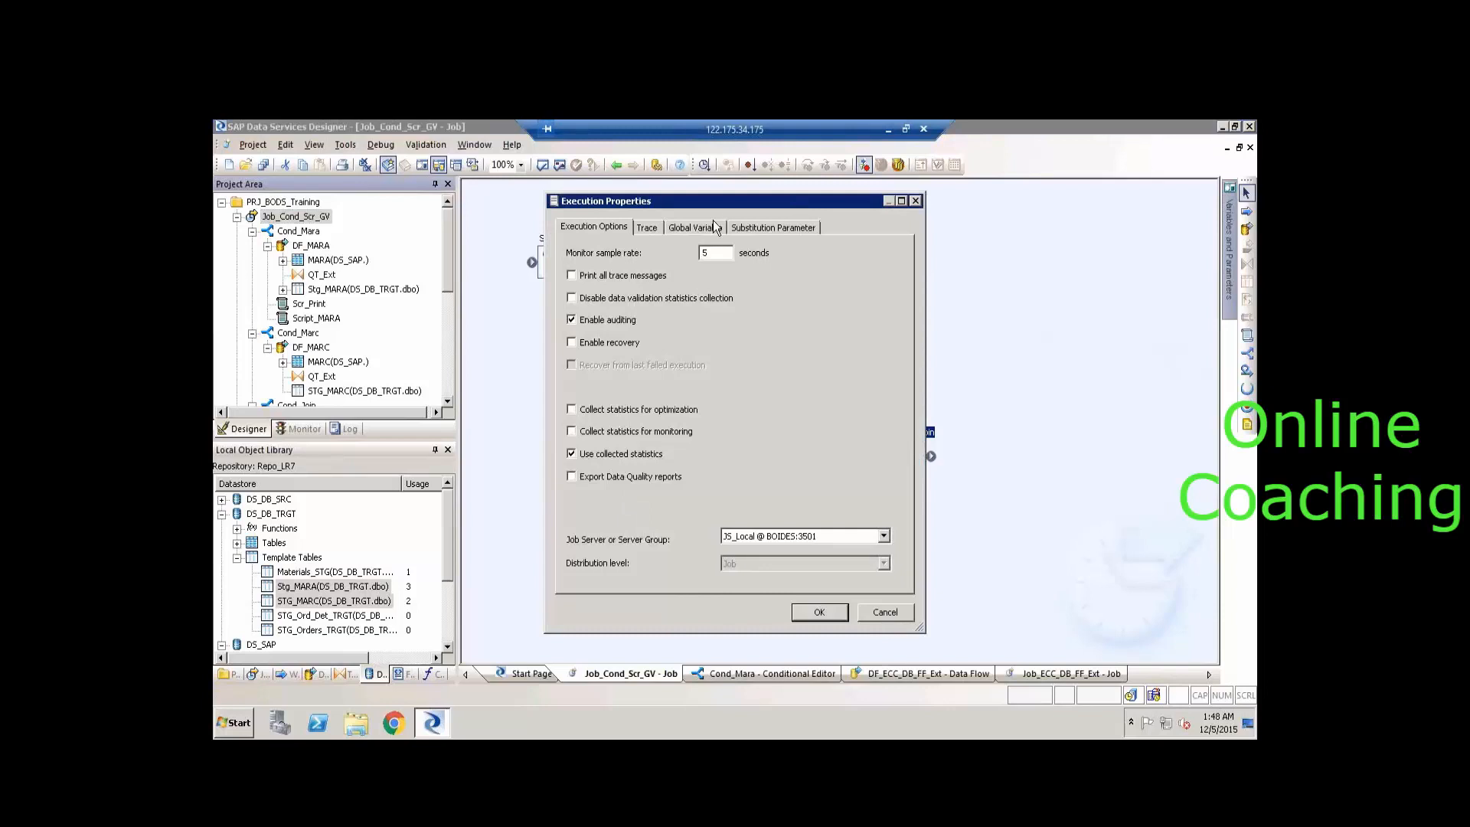
pyautogui.click(704, 228)
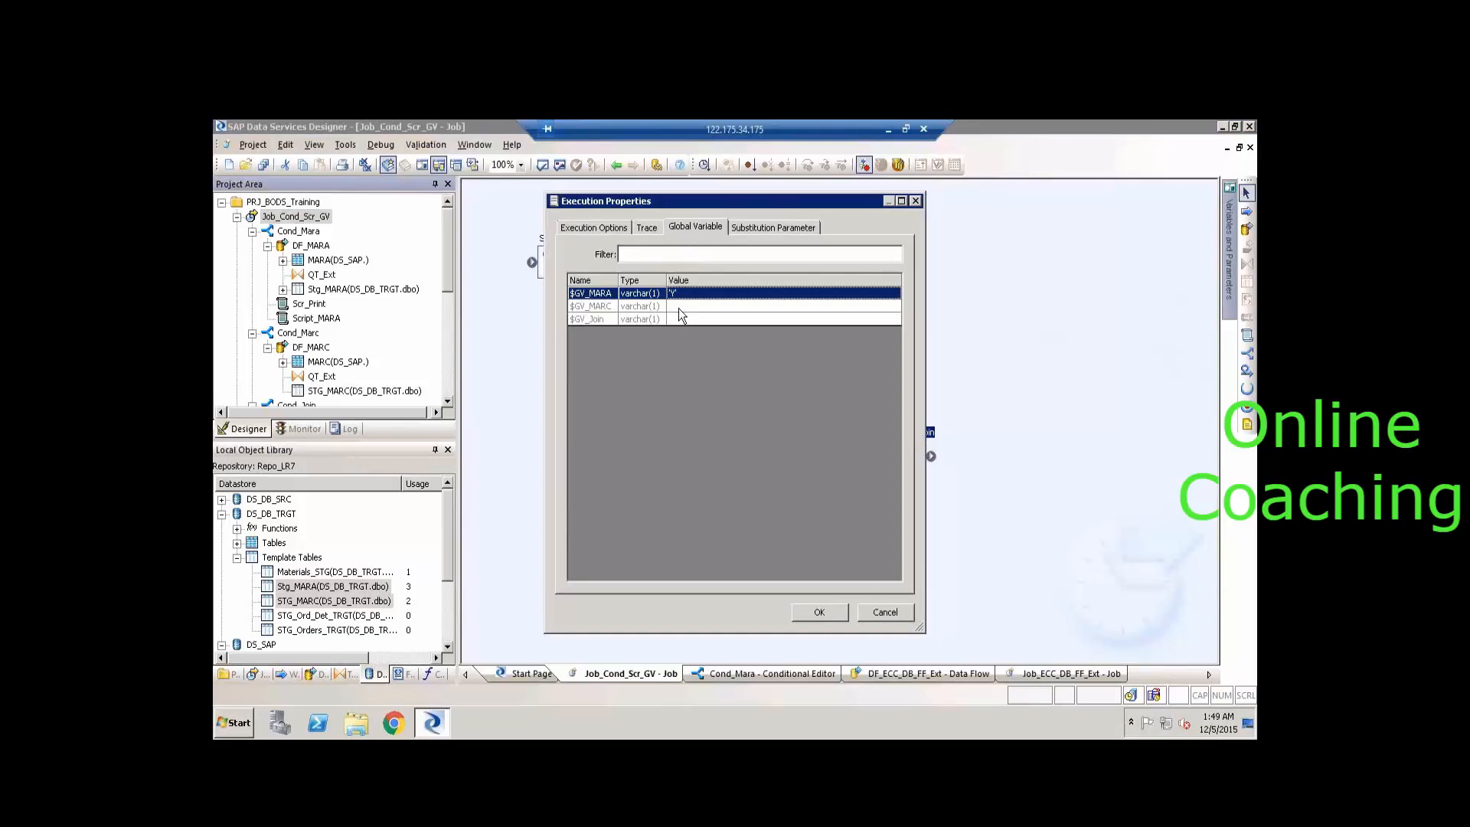
pyautogui.click(879, 615)
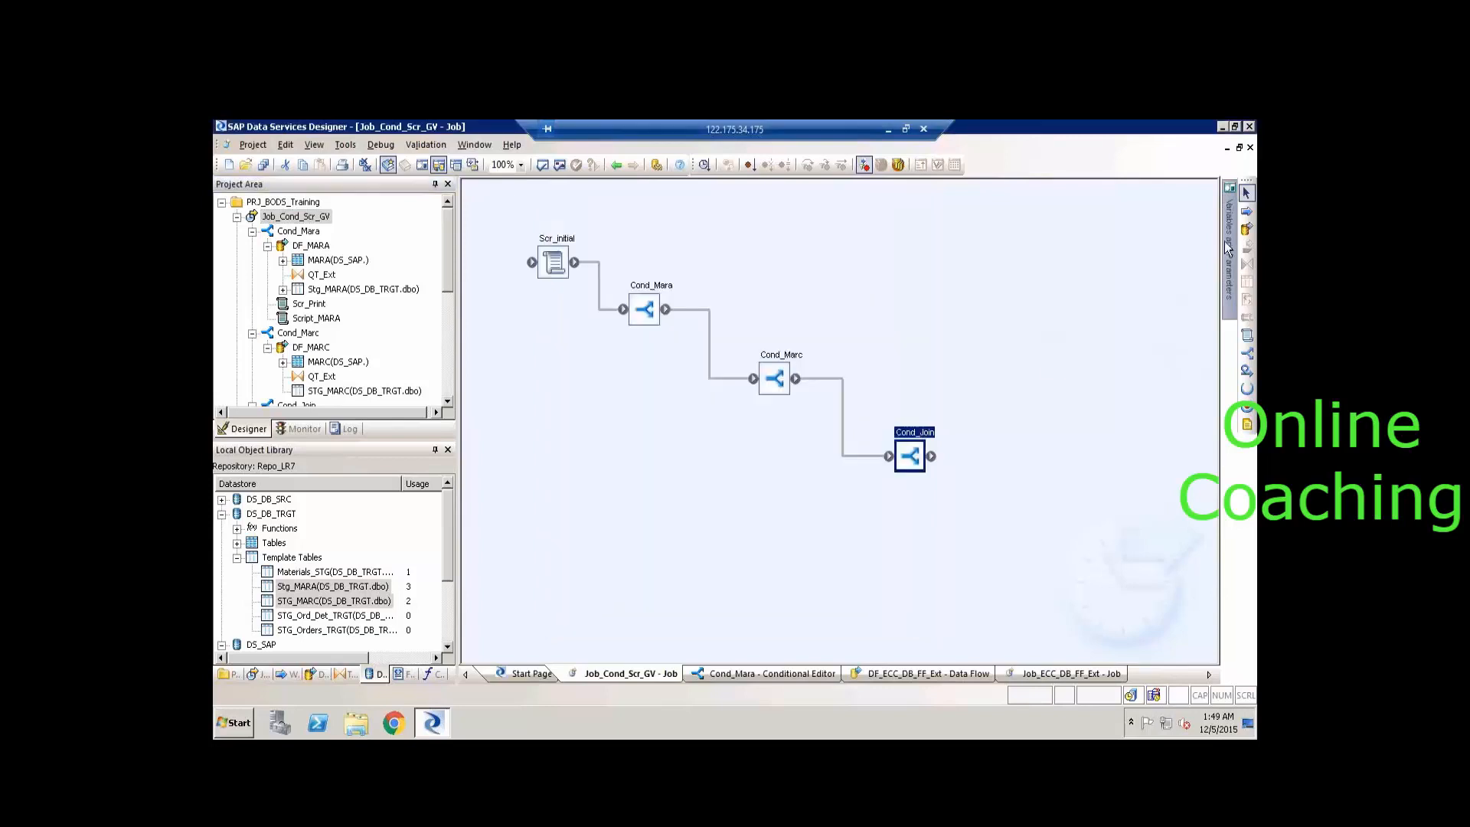
# Check the job's global variable values in its variables and parameters list and in the job properties, leaving without changes.
pyautogui.moveTo(1227, 247)
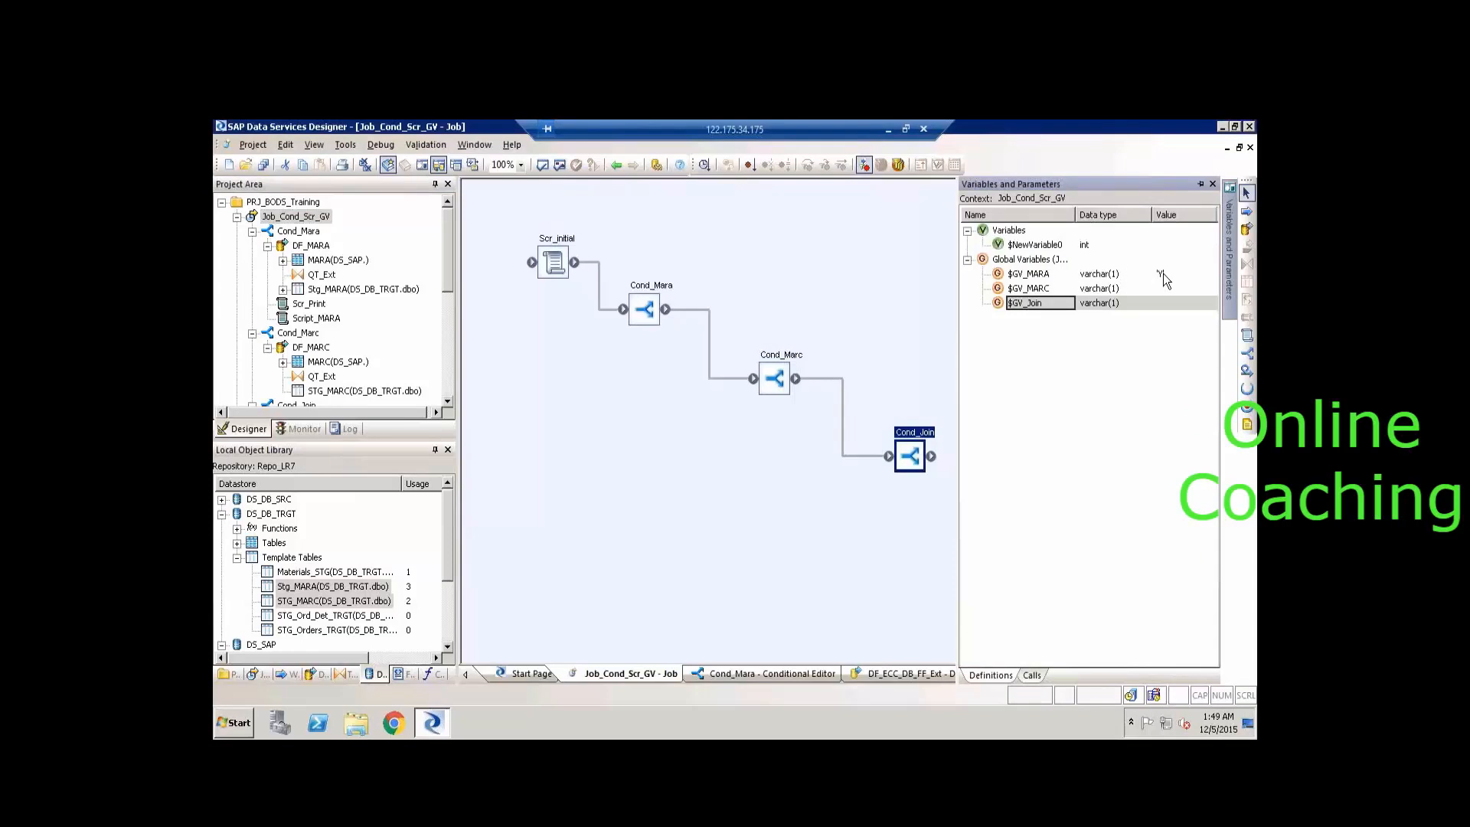
pyautogui.rightClick(304, 221)
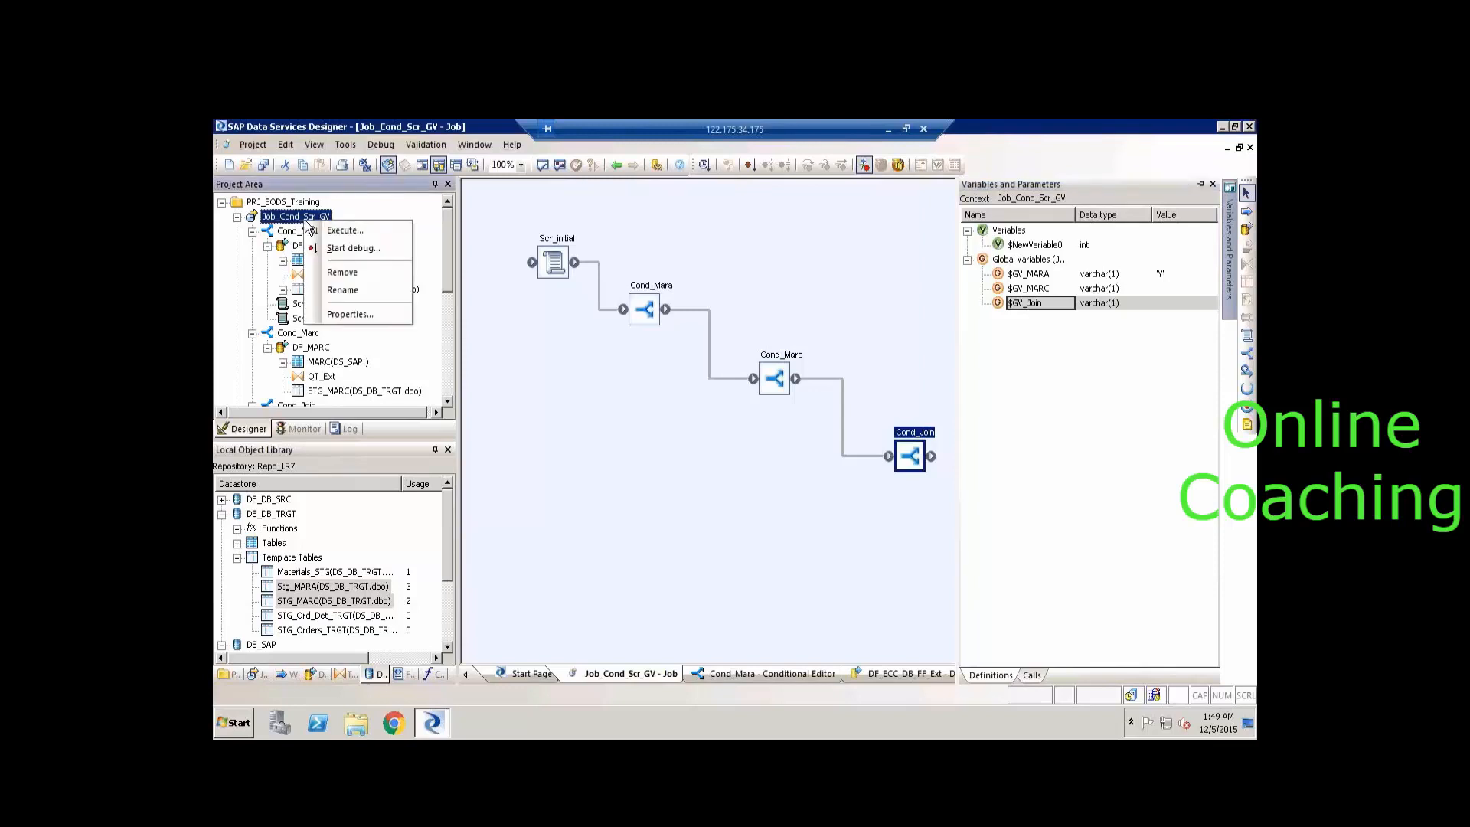
pyautogui.click(347, 318)
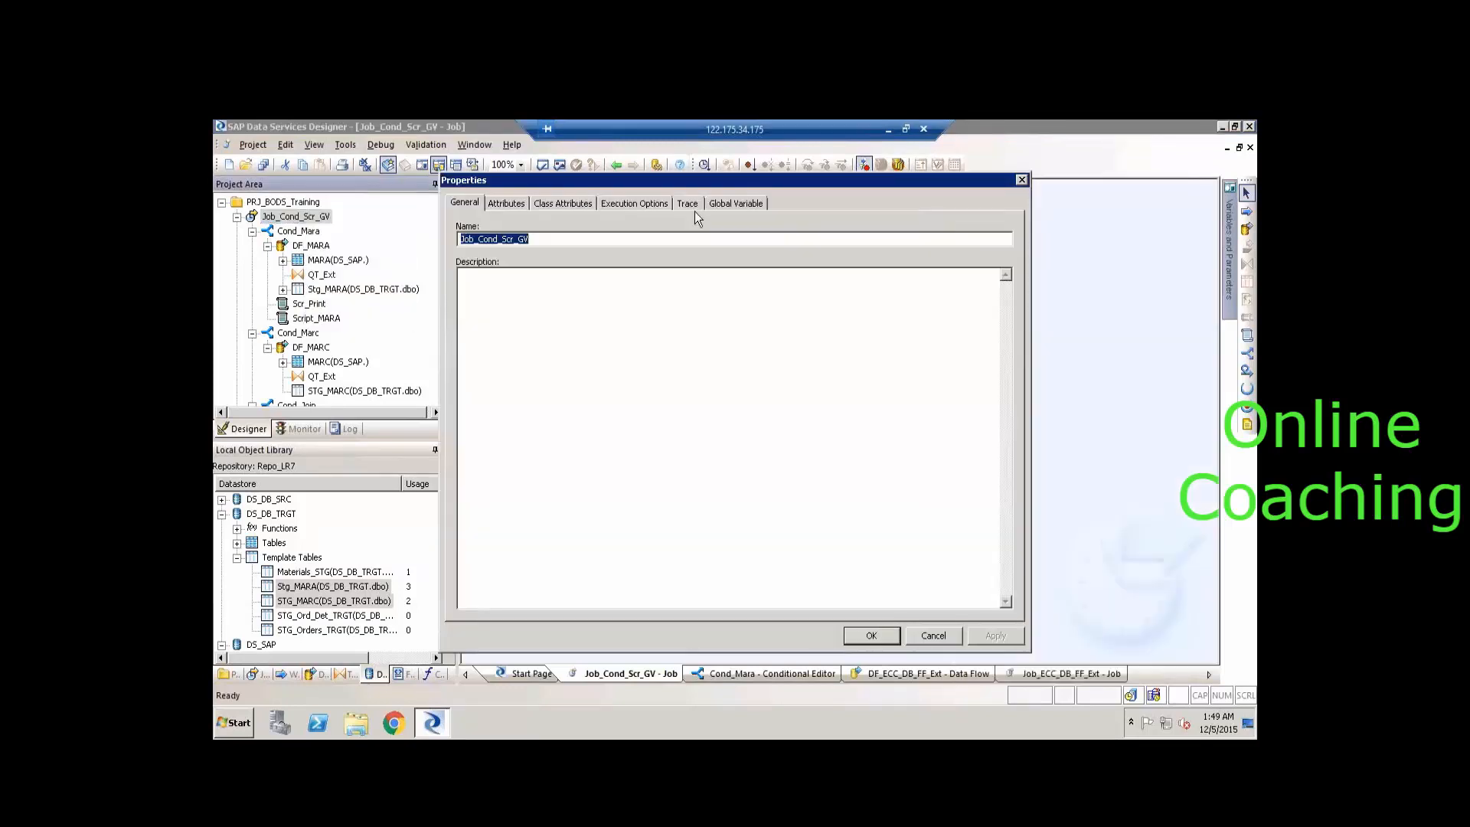
pyautogui.click(736, 203)
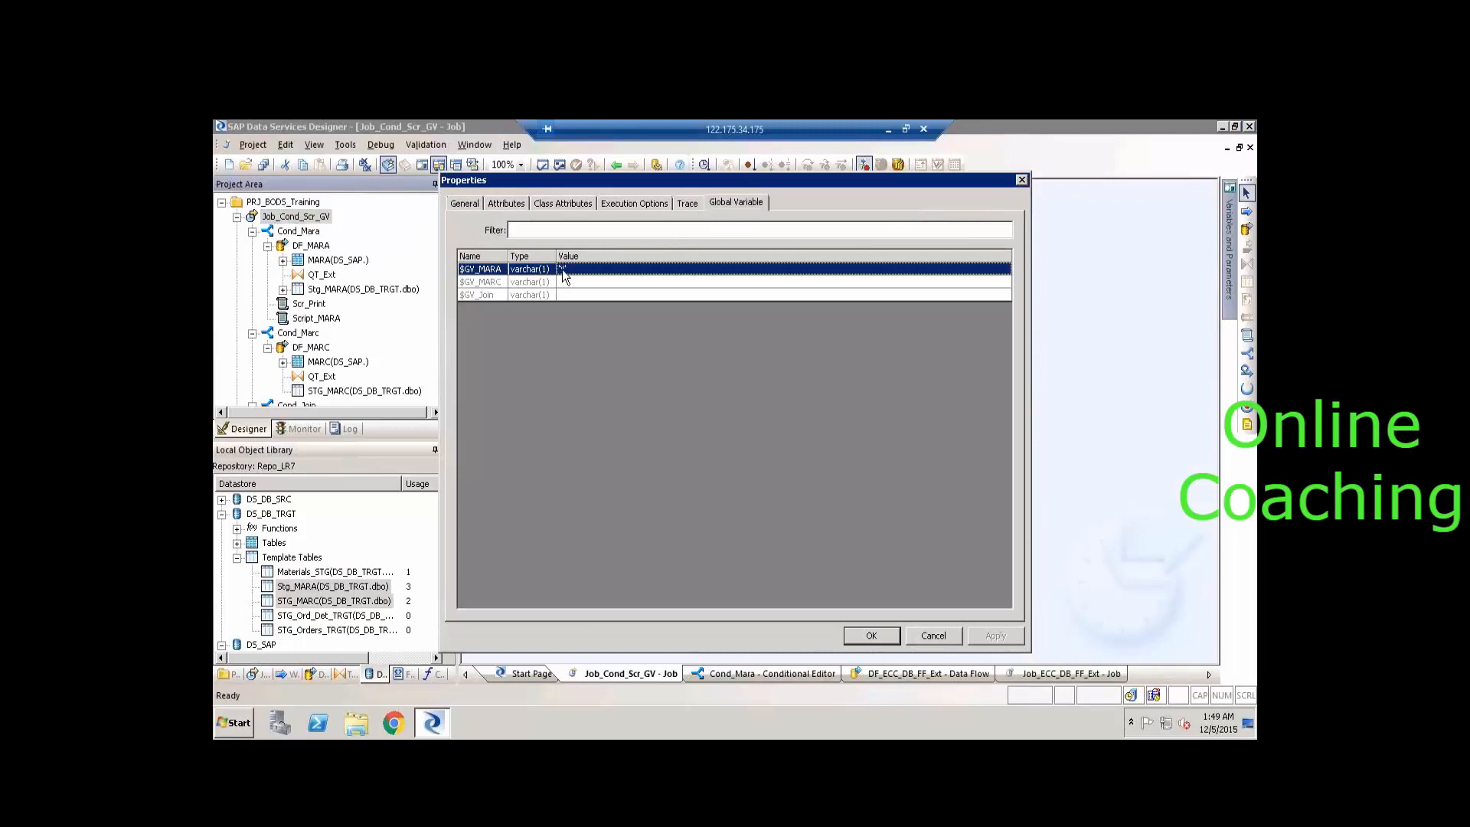
pyautogui.click(926, 635)
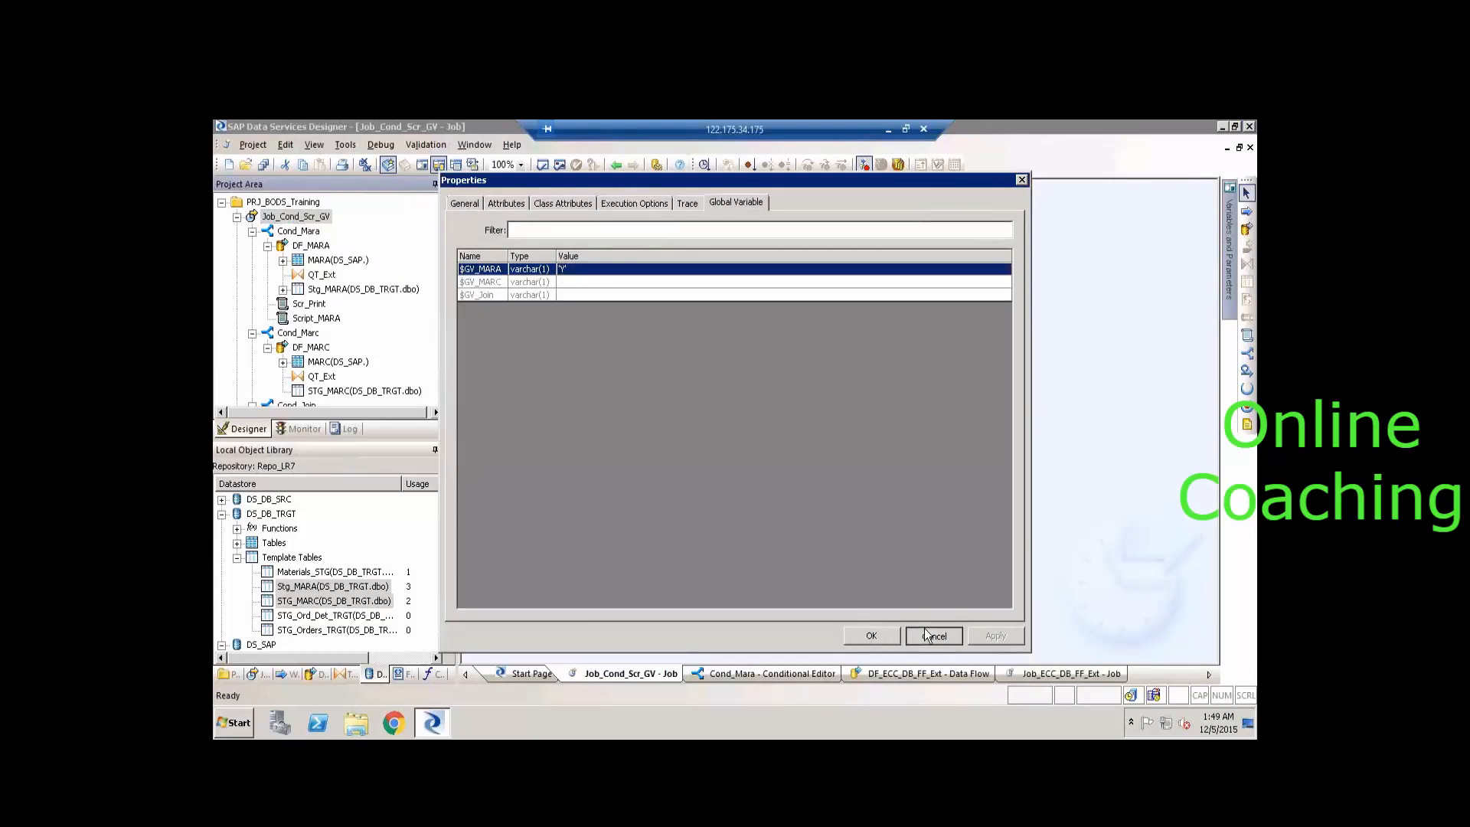
pyautogui.rightClick(299, 221)
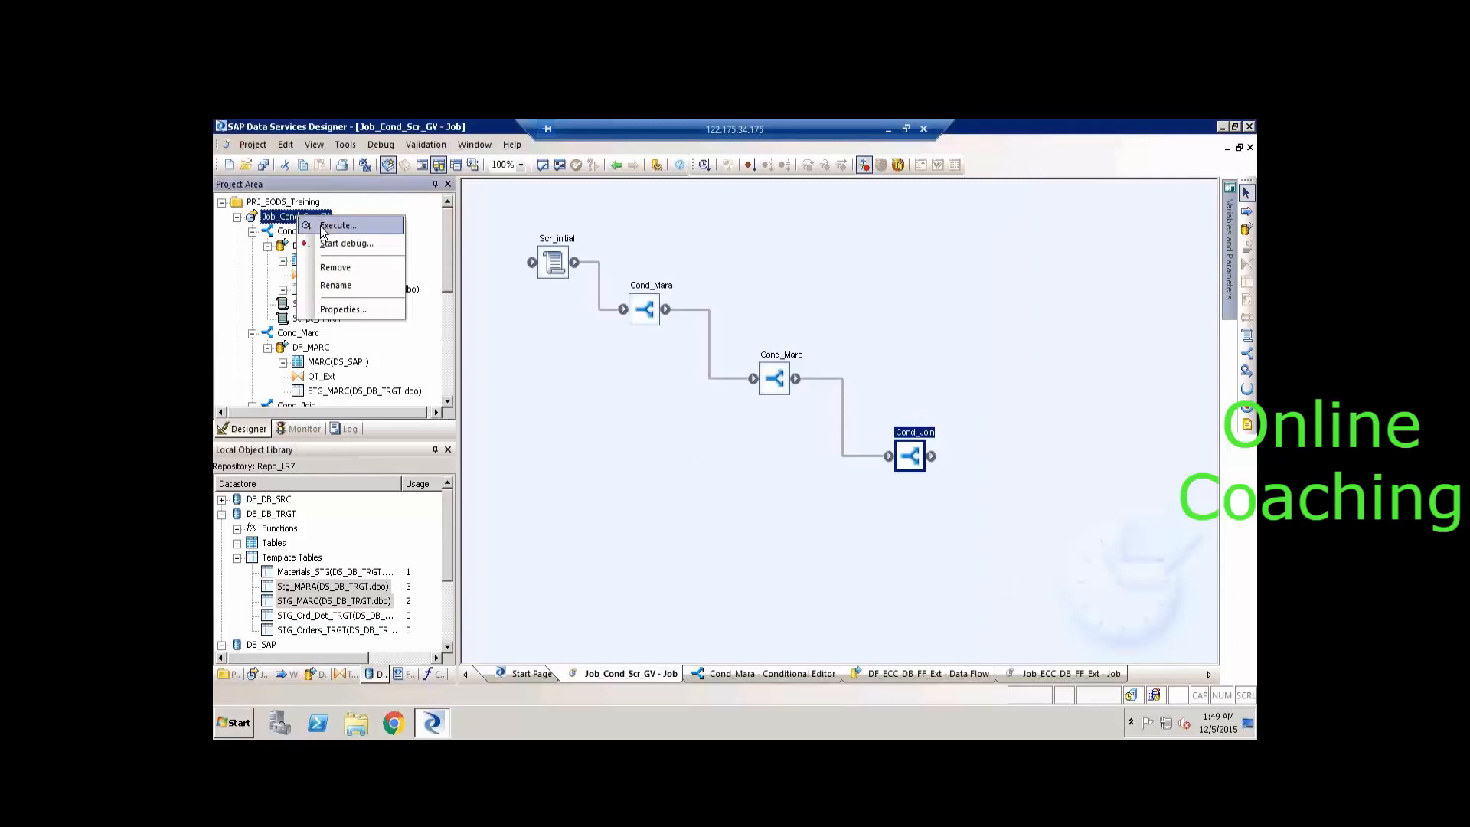
pyautogui.click(326, 226)
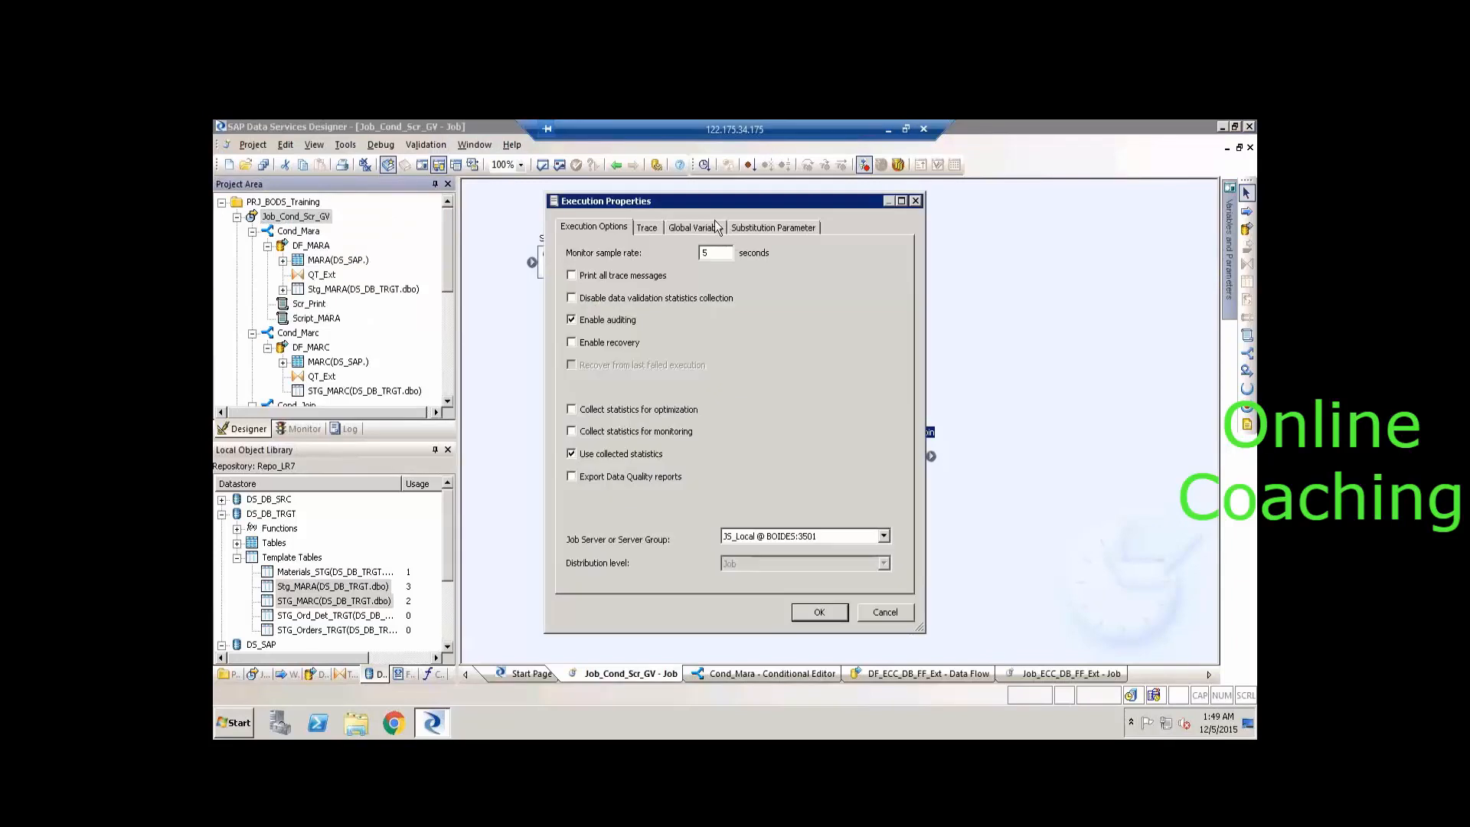
pyautogui.click(693, 227)
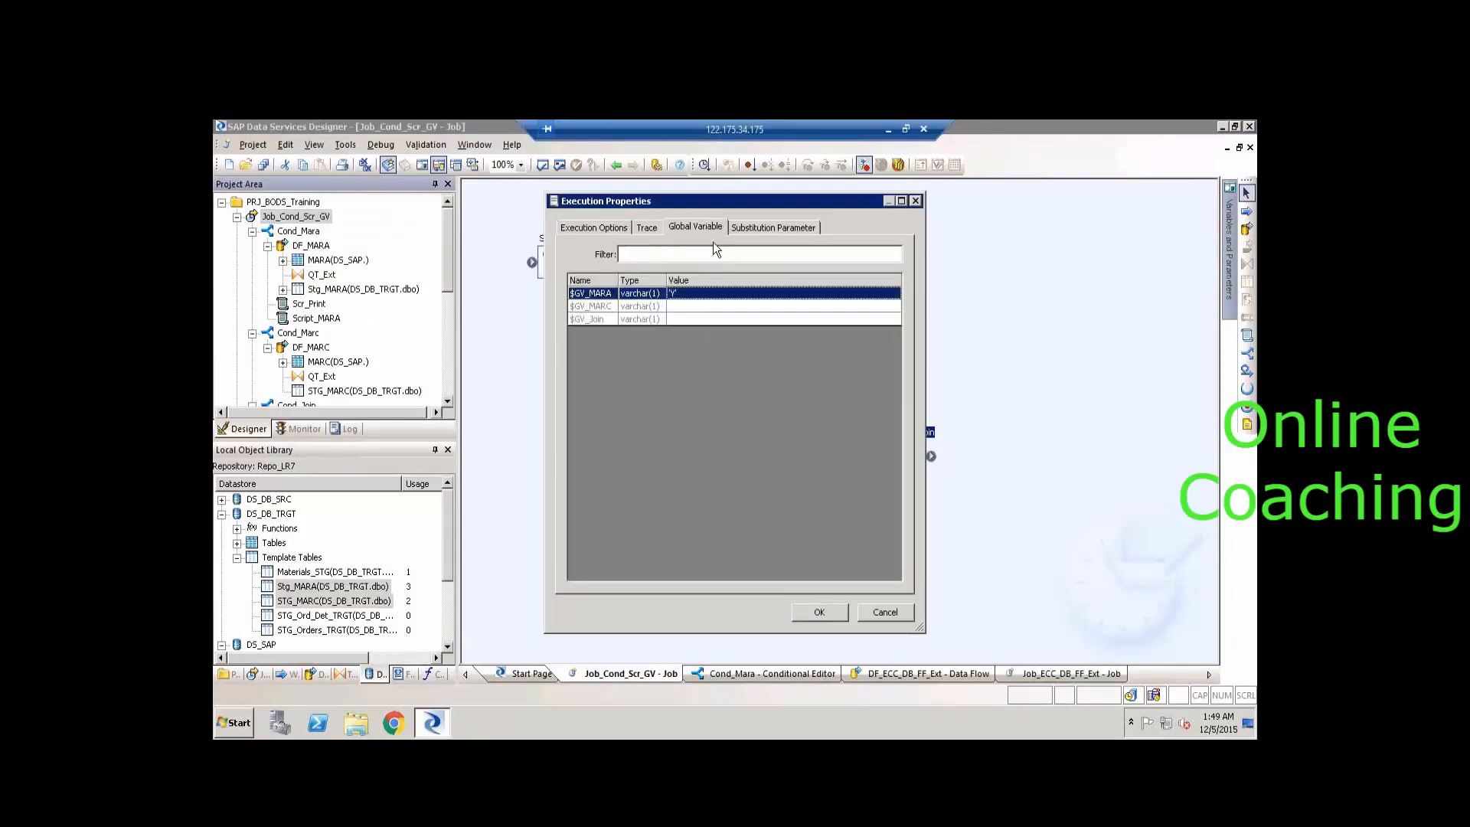
pyautogui.click(680, 295)
pyautogui.press('BackSpace')
pyautogui.press('BackSpace')
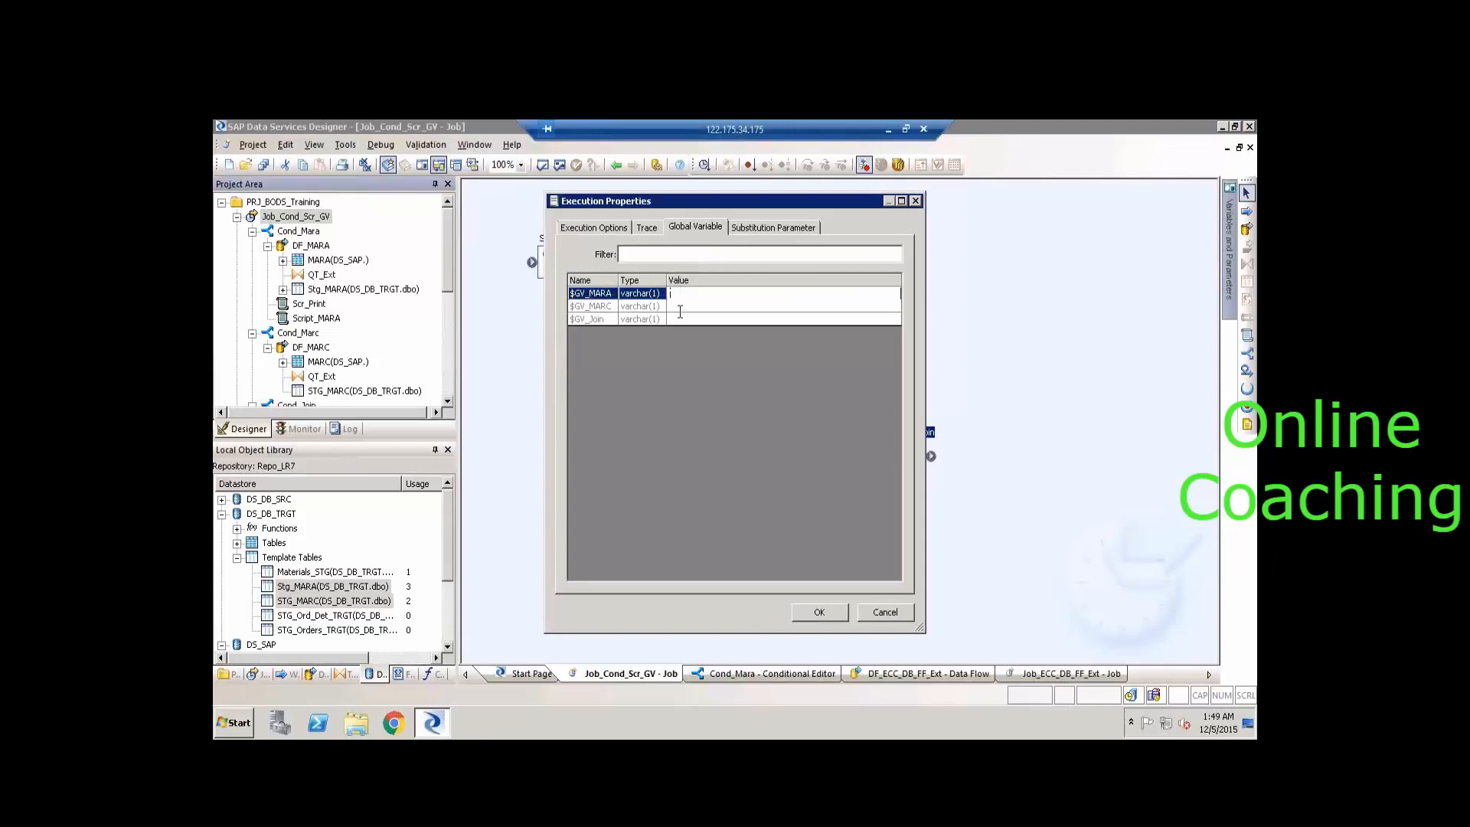
pyautogui.click(678, 306)
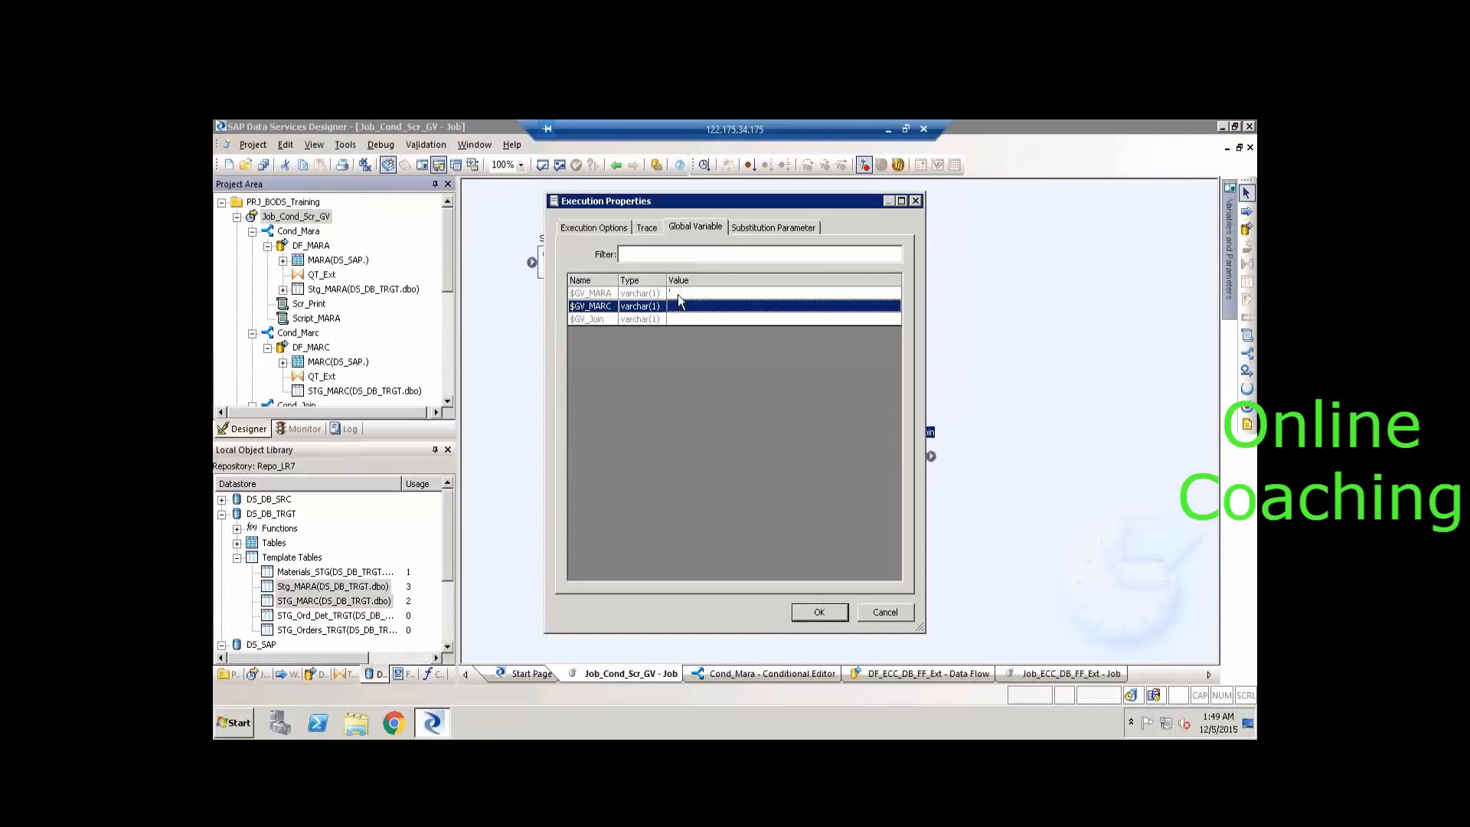
pyautogui.click(678, 293)
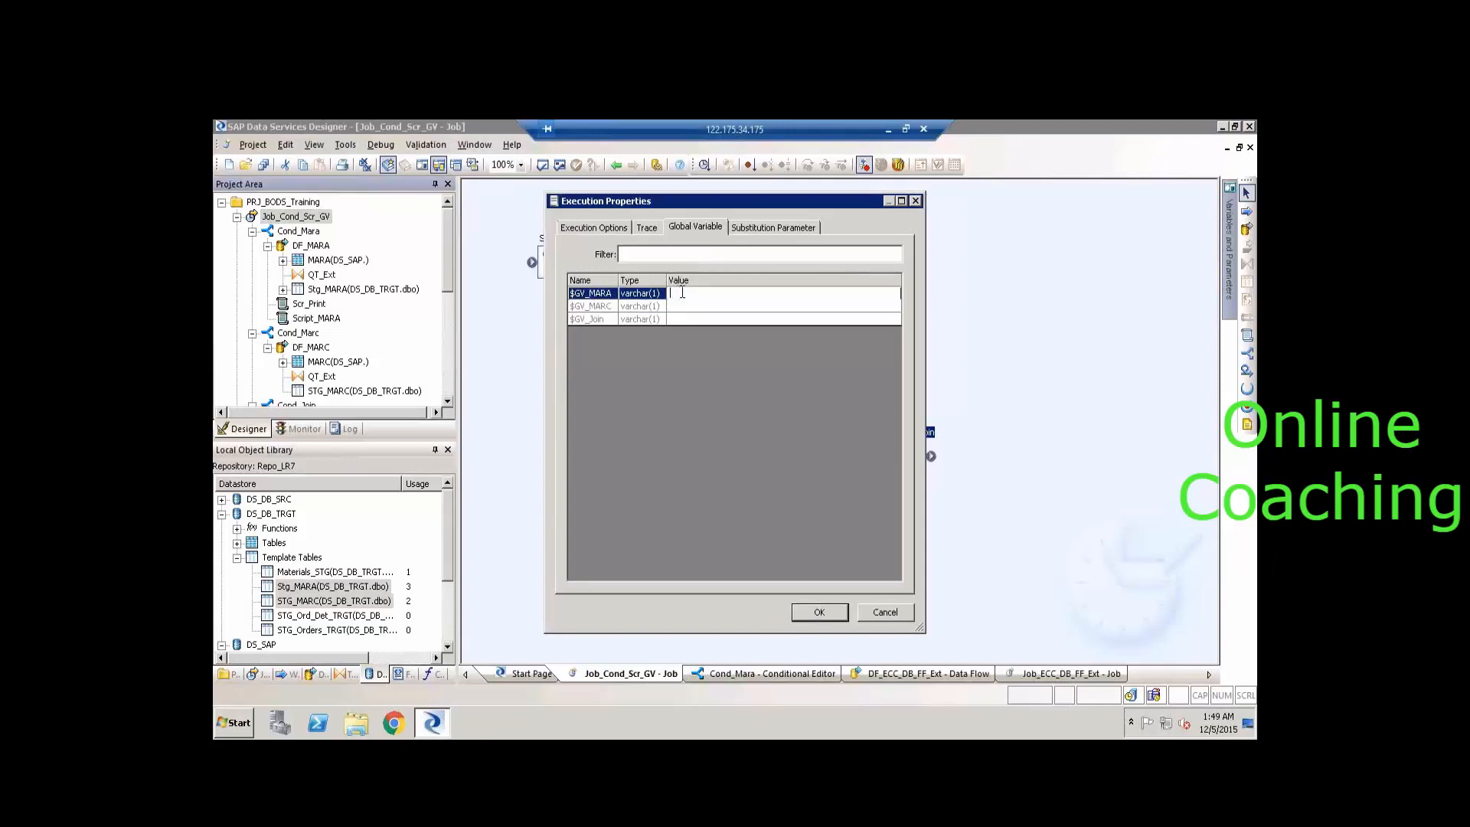
pyautogui.click(888, 613)
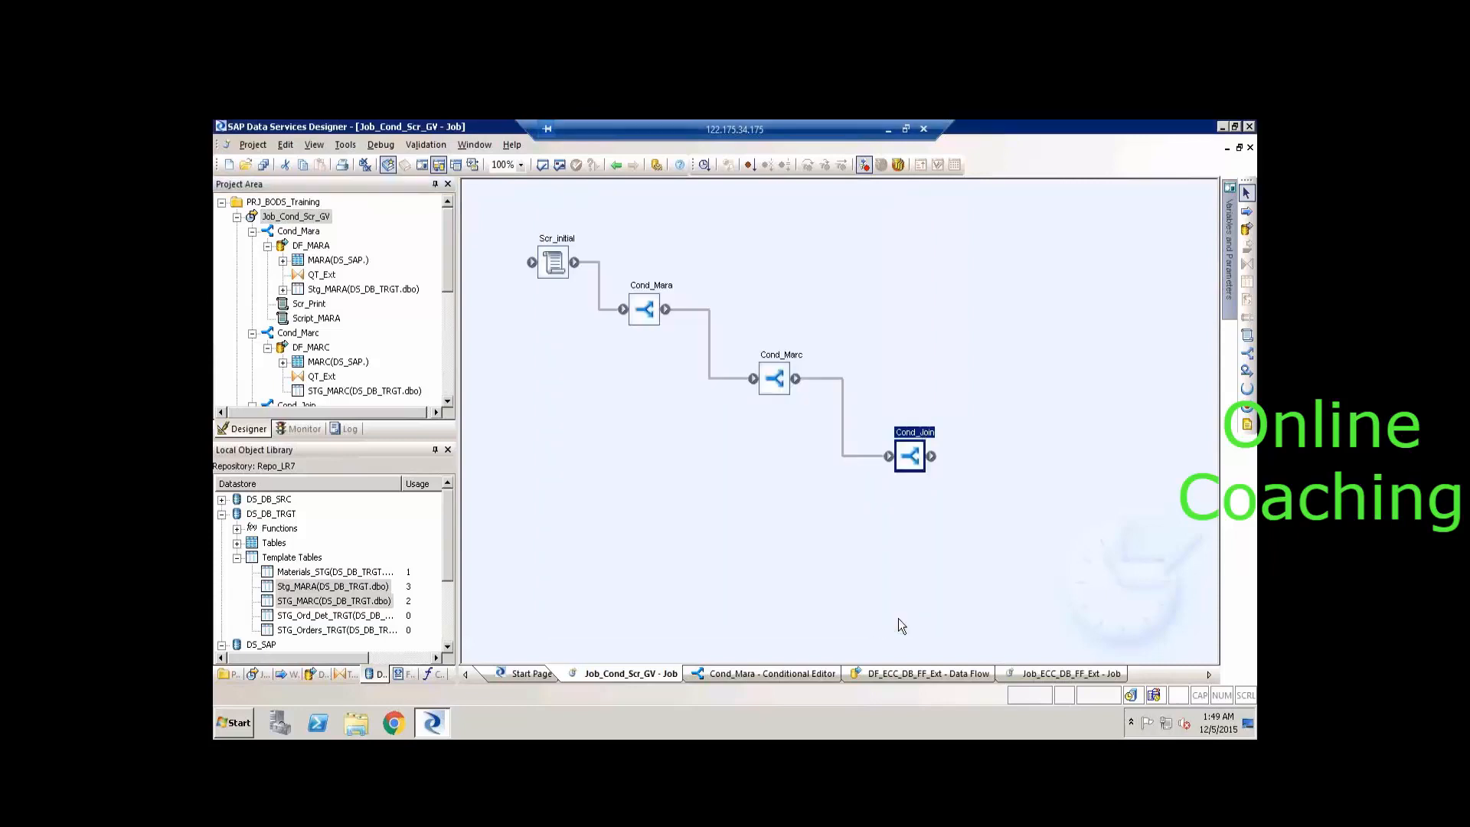
# Clear the default value of the $GV_MARA global variable in its properties.
pyautogui.click(1228, 236)
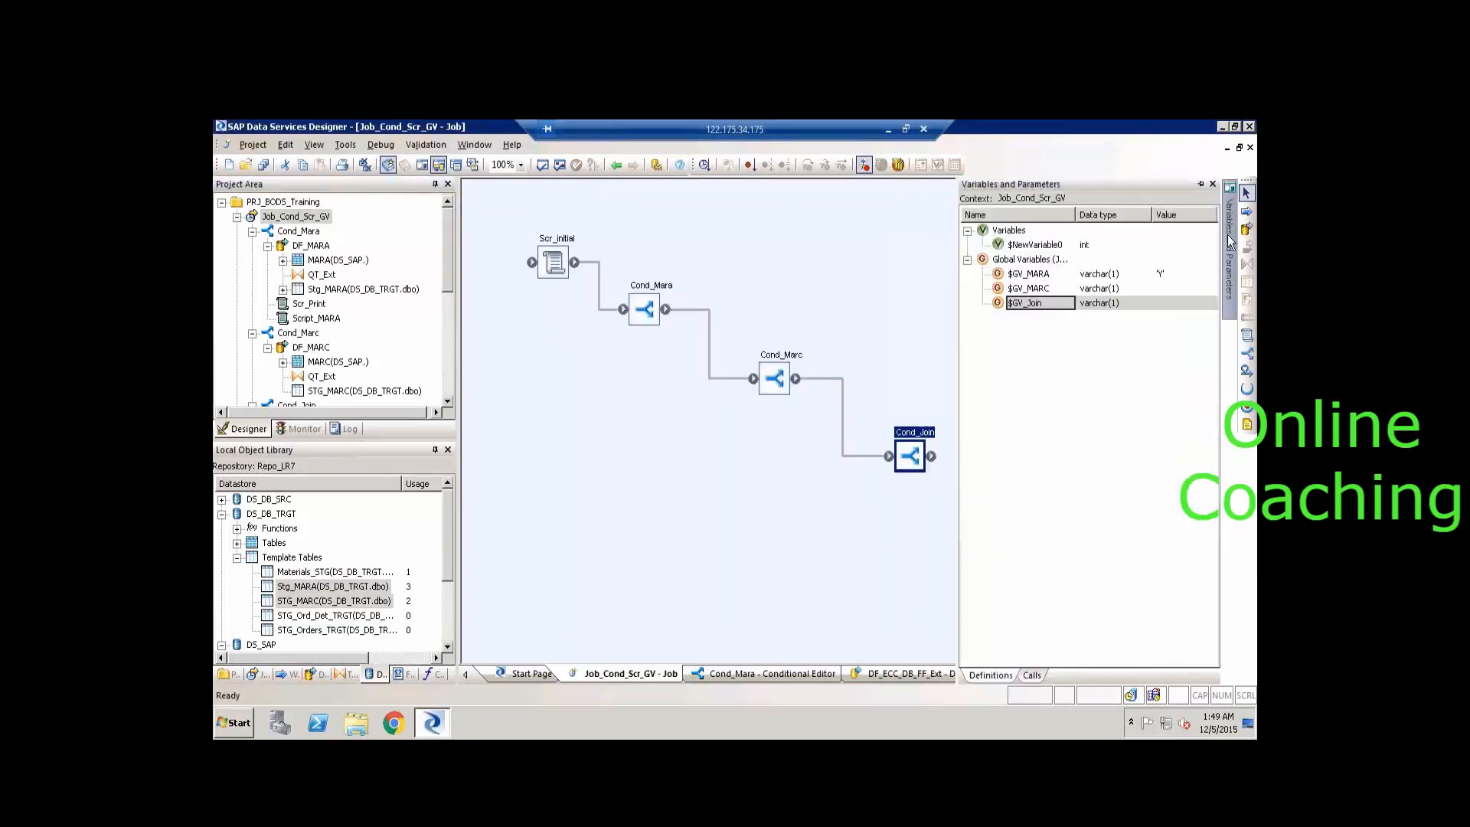
pyautogui.doubleClick(1107, 274)
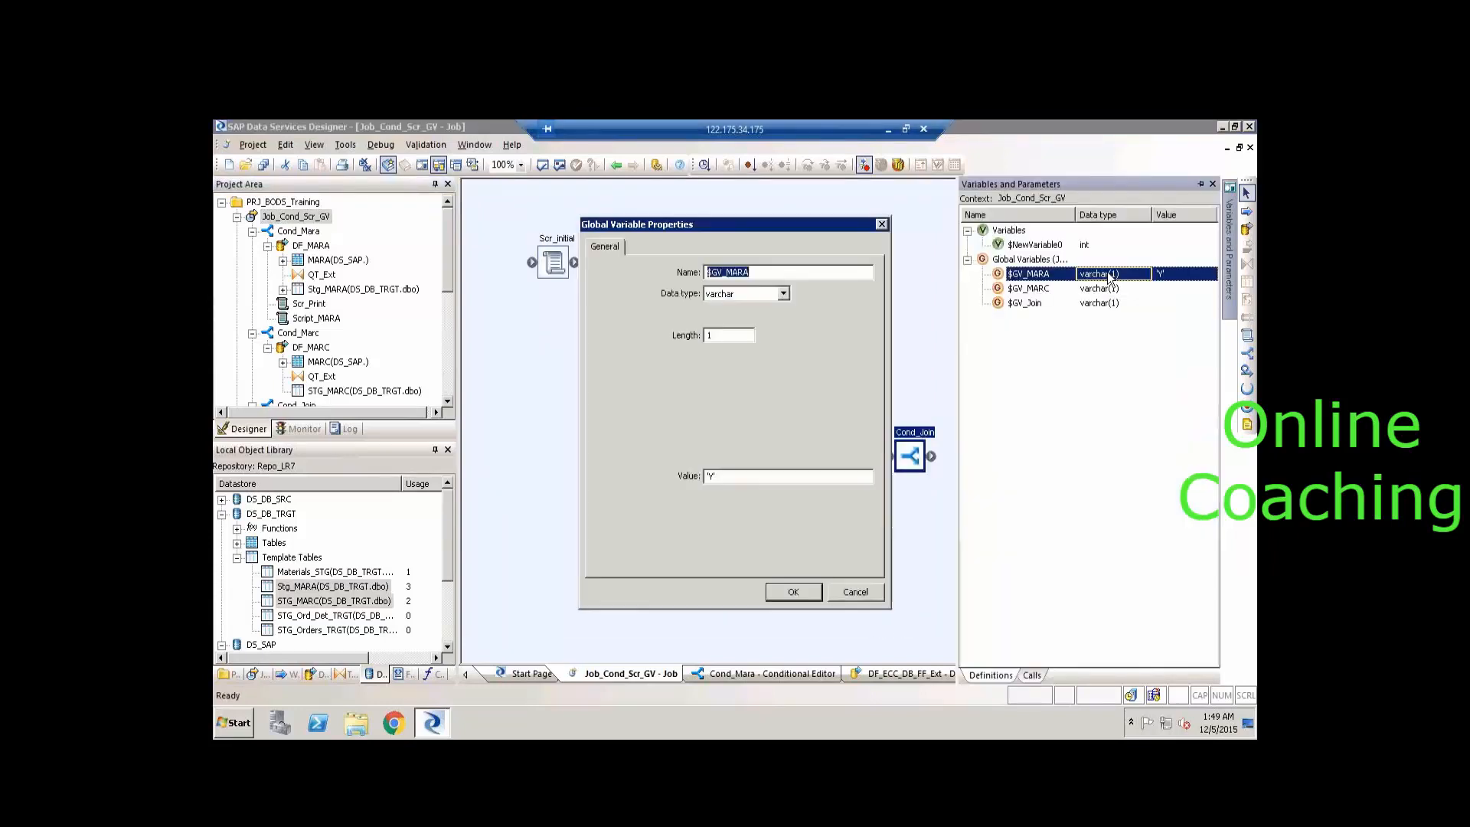
pyautogui.moveTo(747, 480); pyautogui.dragTo(581, 486)
pyautogui.press('BackSpace')
pyautogui.click(793, 592)
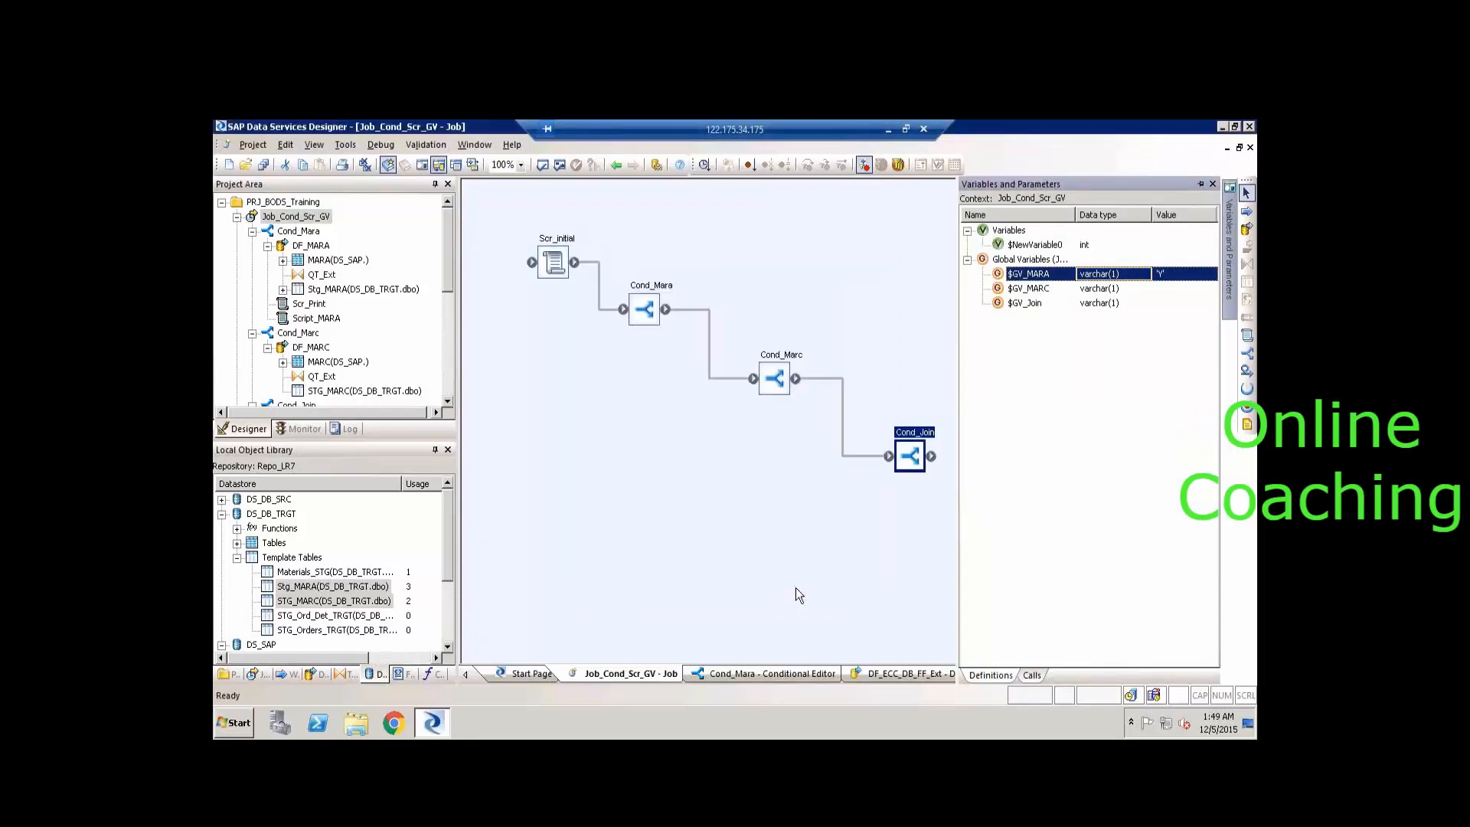
# Check the global variable values in the execution properties of Job_Cond_Scr_GV, closing them without running the job.
pyautogui.rightClick(314, 216)
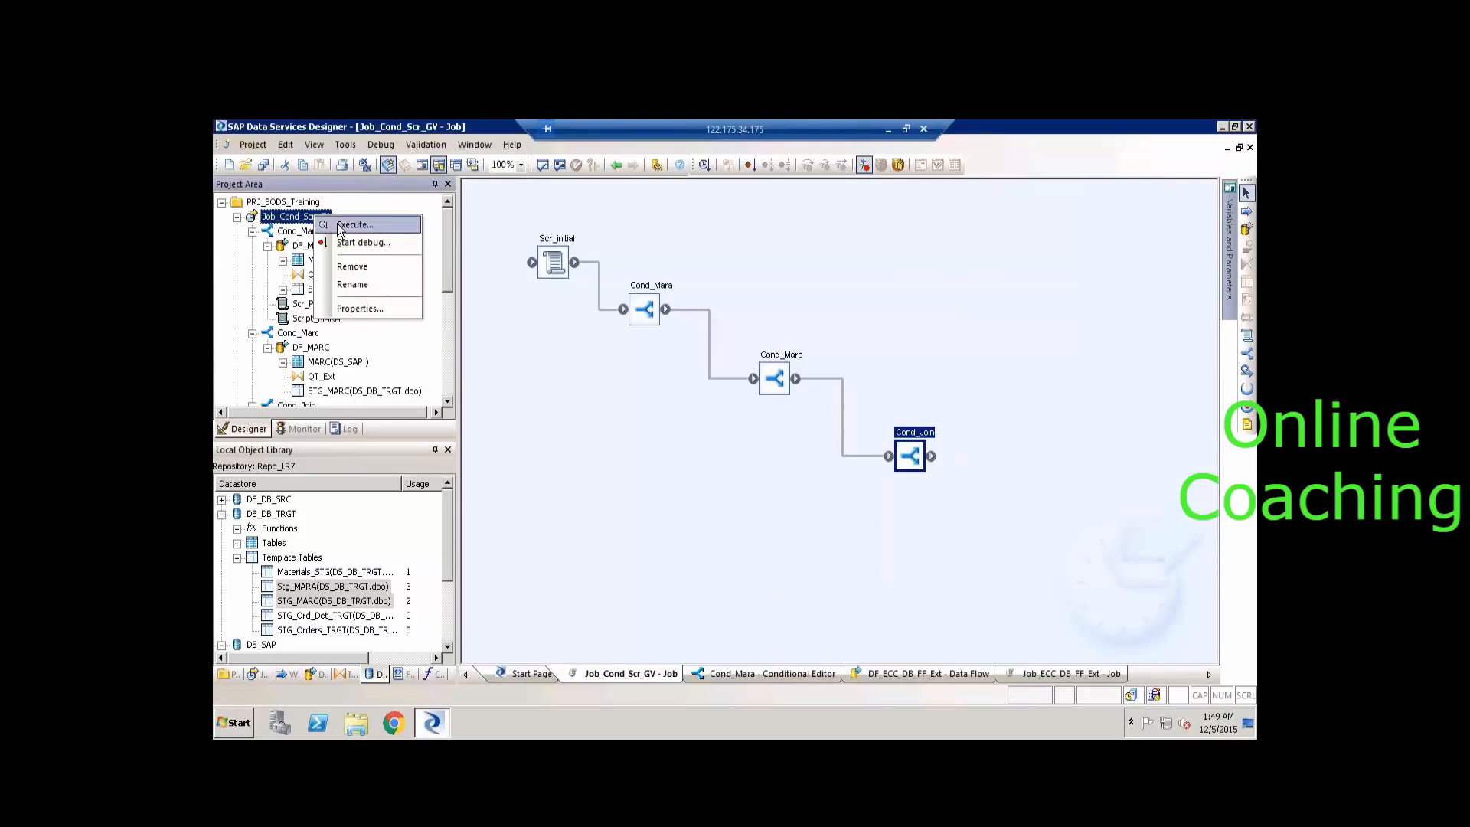
pyautogui.click(338, 225)
pyautogui.press('Return')
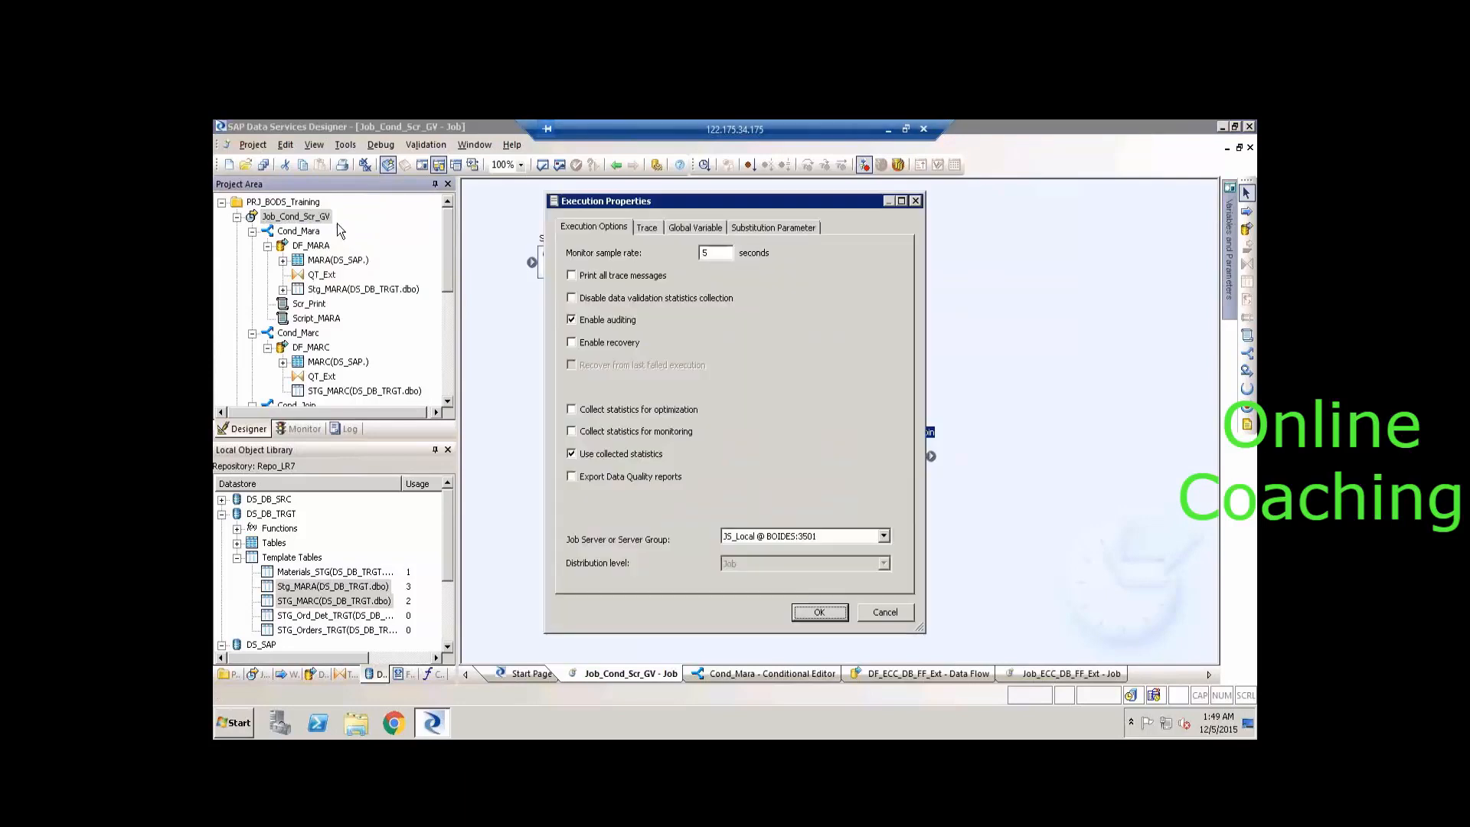
pyautogui.click(683, 220)
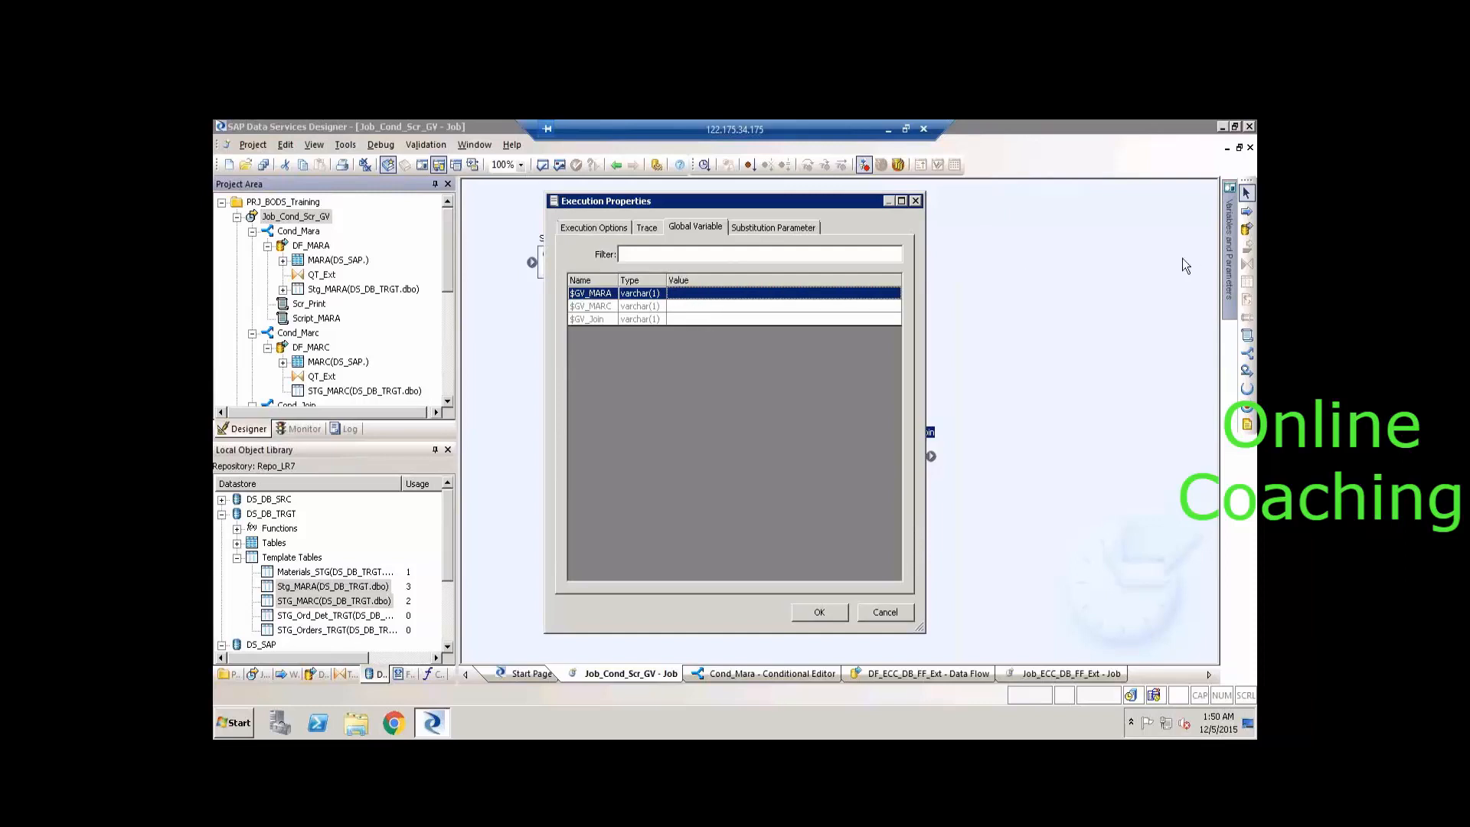
pyautogui.click(1227, 277)
pyautogui.click(916, 201)
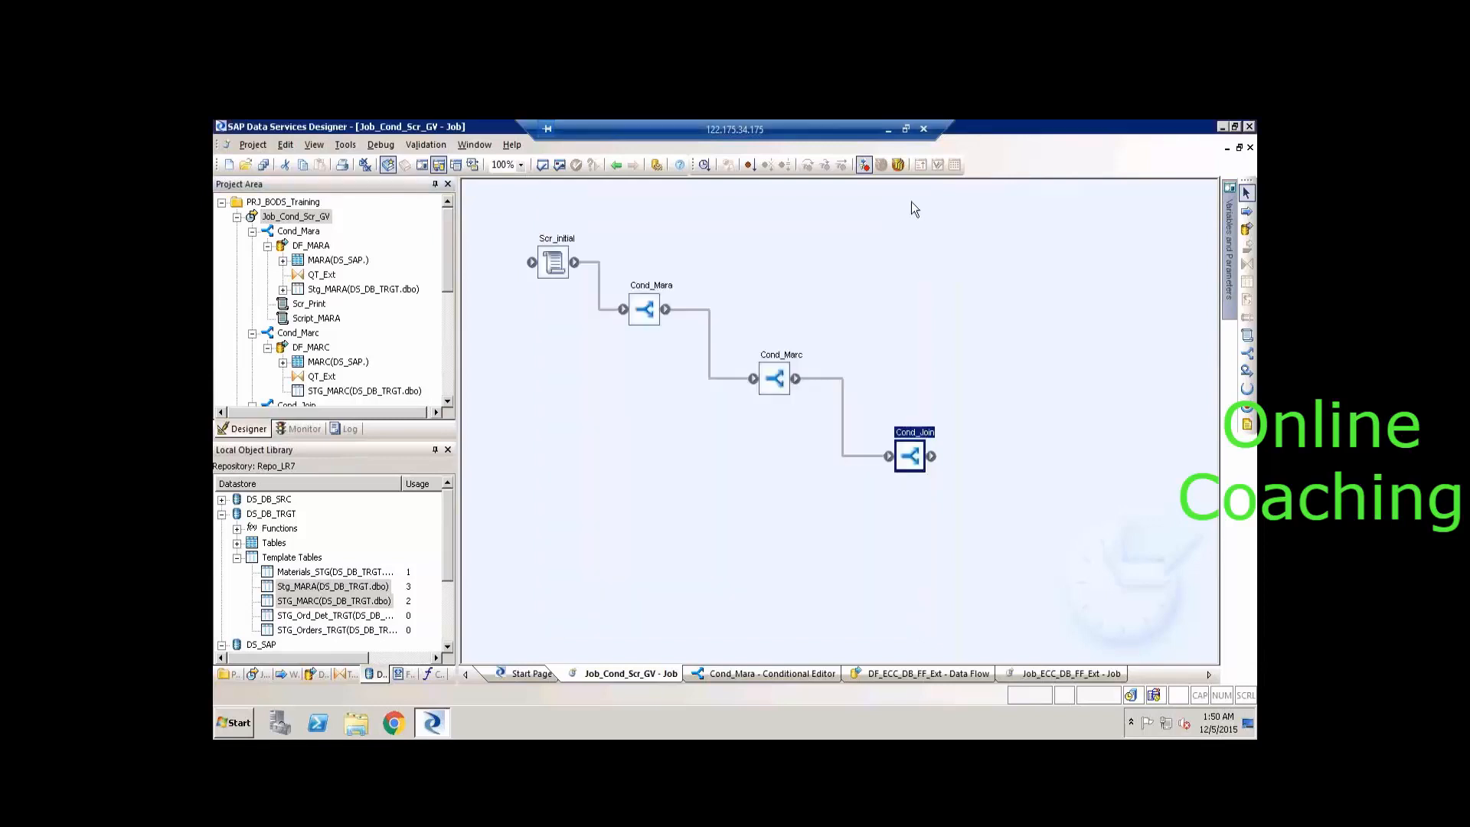
# Review the global variable assignments in the Scr_initial script alongside the job's variables list, and return to the Job_Cond_Scr_GV level.
pyautogui.doubleClick(565, 242)
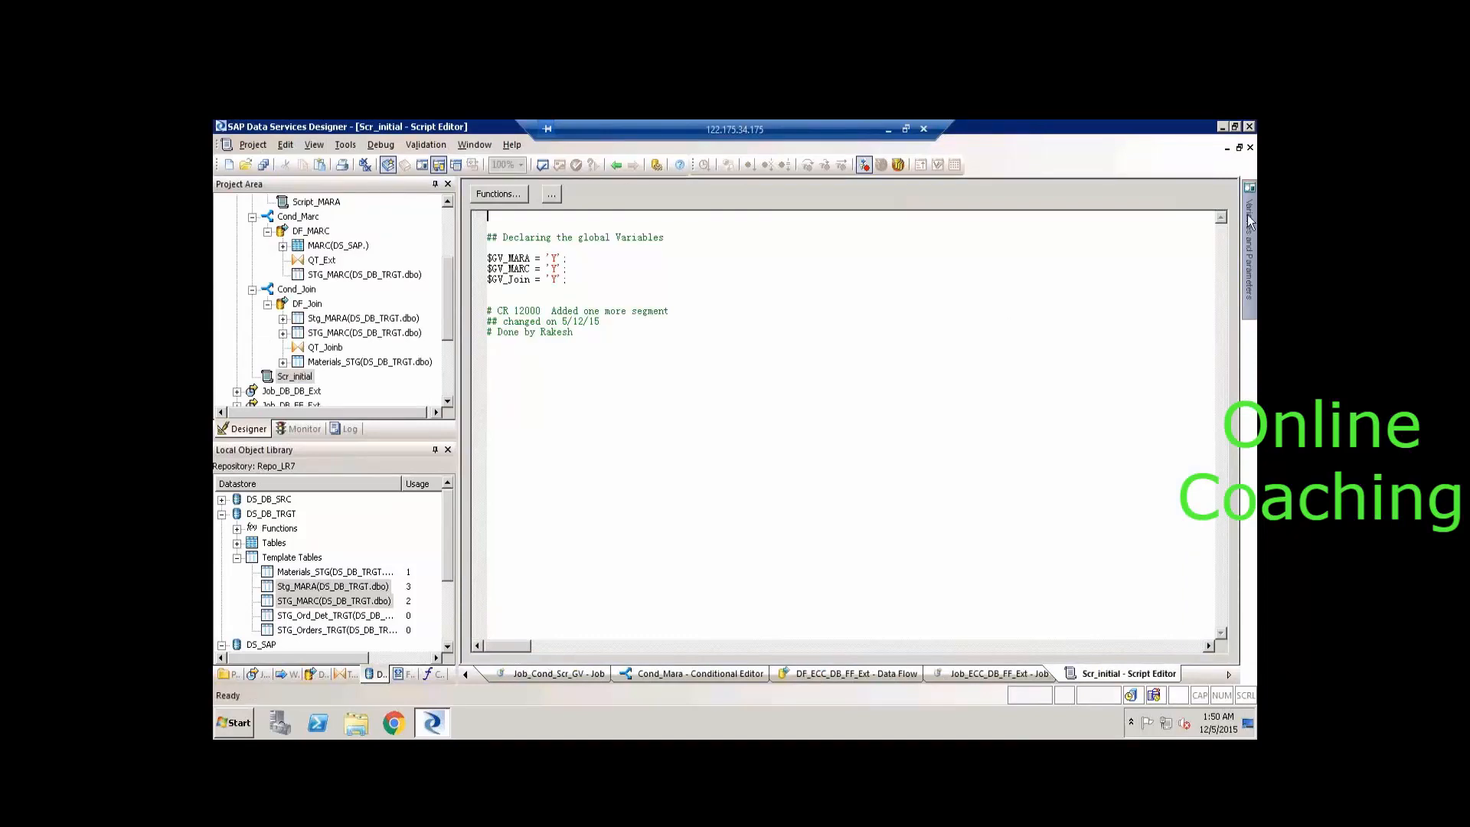
pyautogui.moveTo(1253, 224)
pyautogui.click(1074, 273)
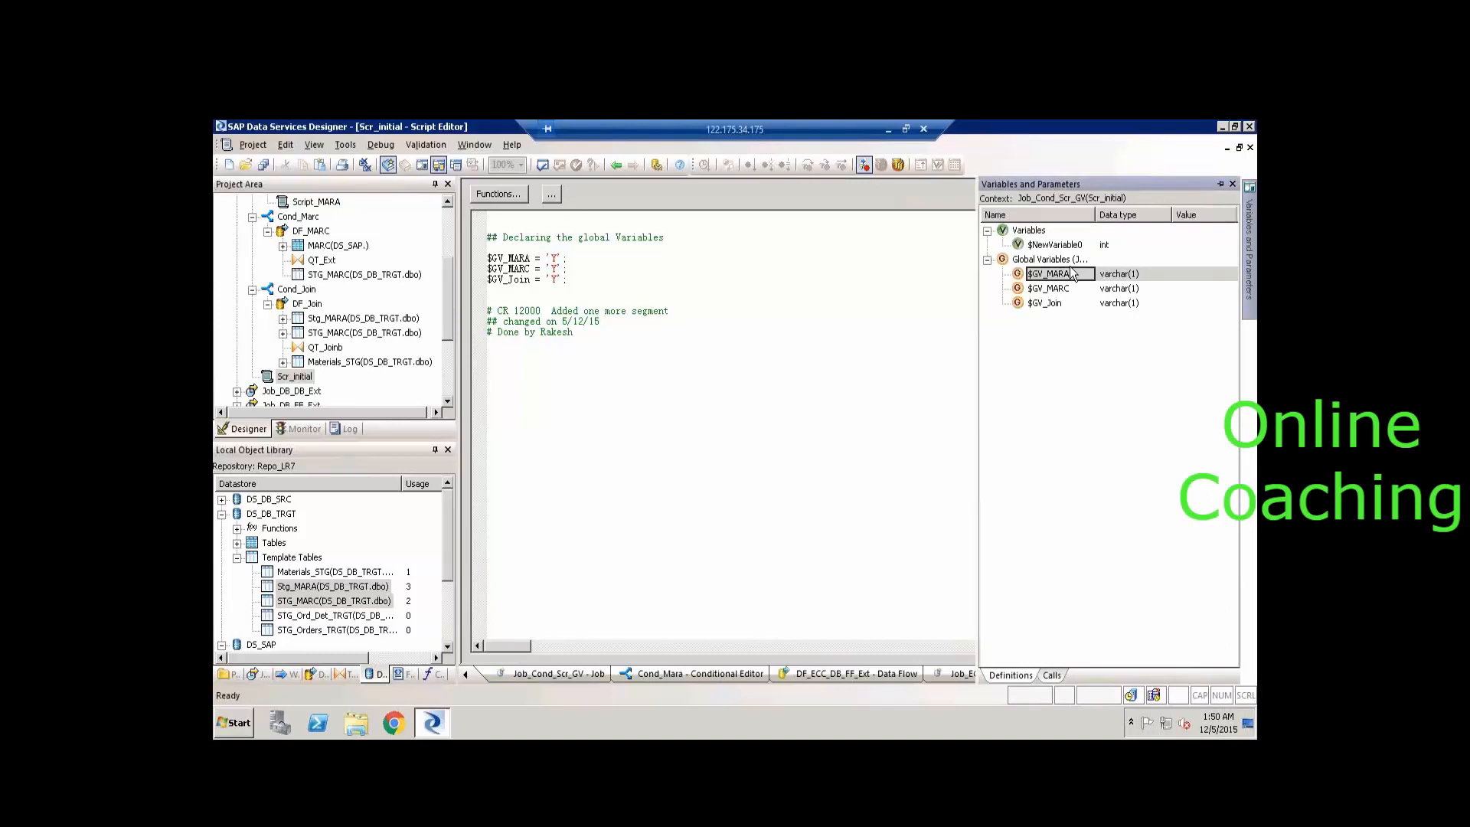
pyautogui.click(805, 292)
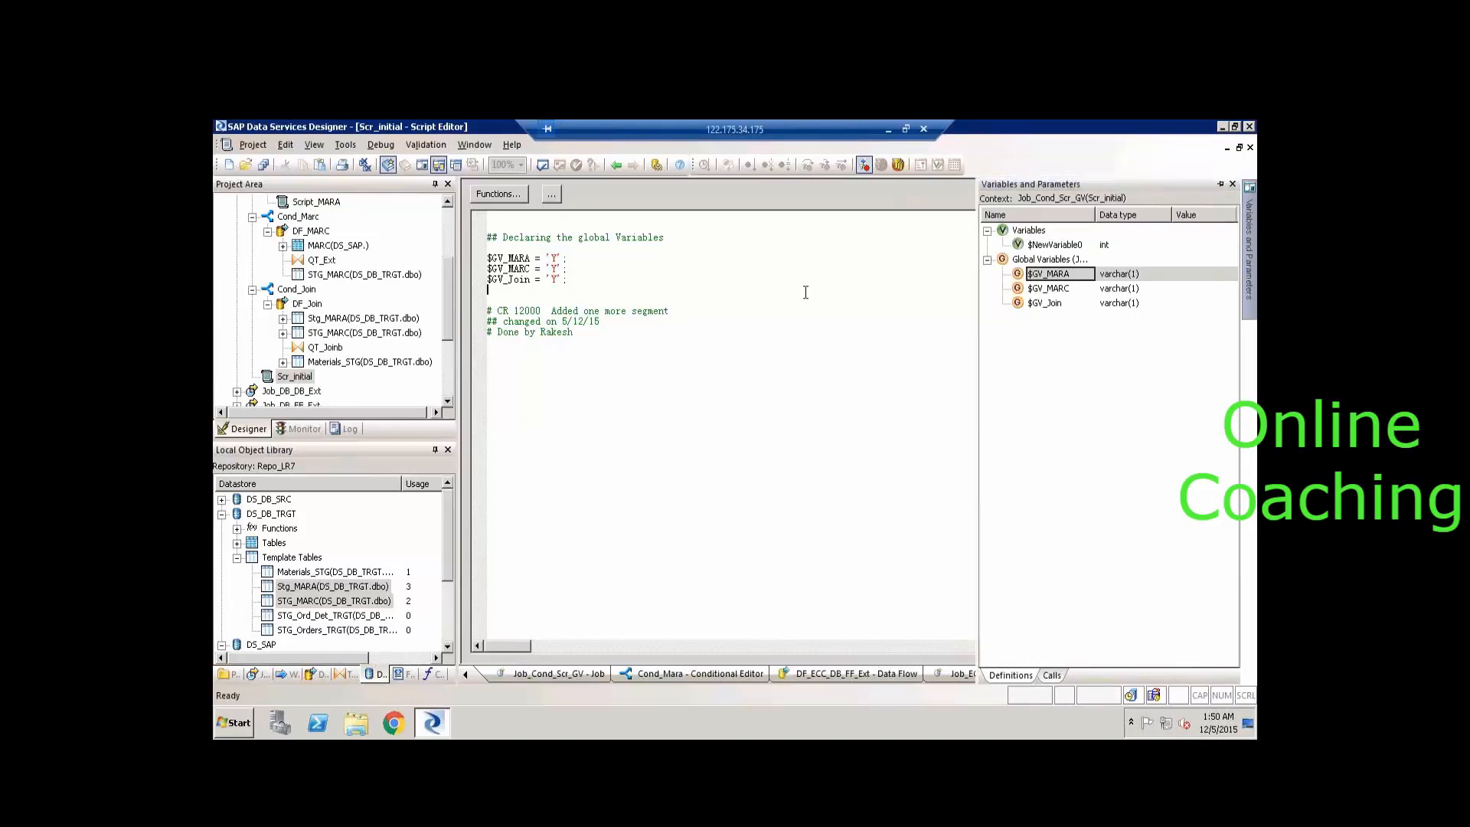
pyautogui.moveTo(551, 288); pyautogui.dragTo(457, 251)
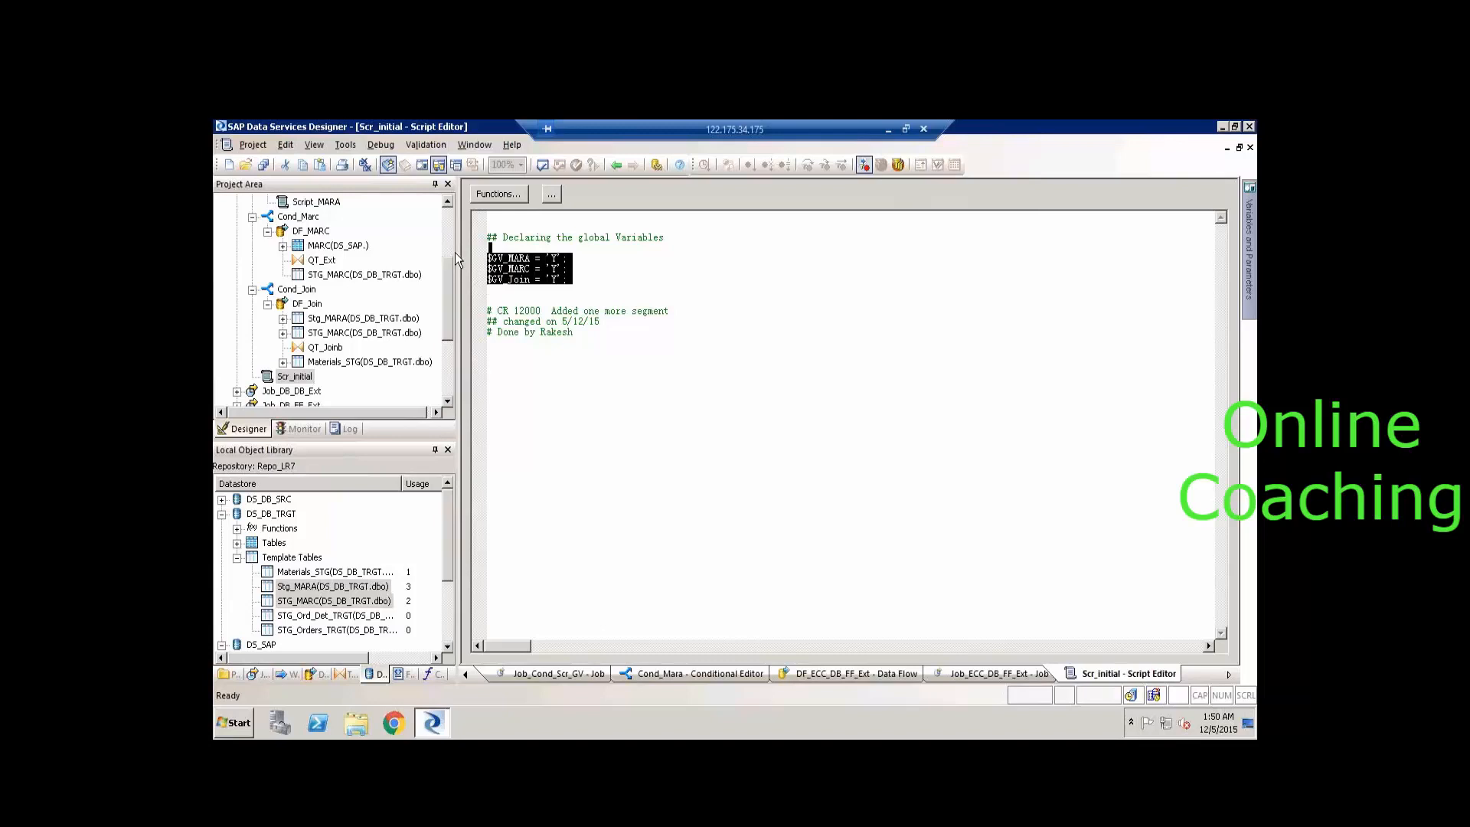
pyautogui.click(666, 273)
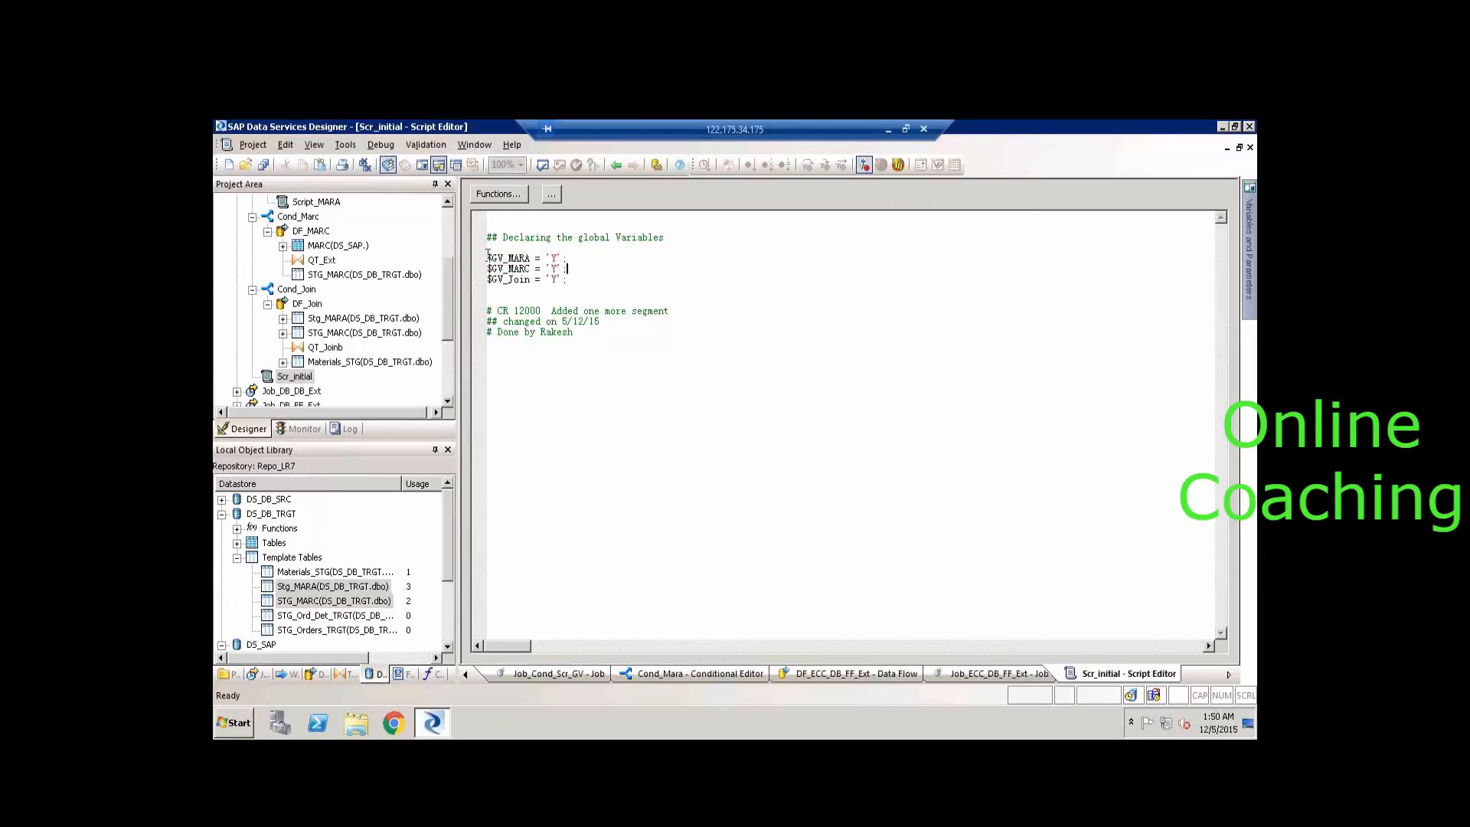
pyautogui.scroll(3, 451, 230)
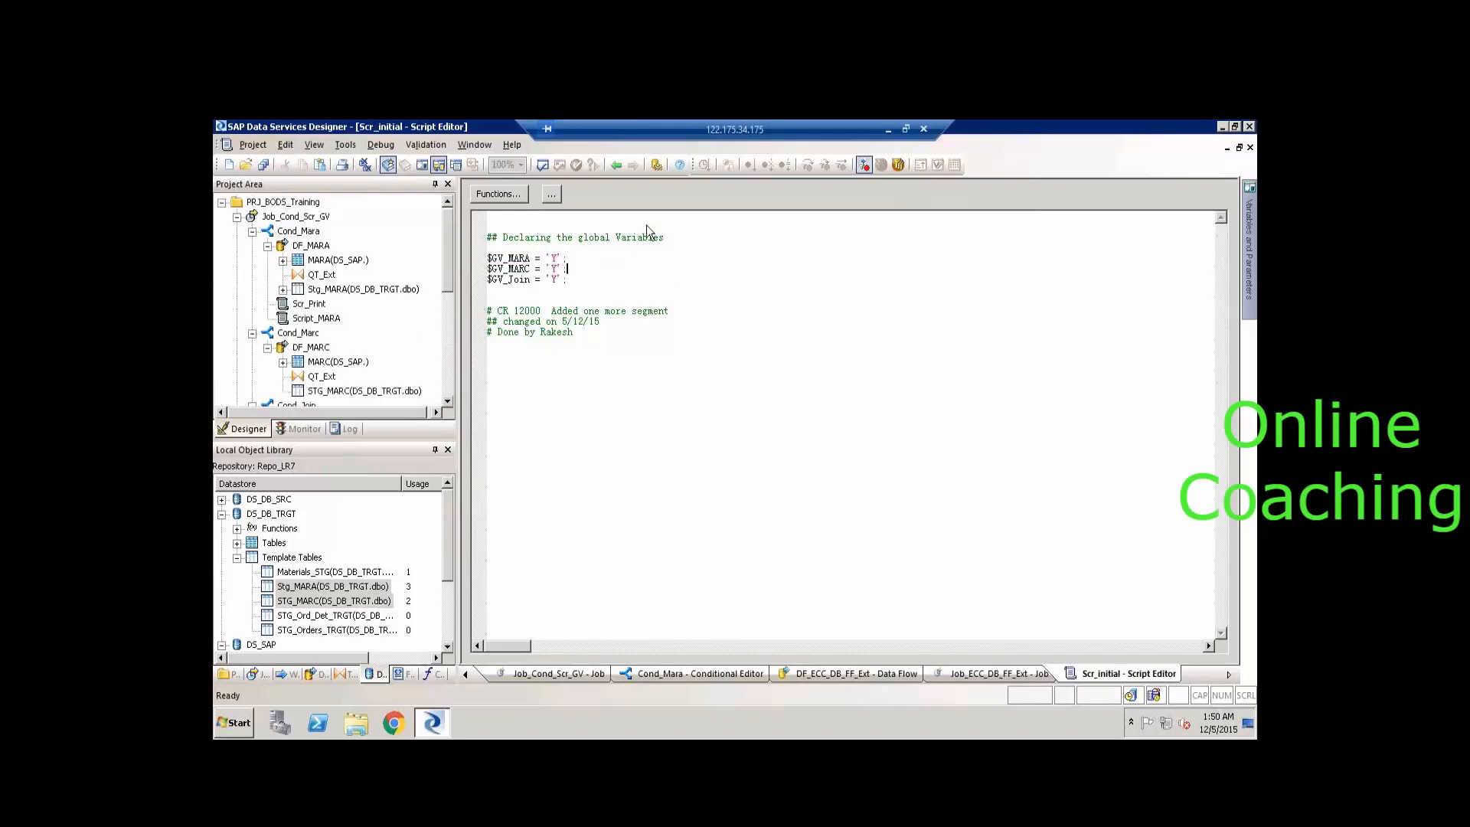
pyautogui.click(299, 217)
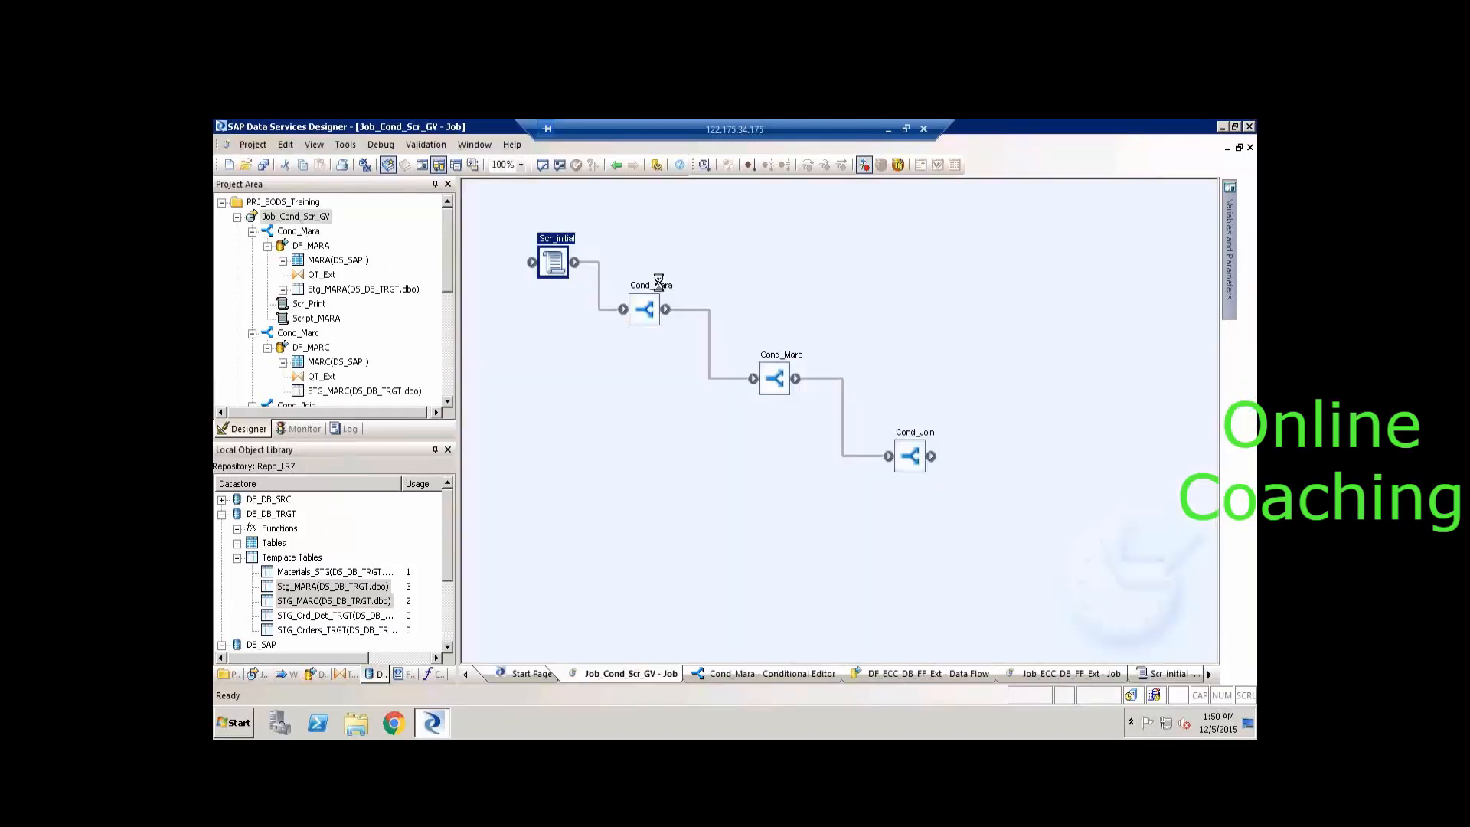
# Preview the Stg_MARA target table data in DF_MARA under Cond_Mara, close the preview and return to the Job_Cond_Scr_GV level.
pyautogui.doubleClick(663, 291)
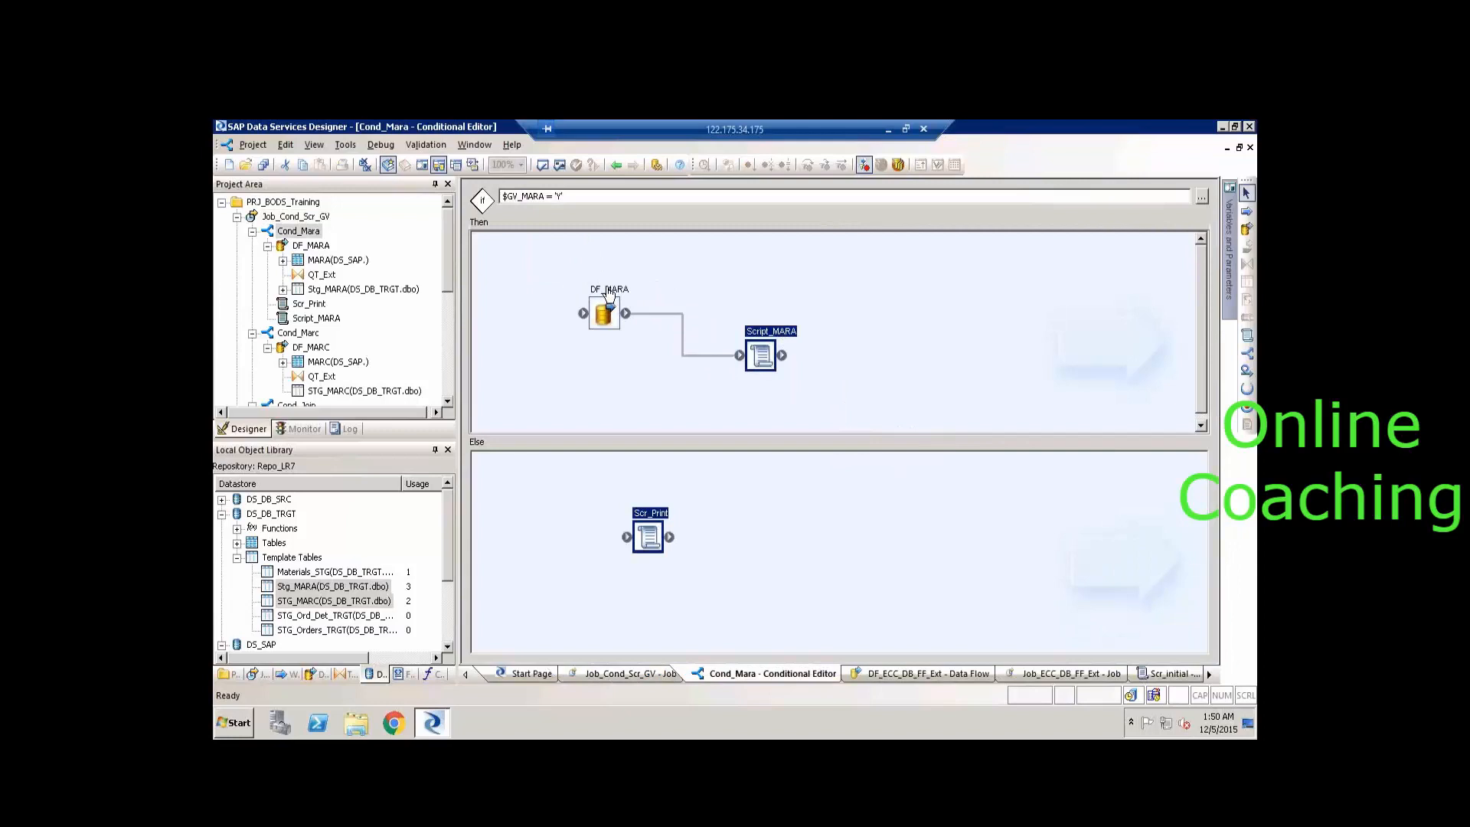
pyautogui.doubleClick(609, 299)
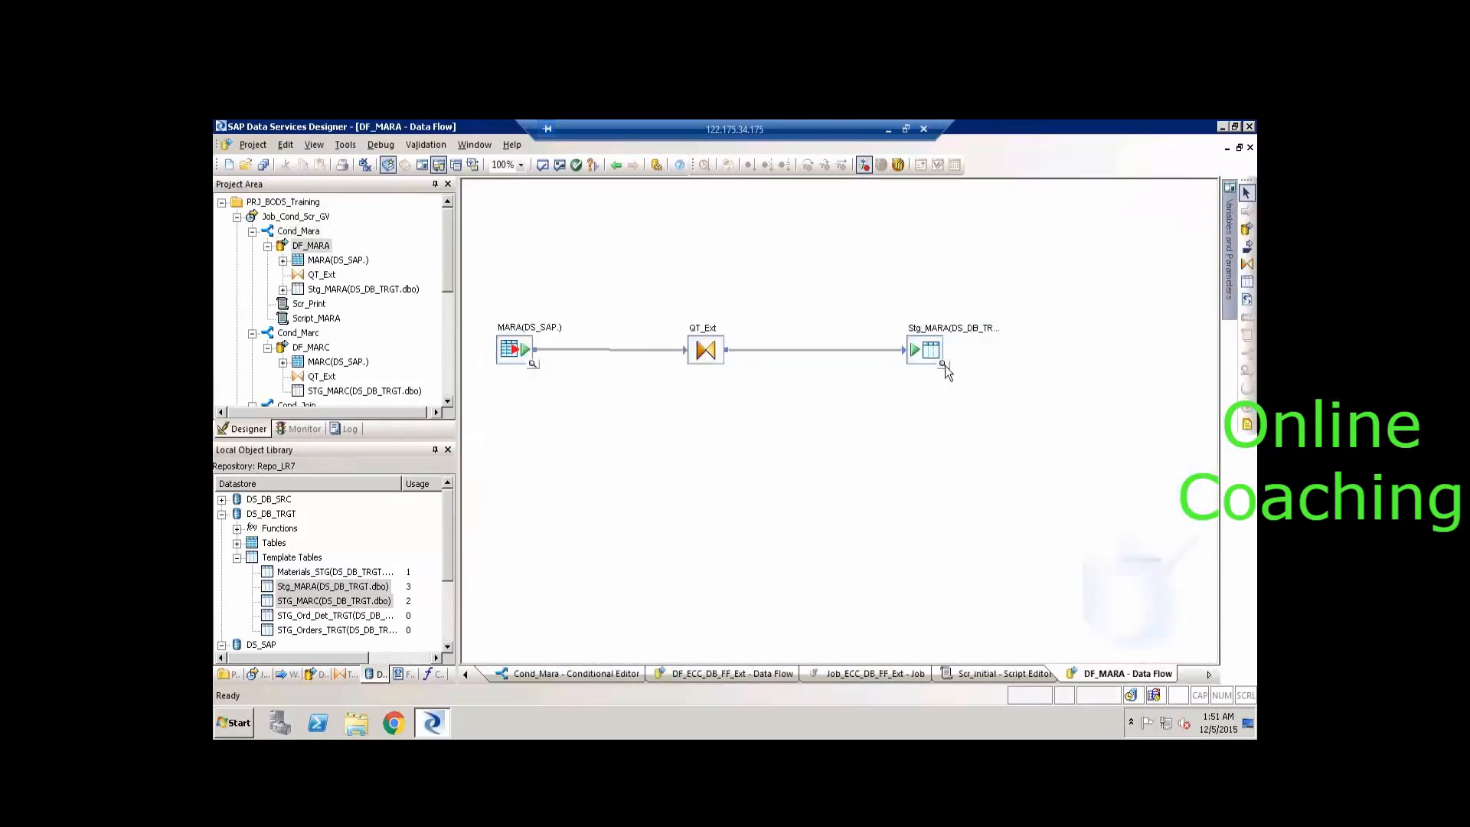
pyautogui.click(944, 365)
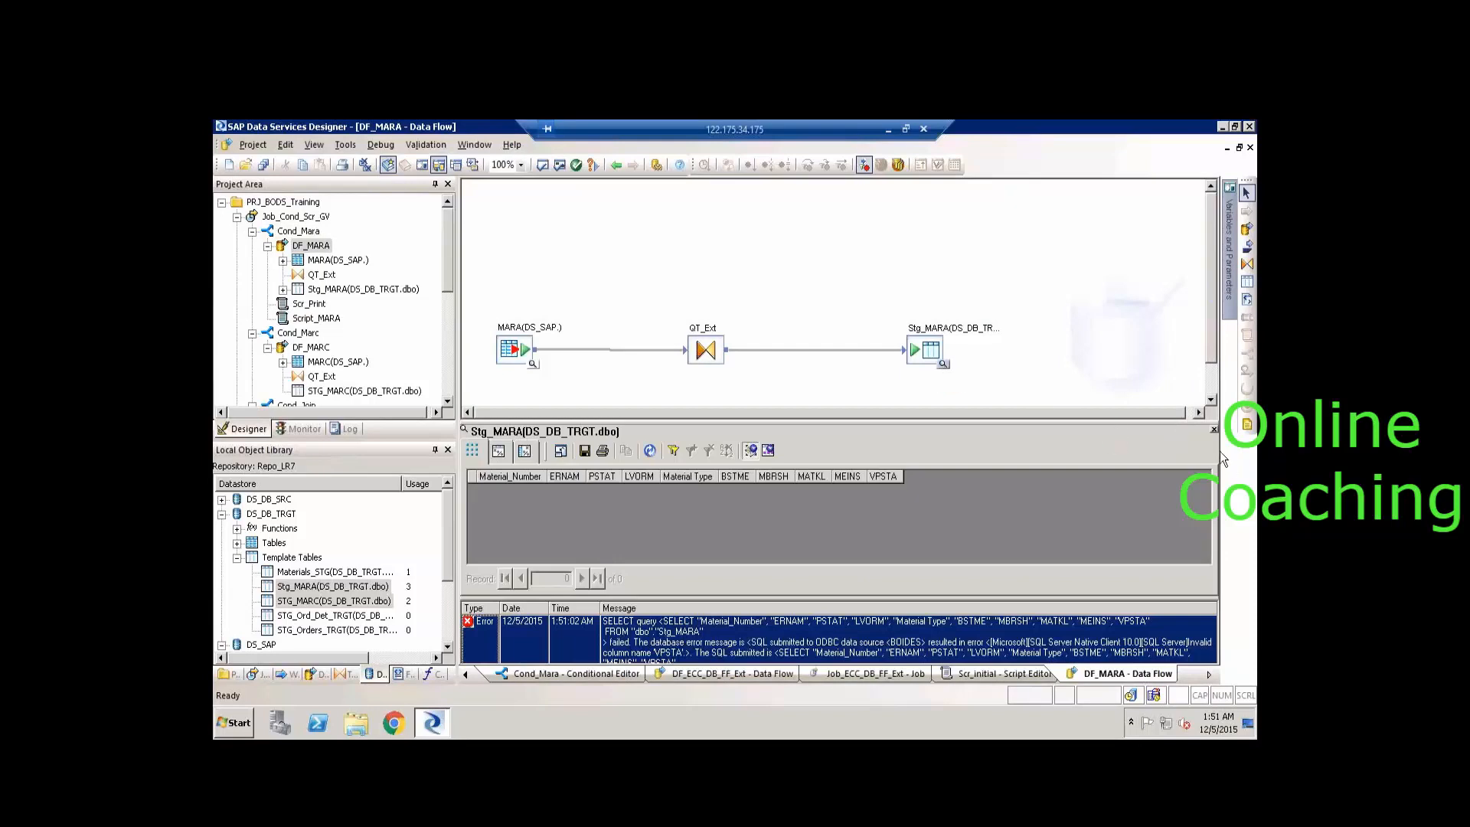
pyautogui.click(1214, 430)
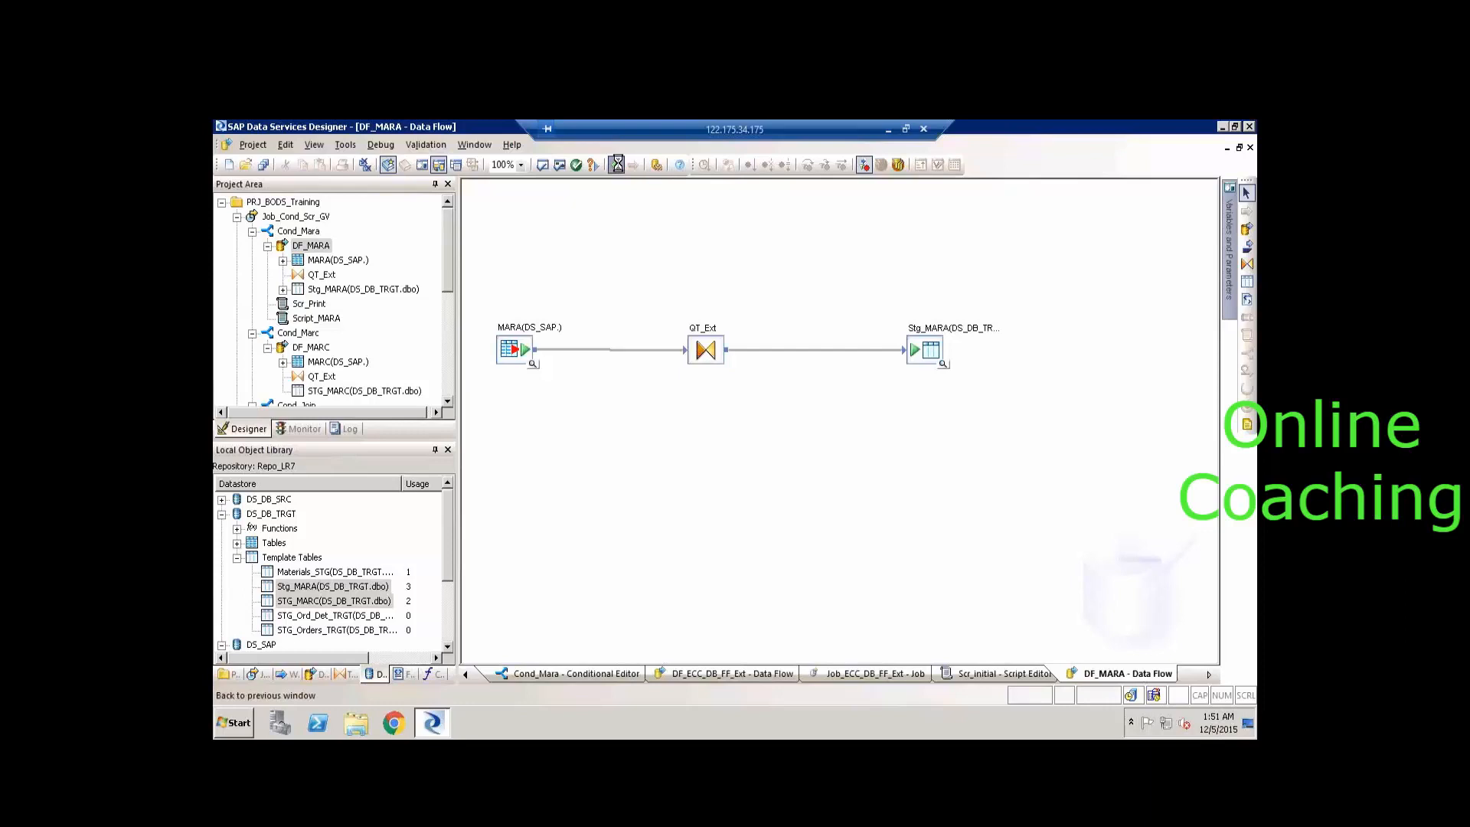
pyautogui.click(616, 165)
pyautogui.click(616, 166)
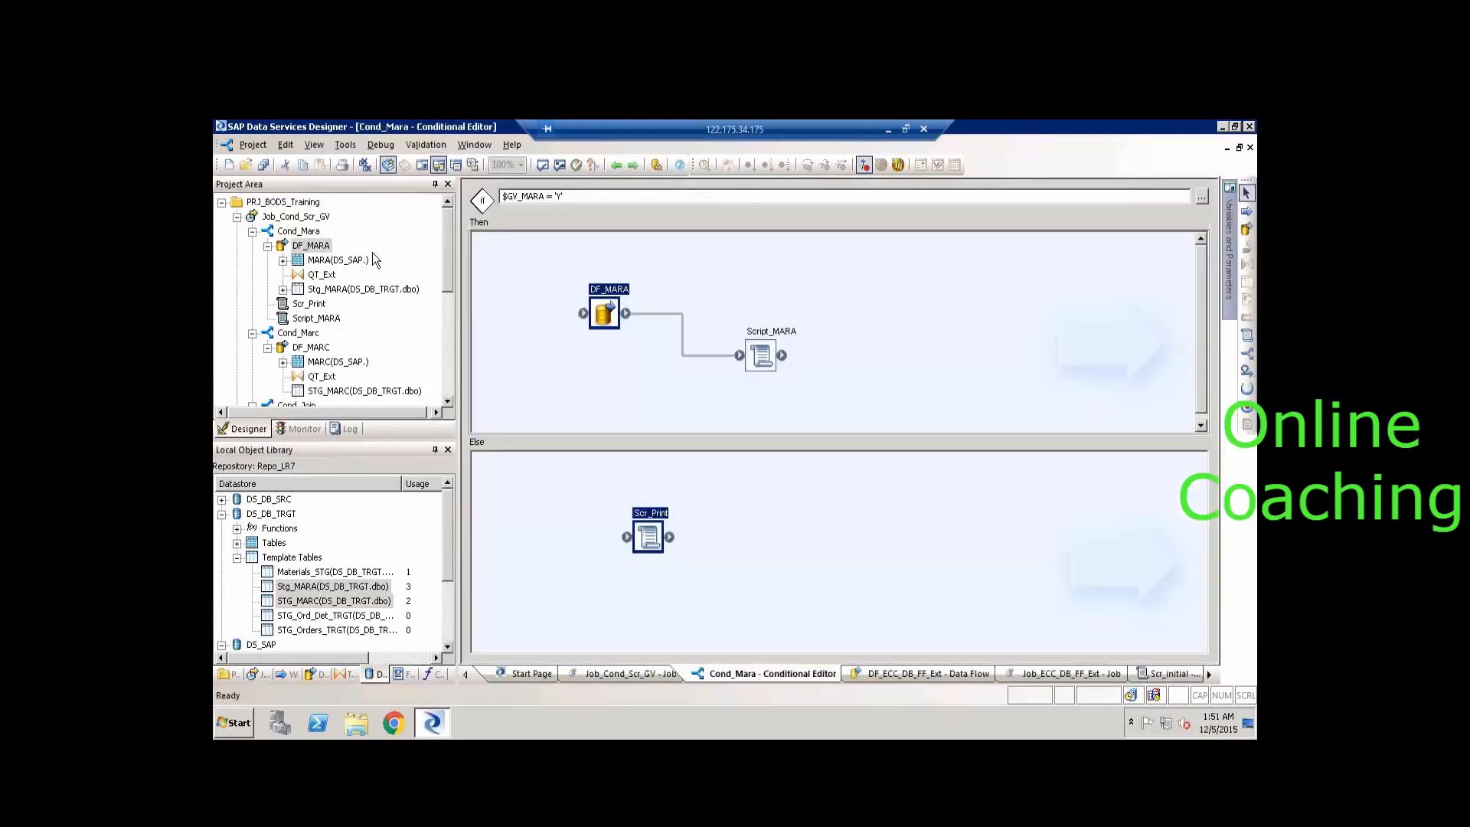
pyautogui.click(307, 217)
pyautogui.click(309, 217)
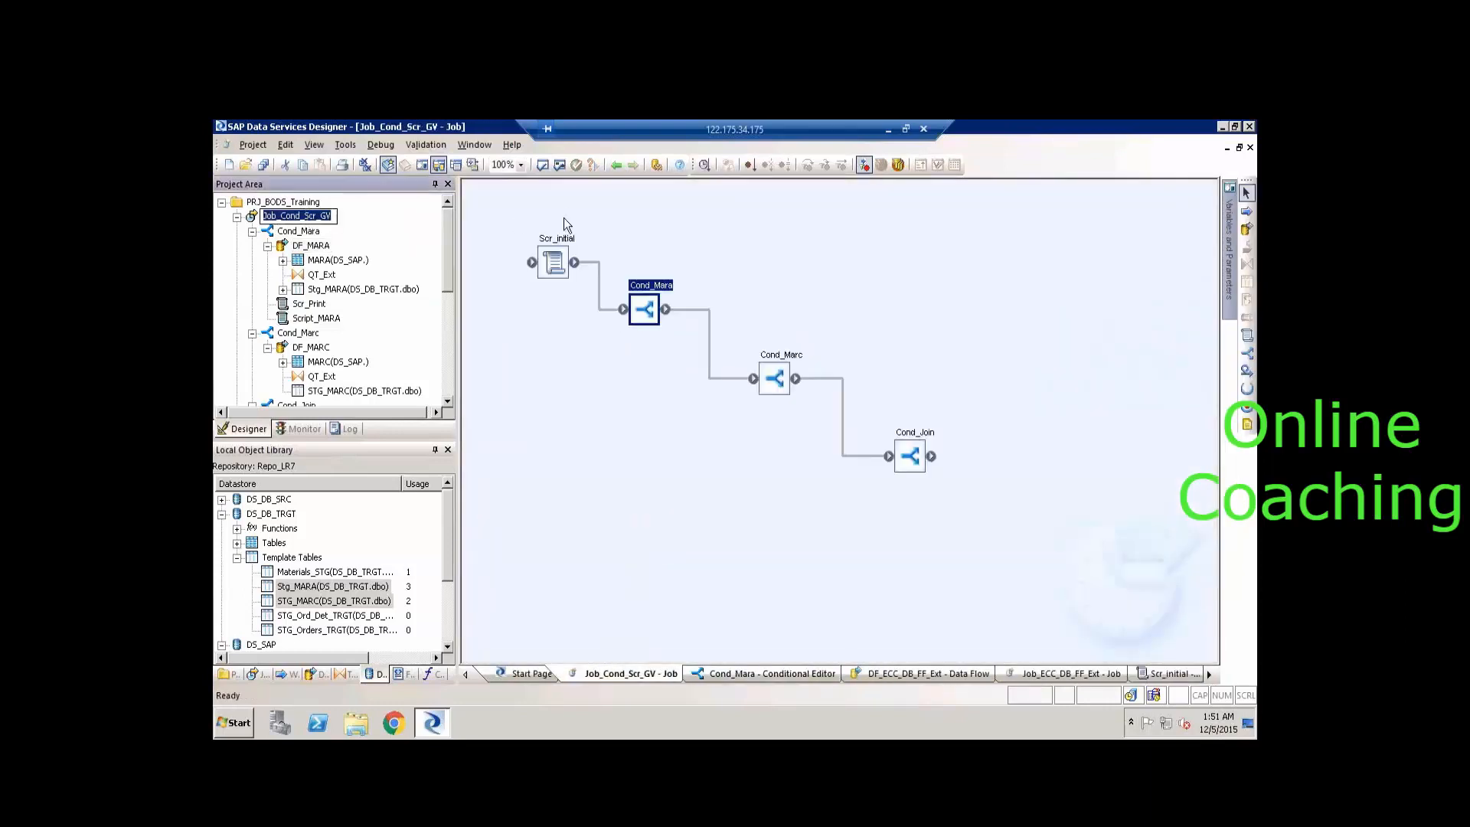
pyautogui.click(684, 259)
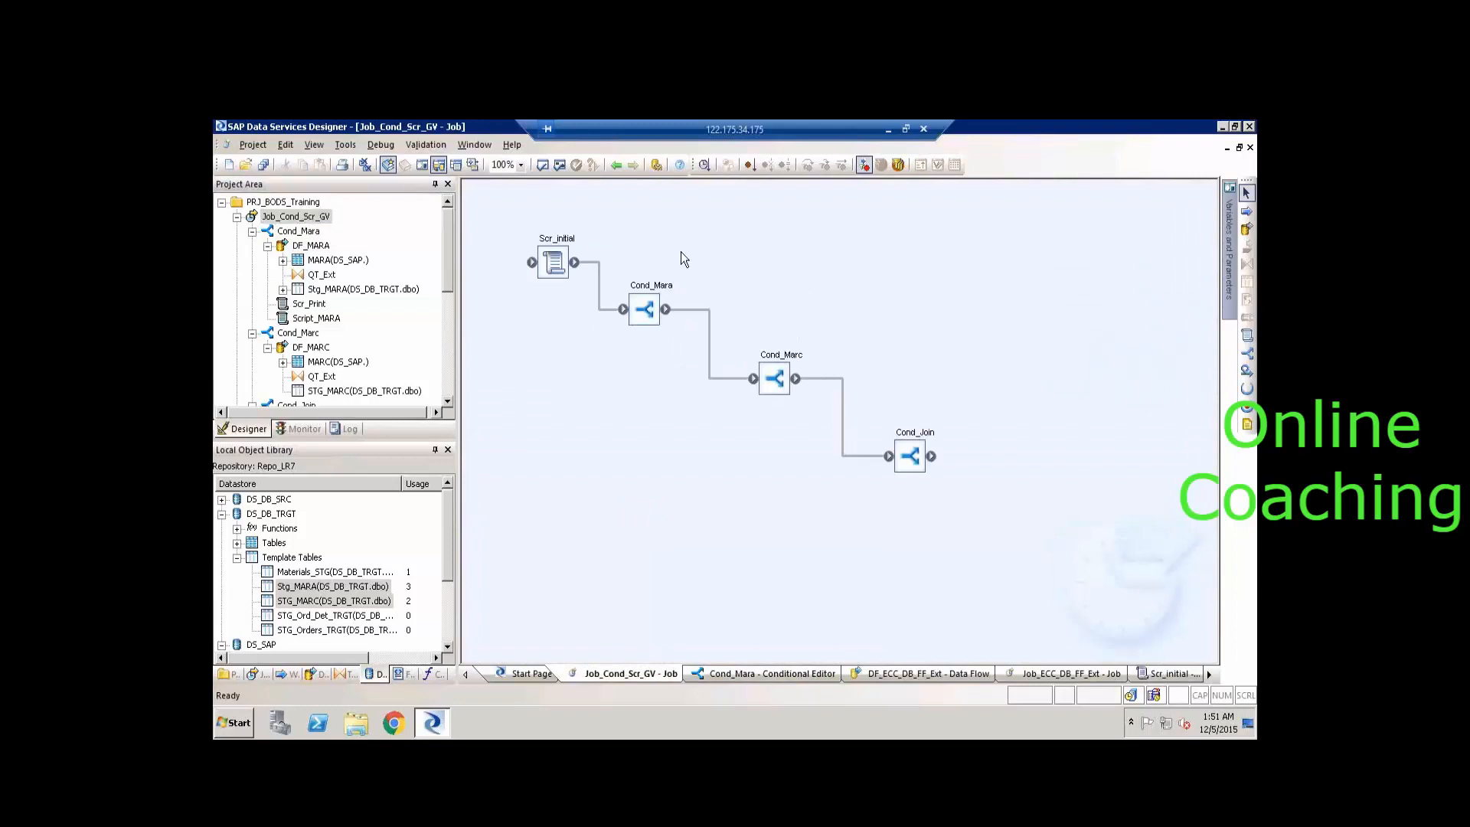
pyautogui.click(653, 310)
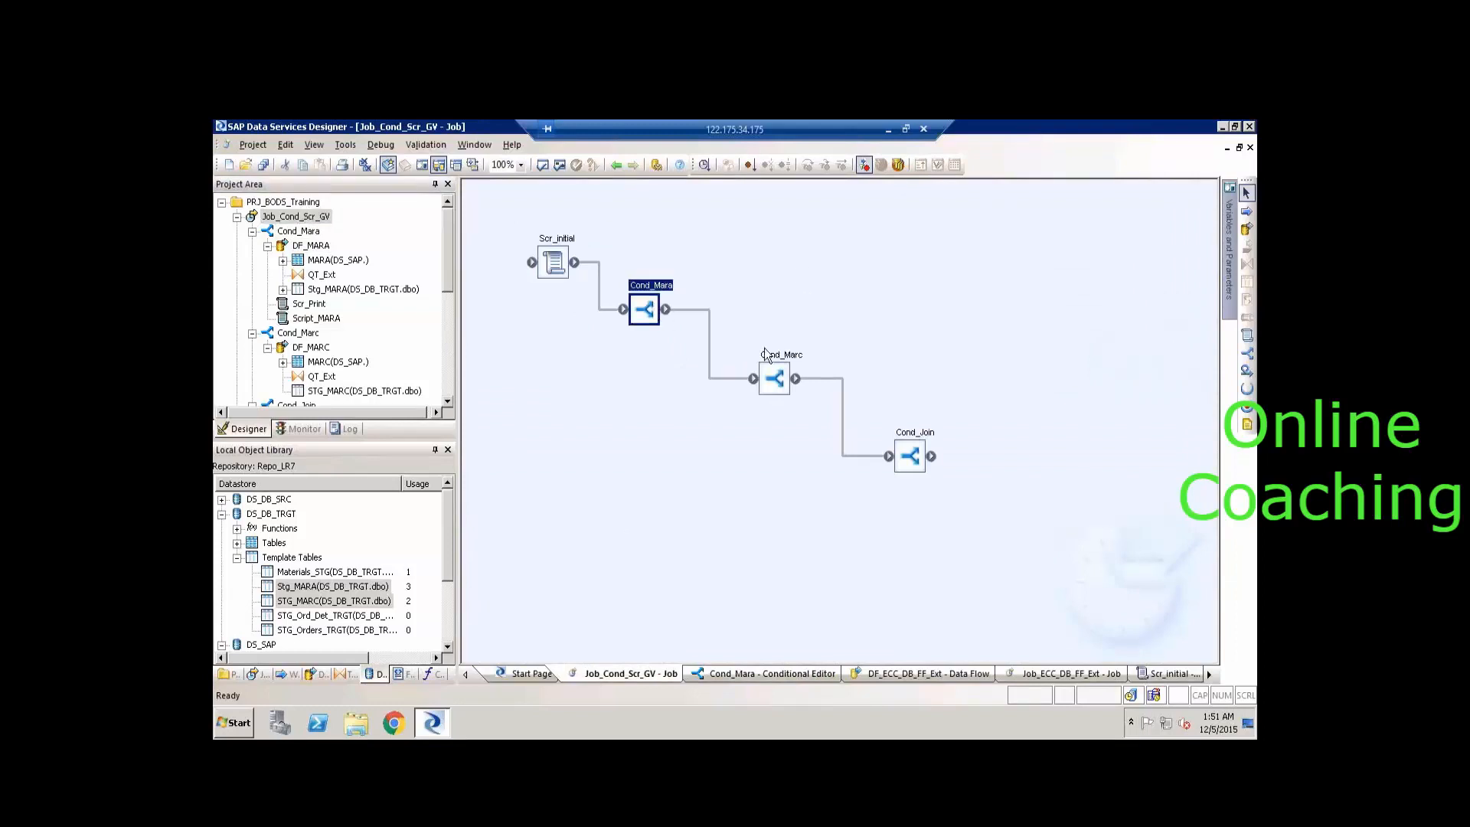
pyautogui.click(775, 380)
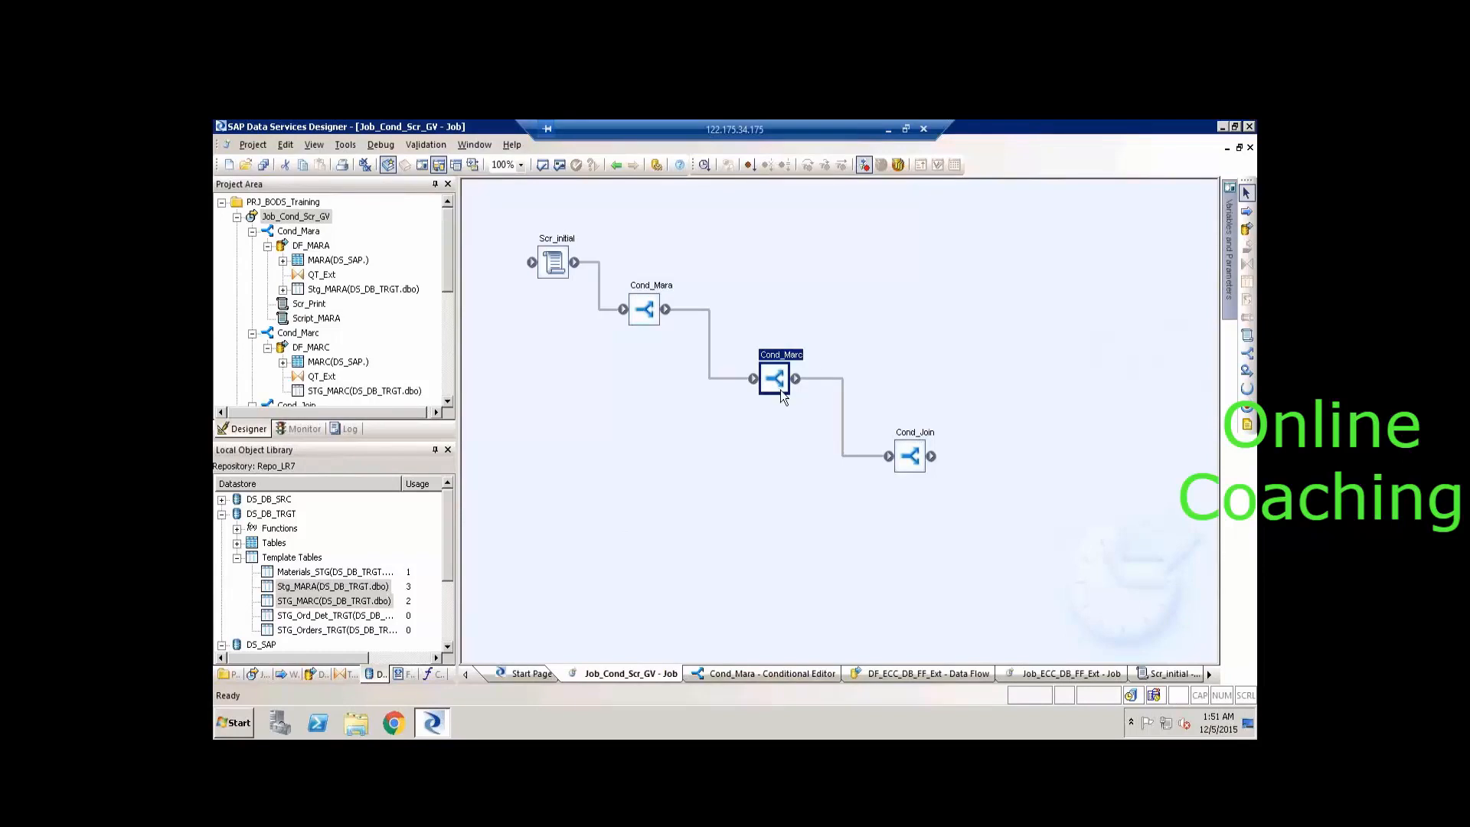
pyautogui.click(915, 463)
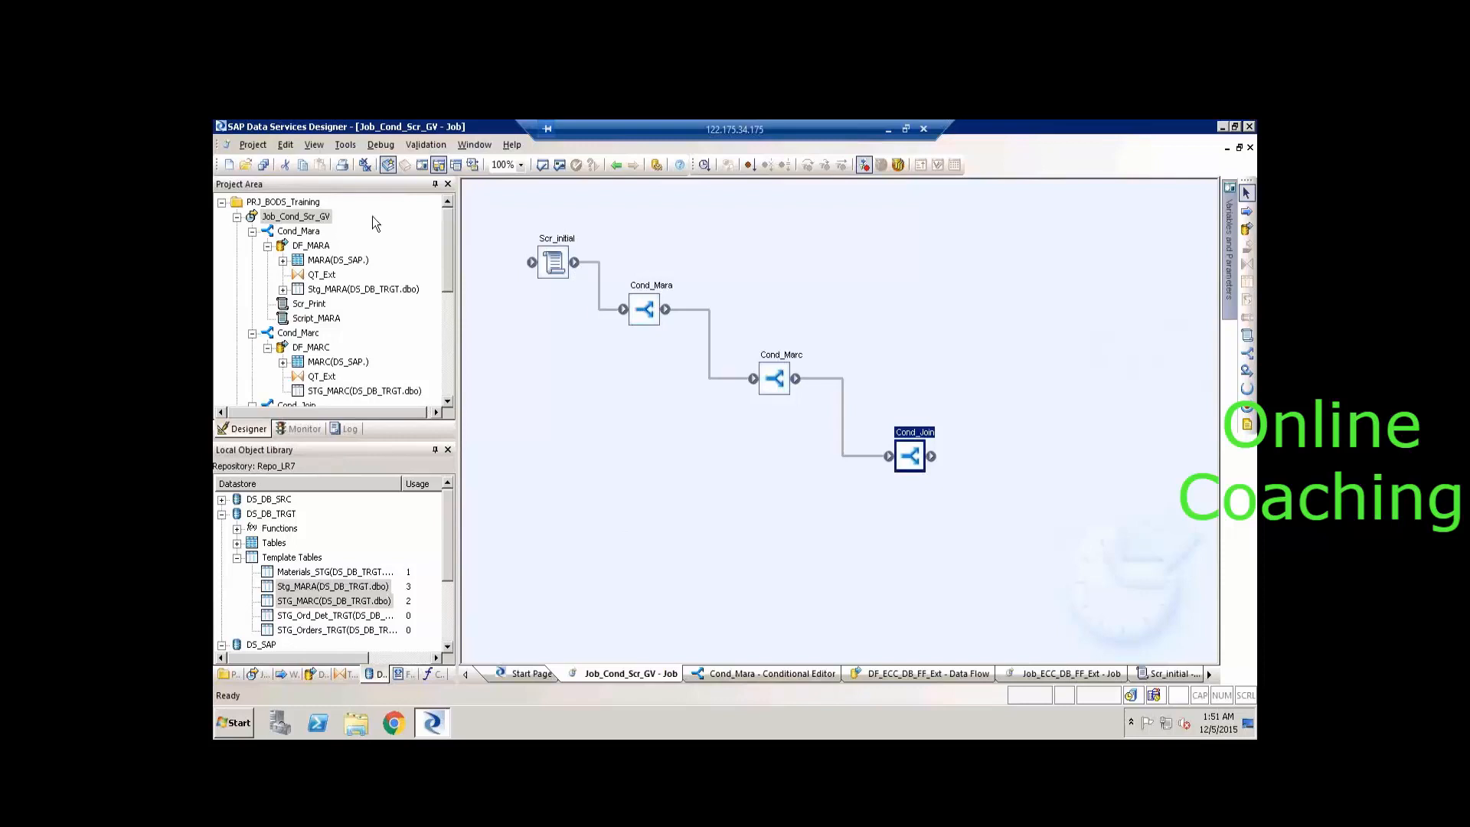
pyautogui.rightClick(306, 218)
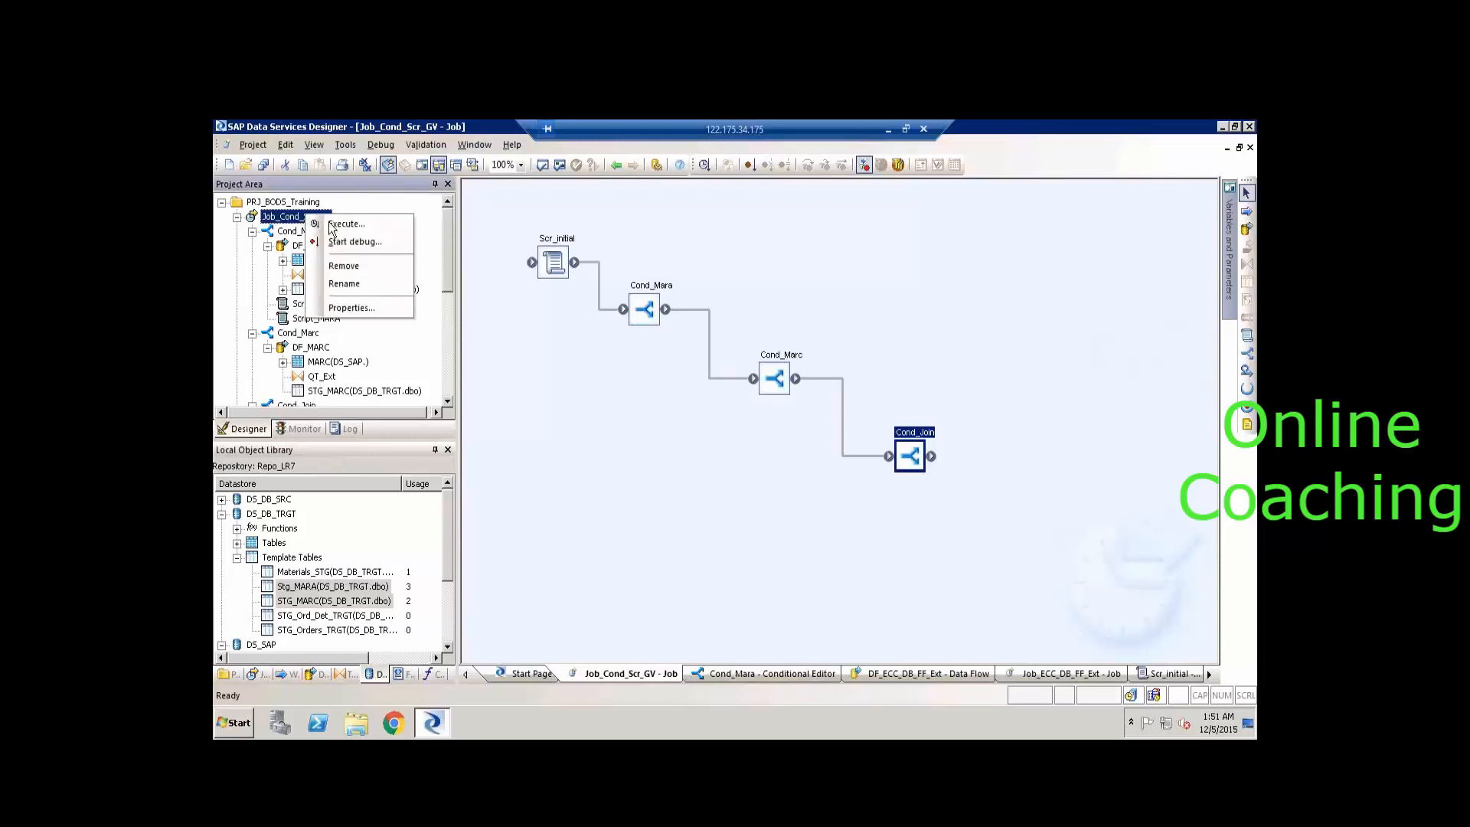
pyautogui.click(337, 224)
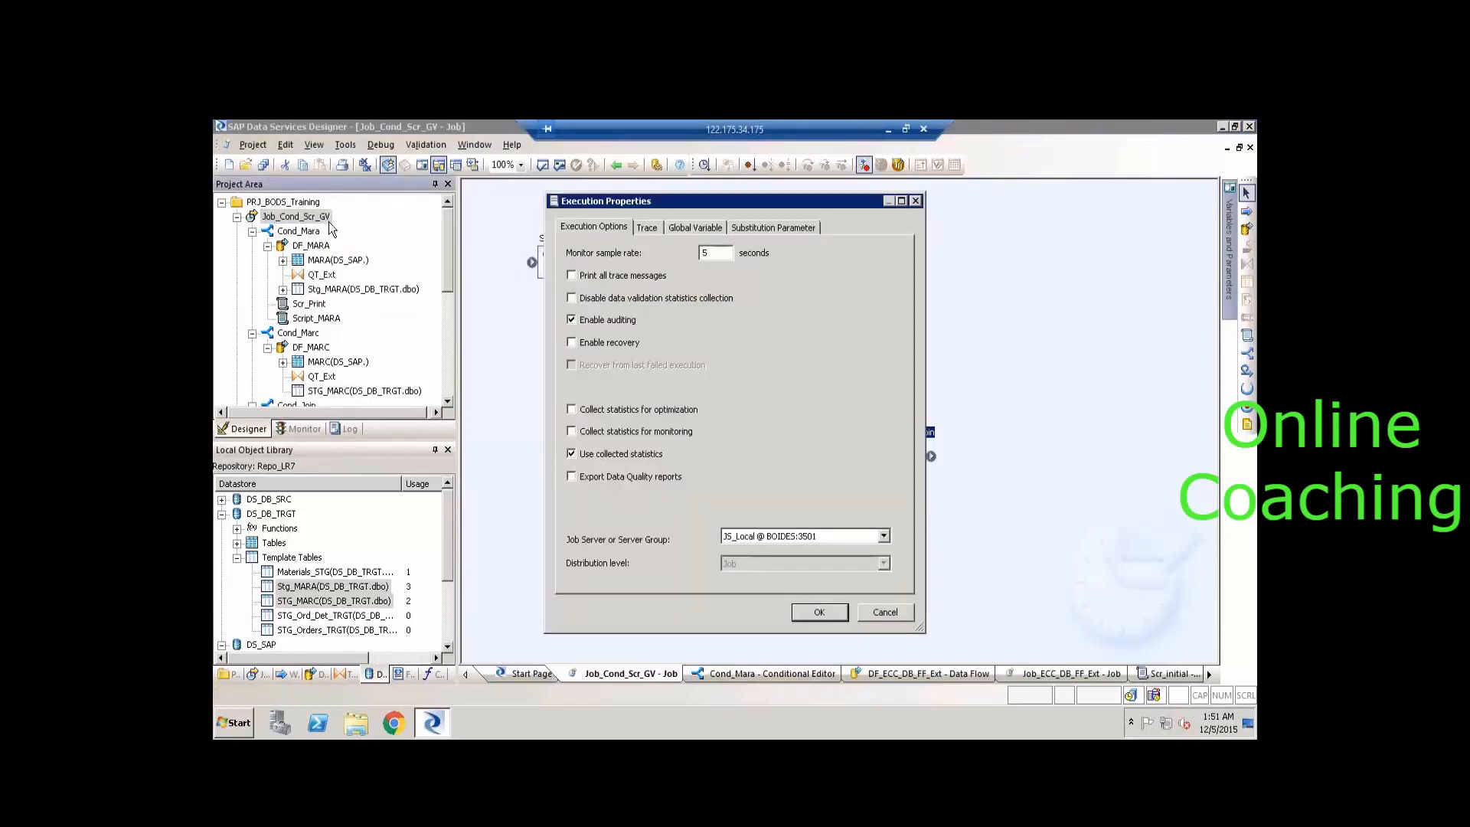
pyautogui.click(886, 612)
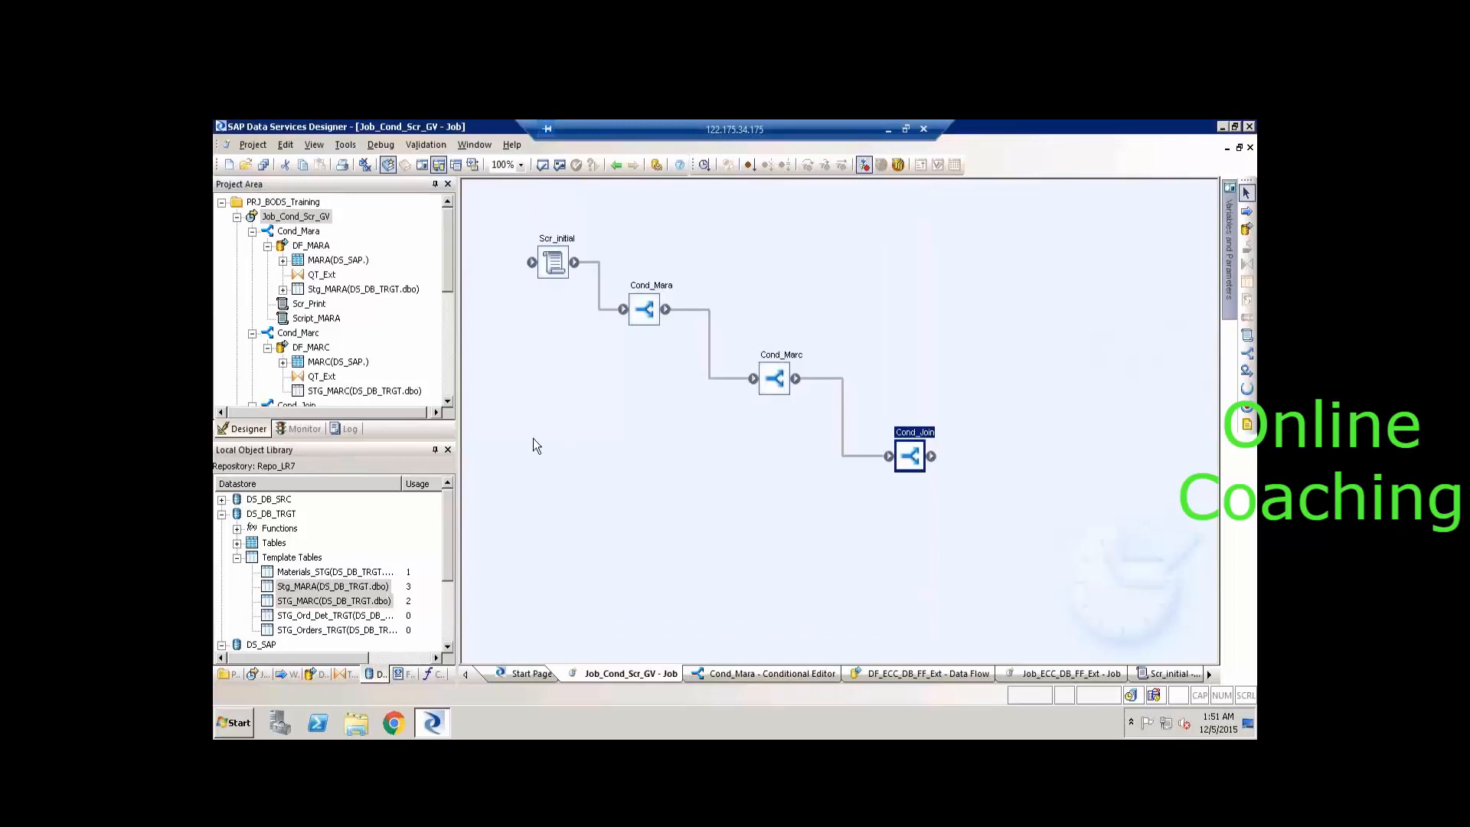
# Set $GV_MARC and $GV_Join to 'N' in the Scr_initial script and return to the Job_Cond_Scr_GV level.
pyautogui.doubleClick(555, 243)
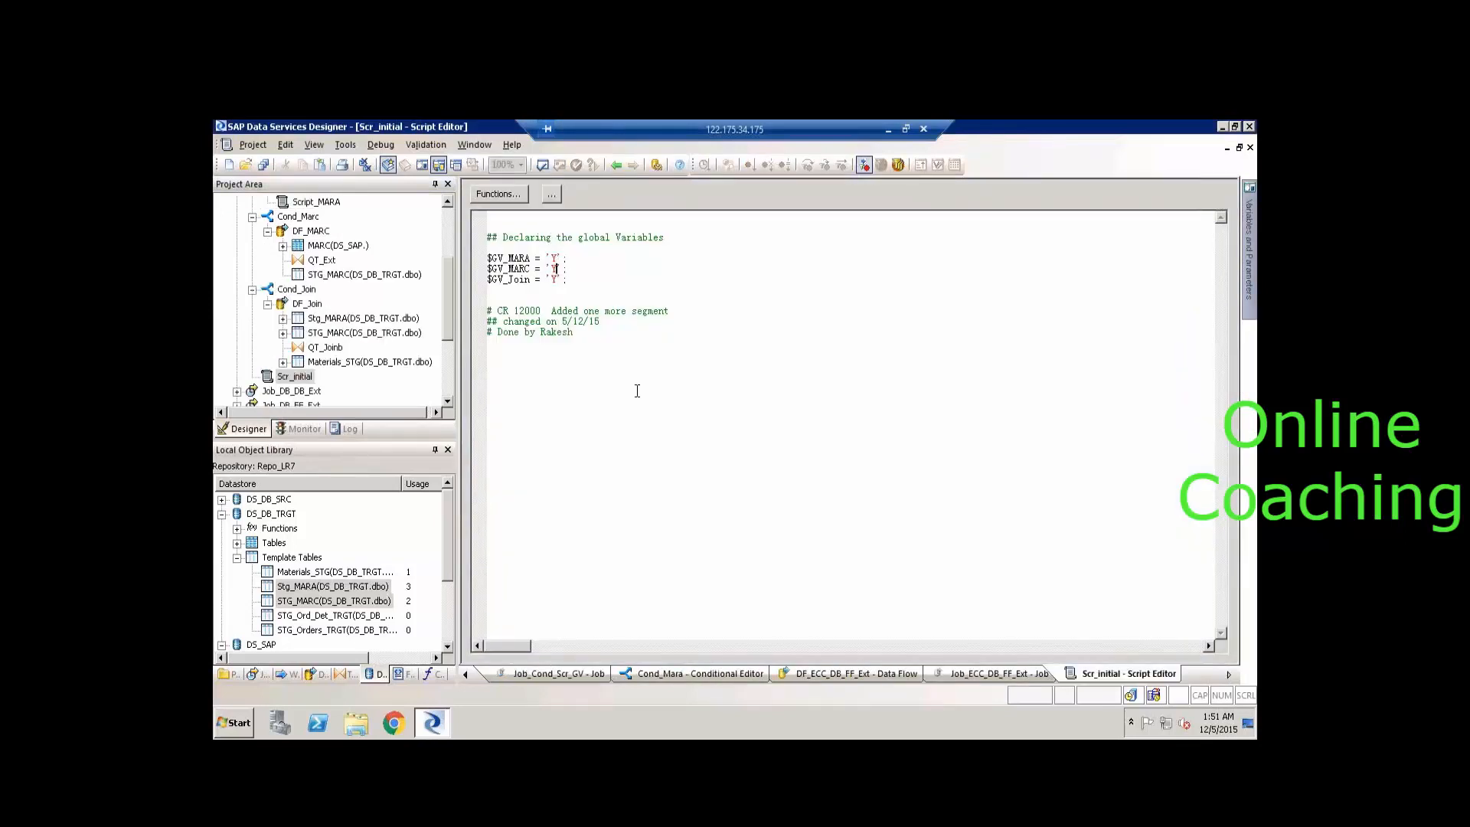
pyautogui.press('BackSpace')
pyautogui.write('N')
pyautogui.press('BackSpace')
pyautogui.write('N')
pyautogui.click(617, 167)
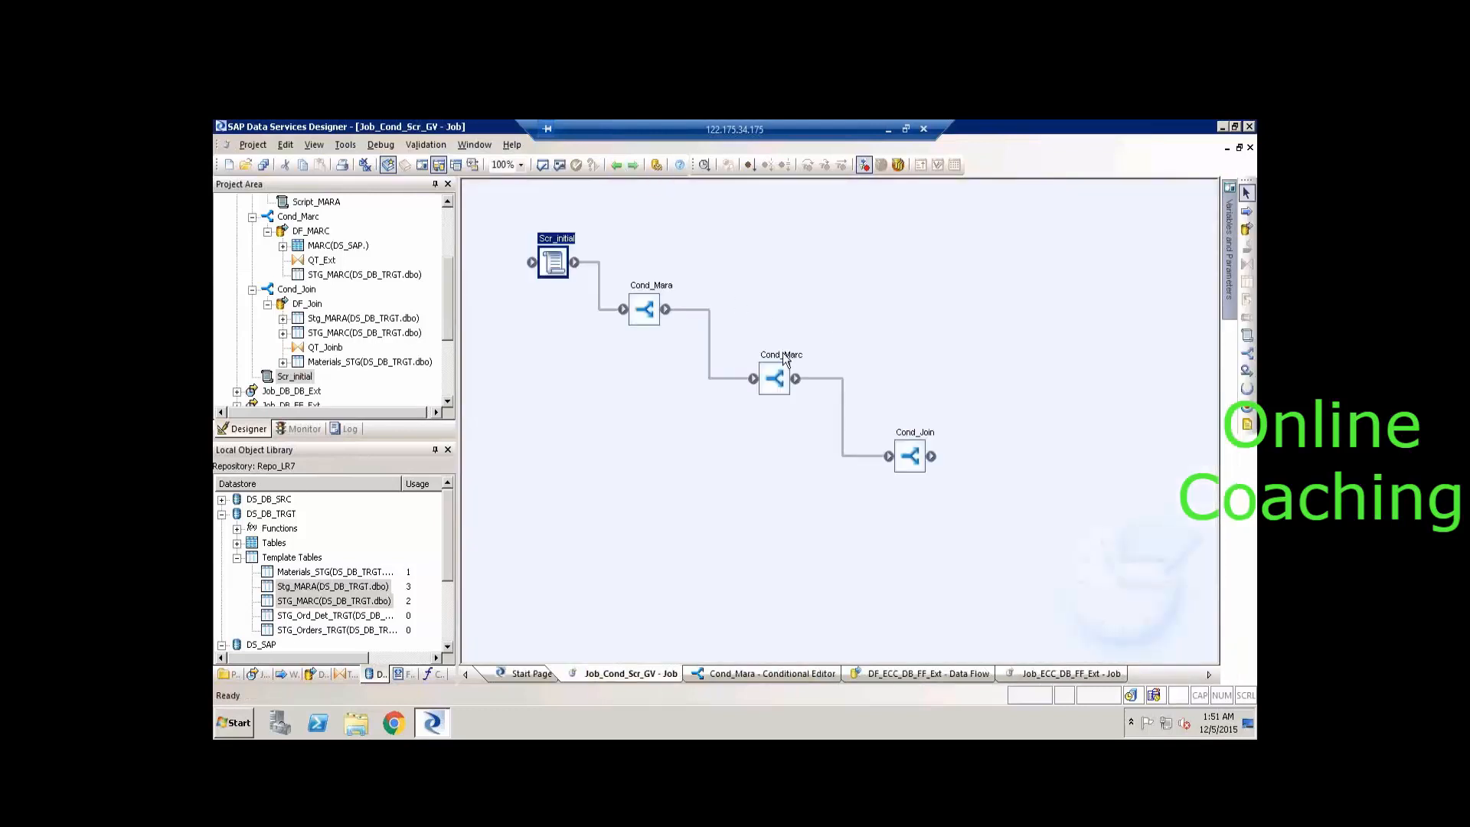
# Check the condition in Cond_Marc, then execute Job_Cond_Scr_GV from the project tree.
pyautogui.doubleClick(785, 360)
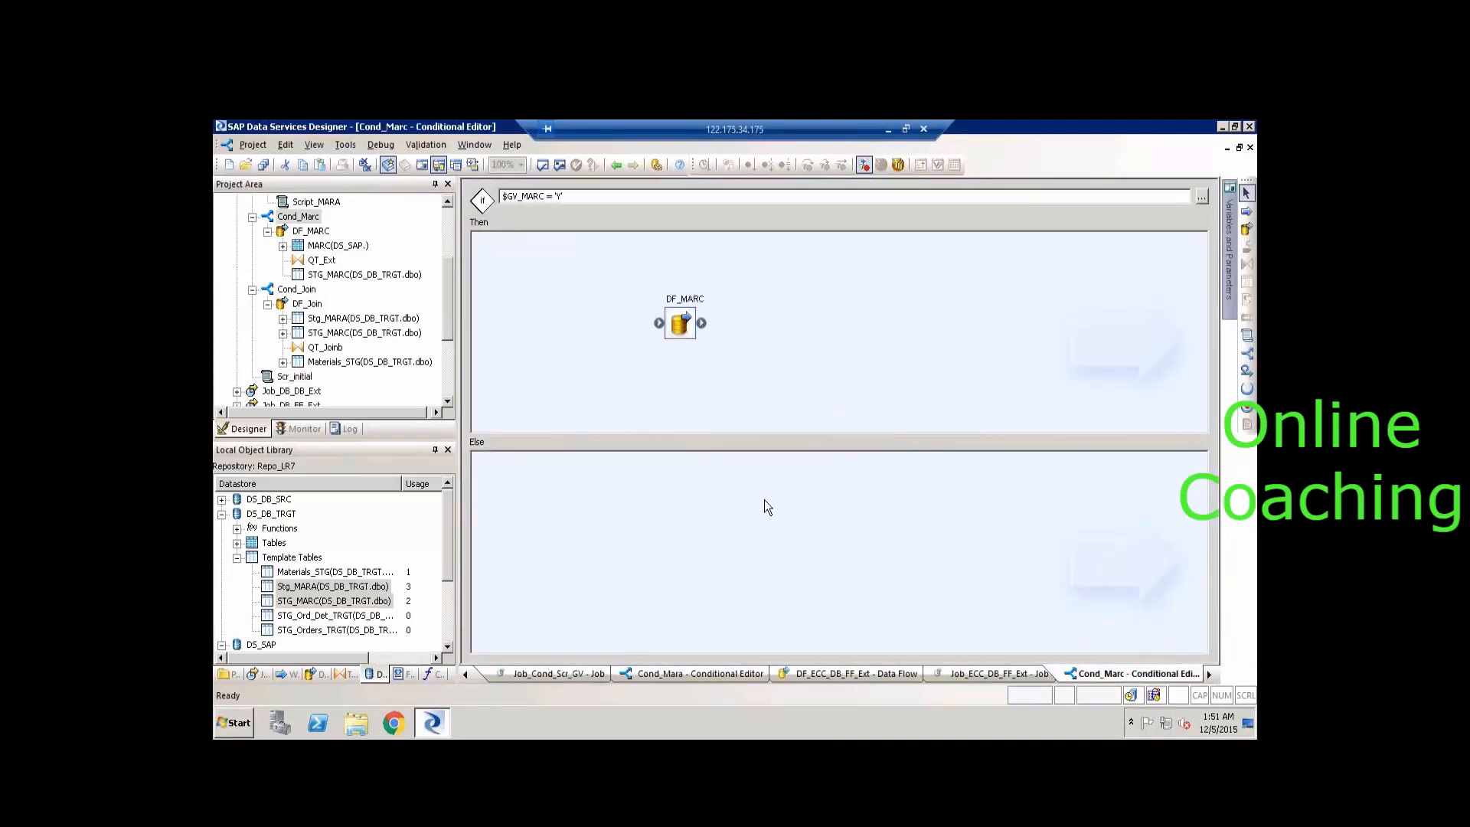
pyautogui.click(617, 166)
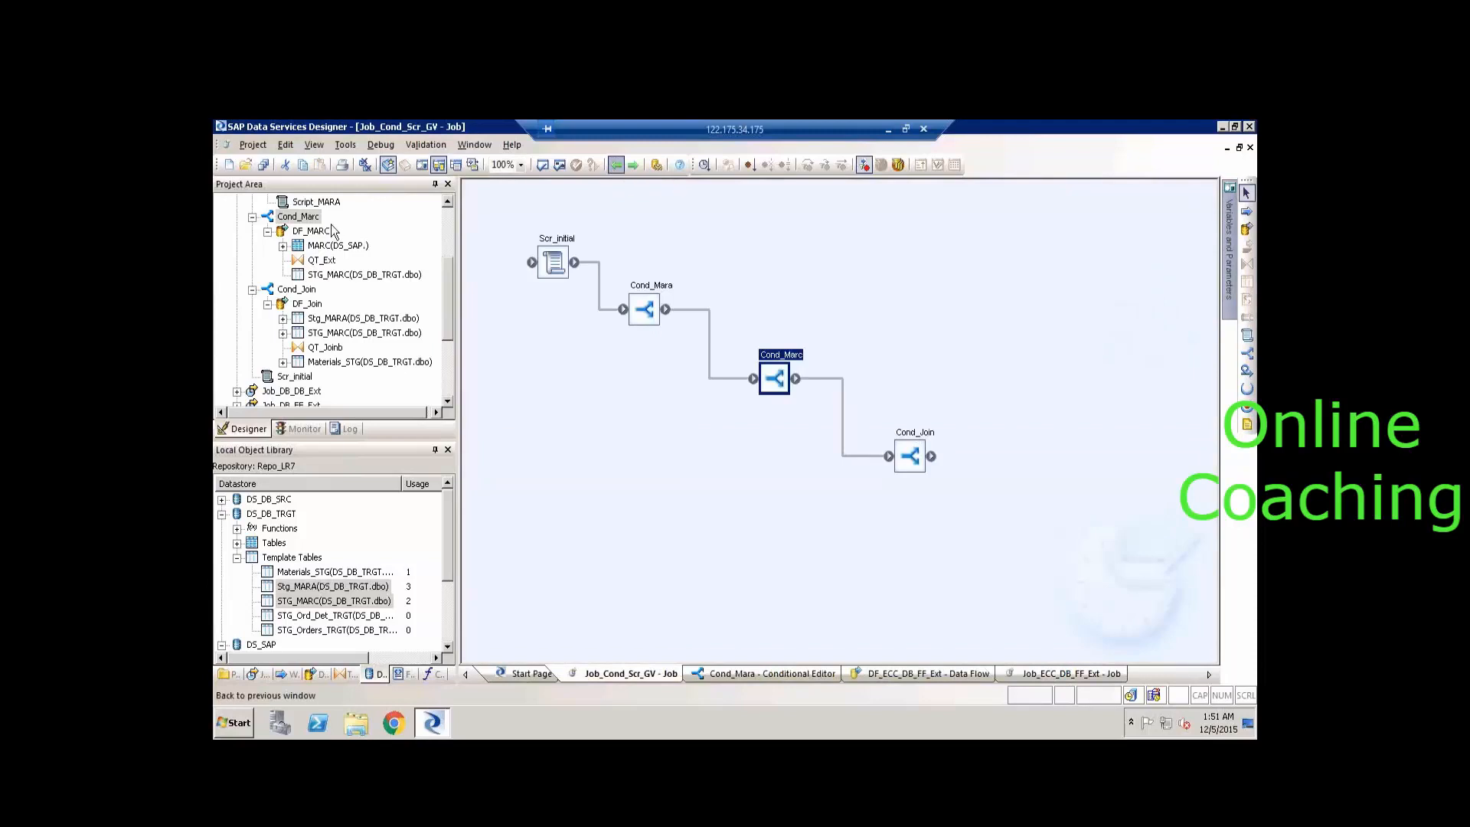
pyautogui.click(449, 219)
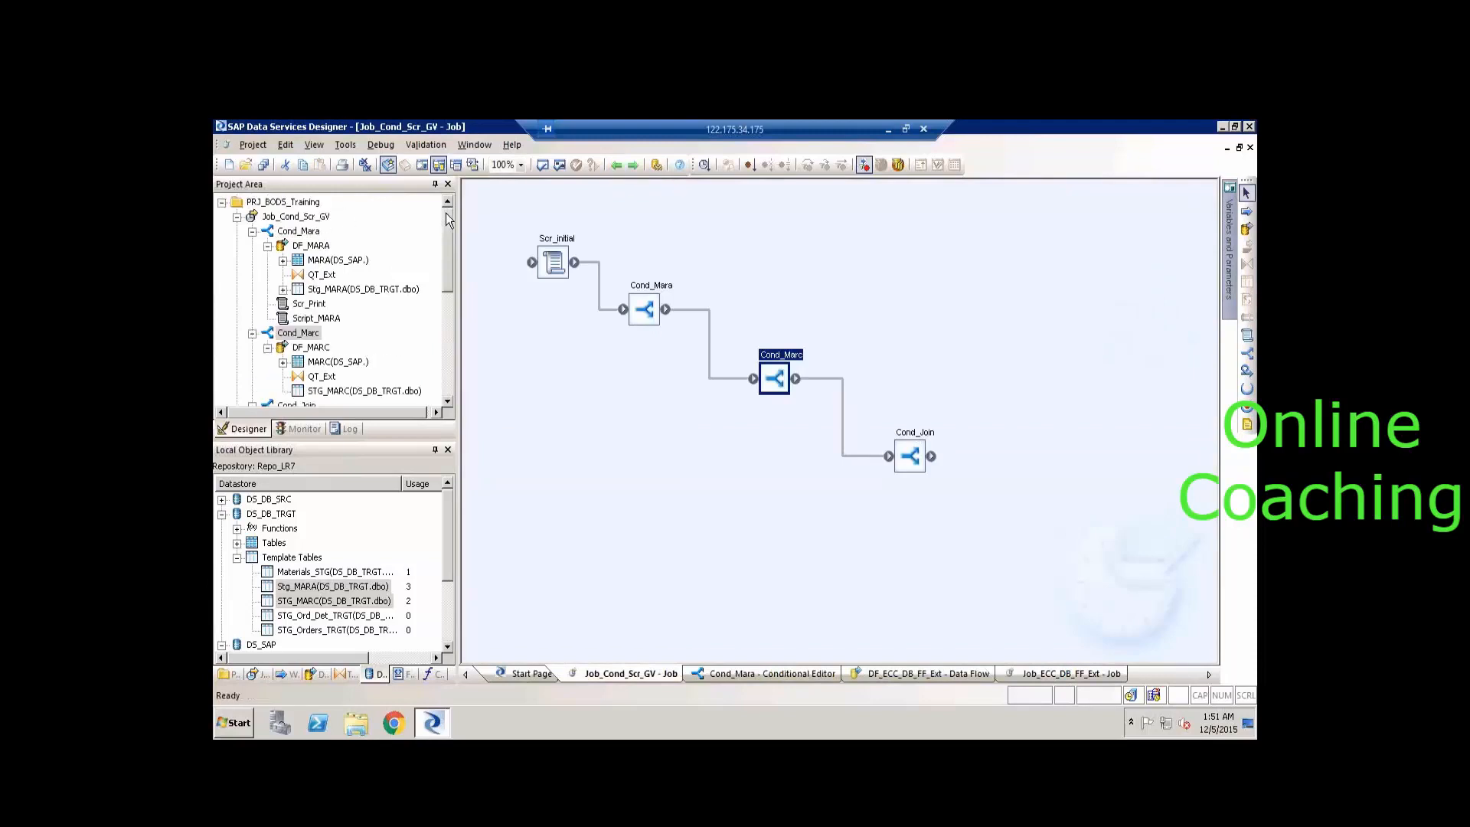
pyautogui.rightClick(312, 218)
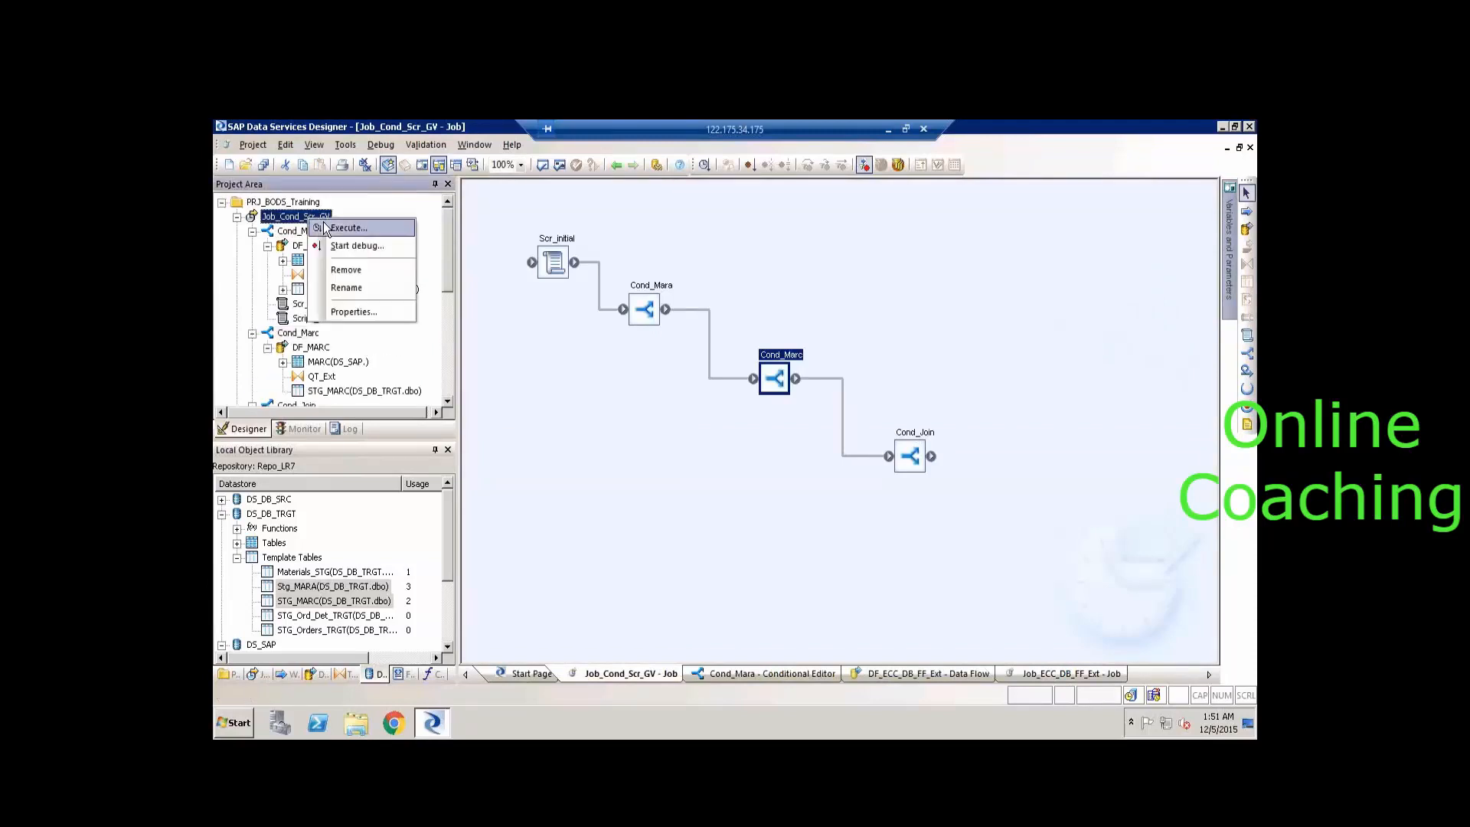
pyautogui.click(324, 229)
pyautogui.press('Return')
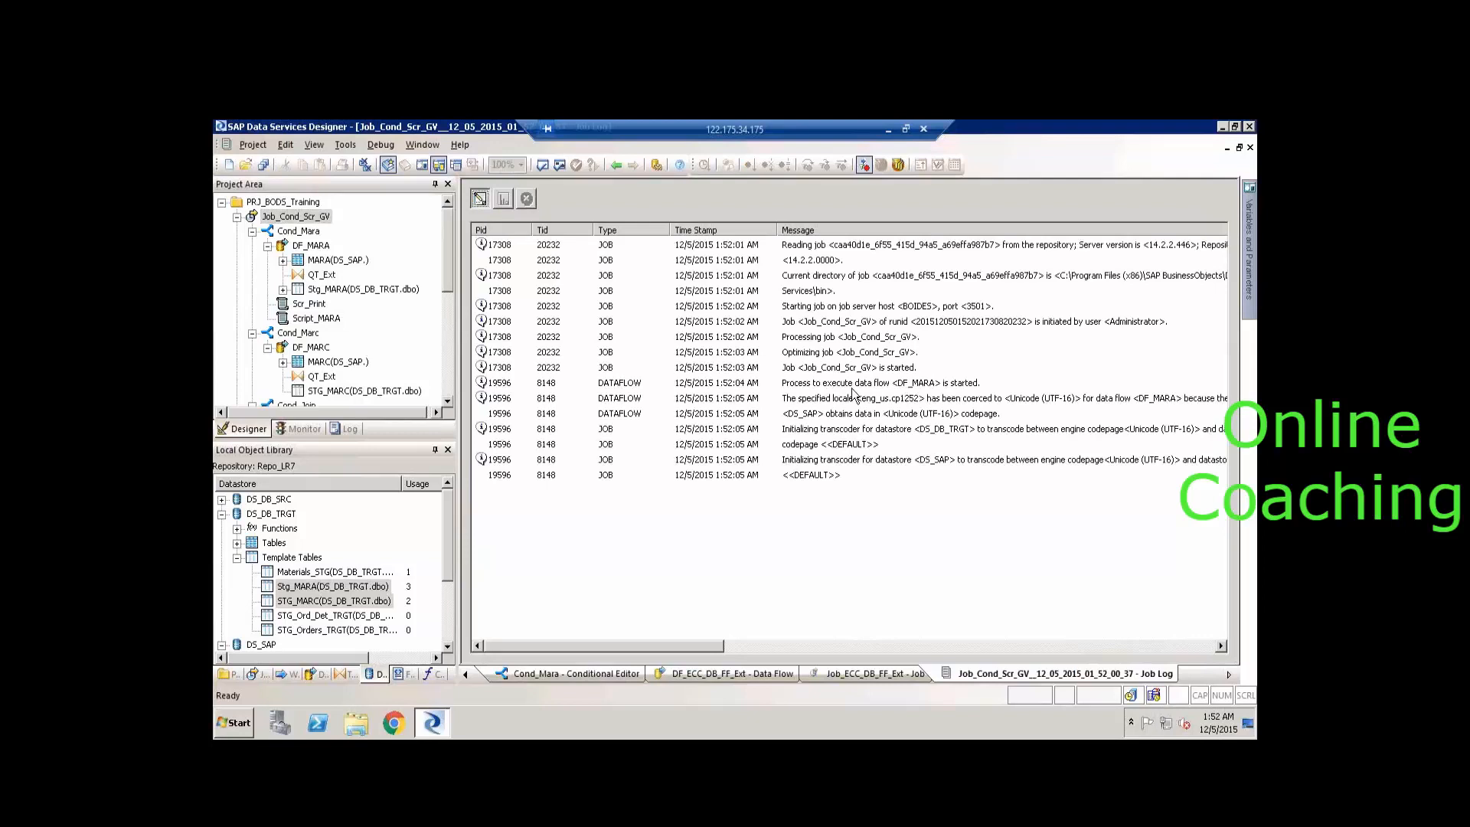
# Examine the job's trace messages for DF_MARA, its monitor row counts, and the closing print and job status entries.
pyautogui.click(852, 387)
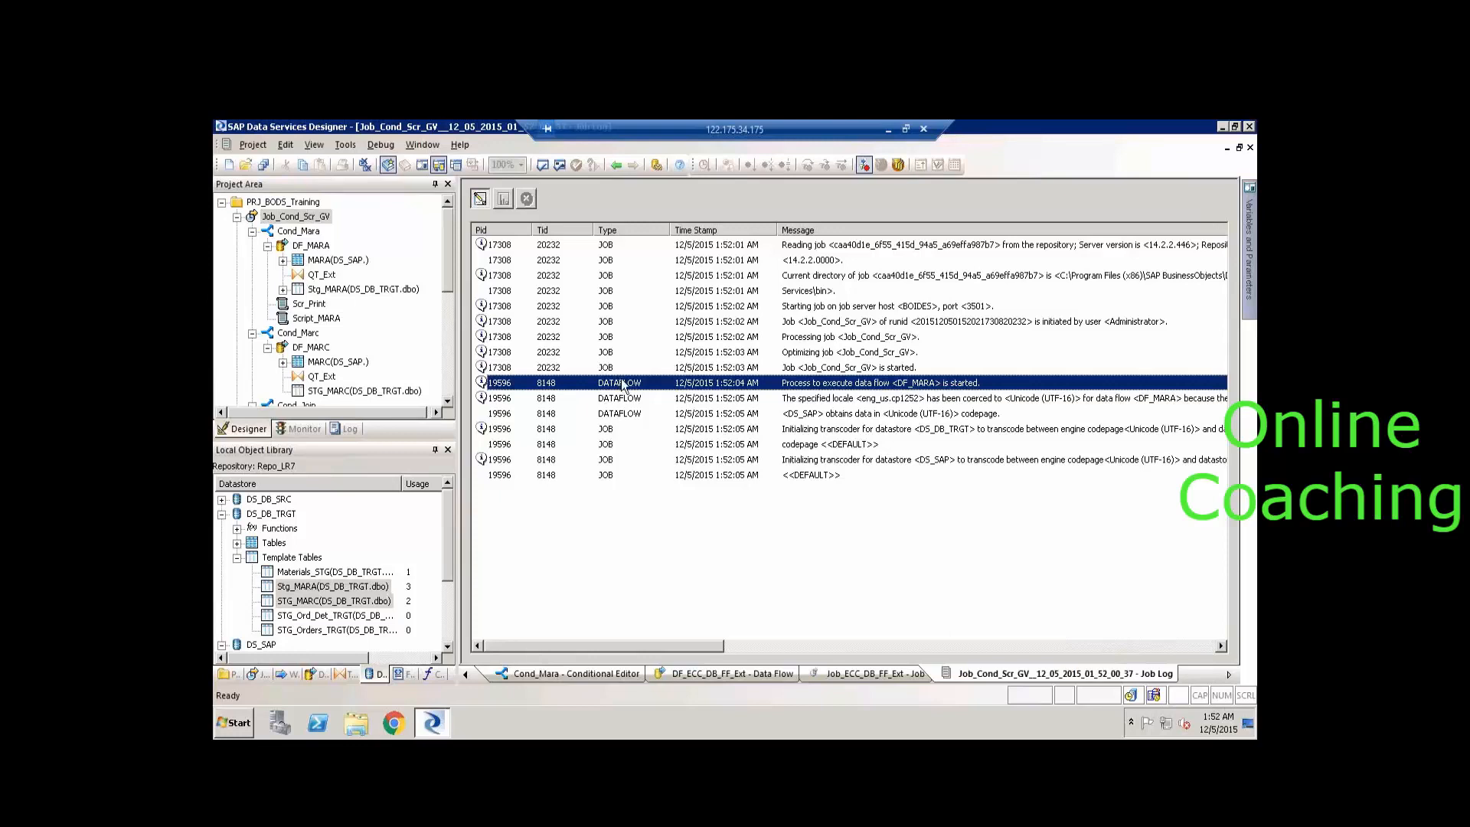
pyautogui.click(945, 459)
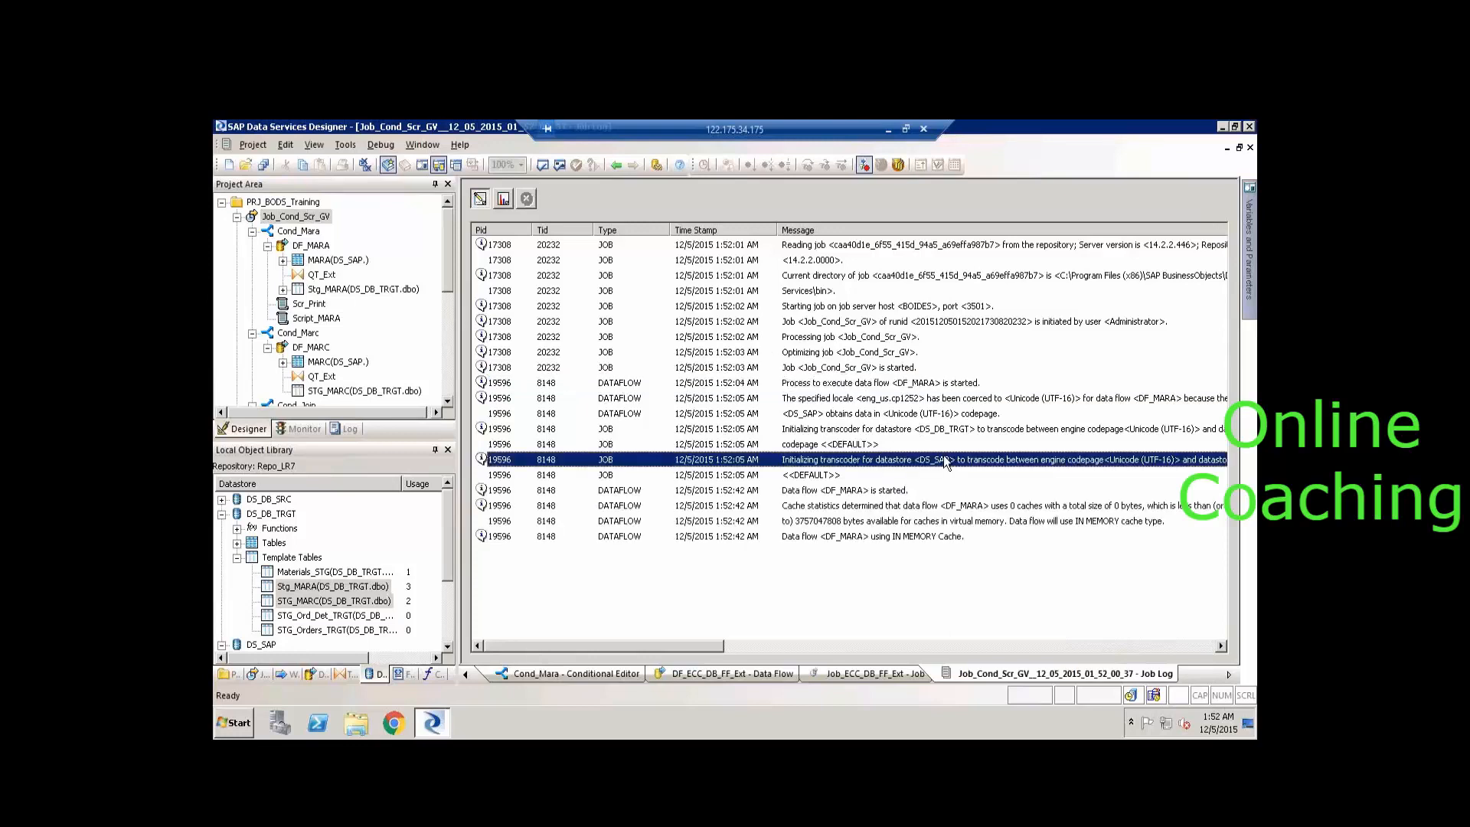
pyautogui.click(503, 201)
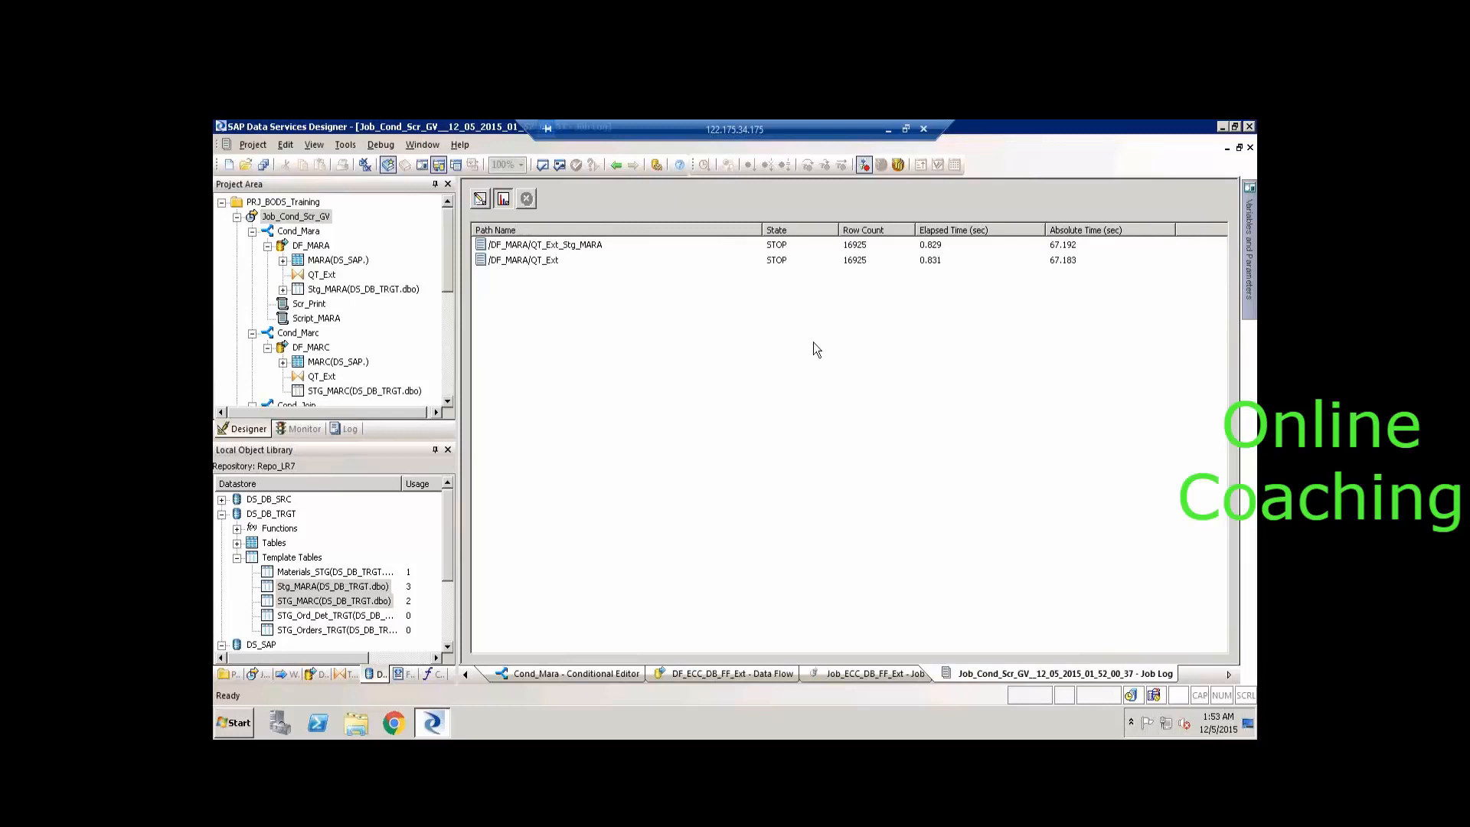
pyautogui.click(858, 250)
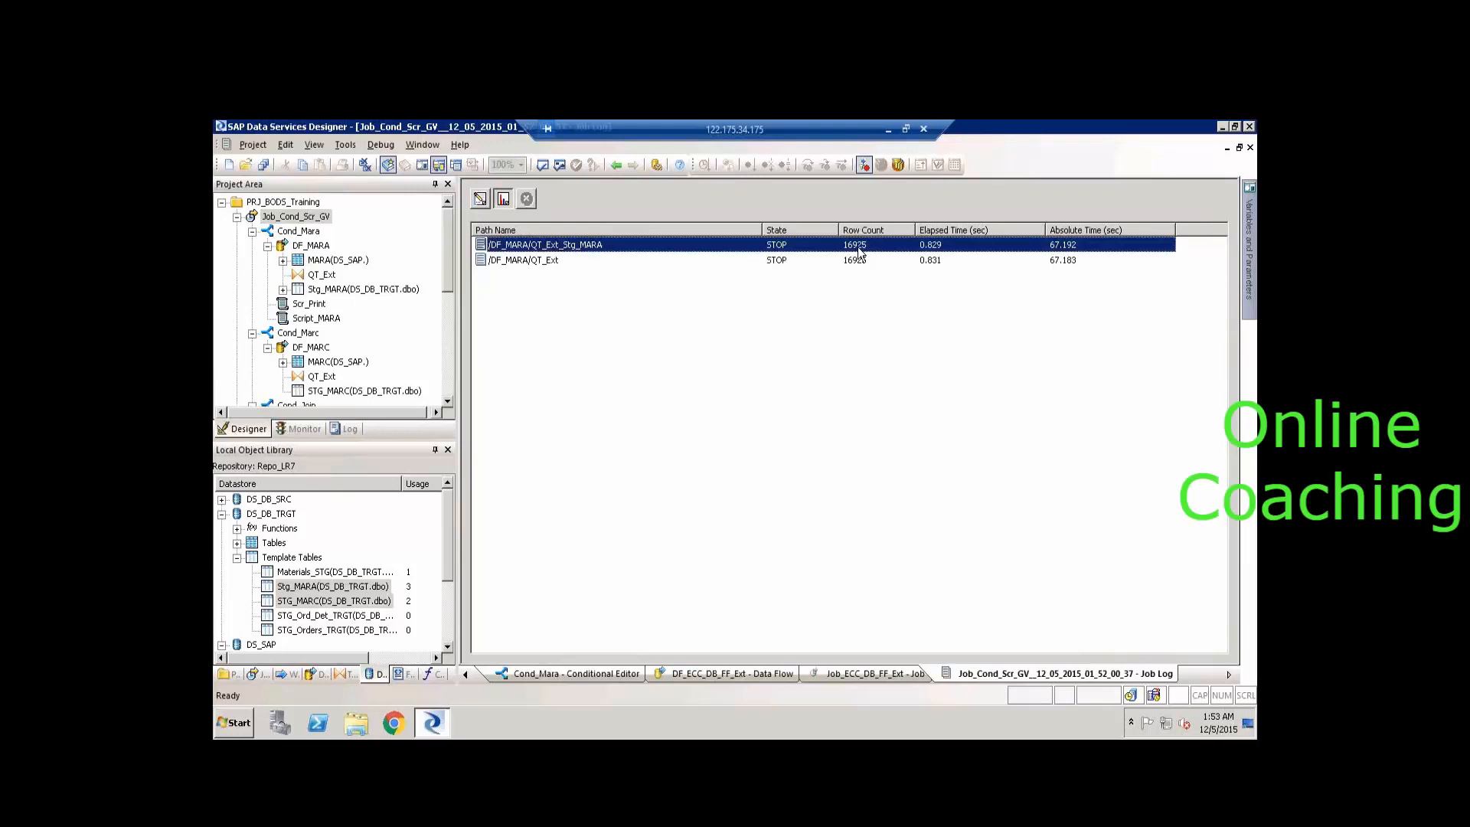
pyautogui.click(480, 200)
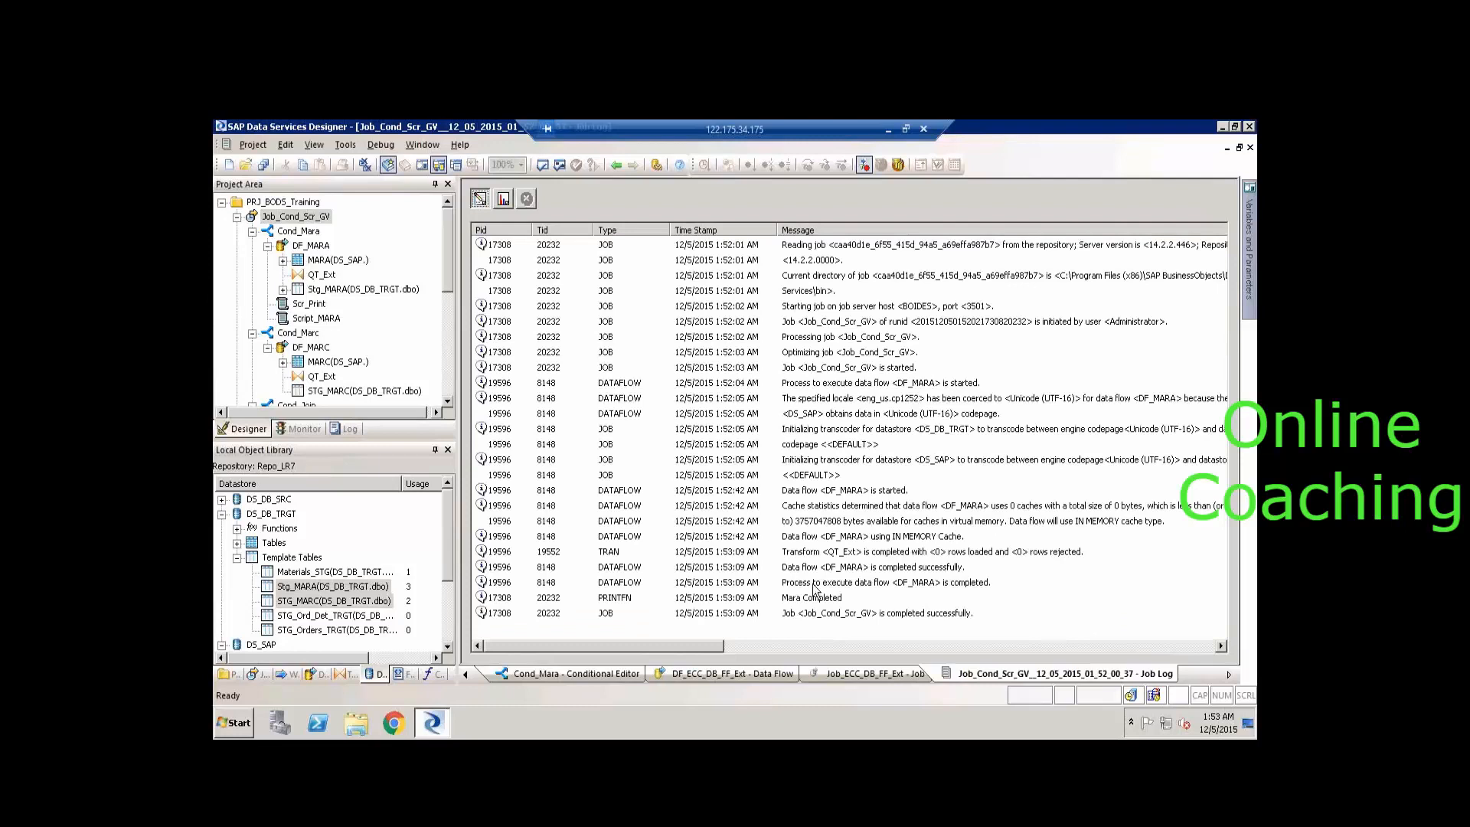
pyautogui.click(817, 601)
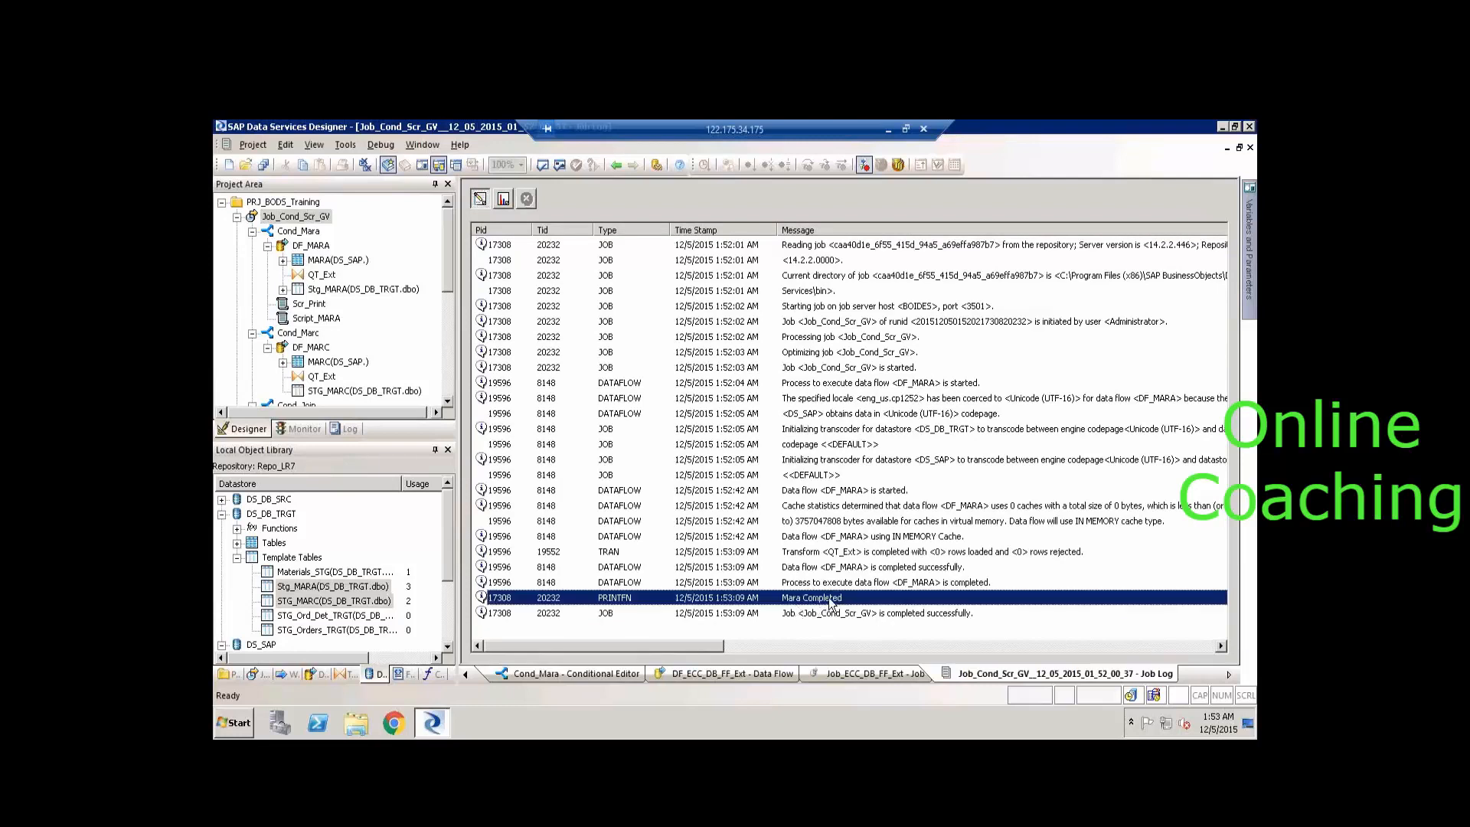
pyautogui.click(871, 614)
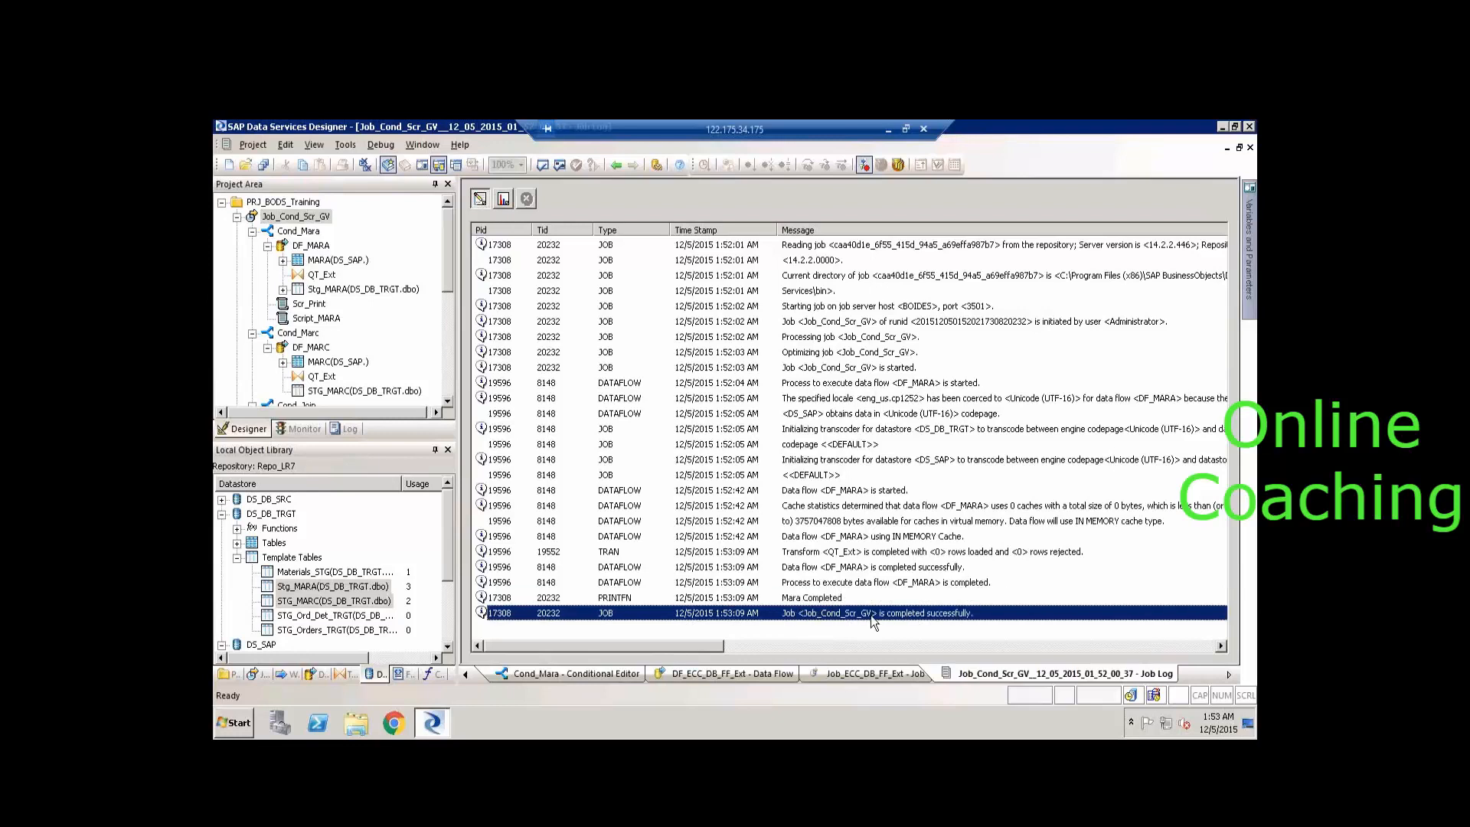
# Set $GV_MARC to 'Y' and $GV_MARA to 'N' in the Scr_initial script.
pyautogui.click(314, 219)
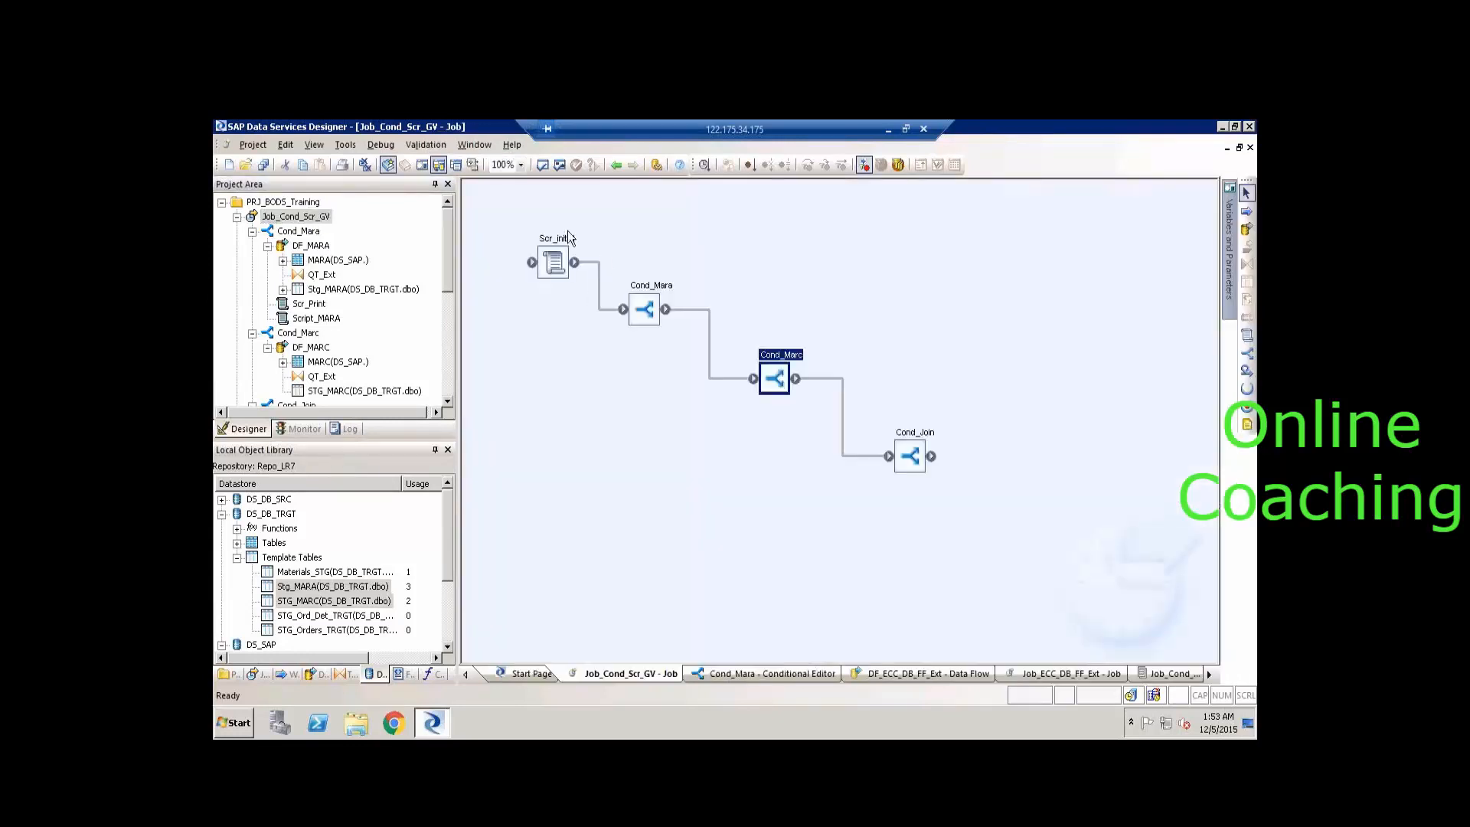
pyautogui.doubleClick(558, 254)
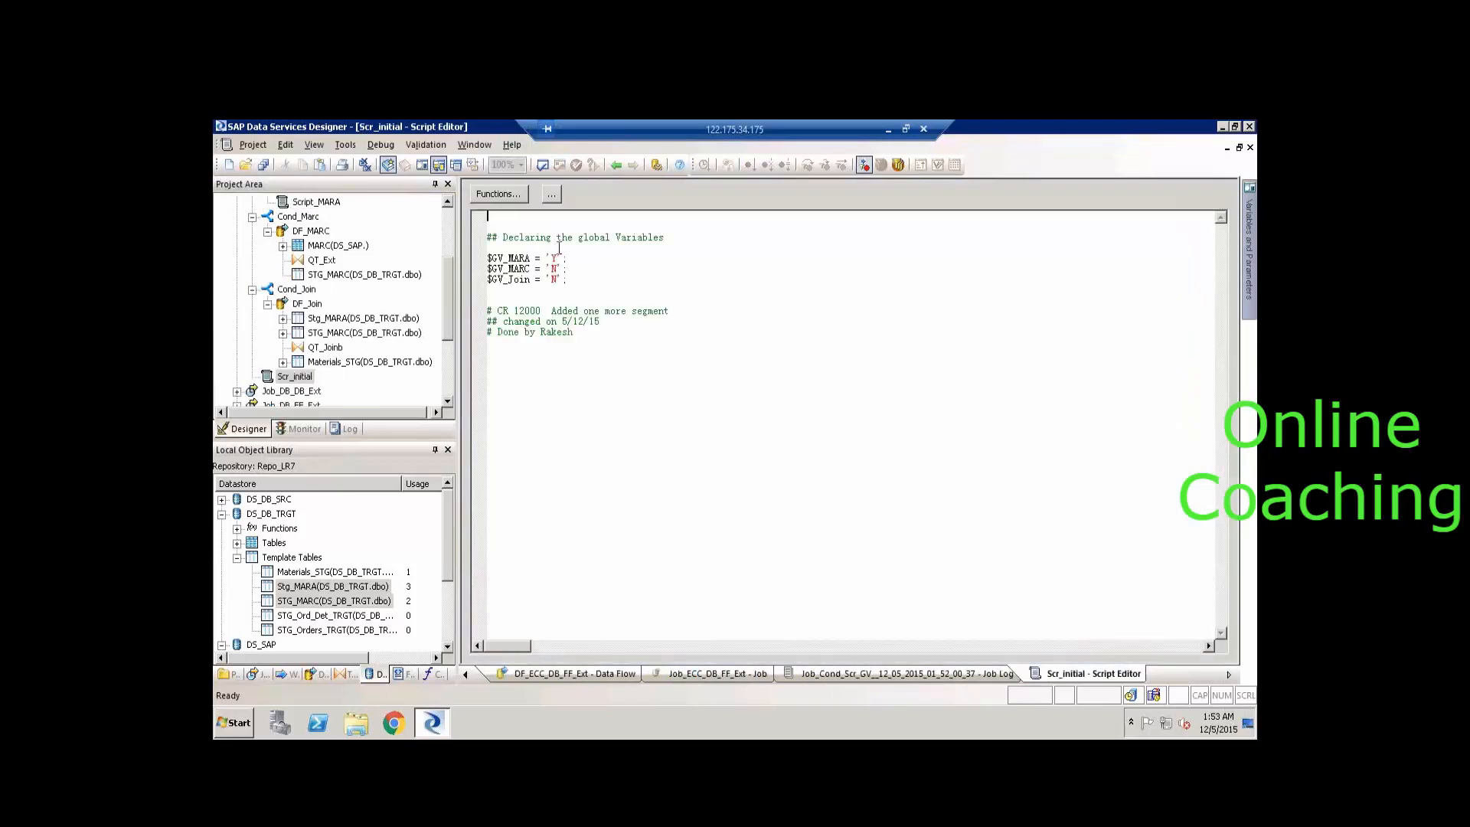
pyautogui.click(556, 269)
pyautogui.press('BackSpace')
pyautogui.write('Y')
pyautogui.press('BackSpace')
pyautogui.write('N')
pyautogui.scroll(3, 449, 220)
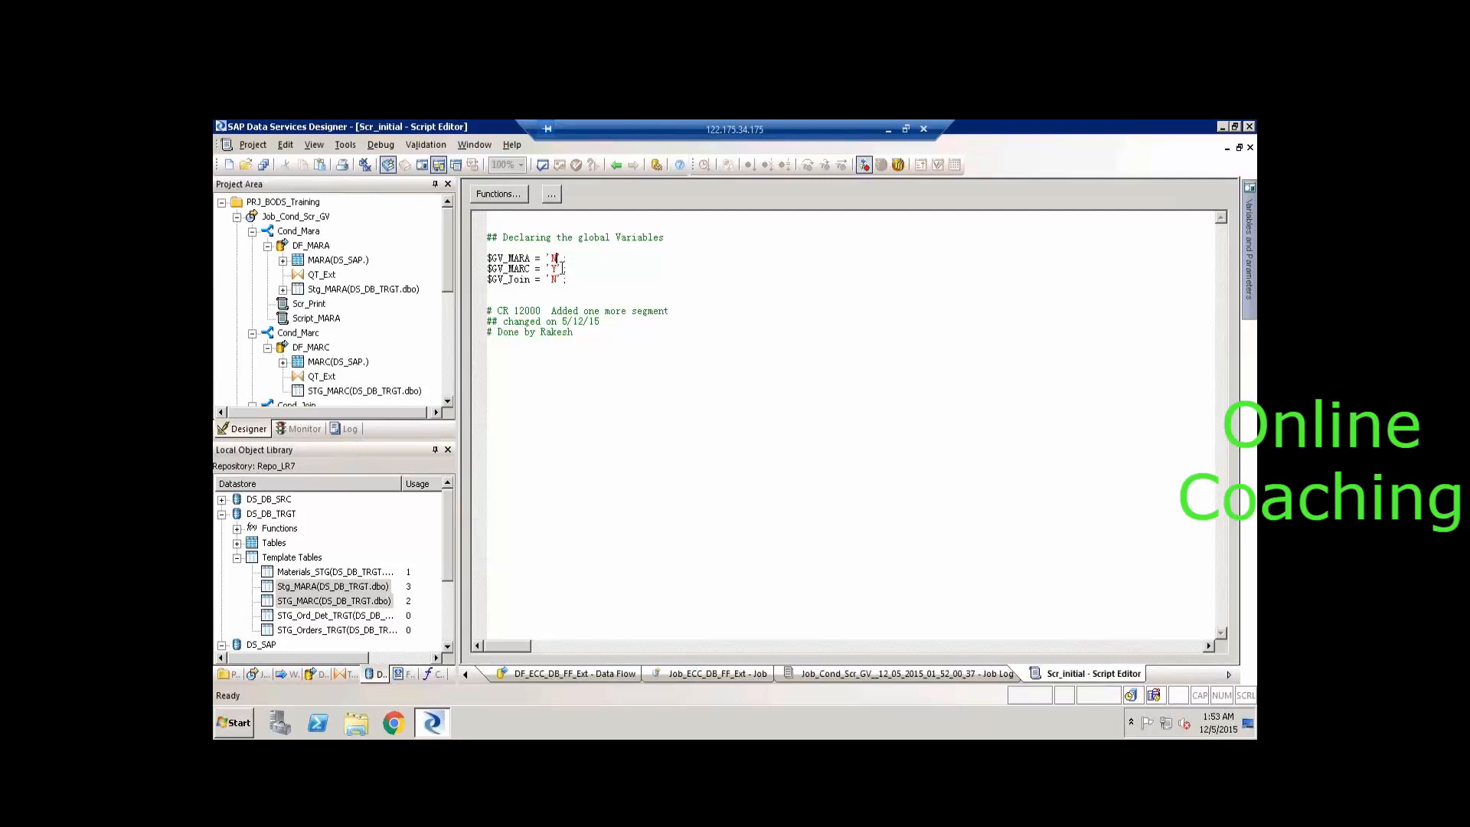
pyautogui.click(562, 269)
# Execute Job_Cond_Scr_GV with only the MARC conditional switched on.
pyautogui.click(317, 217)
pyautogui.rightClick(320, 230)
pyautogui.click(339, 232)
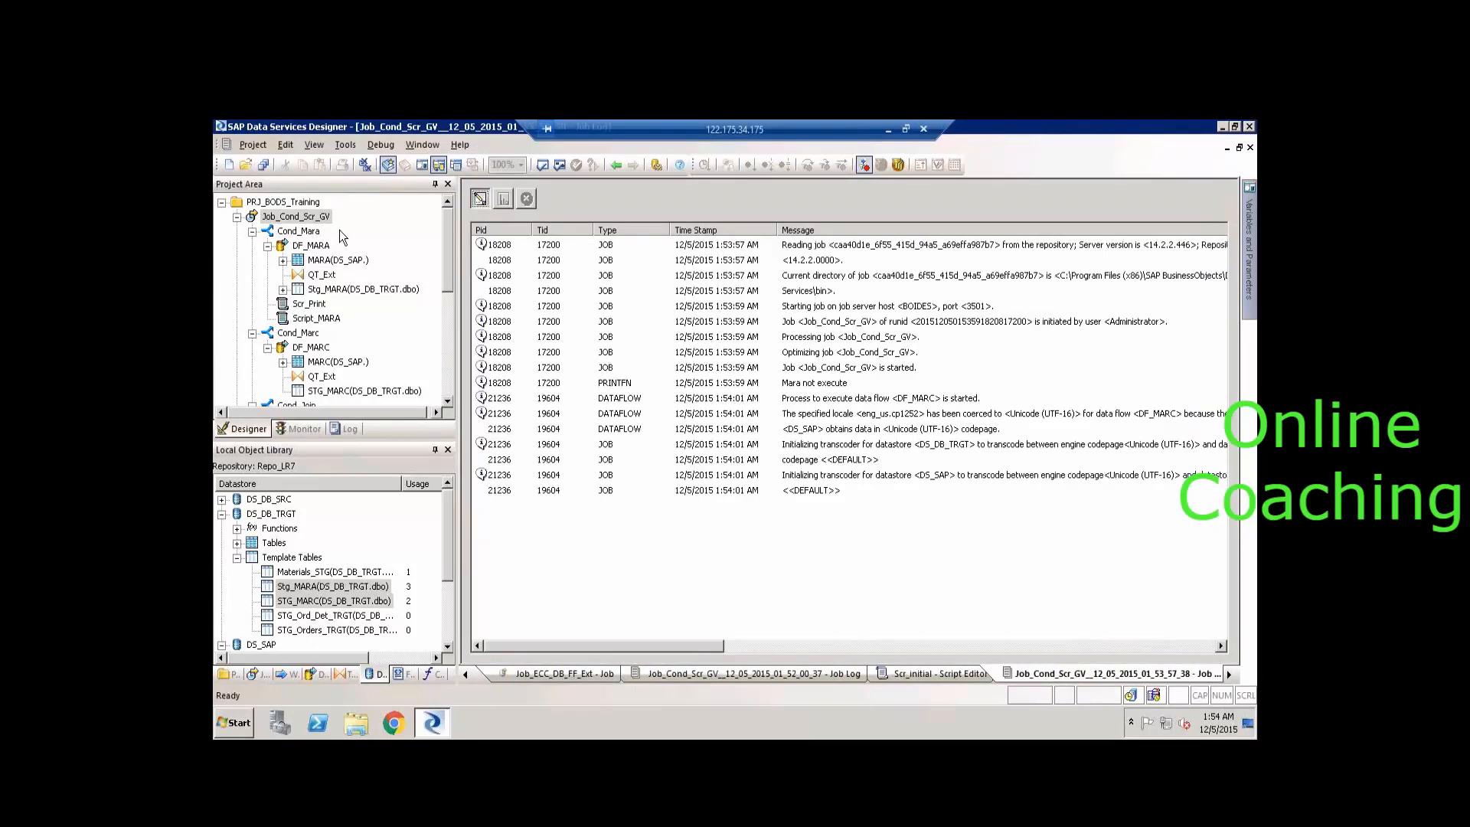
# Examine the trace messages for the MARA print and DF_MARC, and check the monitor row counts of DF_MARC.
pyautogui.click(811, 387)
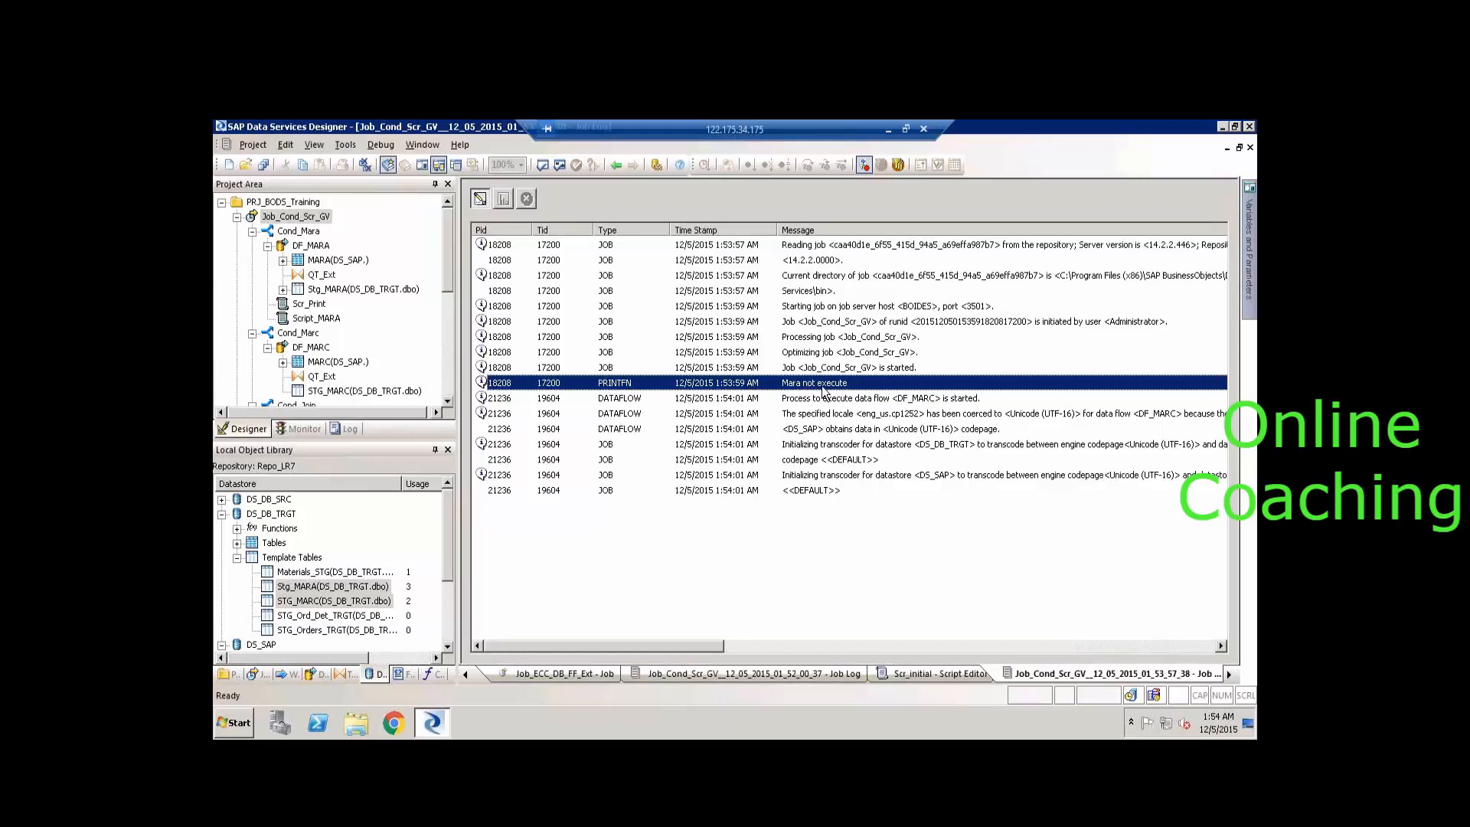
pyautogui.click(925, 402)
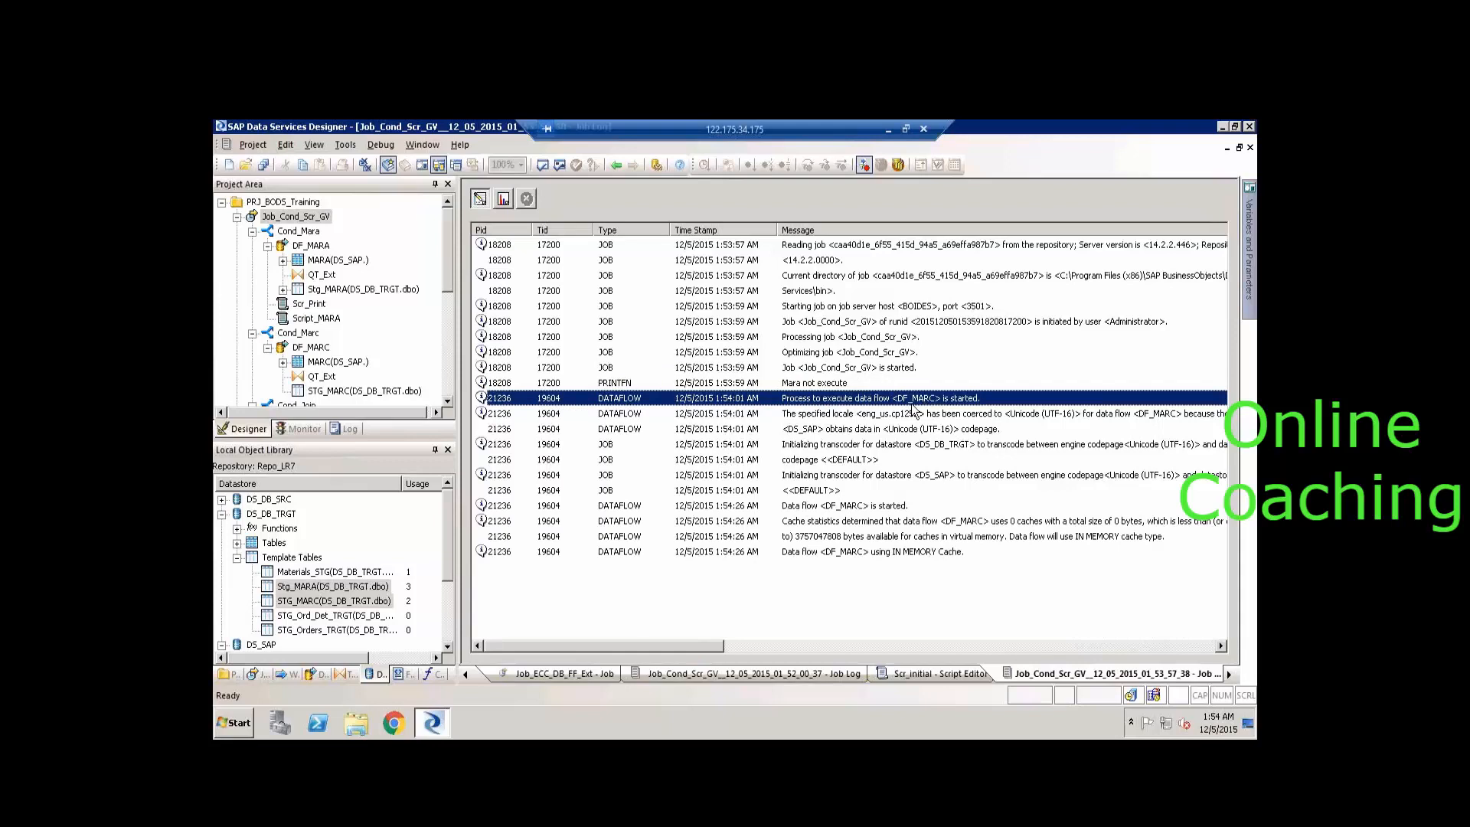
pyautogui.click(838, 550)
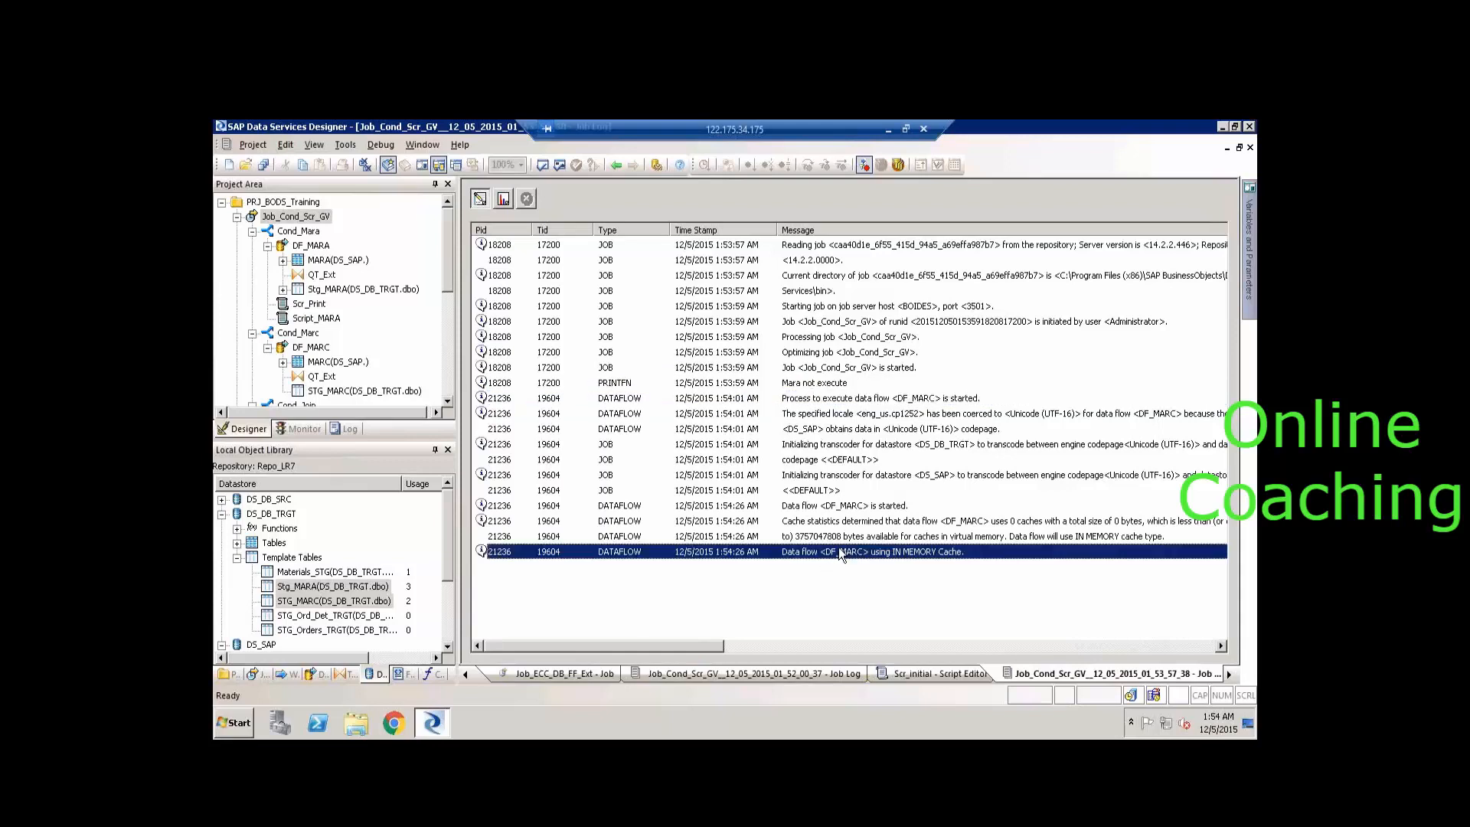
pyautogui.click(503, 199)
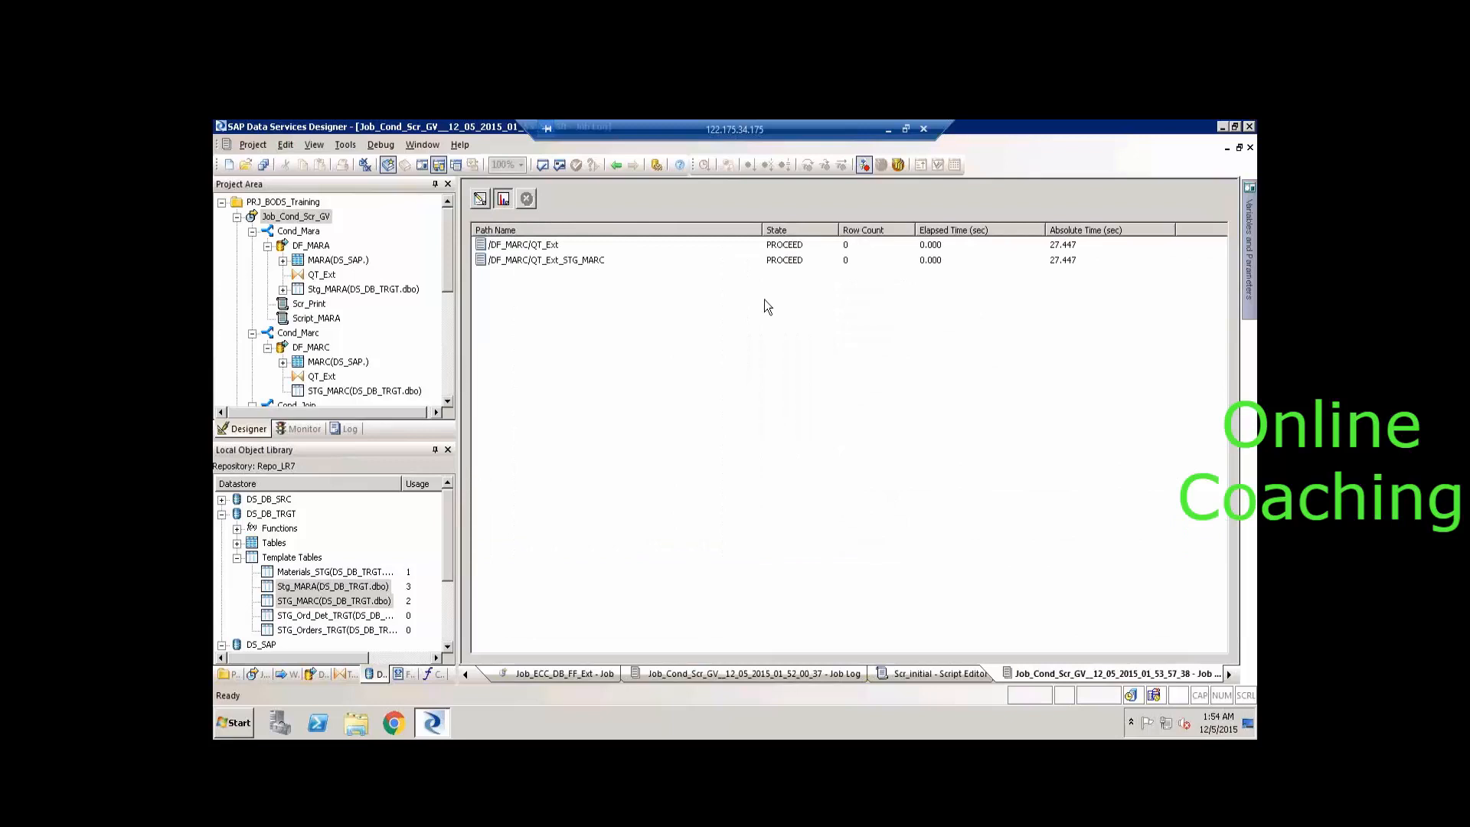
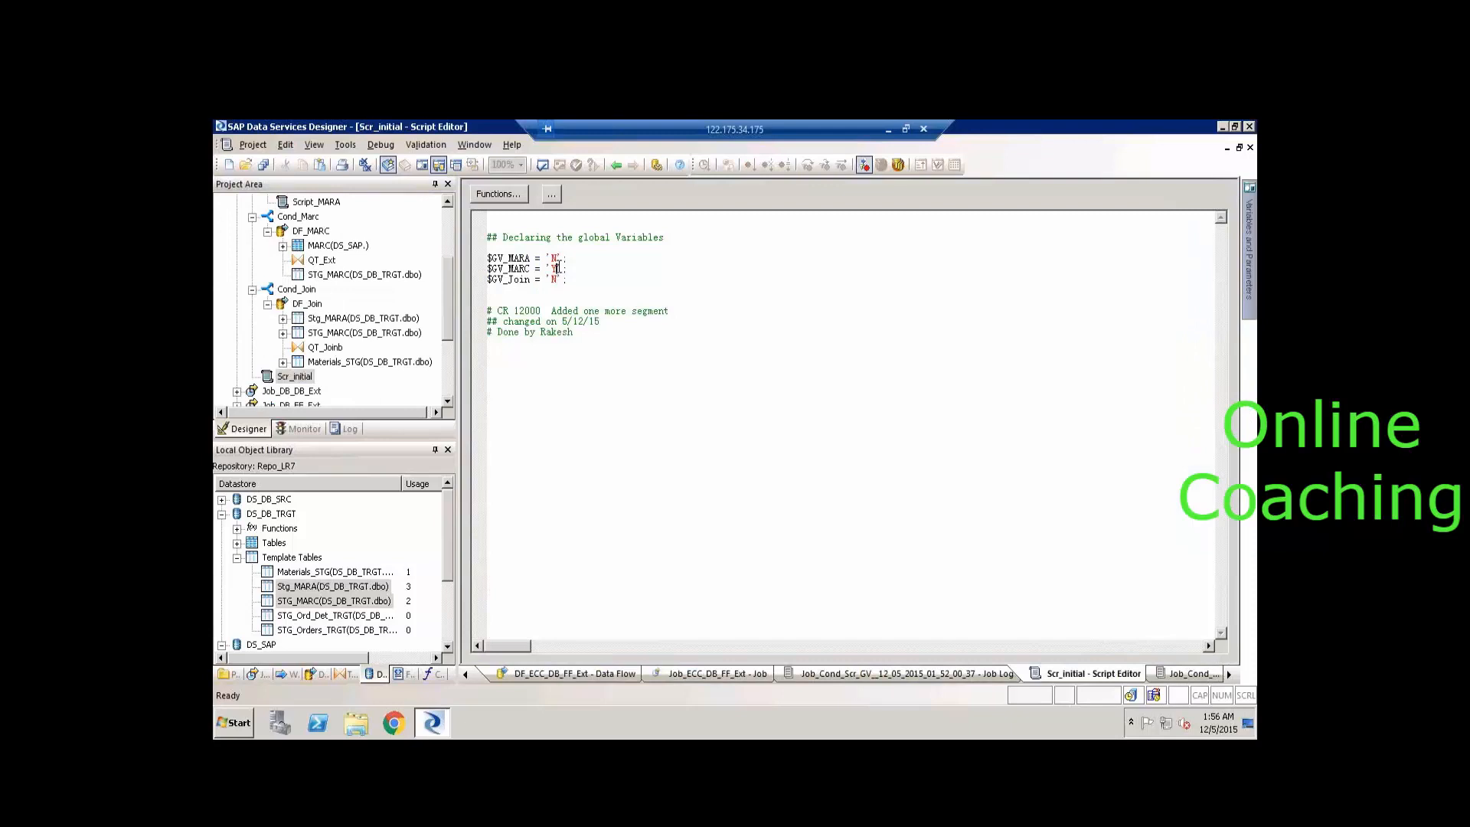
# Set $GV_MARC to 'N' and $GV_Join to 'Y' in the Scr_initial script.
pyautogui.press('BackSpace')
pyautogui.write('N')
pyautogui.press('BackSpace')
pyautogui.write('Y')
pyautogui.scroll(3, 446, 227)
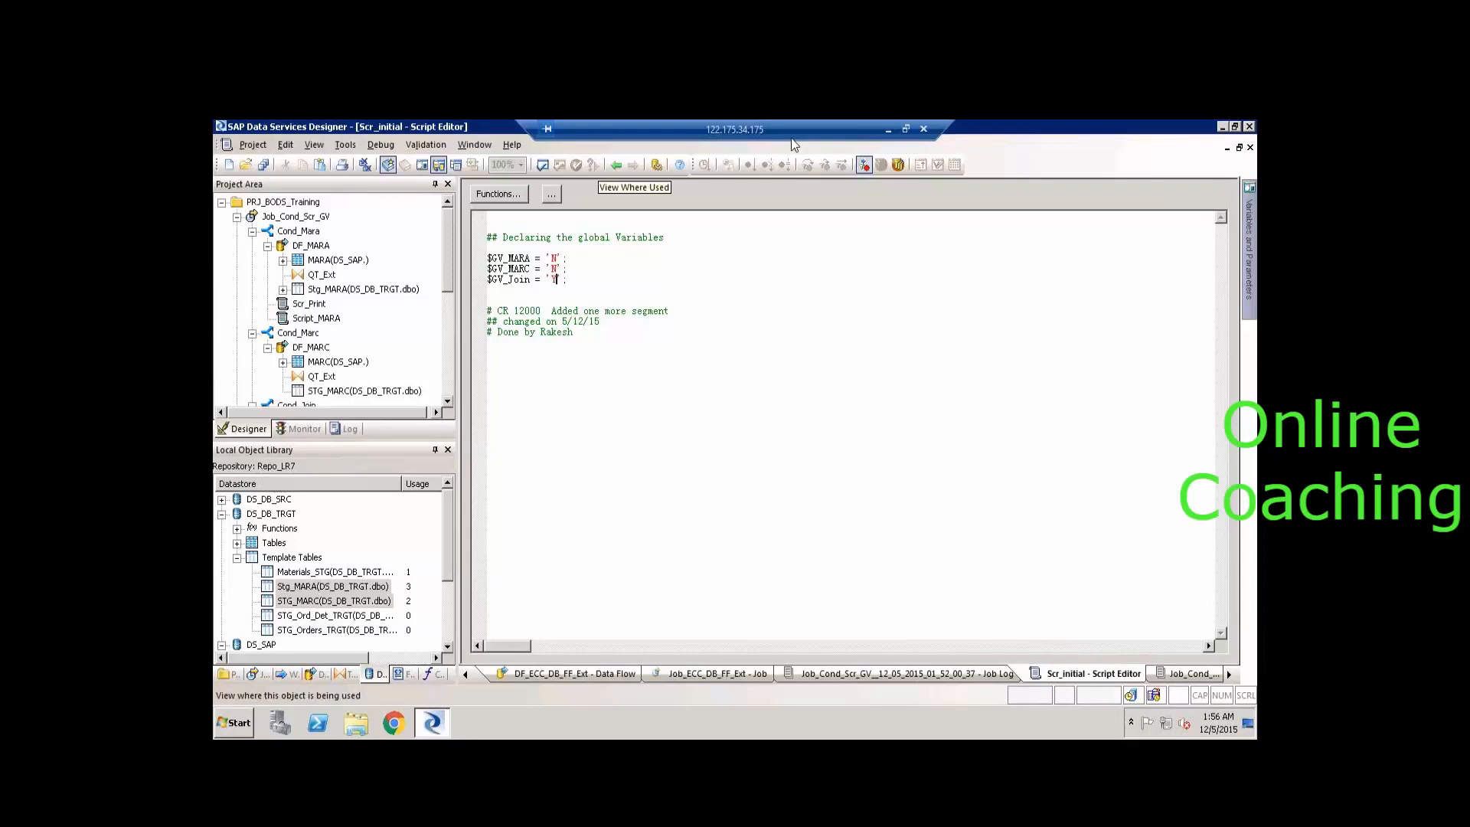
pyautogui.click(737, 506)
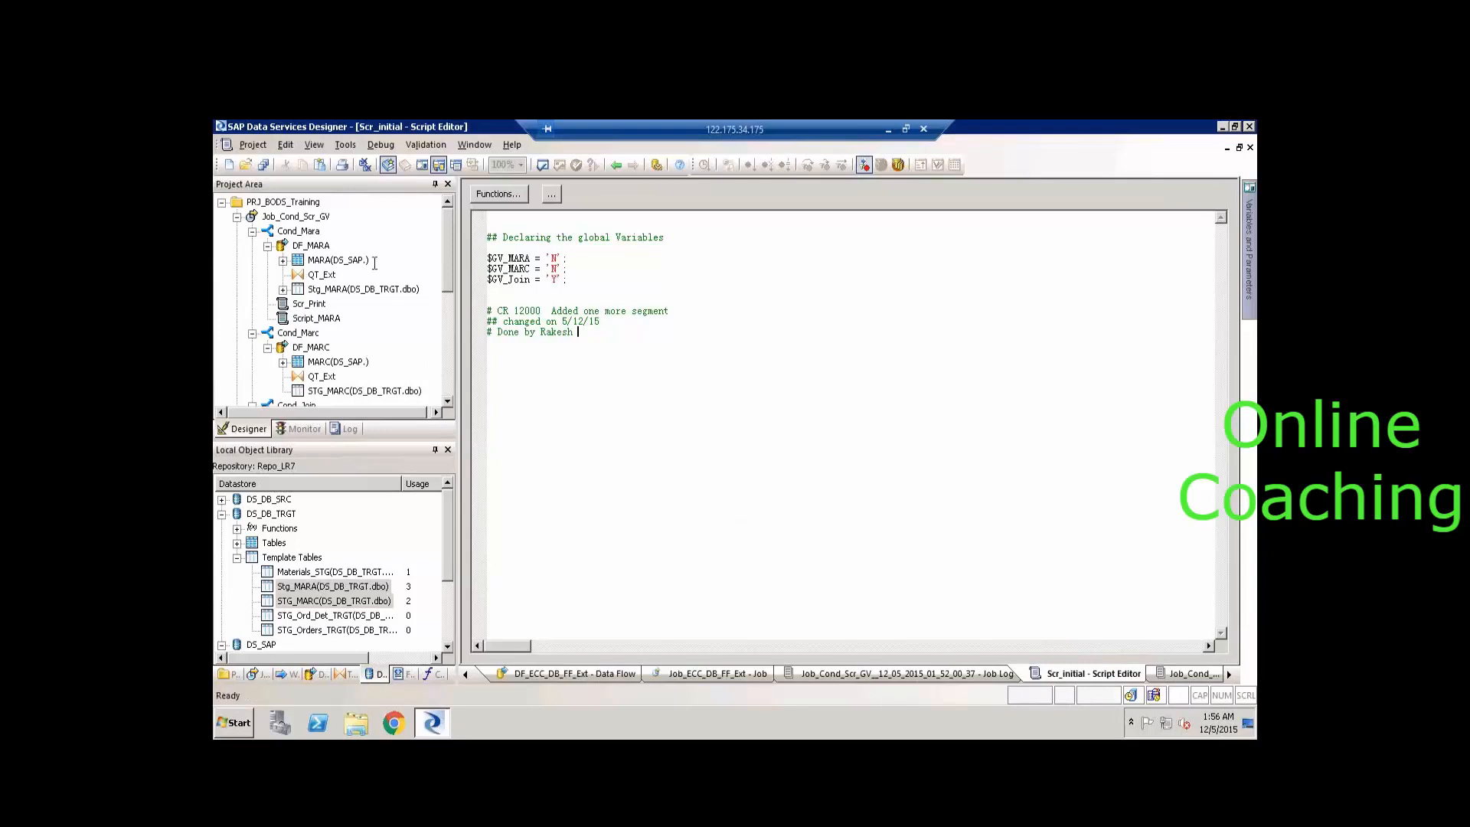
# Execute Job_Cond_Scr_GV with only the join conditional switched on.
pyautogui.click(301, 218)
pyautogui.rightClick(314, 218)
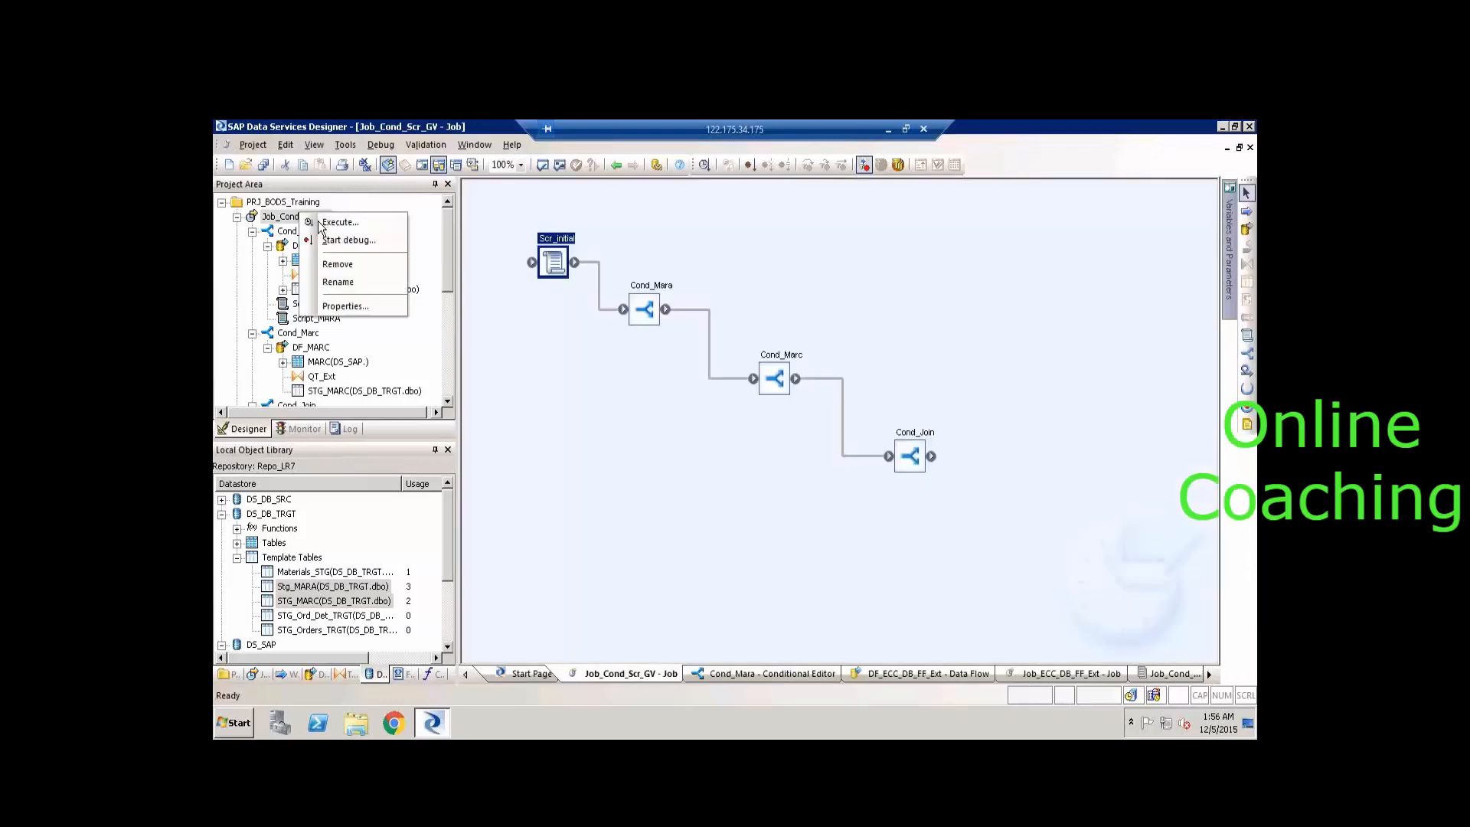
pyautogui.click(321, 227)
pyautogui.press('Return')
pyautogui.press('Return')
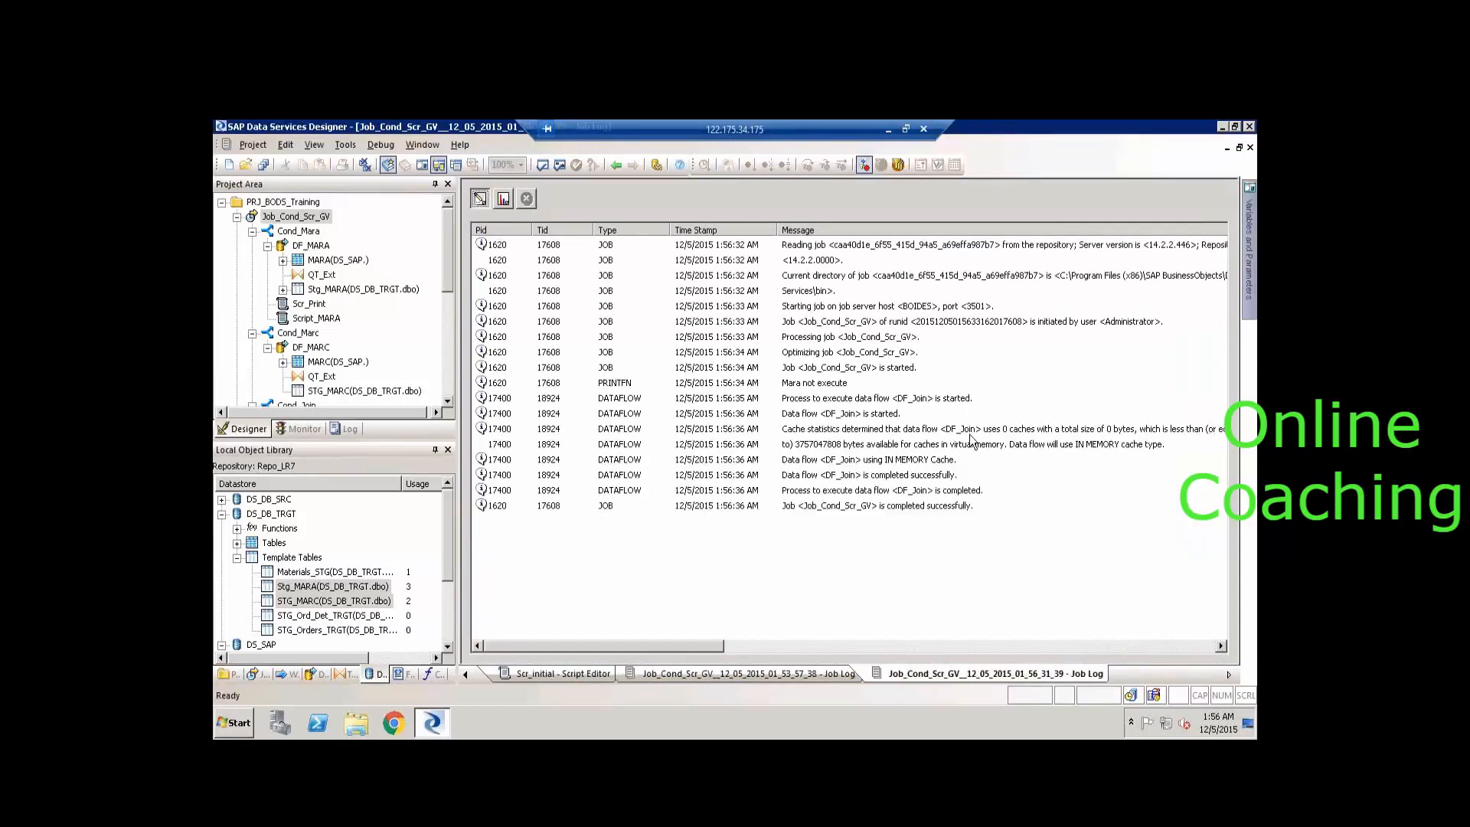
# Examine the trace entry for the start of DF_Join and the data flow's row counts in the job monitor.
pyautogui.click(921, 405)
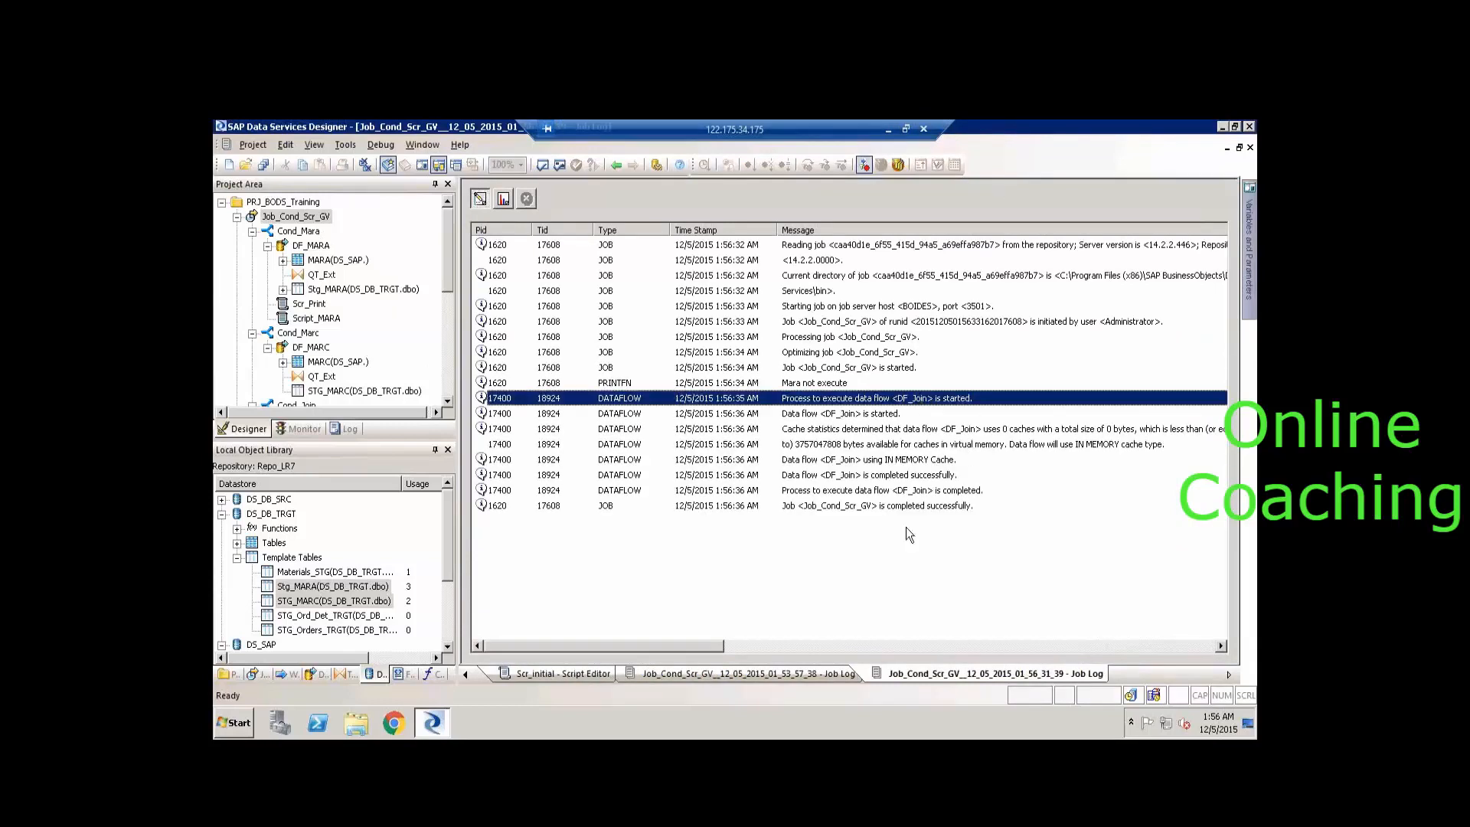
pyautogui.click(504, 199)
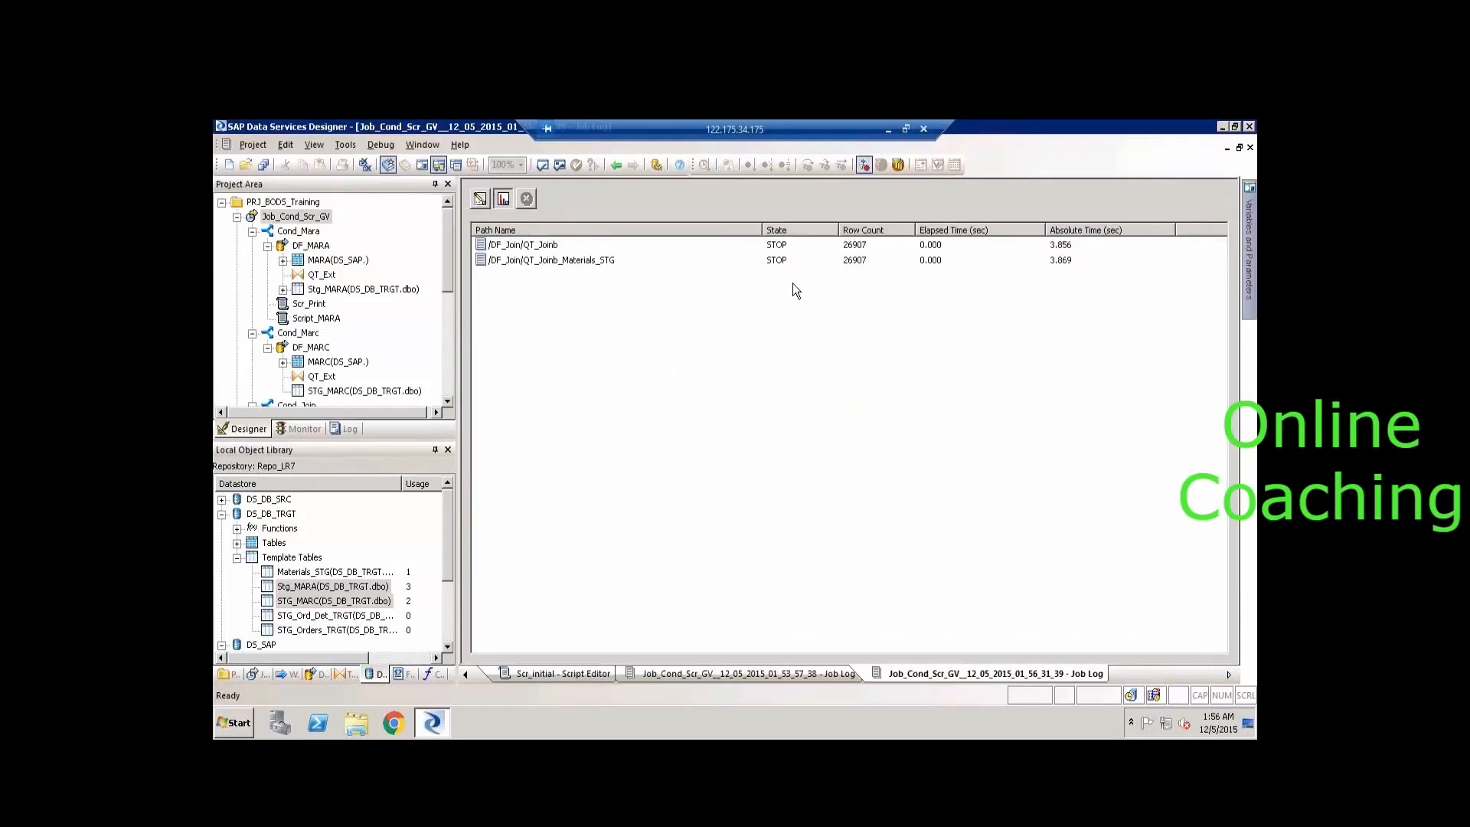
pyautogui.click(859, 250)
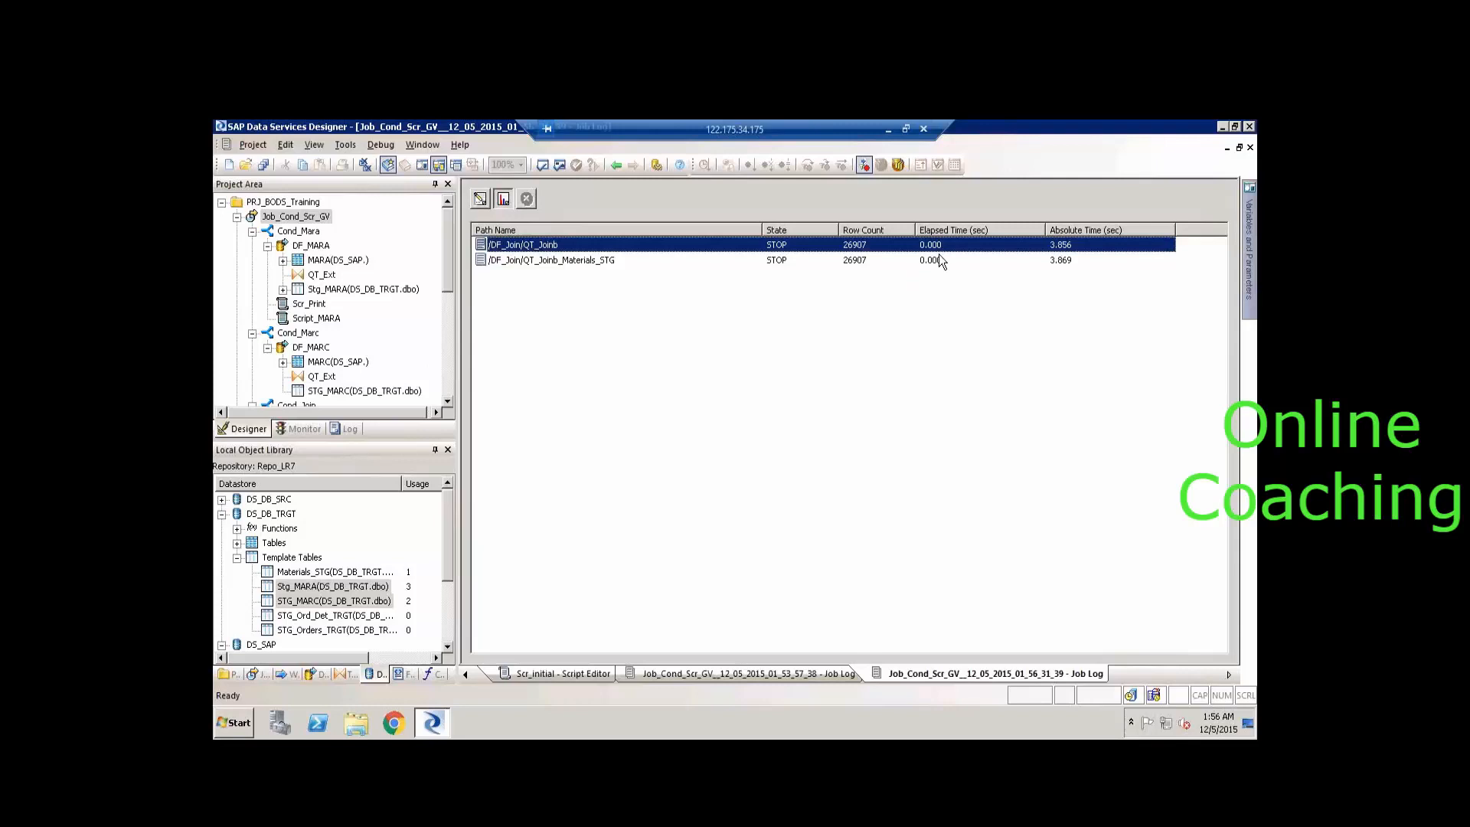
# Open DF_Join inside Cond_Join from the job level and review its Stg_MARA source and Materials_STG target tables.
pyautogui.click(617, 164)
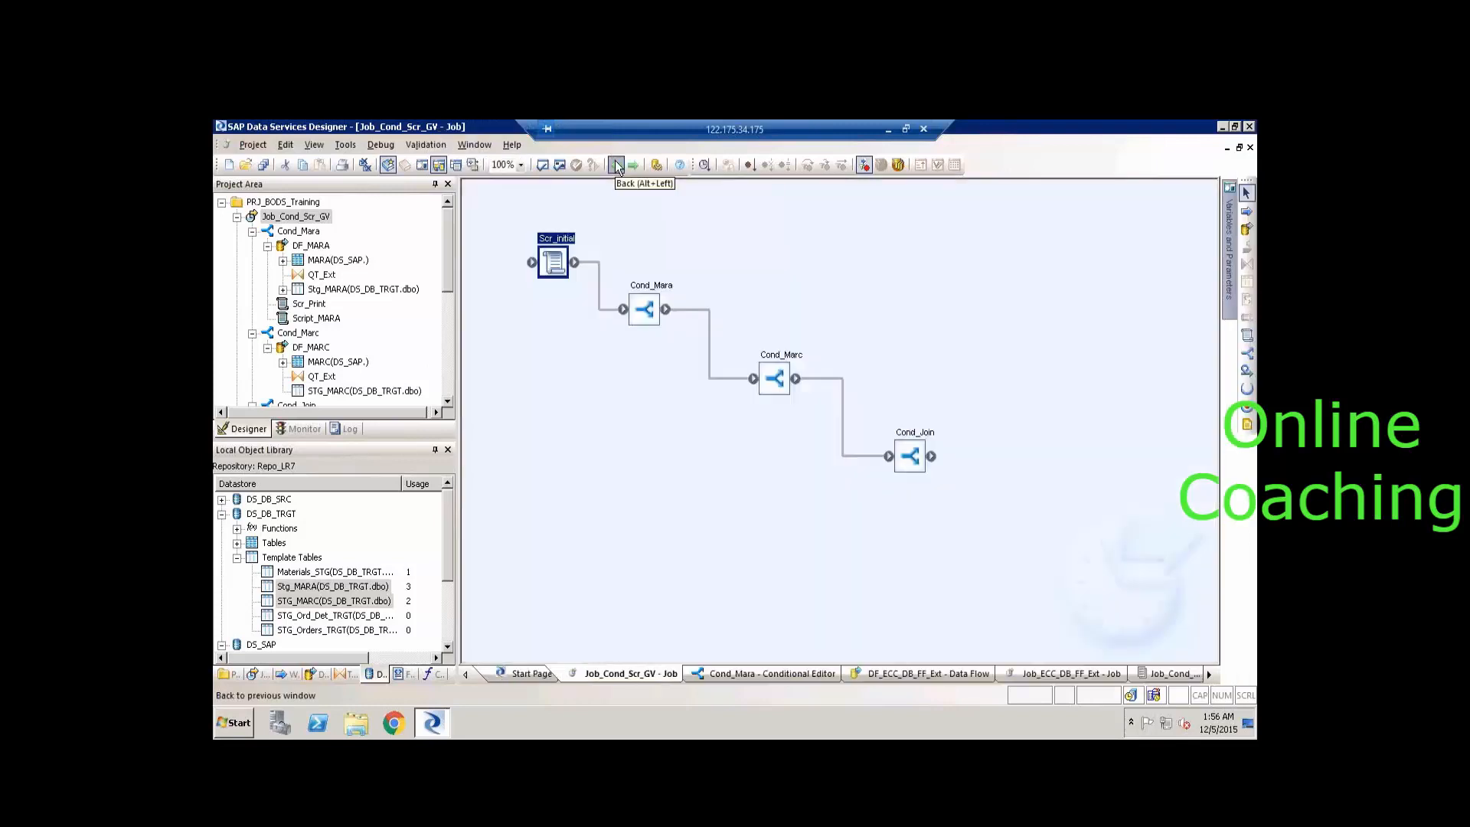
pyautogui.doubleClick(906, 435)
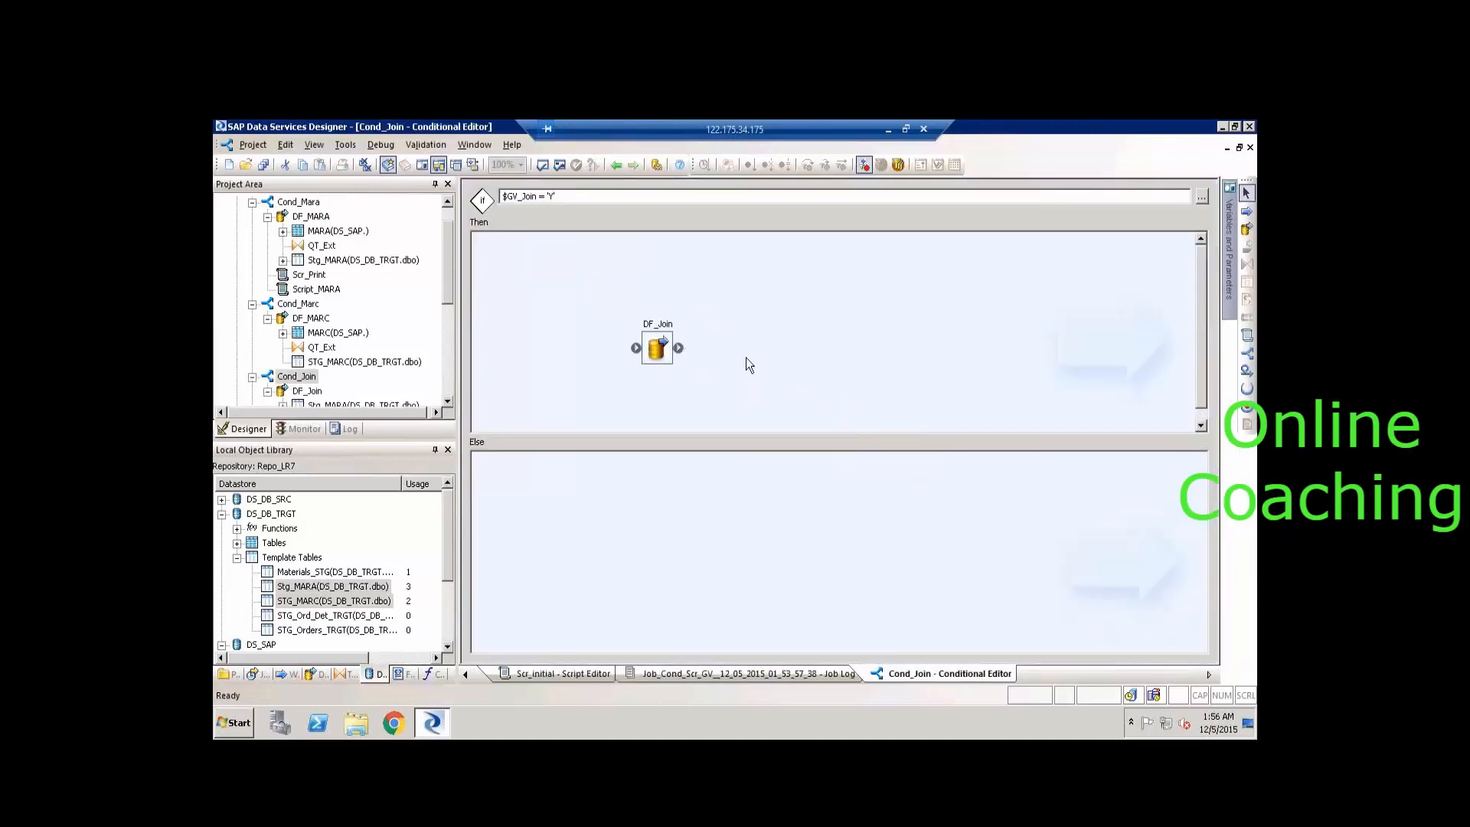
pyautogui.doubleClick(657, 346)
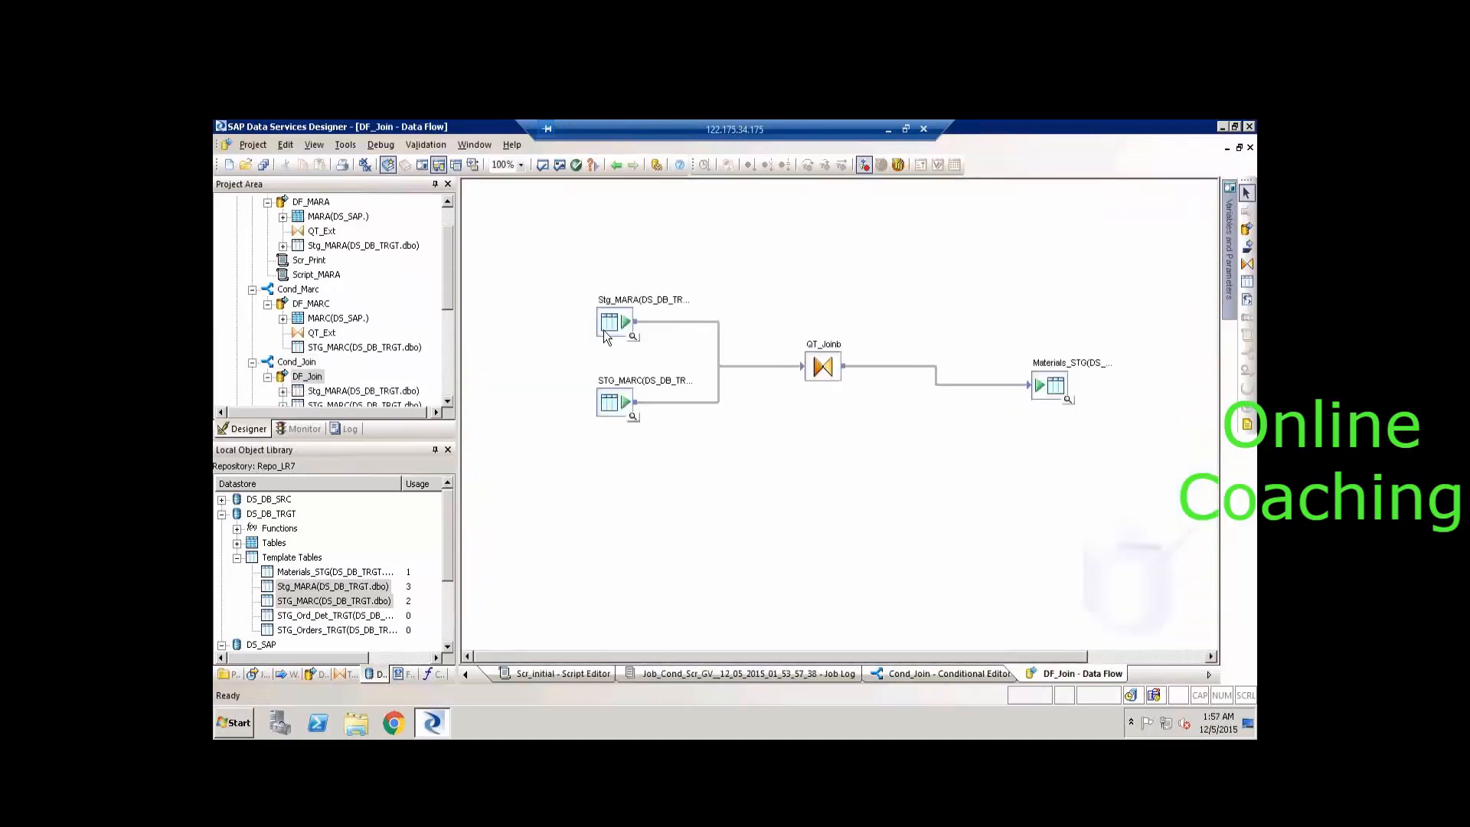
pyautogui.click(605, 331)
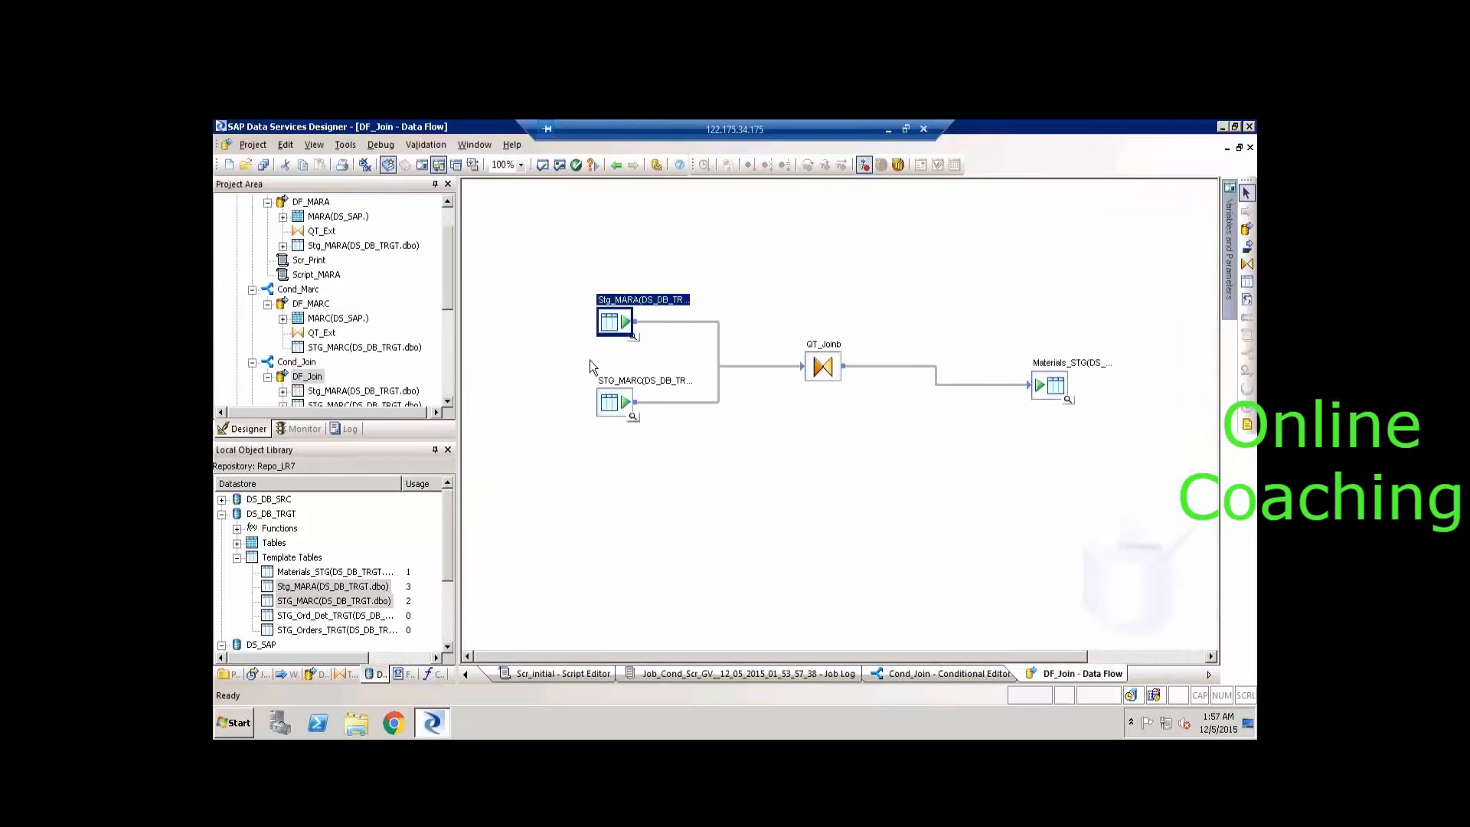
pyautogui.click(1048, 391)
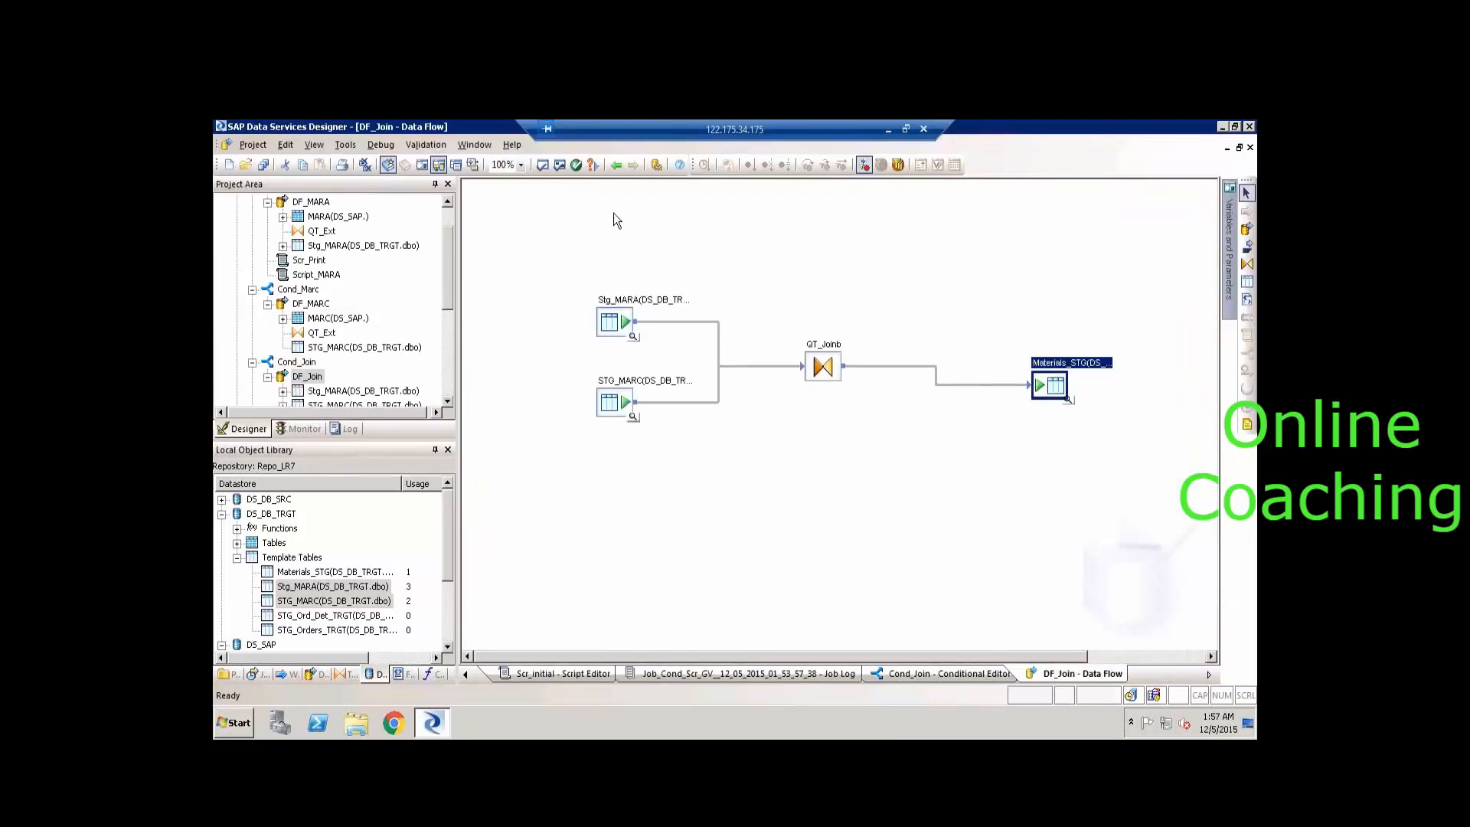
# Go back from DF_Join through Cond_Join and the job level to review the global variable values in Scr_initial.
pyautogui.click(617, 166)
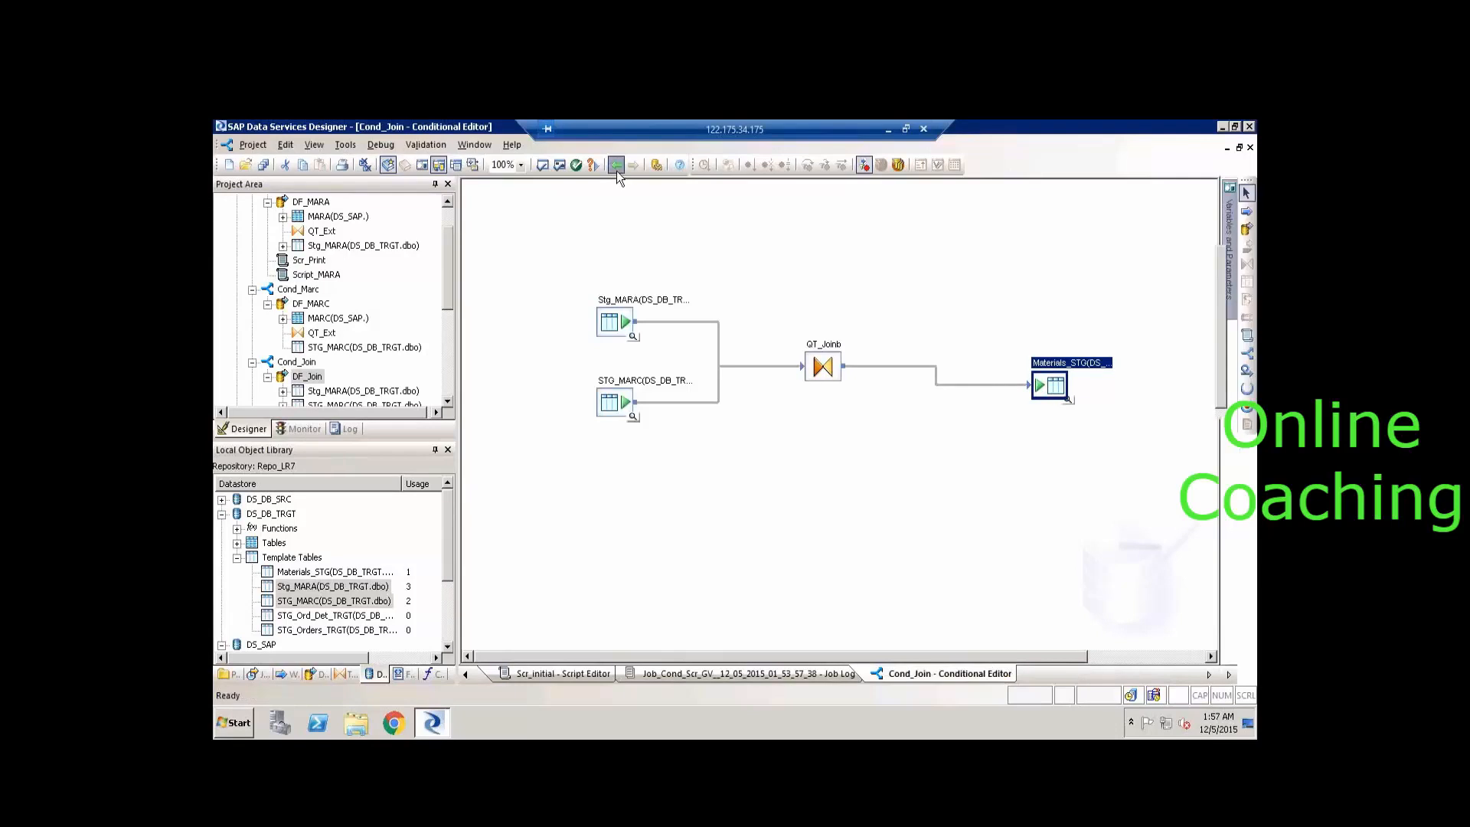
pyautogui.doubleClick(649, 328)
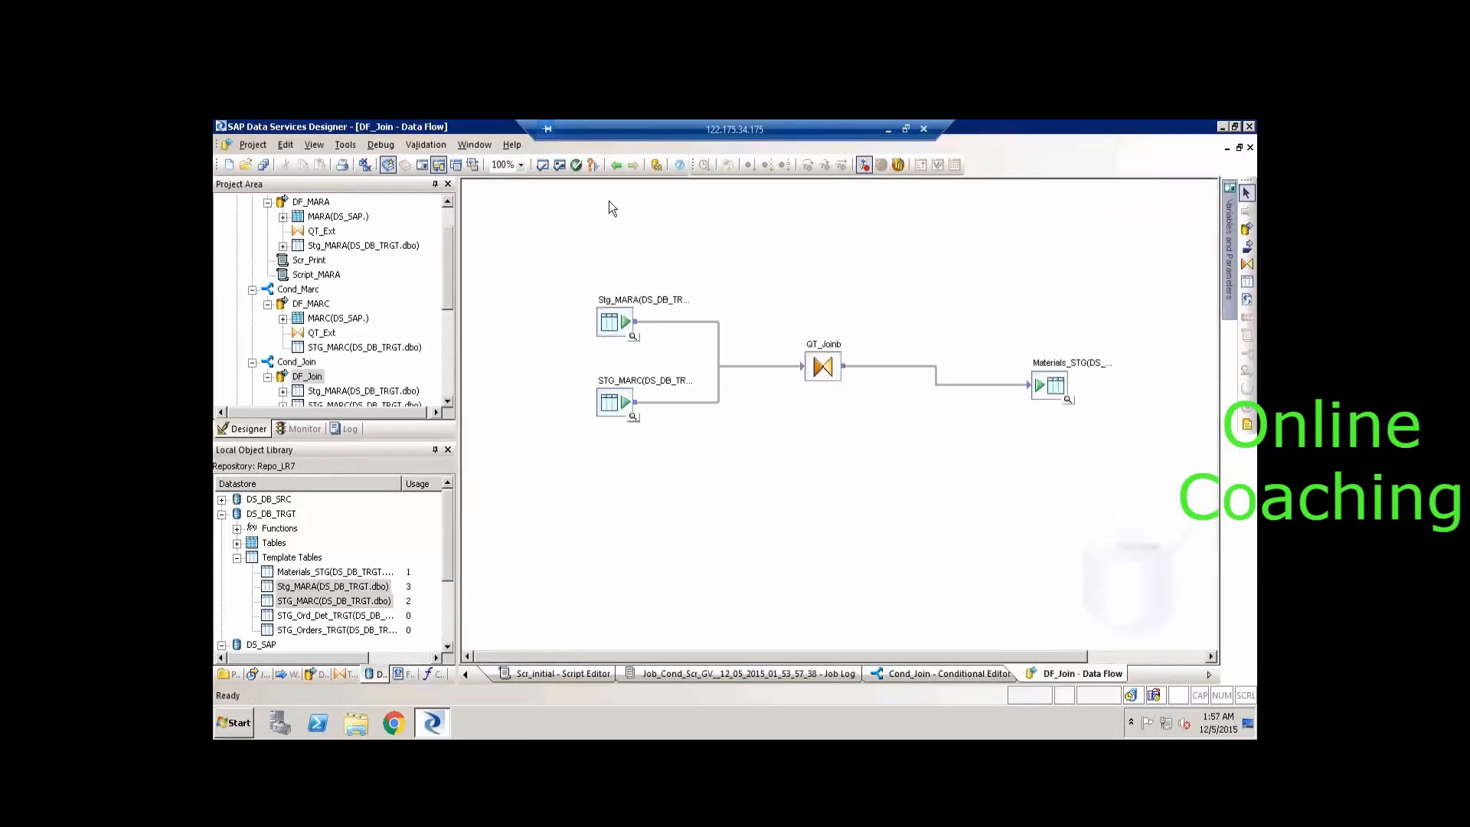
pyautogui.click(617, 166)
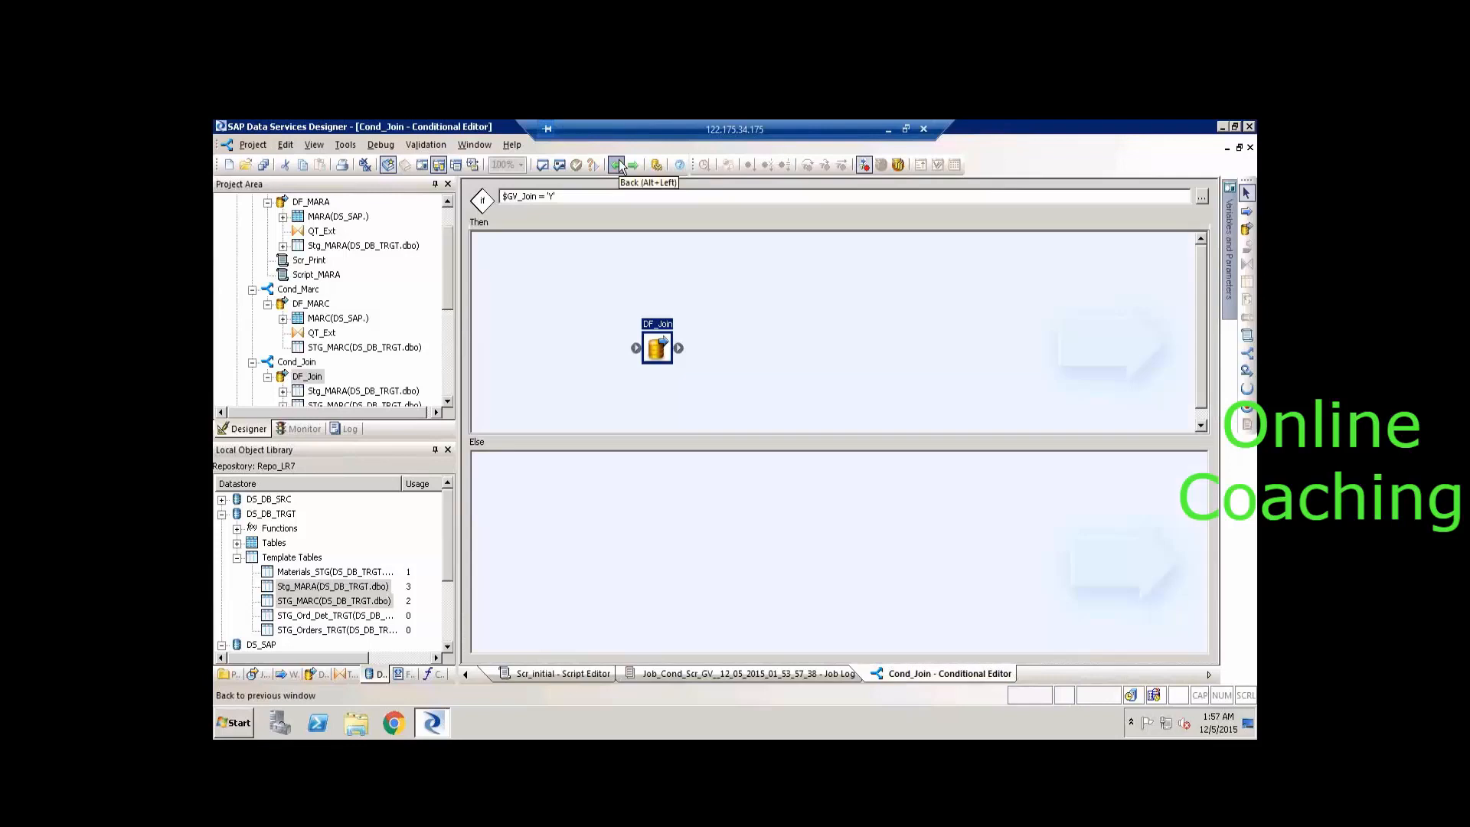
pyautogui.click(620, 165)
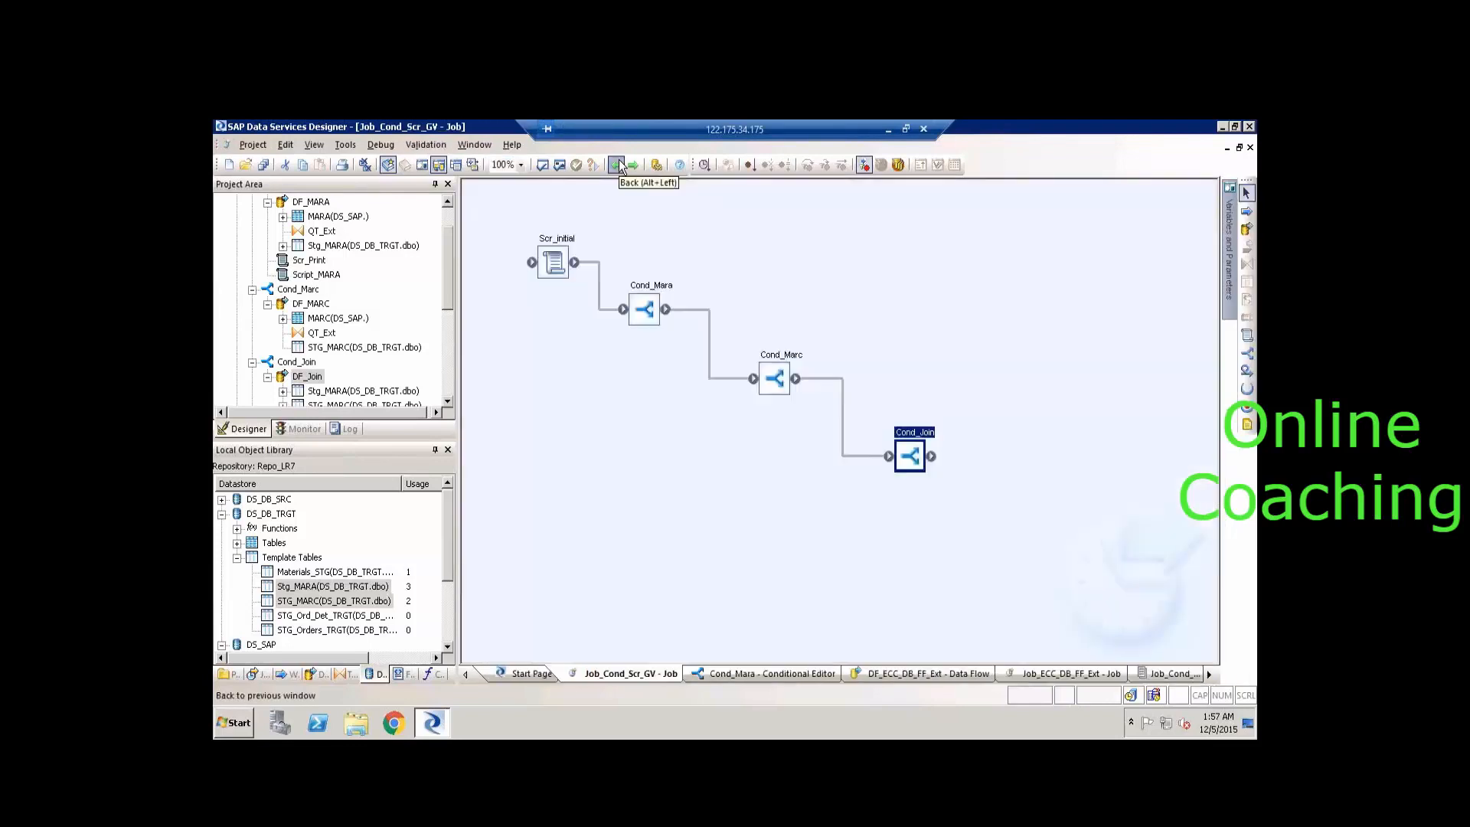
pyautogui.click(617, 165)
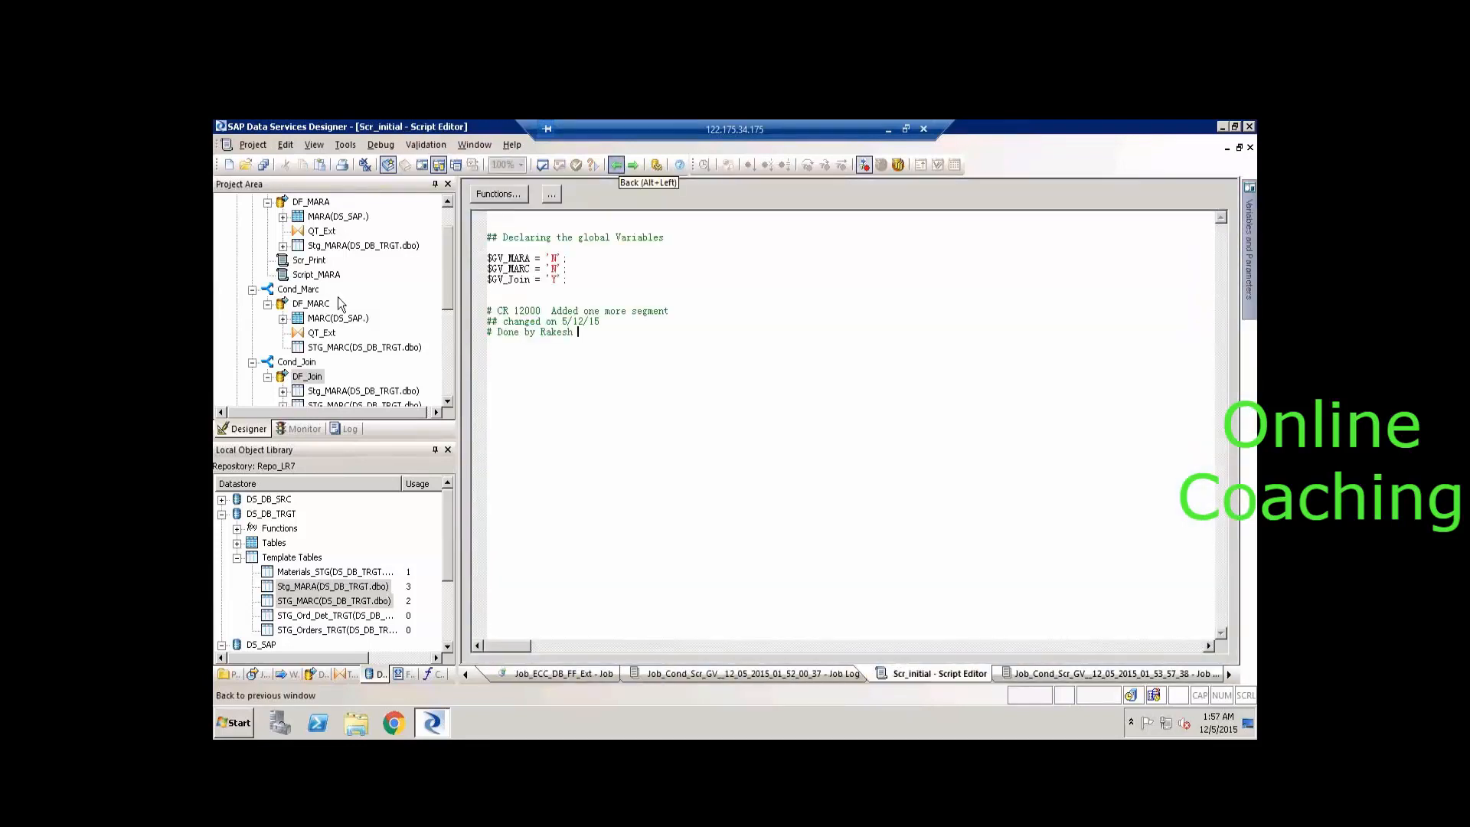
# Review the monitor traces of the two earlier Job_Cond_Scr_GV runs, 01_52_00_37 and 01_53_57_38.
pyautogui.click(295, 429)
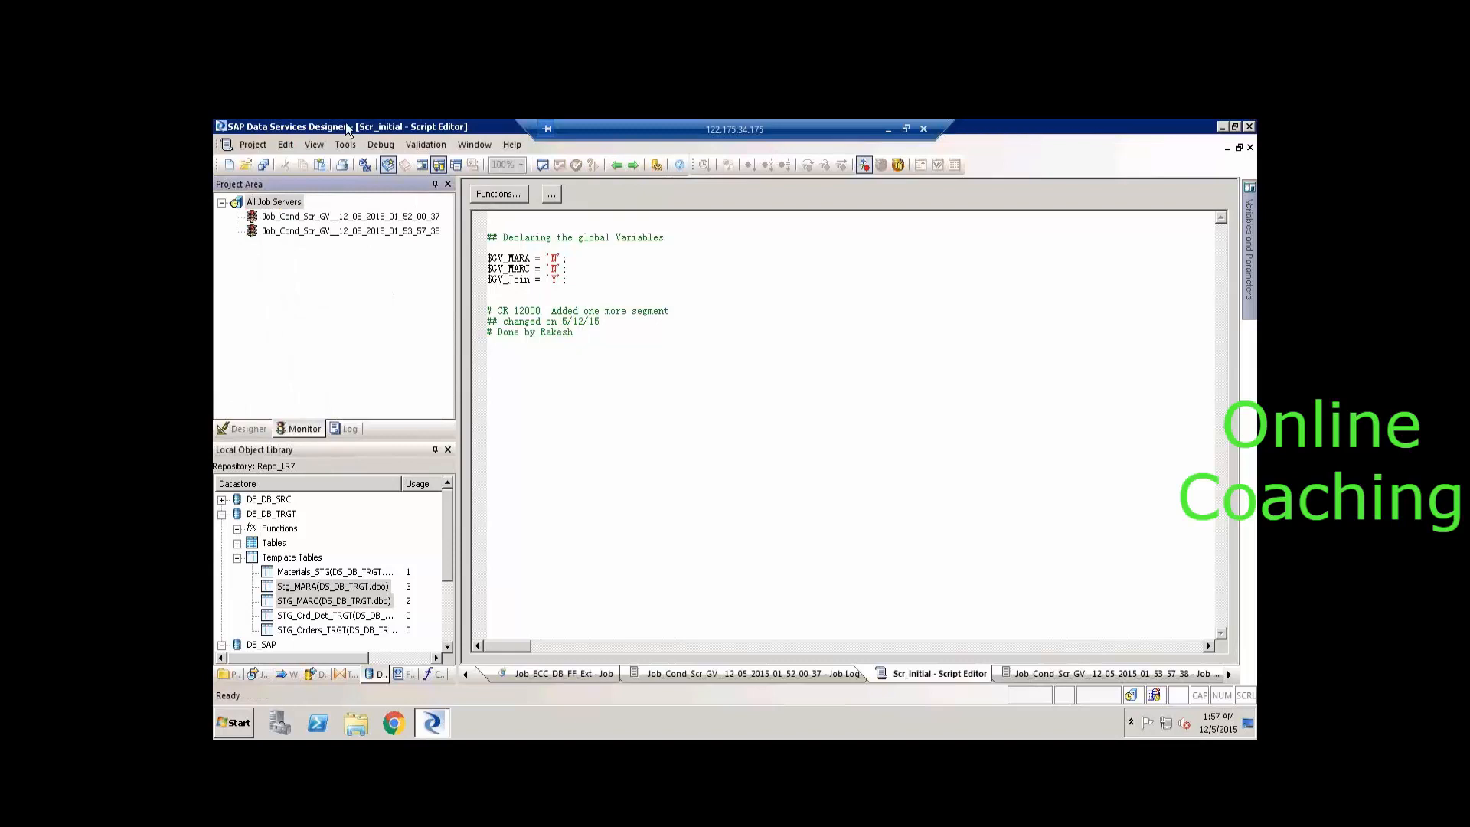
pyautogui.click(325, 218)
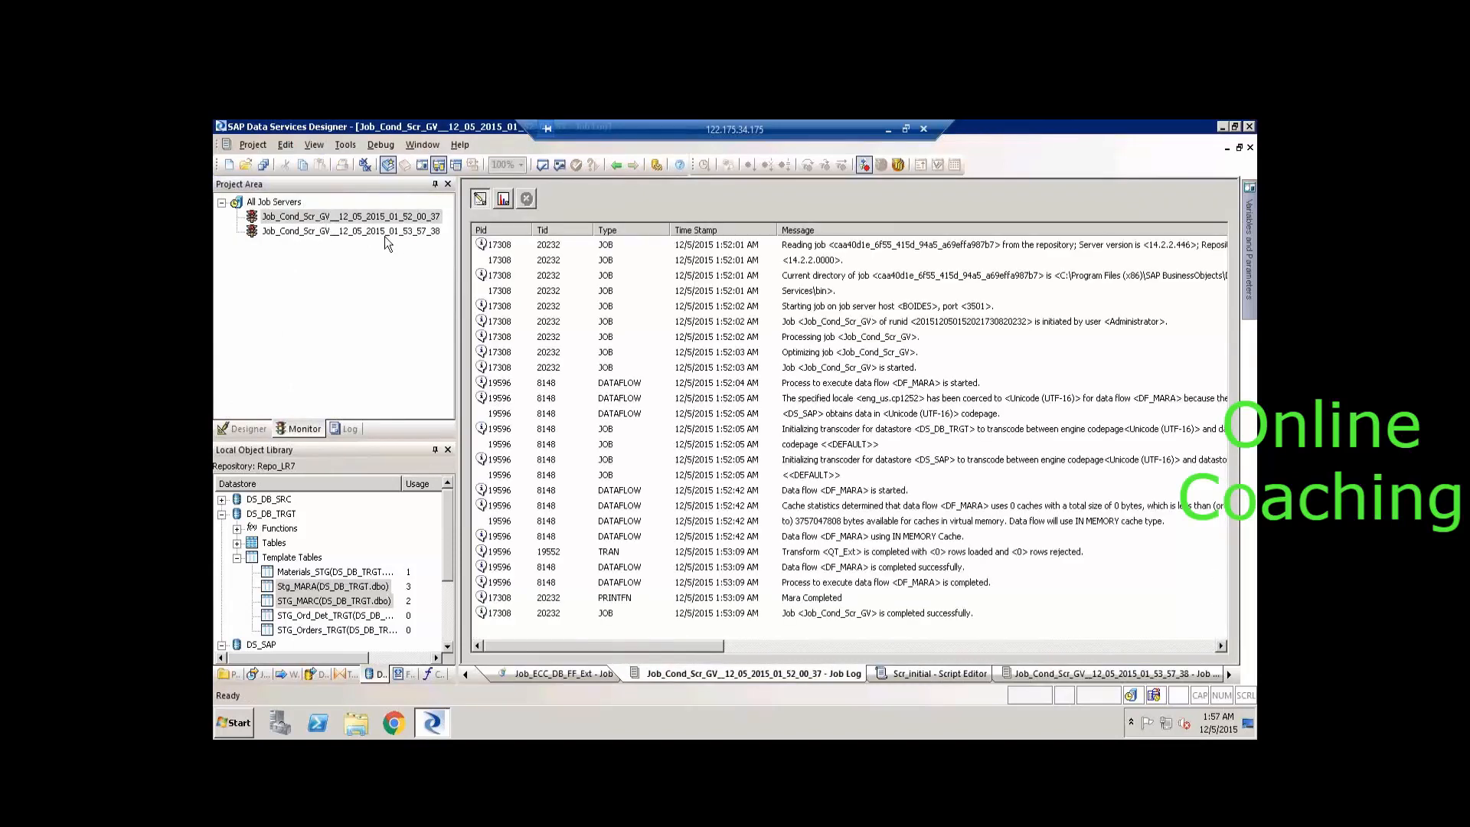
pyautogui.click(384, 236)
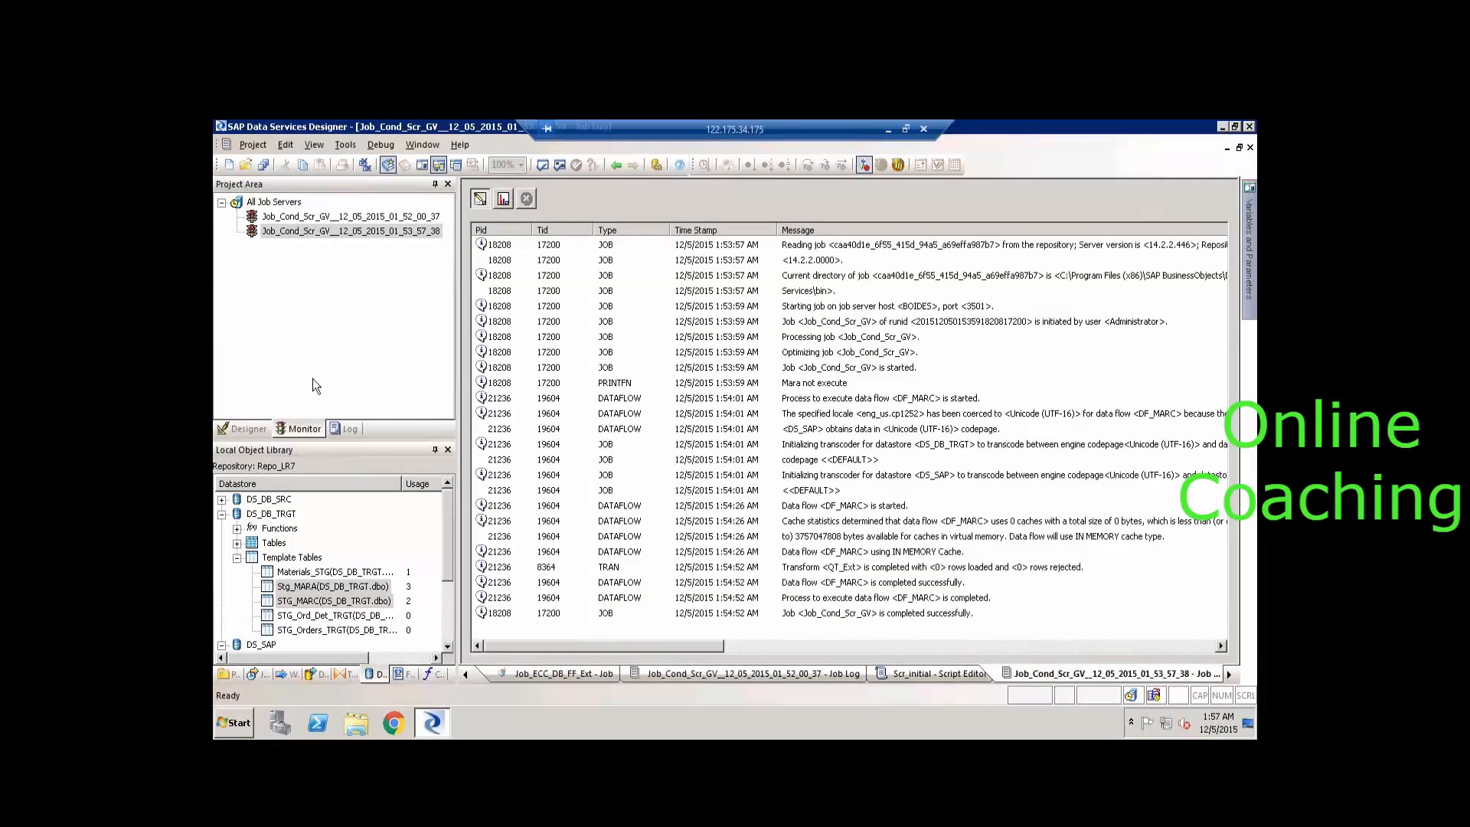
# Open the latest logged run of Job_Cond_Scr_GV and examine its DF_Join trace entries and row counts.
pyautogui.click(348, 430)
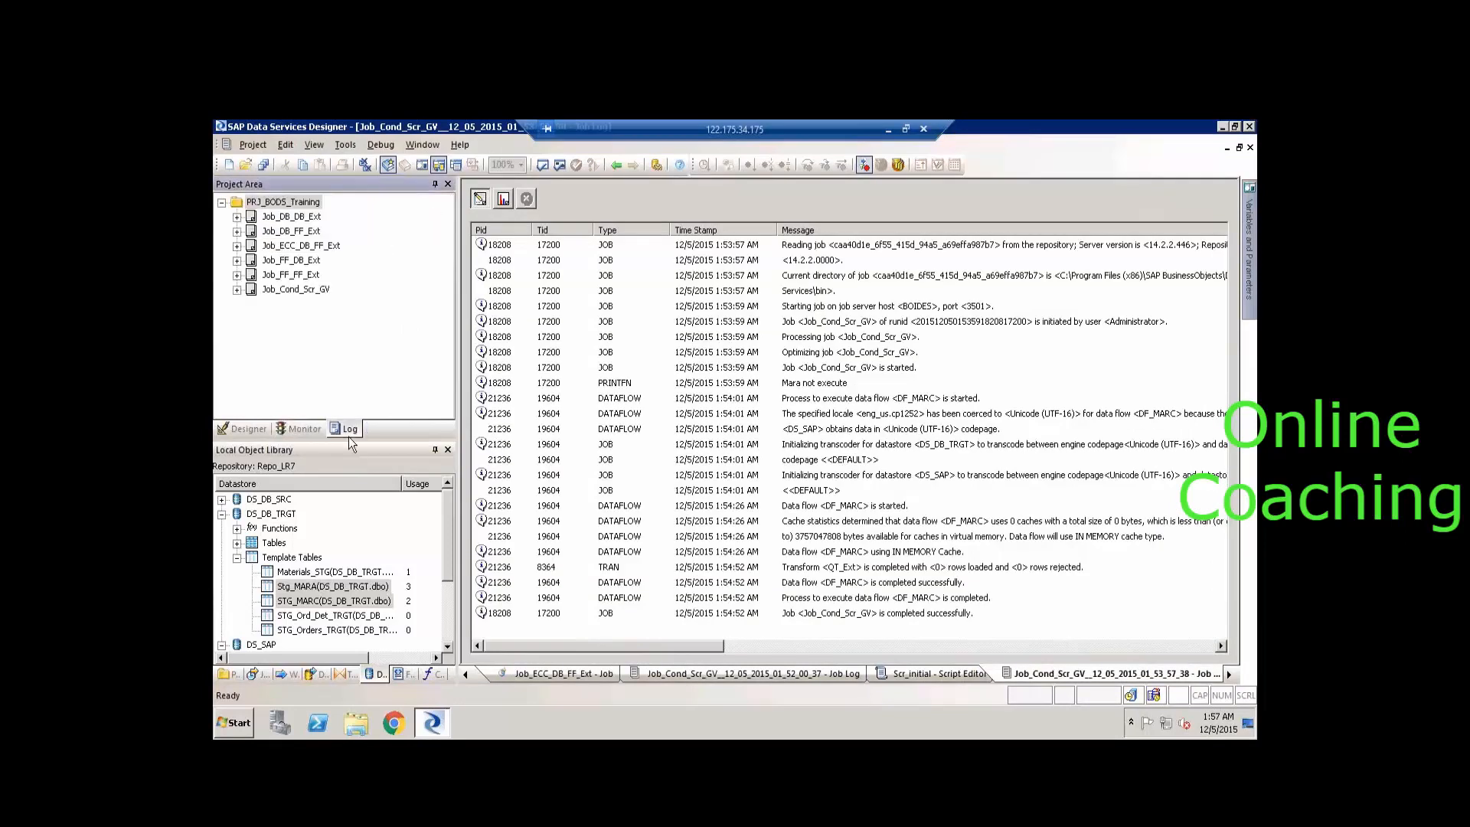
pyautogui.click(238, 289)
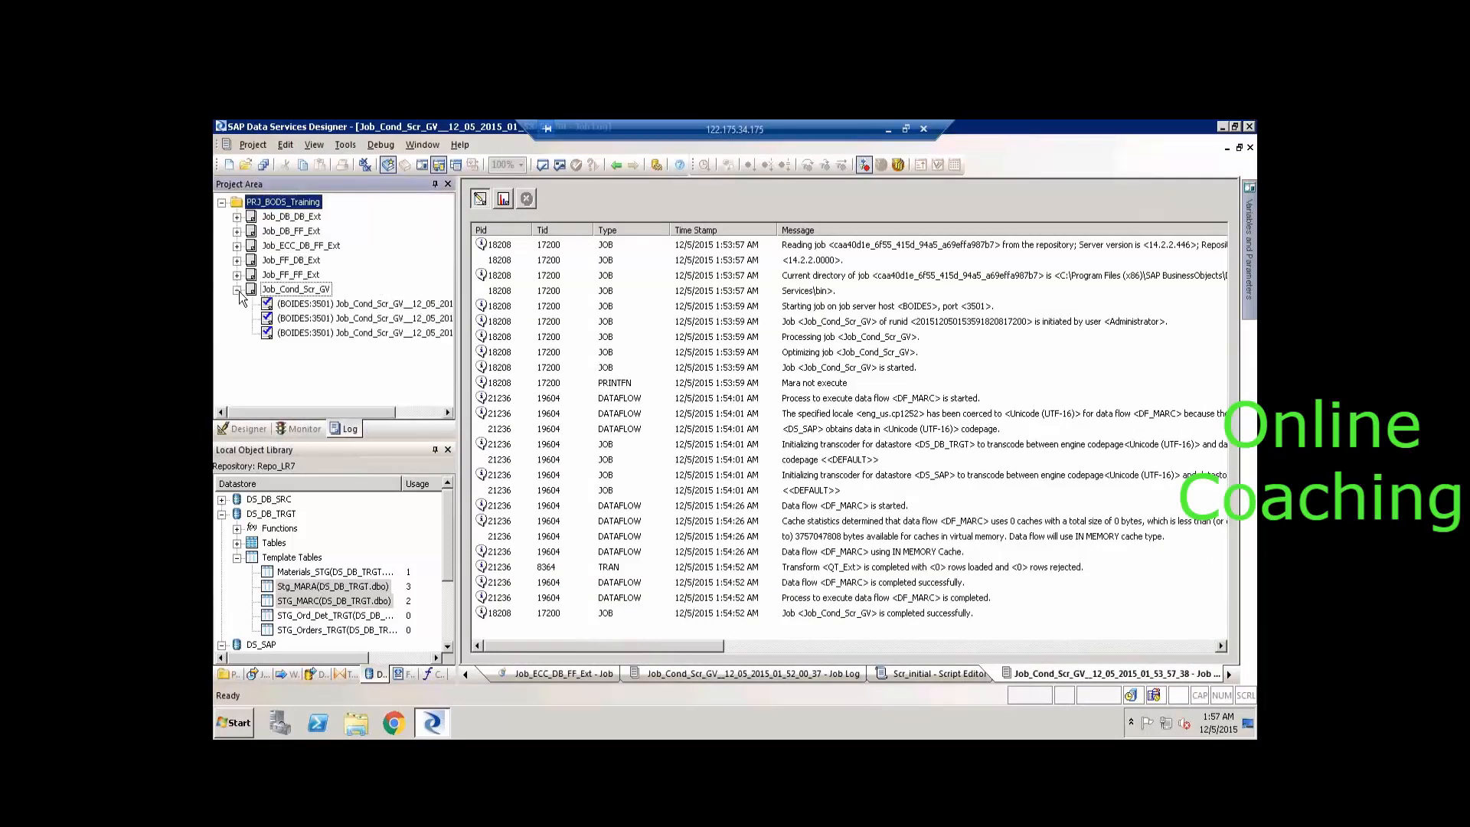
pyautogui.click(339, 334)
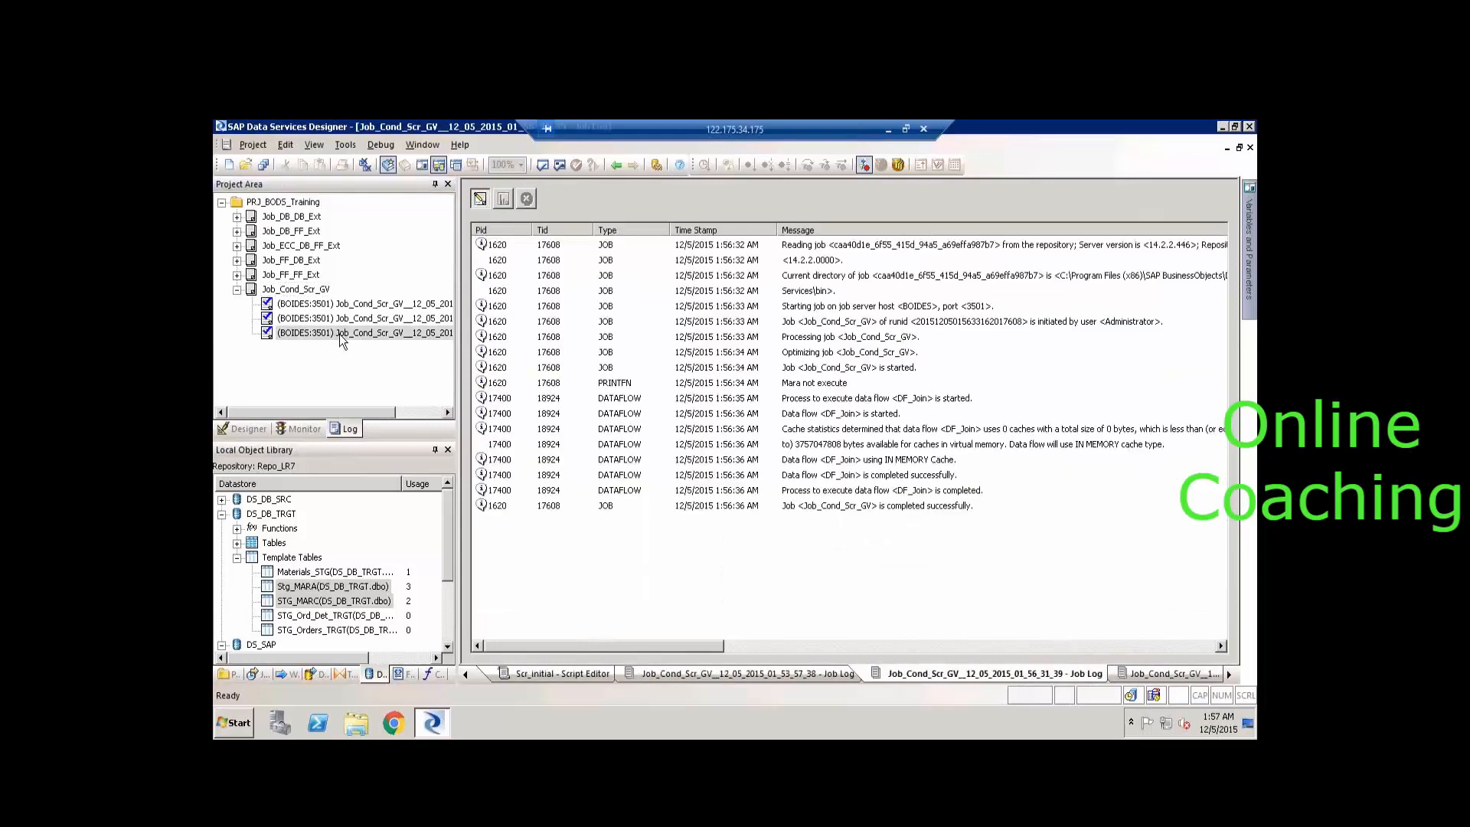
pyautogui.click(824, 493)
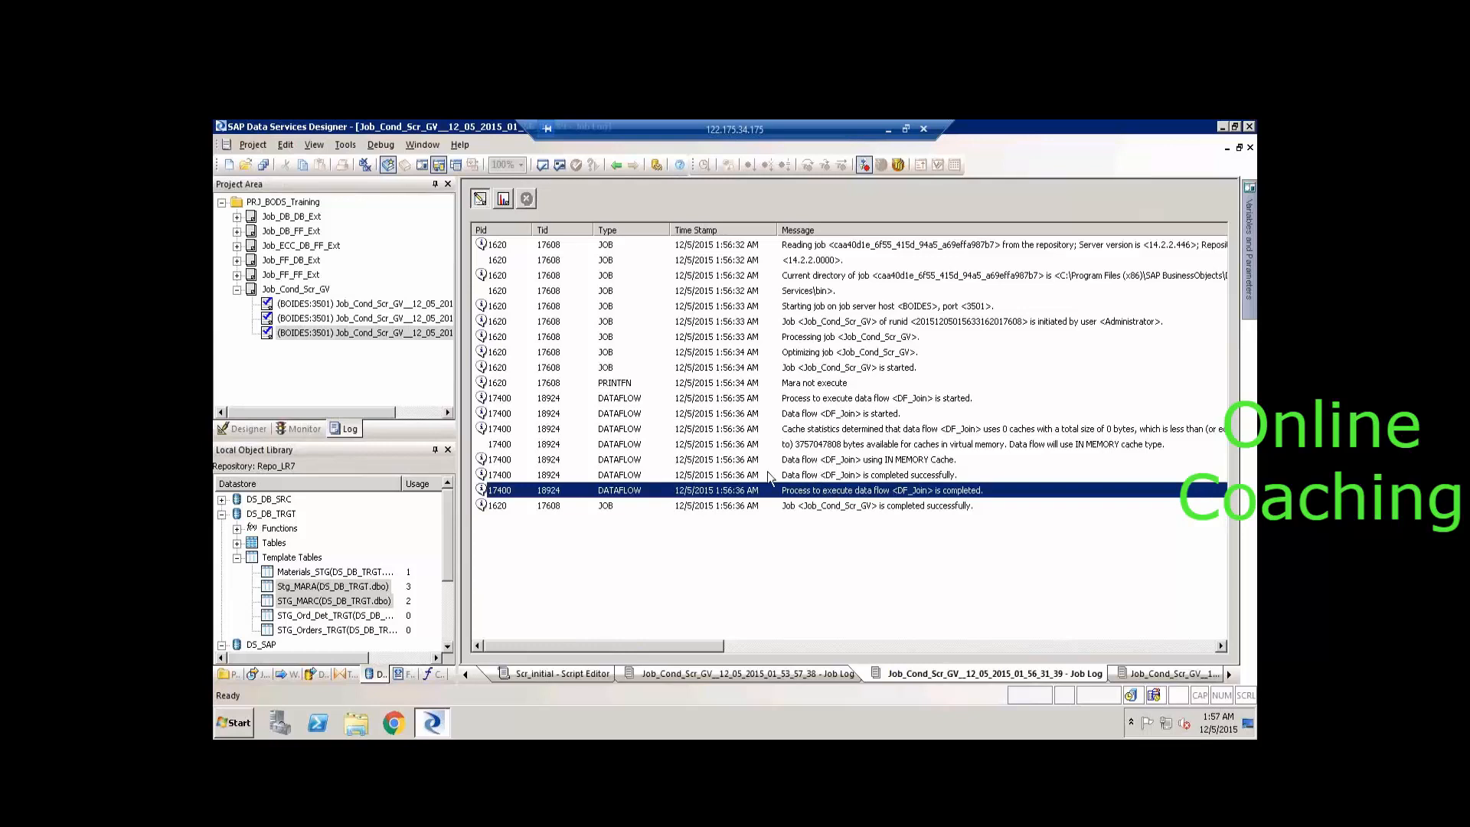
pyautogui.click(815, 458)
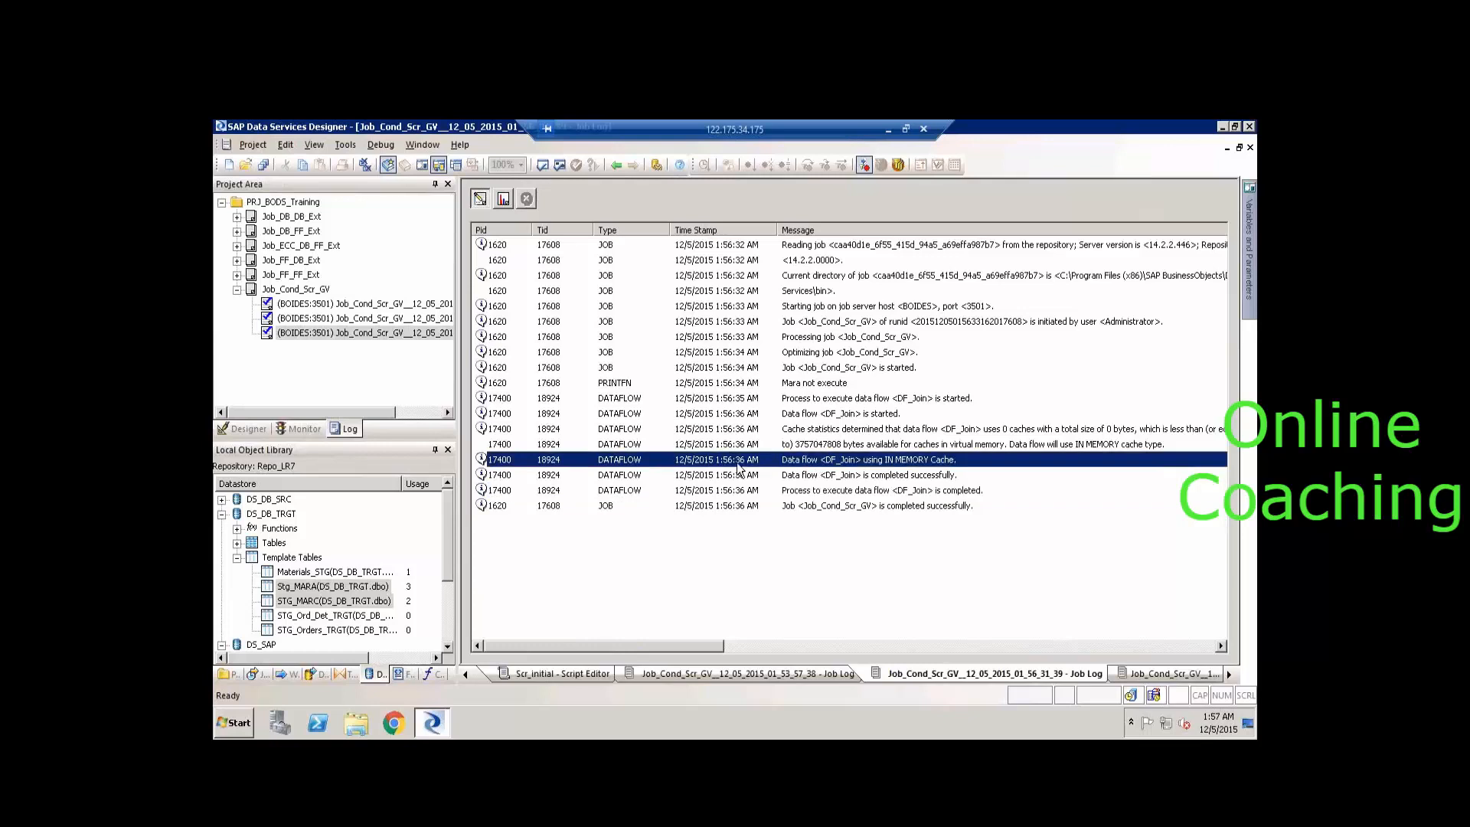
pyautogui.click(841, 496)
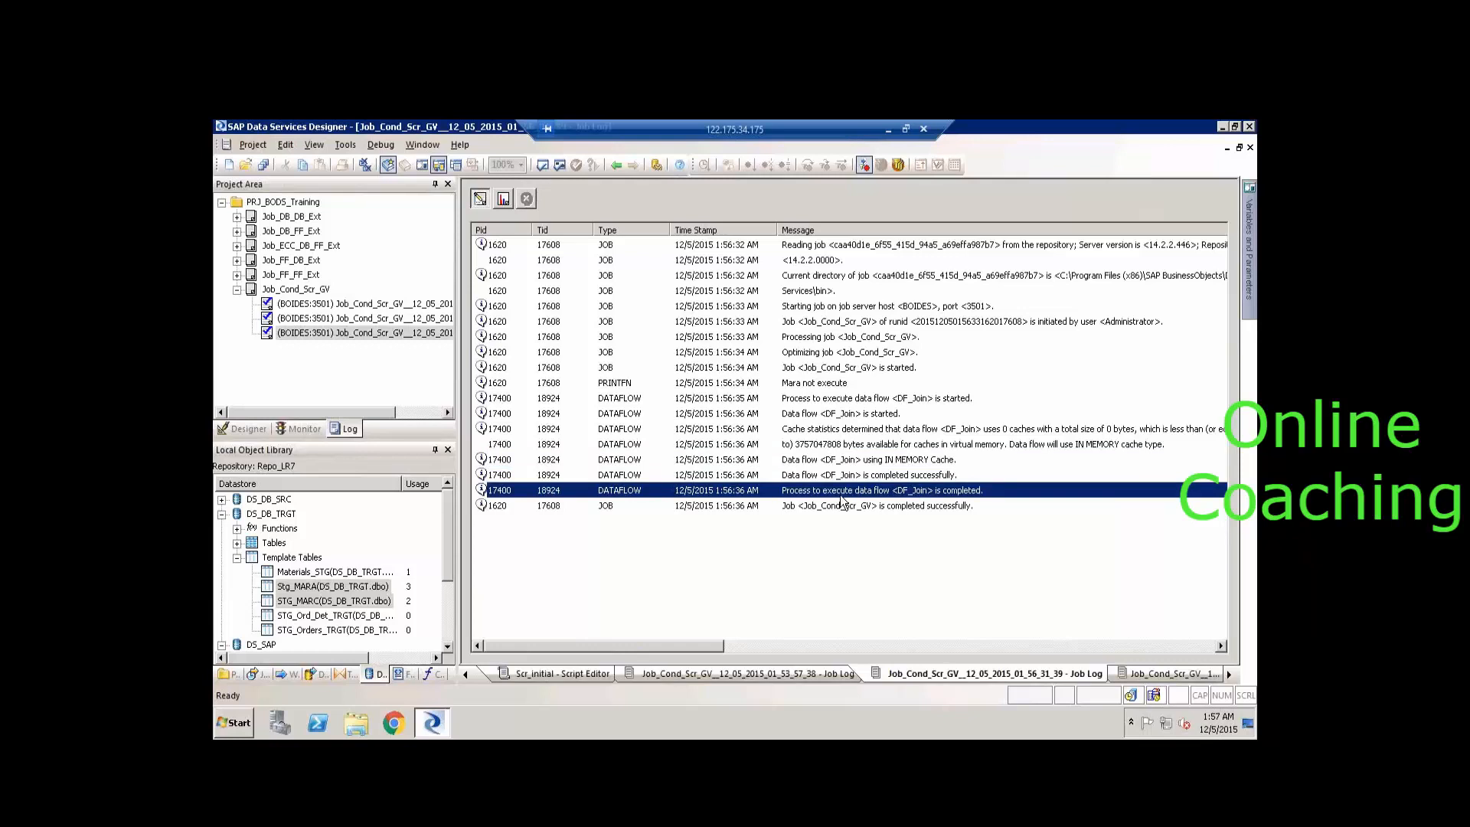
pyautogui.click(504, 197)
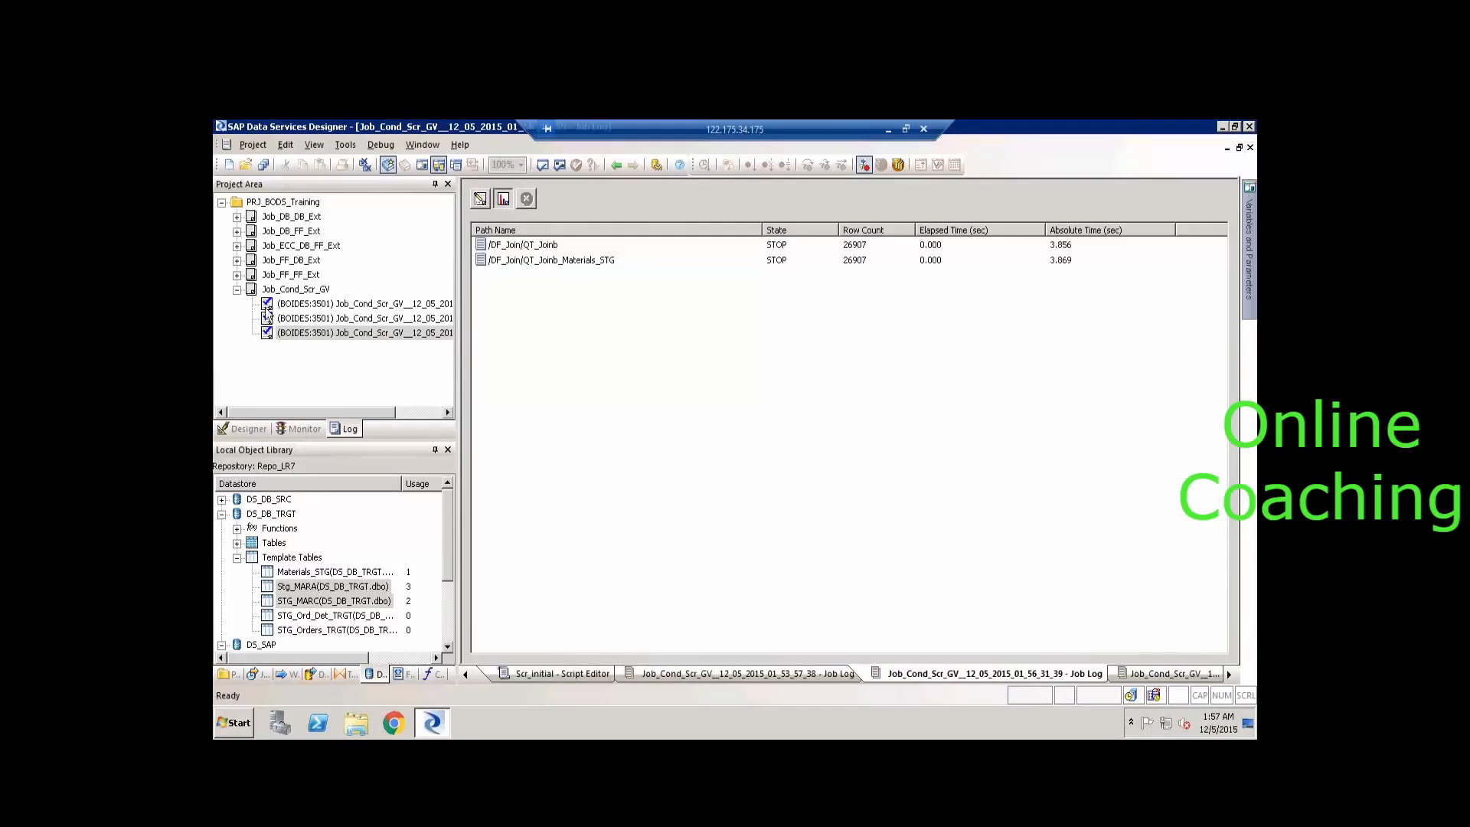
# Collapse Cond_Mara, Cond_Marc and Cond_Join under Job_Cond_Scr_GV in the project tree.
pyautogui.click(239, 431)
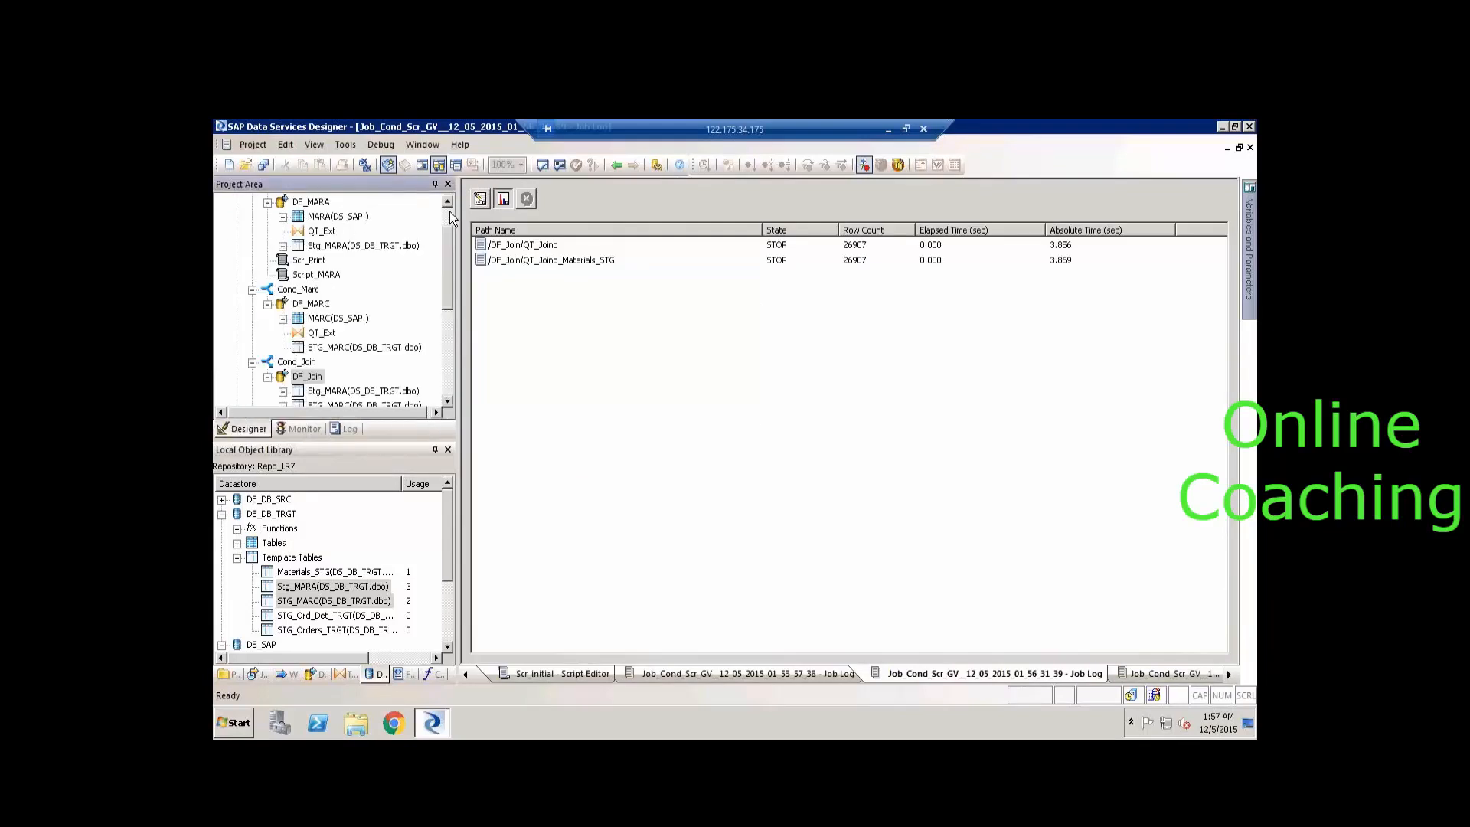
pyautogui.scroll(1, 449, 211)
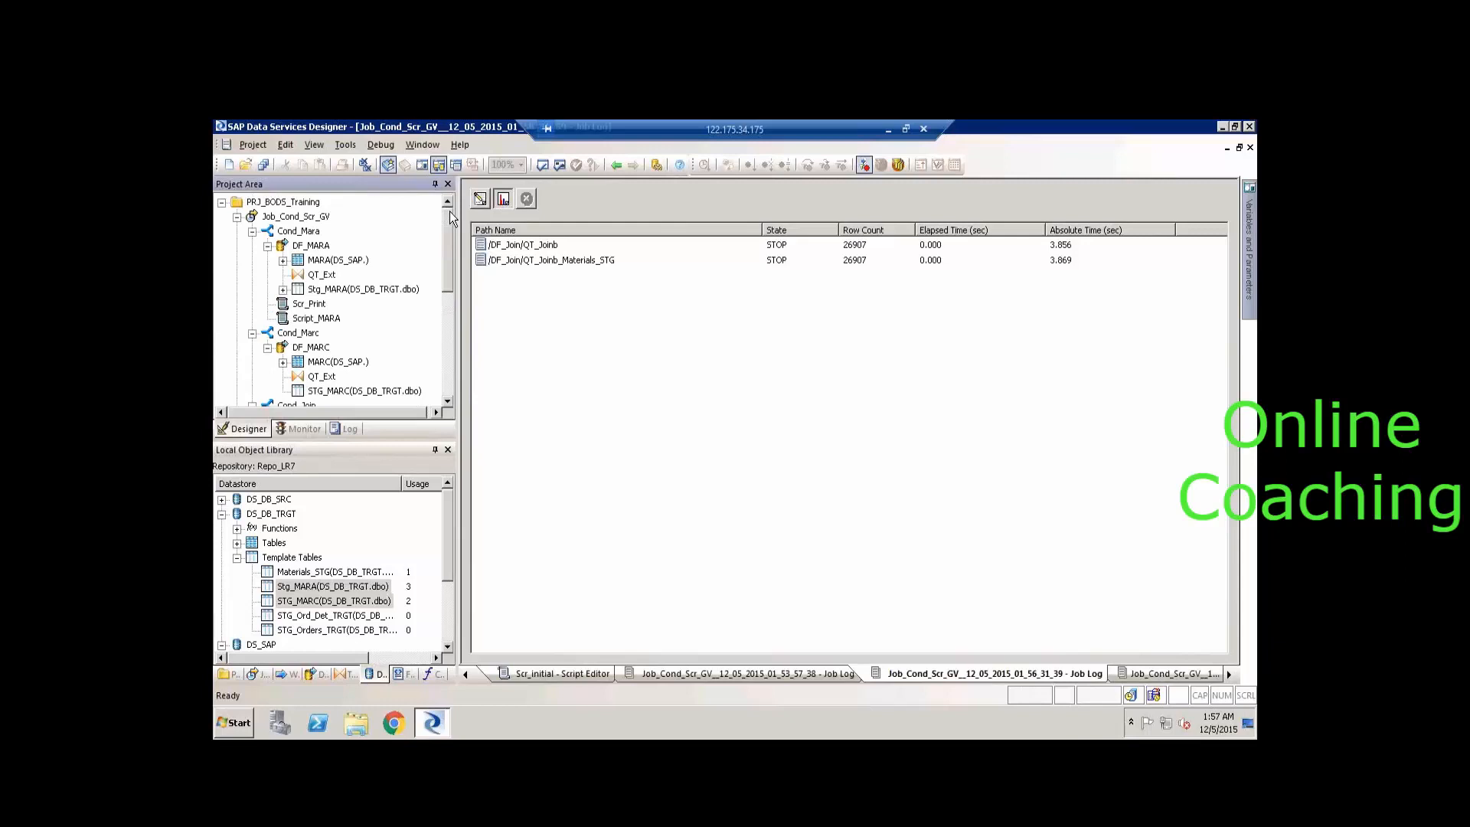
pyautogui.click(267, 246)
pyautogui.click(252, 231)
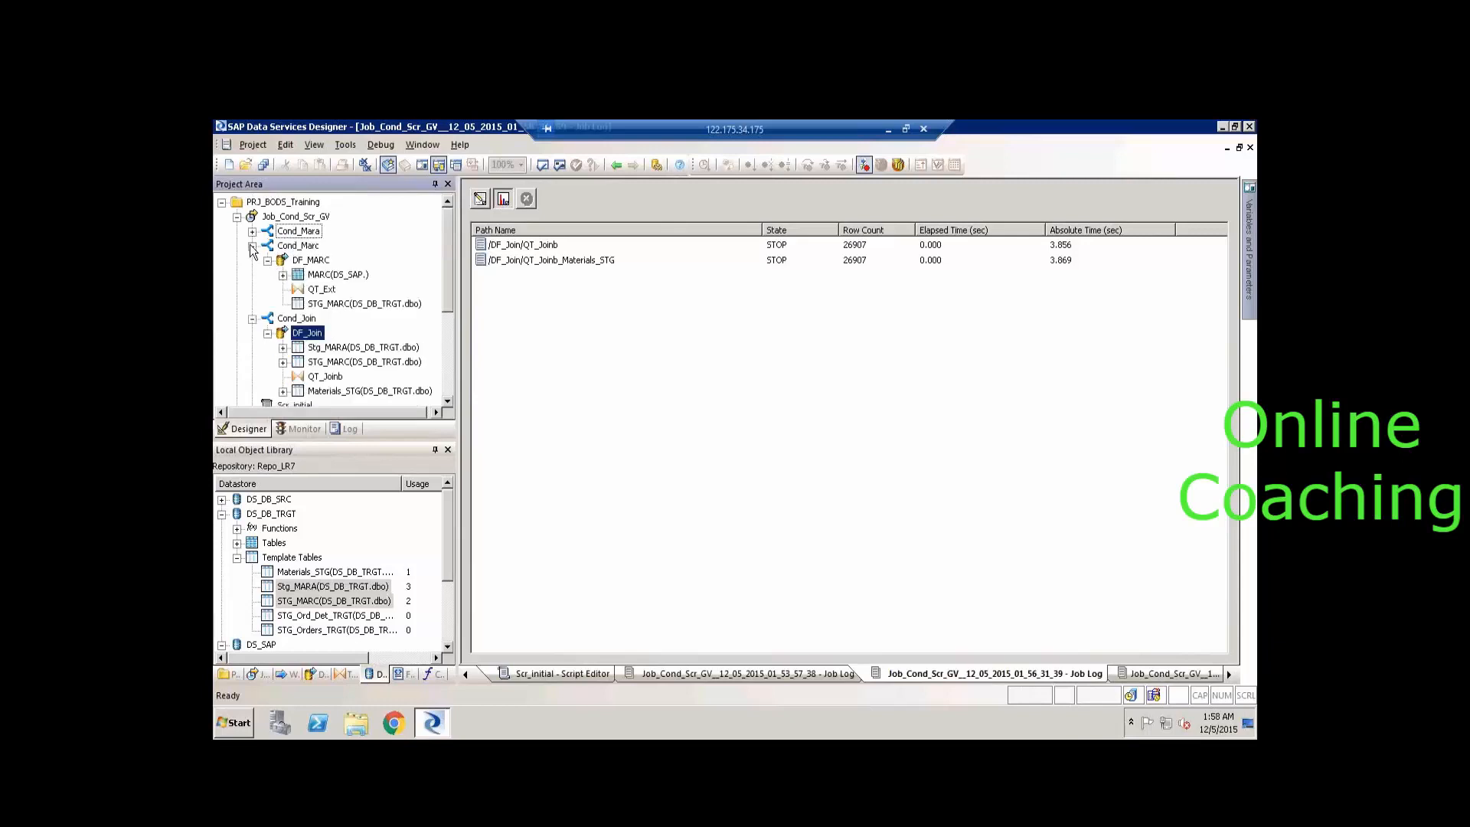
pyautogui.click(252, 246)
pyautogui.click(252, 260)
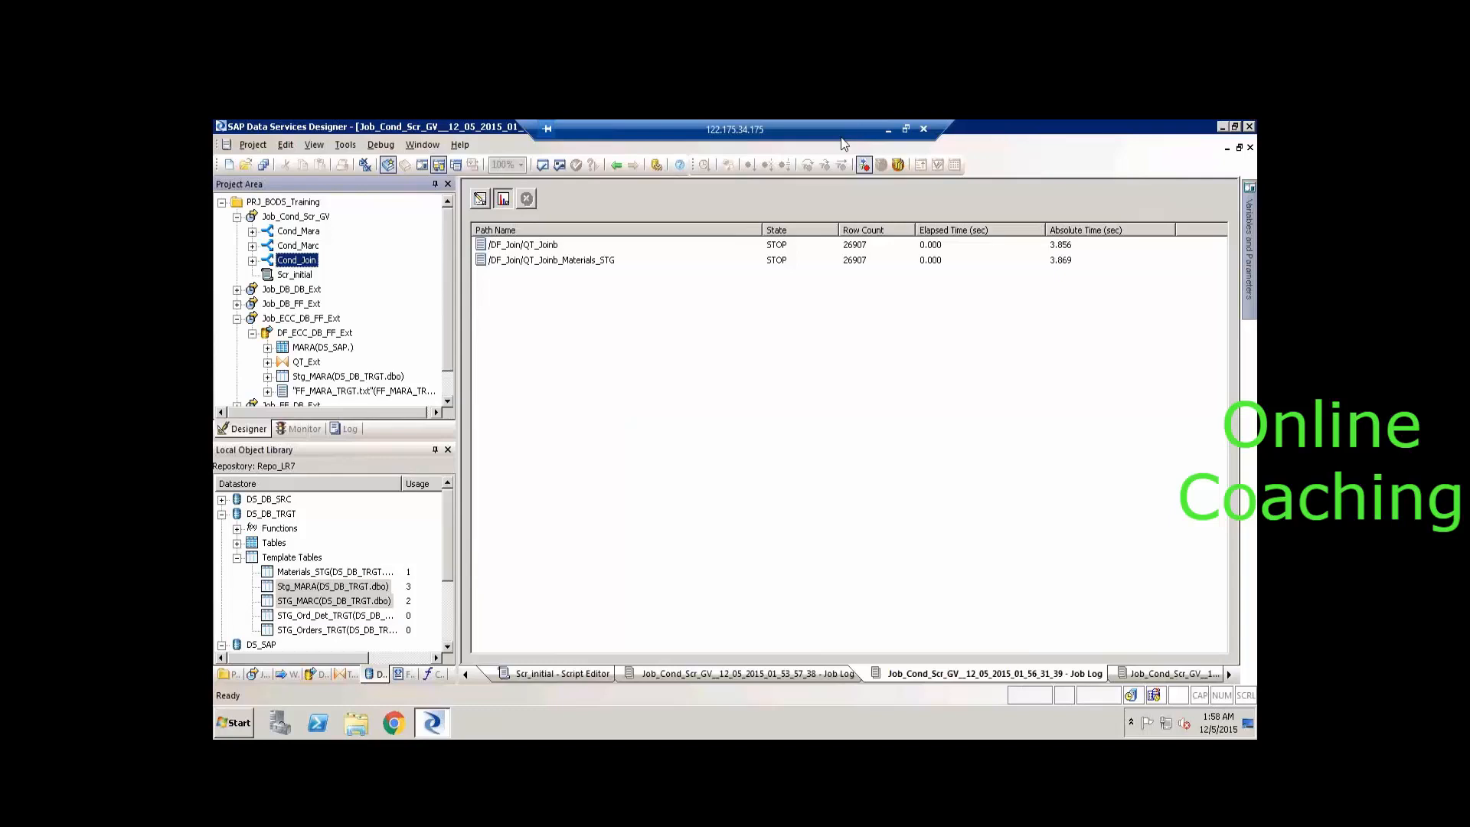
# Set $GV_MARA to 'Y' in the Scr_initial script of Job_Cond_Scr_GV and return to the job level.
pyautogui.click(309, 216)
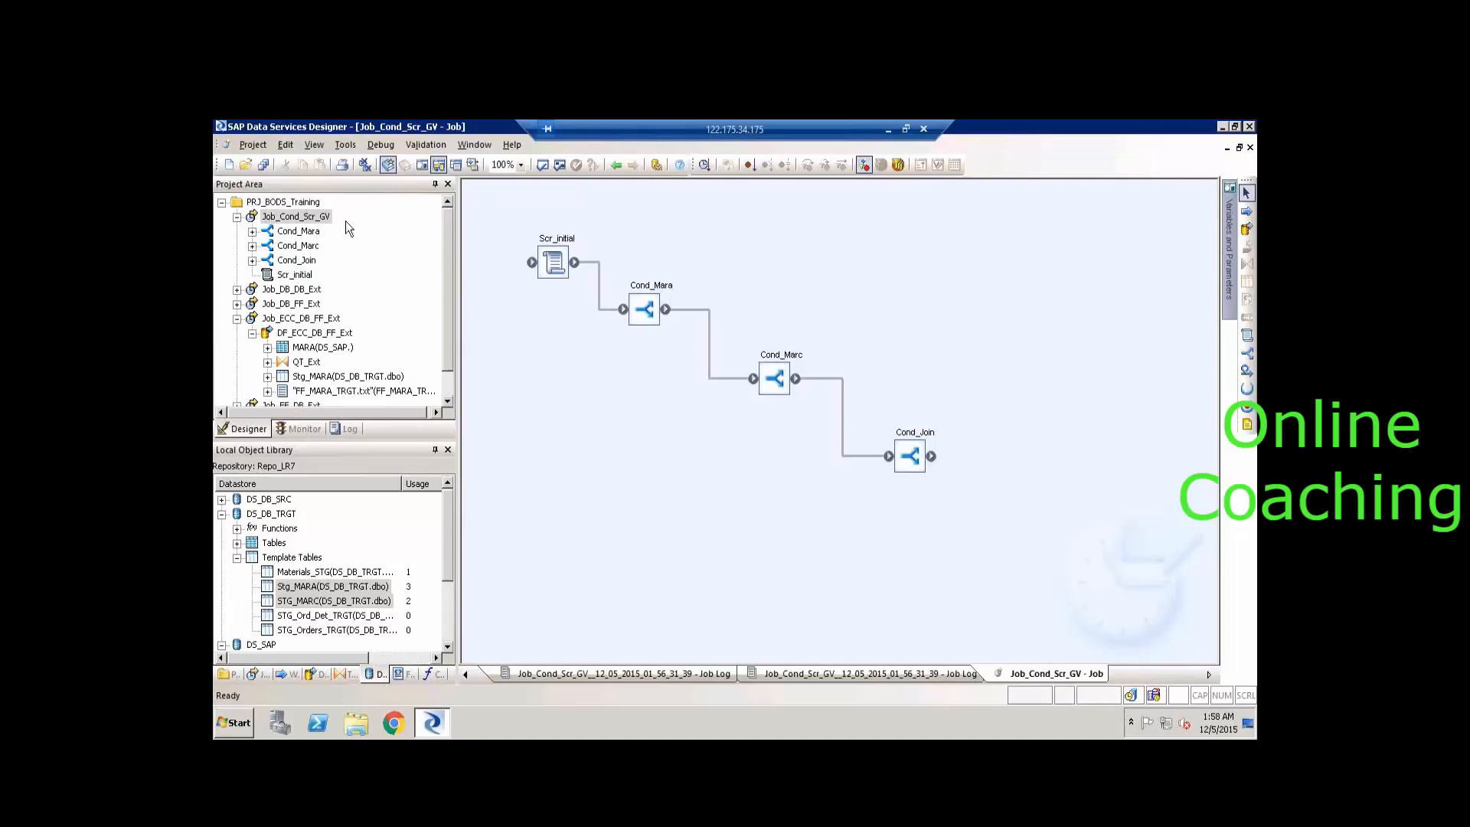
pyautogui.click(322, 217)
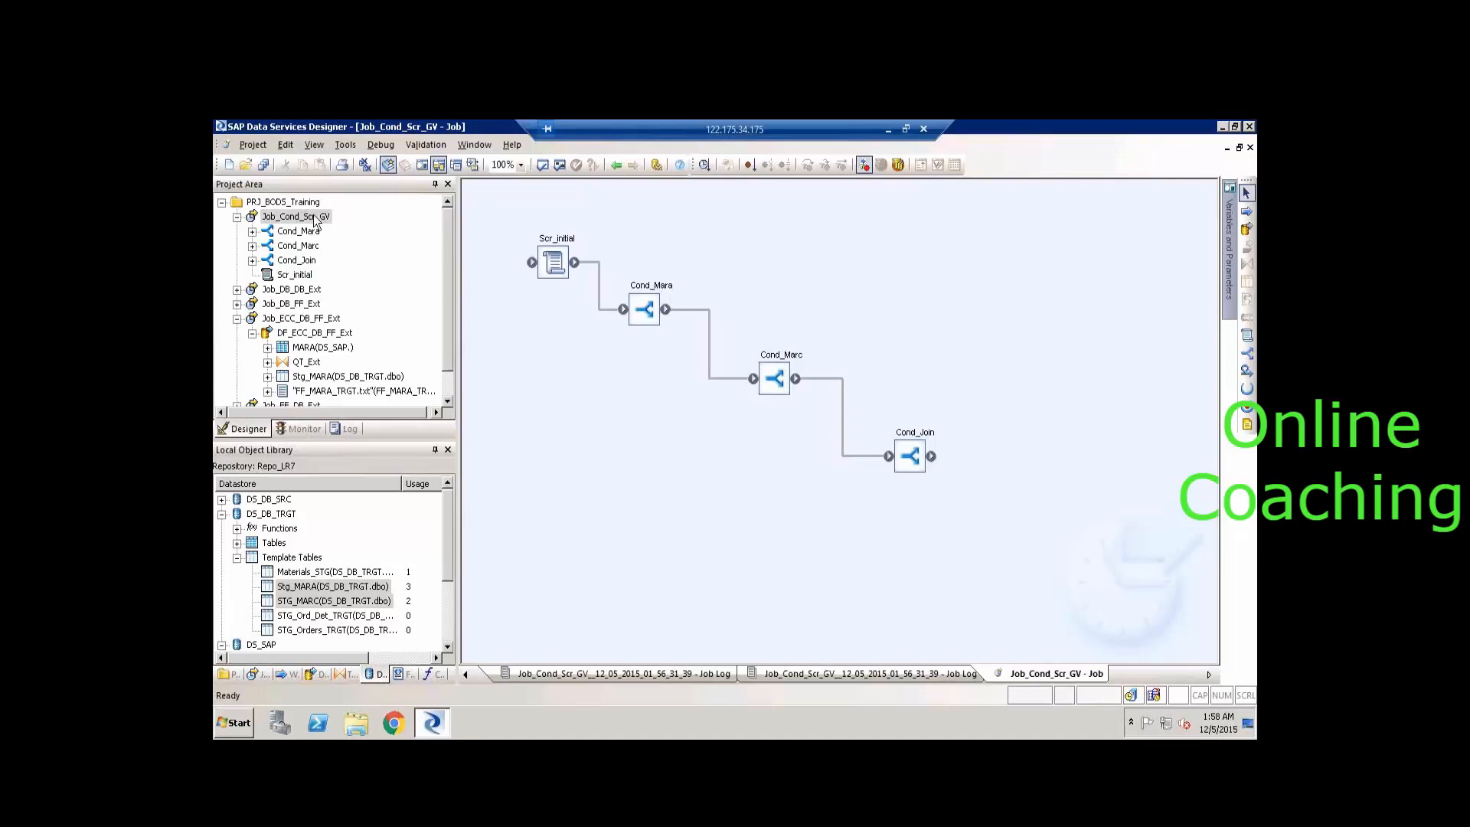
pyautogui.doubleClick(555, 239)
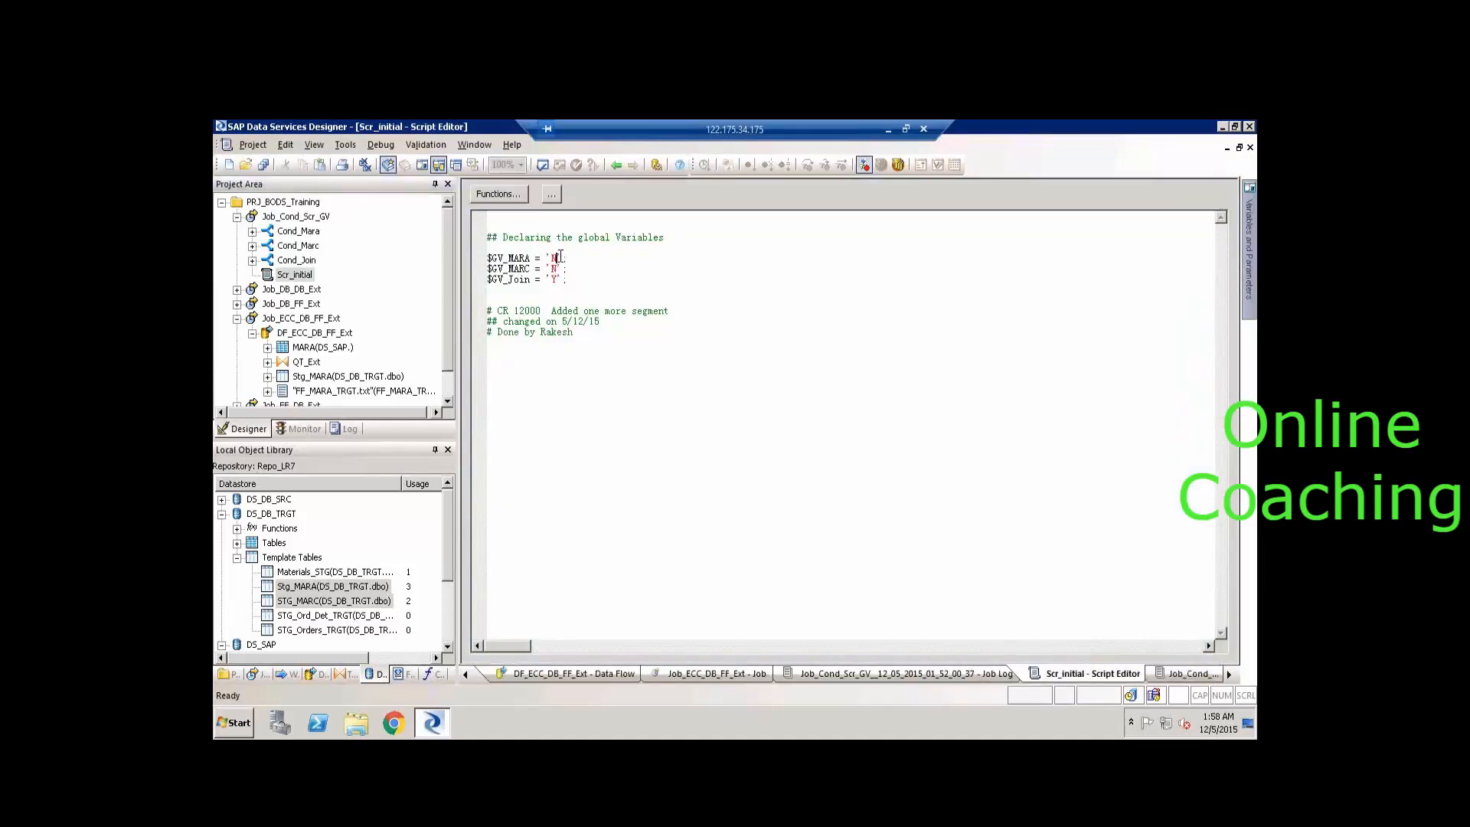
pyautogui.press('BackSpace')
pyautogui.write('Y')
pyautogui.click(615, 167)
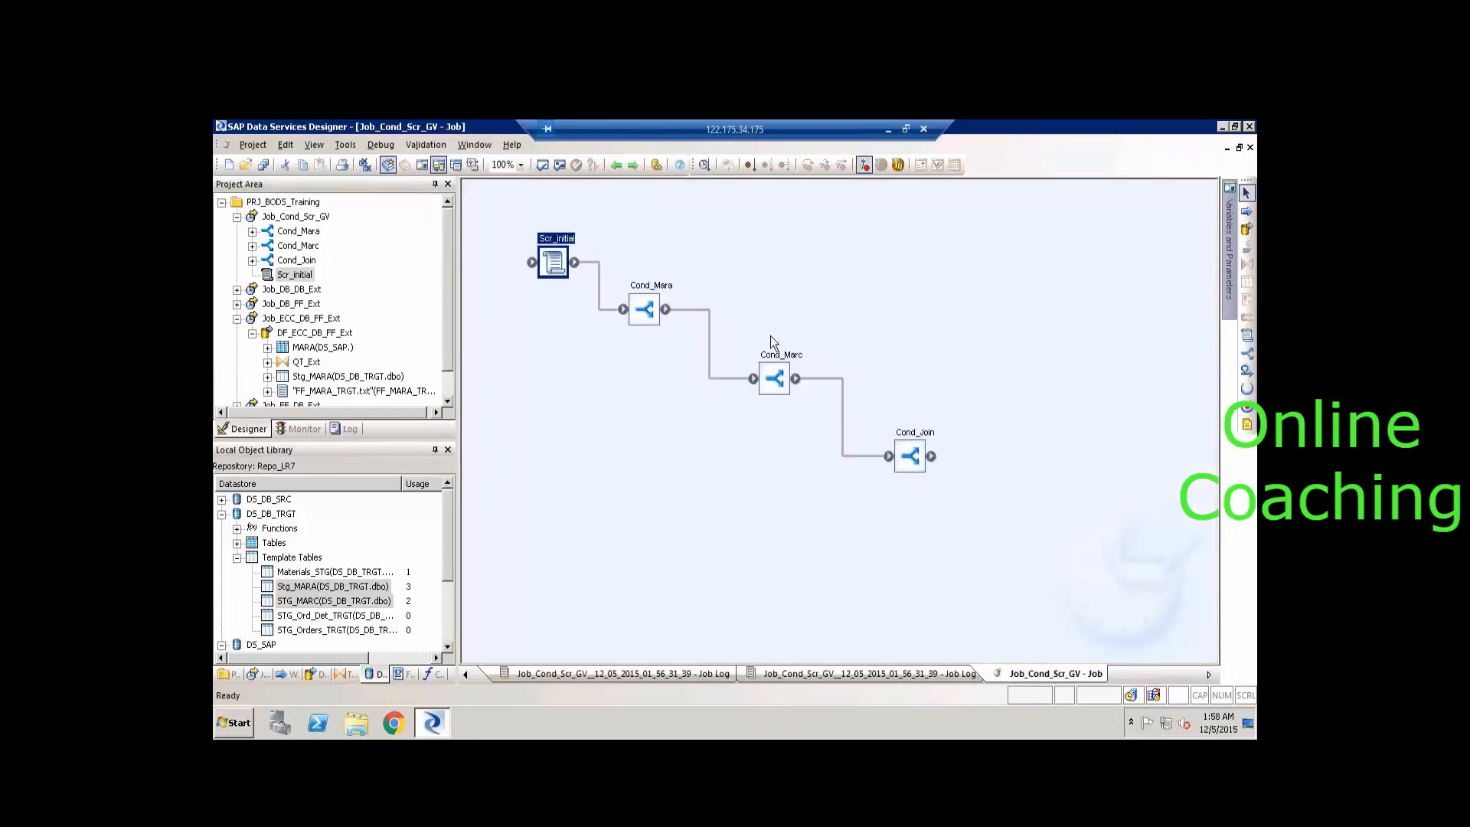
# Add the assignment $GV_MARC = 'Y'; below the Print statement of Script_MARA inside Cond_Mara.
pyautogui.doubleClick(654, 285)
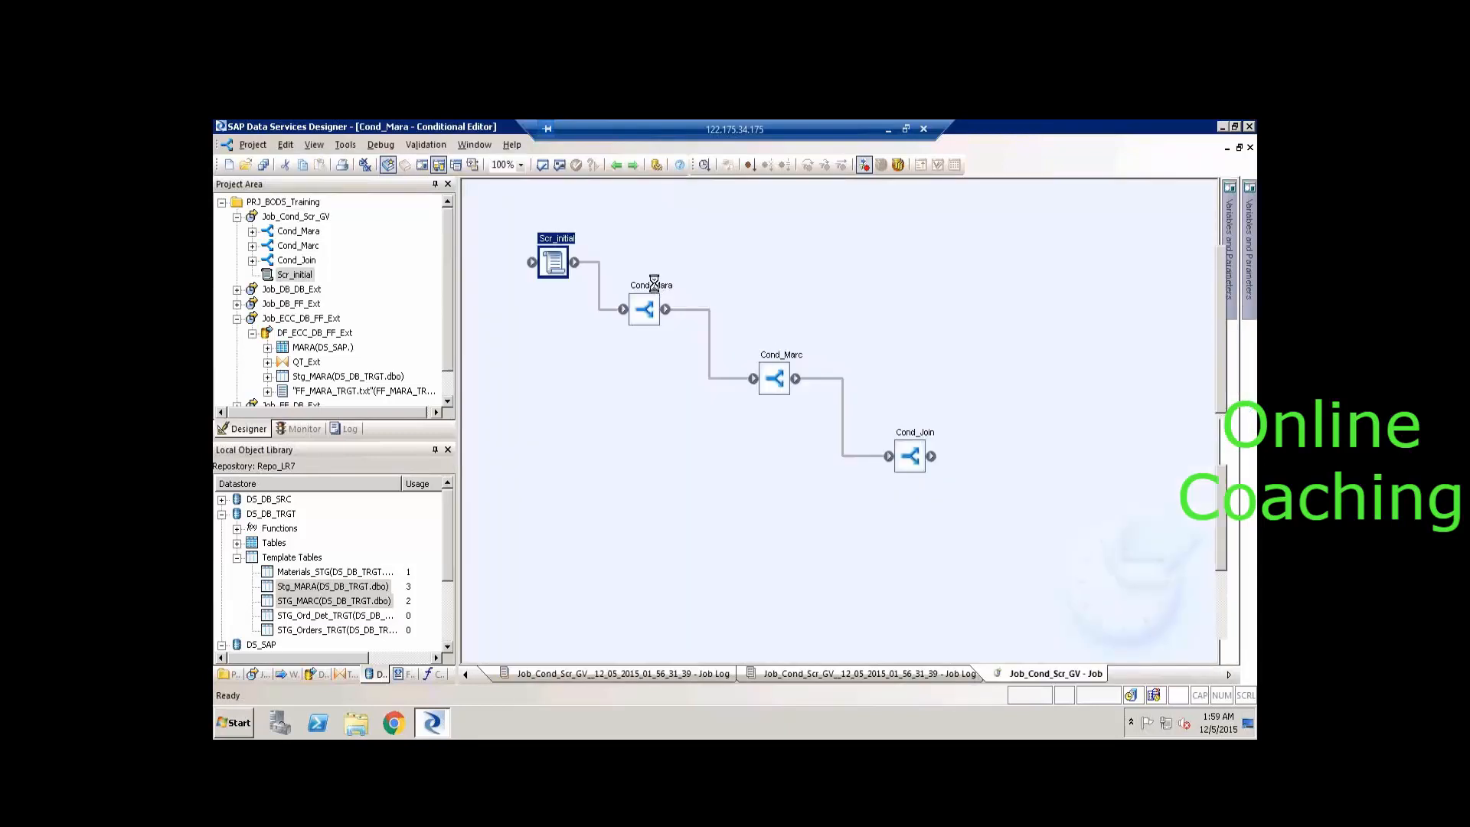
pyautogui.doubleClick(780, 330)
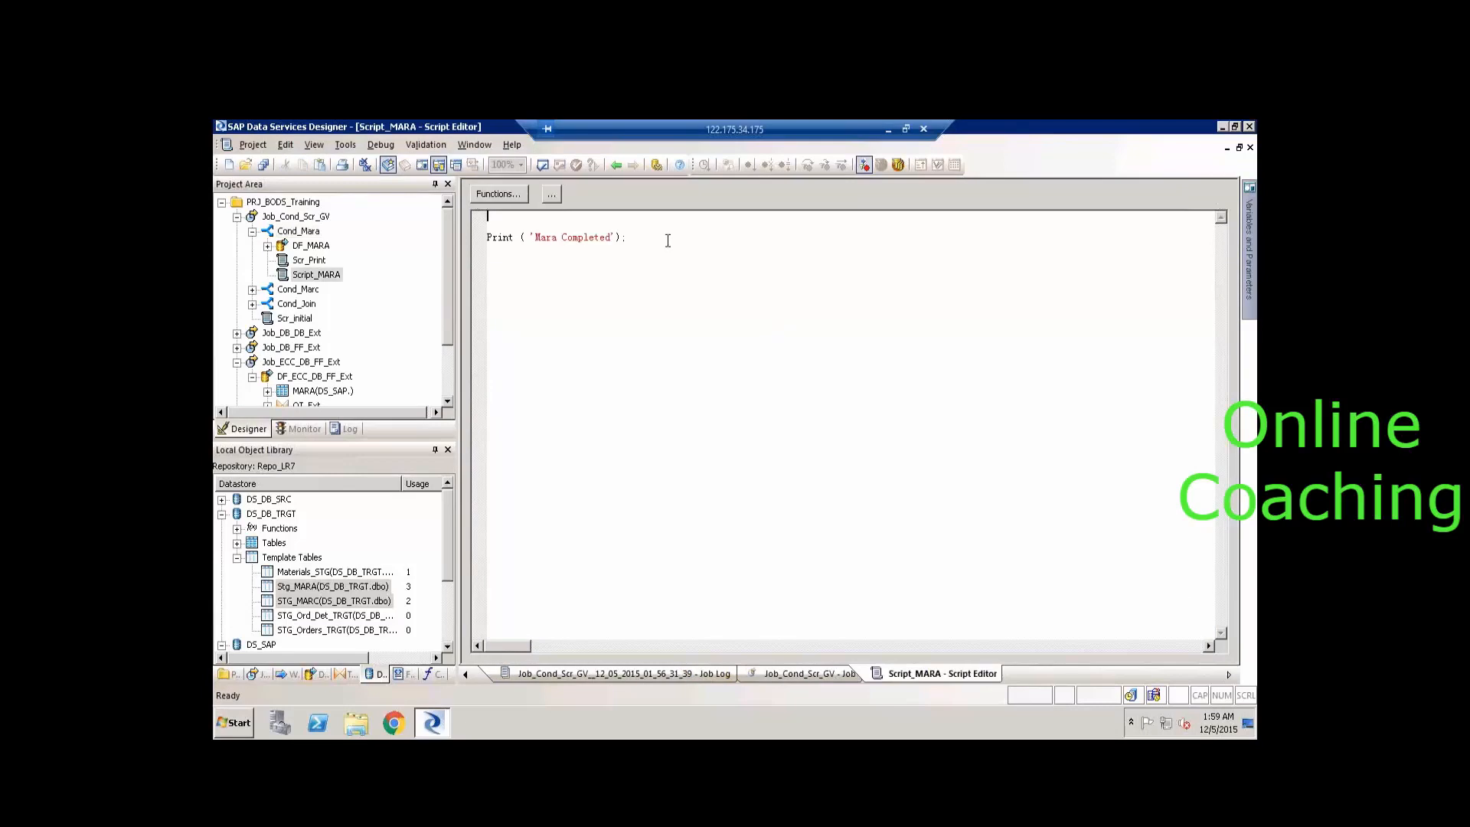
pyautogui.write('$GV_')
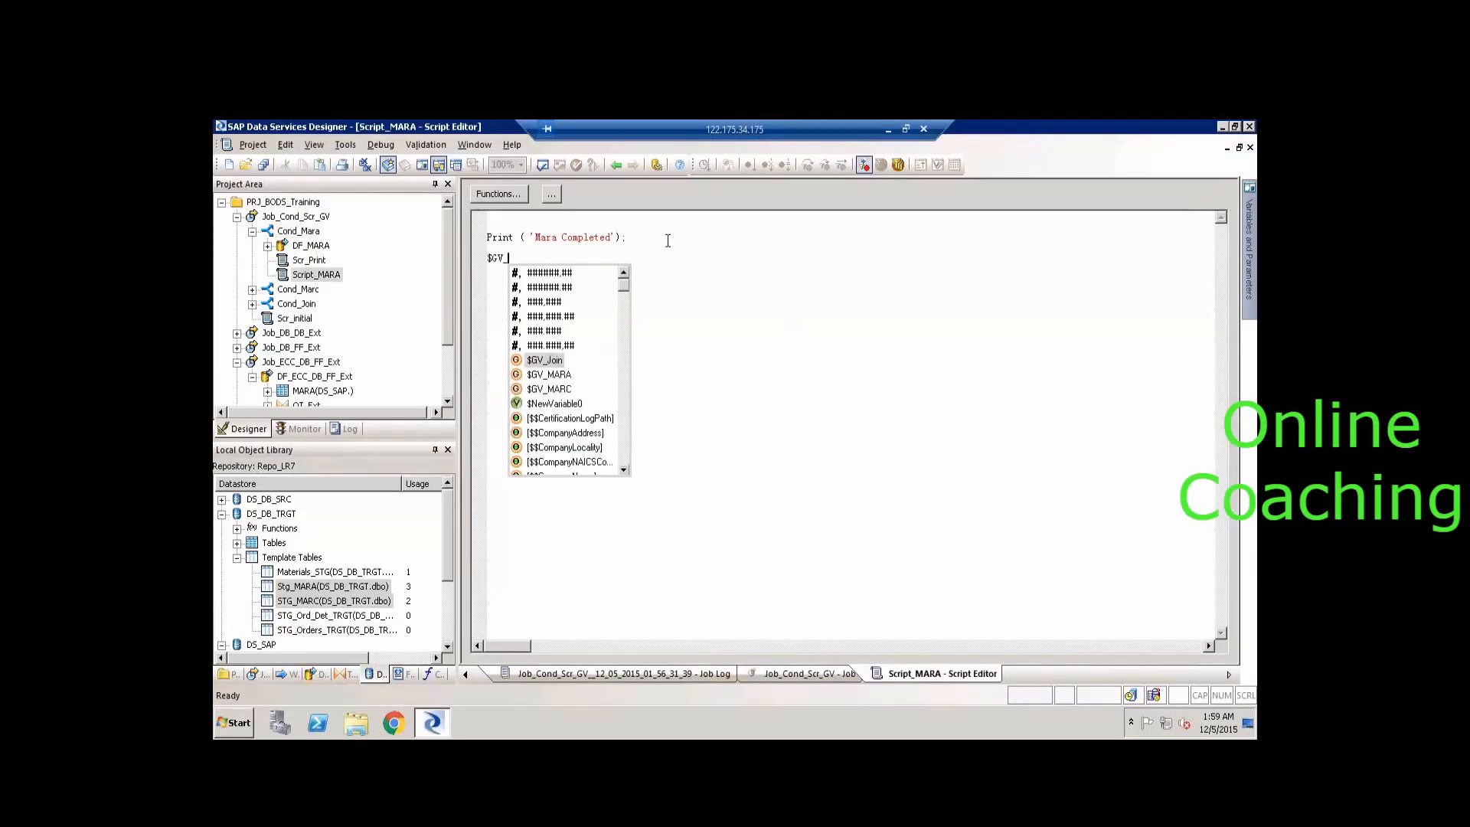
pyautogui.write('MAR')
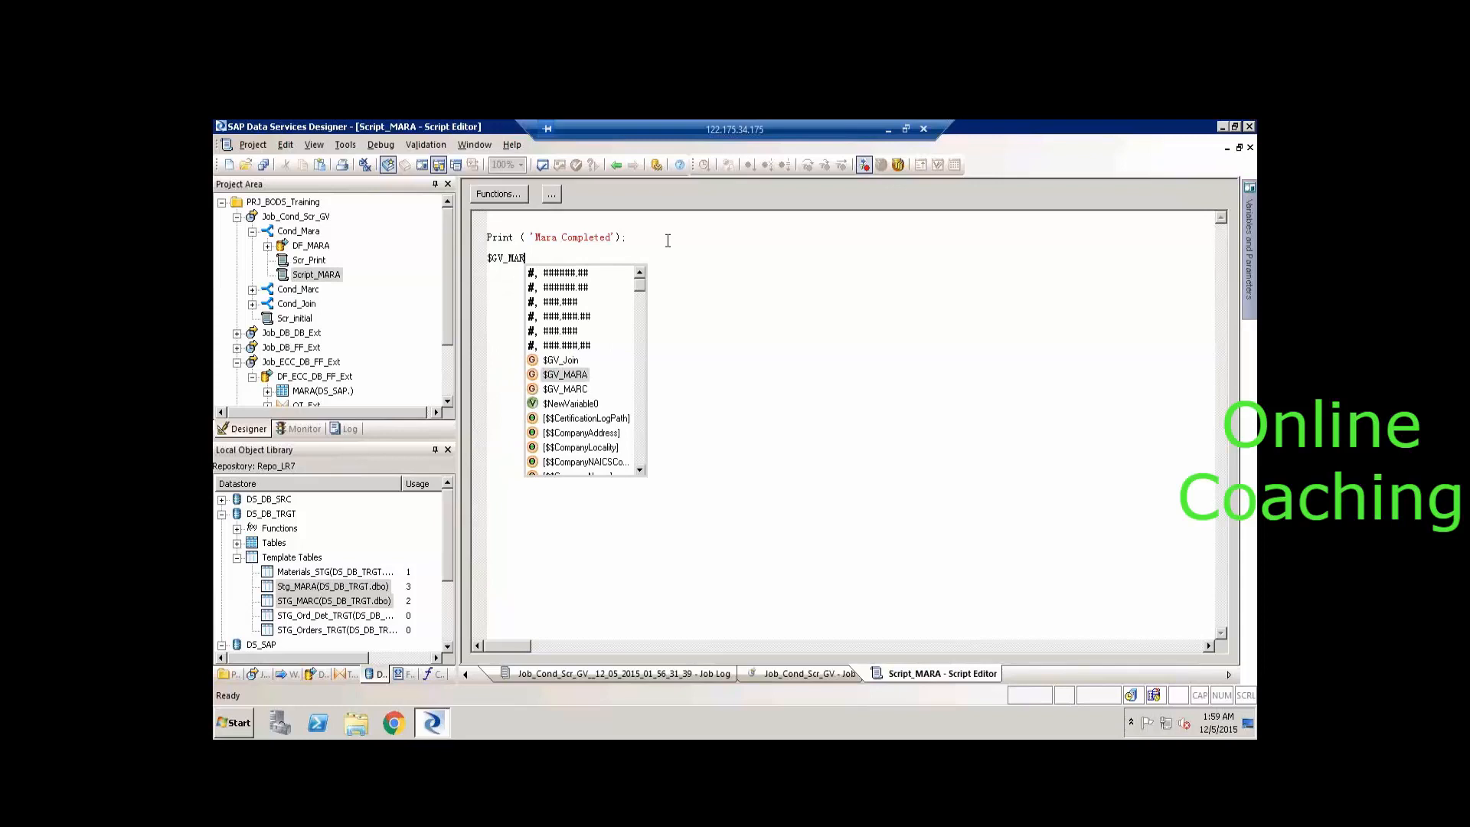
pyautogui.write("C = 'Y'")
pyautogui.press('BackSpace')
pyautogui.press('BackSpace')
pyautogui.press('BackSpace')
pyautogui.press('BackSpace')
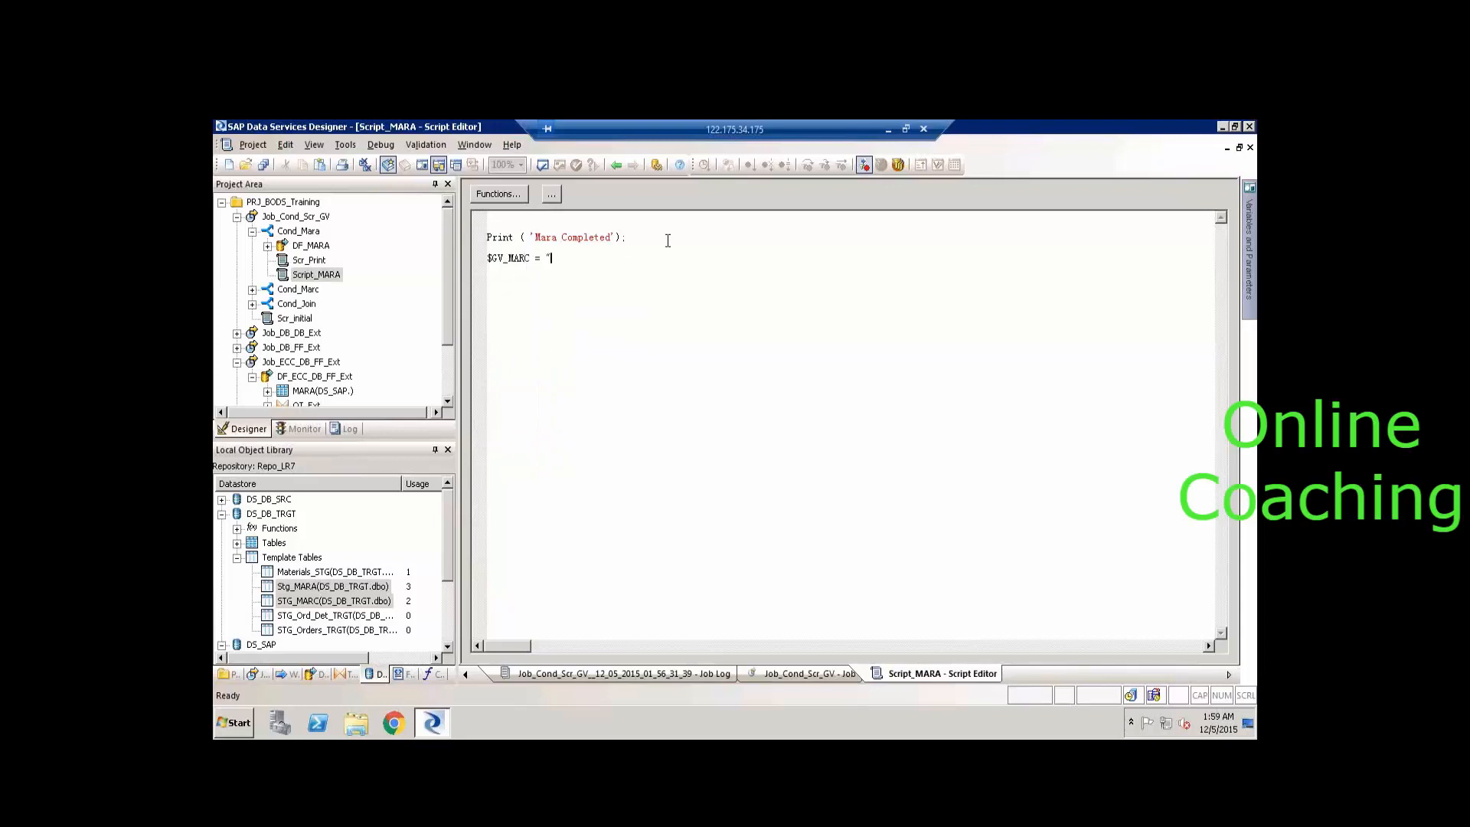
pyautogui.write("'Y';")
pyautogui.moveTo(588, 258); pyautogui.dragTo(446, 268)
pyautogui.click(615, 165)
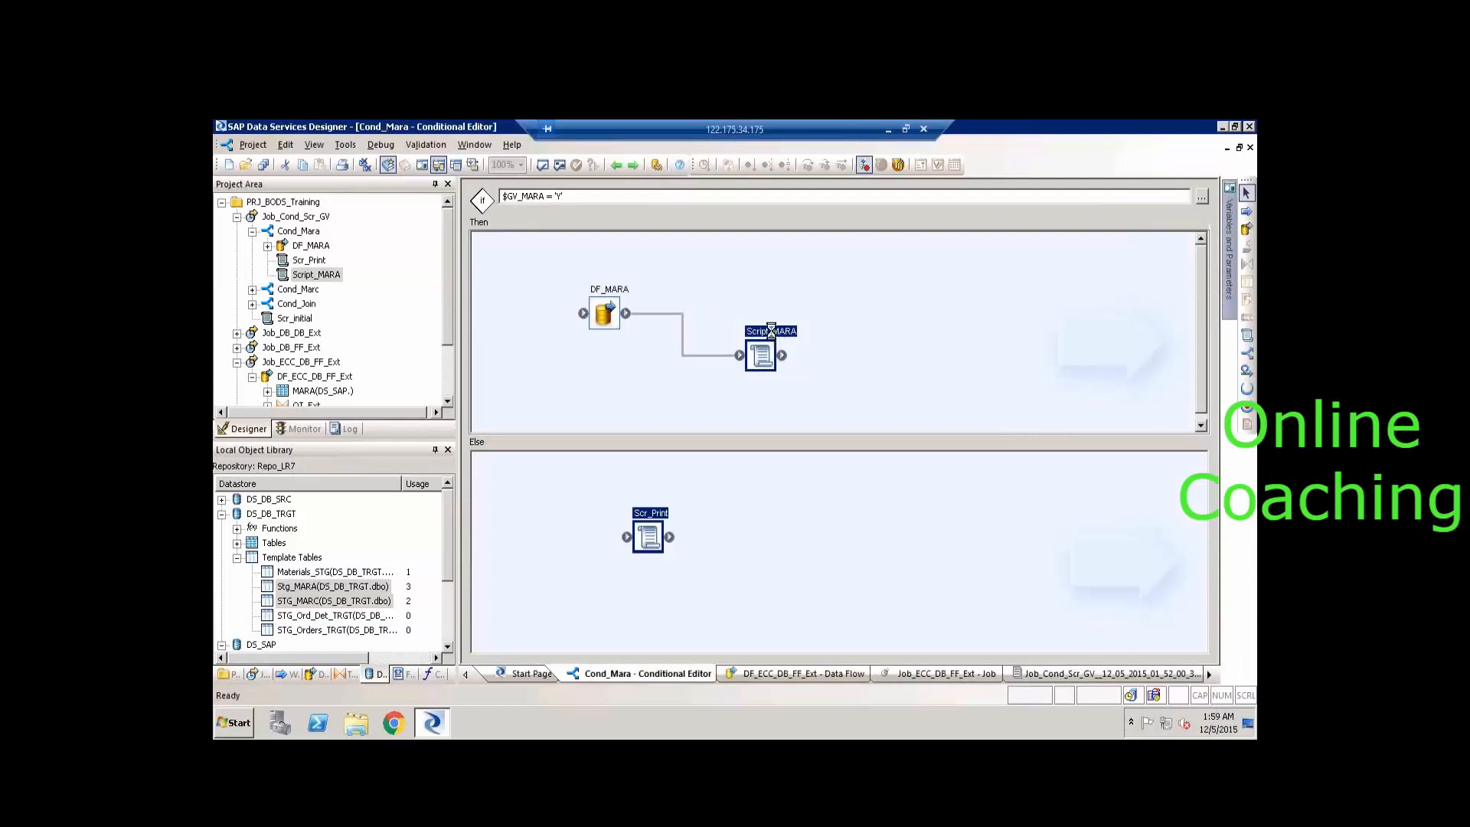
# Delete the $GV_MARC assignment line from Script_MARA and return to the Job_Cond_Scr_GV job level.
pyautogui.doubleClick(771, 332)
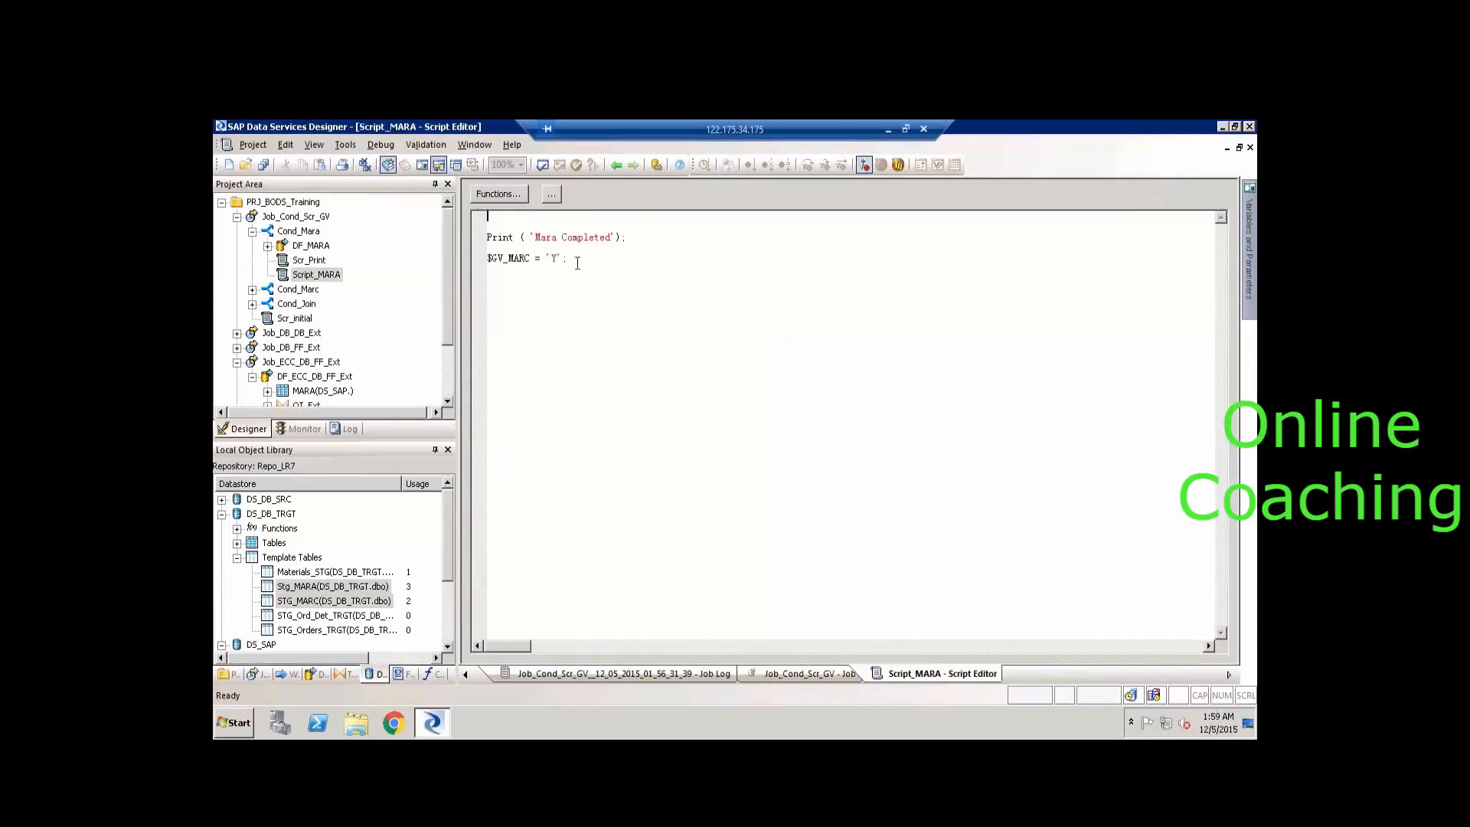
pyautogui.moveTo(568, 259); pyautogui.dragTo(477, 262)
pyautogui.press('Delete')
pyautogui.click(310, 217)
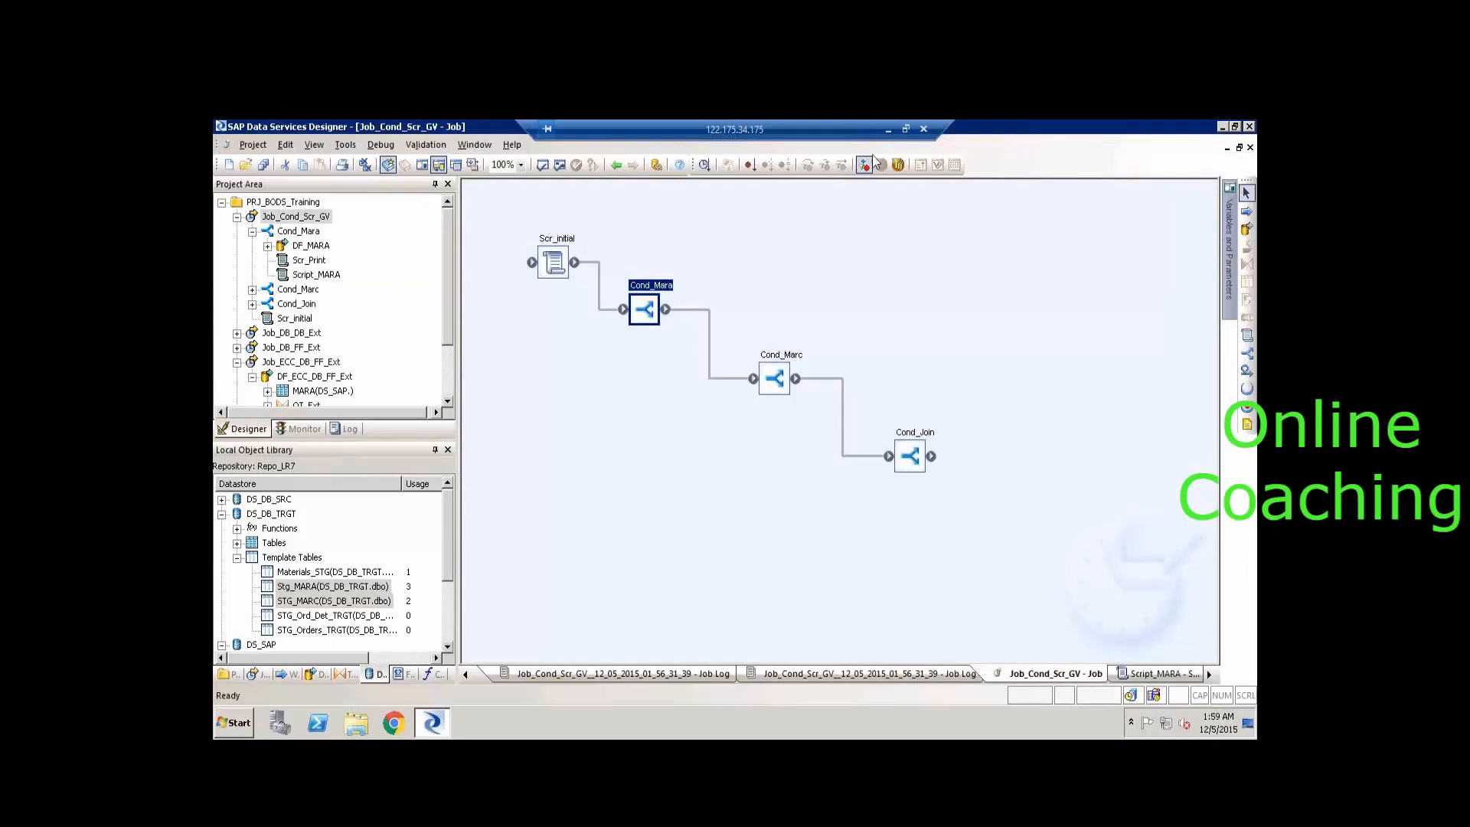
# Switch to the Excel workbook and enter 15 in cell I5 above Extraction on Sheet4.
pyautogui.click(888, 135)
pyautogui.click(731, 473)
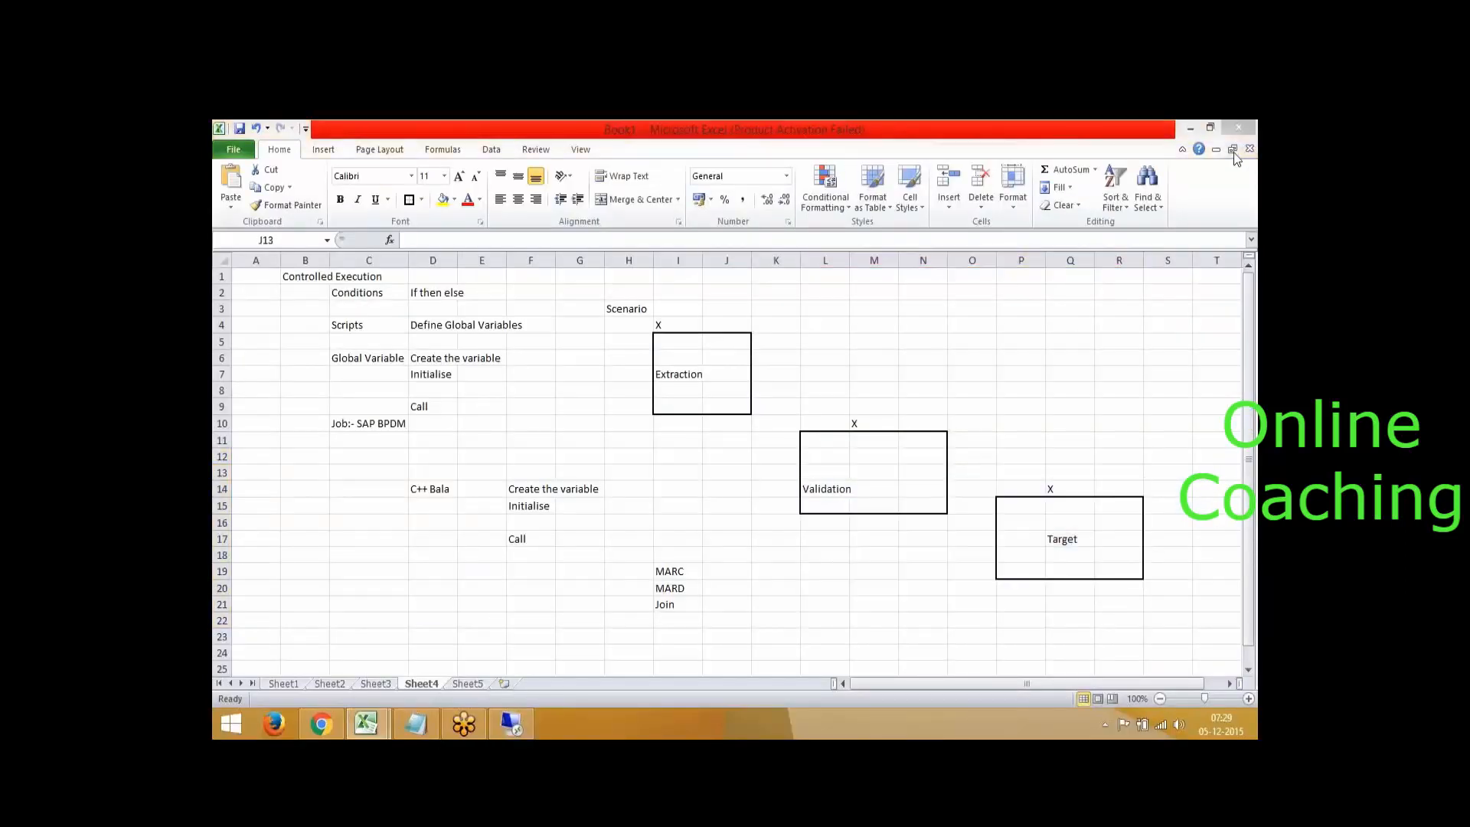
pyautogui.click(676, 347)
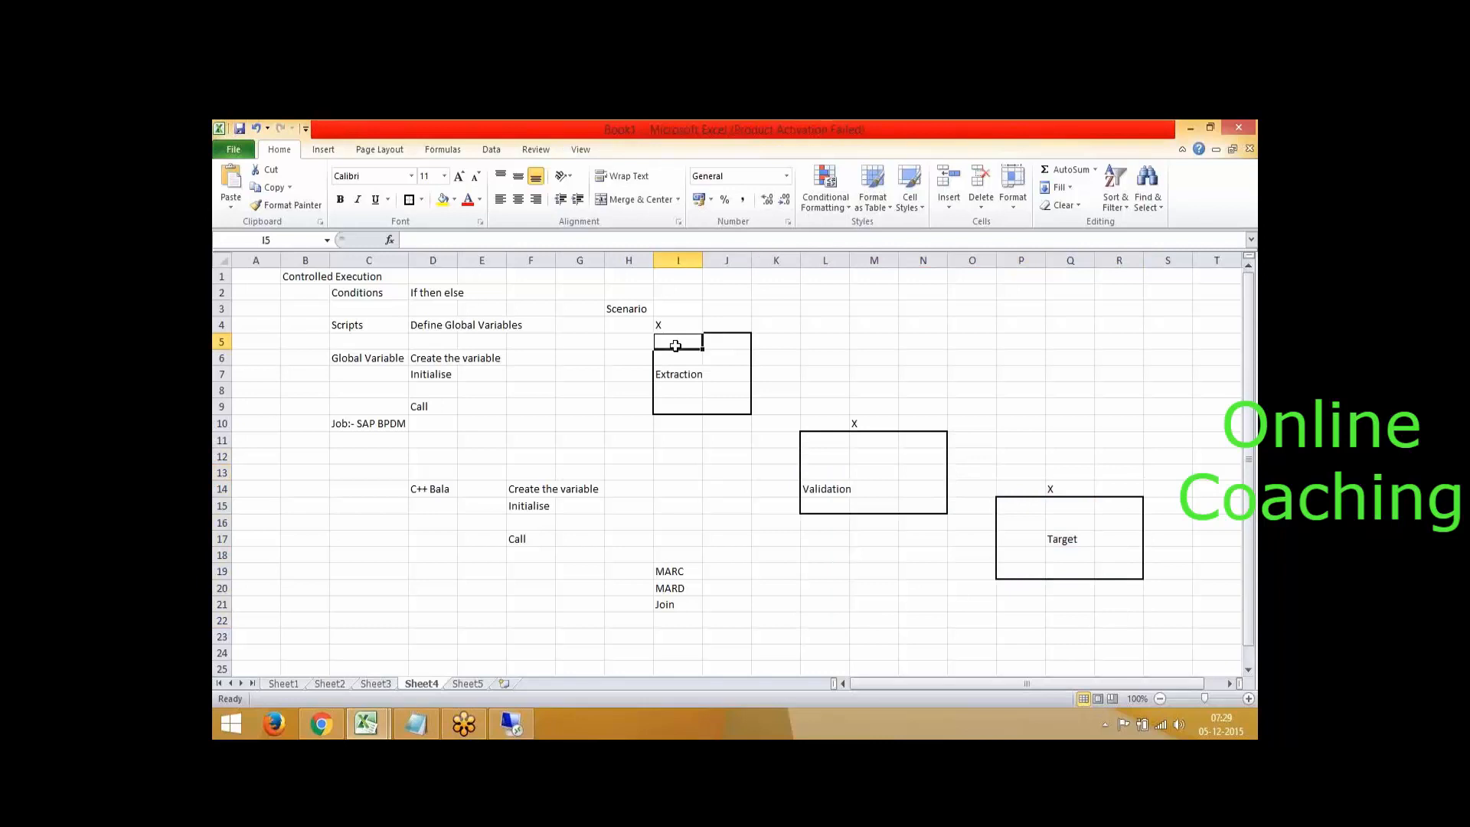
pyautogui.write('15')
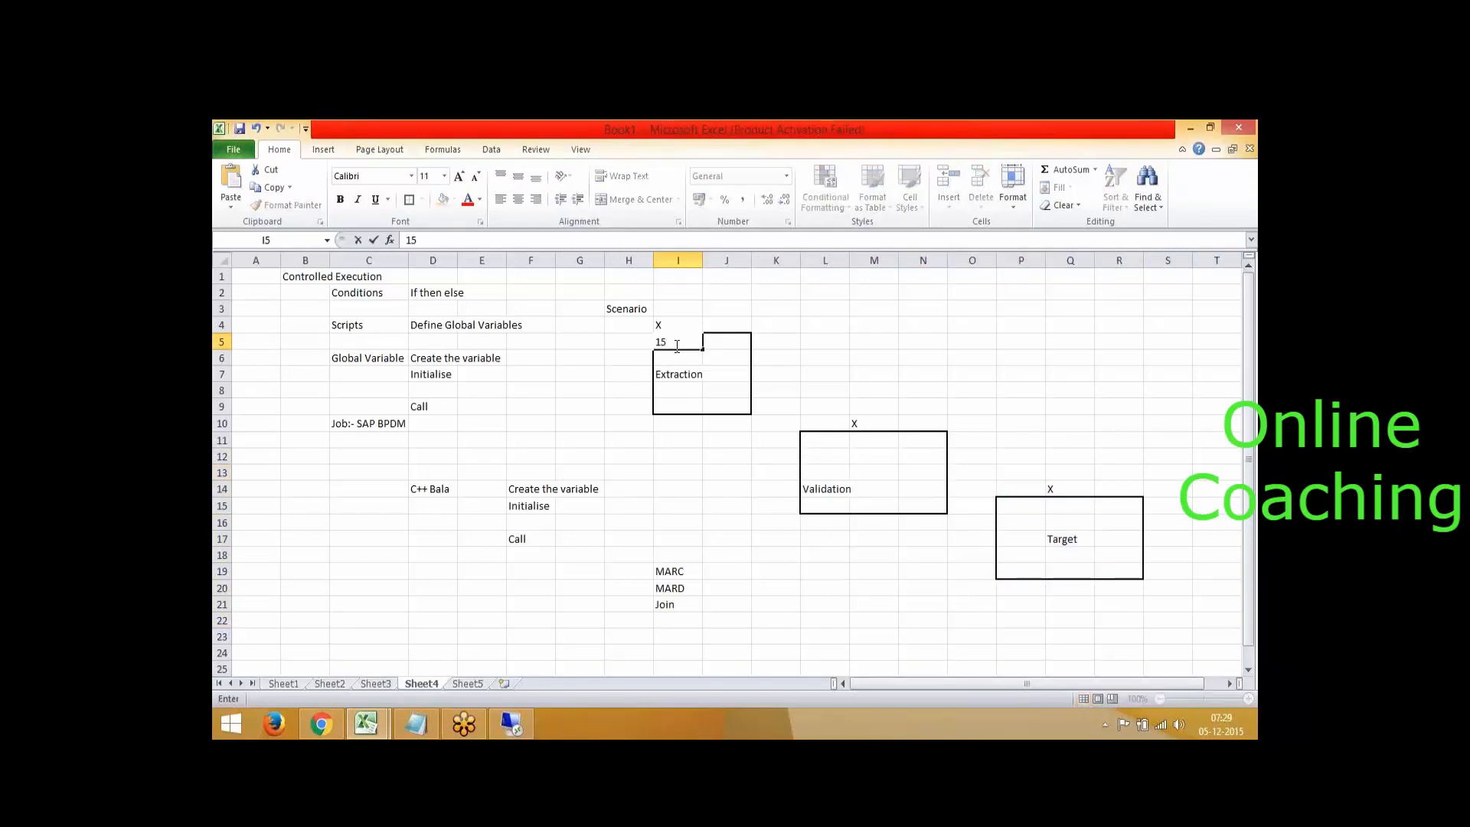
pyautogui.click(839, 340)
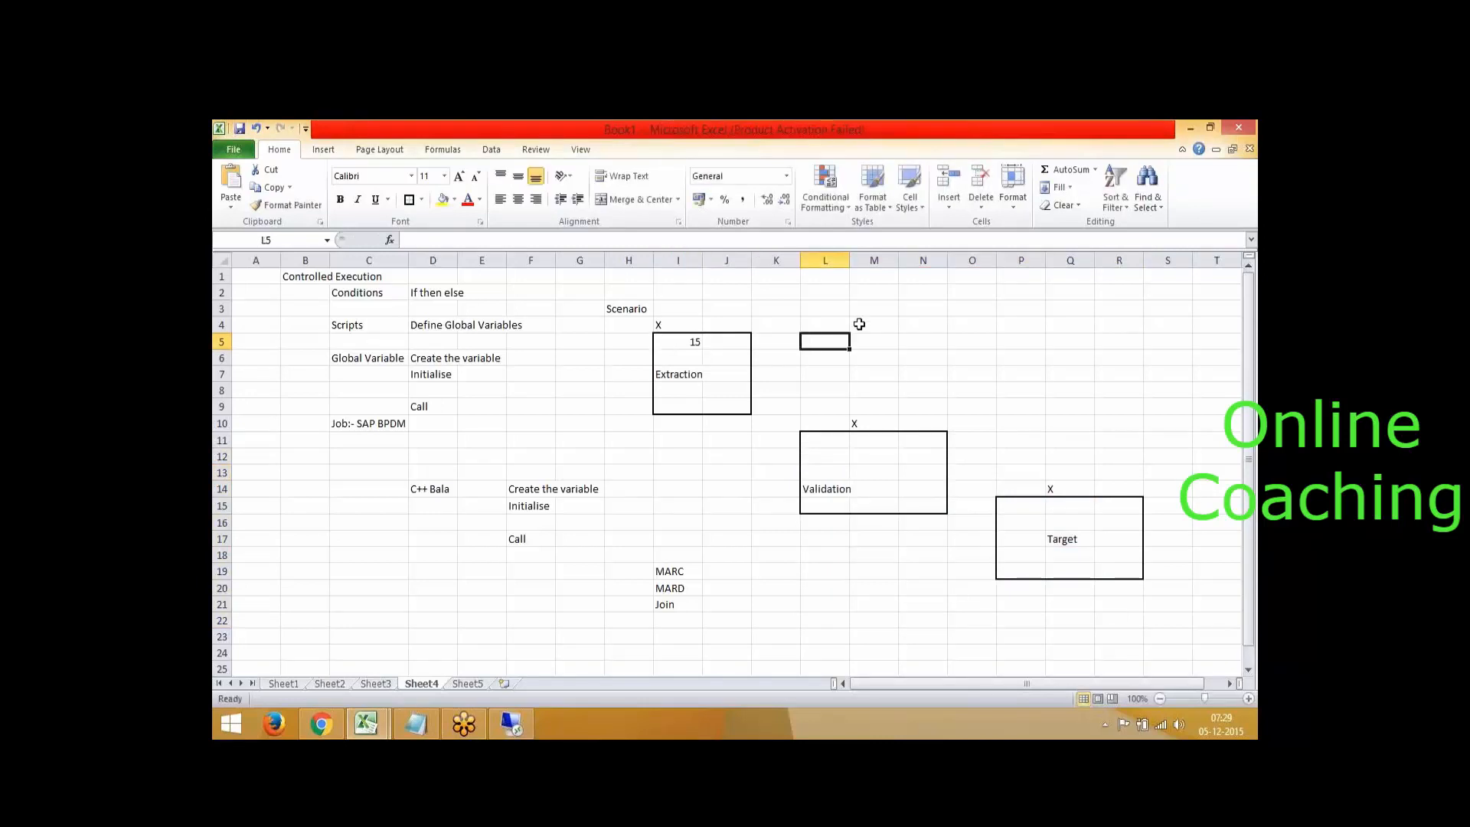
# Enter 10, 7 and 5 in cells M12, M13 and M14 inside the Validation box on Sheet4.
pyautogui.moveTo(588, 297); pyautogui.dragTo(1144, 603)
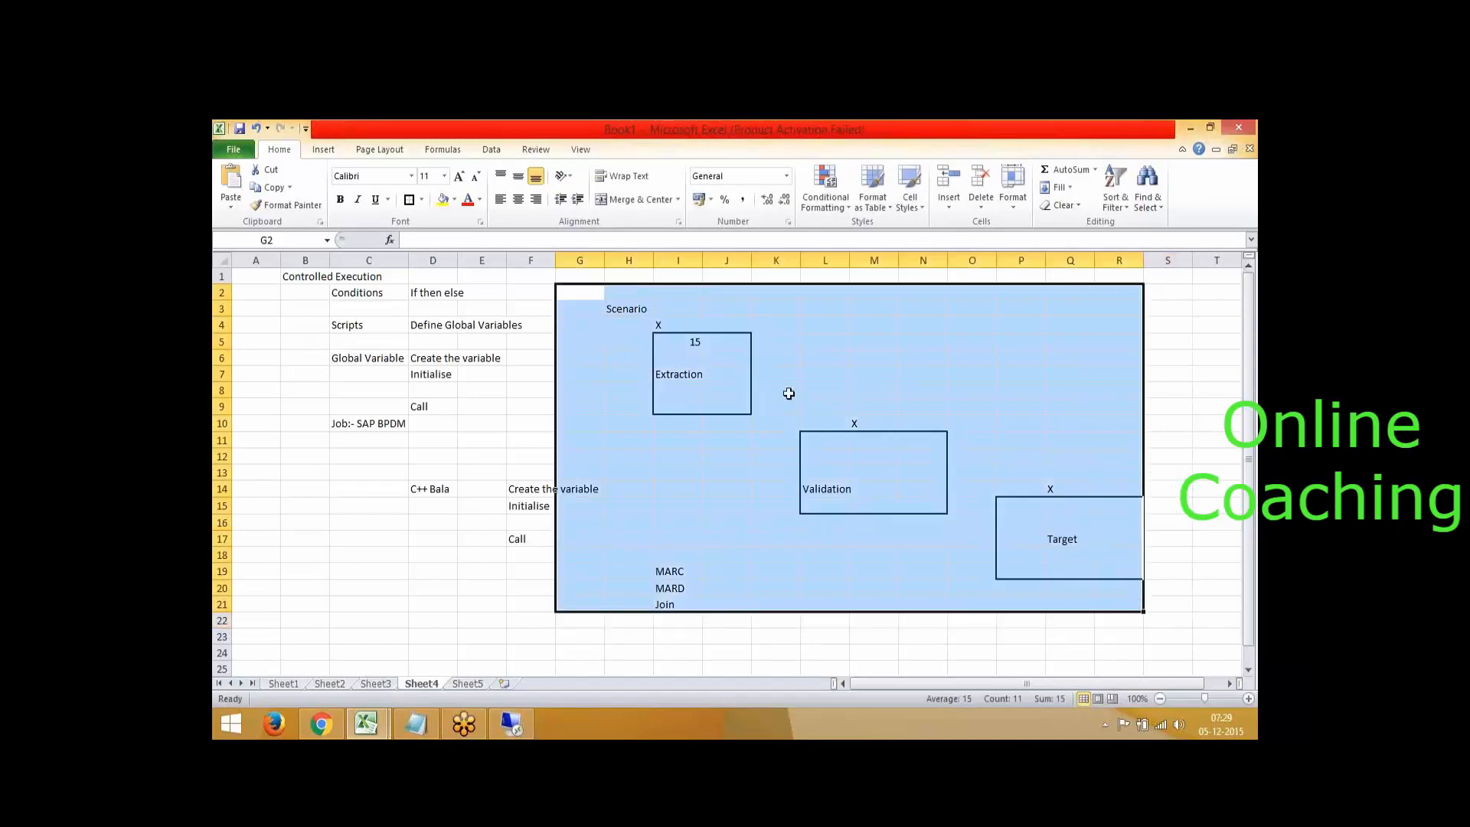
pyautogui.click(842, 464)
pyautogui.click(859, 460)
pyautogui.write('10')
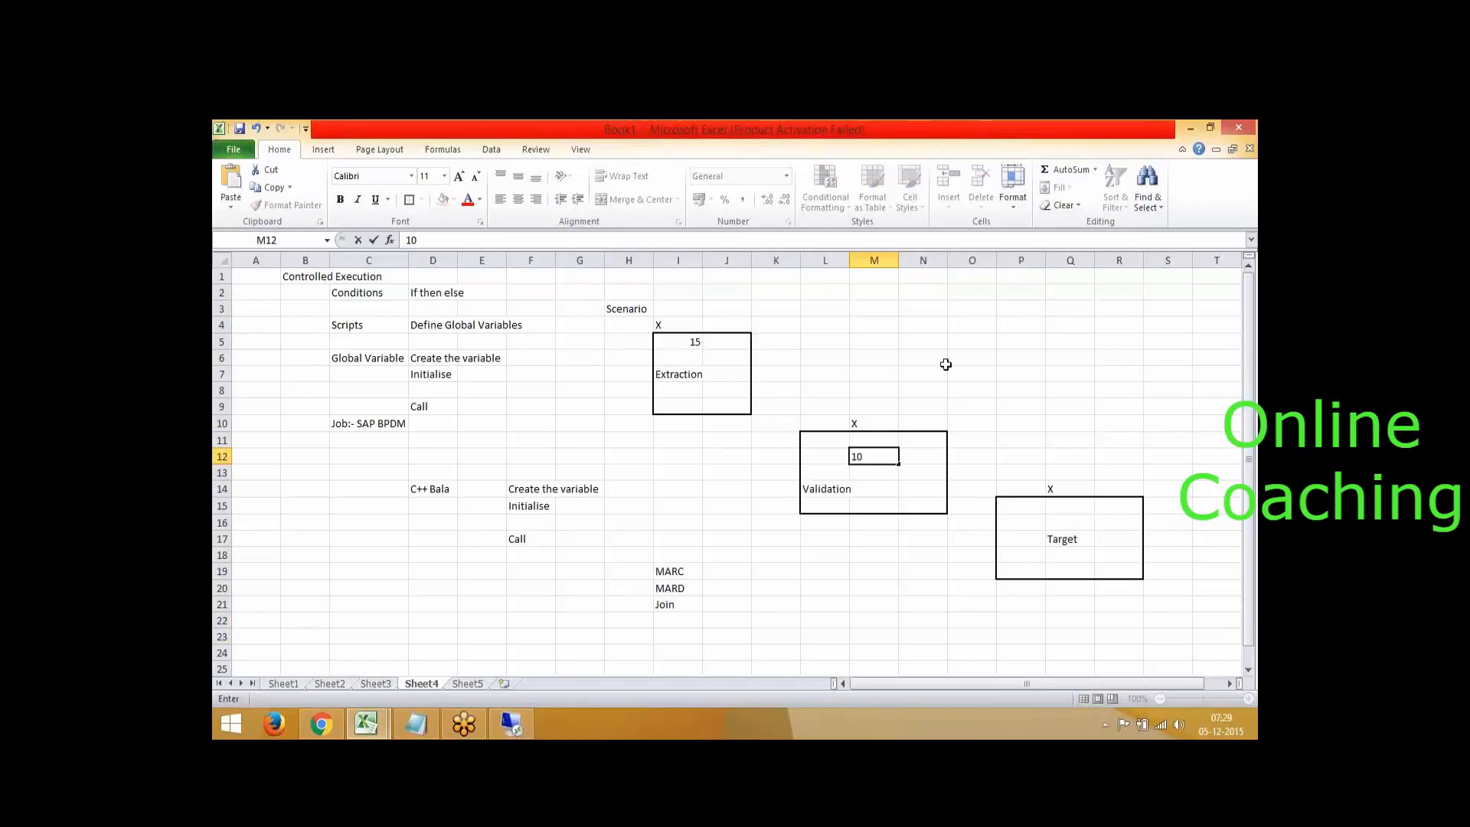
pyautogui.moveTo(941, 322); pyautogui.dragTo(909, 580)
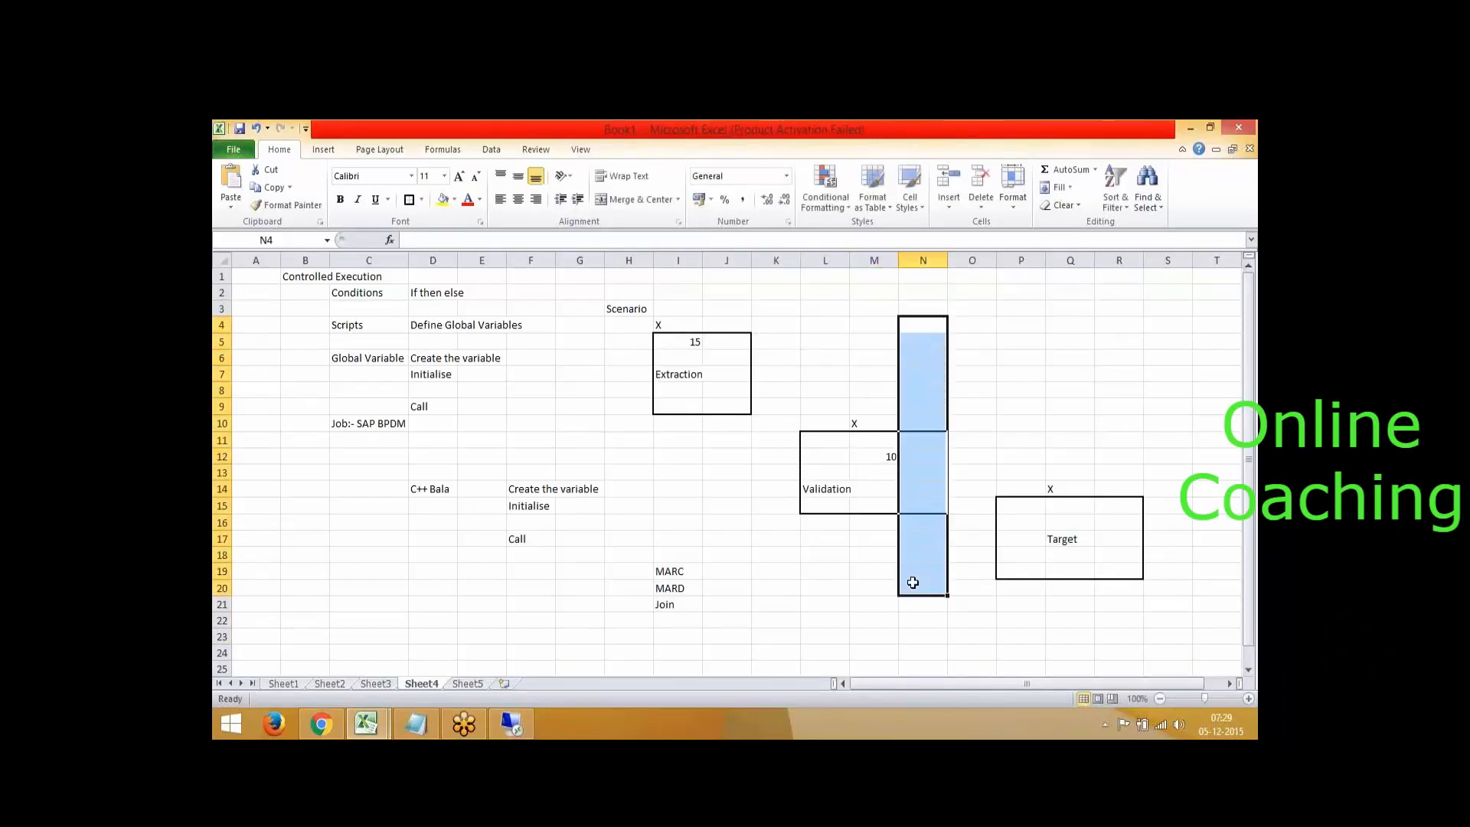
pyautogui.click(880, 476)
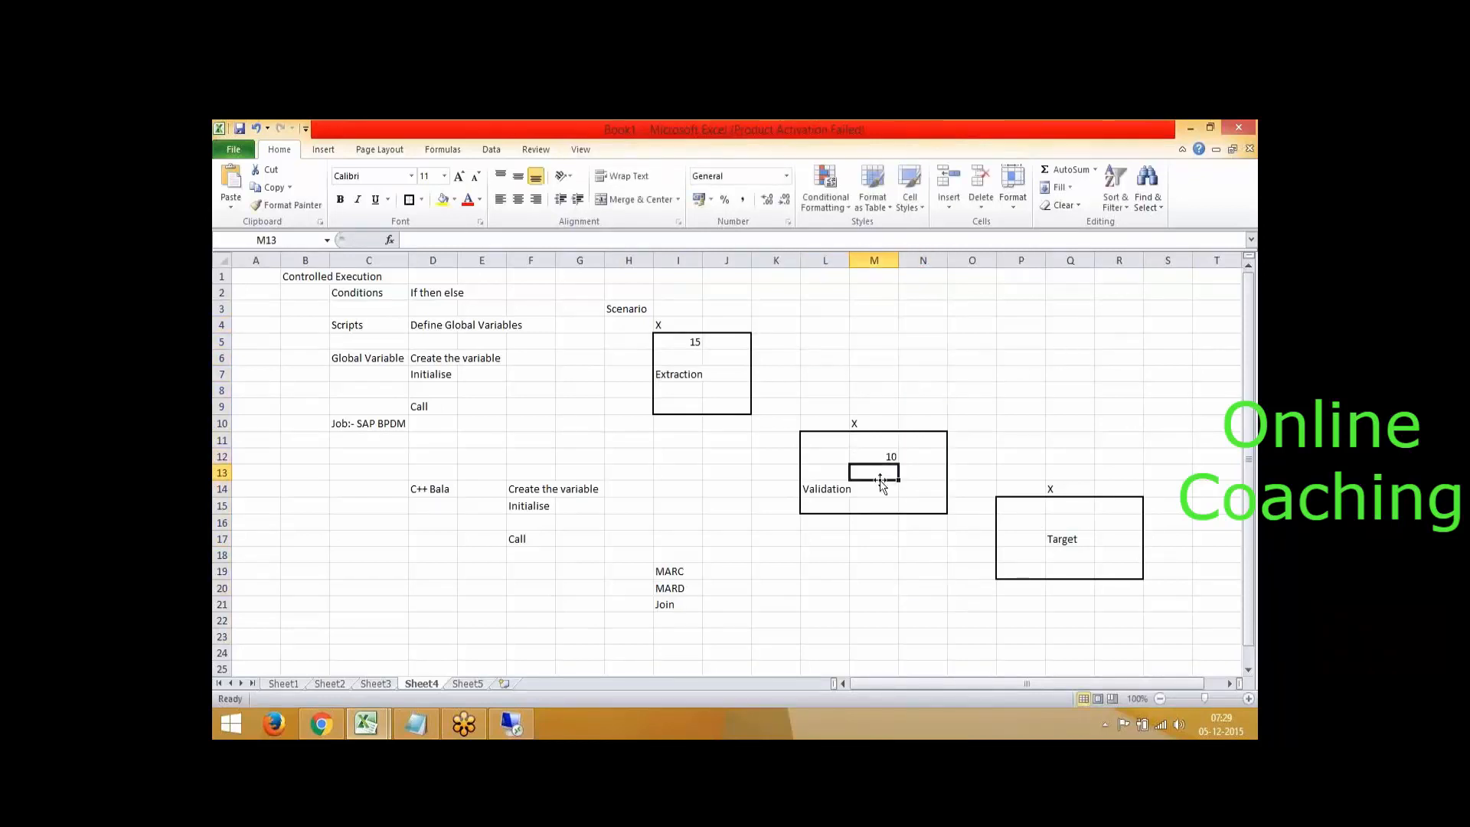
pyautogui.write('7')
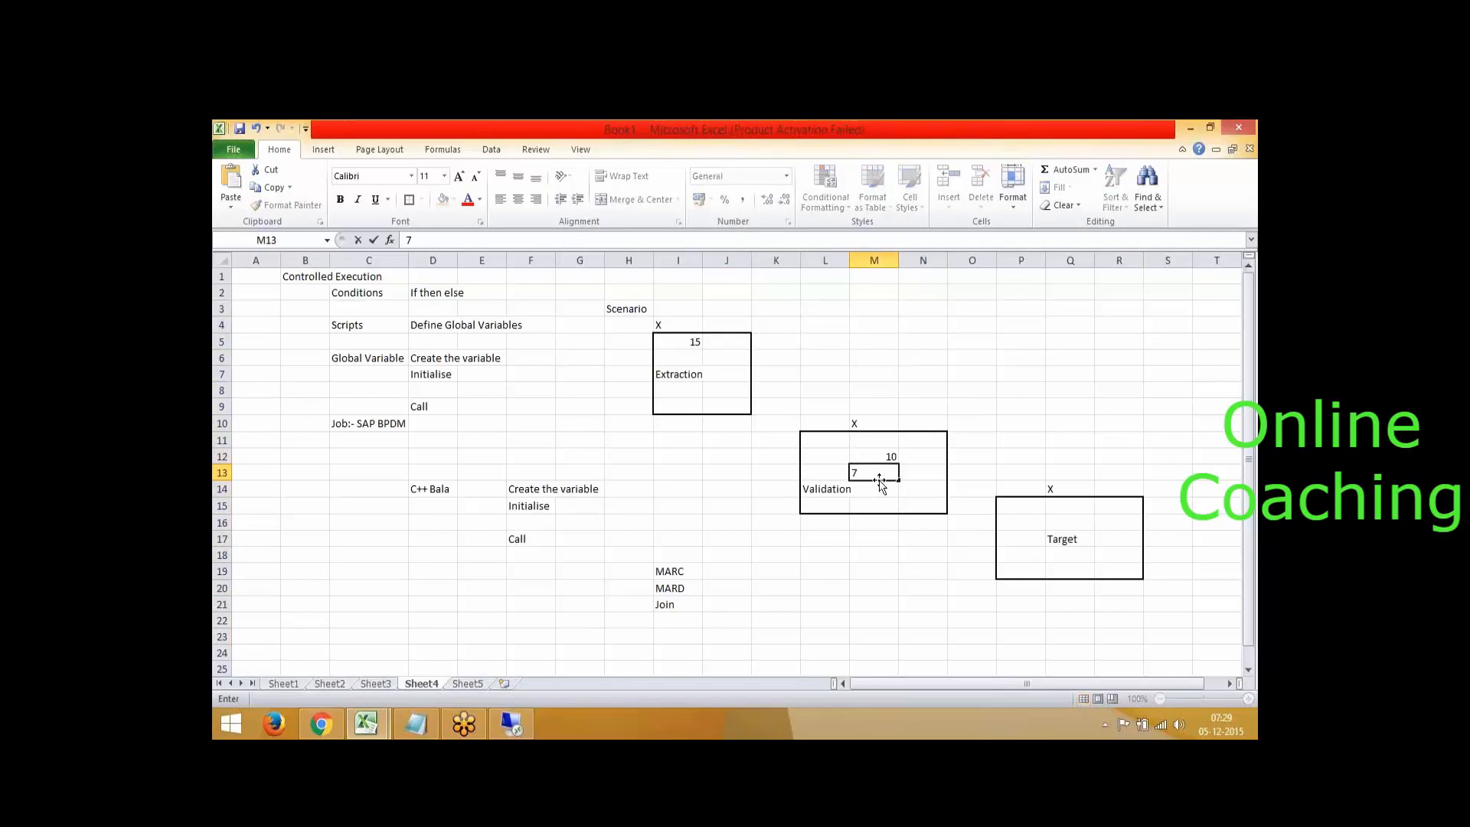
pyautogui.click(879, 491)
pyautogui.write('5')
pyautogui.click(876, 554)
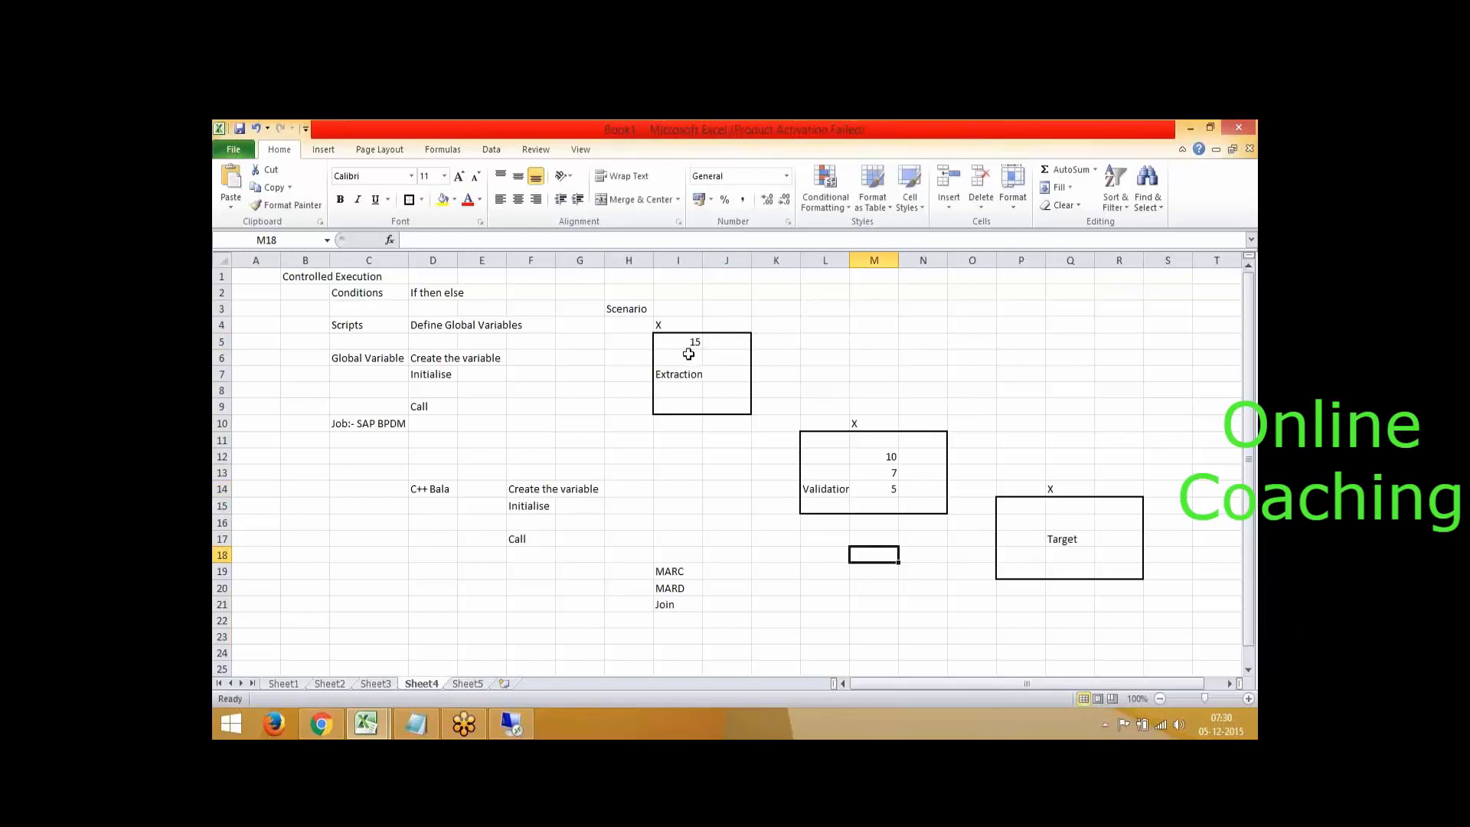
# Examine the flow between the Extraction, Validation and Target boxes of the scenario on Sheet4.
pyautogui.moveTo(680, 341); pyautogui.dragTo(724, 411)
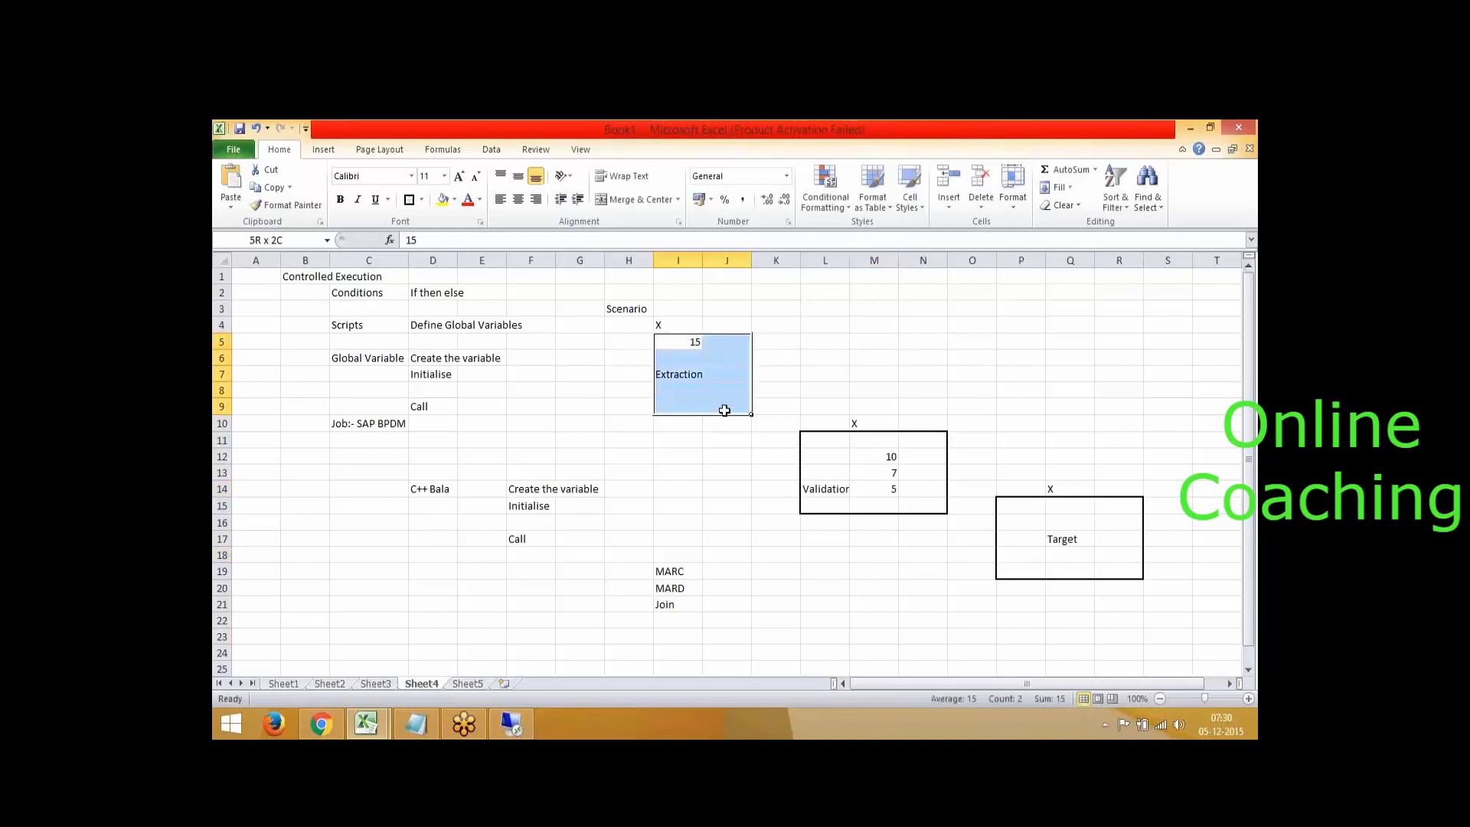
pyautogui.moveTo(814, 438); pyautogui.dragTo(921, 530)
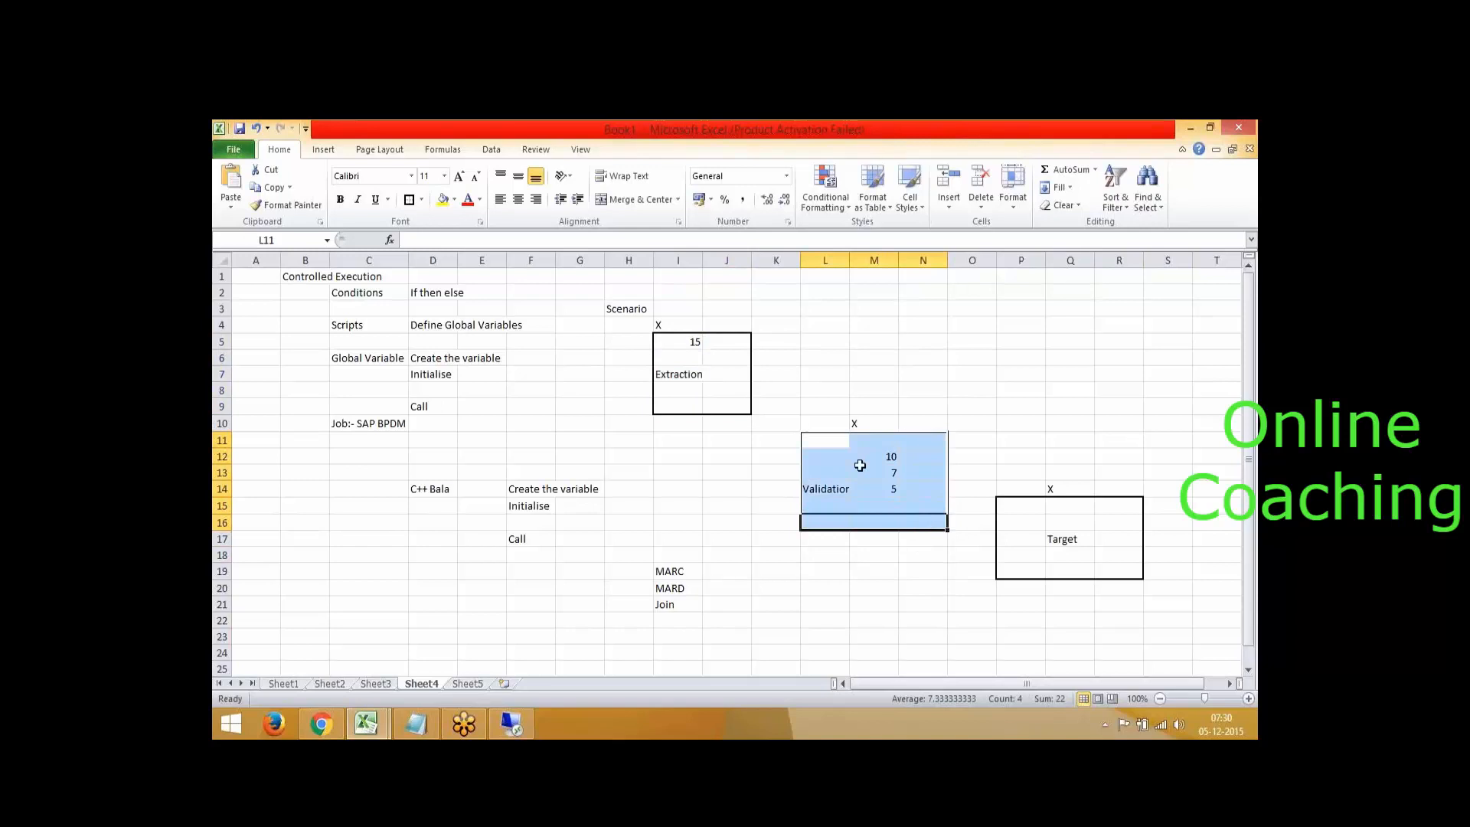
pyautogui.click(824, 435)
pyautogui.moveTo(824, 435); pyautogui.dragTo(935, 513)
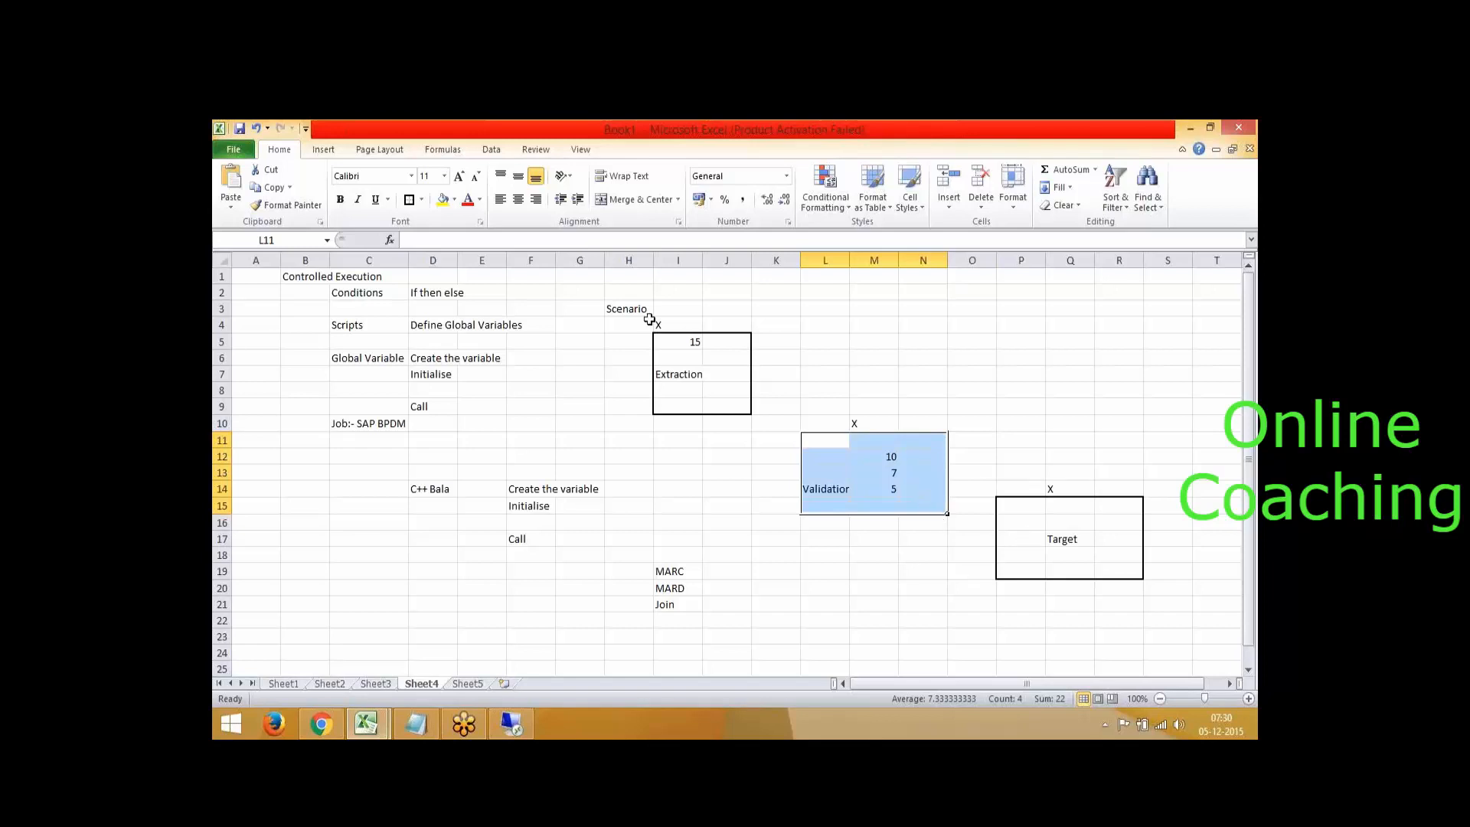
pyautogui.moveTo(647, 324); pyautogui.dragTo(942, 540)
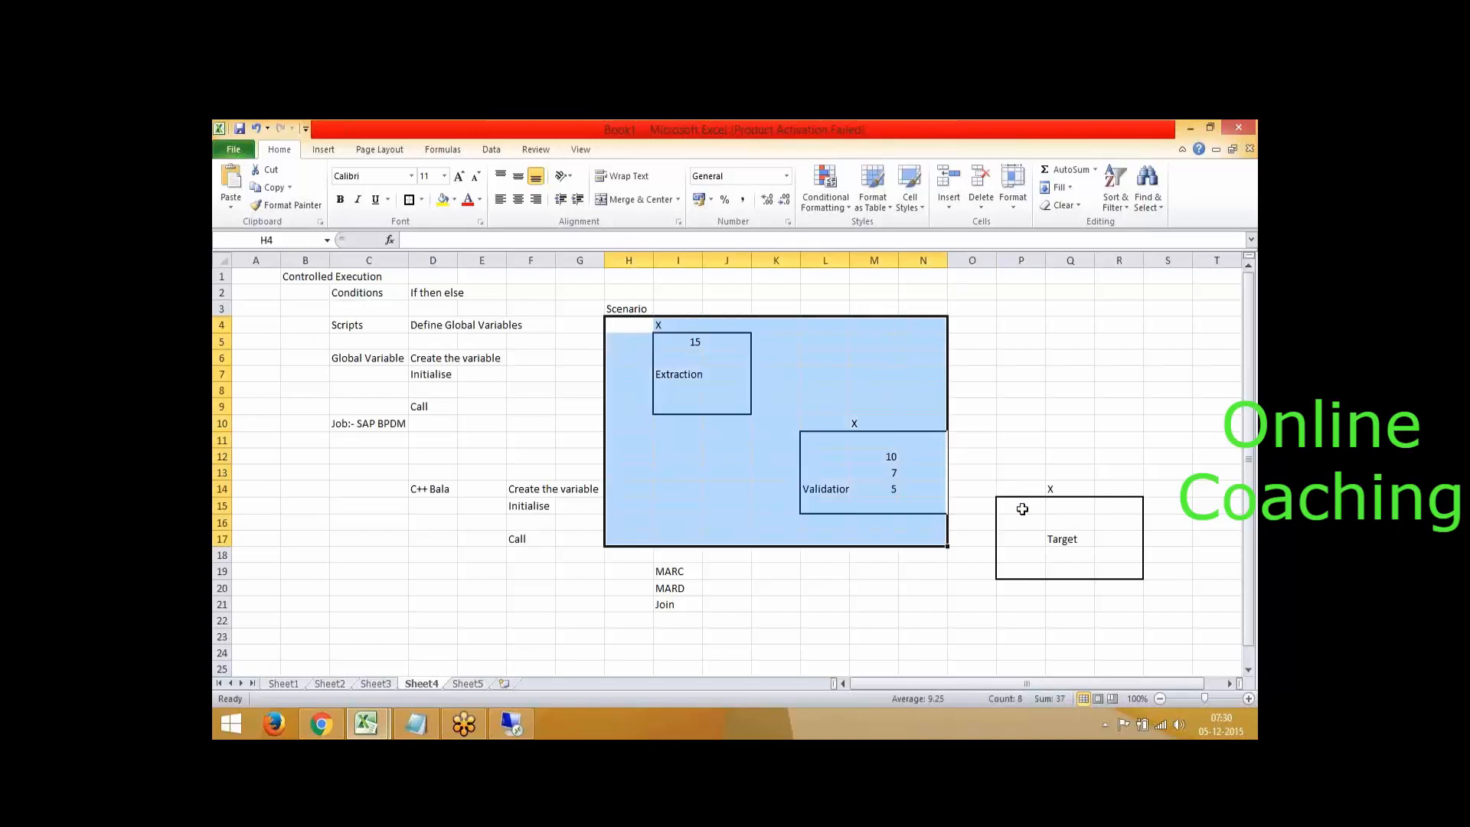
pyautogui.moveTo(1021, 508); pyautogui.dragTo(1164, 582)
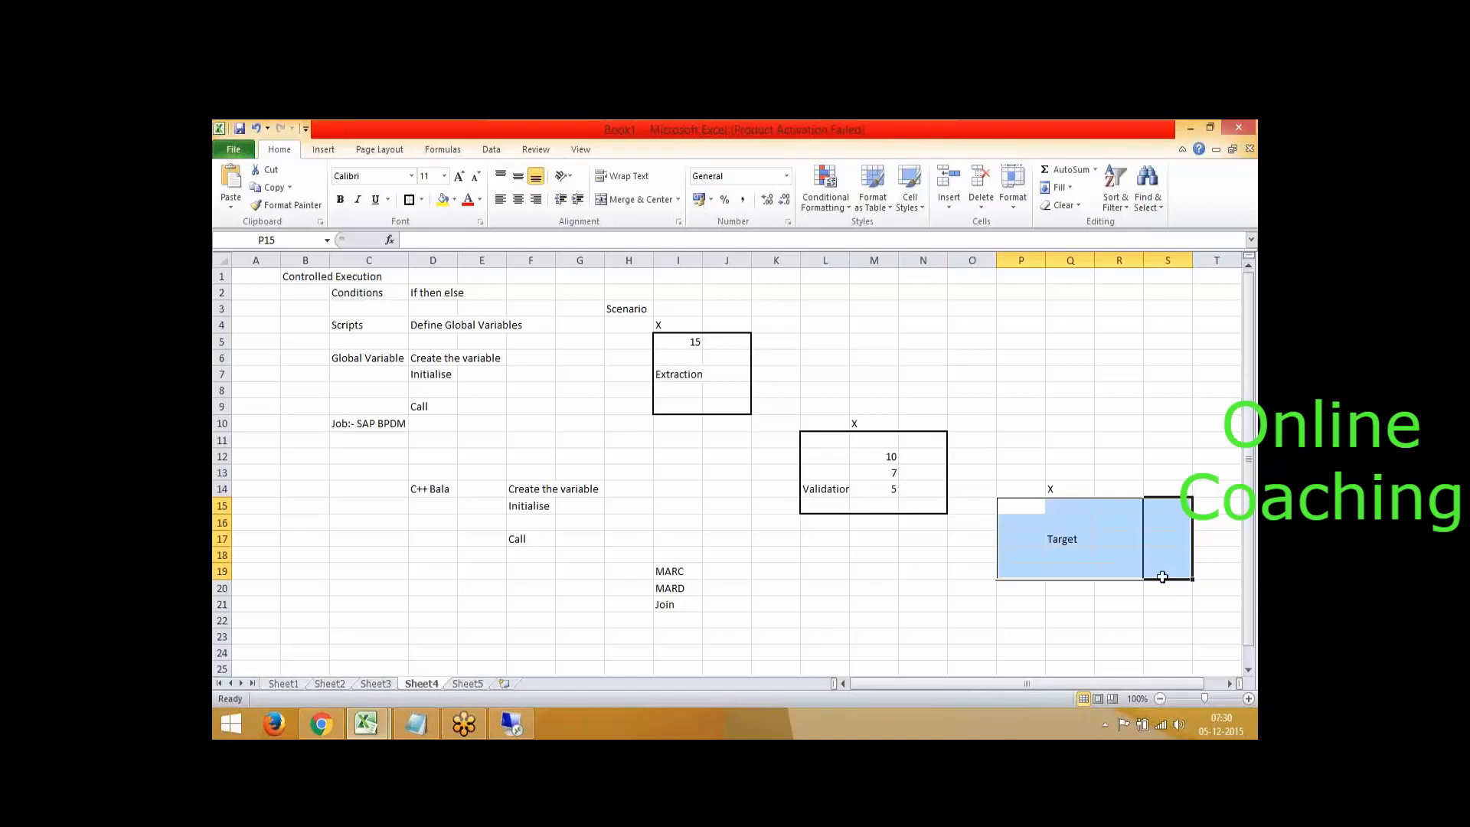
pyautogui.moveTo(659, 344); pyautogui.dragTo(737, 399)
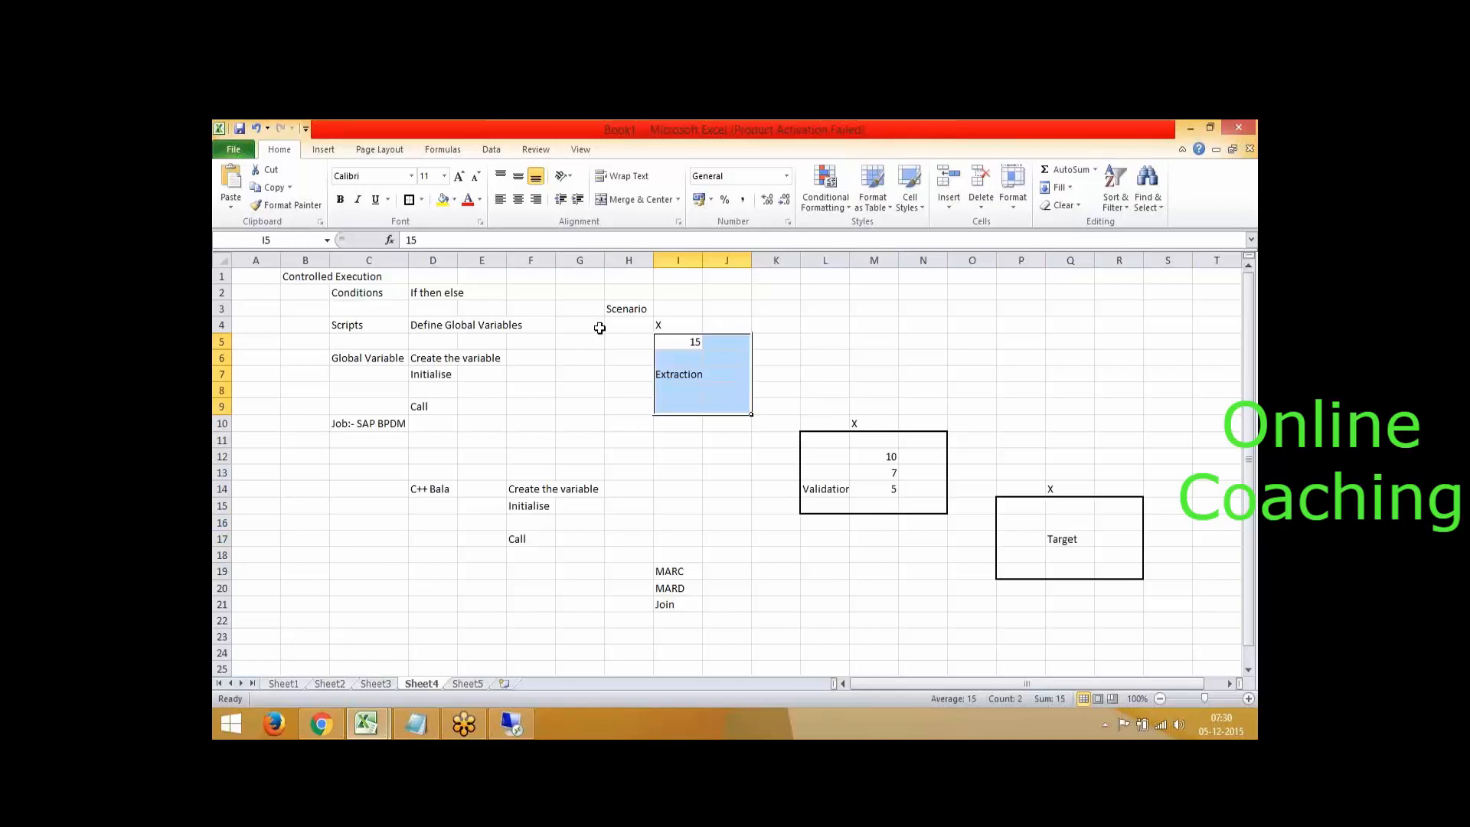
pyautogui.moveTo(794, 420); pyautogui.dragTo(1133, 627)
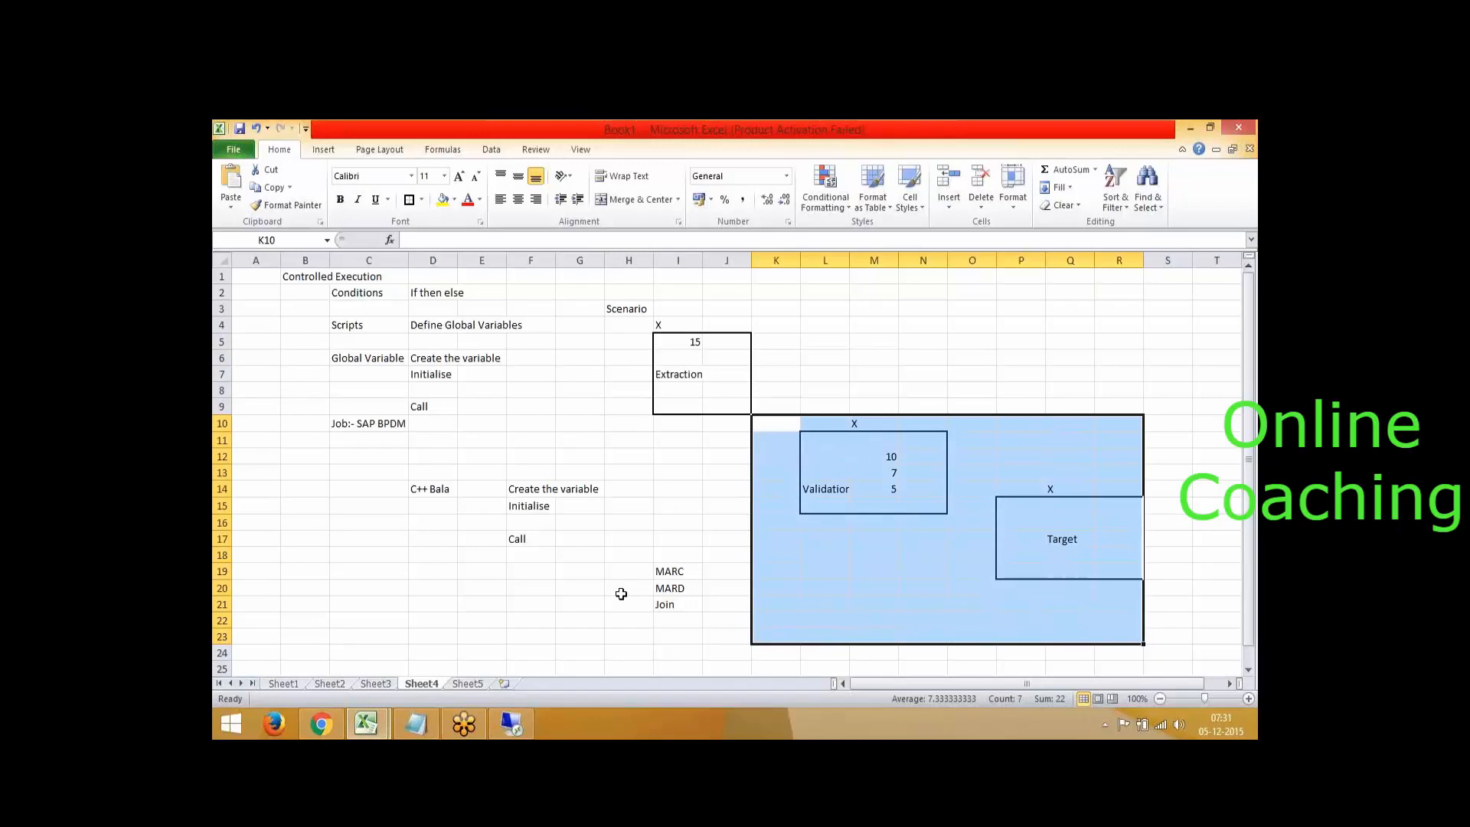
pyautogui.click(792, 144)
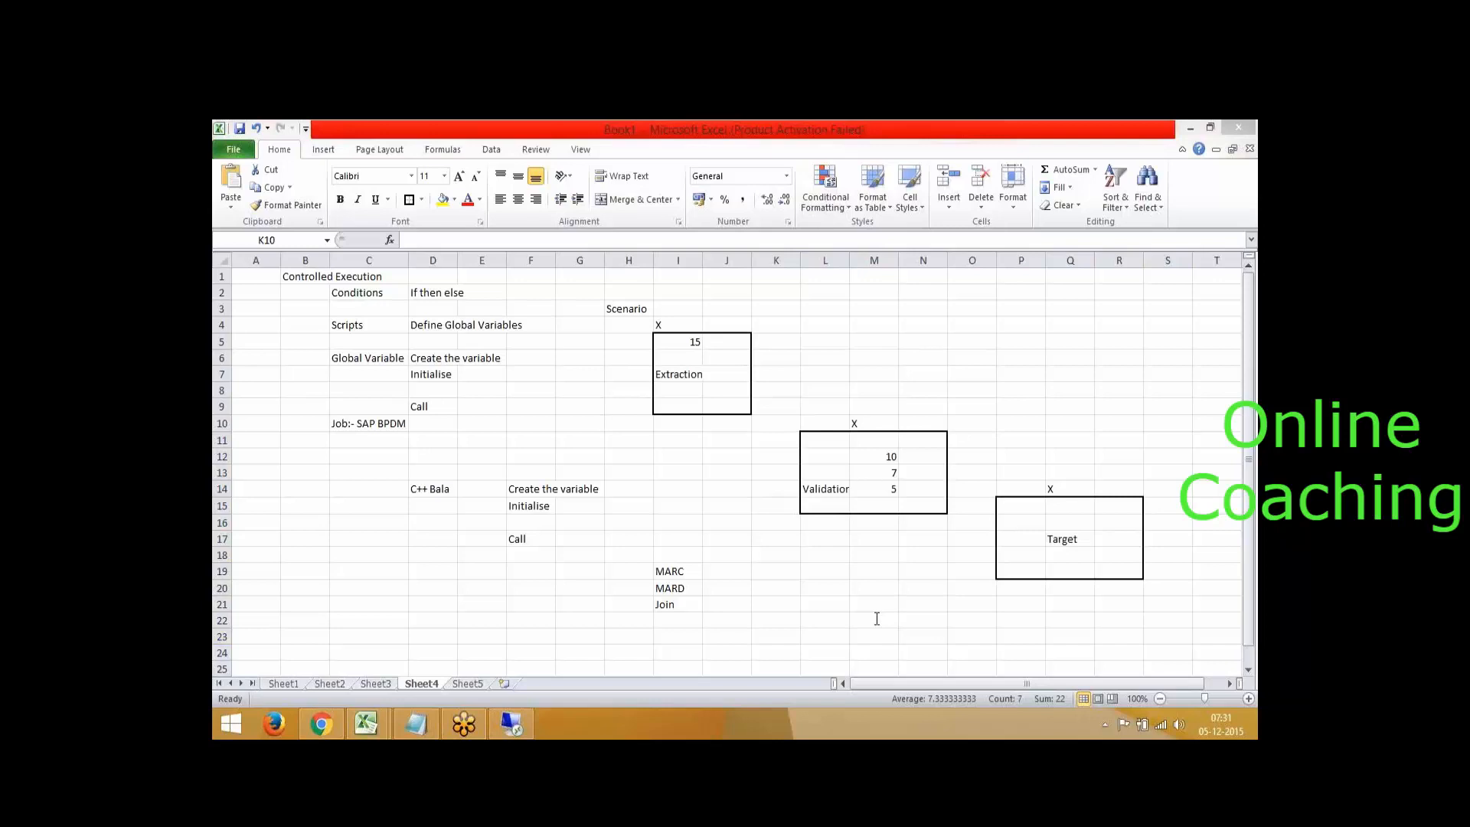
pyautogui.click(713, 499)
pyautogui.click(713, 500)
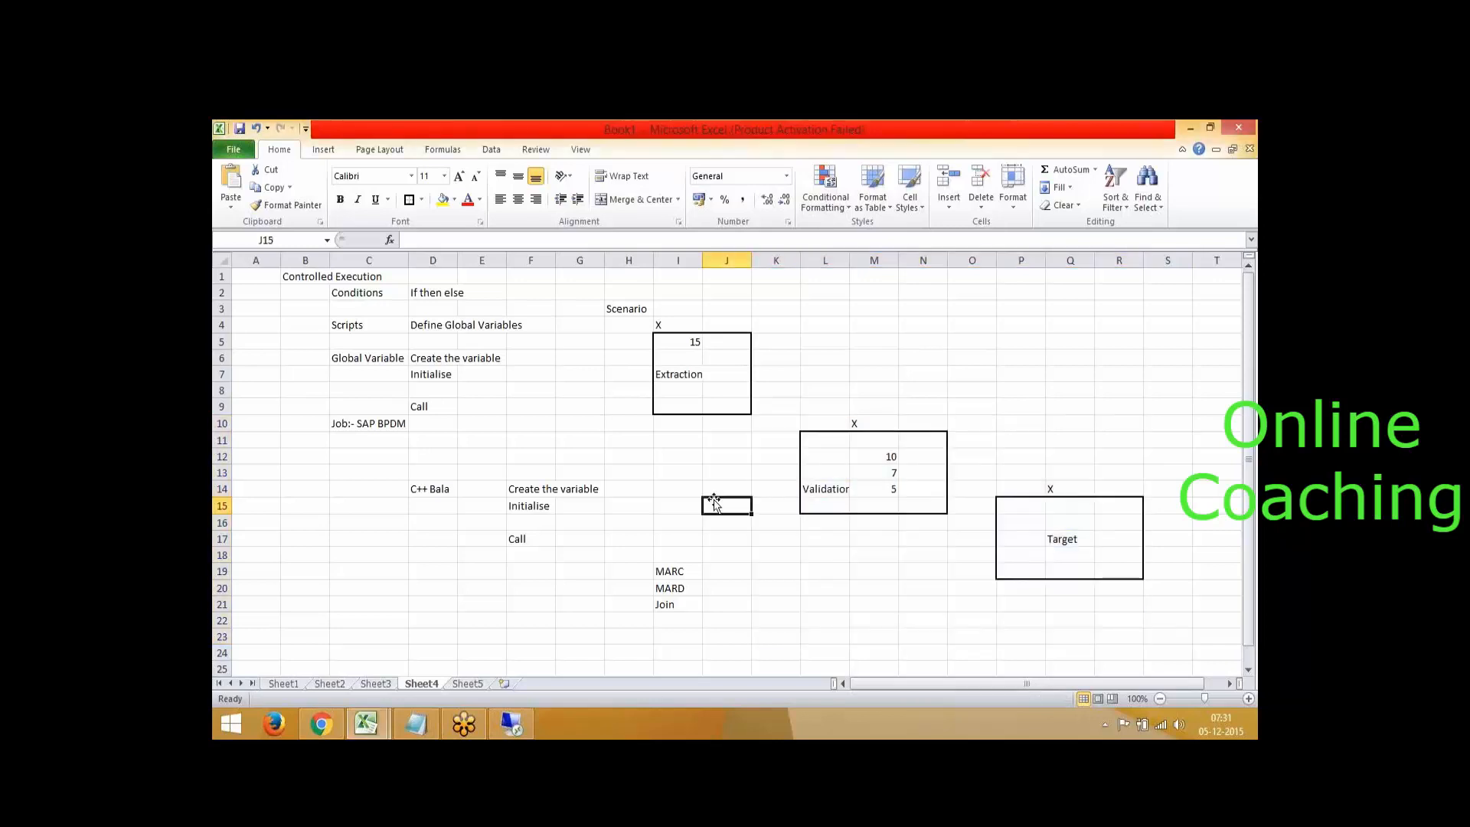
pyautogui.click(1006, 180)
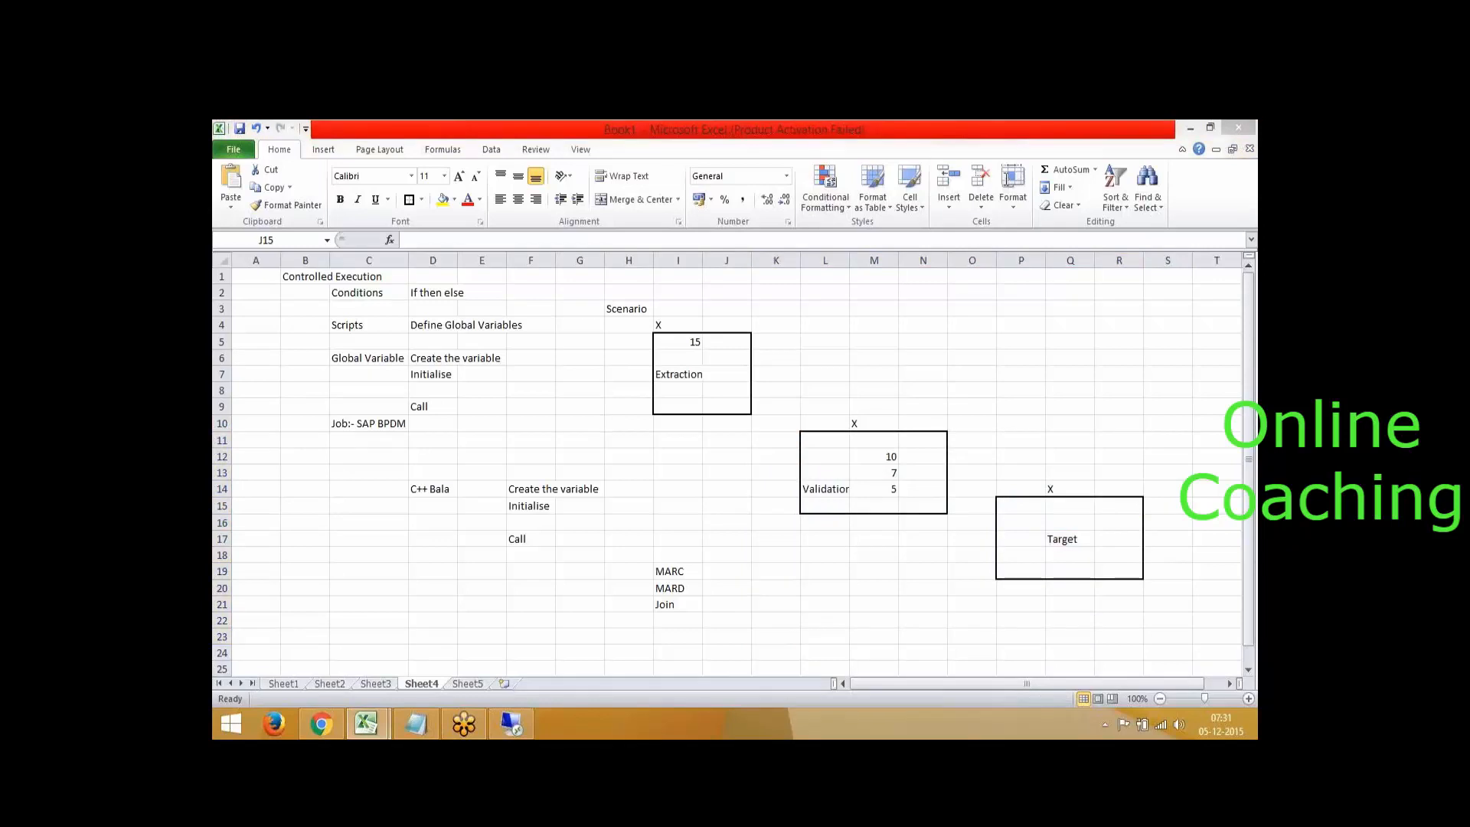
# Switch to SAP Data Services Designer, open the Cond_Mara conditional and list the data flows in the object library.
pyautogui.click(524, 728)
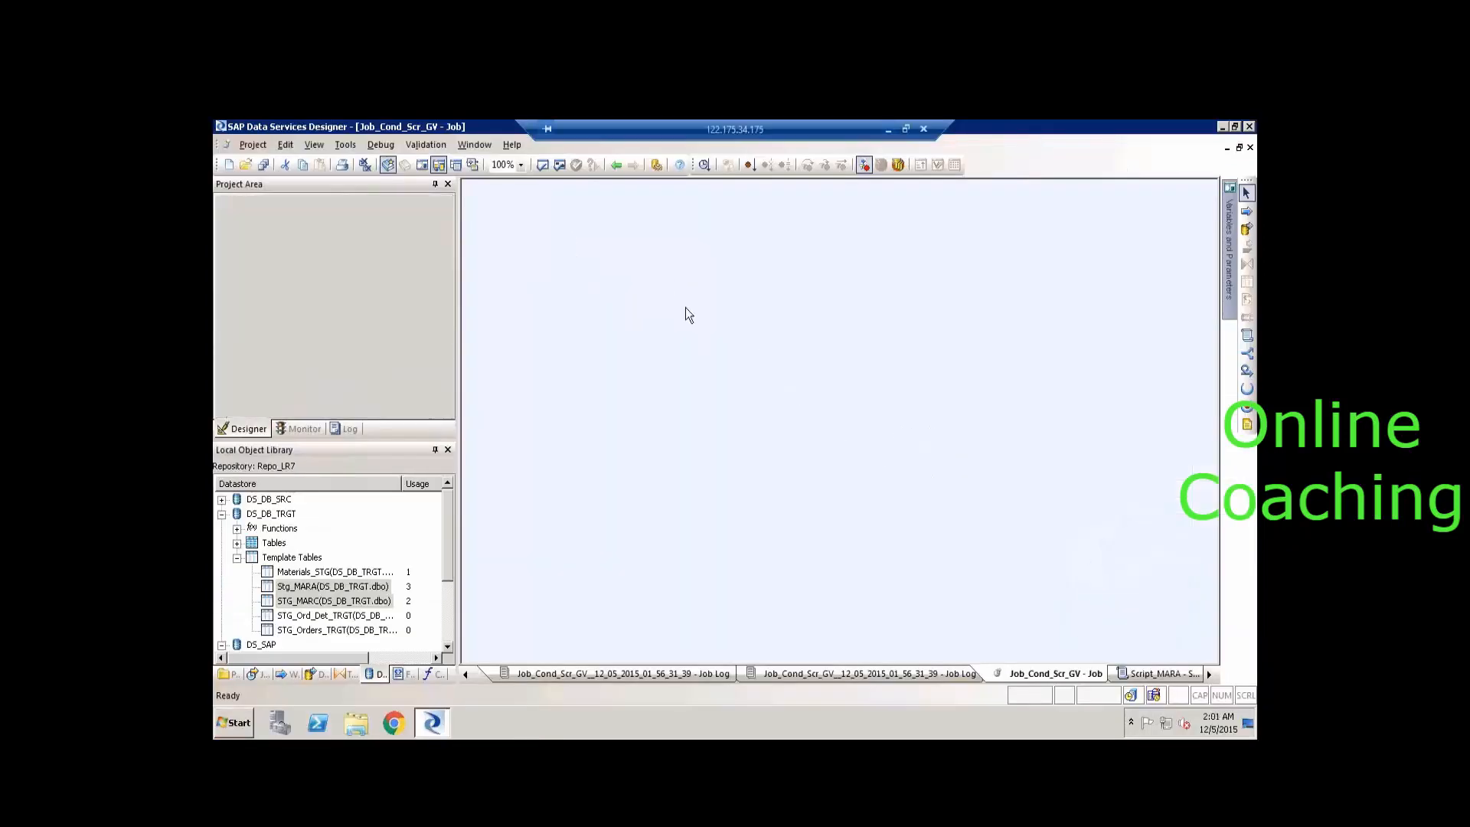
pyautogui.doubleClick(663, 288)
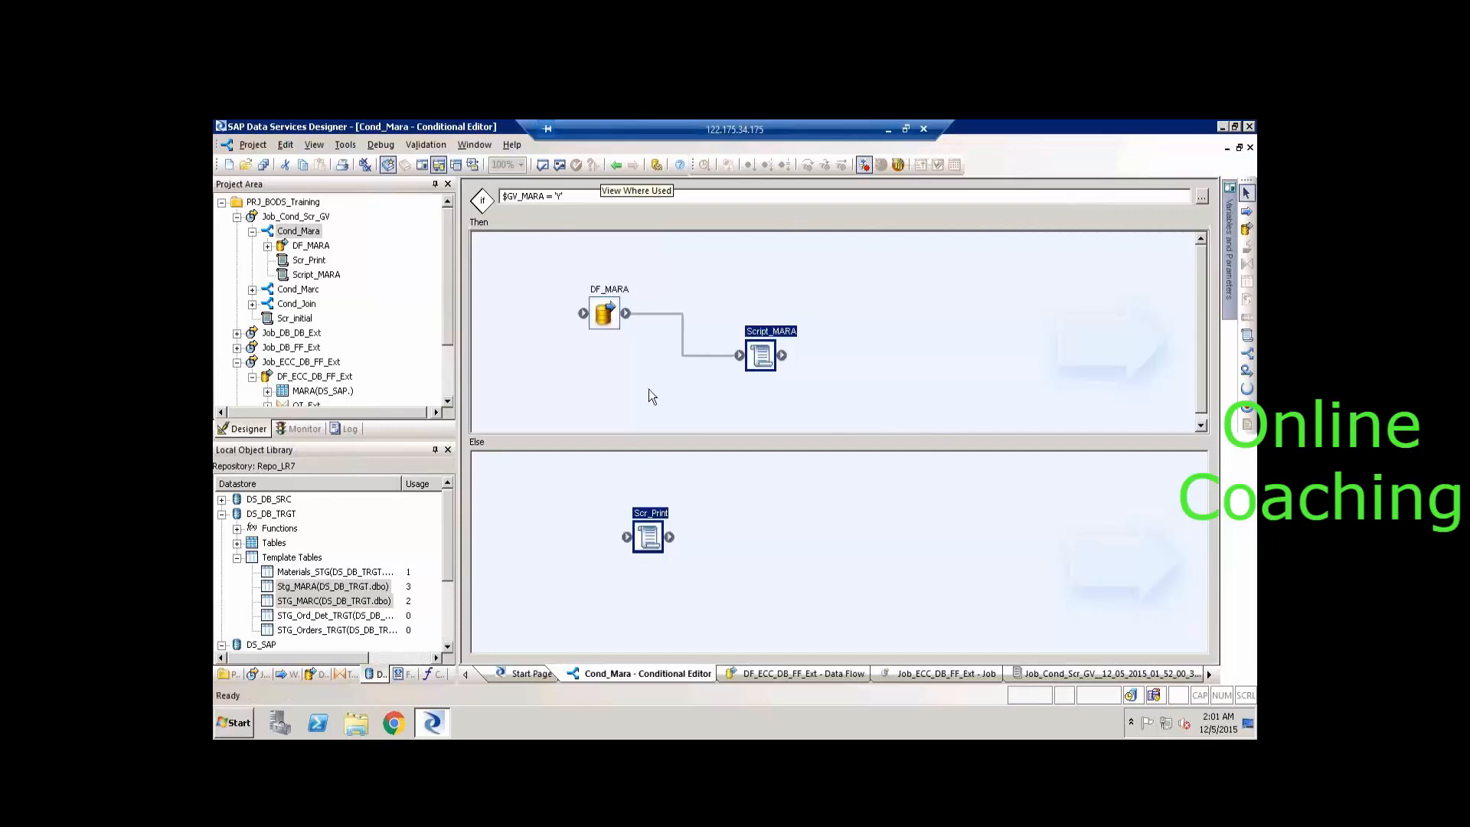
pyautogui.click(598, 320)
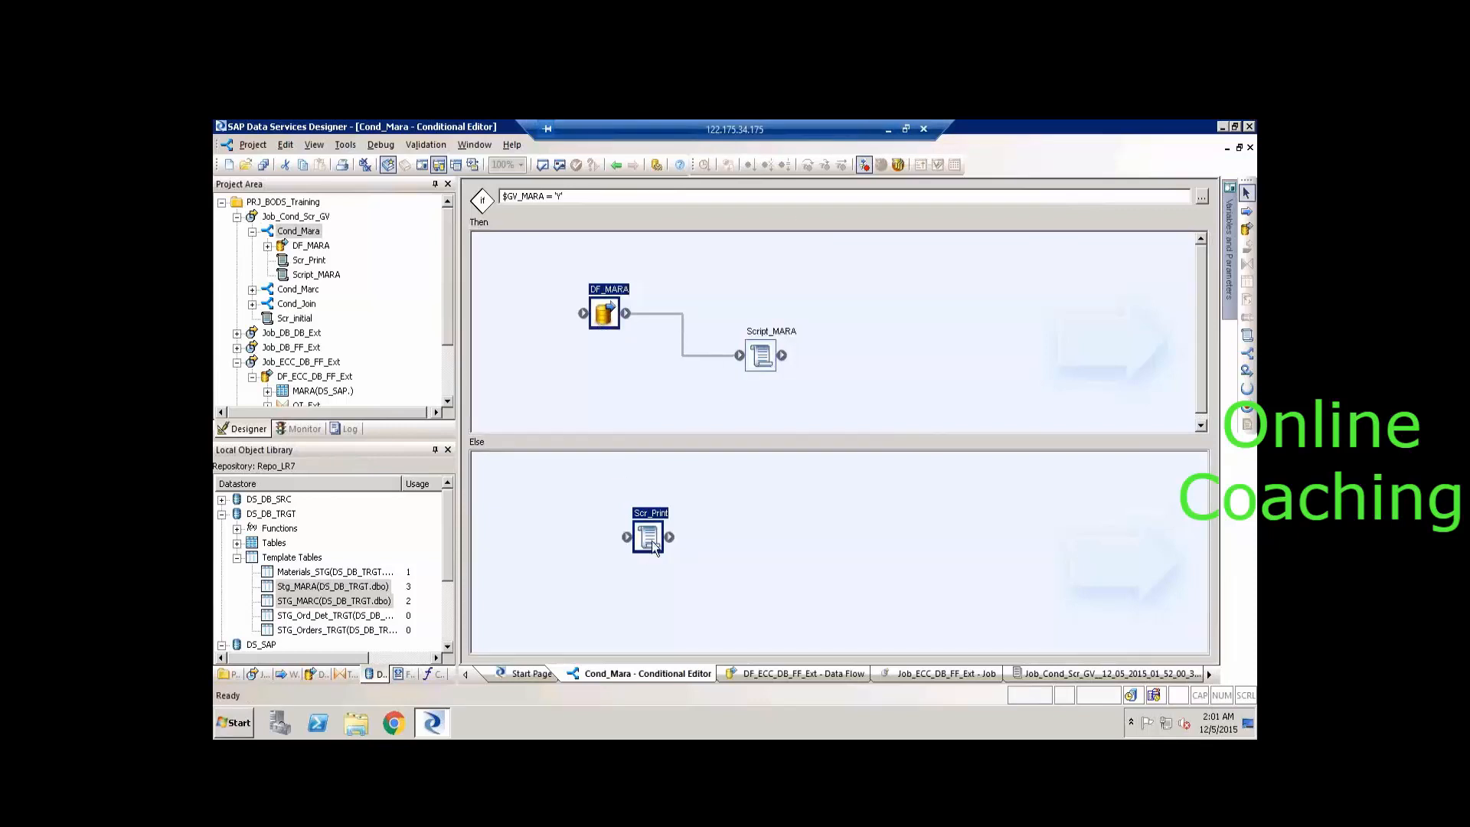
pyautogui.click(592, 531)
pyautogui.click(651, 539)
pyautogui.click(310, 676)
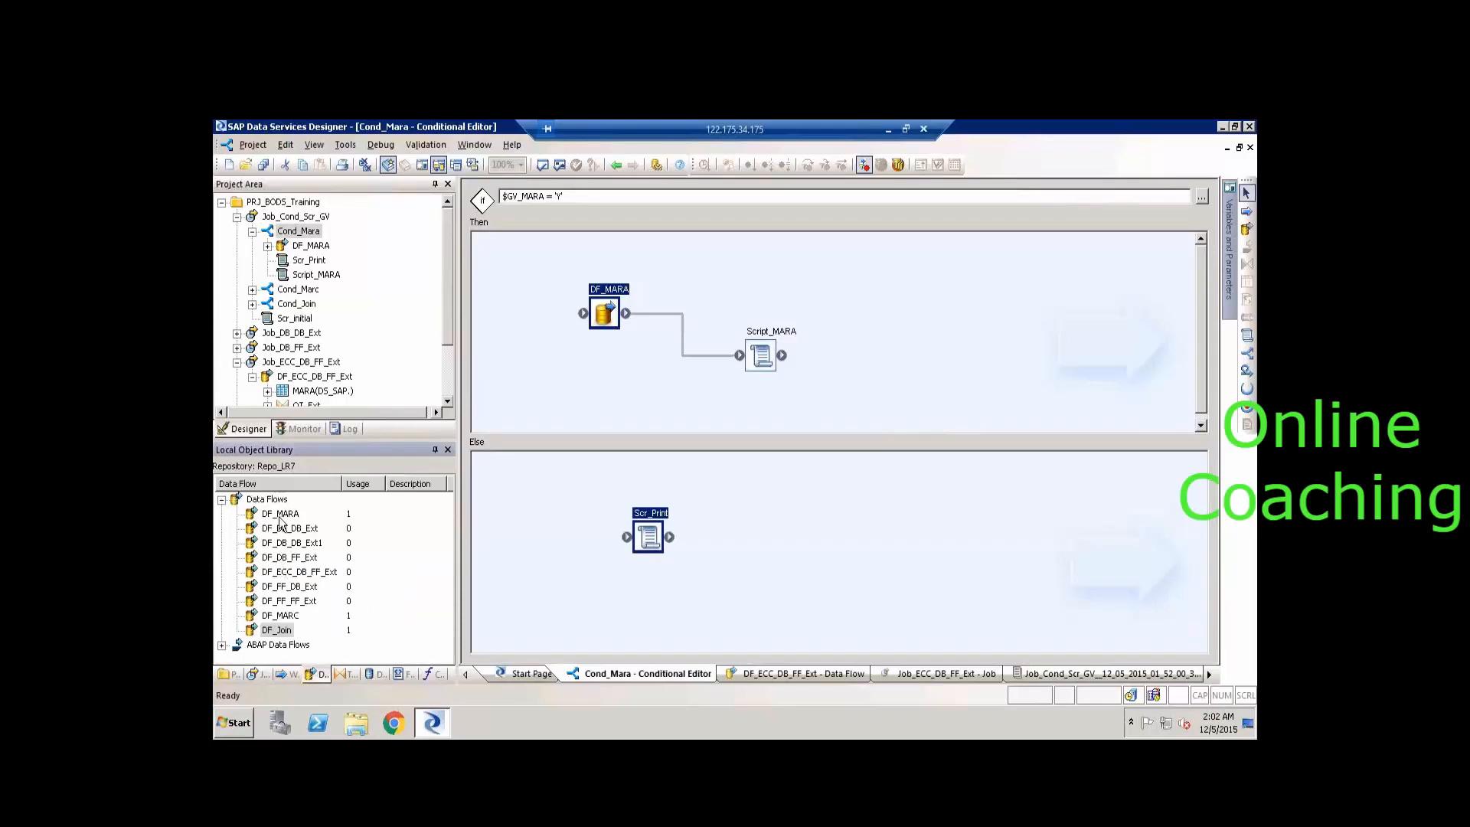
# Place the existing DF_MARA data flow in the Else branch of Cond_Mara and remove it again.
pyautogui.moveTo(281, 518); pyautogui.dragTo(521, 514)
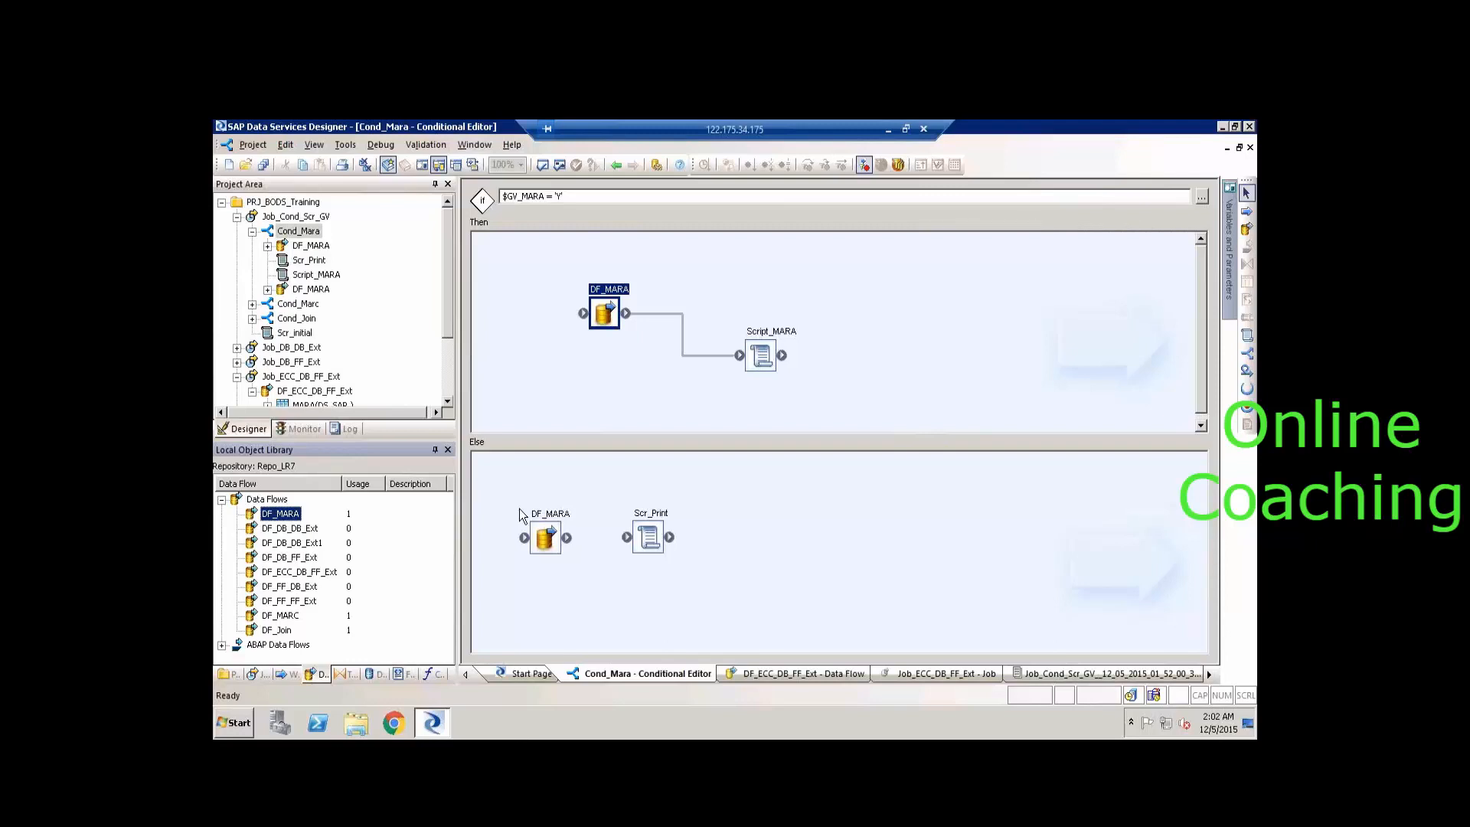
pyautogui.click(616, 196)
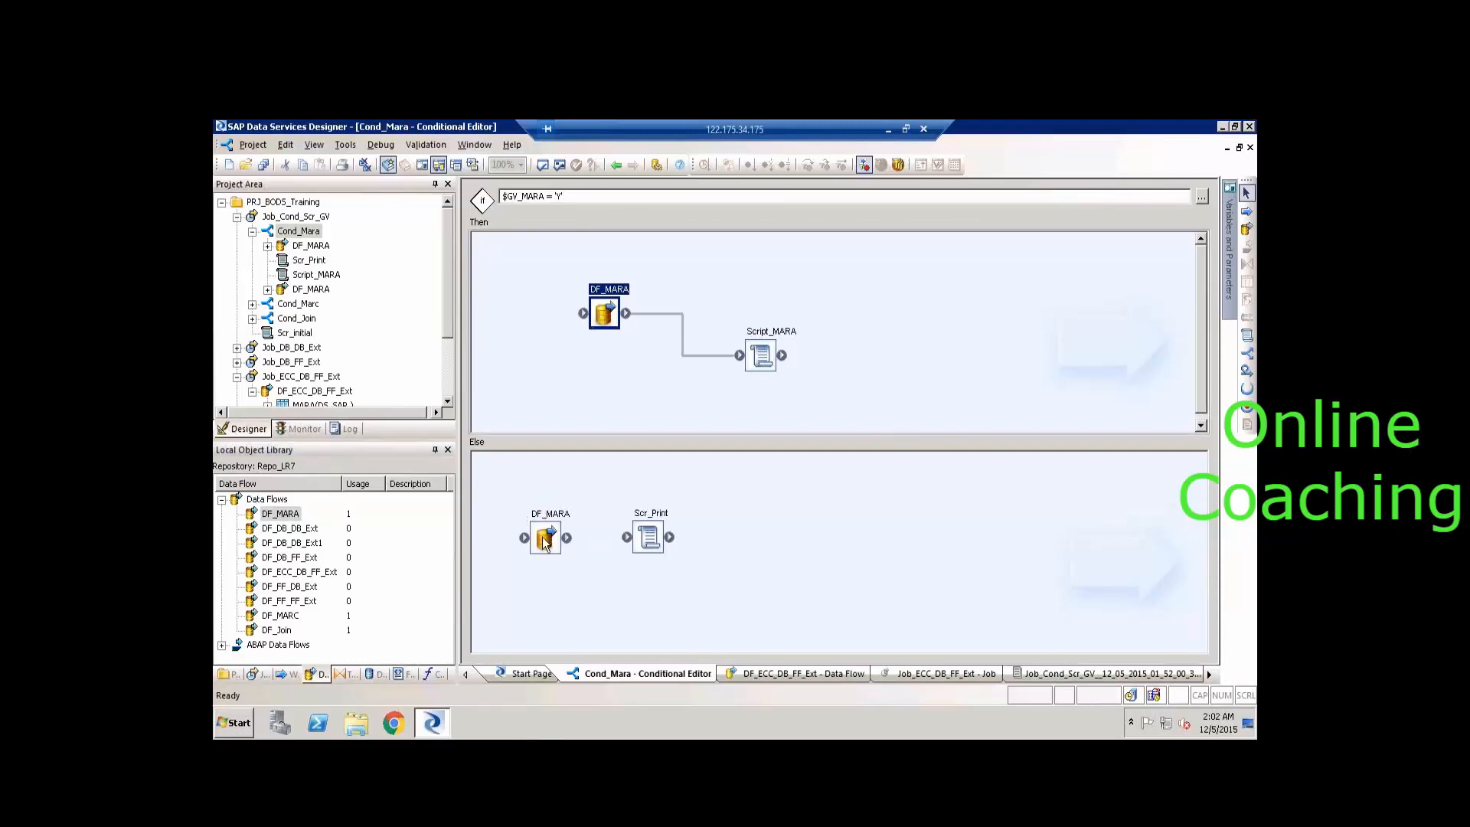
pyautogui.click(544, 540)
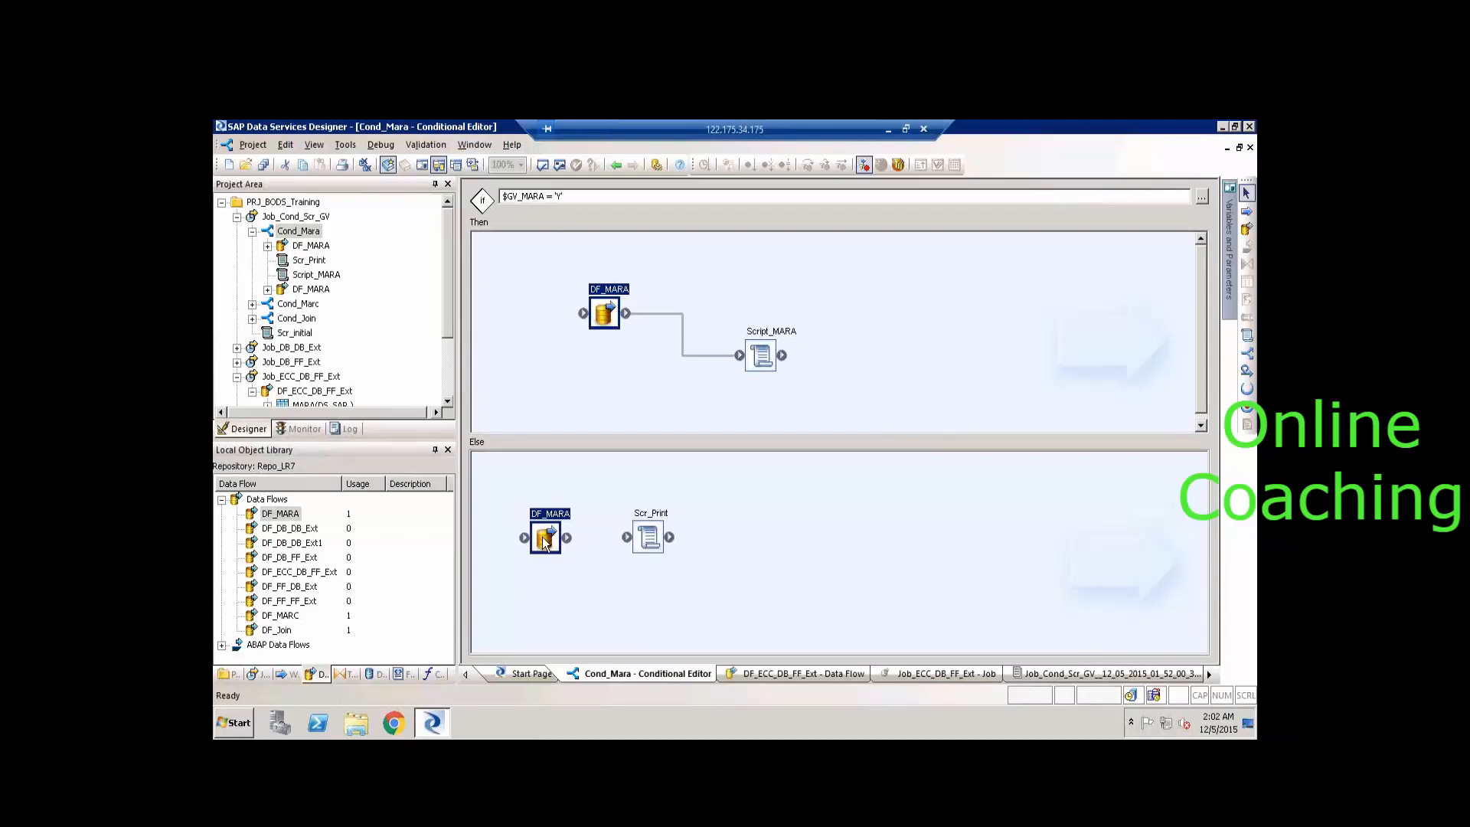
pyautogui.click(594, 197)
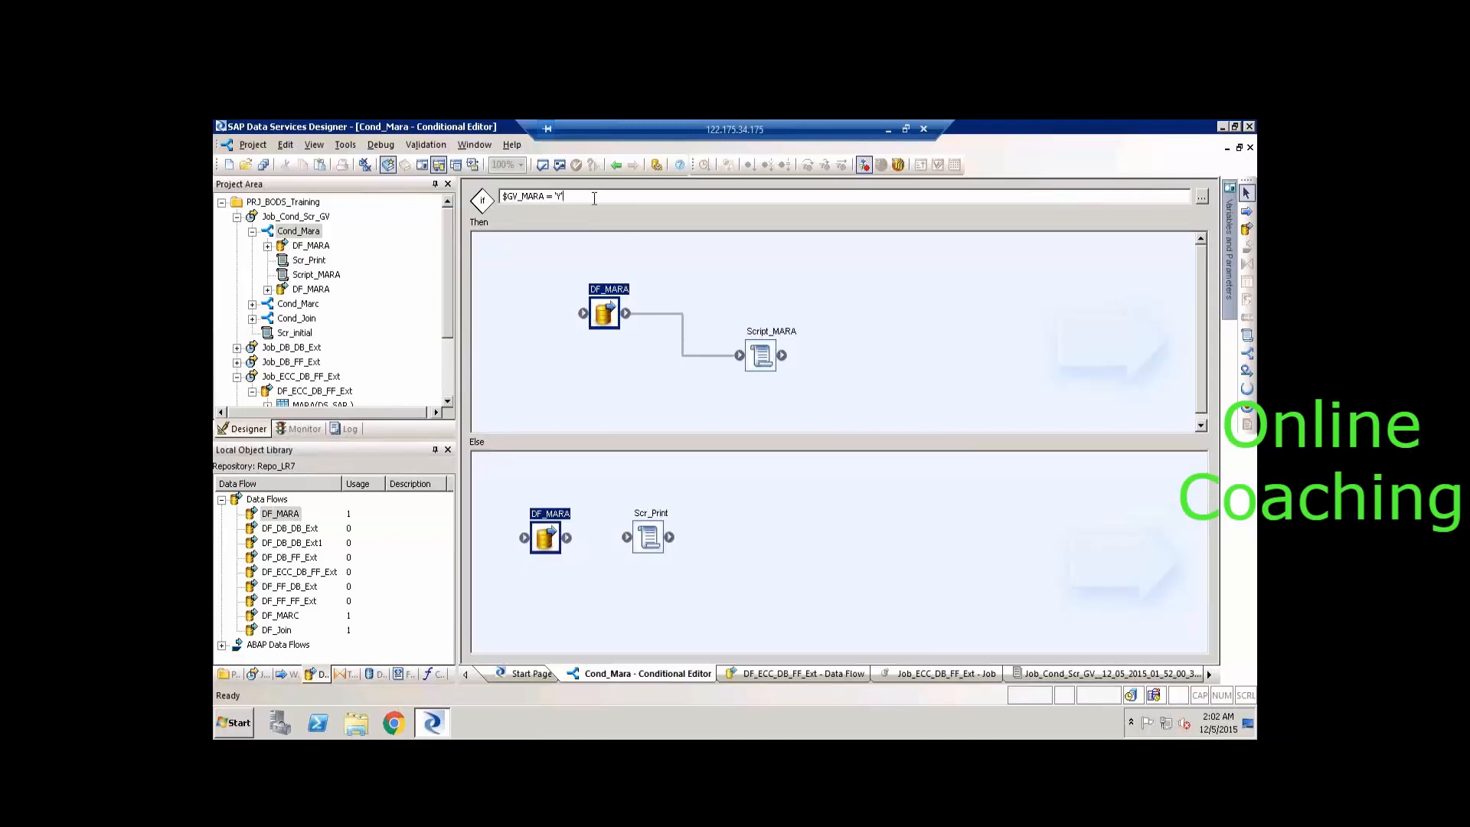
pyautogui.click(540, 540)
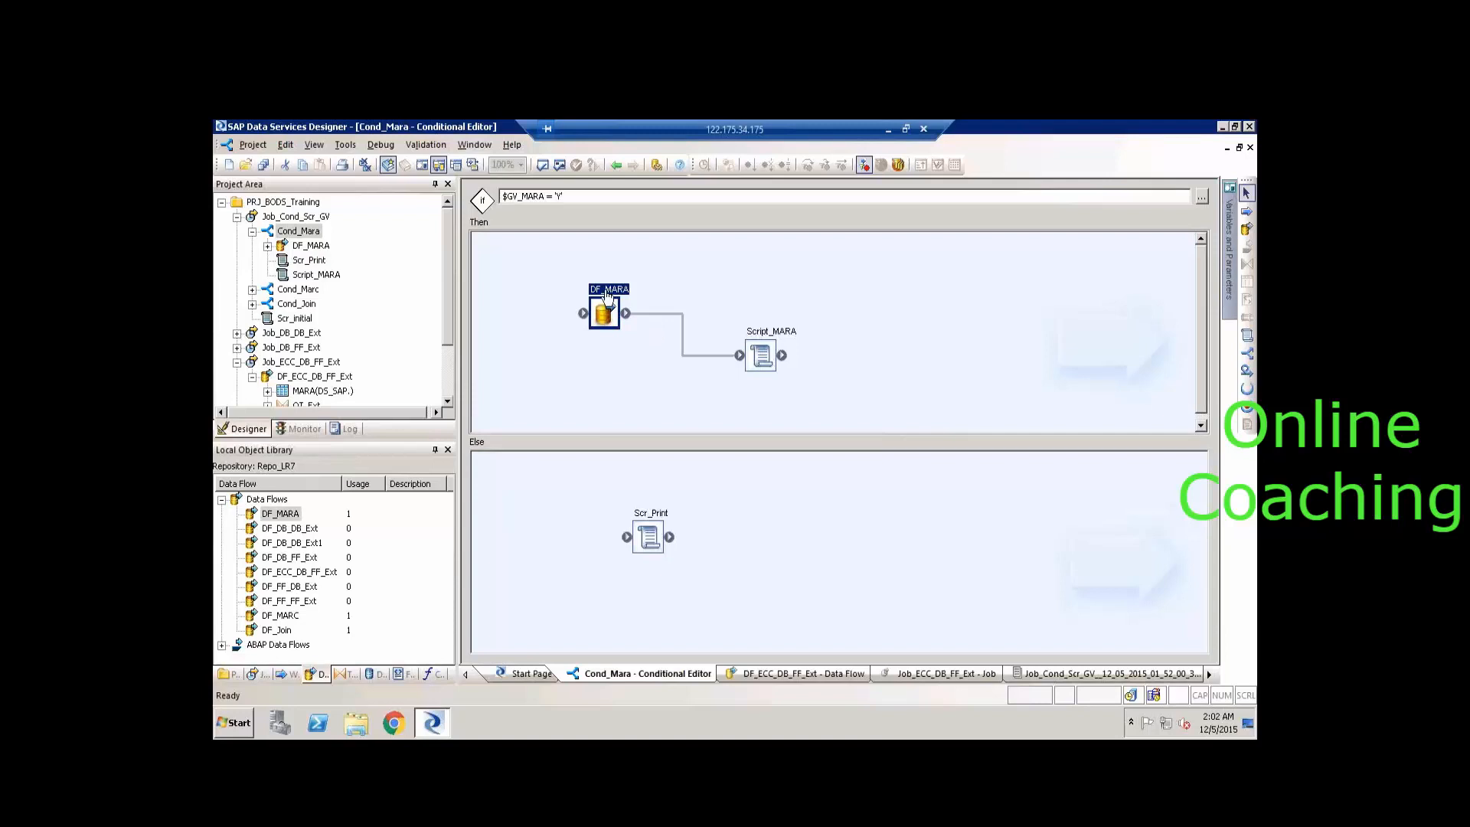
# Replicate the DF_MARA data flow as DF_MARA_delta and place the copy in the Else branch of Cond_Mara.
pyautogui.click(291, 518)
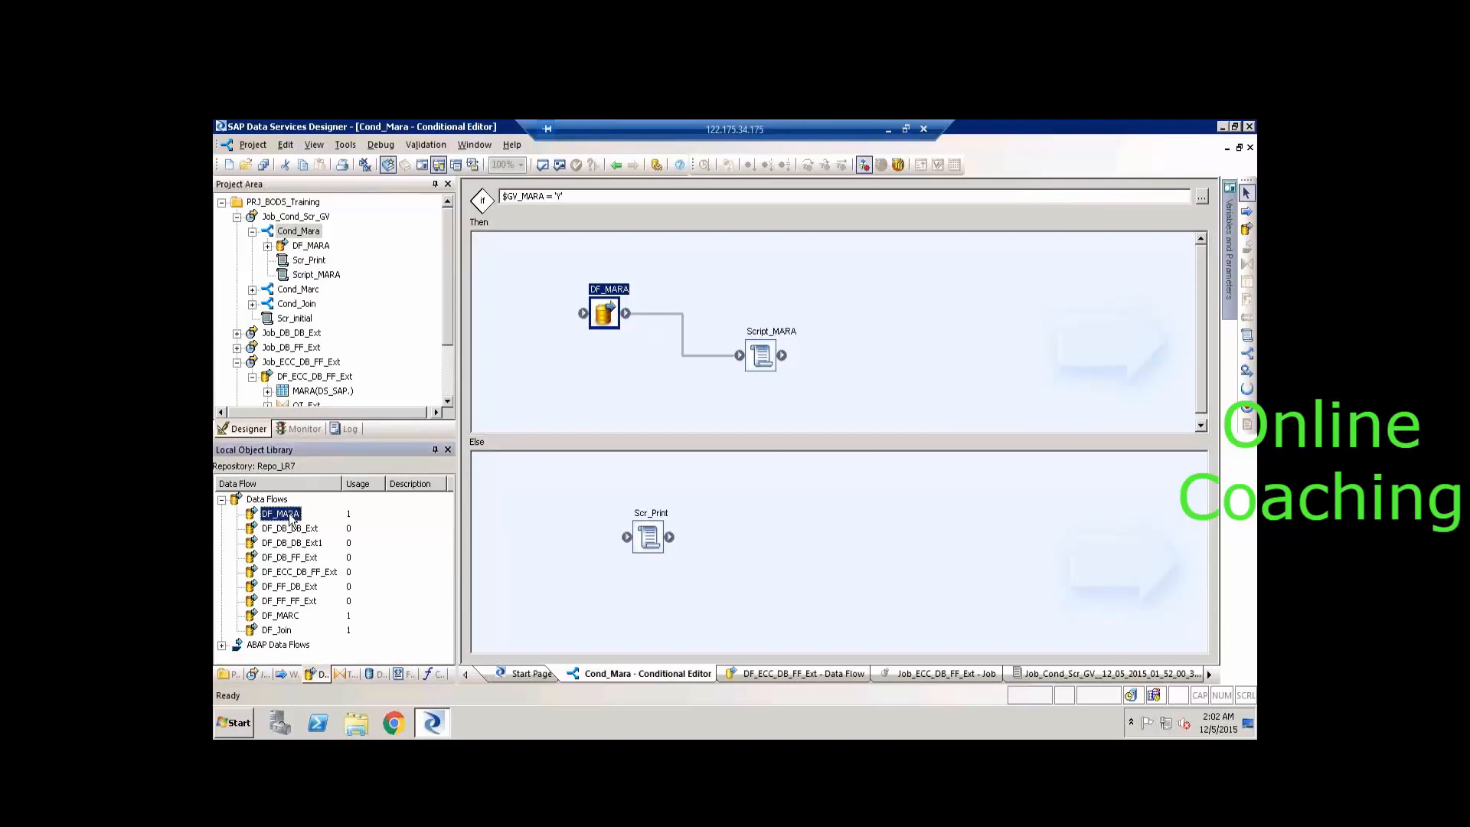
pyautogui.rightClick(291, 517)
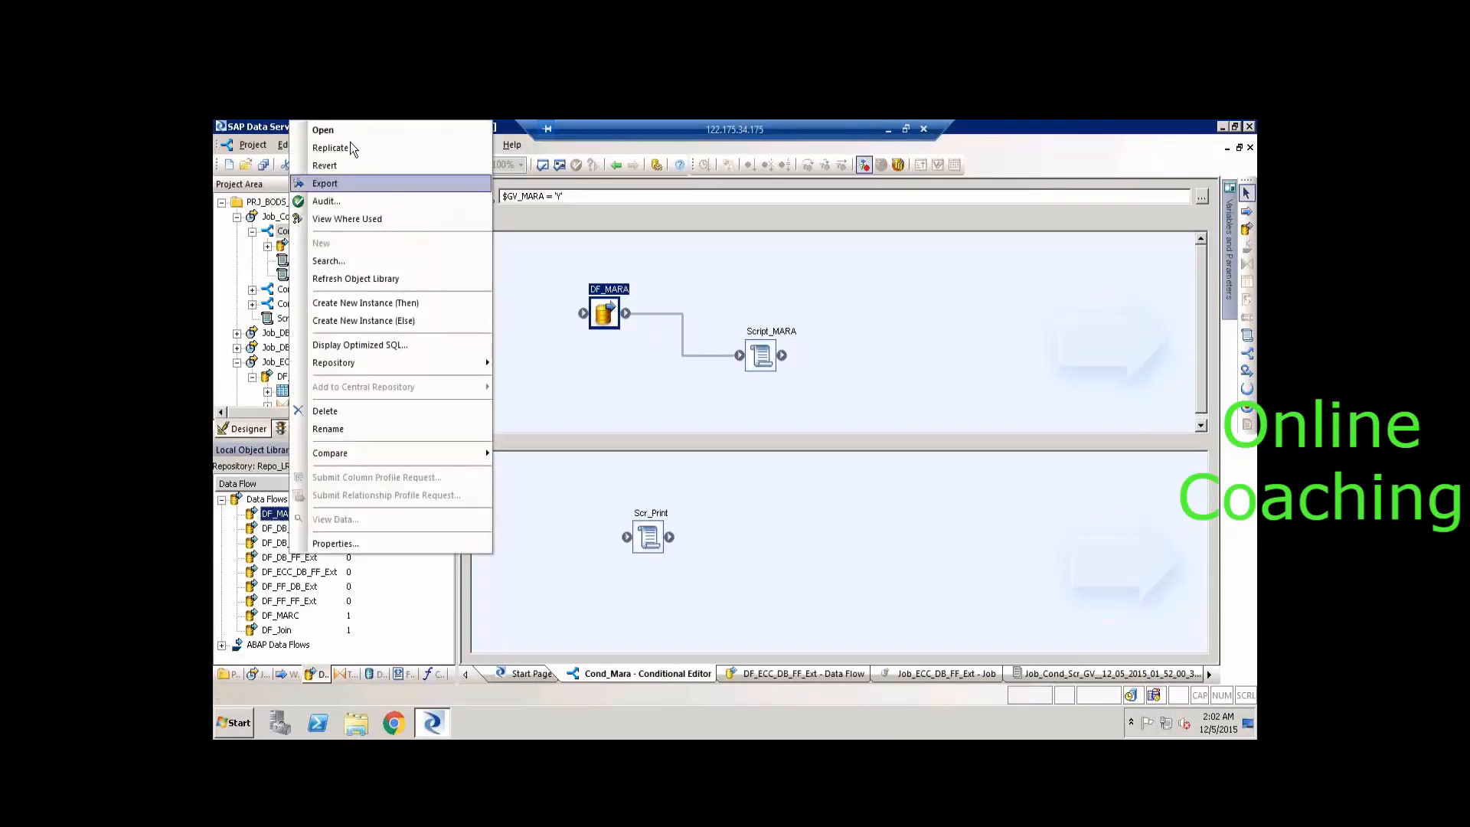
pyautogui.click(348, 146)
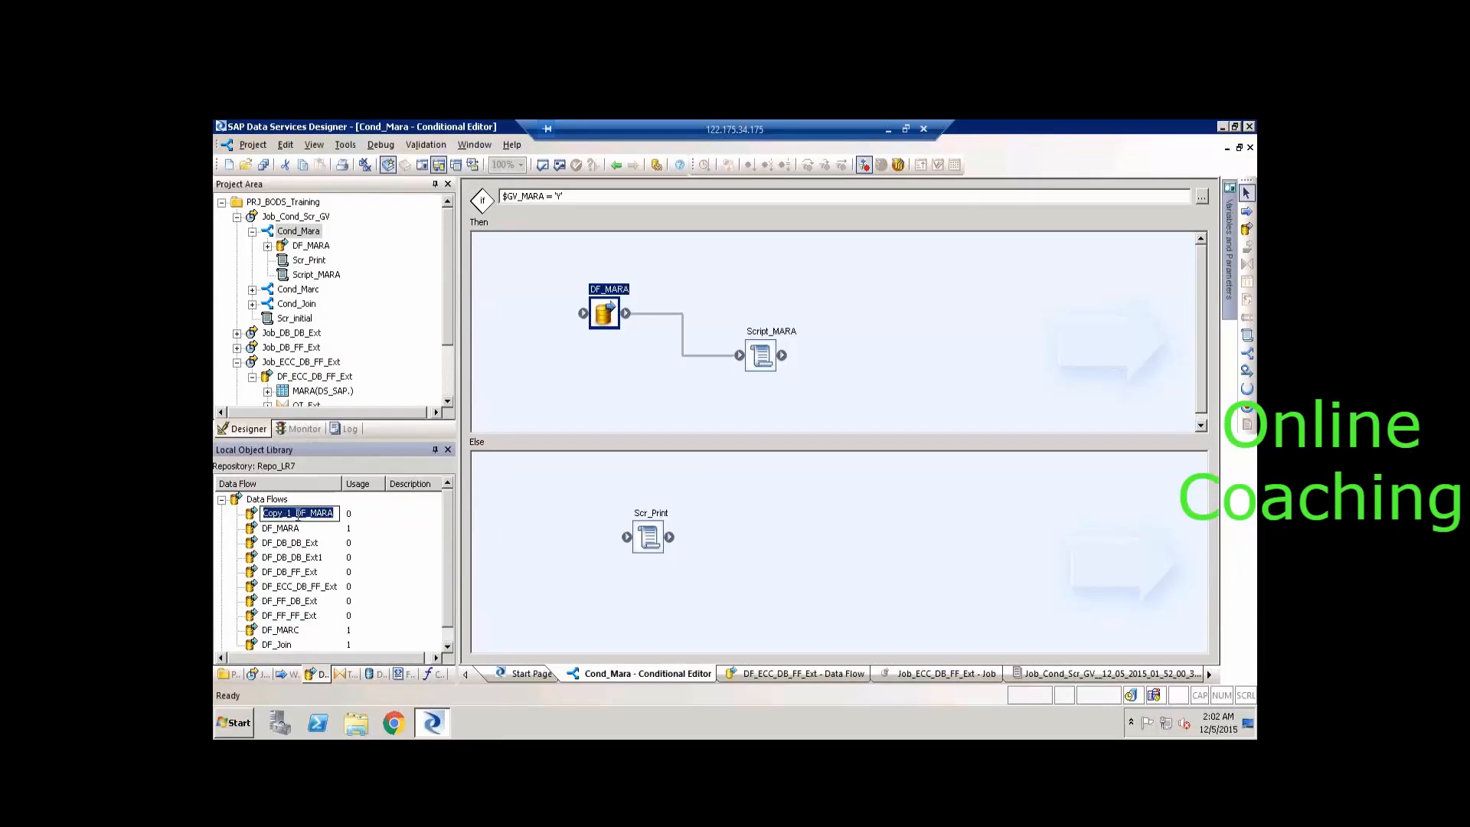
pyautogui.click(297, 515)
pyautogui.press('BackSpace')
pyautogui.press('BackSpace')
pyautogui.press('BackSpace')
pyautogui.press('BackSpace')
pyautogui.press('BackSpace')
pyautogui.press('BackSpace')
pyautogui.press('BackSpace')
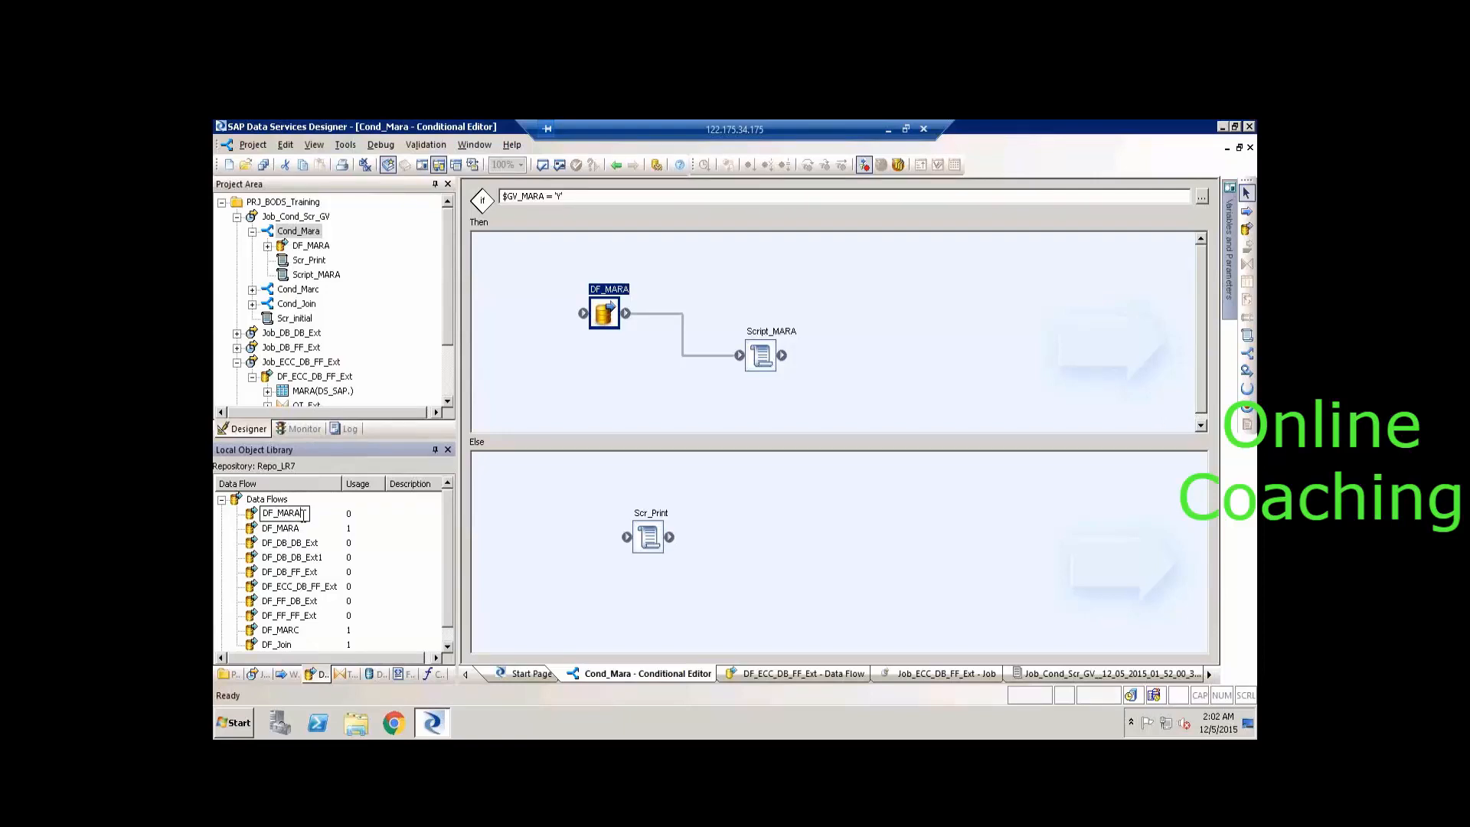
pyautogui.write('_delta')
pyautogui.click(519, 576)
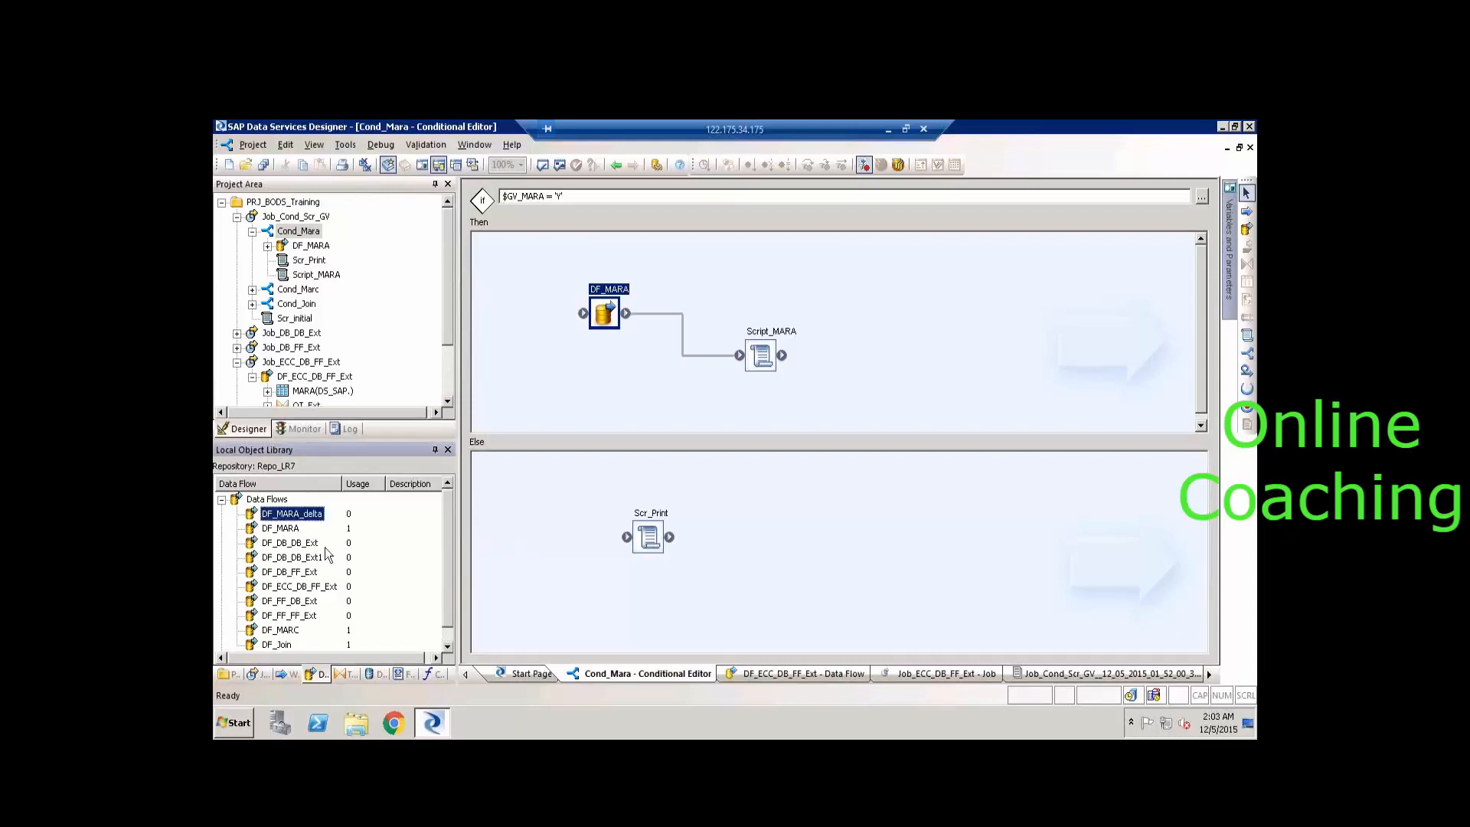
pyautogui.moveTo(265, 514); pyautogui.dragTo(539, 518)
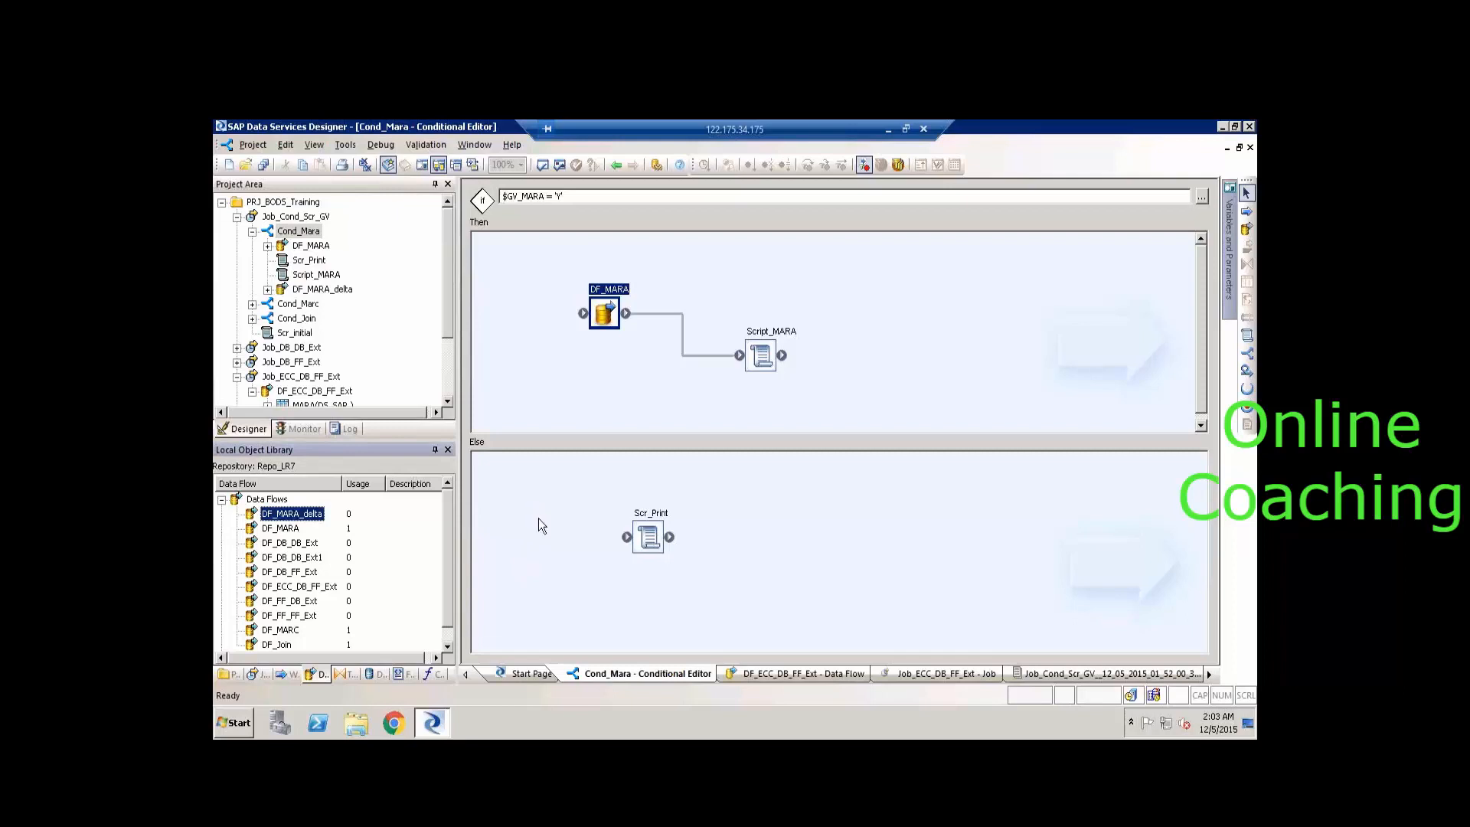
# Extend the WHERE clause of DF_MARA_delta's QT_Ext query to MARA.LVORM <> 'X' and MARA.ZEIVR = 'Y', and return to Cond_Mara.
pyautogui.doubleClick(657, 483)
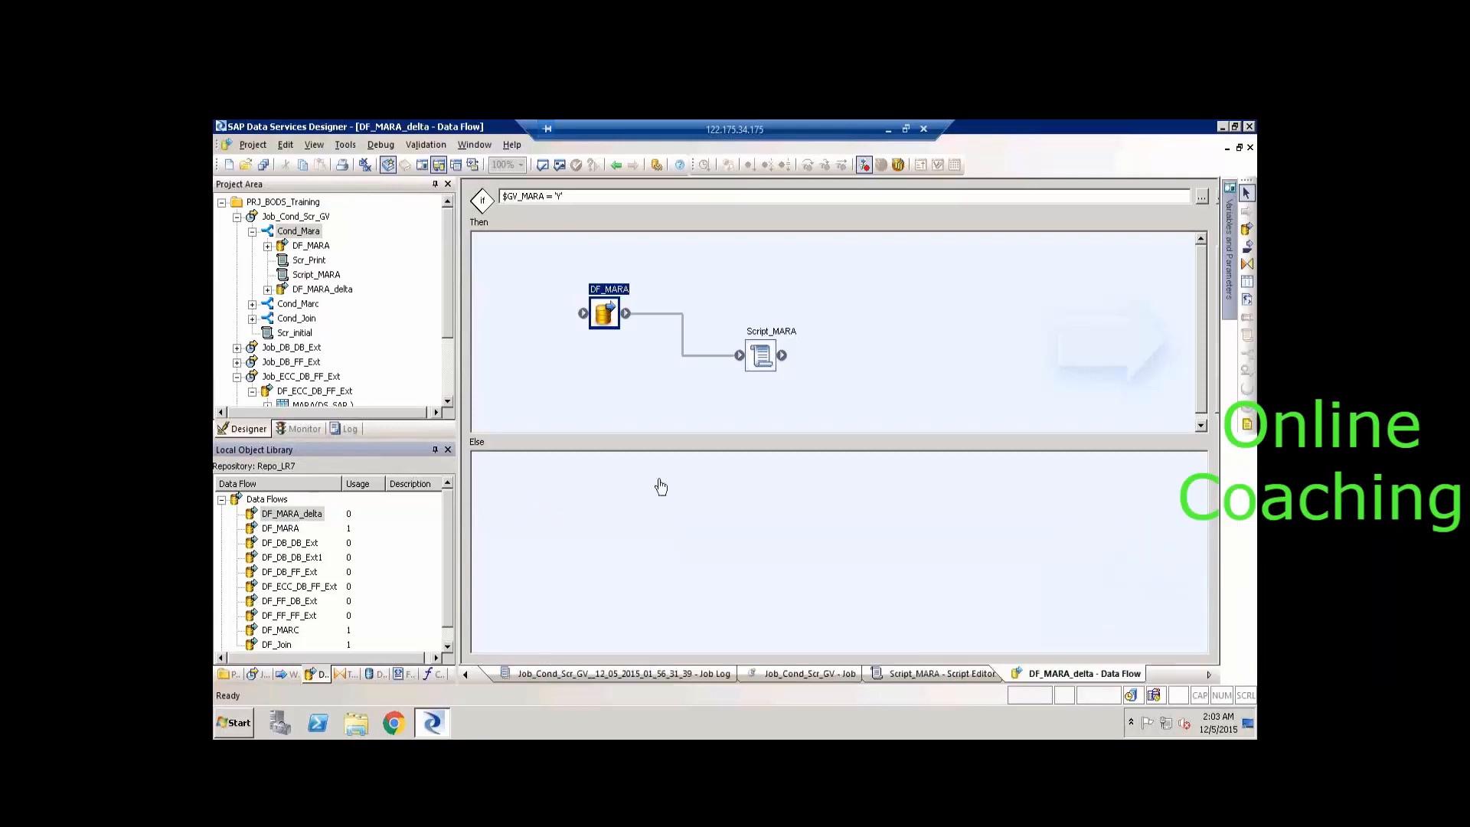
pyautogui.doubleClick(711, 339)
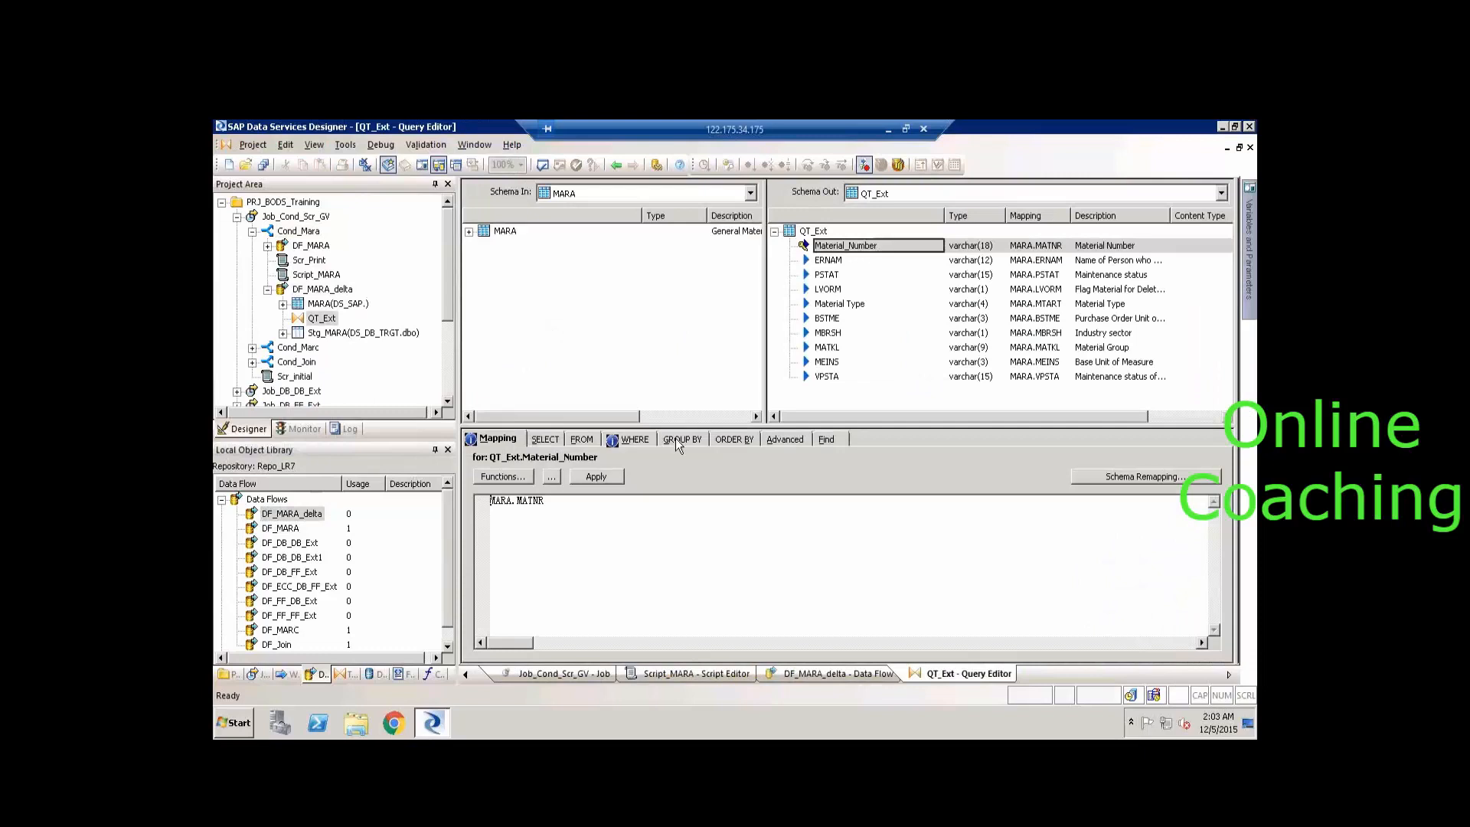
pyautogui.click(636, 440)
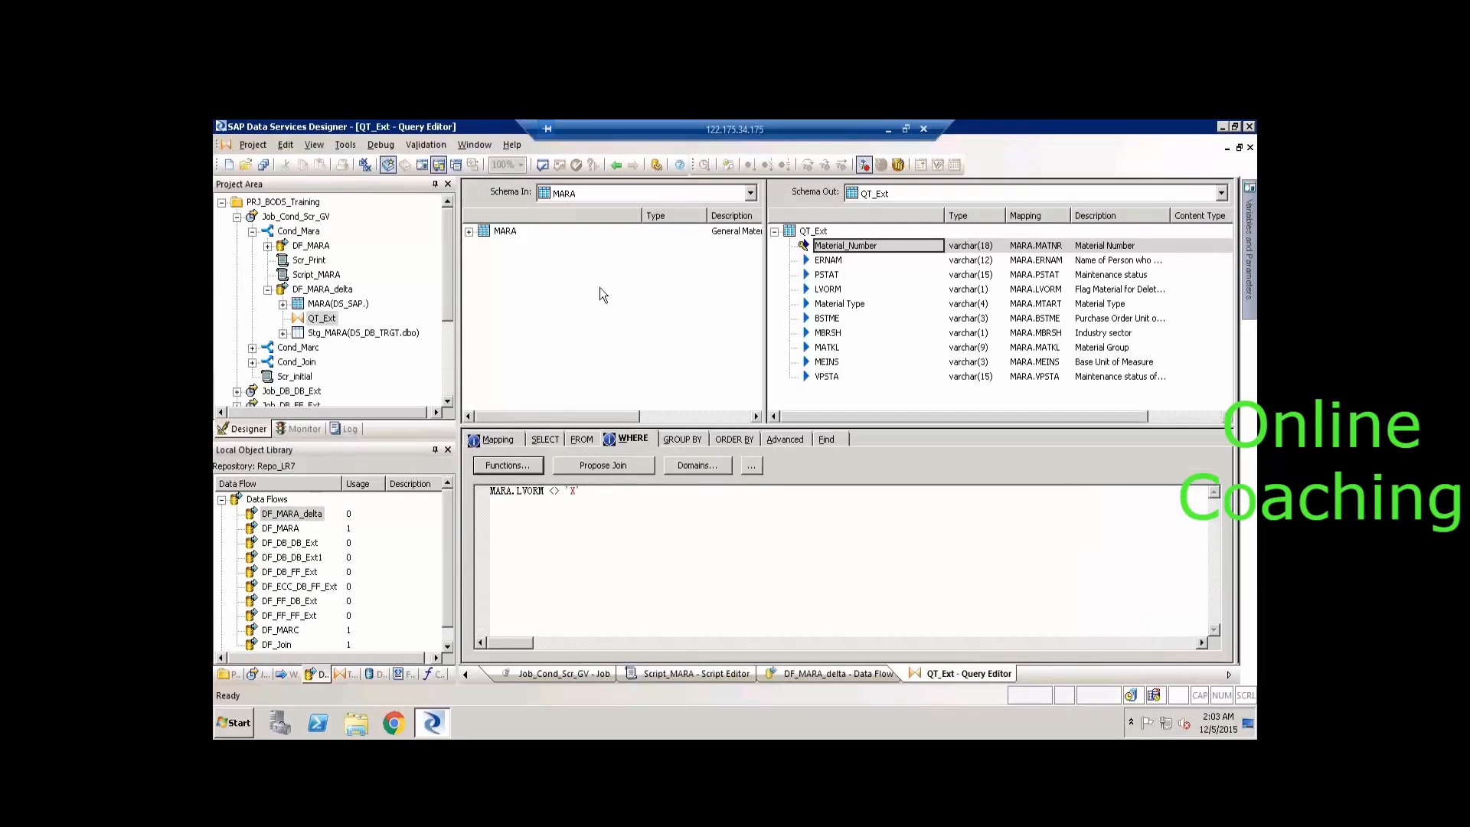
pyautogui.click(468, 233)
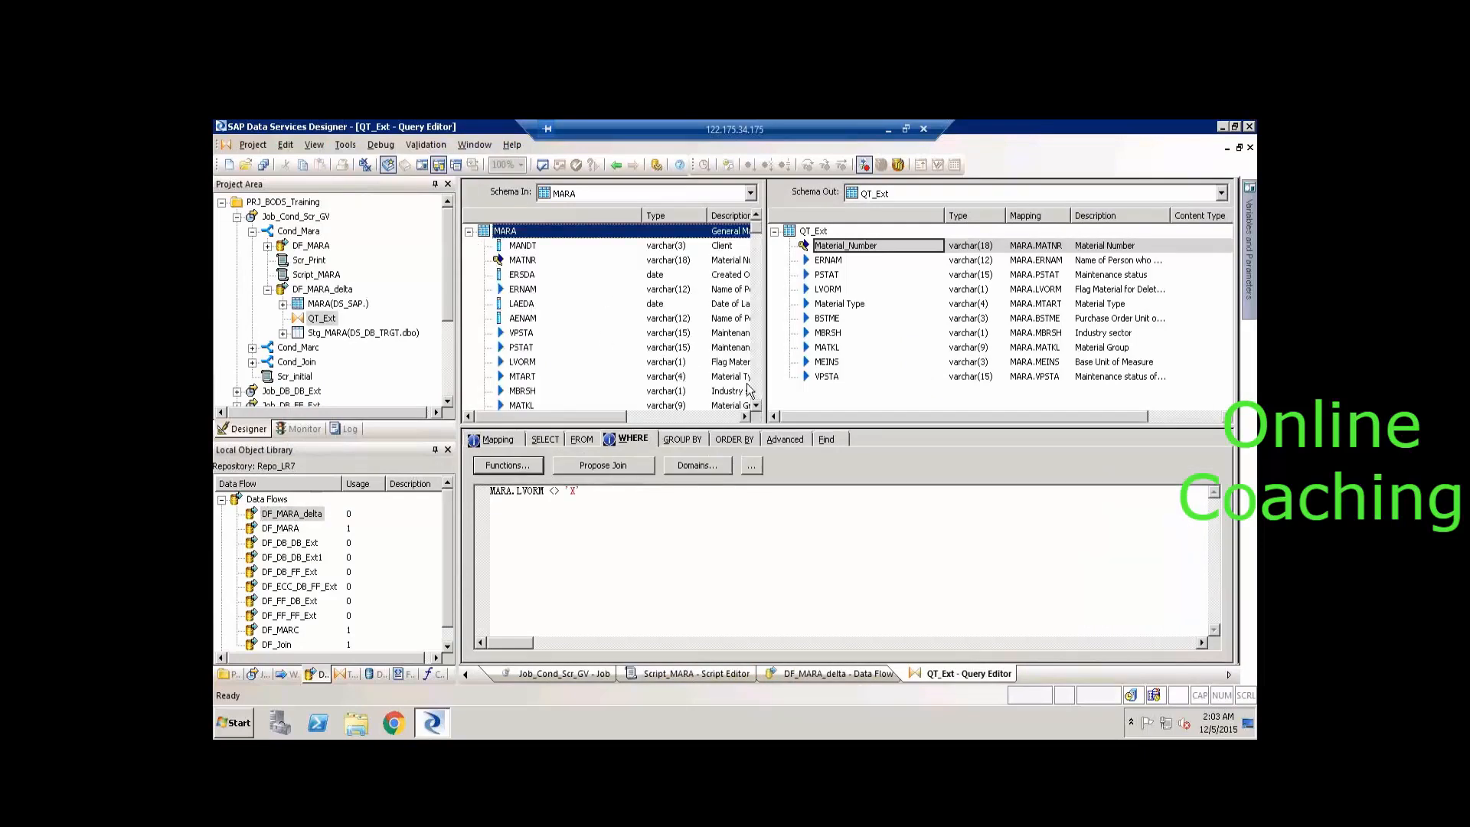
pyautogui.scroll(-4, 762, 393)
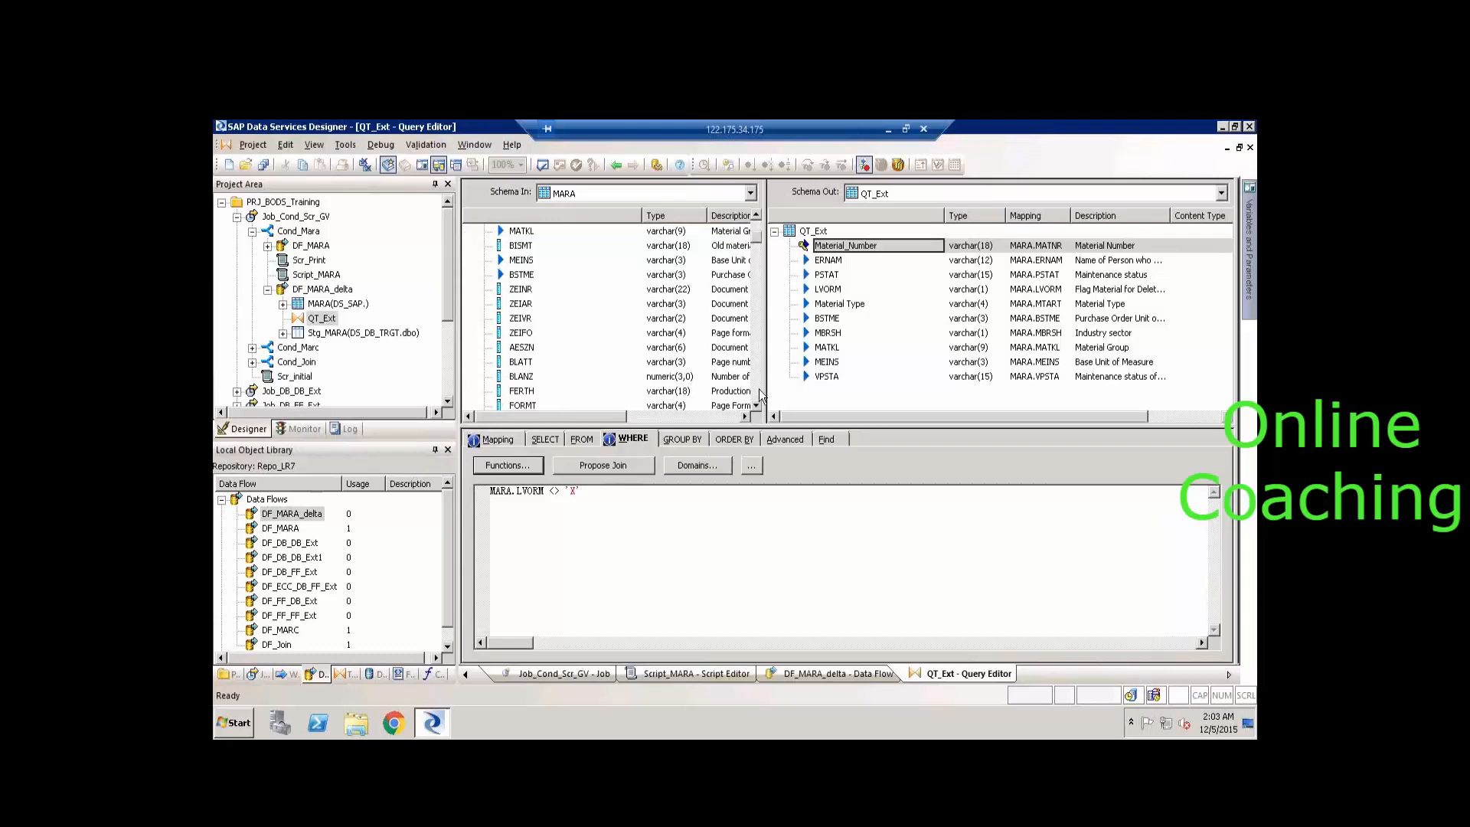
pyautogui.click(525, 320)
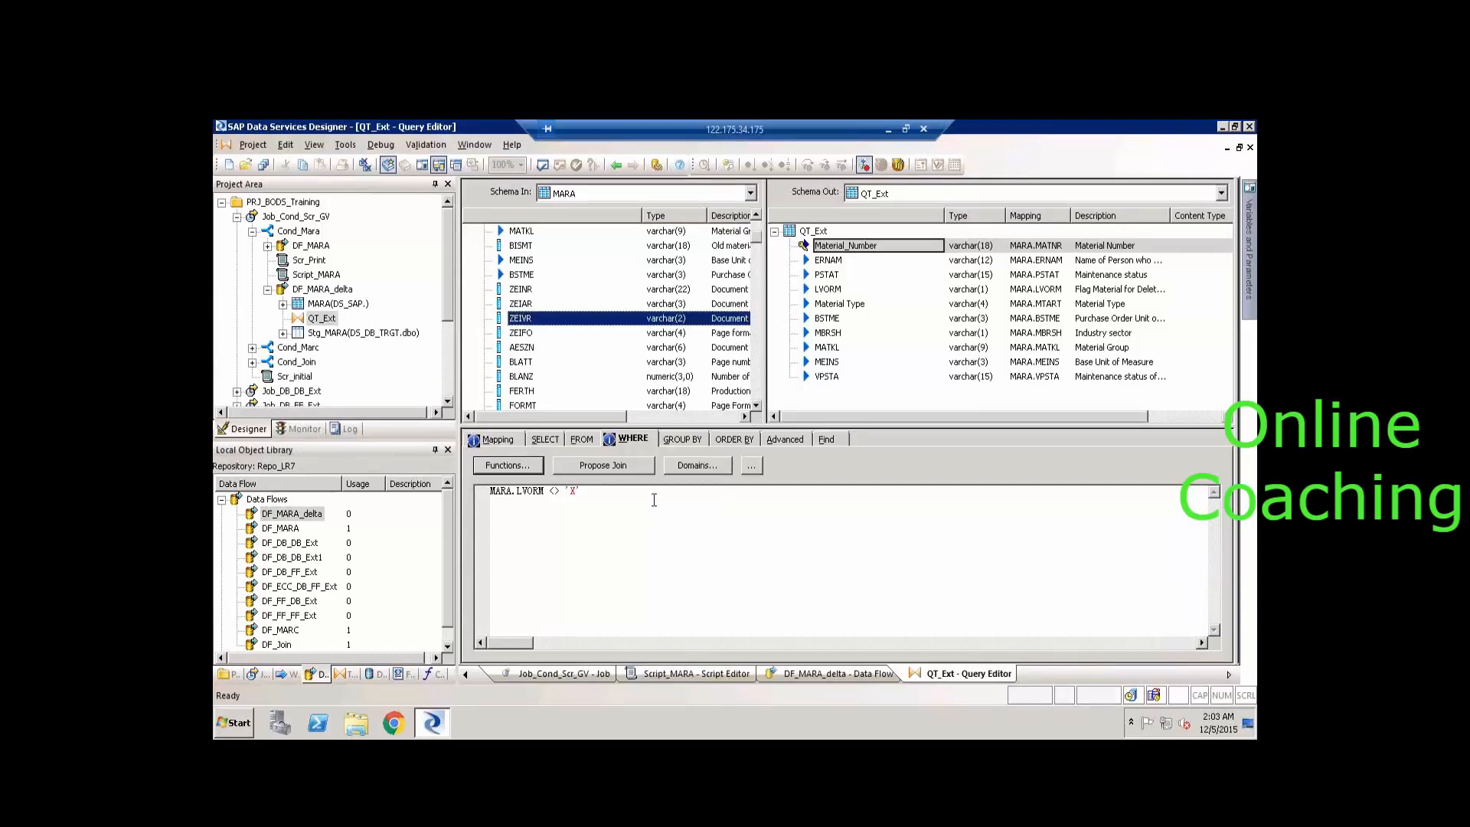
pyautogui.click(653, 498)
pyautogui.write('and')
pyautogui.moveTo(523, 523); pyautogui.dragTo(523, 534)
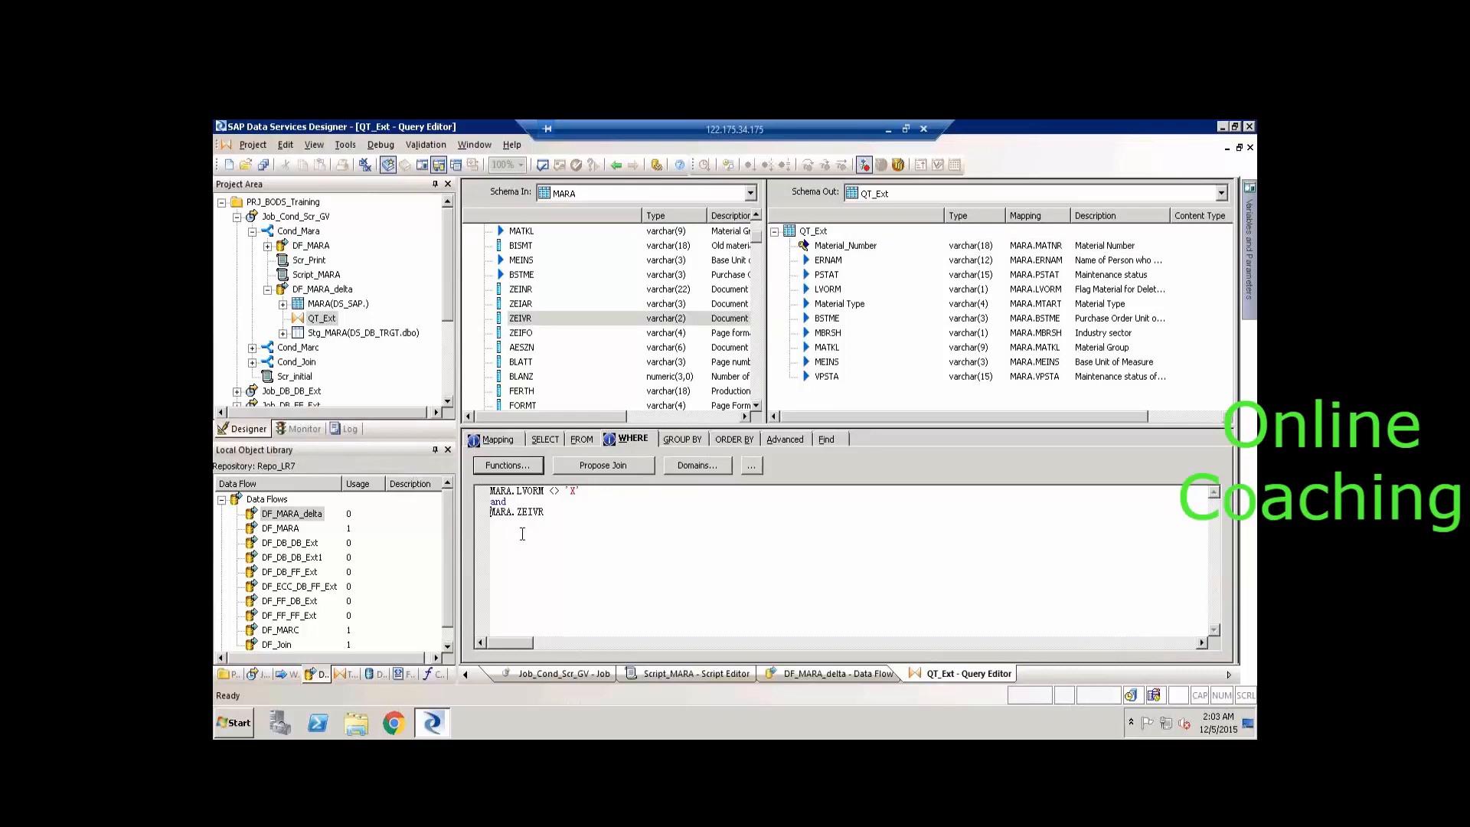
pyautogui.write("= 'Y'")
pyautogui.click(618, 166)
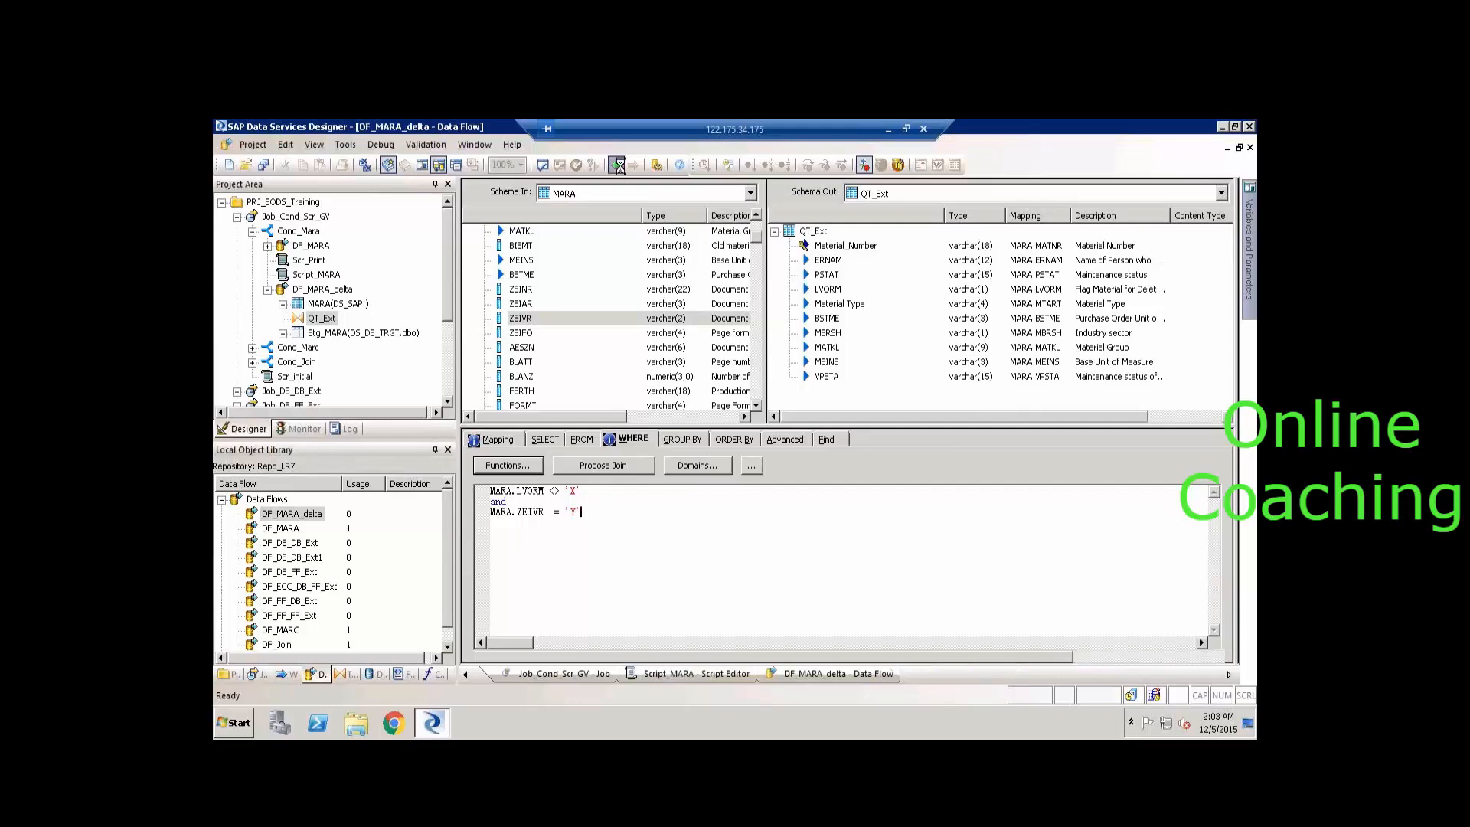
pyautogui.click(615, 165)
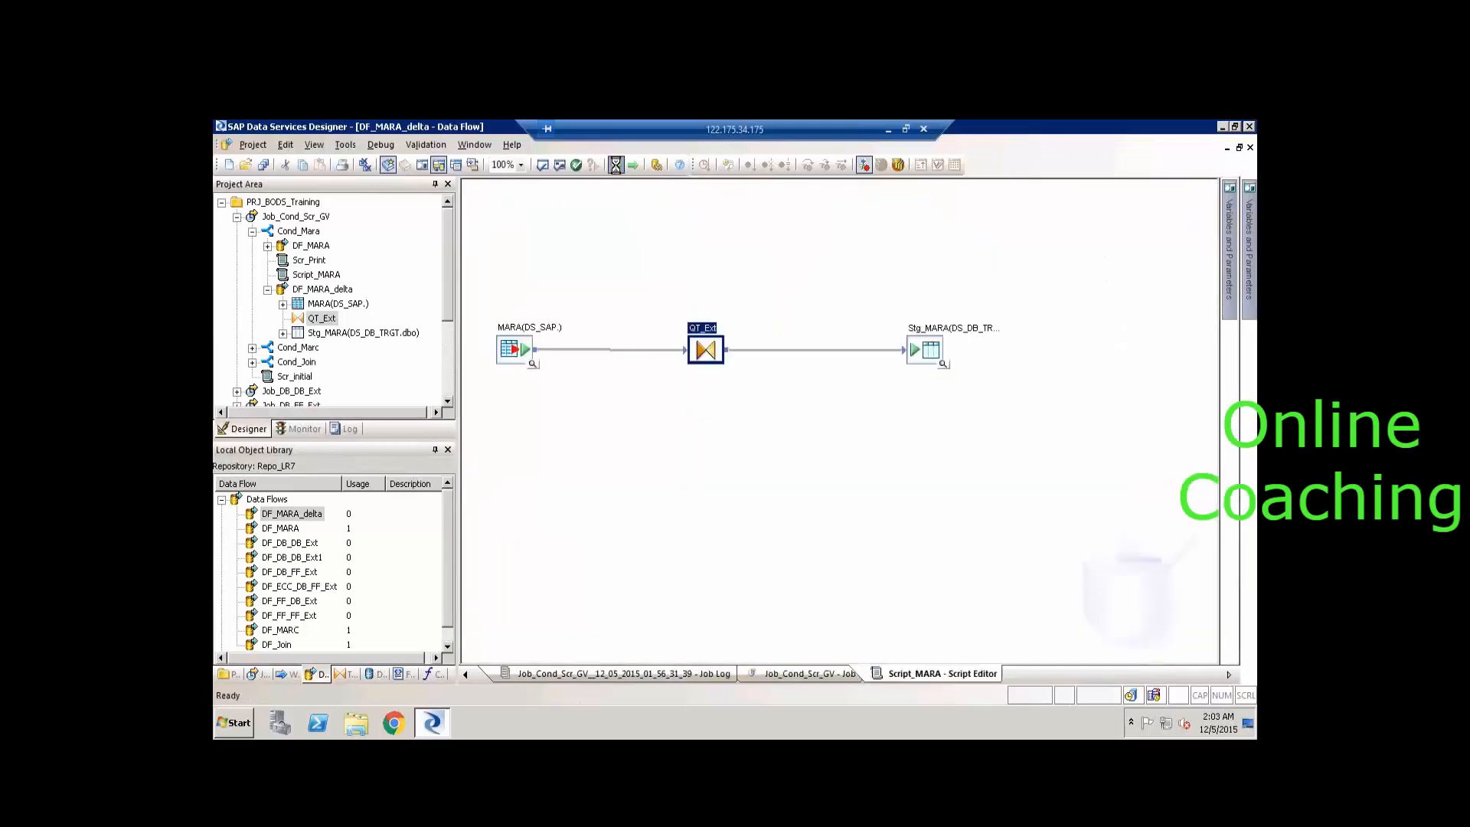
pyautogui.click(616, 167)
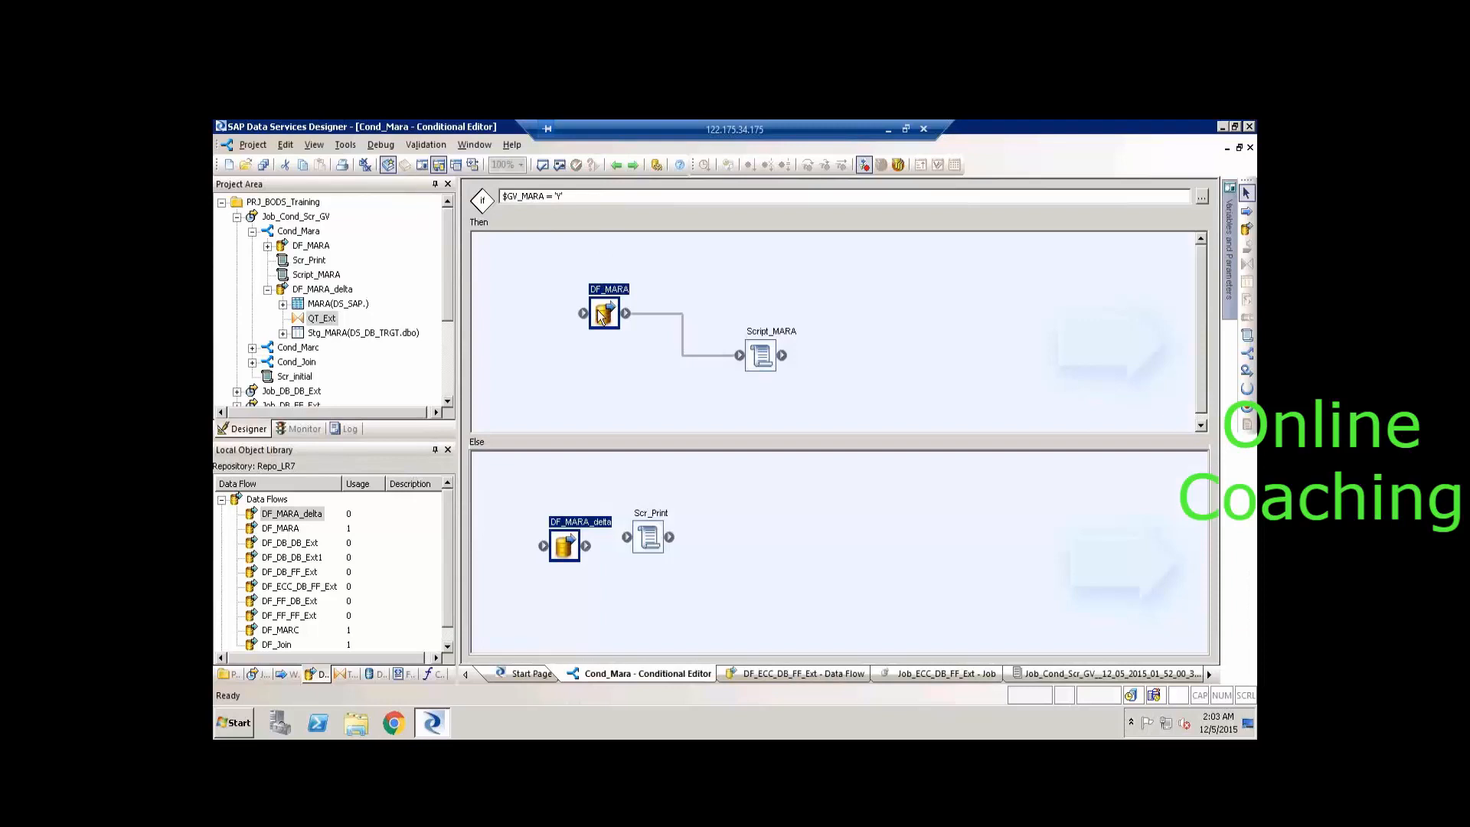
# Reposition the Scr_Print script in Cond_Mara's Else branch and connect DF_MARA_delta to it.
pyautogui.click(565, 196)
pyautogui.click(569, 536)
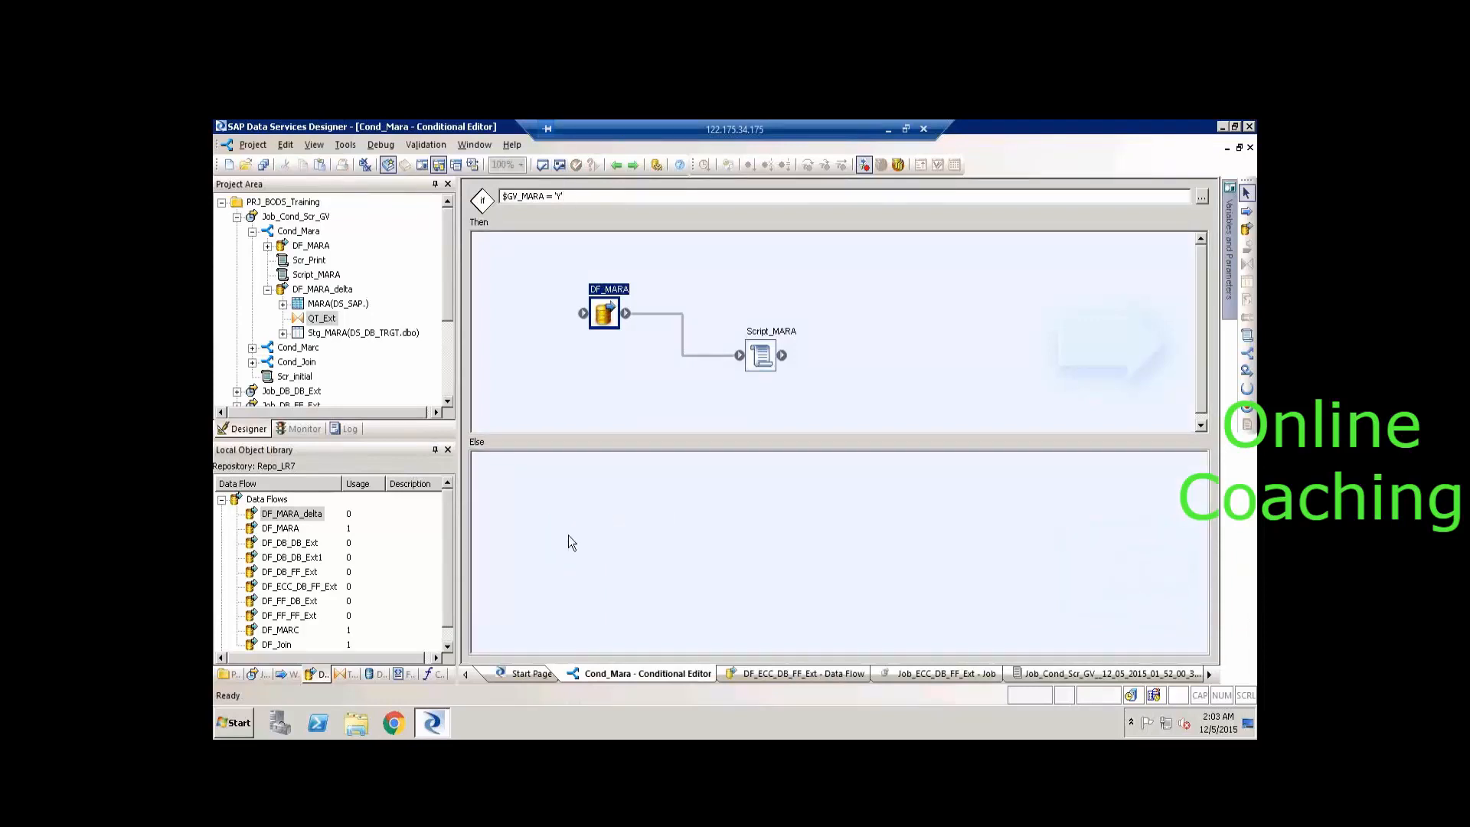
pyautogui.moveTo(648, 544); pyautogui.dragTo(680, 609)
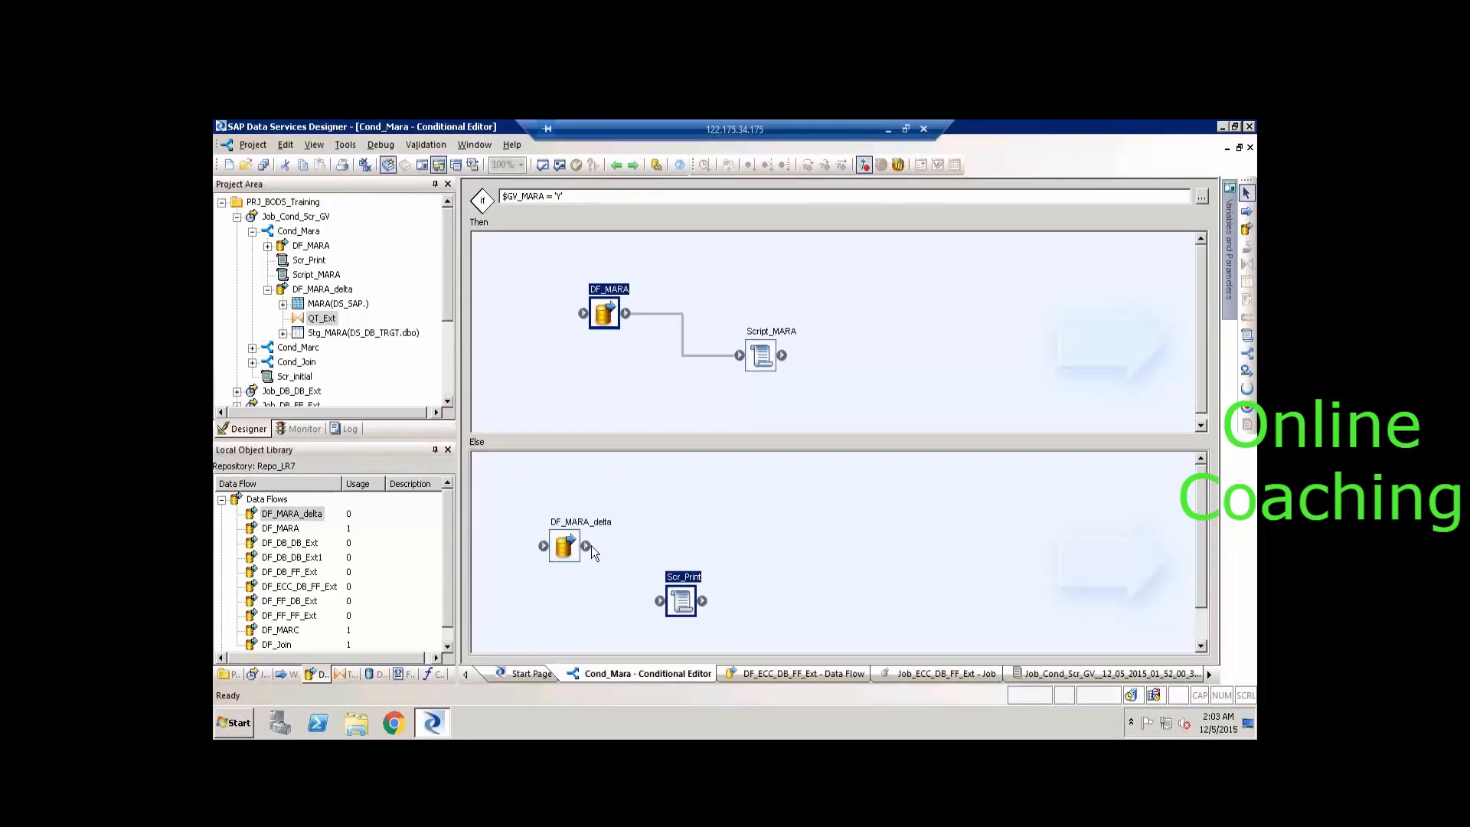
pyautogui.moveTo(587, 545); pyautogui.dragTo(662, 602)
pyautogui.click(767, 352)
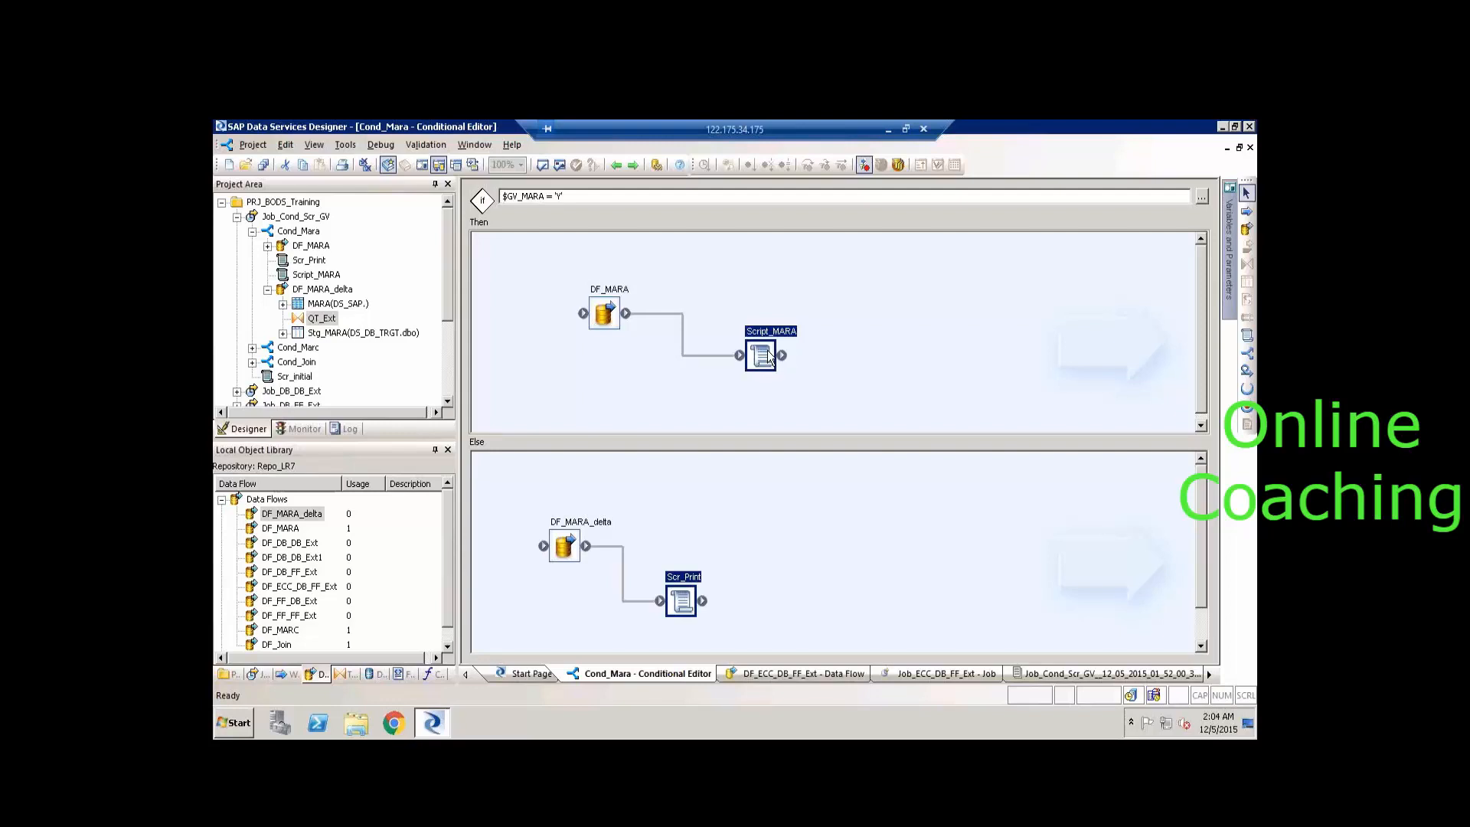
# Review the conditionals in the Job_Cond_Scr_GV flow, then Cond_Mara's if-expression and the contents of Script_MARA.
pyautogui.click(615, 165)
pyautogui.click(615, 166)
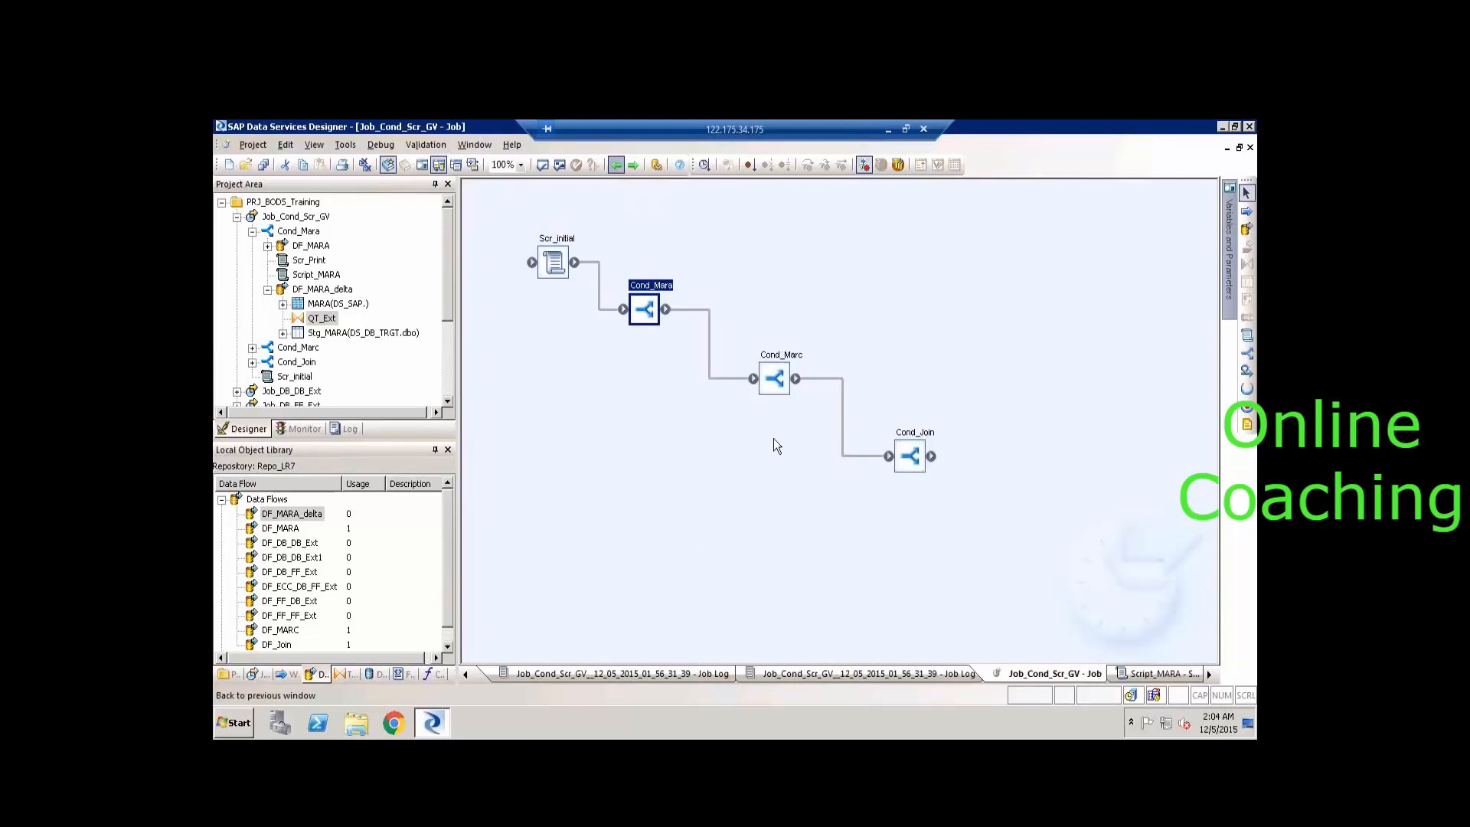
pyautogui.click(782, 376)
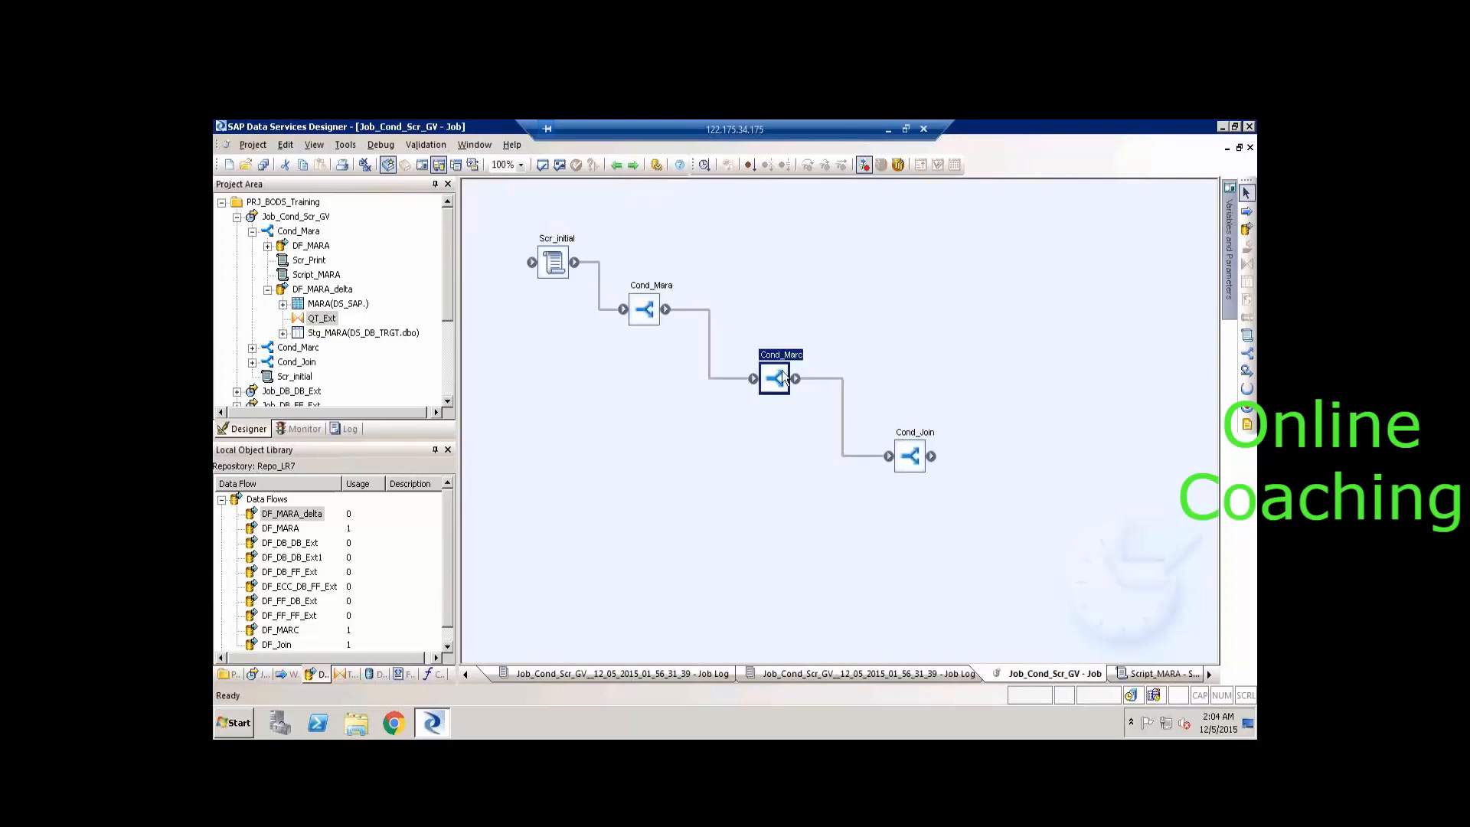
pyautogui.click(911, 457)
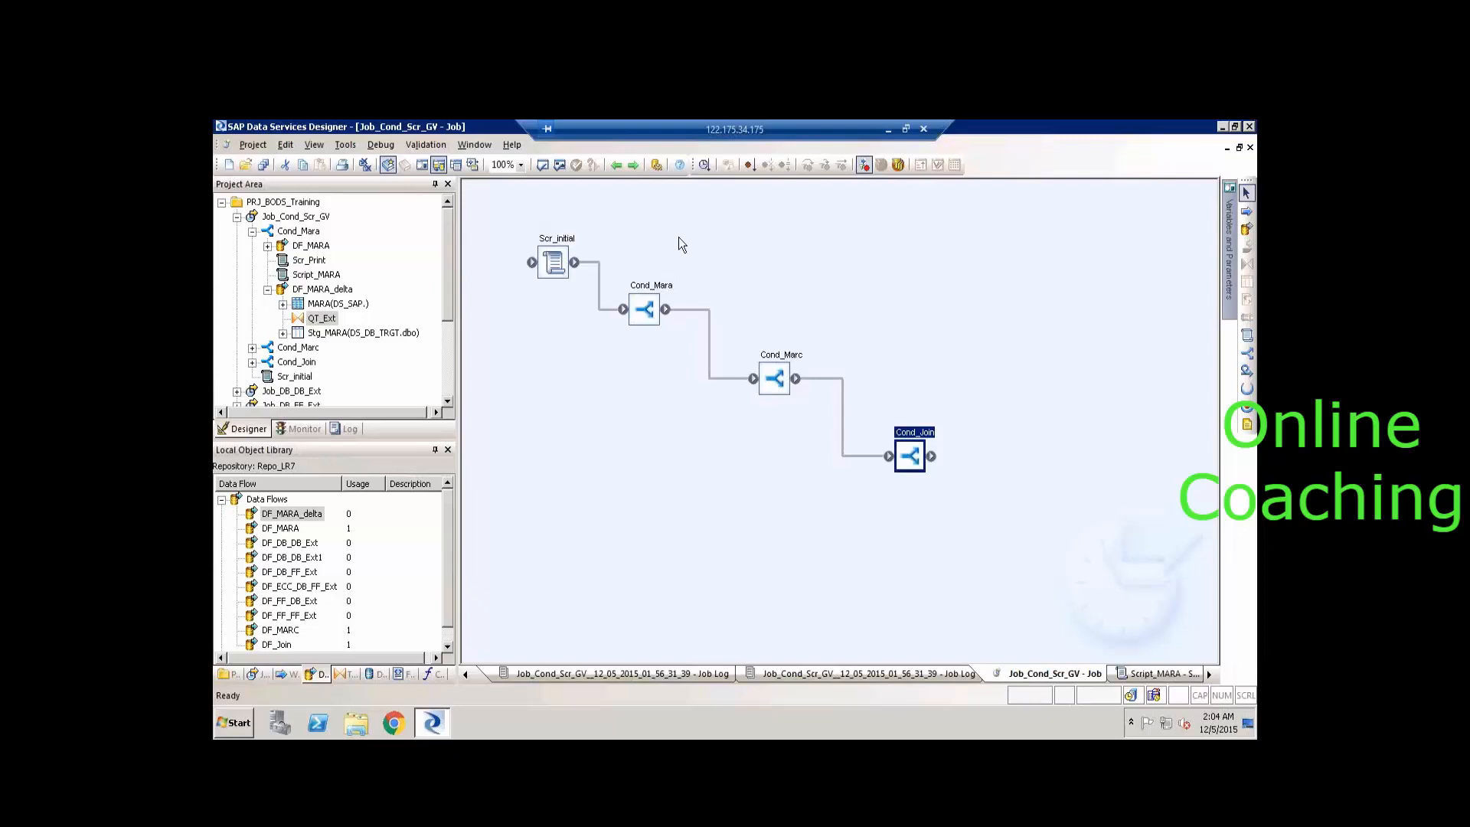
pyautogui.doubleClick(652, 295)
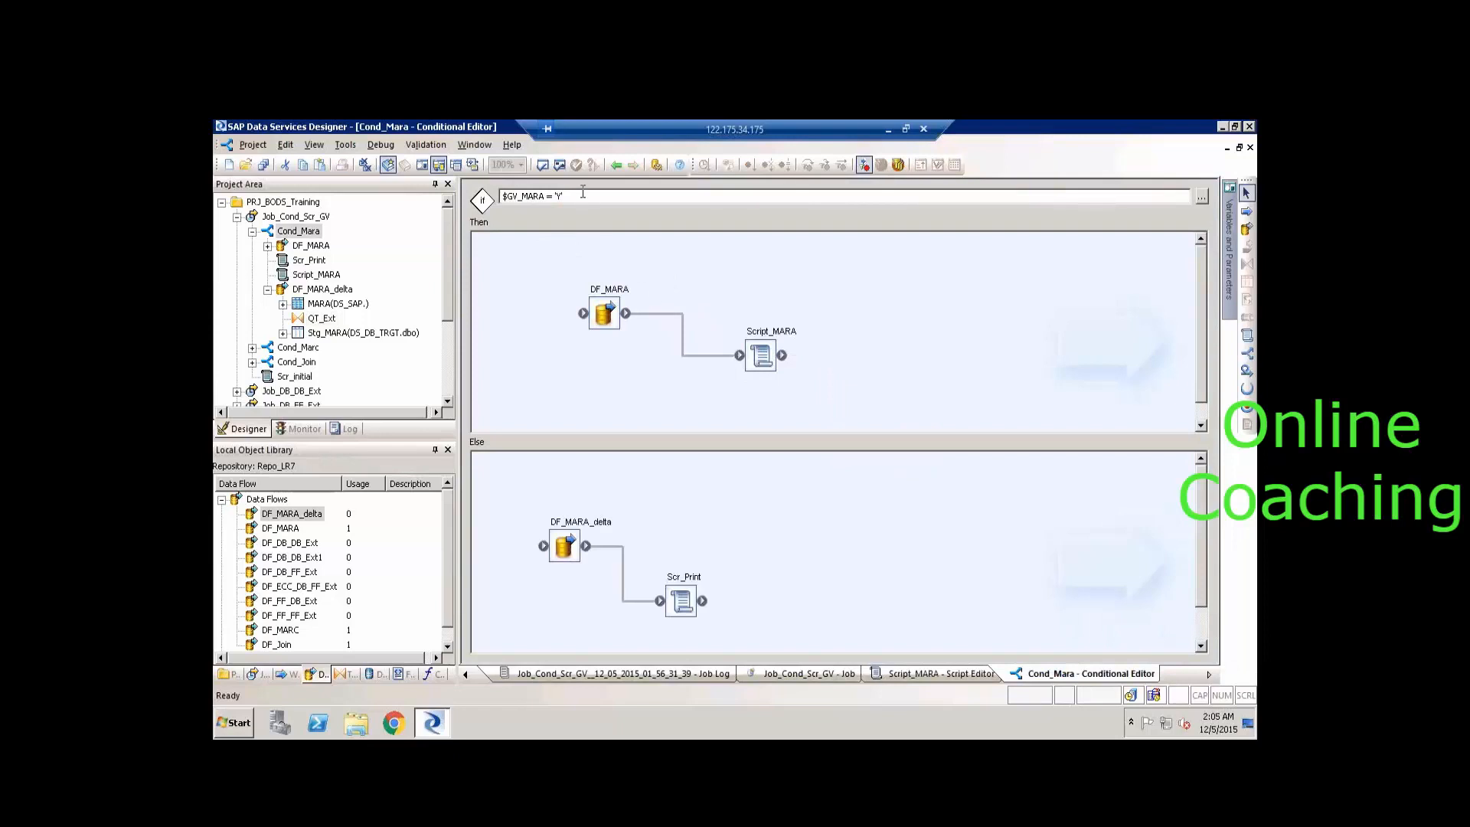
pyautogui.click(583, 195)
pyautogui.doubleClick(765, 334)
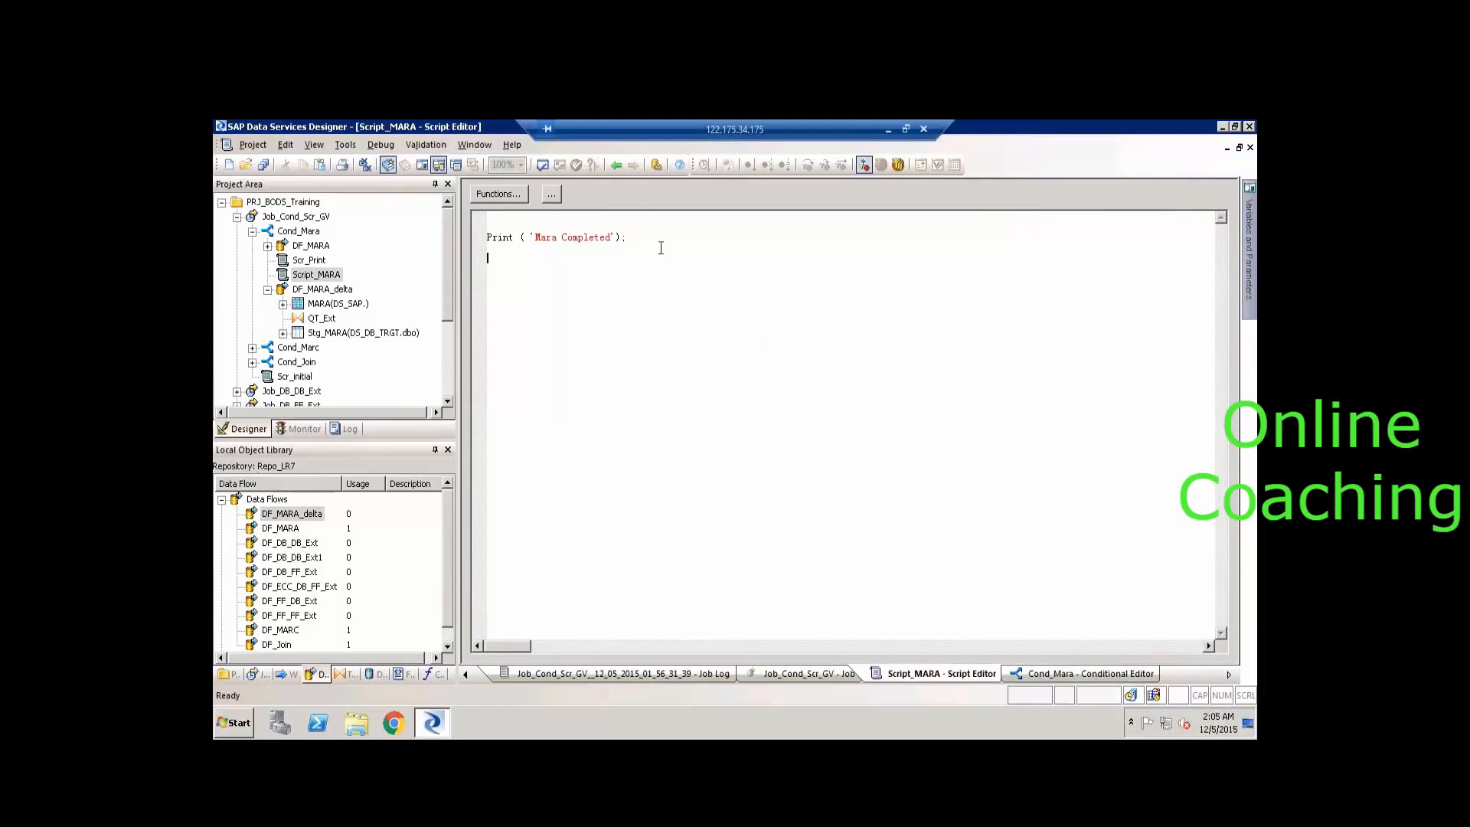
pyautogui.click(622, 167)
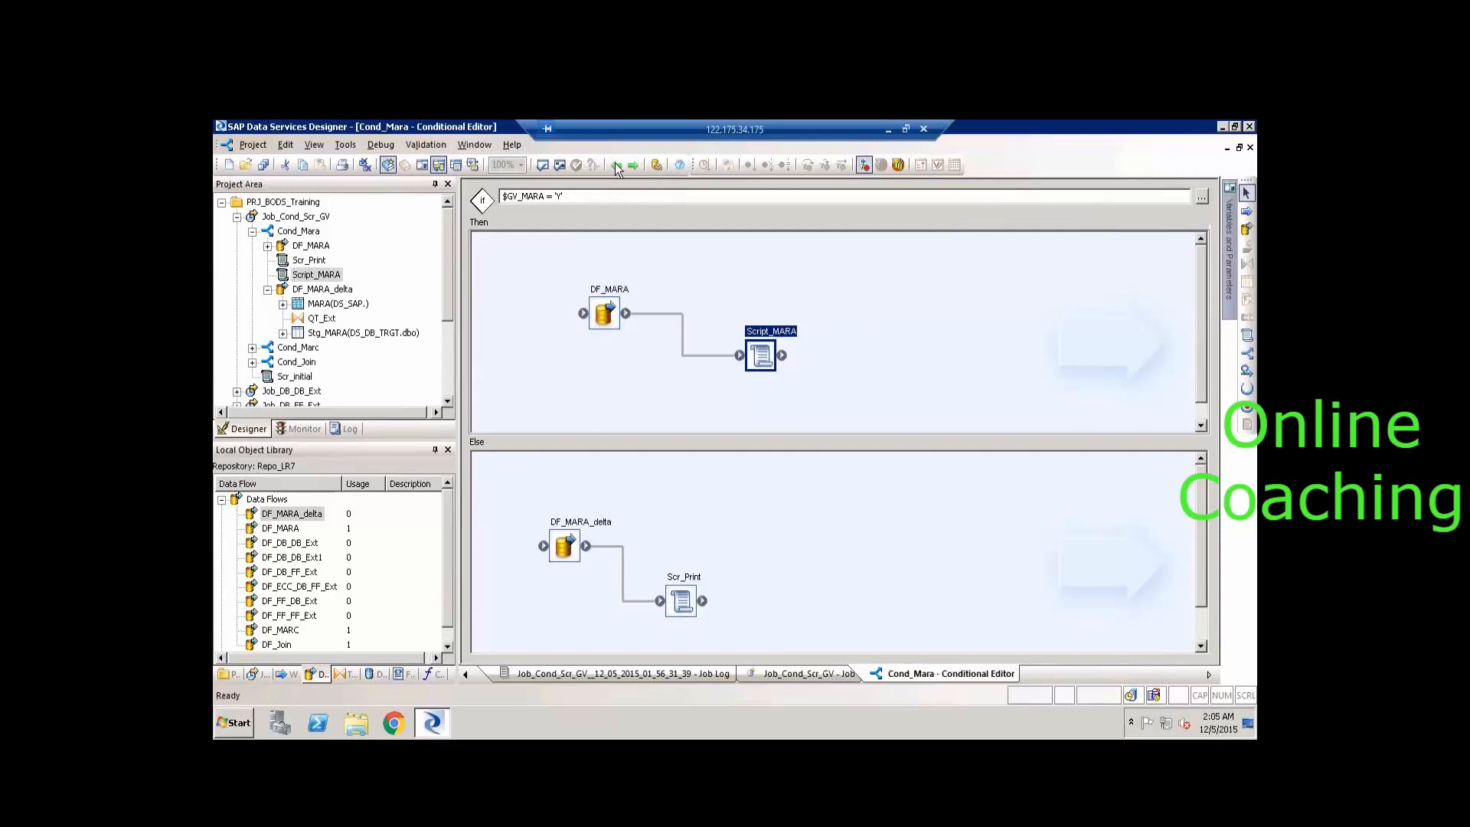
pyautogui.click(615, 166)
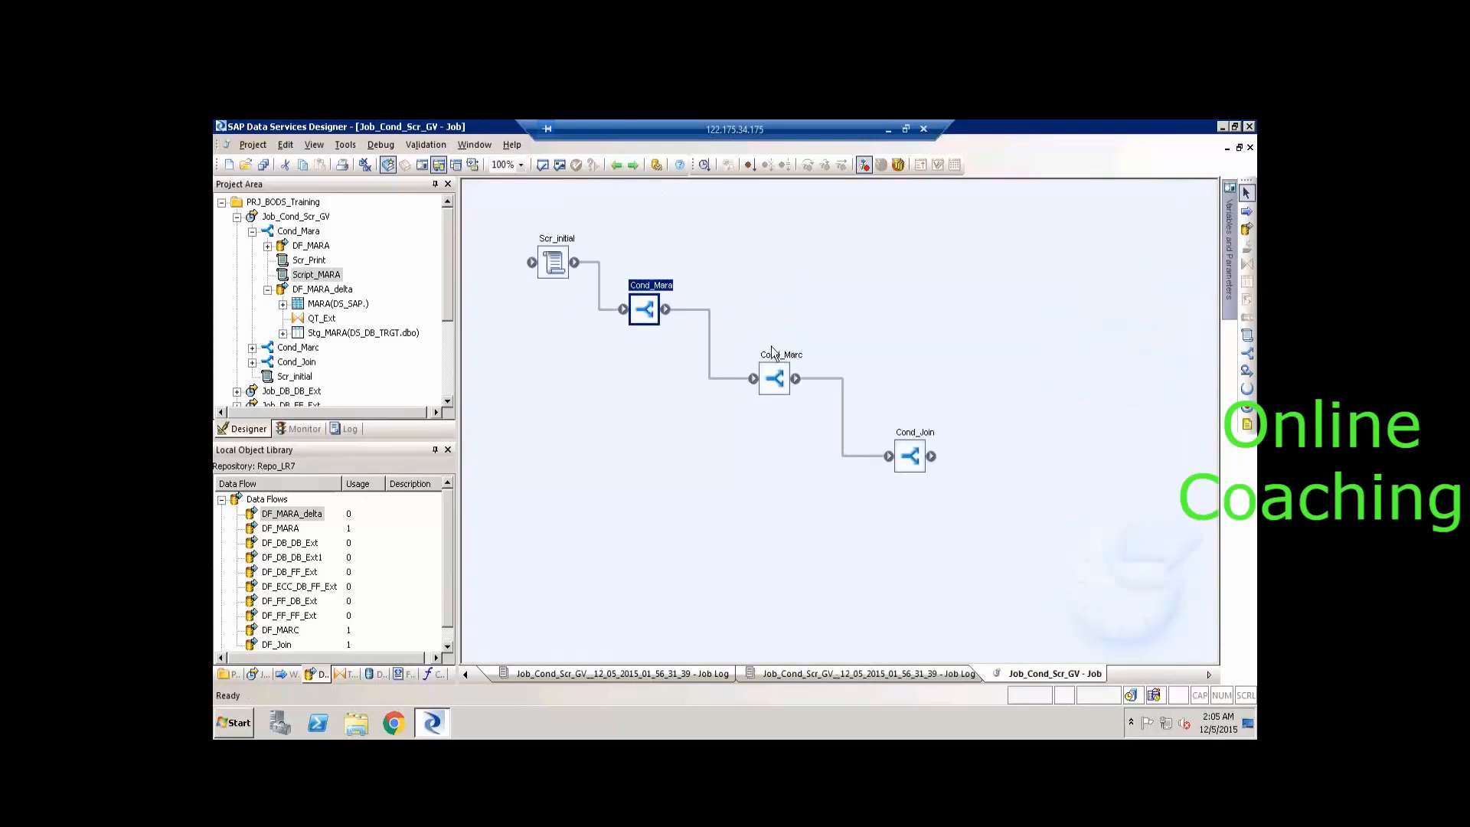
# Inspect Cond_Marc's if-expression and data flow, and return to the Cond_Join stage of the job flow.
pyautogui.doubleClick(771, 351)
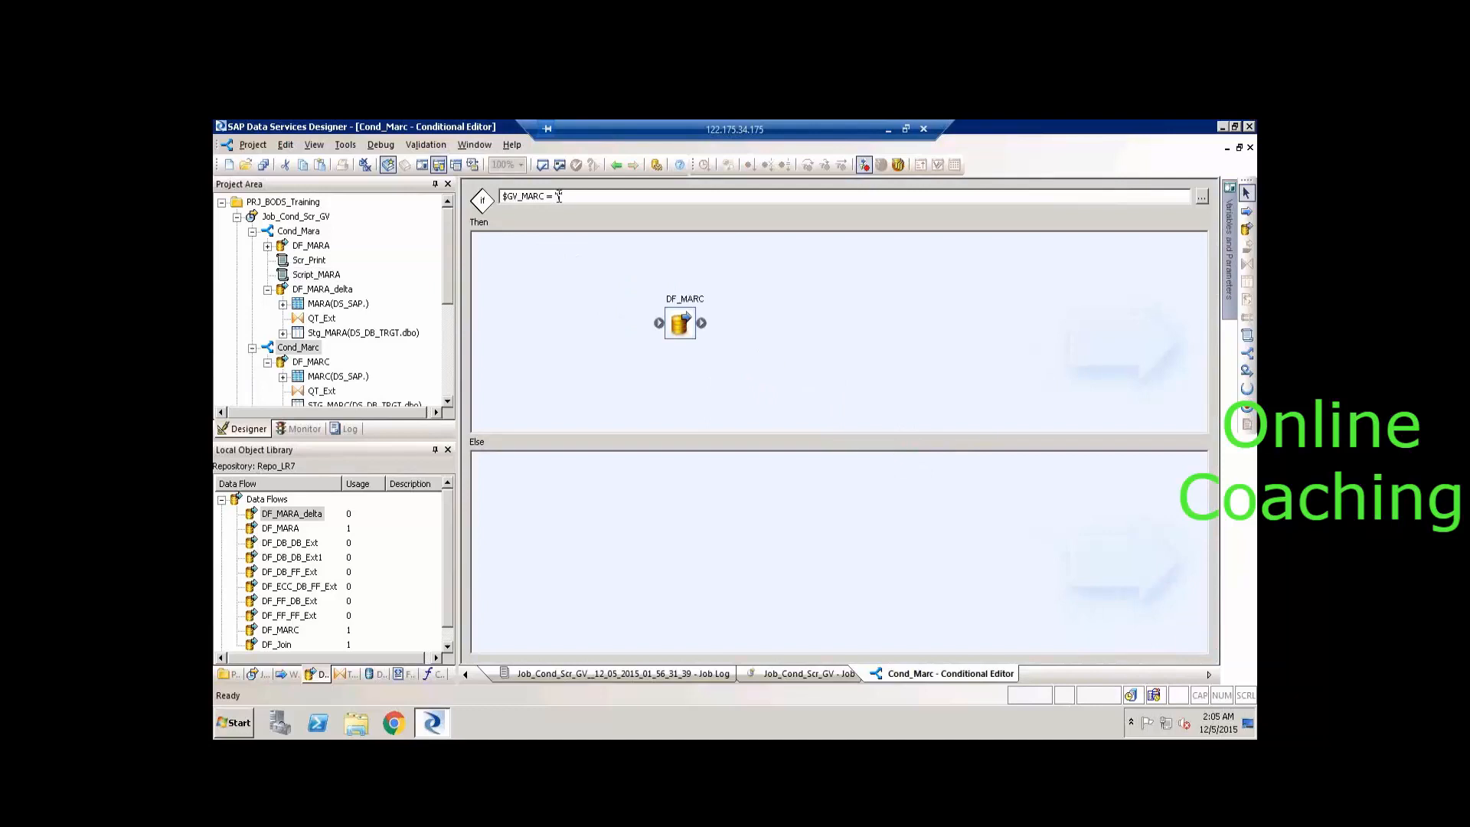
pyautogui.click(624, 164)
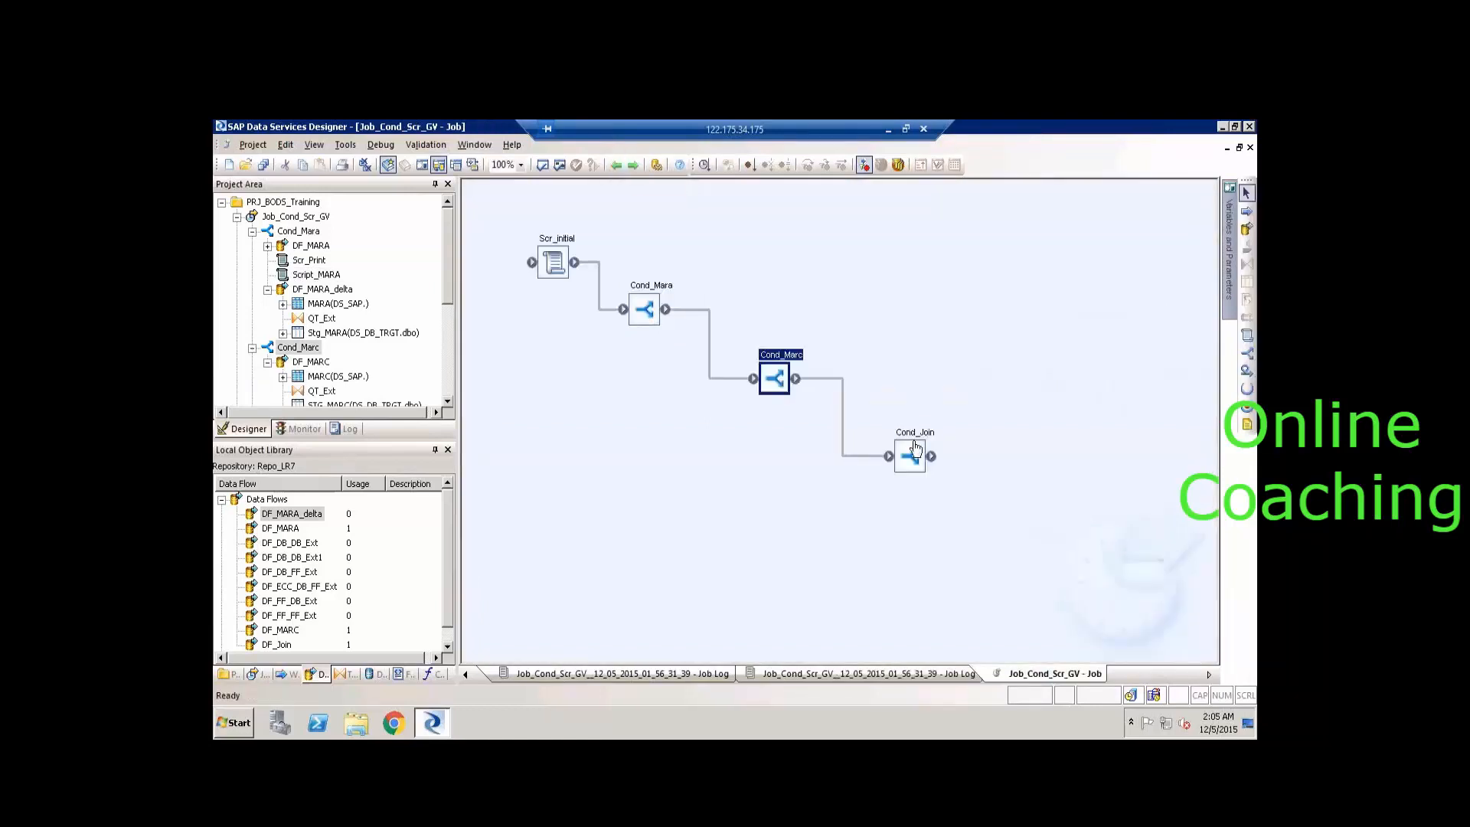
pyautogui.click(916, 449)
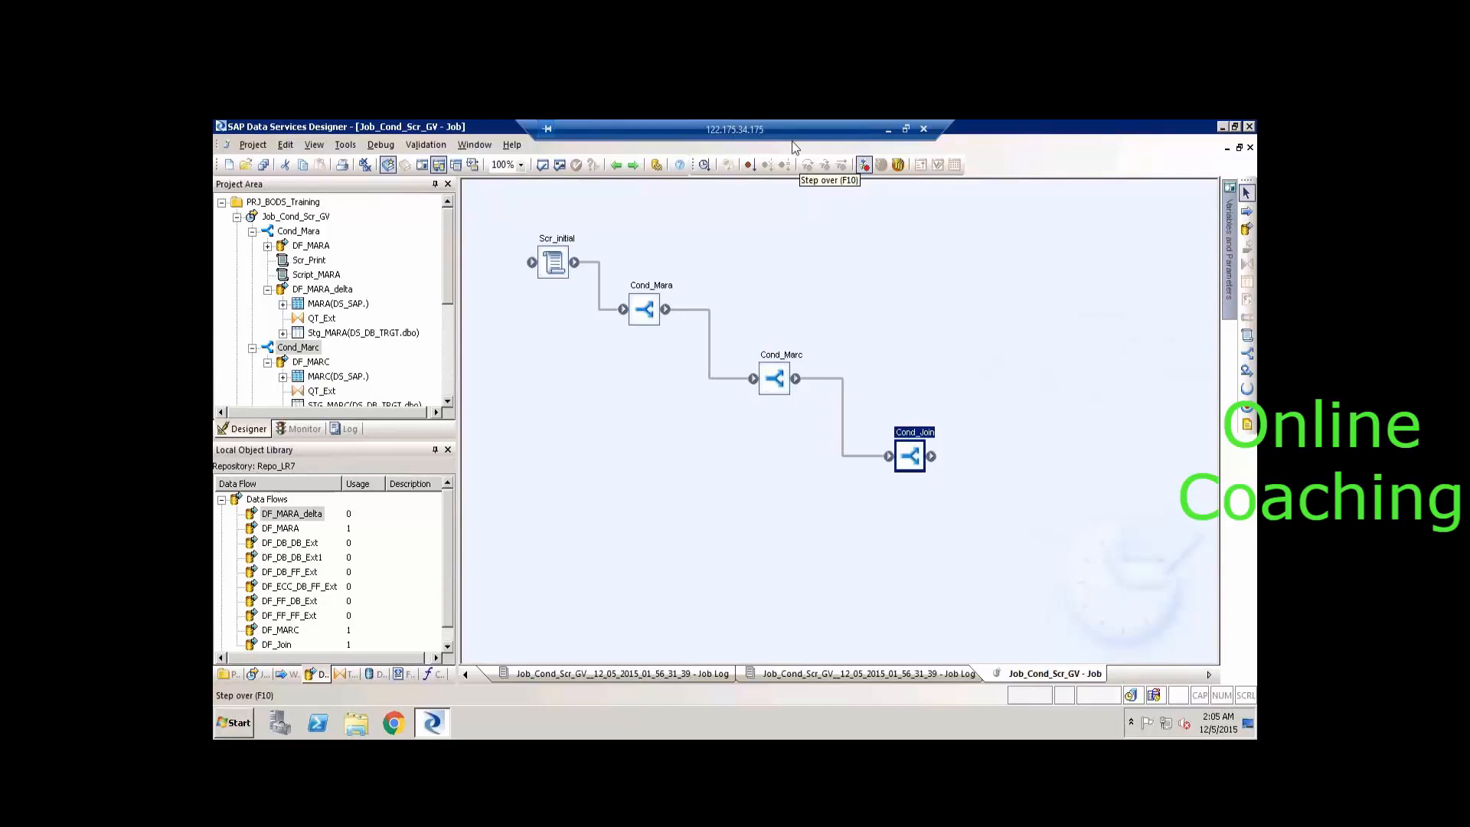
pyautogui.click(1021, 184)
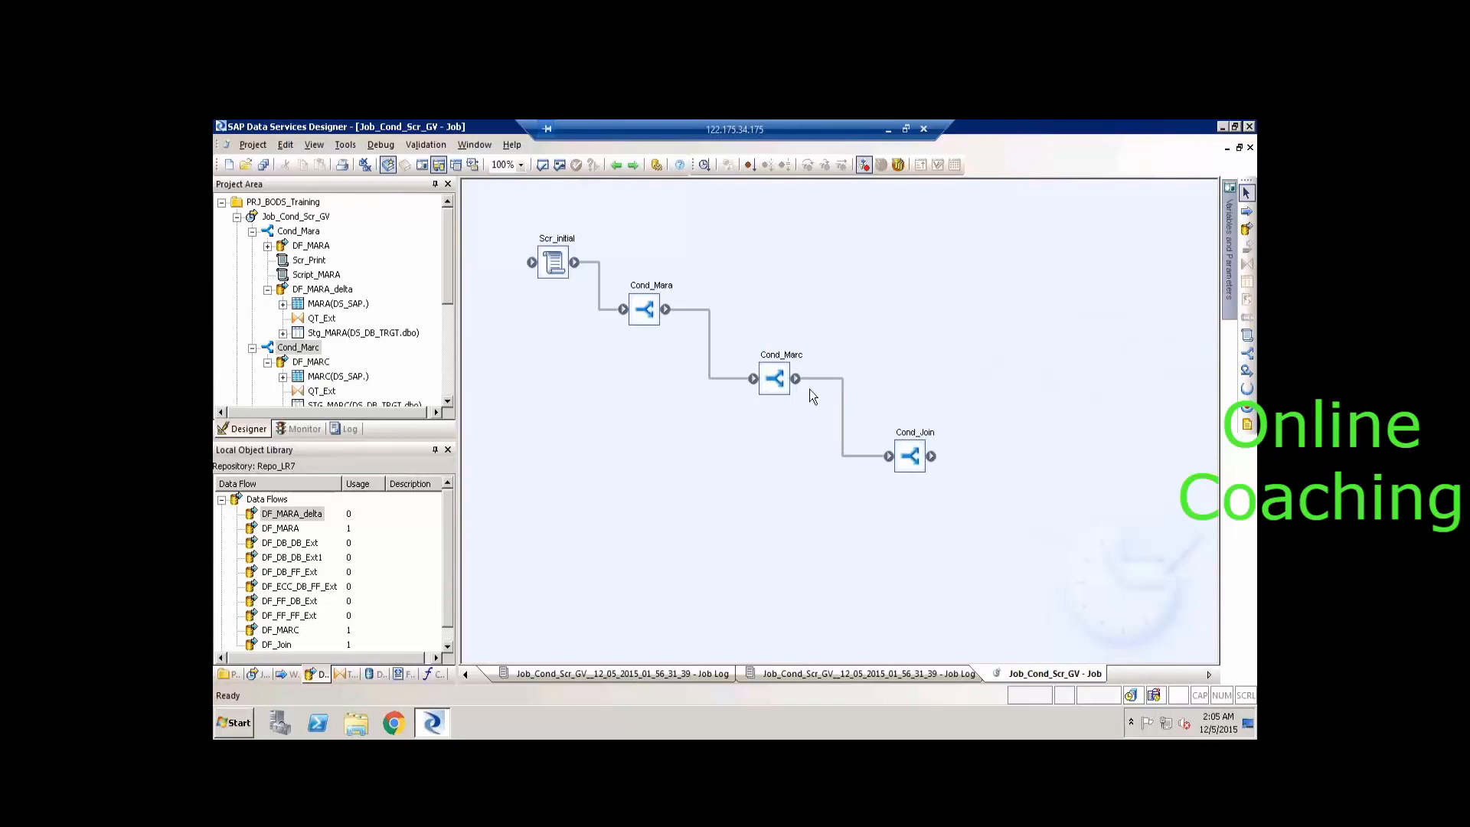
# Switch to a new Notepad document and list the topics Cond, Scr, Gv, Re-usability and Relplication on separate lines.
pyautogui.press('super+r')
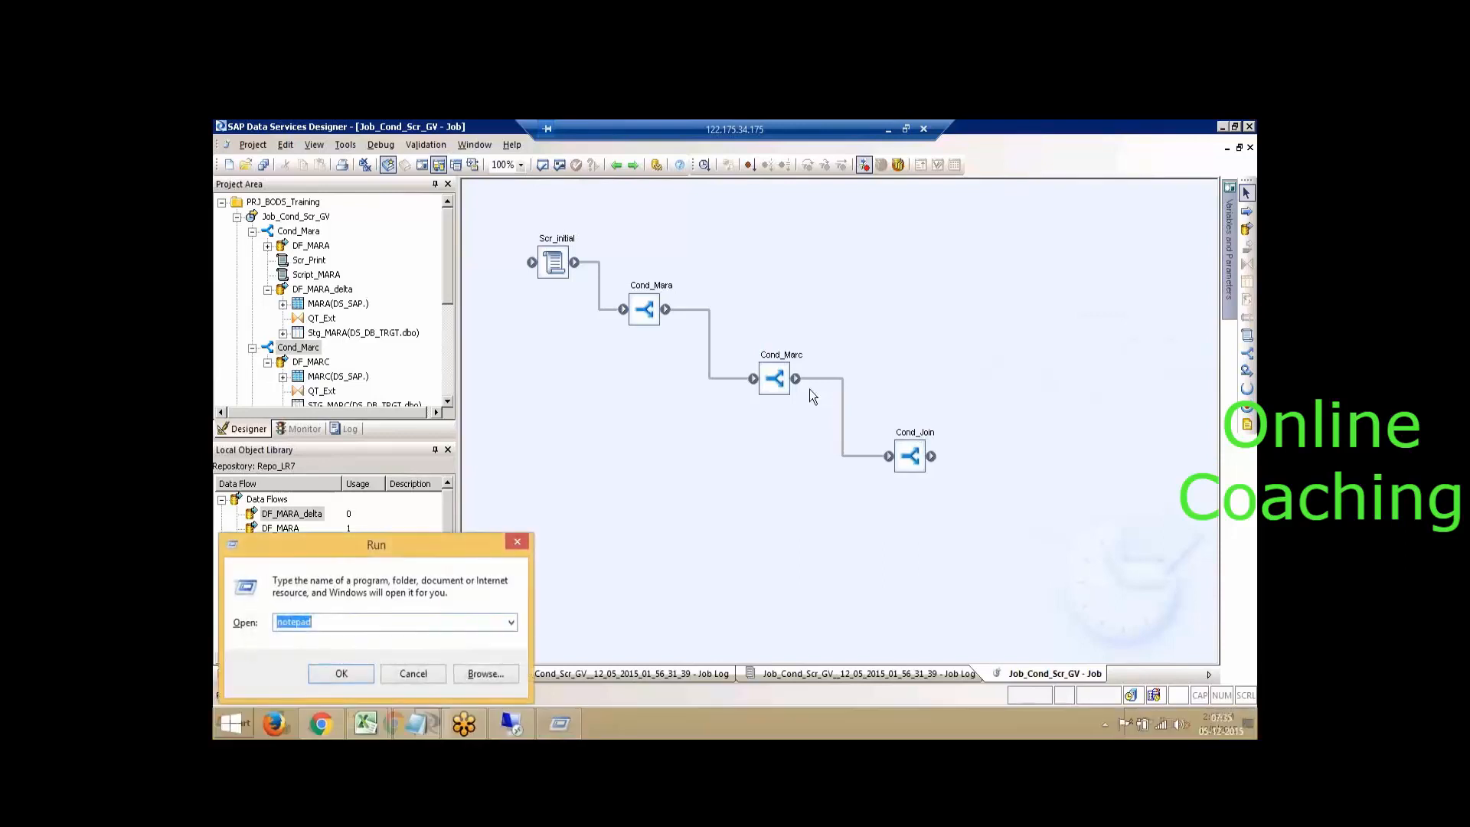
pyautogui.press('Return')
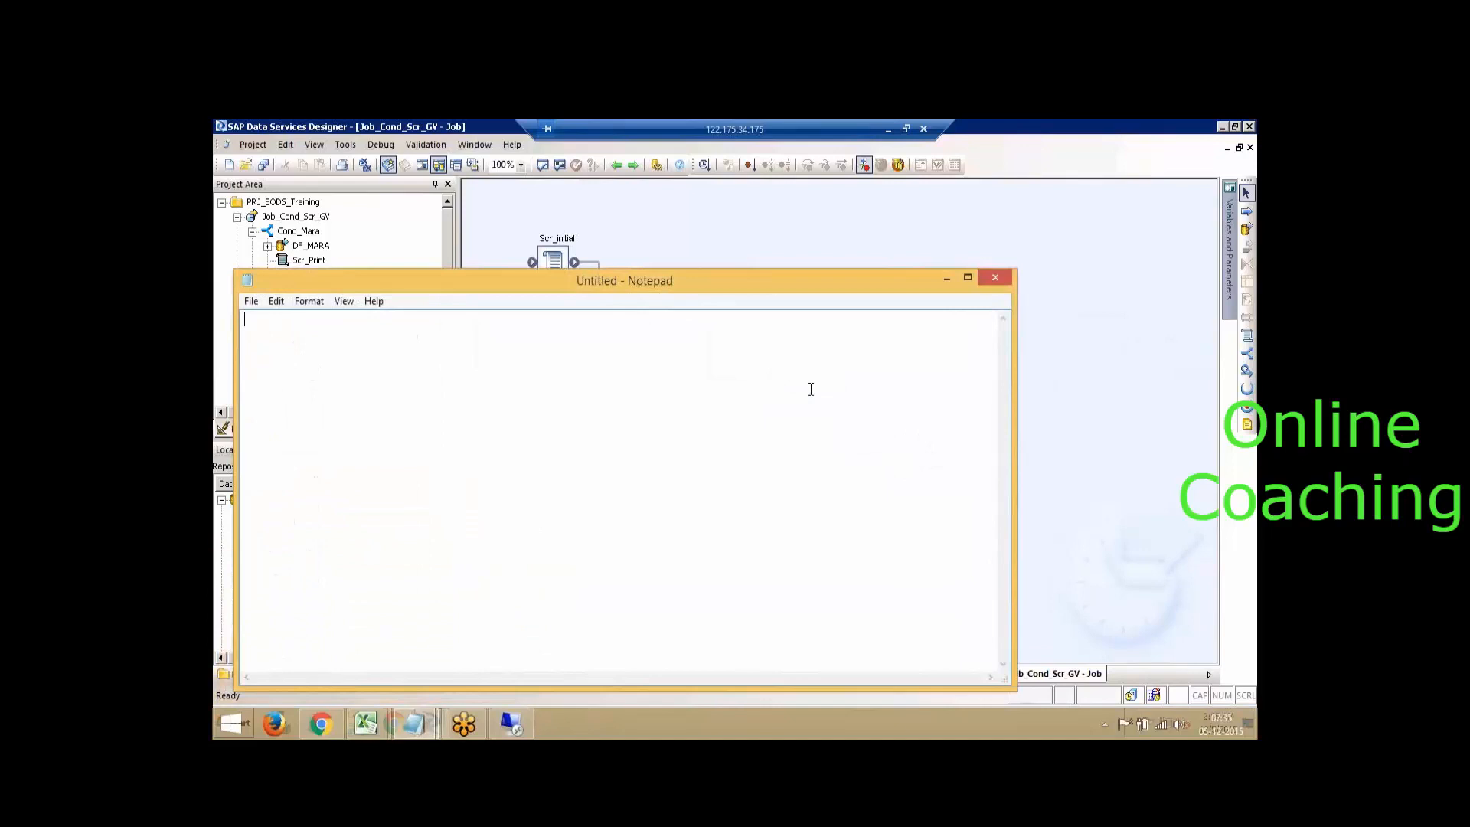
pyautogui.write('Cond')
pyautogui.press('Return')
pyautogui.write('Scr ')
pyautogui.write('G')
pyautogui.write('v')
pyautogui.press('Return')
pyautogui.write('Re')
pyautogui.write('-suablilty')
pyautogui.press('BackSpace')
pyautogui.press('BackSpace')
pyautogui.press('BackSpace')
pyautogui.press('BackSpace')
pyautogui.press('BackSpace')
pyautogui.press('BackSpace')
pyautogui.press('BackSpace')
pyautogui.press('BackSpace')
pyautogui.press('BackSpace')
pyautogui.write('usability ')
pyautogui.write('Rel')
pyautogui.write('plication')
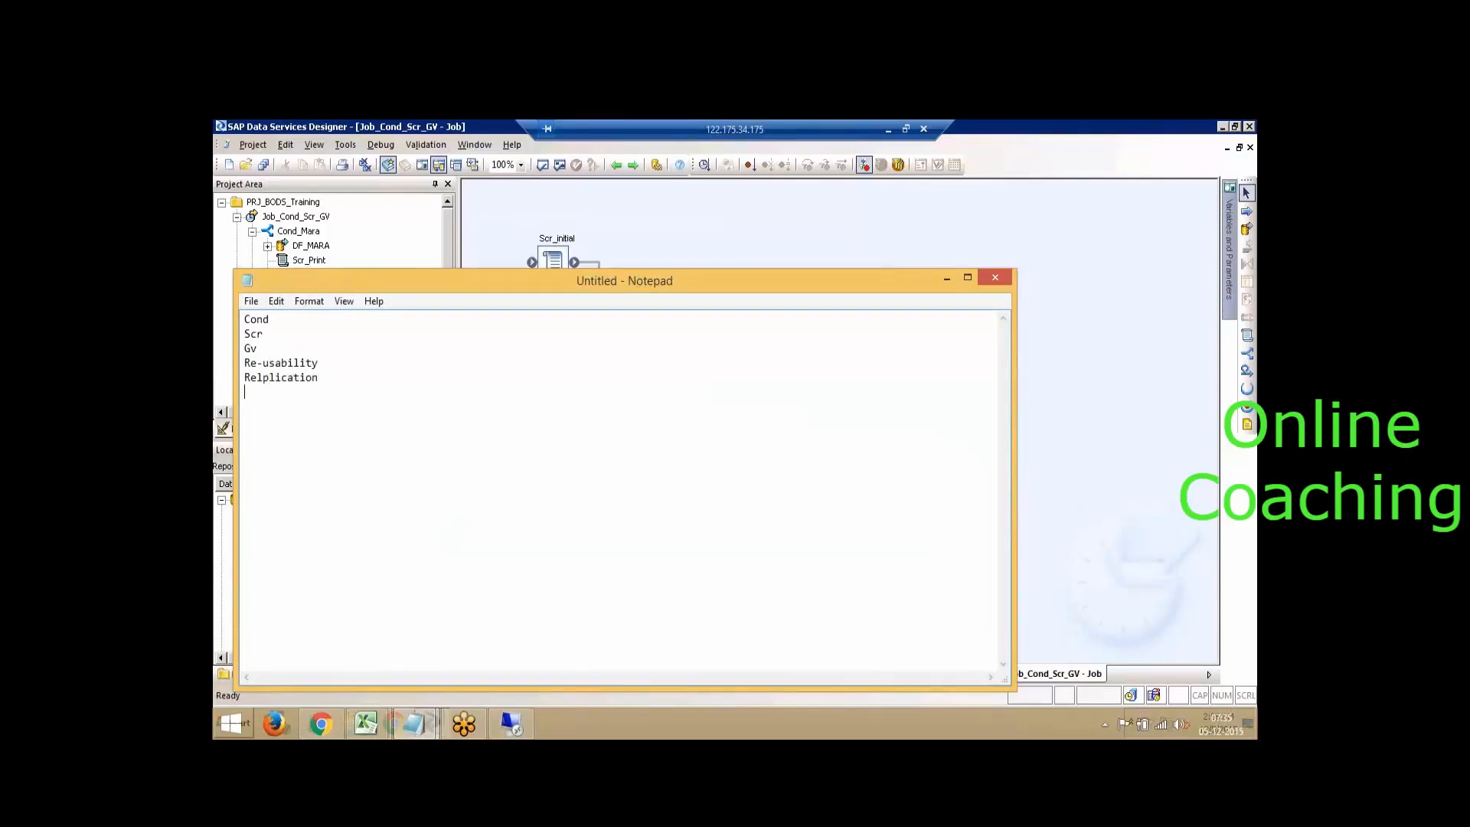
# Add "Joining using QT" and "Perfomance (" to the notes as separate paragraphs and move the Notepad window clear of the job flow.
pyautogui.press('Return')
pyautogui.write('Joining using Q')
pyautogui.press('Return')
pyautogui.press('Return')
pyautogui.write('Perfomance')
pyautogui.write('(')
pyautogui.moveTo(788, 279); pyautogui.dragTo(953, 471)
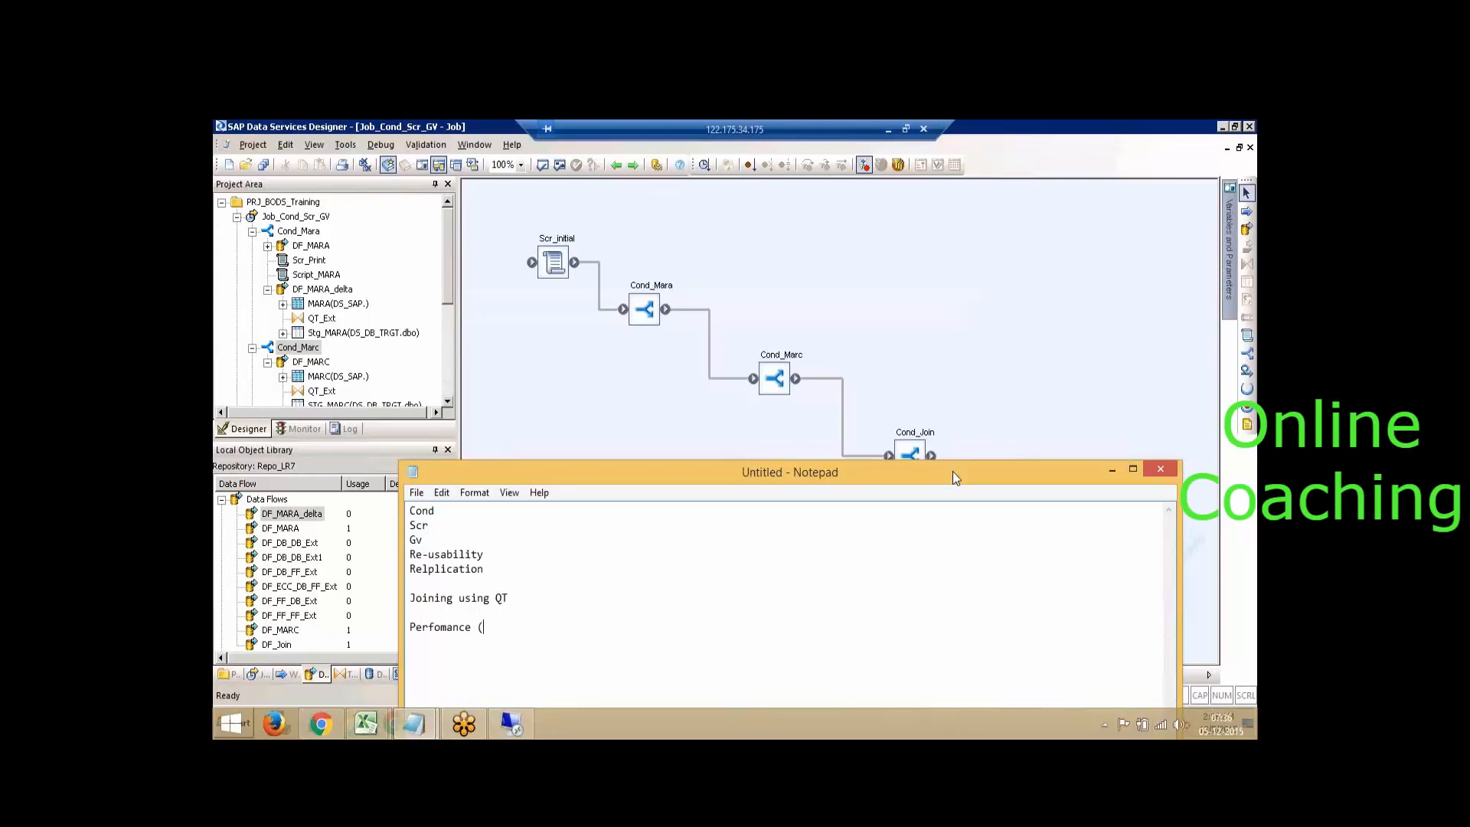
pyautogui.click(841, 145)
pyautogui.hotkey('alt', 'Tab')
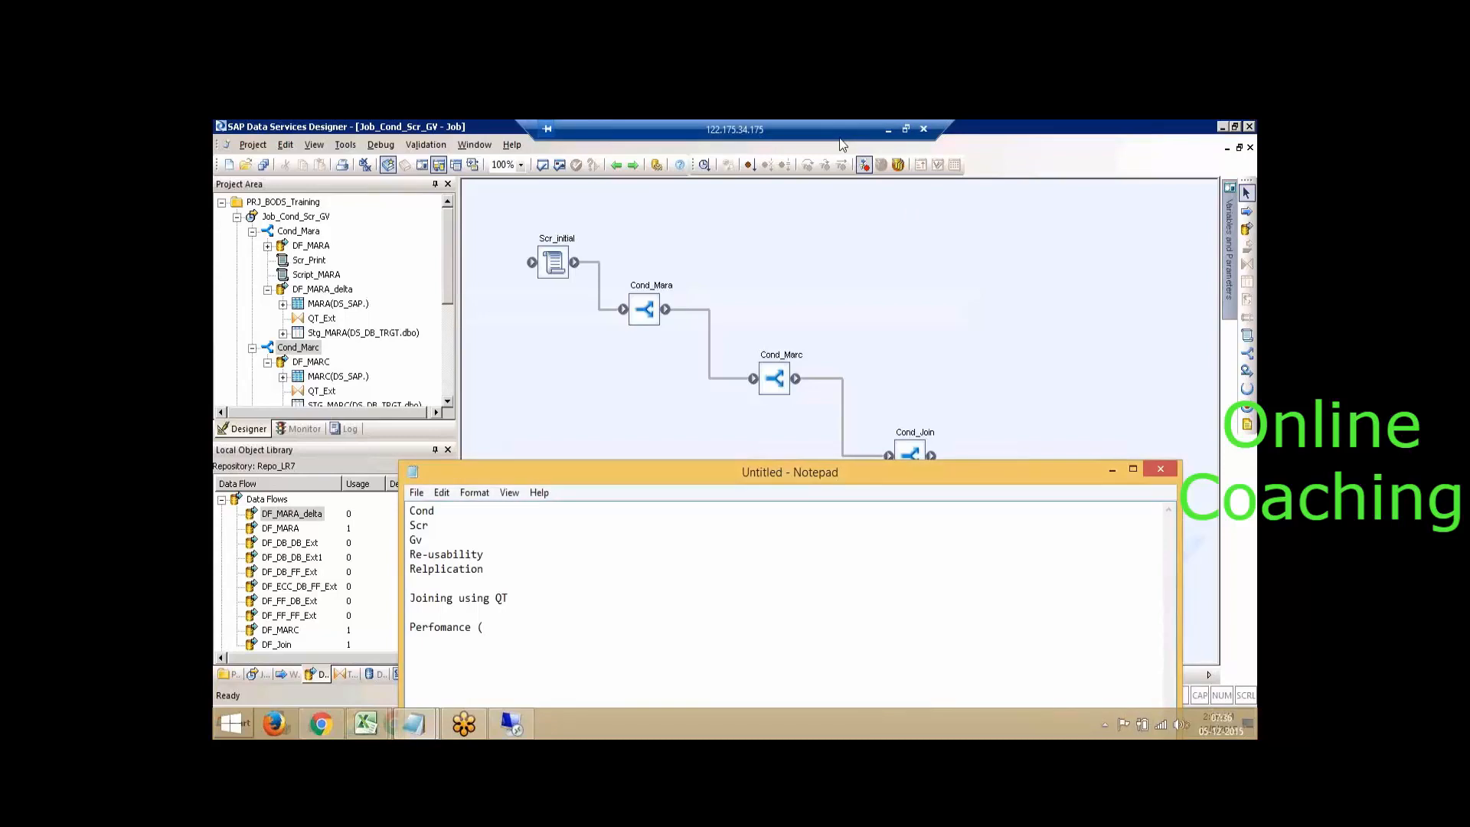
pyautogui.click(1236, 162)
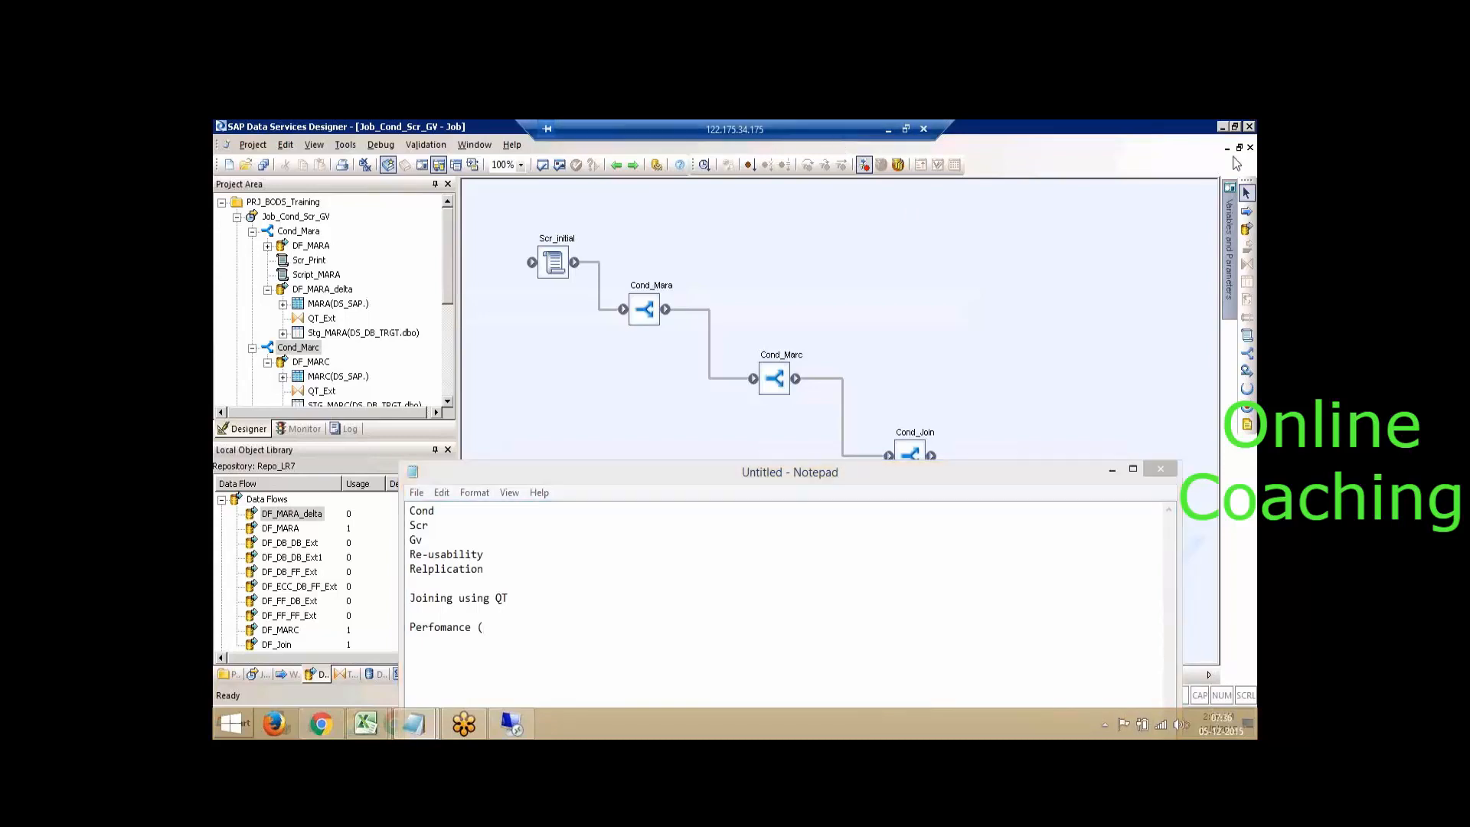
pyautogui.hotkey('alt', 'Tab')
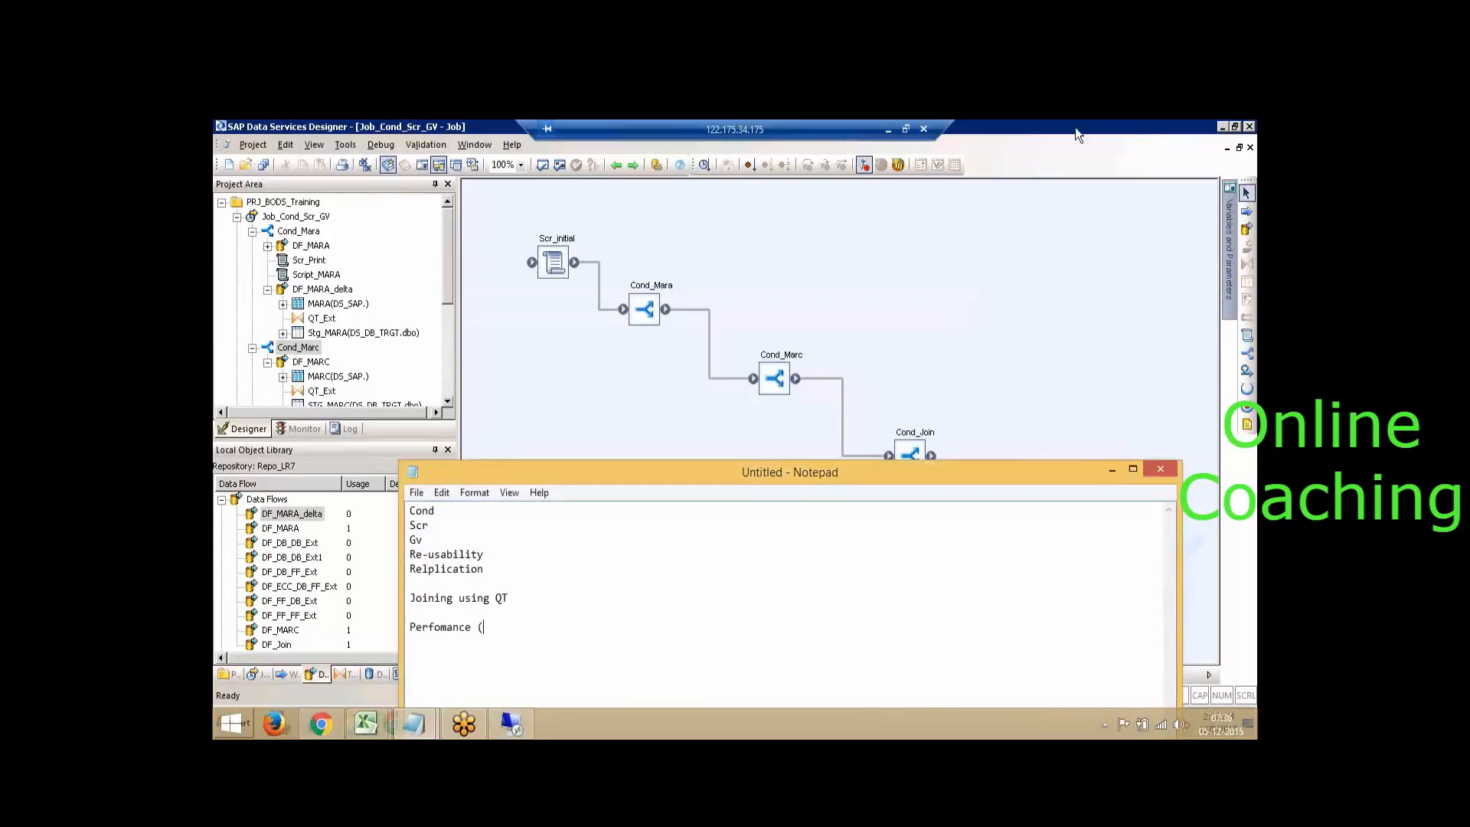
# Switch back to SAP Data Services Designer and open the DF_Join data flow inside the Cond_Join conditional.
pyautogui.click(772, 141)
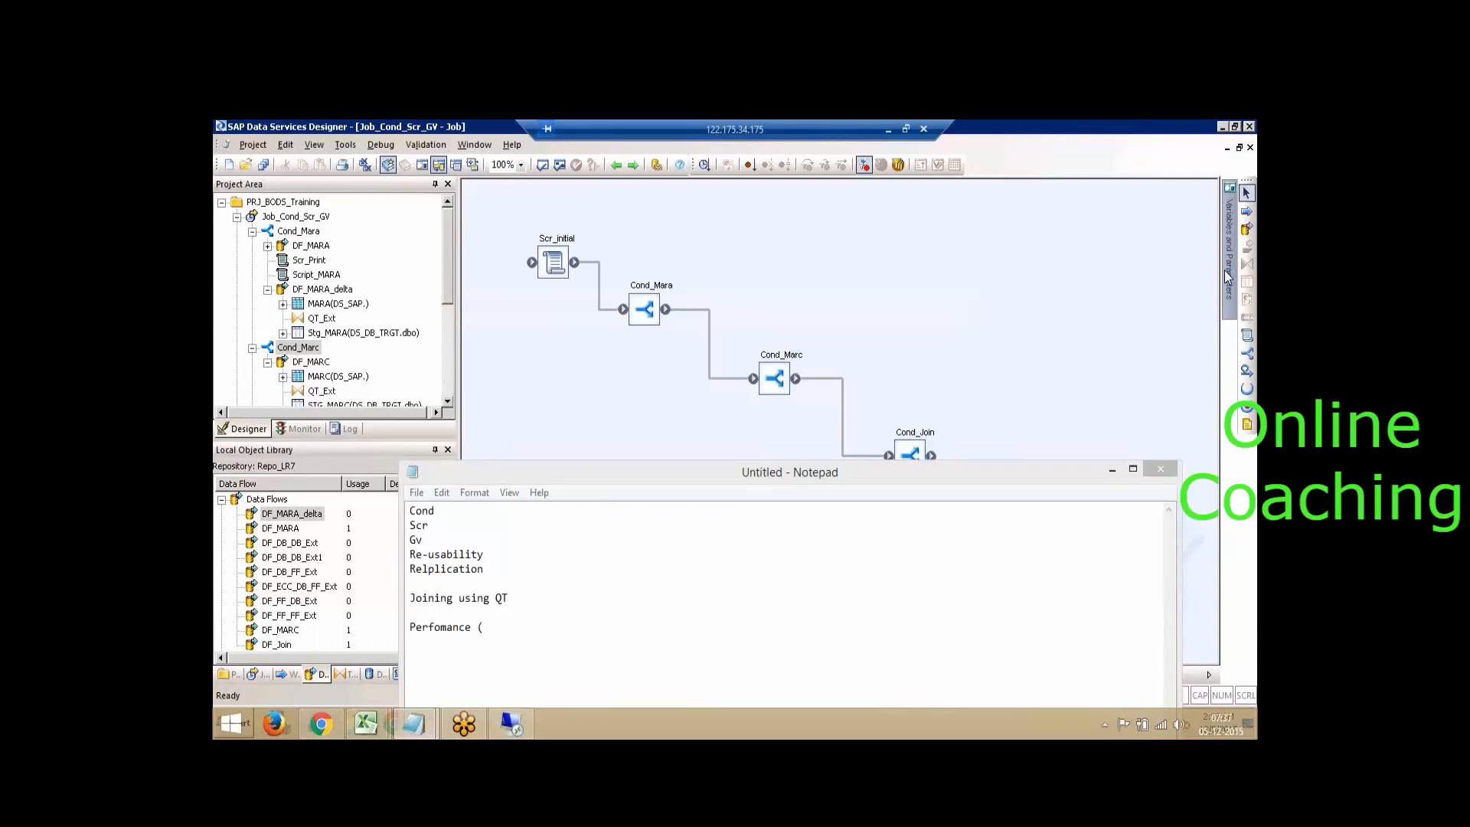
pyautogui.click(922, 433)
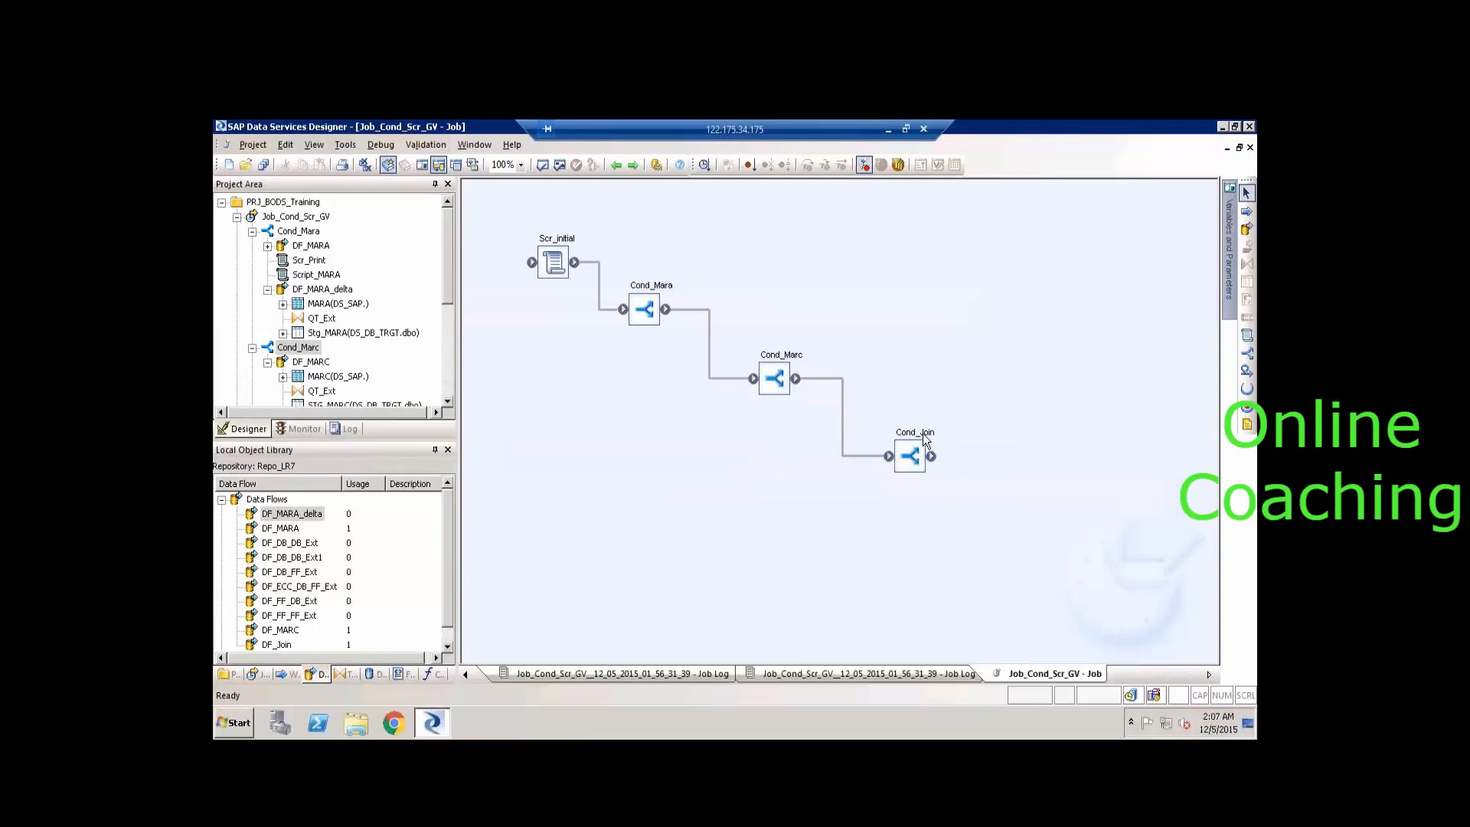
pyautogui.doubleClick(922, 434)
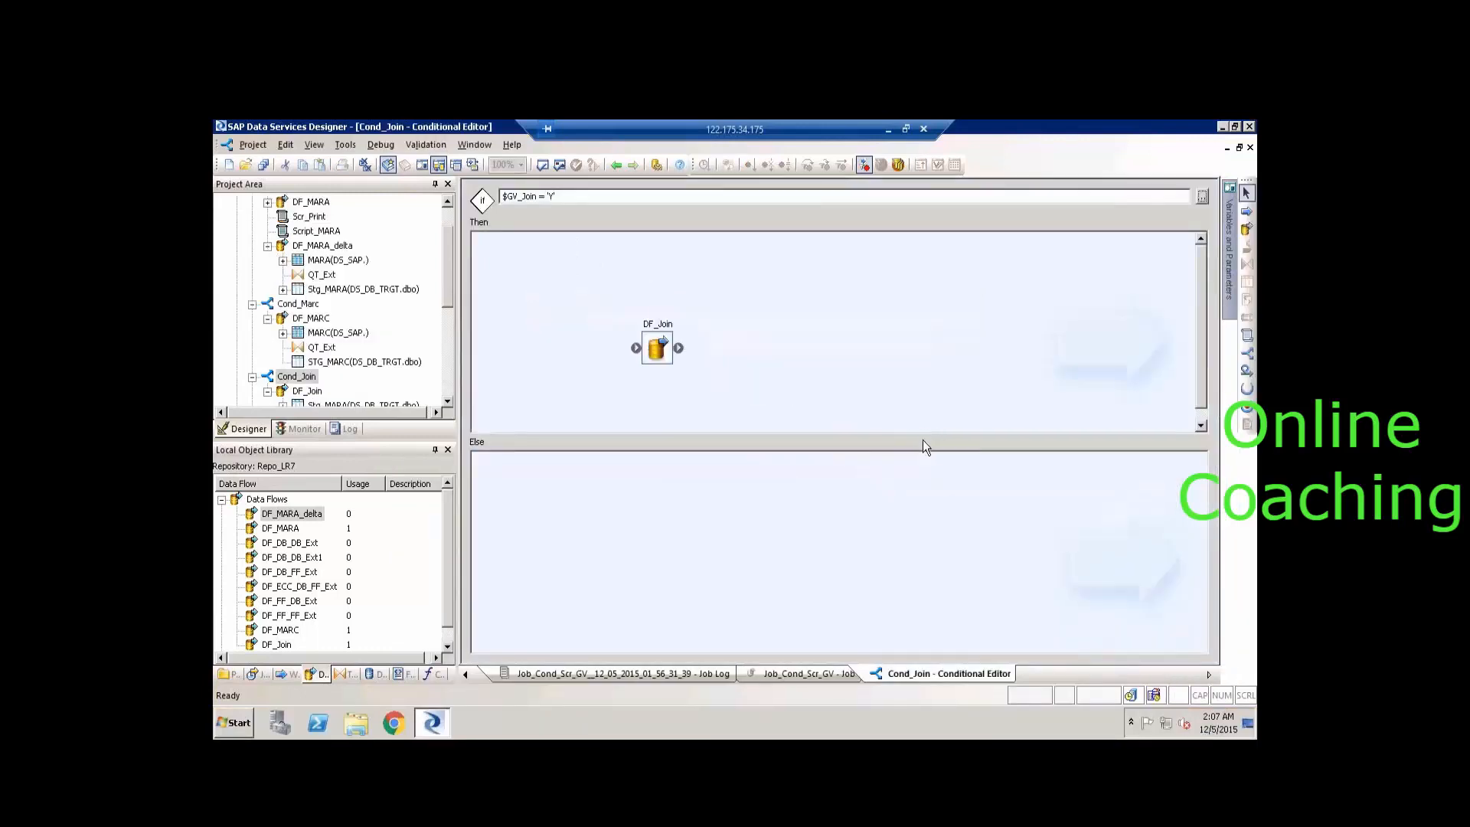
pyautogui.doubleClick(659, 327)
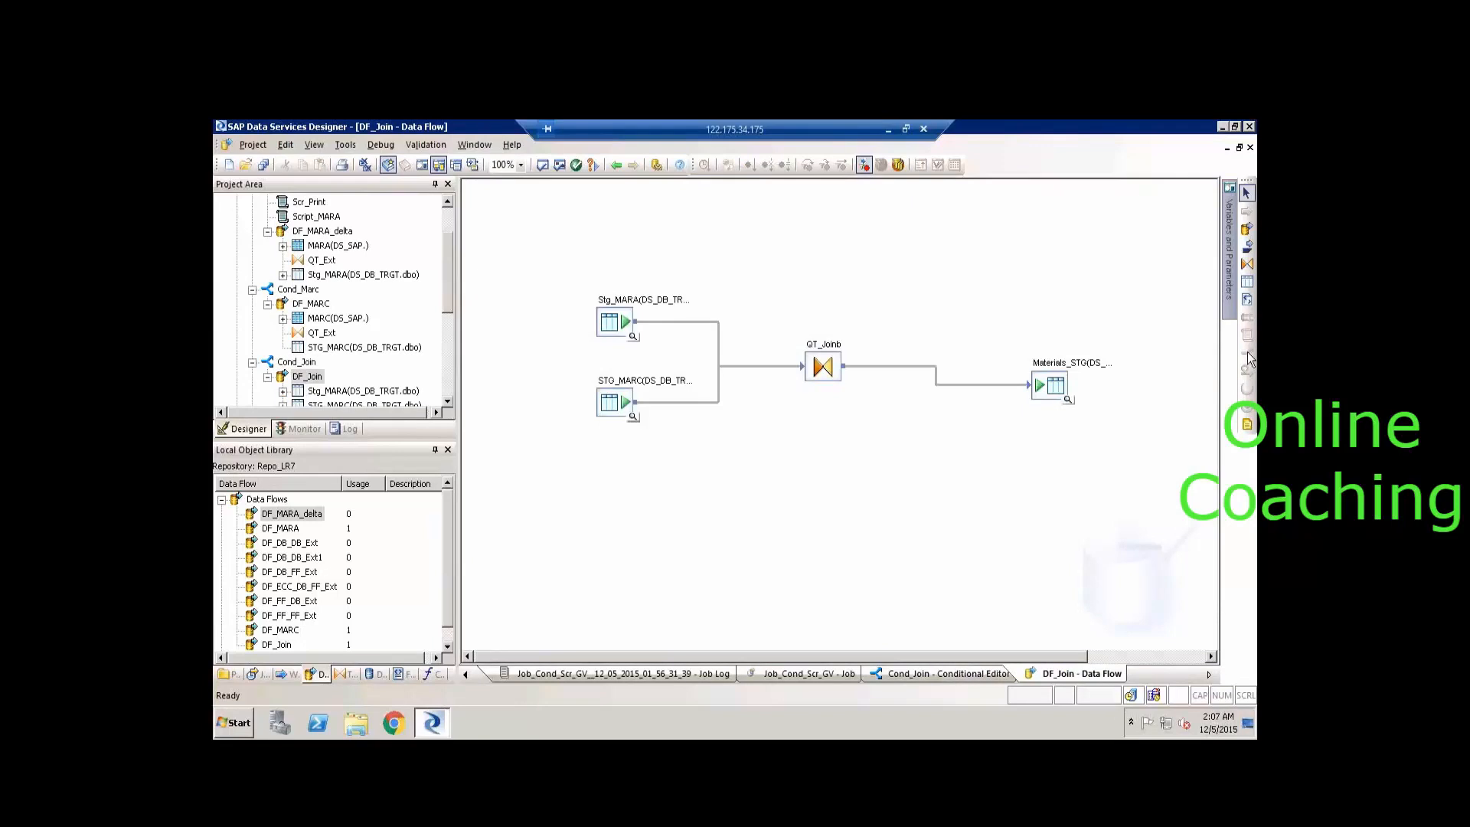
pyautogui.click(1247, 281)
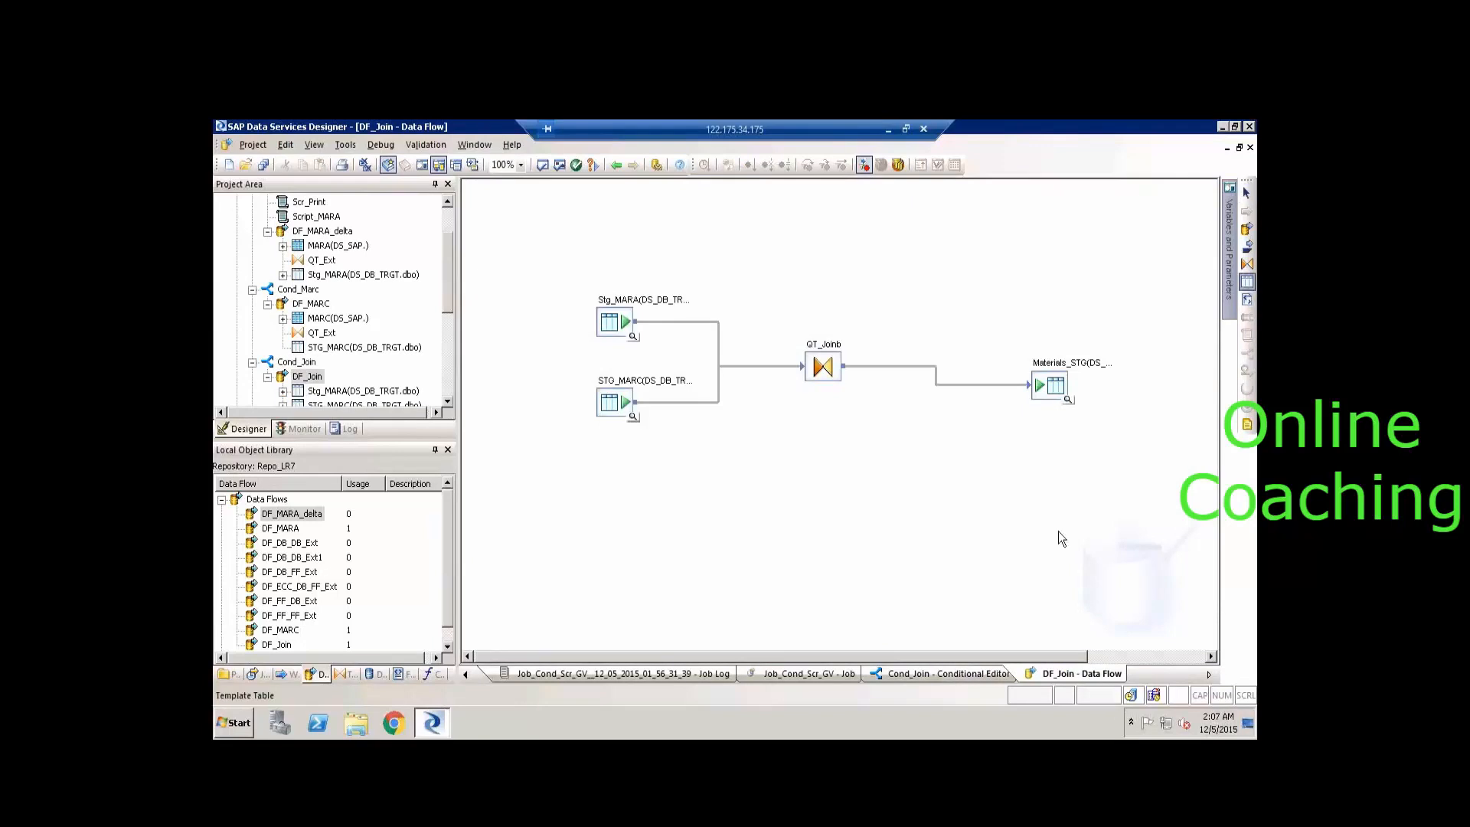
pyautogui.click(1017, 499)
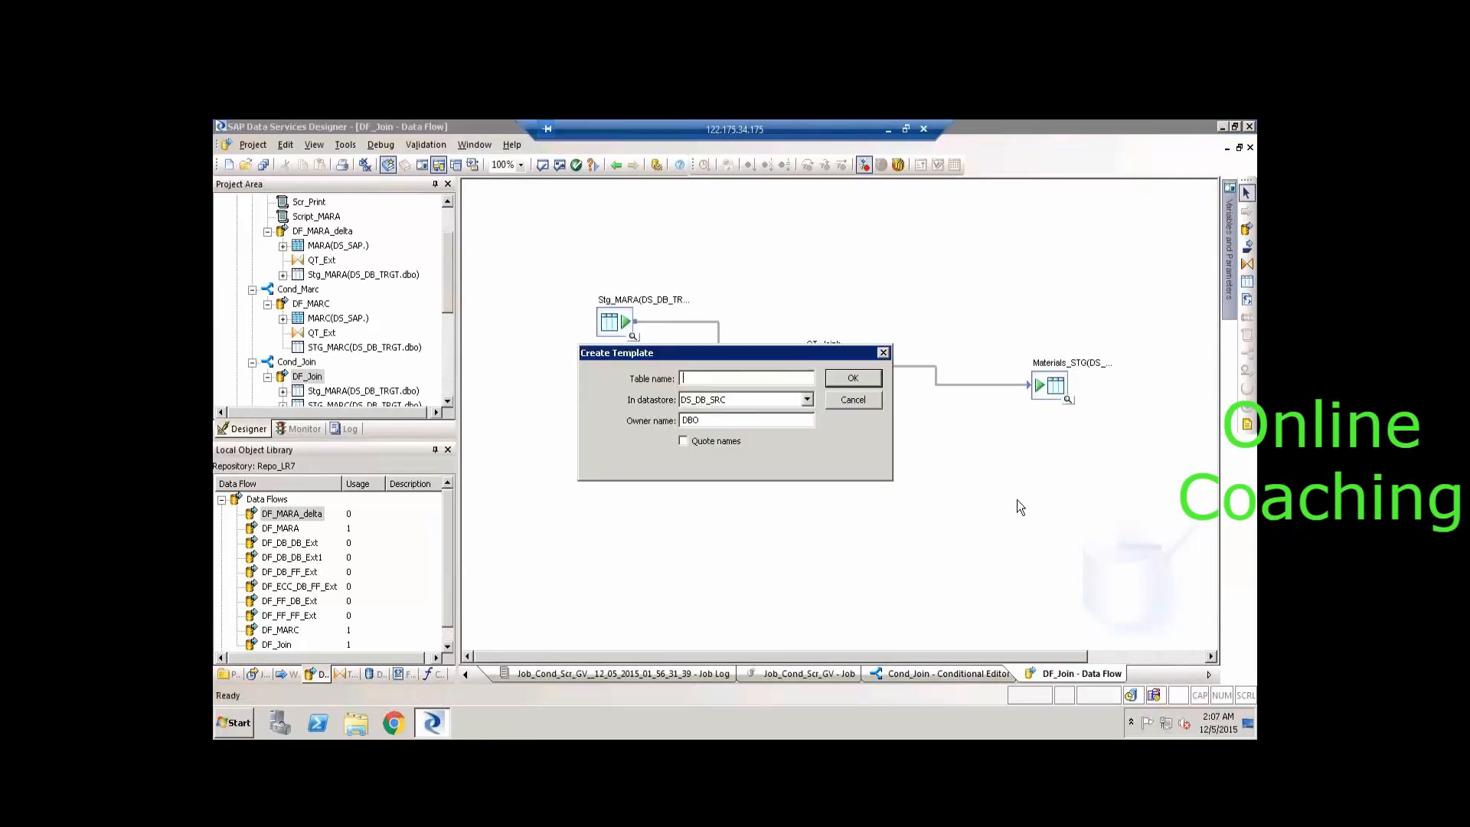
pyautogui.write('Test')
pyautogui.click(714, 400)
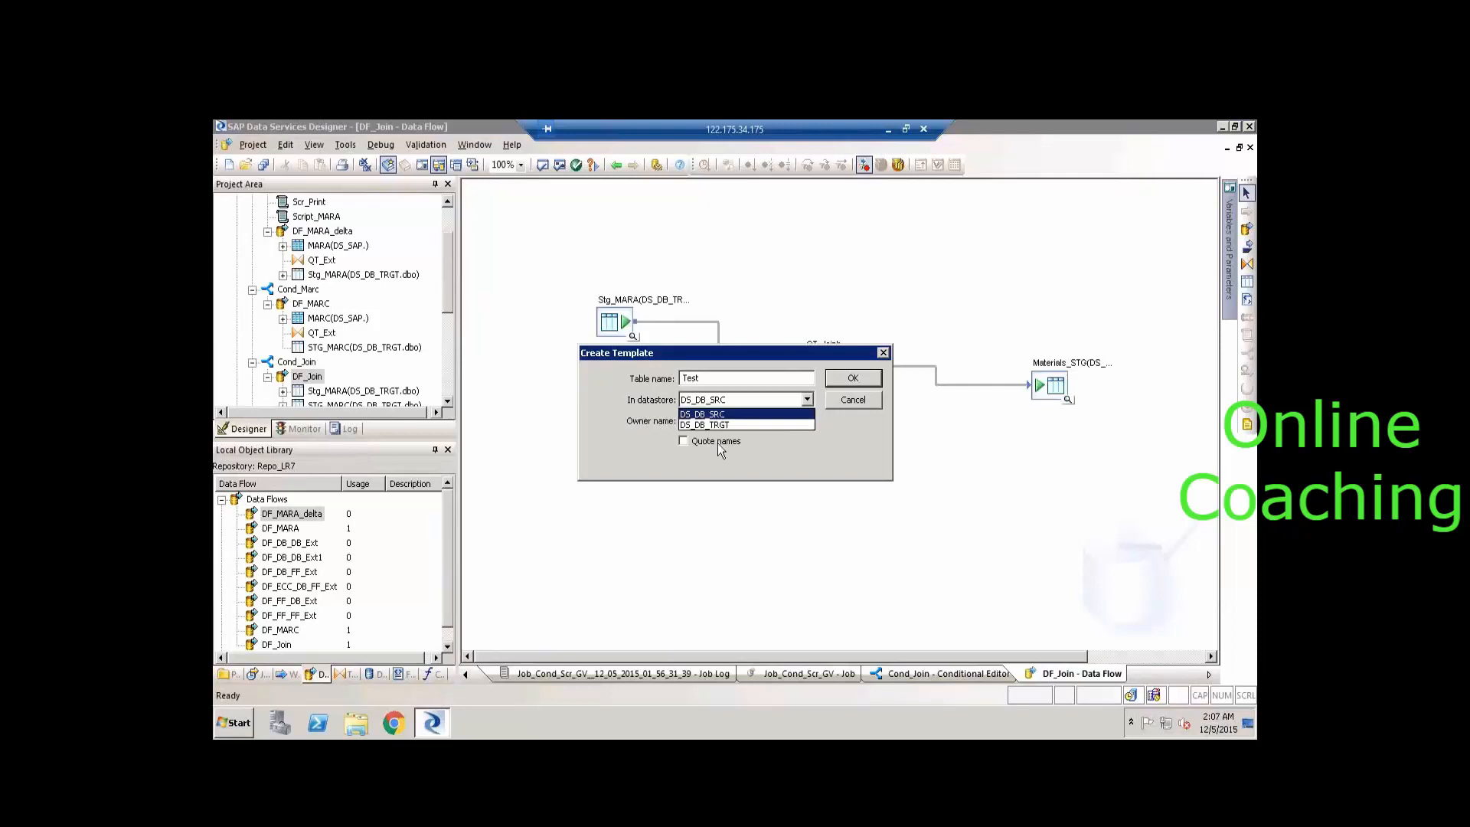
pyautogui.click(746, 427)
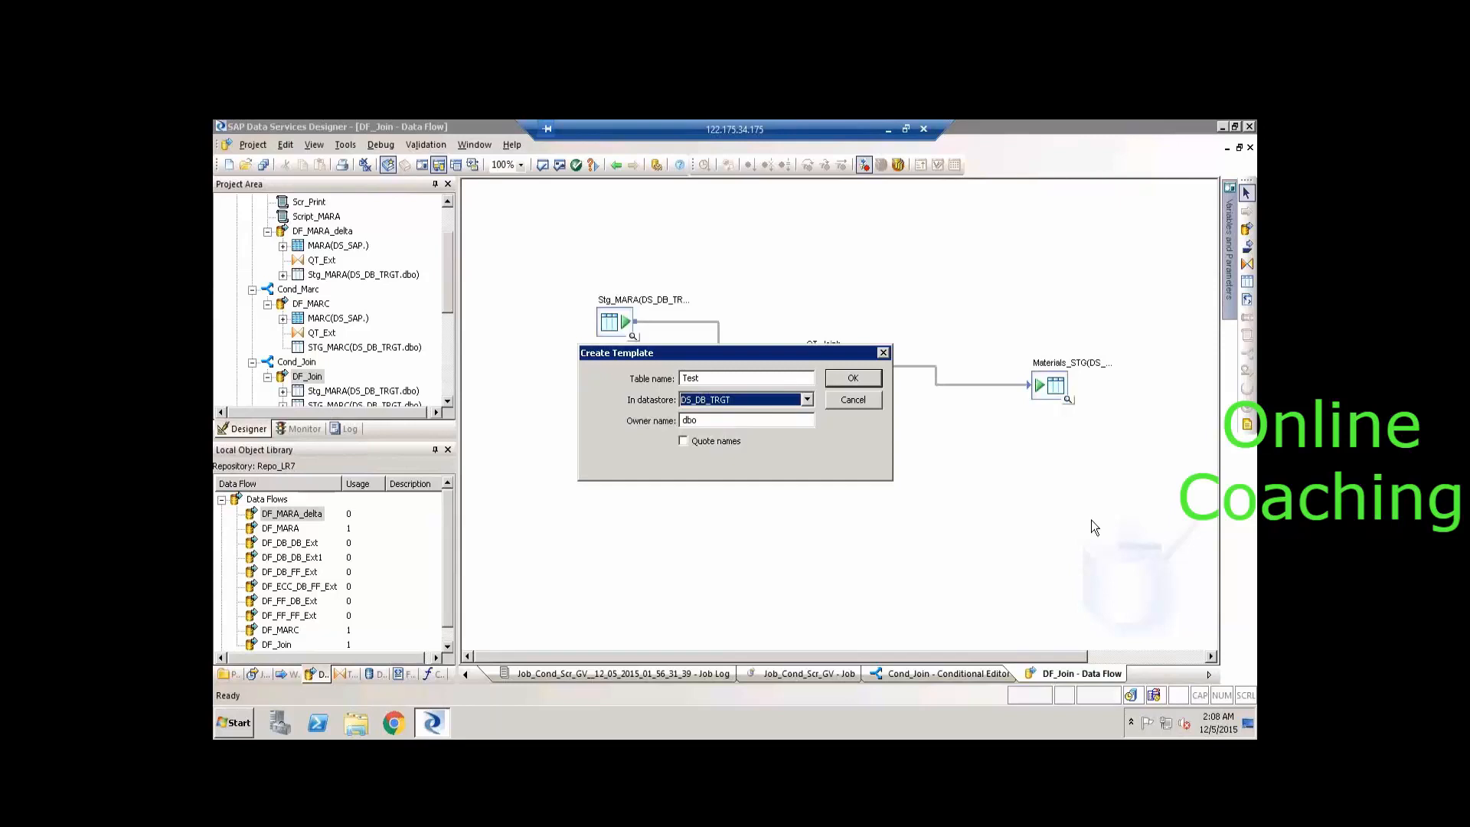
pyautogui.click(874, 406)
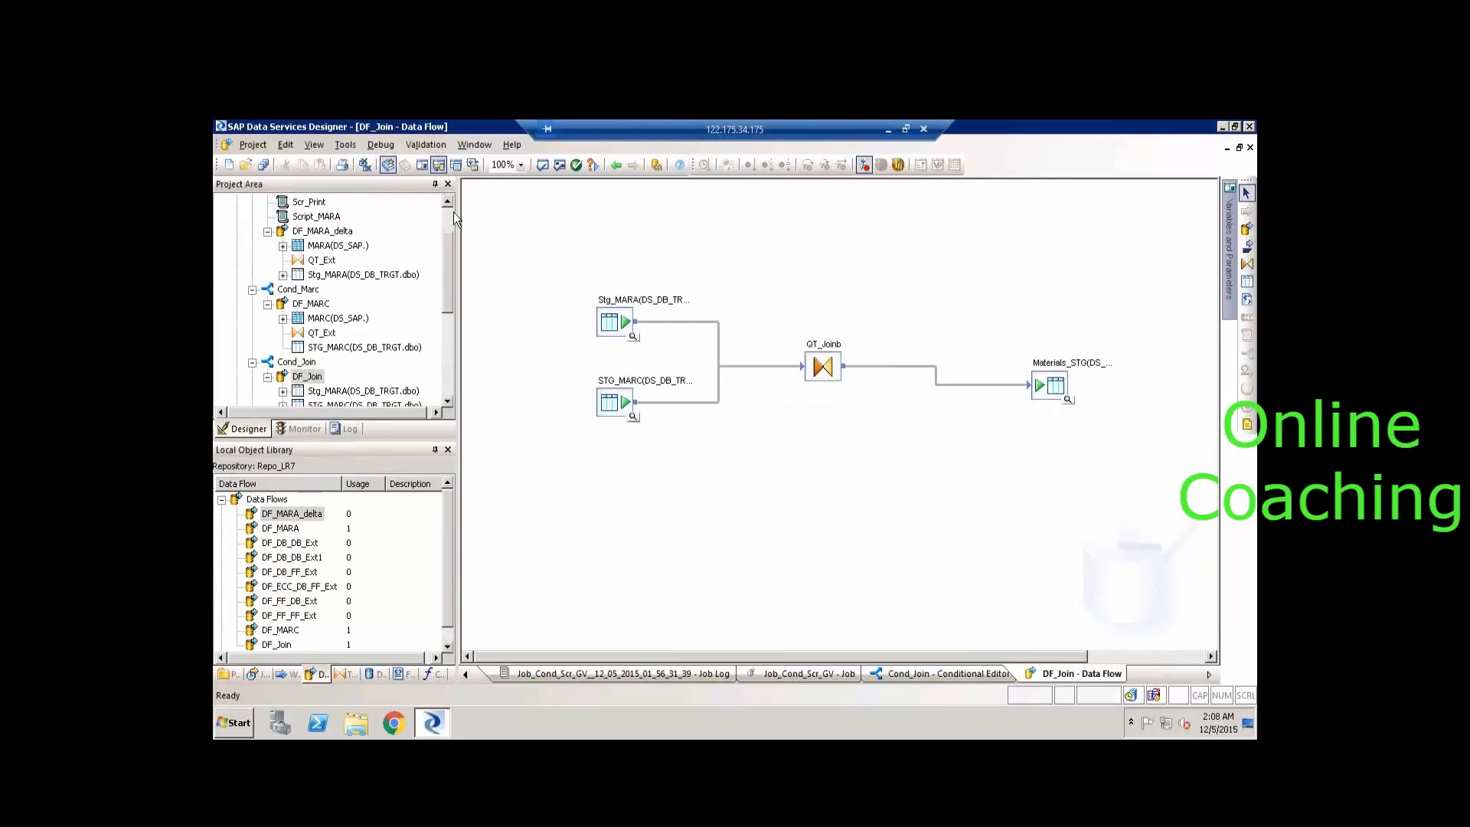
# Open the Scr_Print script under Cond_Mara.
pyautogui.click(374, 210)
pyautogui.click(450, 215)
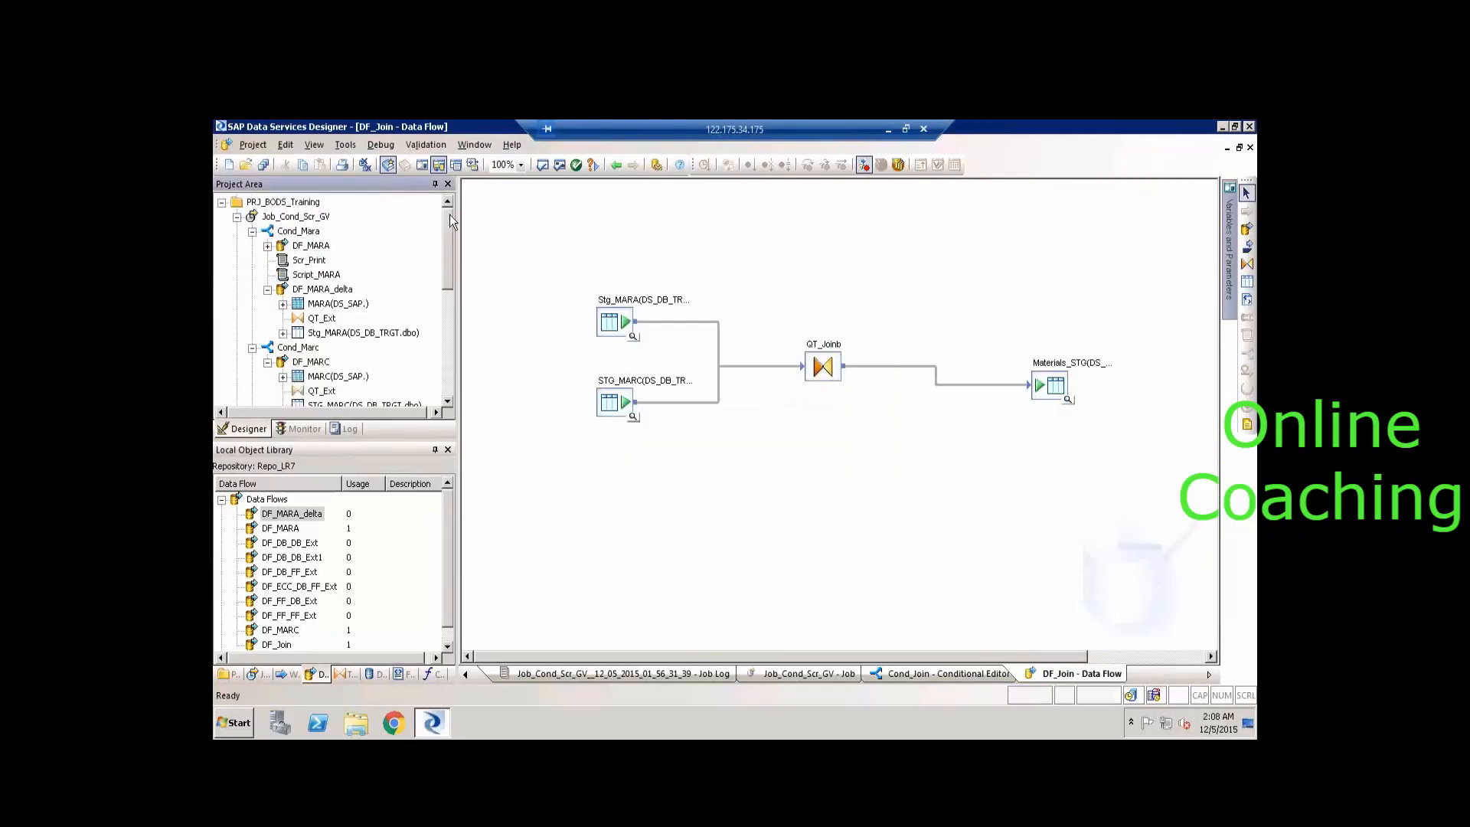
pyautogui.click(316, 247)
pyautogui.rightClick(317, 260)
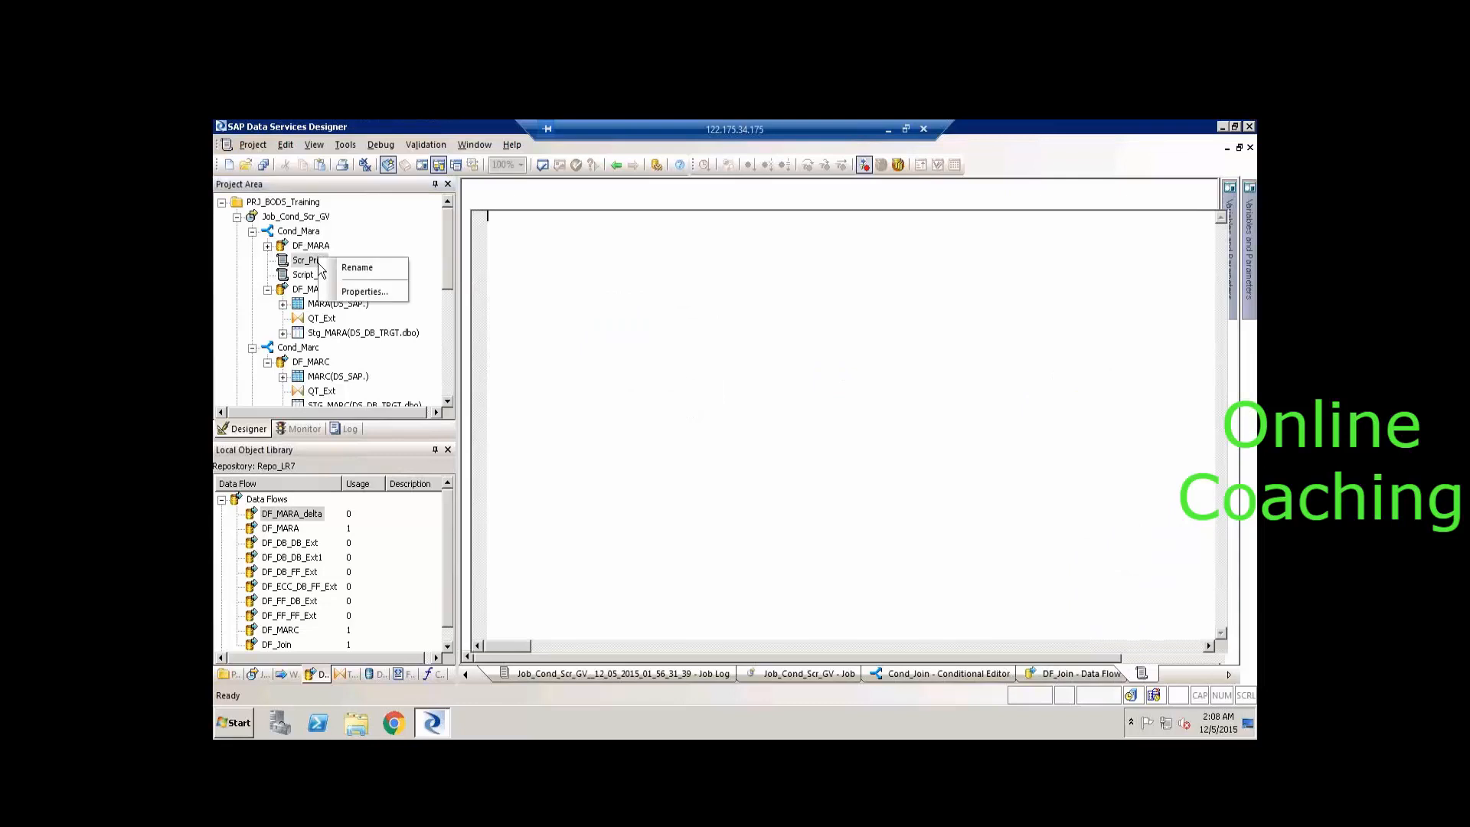
# Browse the object library's batch jobs, work flows, data flows and file formats.
pyautogui.click(258, 677)
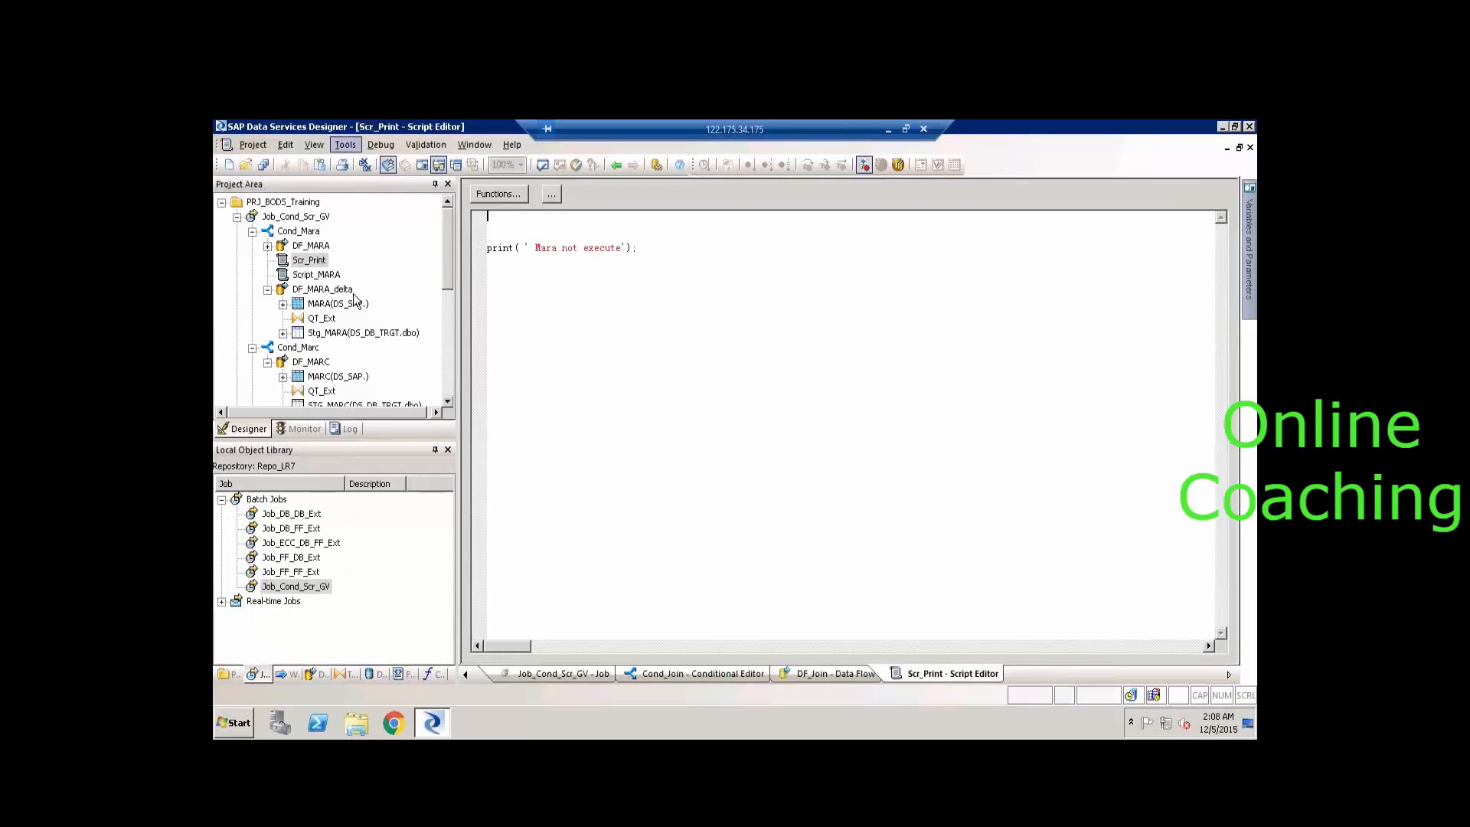
pyautogui.click(288, 678)
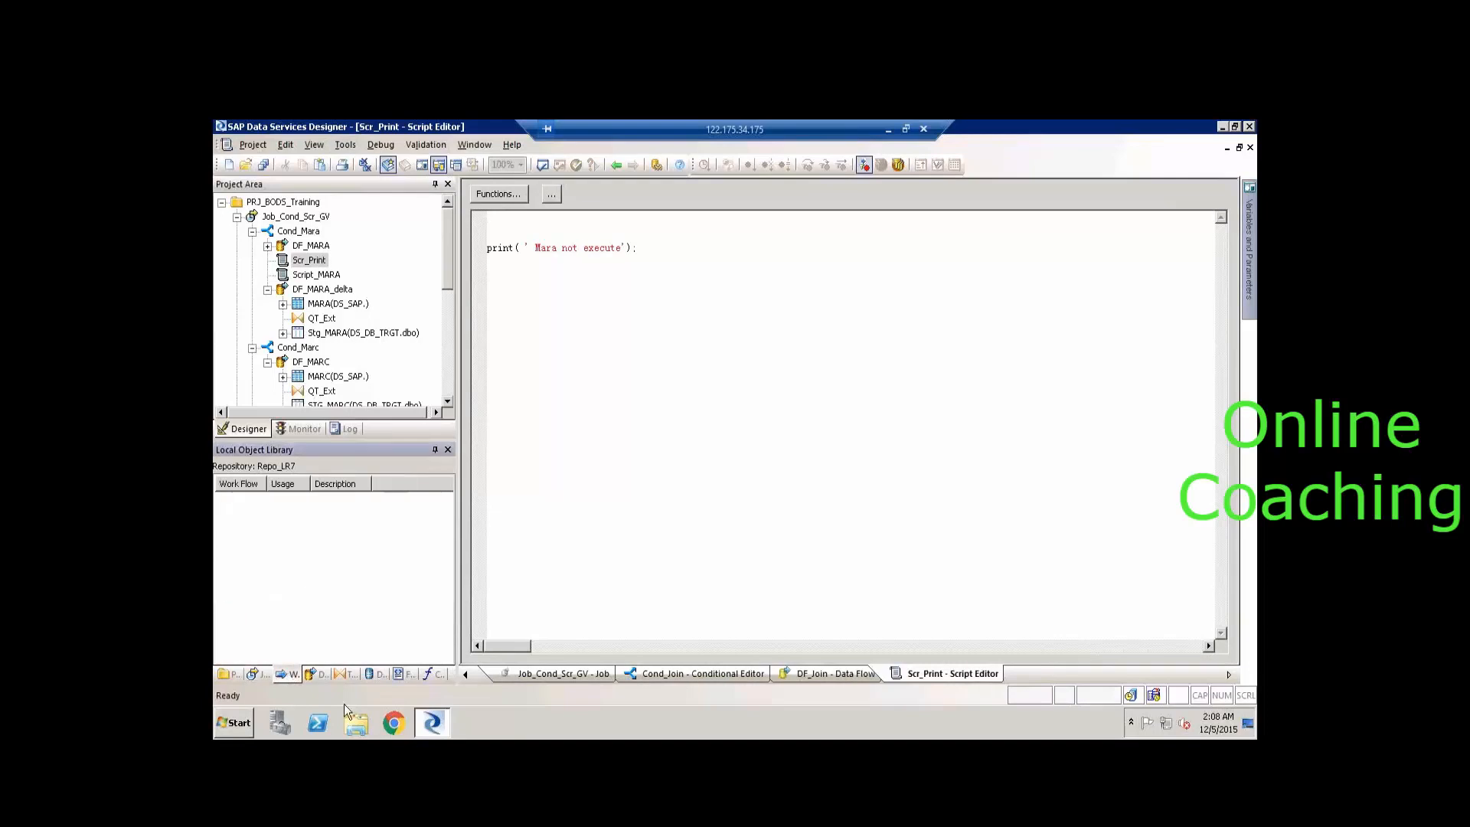
pyautogui.click(320, 674)
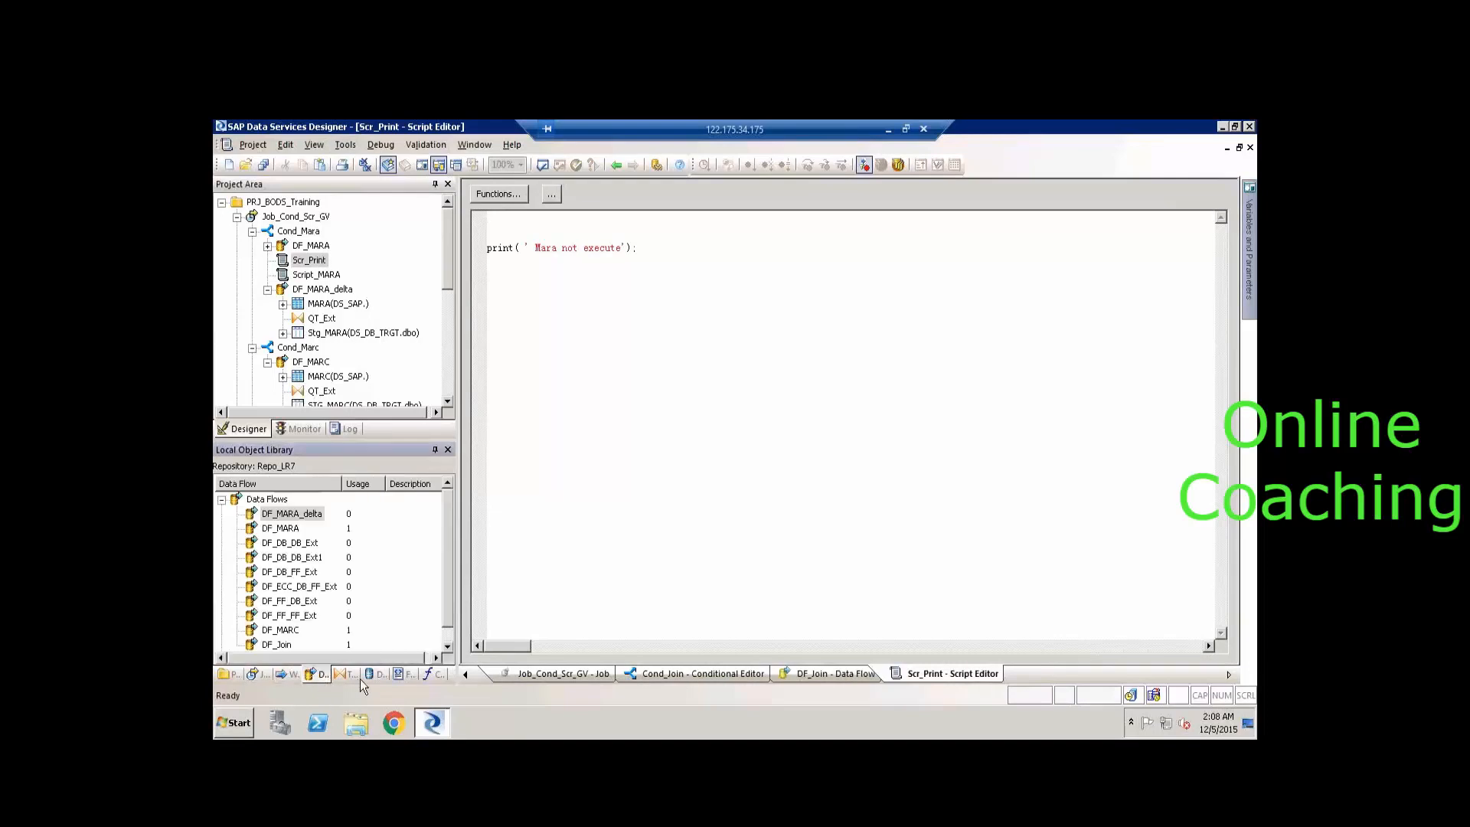
pyautogui.click(403, 679)
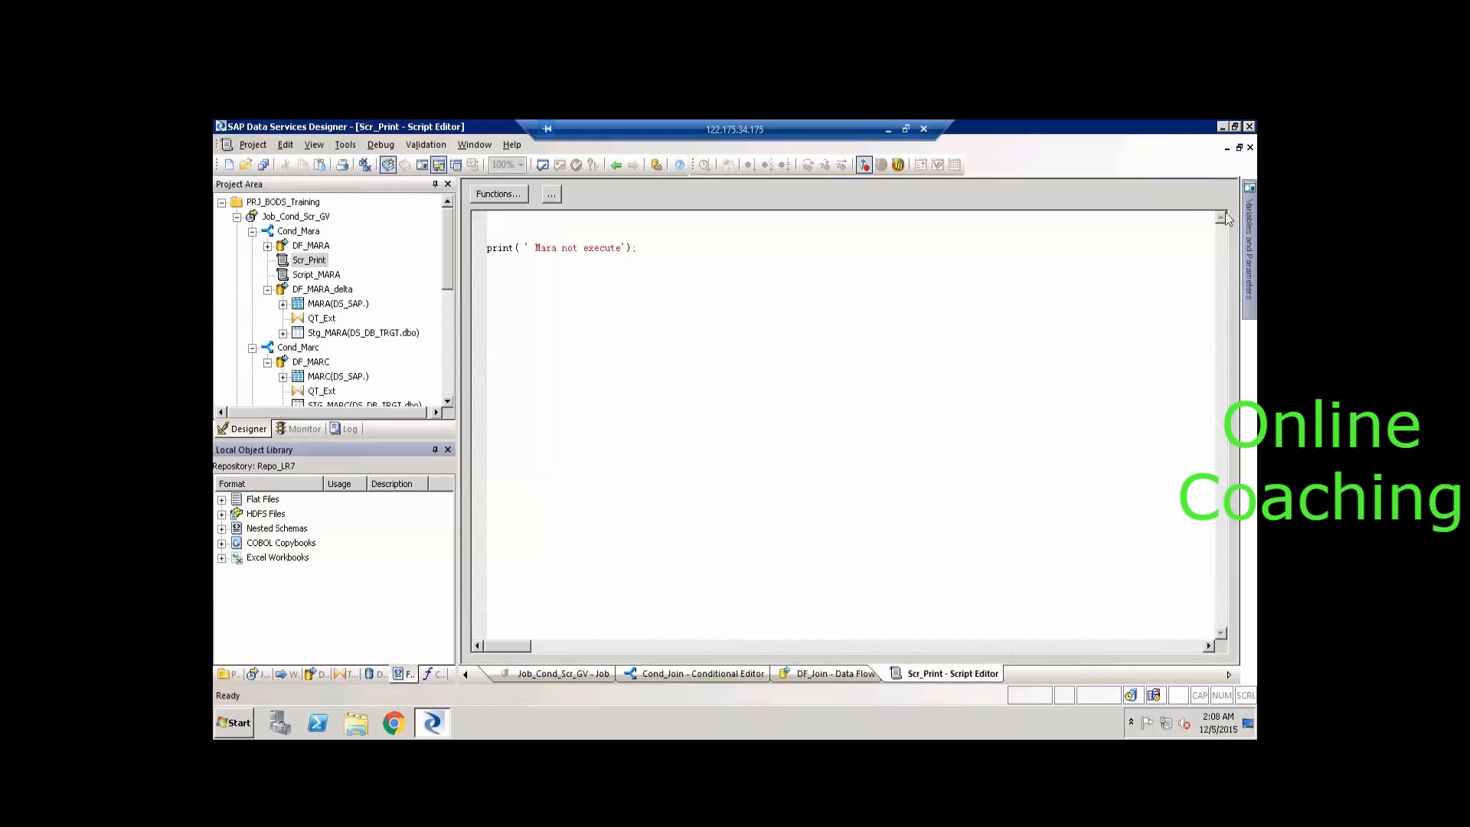
pyautogui.click(877, 358)
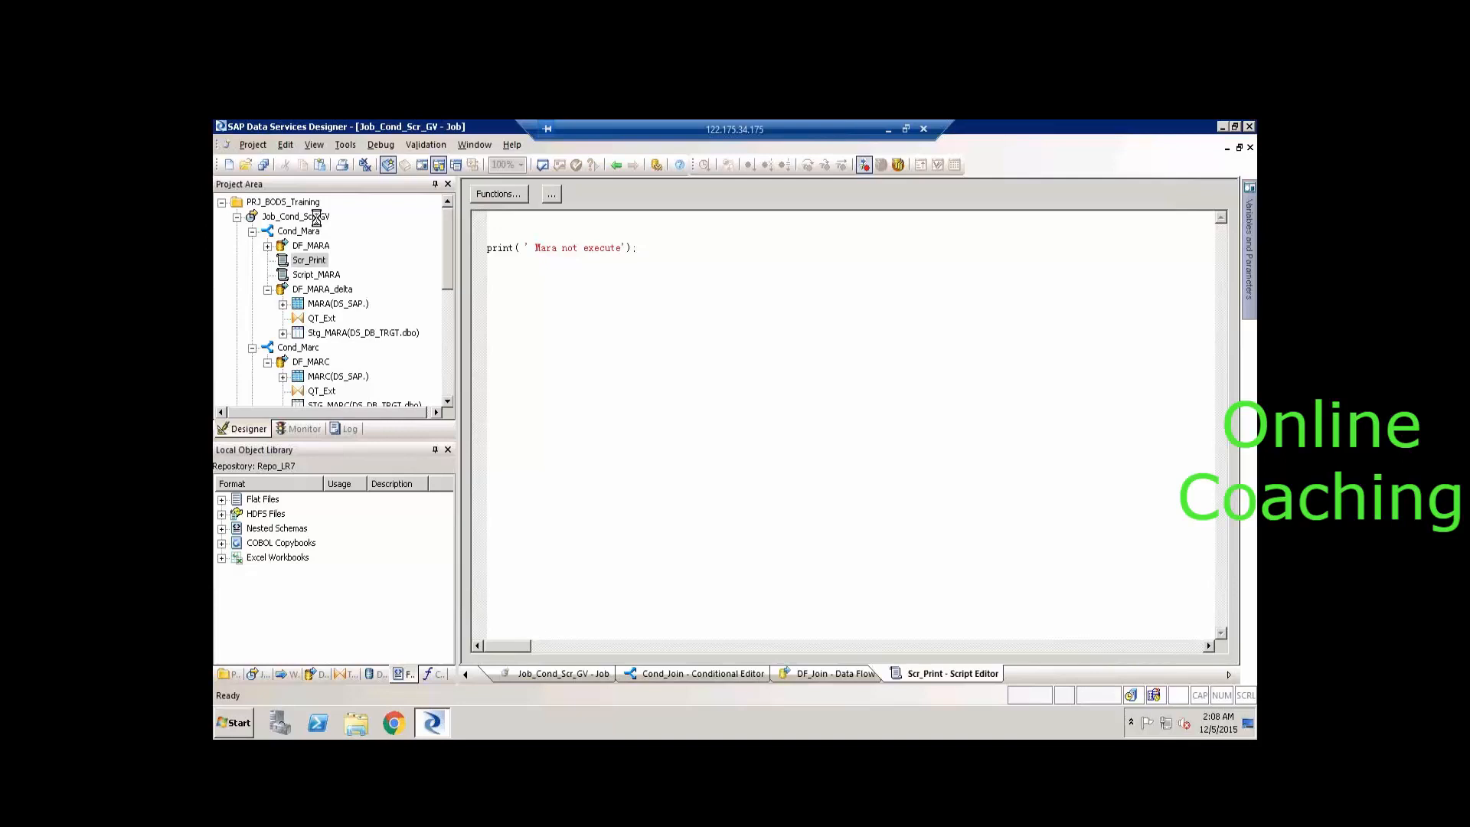
# Compare the variables and global variables defined in Job_Cond_Scr_GV with those in Job_DB_DB_Ext.
pyautogui.doubleClick(318, 218)
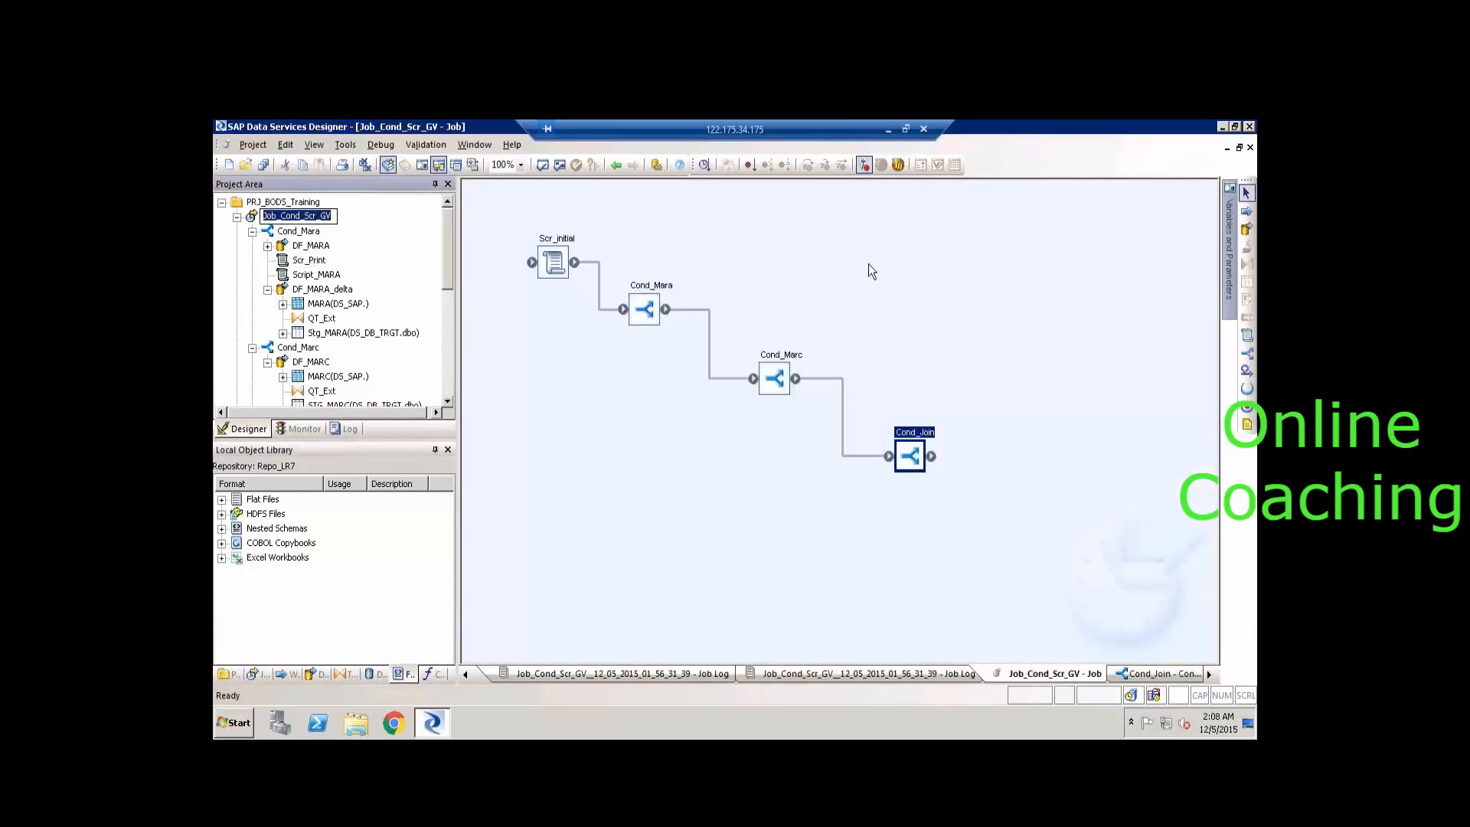
pyautogui.click(1230, 260)
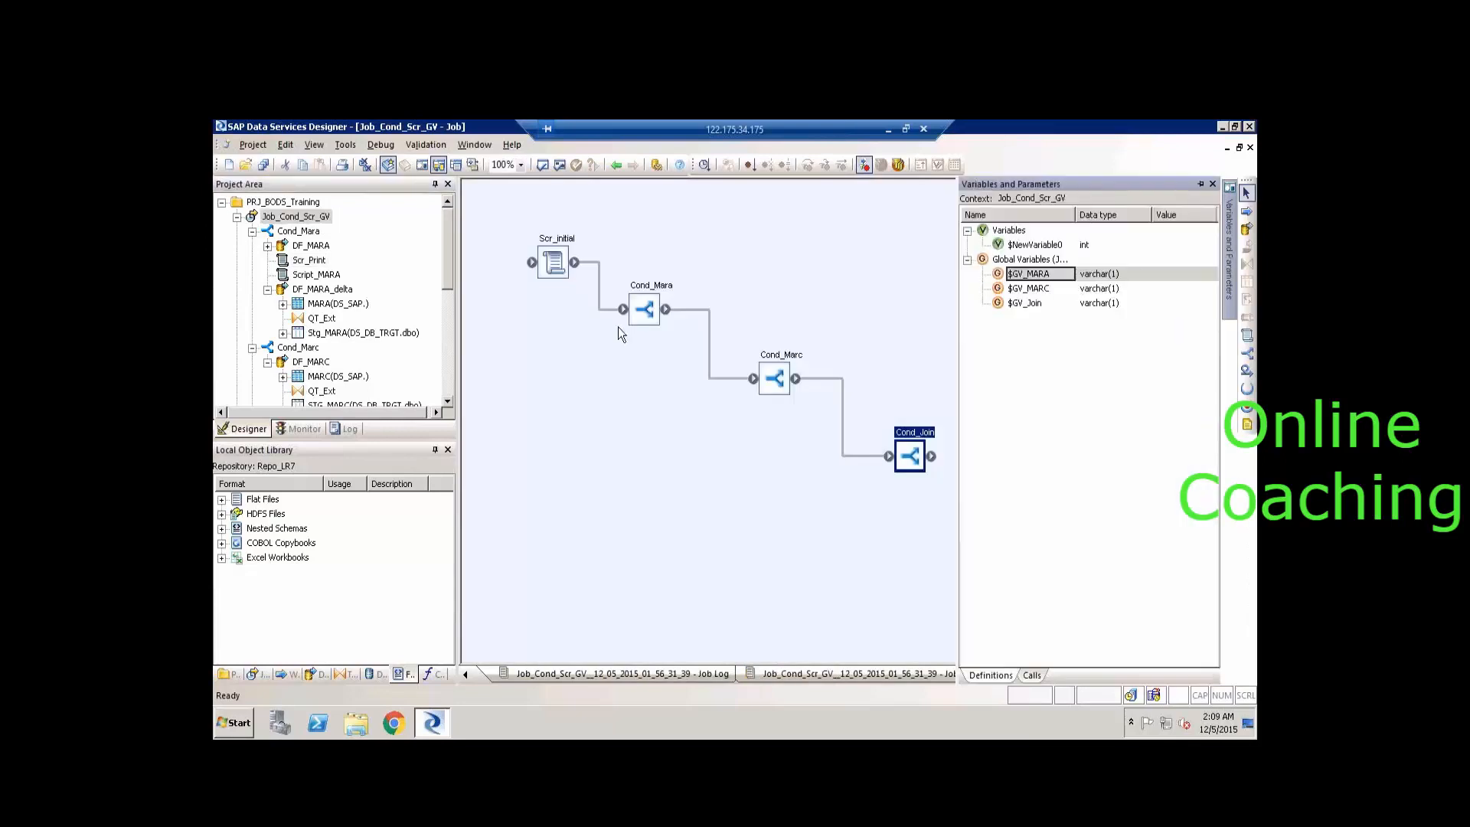
pyautogui.click(236, 218)
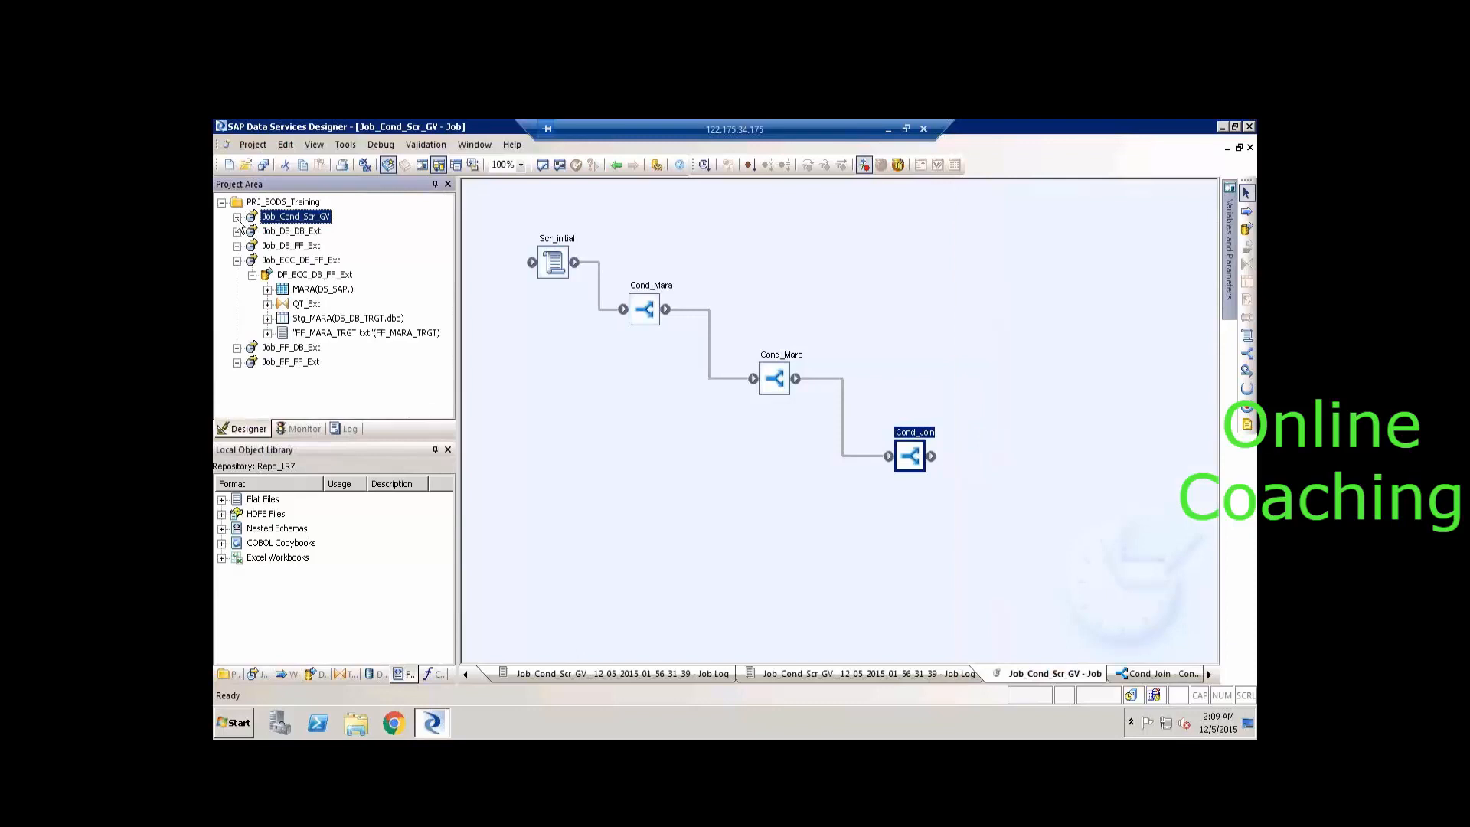
pyautogui.click(289, 230)
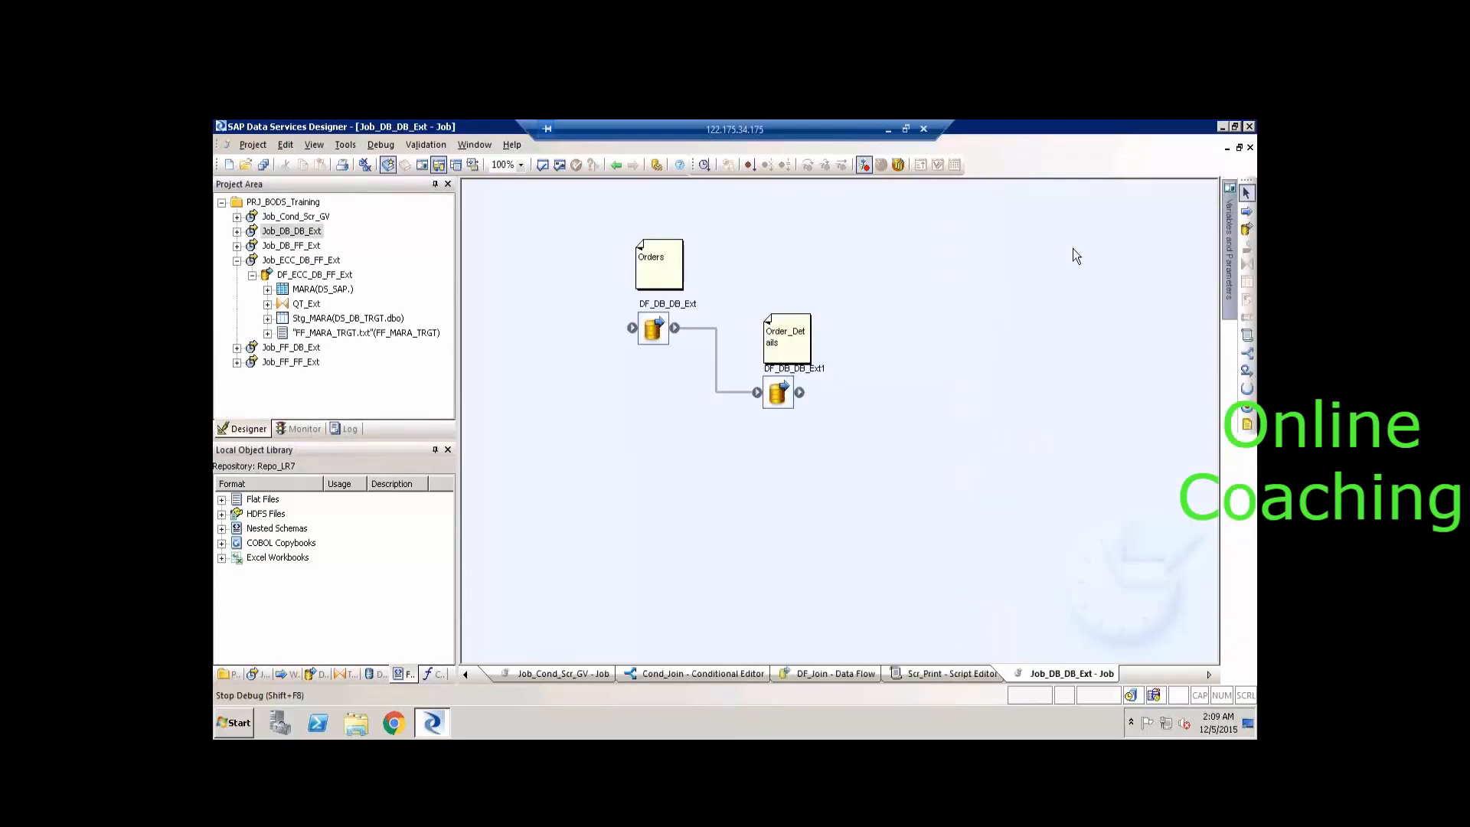
pyautogui.moveTo(1228, 272)
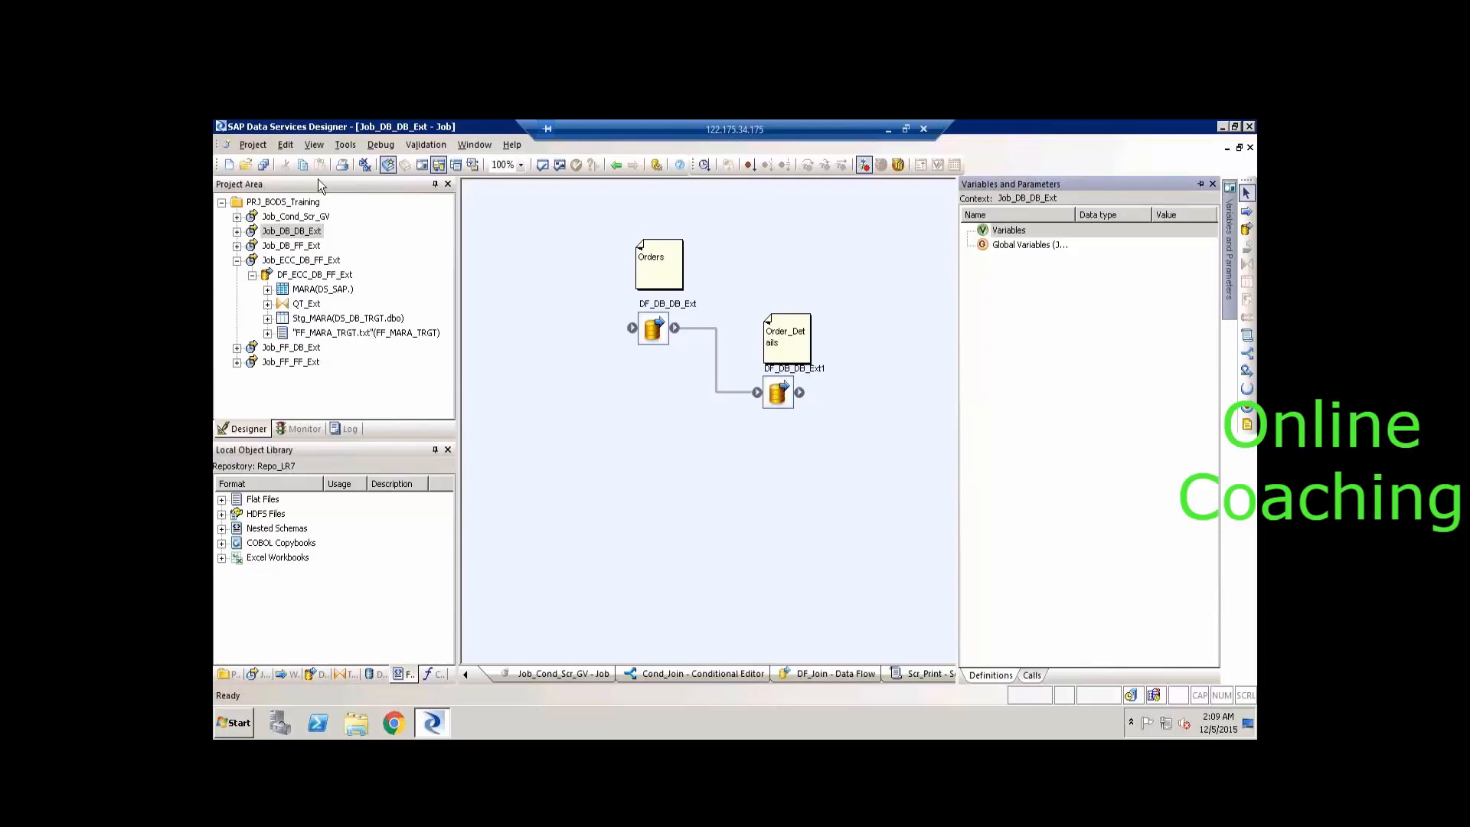
pyautogui.click(341, 146)
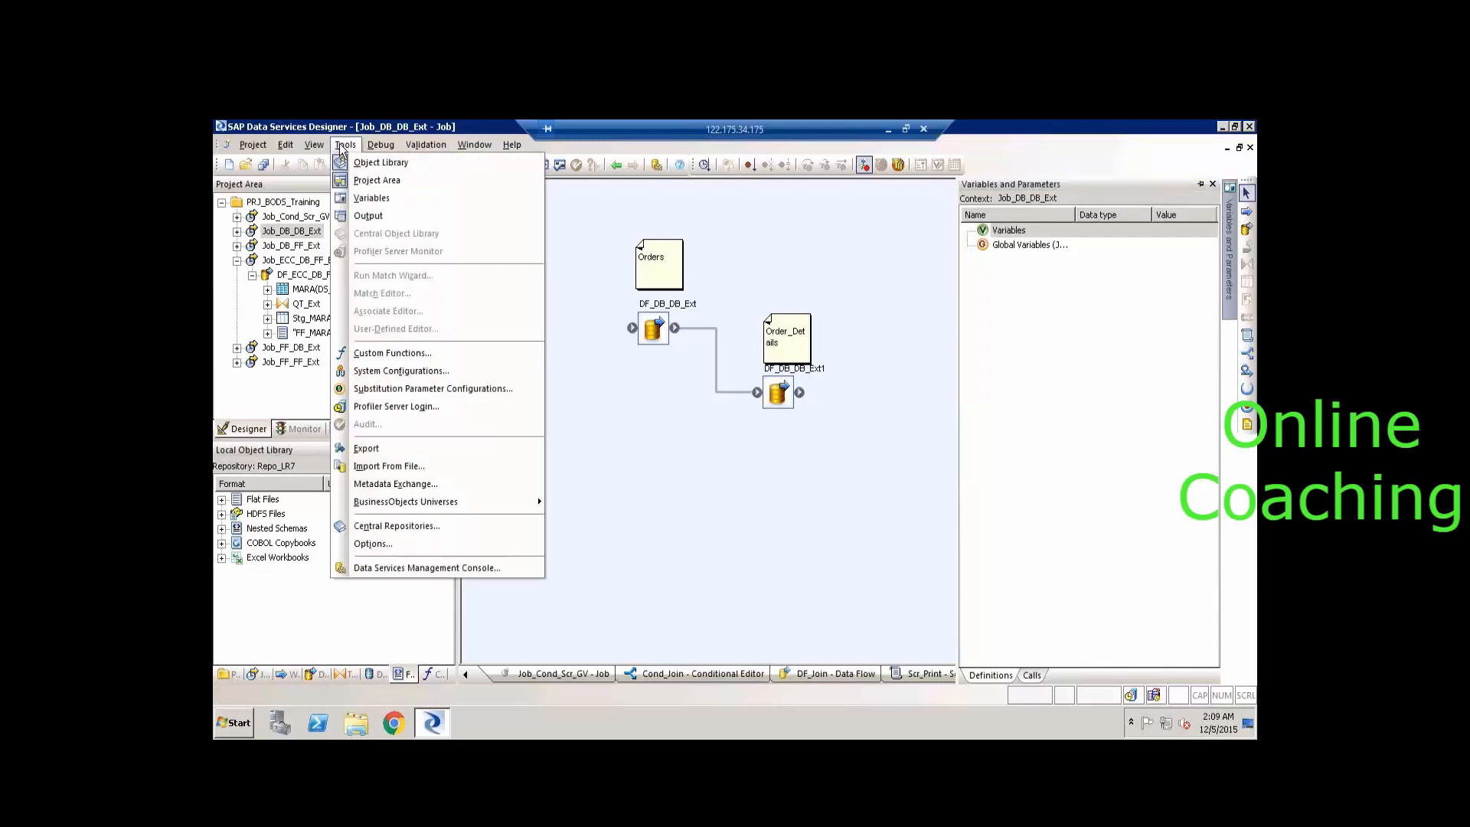
pyautogui.click(442, 389)
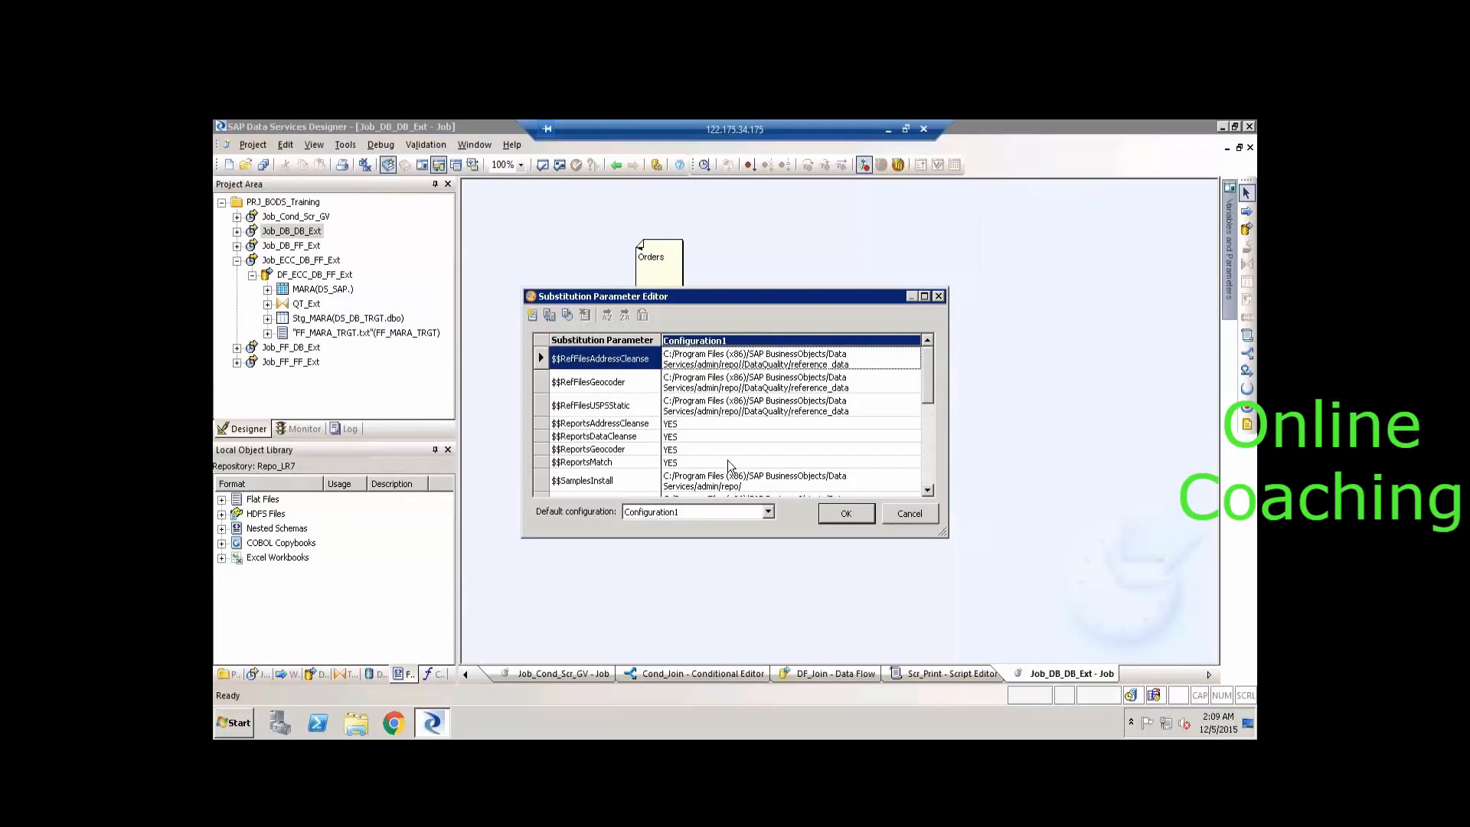
pyautogui.click(929, 491)
pyautogui.click(928, 491)
pyautogui.click(928, 491)
pyautogui.click(928, 491)
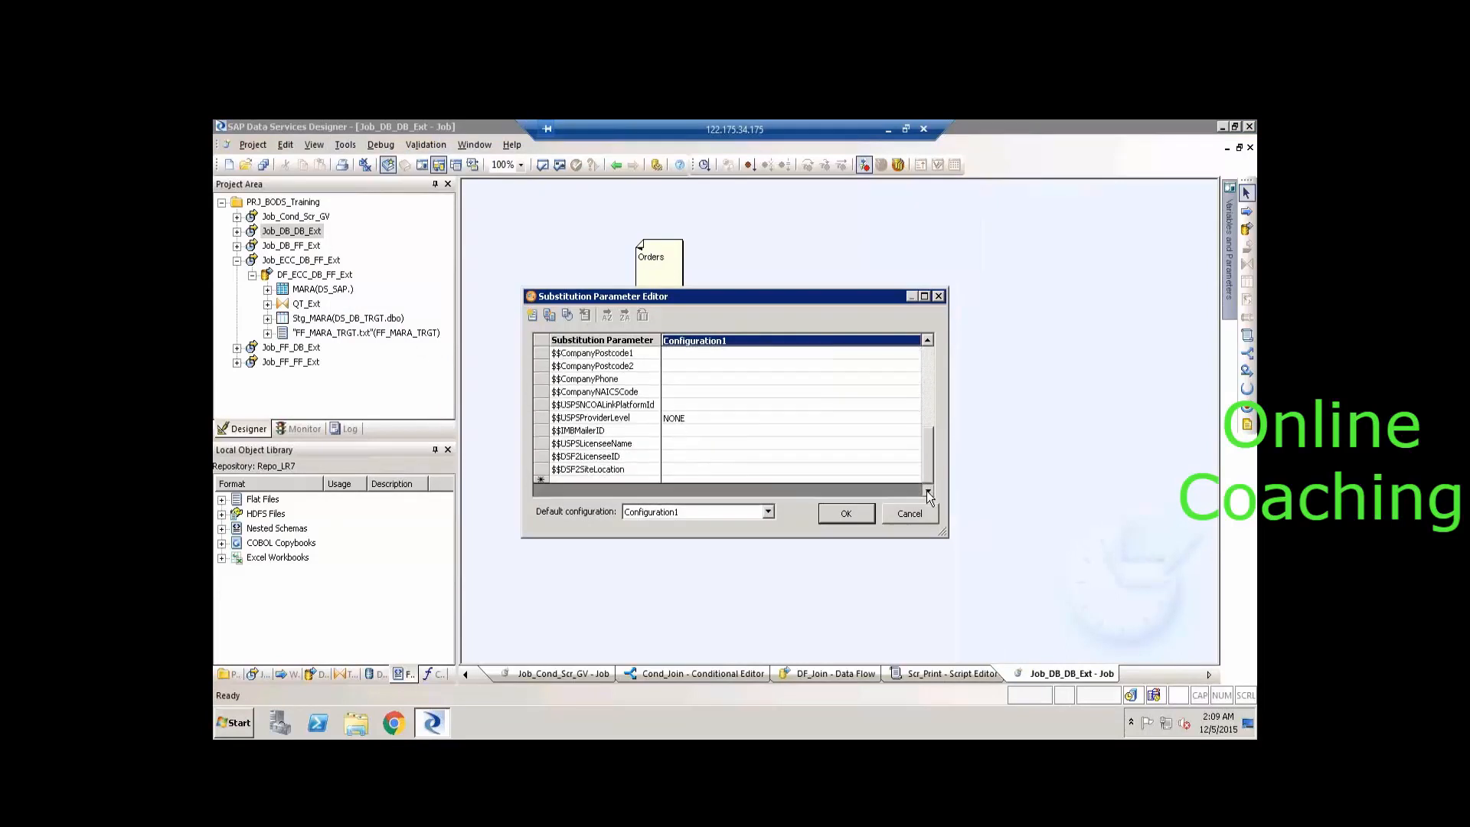
pyautogui.click(536, 316)
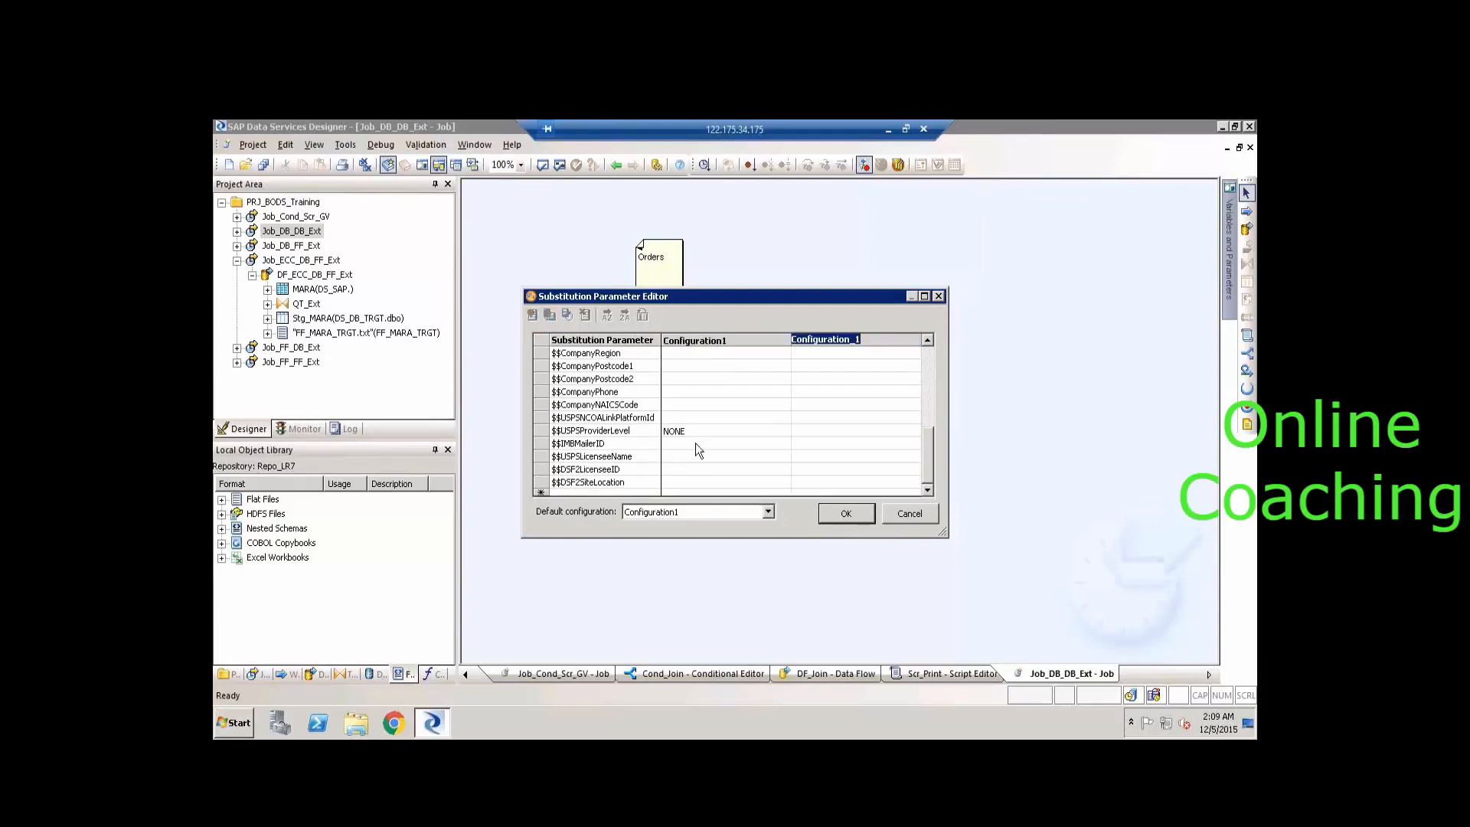
pyautogui.click(907, 512)
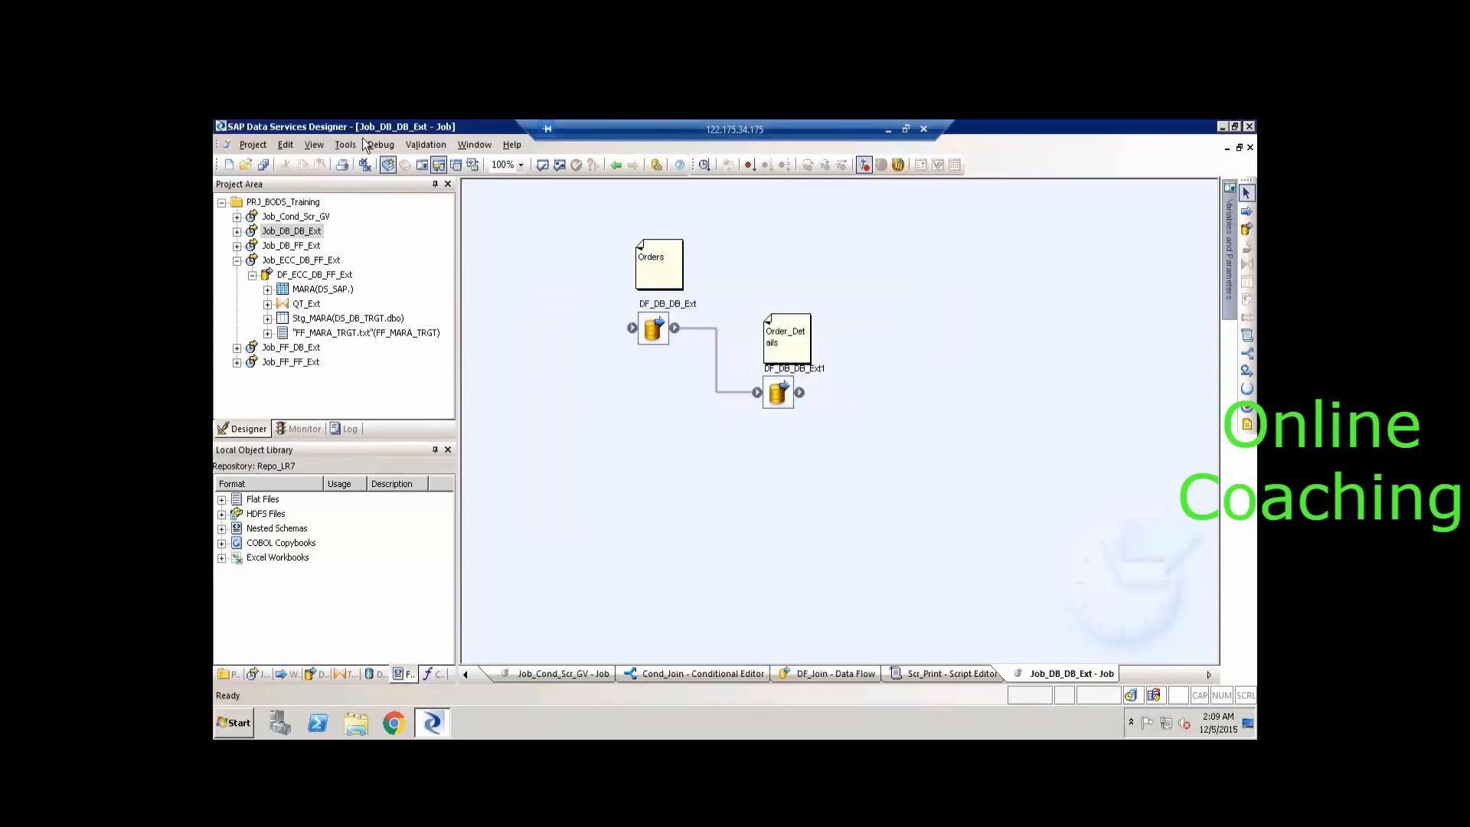
# Add a substitution parameter named $$Inbound with the value C:\xyz\abc under Configuration1 and save the parameter configurations.
pyautogui.click(354, 145)
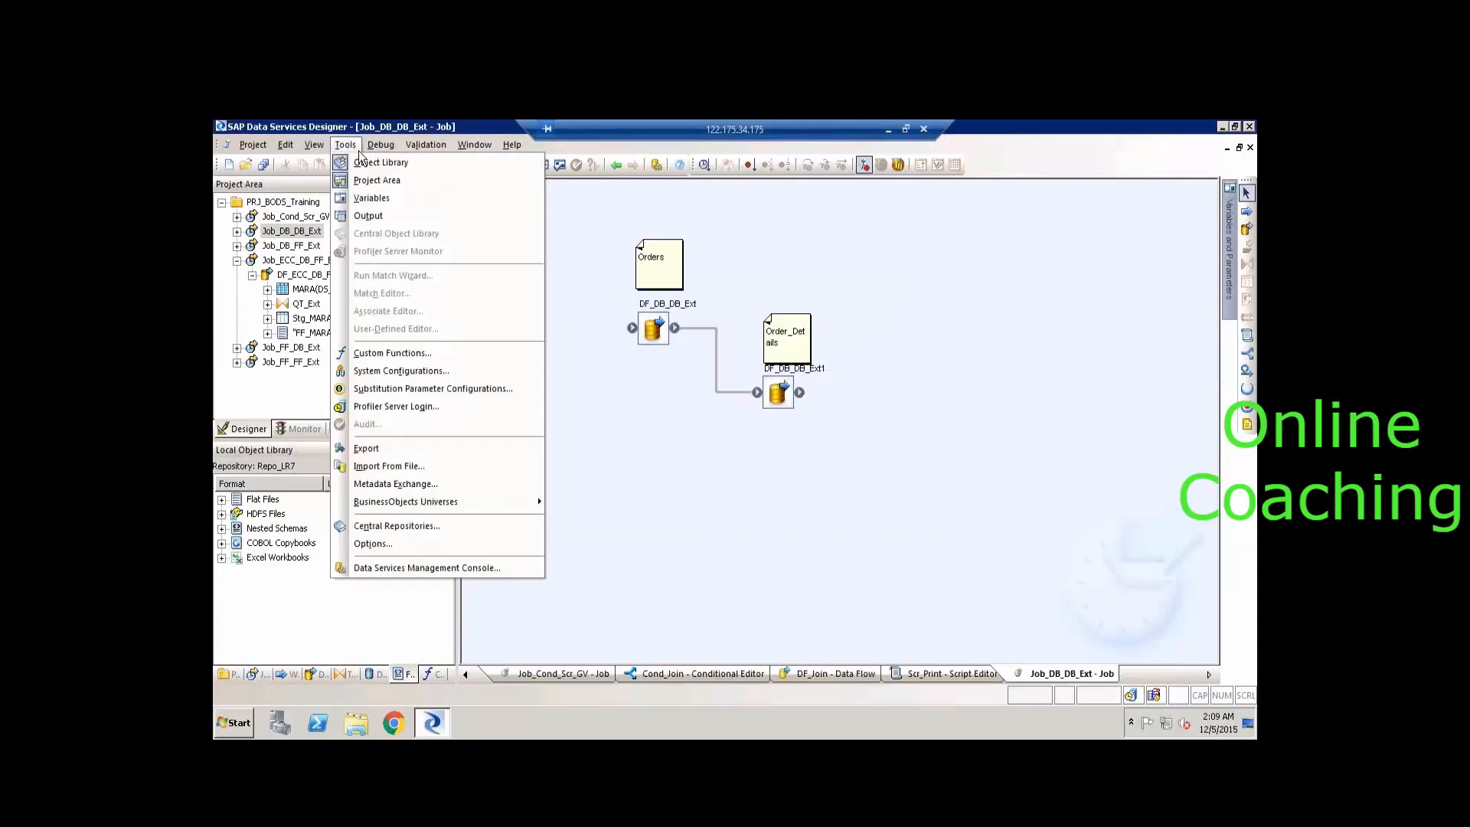
pyautogui.click(439, 391)
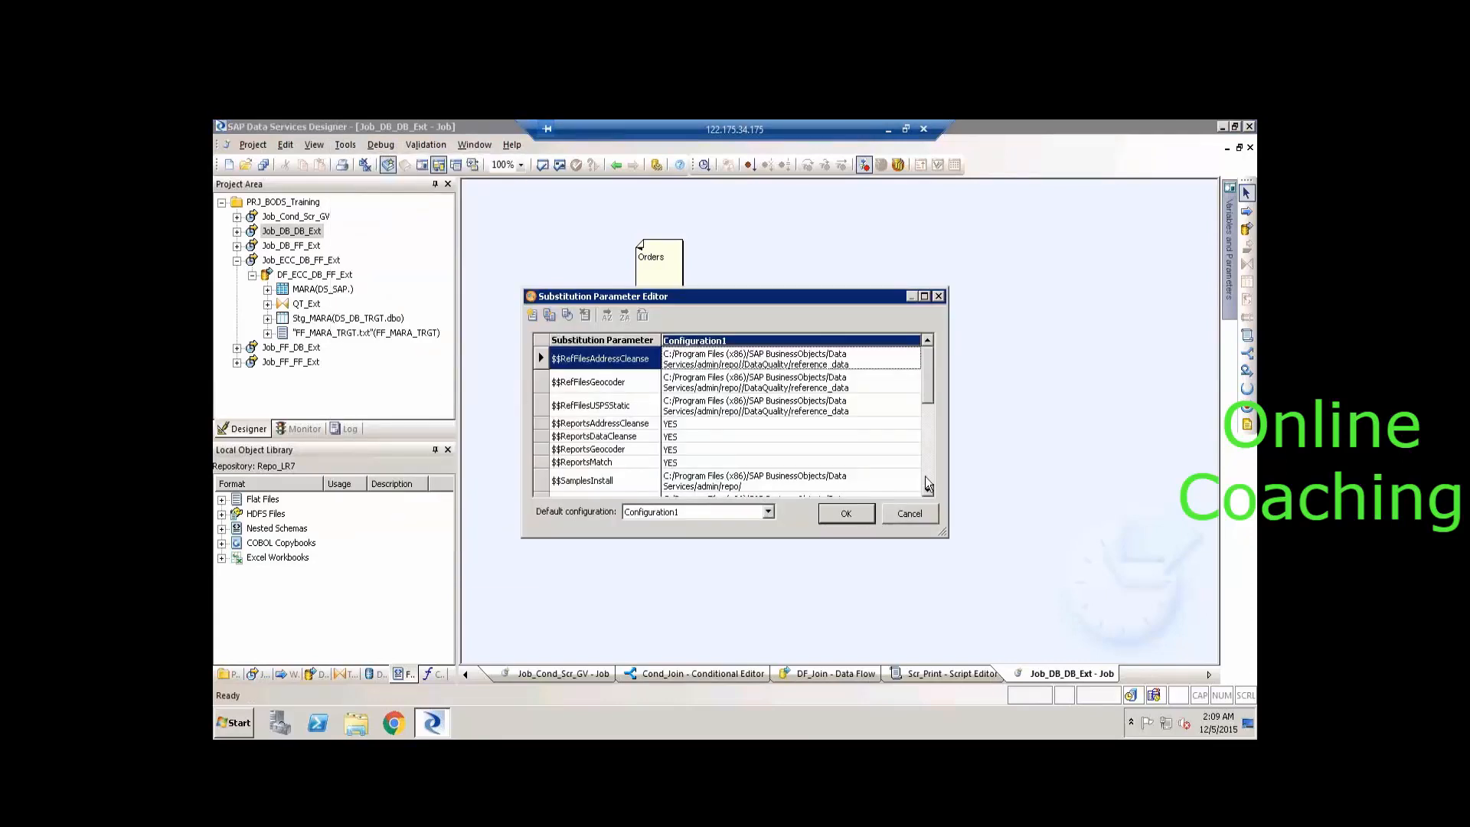
pyautogui.scroll(-10, 927, 476)
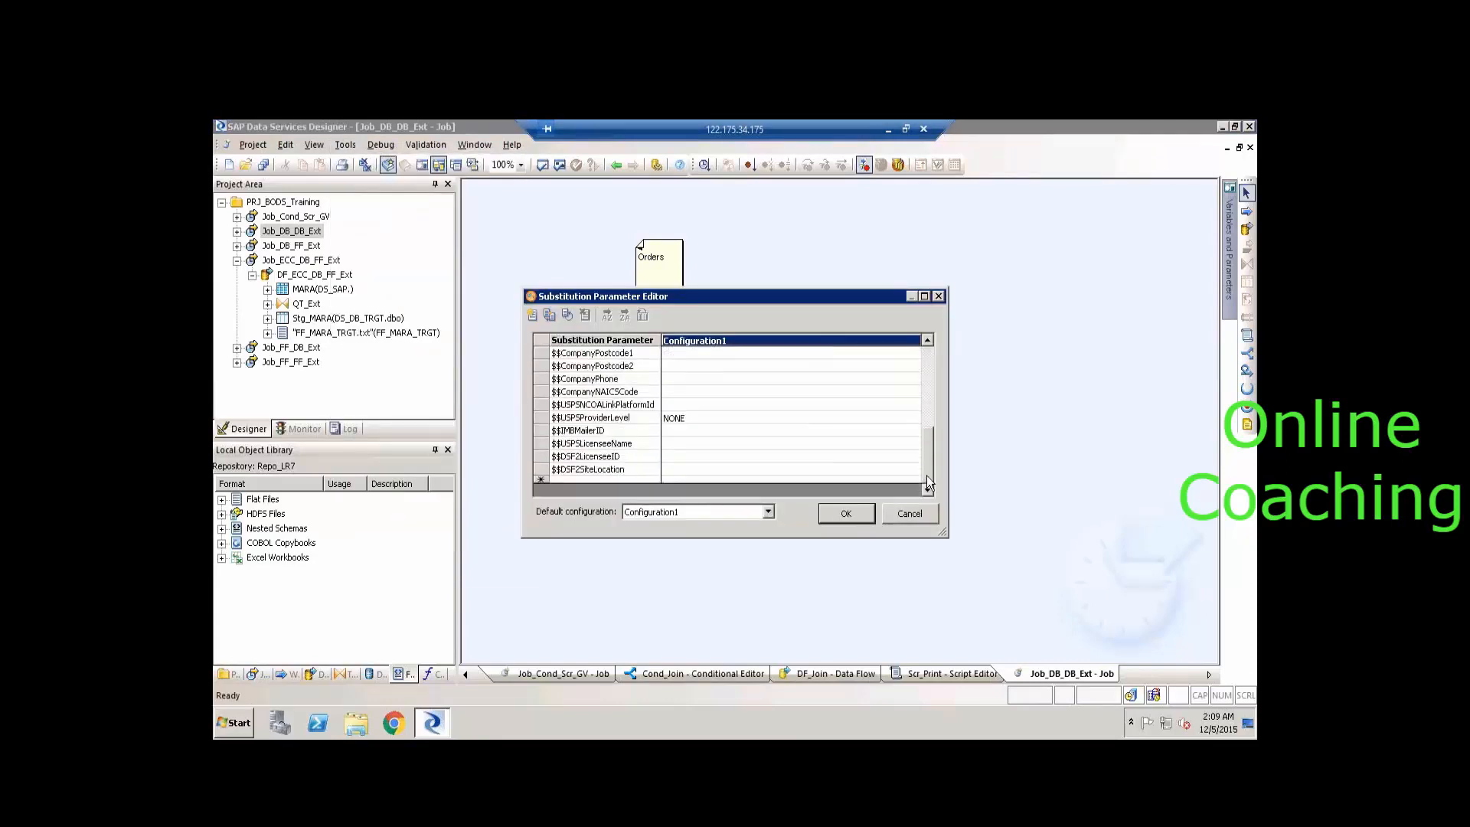
pyautogui.click(637, 479)
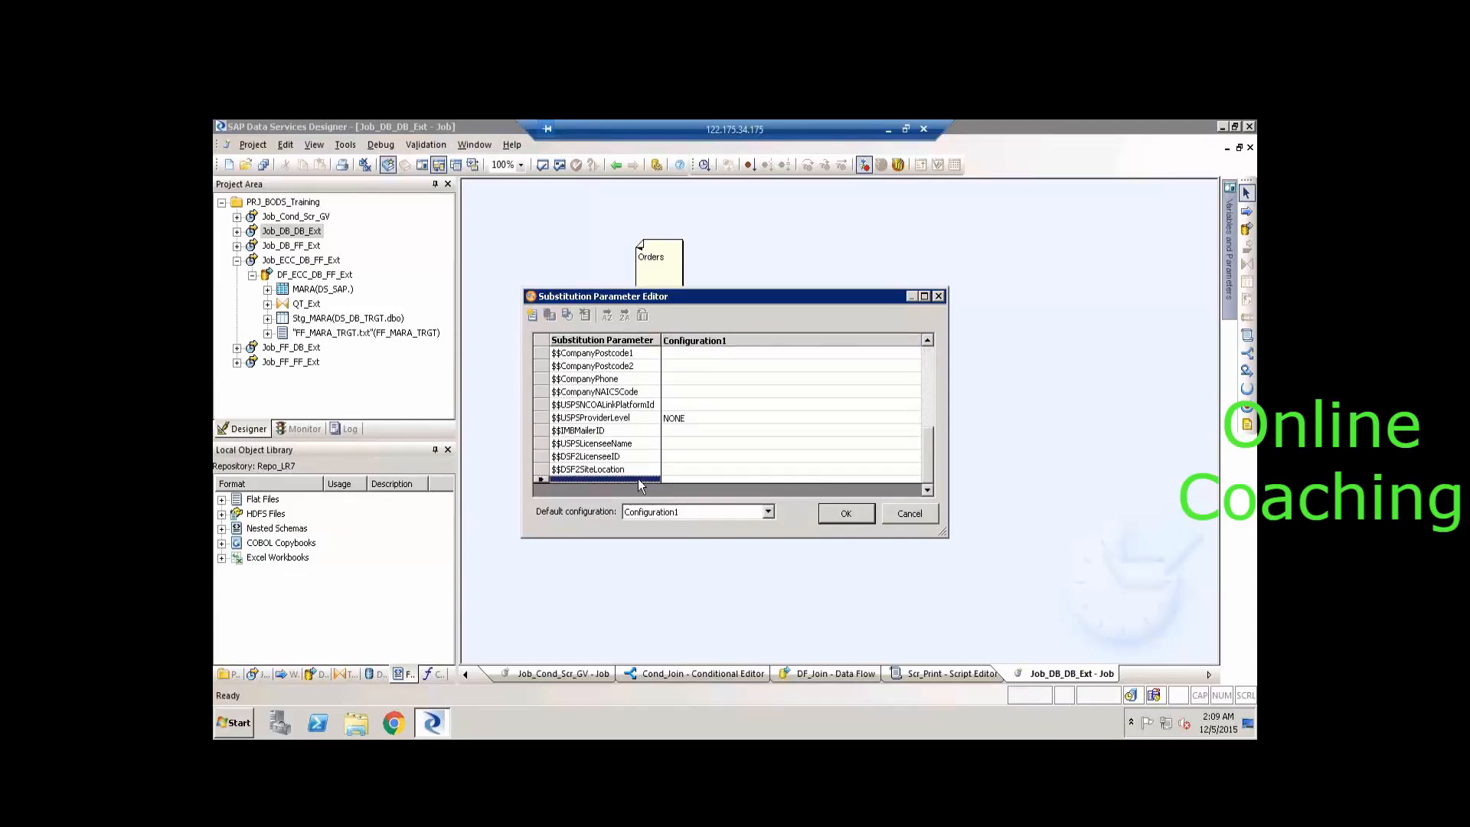
pyautogui.click(637, 479)
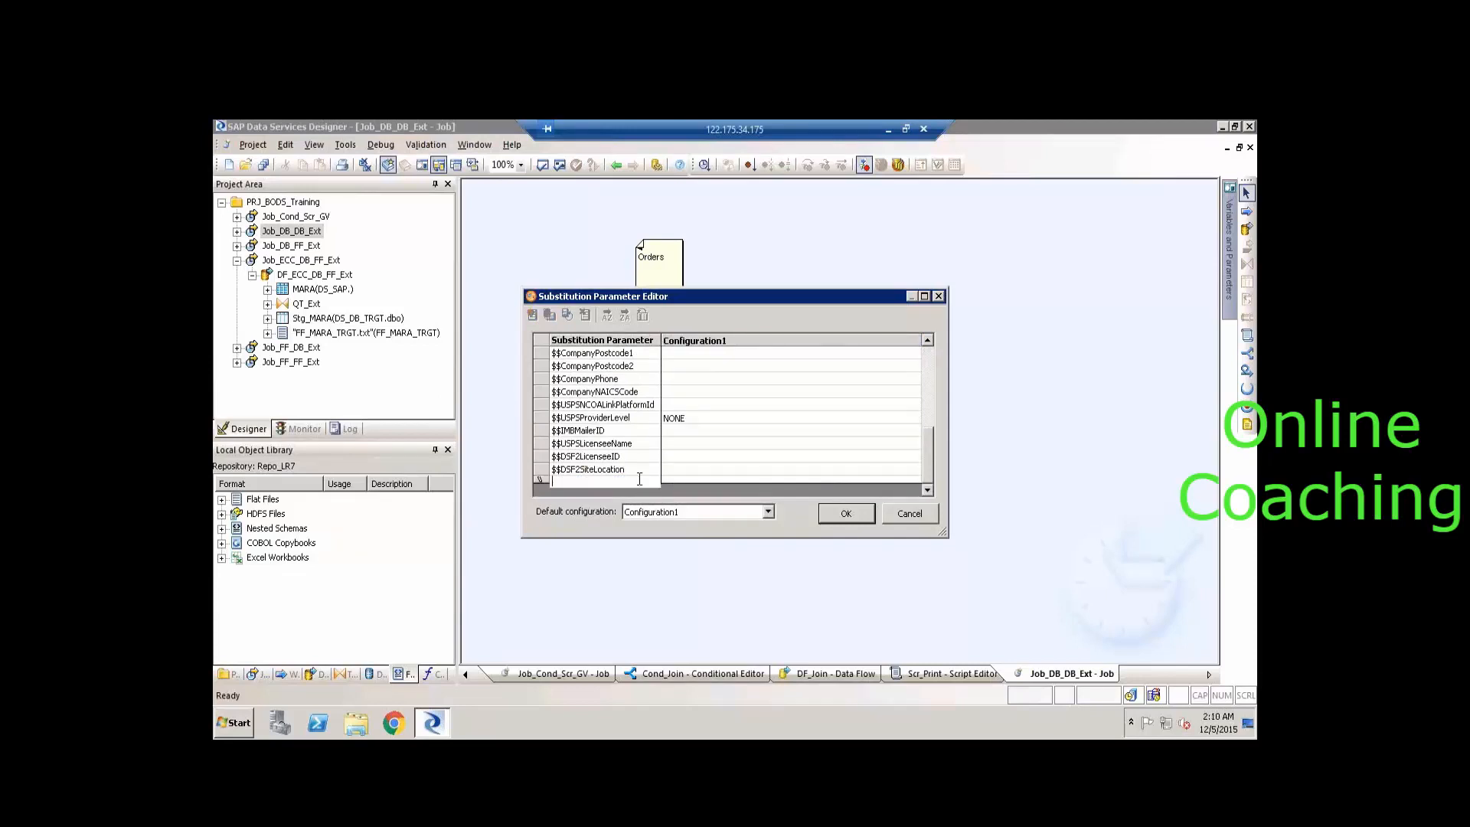
pyautogui.write('$$Inbound')
pyautogui.click(671, 482)
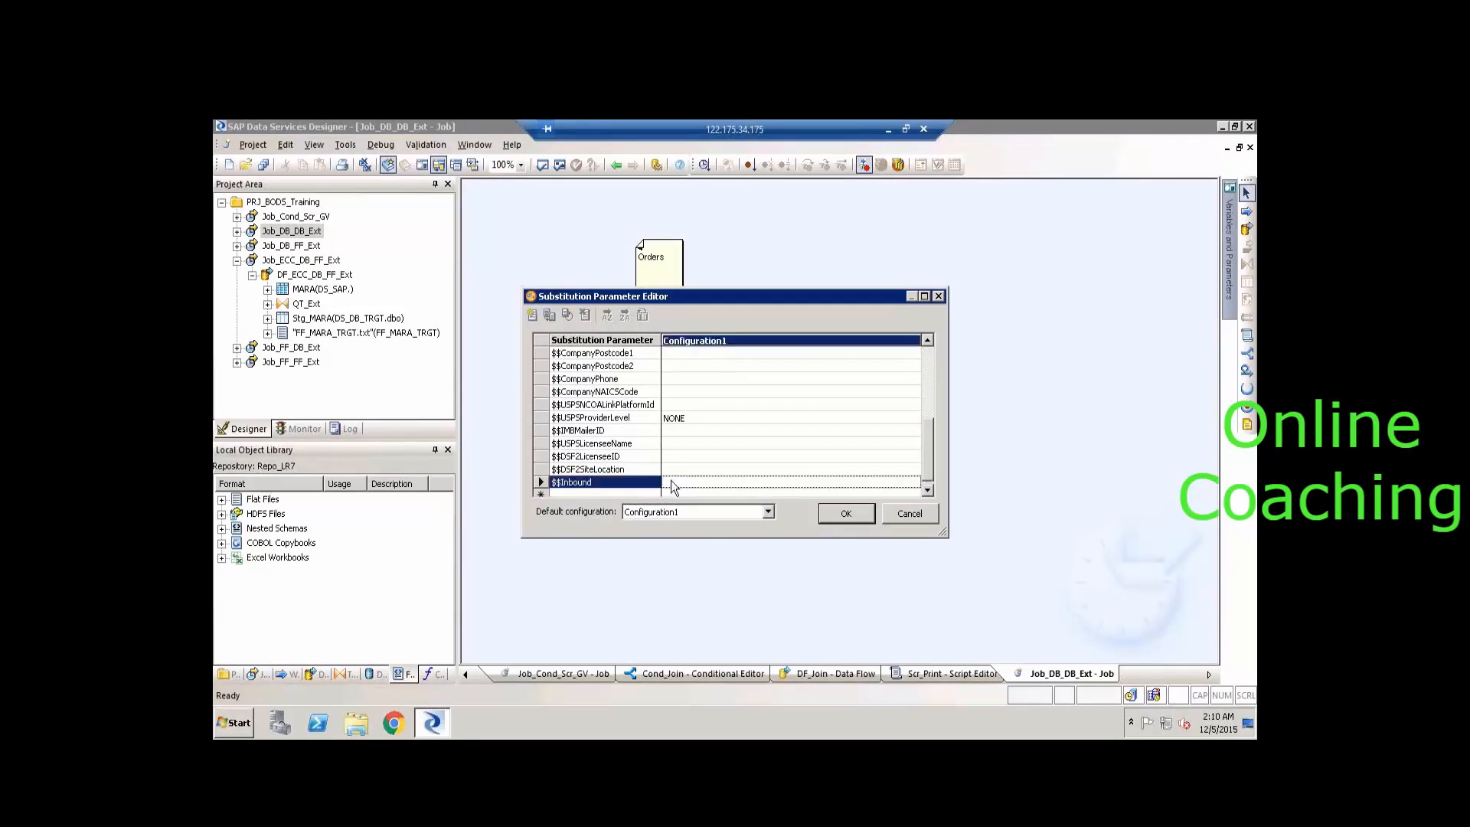
pyautogui.click(672, 483)
pyautogui.write('C')
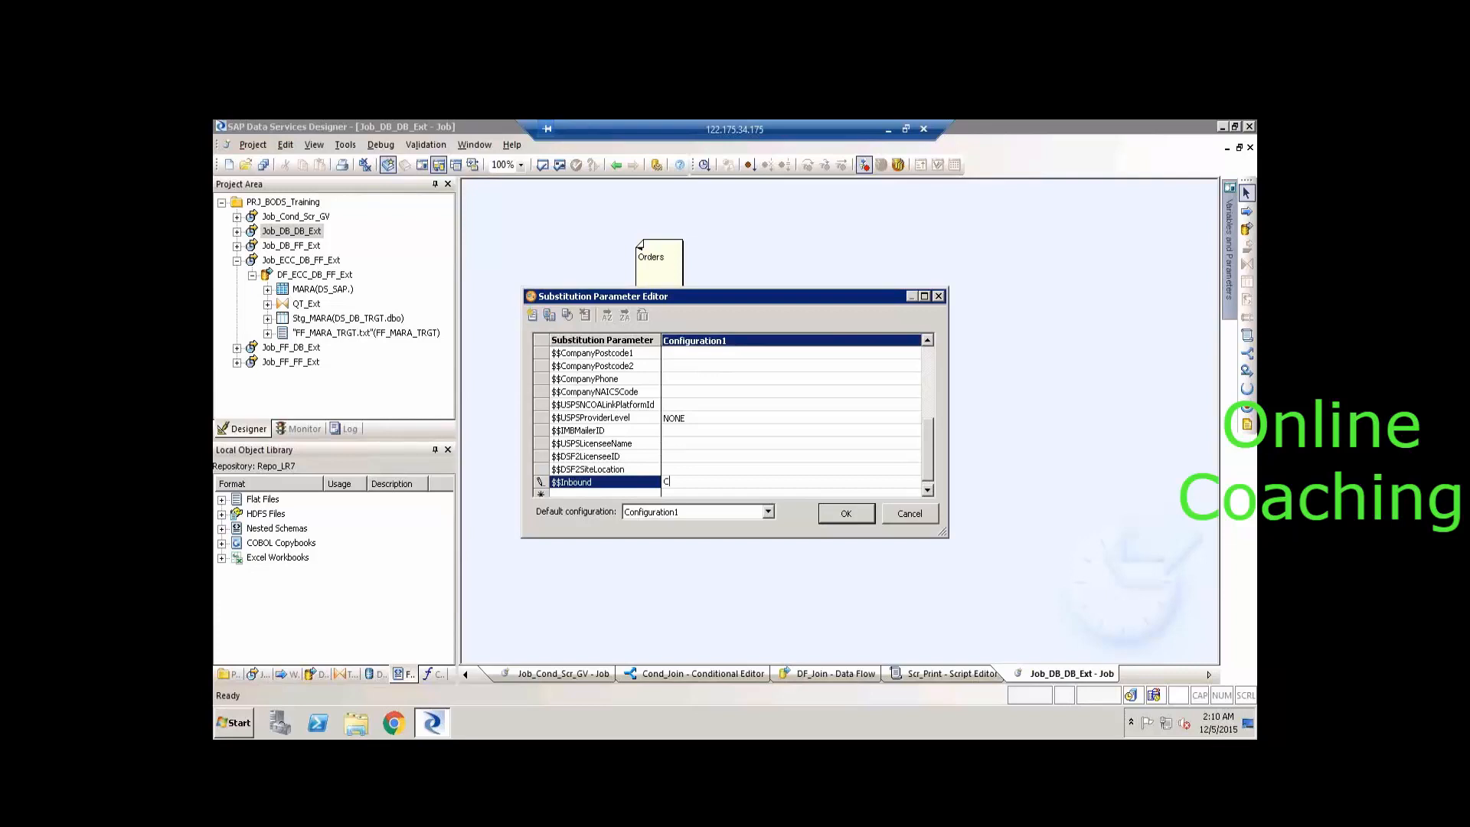
pyautogui.write(':\\xyz\\abc')
pyautogui.click(847, 514)
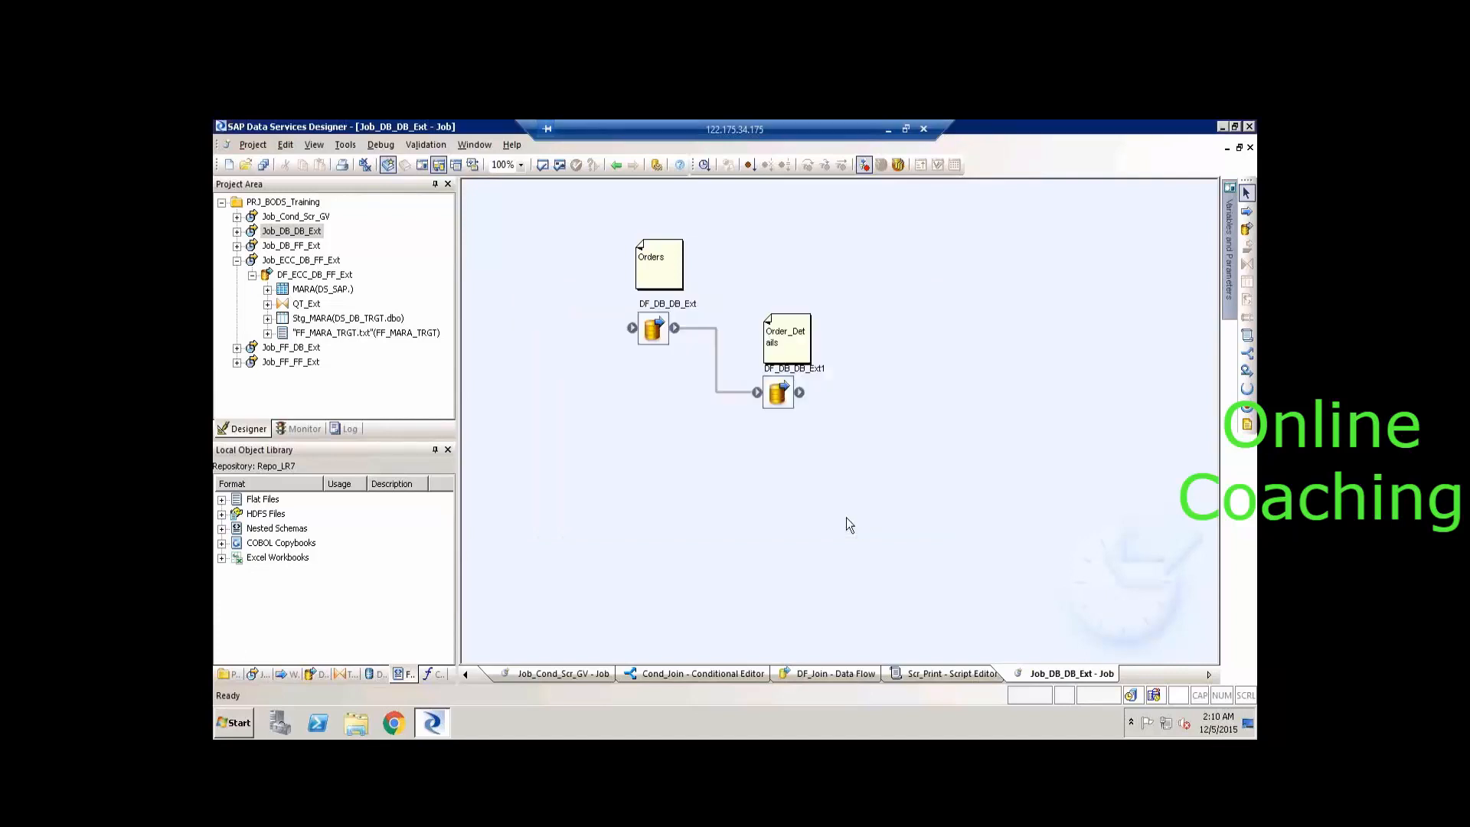
# Open the Scr_initial script of Job_Cond_Scr_GV and insert two blank lines above the CR 12000 comment.
pyautogui.click(293, 219)
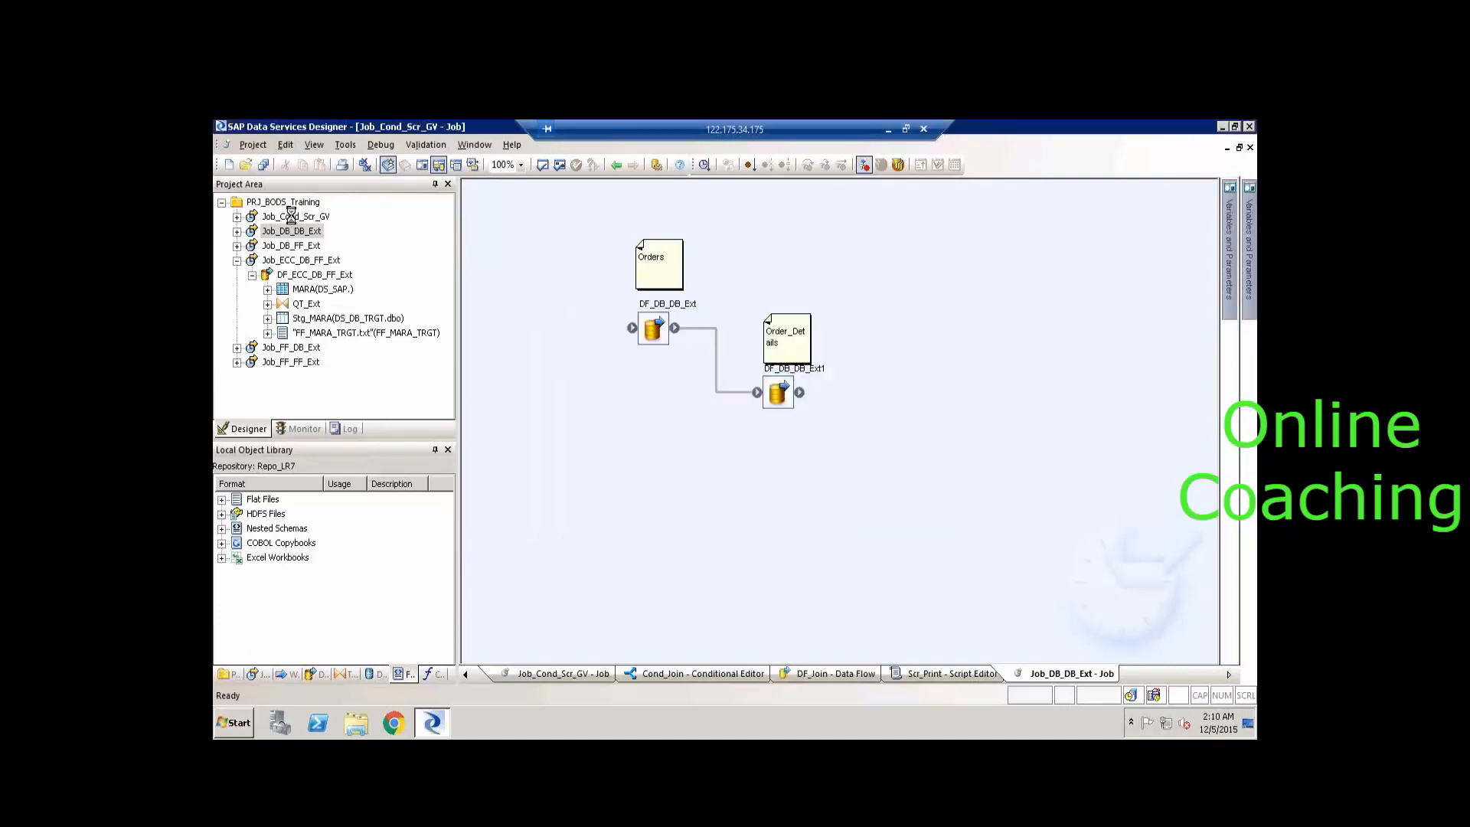
pyautogui.doubleClick(553, 243)
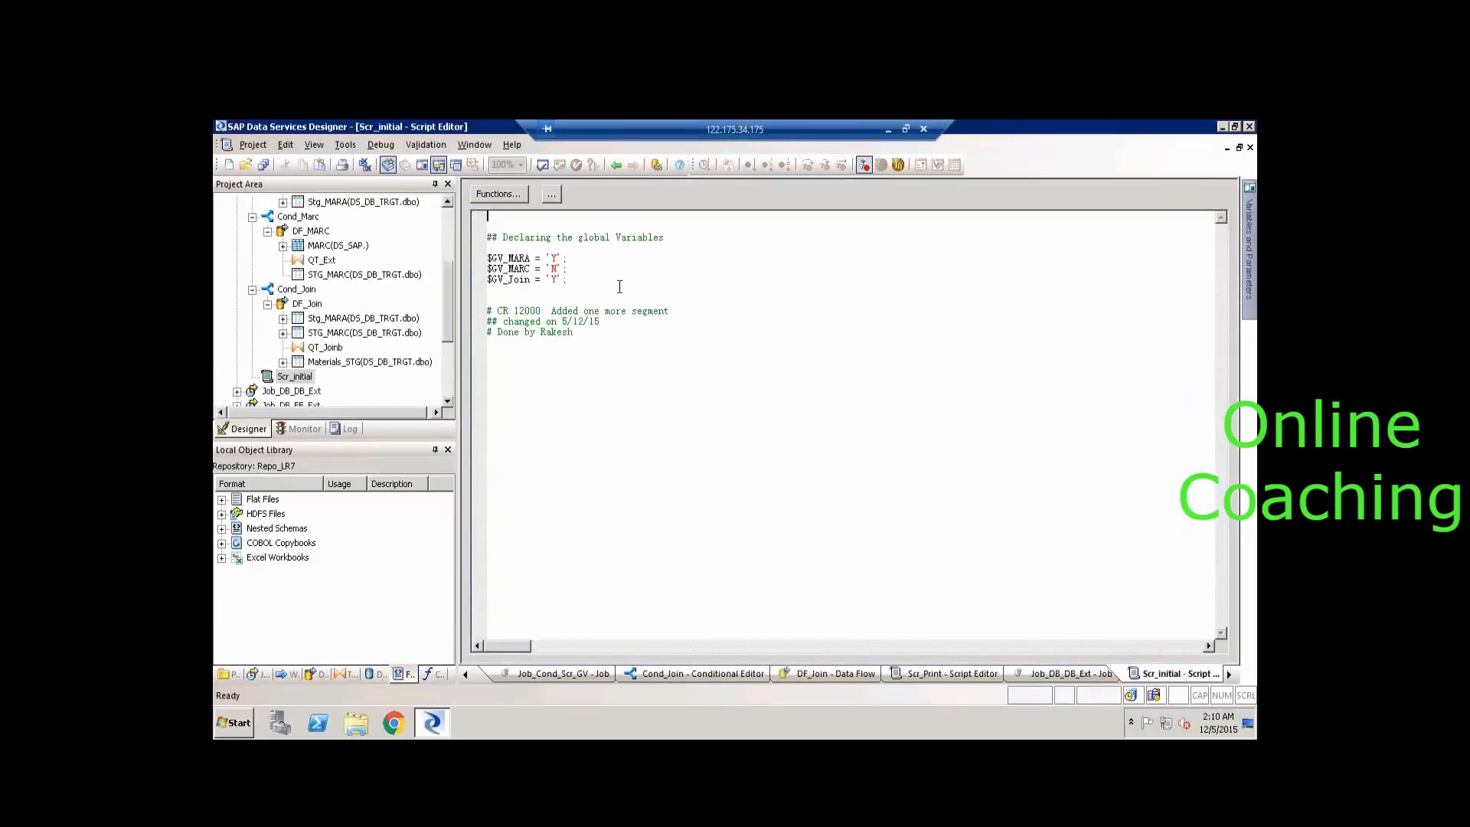
pyautogui.press('Return')
pyautogui.press('Return')
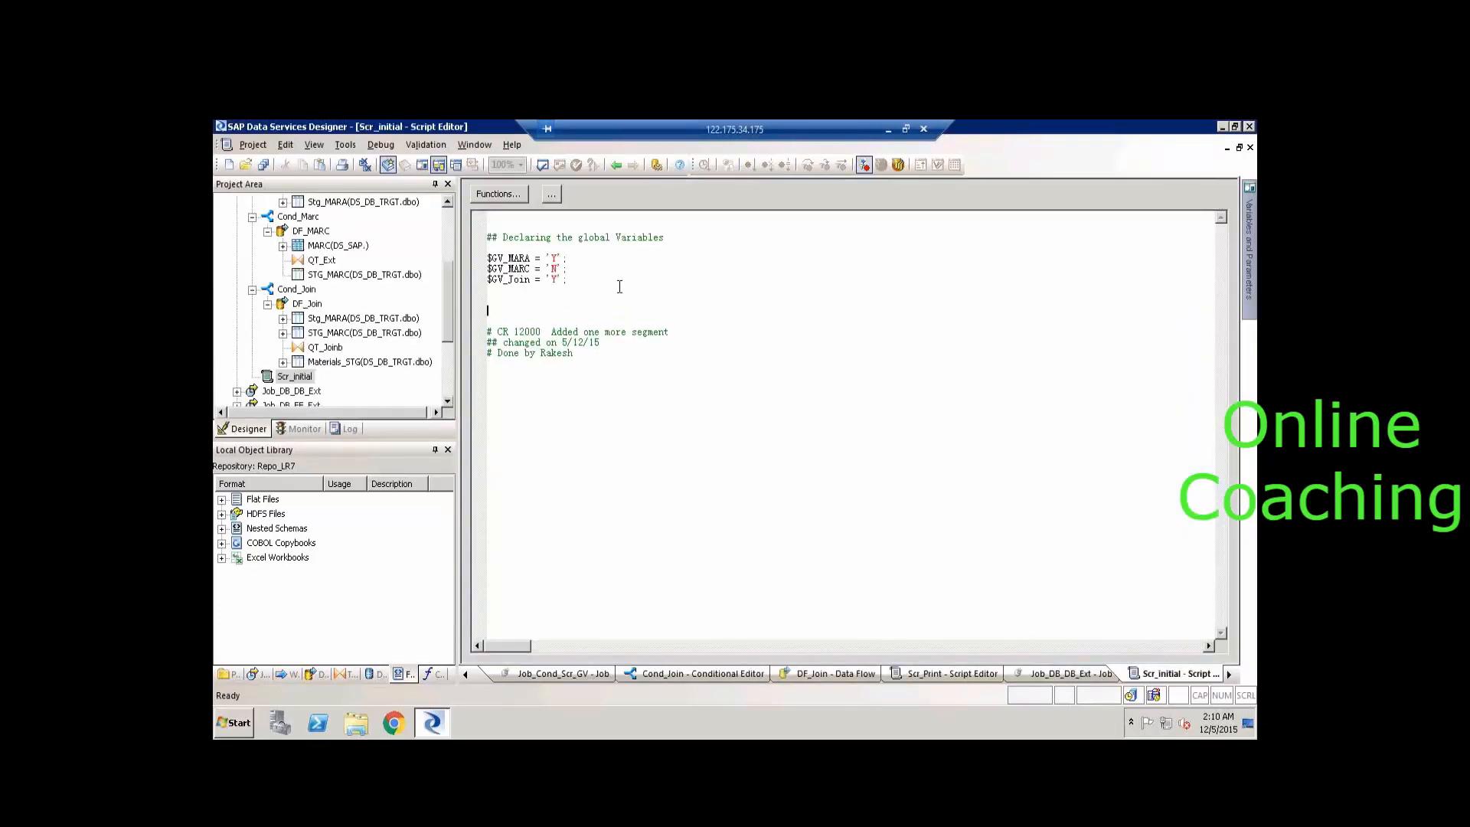
# Insert a reference to the substitution parameter [$$Inbound] on the blank line above the CR 12000 comment.
pyautogui.write('$$')
pyautogui.press('BackSpace')
pyautogui.press('BackSpace')
pyautogui.write('$')
pyautogui.press('Down')
pyautogui.press('Down')
pyautogui.press('Down')
pyautogui.press('Down')
pyautogui.press('Down')
pyautogui.press('Down')
pyautogui.press('Down')
pyautogui.press('Down')
pyautogui.press('Down')
pyautogui.press('Down')
pyautogui.press('Down')
pyautogui.press('Down')
pyautogui.press('Down')
pyautogui.press('Down')
pyautogui.press('Down')
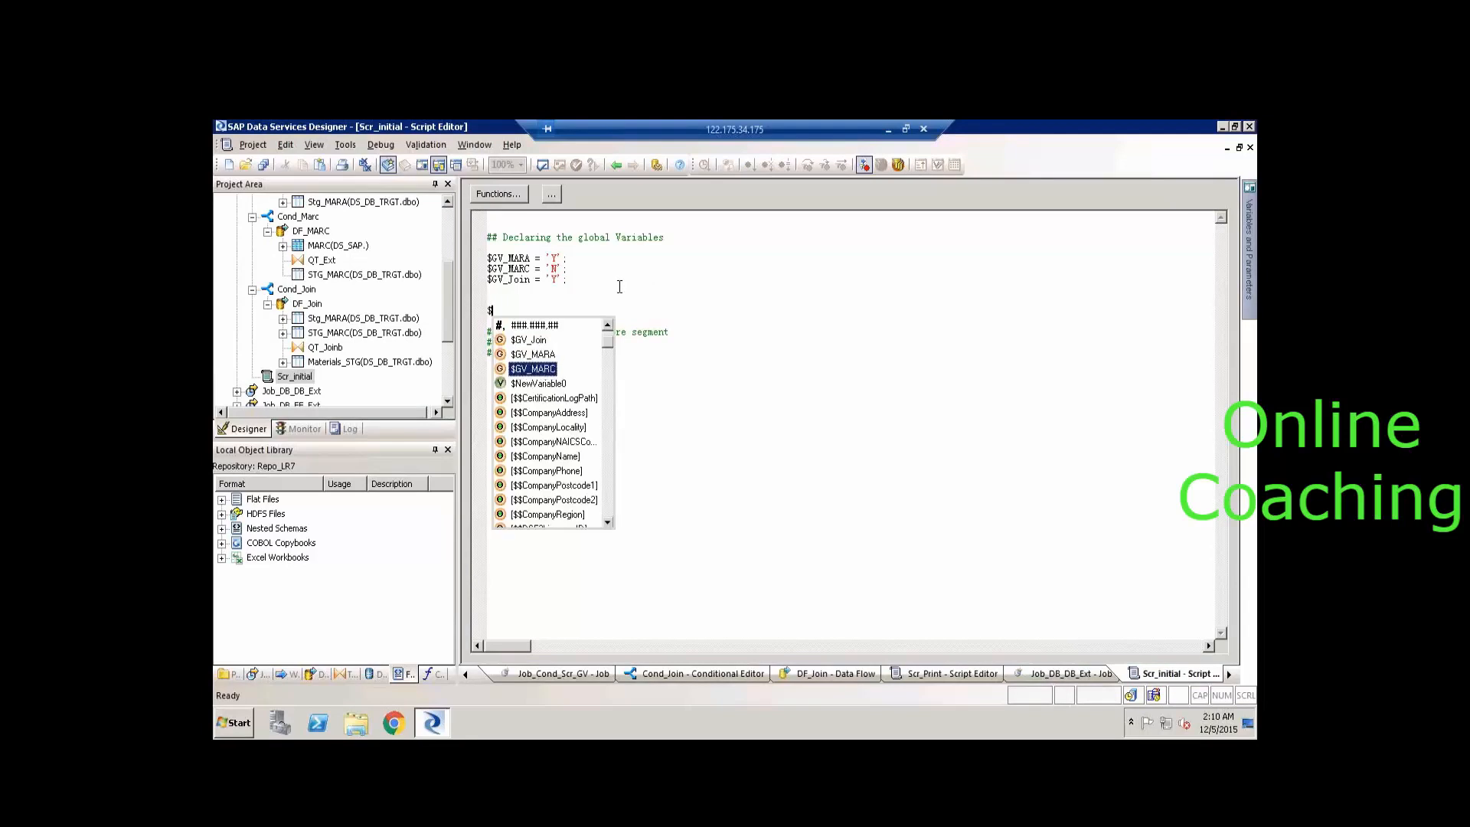
pyautogui.press('Down')
pyautogui.press('Down')
pyautogui.press('Down')
pyautogui.press('Down')
pyautogui.press('Down')
pyautogui.press('Down')
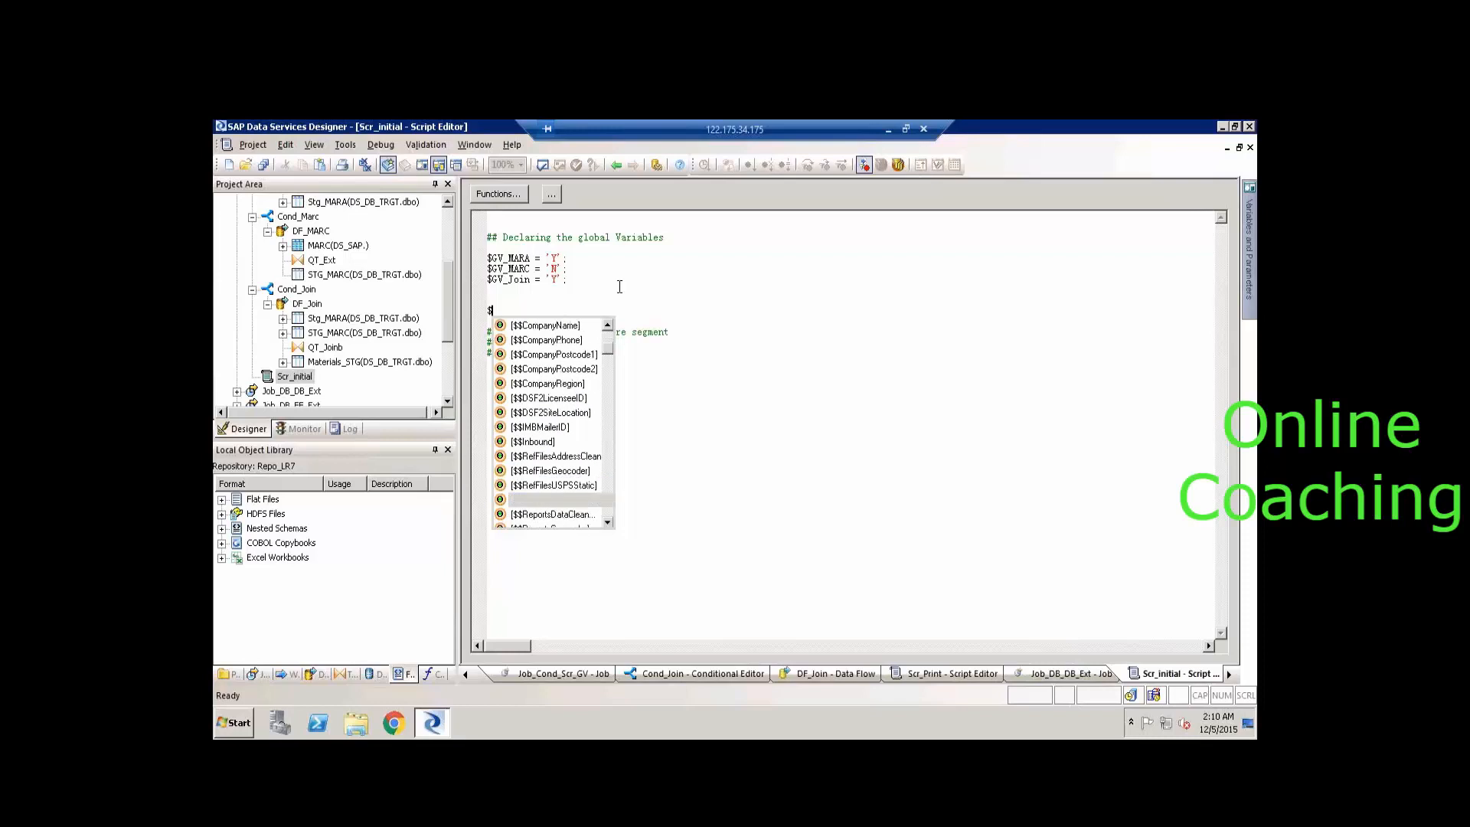
pyautogui.press('Up')
pyautogui.press('Up')
pyautogui.press('Up')
pyautogui.press('Up')
pyautogui.press('Up')
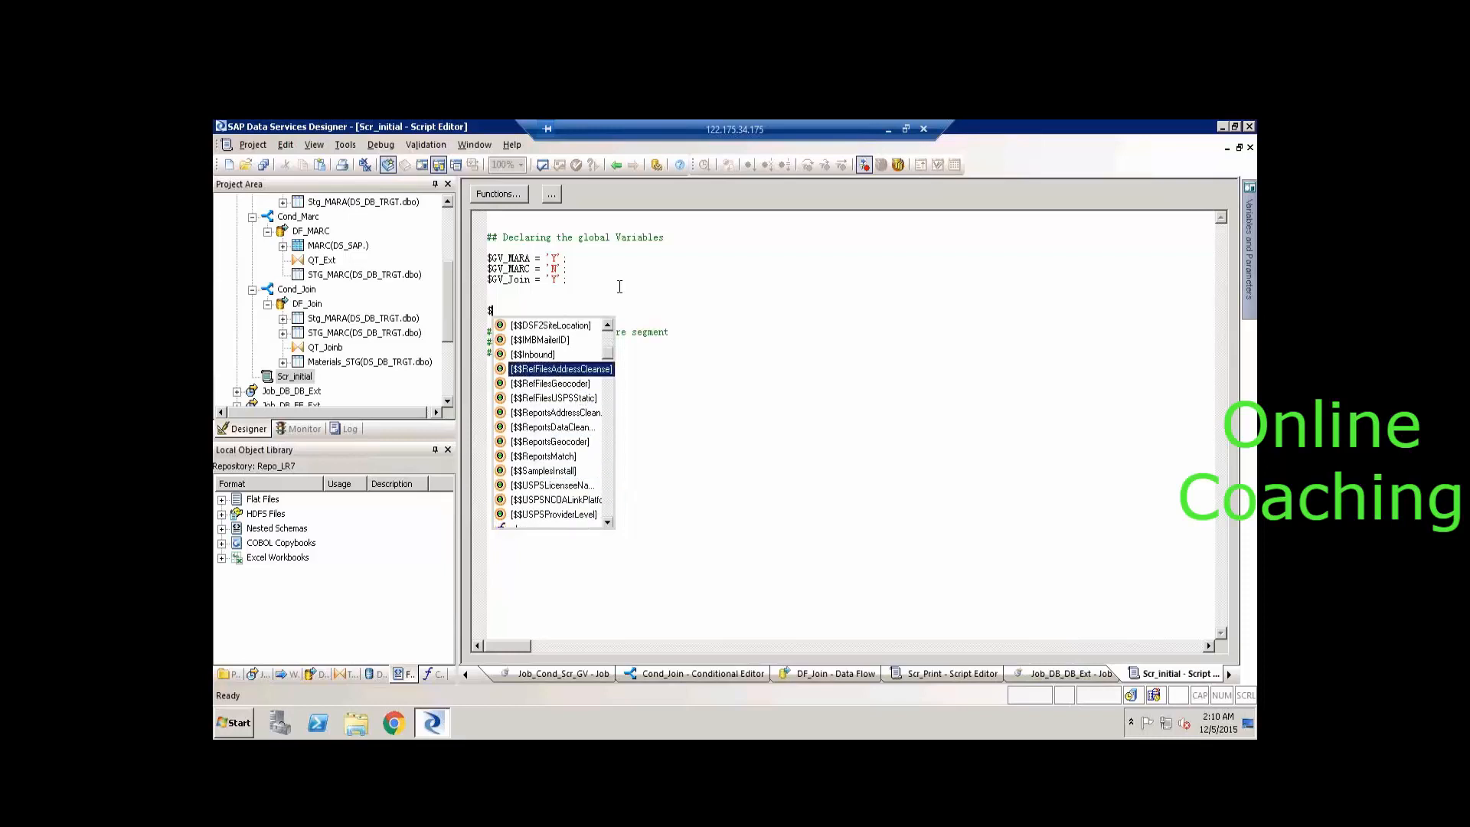
pyautogui.press('Return')
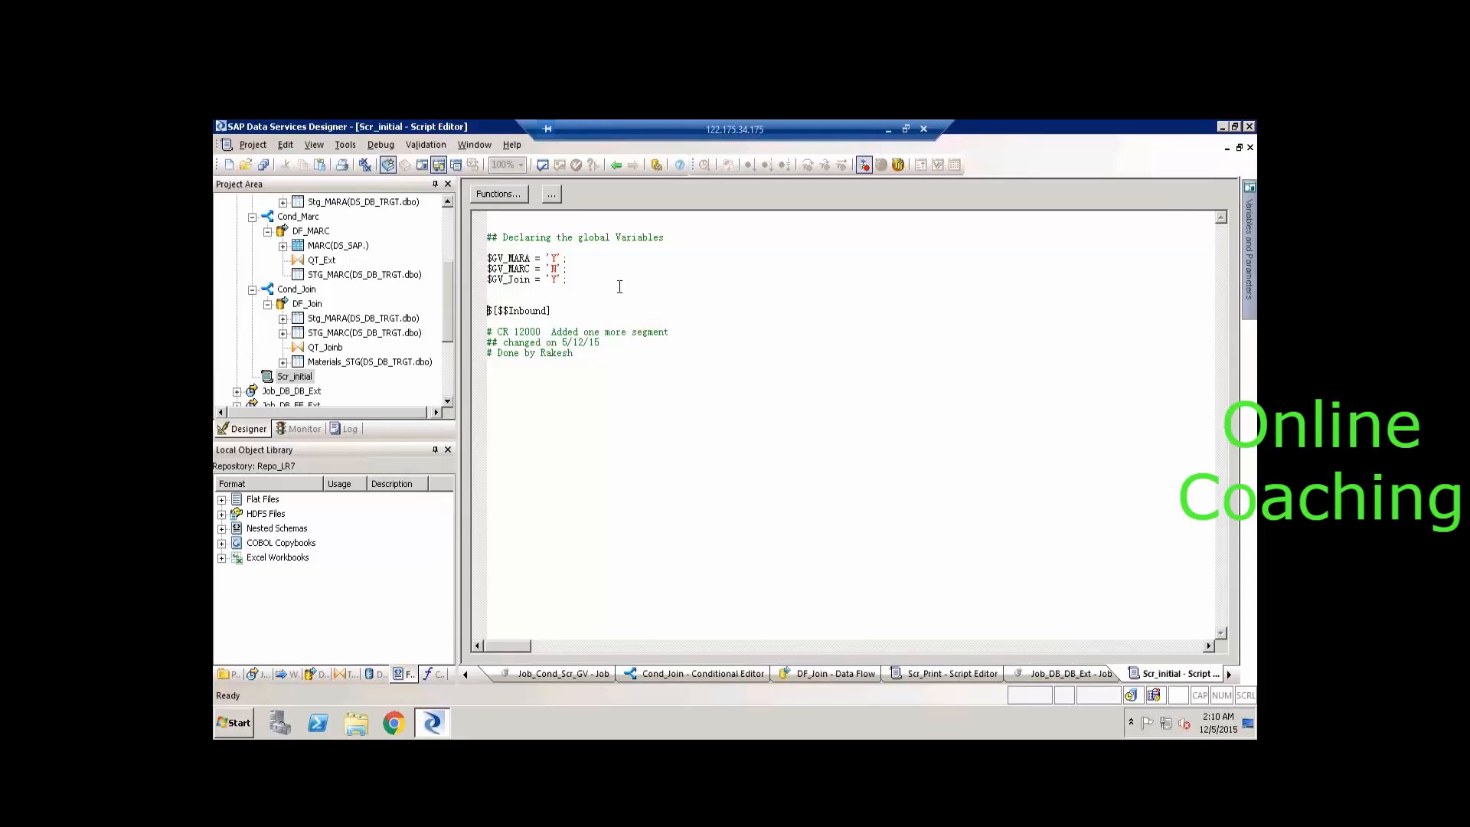
# Turn the parameter reference into the print call Print ($$Inbound), removing the extra dollar sign and the square brackets.
pyautogui.write('{Print')
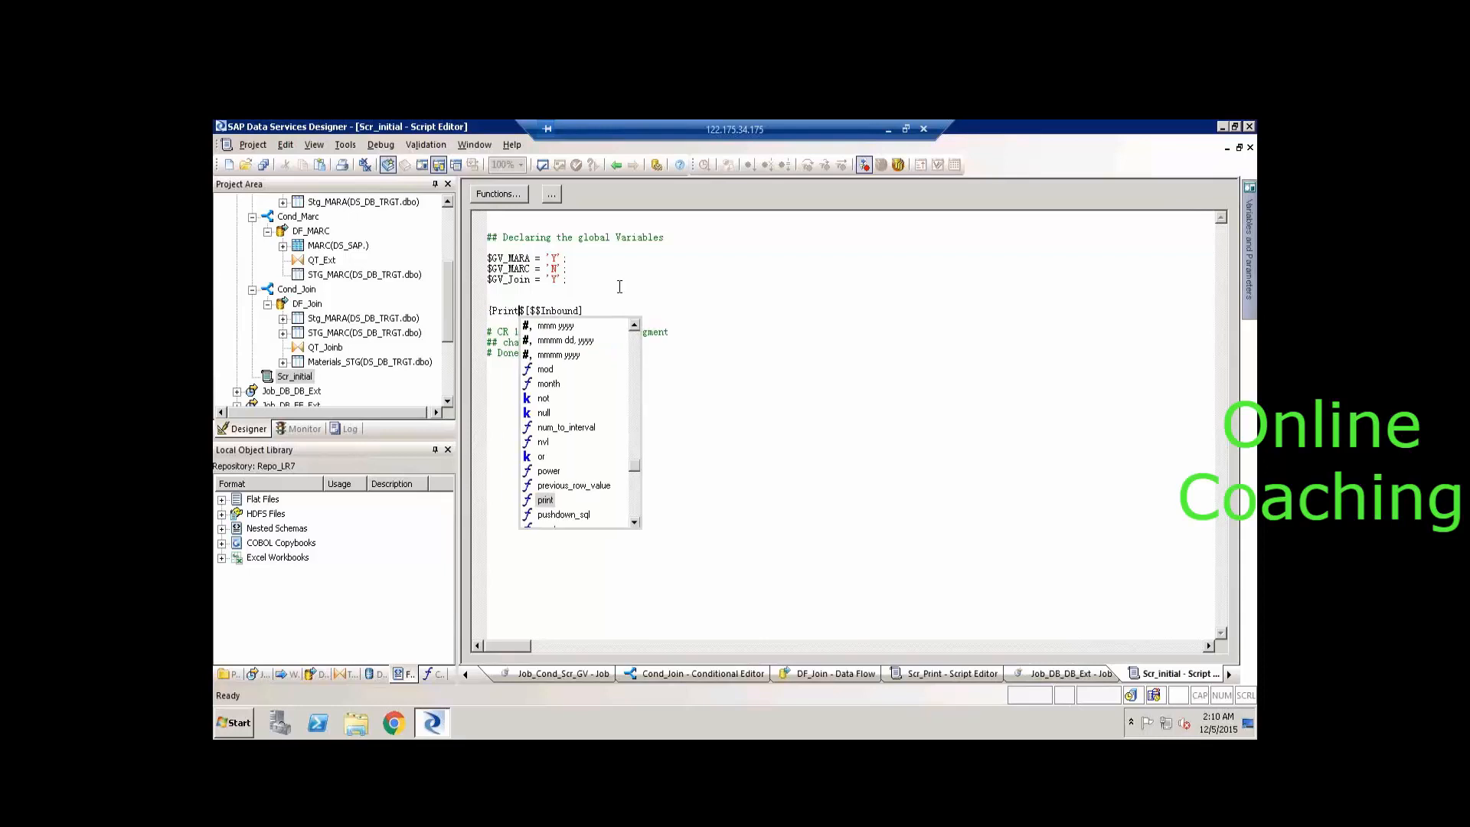
pyautogui.press('Home')
pyautogui.press('Delete')
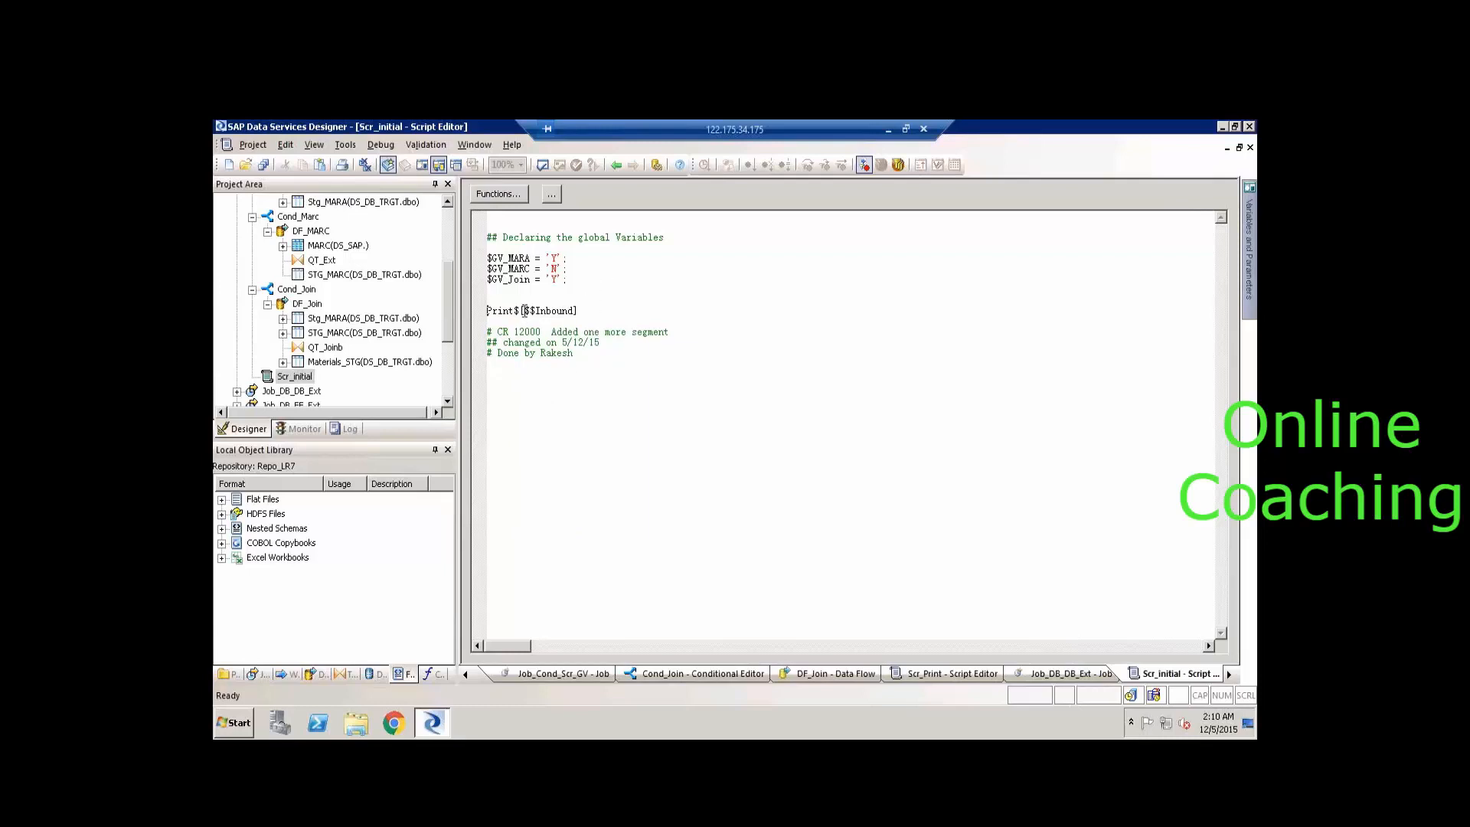
pyautogui.press('BackSpace')
pyautogui.press('BackSpace')
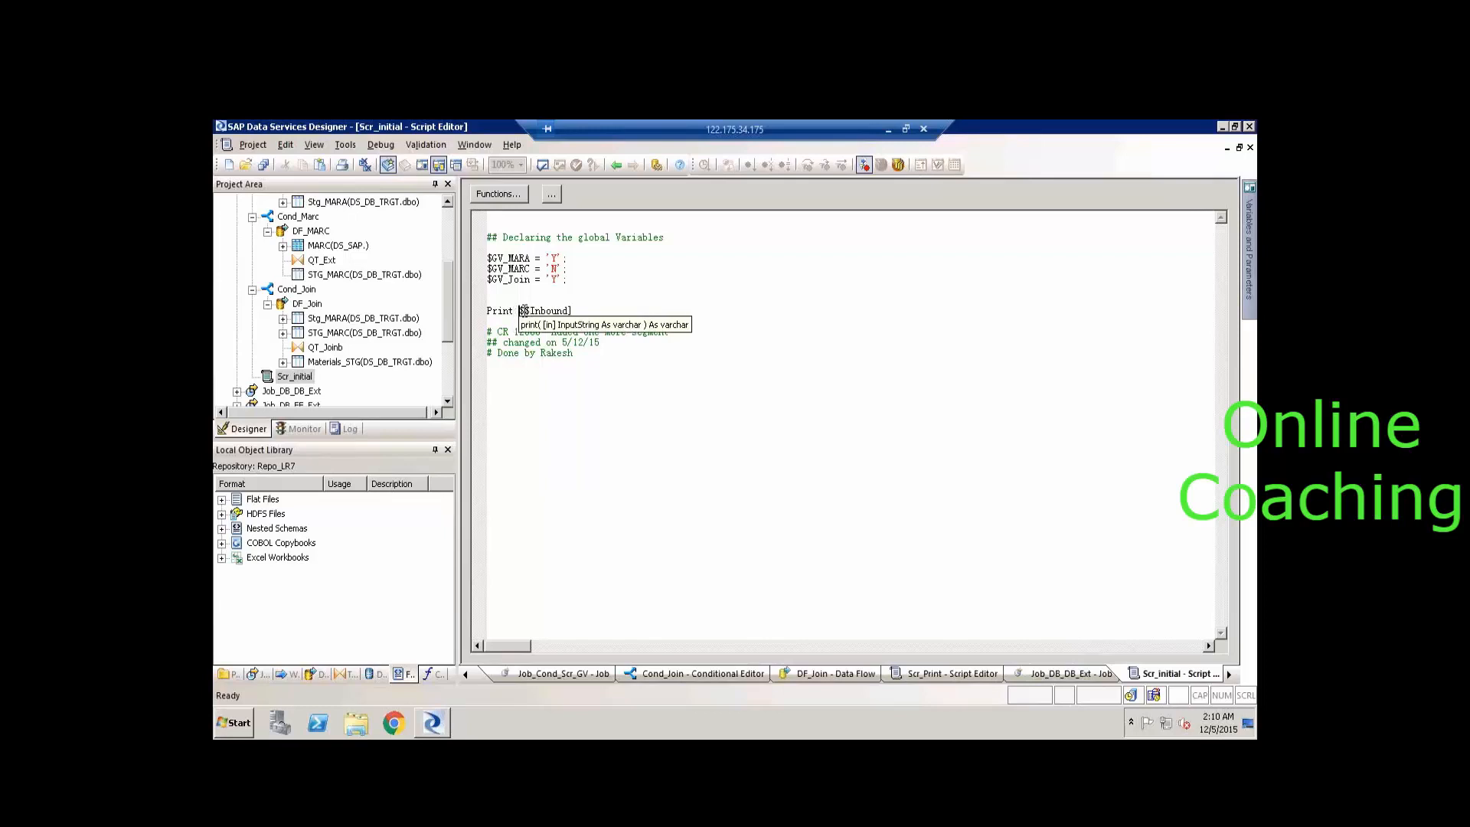
pyautogui.write("('")
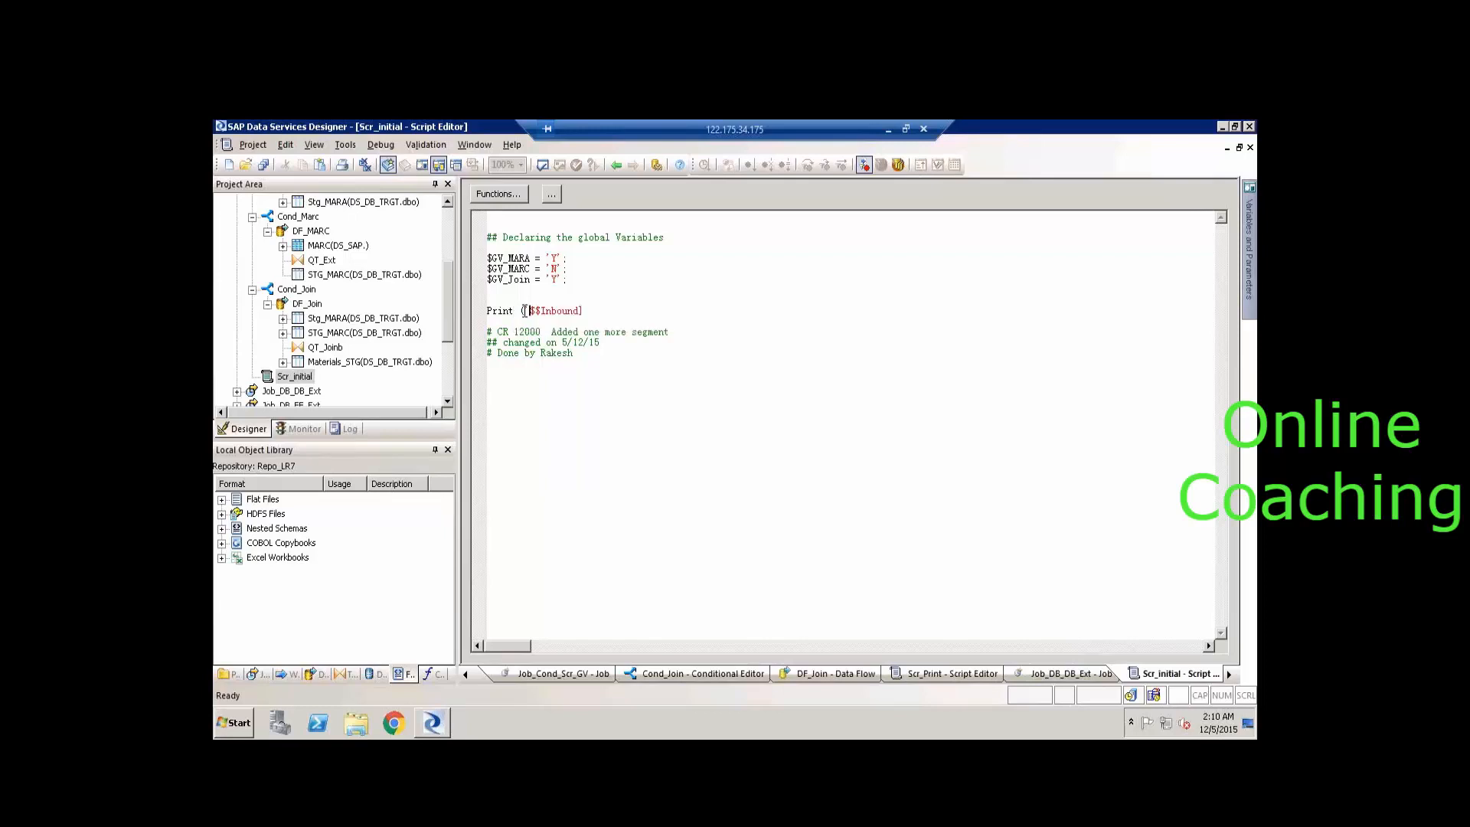
pyautogui.press('BackSpace')
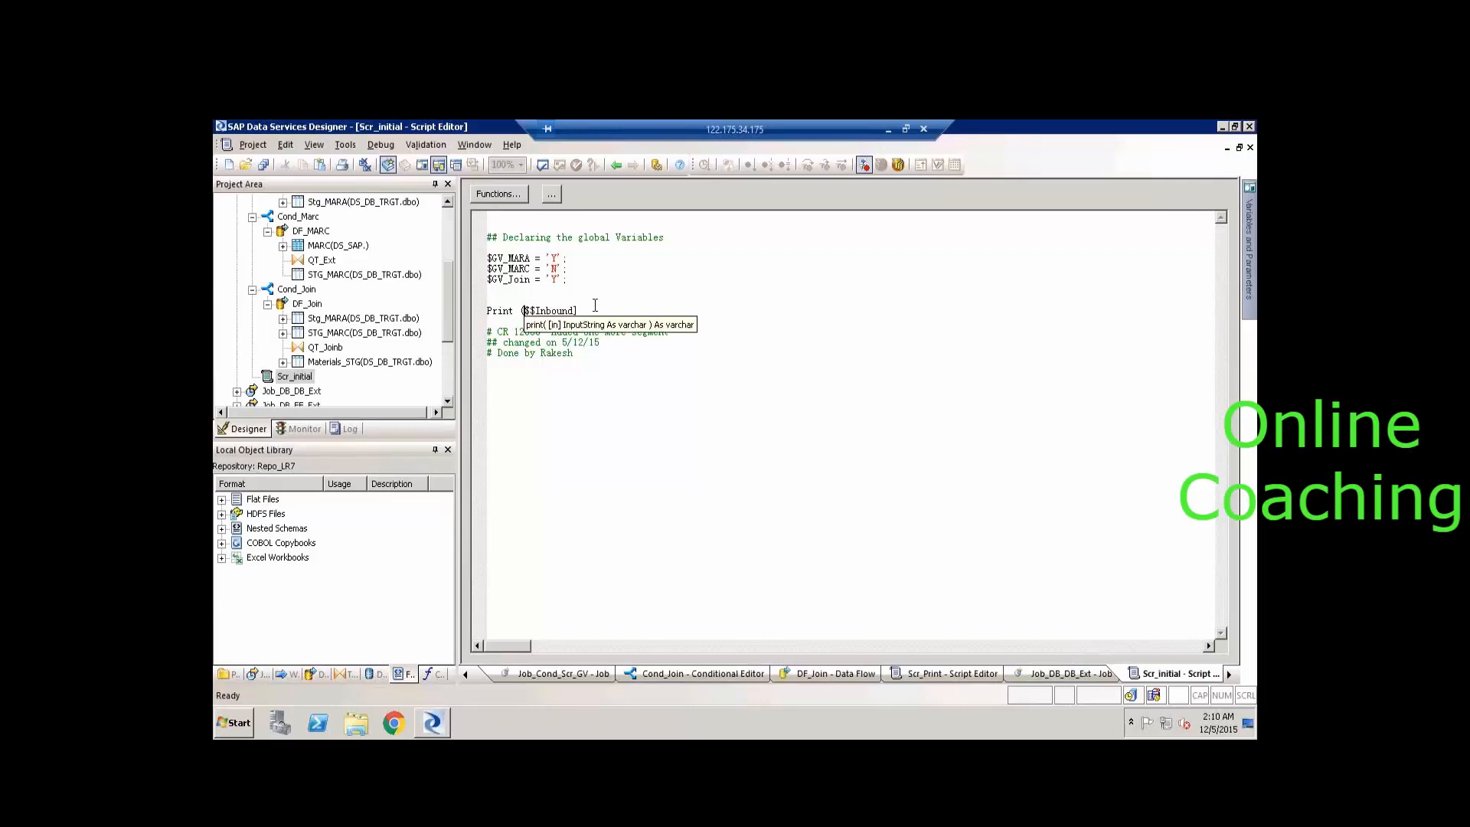
pyautogui.click(595, 309)
pyautogui.press('BackSpace')
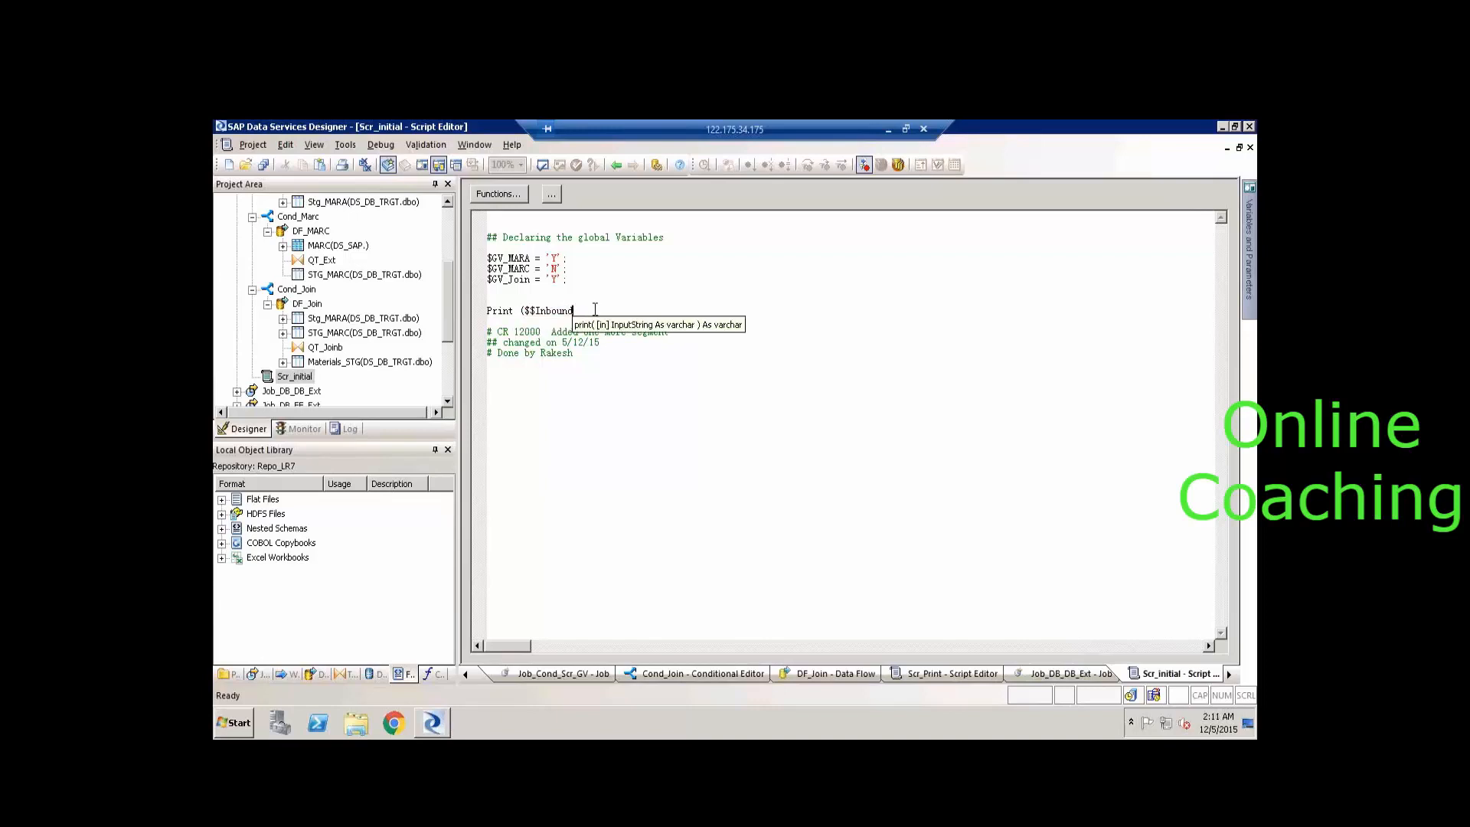
pyautogui.write(')')
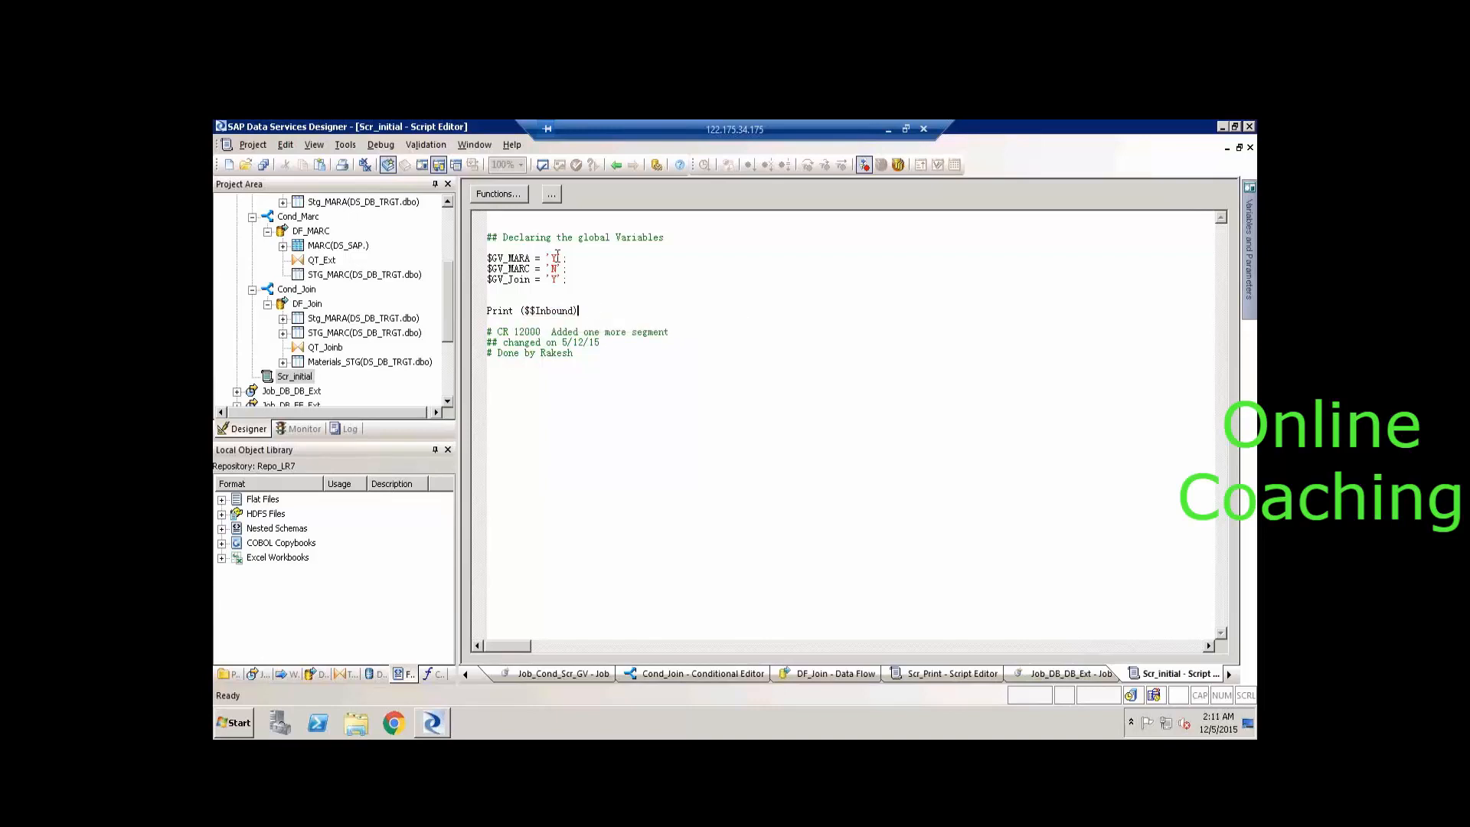
# Set the global variables $GV_MARA and $GV_Join to 'N' in the script.
pyautogui.doubleClick(555, 258)
pyautogui.write('N')
pyautogui.press('BackSpace')
pyautogui.write("N'")
# Terminate the Print statement with a semicolon, validate the script and dismiss the validation output.
pyautogui.write(';')
pyautogui.click(542, 169)
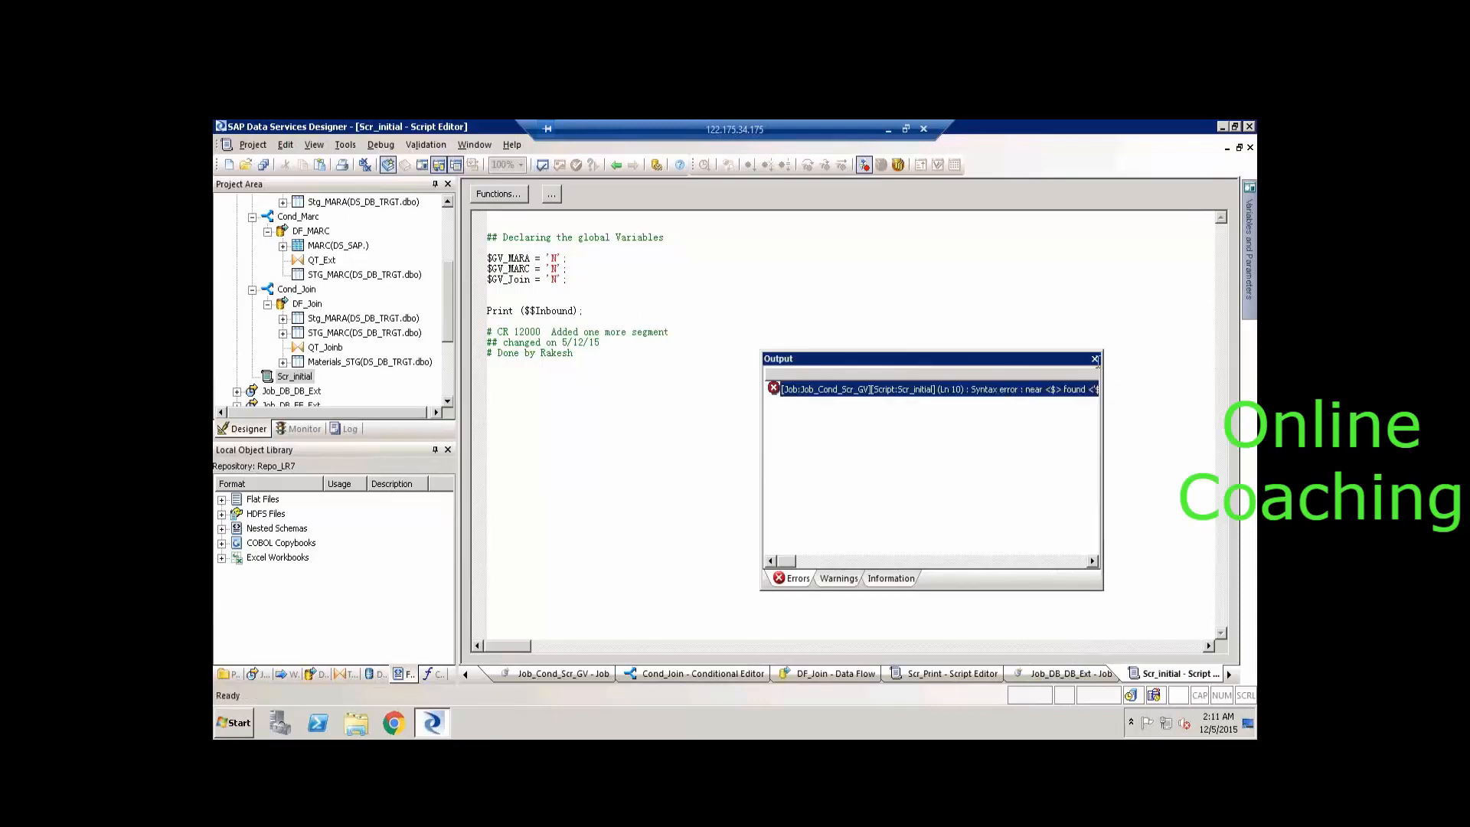
pyautogui.click(1095, 359)
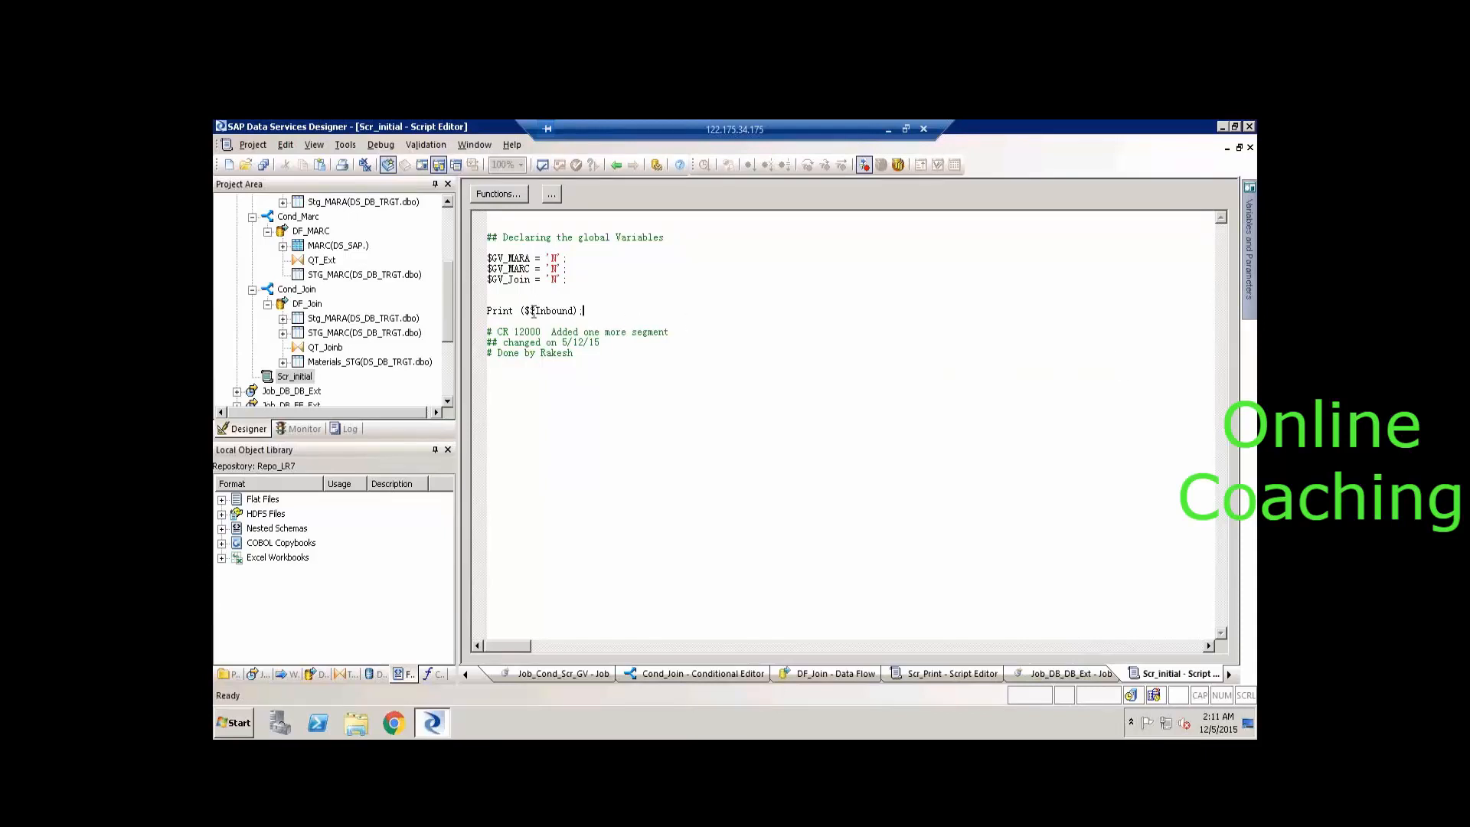
# Enclose $$Inbound in single quotes inside the Print call and validate the script again.
pyautogui.click(527, 310)
pyautogui.write("'")
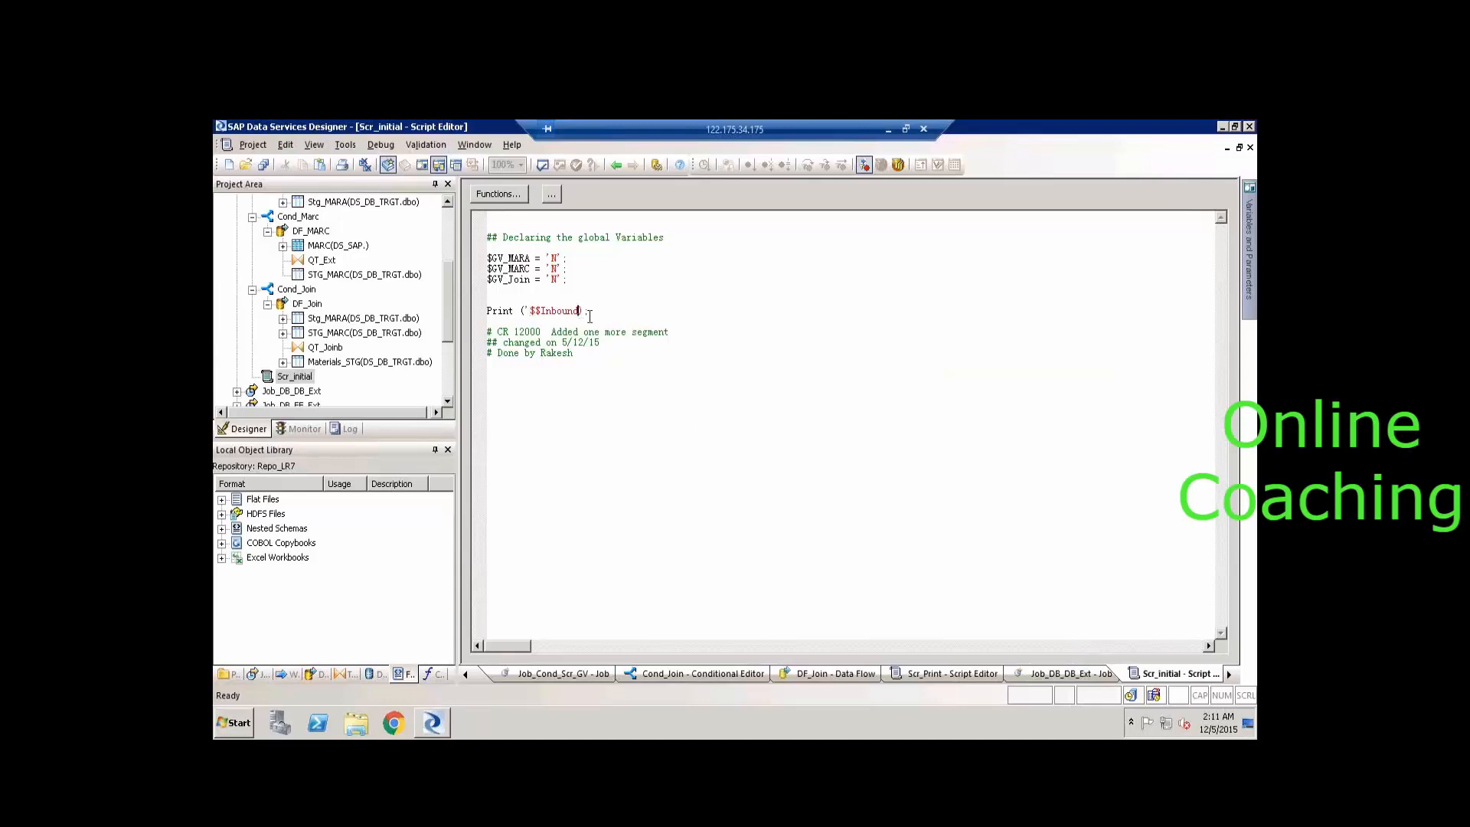
pyautogui.write("'")
pyautogui.click(543, 165)
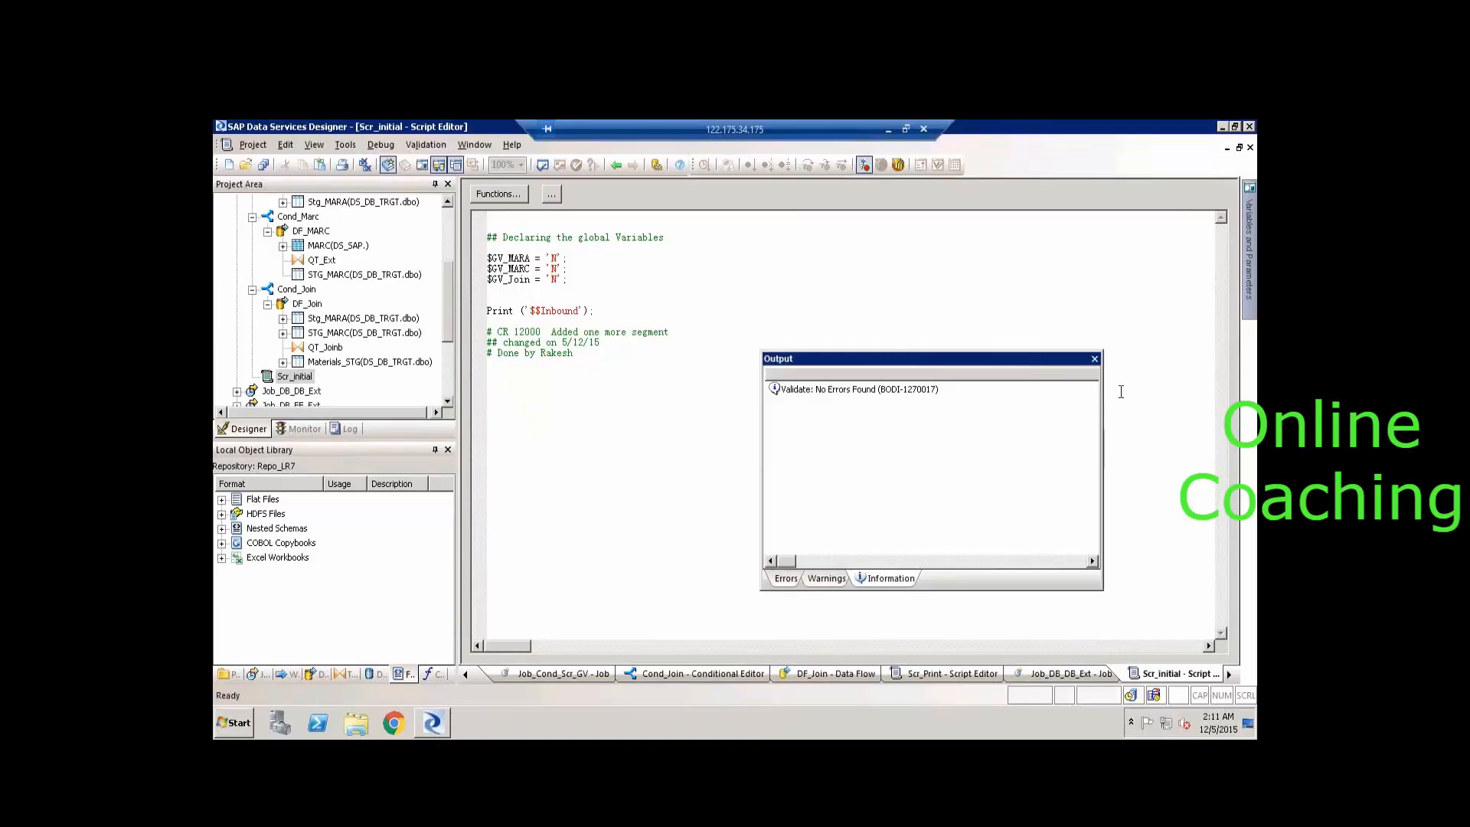
pyautogui.click(1095, 359)
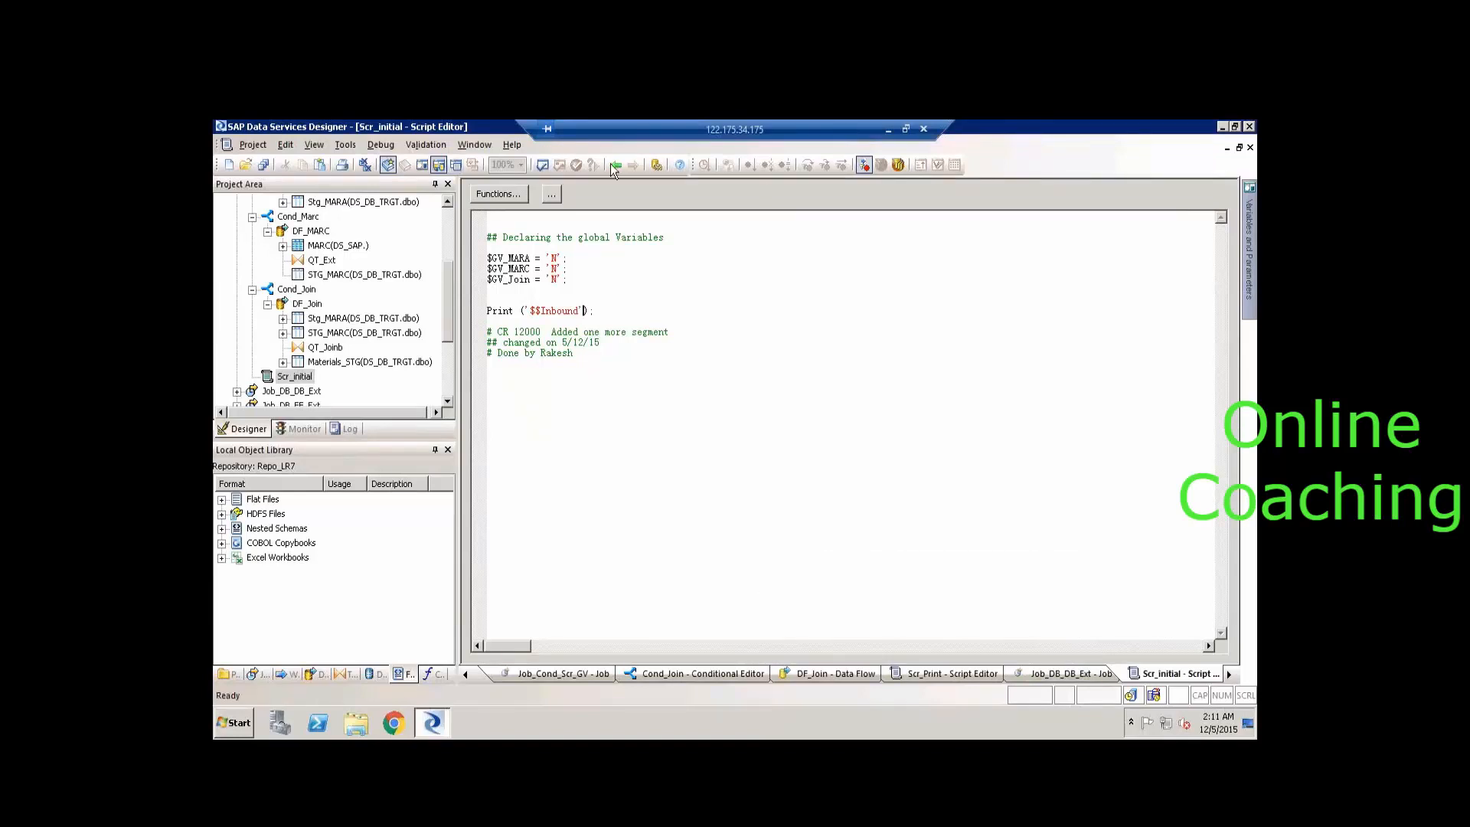
# Execute Job_Cond_Scr_GV with the default execution properties and select the PRINTFN entry in its job log.
pyautogui.click(448, 215)
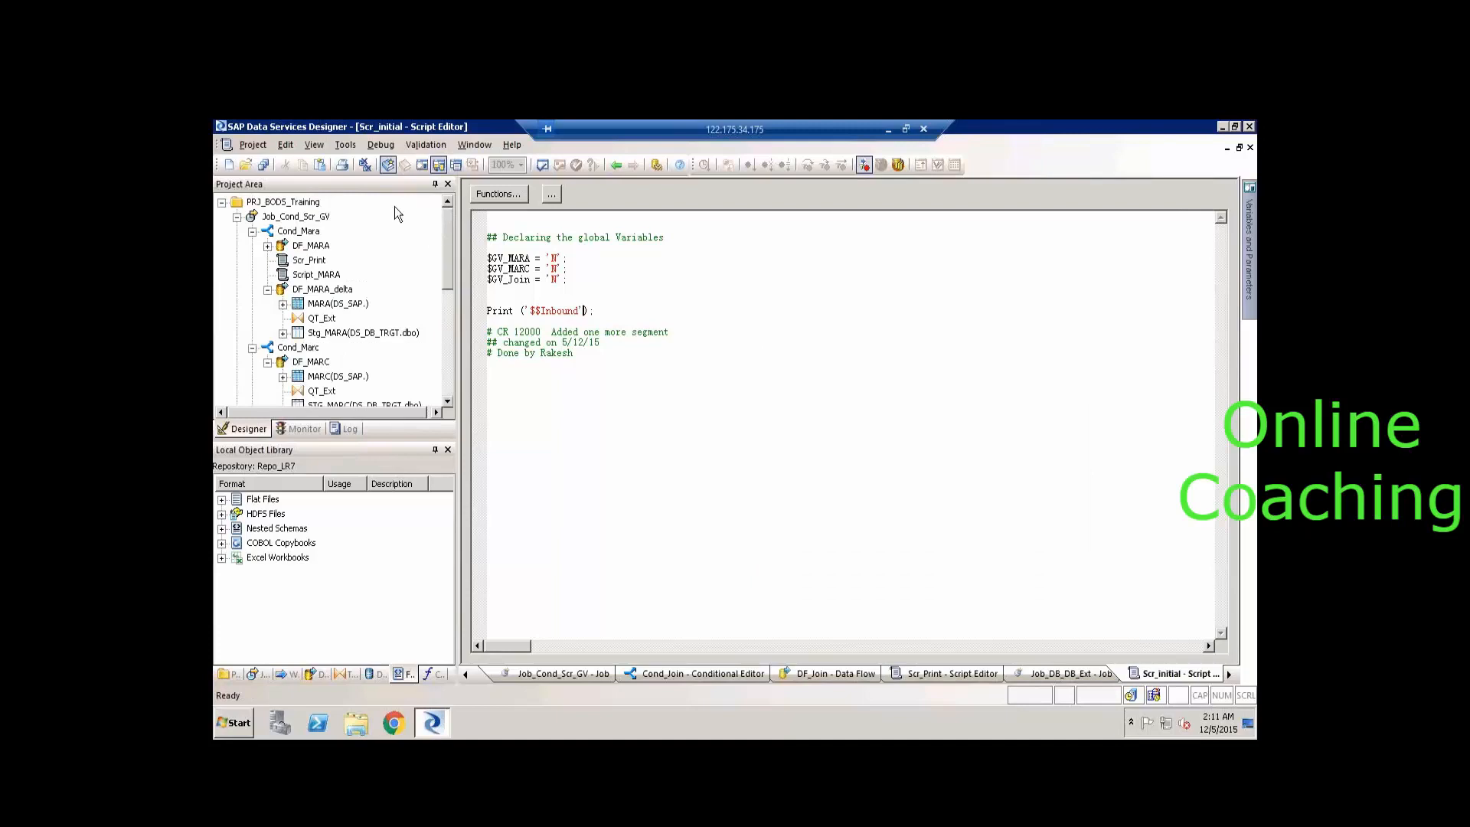
pyautogui.click(279, 217)
pyautogui.rightClick(278, 220)
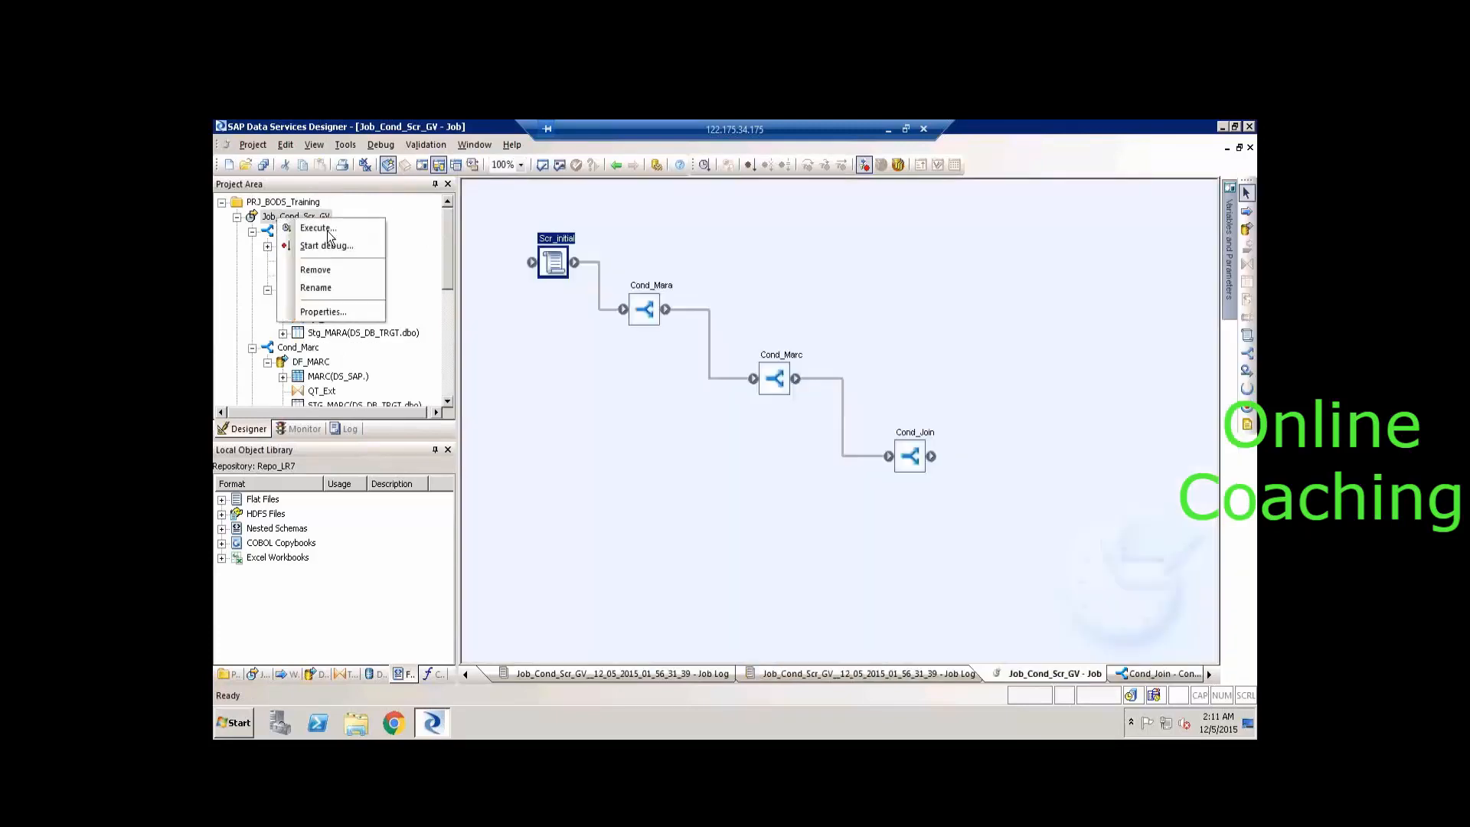
pyautogui.click(328, 230)
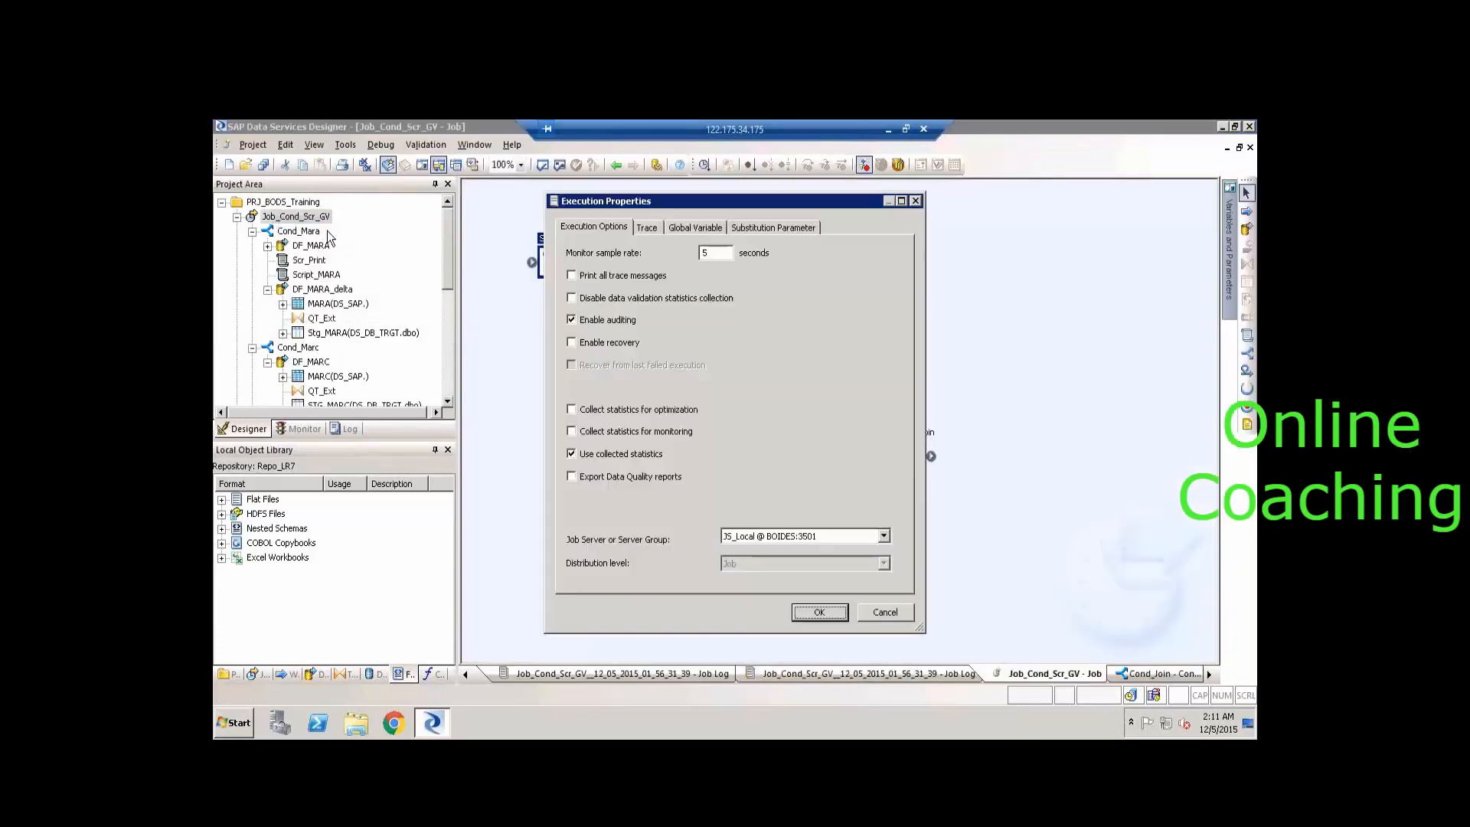
pyautogui.press('Return')
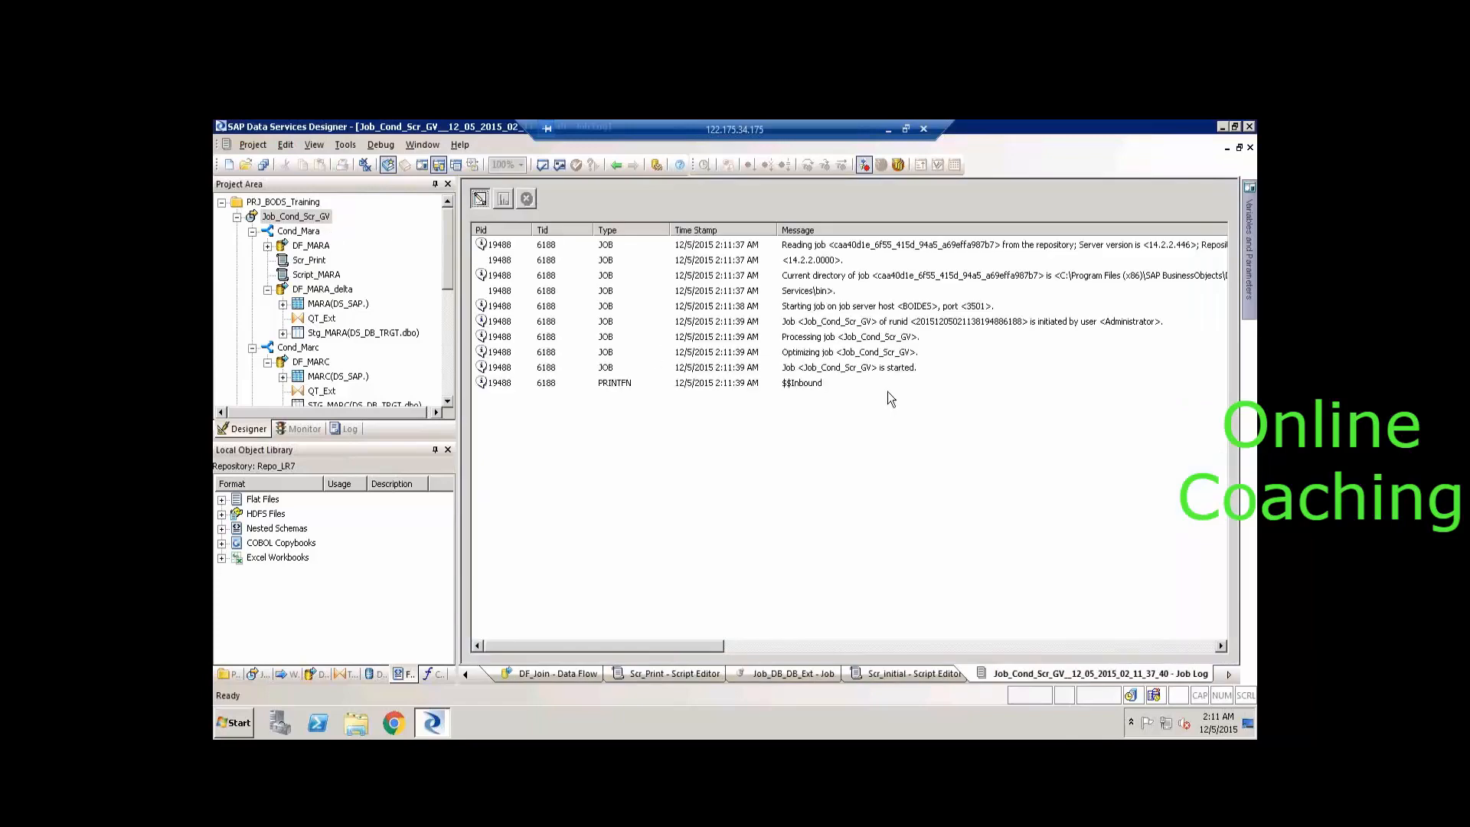
pyautogui.click(809, 384)
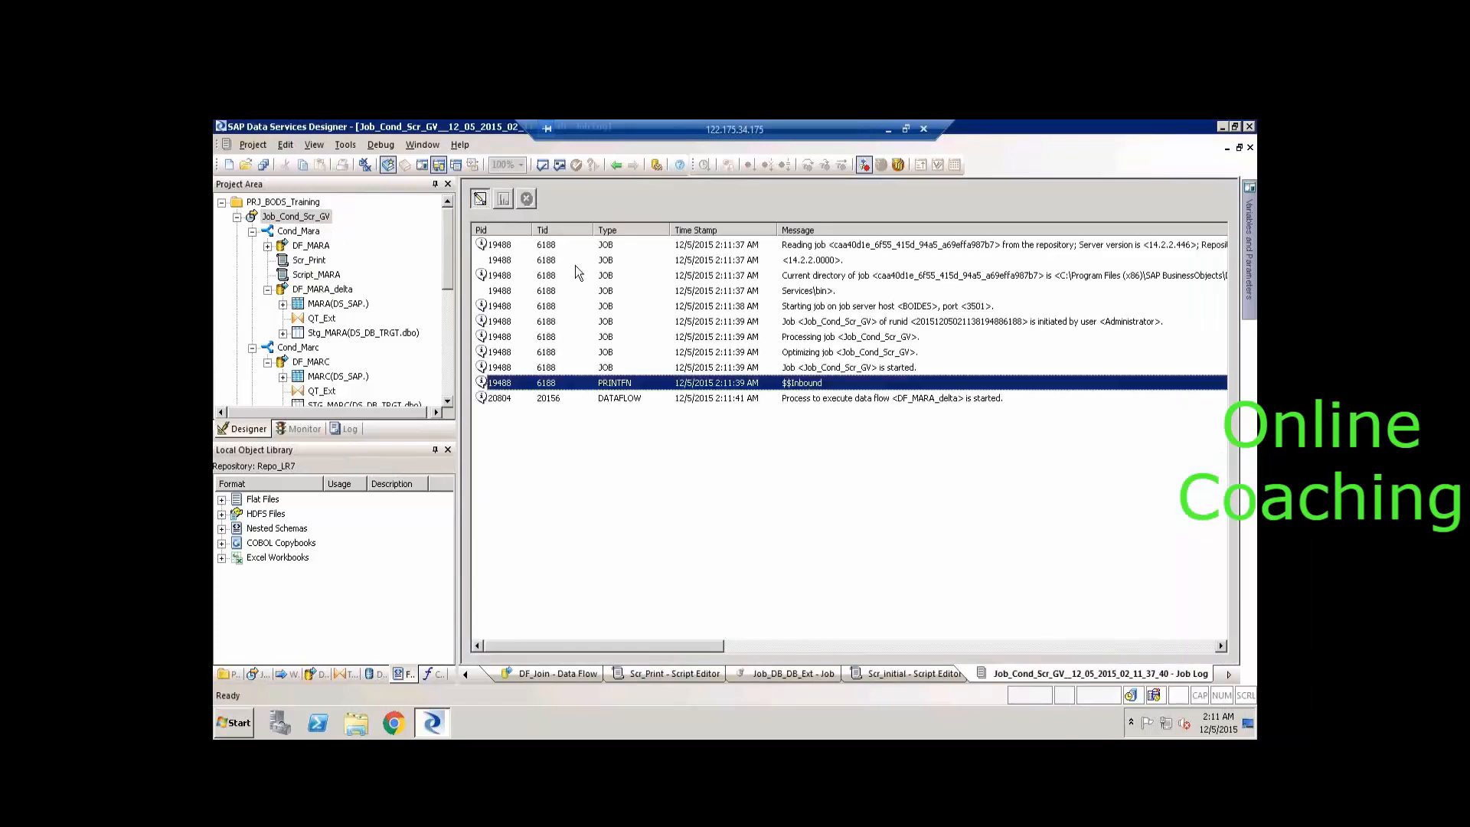
# Inspect the Then and Else branches of the Cond_Mara conditional, and return to the Job_Cond_Scr_GV diagram.
pyautogui.doubleClick(297, 234)
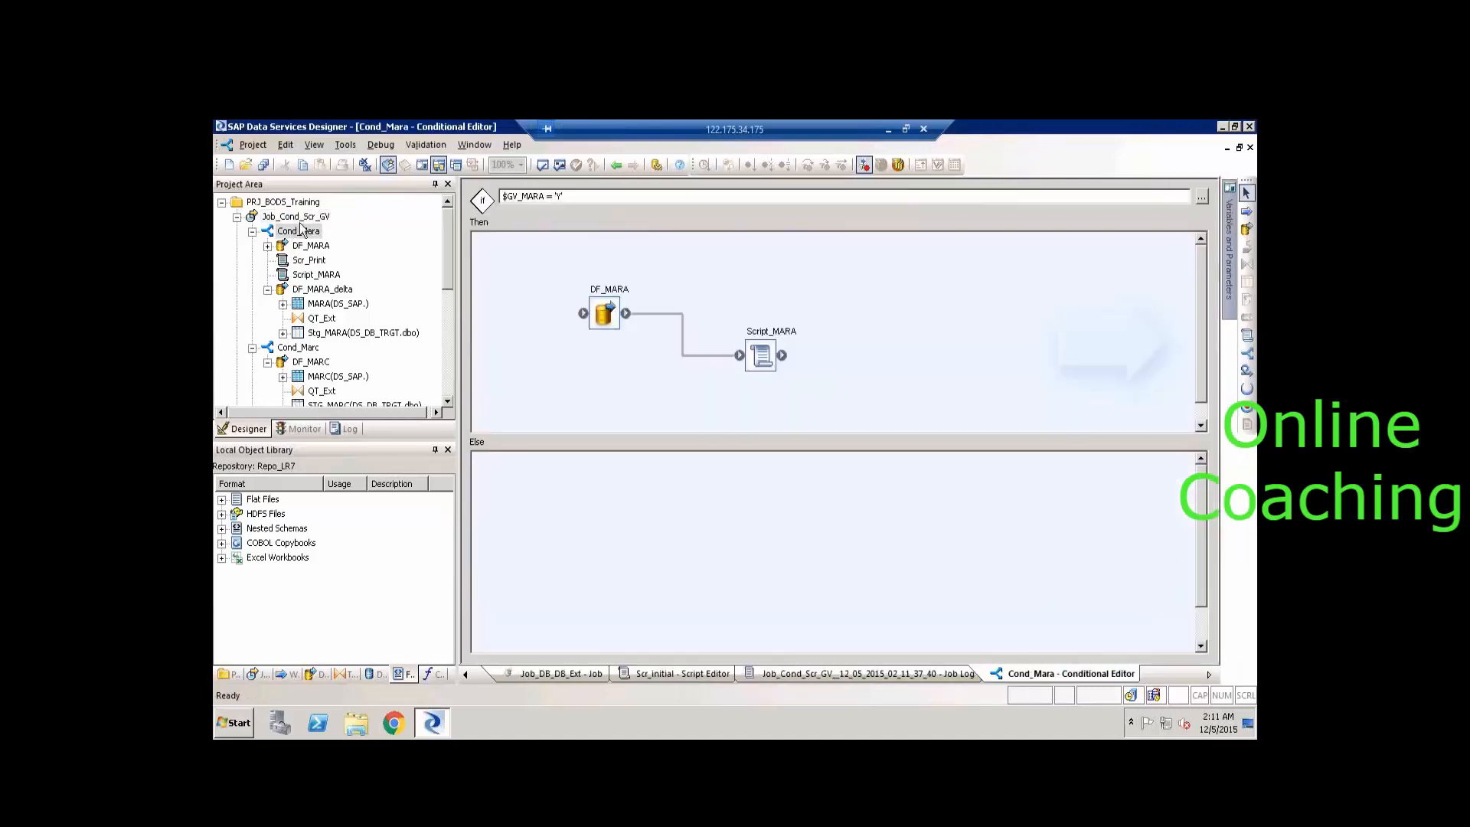
pyautogui.click(297, 232)
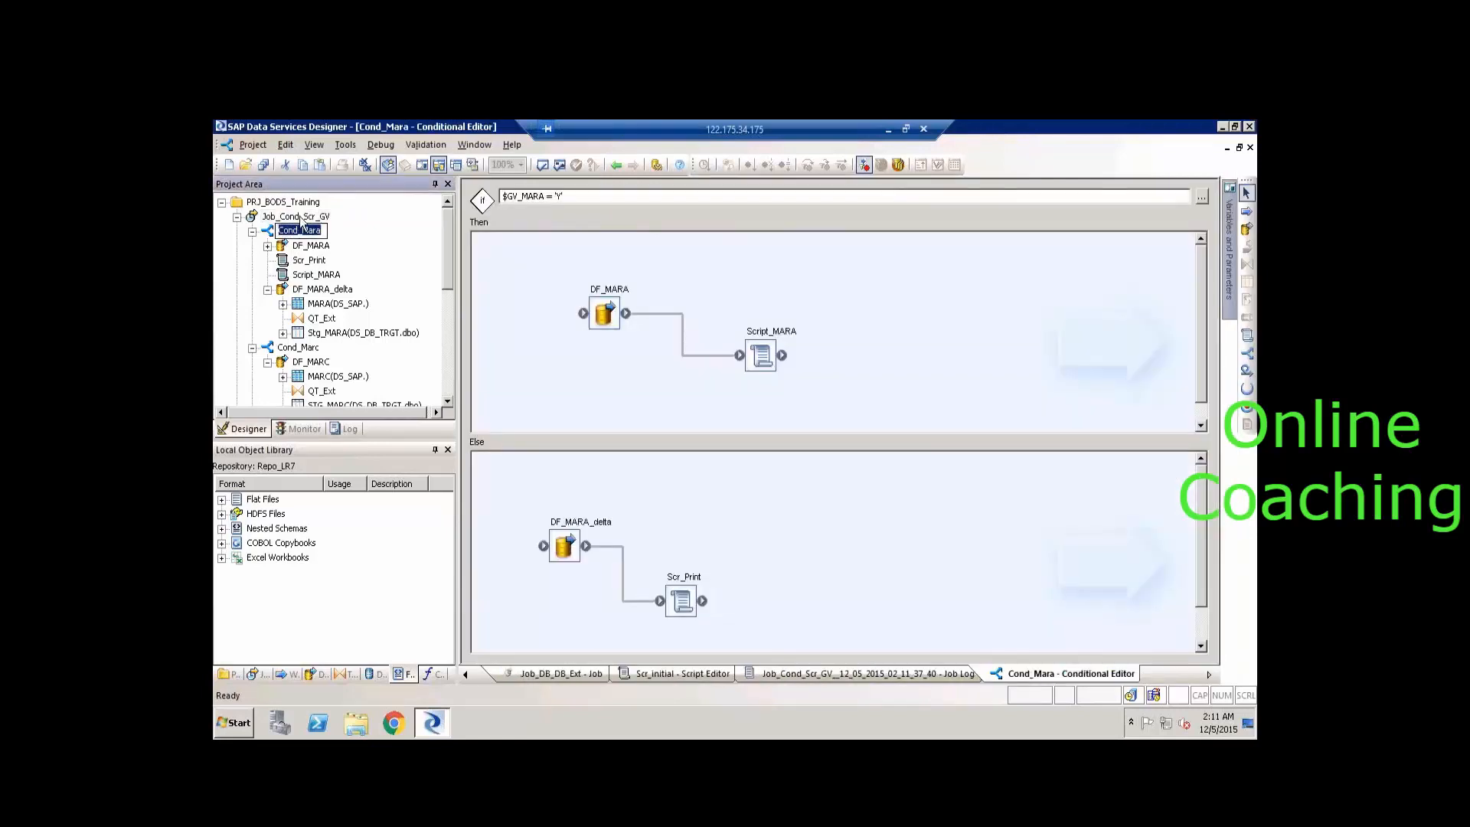
pyautogui.doubleClick(301, 217)
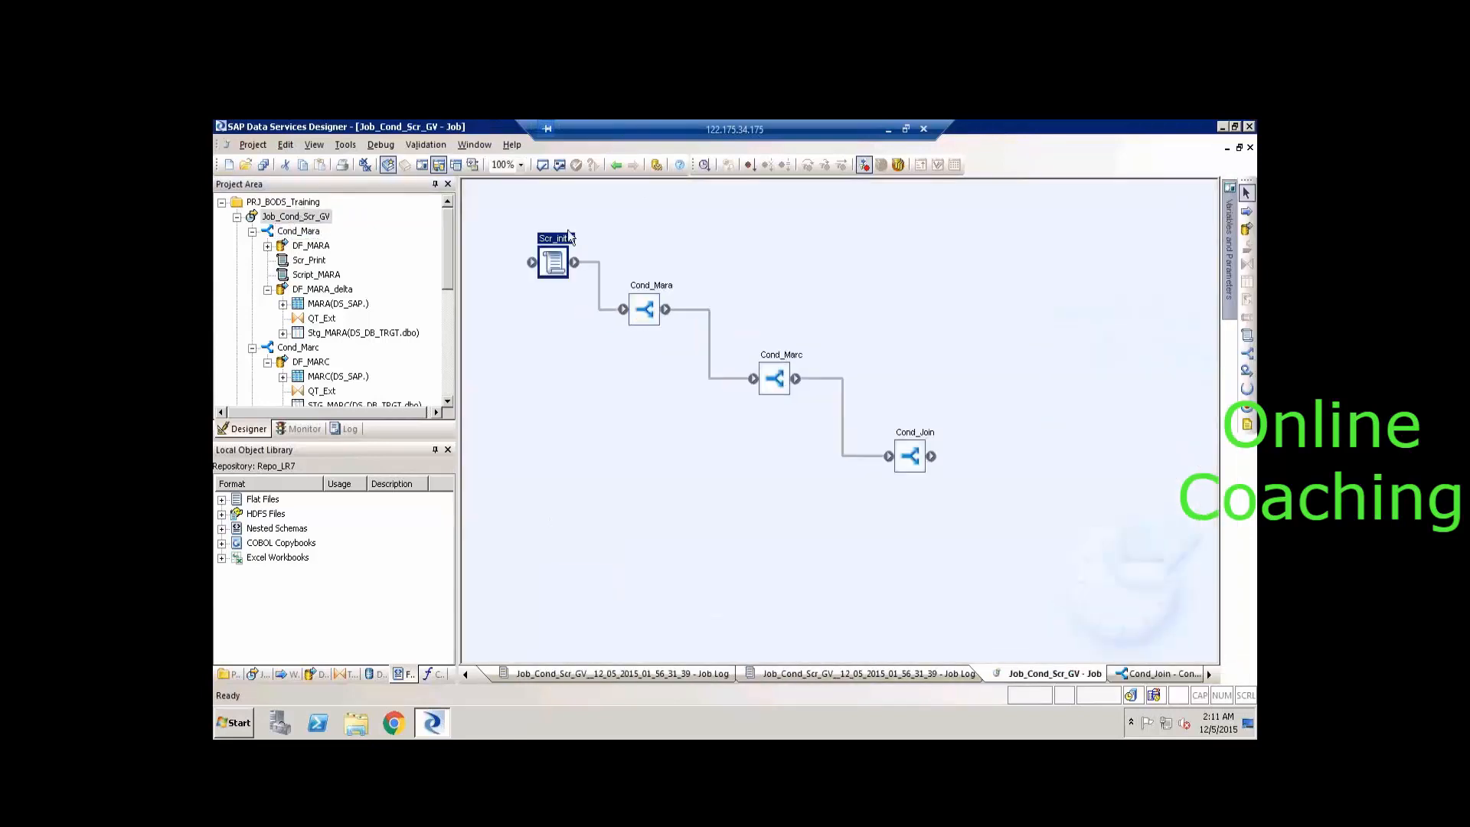
# Reopen Scr_initial, change its print statement to Print ([$$Inbound]); and validate the script.
pyautogui.click(561, 238)
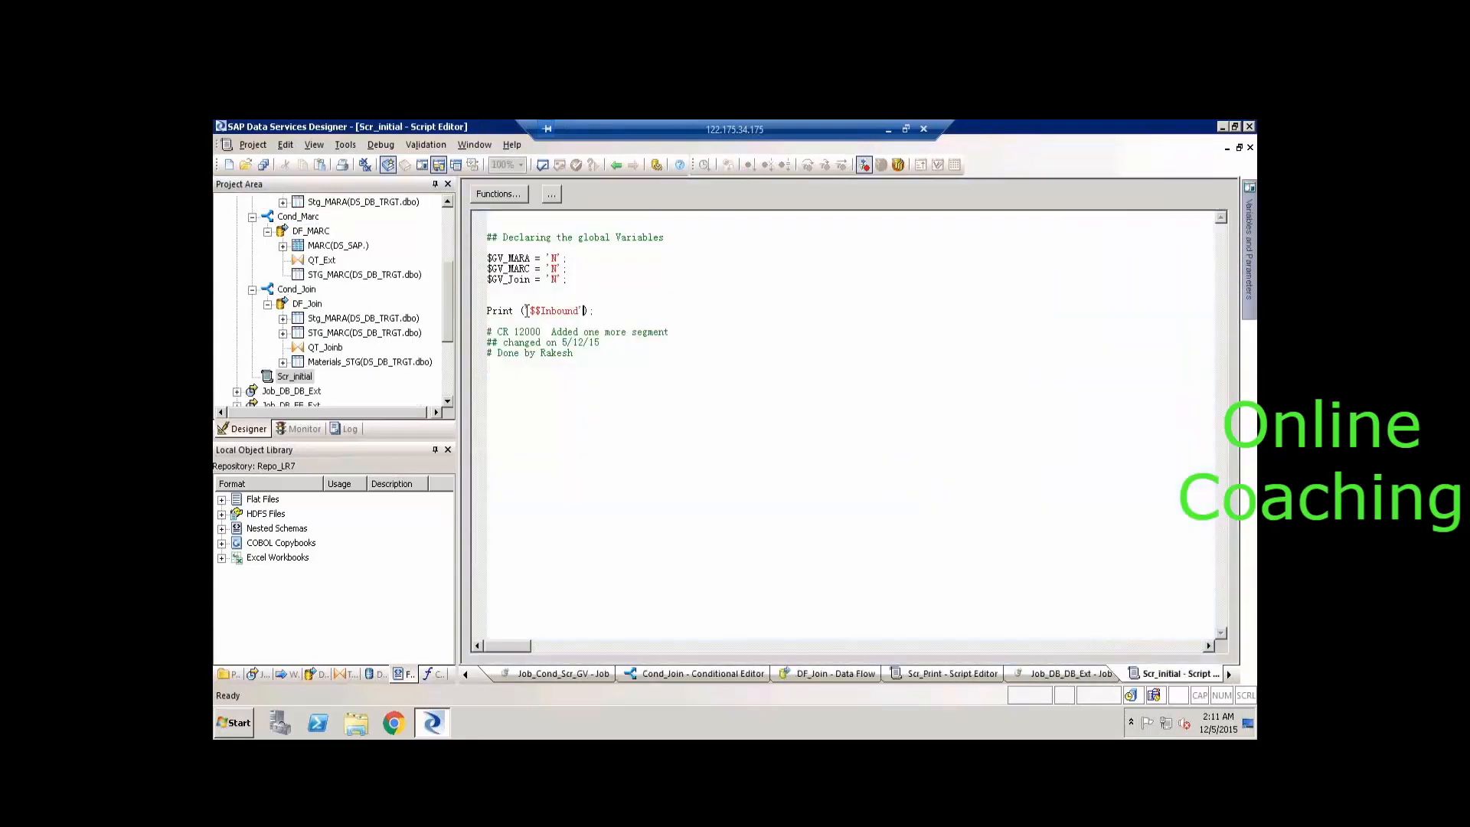
pyautogui.click(527, 311)
pyautogui.press('BackSpace')
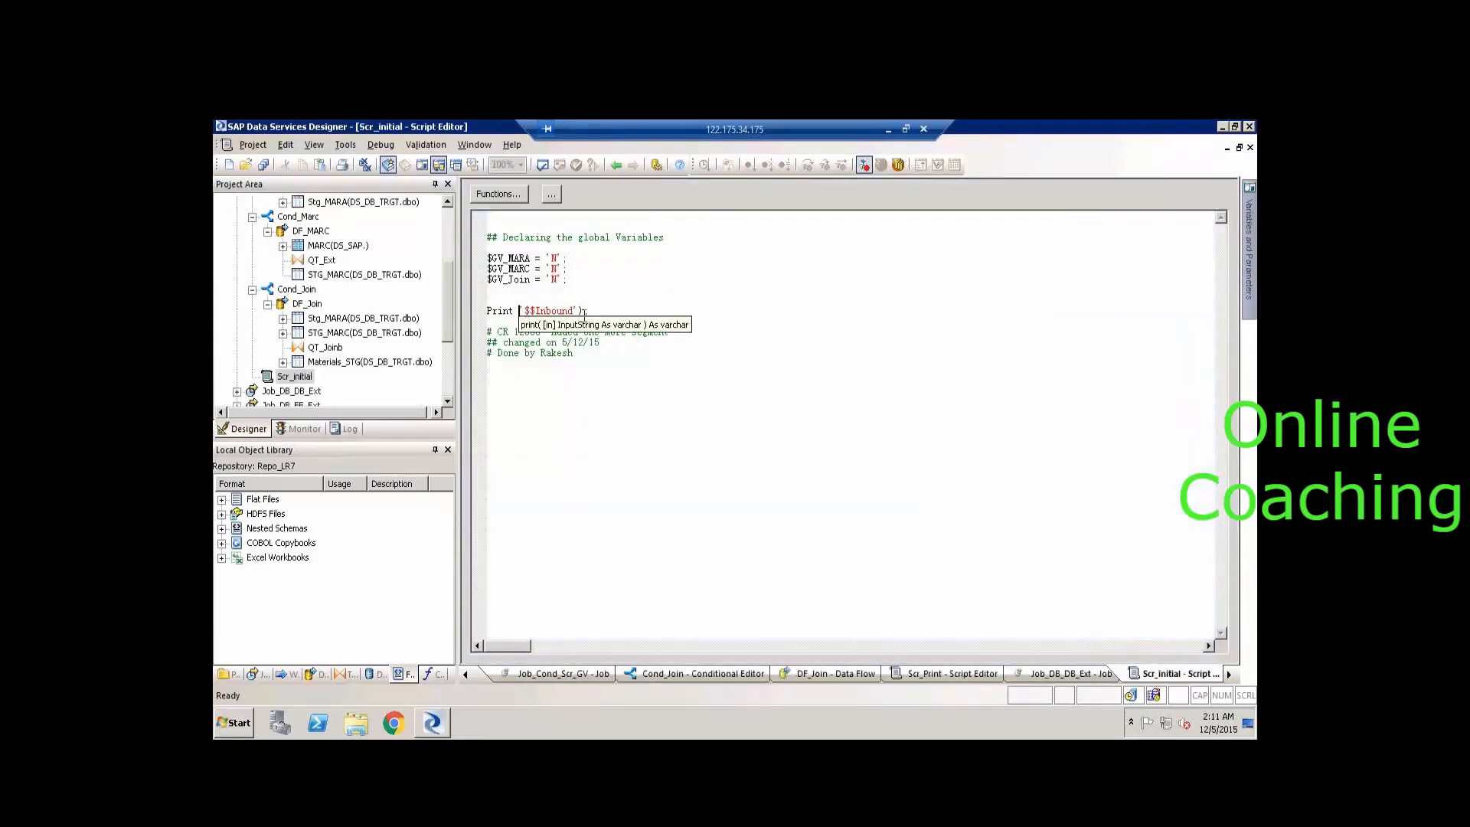
pyautogui.click(587, 310)
pyautogui.press('BackSpace')
pyautogui.press('BackSpace')
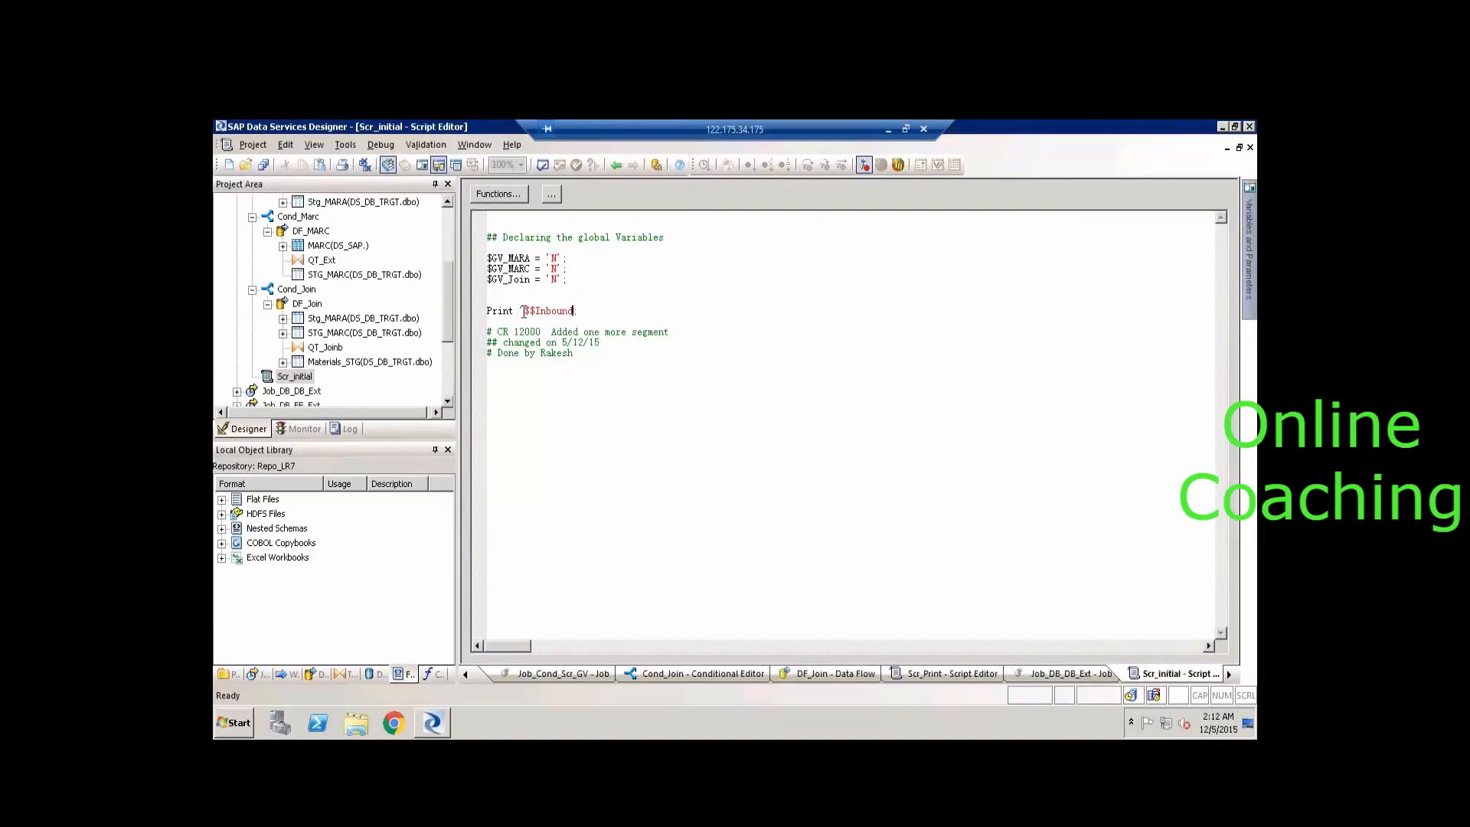
pyautogui.click(524, 312)
pyautogui.press('BackSpace')
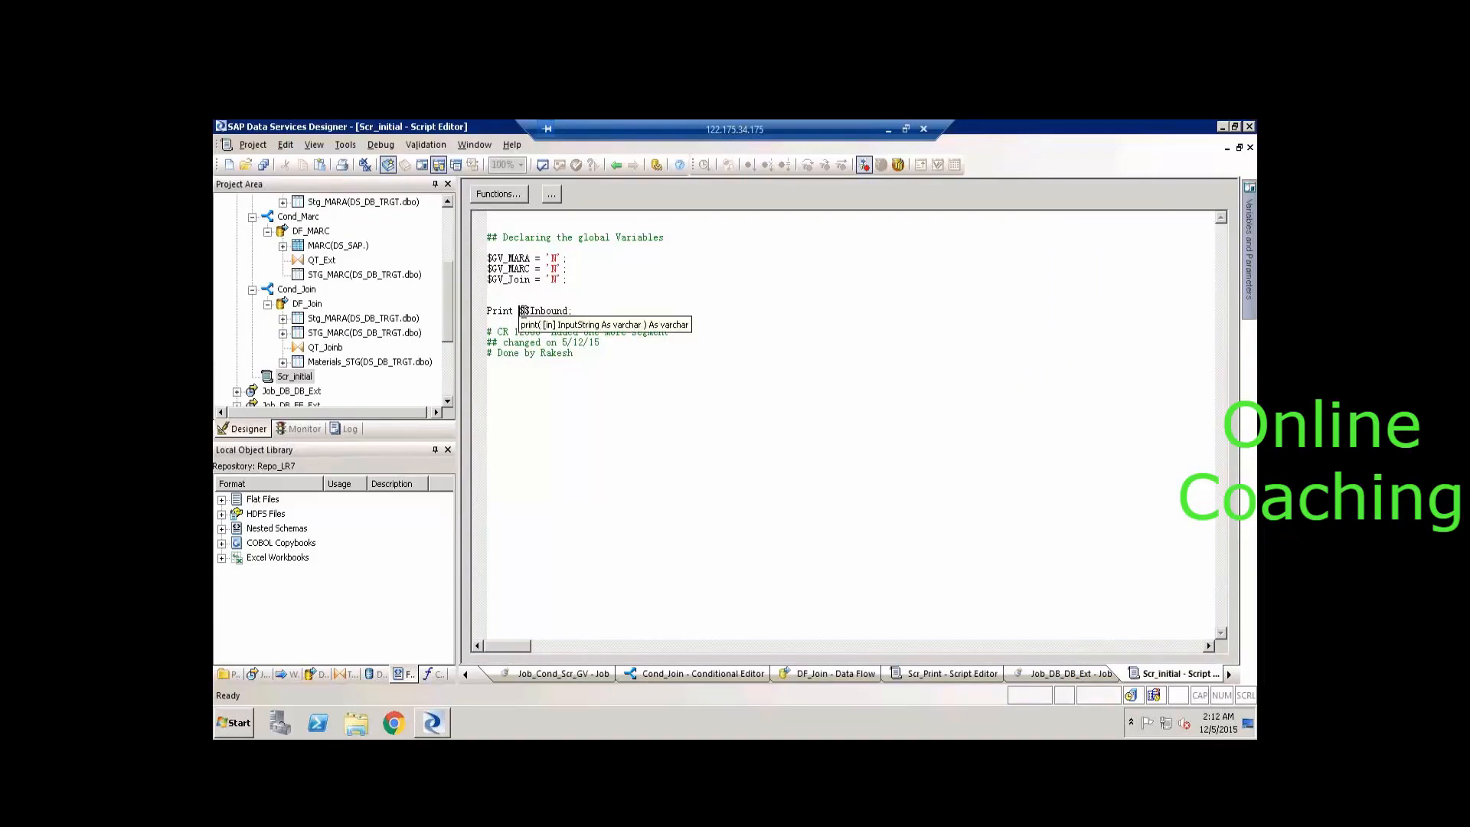
pyautogui.write('(')
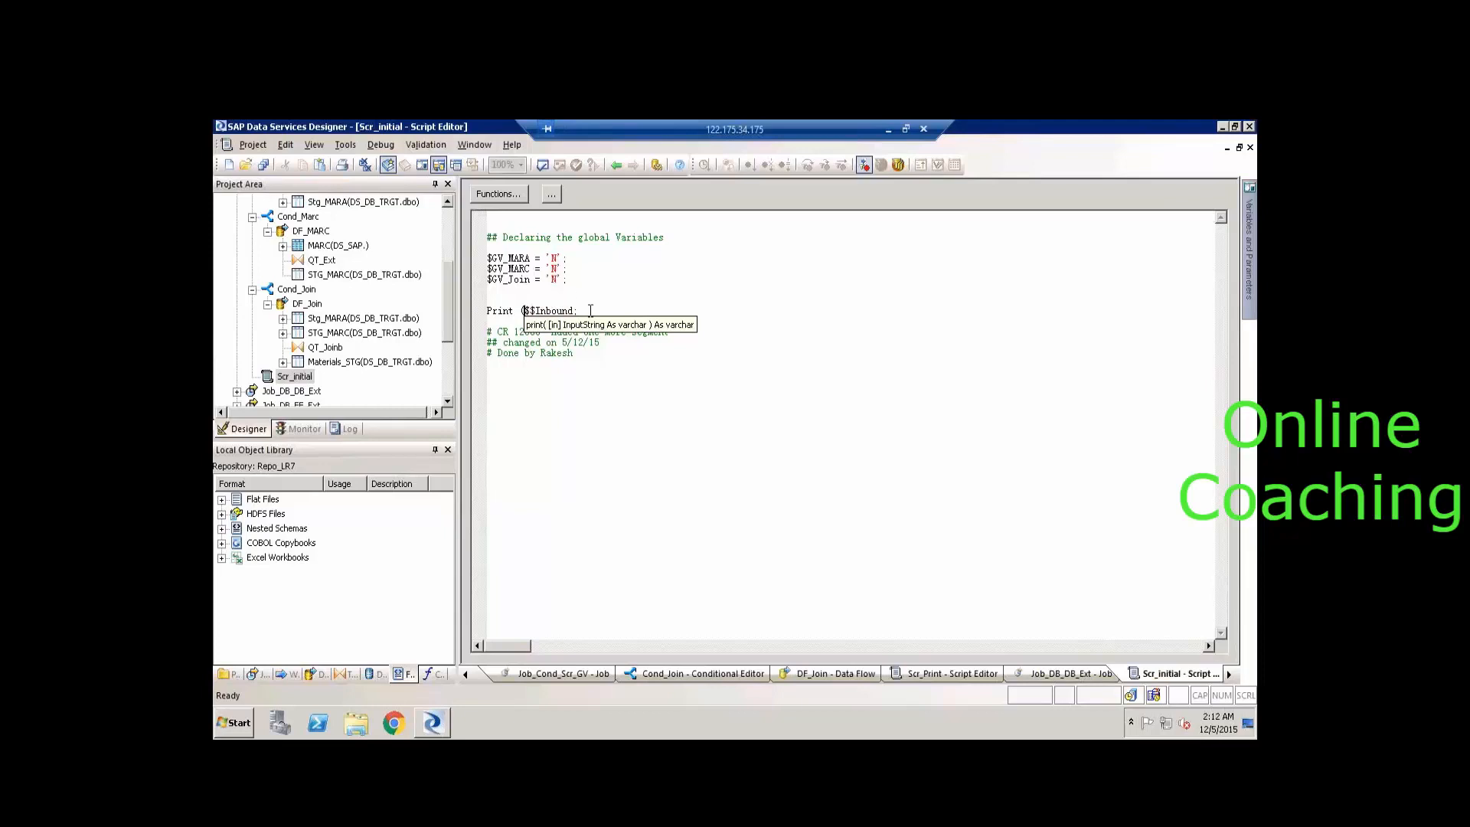
pyautogui.write("'")
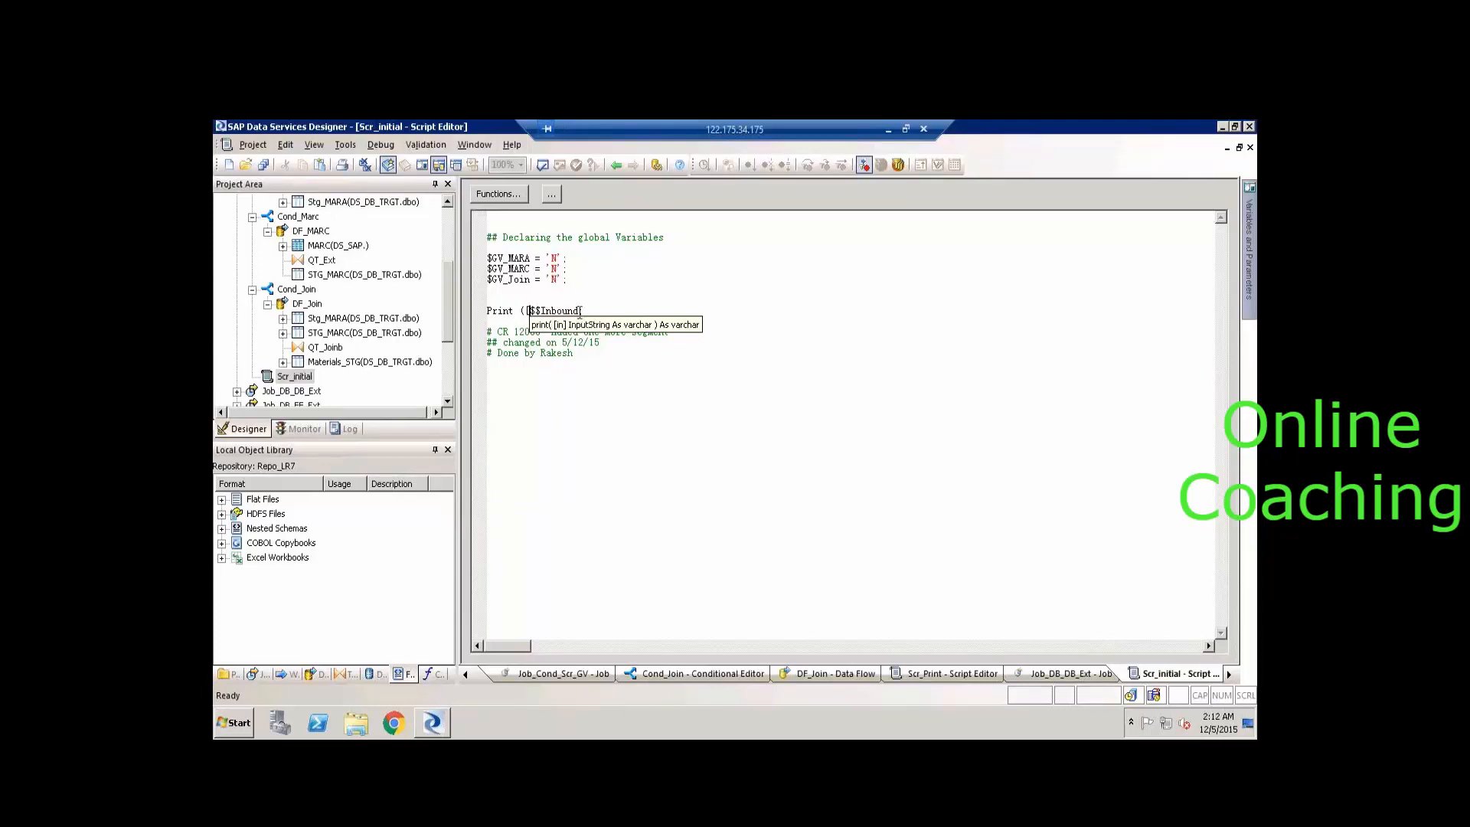
pyautogui.write(']);')
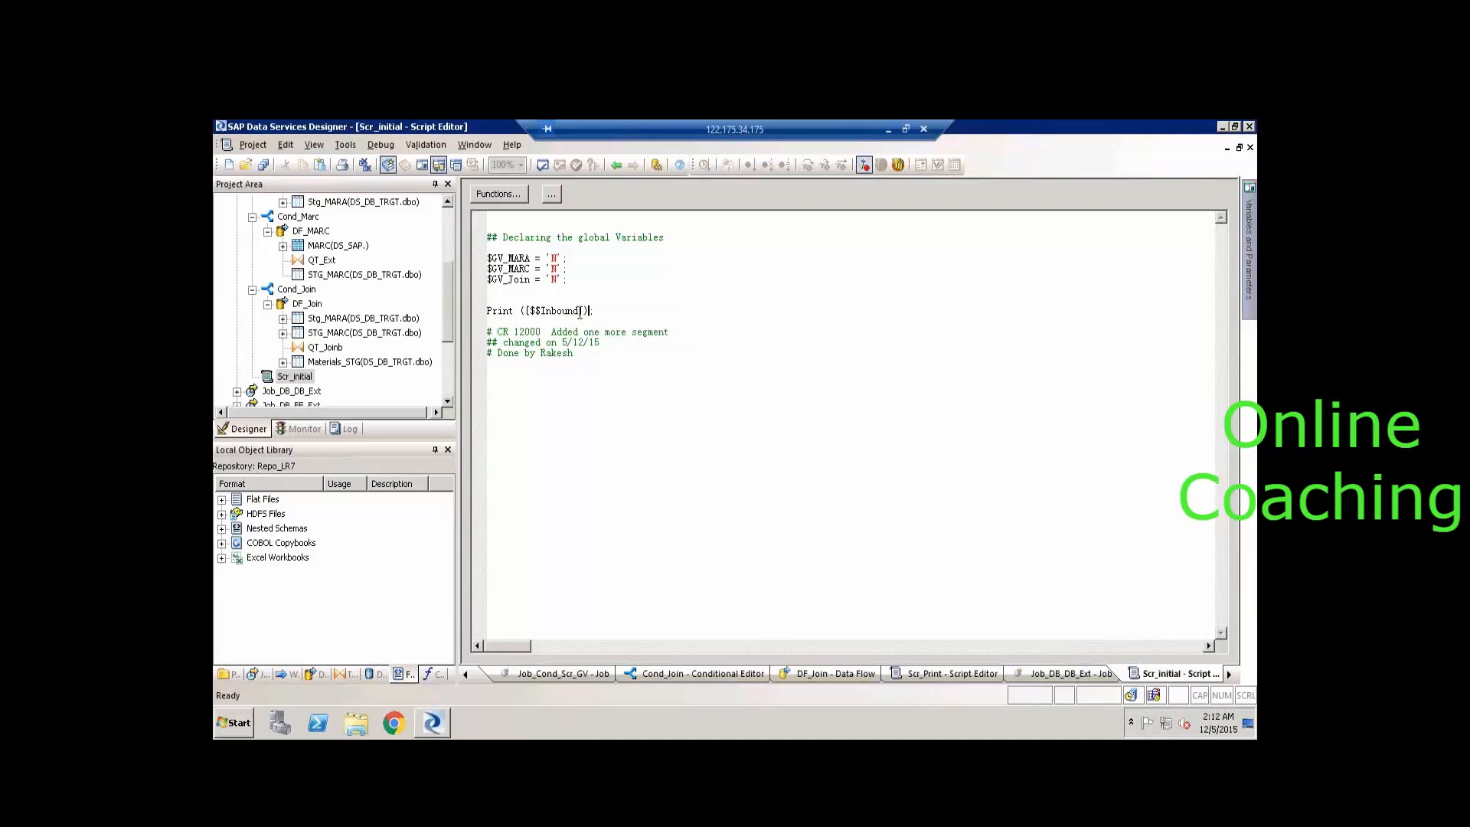
pyautogui.click(542, 165)
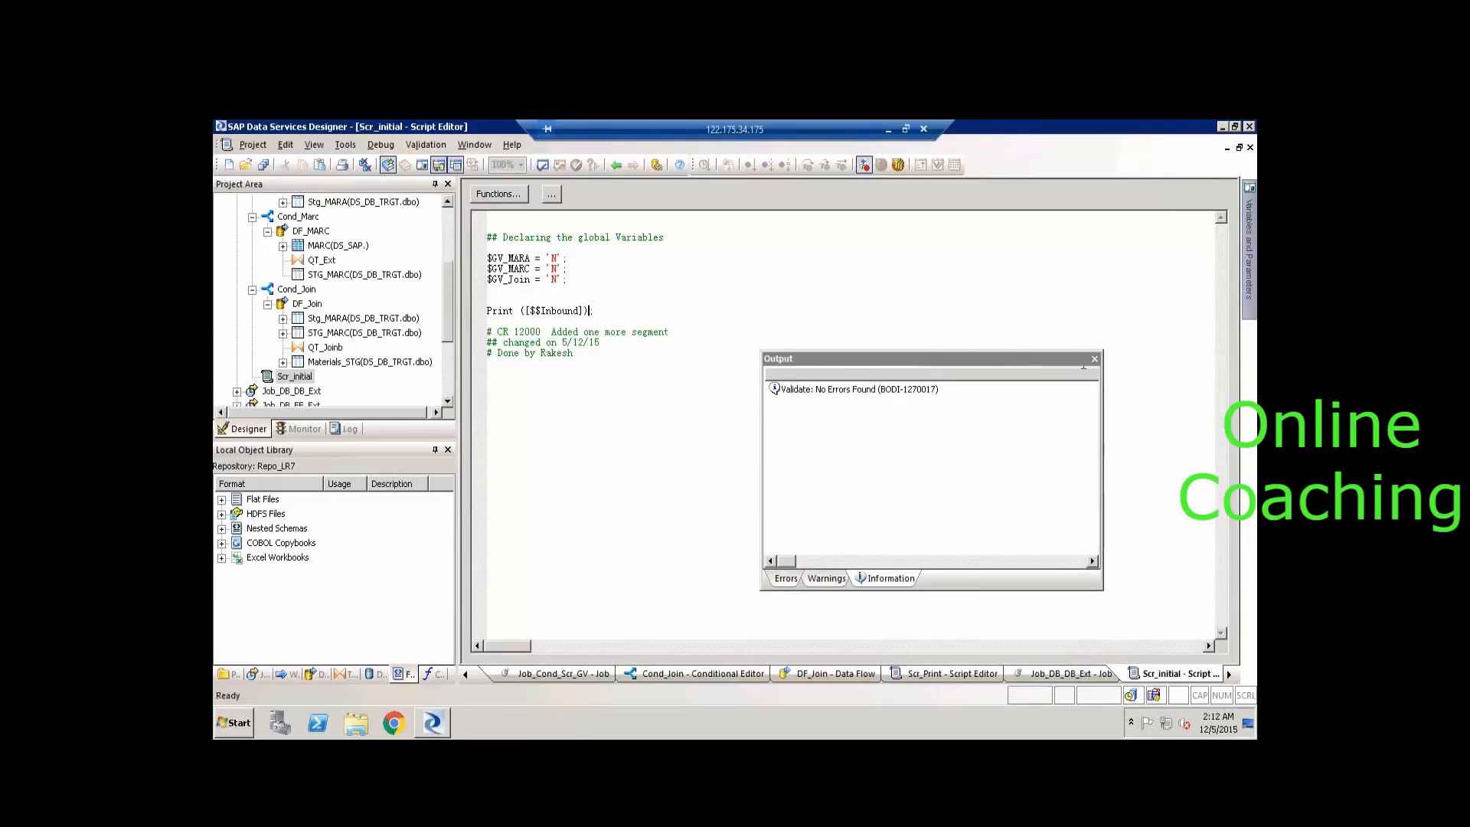
pyautogui.click(1096, 359)
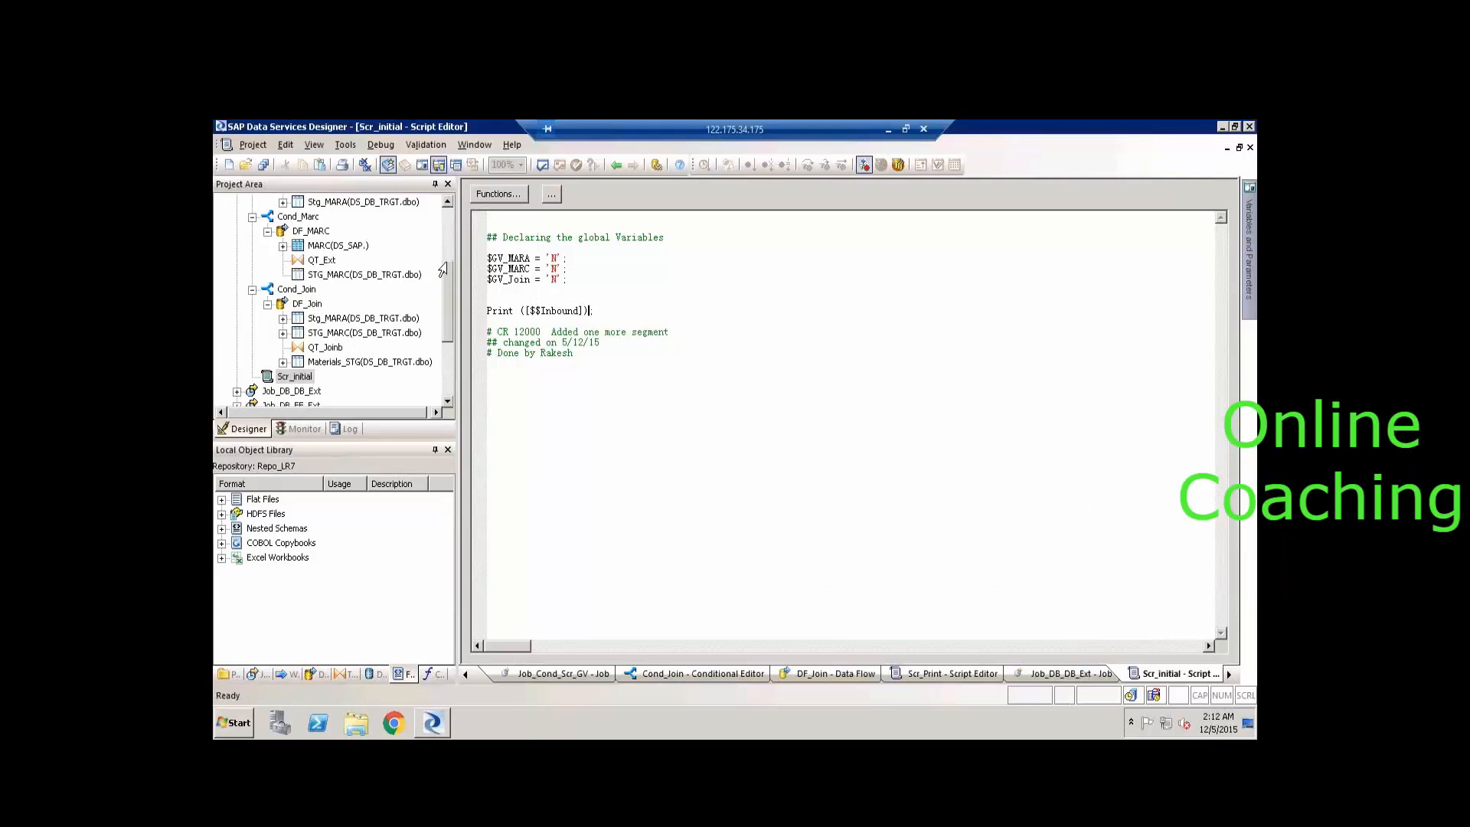
# Execute Job_Cond_Scr_GV with the default execution properties and select the first detailed message line in its error log.
pyautogui.scroll(3, 452, 217)
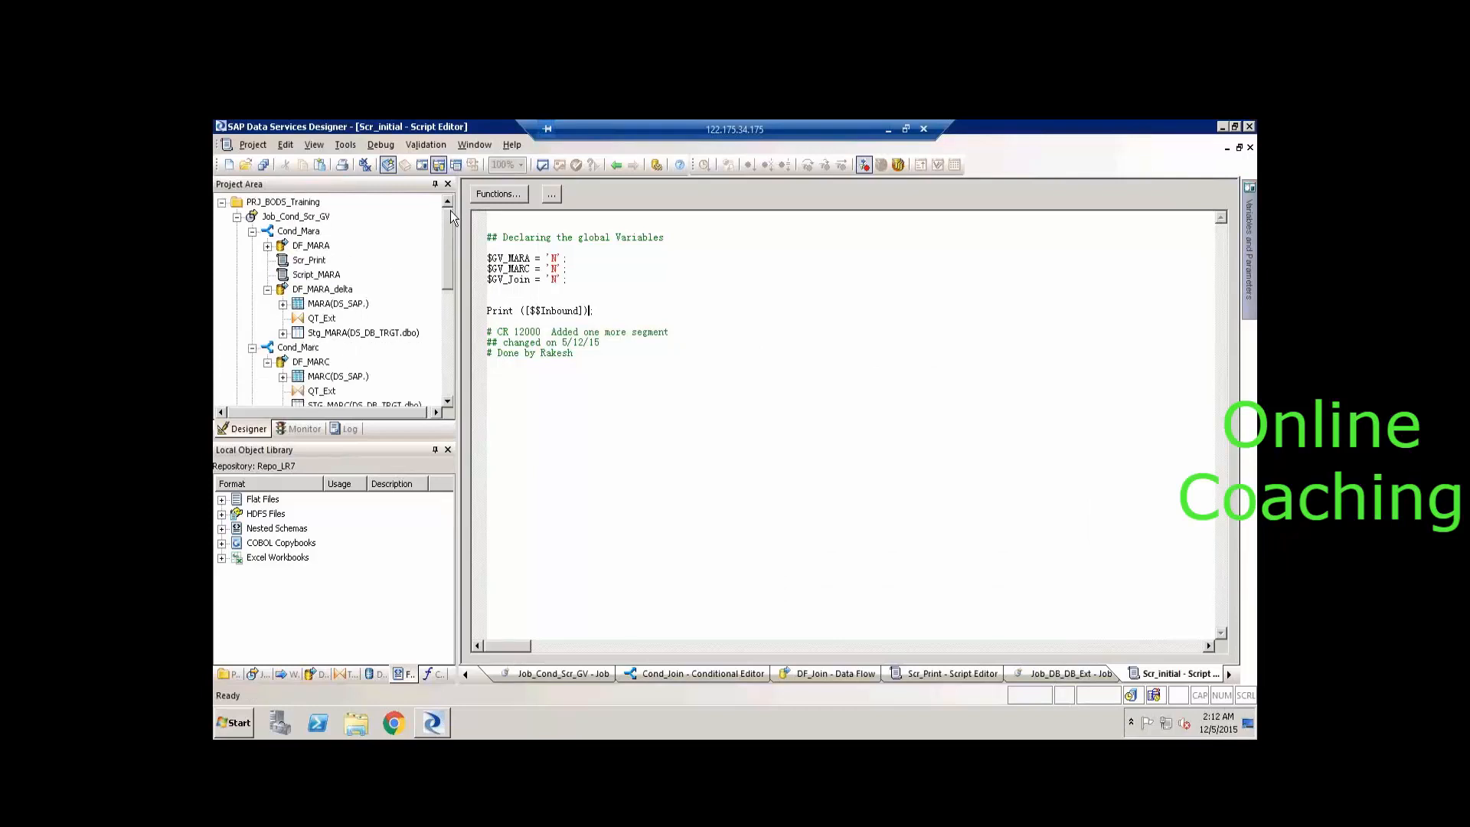
pyautogui.click(305, 217)
pyautogui.rightClick(307, 218)
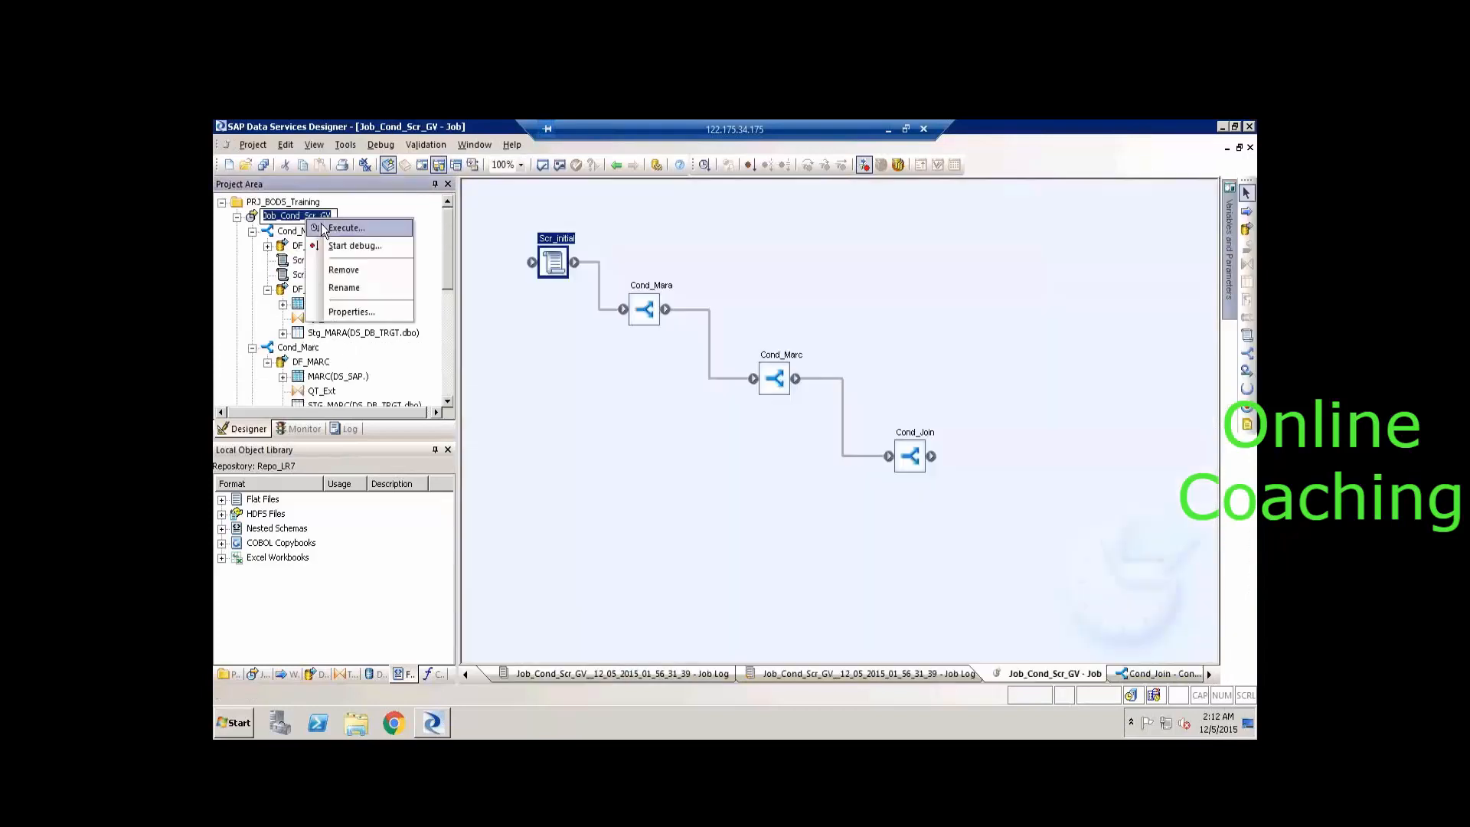
pyautogui.click(345, 228)
pyautogui.press('Return')
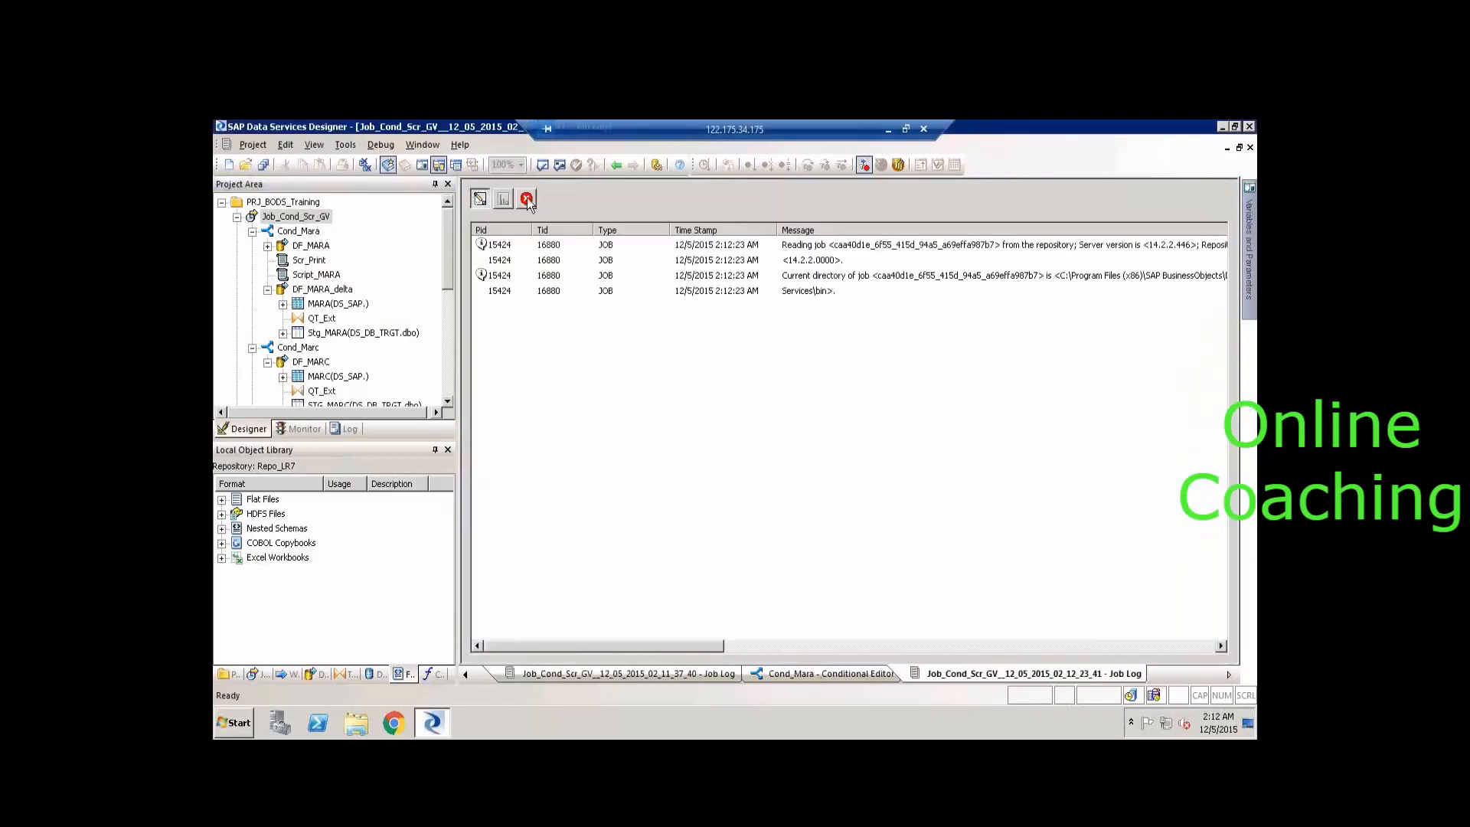
pyautogui.click(527, 200)
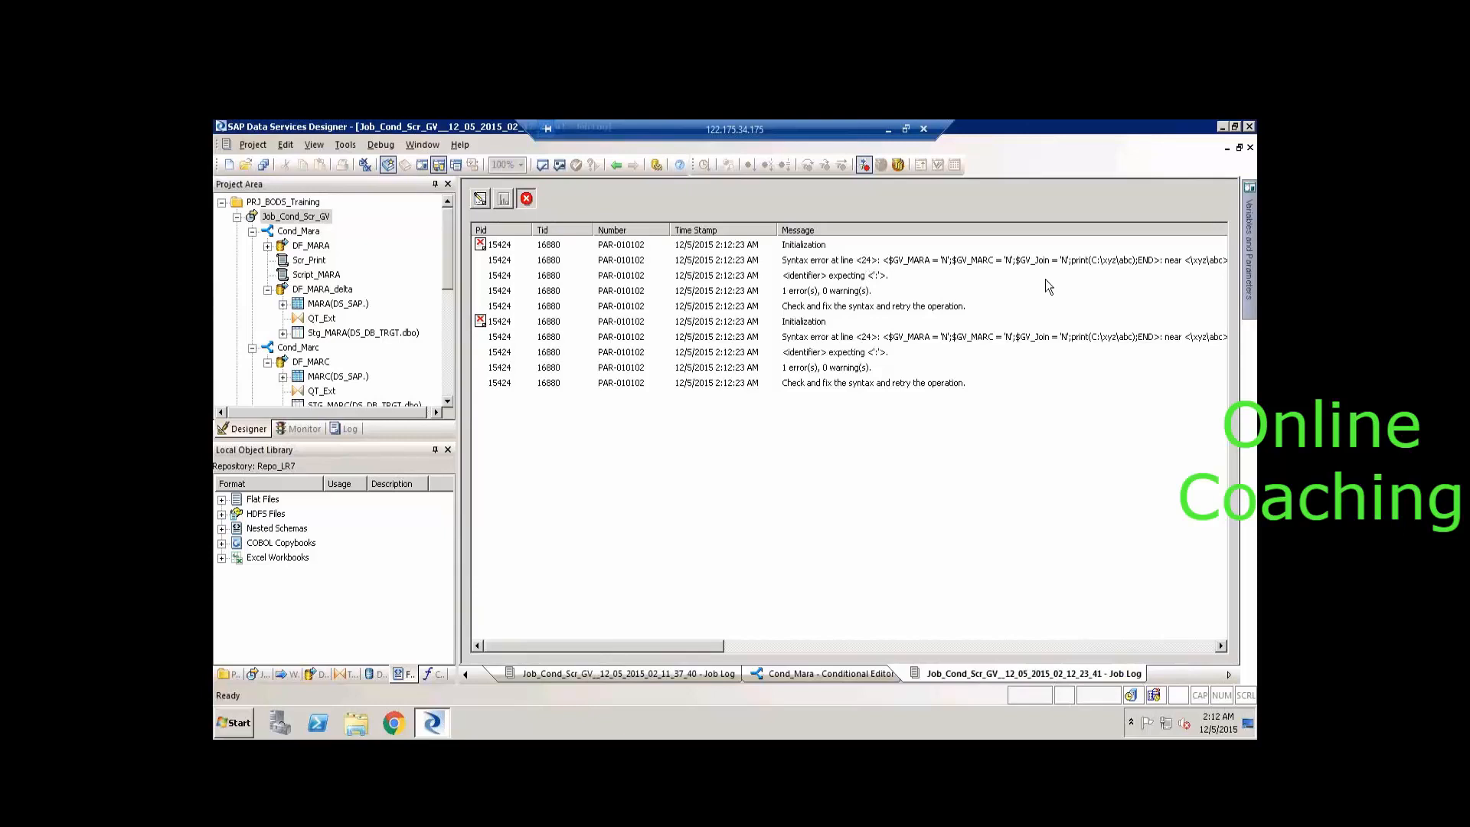
pyautogui.click(1106, 262)
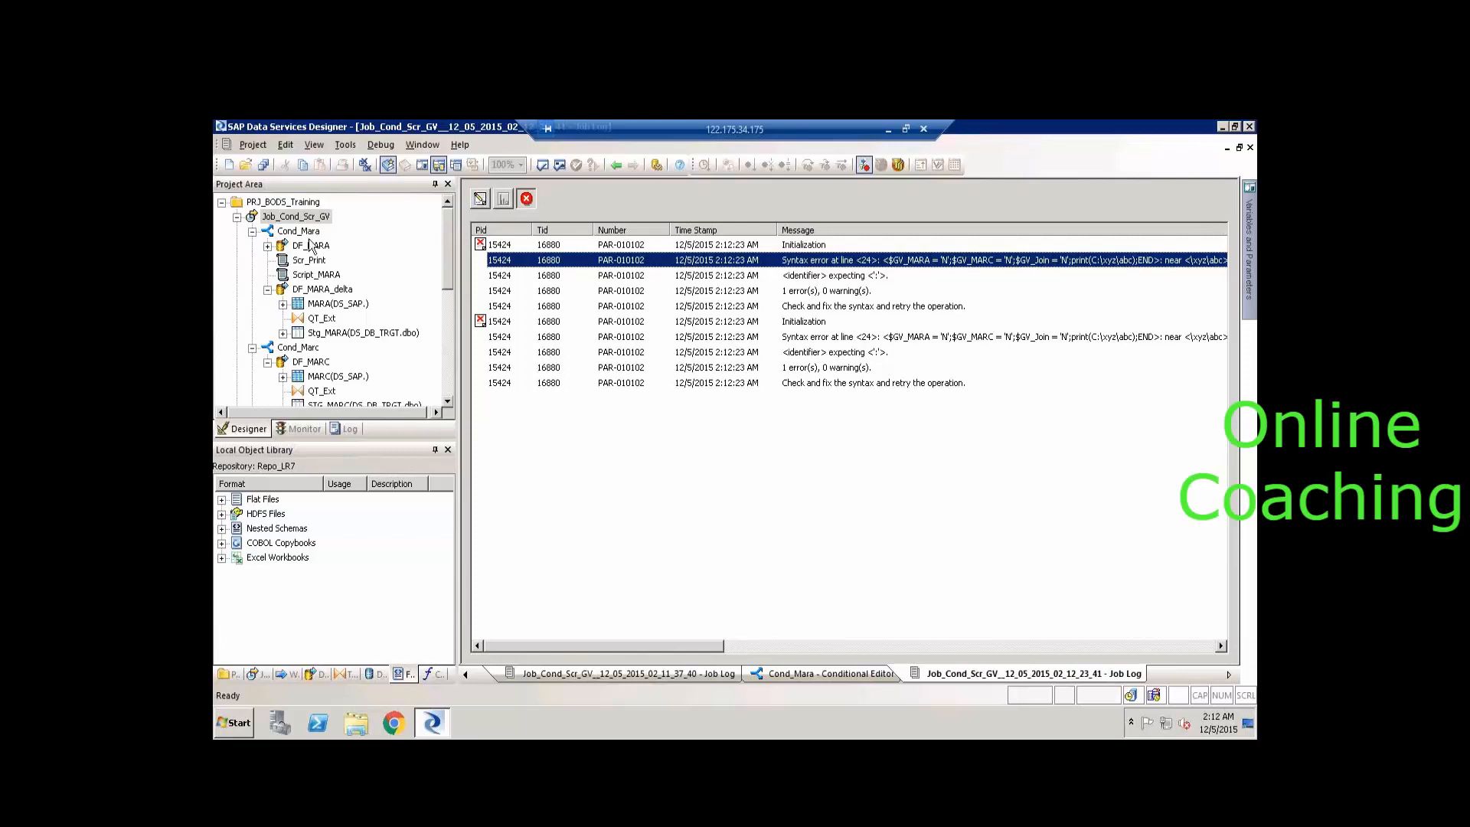
# Check the Scr_Print script, return to the Job_Cond_Scr_GV diagram, and delete the Print ([$$Inbound]); statement from Scr_initial.
pyautogui.doubleClick(311, 261)
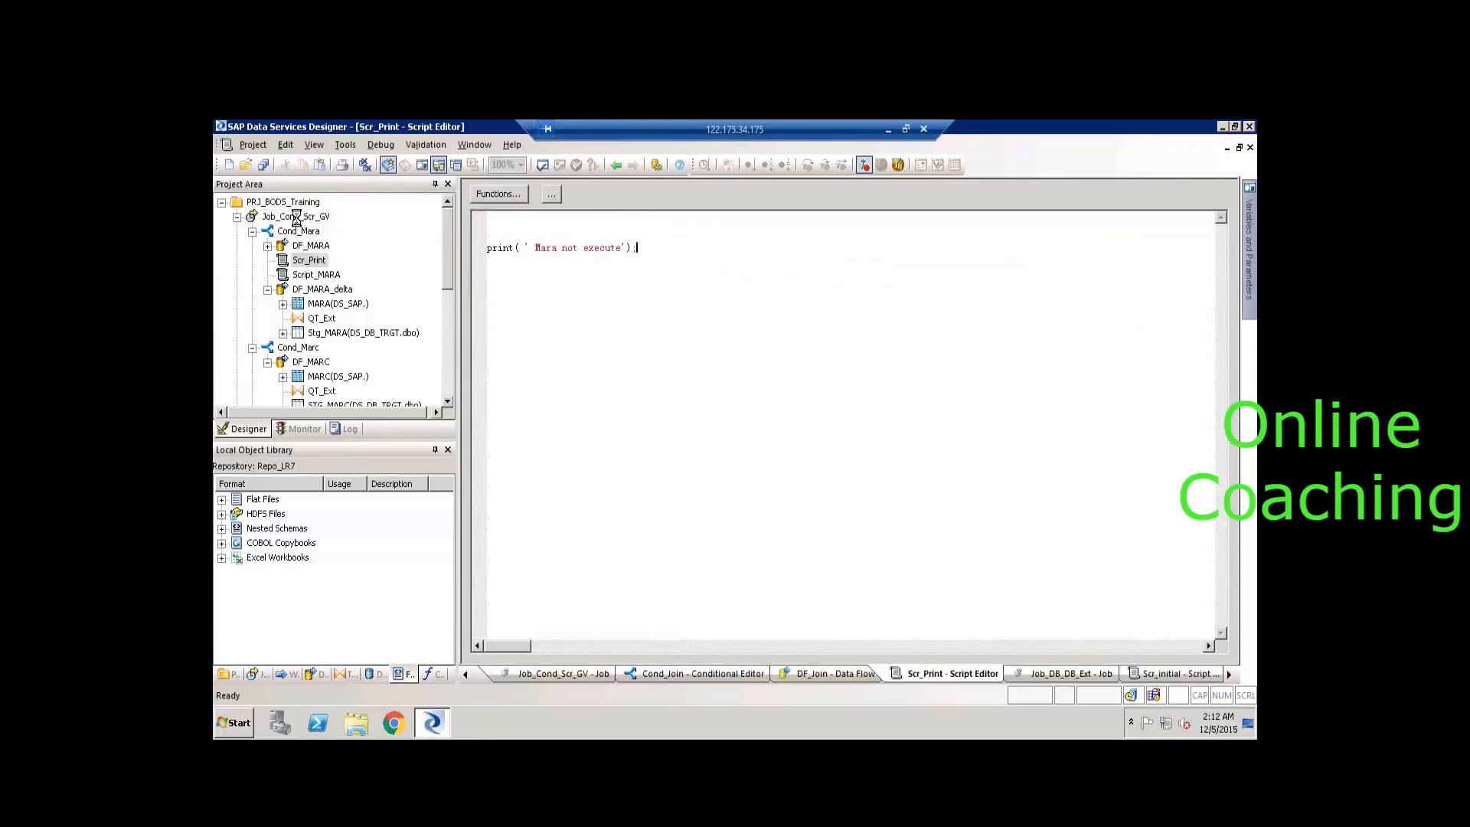
pyautogui.doubleClick(297, 217)
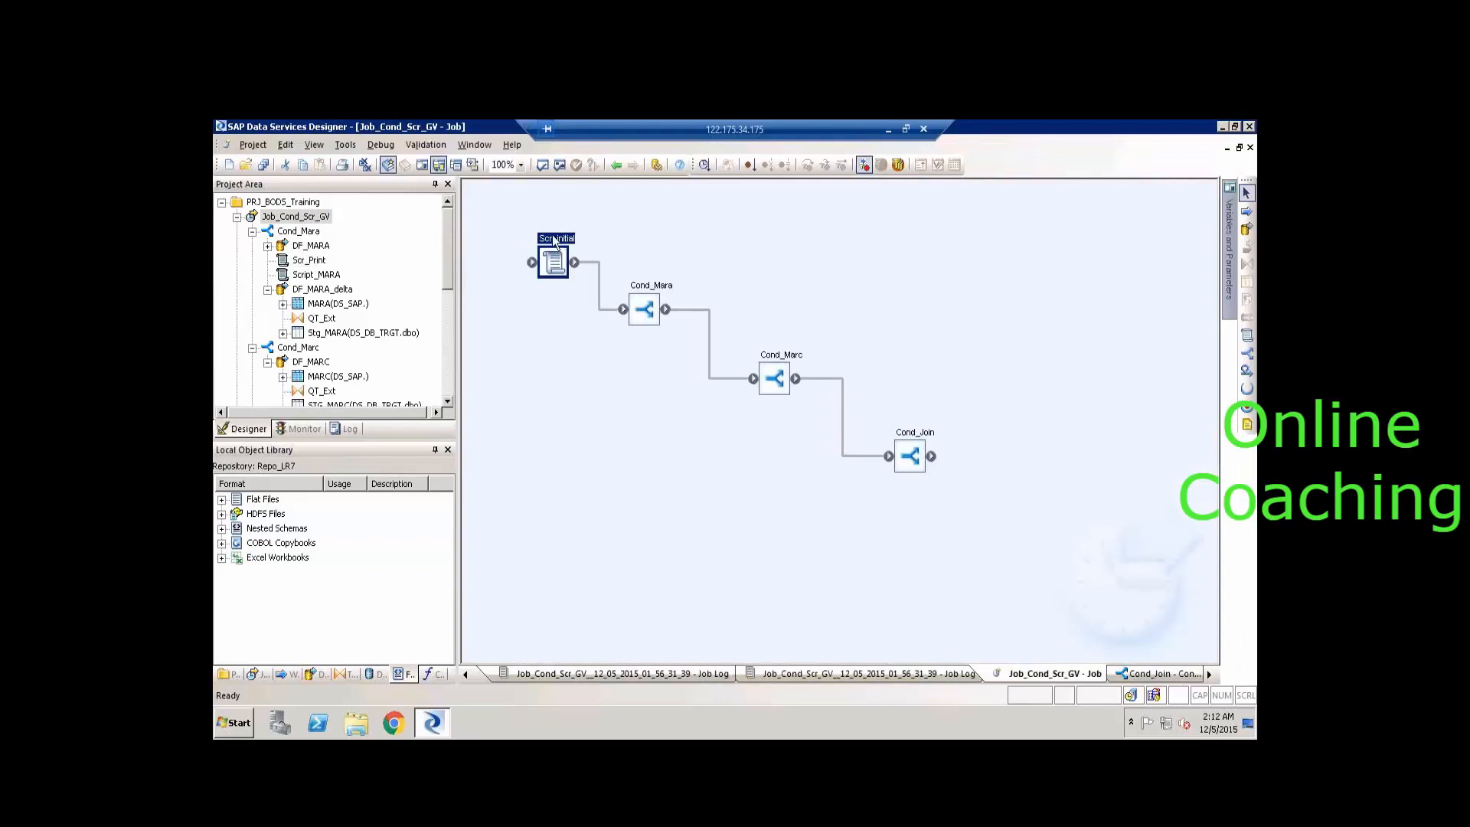
pyautogui.doubleClick(555, 243)
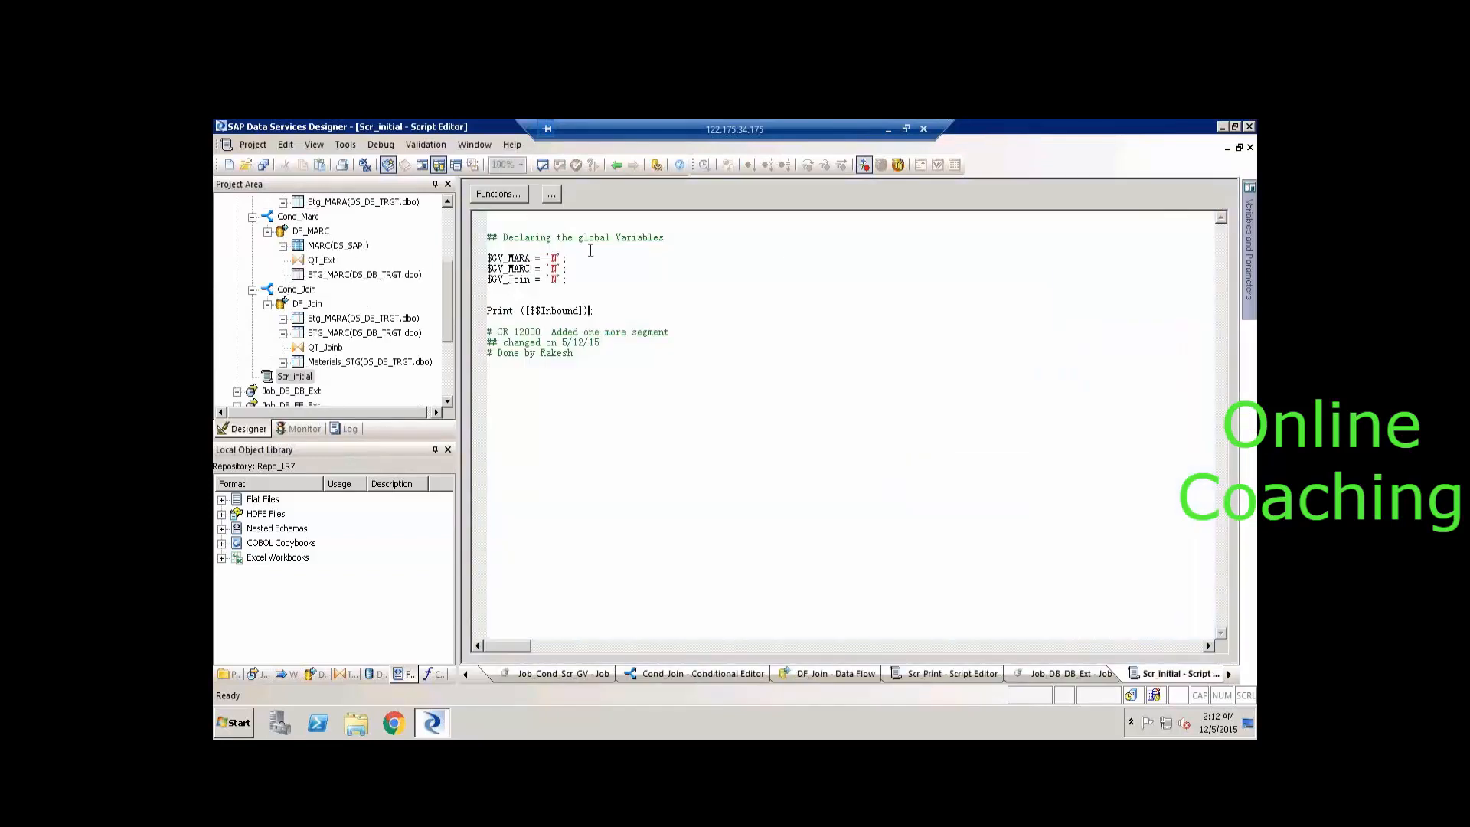
pyautogui.moveTo(603, 310); pyautogui.dragTo(427, 315)
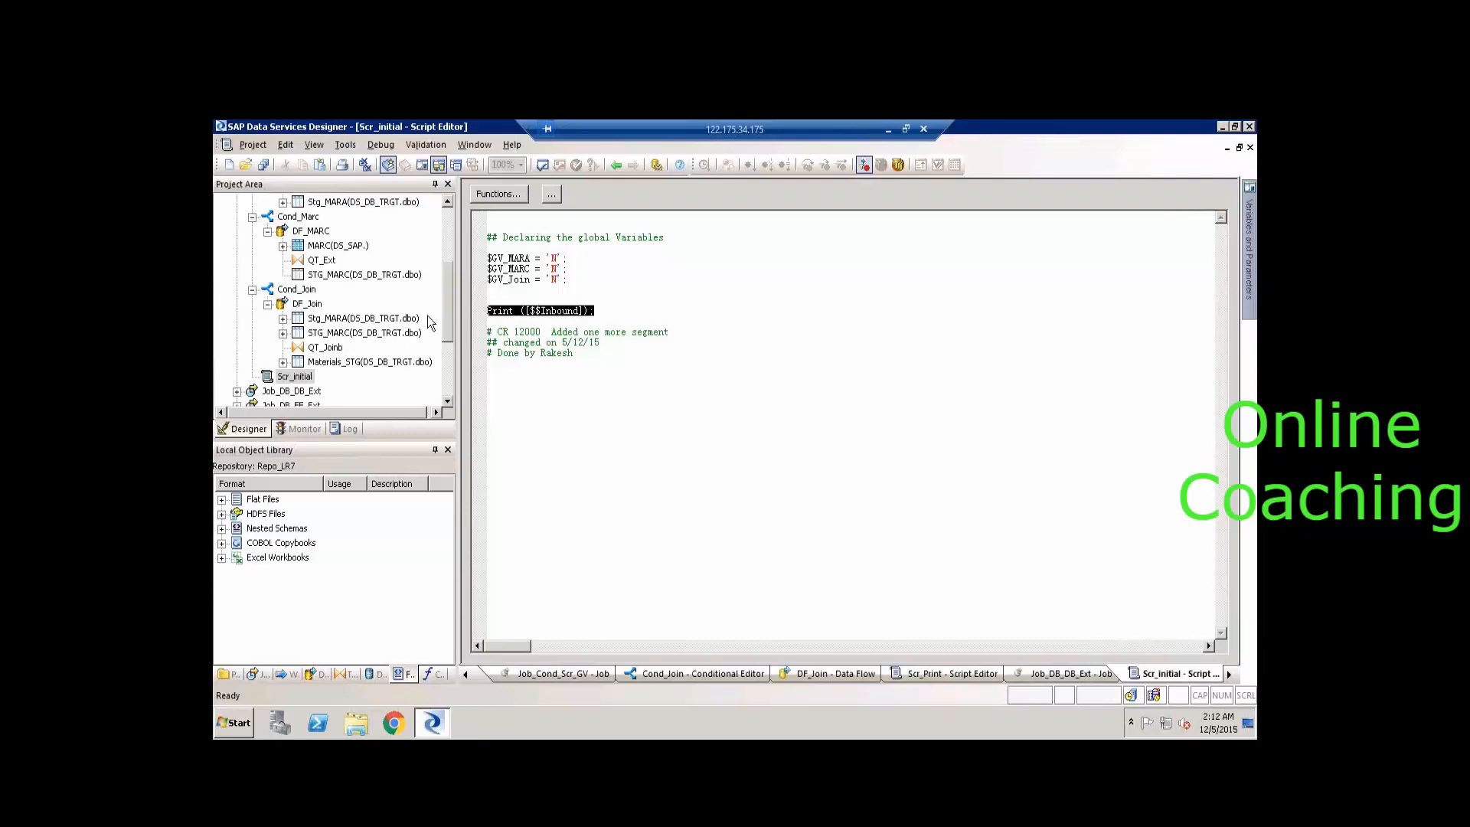
pyautogui.press('Delete')
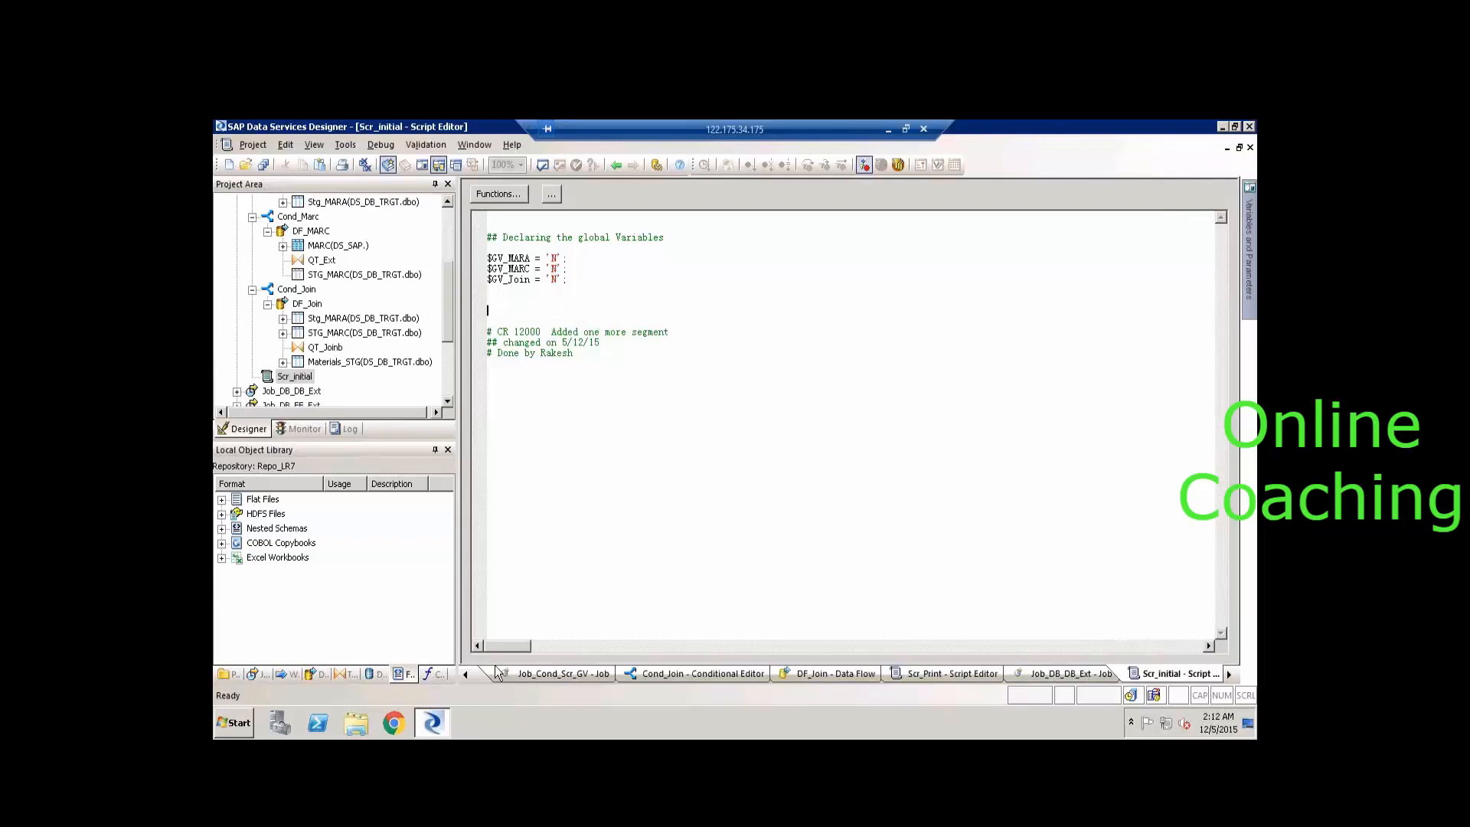
# Try [$$Inbound] as the file directory of the FF_CUST_SRC flat file format, and cancel the edit.
pyautogui.click(405, 676)
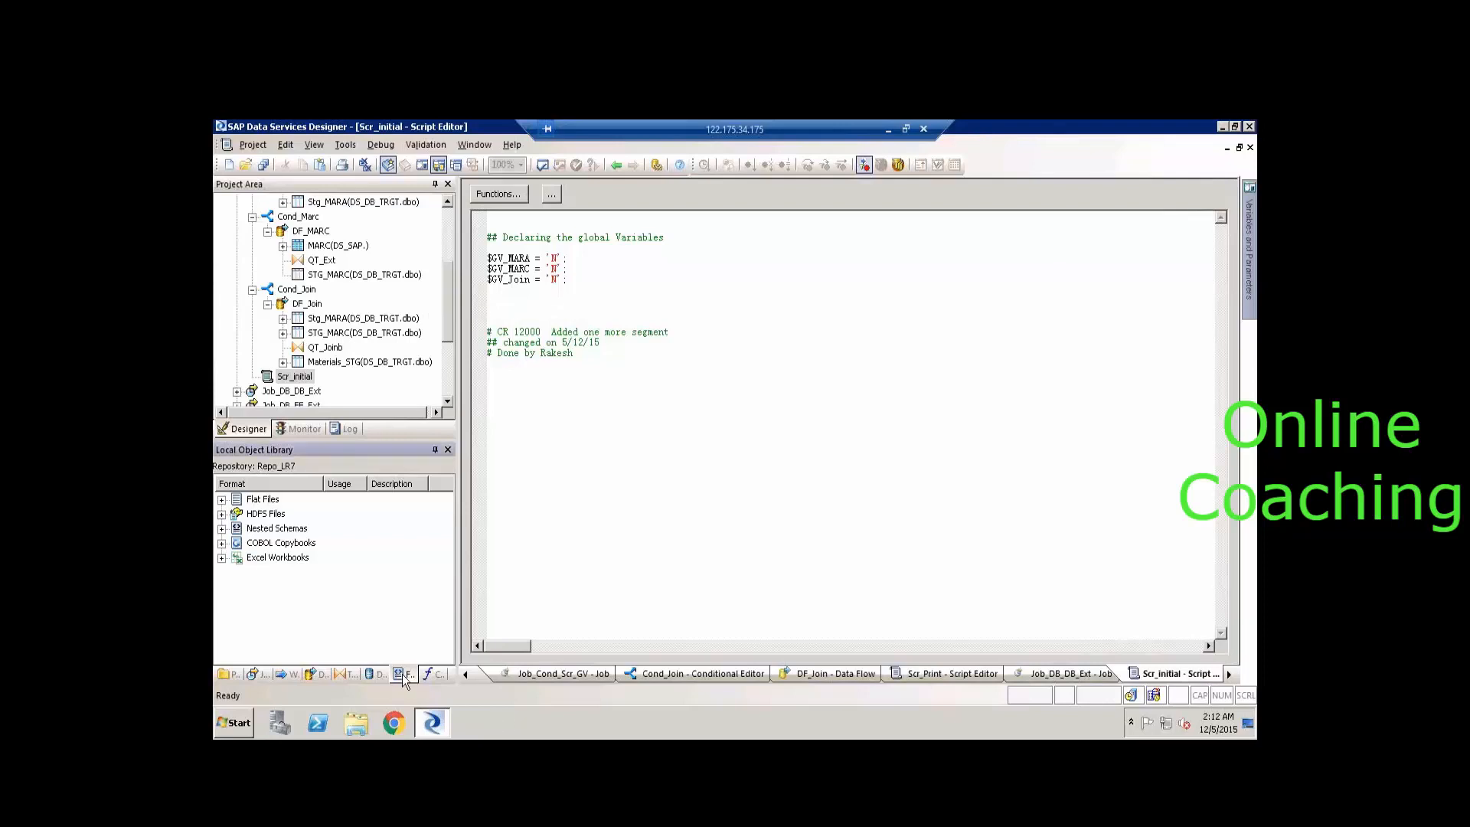
pyautogui.click(222, 500)
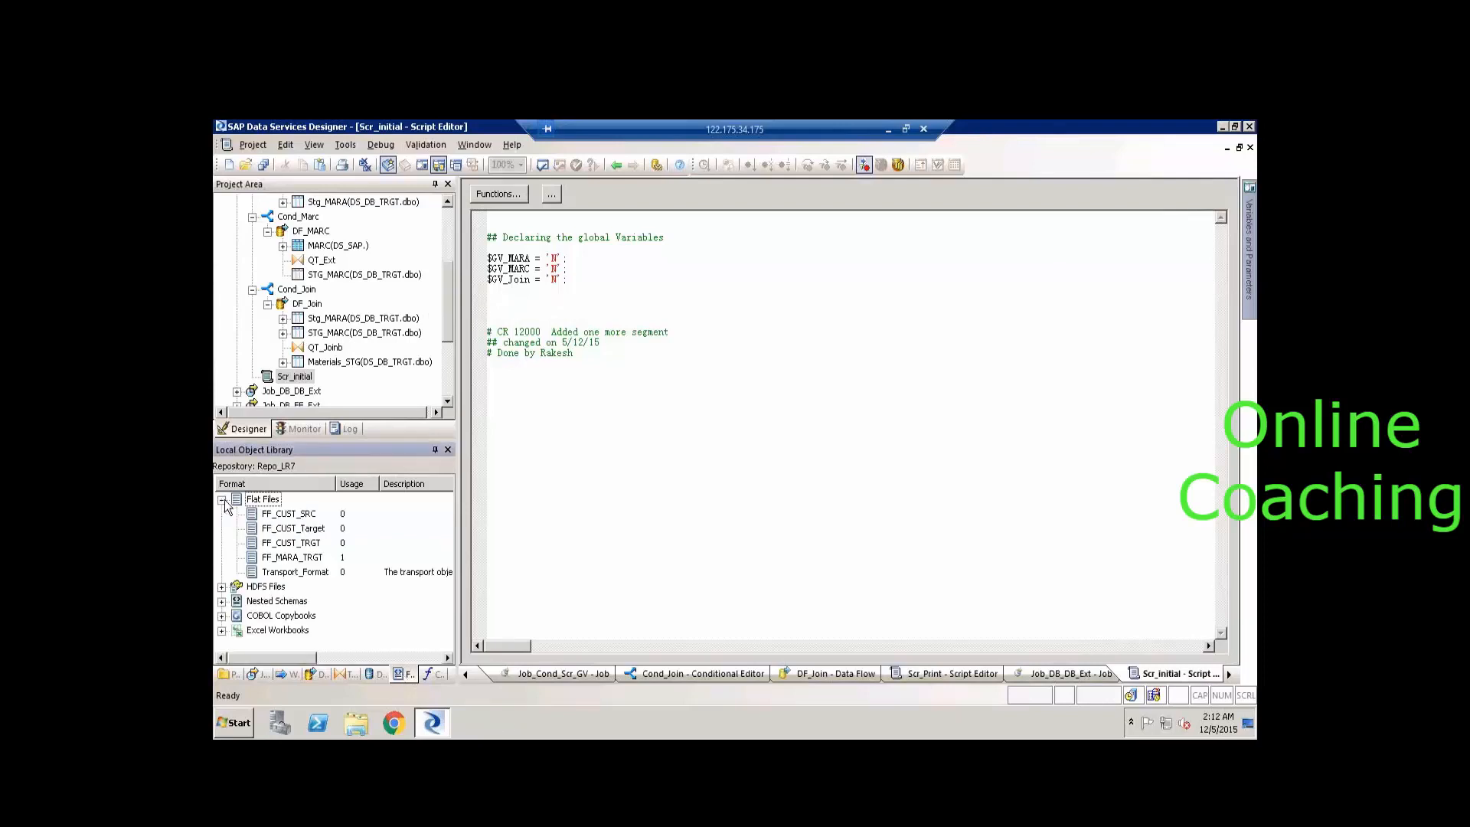
pyautogui.click(291, 514)
pyautogui.rightClick(291, 516)
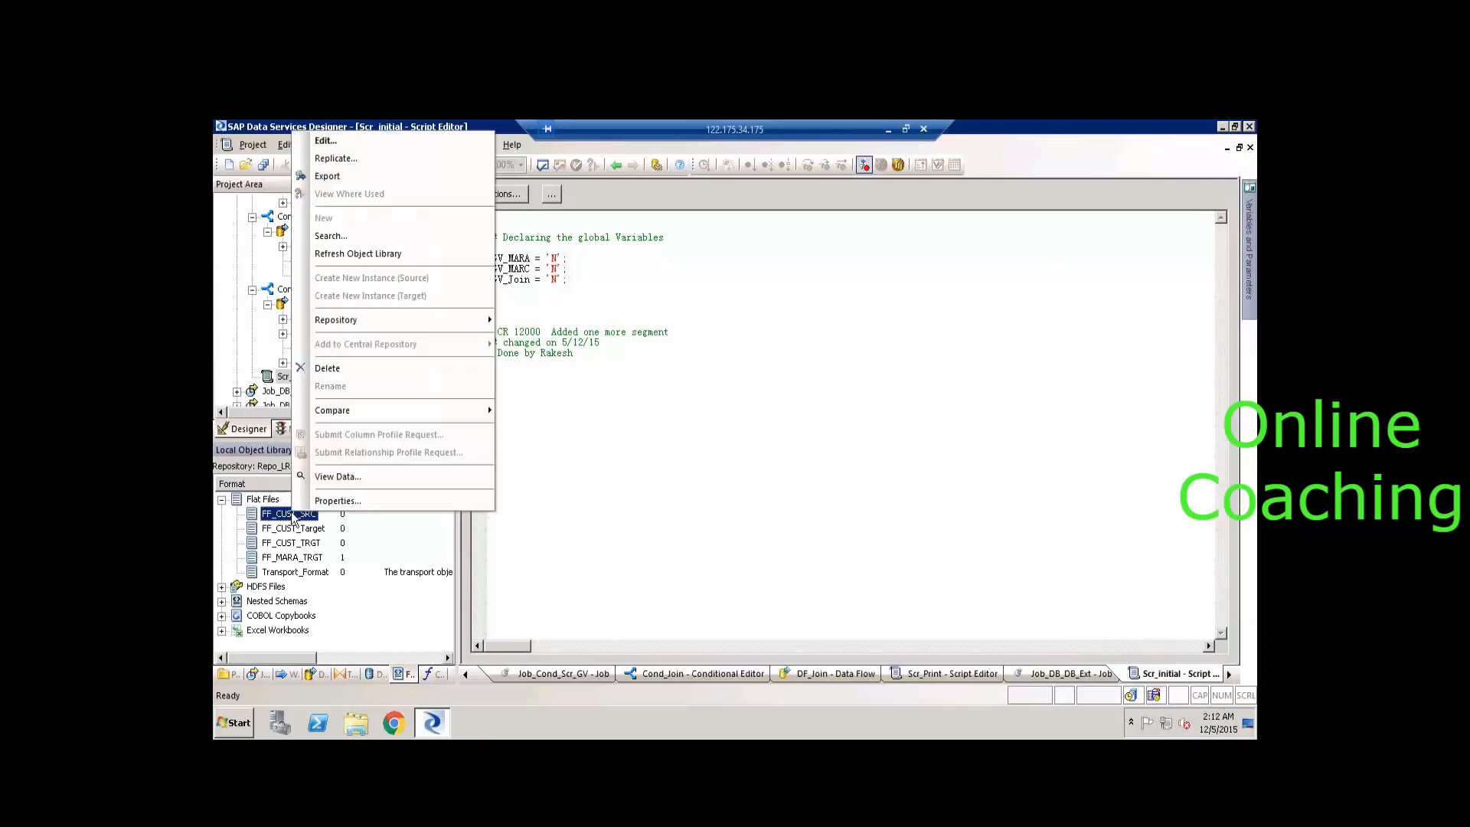
pyautogui.click(346, 147)
pyautogui.click(612, 335)
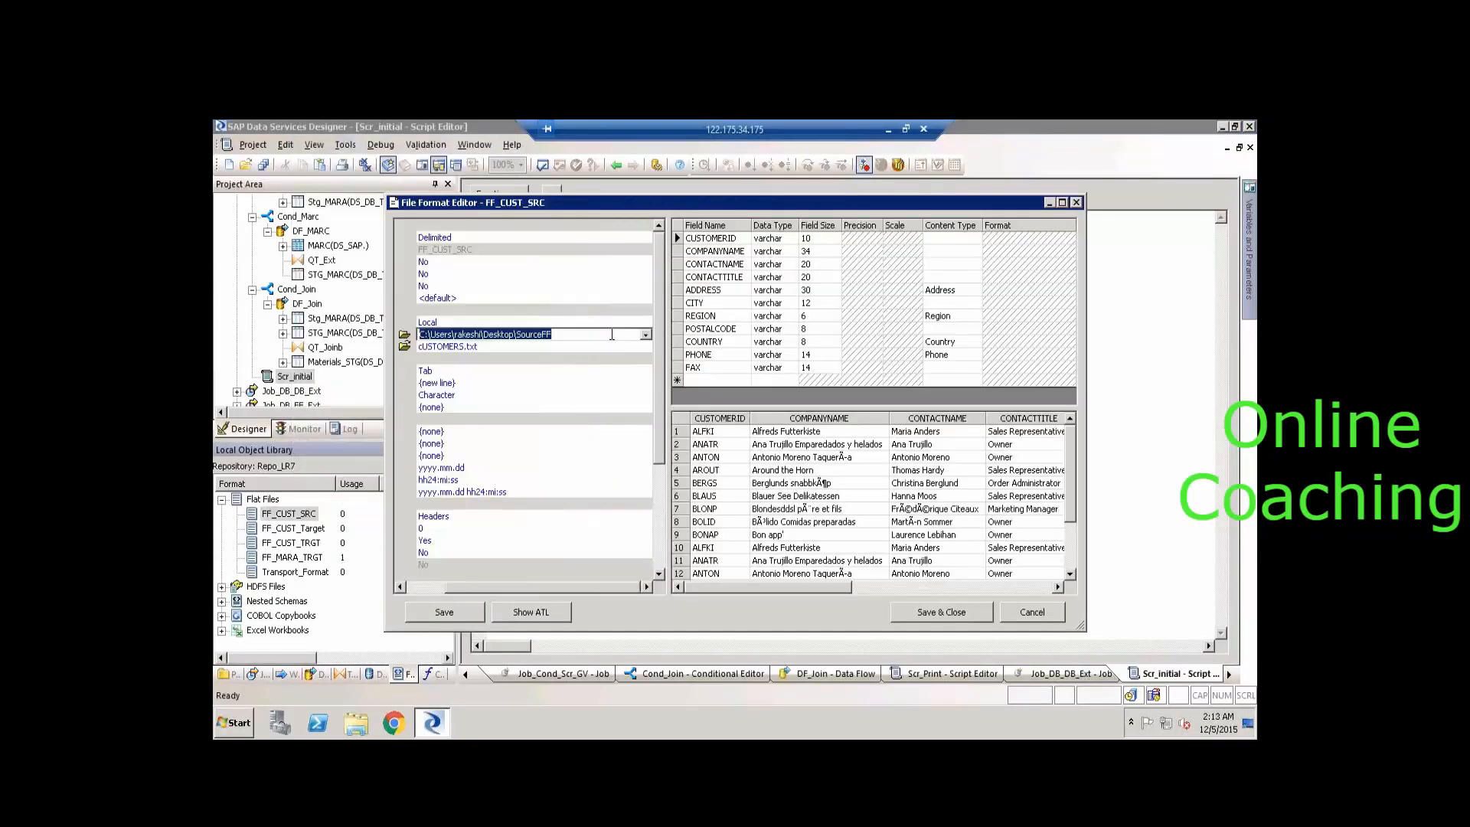
pyautogui.click(646, 335)
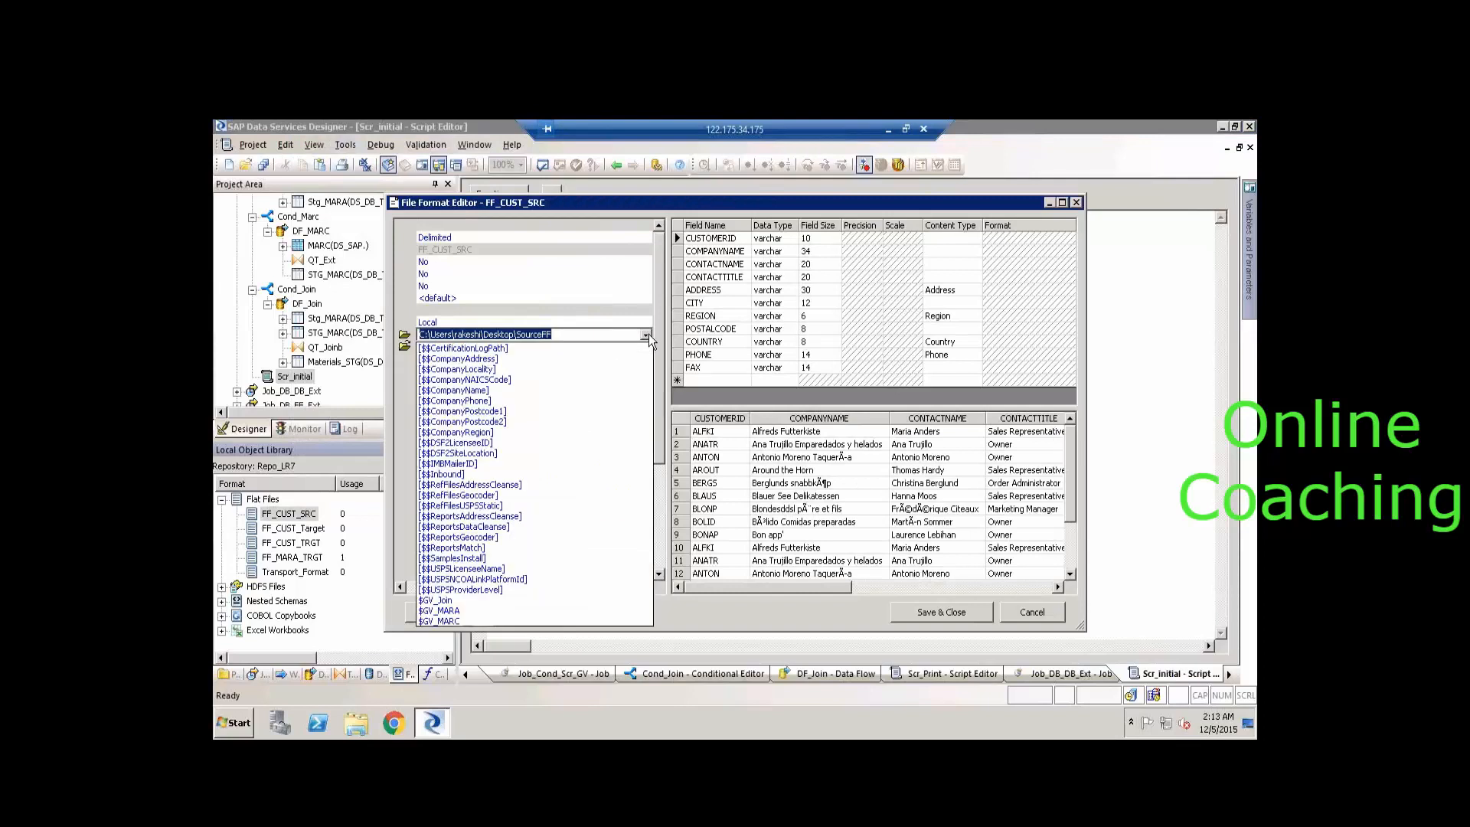
pyautogui.click(541, 475)
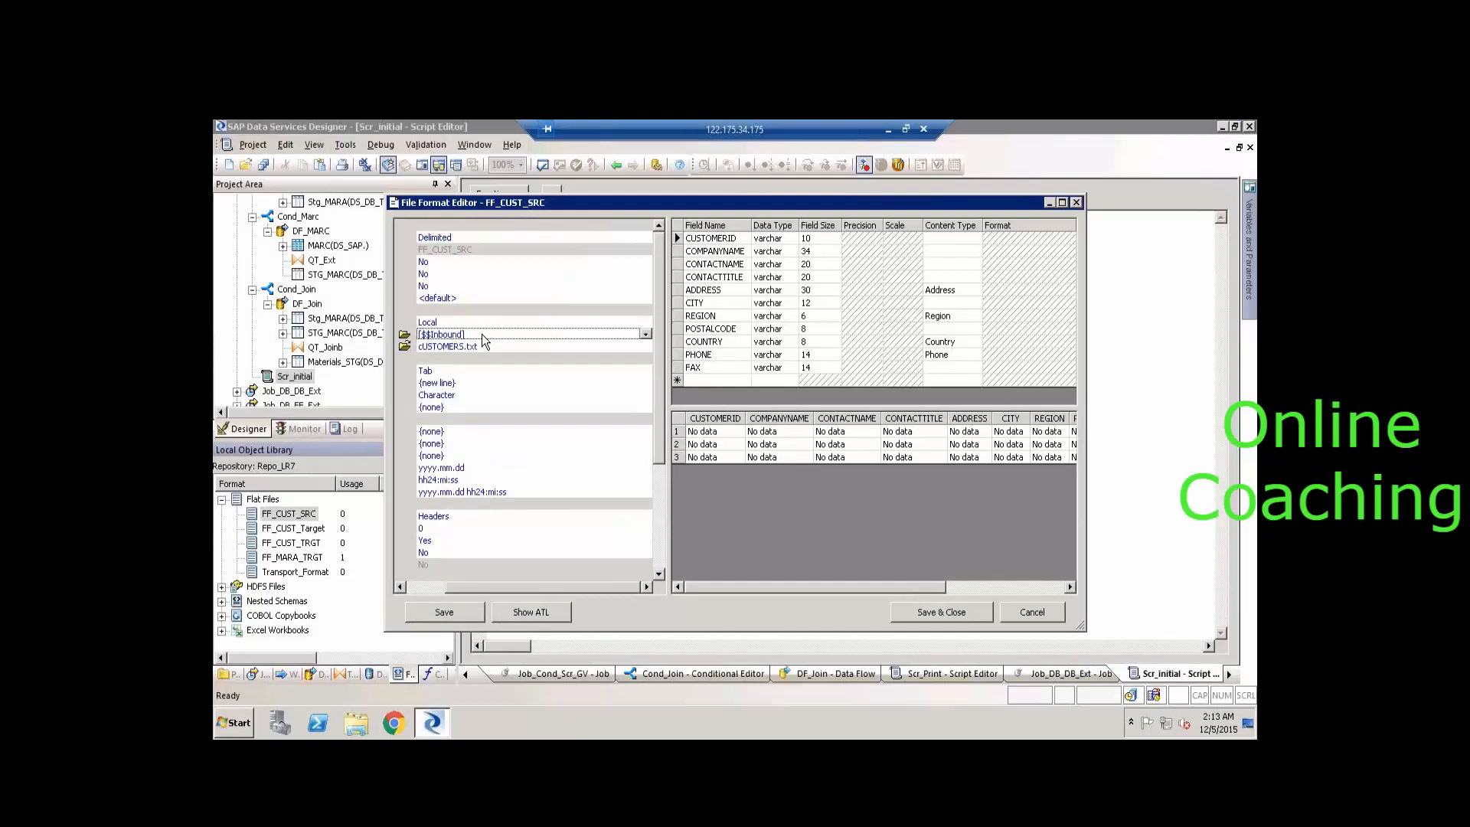
pyautogui.click(1046, 611)
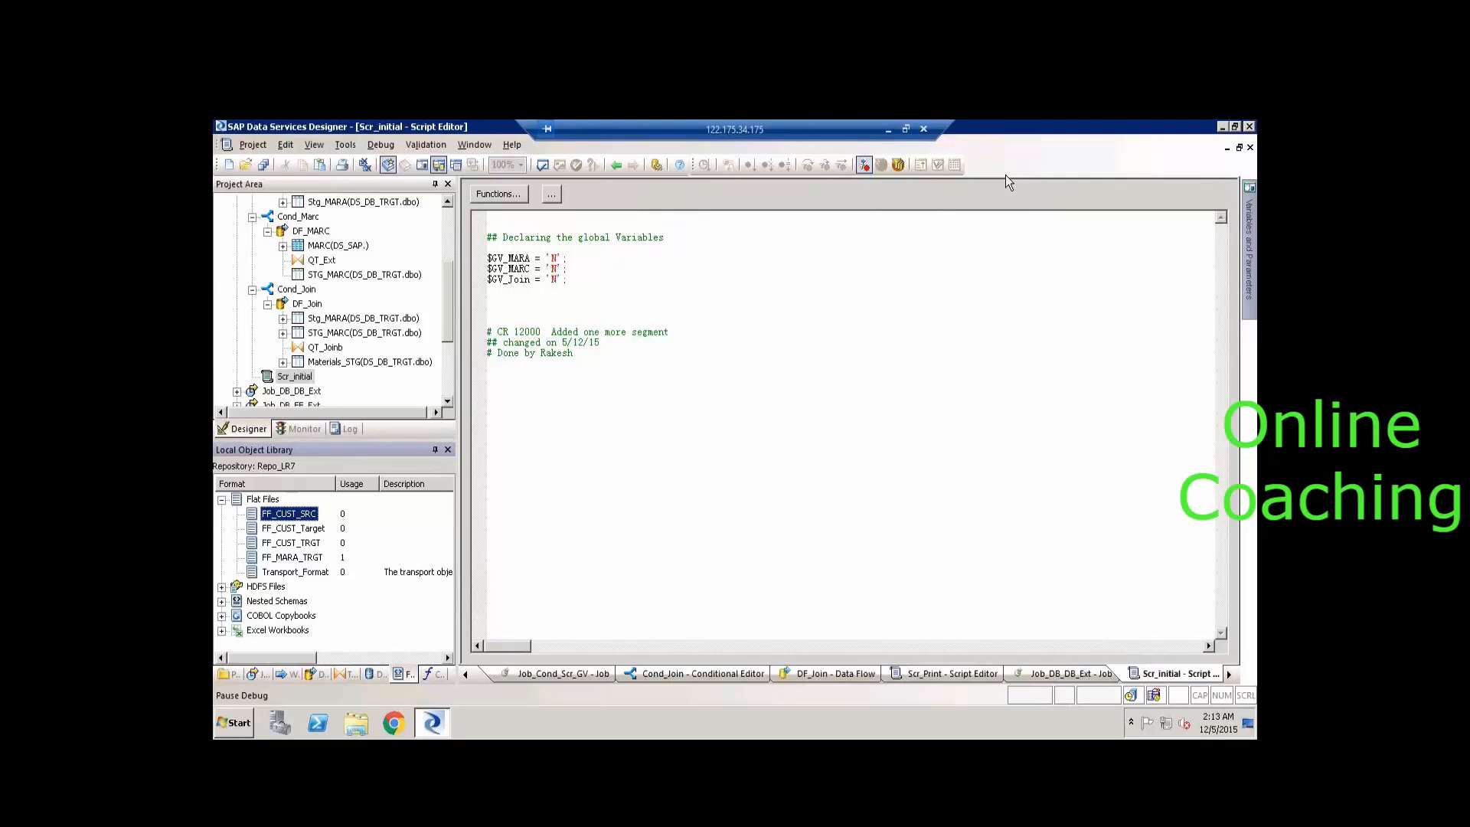
# Minimize the remote desktop session and close the untitled Notepad notes without saving them.
pyautogui.click(890, 129)
pyautogui.click(1162, 470)
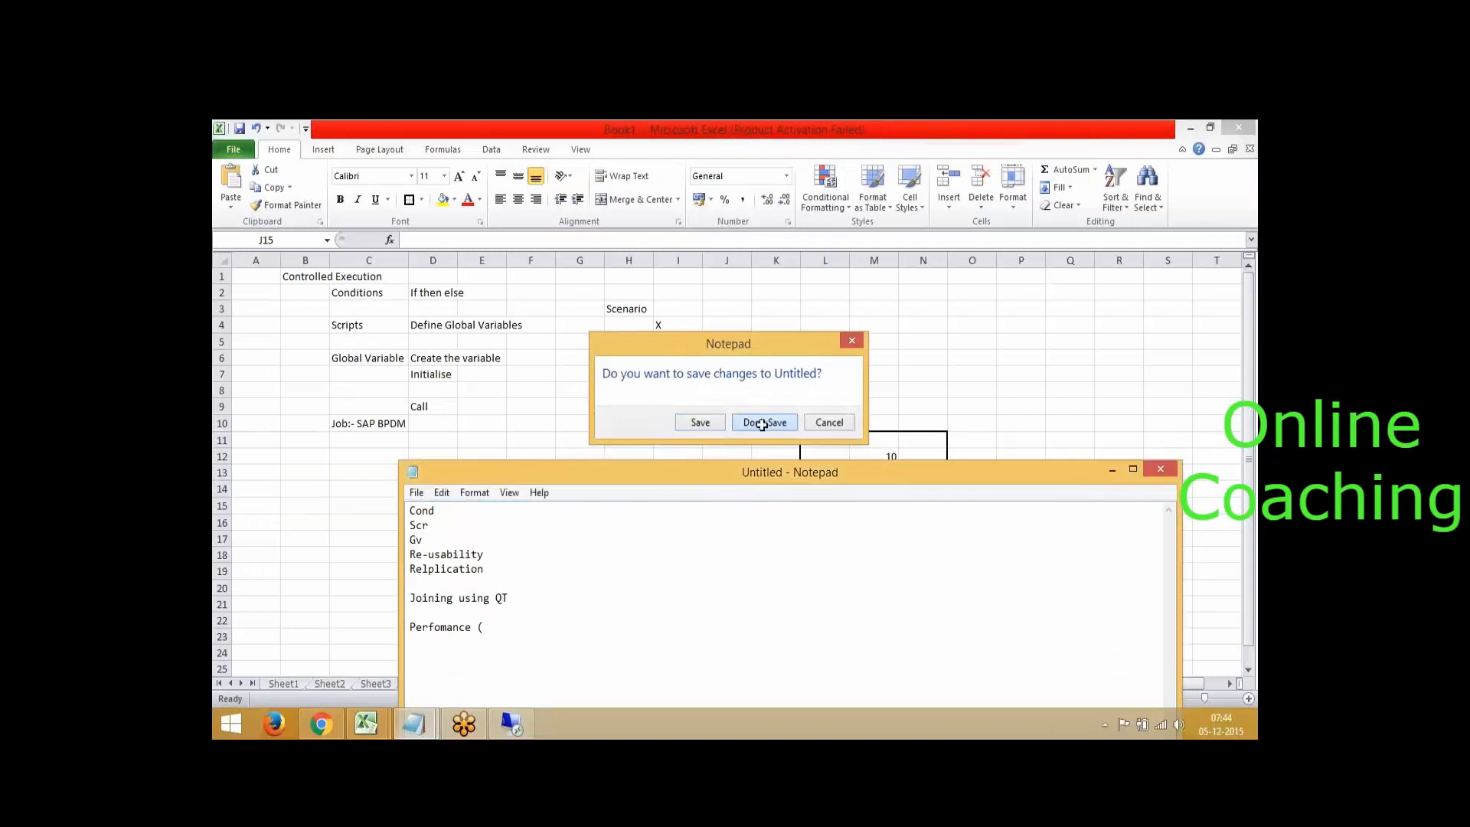
pyautogui.click(763, 424)
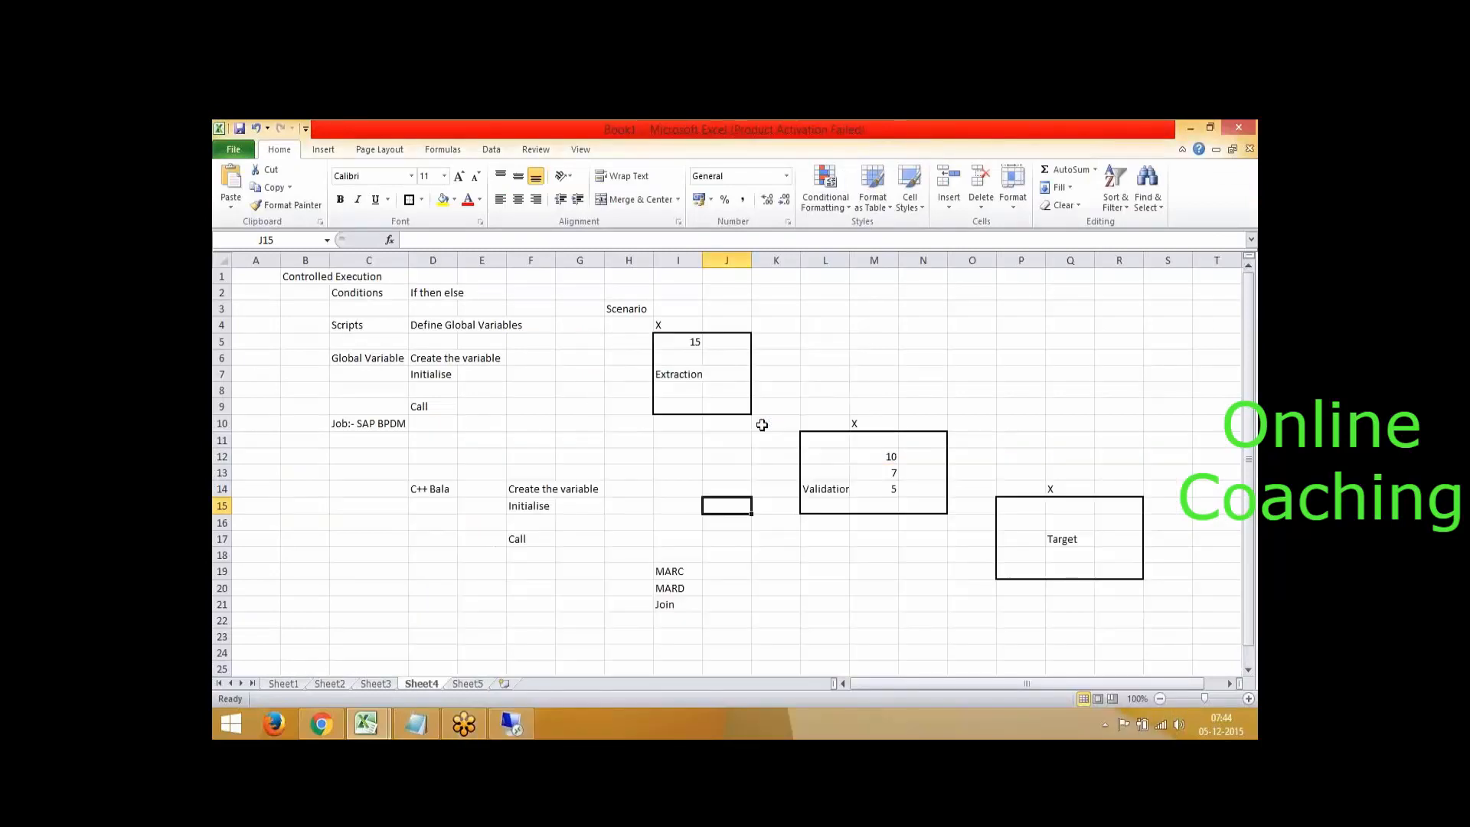